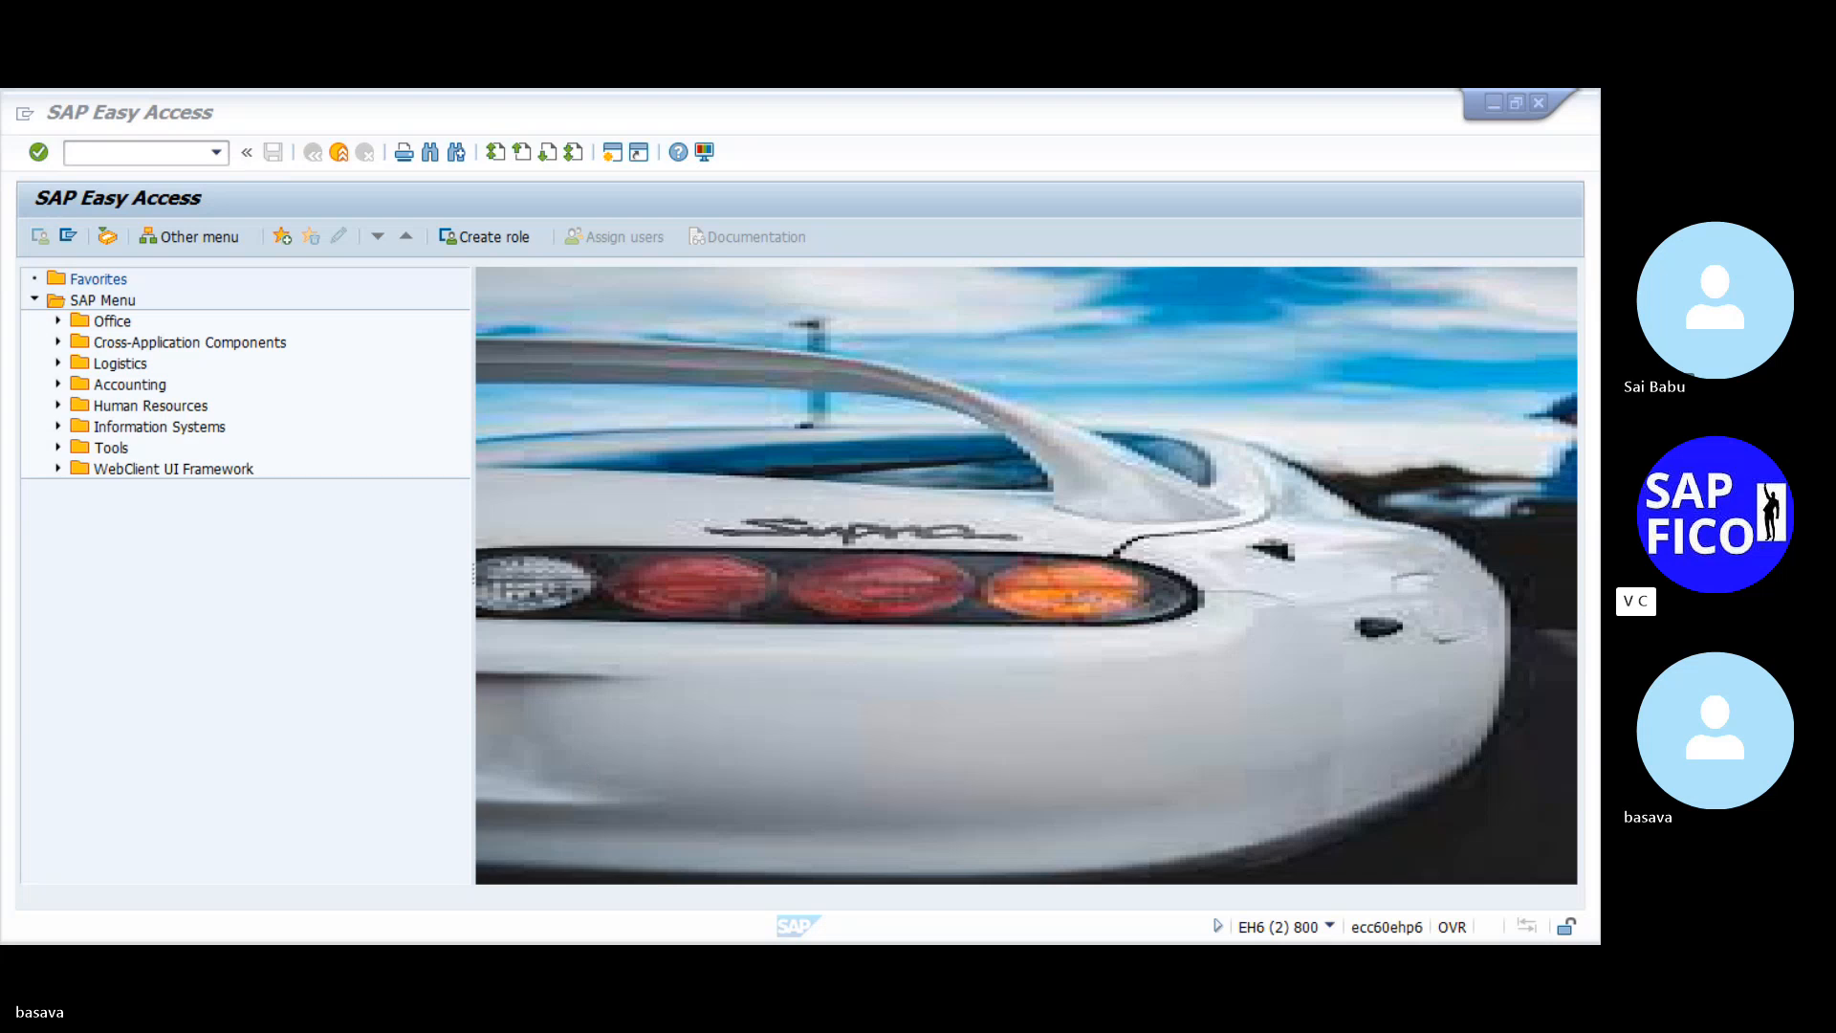
- Bring the SAP Logon window to the front from the taskbar
{"action": "left_click", "coordinate": [567, 892]}
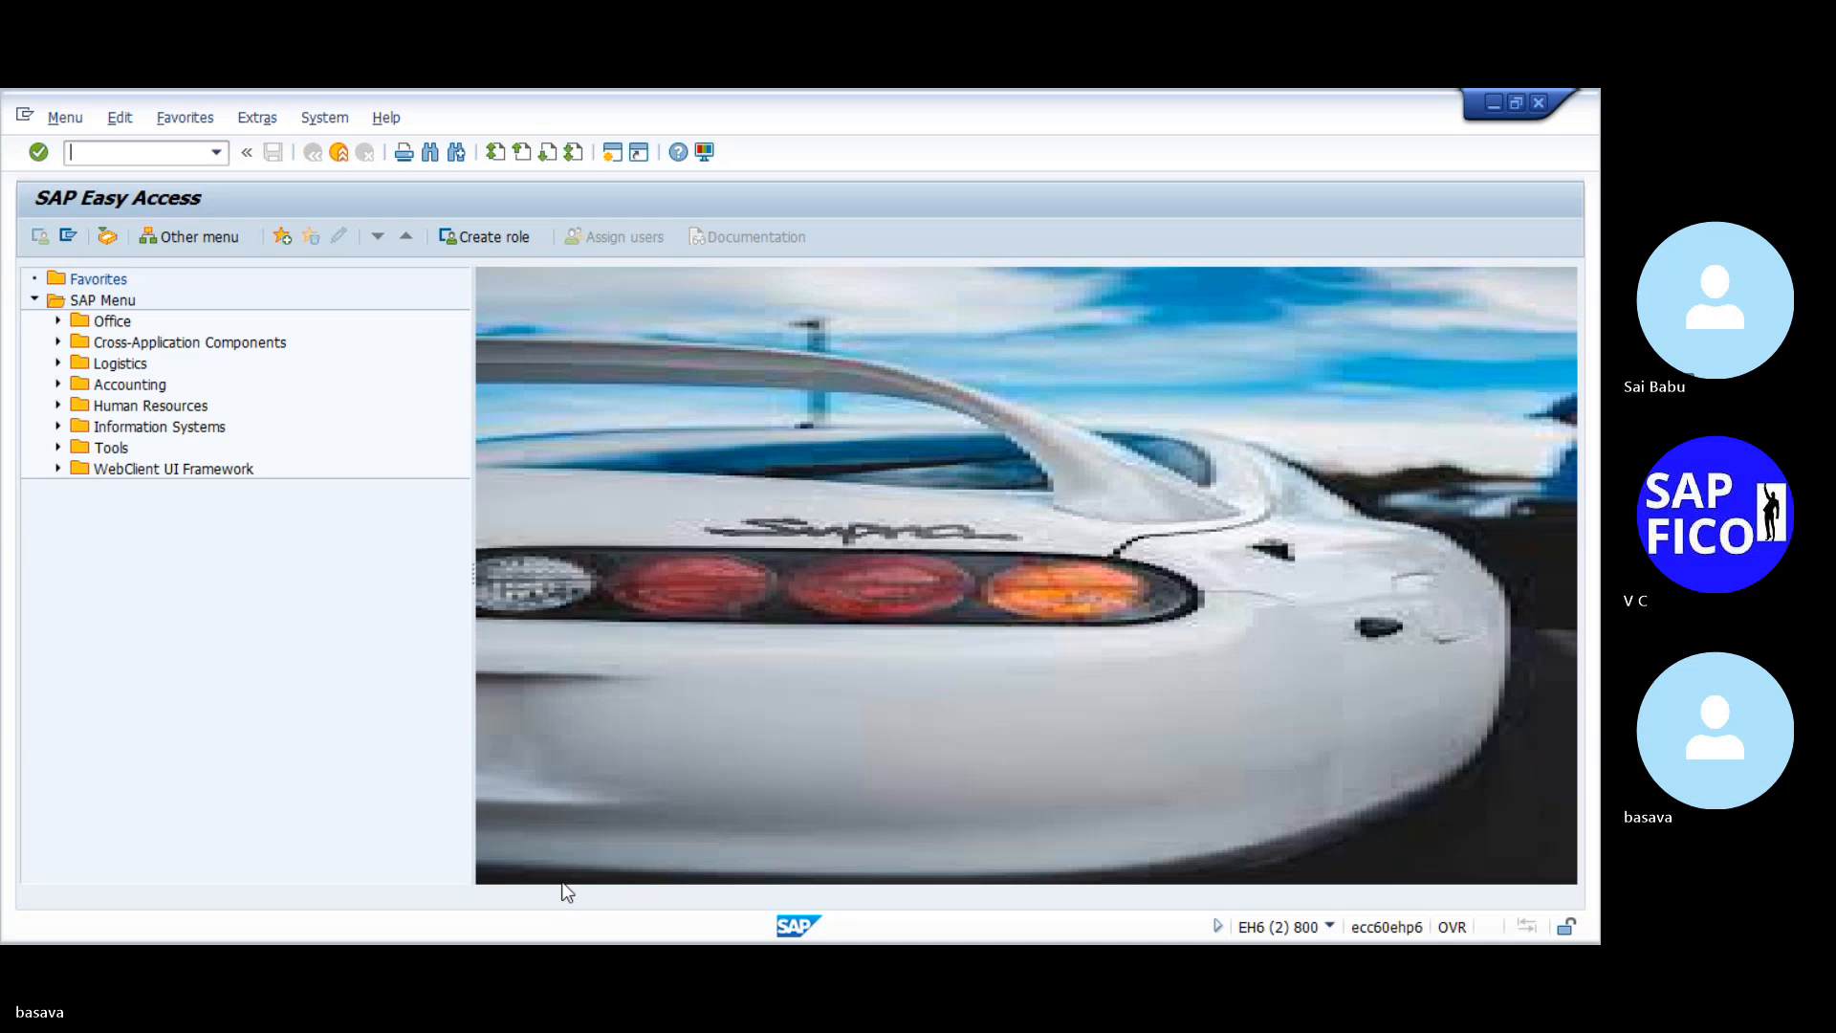
{"action": "left_click", "coordinate": [1438, 254]}
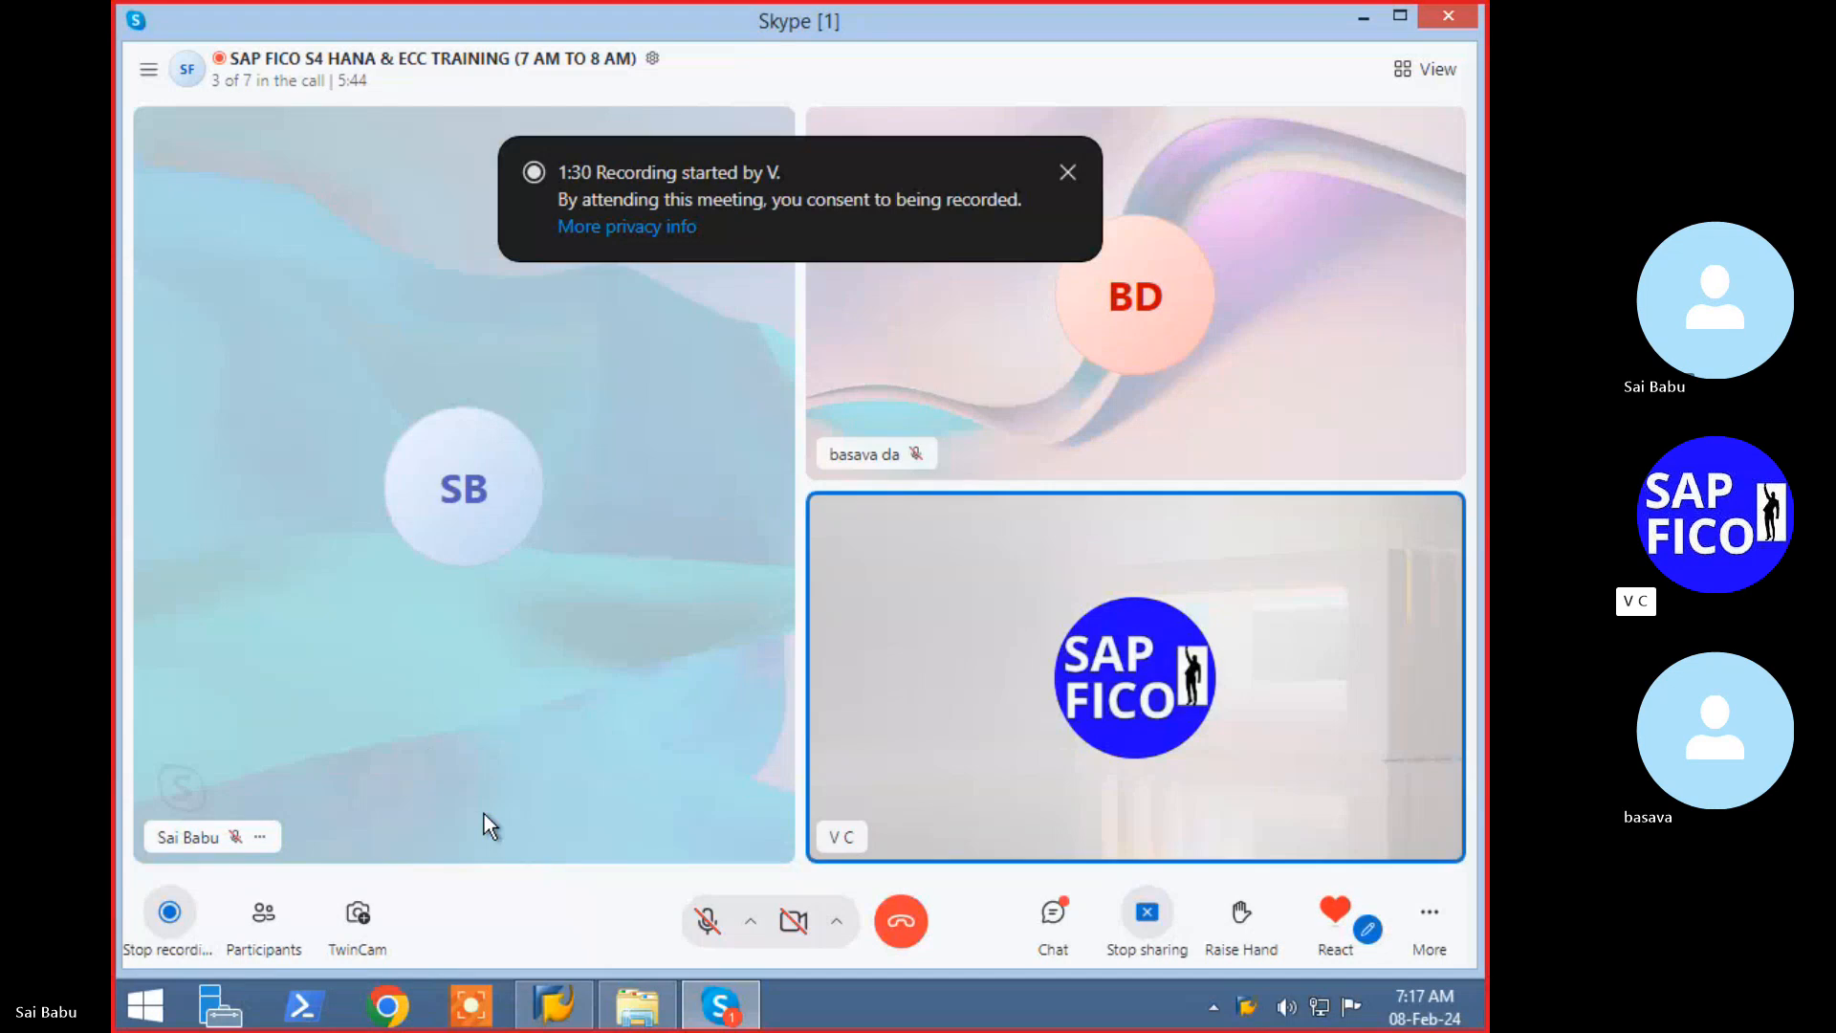
{"action": "mouse_move", "coordinate": [570, 1019]}
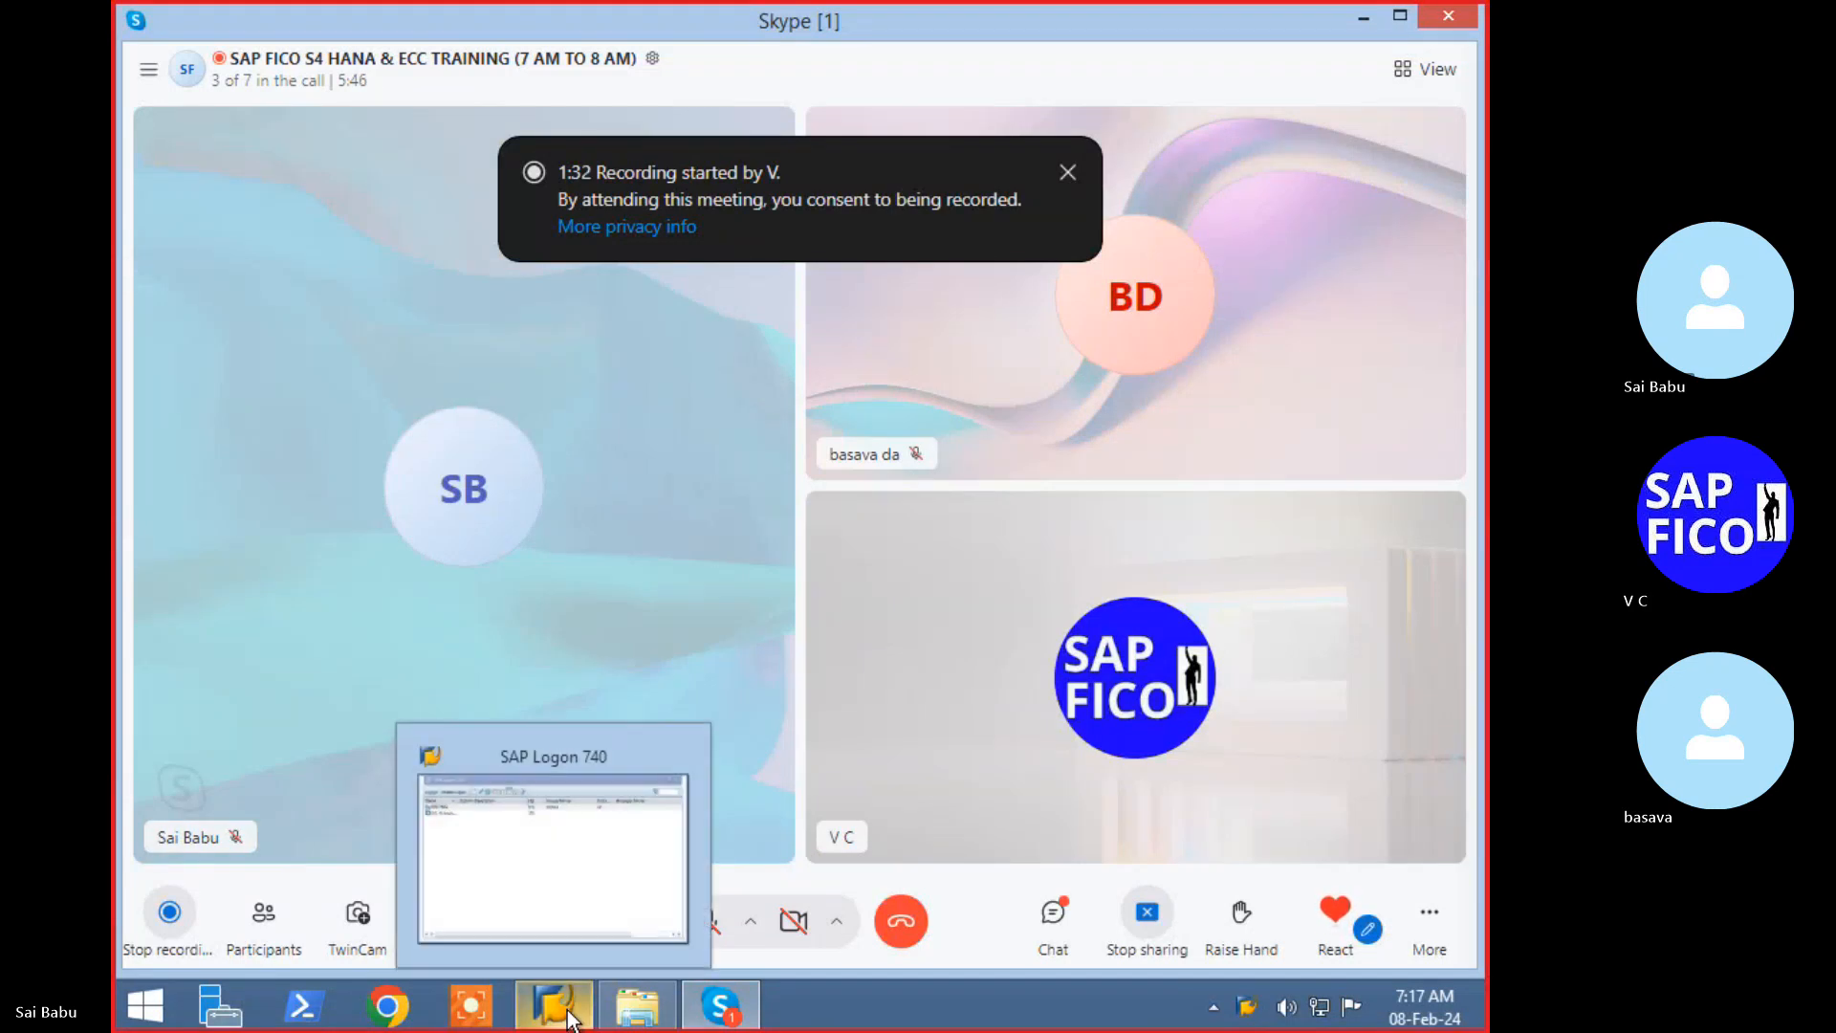
{"action": "left_click", "coordinate": [560, 893]}
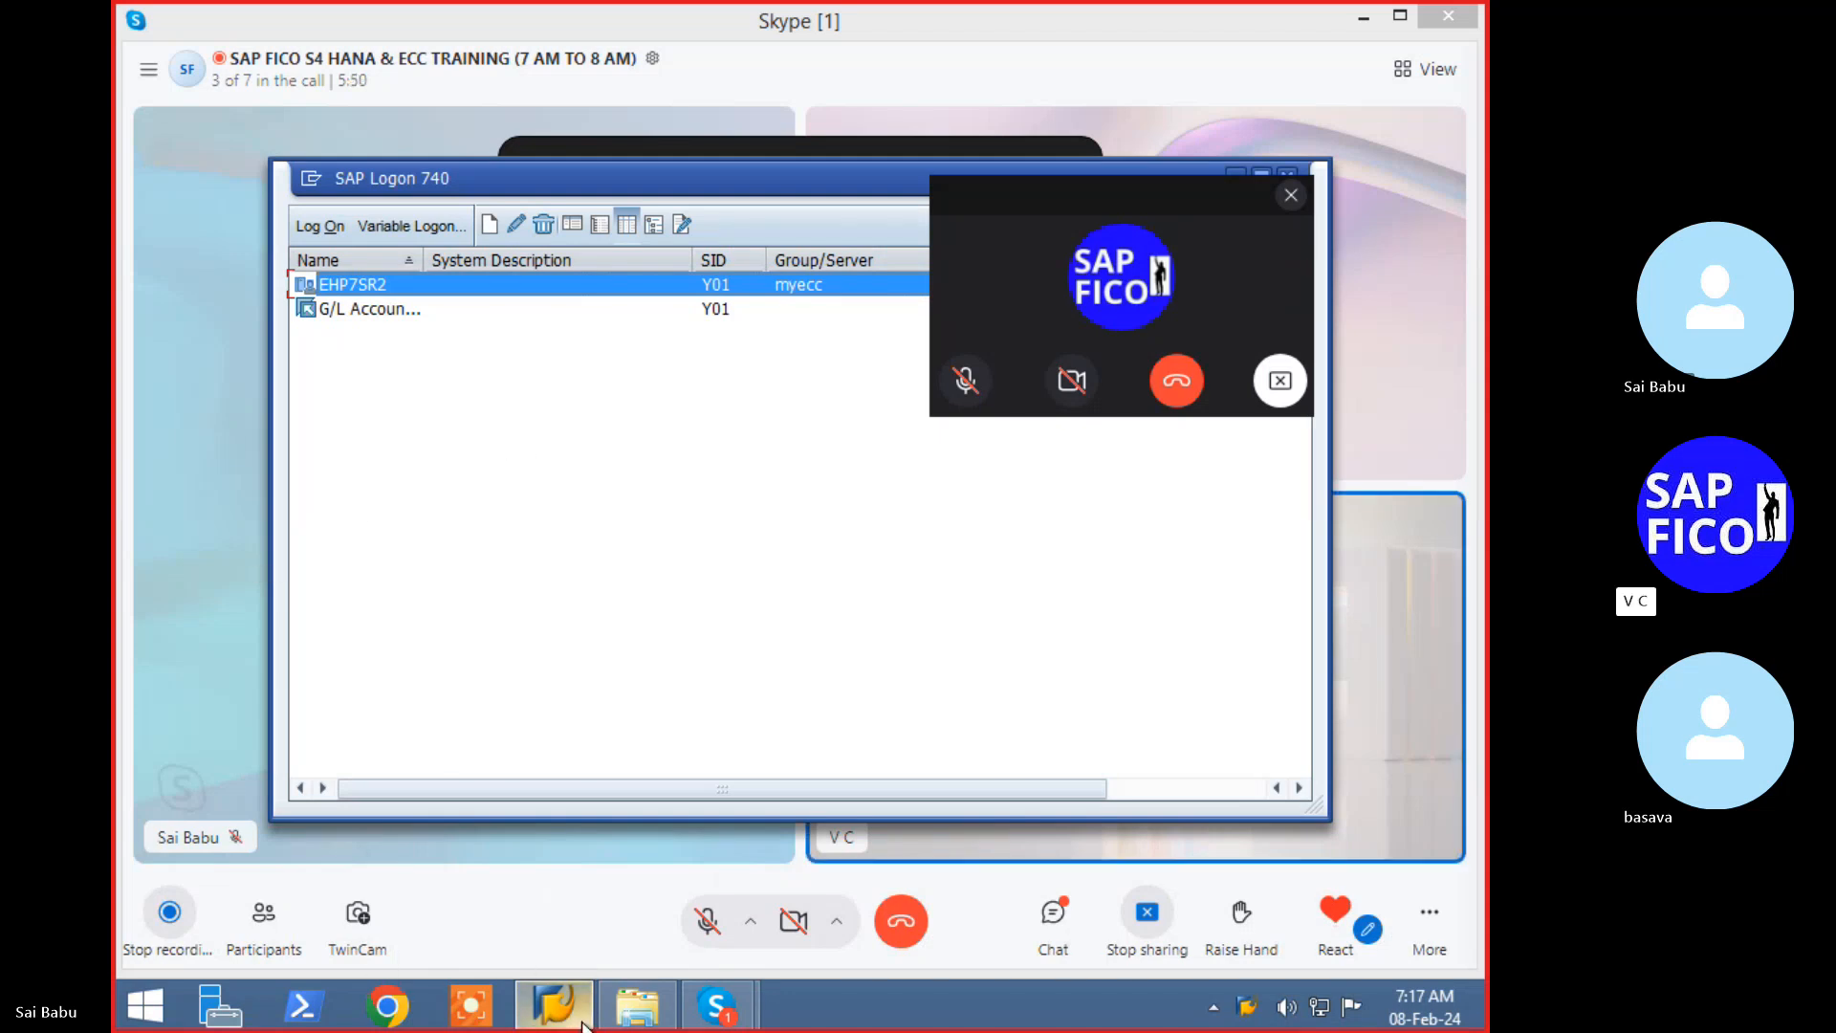
{"action": "mouse_move", "coordinate": [579, 1023]}
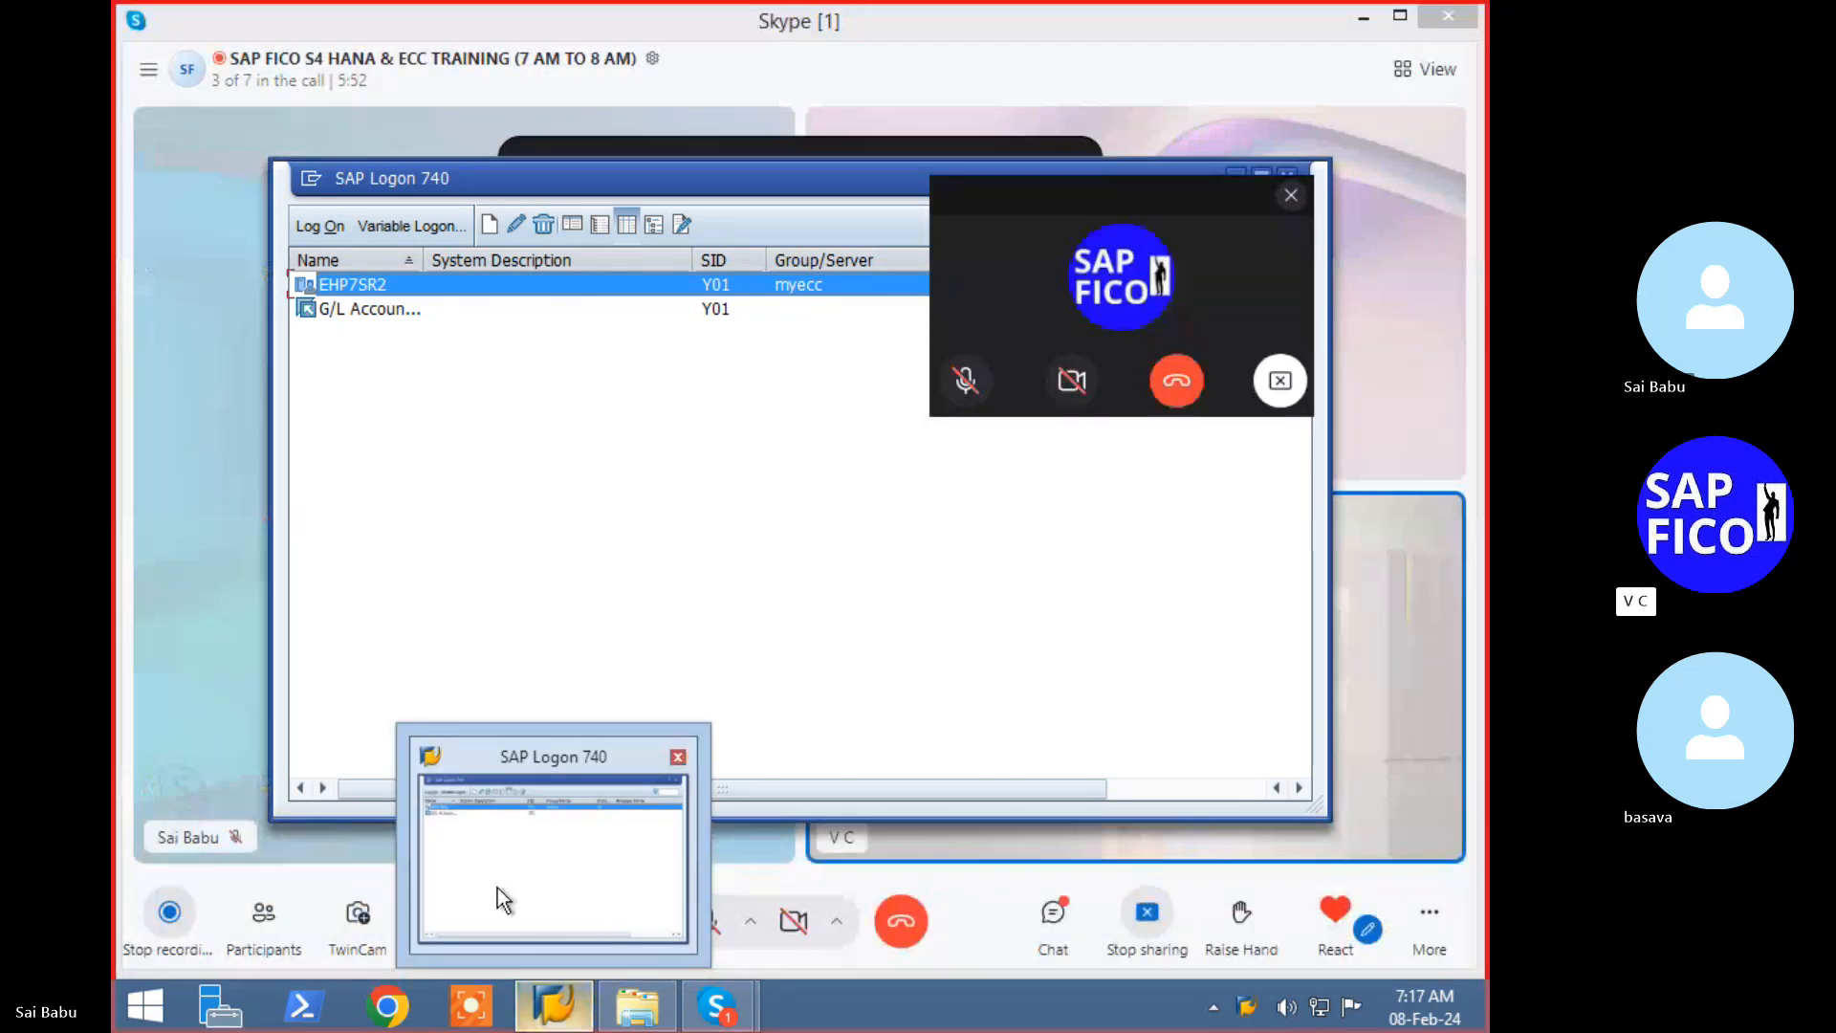
{"action": "mouse_move", "coordinate": [498, 889]}
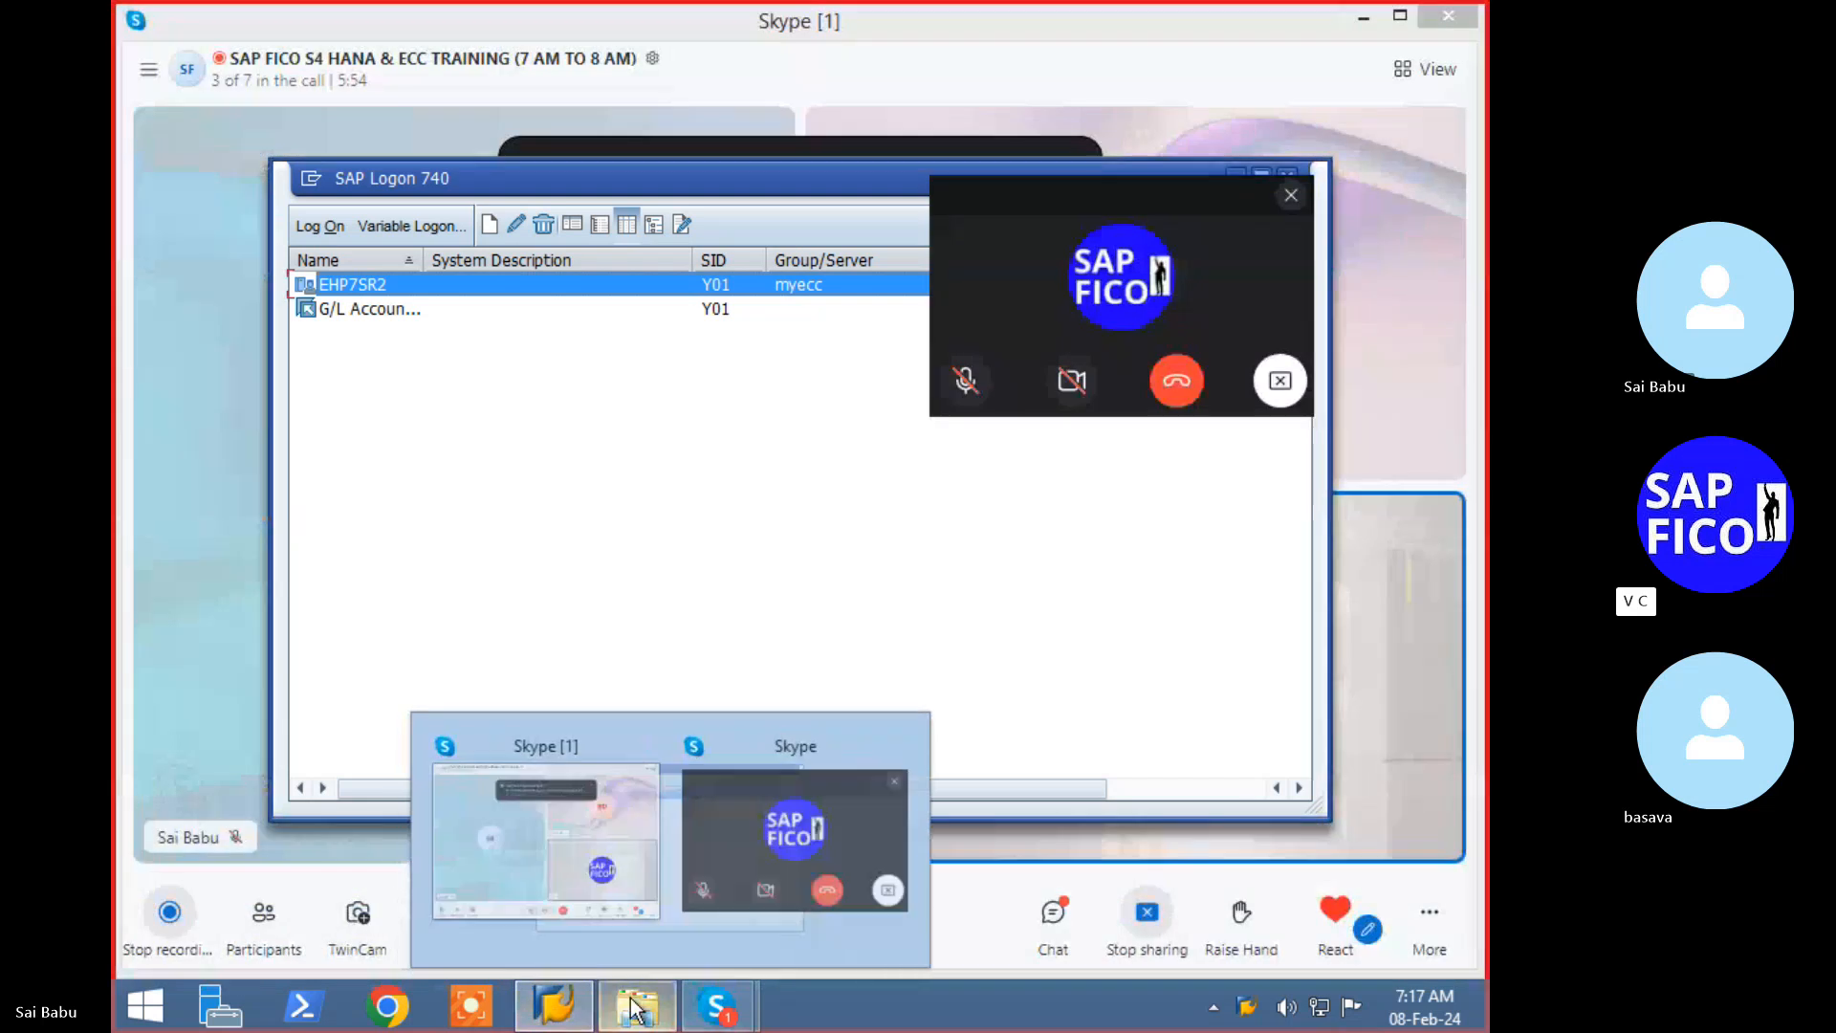
- Move the Skype mini call window to the top right and minimise SAP Logon
{"action": "left_click", "coordinate": [977, 728]}
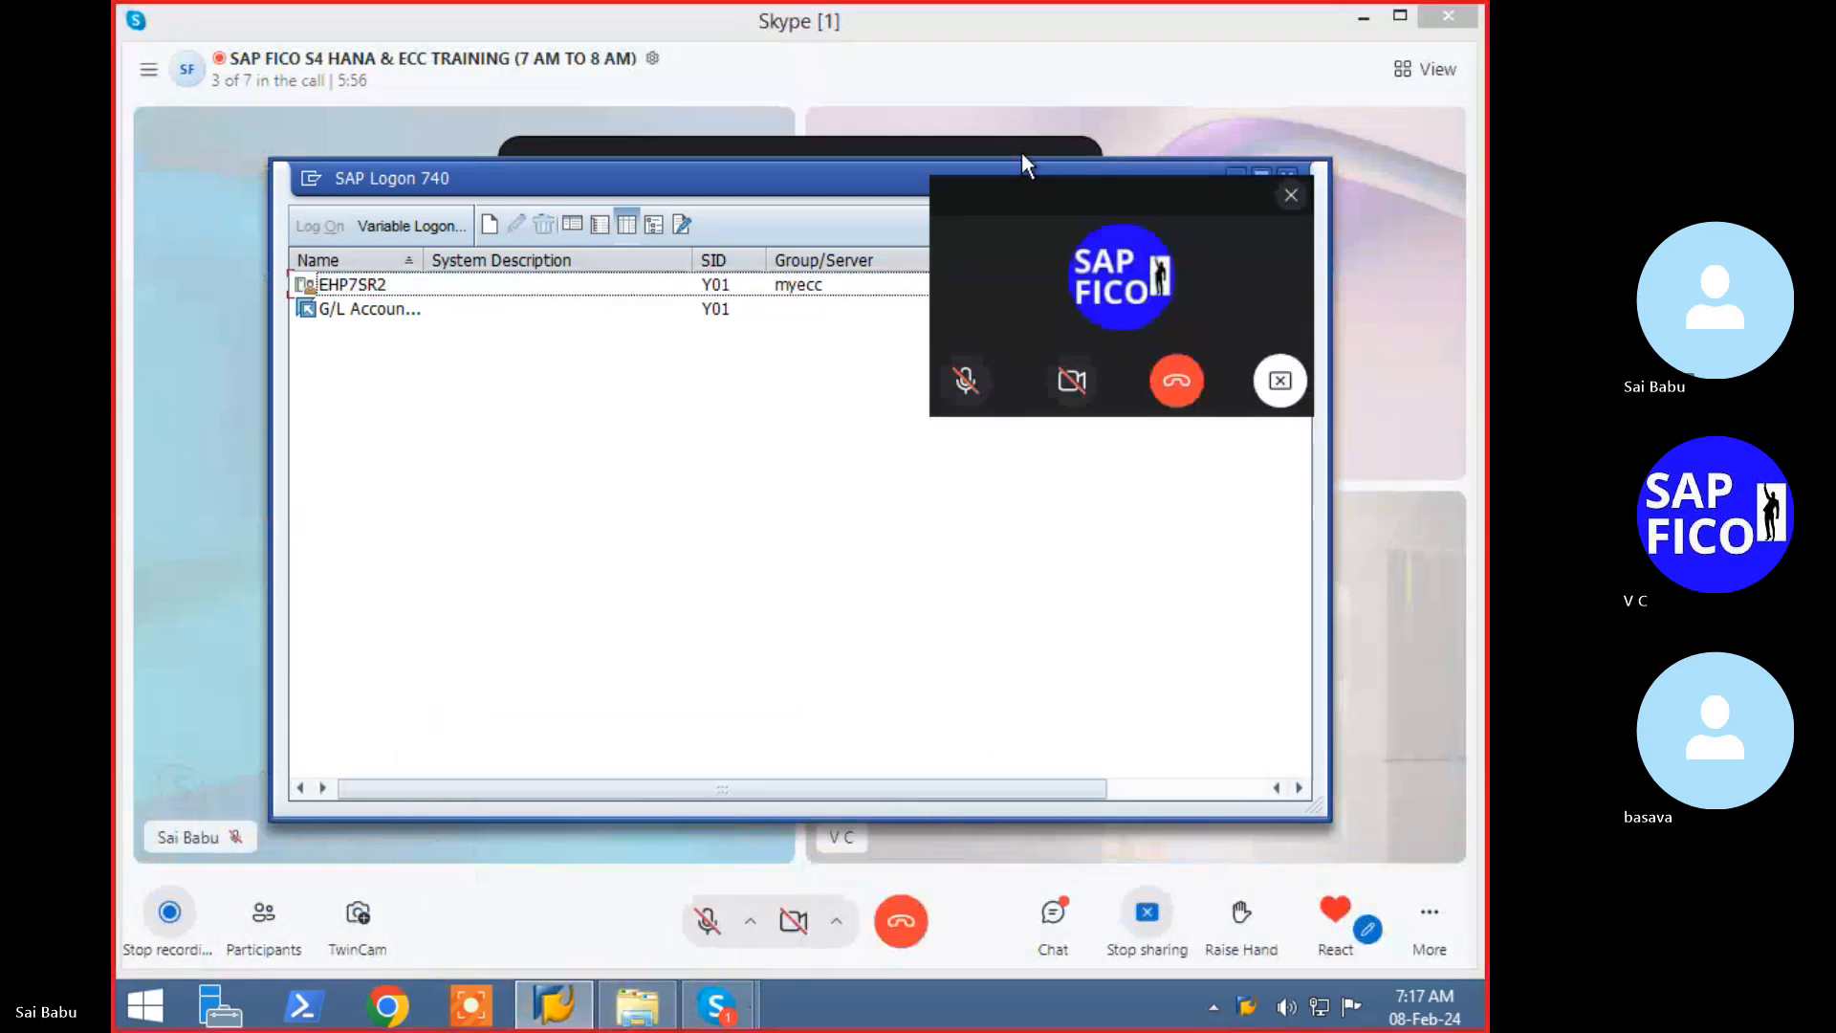
{"action": "left_click_drag", "start_coordinate": [1031, 194], "coordinate": [1180, 30]}
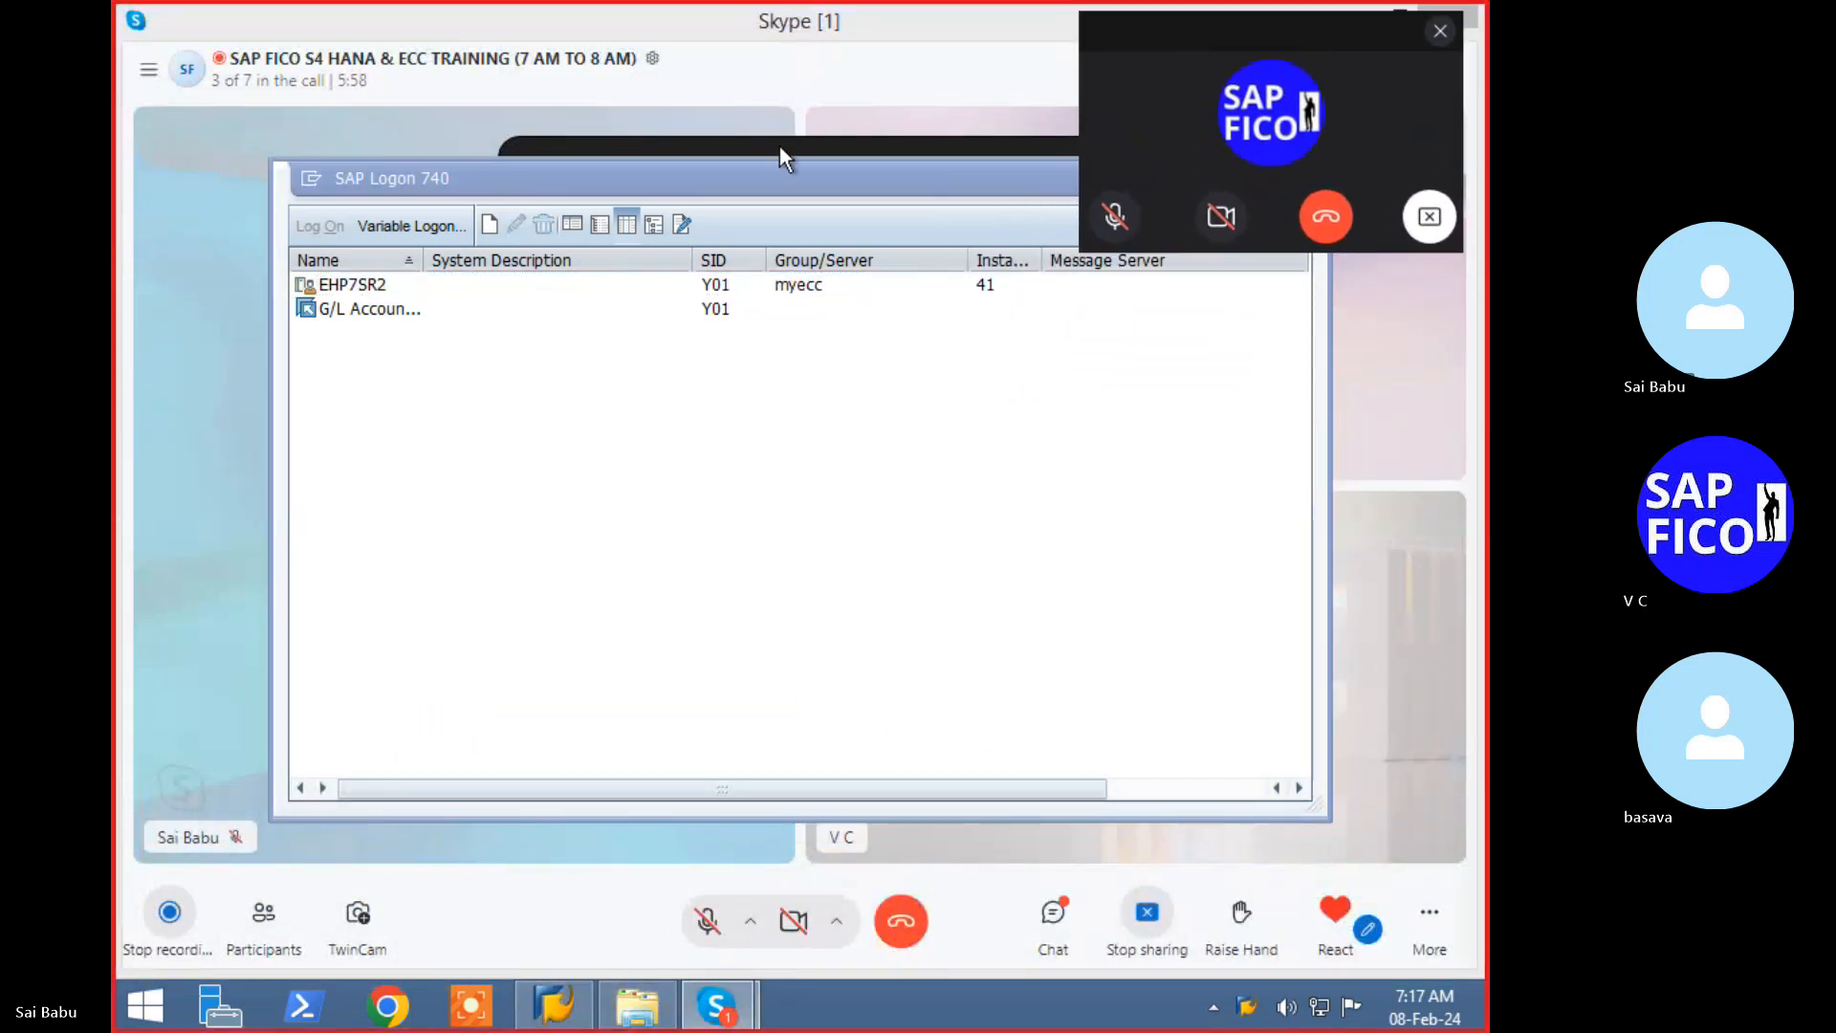
{"action": "left_click", "coordinate": [557, 1018]}
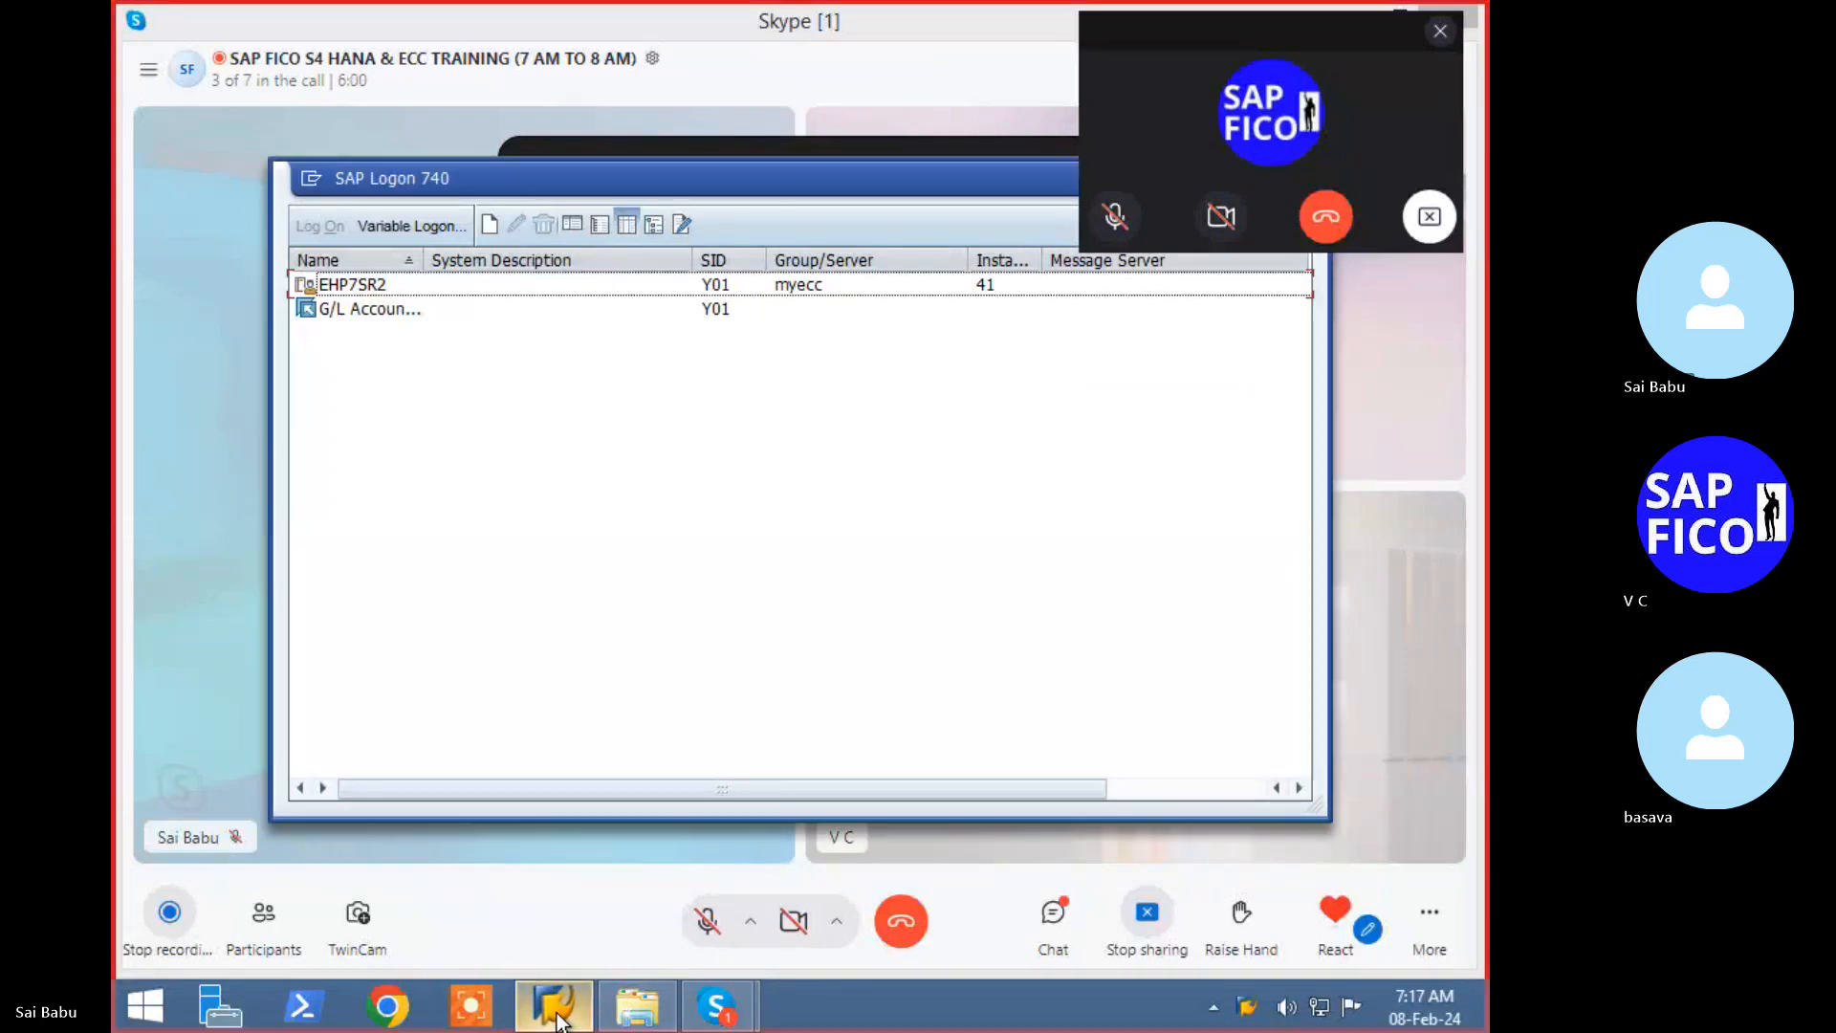
{"action": "left_click", "coordinate": [564, 1019]}
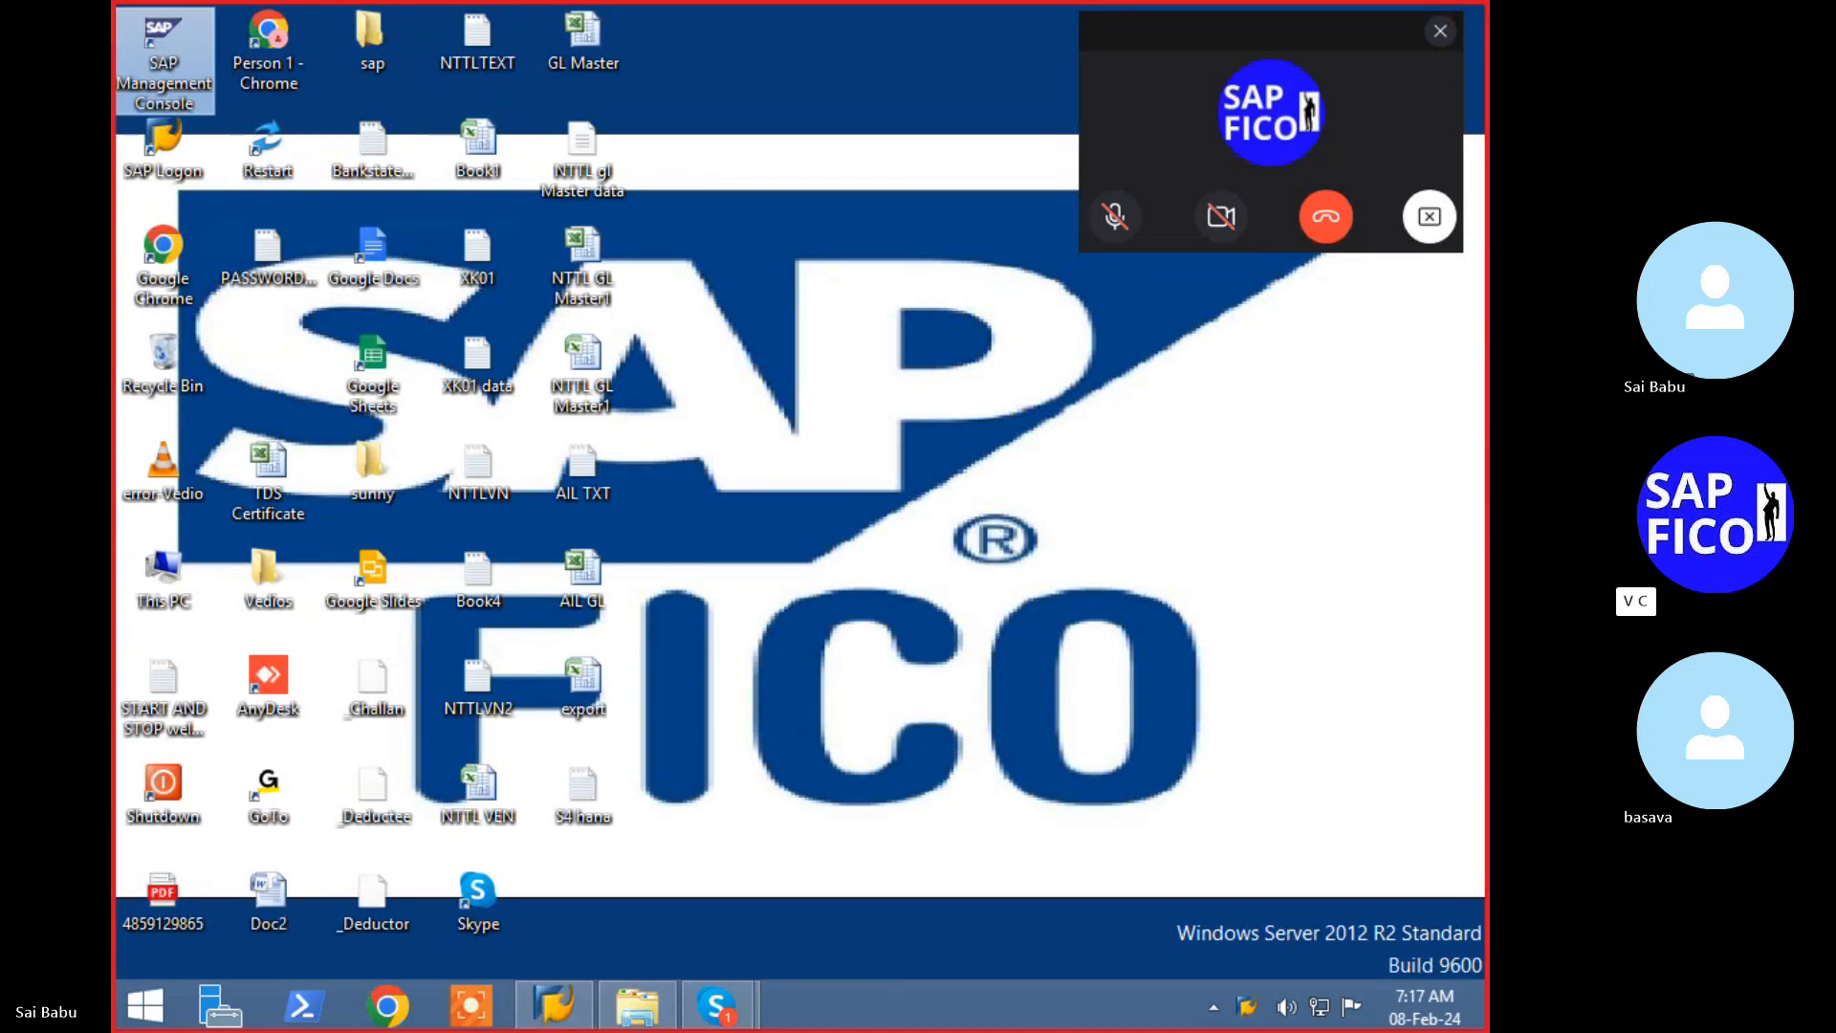
- Log on to EHP7SR2 from SAP Logon and view the WSAECONNREFUSED error details
{"action": "left_click", "coordinate": [547, 1015]}
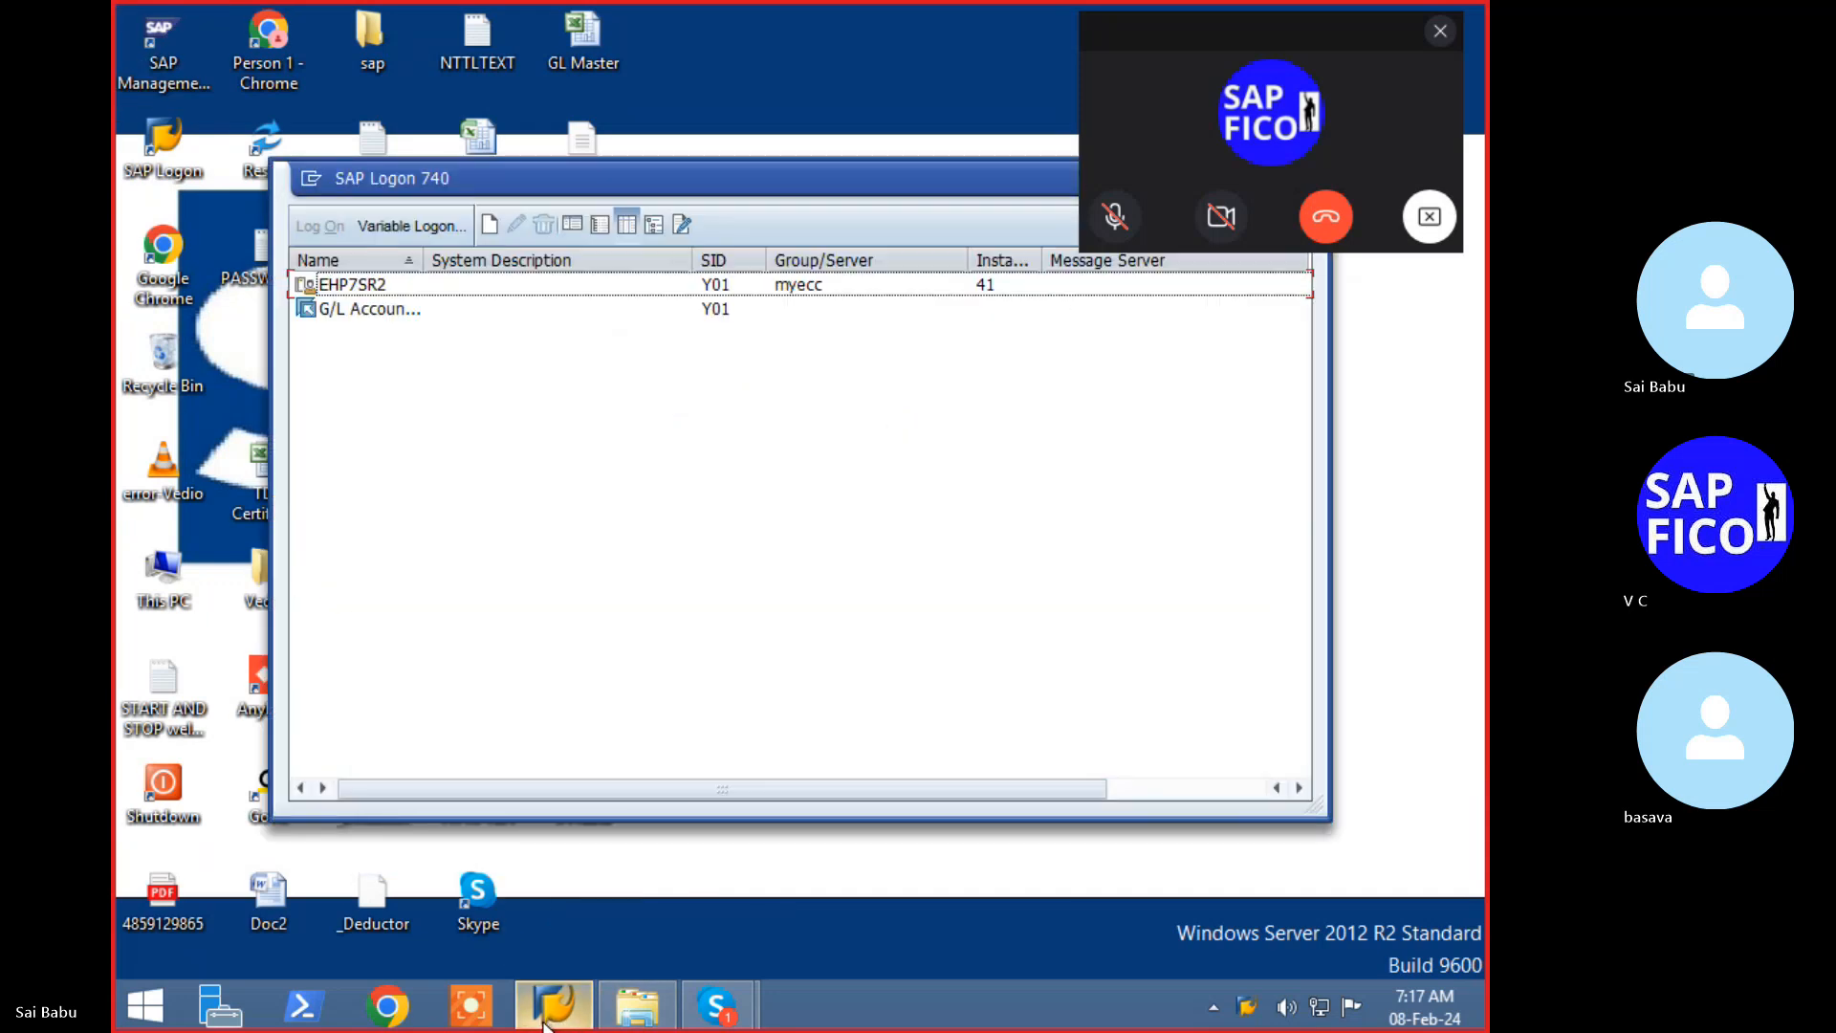
{"action": "left_click", "coordinate": [365, 290]}
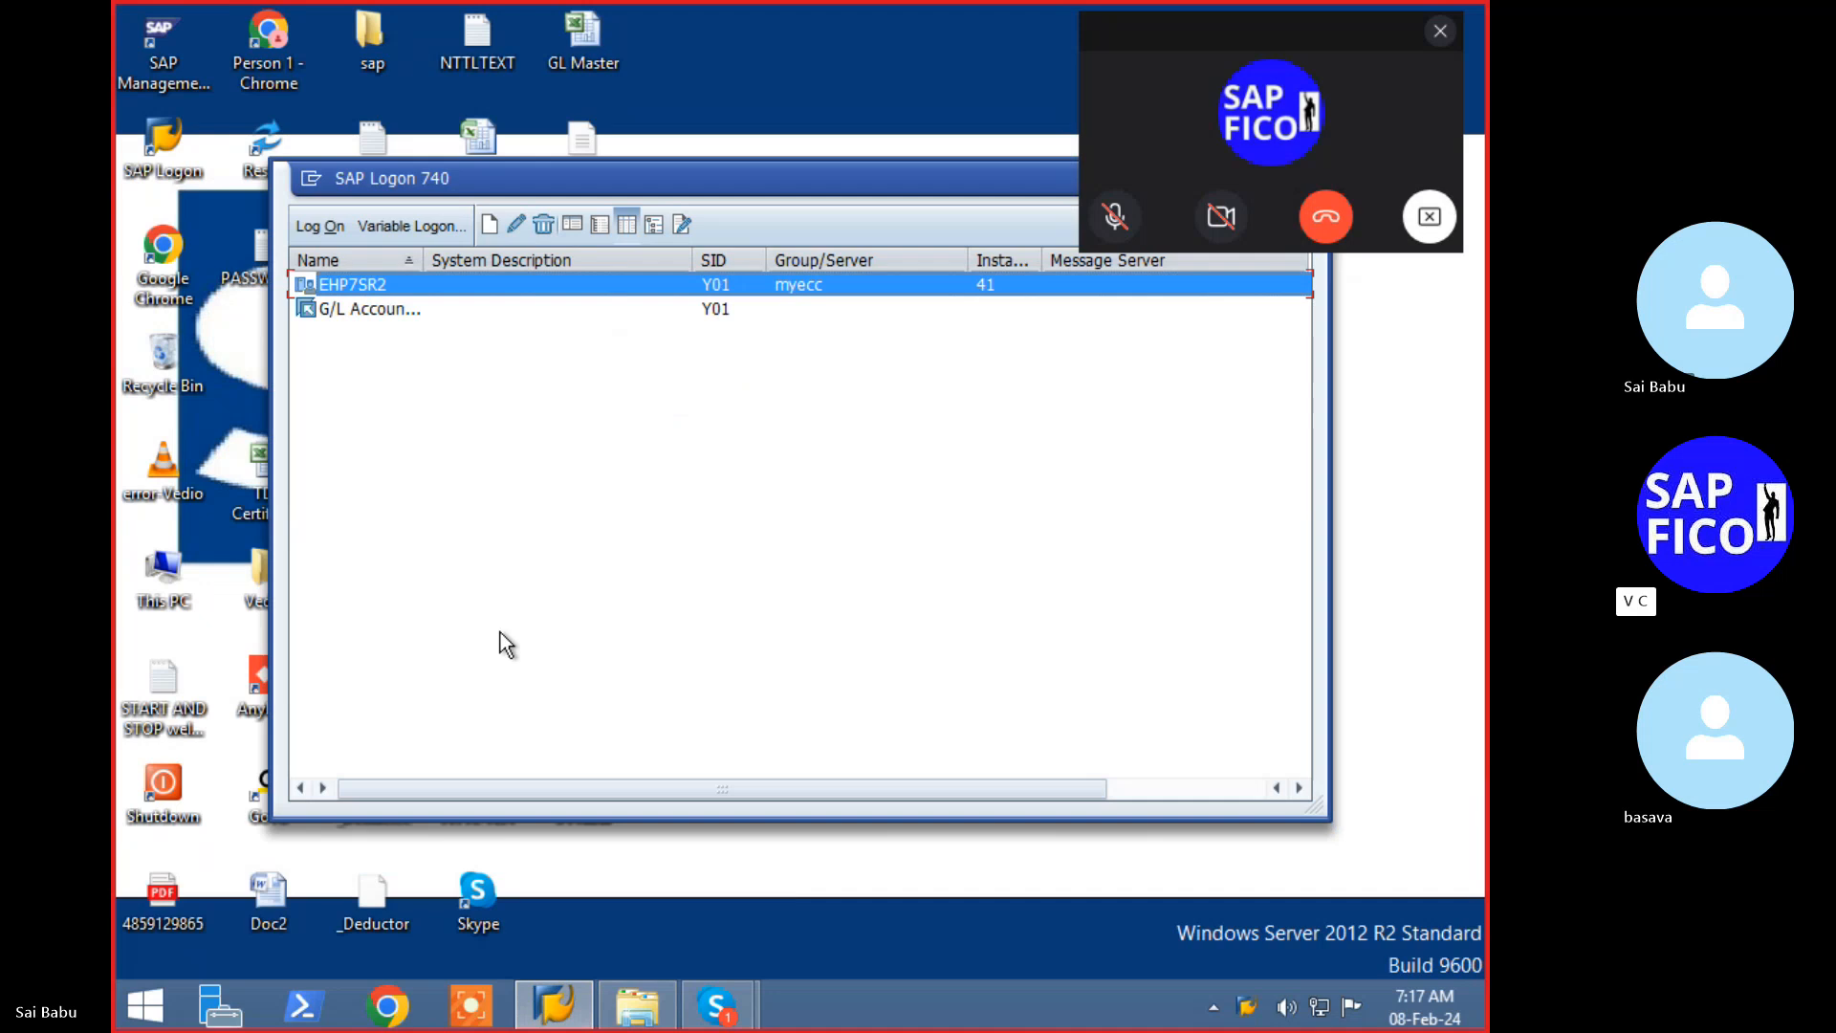
{"action": "key", "text": "Return"}
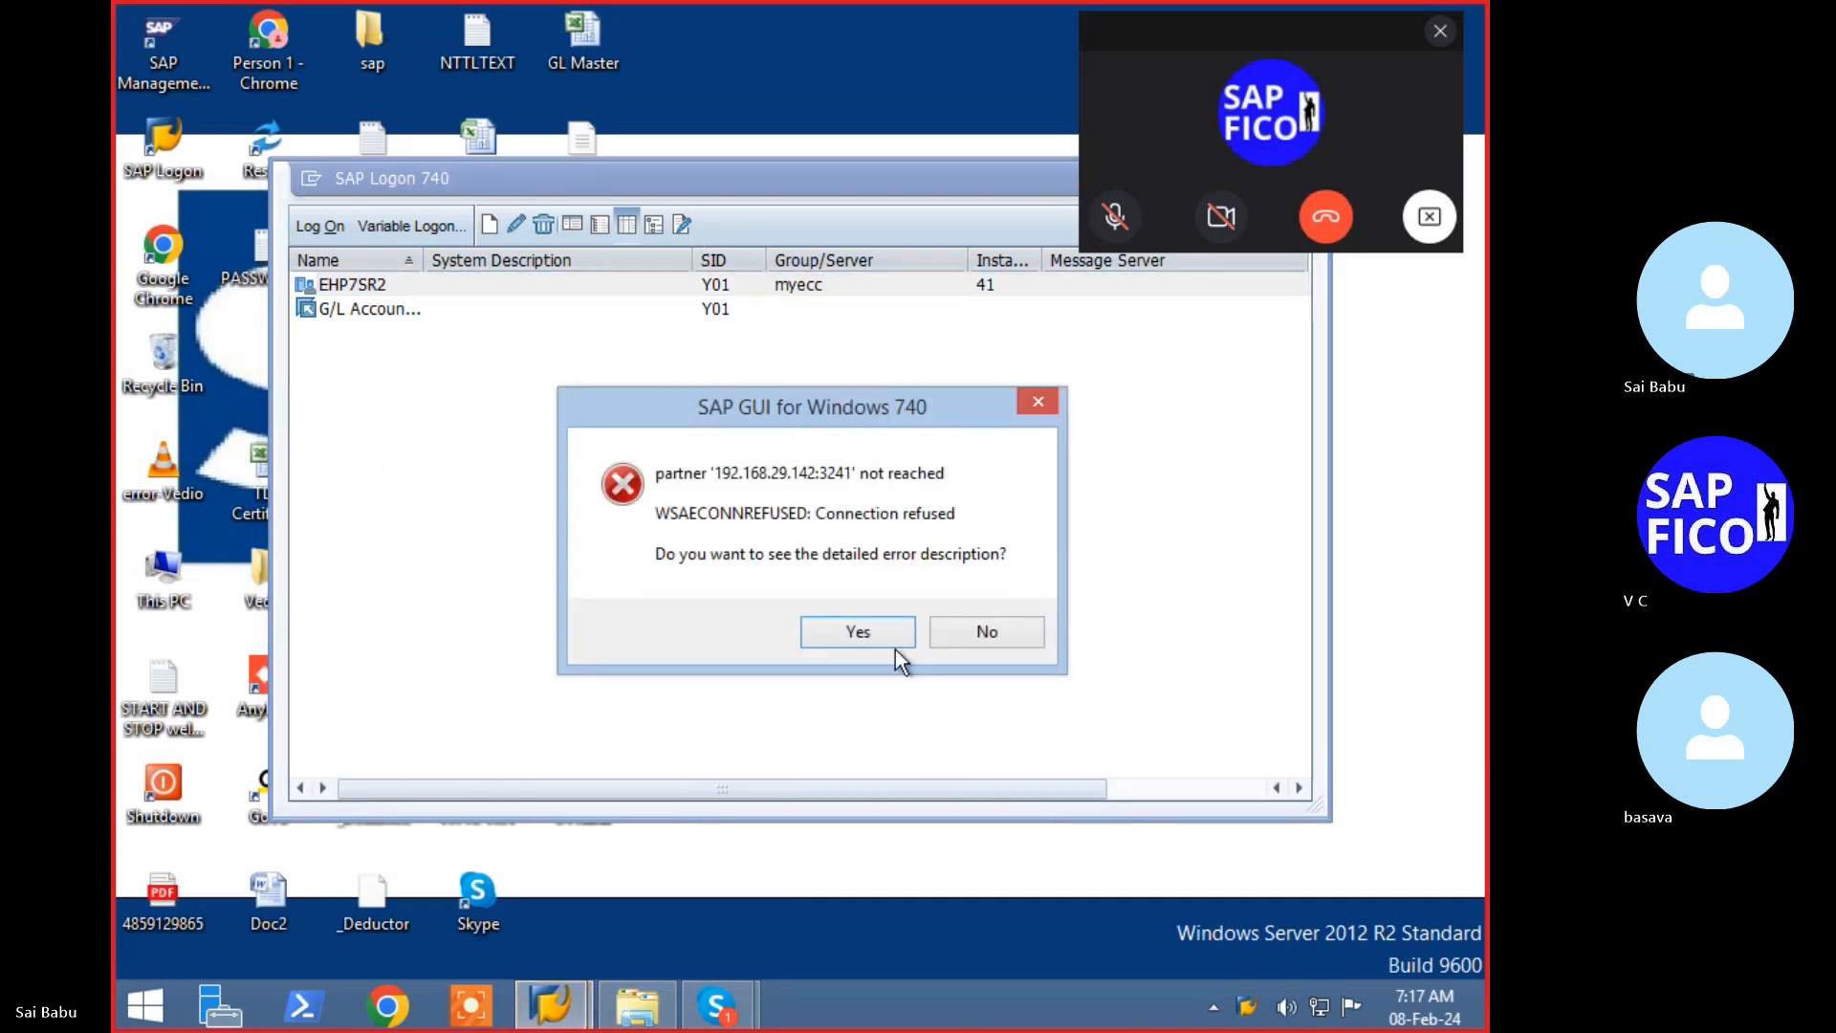
{"action": "left_click", "coordinate": [899, 635]}
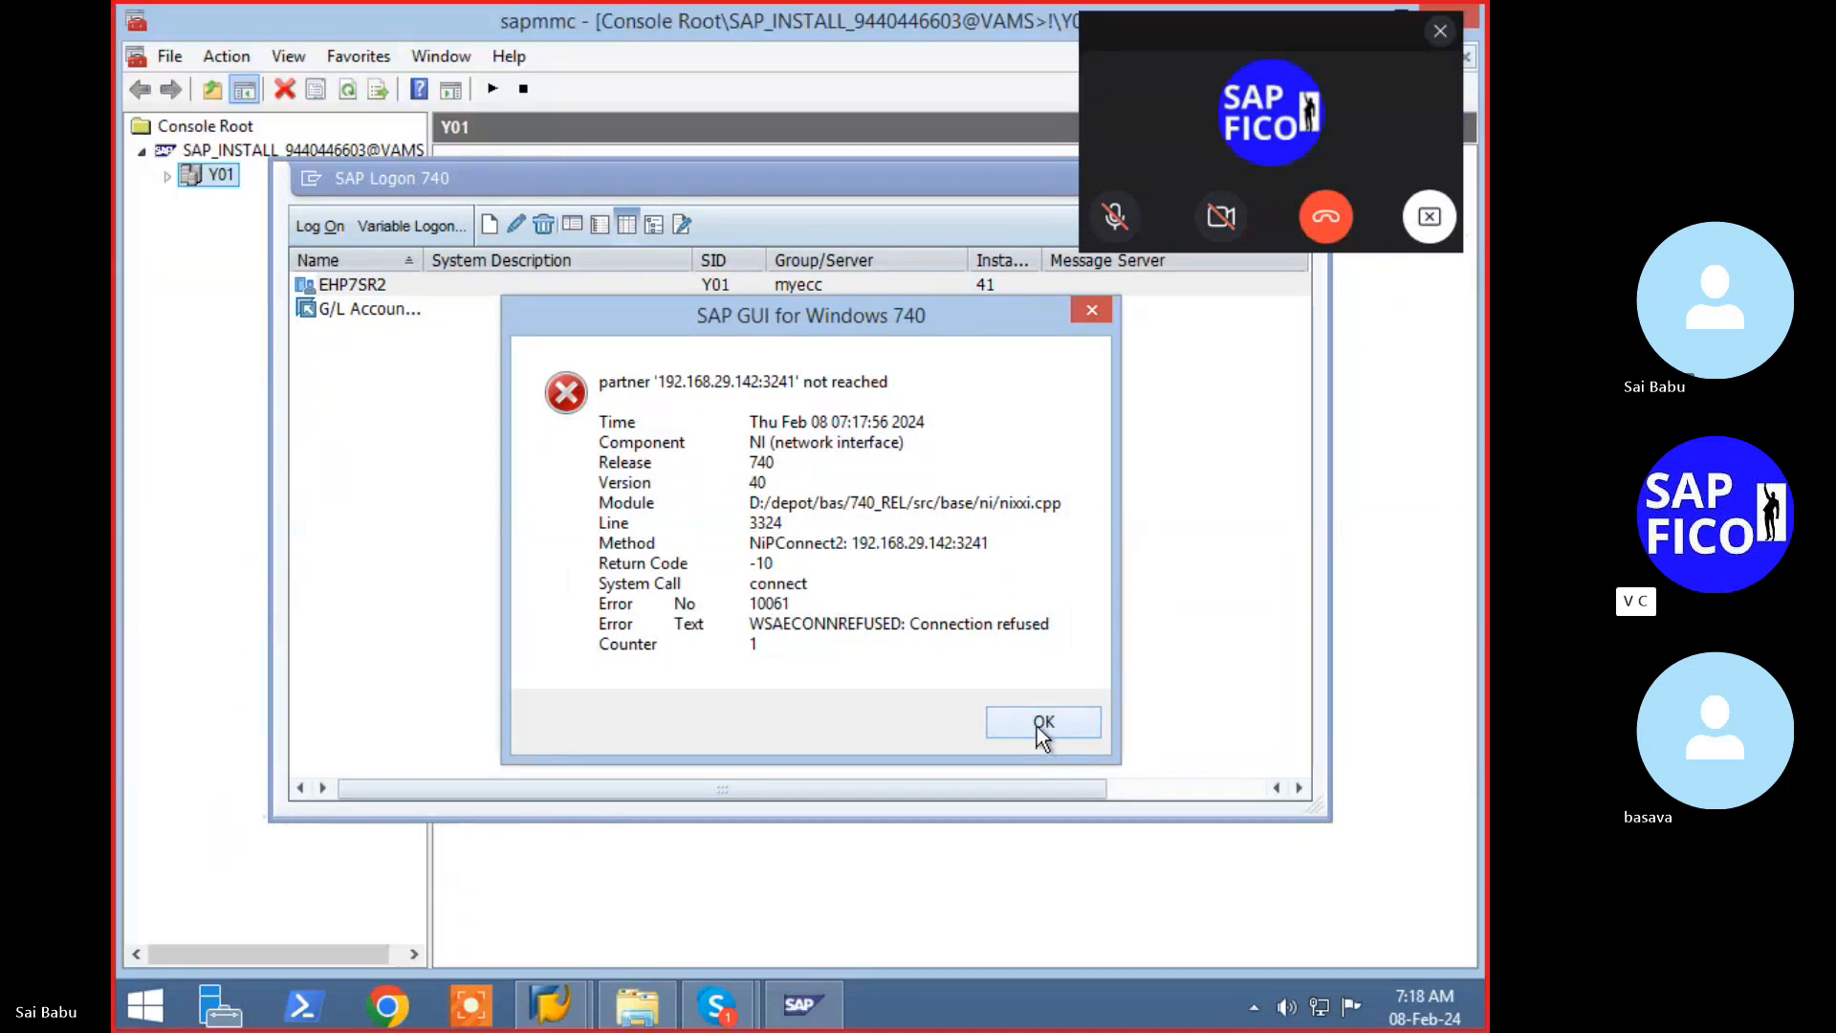
- Start system Y01 with the 300-second timeout, entering the administrator password
{"action": "left_click", "coordinate": [1039, 727]}
{"action": "left_click", "coordinate": [212, 180]}
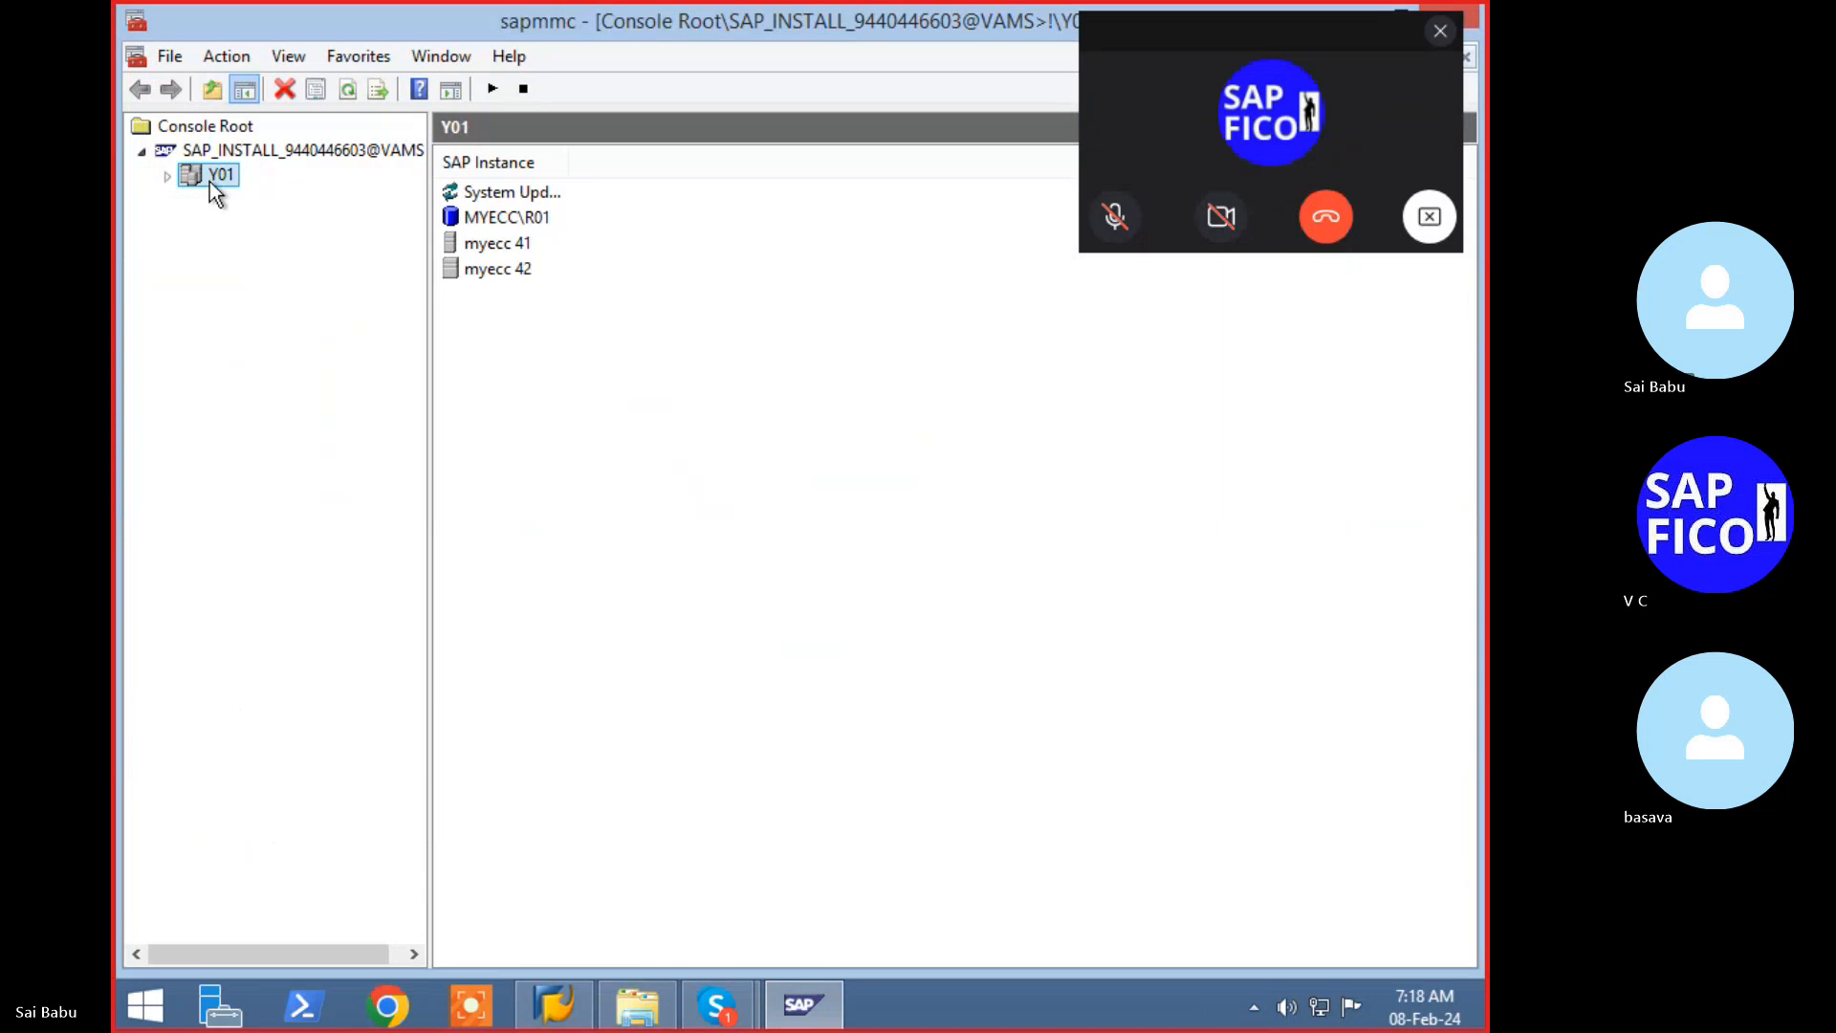
{"action": "right_click", "coordinate": [210, 181]}
{"action": "key", "text": "Down"}
{"action": "key", "text": "Return"}
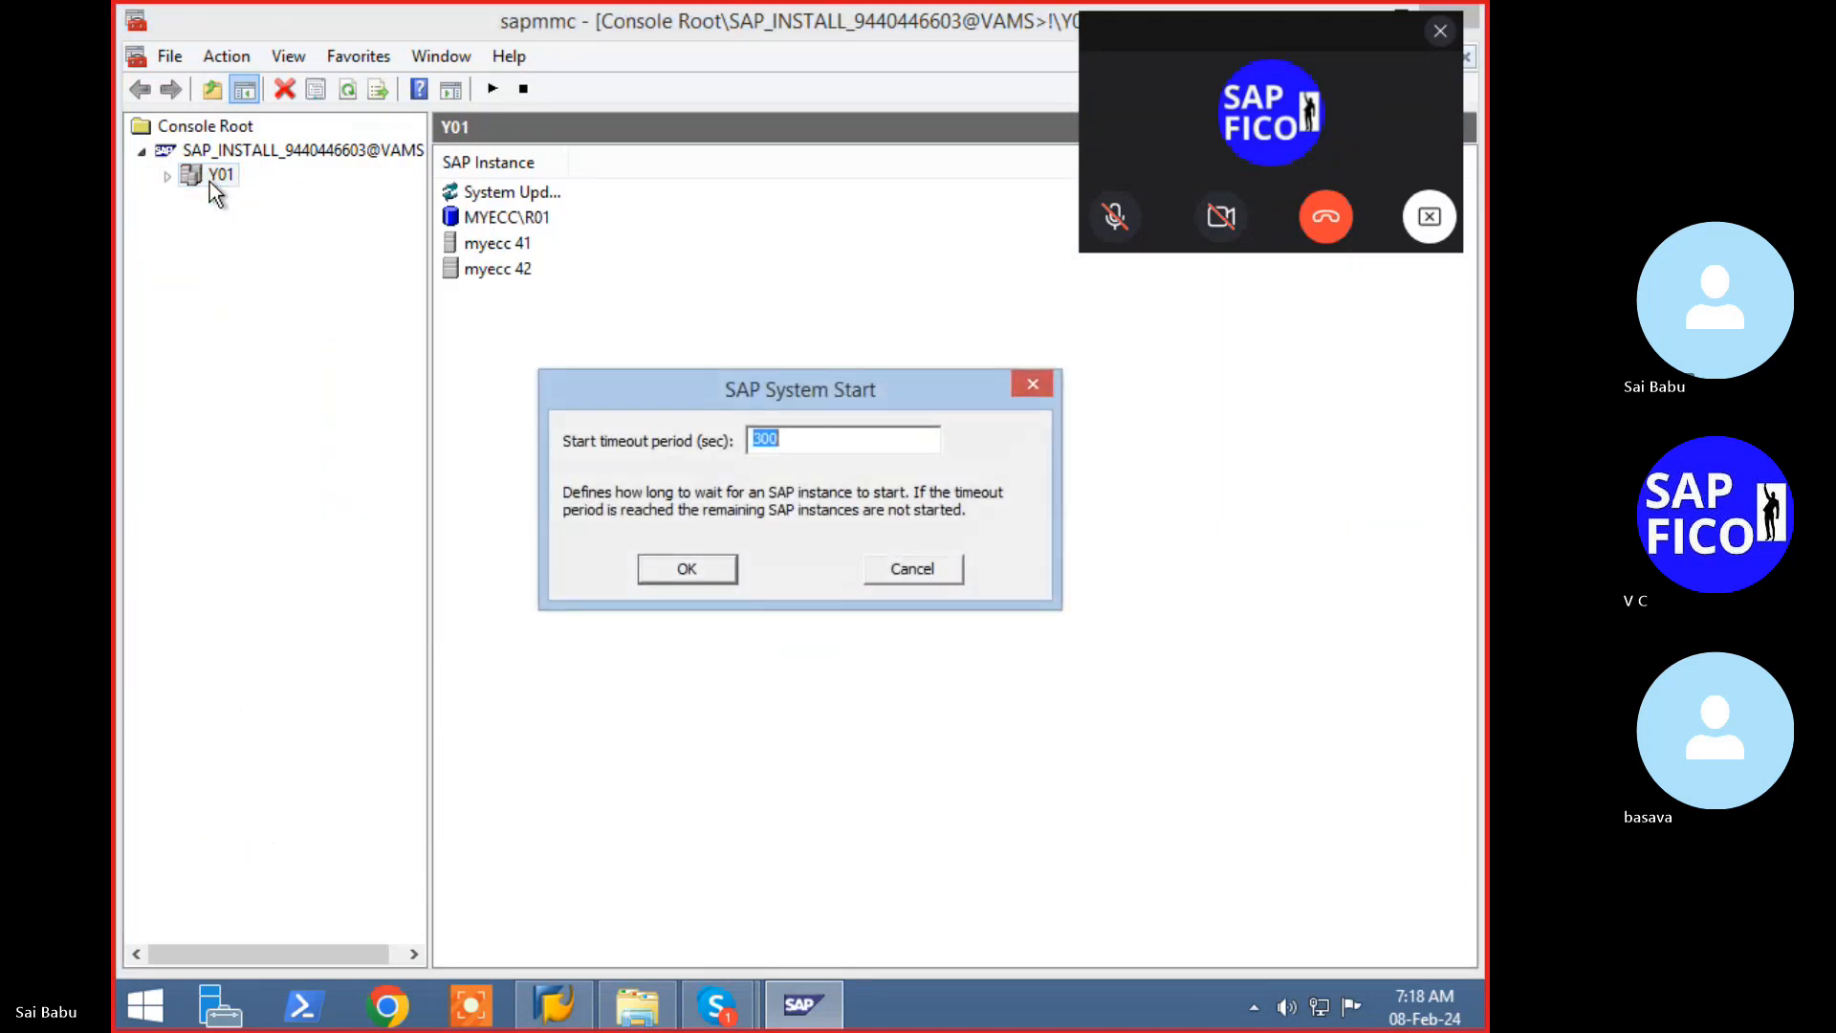
{"action": "key", "text": "Return"}
{"action": "key", "text": "Tab"}
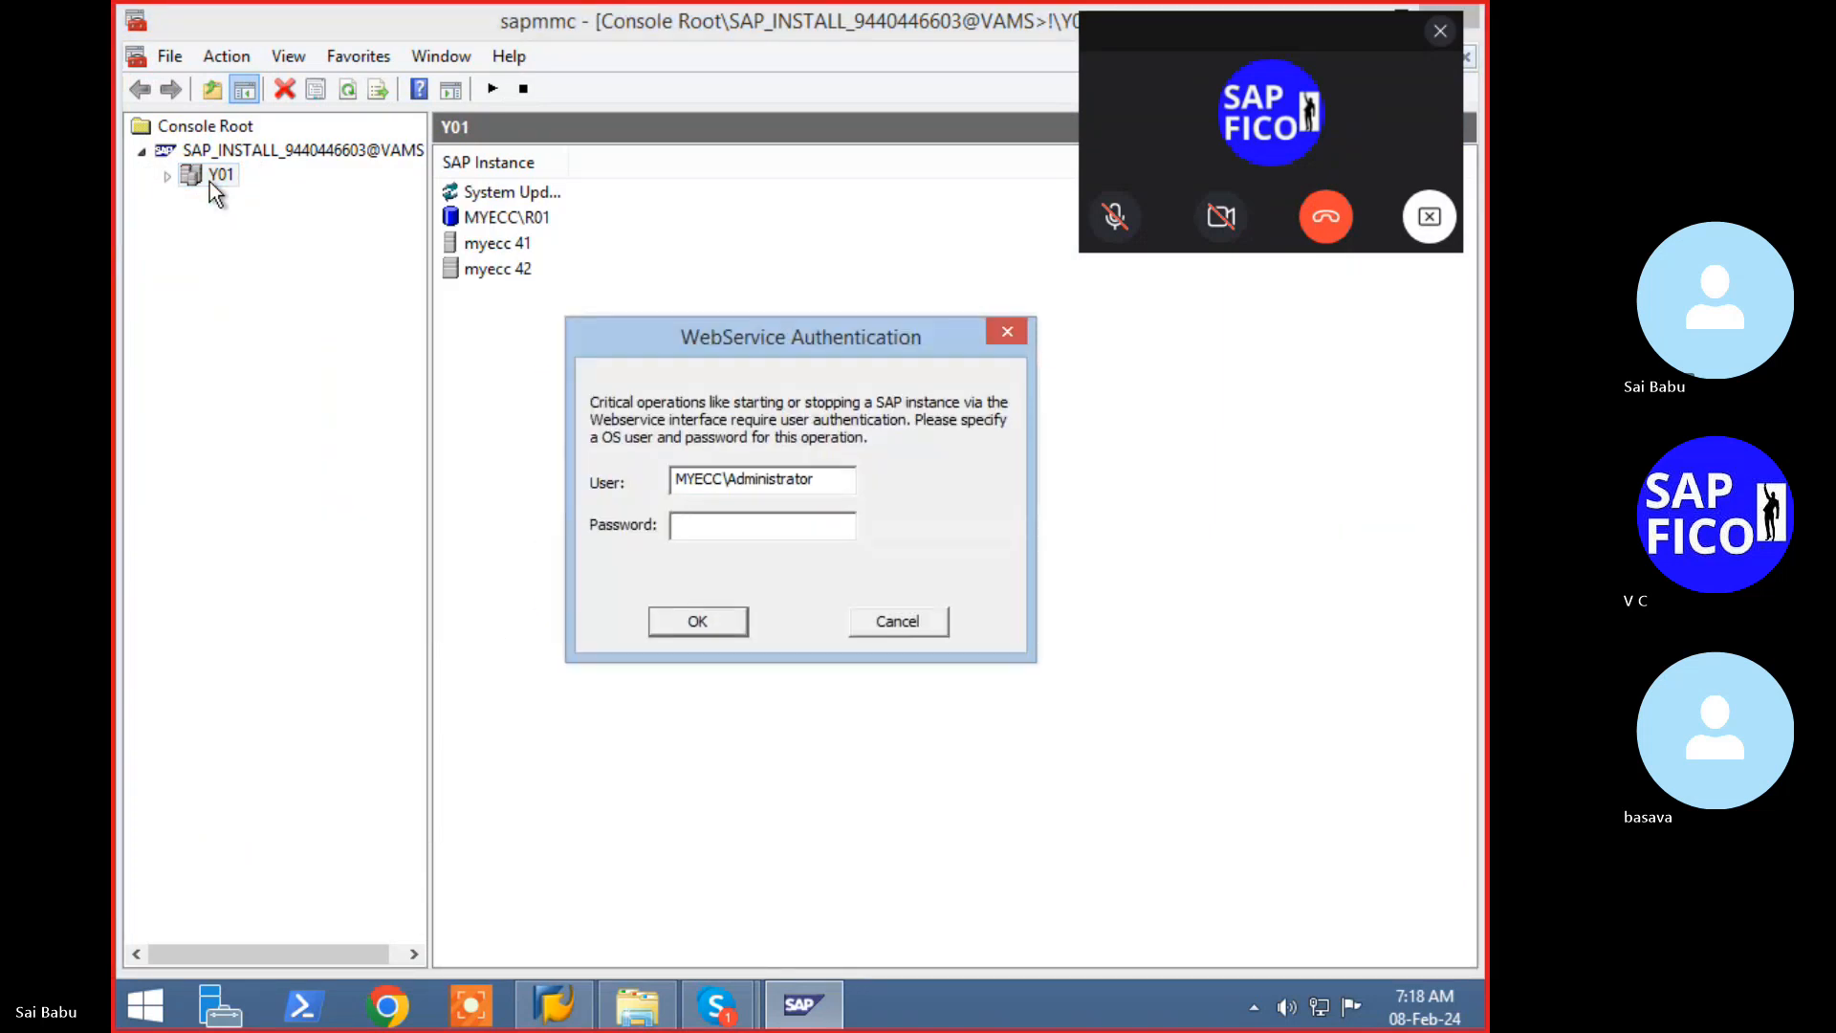
{"action": "type", "text": "*******"}
{"action": "key", "text": "Return"}
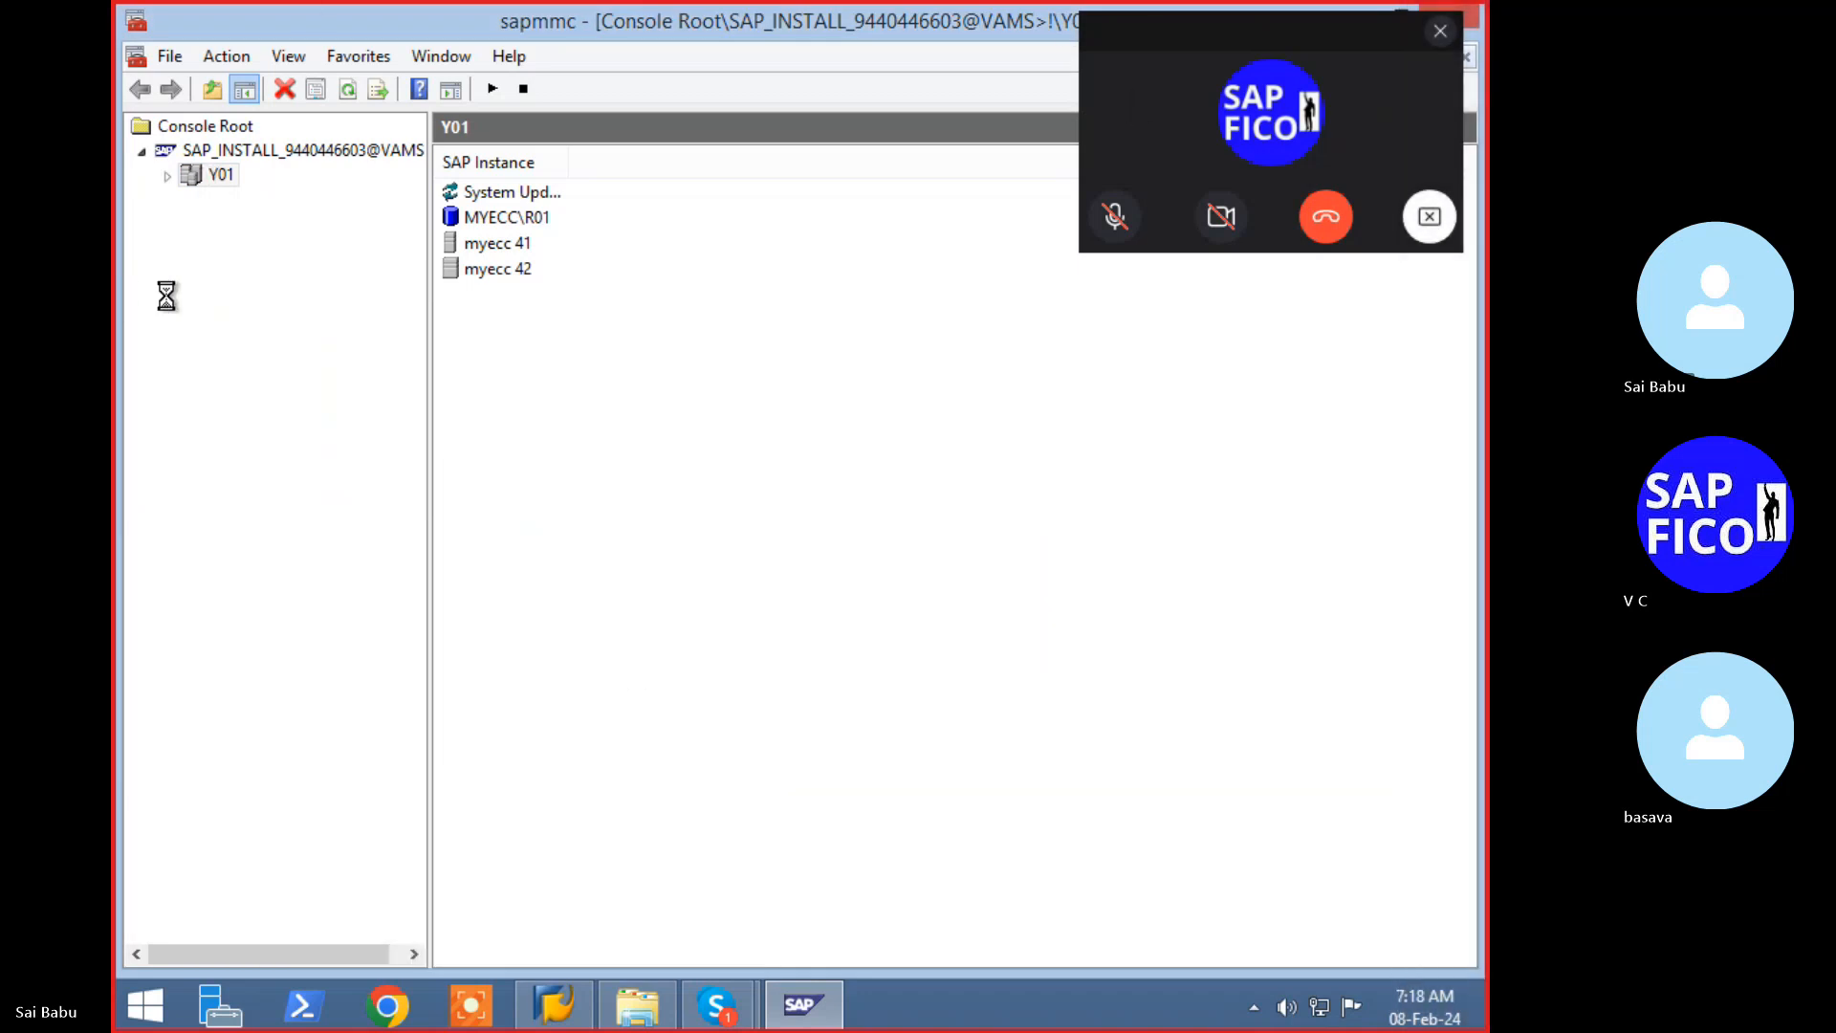
- Expand Y01 to instance myecc 41 and refresh its Current Status list
{"action": "left_click", "coordinate": [168, 177]}
{"action": "left_click", "coordinate": [211, 249]}
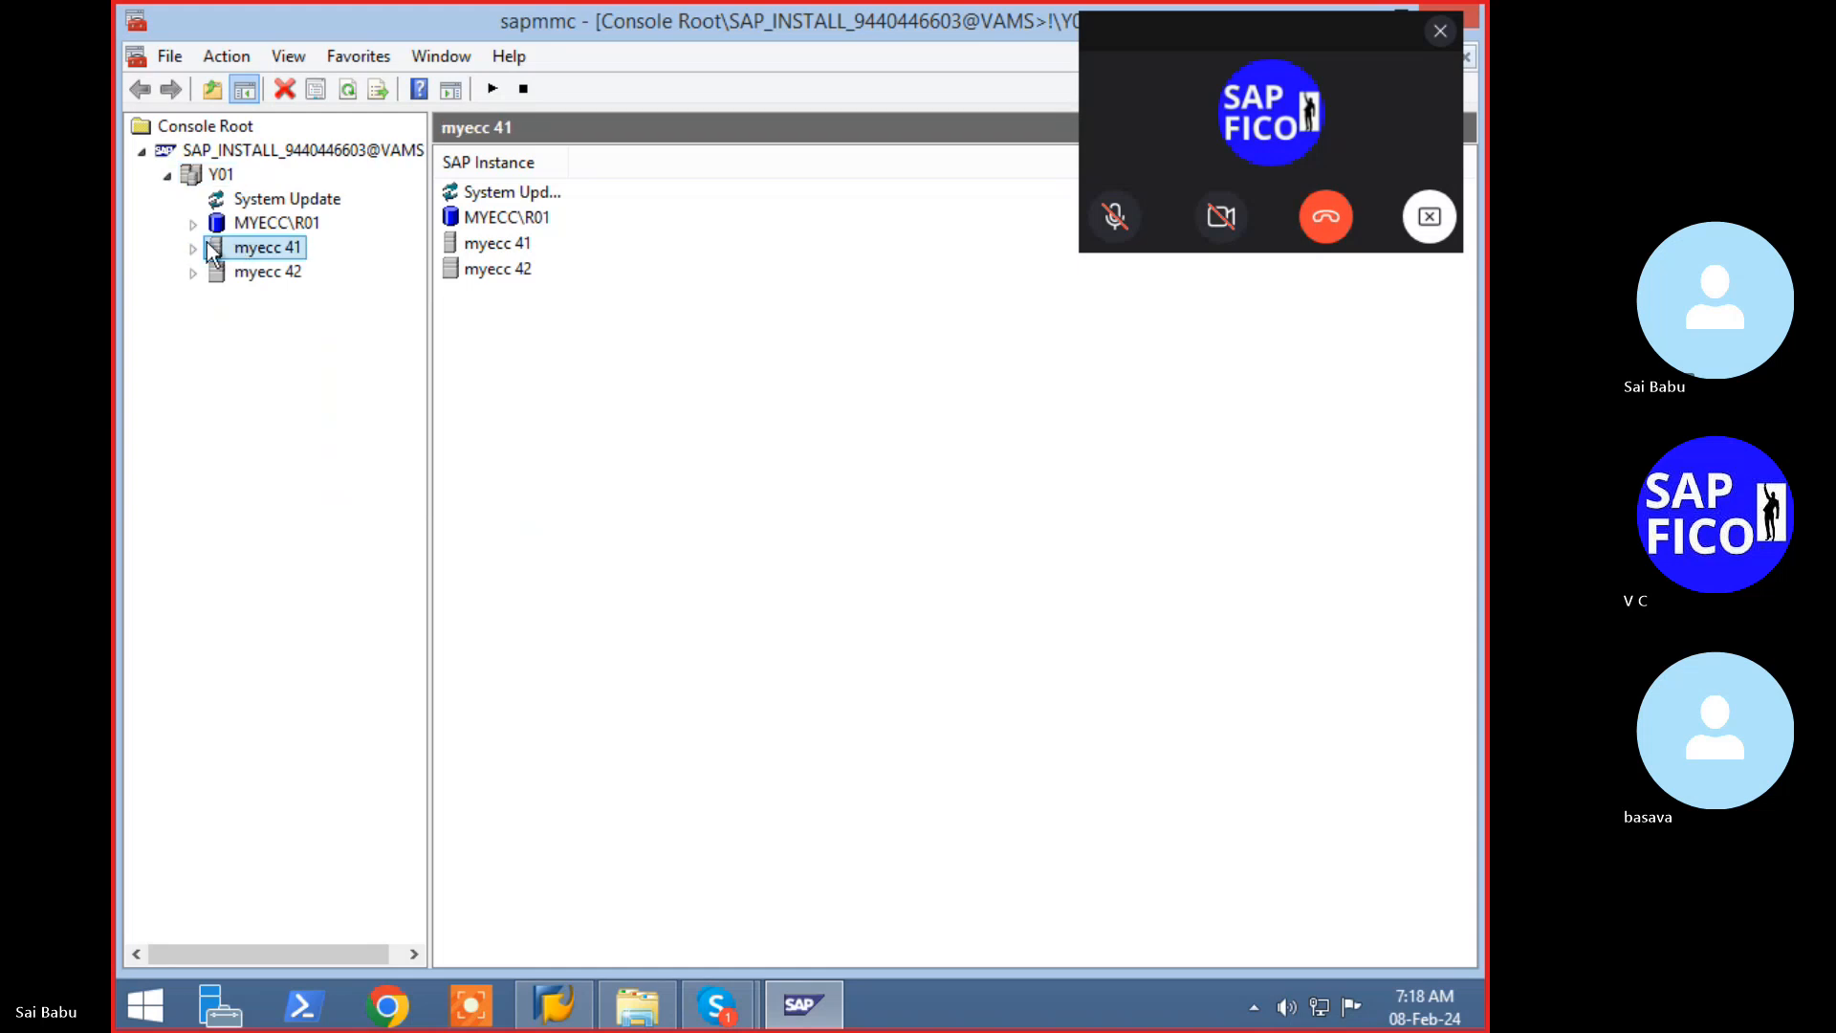
{"action": "left_click", "coordinate": [191, 249]}
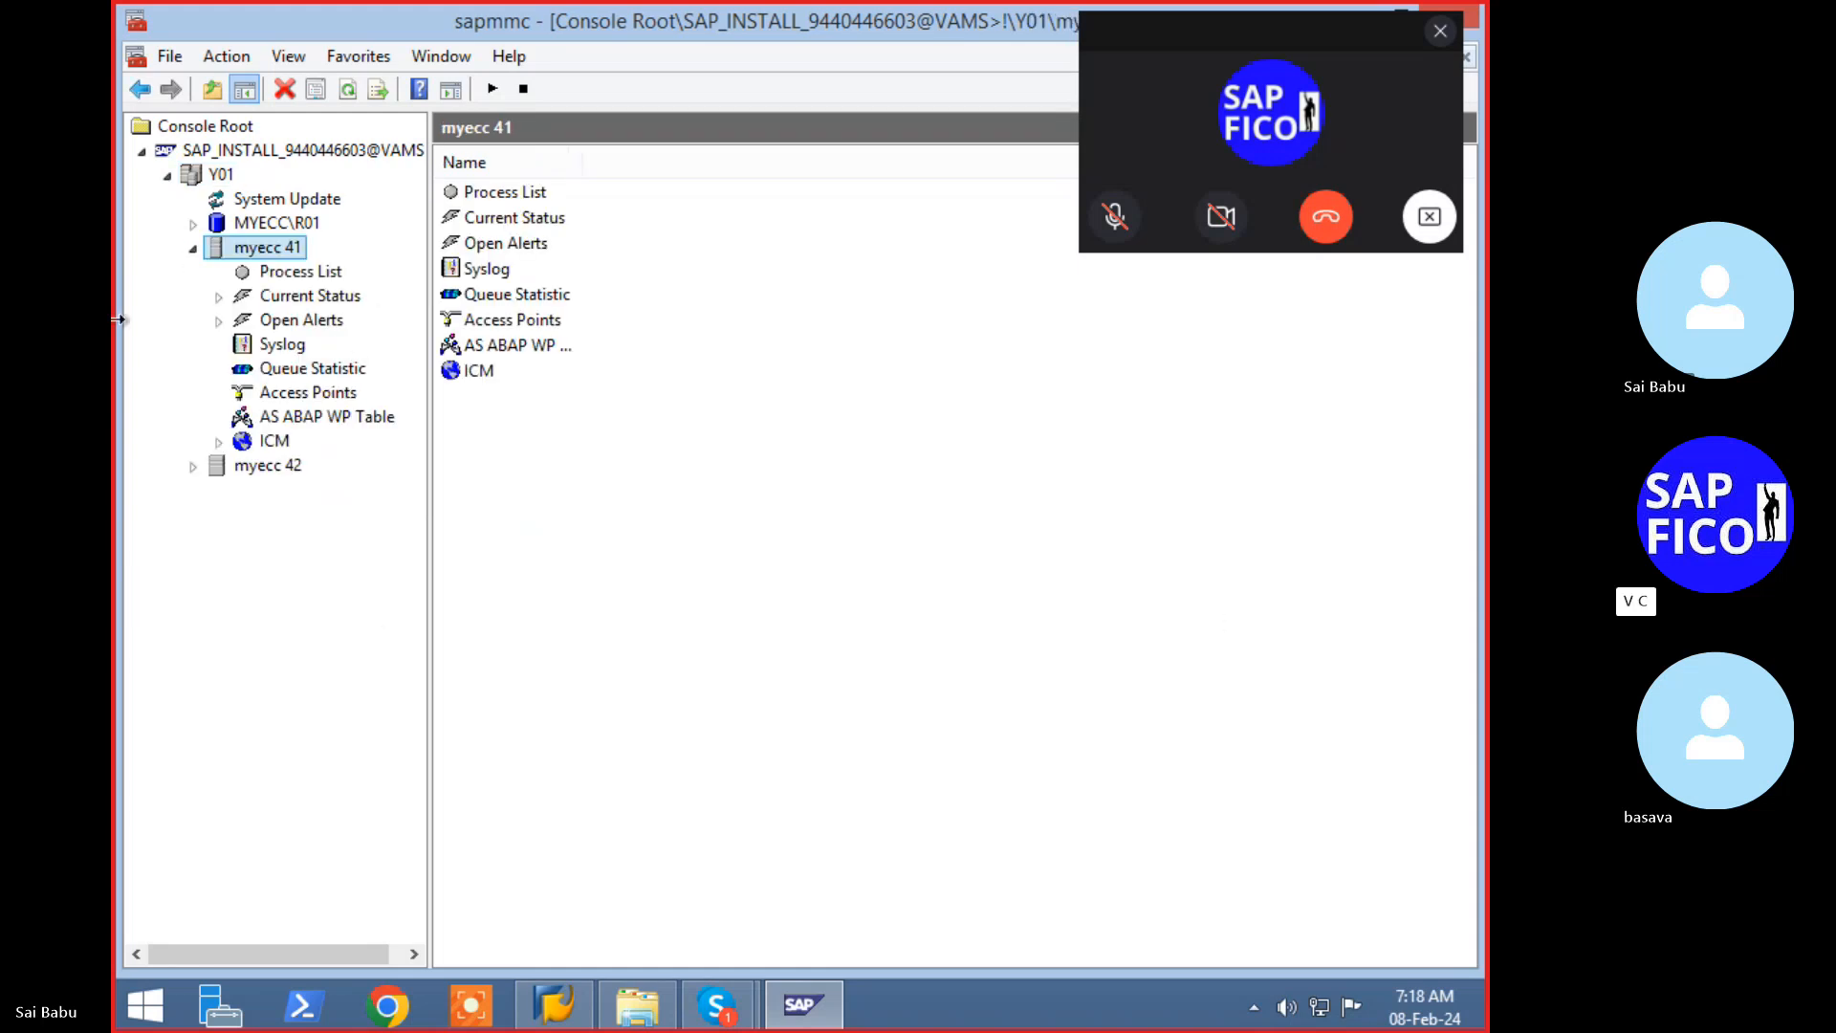
{"action": "left_click", "coordinate": [307, 296]}
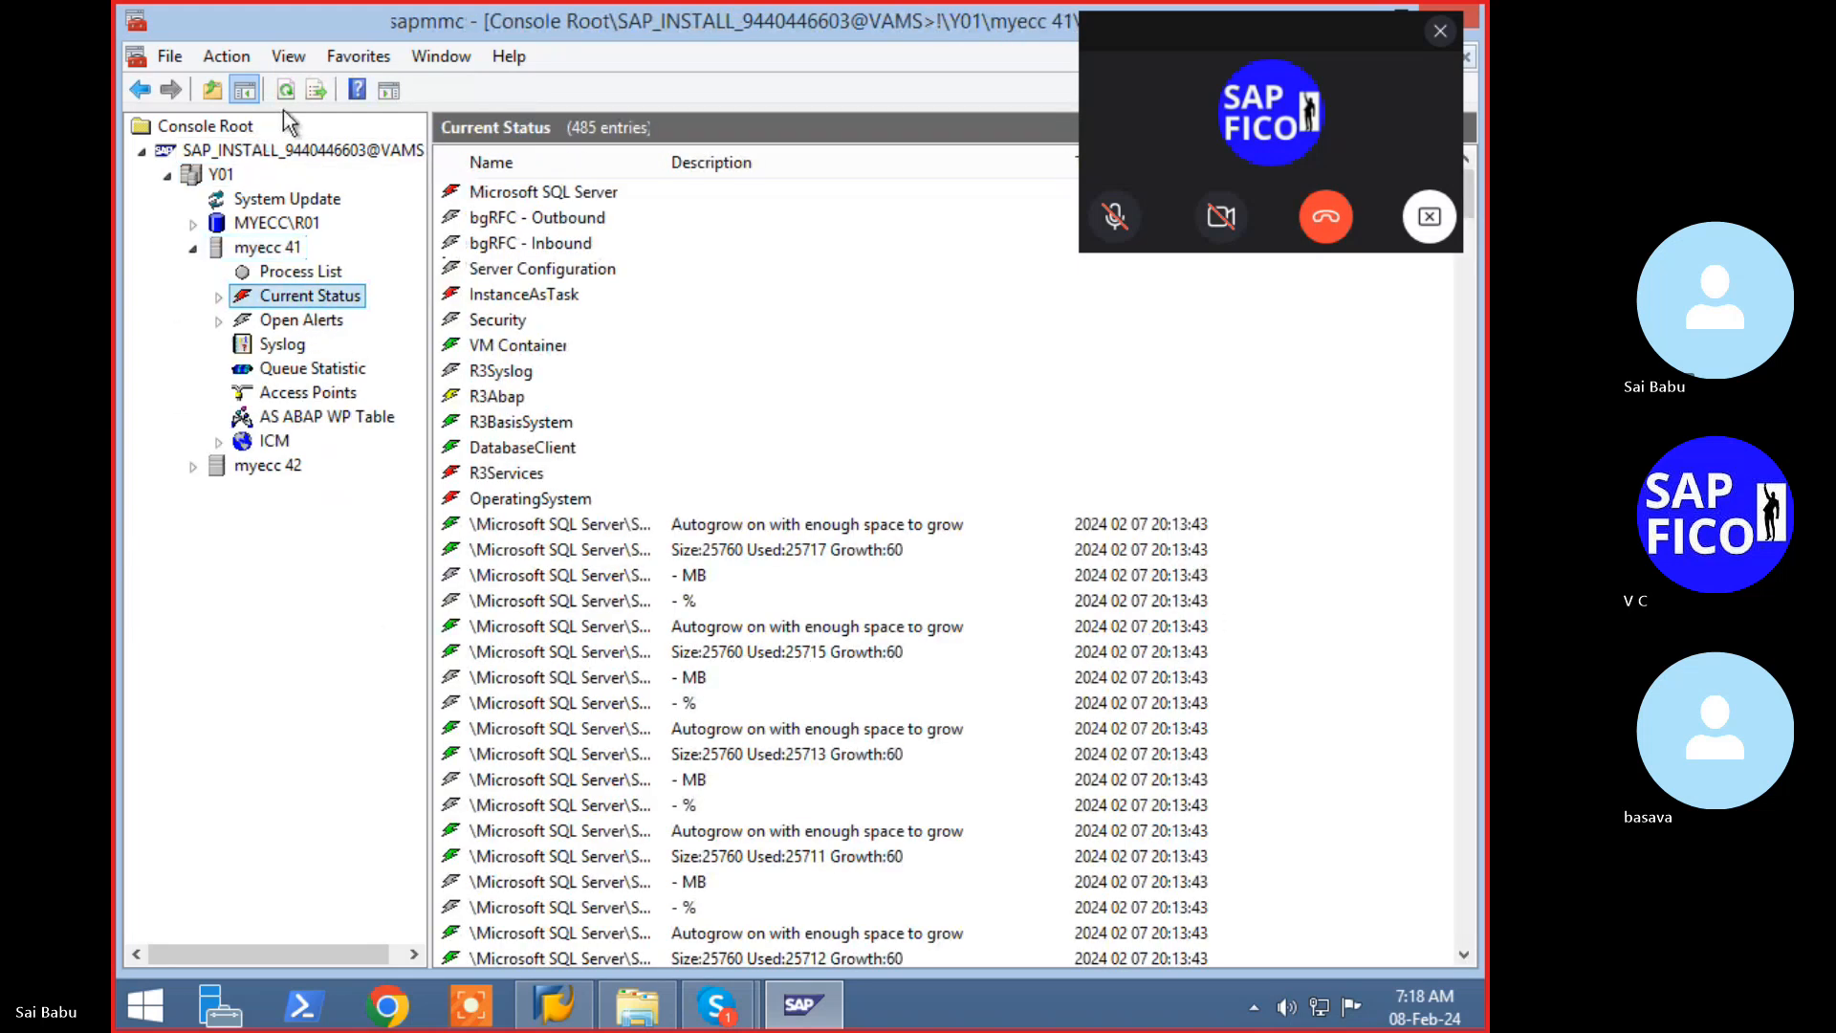
{"action": "left_click", "coordinate": [289, 92]}
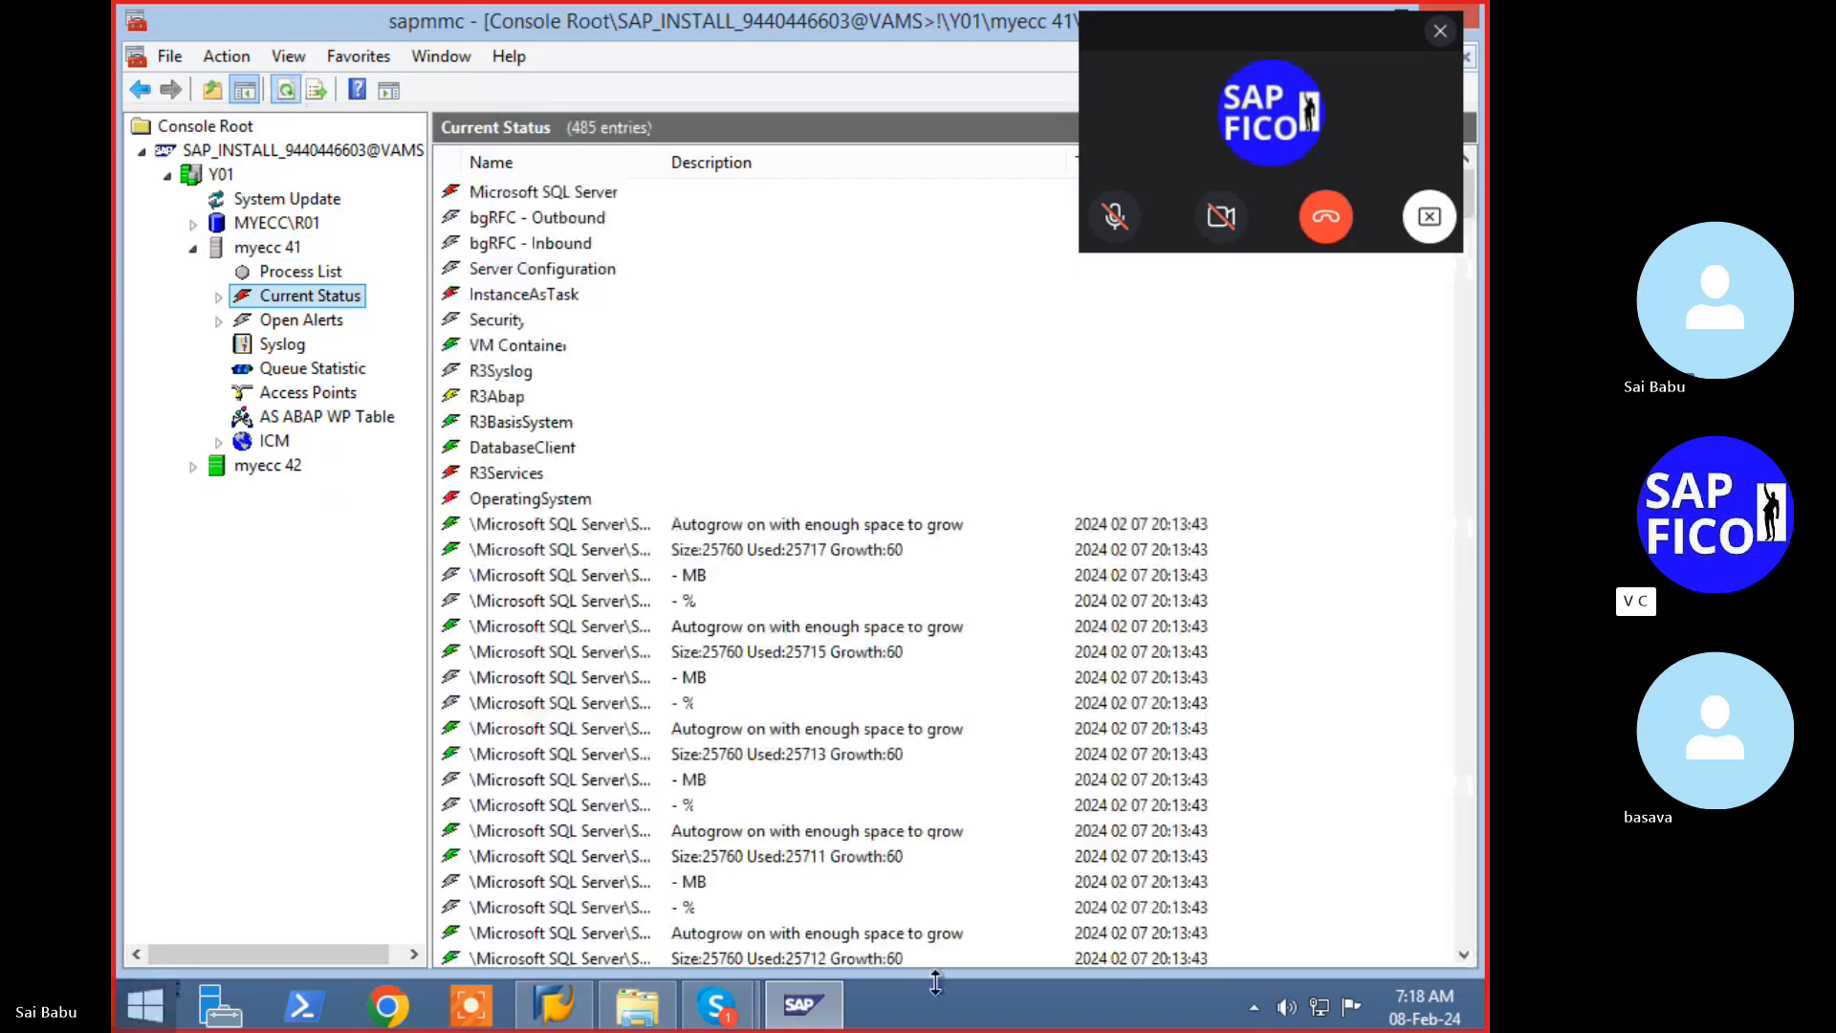
- Retry the EHP7SR2 logon twice, viewing and dismissing the connection-refused error
{"action": "left_click", "coordinate": [554, 1004]}
{"action": "key", "text": "Return"}
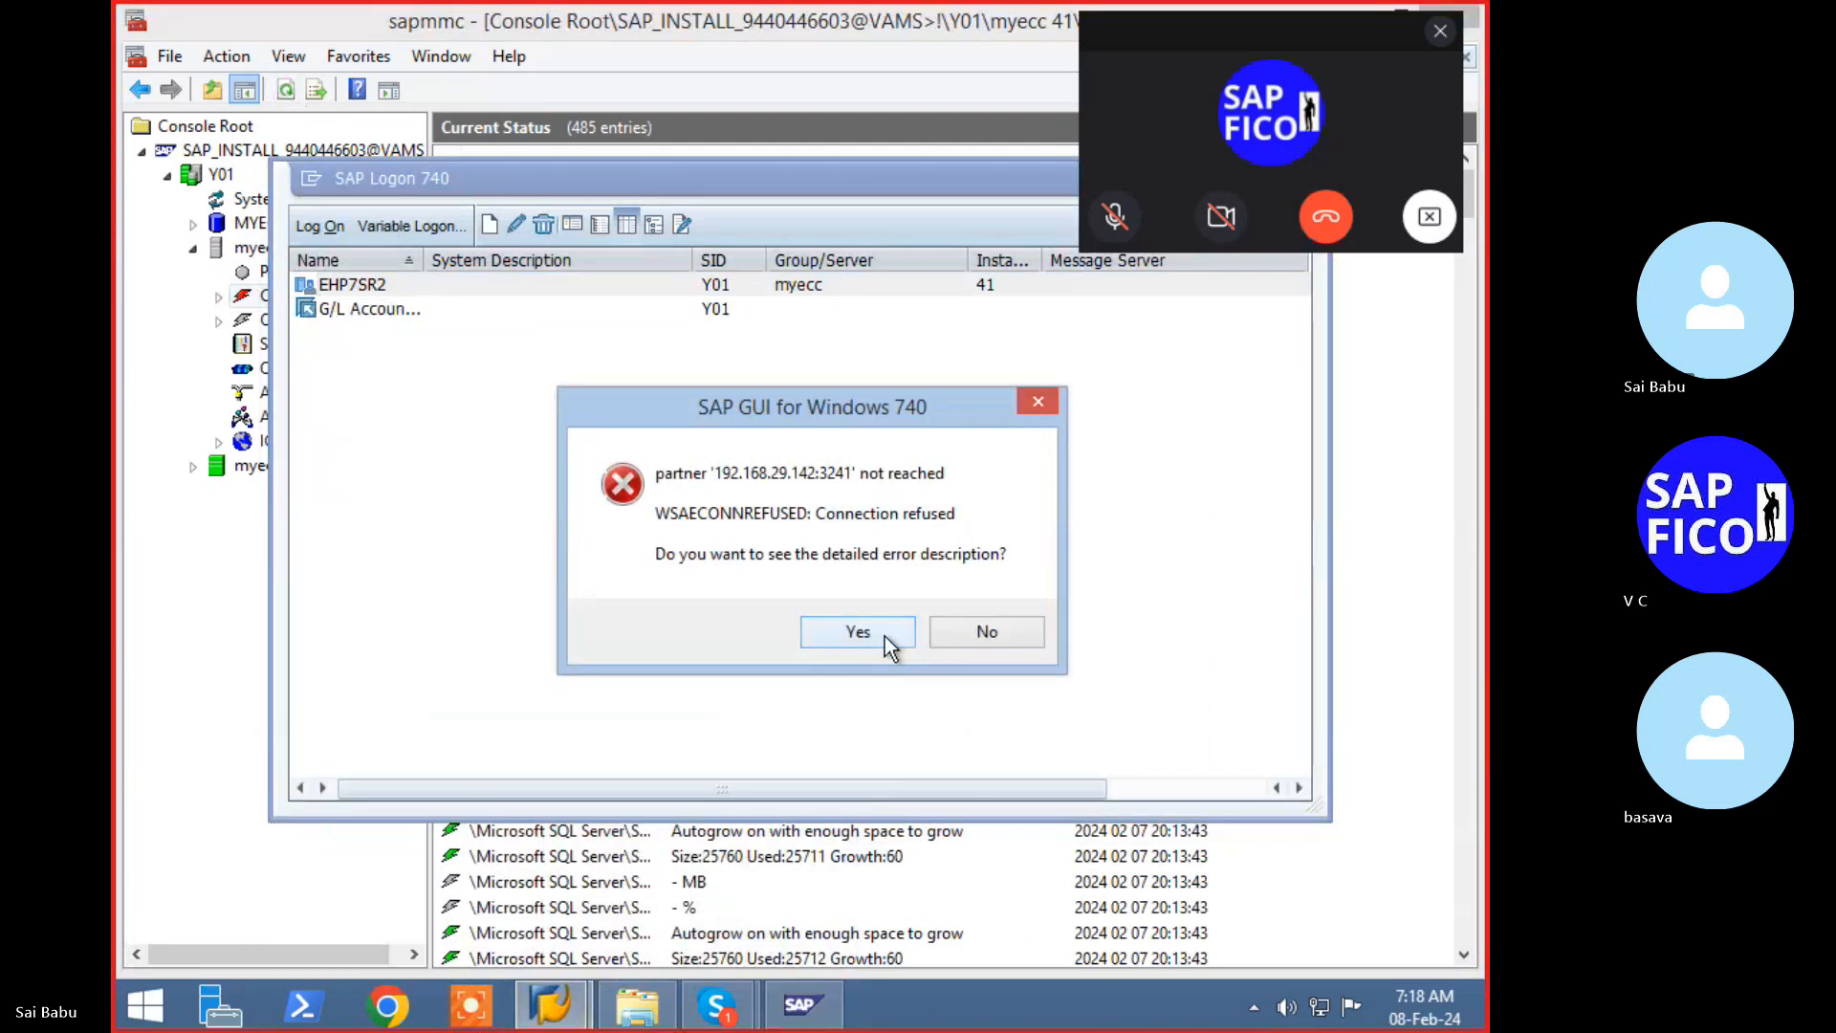
{"action": "left_click", "coordinate": [885, 634]}
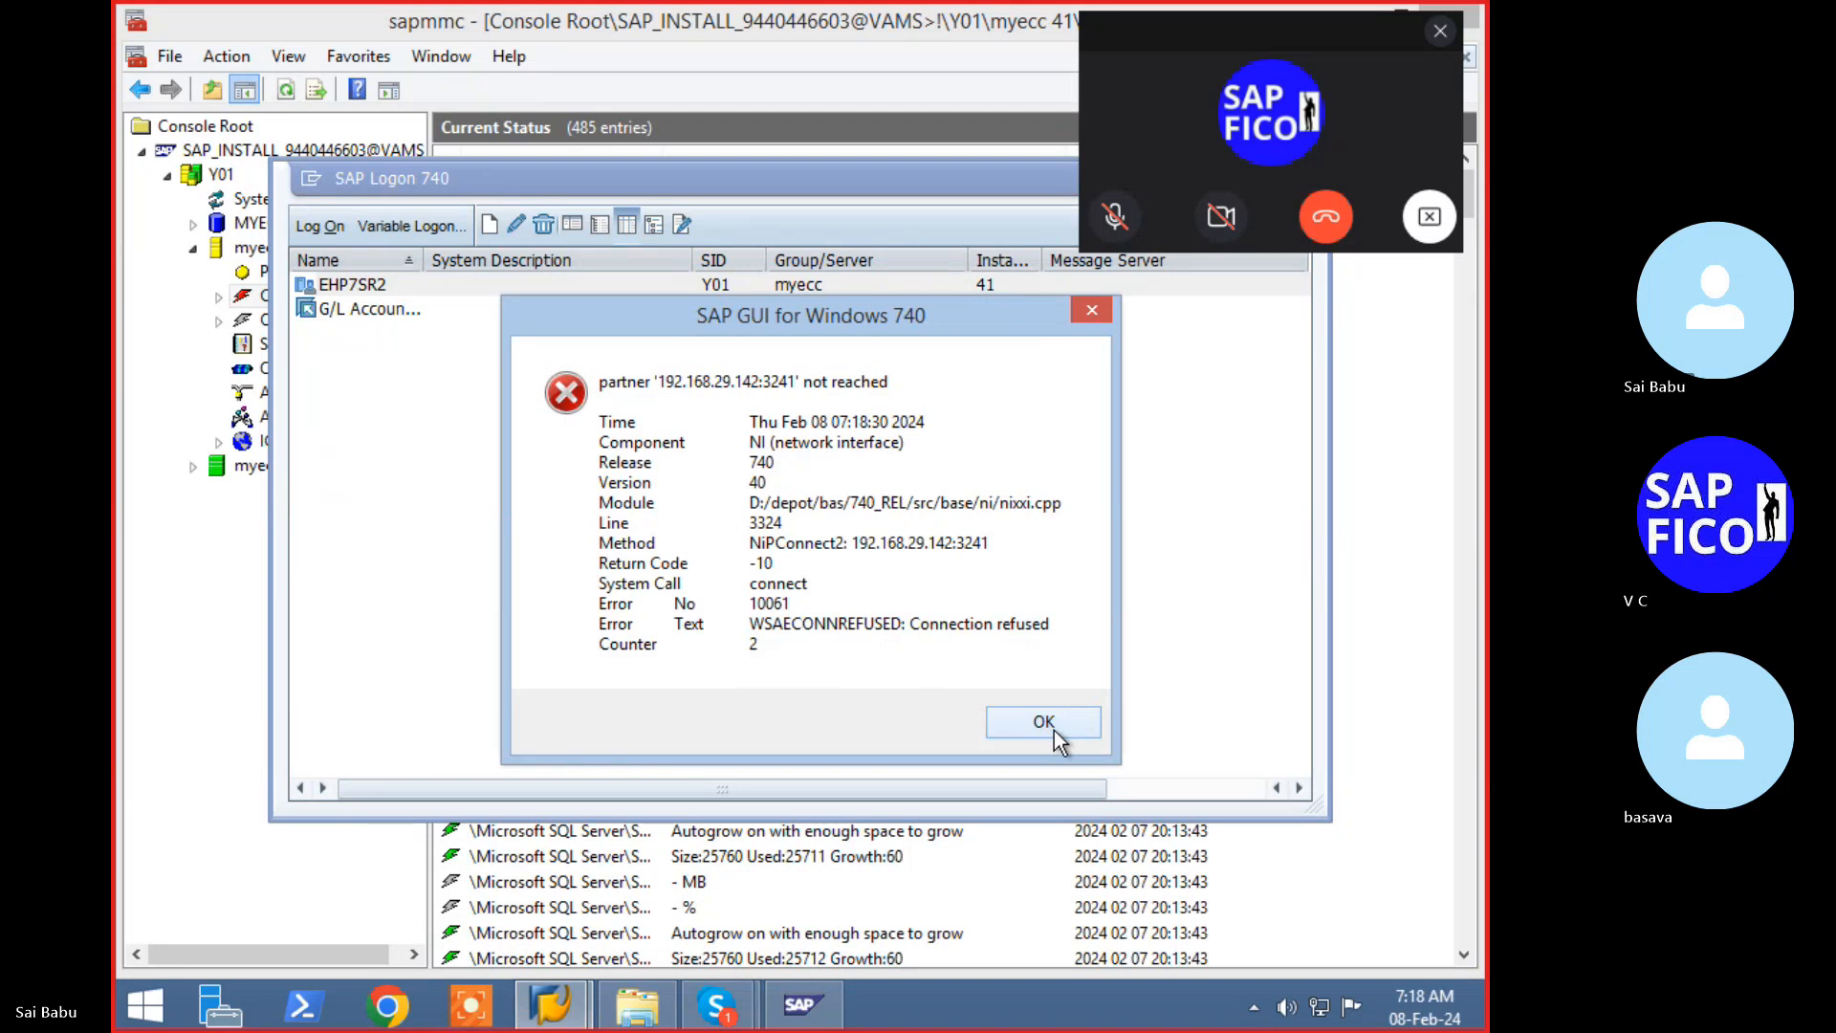
{"action": "left_click", "coordinate": [1057, 728]}
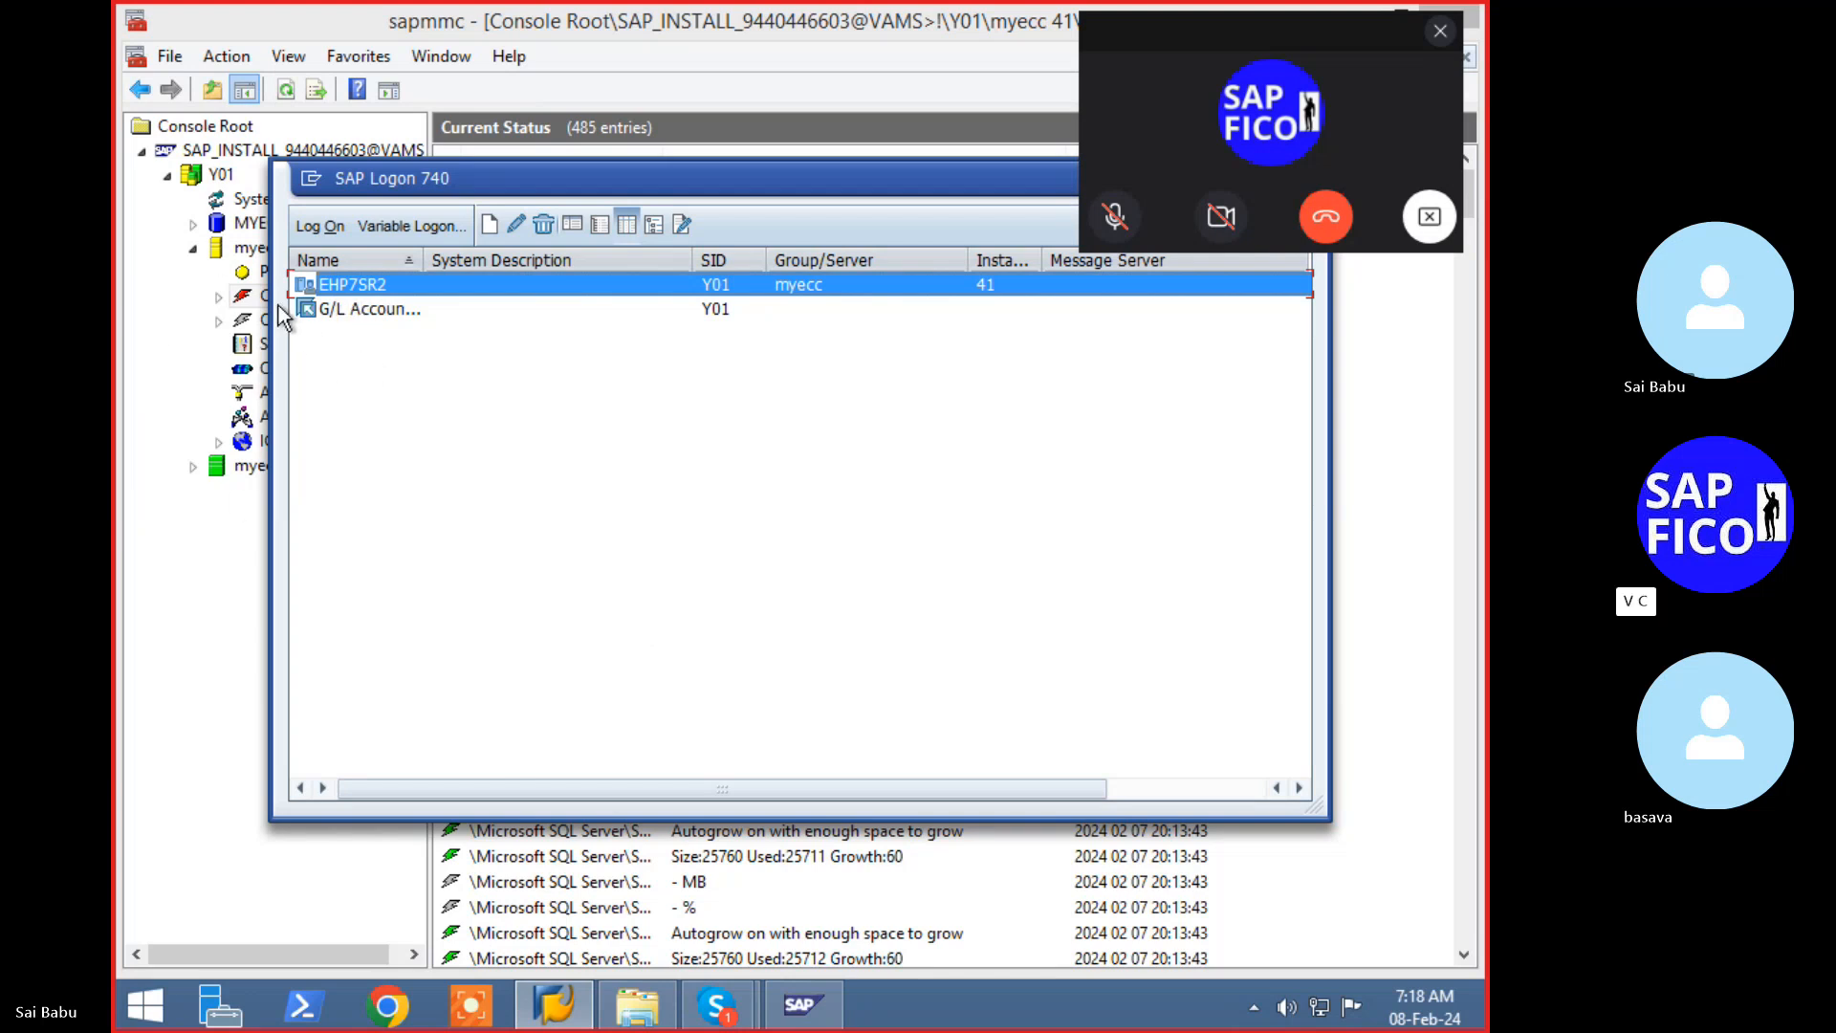
{"action": "double_click", "coordinate": [359, 288]}
{"action": "key", "text": "Escape"}
- Rearrange the windows and refresh the Current Status of myecc 41
{"action": "left_click_drag", "start_coordinate": [710, 789], "coordinate": [771, 928]}
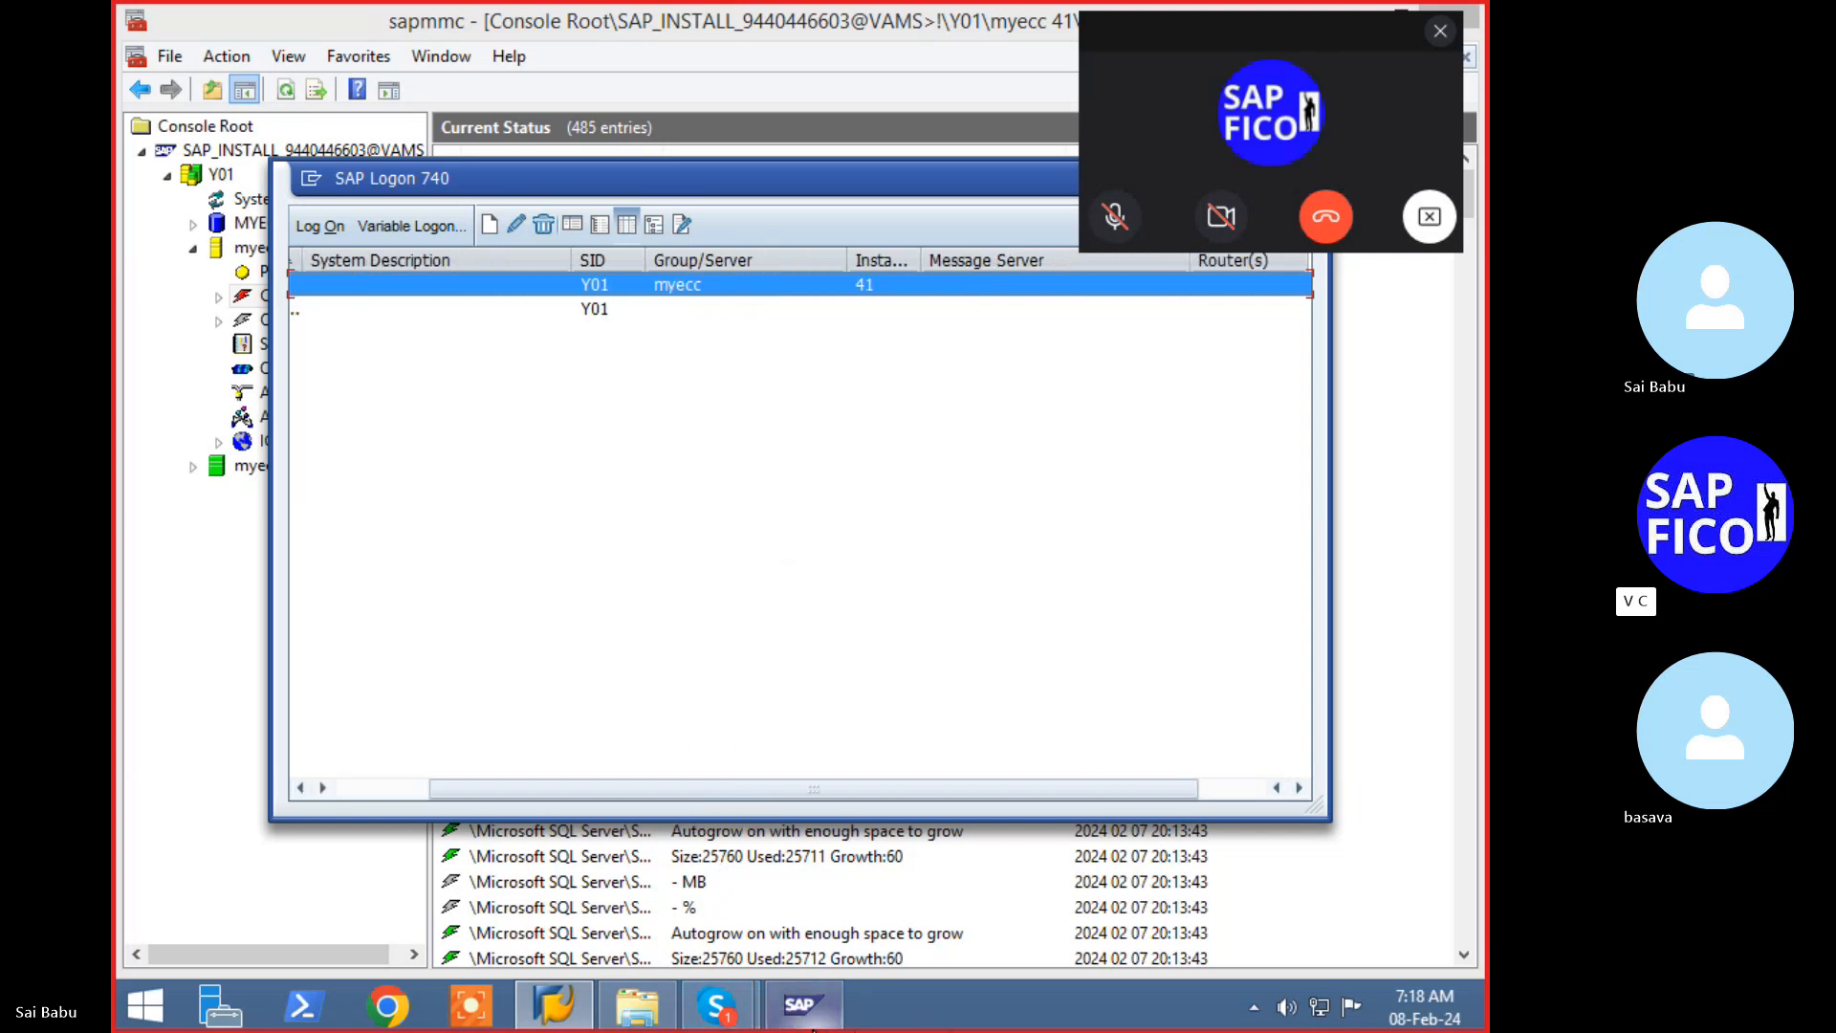
{"action": "left_click_drag", "start_coordinate": [828, 792], "coordinate": [892, 799]}
{"action": "left_click_drag", "start_coordinate": [442, 61], "coordinate": [537, 411]}
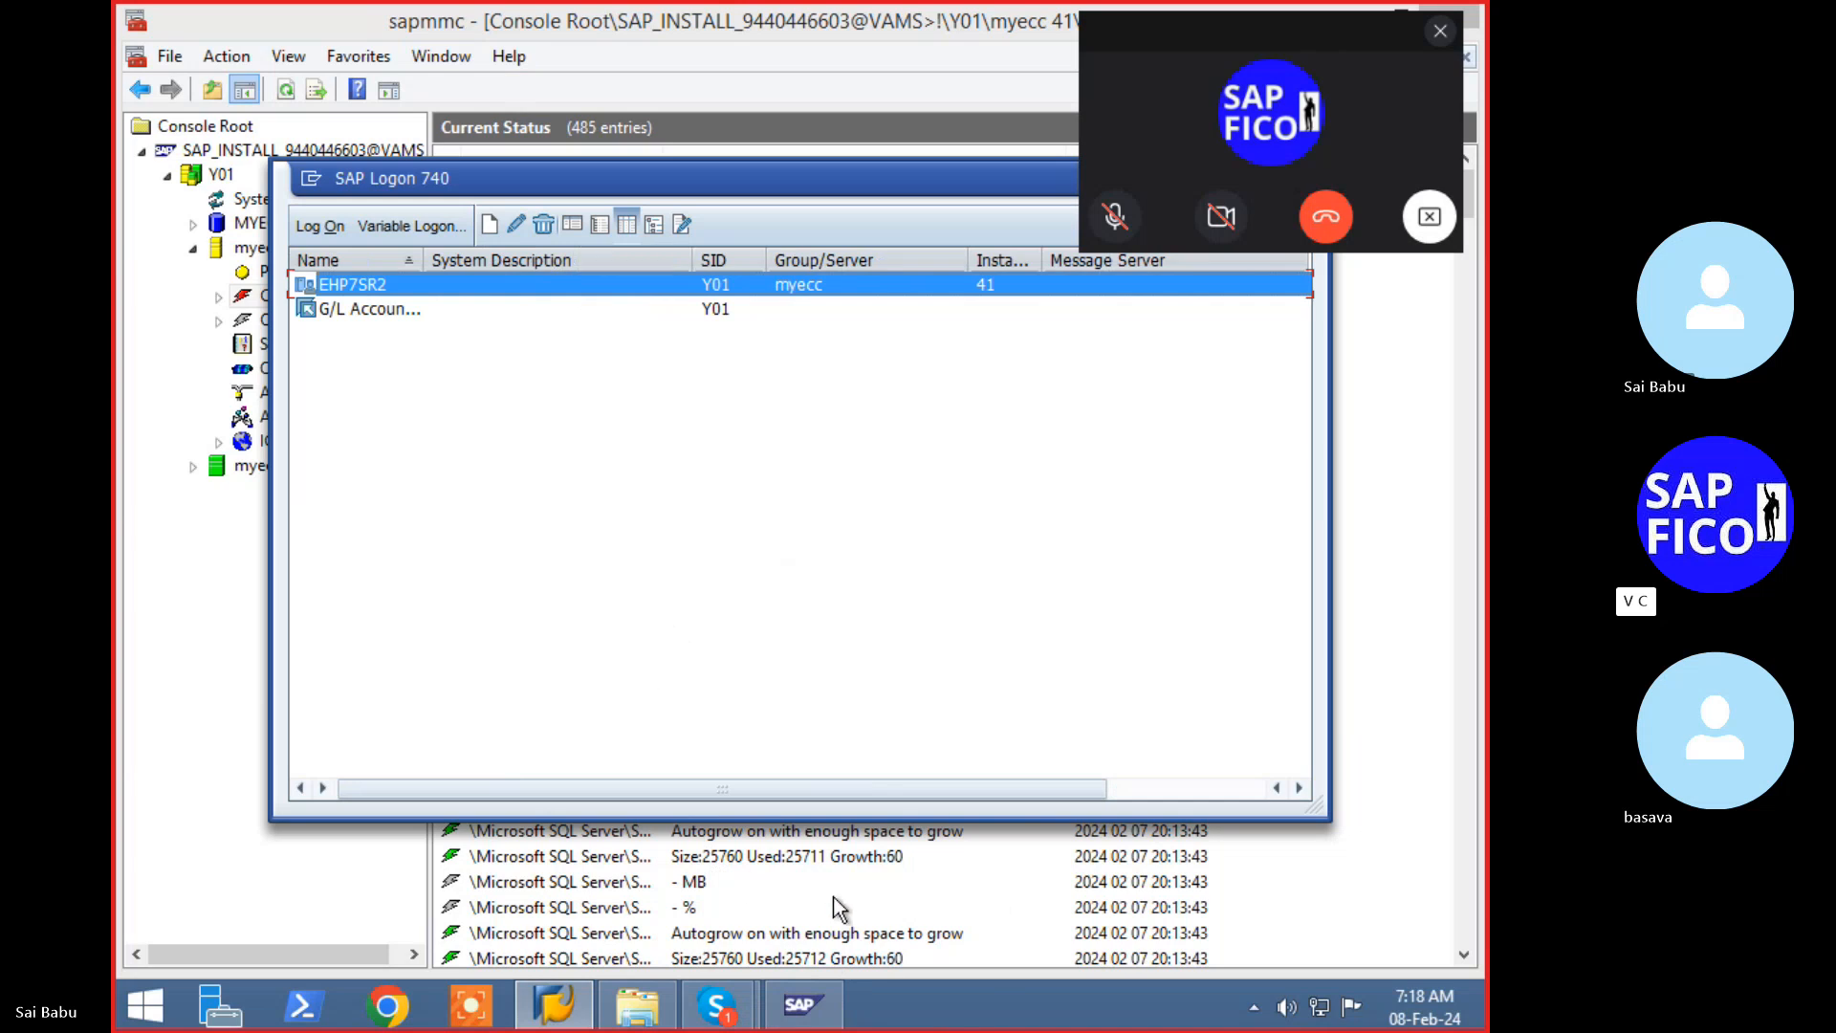
{"action": "left_click", "coordinate": [244, 224]}
{"action": "left_click", "coordinate": [279, 304]}
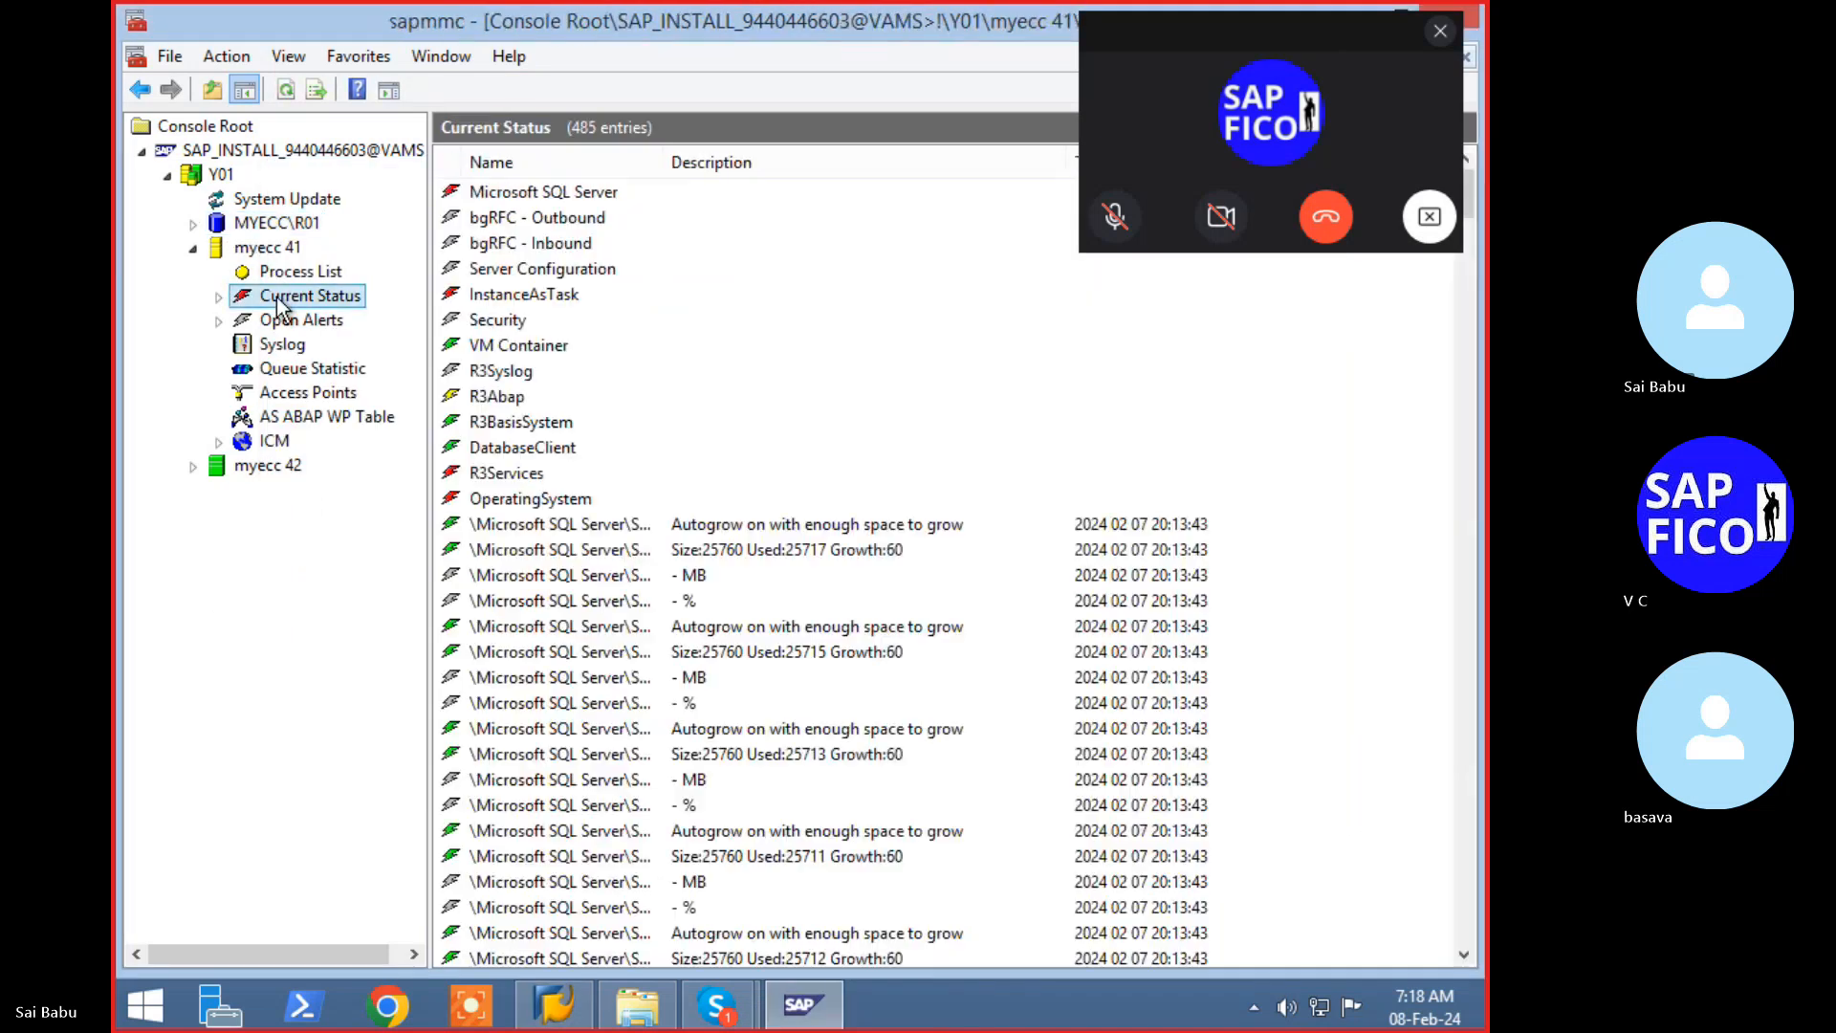
{"action": "left_click", "coordinate": [285, 91]}
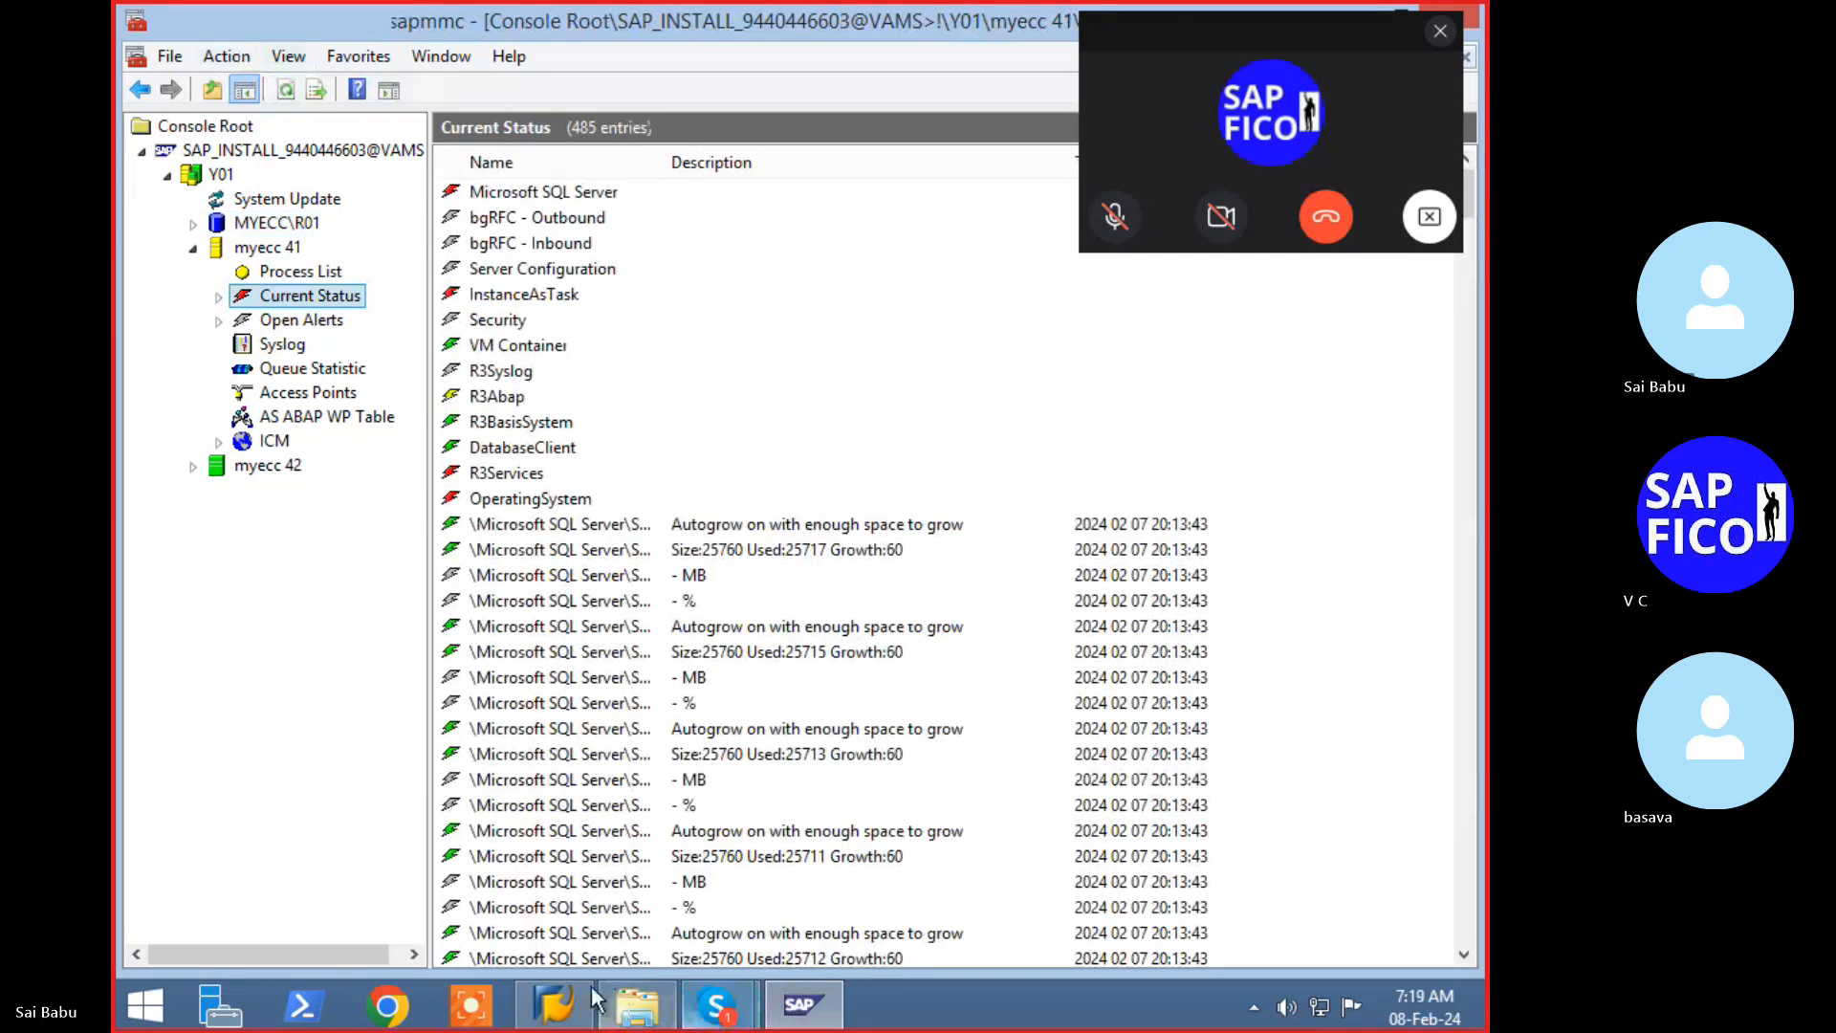
- Retry the EHP7SR2 logon, close the error details, and list Y01's instances
{"action": "left_click", "coordinate": [786, 1002]}
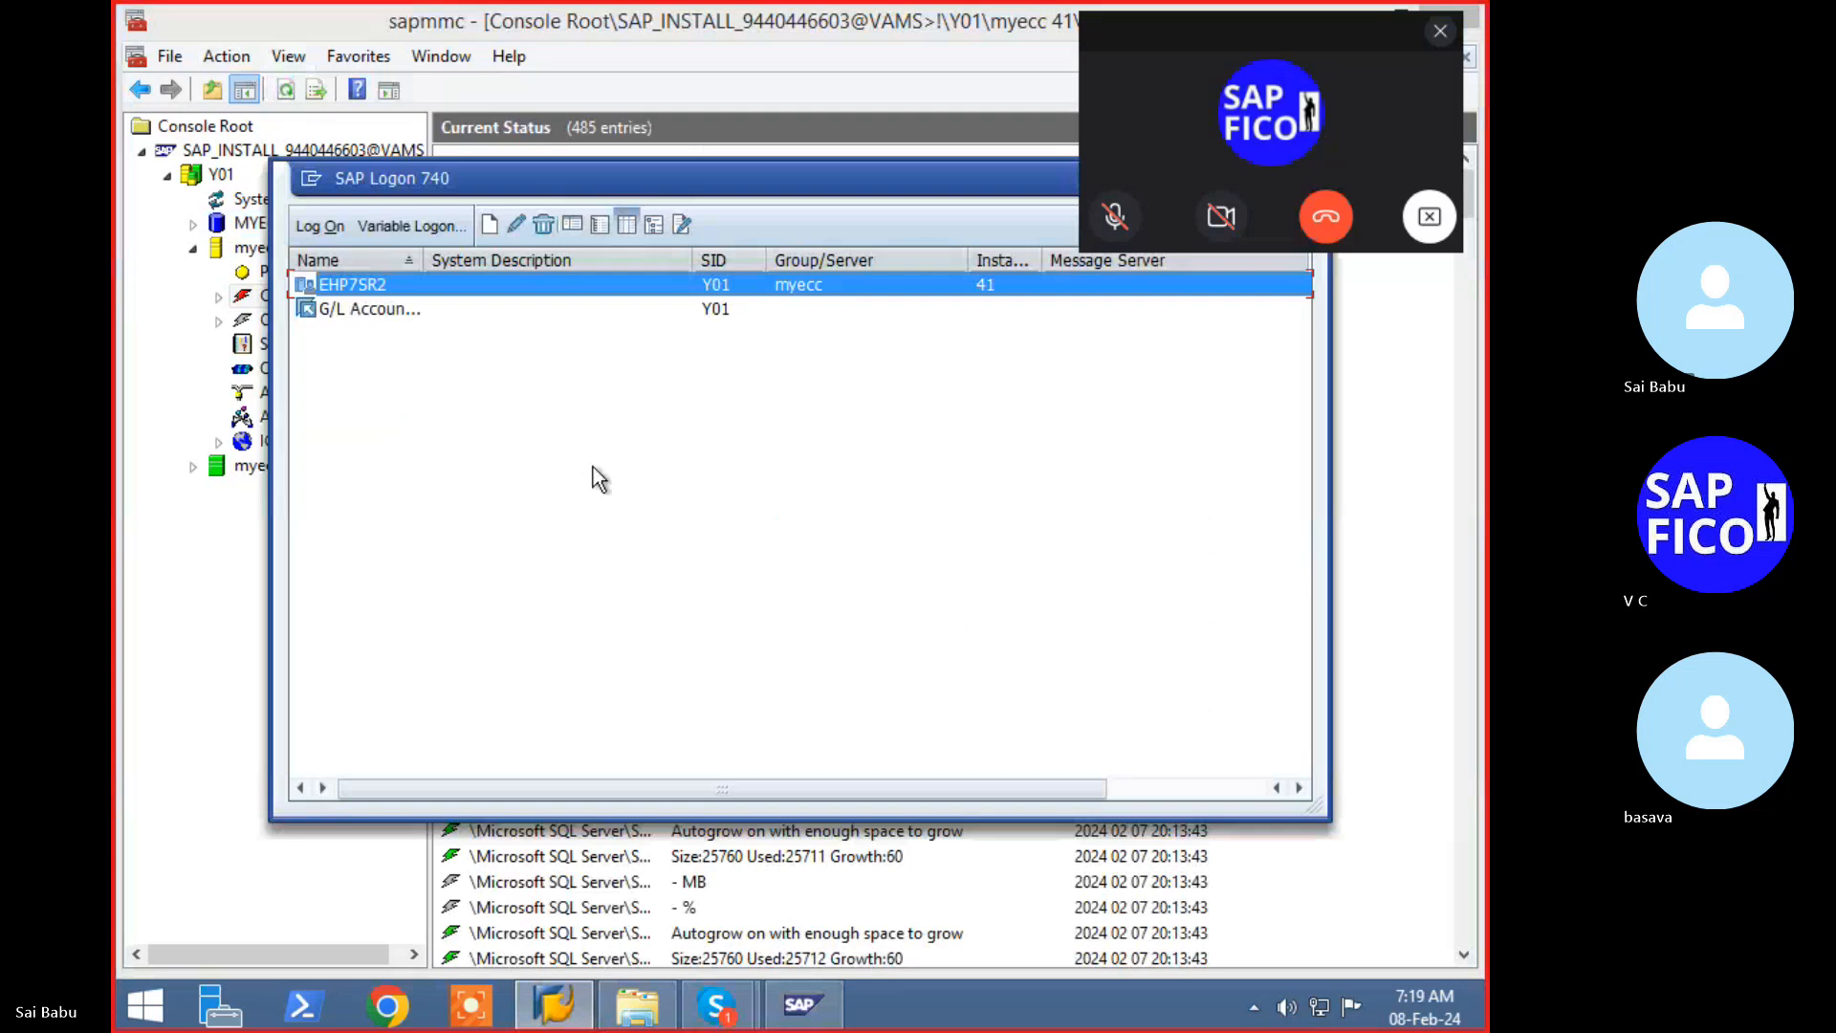
{"action": "key", "text": "Return"}
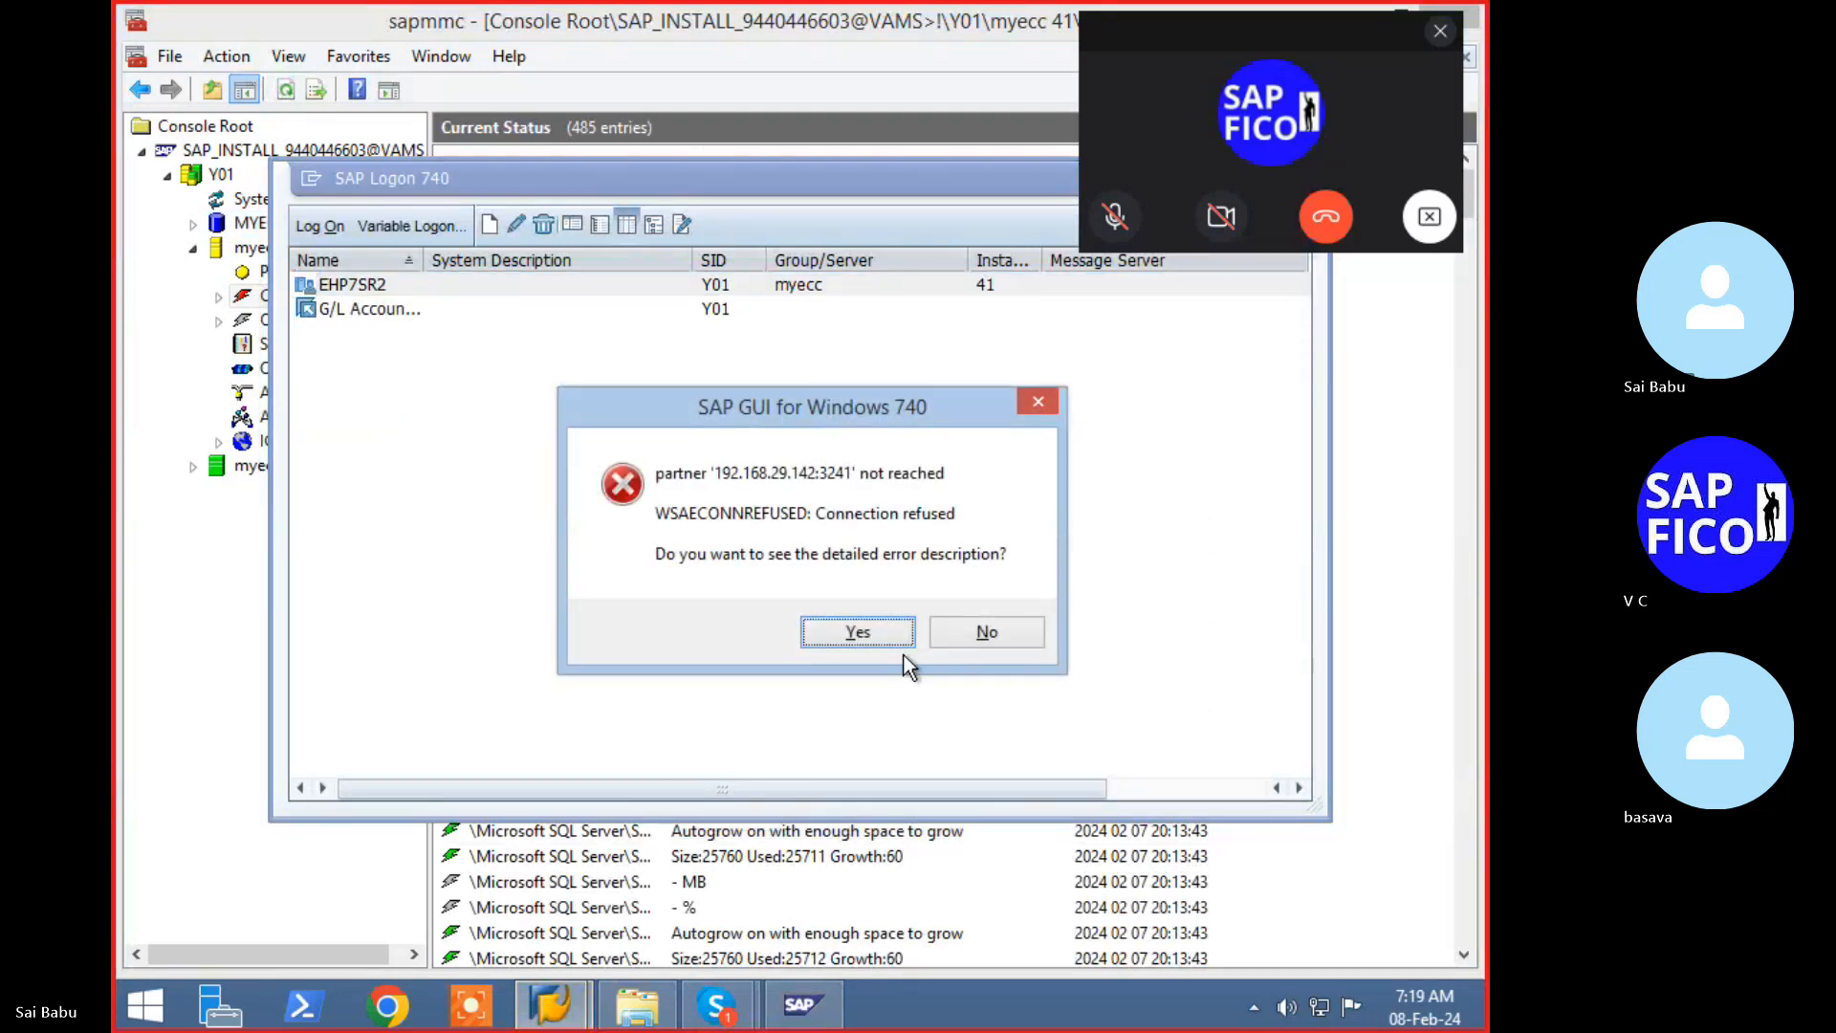
{"action": "left_click", "coordinate": [895, 629]}
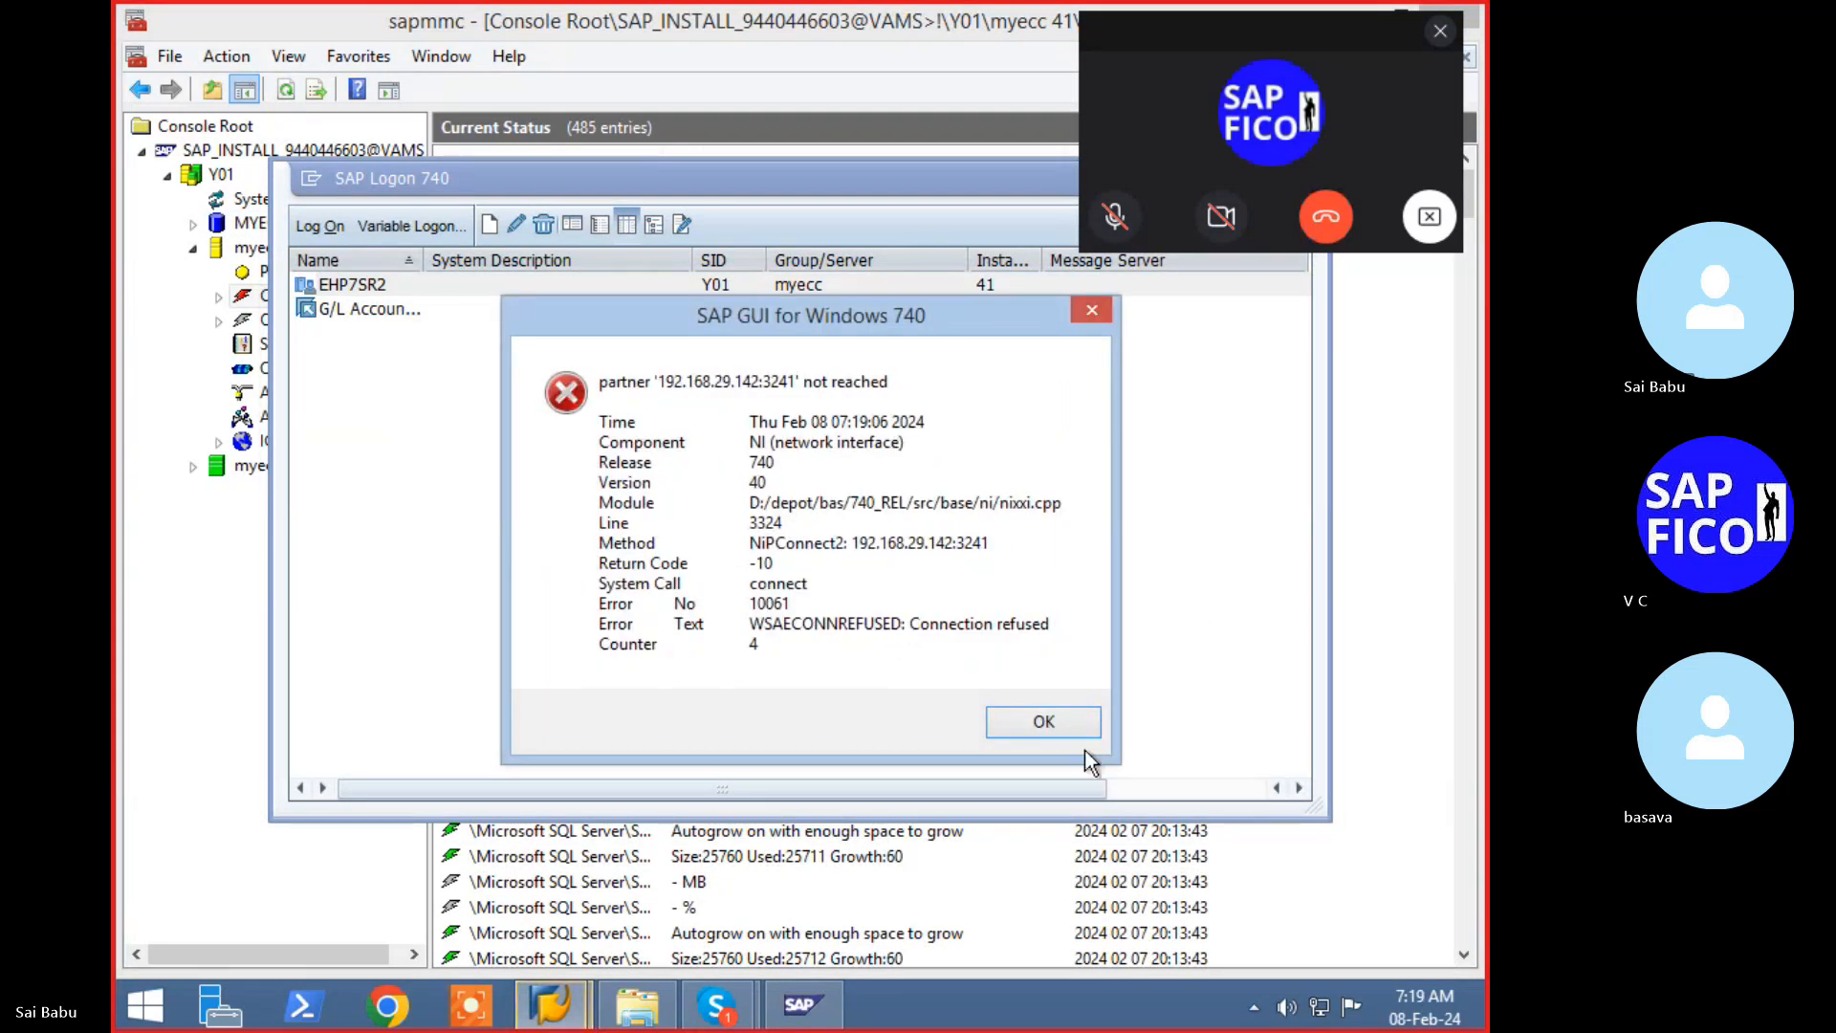
{"action": "left_click", "coordinate": [1033, 728]}
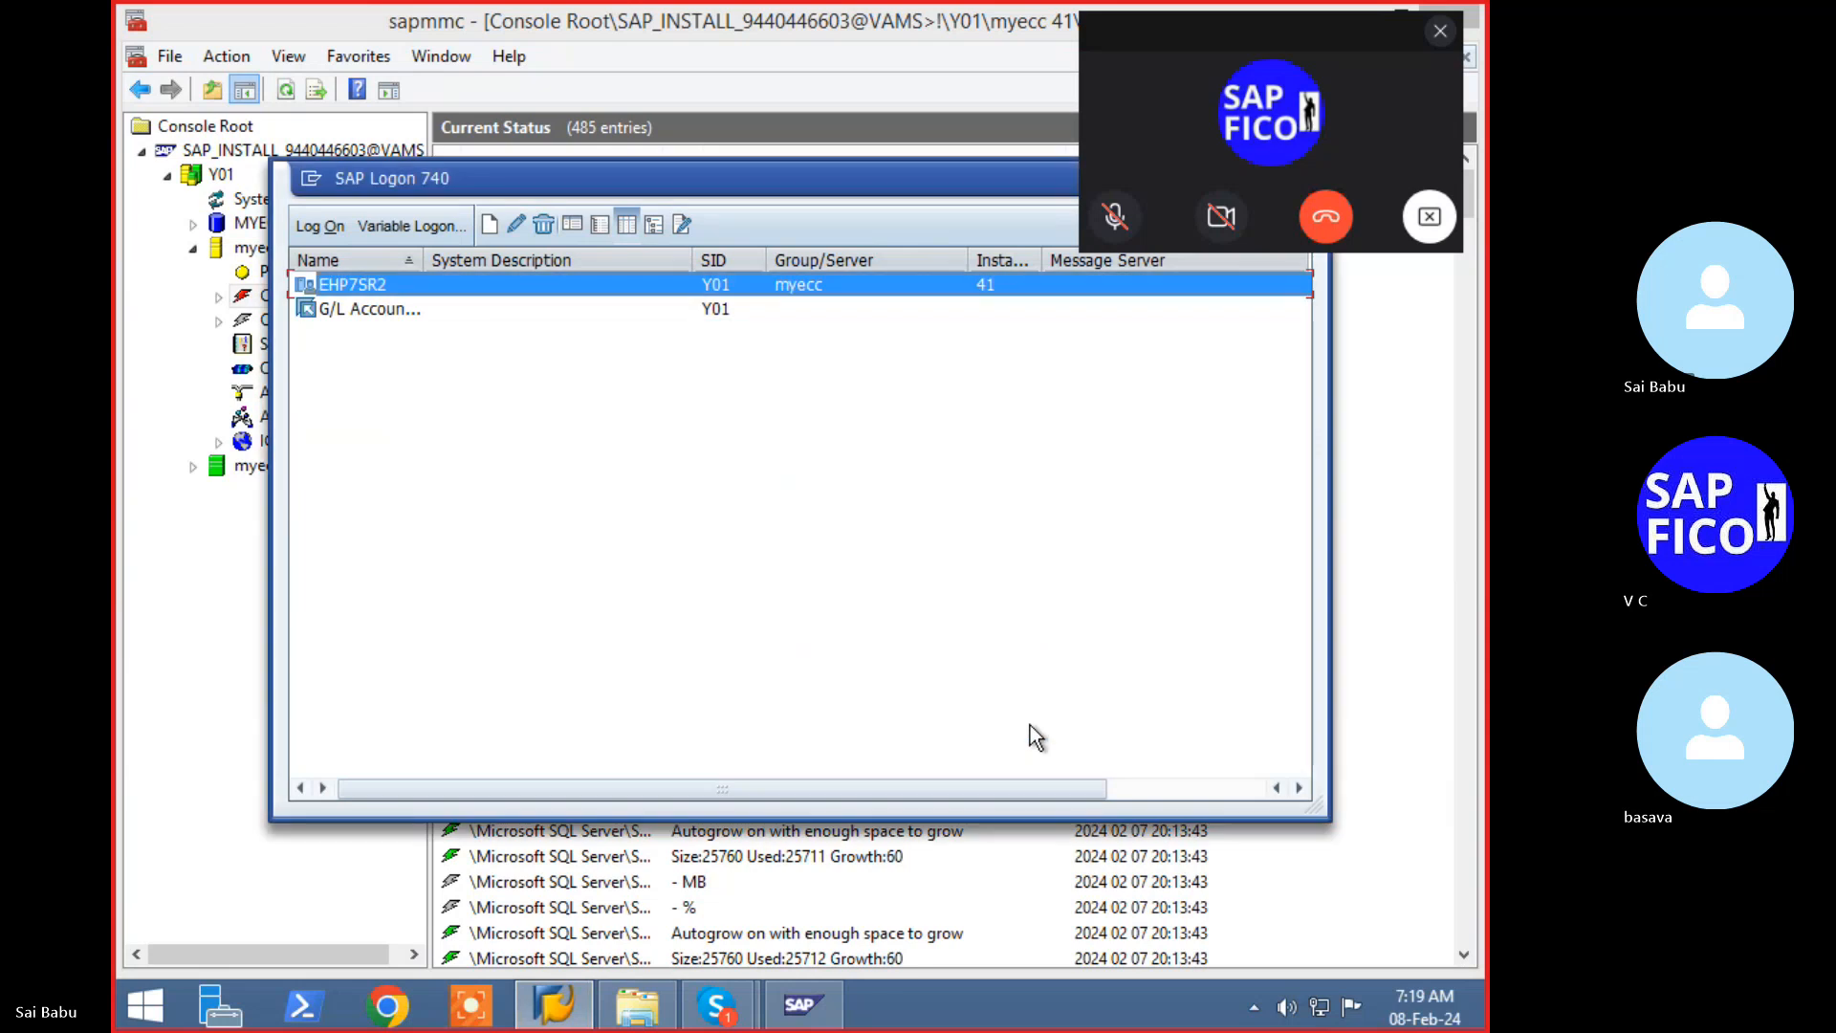
{"action": "left_click", "coordinate": [214, 177]}
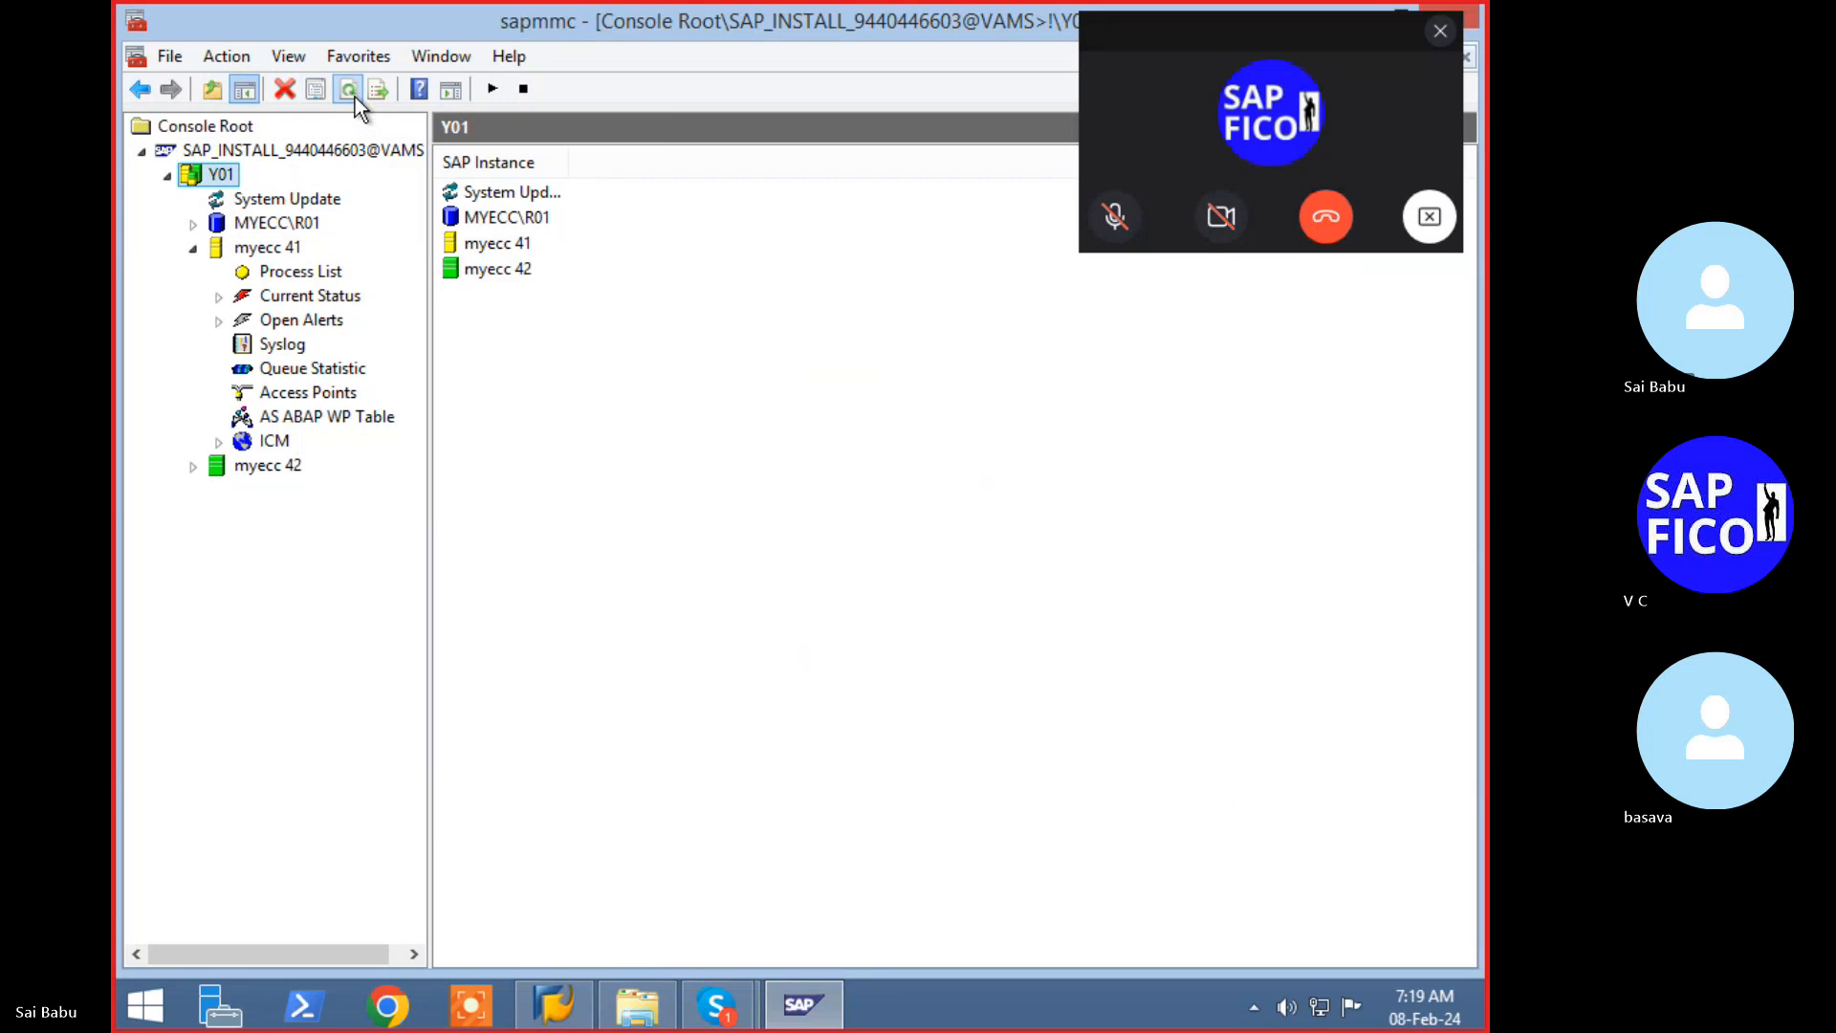
- Refresh myecc 41's Current Status and check the instance under Y01 until it shows green
{"action": "left_click", "coordinate": [291, 296]}
{"action": "left_click", "coordinate": [285, 92]}
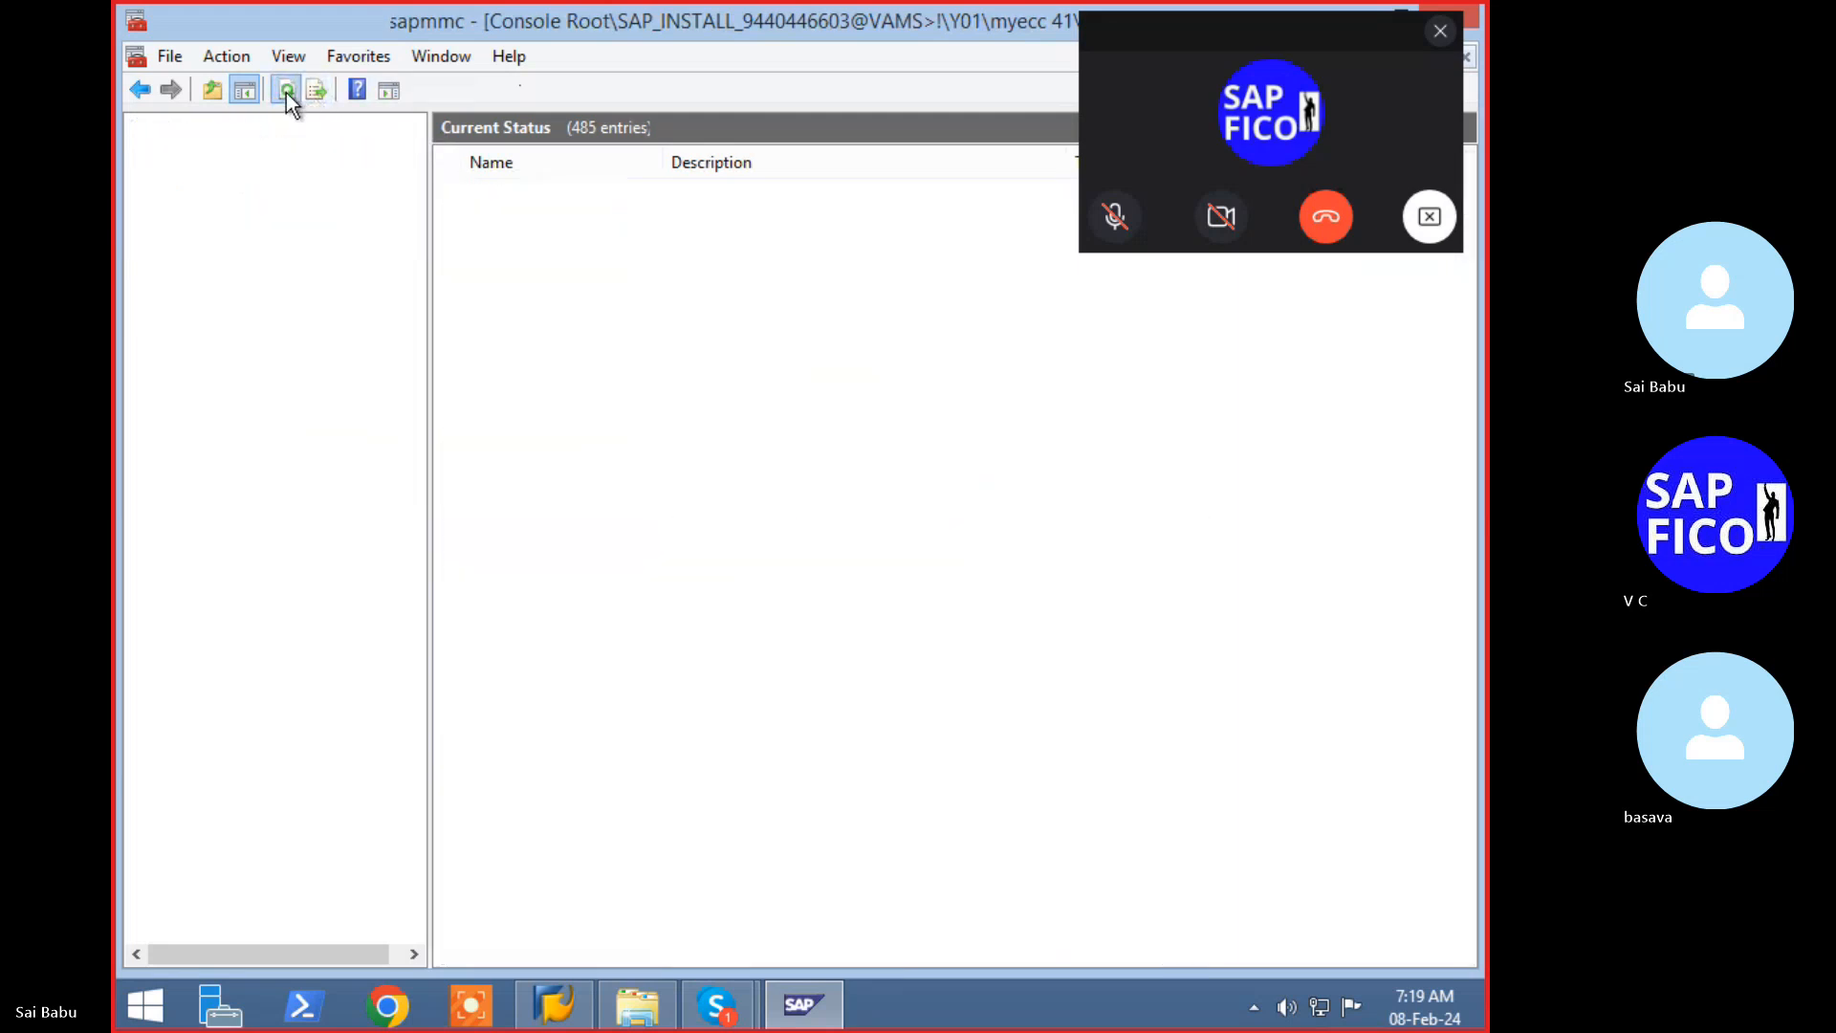
{"action": "left_click", "coordinate": [554, 1004]}
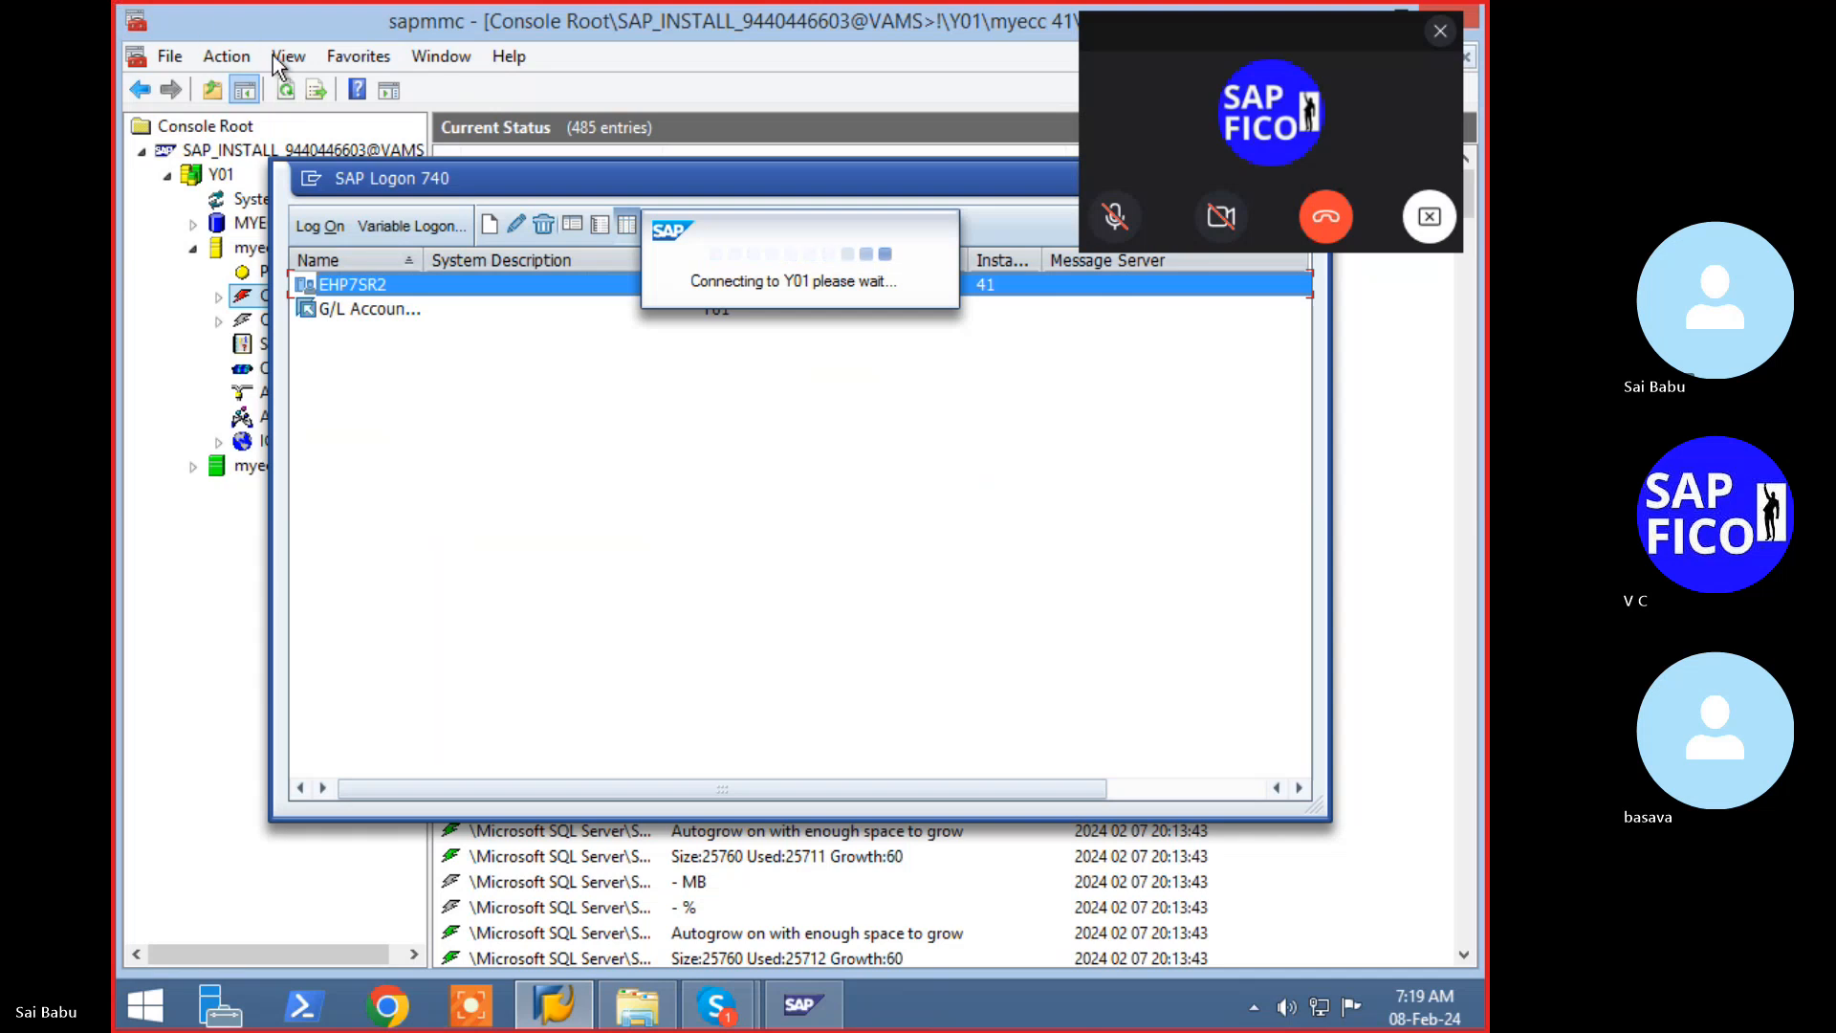
{"action": "left_click", "coordinate": [216, 172]}
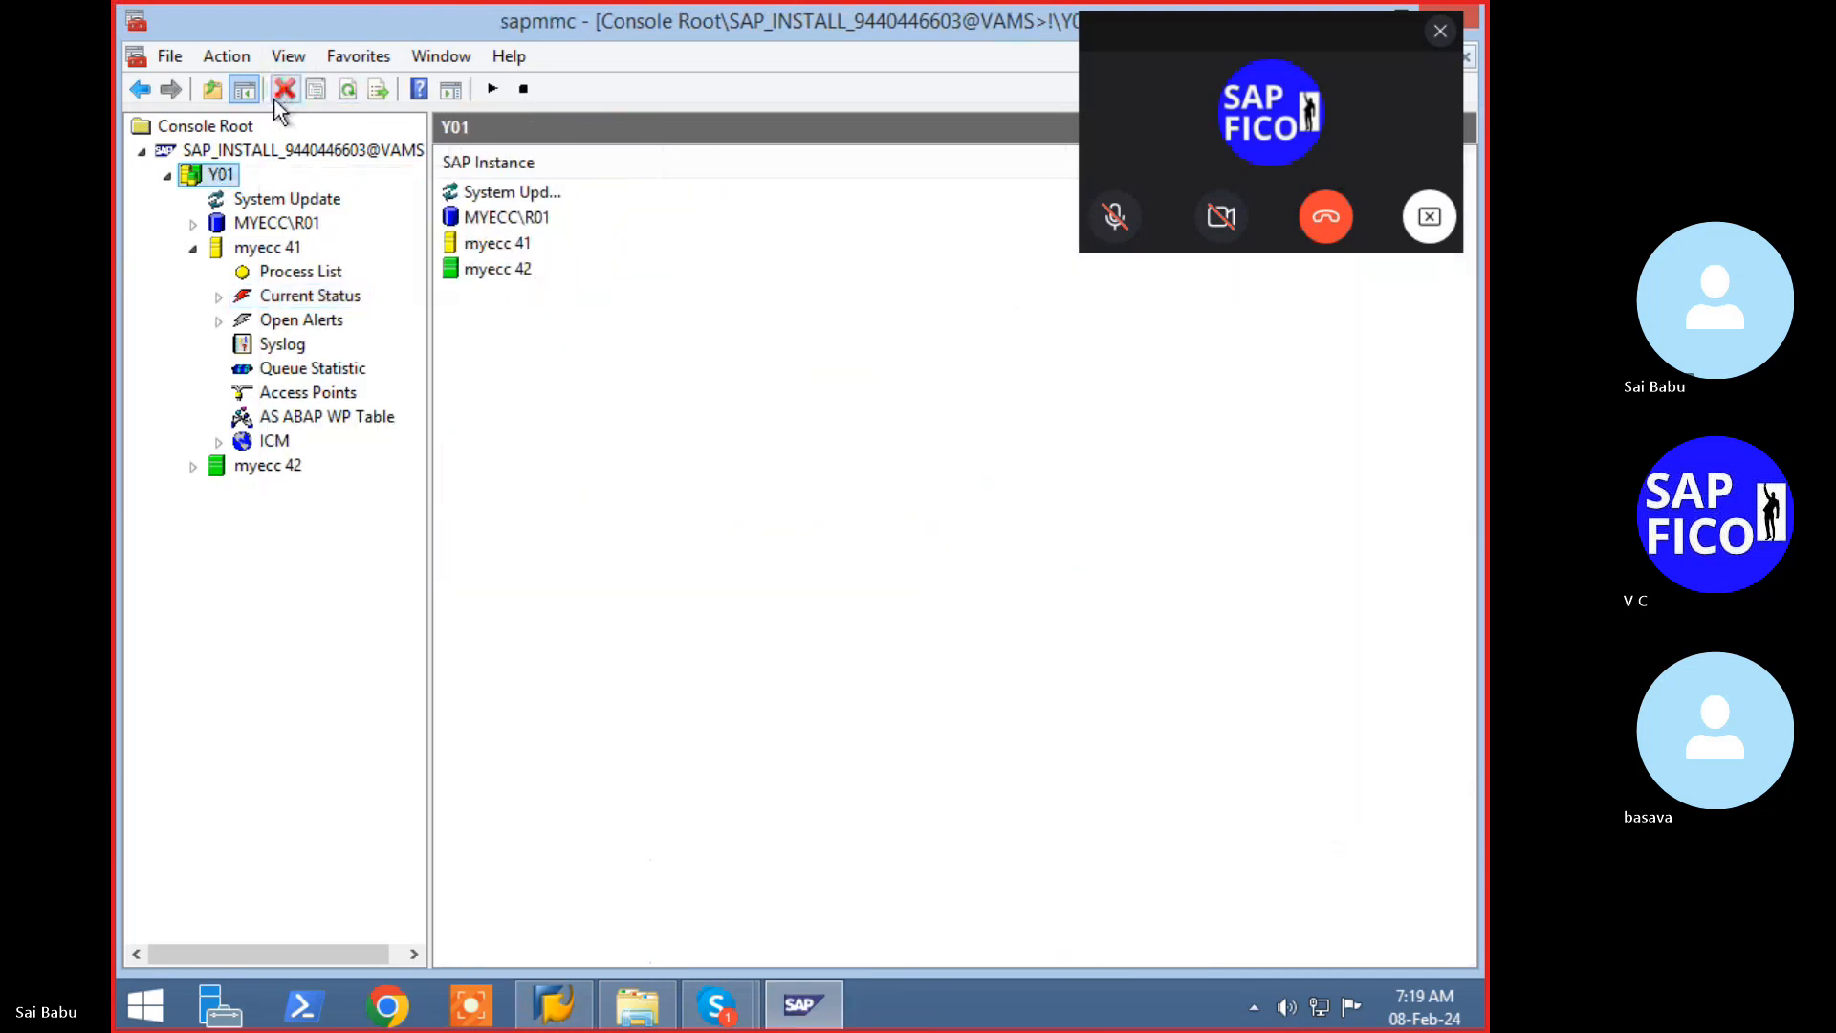
{"action": "left_click", "coordinate": [253, 250]}
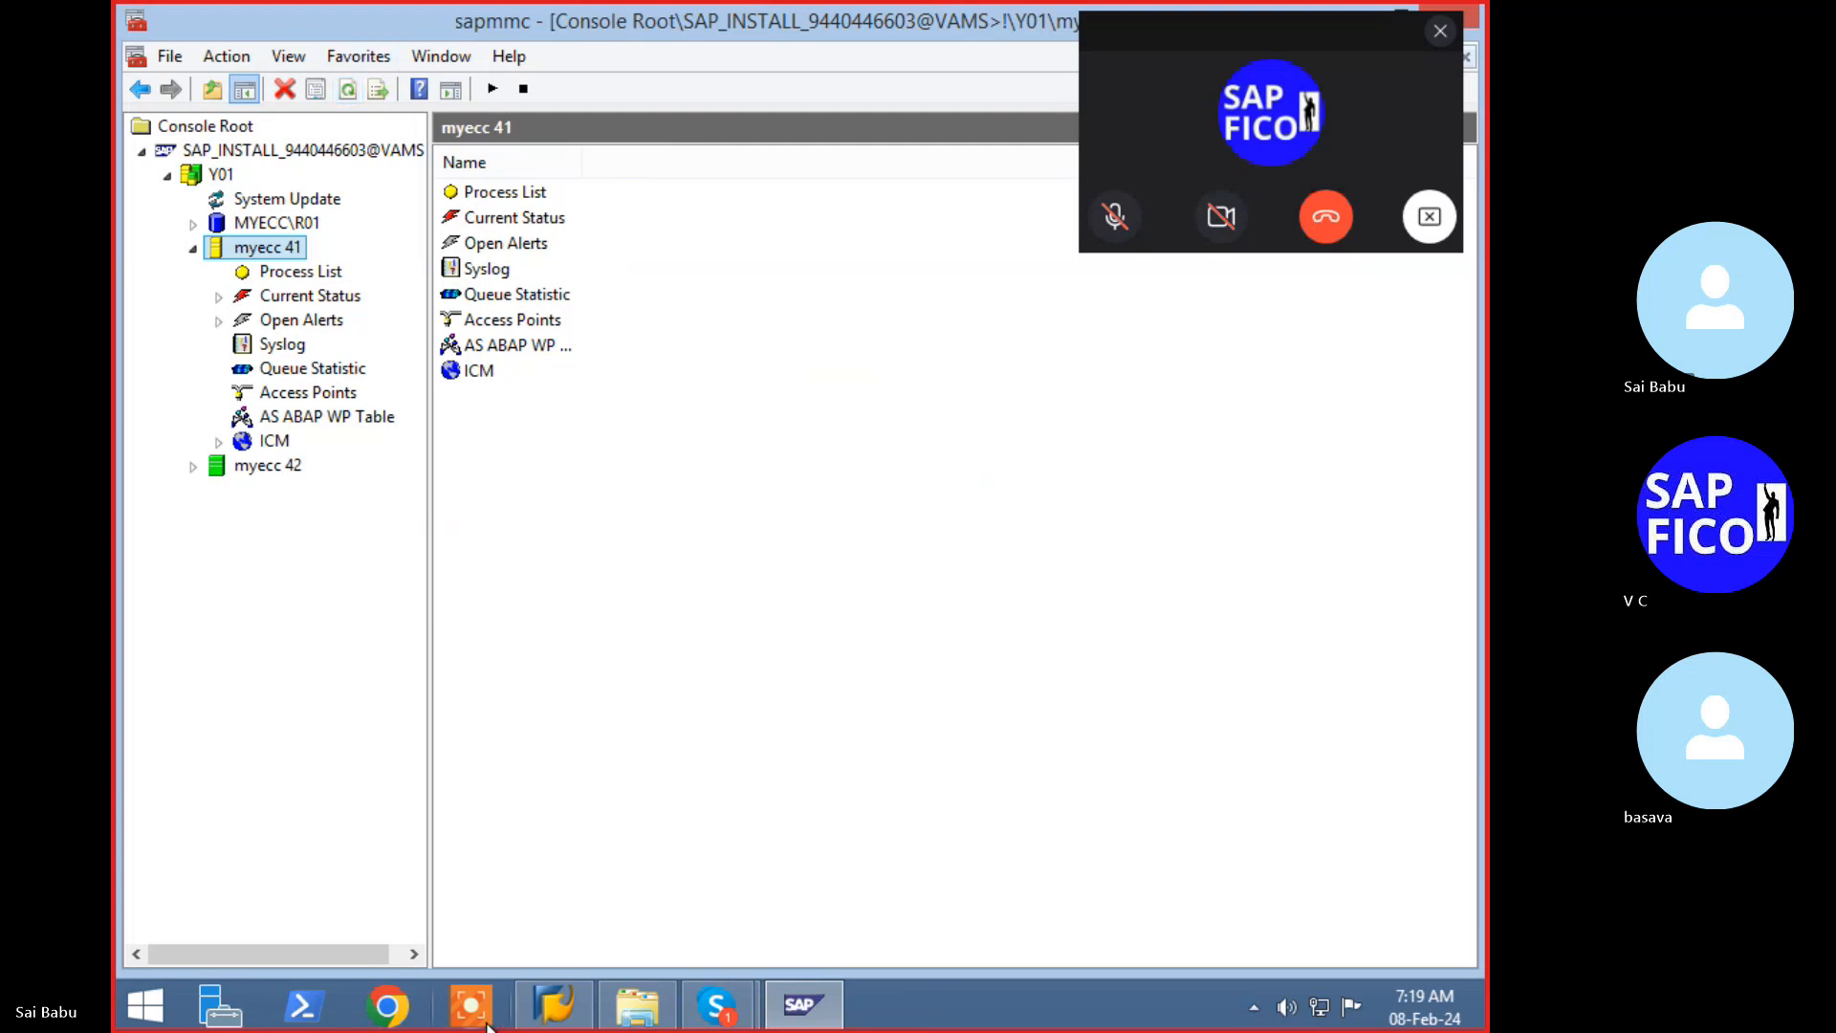
- Bring SAP Logon back and connect to EHP7SR2
{"action": "left_click", "coordinate": [537, 1019]}
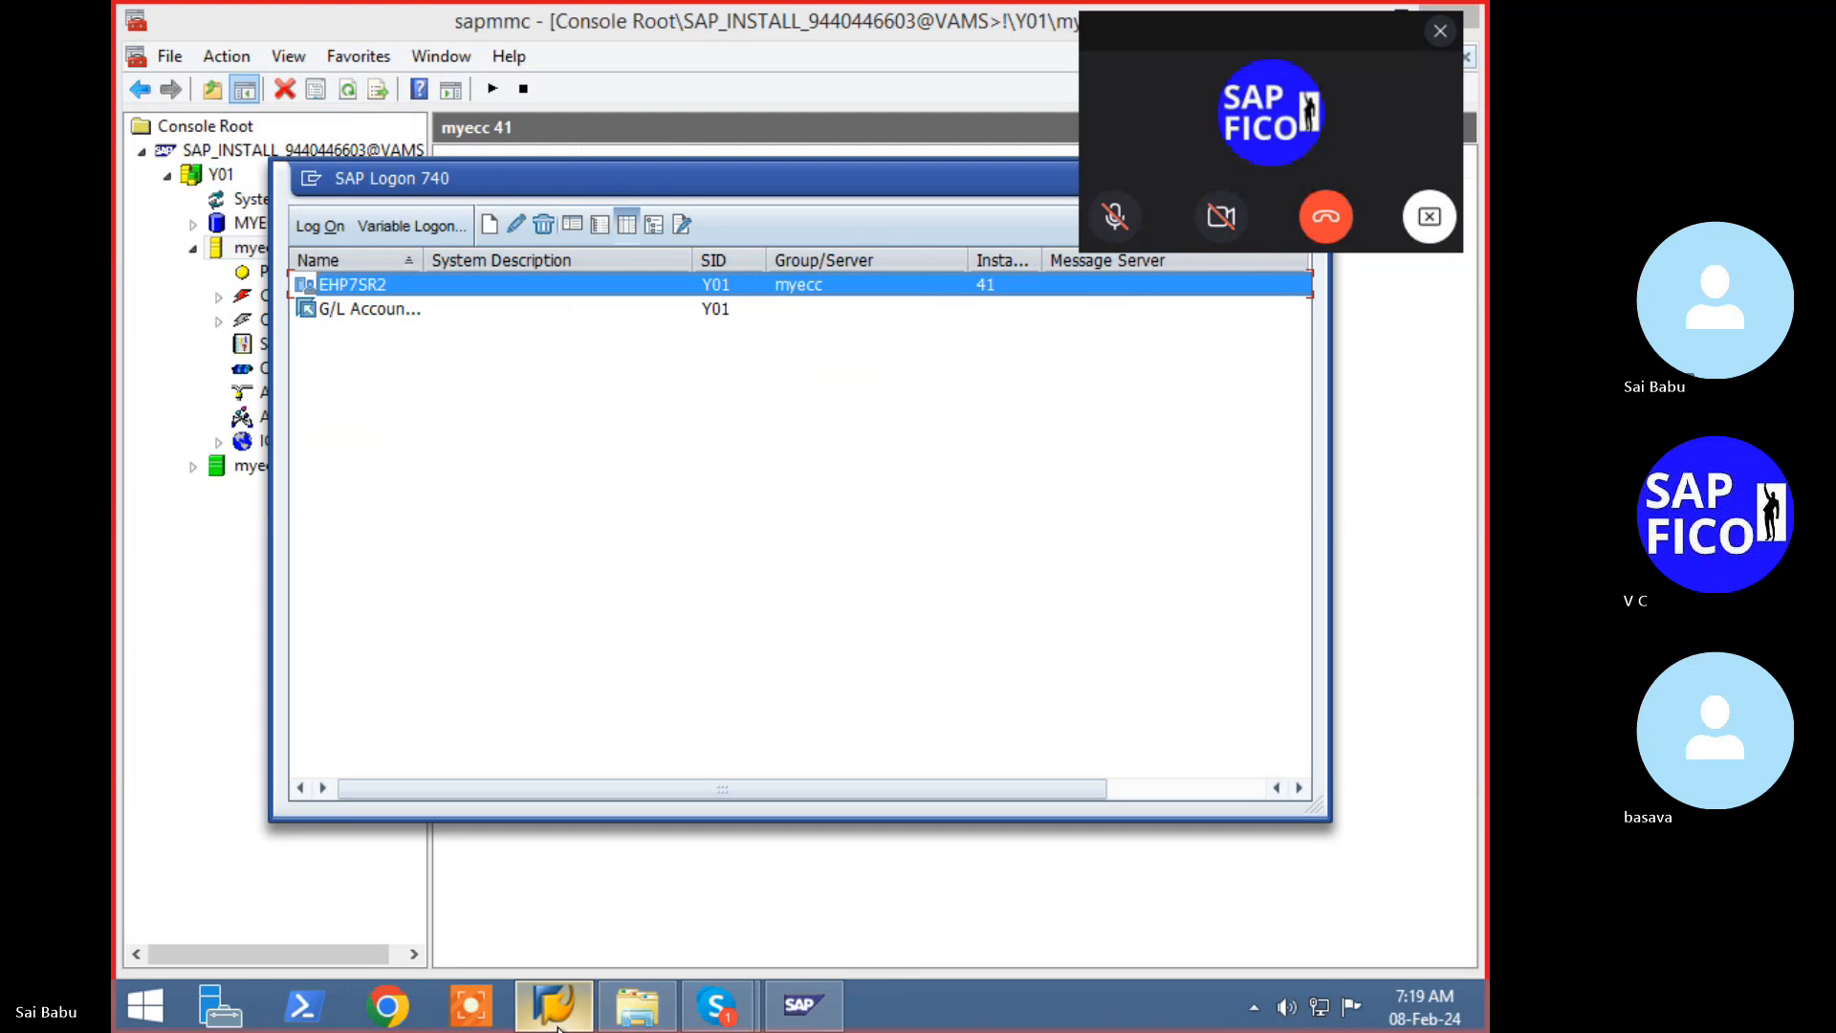
{"action": "left_click", "coordinate": [554, 1023]}
{"action": "left_click", "coordinate": [557, 1023]}
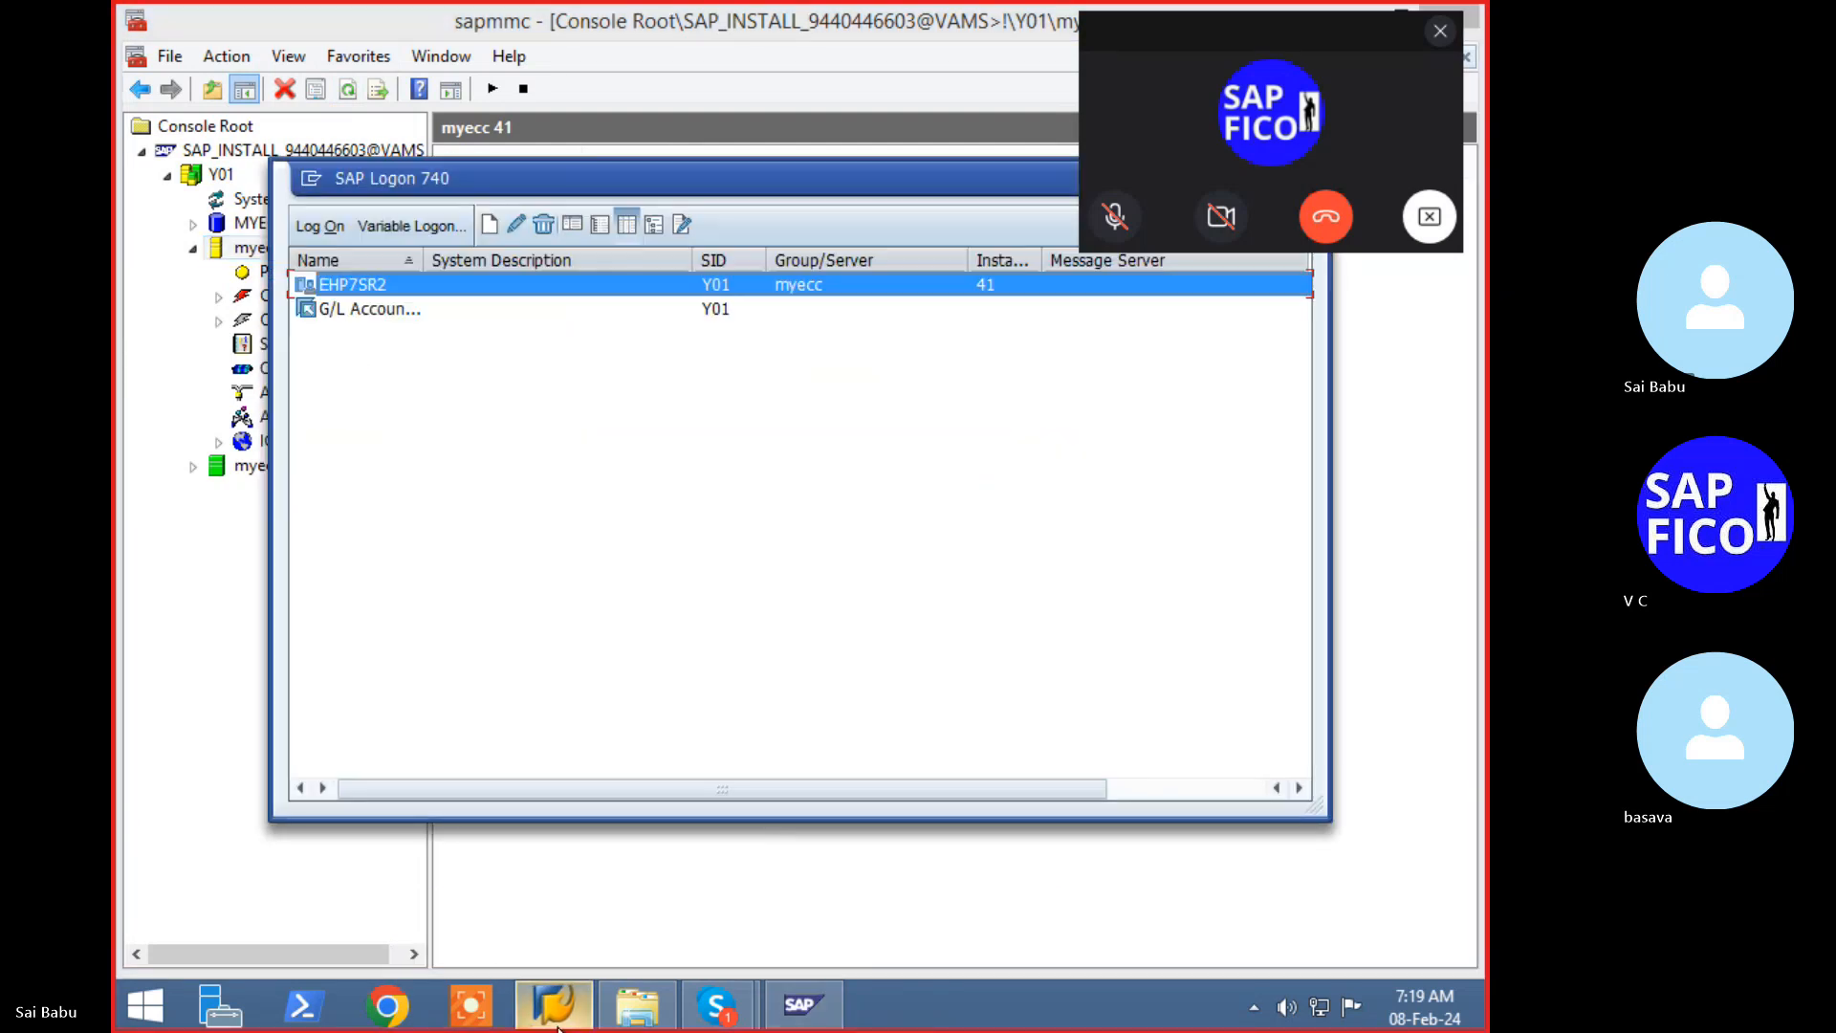
{"action": "double_click", "coordinate": [336, 289]}
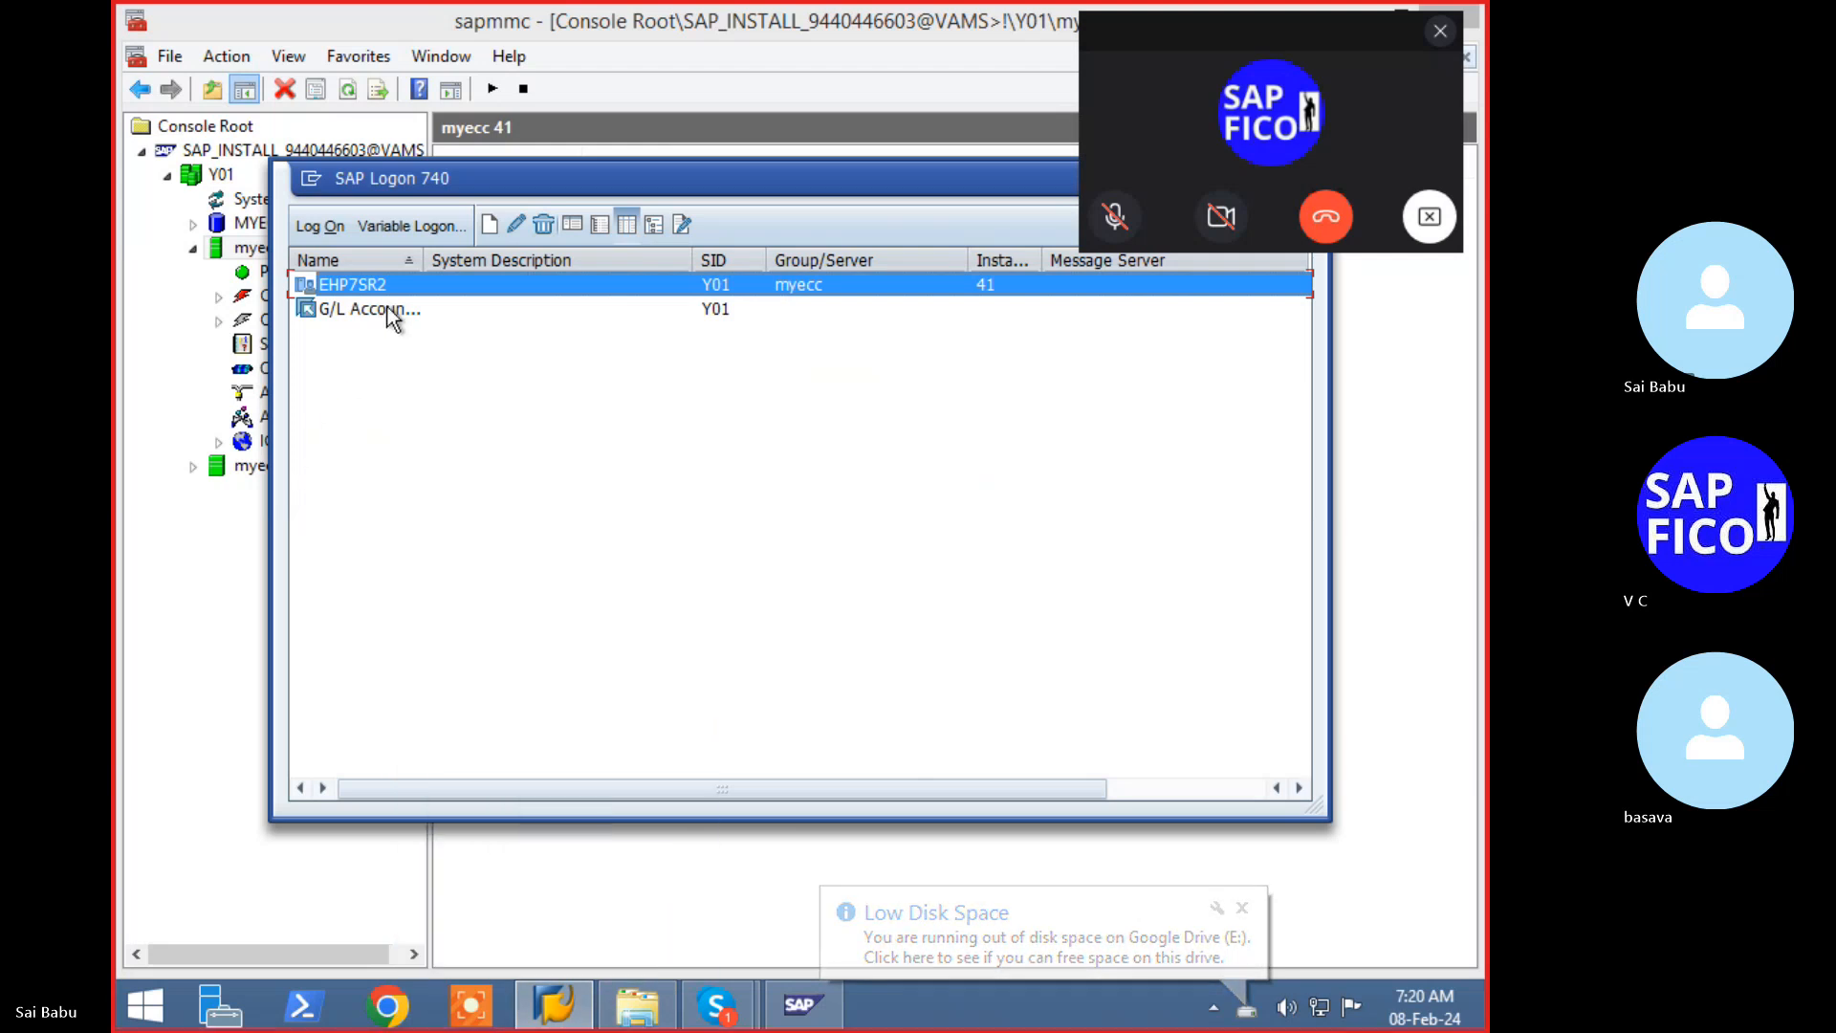
- Unmute the microphone in the Skype training call, mute it again, and return to SAP Logon
{"action": "key", "text": "alt+Tab"}
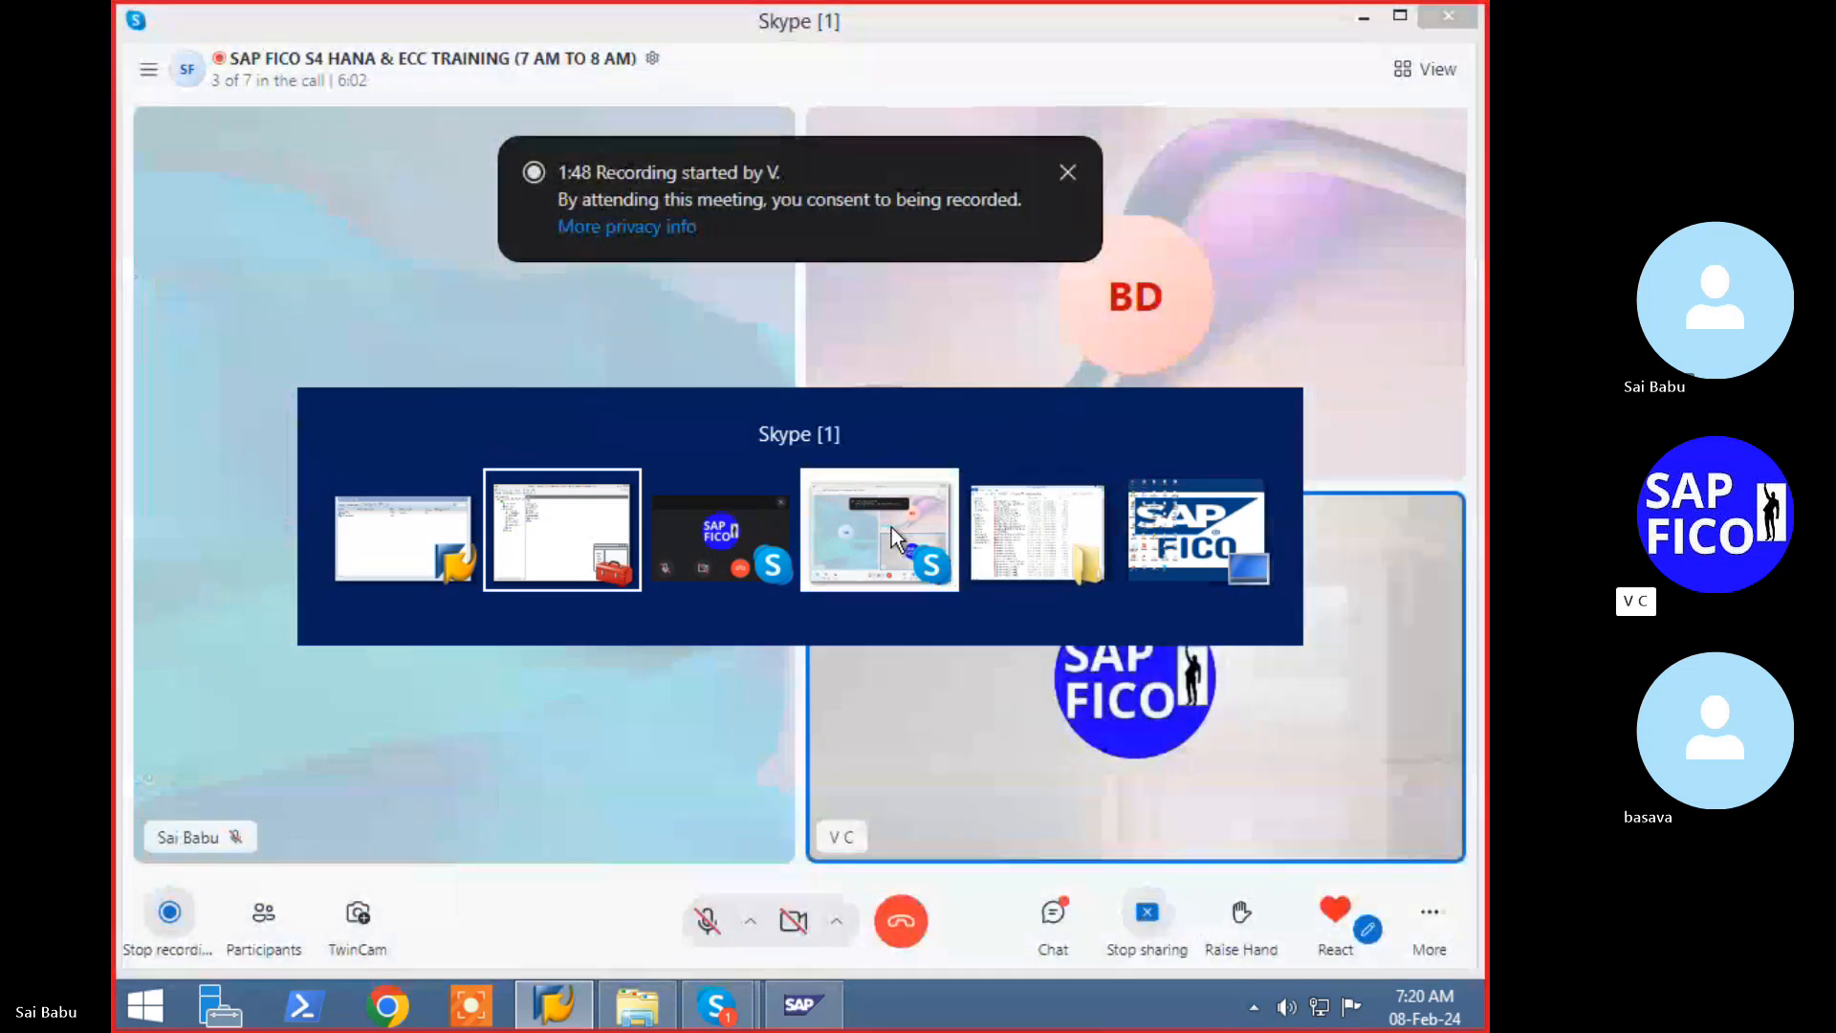
{"action": "left_click", "coordinate": [889, 528]}
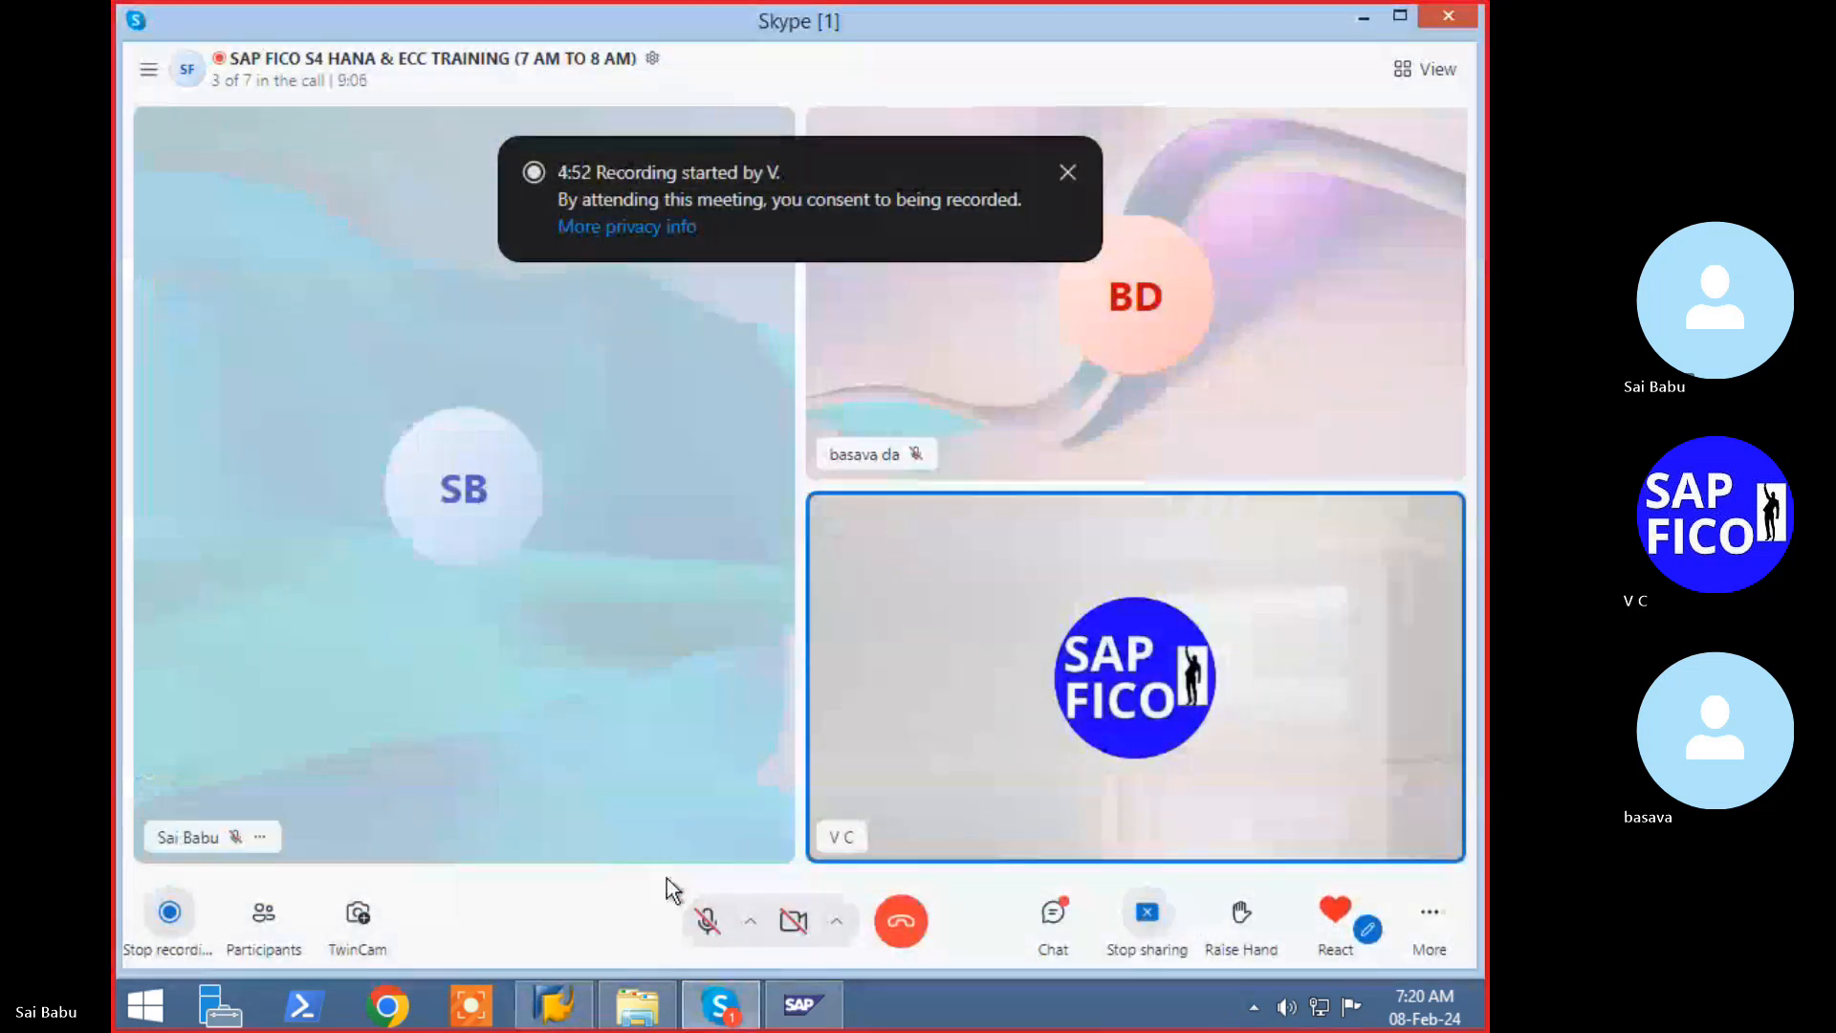
{"action": "left_click", "coordinate": [707, 921]}
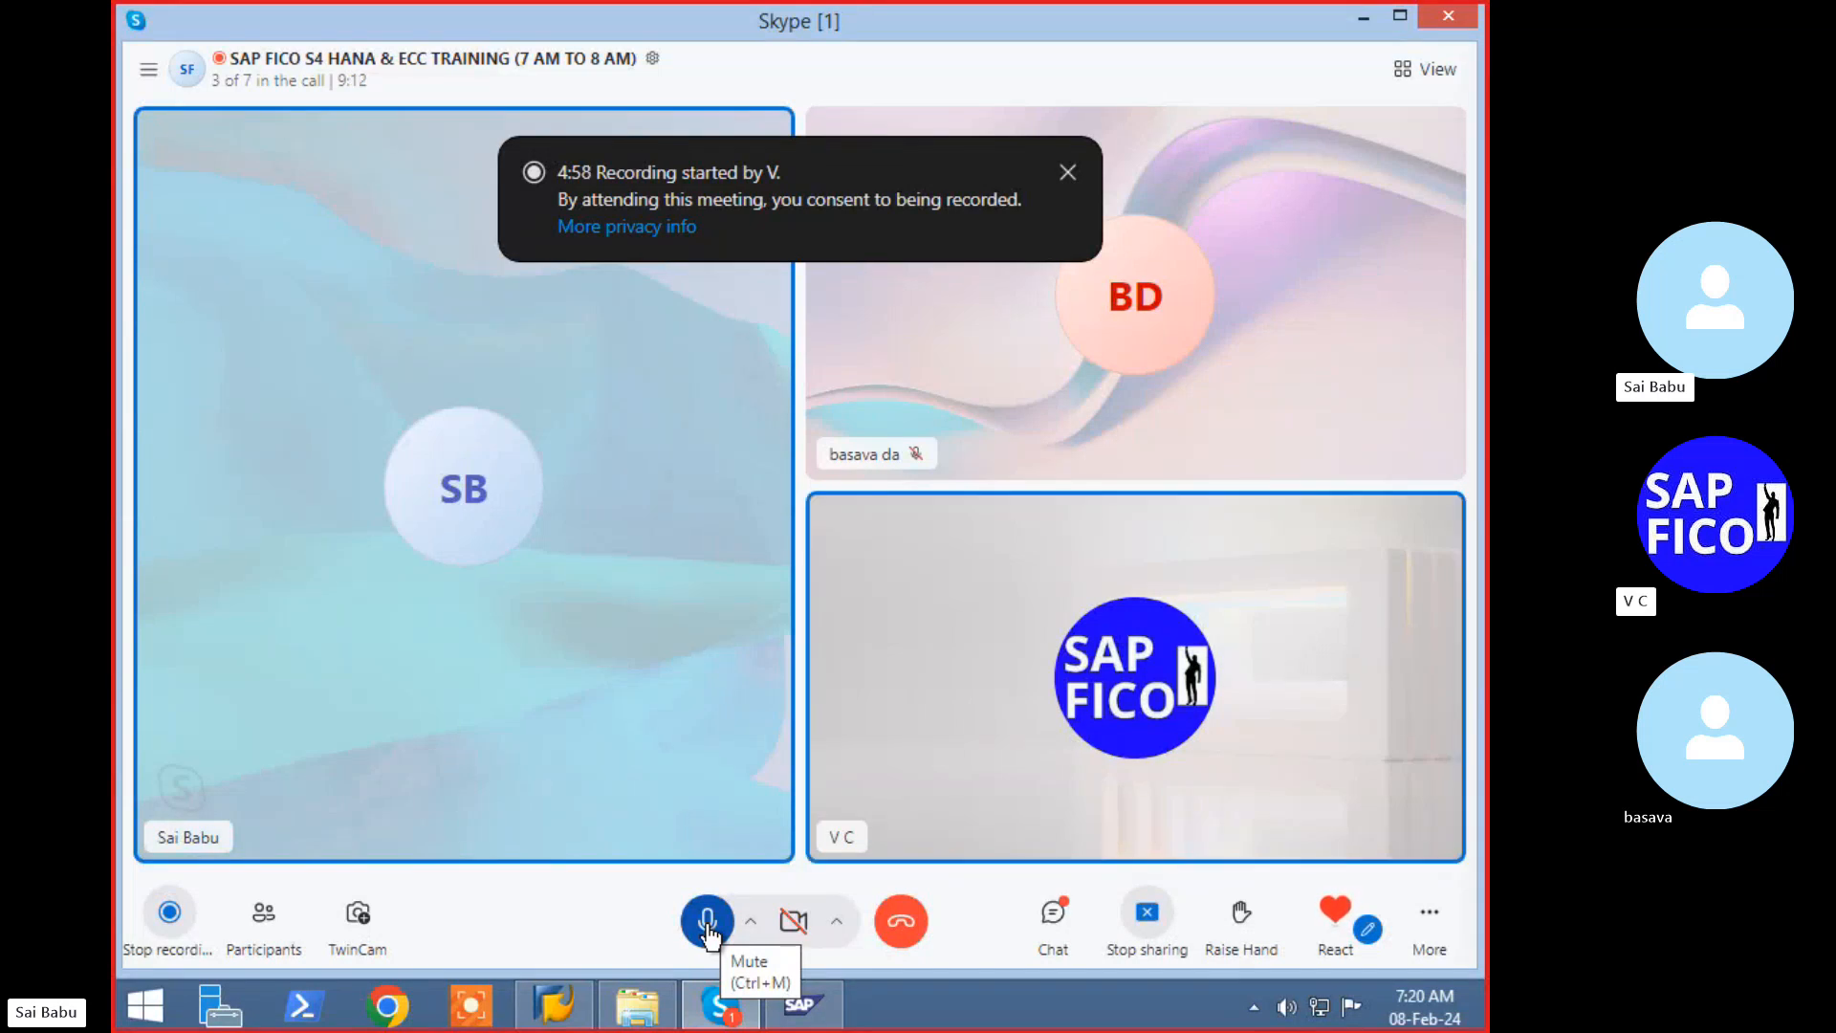
{"action": "left_click", "coordinate": [707, 920]}
{"action": "left_click", "coordinate": [555, 1004]}
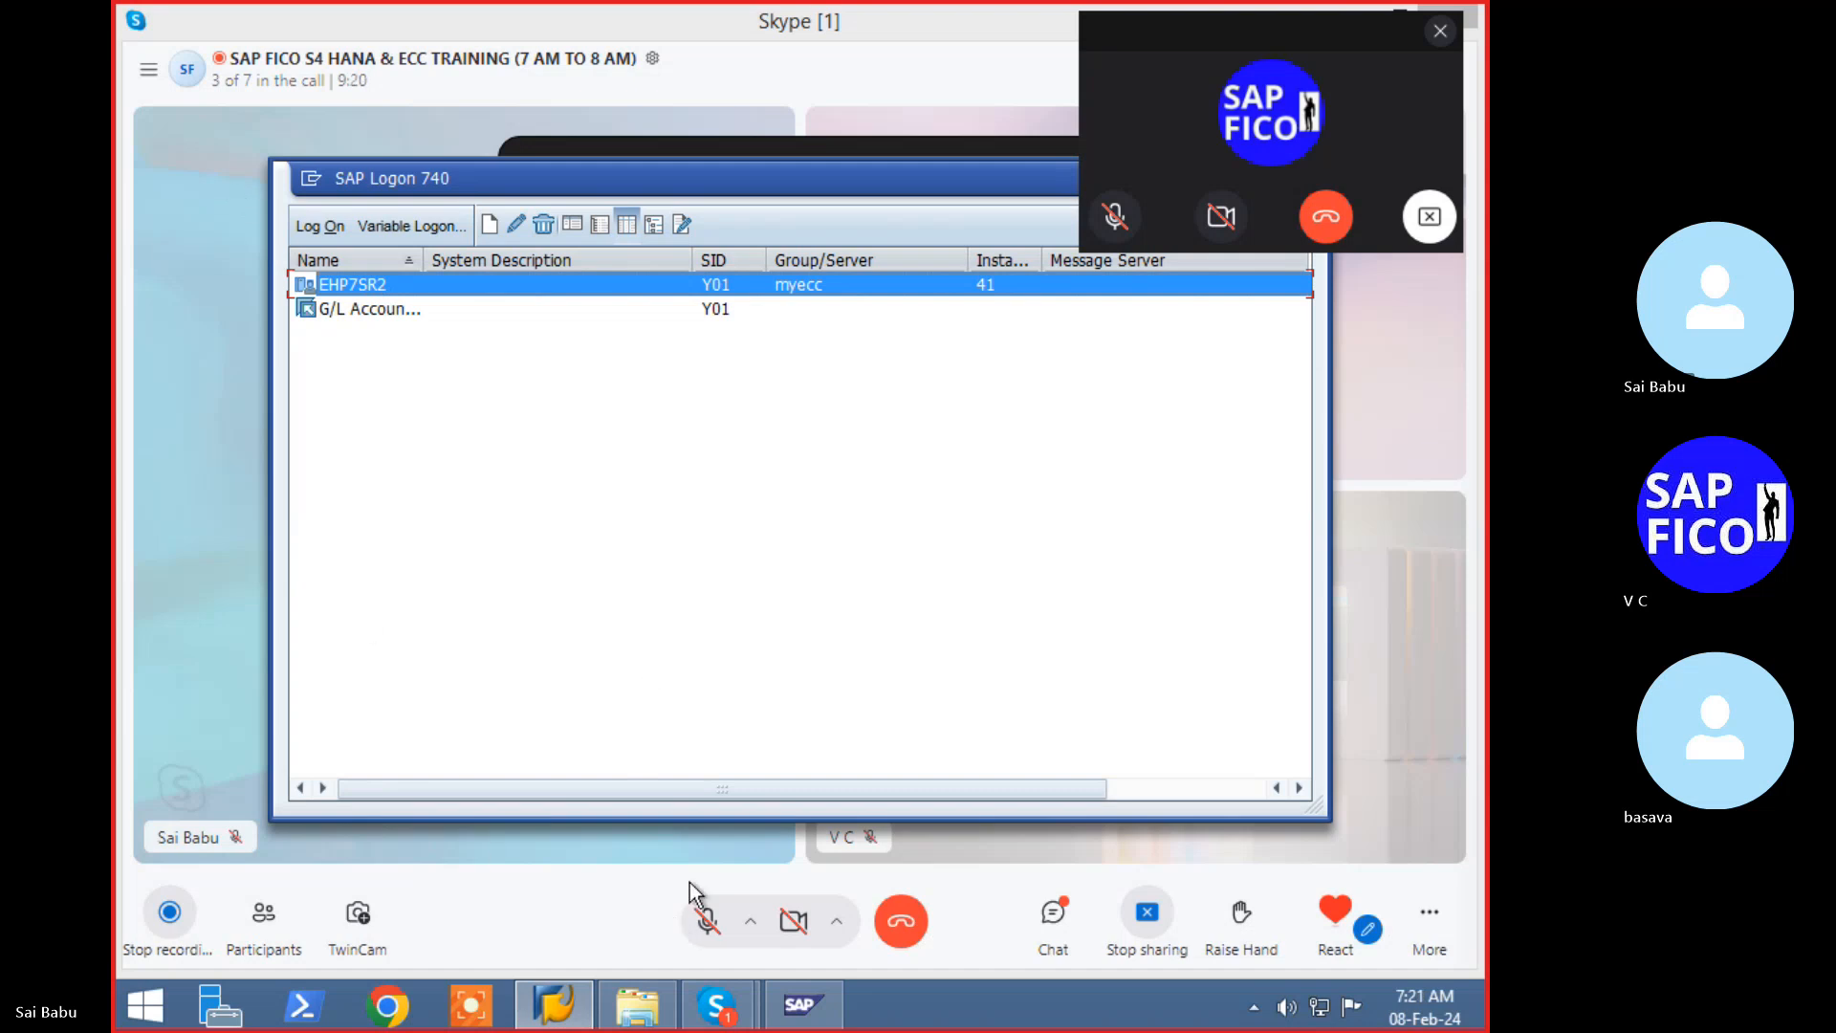
- Enter the user name on the client 800 logon screen and submit it
{"action": "mouse_move", "coordinate": [719, 1004]}
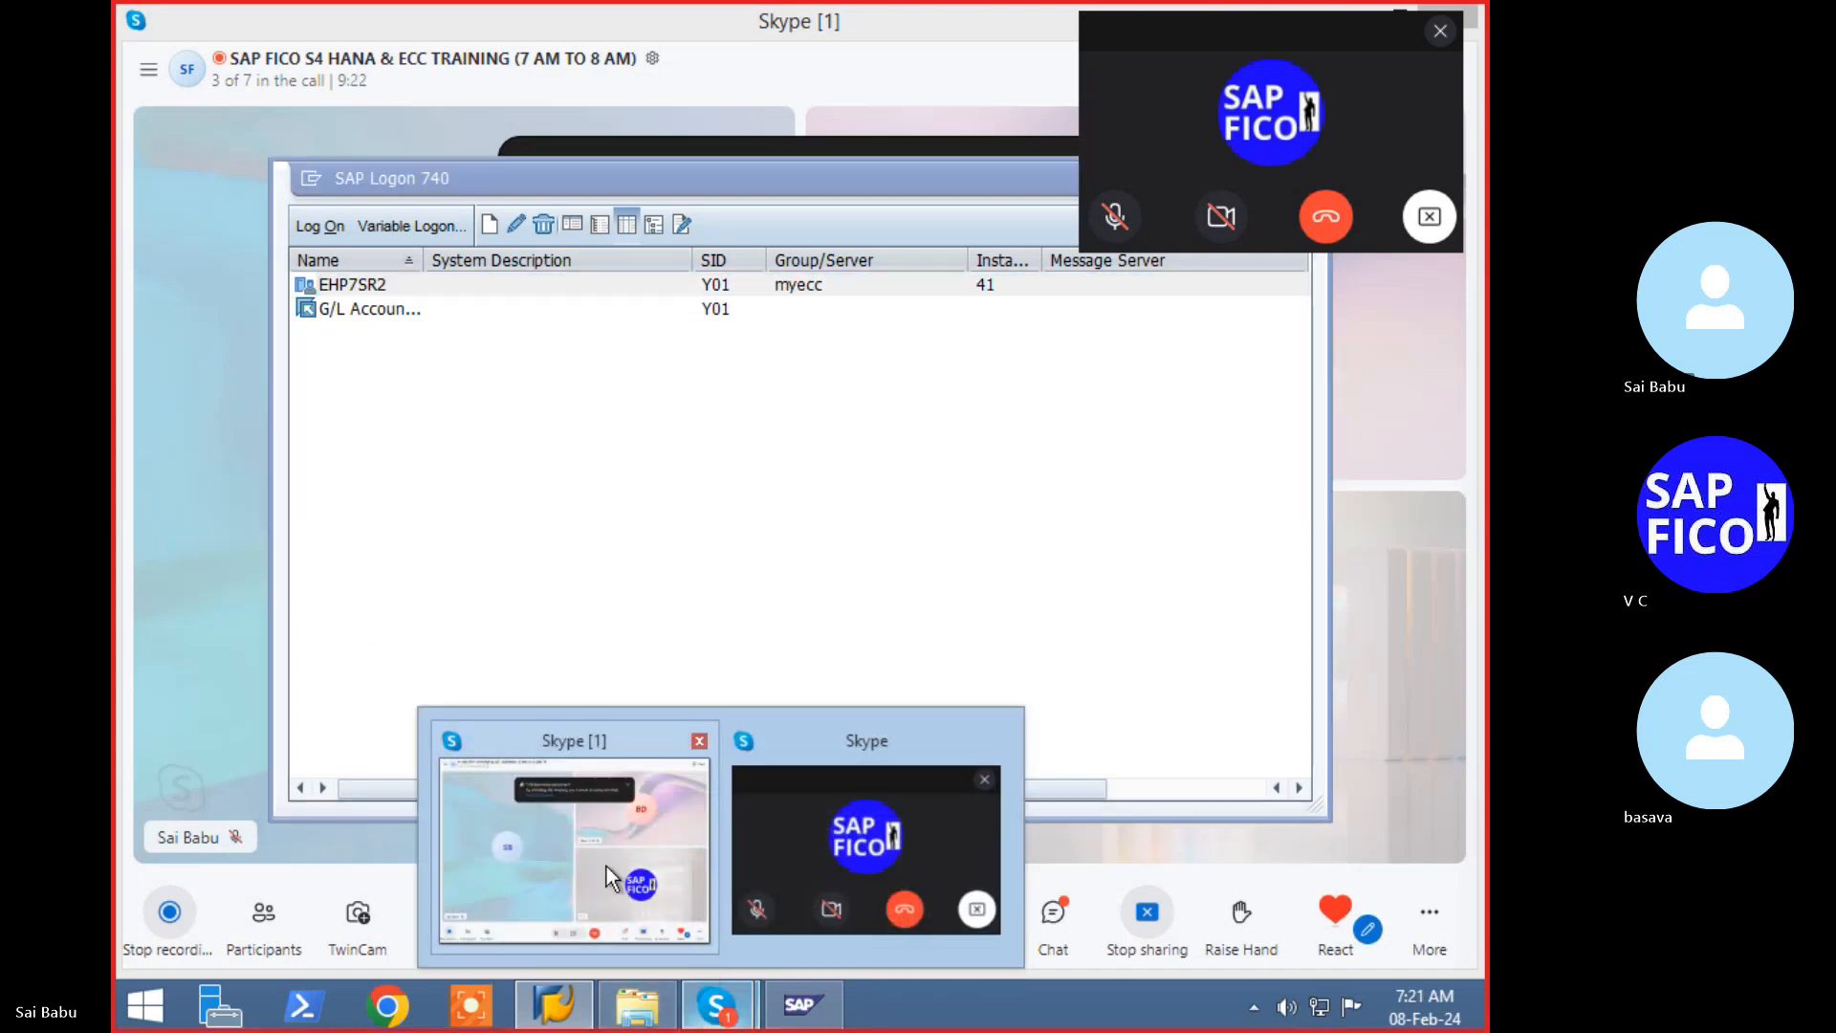
{"action": "left_click", "coordinate": [604, 867]}
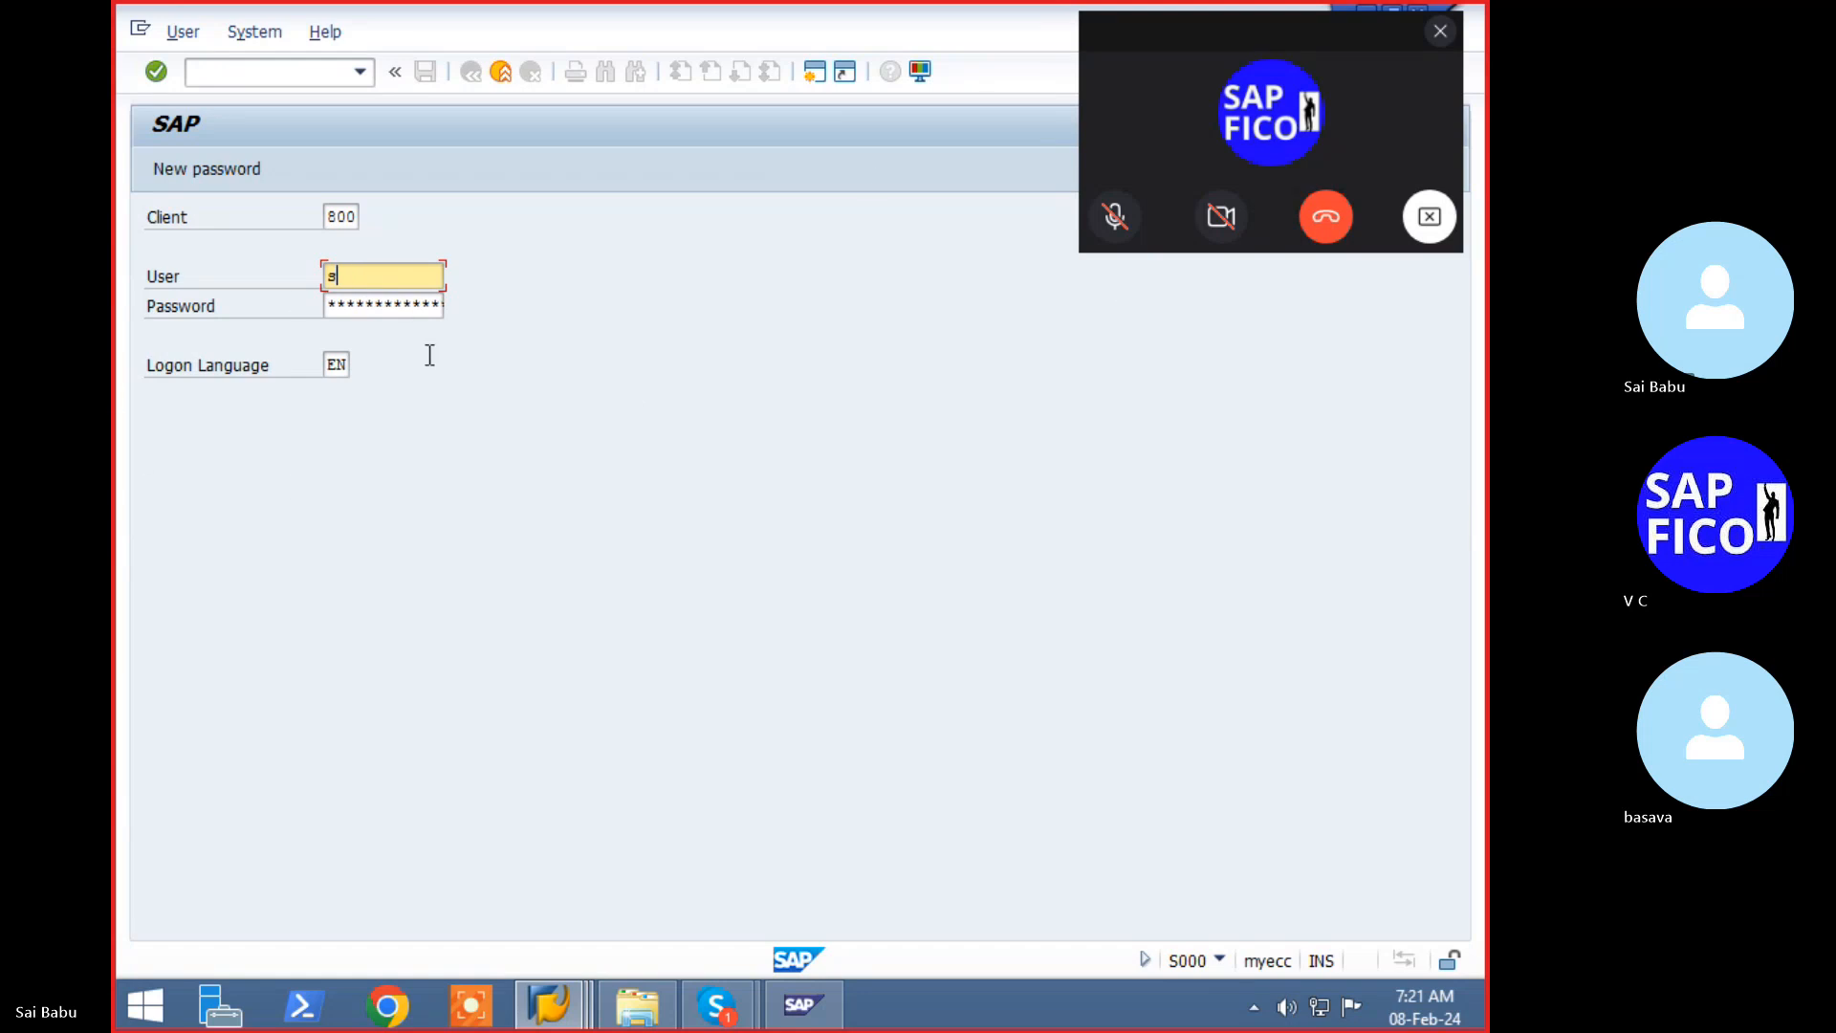
{"action": "type", "text": "apuser"}
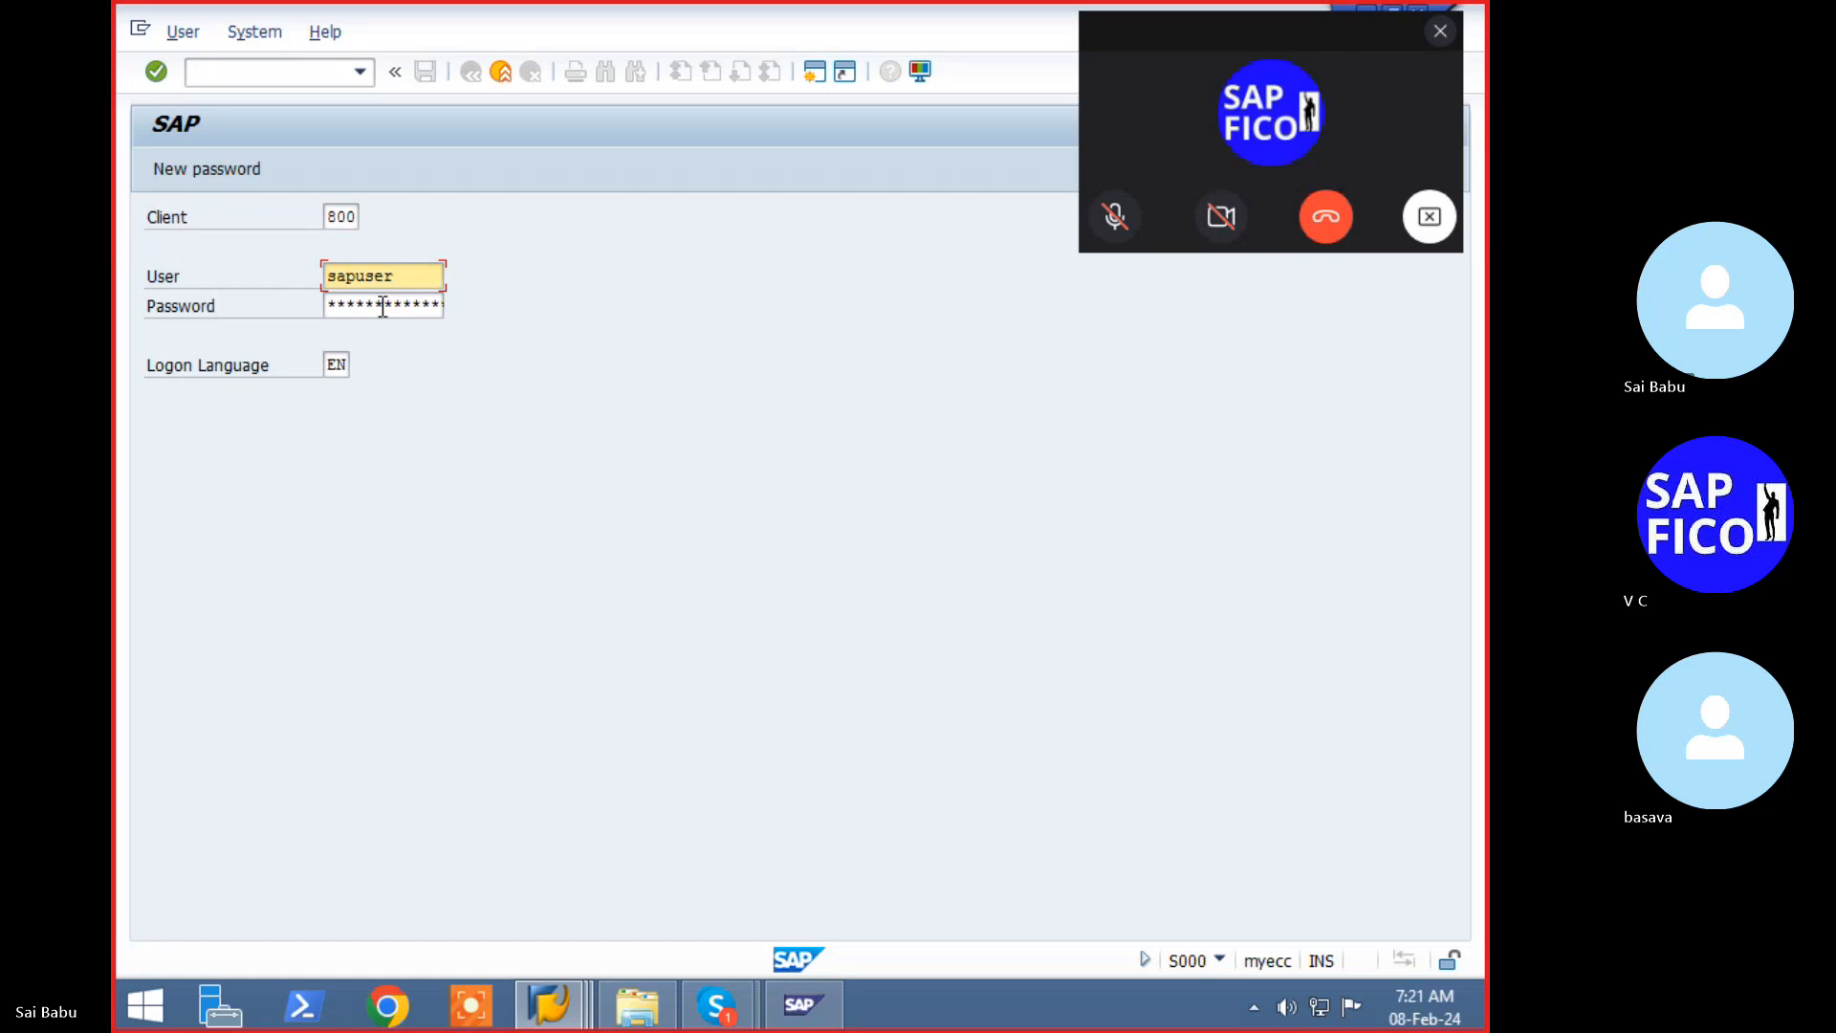
{"action": "key", "text": "Tab"}
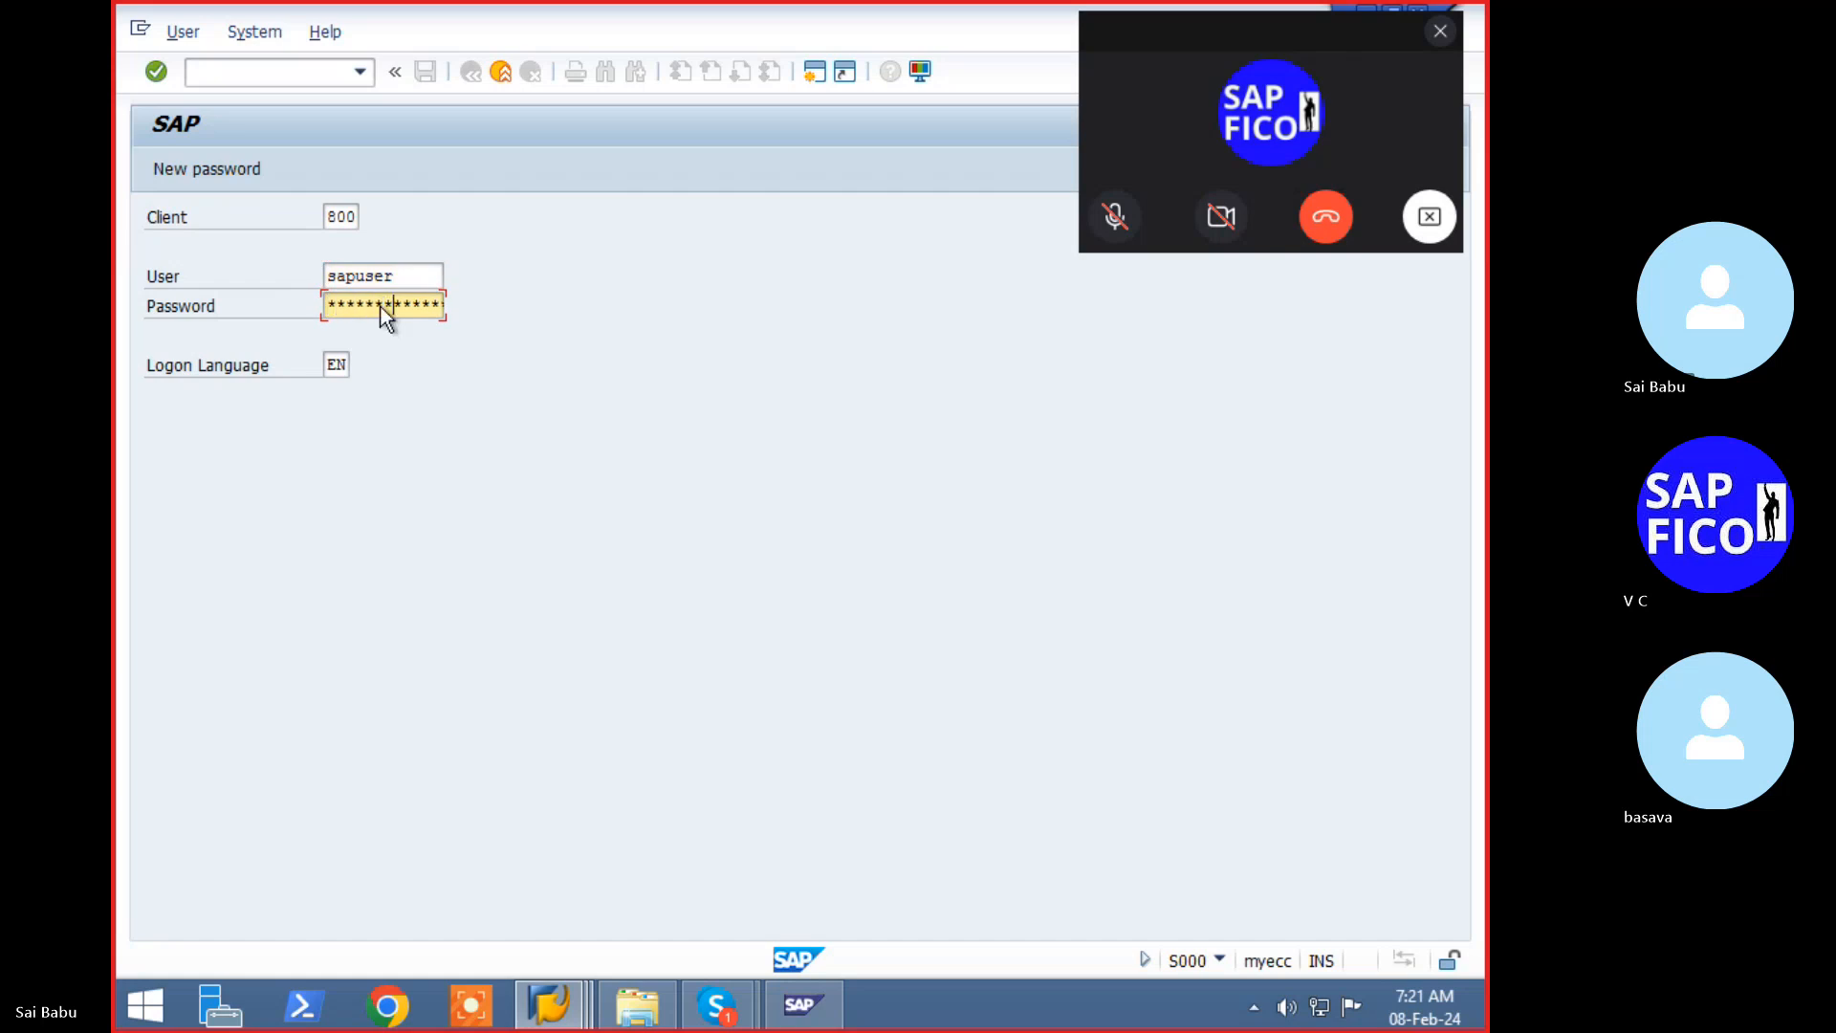
{"action": "key", "text": "Return"}
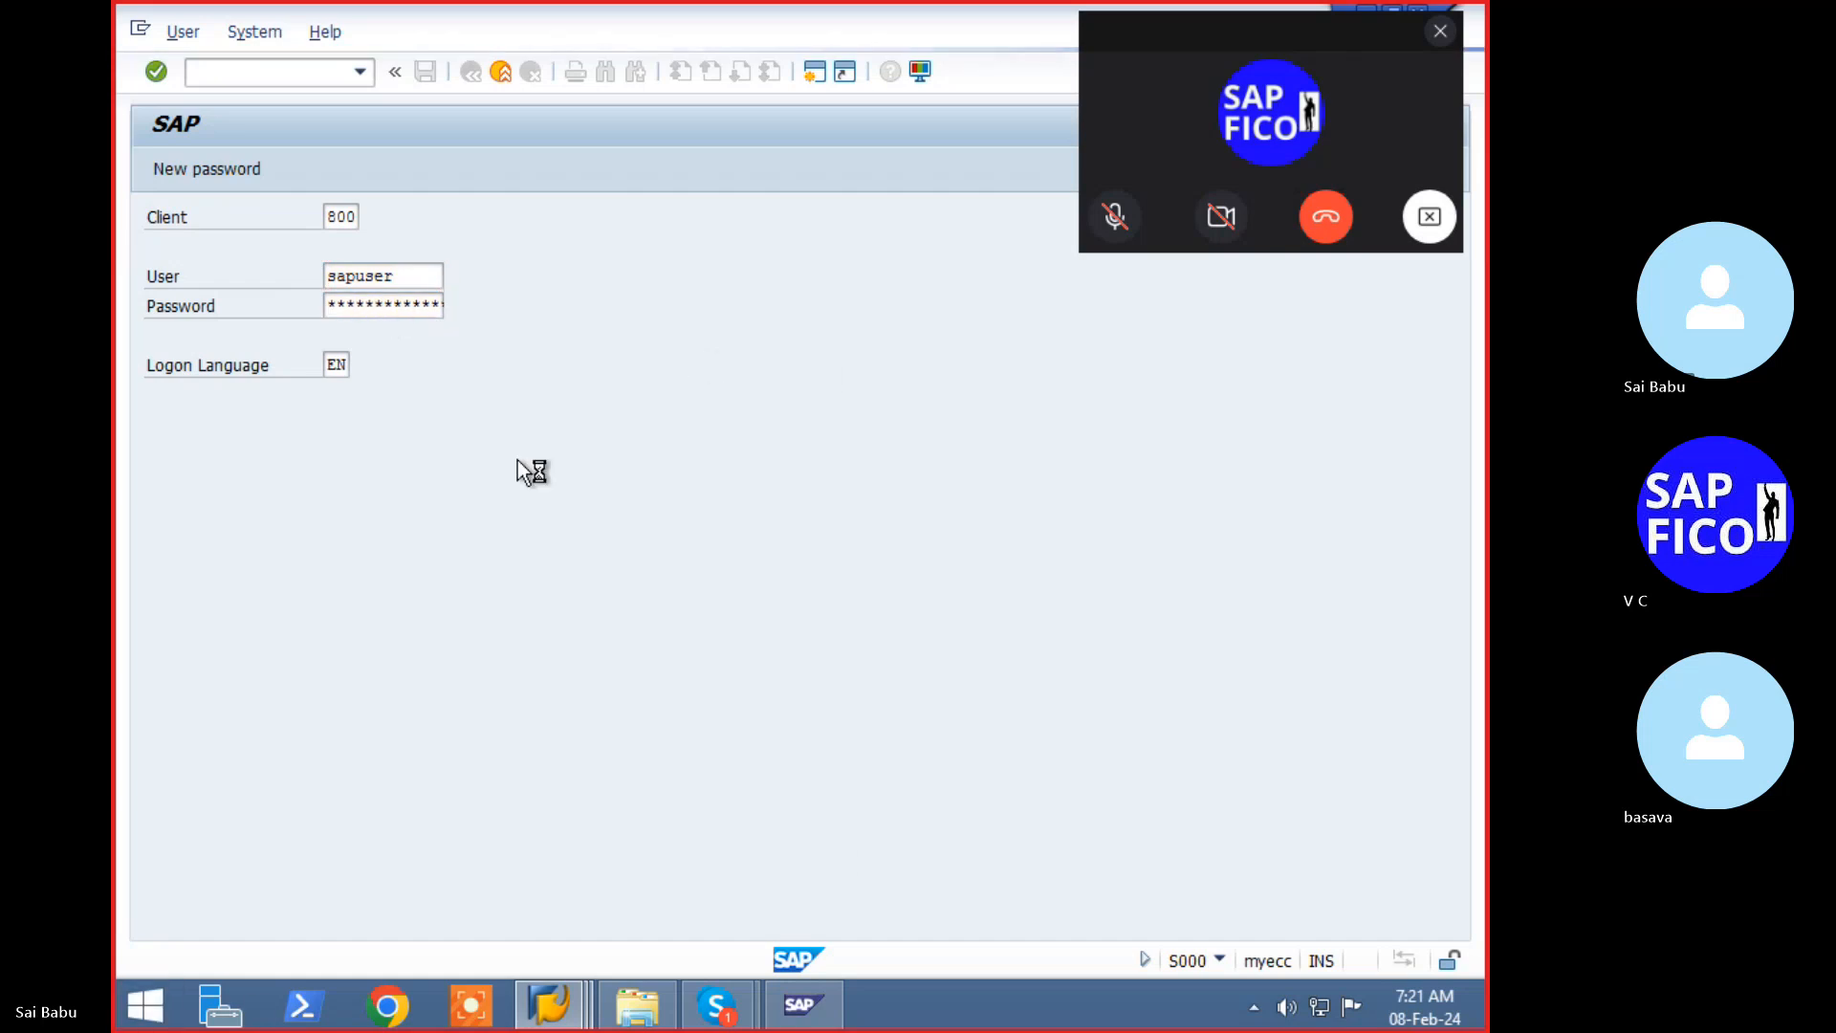
- Switch to another SAP session window and submit the logon with the user name
{"action": "mouse_move", "coordinate": [601, 977]}
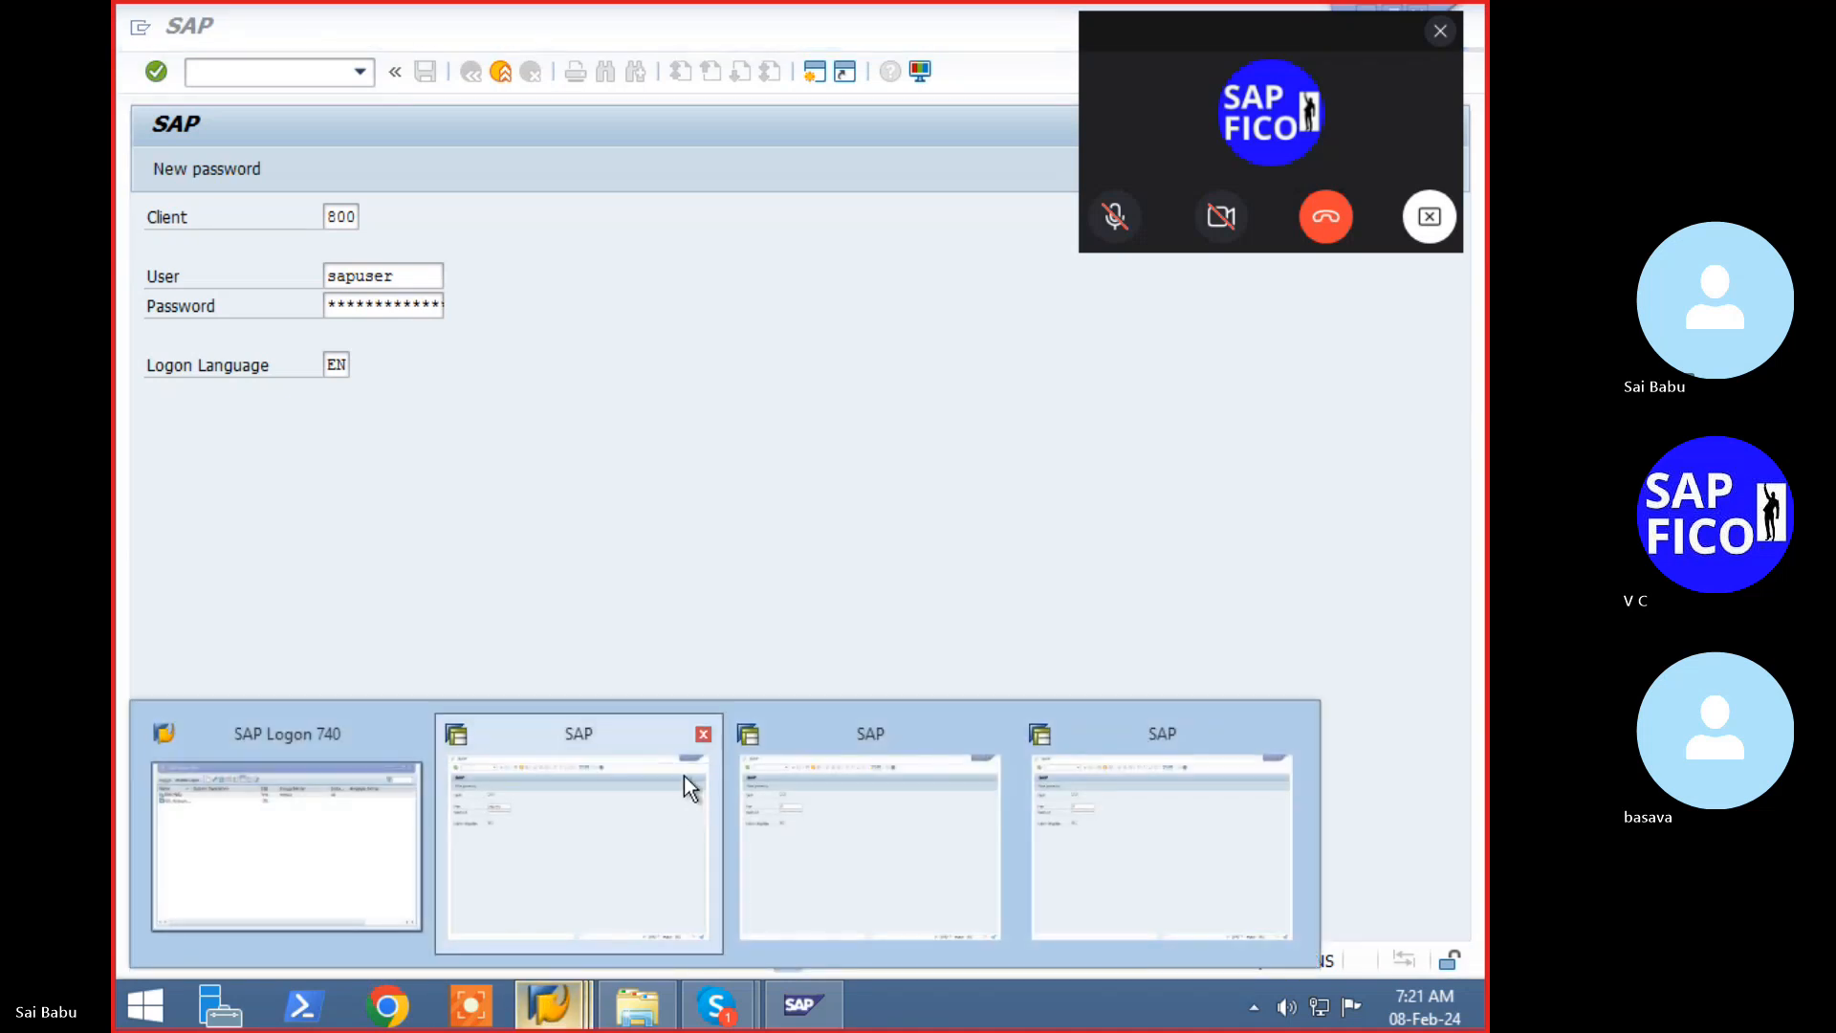
{"action": "left_click", "coordinate": [657, 793]}
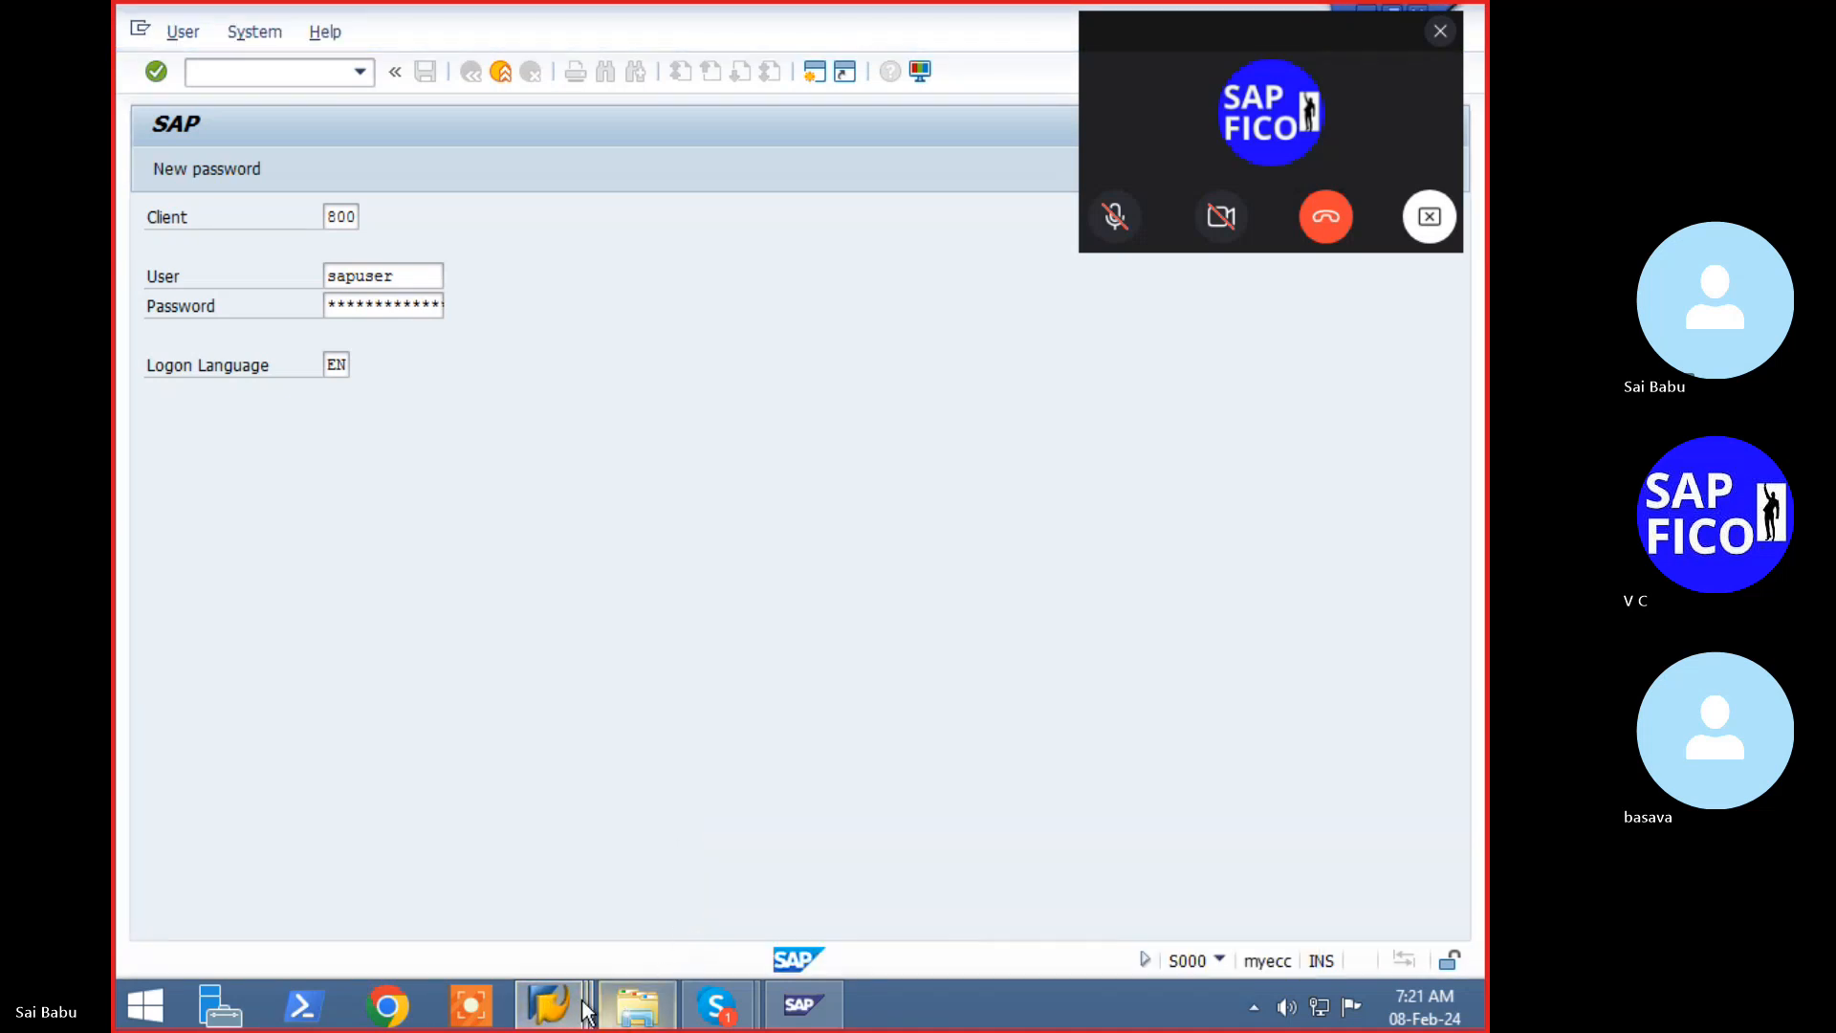
{"action": "mouse_move", "coordinate": [569, 1000]}
{"action": "left_click", "coordinate": [948, 787]}
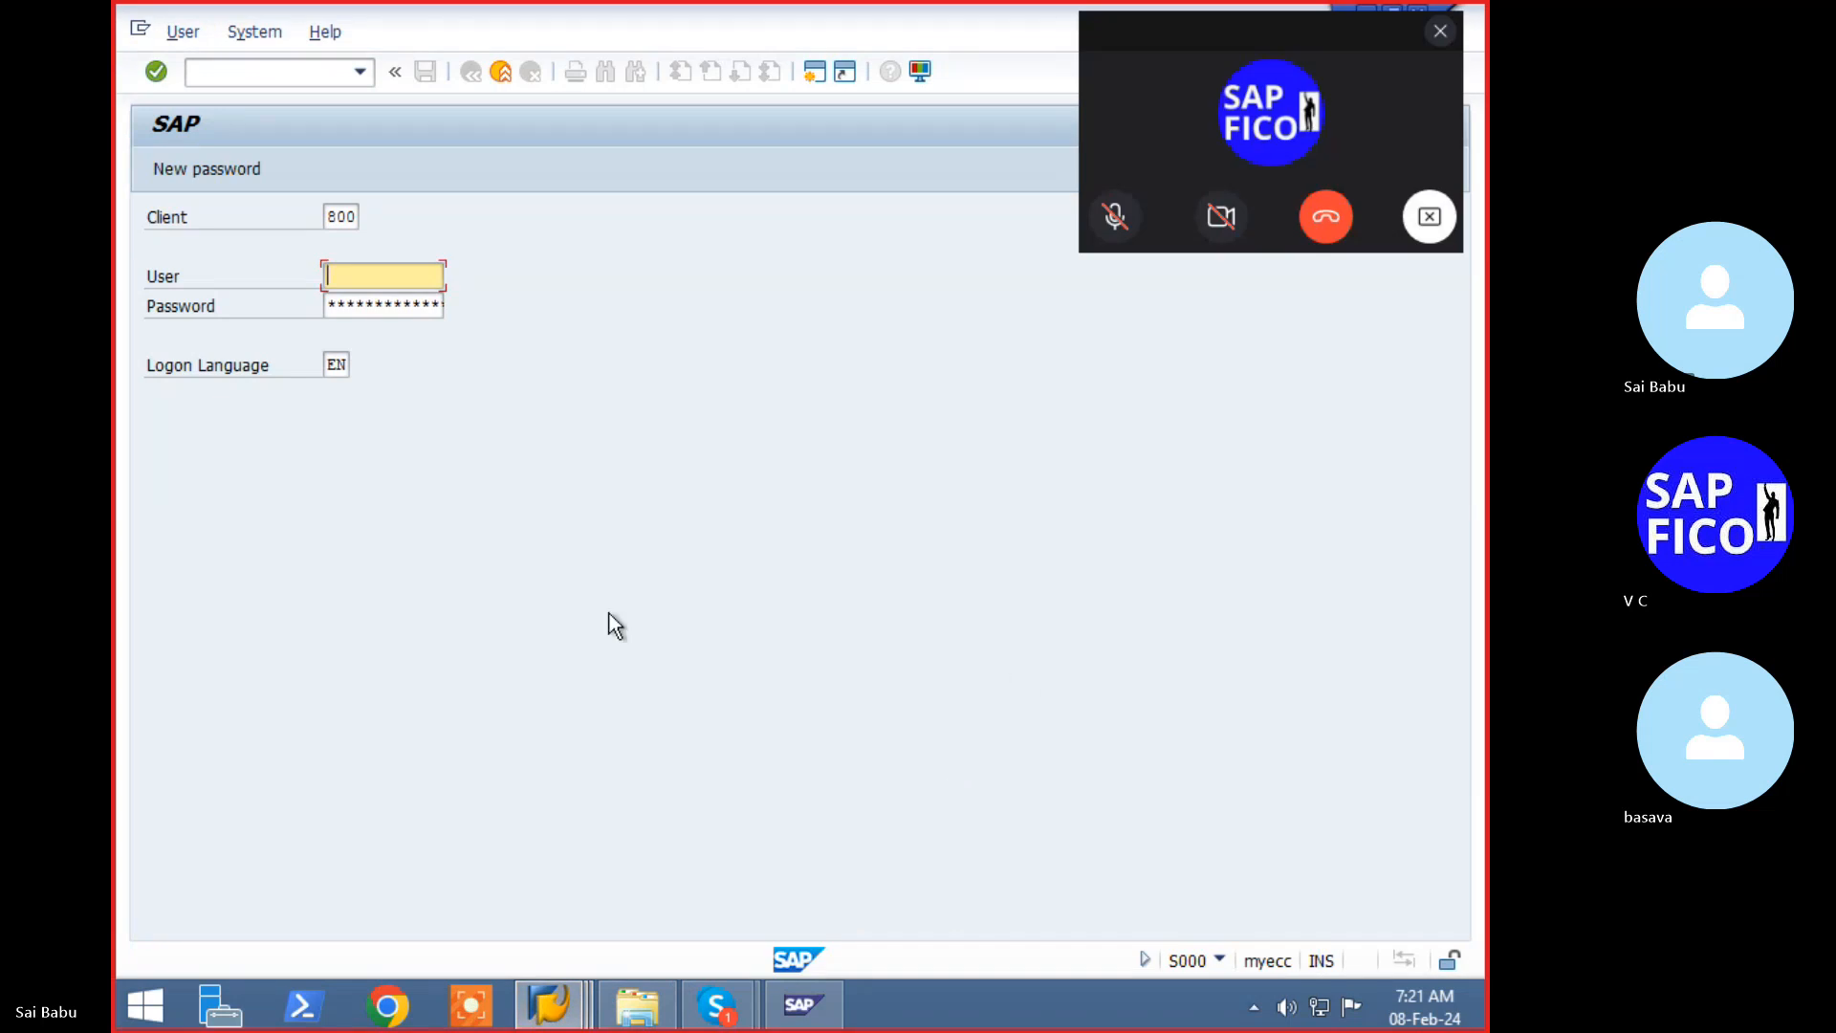
{"action": "type", "text": "sapuser"}
{"action": "key", "text": "Return"}
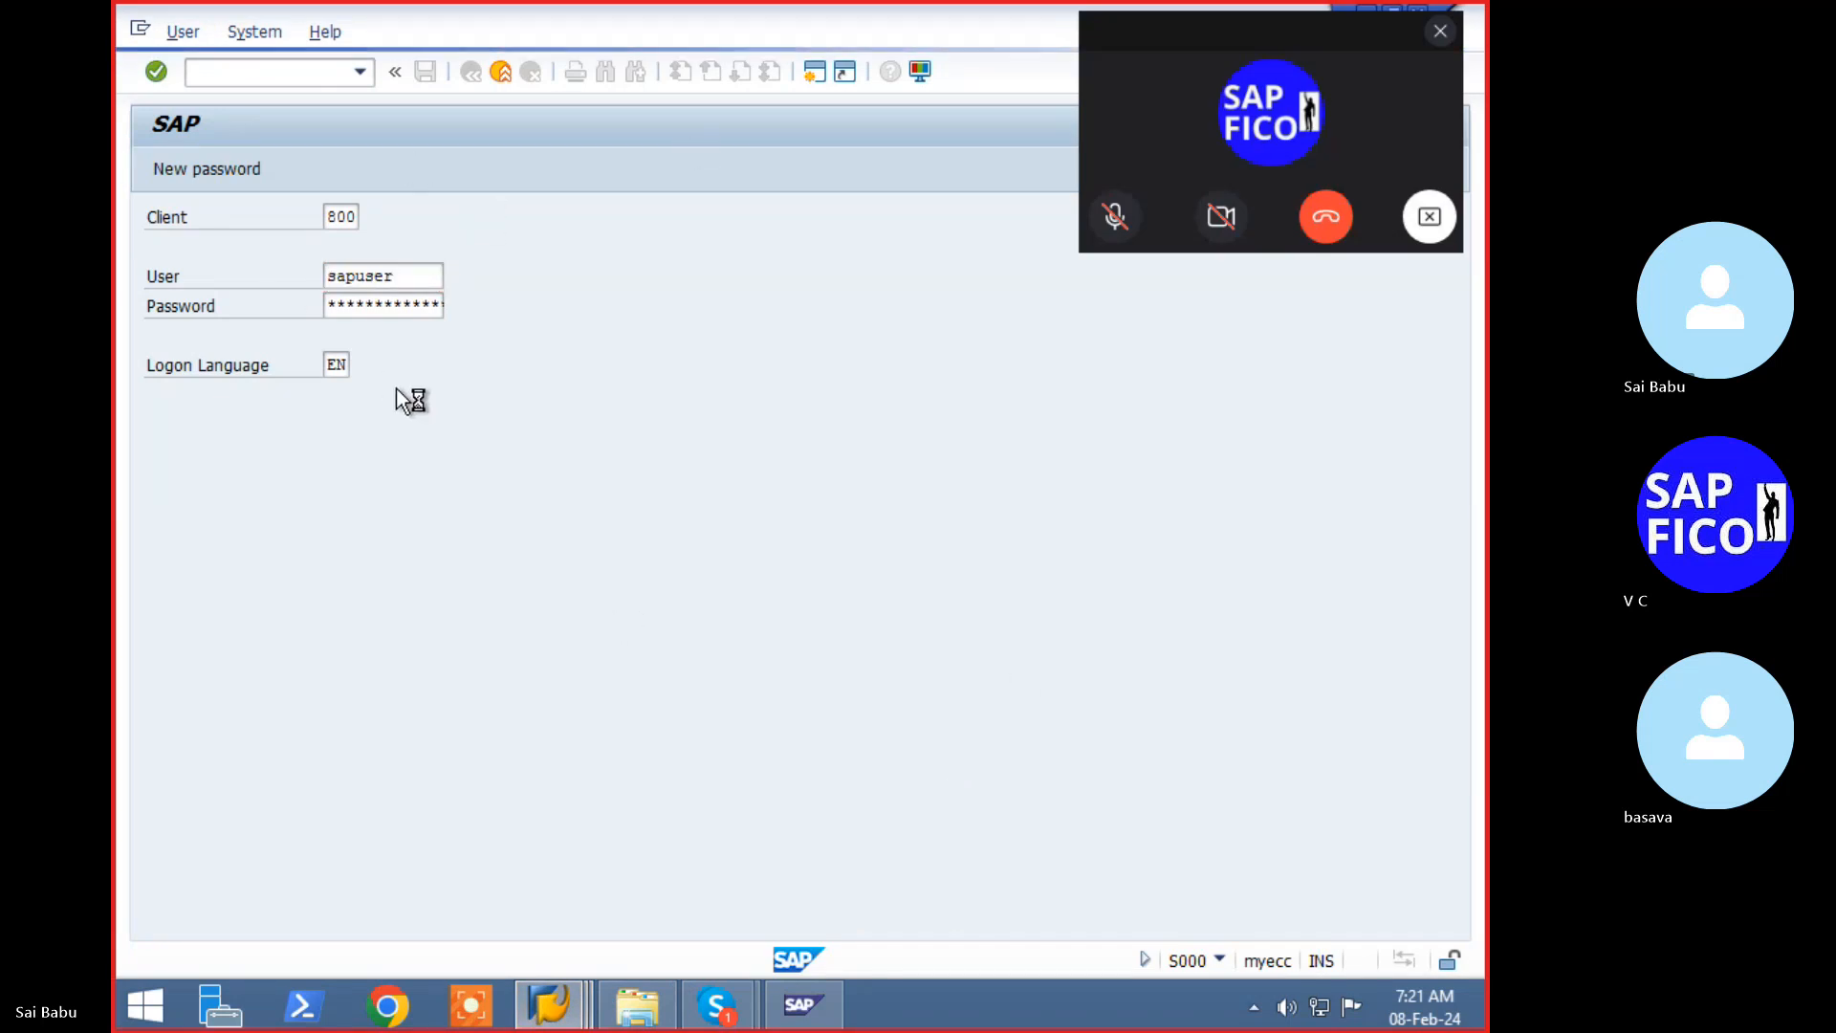
- Submit the user name in the SAP logon window, then bring the Skype call forward
{"action": "mouse_move", "coordinate": [553, 1021]}
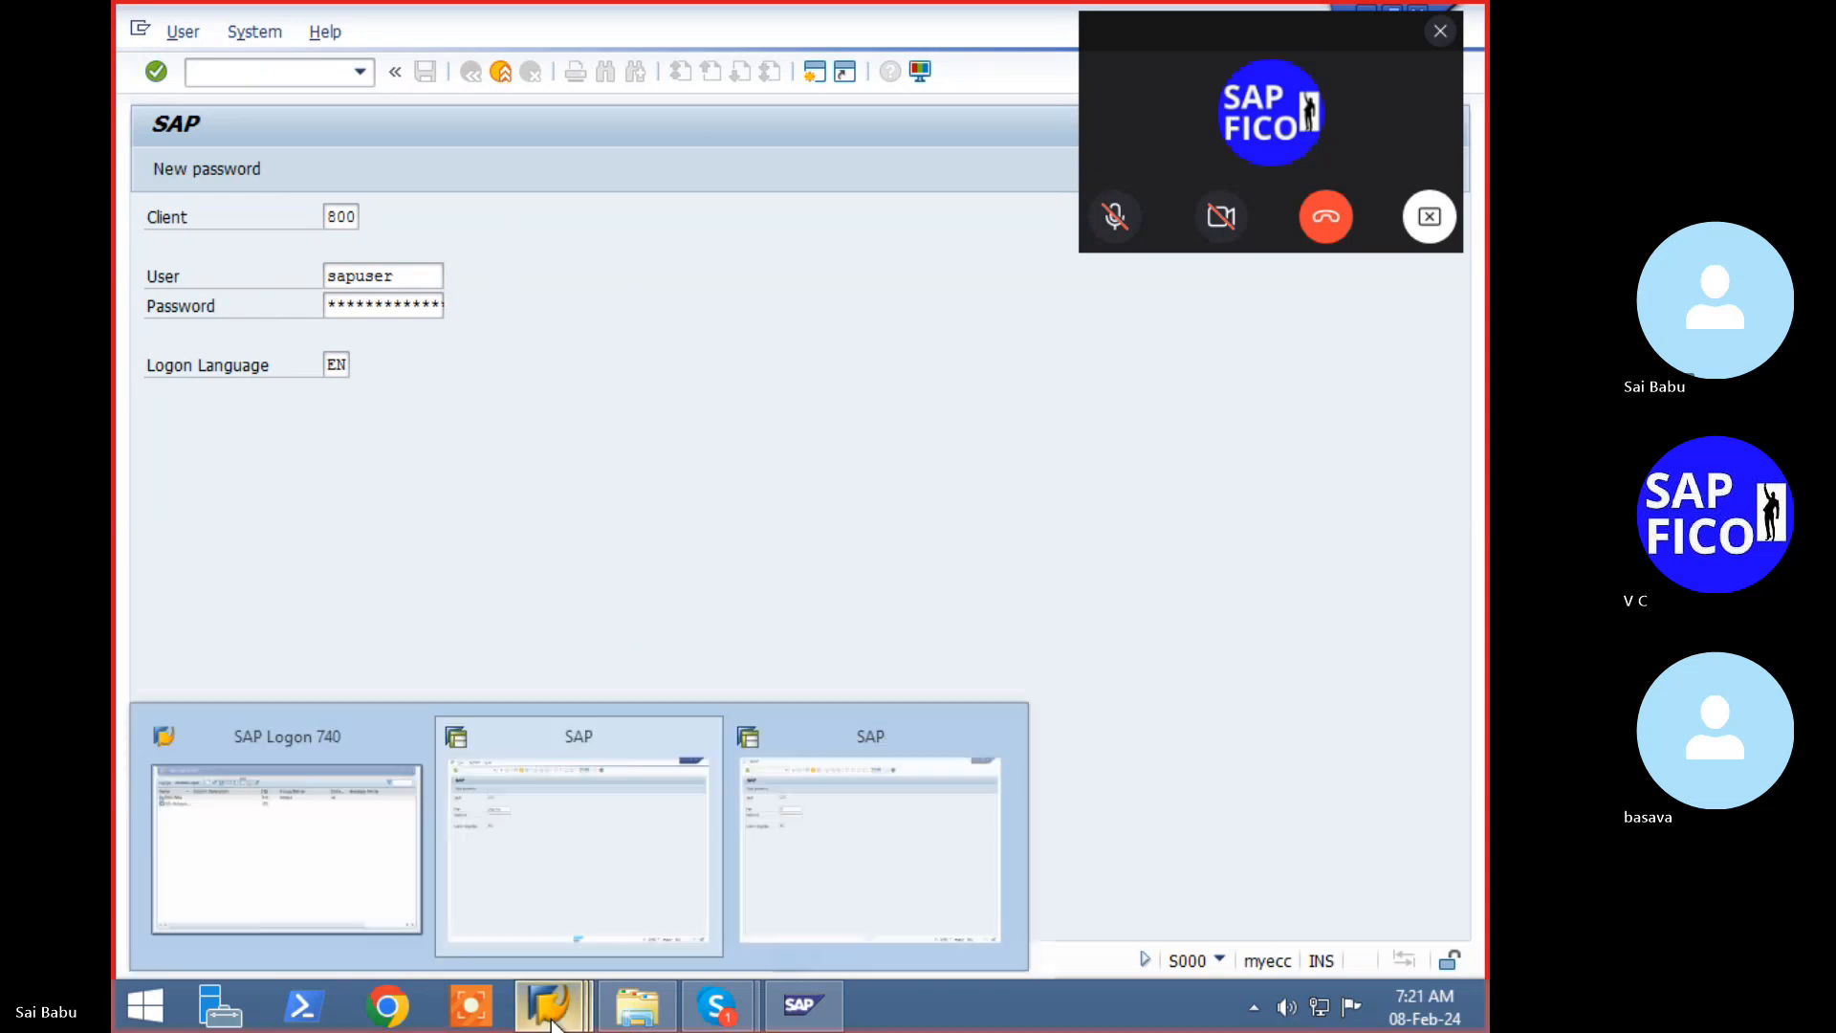
{"action": "left_click", "coordinate": [912, 845]}
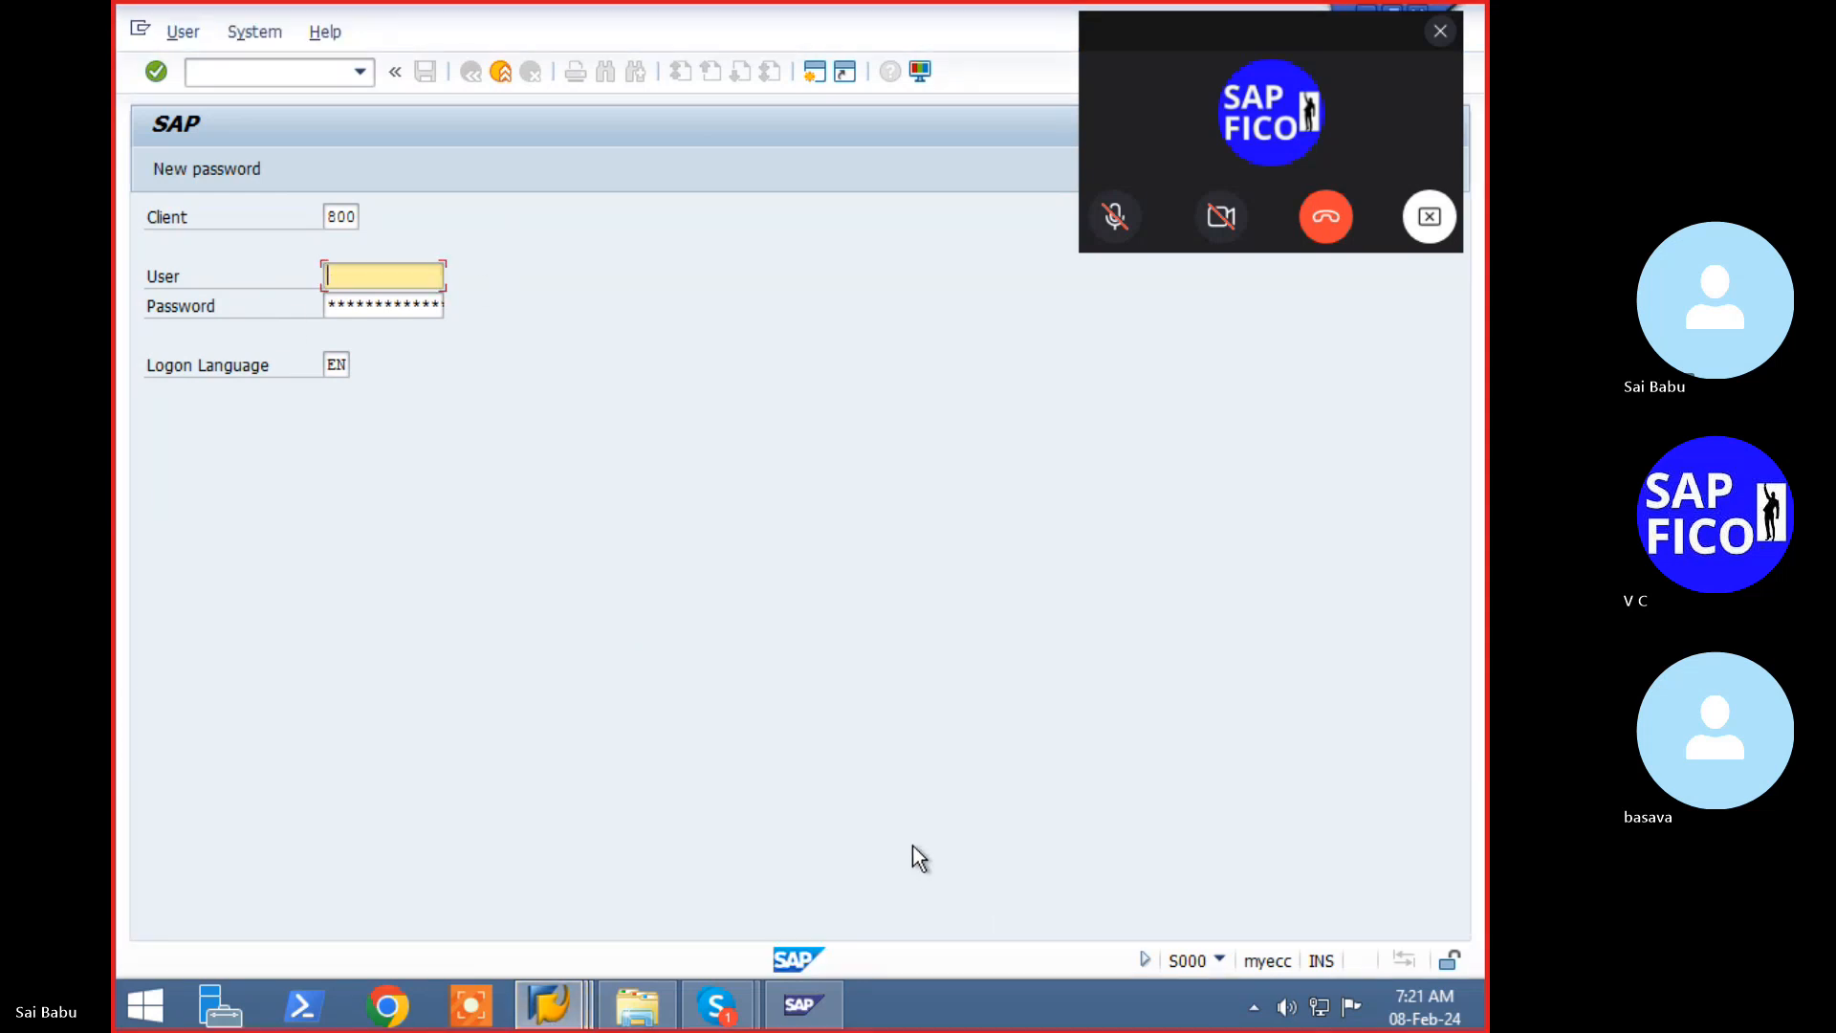
{"action": "type", "text": "sapuser"}
{"action": "key", "text": "Return"}
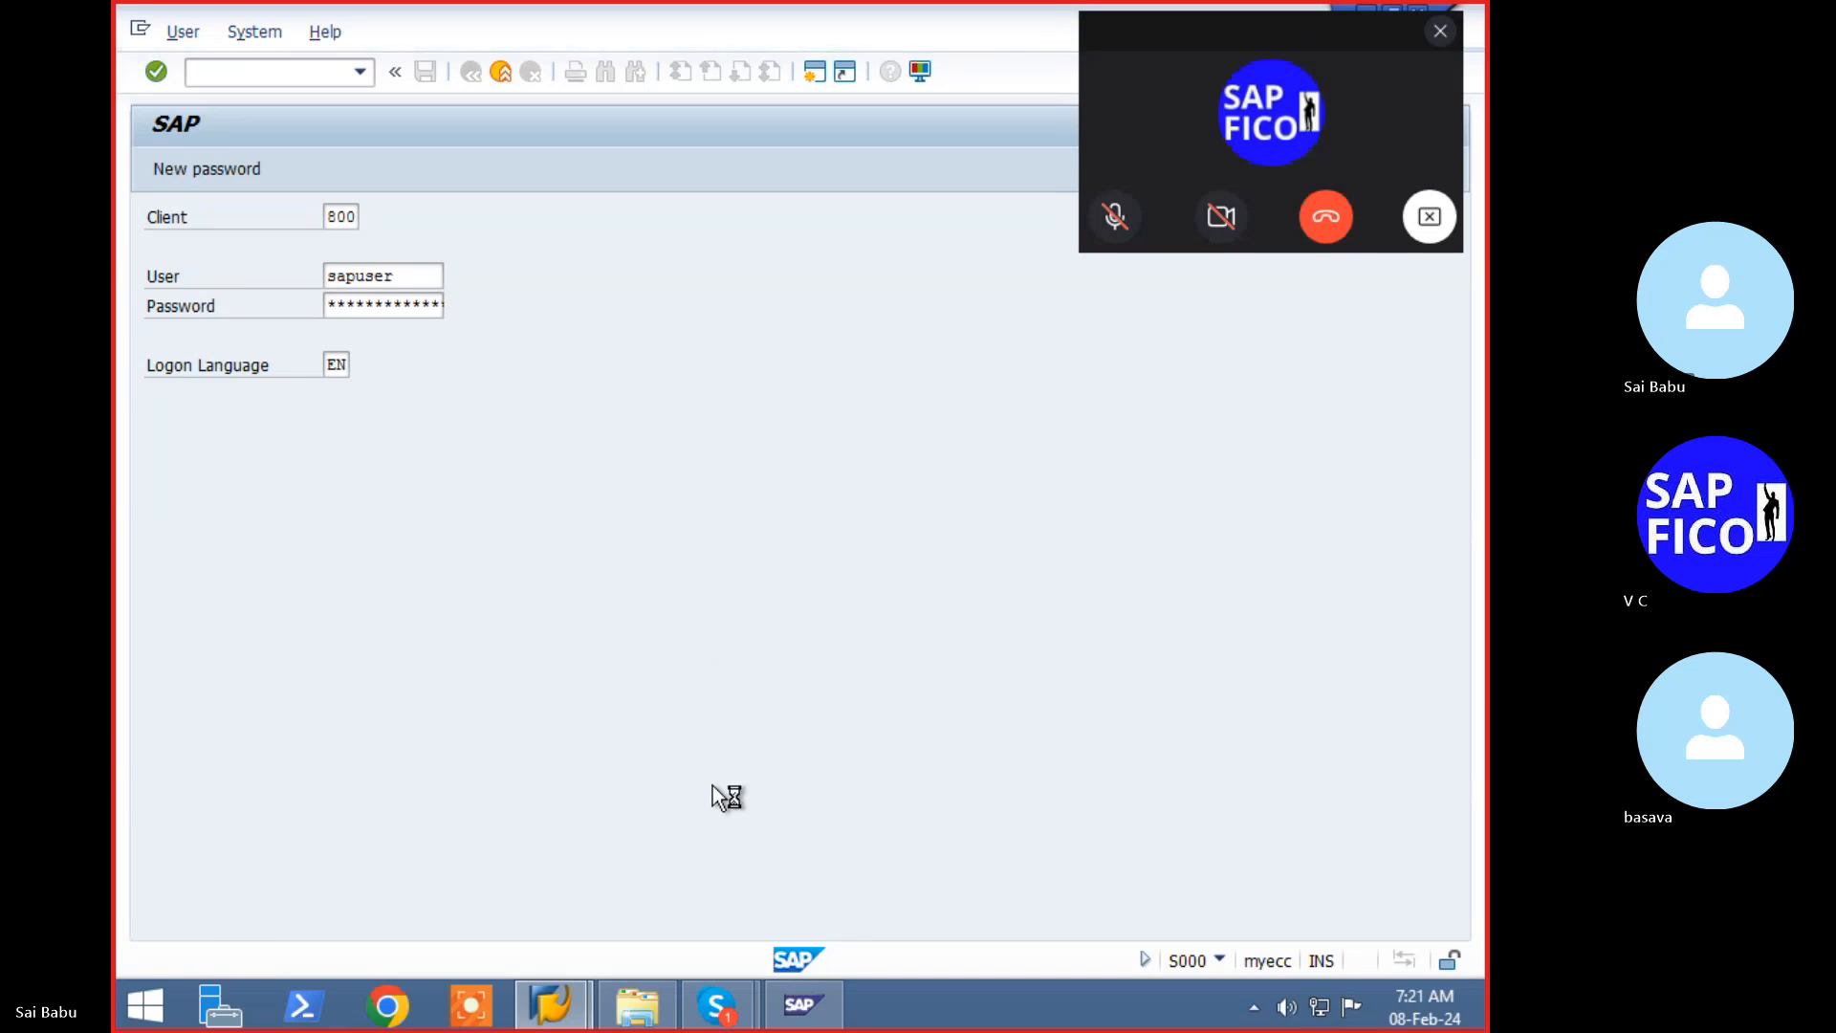
{"action": "left_click", "coordinate": [716, 1002]}
{"action": "left_click", "coordinate": [669, 893]}
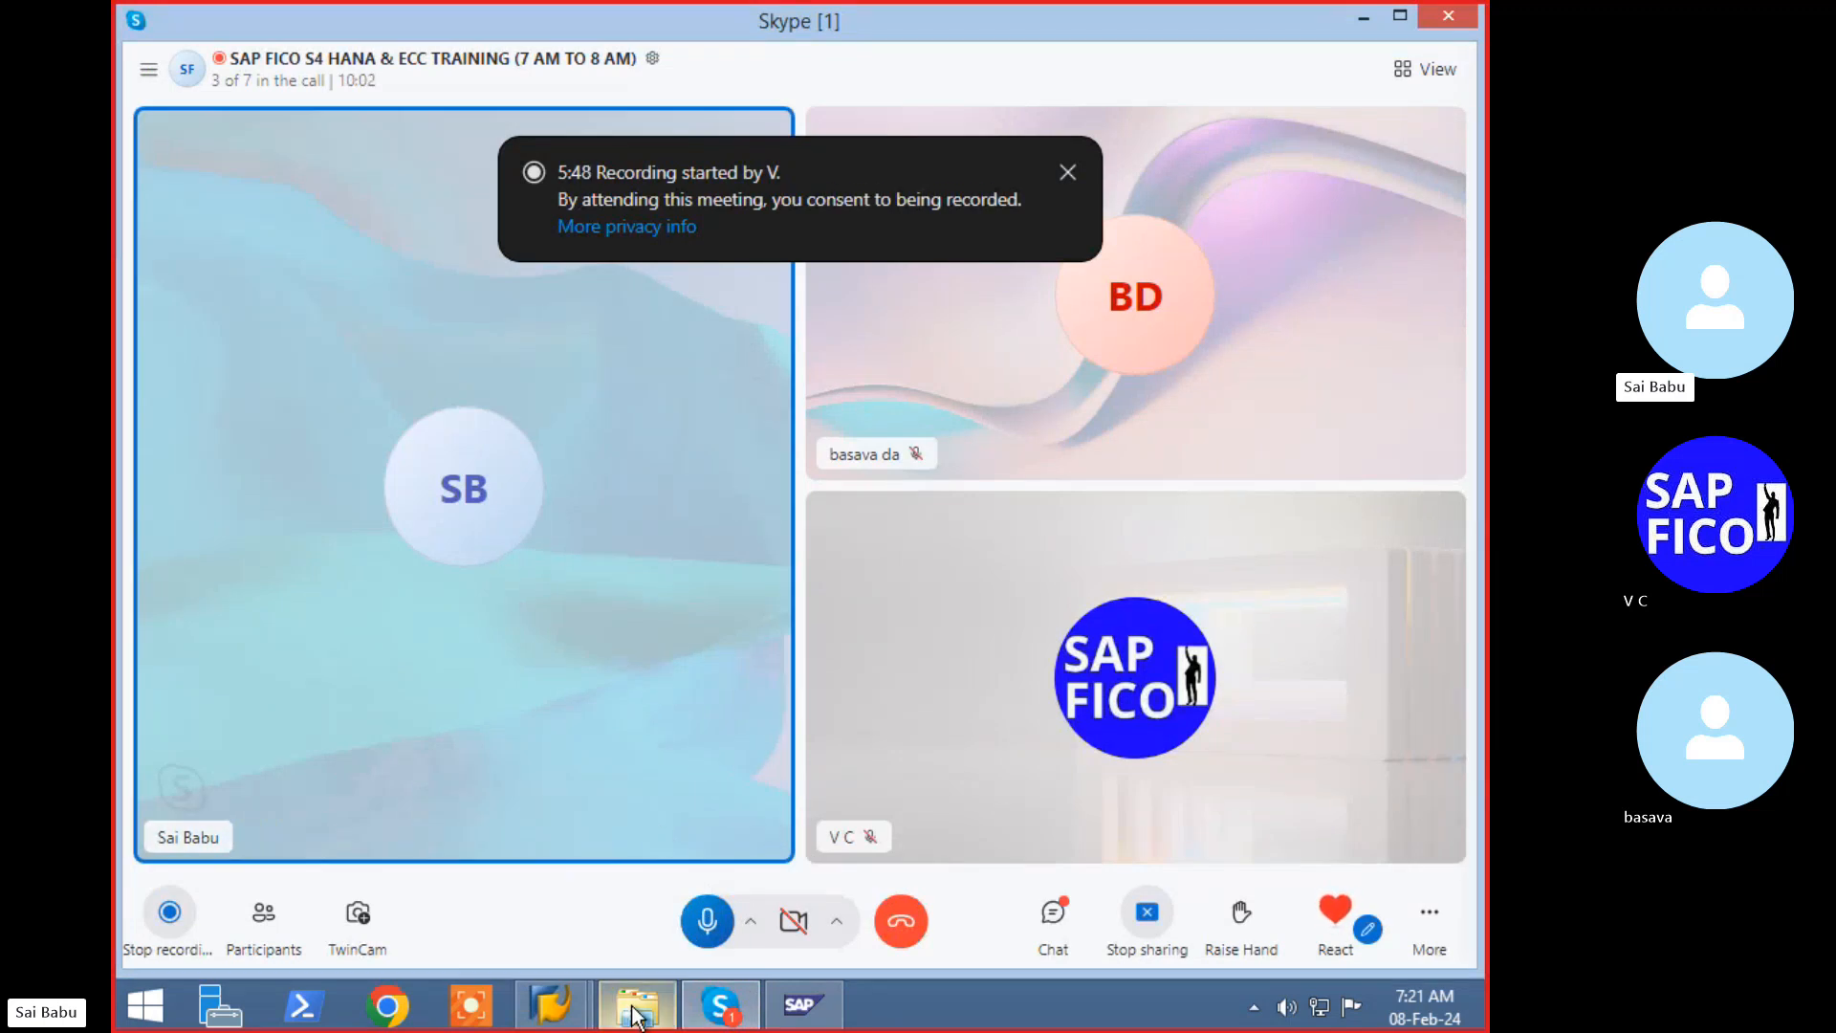
- Bring the main SAP FICO training call window forward and mute the microphone
{"action": "mouse_move", "coordinate": [572, 1021]}
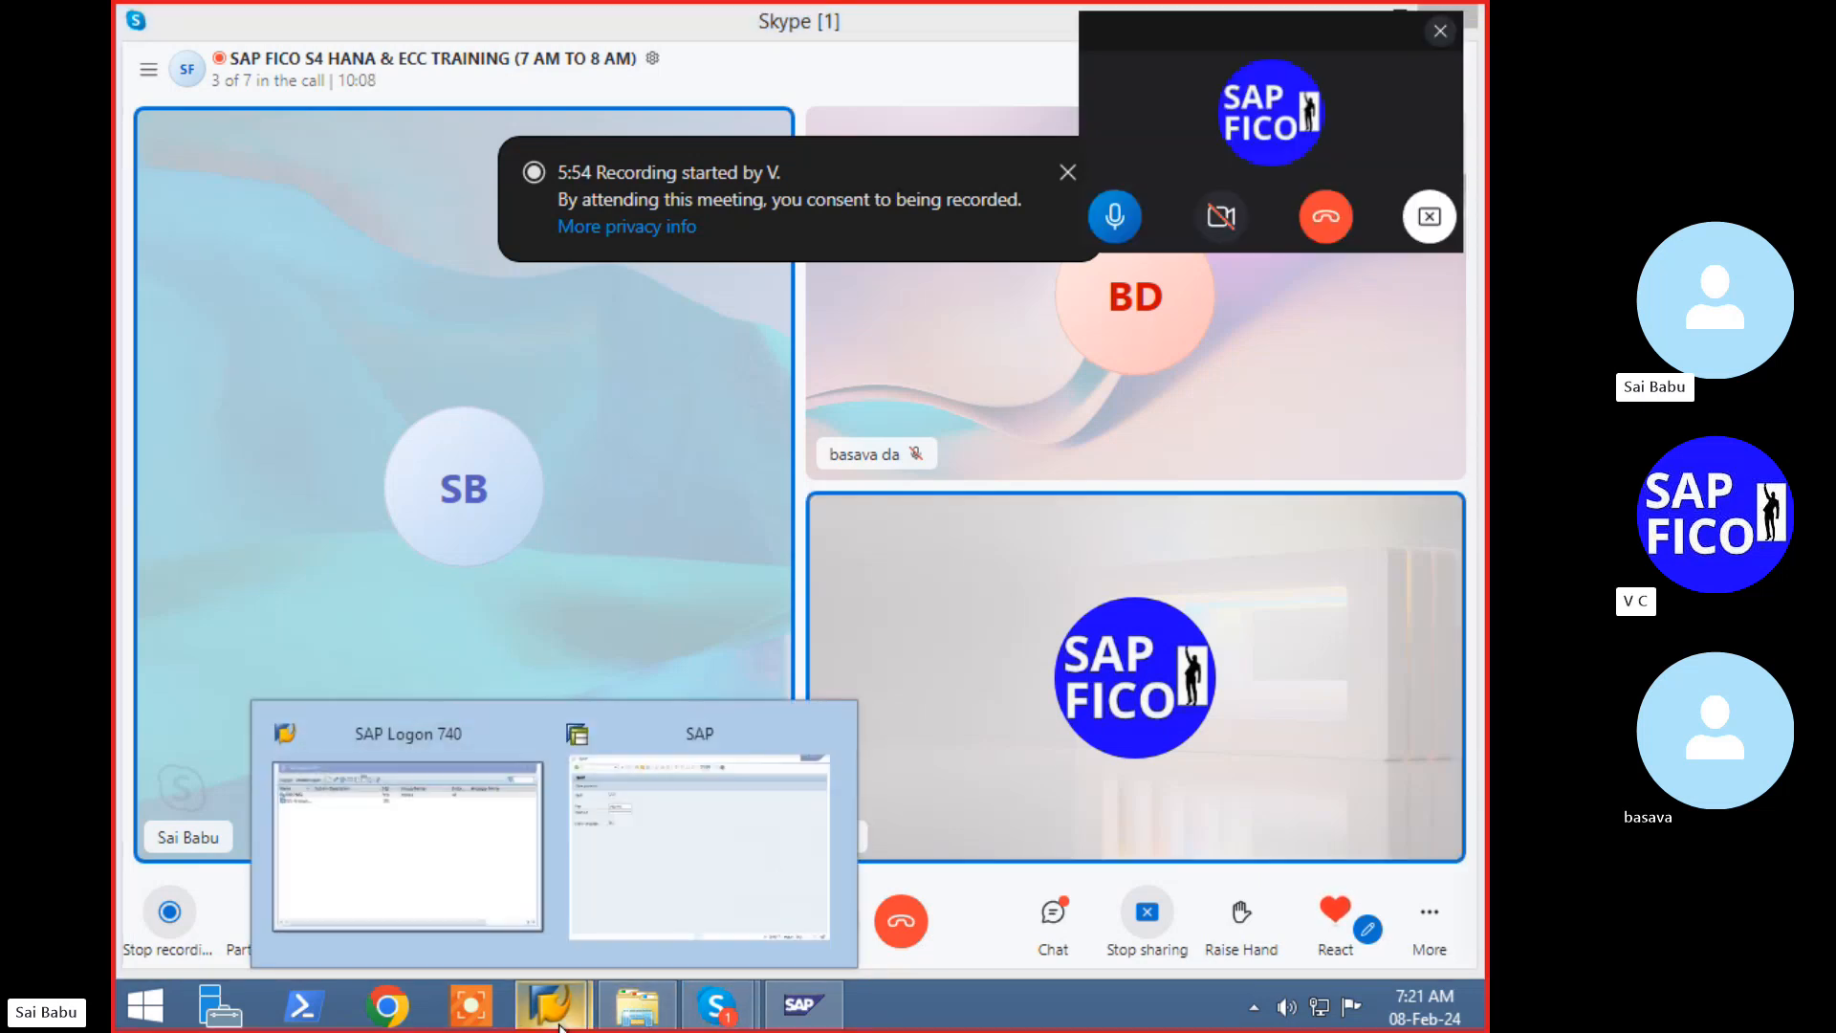
{"action": "mouse_move", "coordinate": [673, 982]}
{"action": "left_click", "coordinate": [621, 913]}
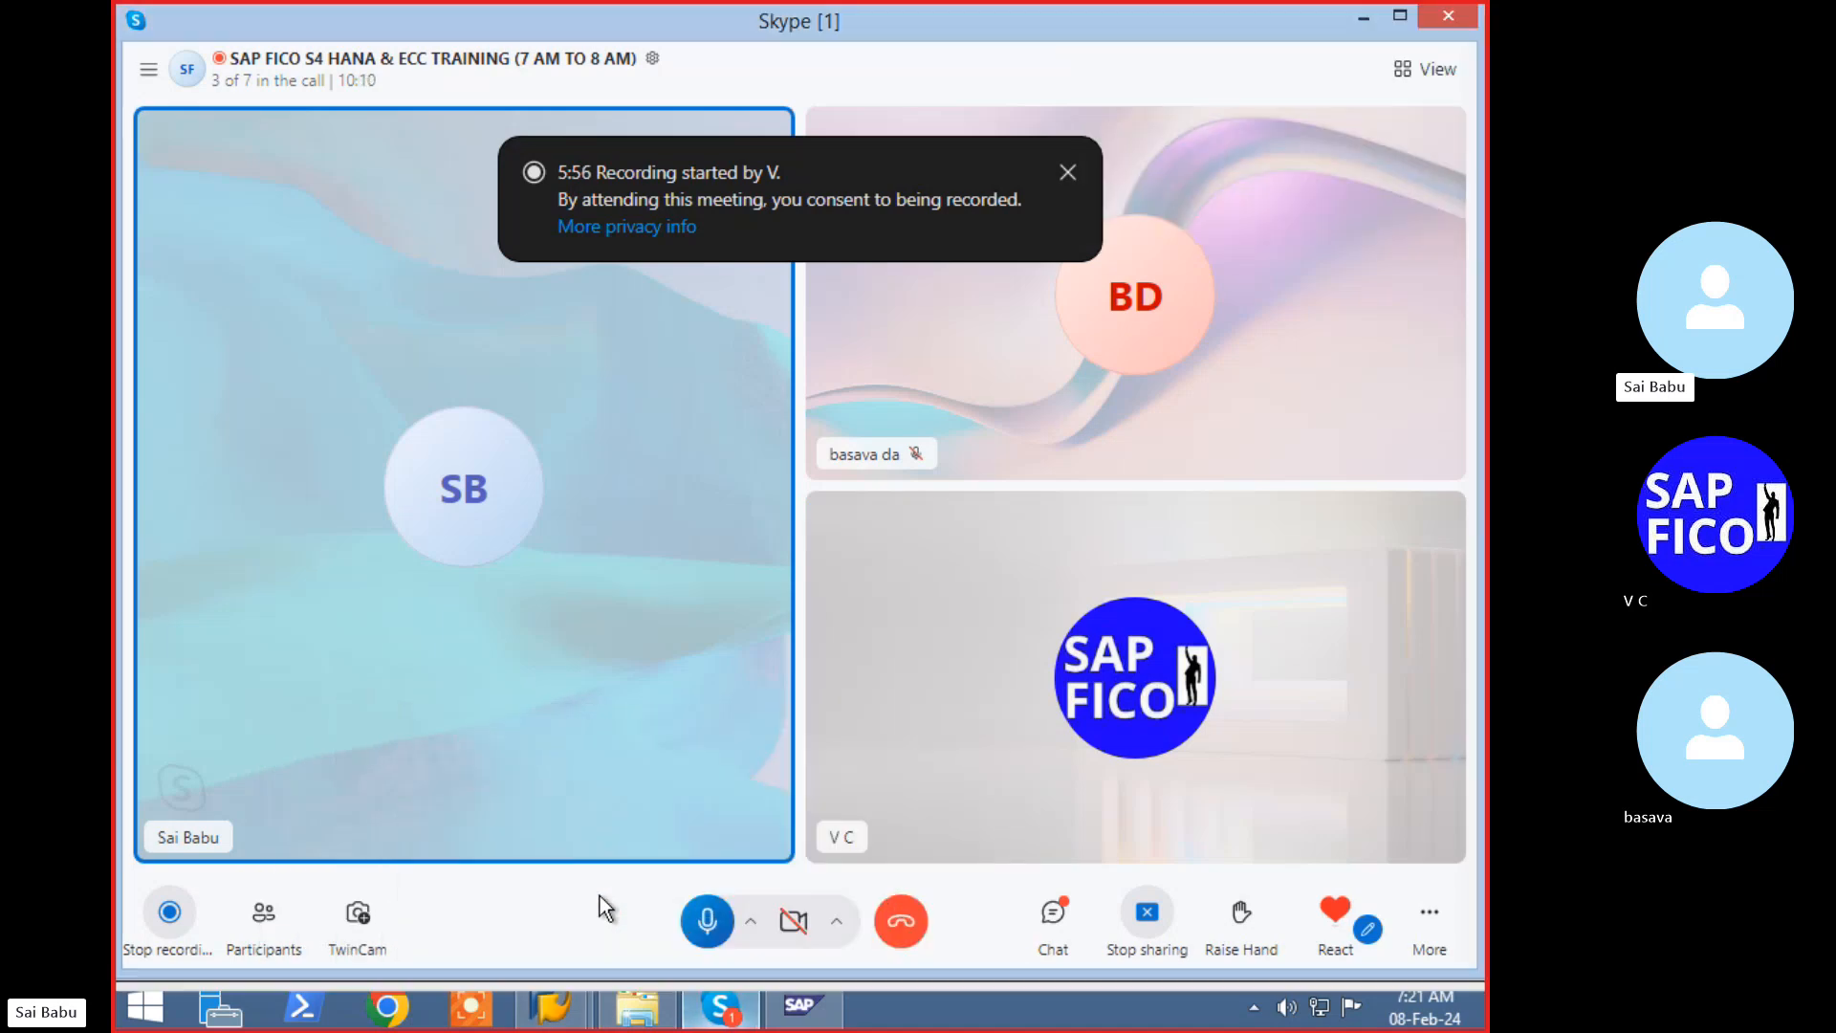
{"action": "left_click", "coordinate": [707, 919]}
- Return to the SAP window and start FB60 vendor invoice entry for company code LTL1
{"action": "mouse_move", "coordinate": [535, 1019]}
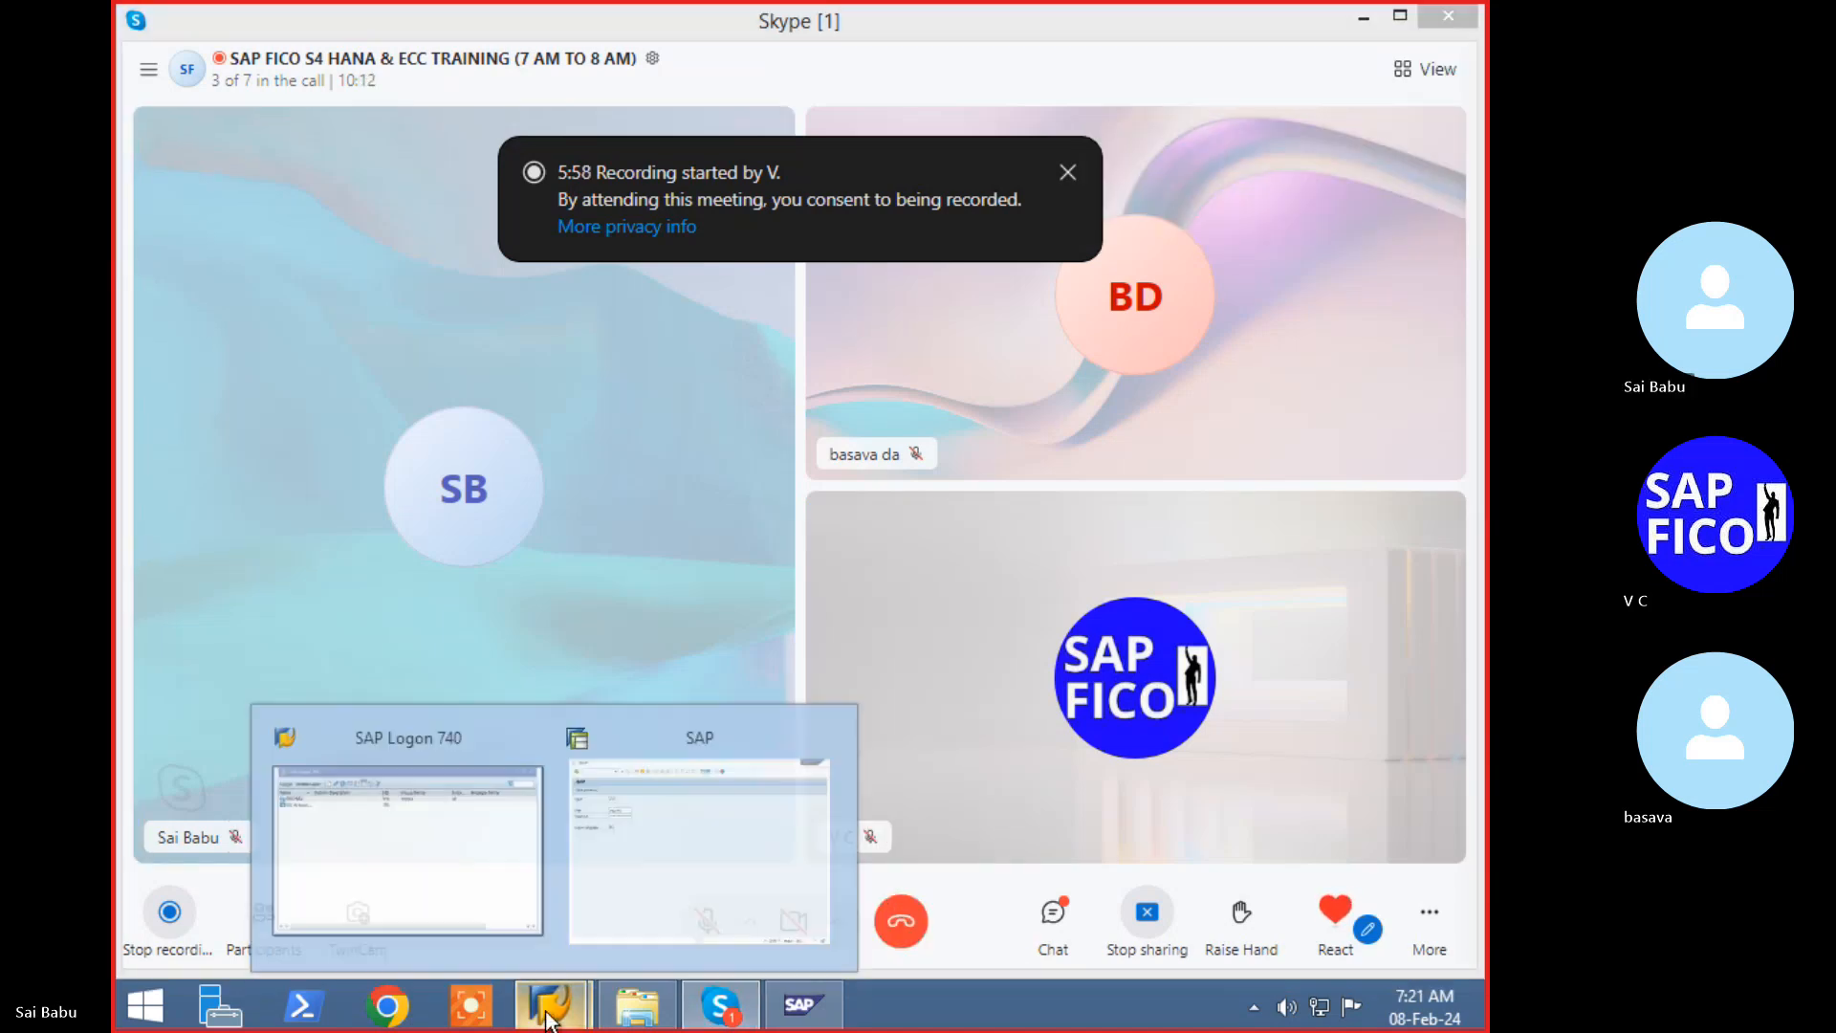
{"action": "left_click", "coordinate": [652, 878]}
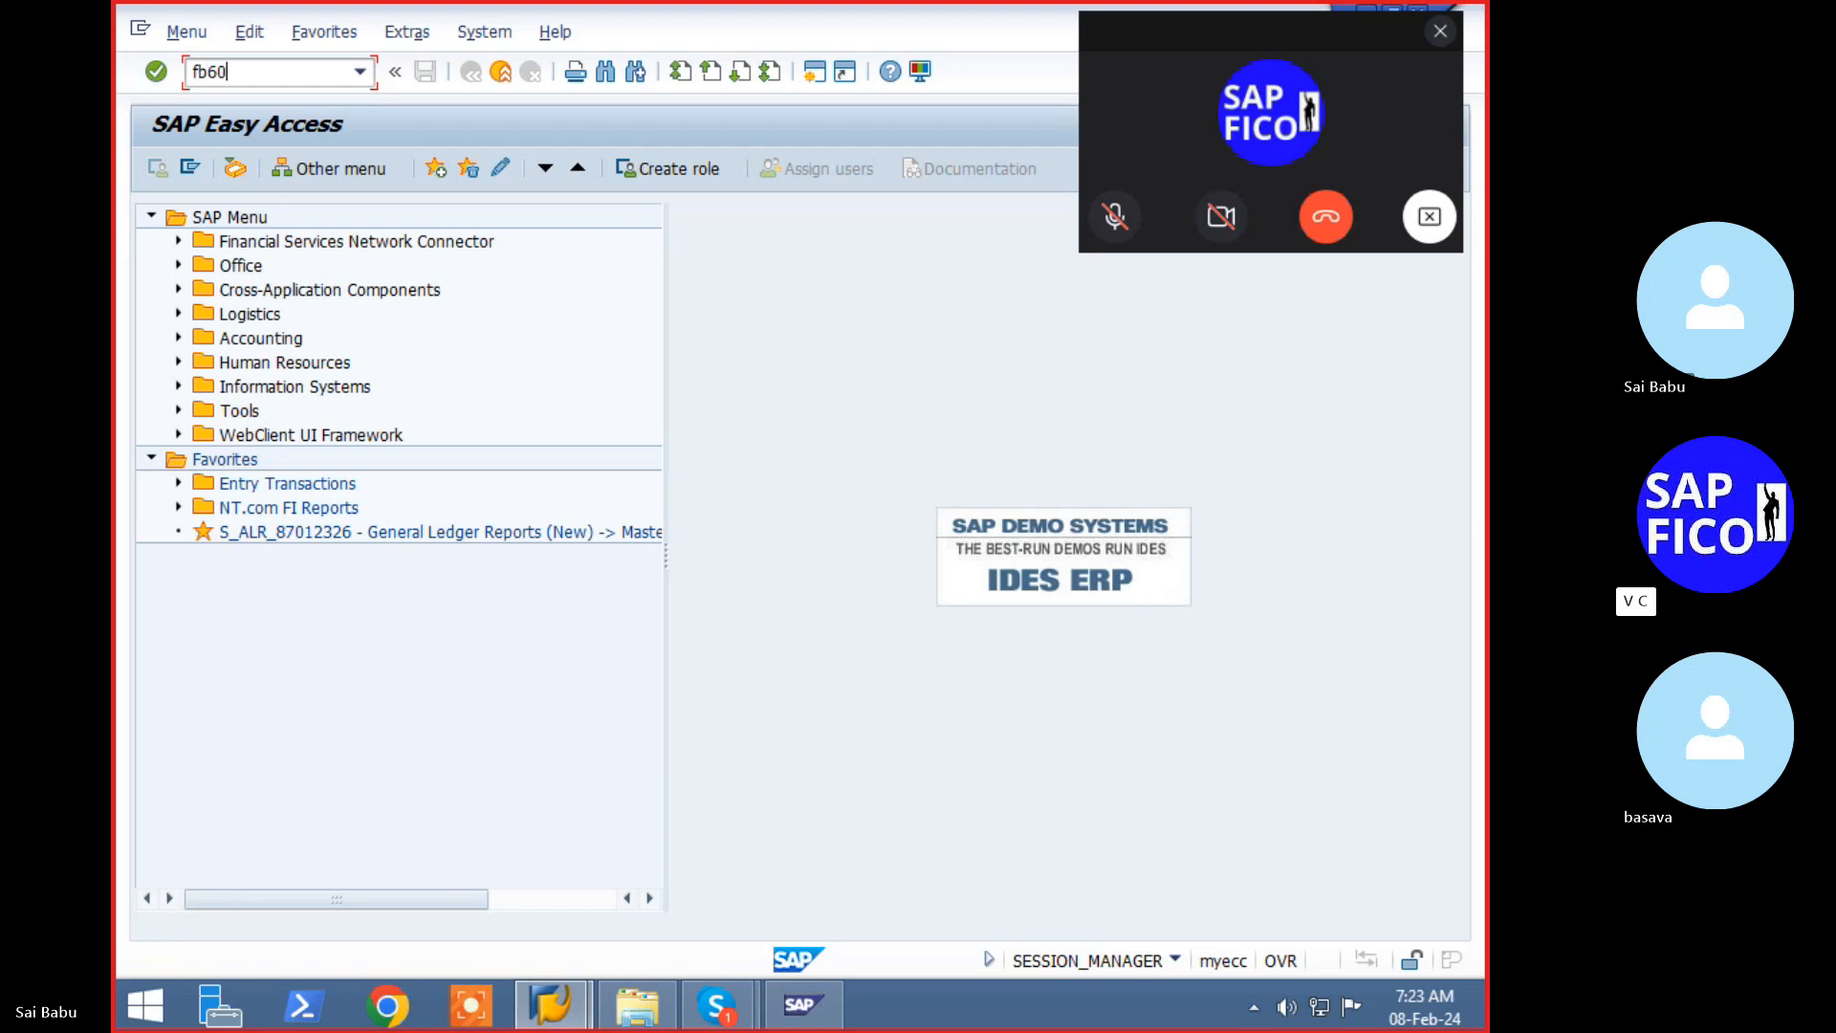
{"action": "key", "text": "Return"}
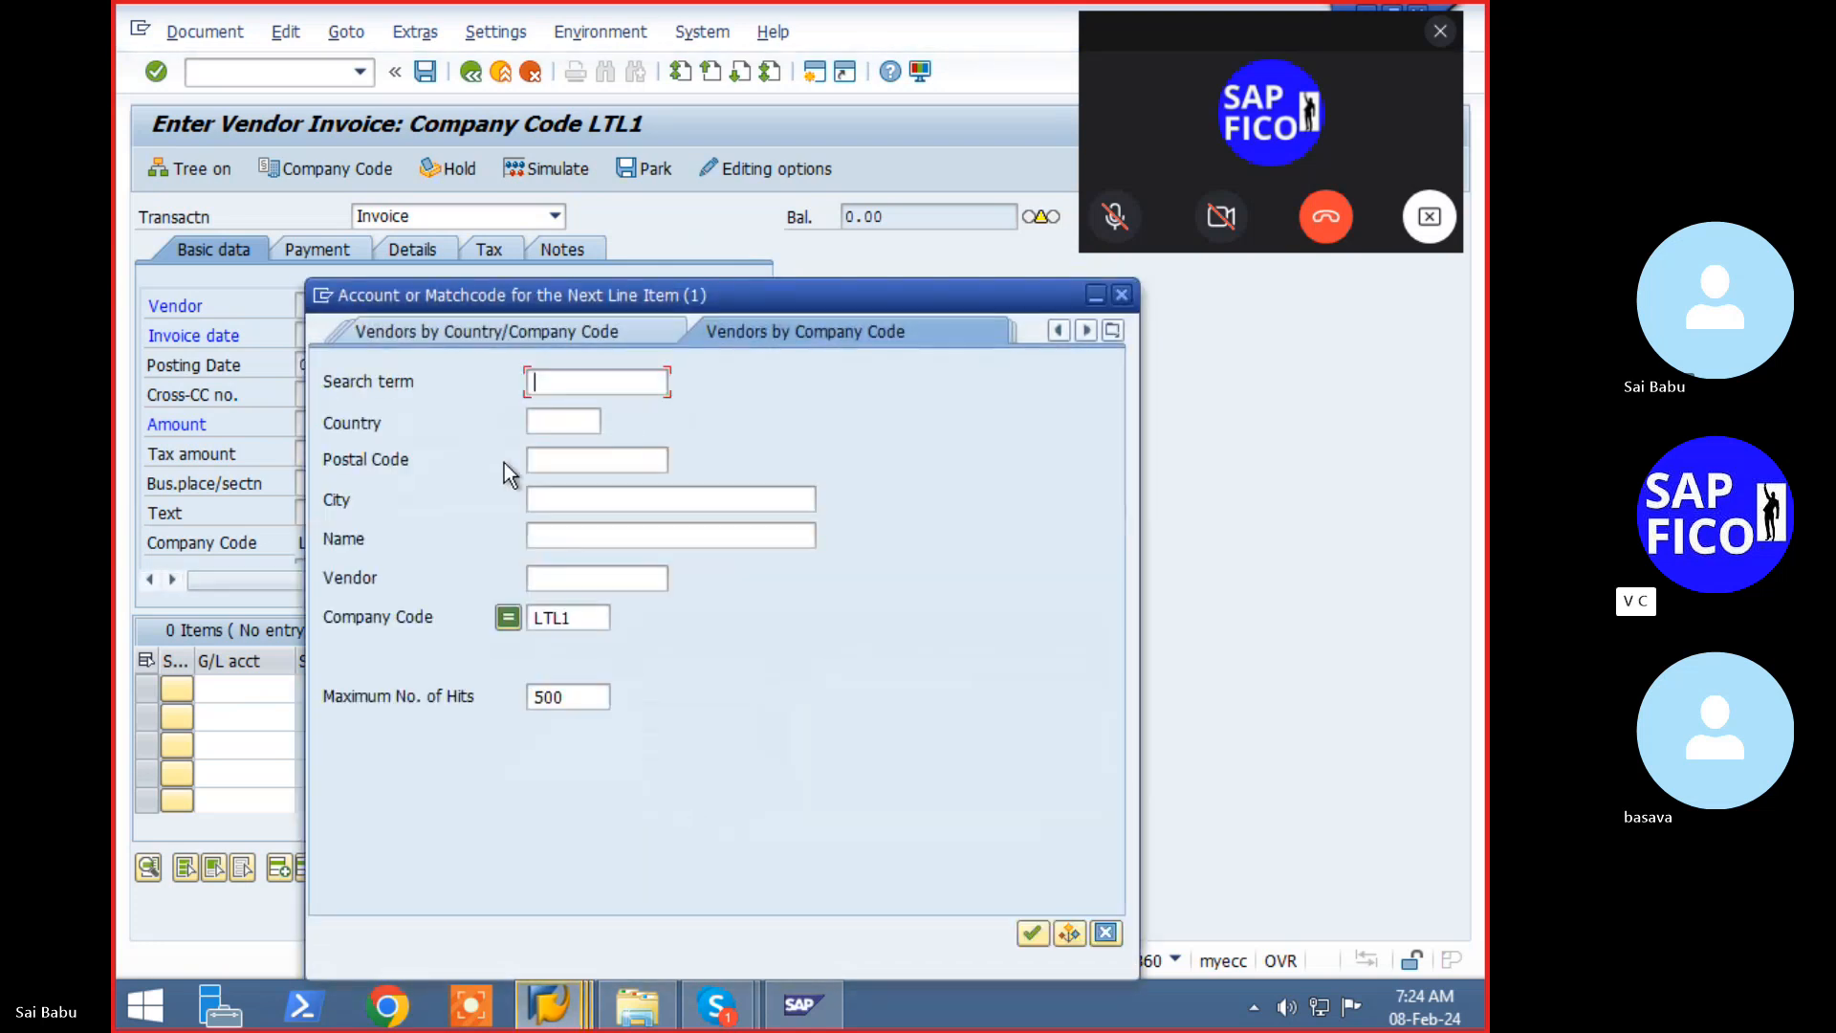
- Pick vendor ACPL and invoice date 08.02.2024, then bring the Skype call to the front
{"action": "key", "text": "Return"}
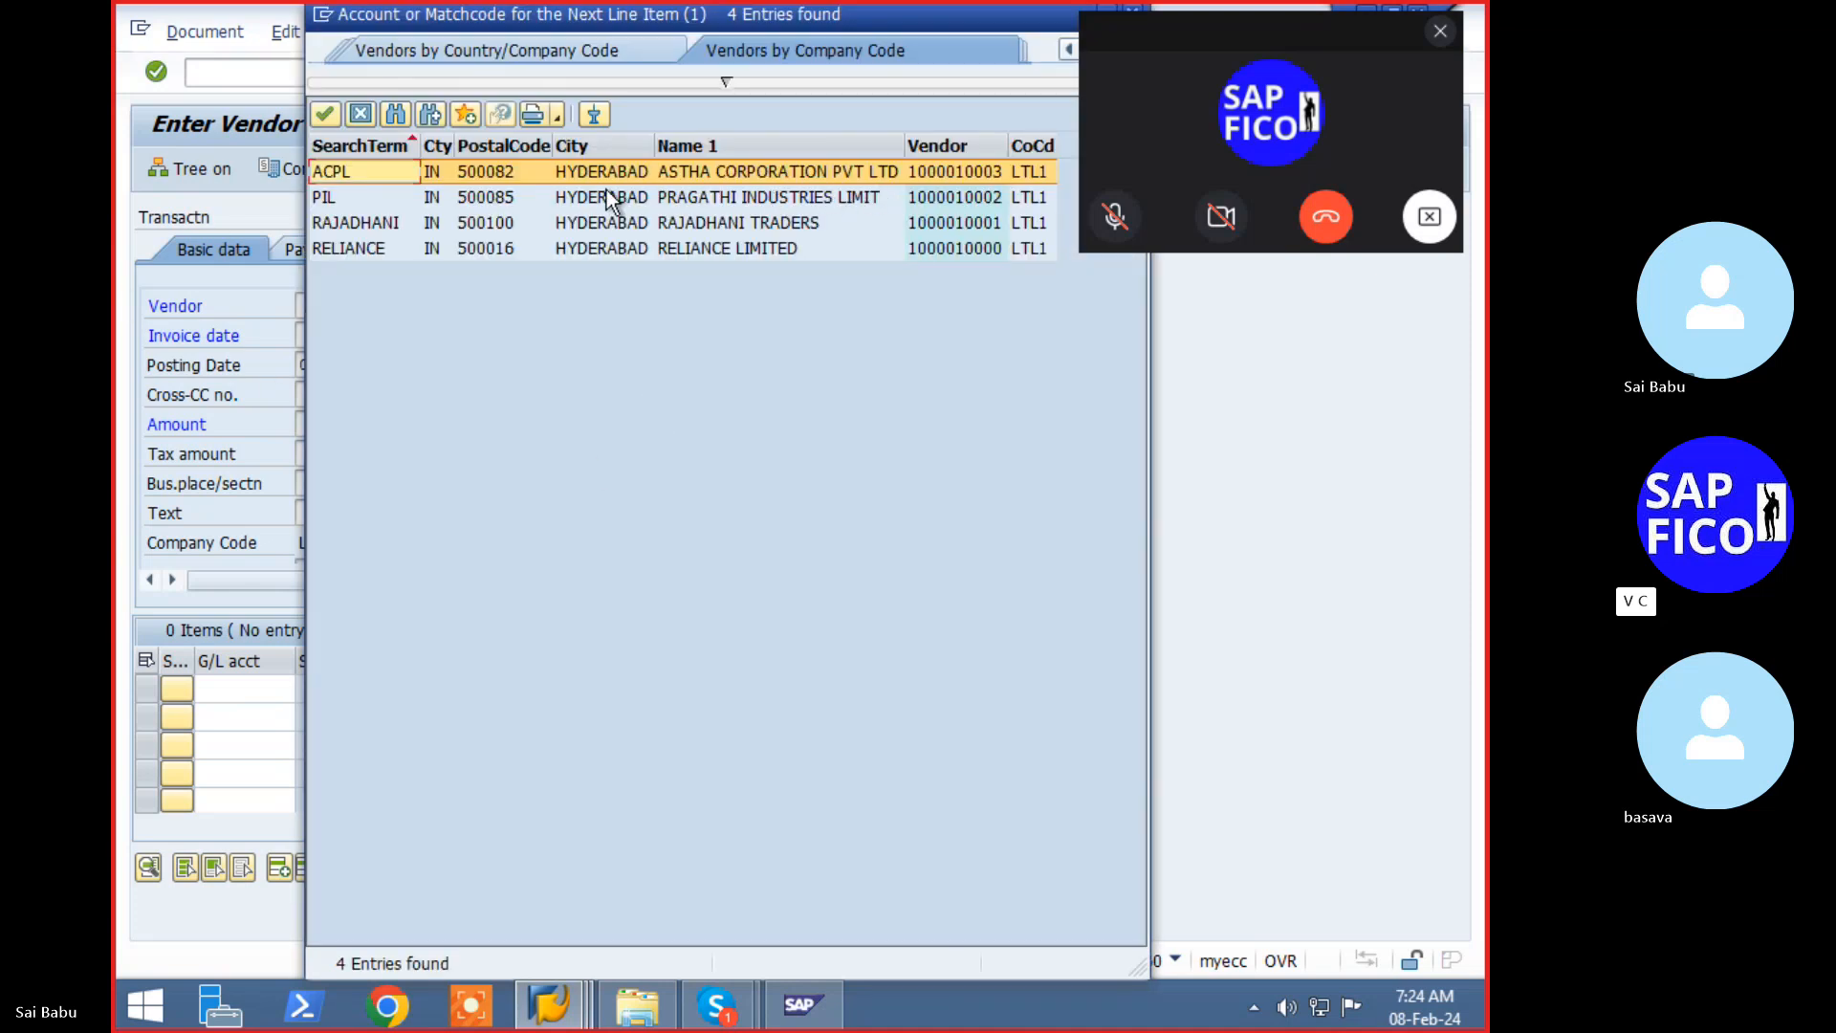
{"action": "double_click", "coordinate": [773, 172]}
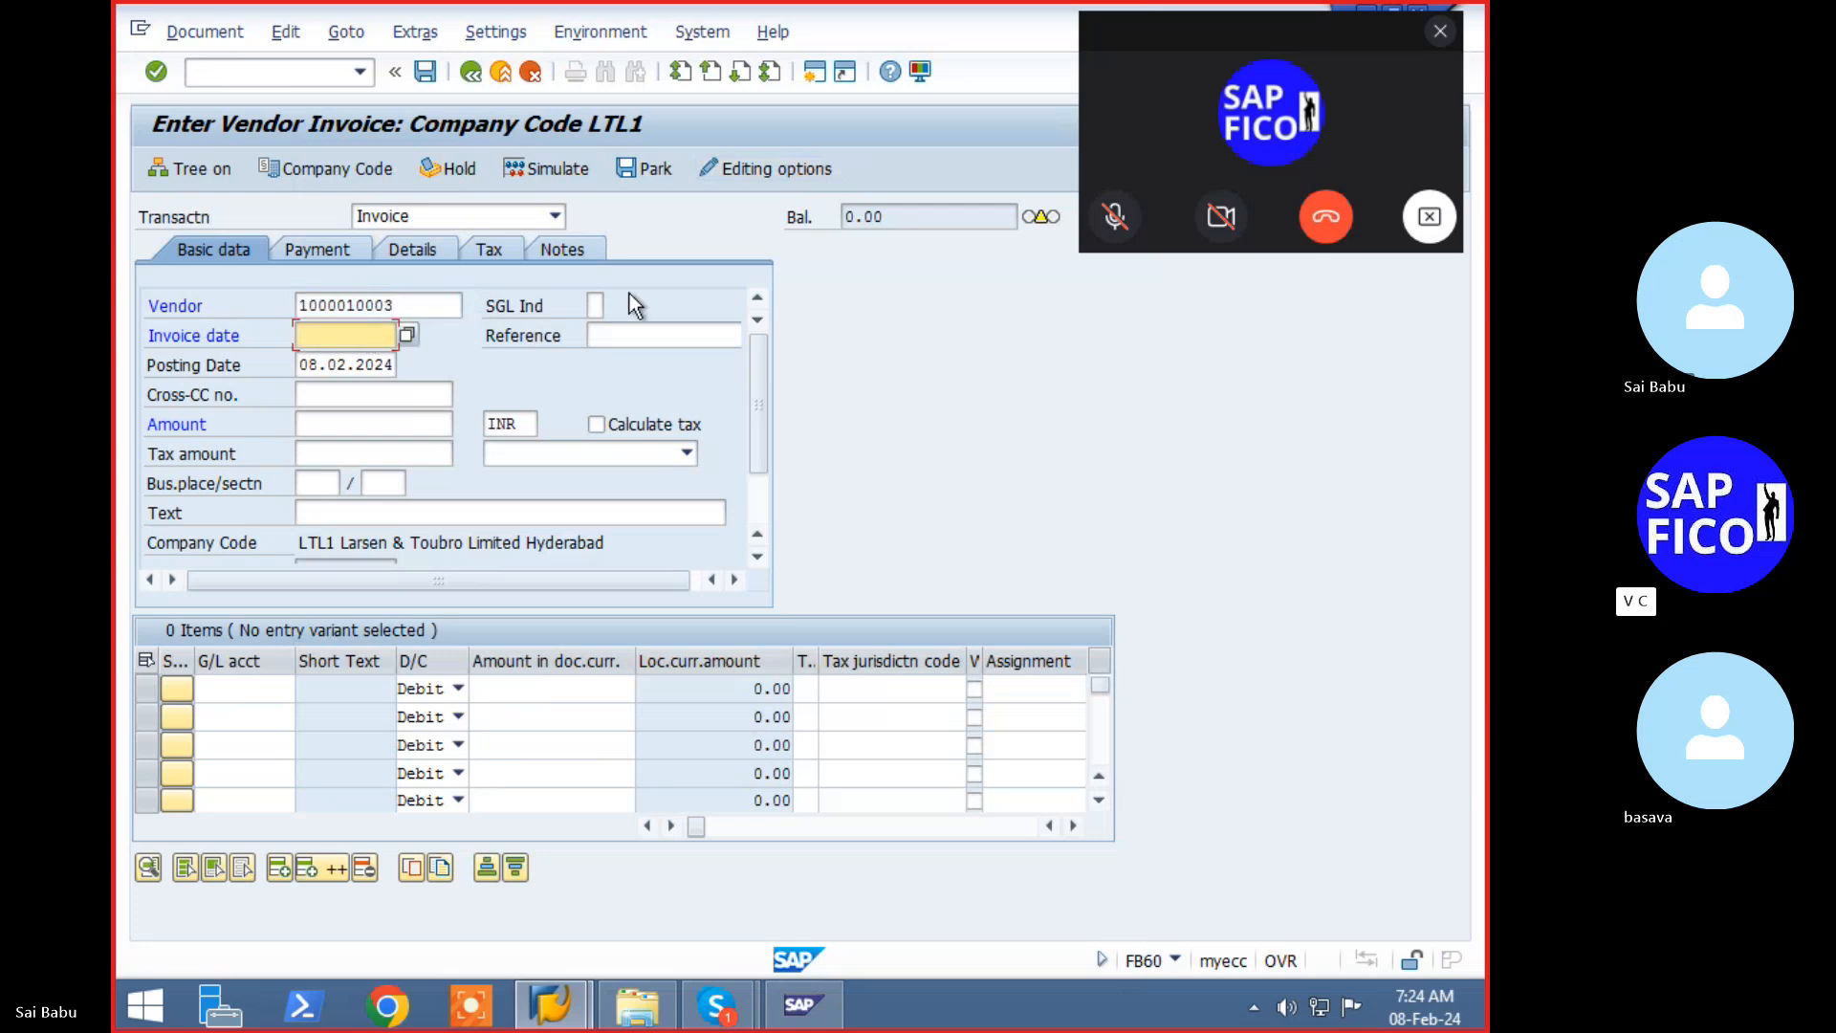
{"action": "key", "text": "F4"}
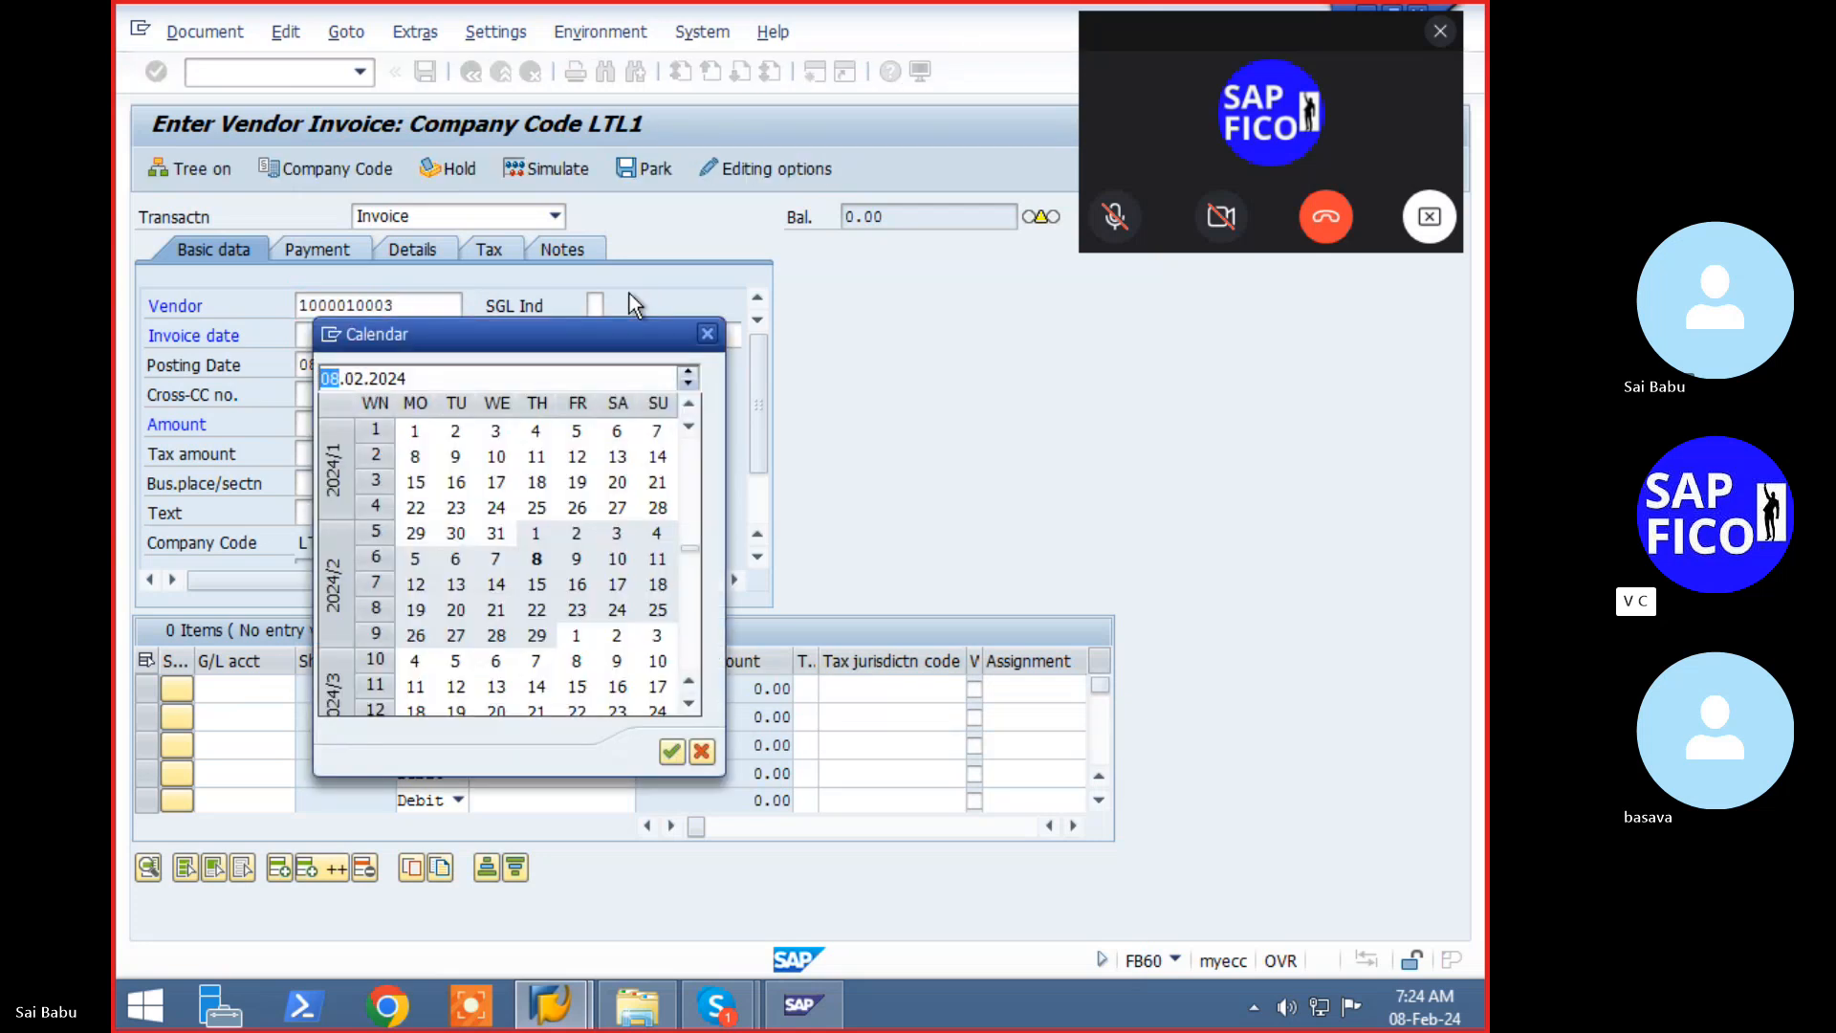
{"action": "key", "text": "Return"}
{"action": "key", "text": "Tab"}
{"action": "key", "text": "Tab"}
{"action": "key", "text": "Tab"}
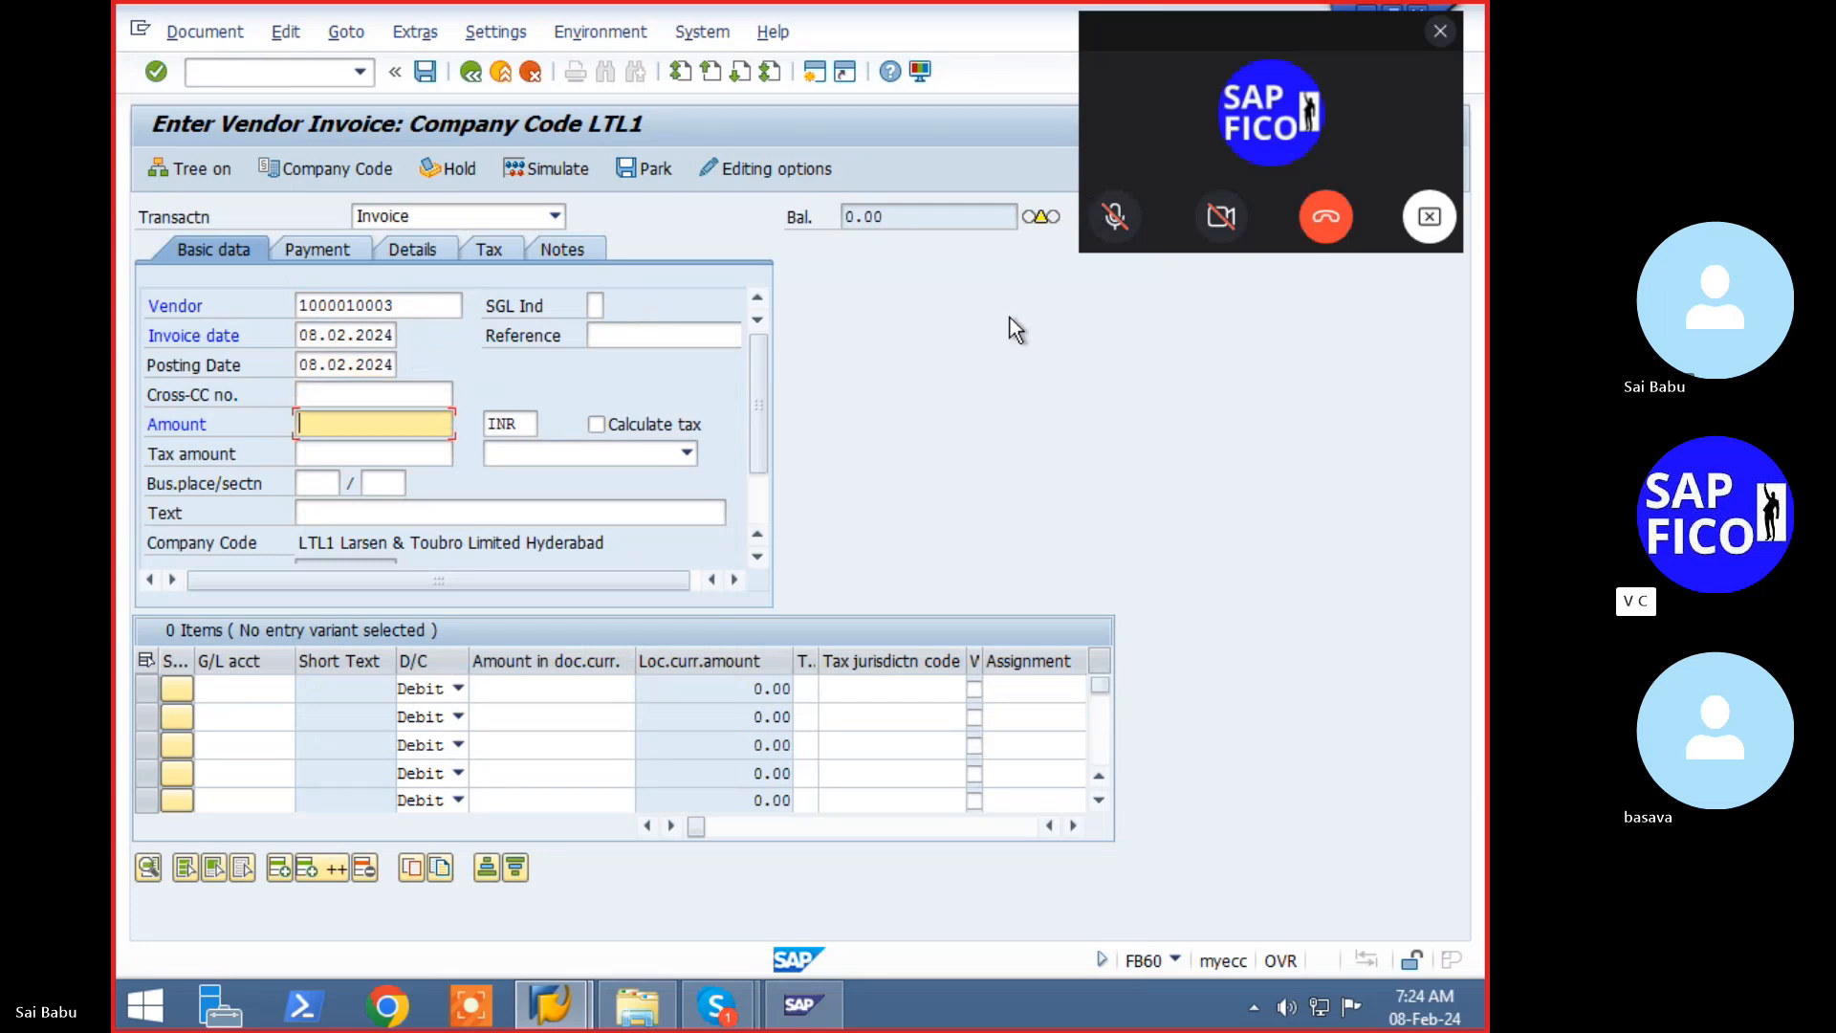
{"action": "left_click", "coordinate": [710, 1016]}
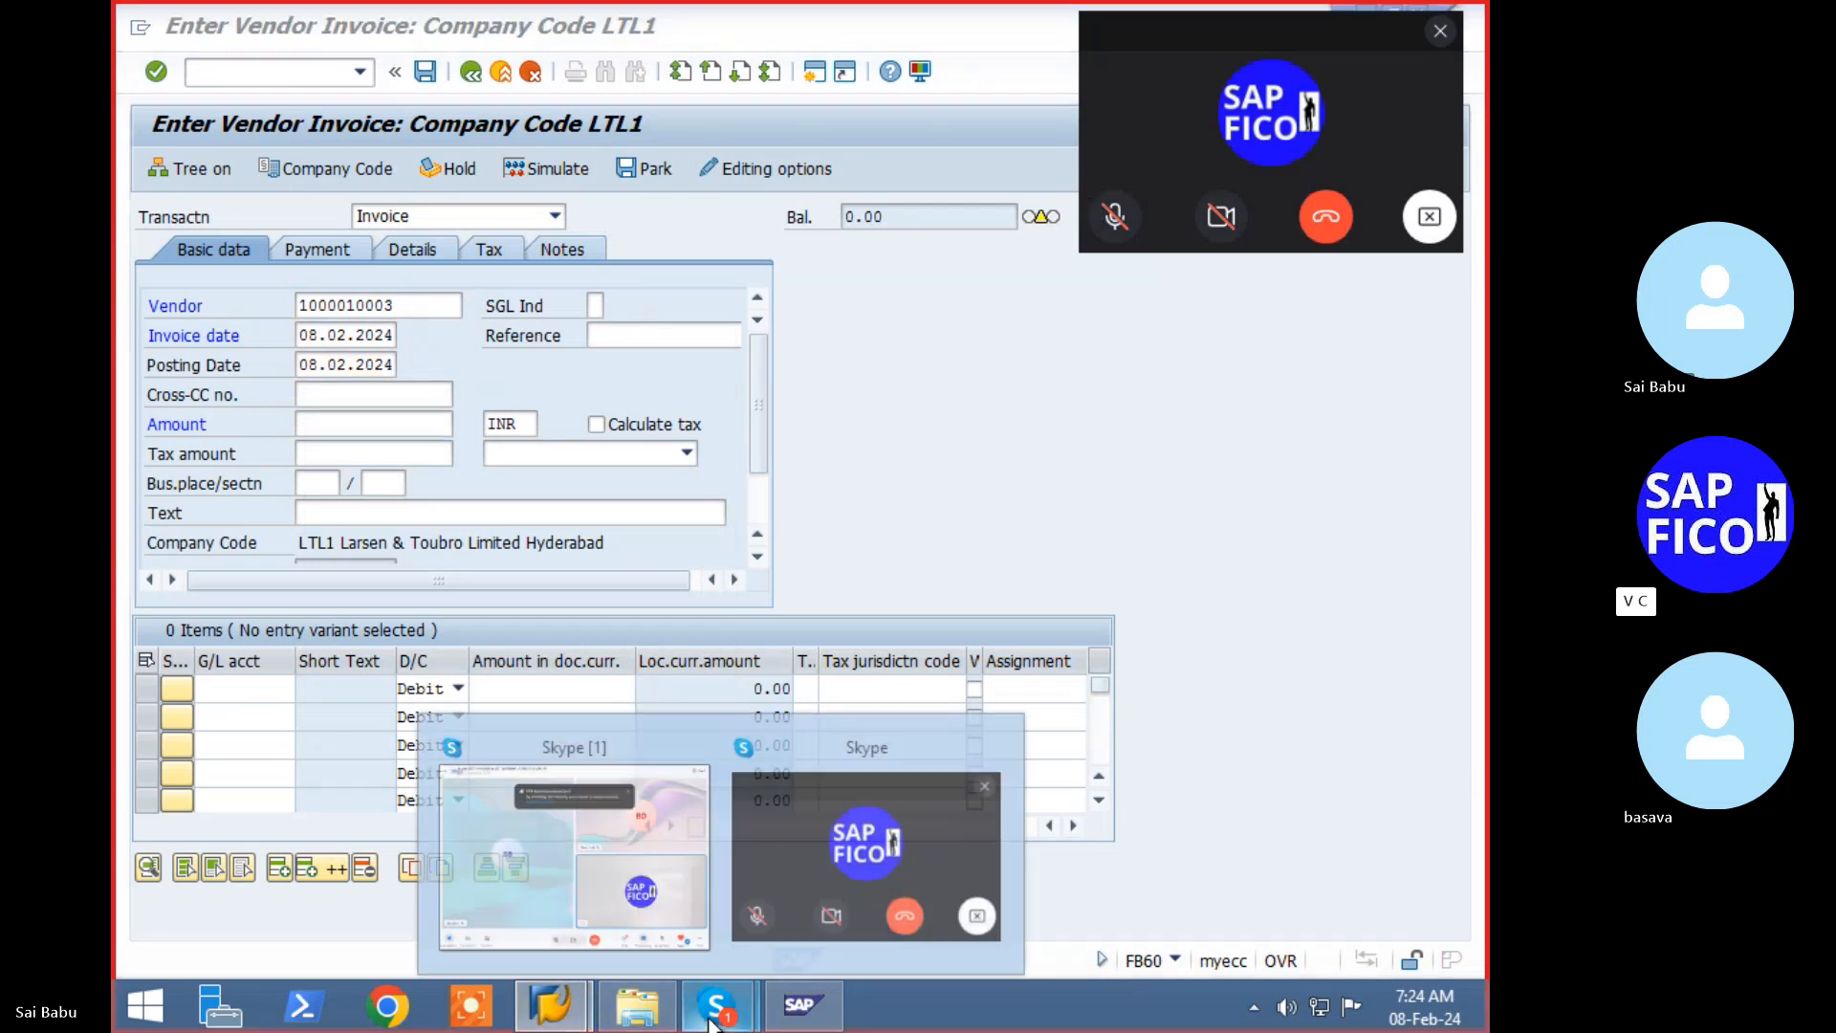
{"action": "left_click", "coordinate": [636, 869]}
{"action": "left_click", "coordinate": [711, 933]}
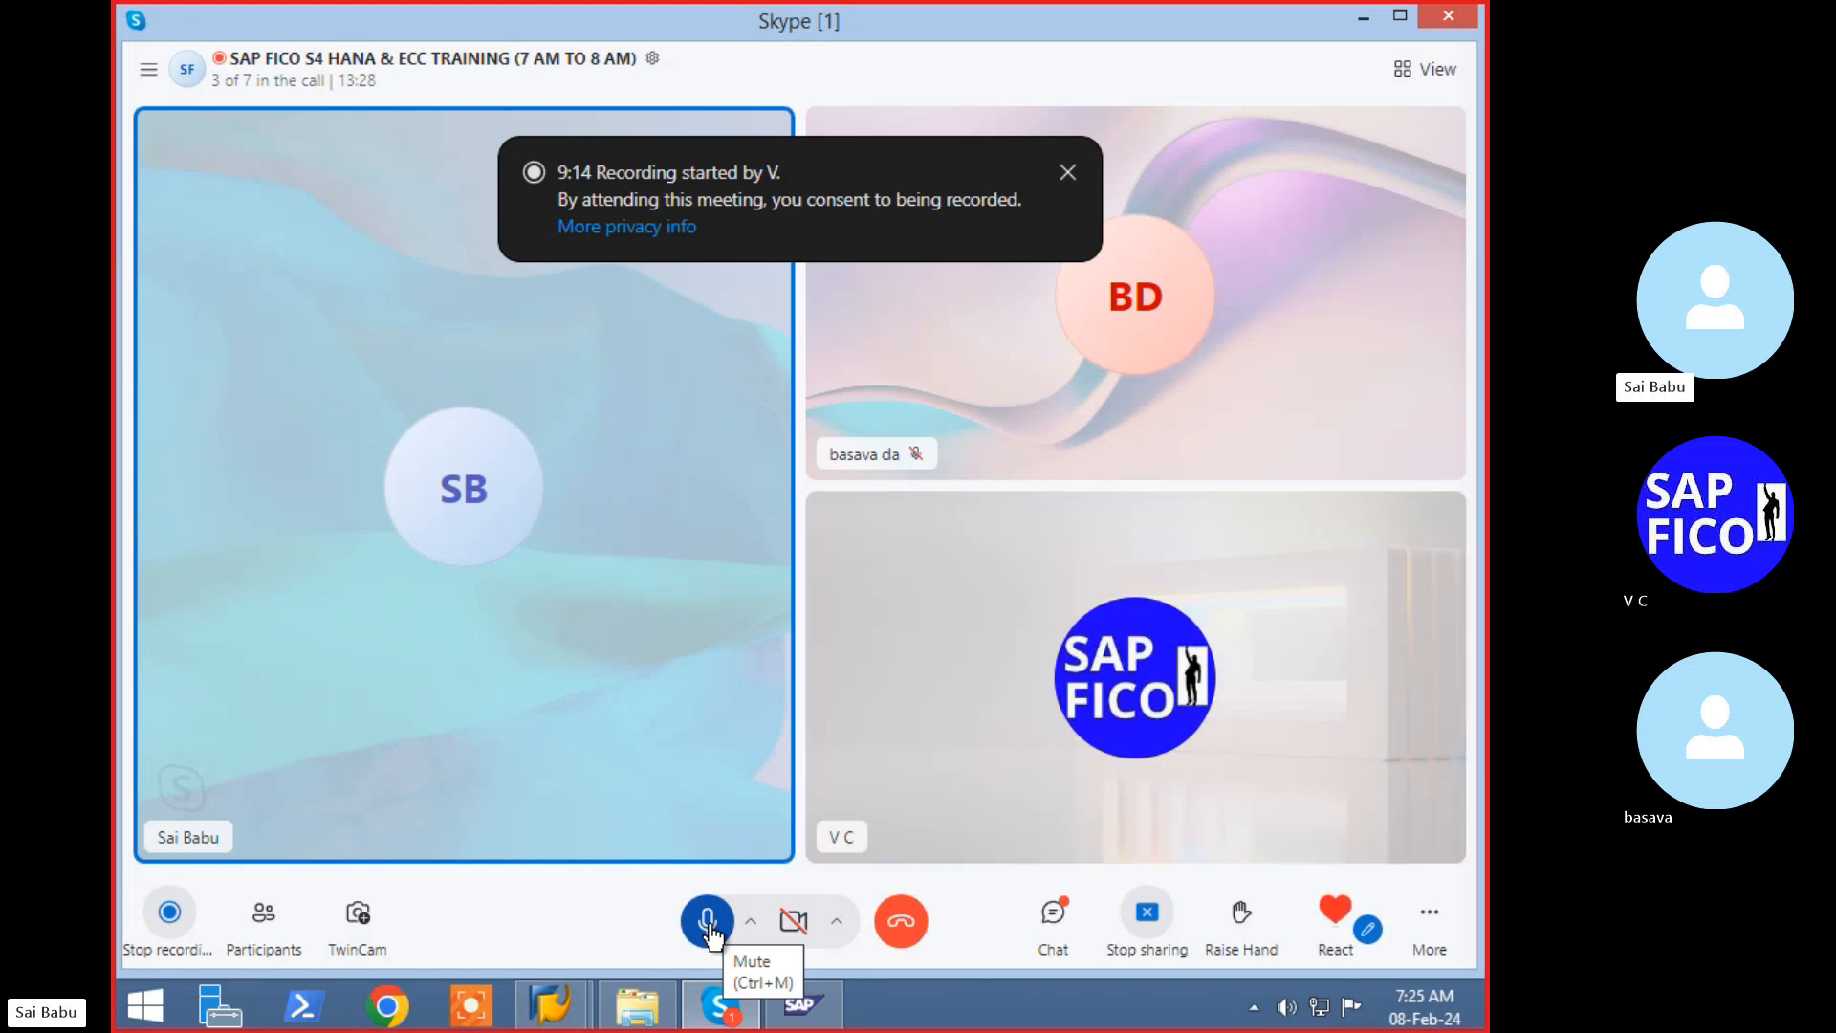
{"action": "left_click", "coordinate": [710, 928]}
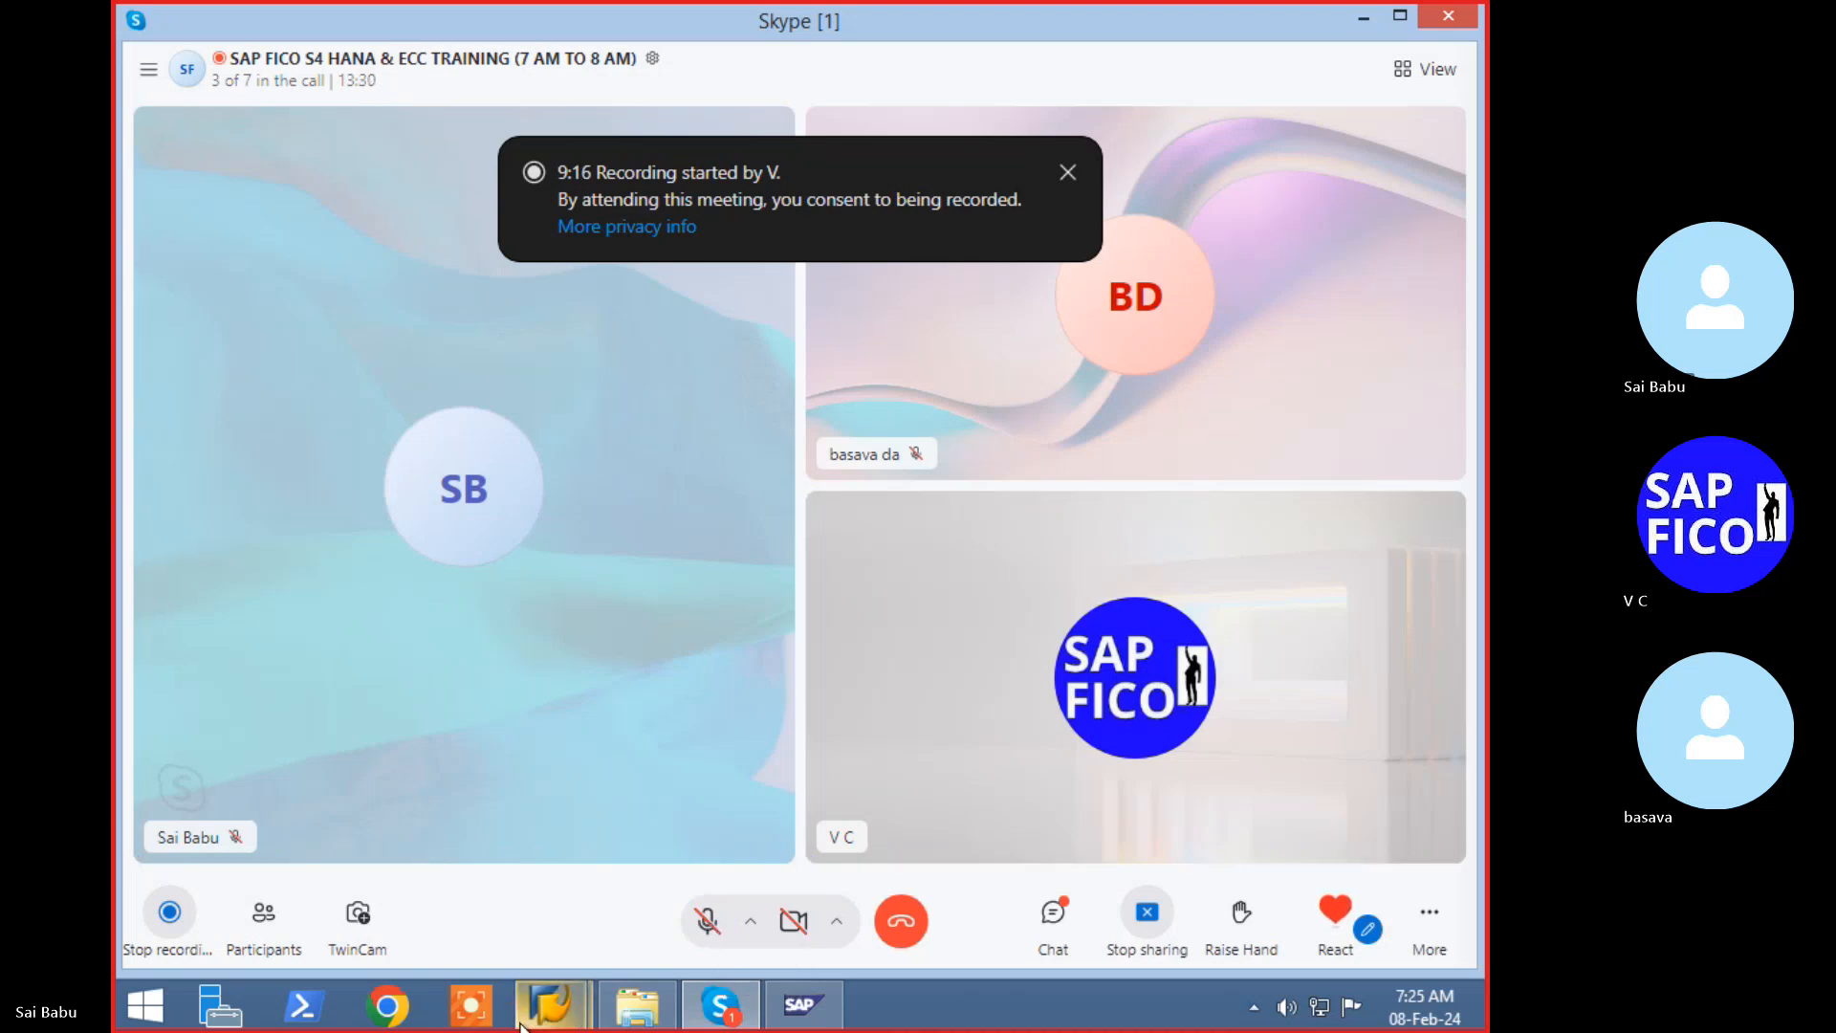
{"action": "mouse_move", "coordinate": [550, 1004]}
{"action": "left_click", "coordinate": [687, 921]}
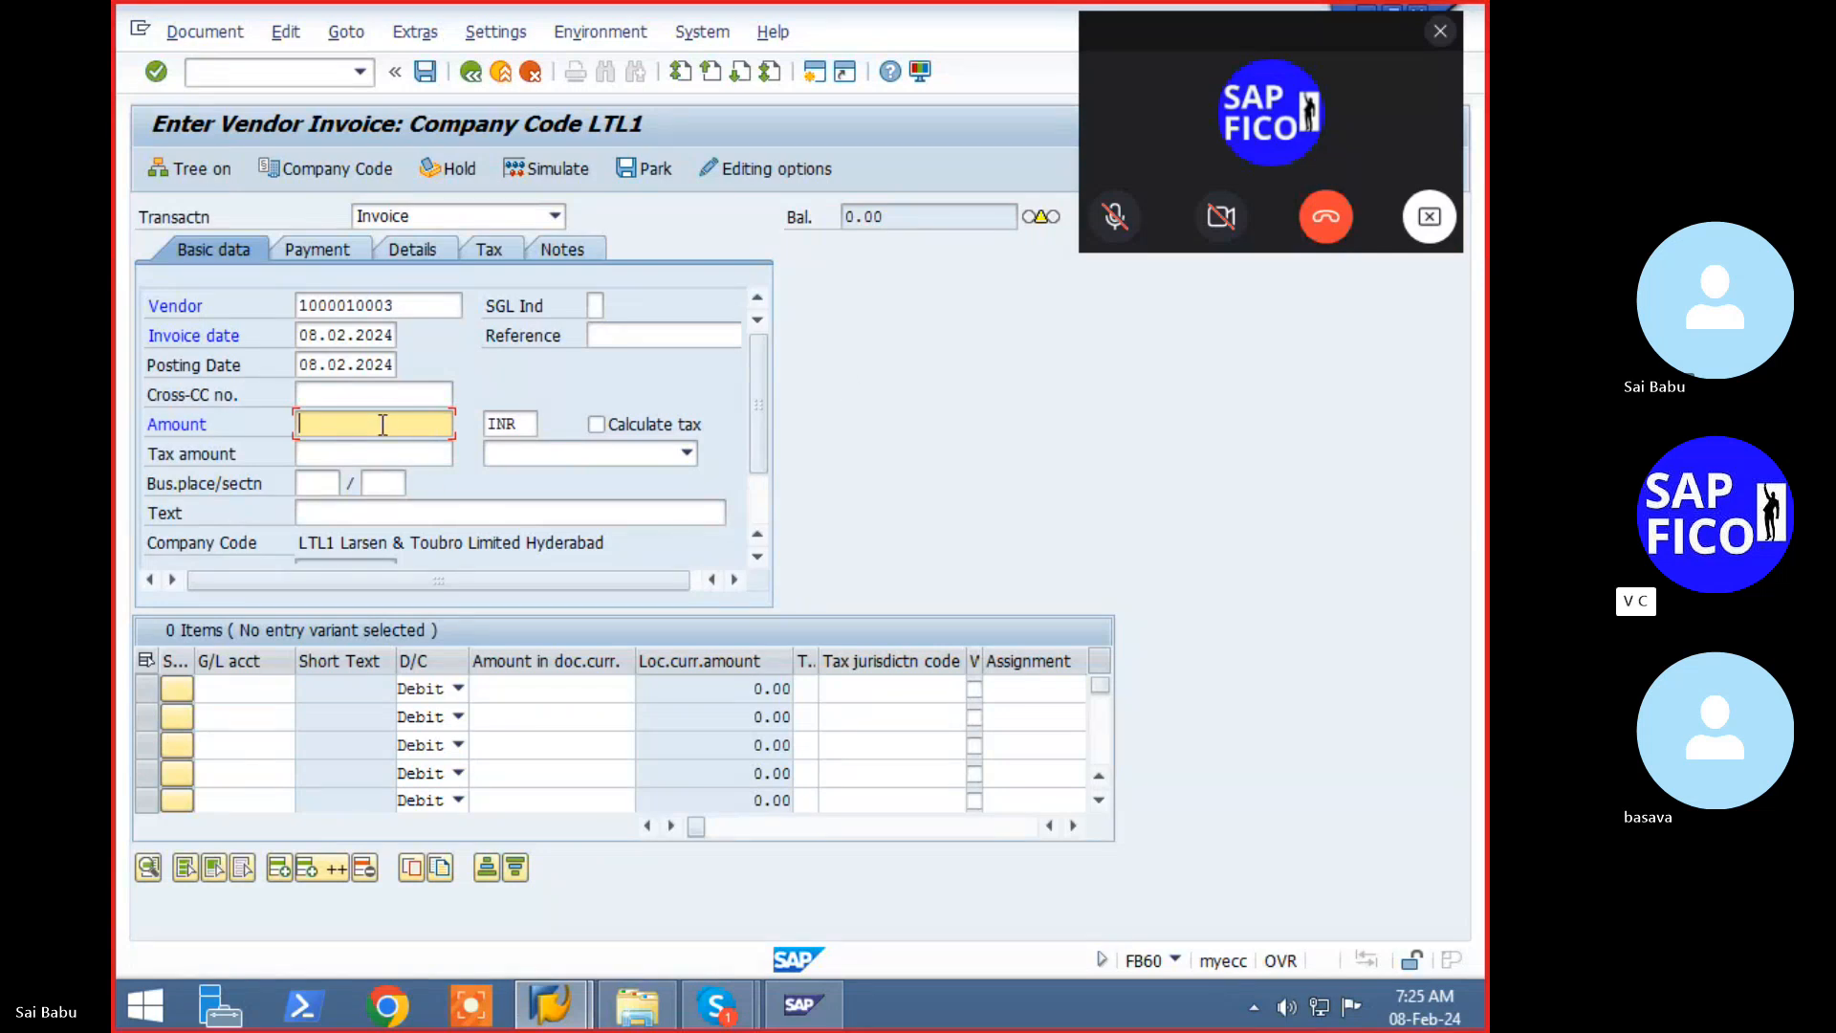
- Enter 60000 INR as the vendor invoice amount, replacing the mistyped 500
{"action": "type", "text": "500"}
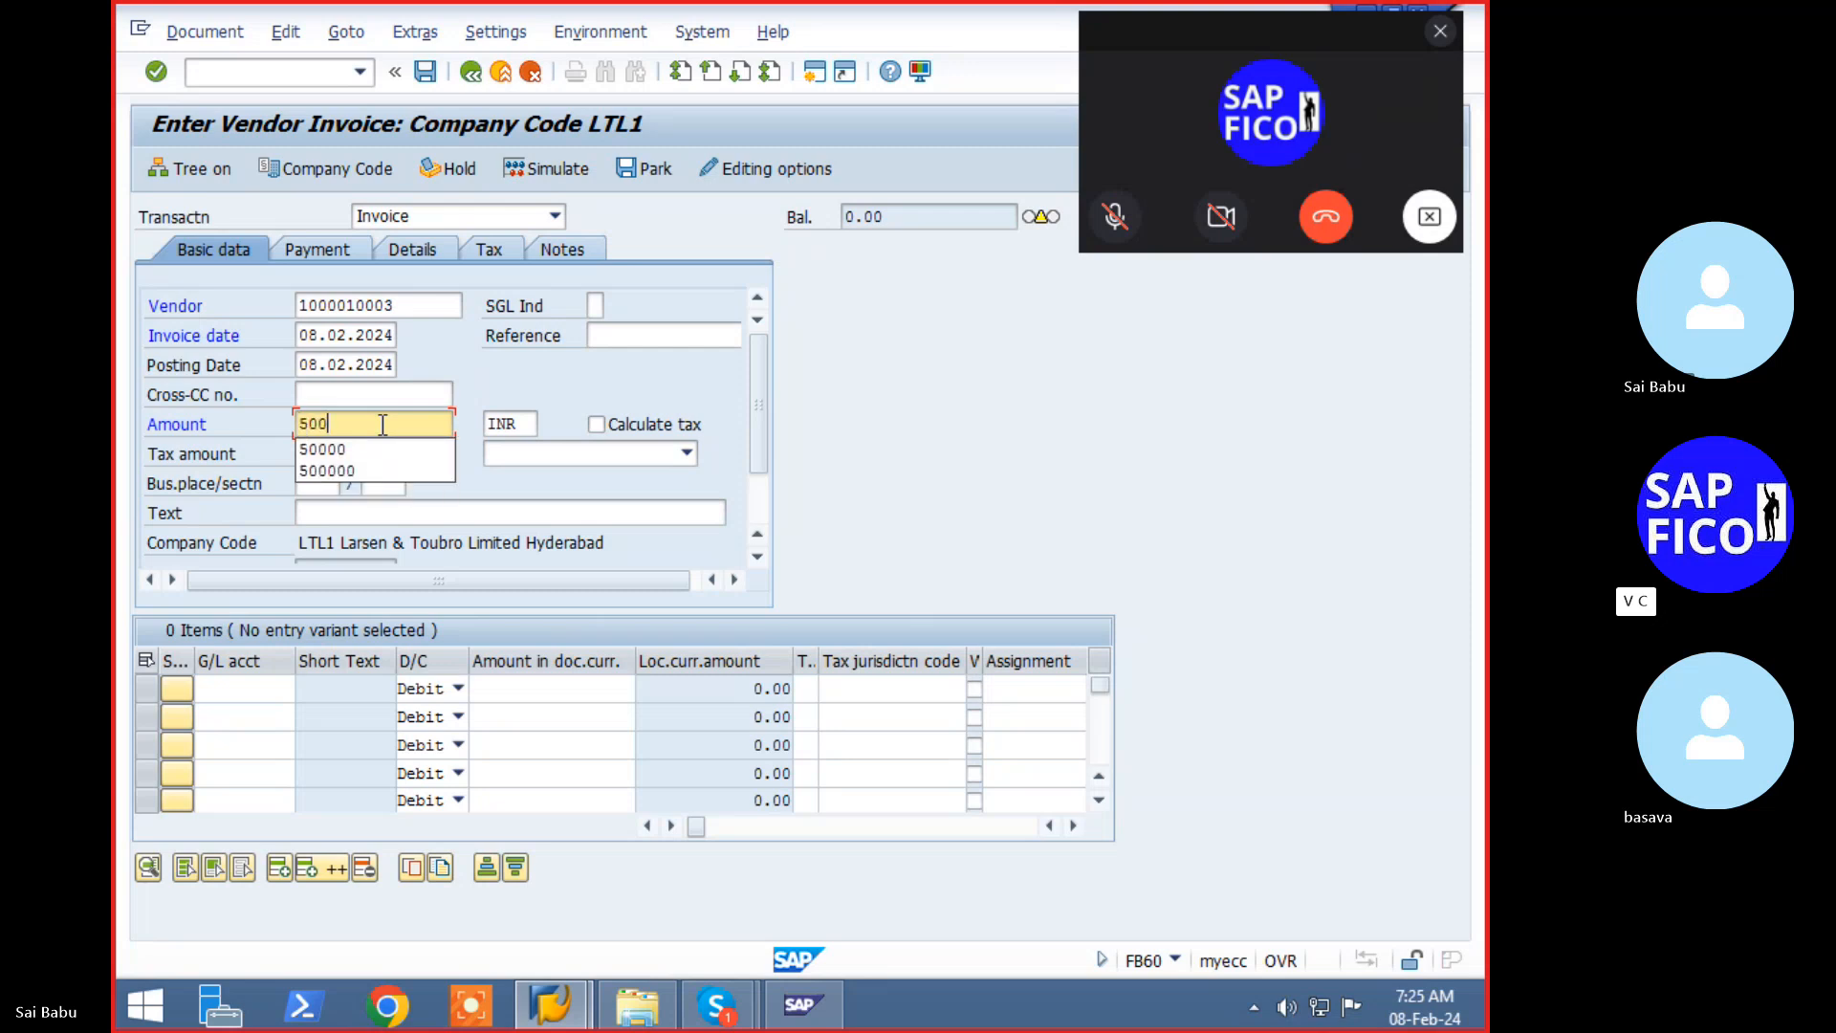
{"action": "key", "text": "BackSpace"}
{"action": "key", "text": "BackSpace"}
{"action": "key", "text": "BackSpace"}
{"action": "type", "text": "60000"}
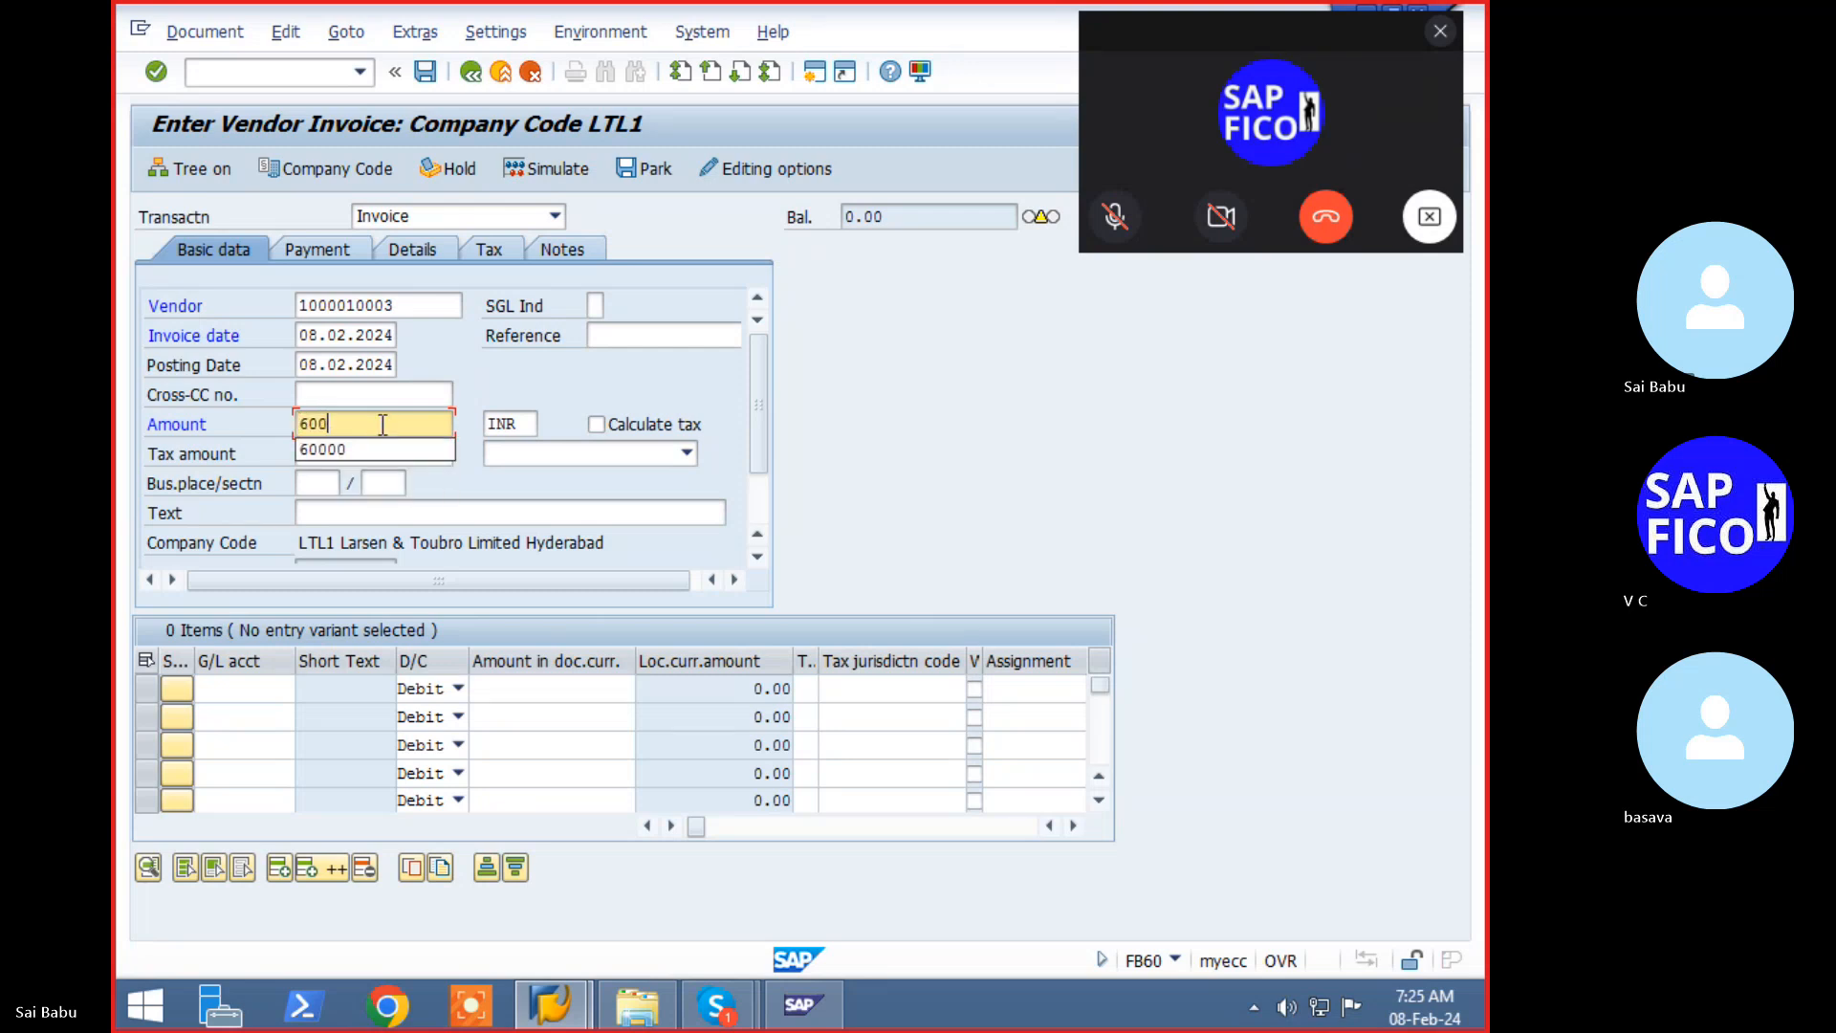
{"action": "key", "text": "Tab"}
{"action": "key", "text": "Tab"}
{"action": "key", "text": "Tab"}
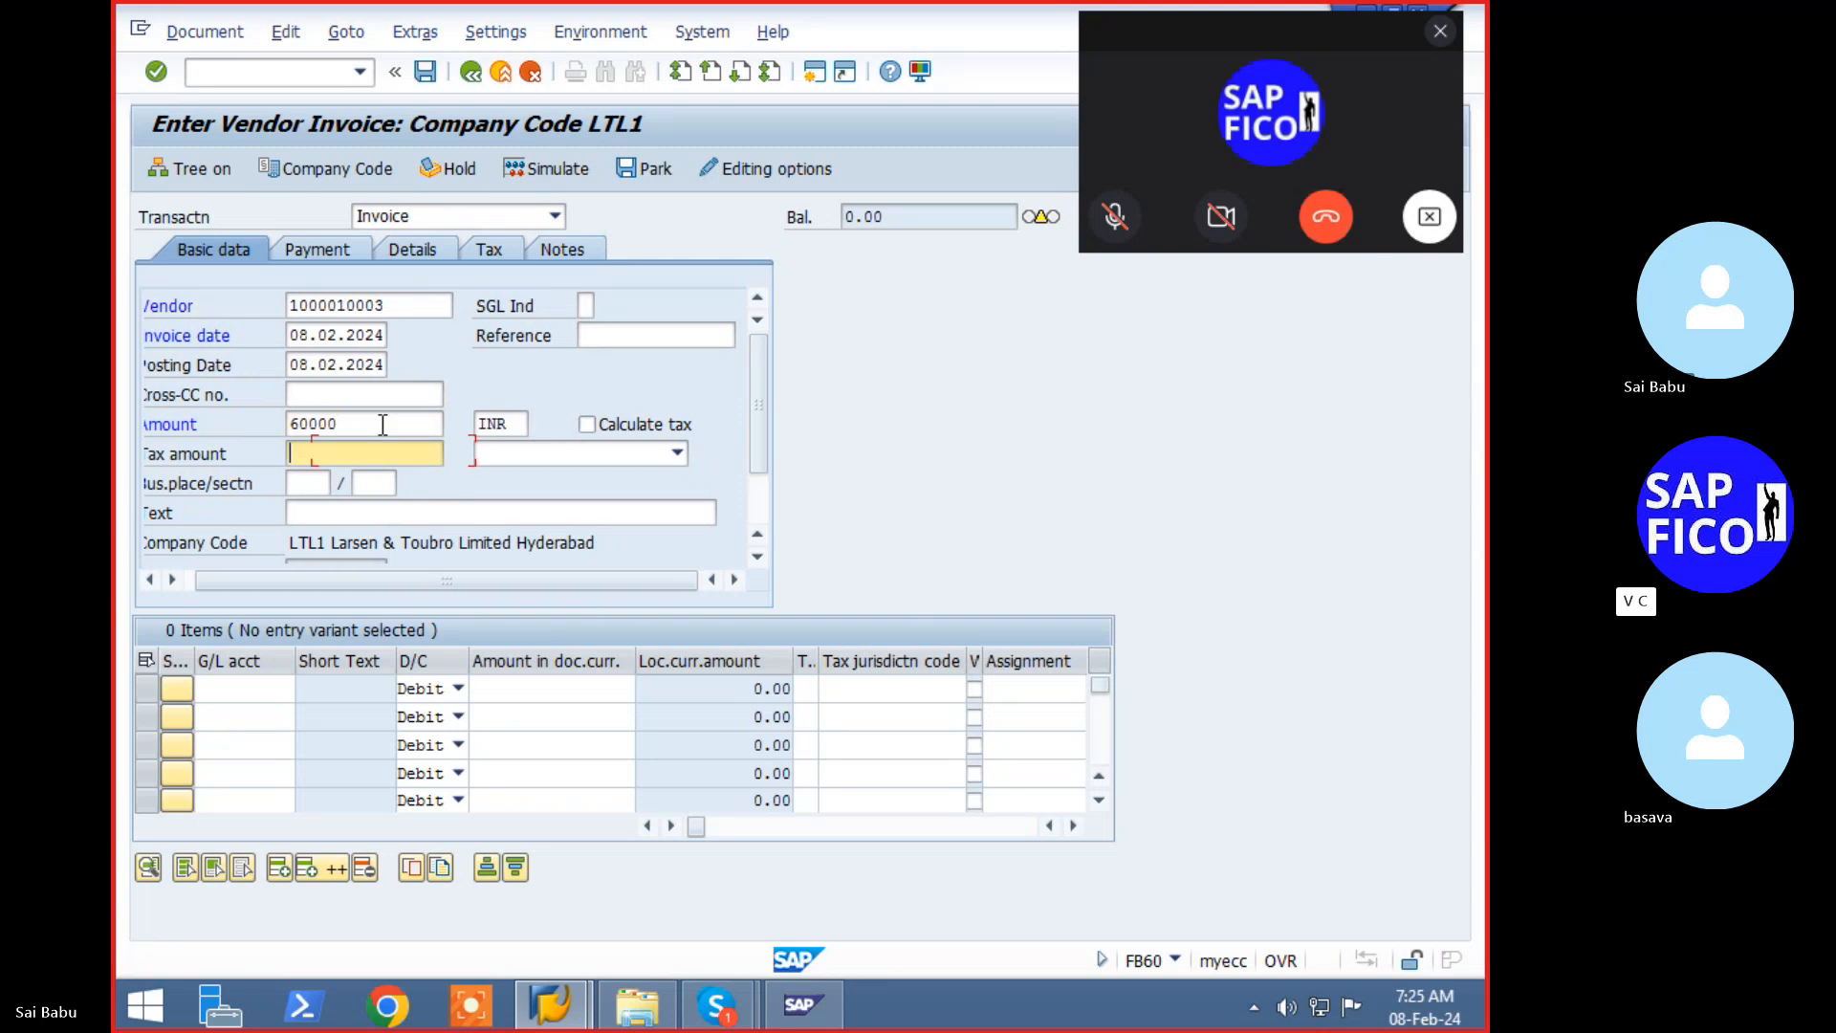
{"action": "left_click", "coordinate": [407, 513]}
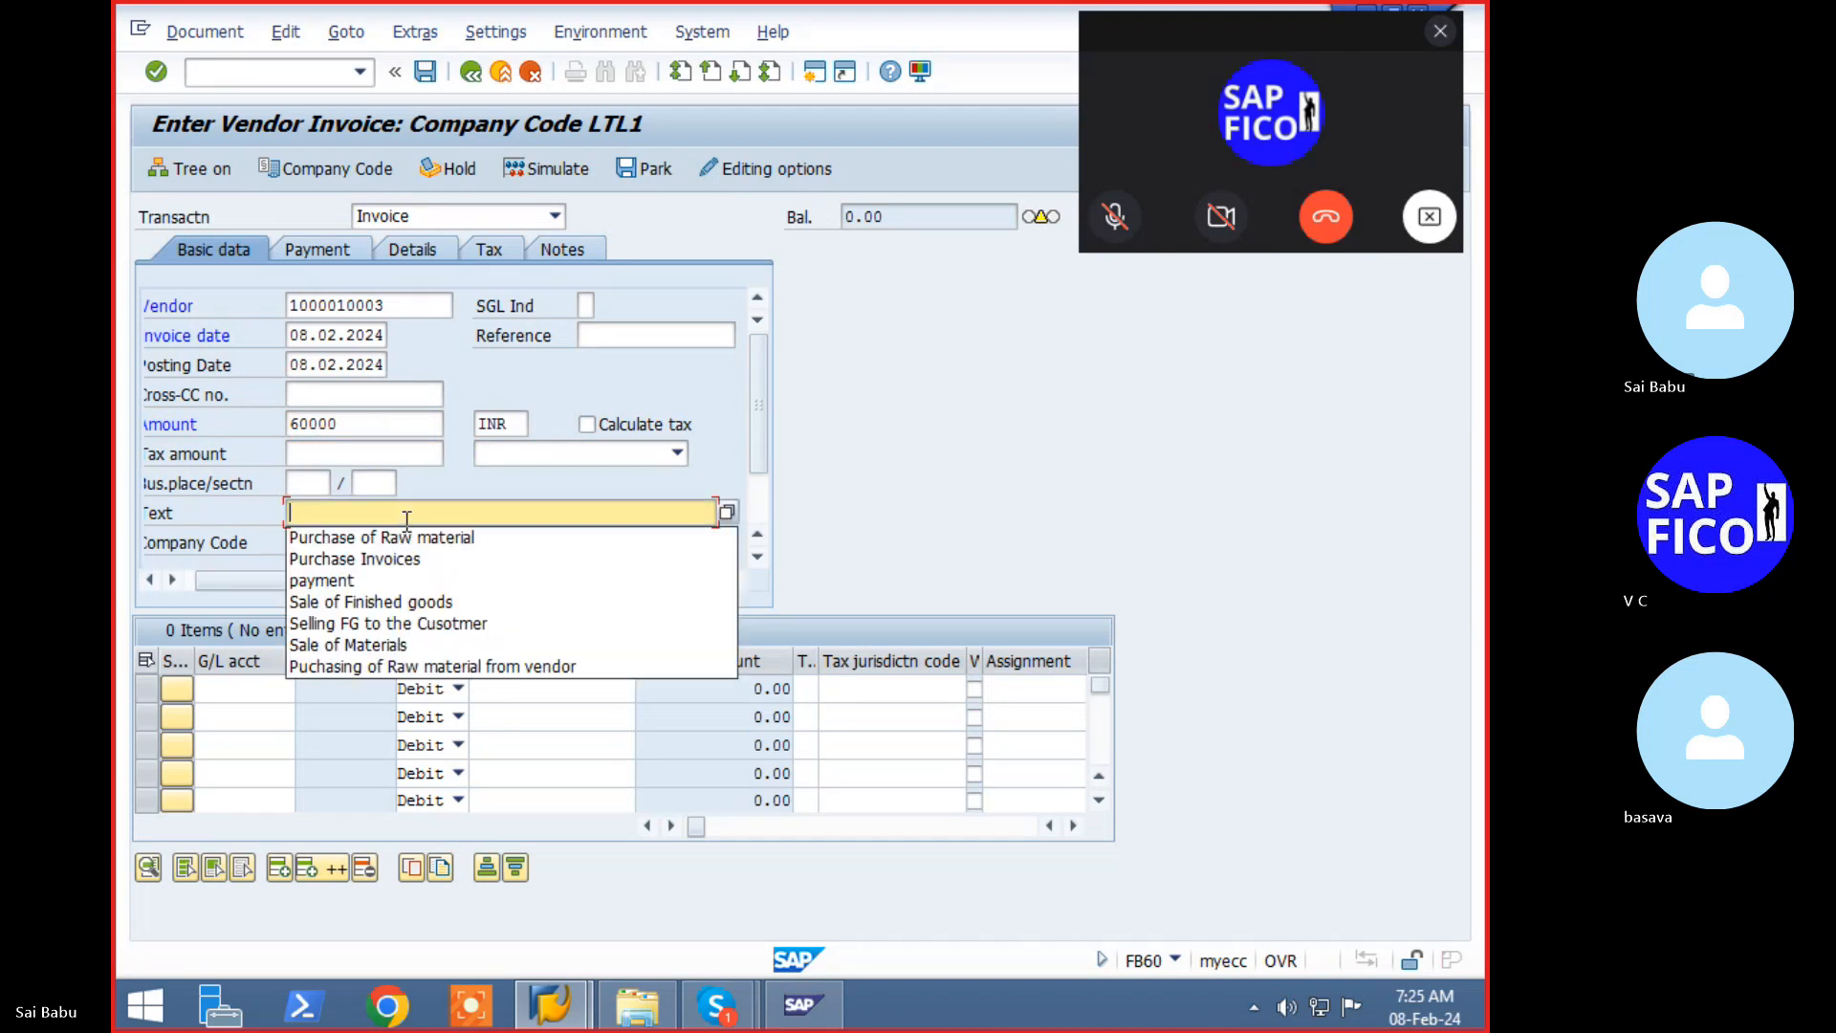
- Fill in the header text 'Purchase of Raw material' and assign G/L account 200101 to the first line item
{"action": "left_click", "coordinate": [407, 537]}
{"action": "key", "text": "Tab"}
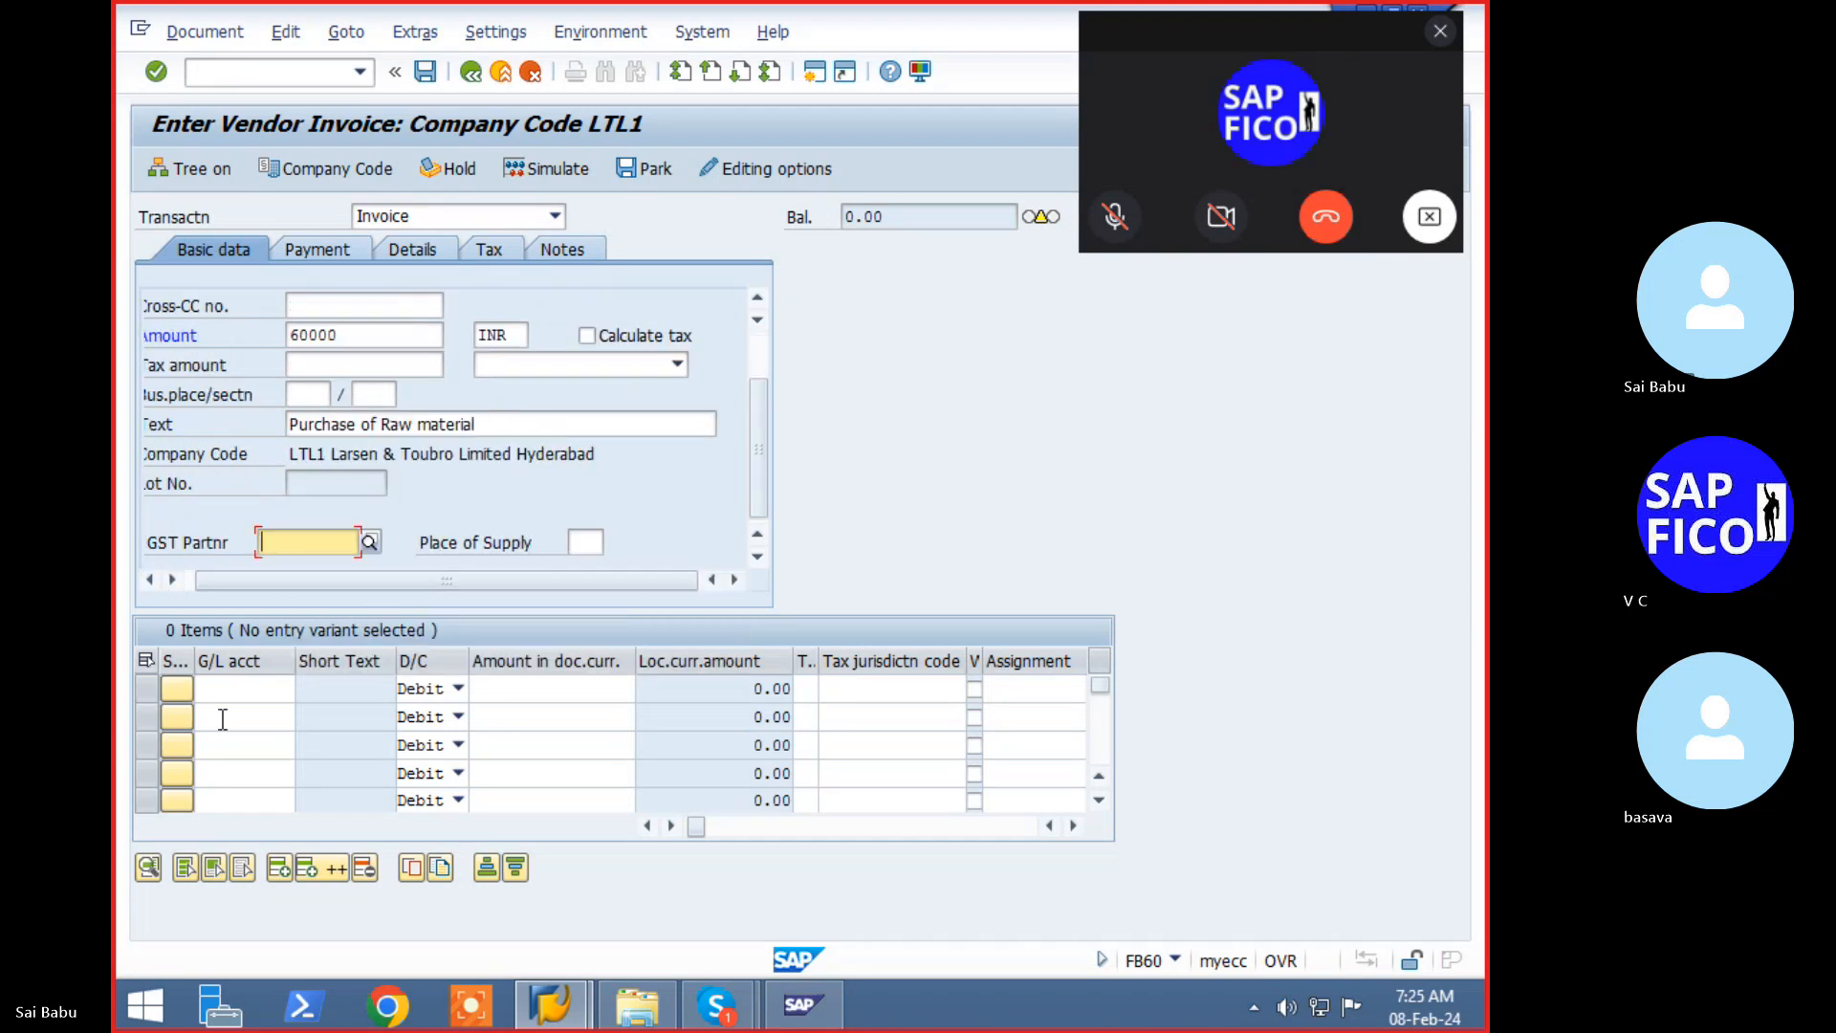
{"action": "left_click", "coordinate": [242, 689]}
{"action": "left_click", "coordinate": [530, 578]}
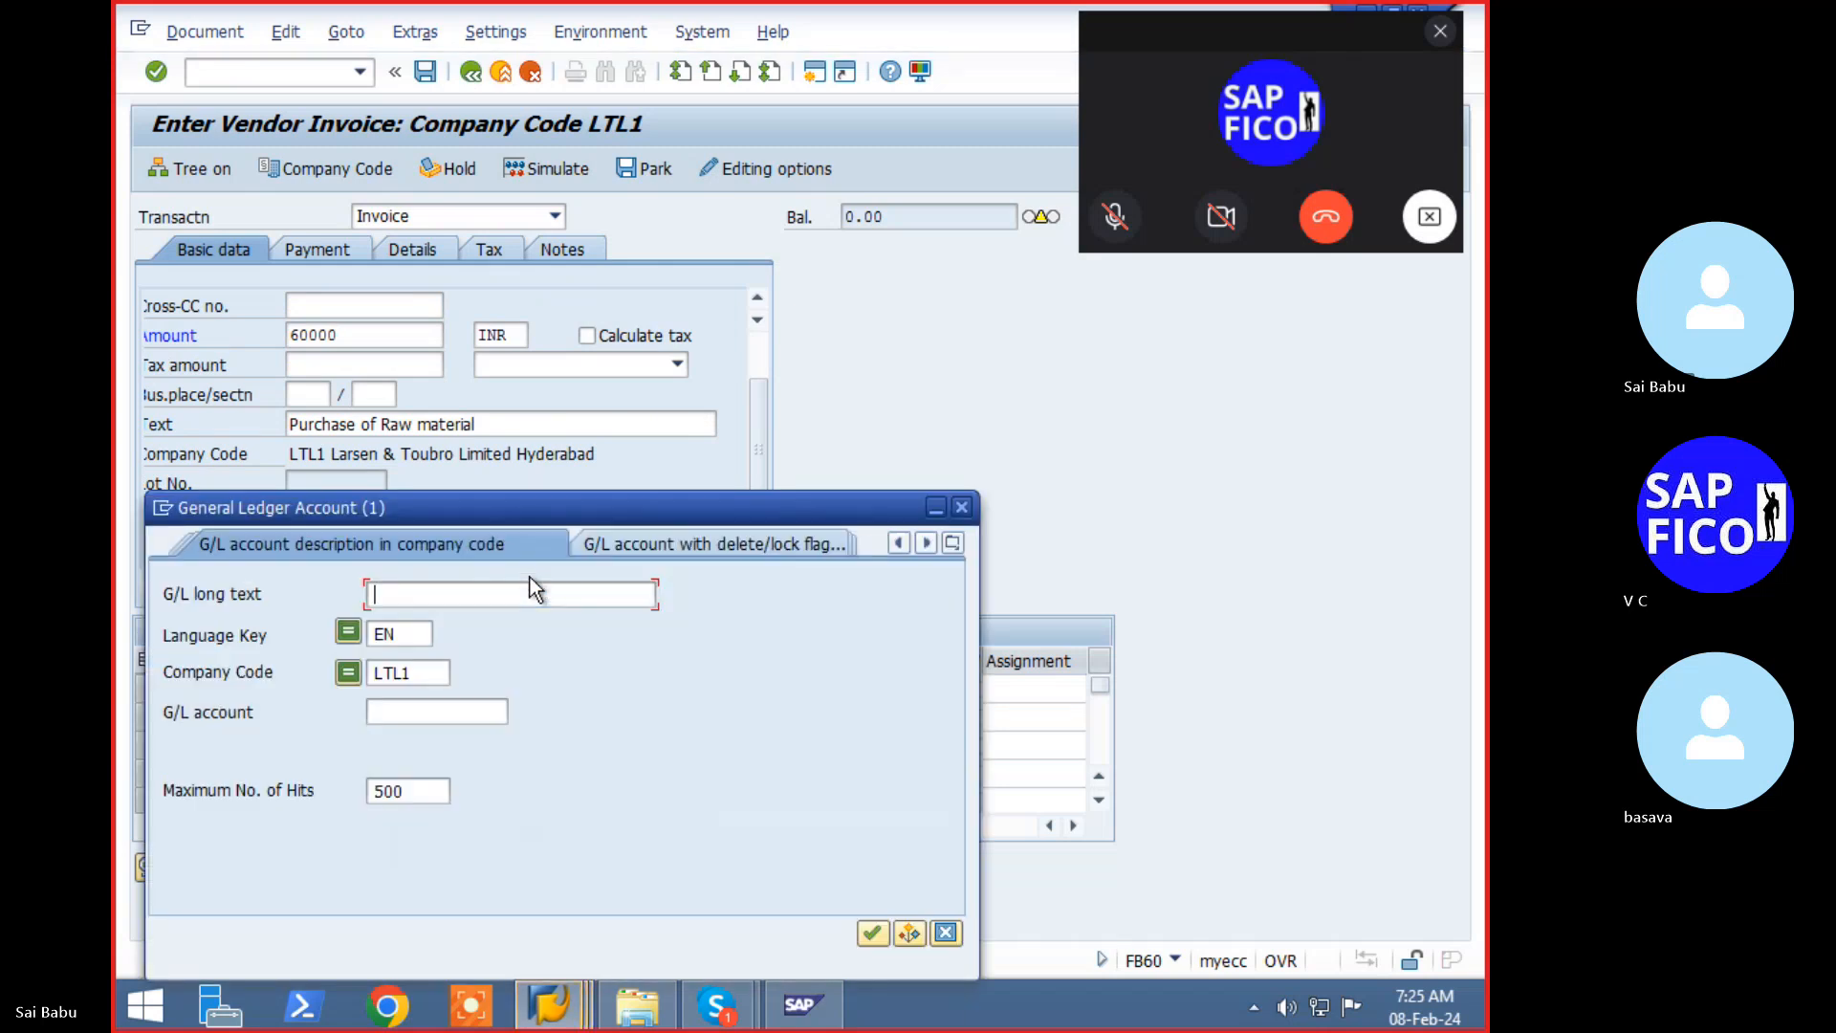
{"action": "key", "text": "Return"}
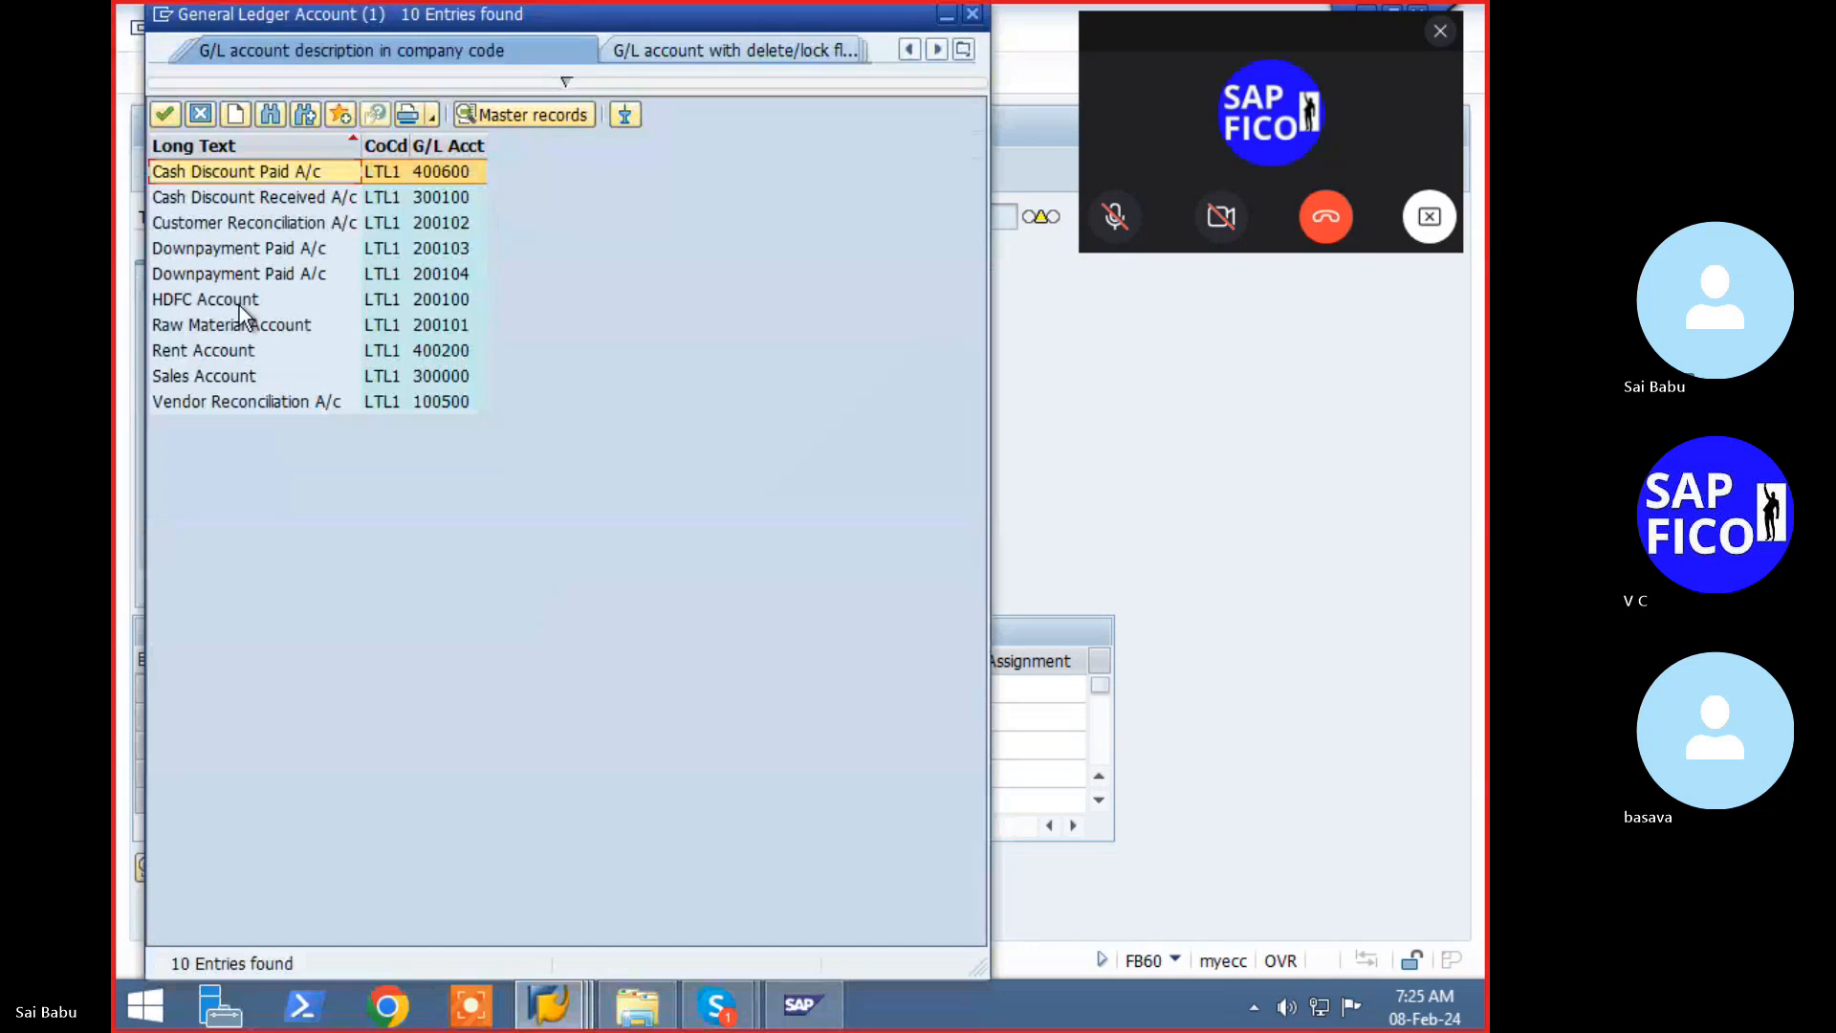
{"action": "left_click", "coordinate": [250, 325]}
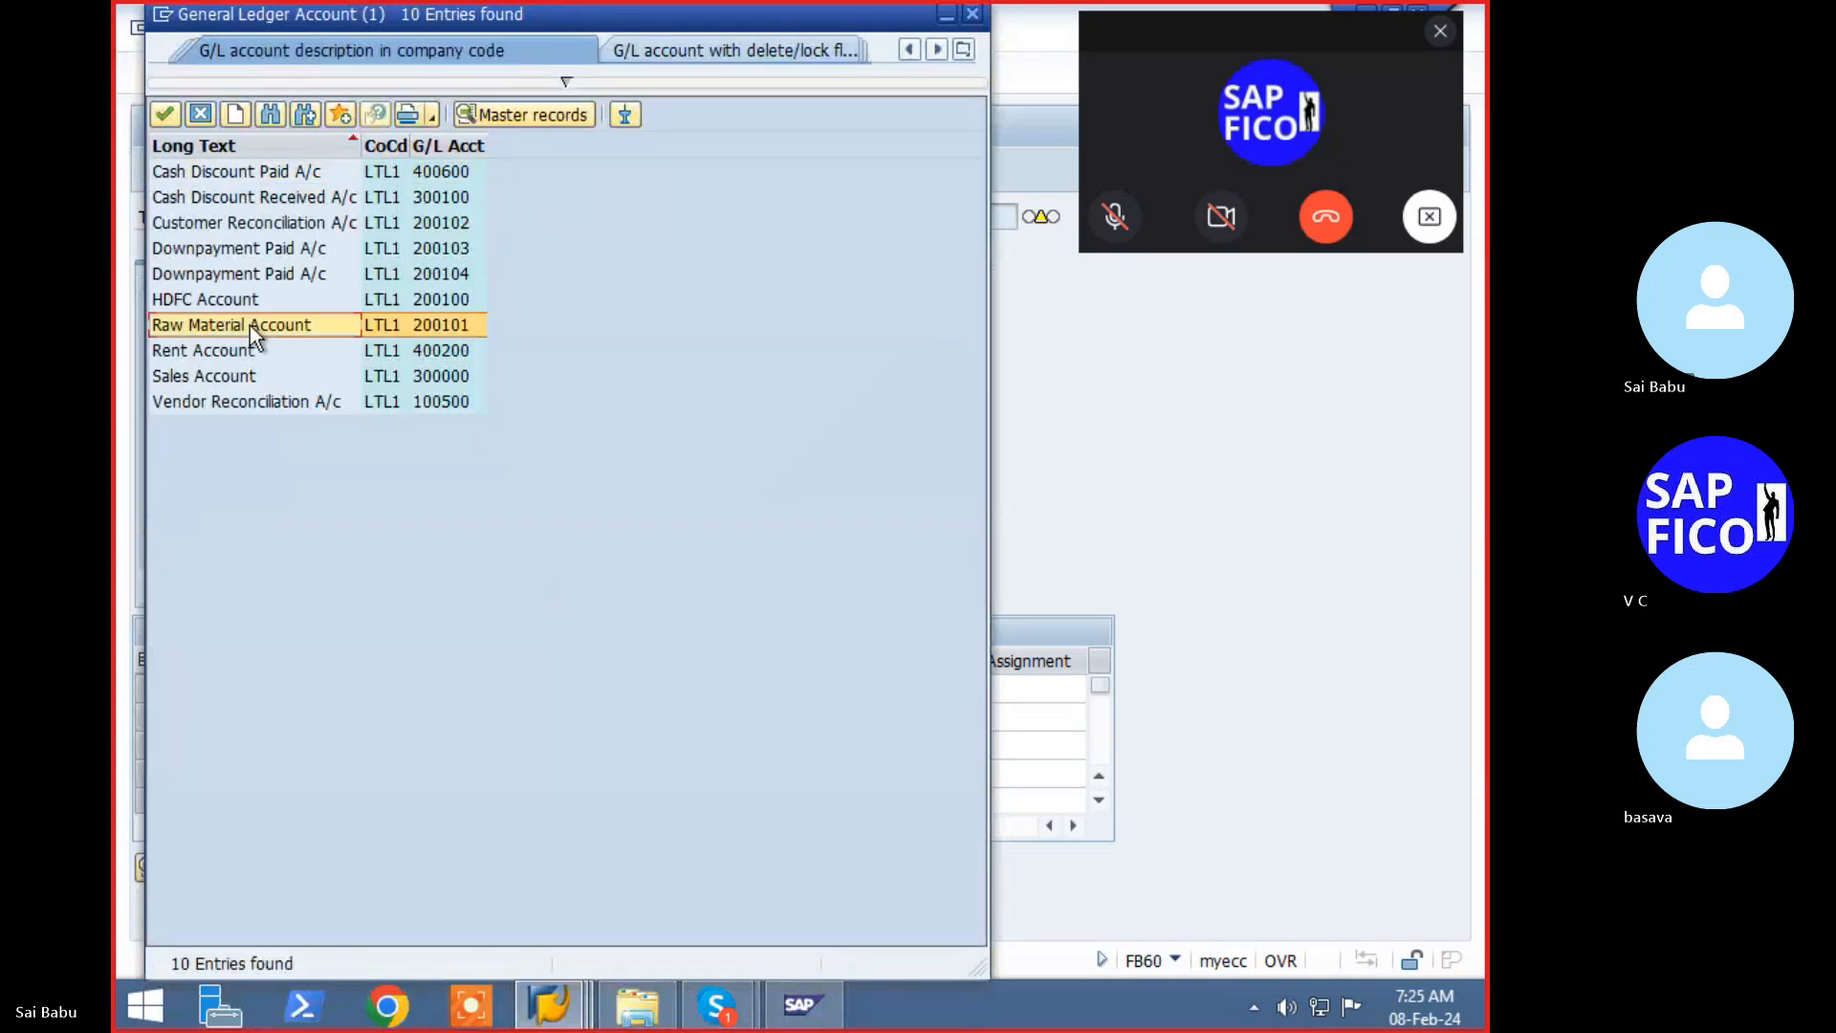
{"action": "double_click", "coordinate": [250, 325]}
- Copy the 60,000.00 amount and header text into the line item using * and +
{"action": "left_click", "coordinate": [599, 687]}
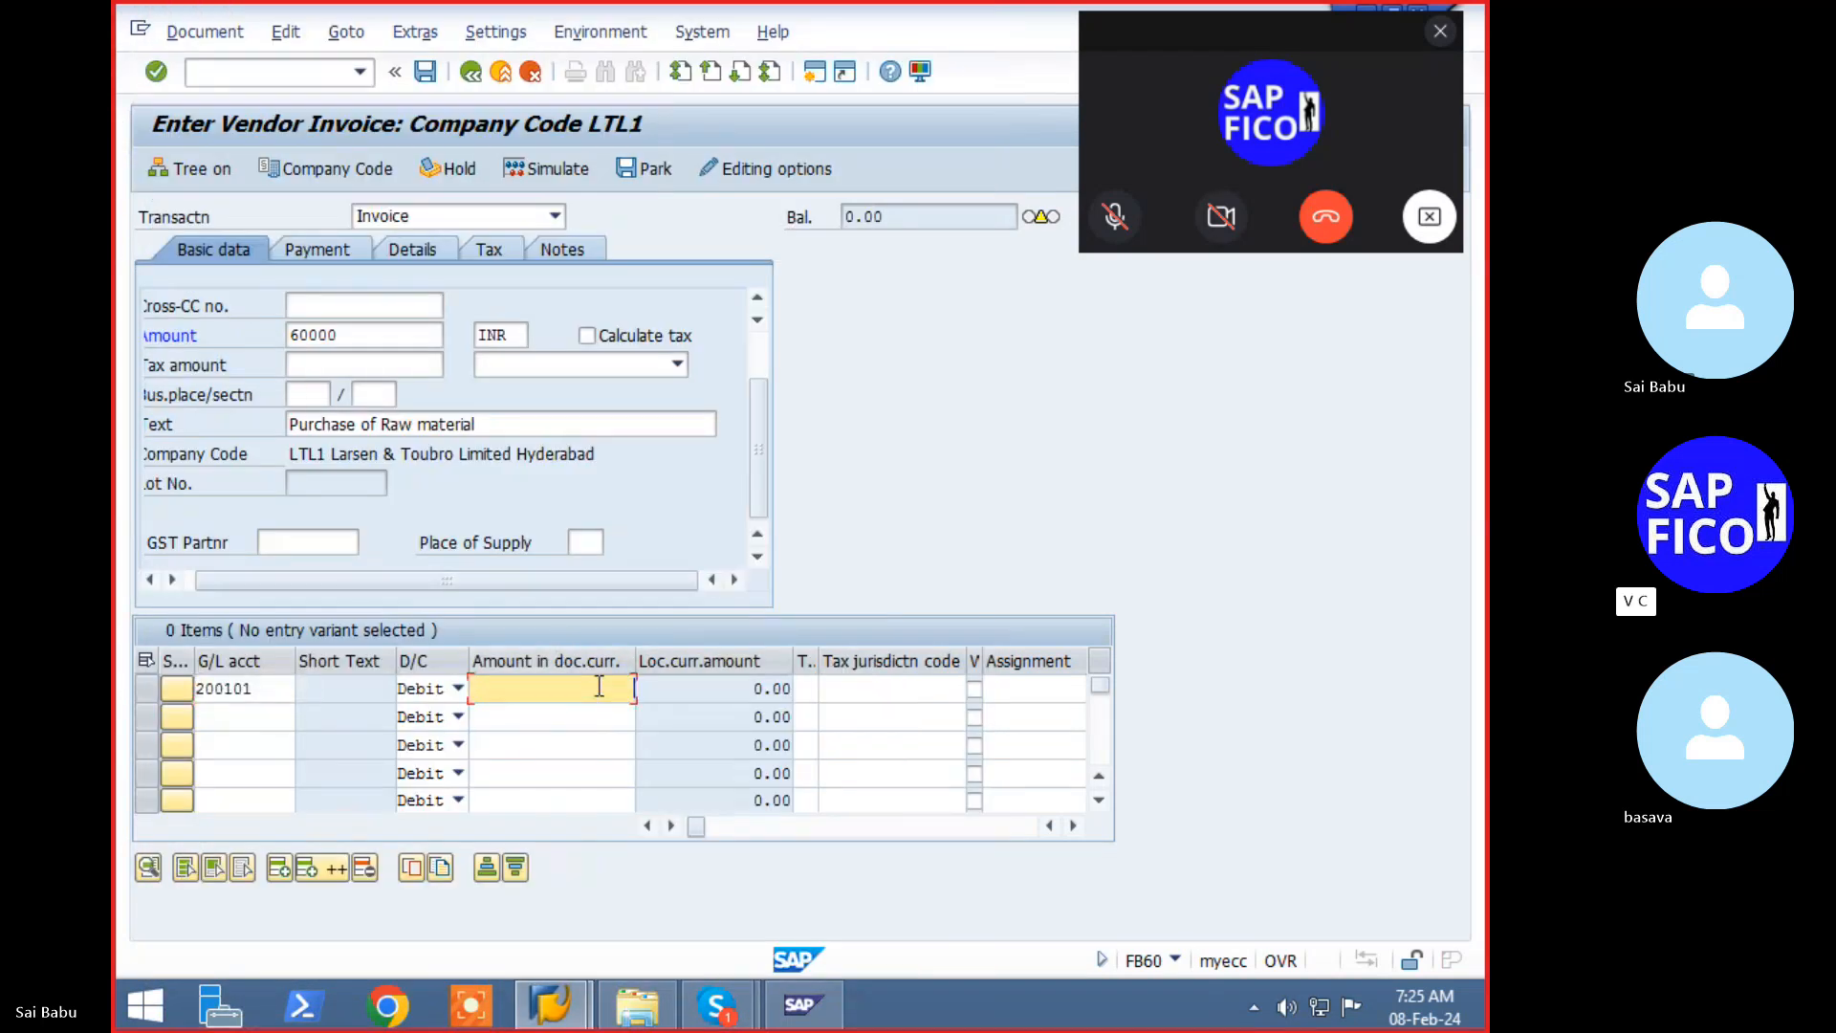
{"action": "type", "text": "*"}
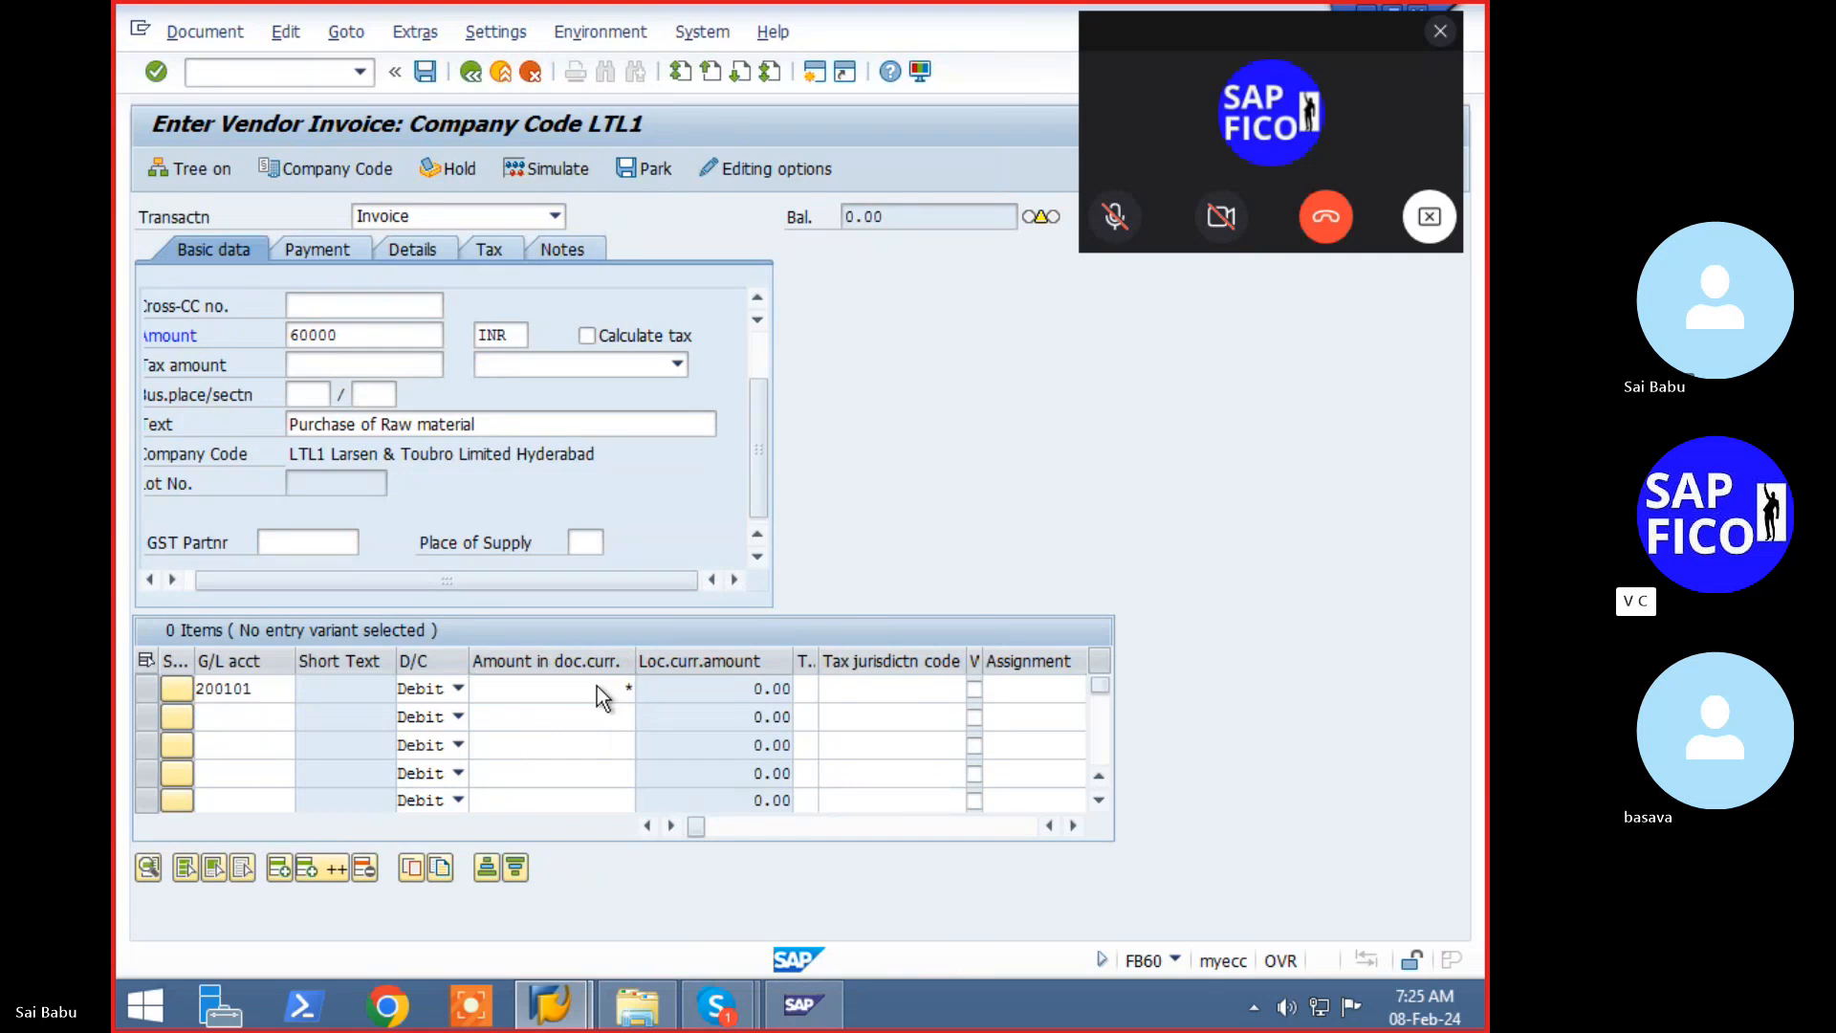
{"action": "key", "text": "Return"}
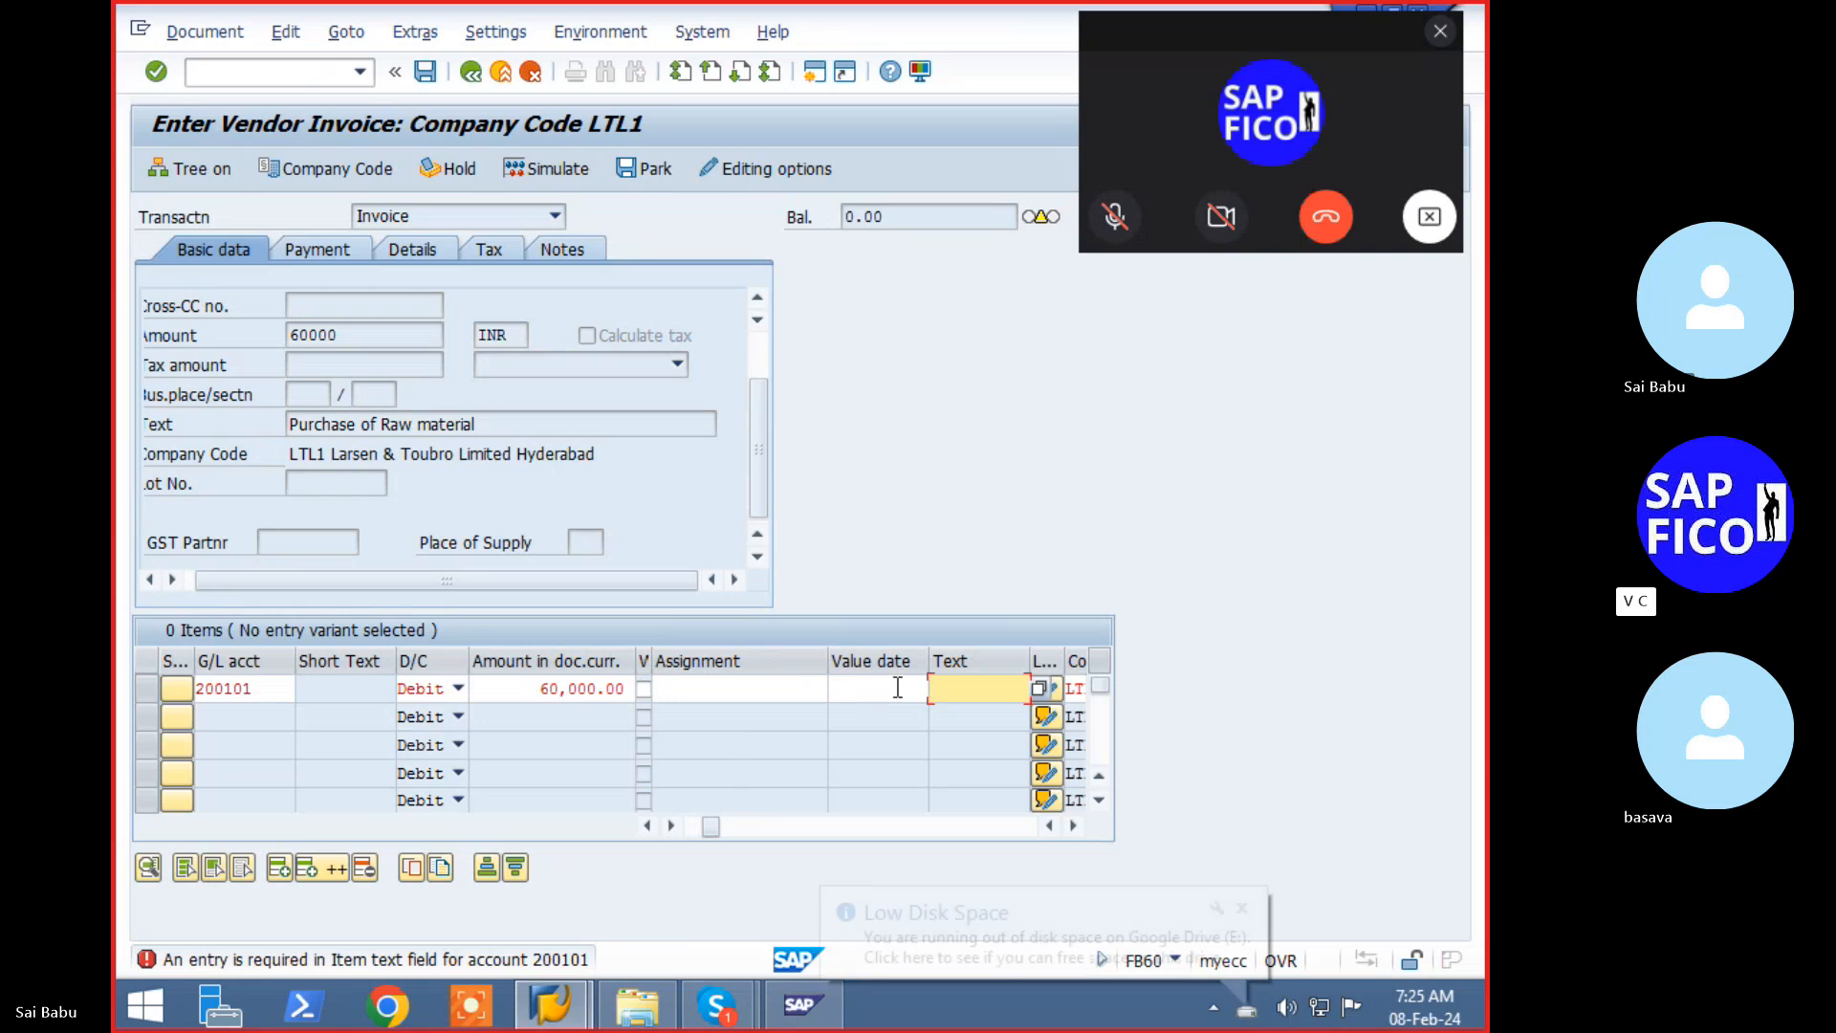
{"action": "type", "text": "+"}
{"action": "key", "text": "Return"}
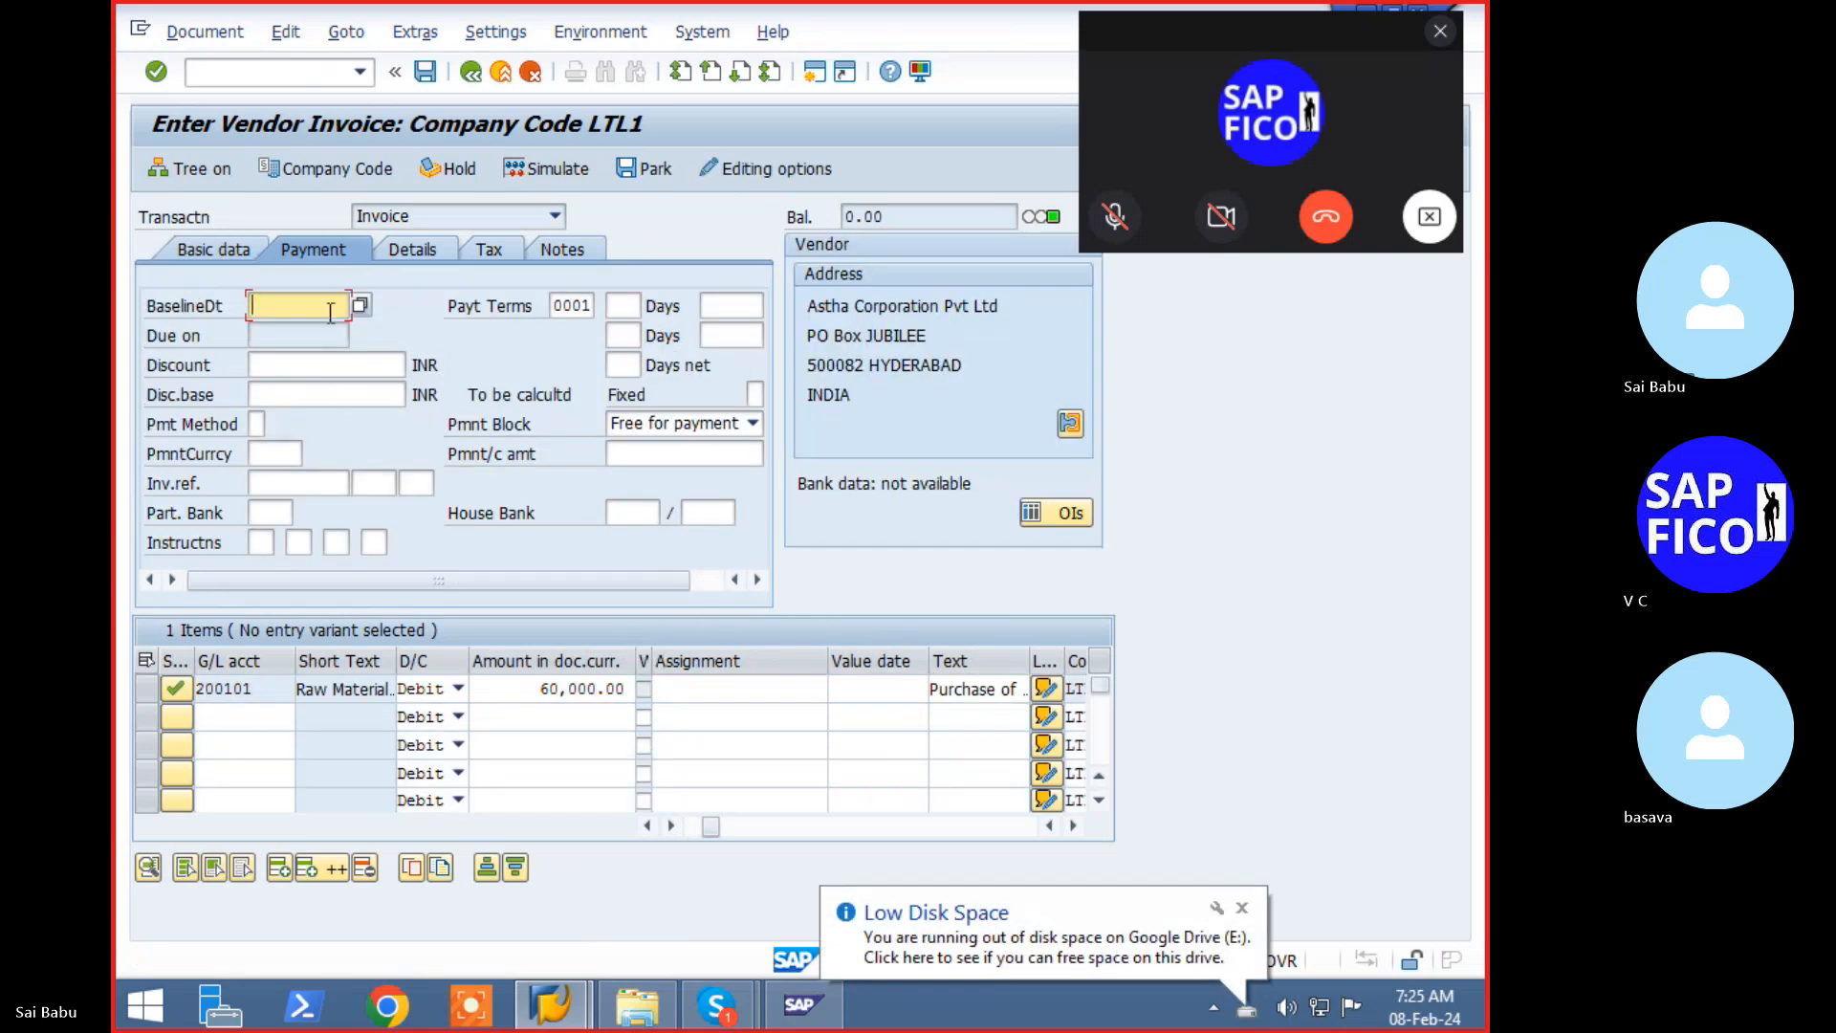
- Set baseline date 08.02.2024, simulate, and post the invoice as document 3015
{"action": "left_click", "coordinate": [369, 308]}
{"action": "key", "text": "Return"}
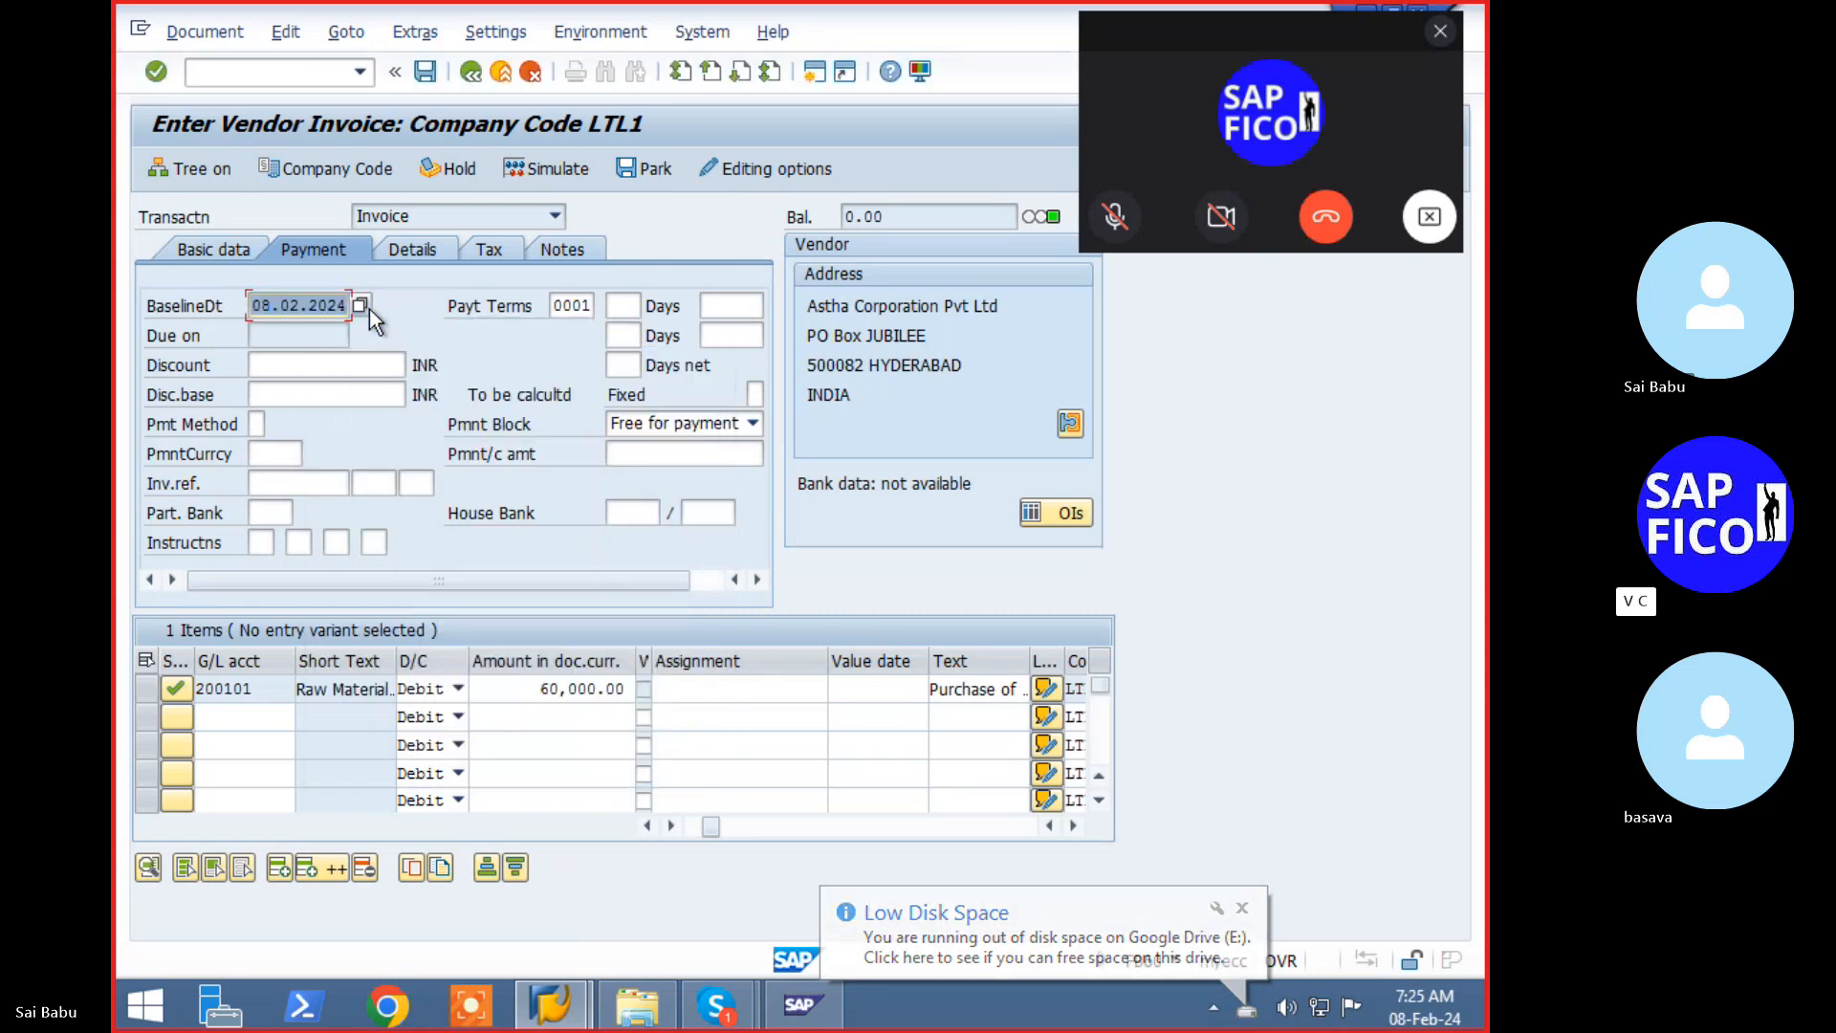
{"action": "left_click", "coordinate": [541, 172]}
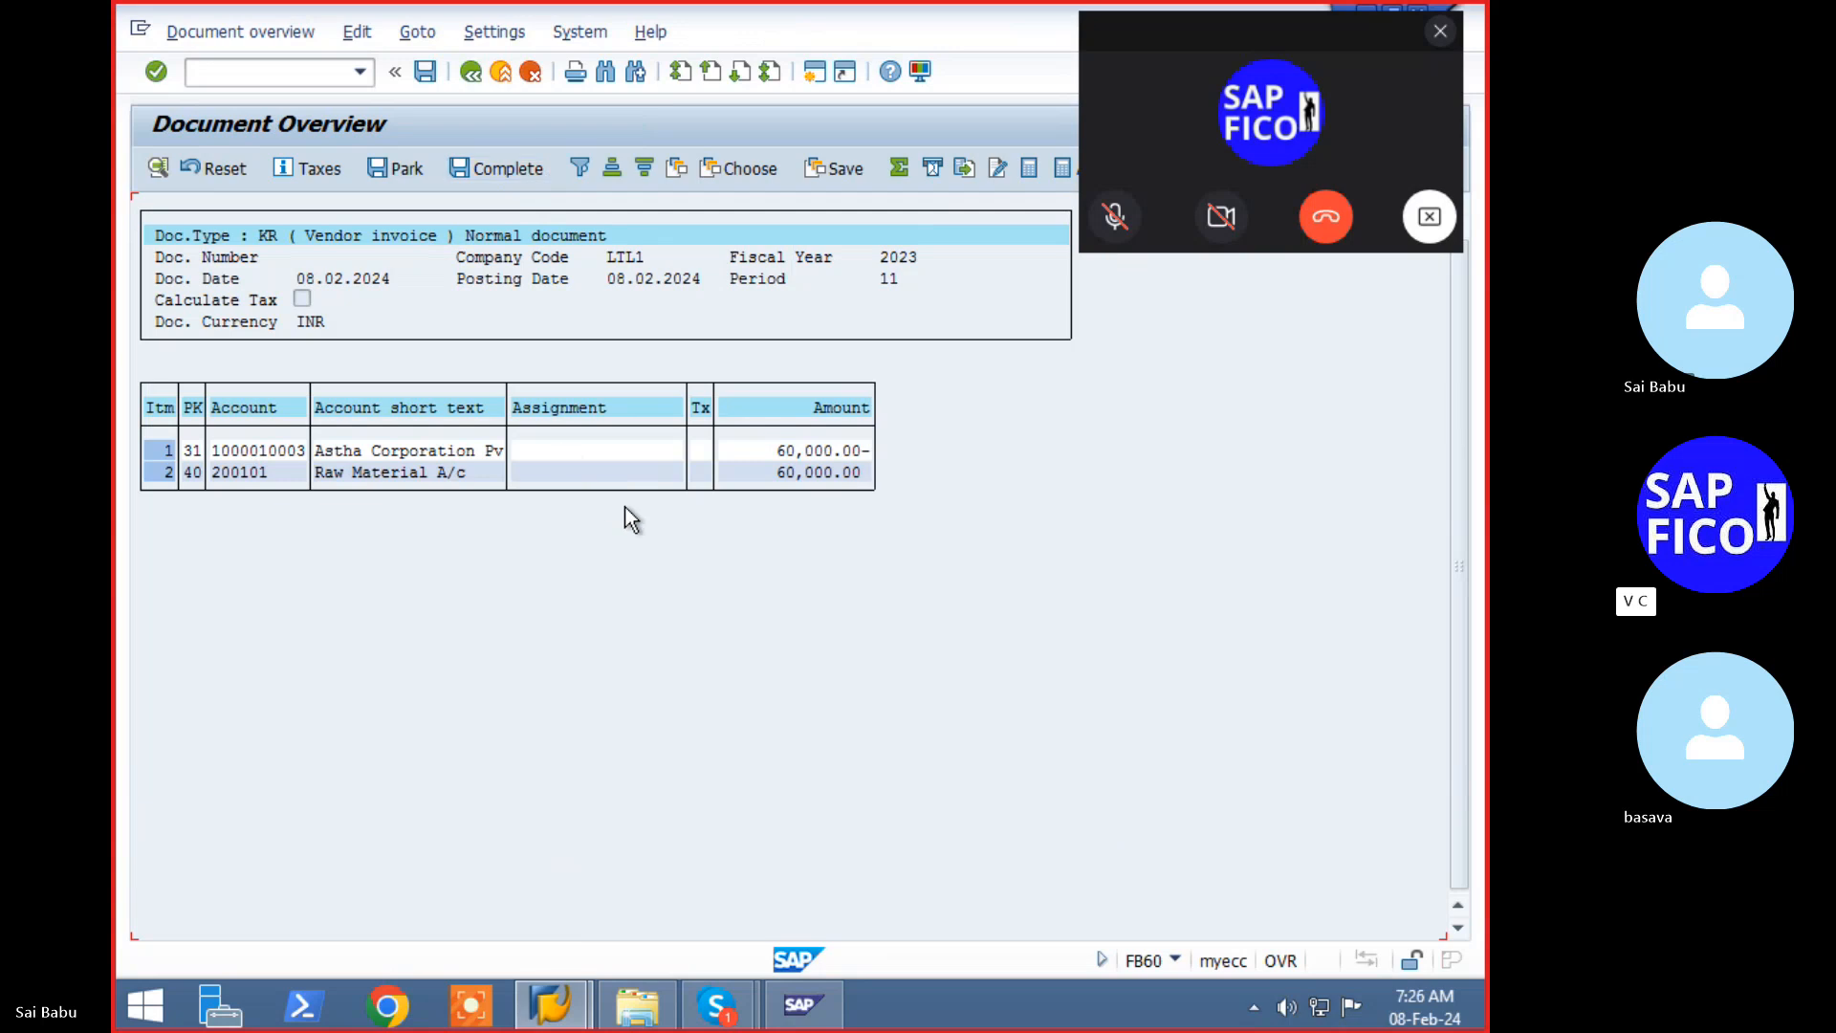
{"action": "left_click", "coordinate": [435, 80]}
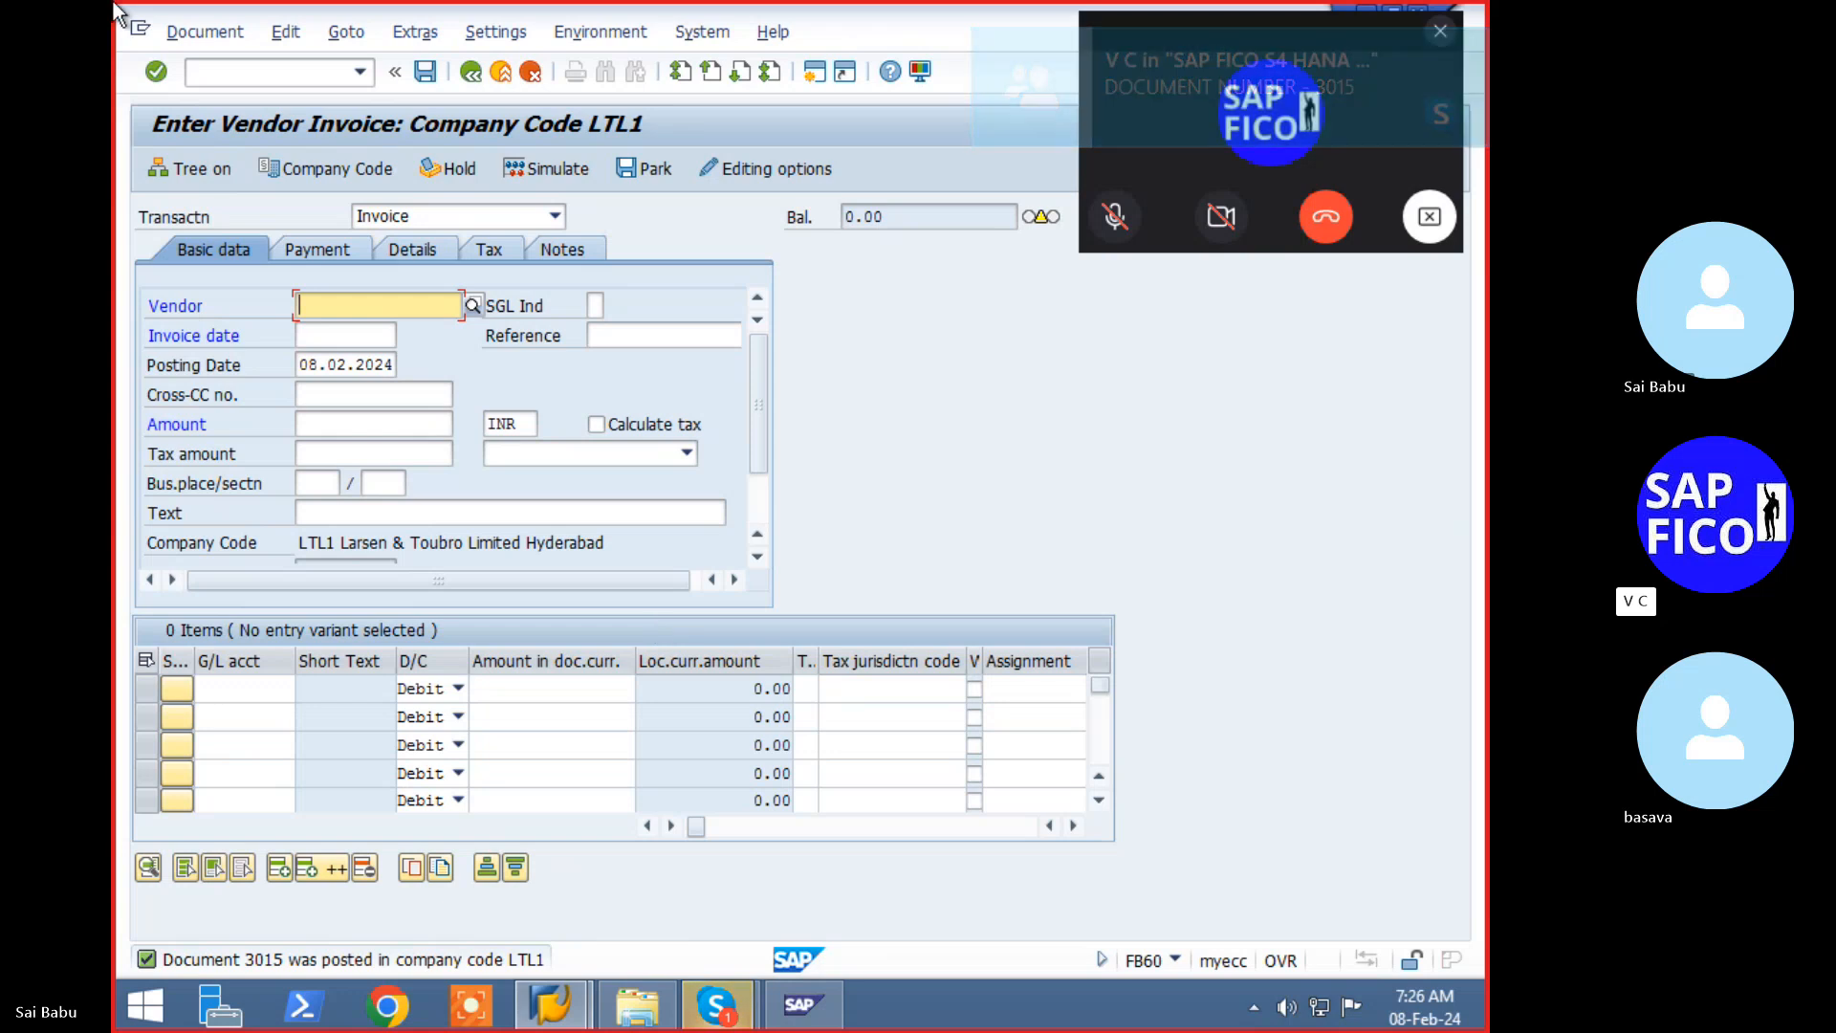
{"action": "left_click", "coordinate": [231, 67]}
{"action": "type", "text": "/n"}
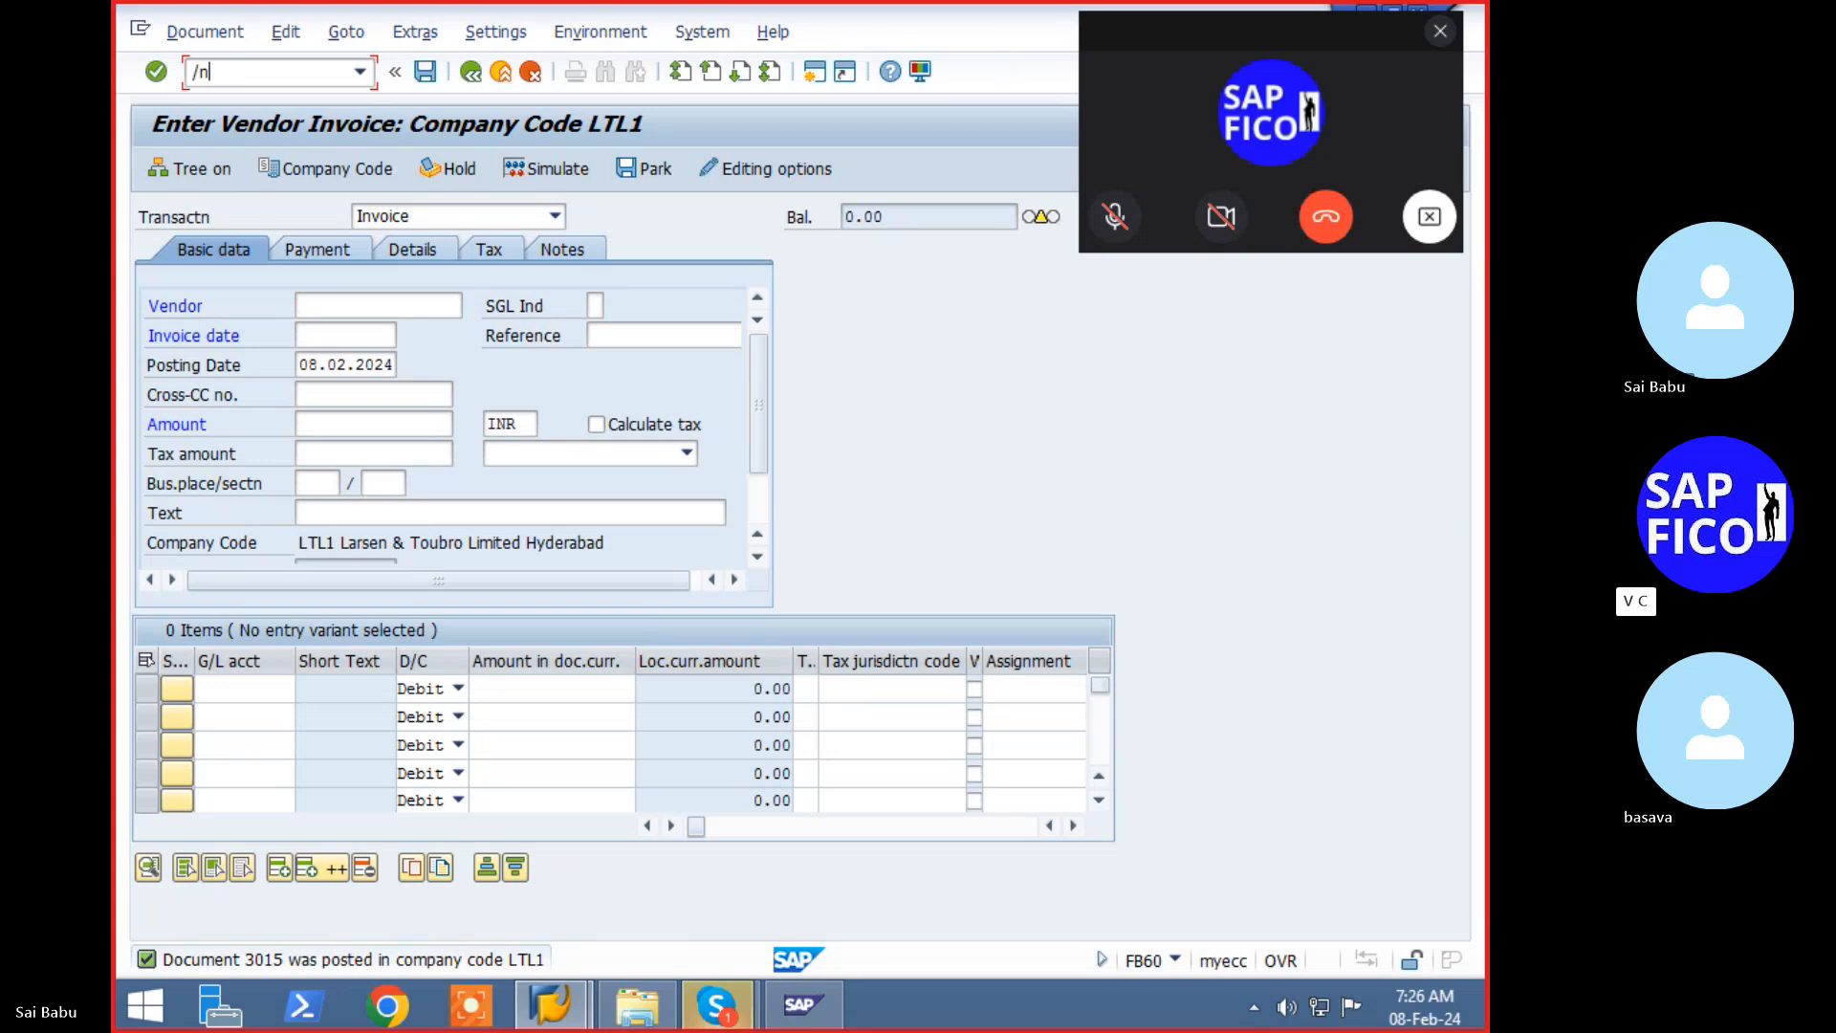
{"action": "type", "text": "fbl1n"}
{"action": "key", "text": "Return"}
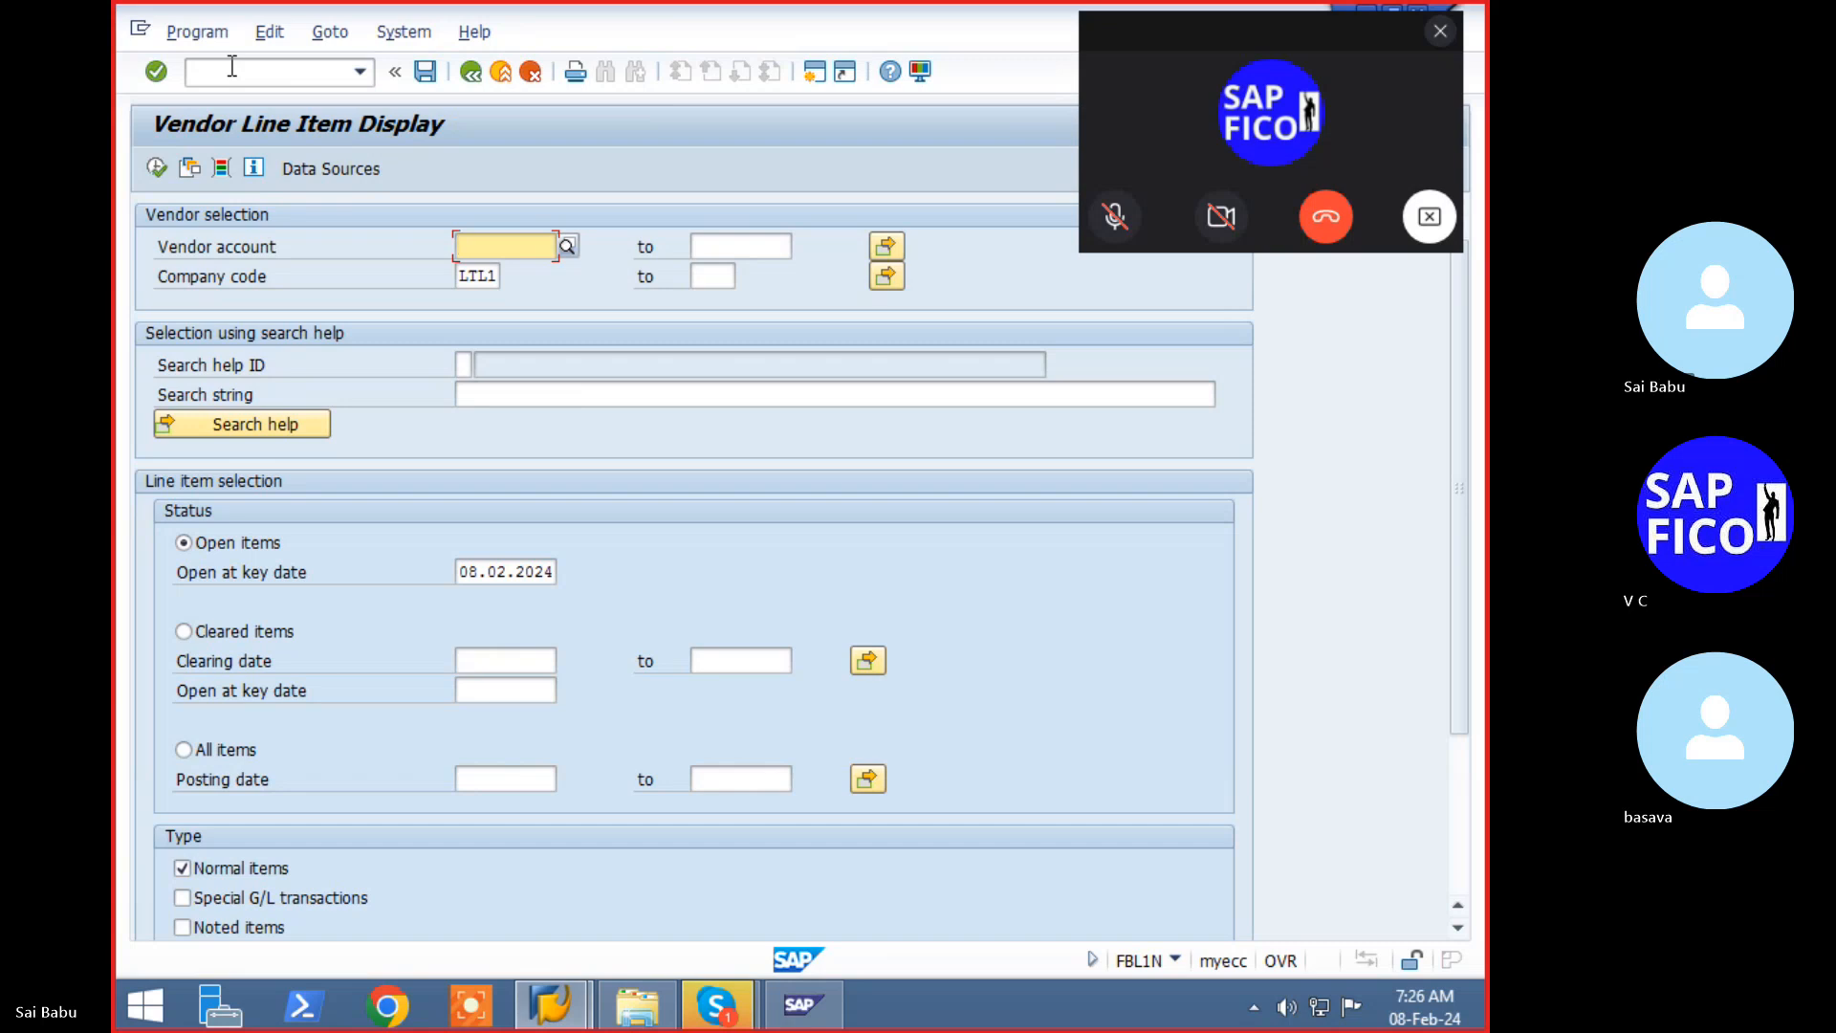
{"action": "key", "text": "BackSpace"}
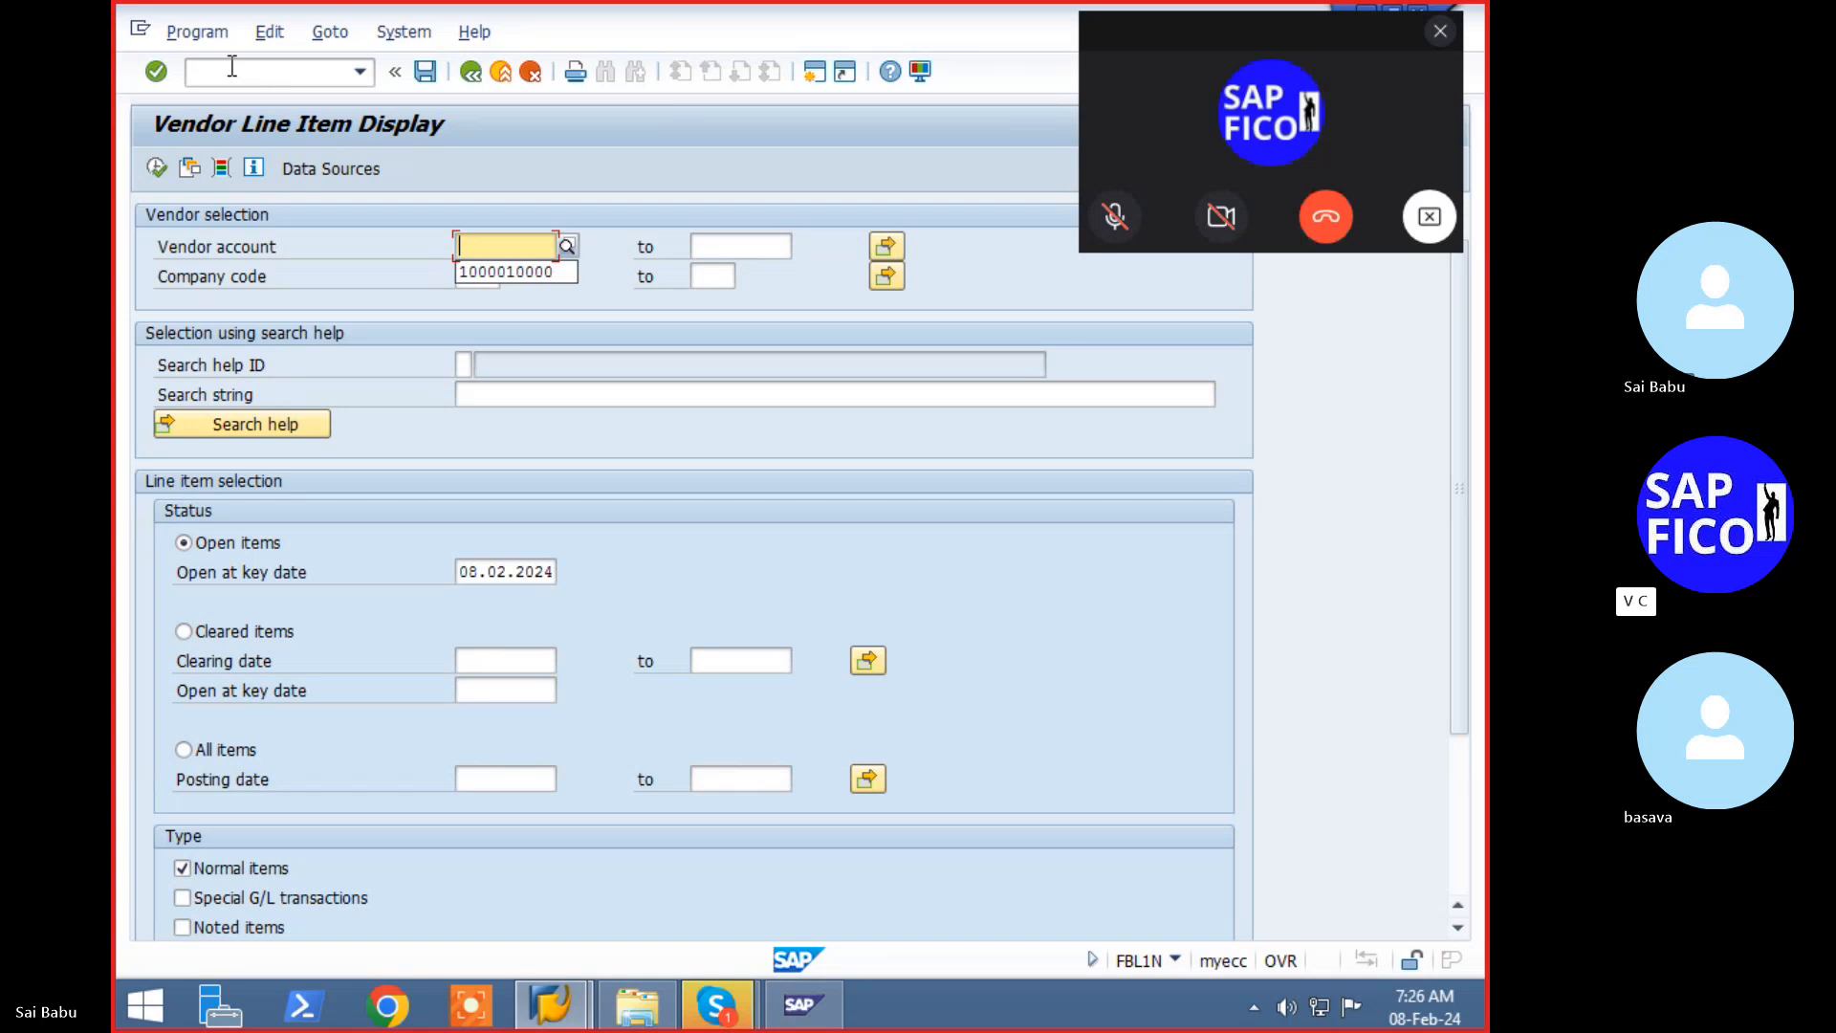
{"action": "key", "text": "F8"}
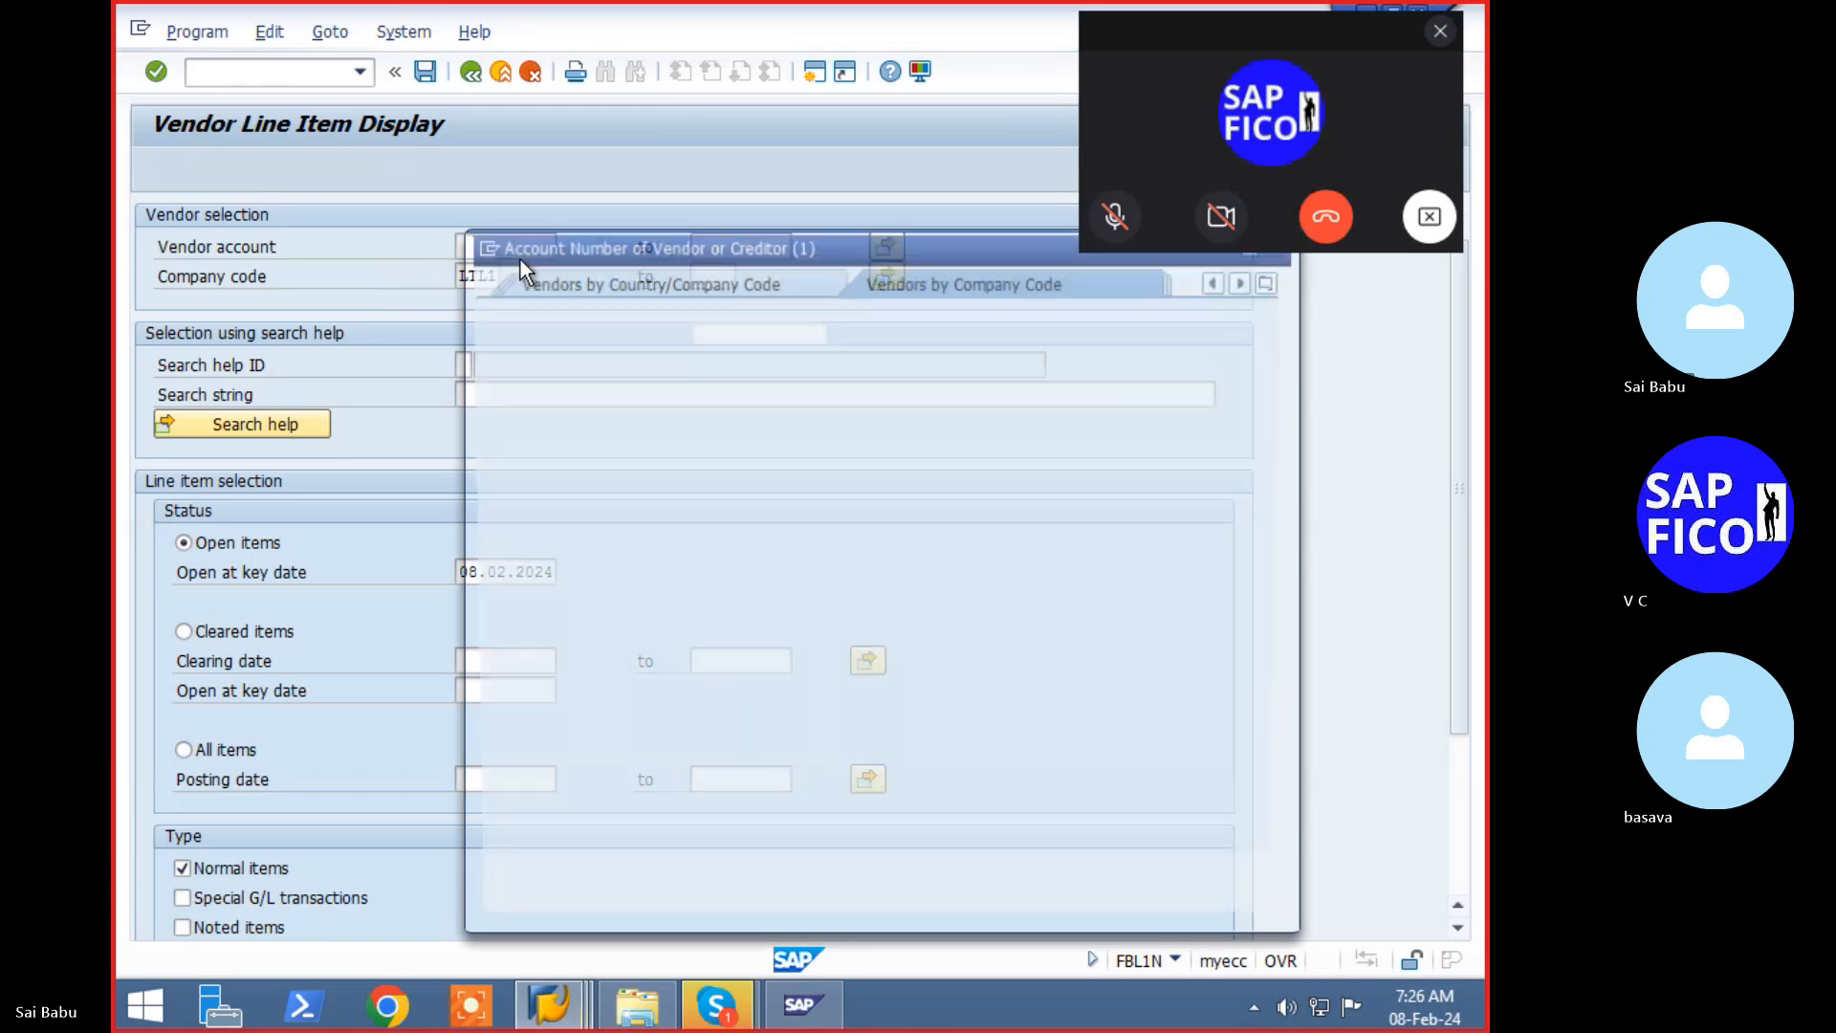
{"action": "key", "text": "Return"}
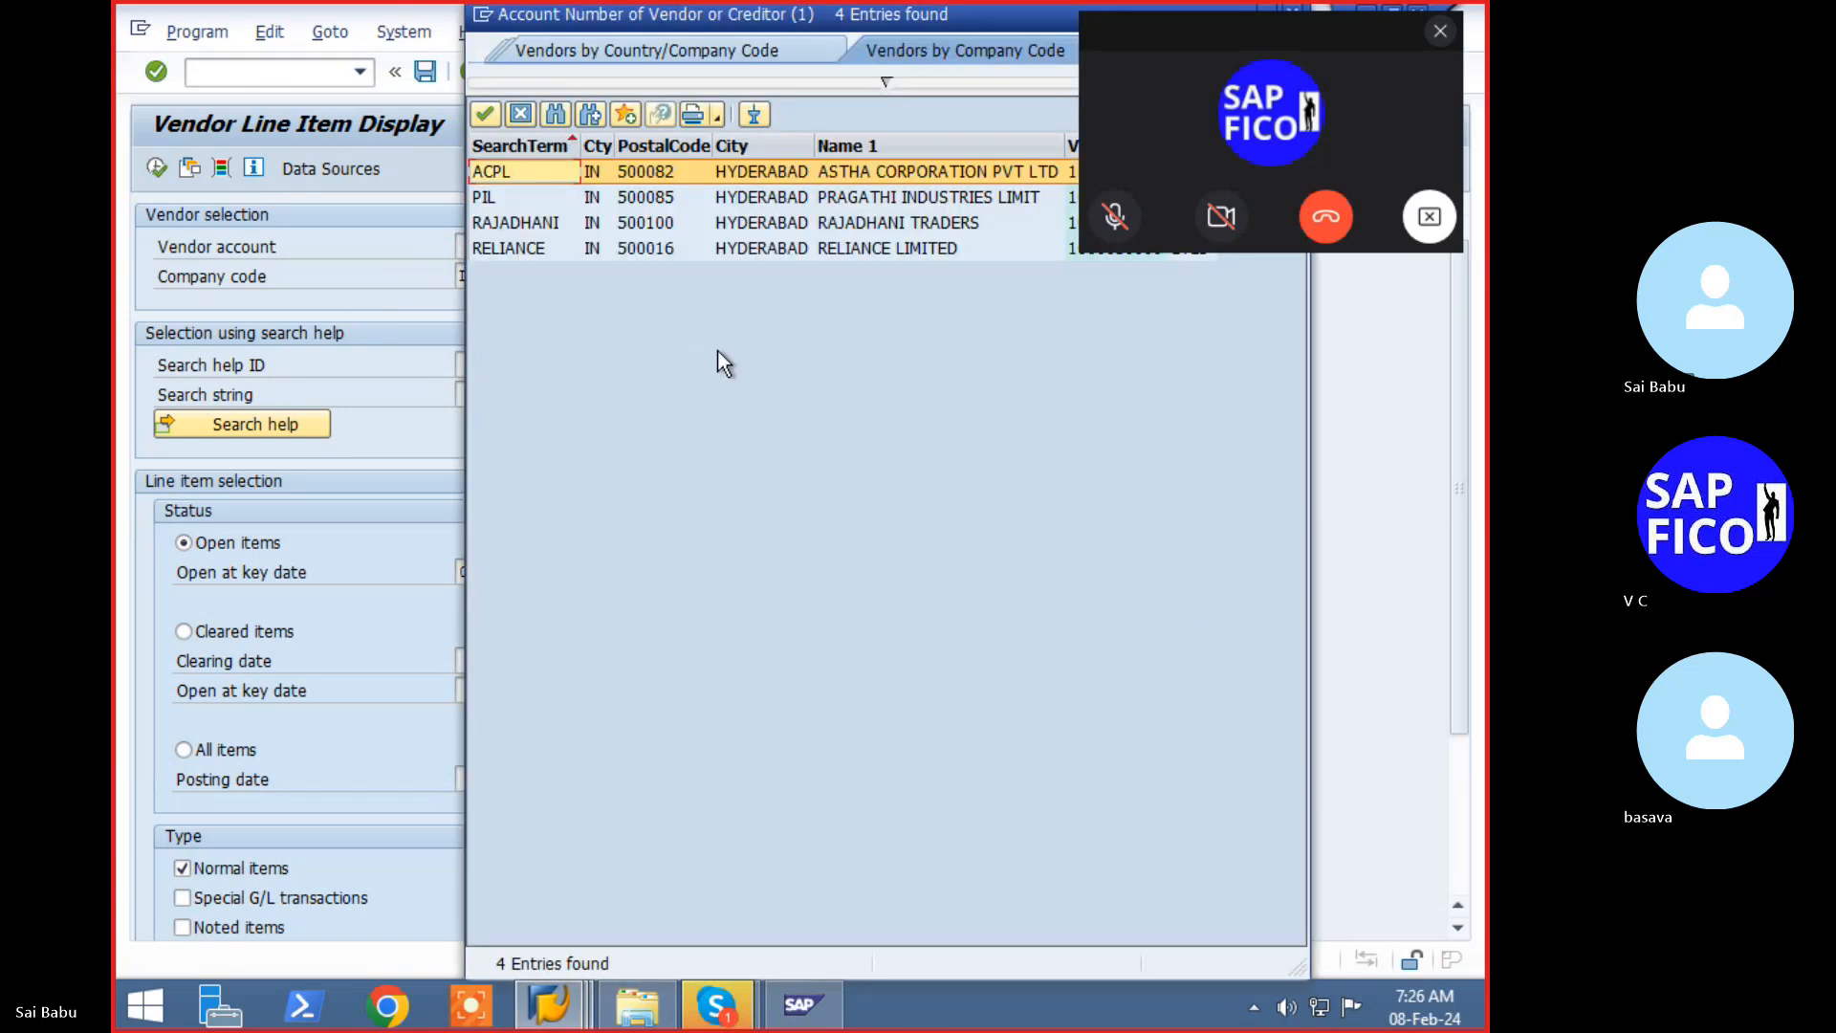
{"action": "double_click", "coordinate": [888, 175]}
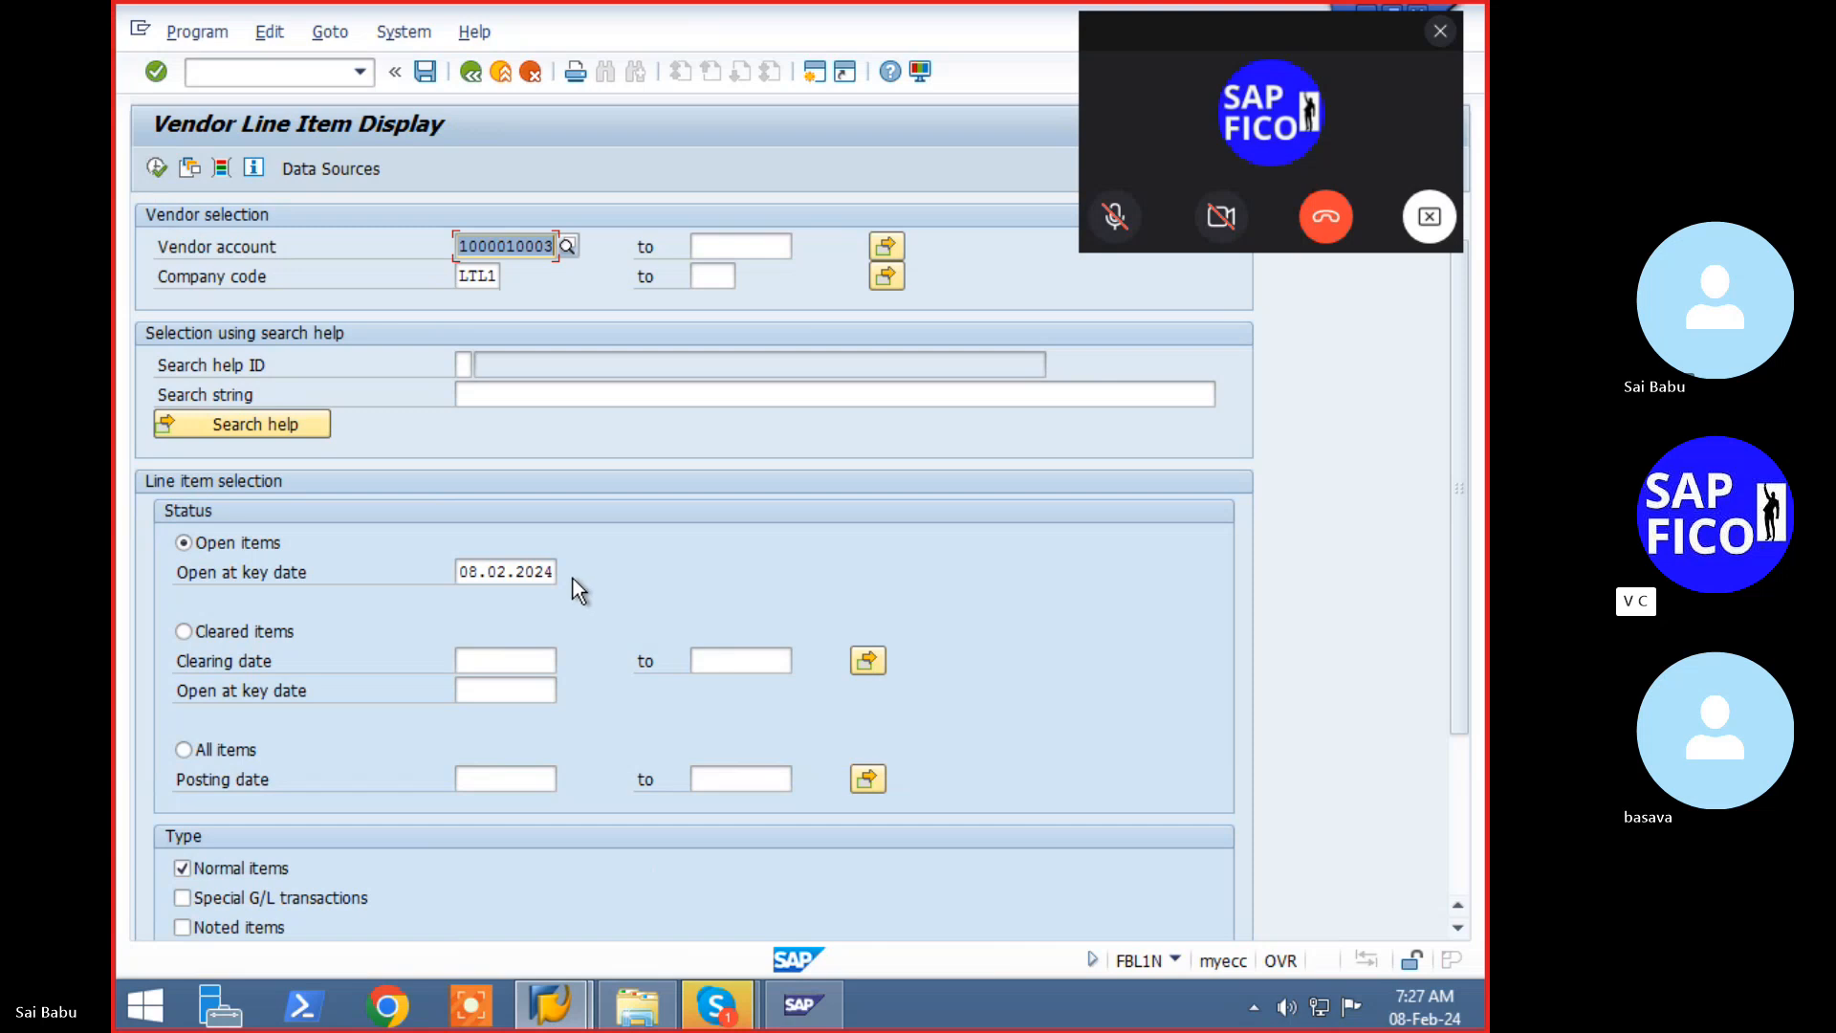
{"action": "left_click", "coordinate": [1440, 38]}
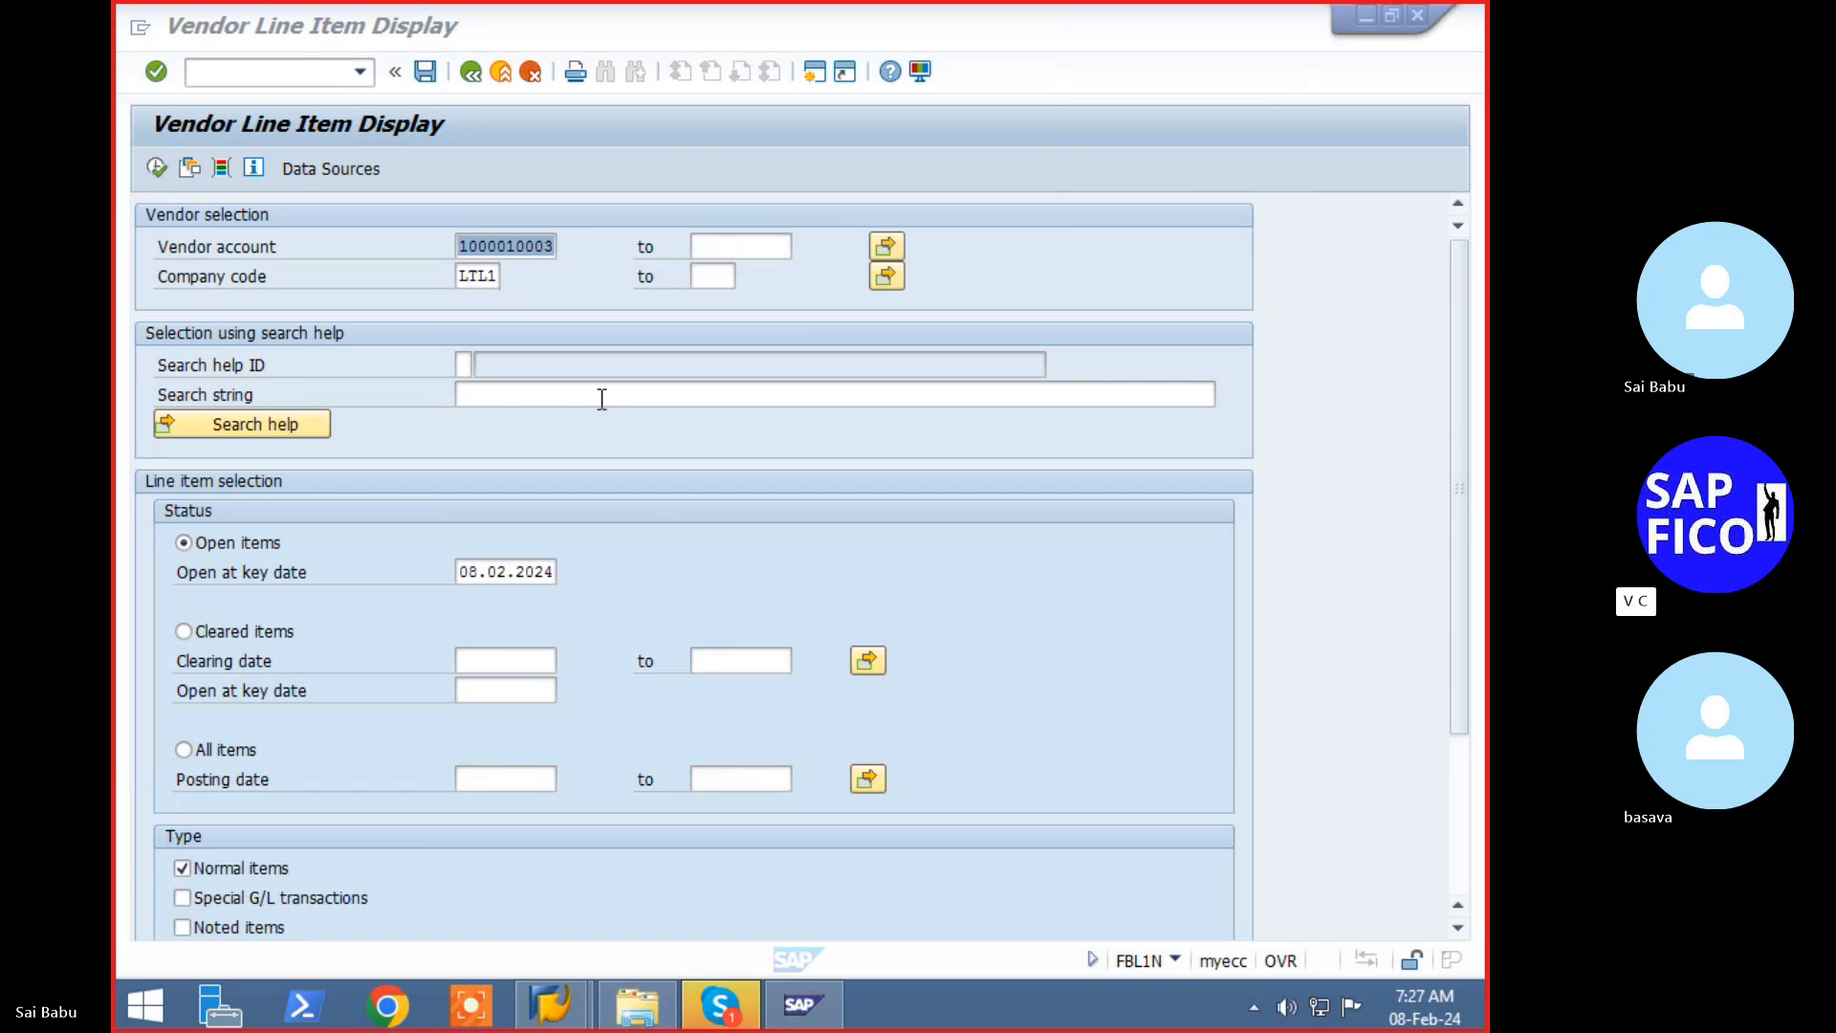
{"action": "left_click", "coordinate": [155, 178]}
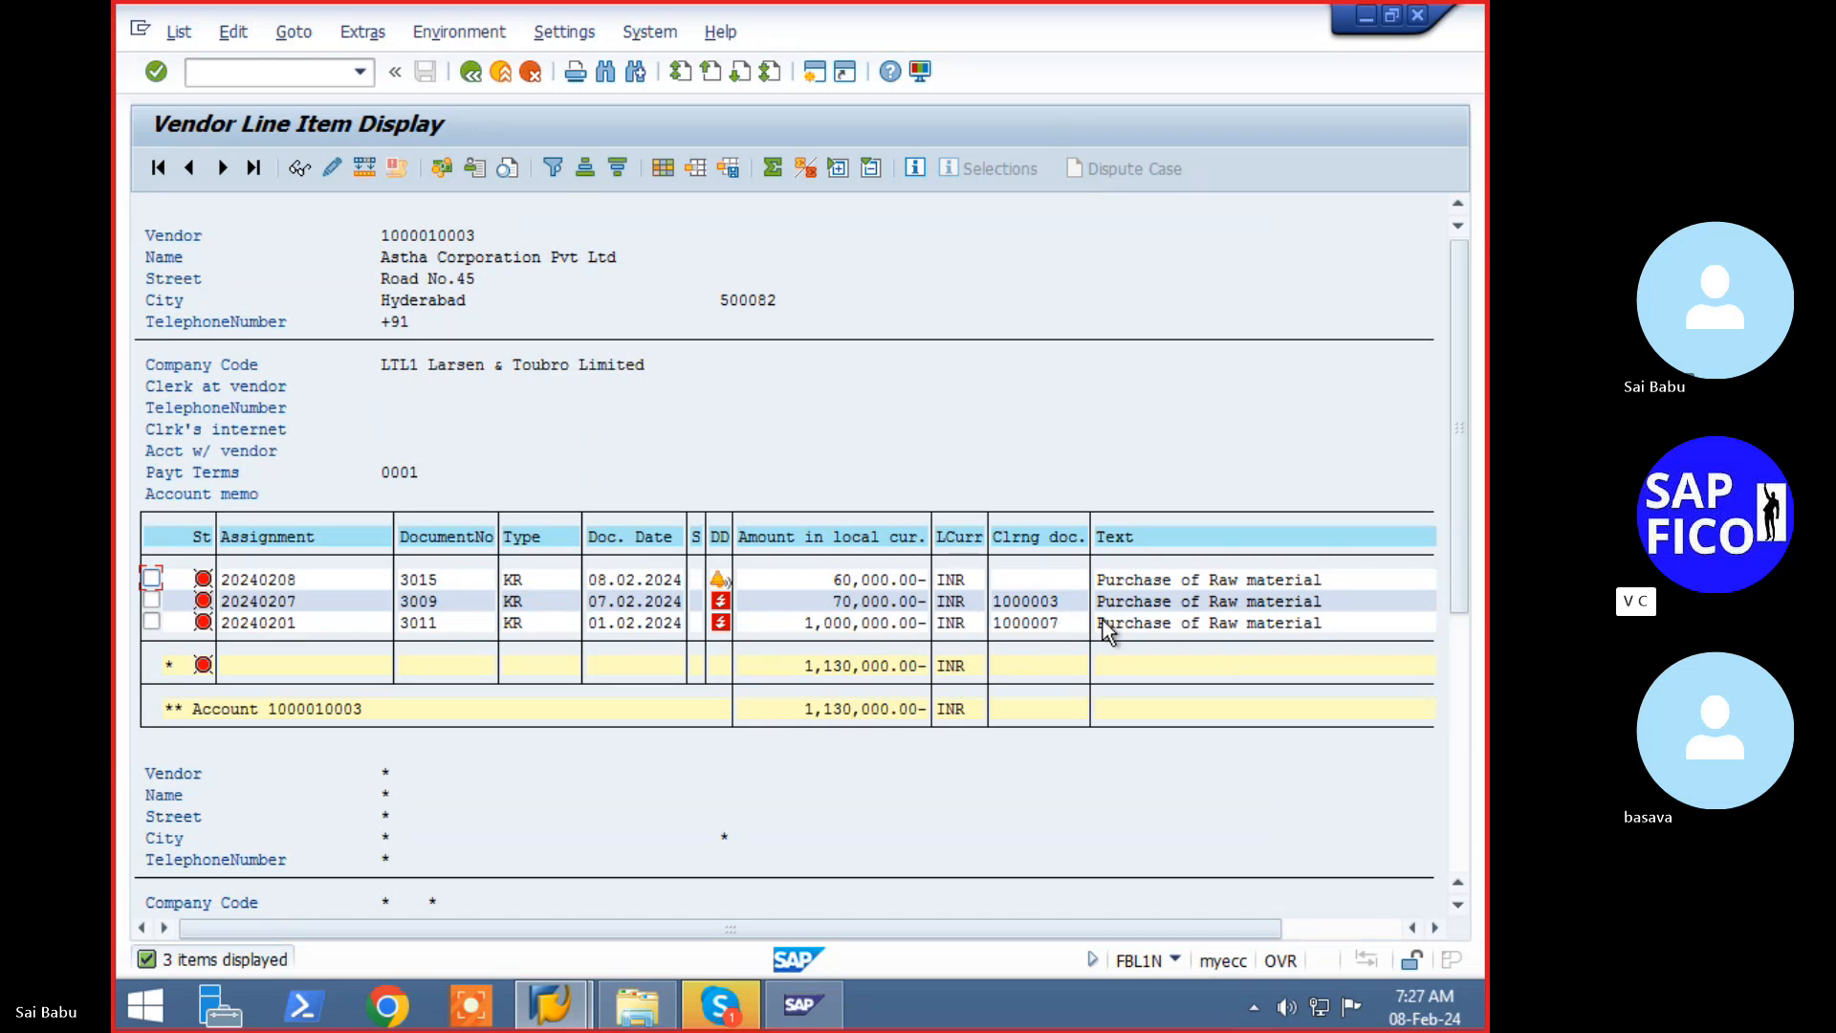
{"action": "left_click", "coordinate": [719, 1004]}
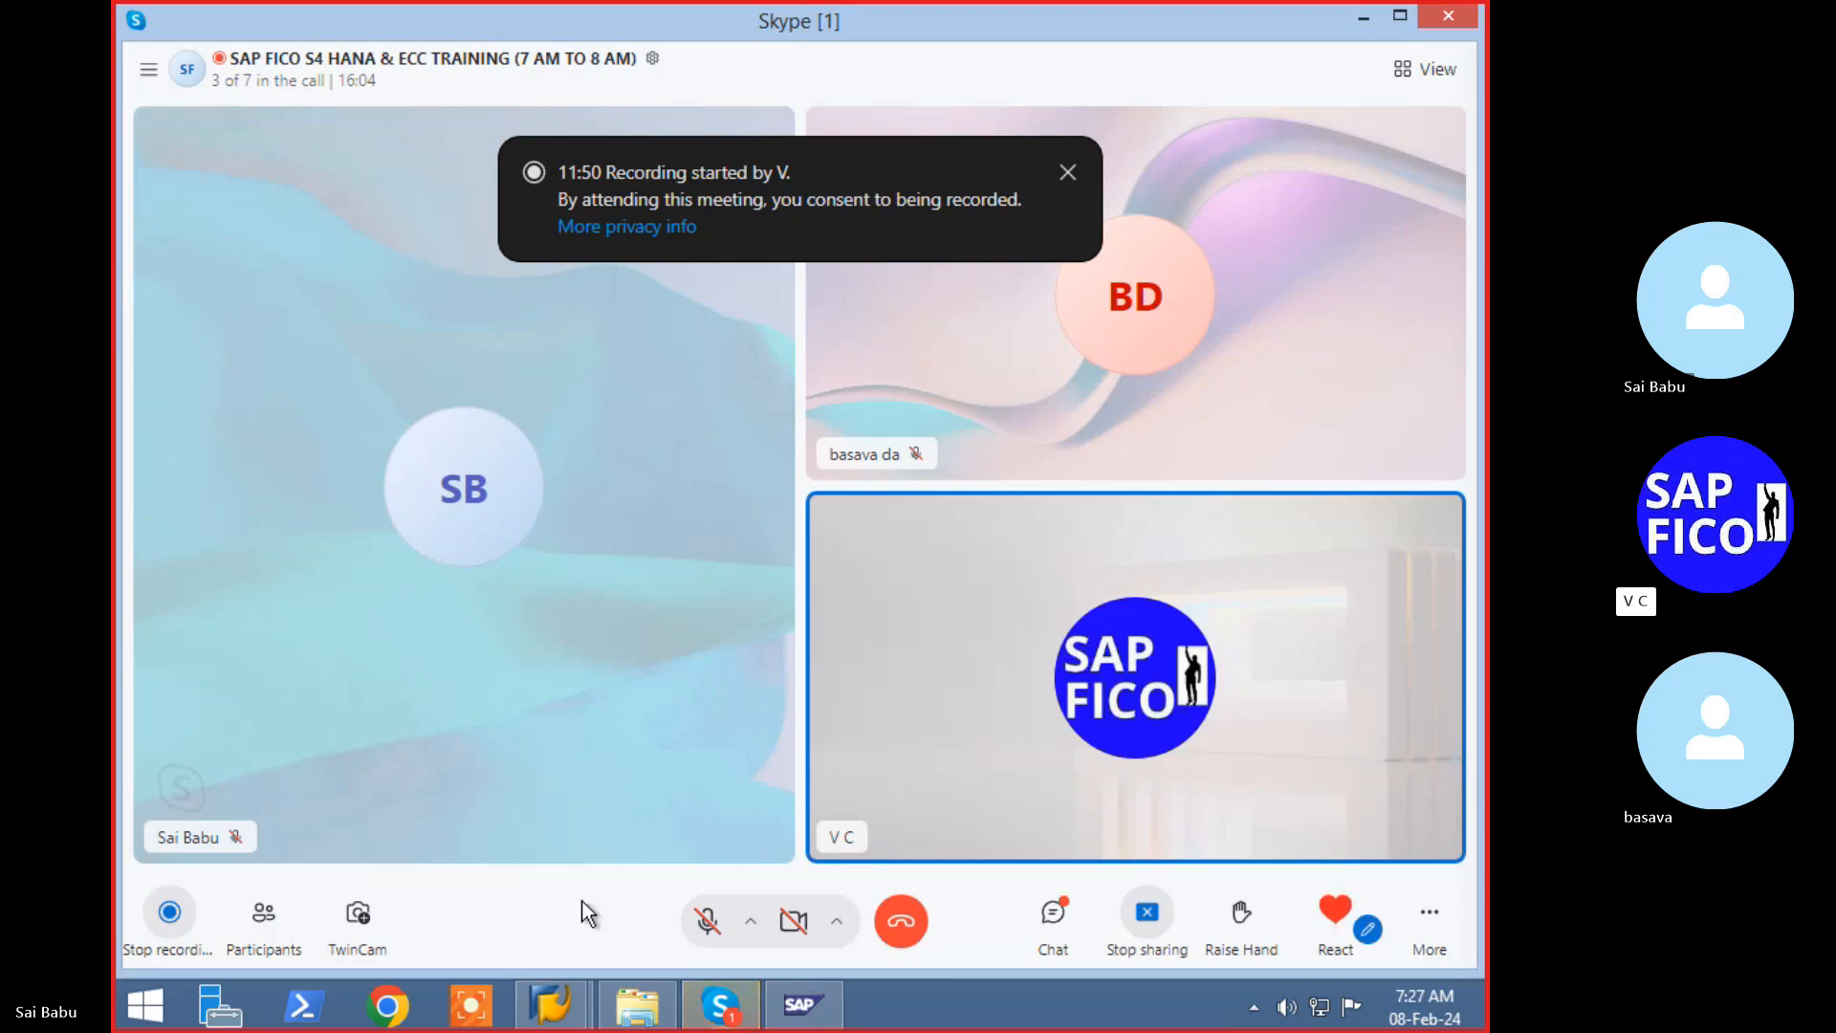
- Unmute briefly to speak in the Skype call, mute again, and return to the vendor line item list
{"action": "left_click", "coordinate": [706, 920]}
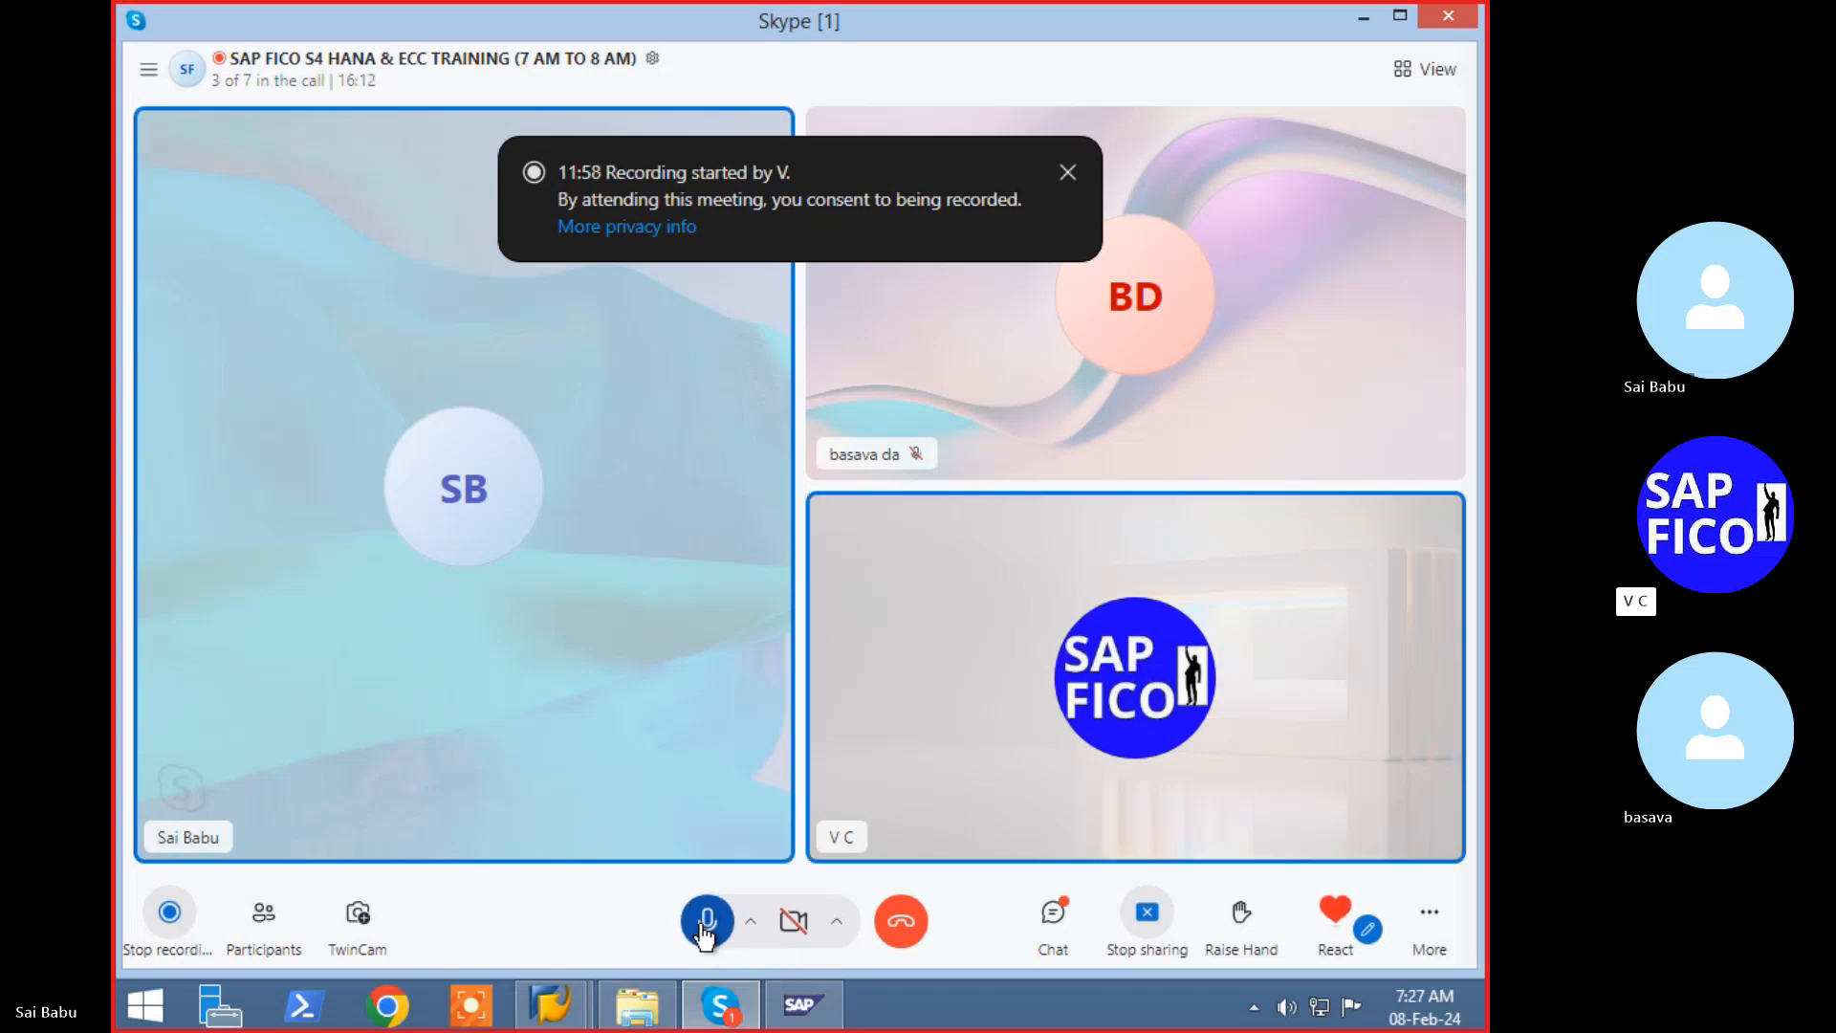
{"action": "left_click", "coordinate": [706, 919]}
{"action": "left_click", "coordinate": [552, 1004]}
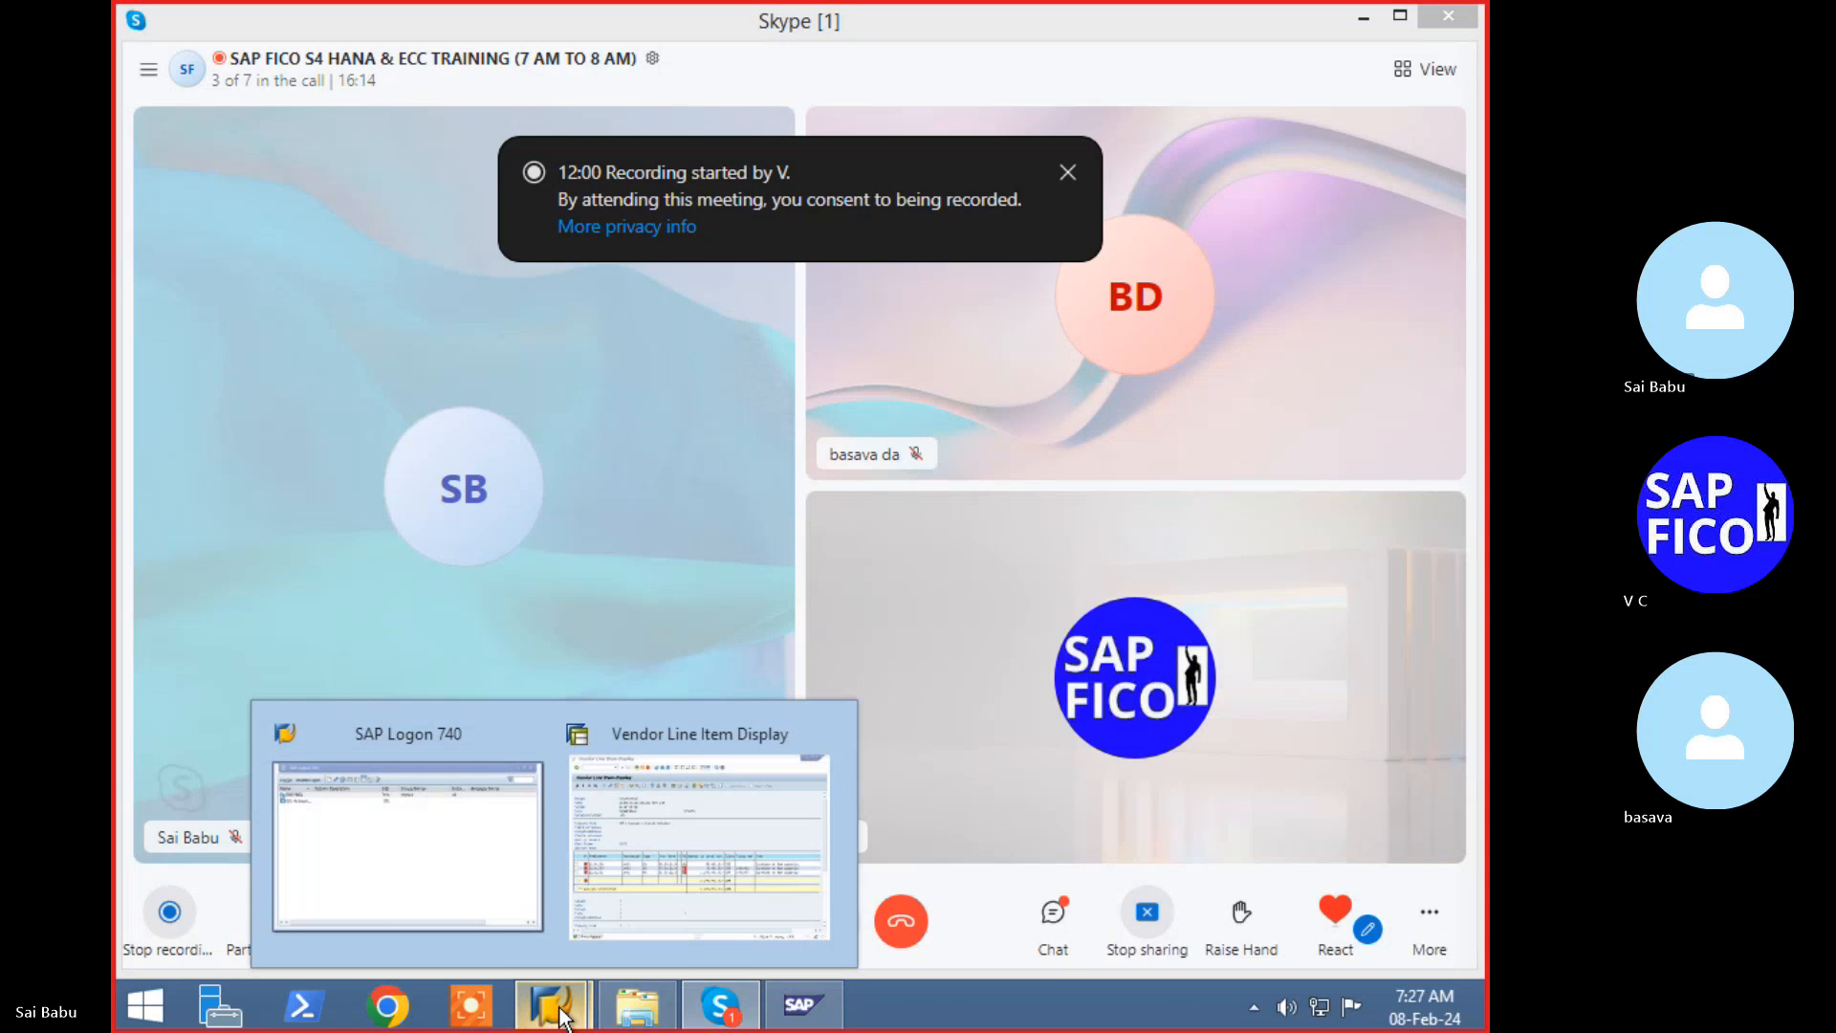
{"action": "left_click", "coordinate": [665, 893]}
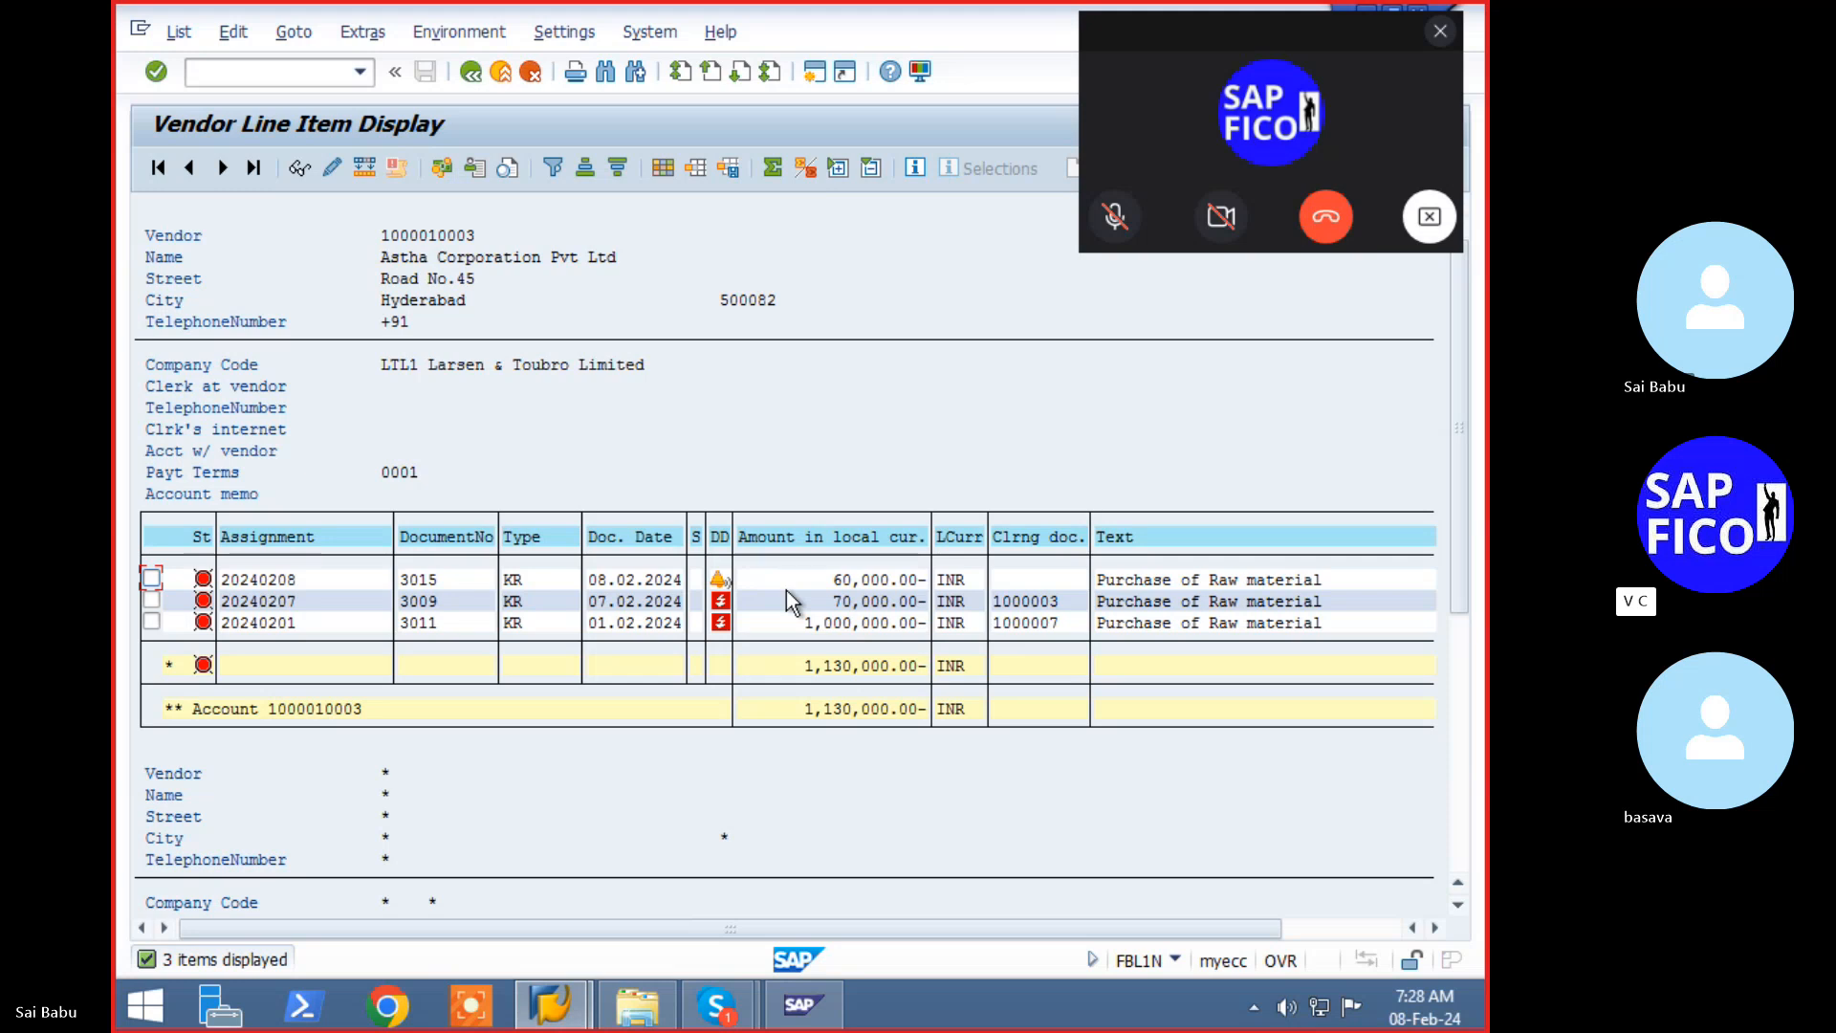
- Enter /n to leave the vendor line item report for the SAP Easy Access menu
{"action": "left_click", "coordinate": [286, 72]}
{"action": "type", "text": "/n"}
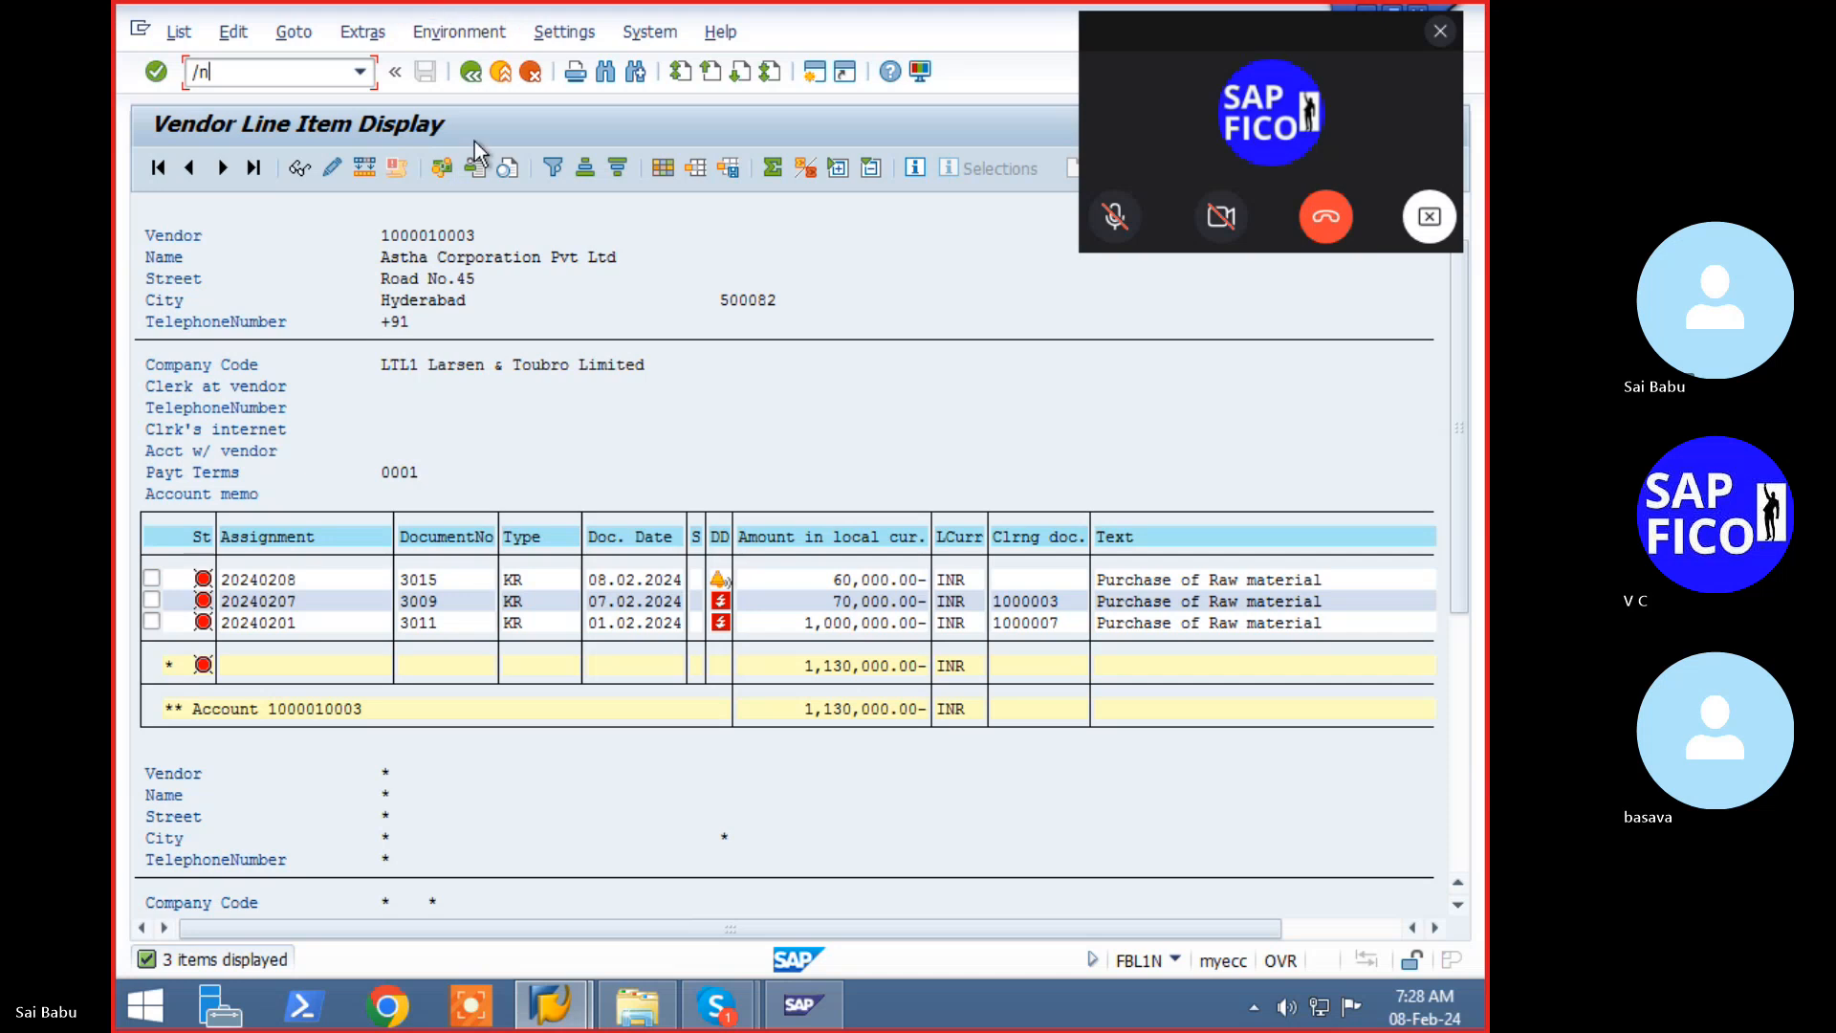
{"action": "key", "text": "Return"}
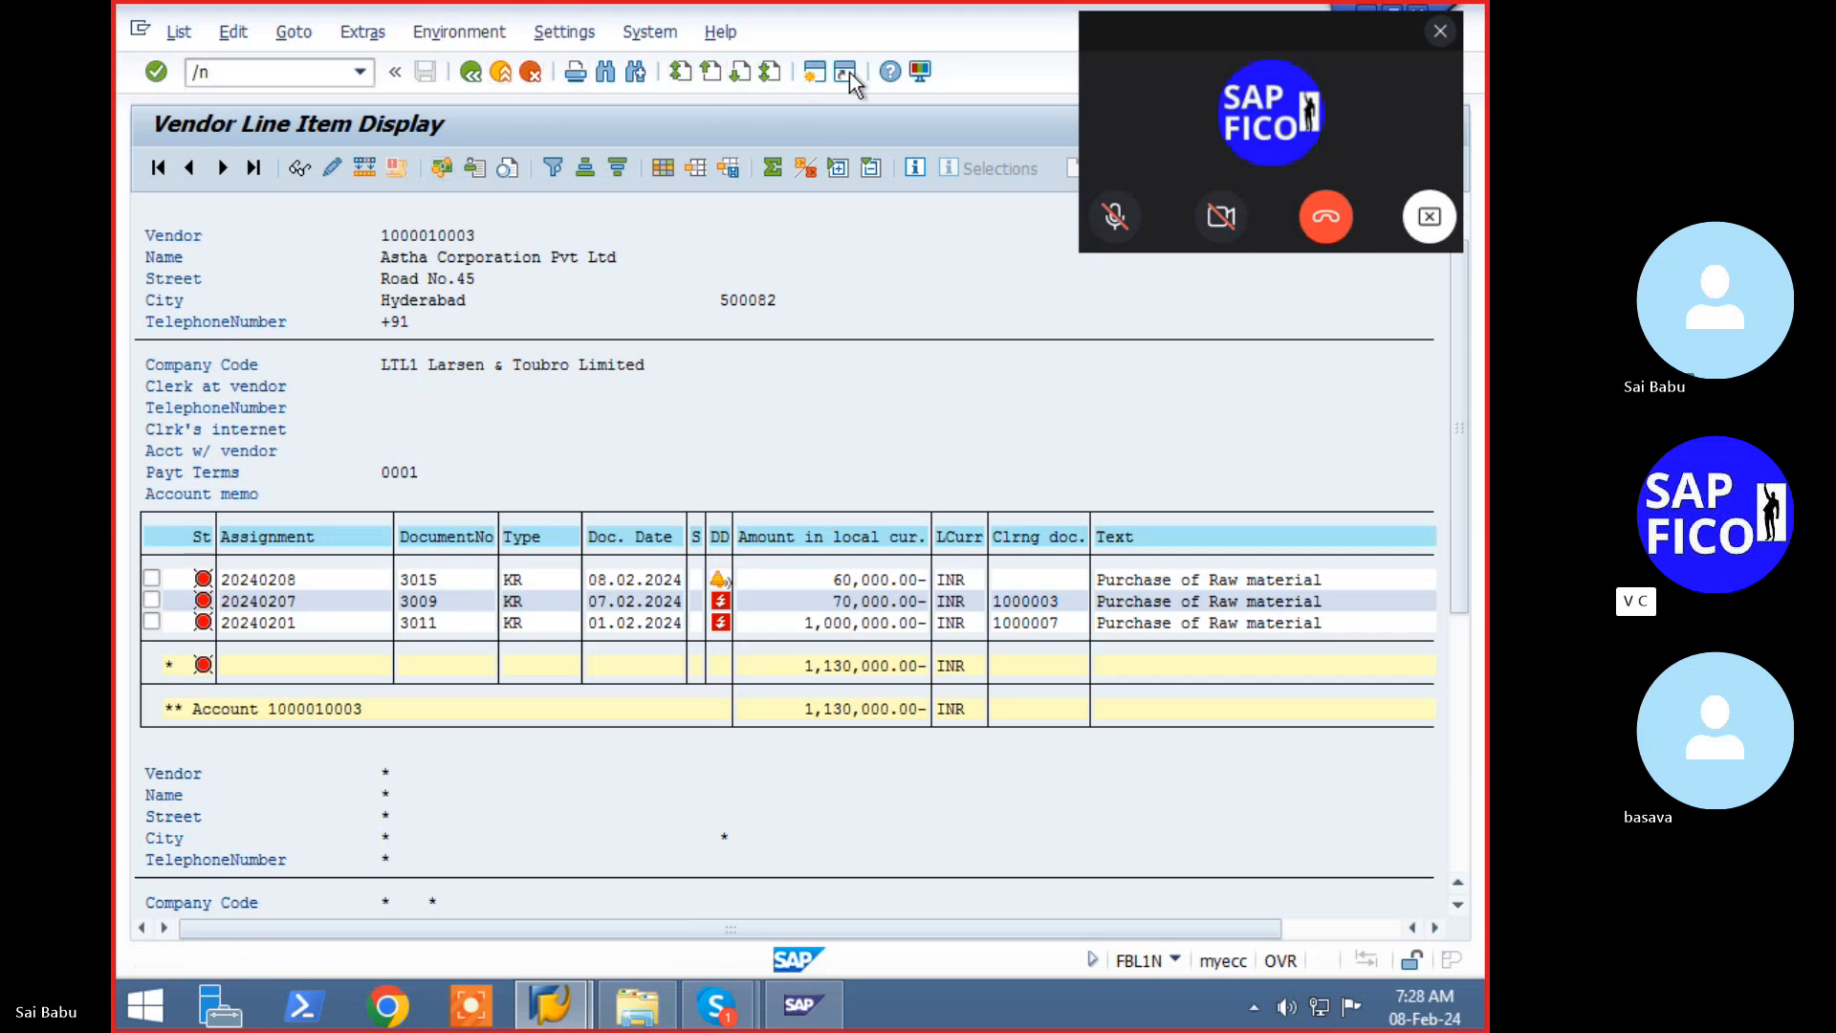
{"action": "left_click", "coordinate": [1440, 34]}
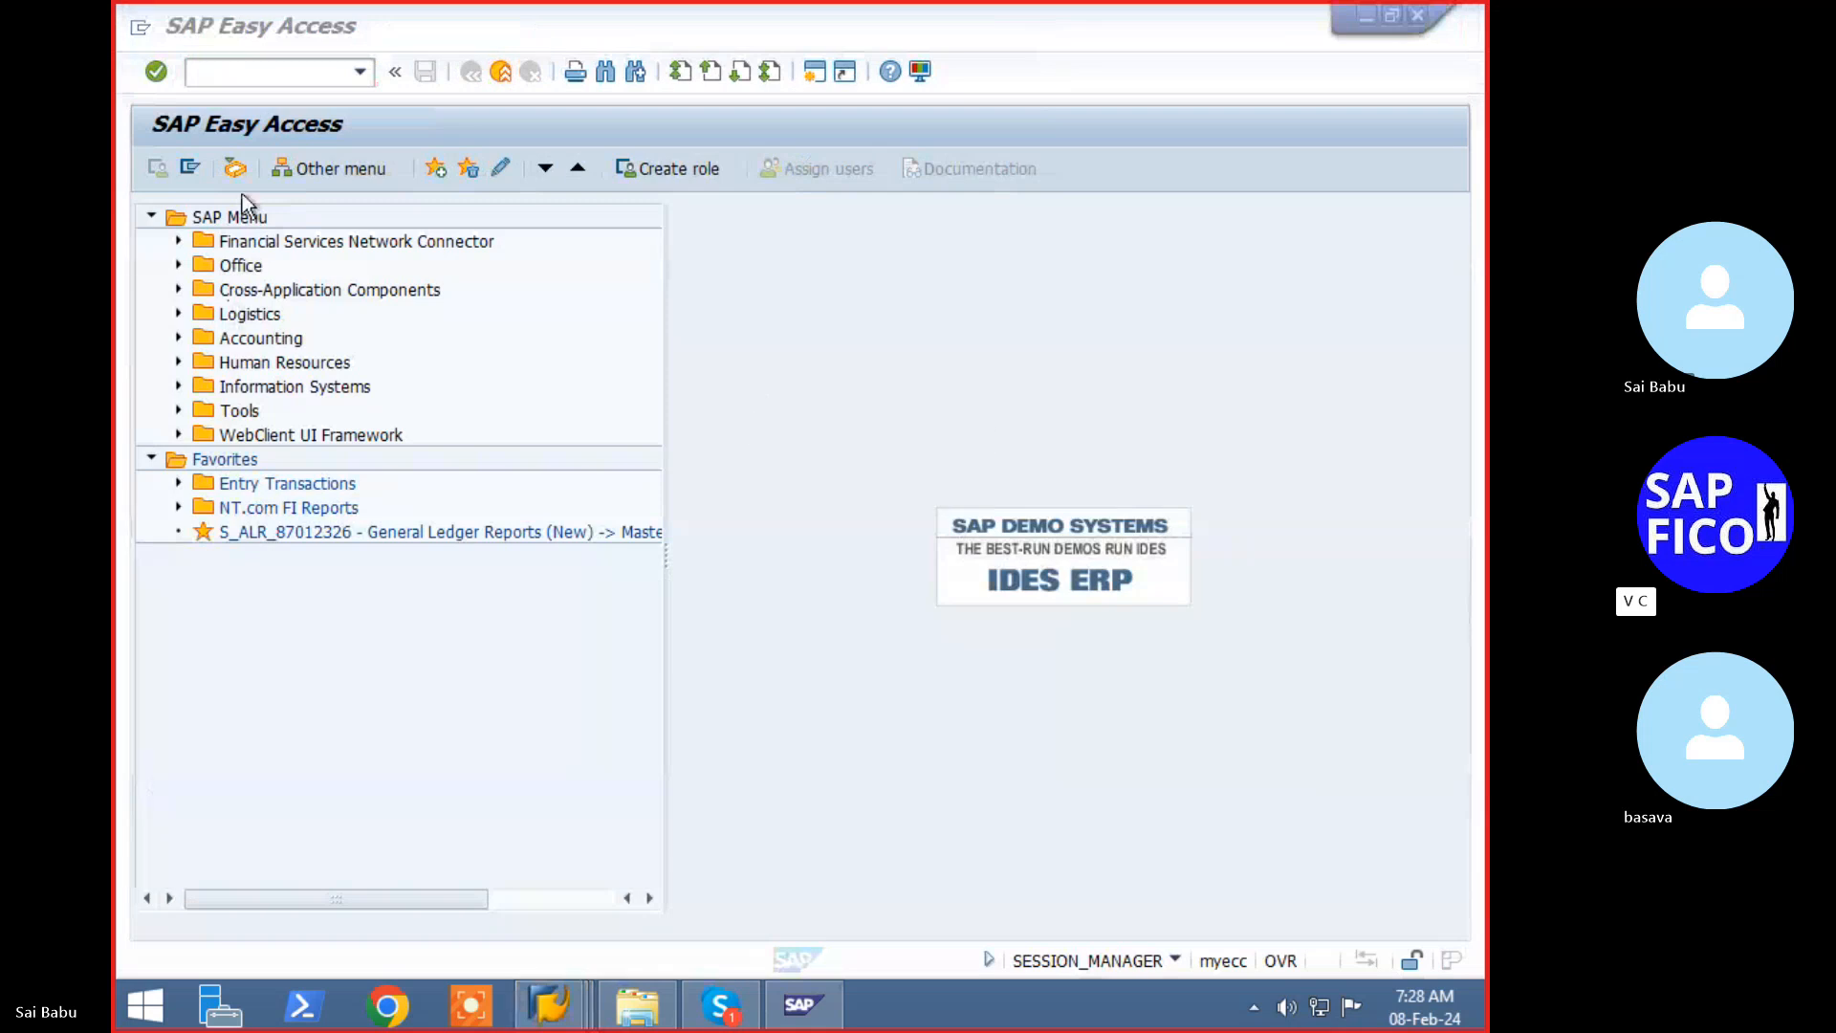
{"action": "left_click", "coordinate": [308, 72]}
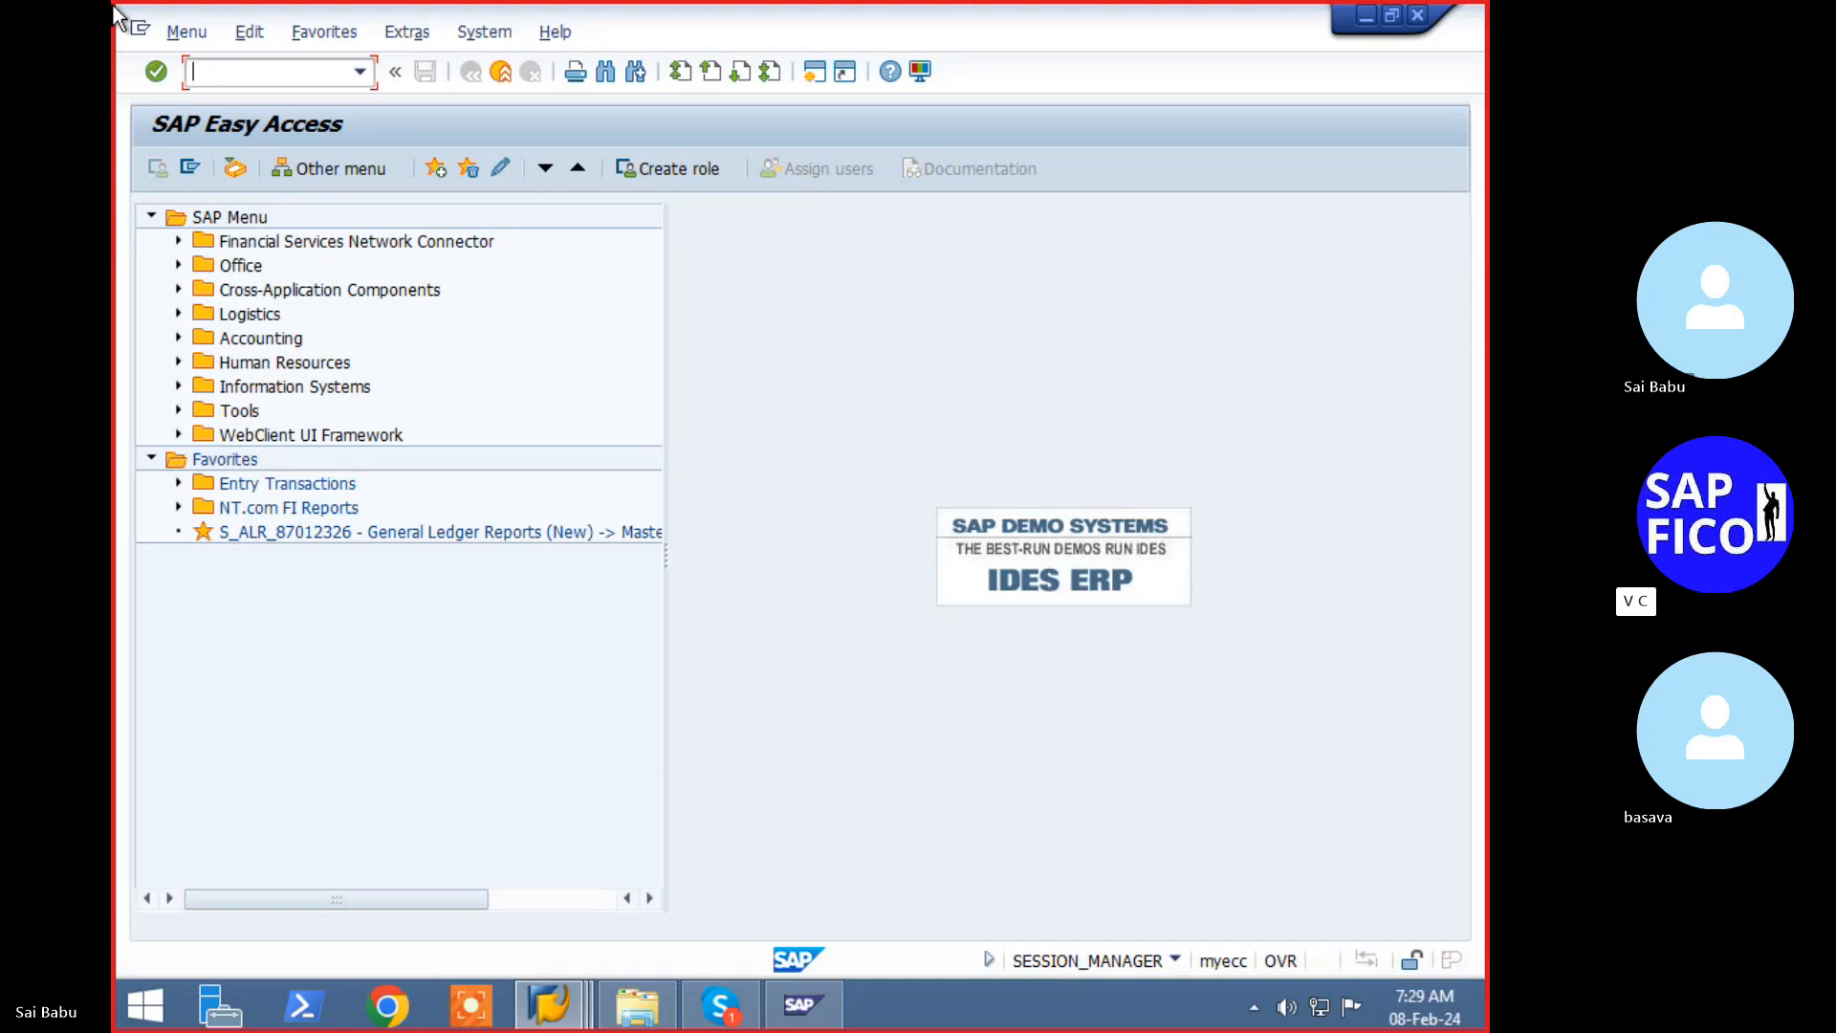
- Open transaction FBKP, correcting the mistyped code
{"action": "type", "text": "f-"}
{"action": "key", "text": "BackSpace"}
{"action": "type", "text": "bkp"}
{"action": "key", "text": "Return"}
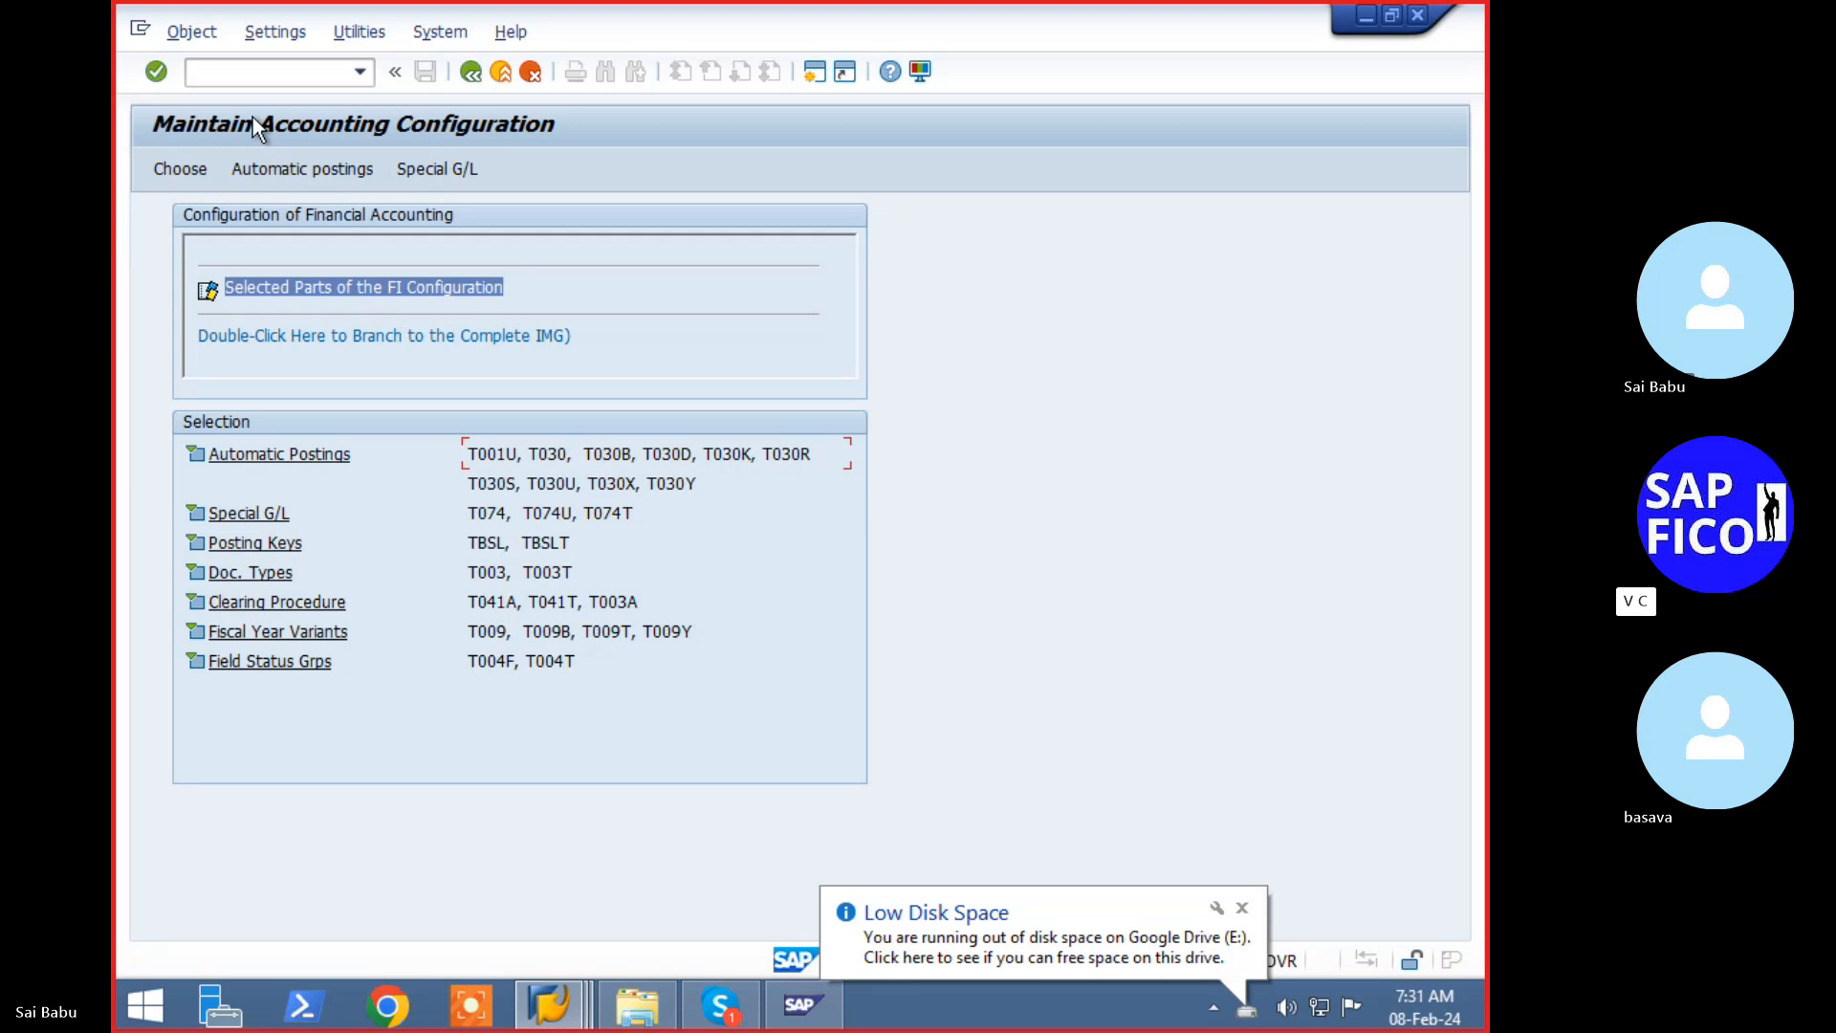
- Open the Special G/L table listing customer indicators, including P for Payment request
{"action": "left_click", "coordinate": [460, 175]}
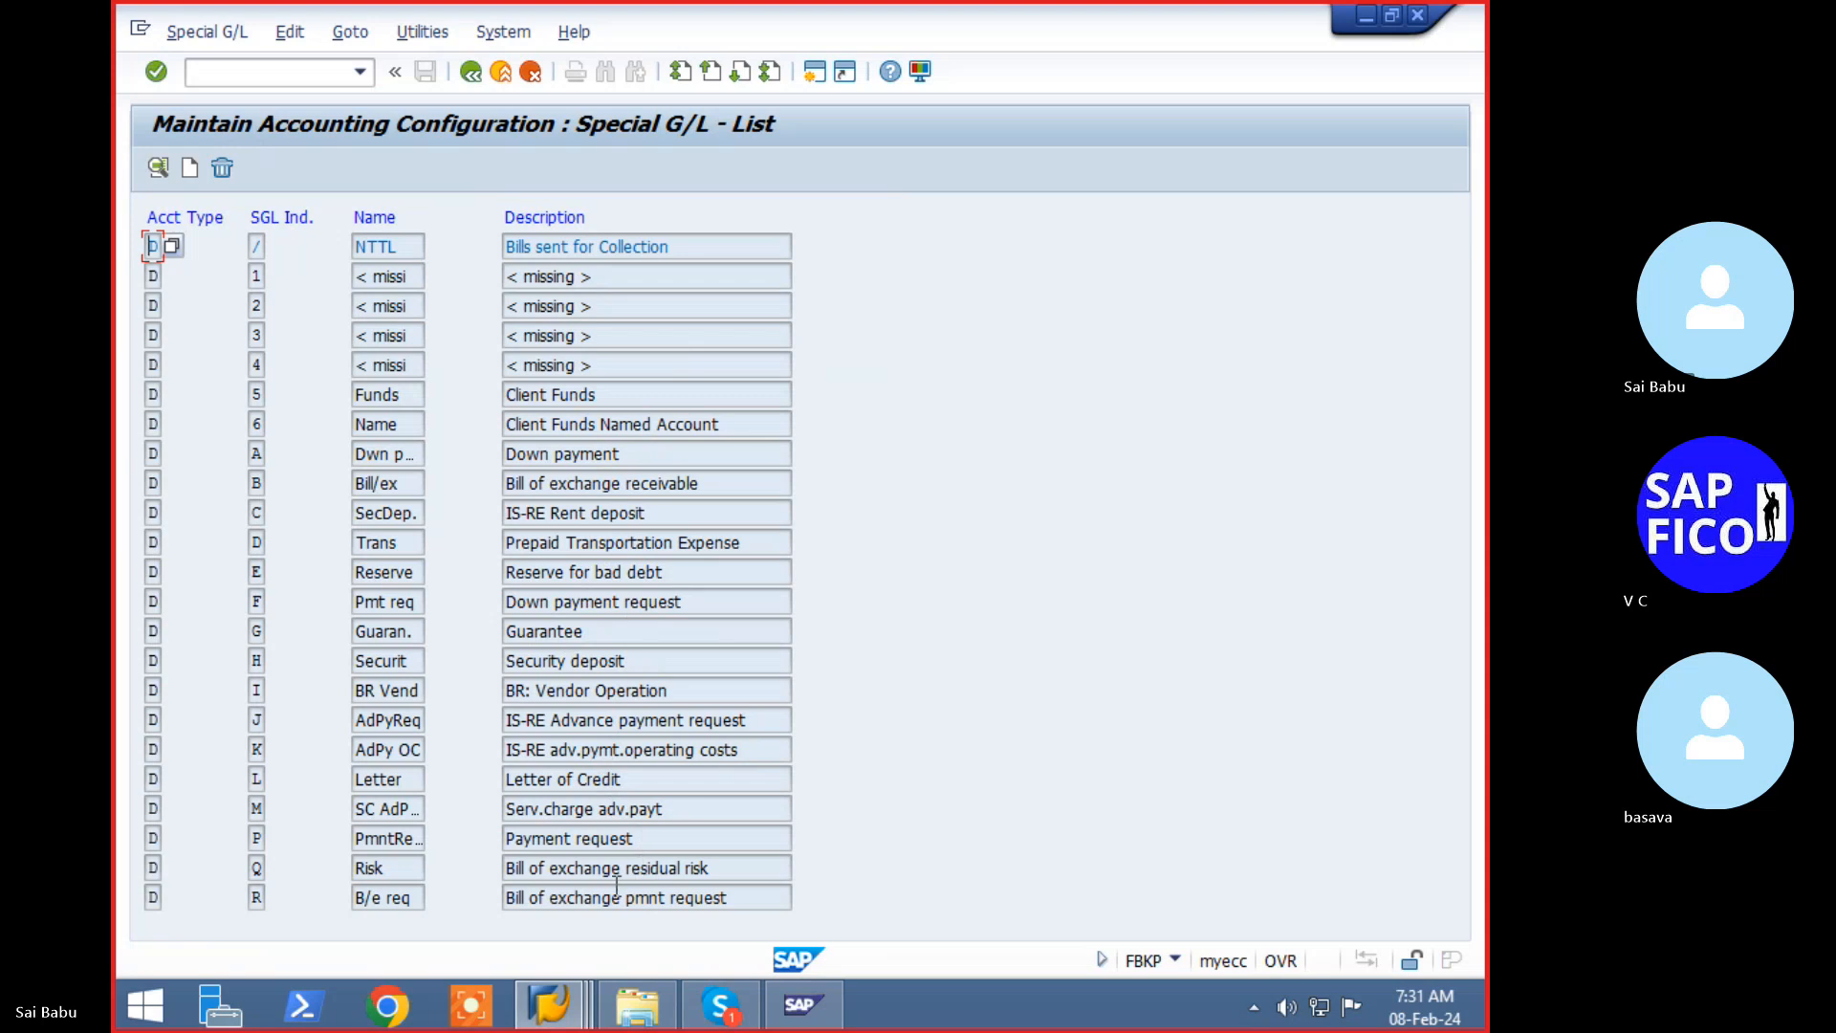
{"action": "double_click", "coordinate": [258, 841]}
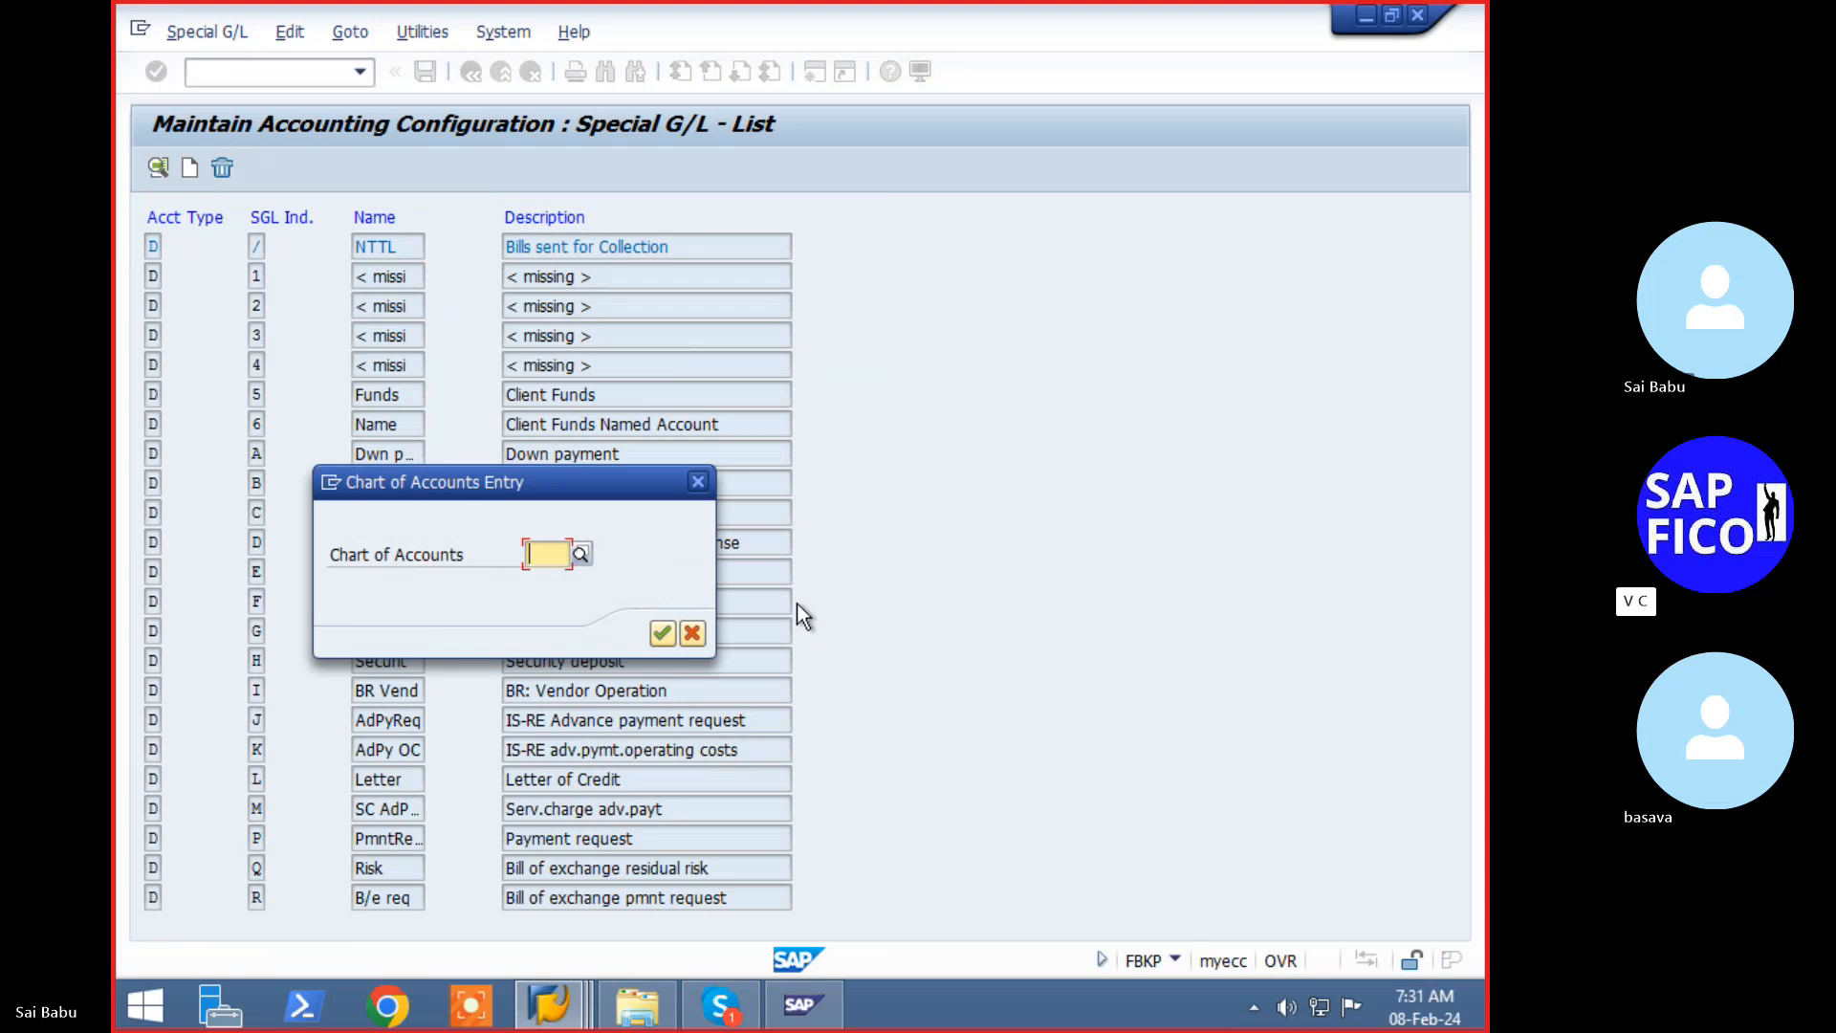
{"action": "type", "text": "1co"}
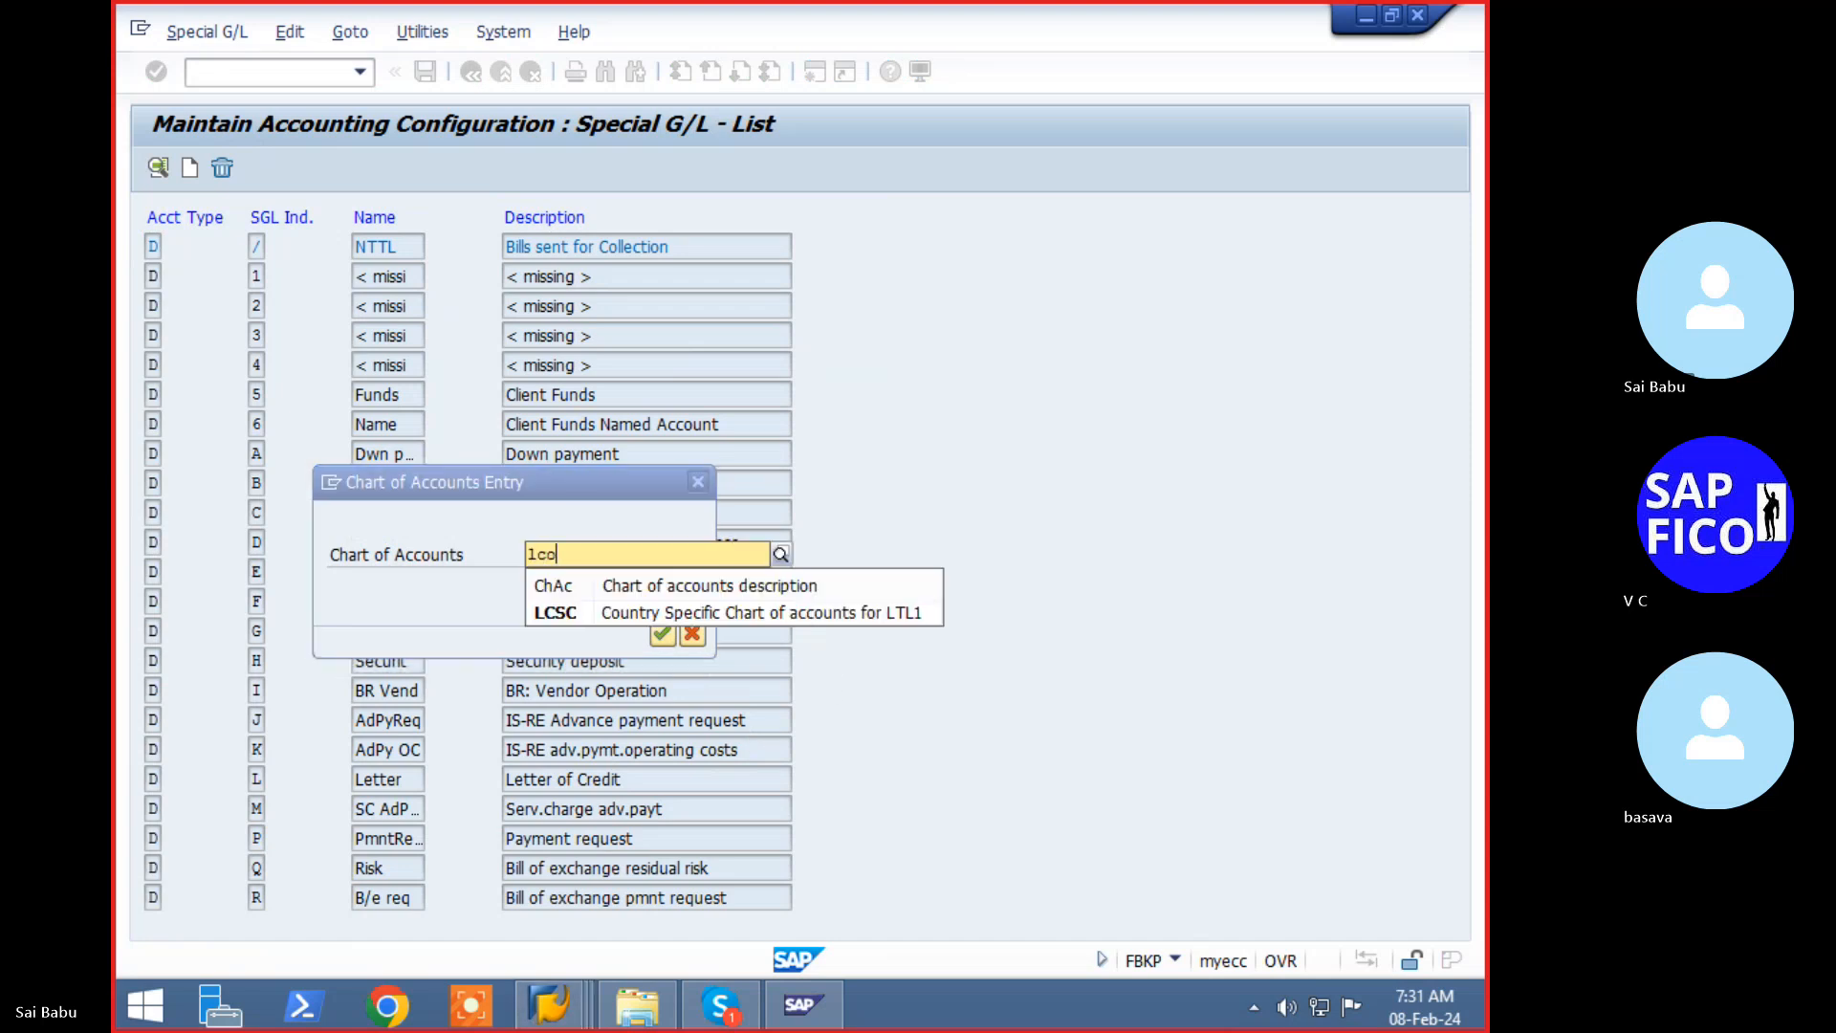
{"action": "type", "text": "a"}
{"action": "key", "text": "BackSpace"}
{"action": "key", "text": "BackSpace"}
{"action": "key", "text": "BackSpace"}
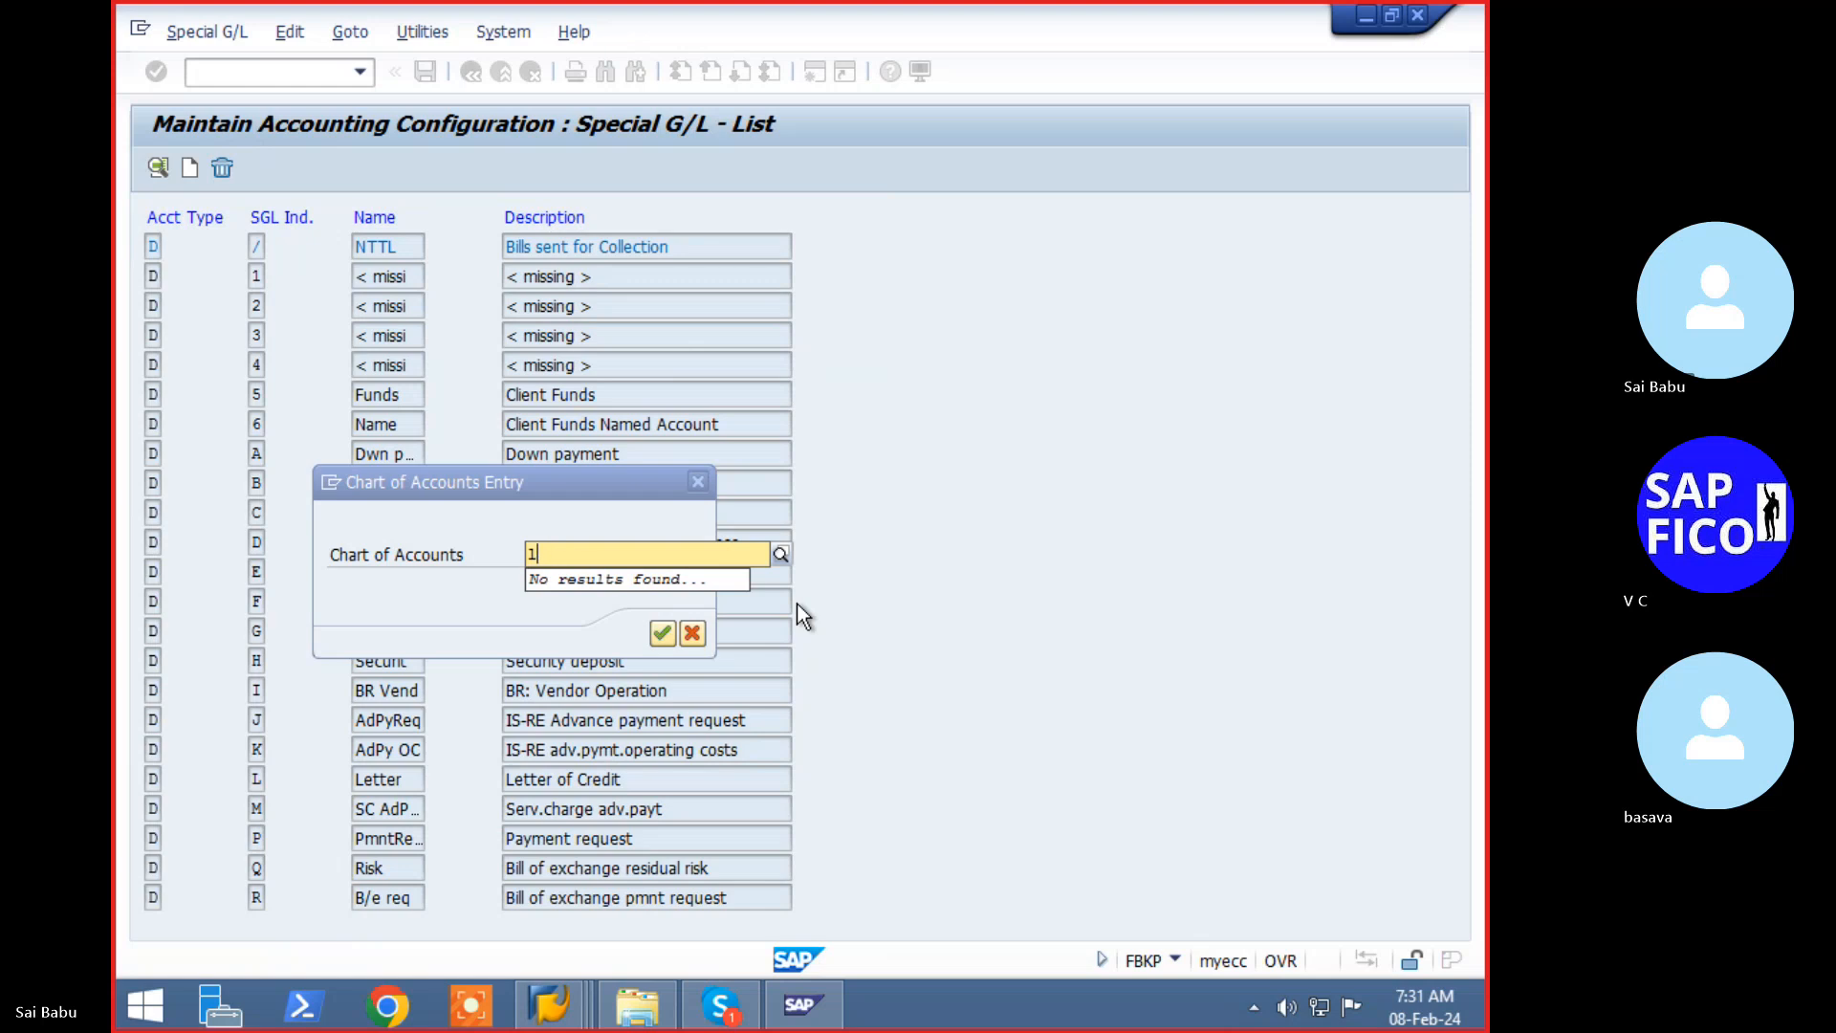
{"action": "type", "text": "t"}
{"action": "left_click", "coordinate": [800, 612]}
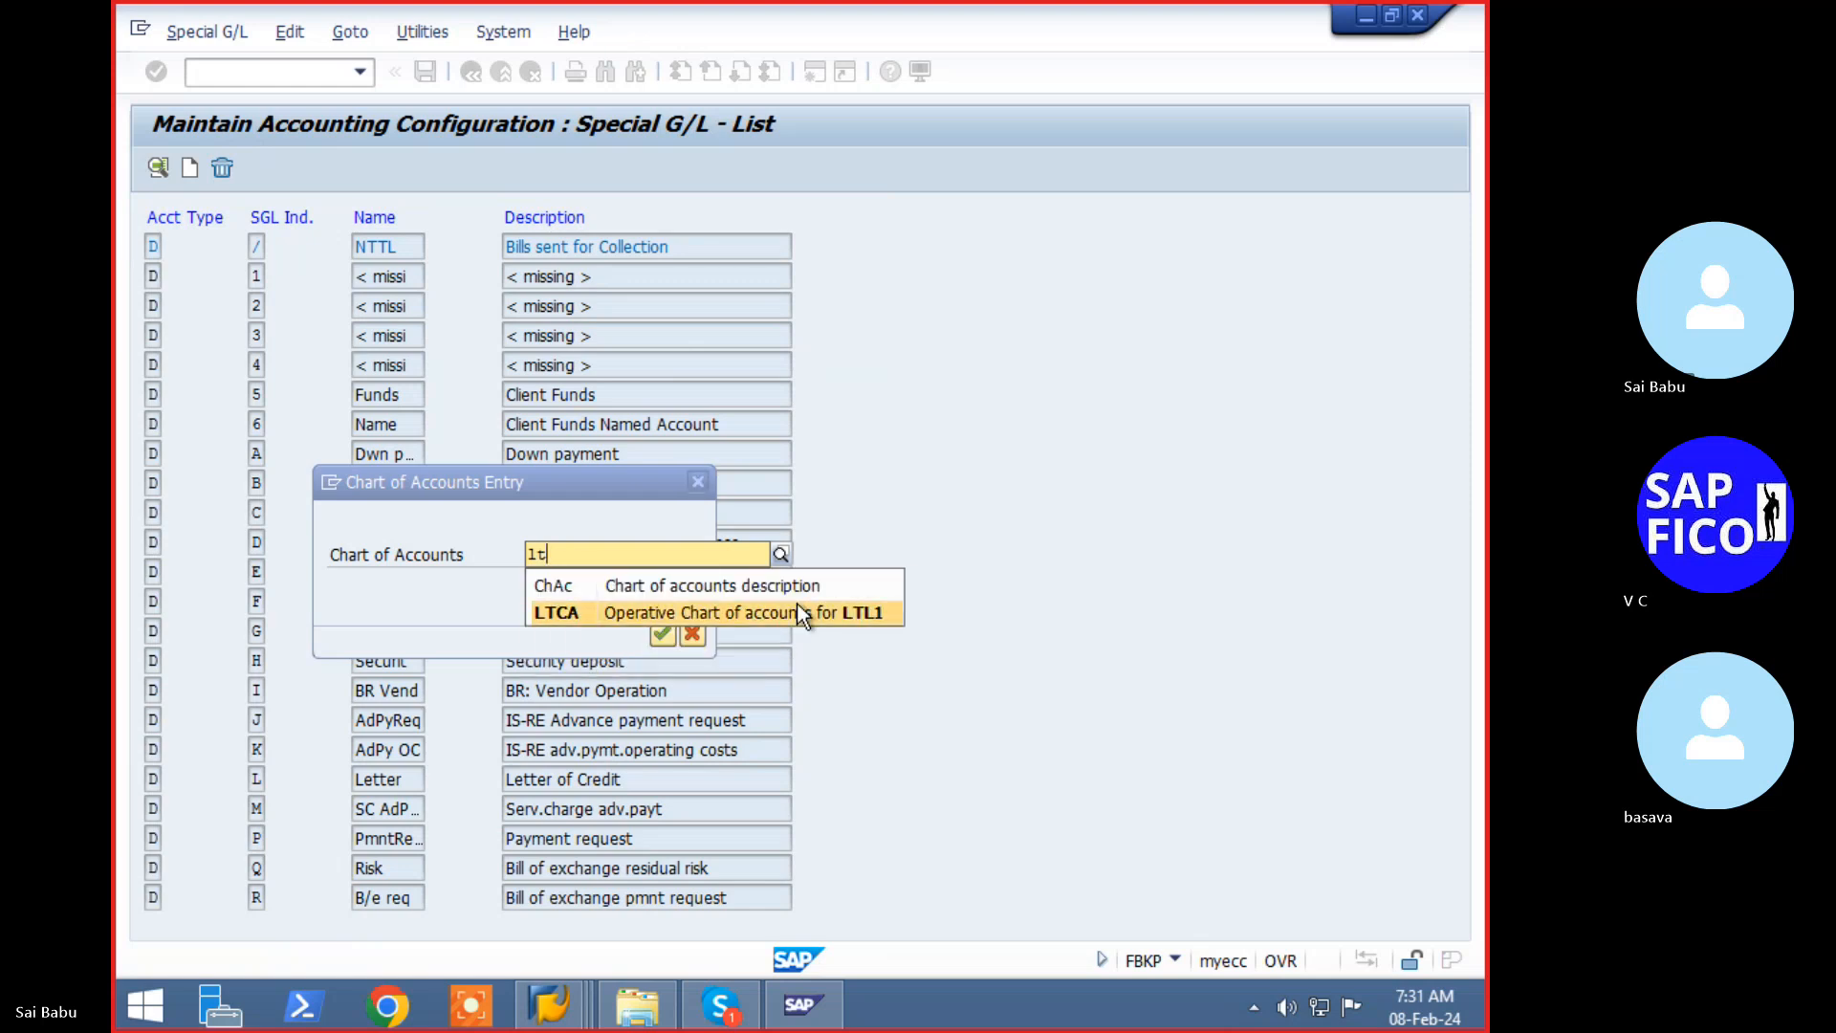
{"action": "key", "text": "Return"}
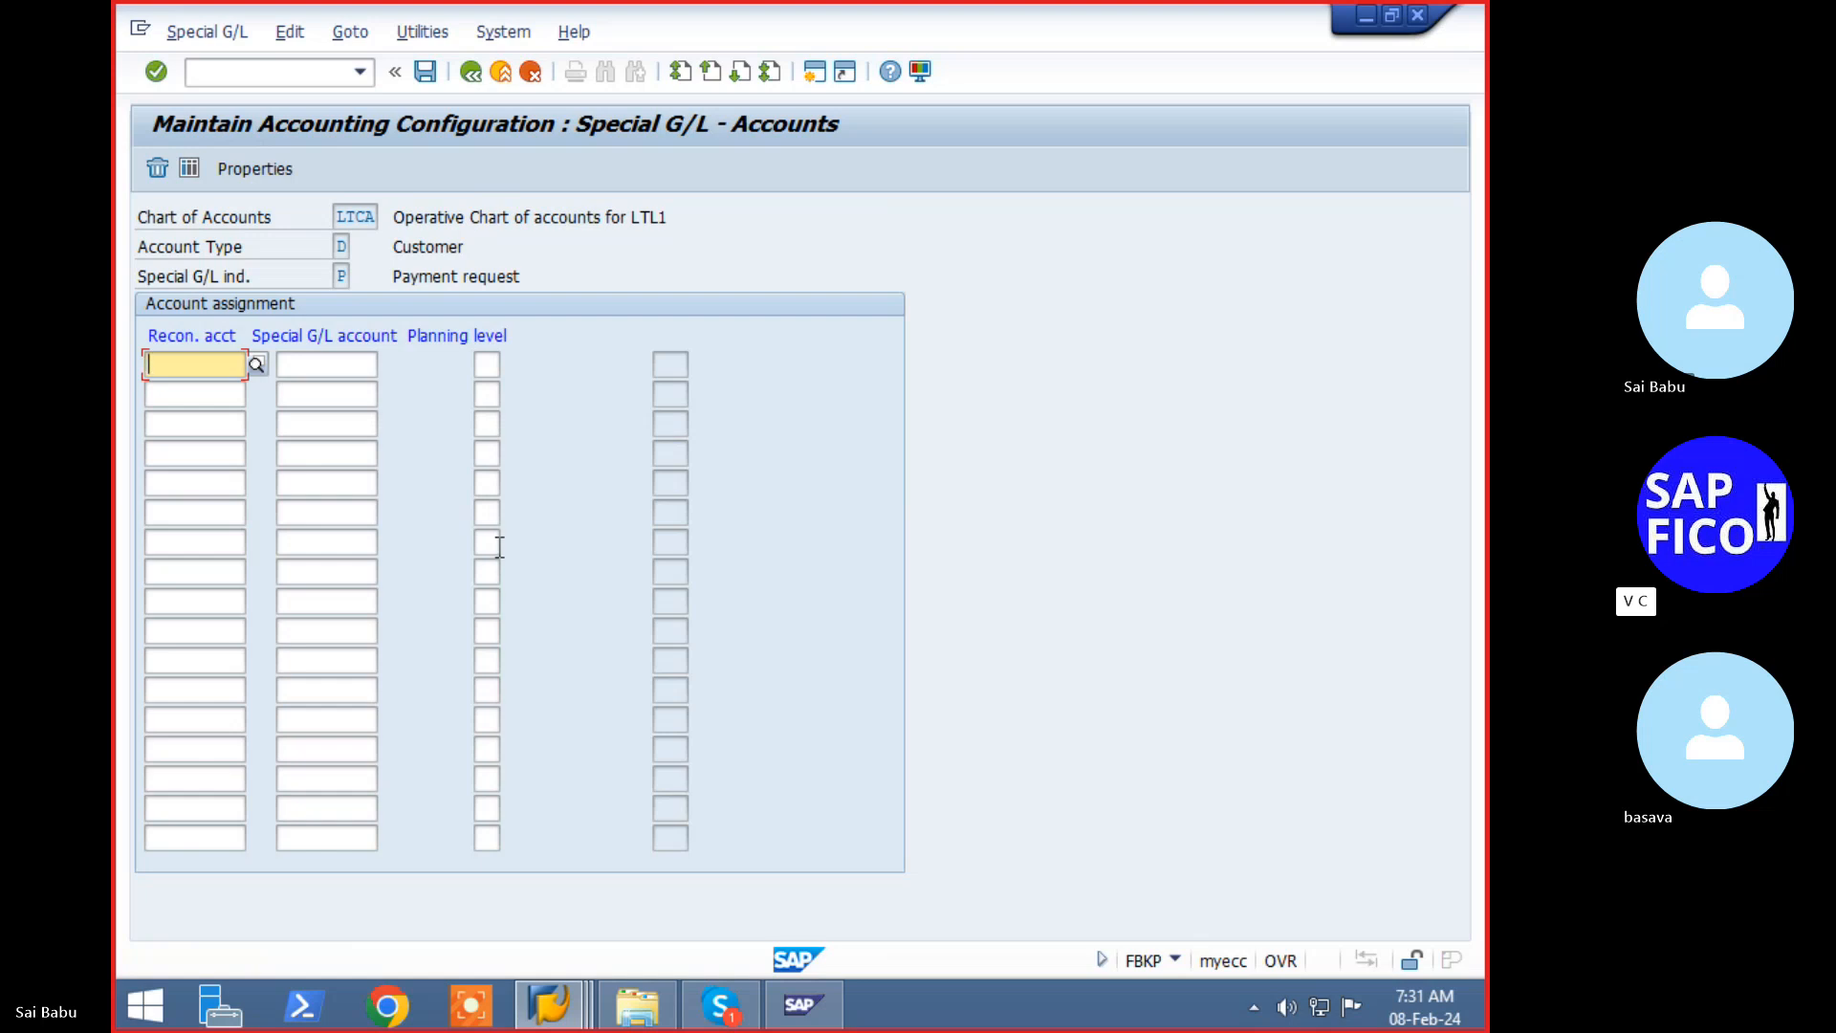
{"action": "left_click", "coordinate": [472, 76]}
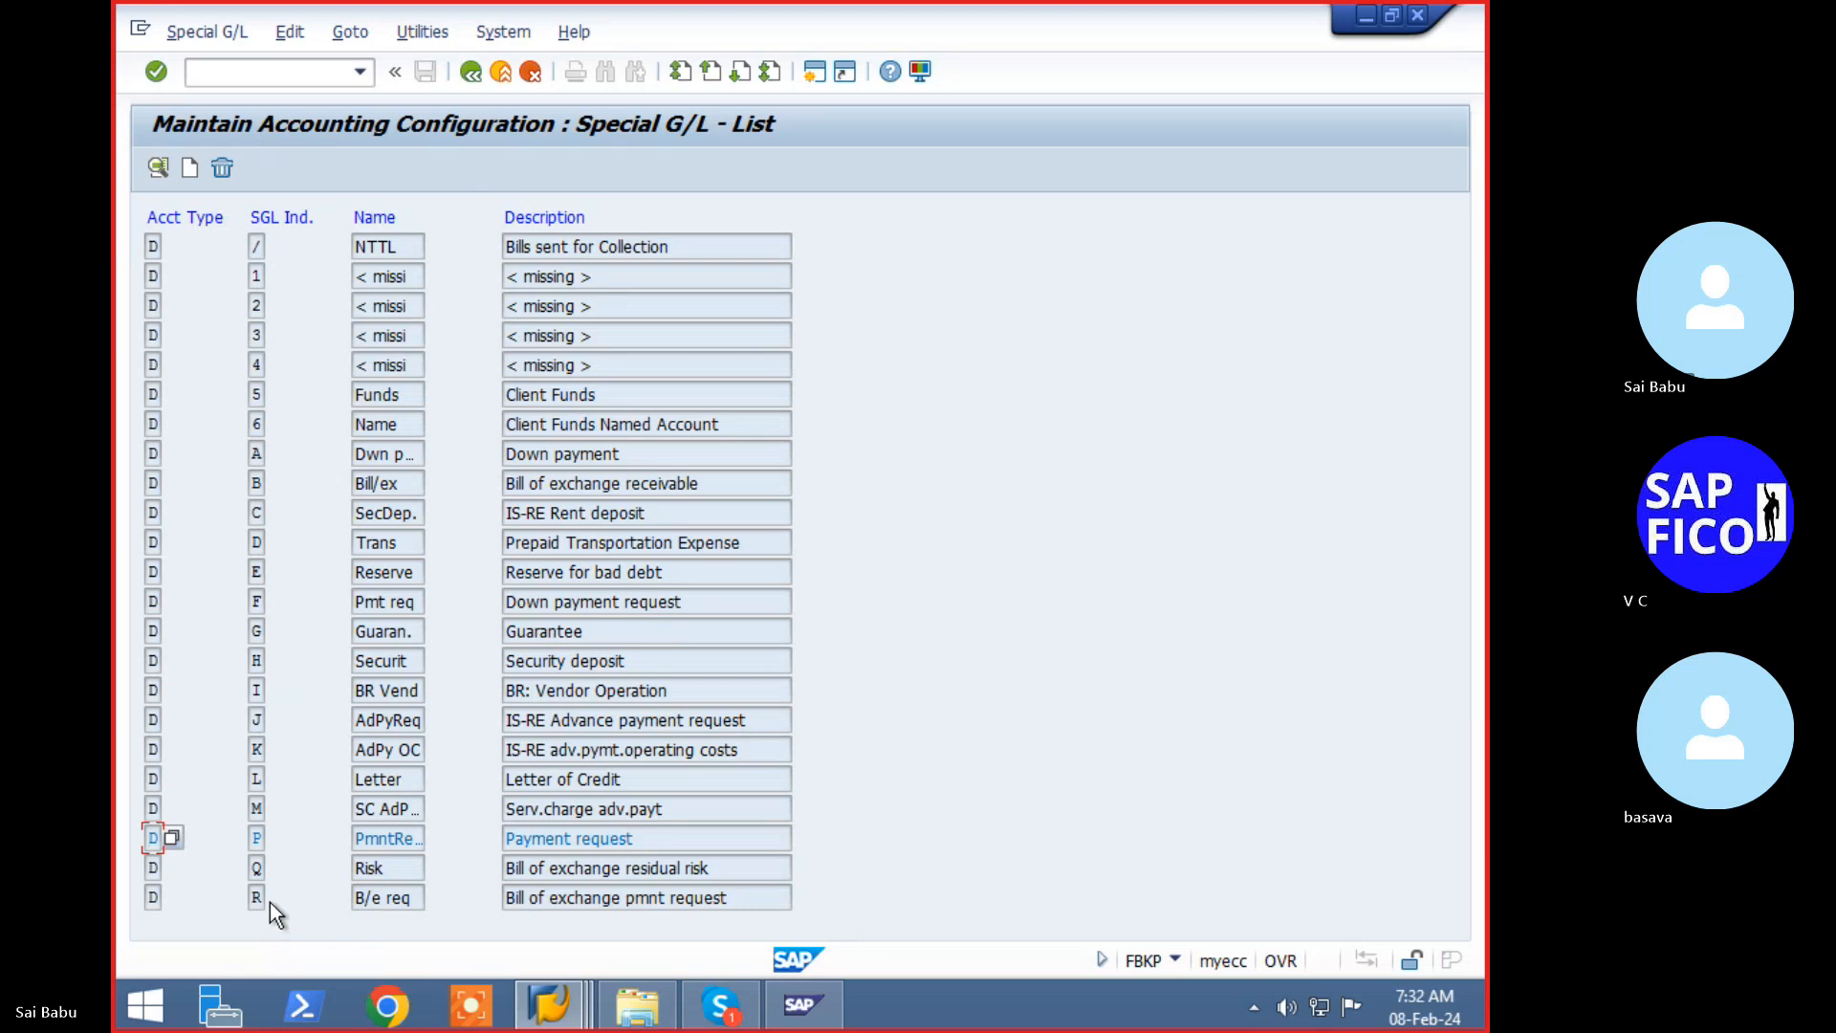
{"action": "left_click", "coordinate": [259, 744]}
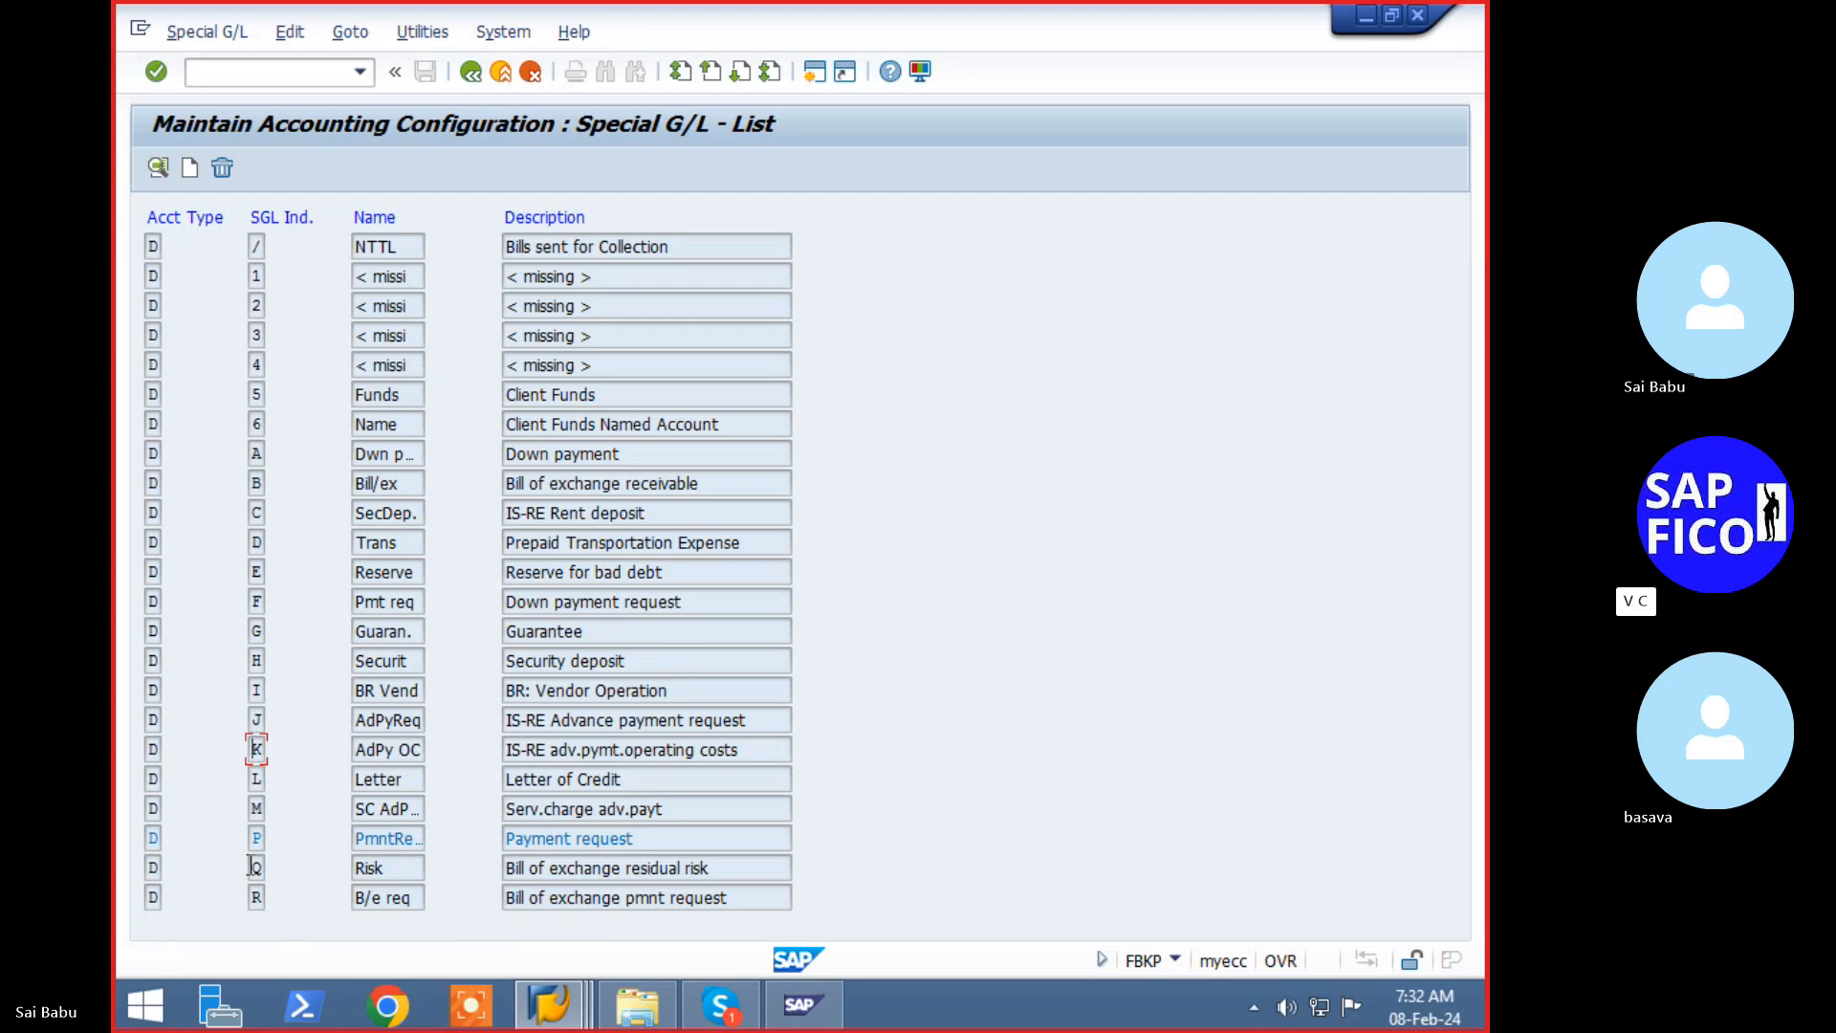
- Enter /nf-59 to open the Payment Request screen for LTL1, fiscal year 2023
{"action": "left_click", "coordinate": [246, 73]}
{"action": "type", "text": "/nfb5"}
{"action": "key", "text": "BackSpace"}
{"action": "key", "text": "BackSpace"}
{"action": "type", "text": "-59"}
{"action": "key", "text": "Return"}
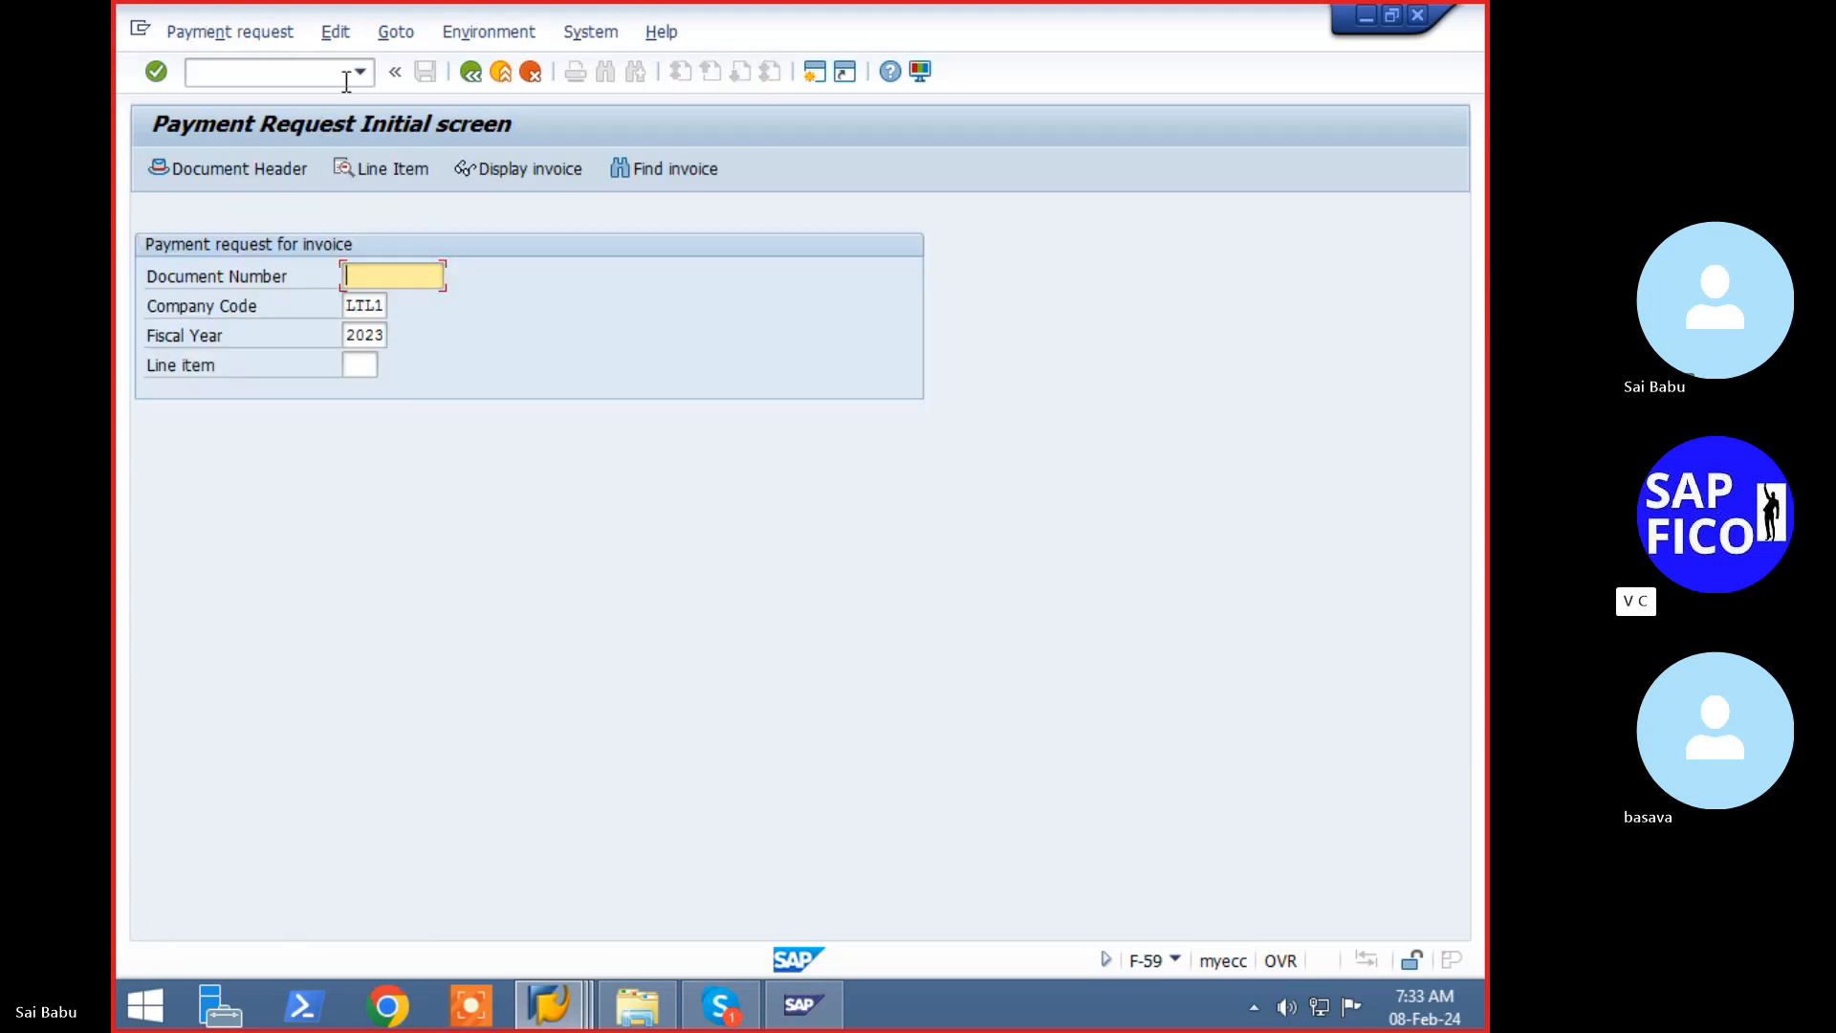
- Enter document 3015 to reach the header data, which reports number range 02 missing for LTL1 in 2023
{"action": "type", "text": "3015"}
{"action": "left_click", "coordinate": [381, 173]}
{"action": "key", "text": "Return"}
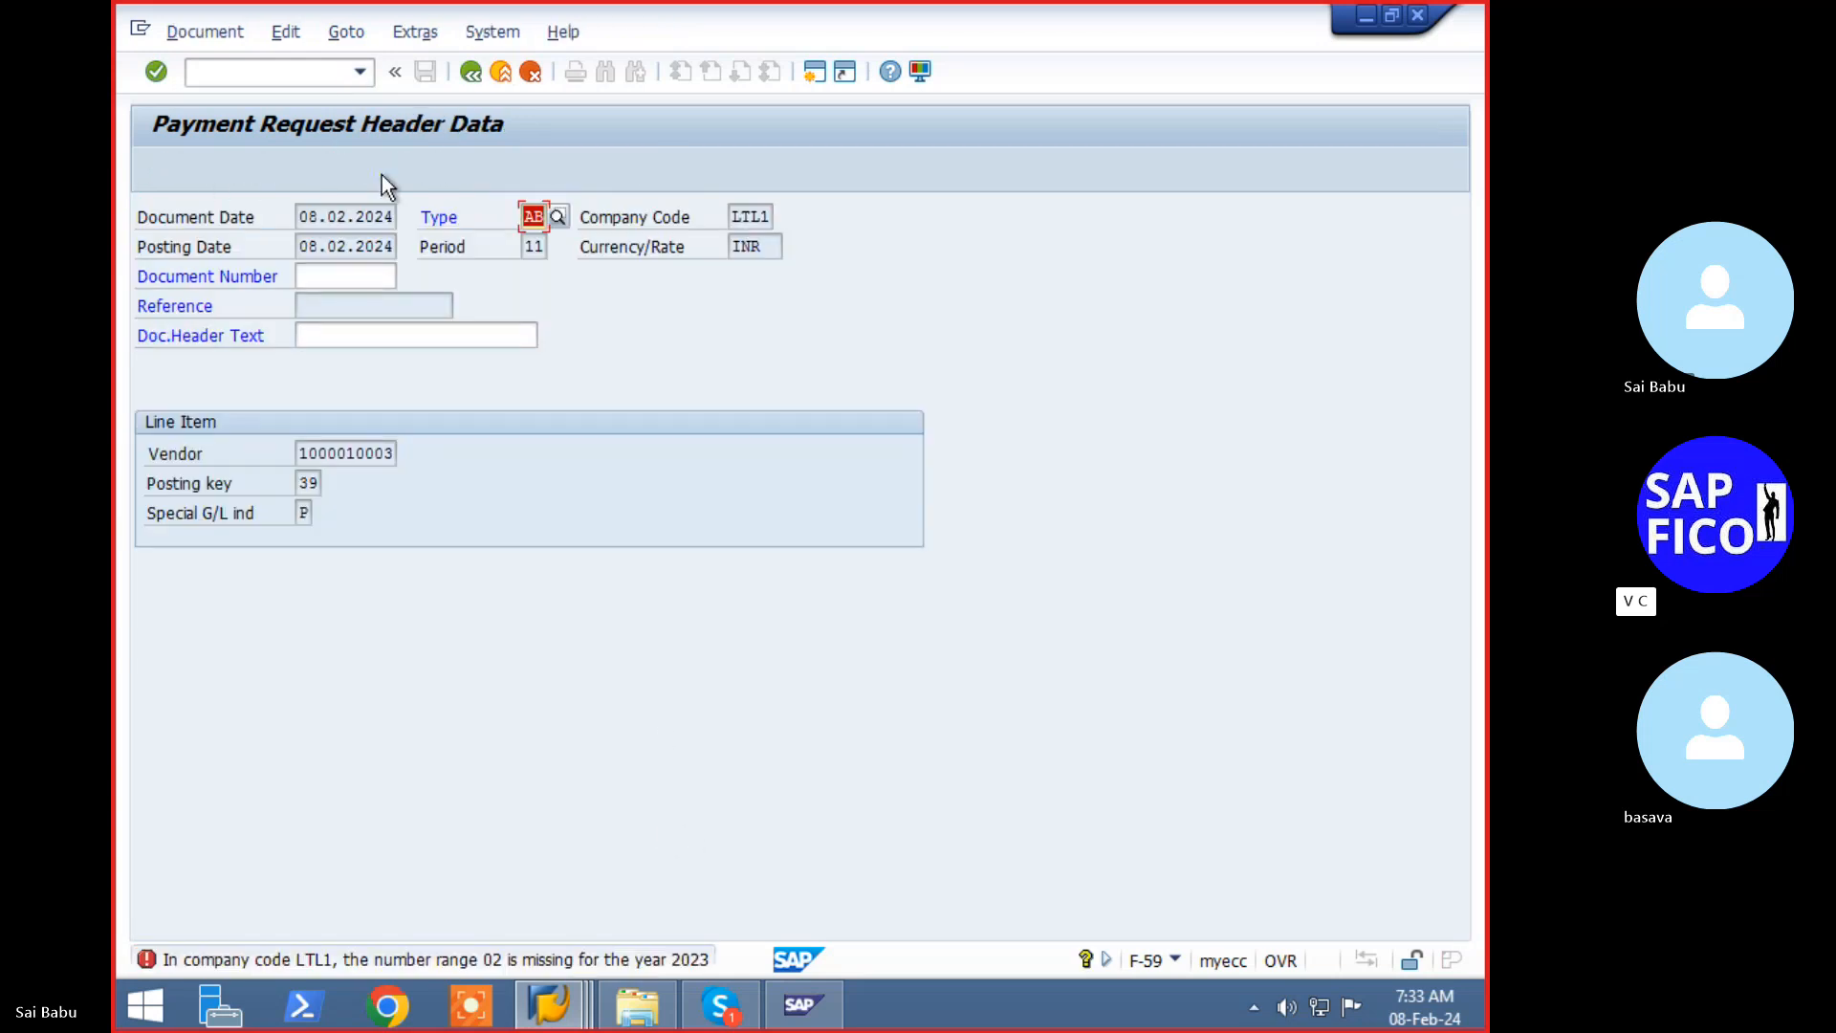
{"action": "left_click", "coordinate": [390, 279]}
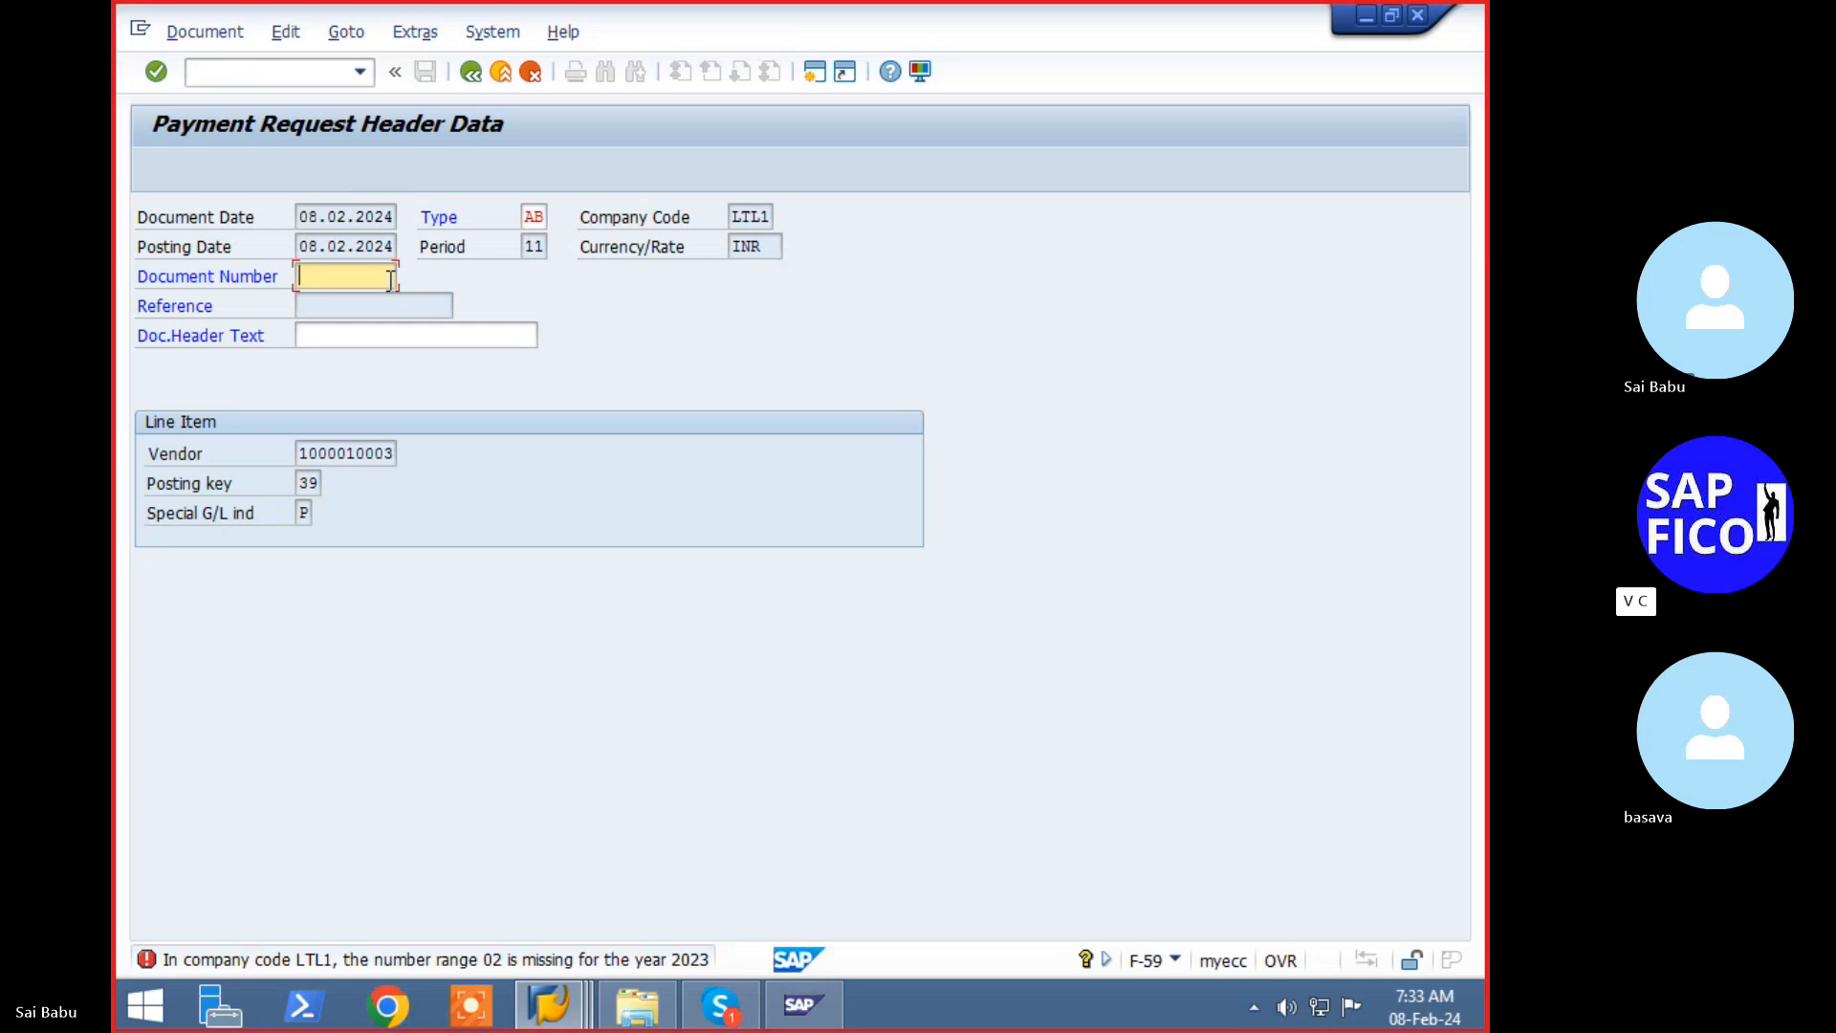
{"action": "left_click", "coordinate": [335, 72]}
{"action": "type", "text": "/n"}
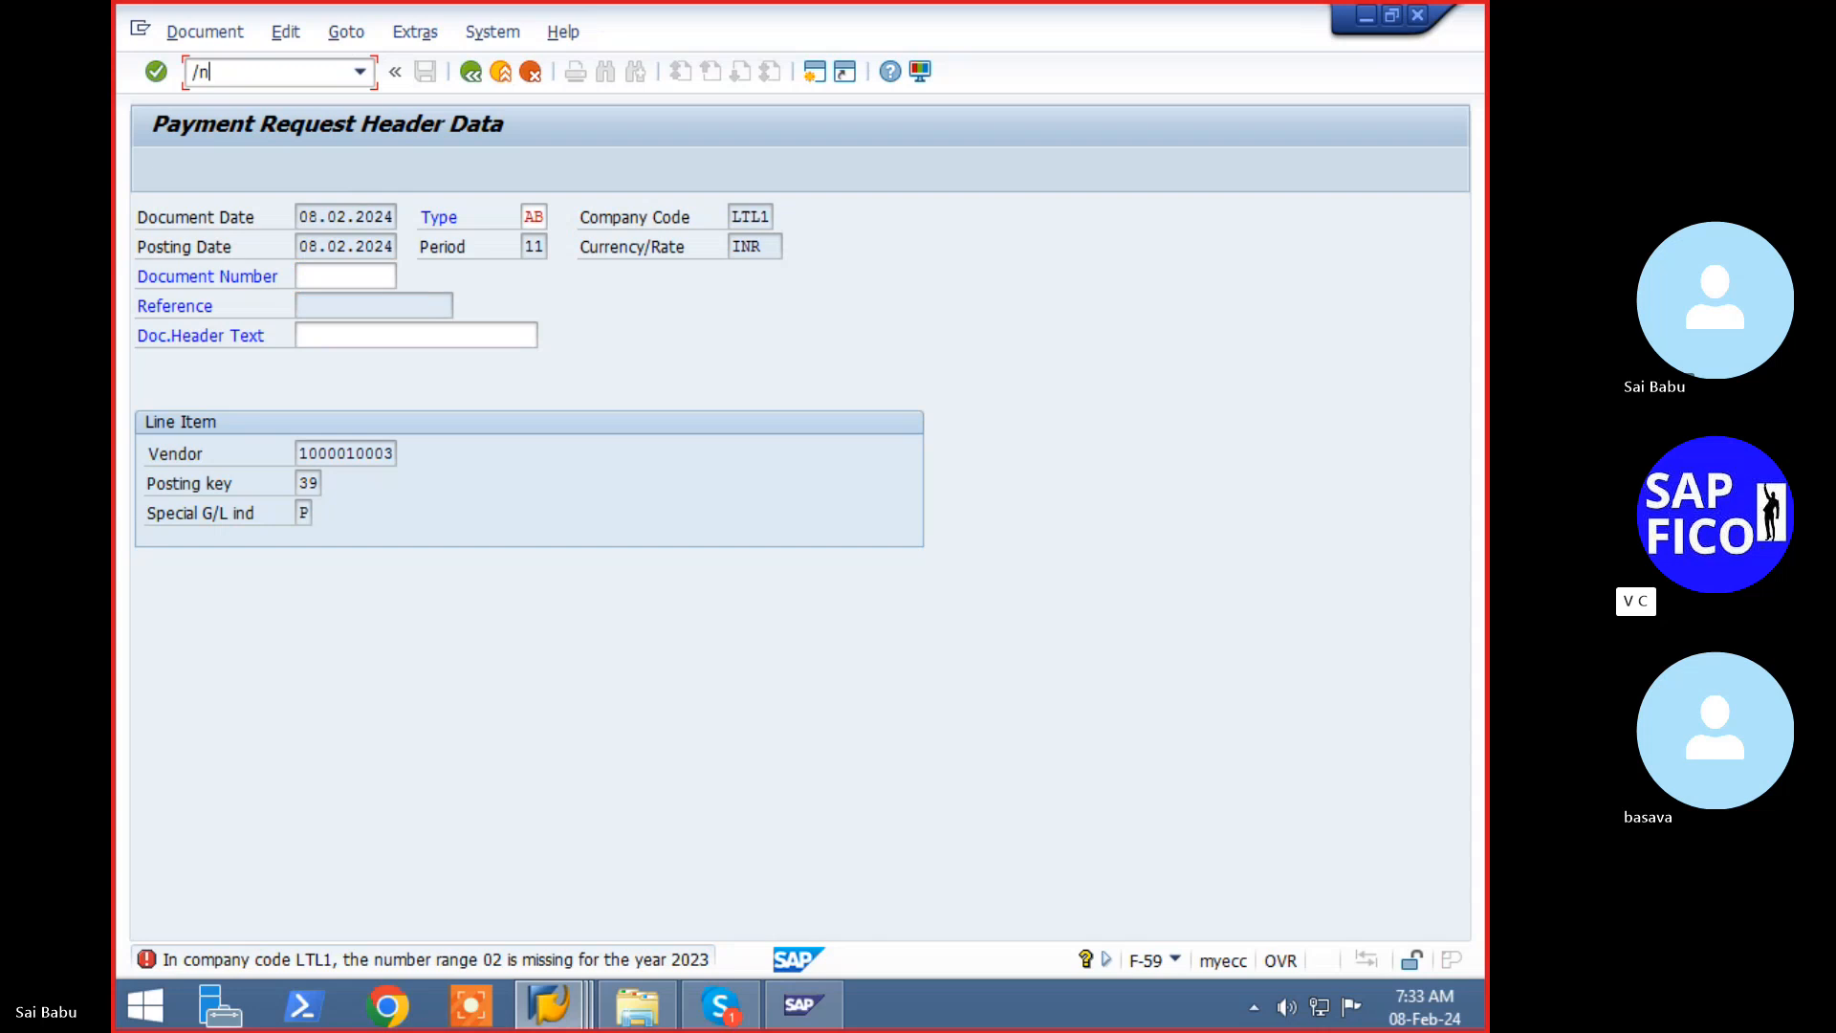
{"action": "type", "text": "fbn1"}
- Open the accounting document number range intervals and add a row for range 02, year 2023
{"action": "key", "text": "Return"}
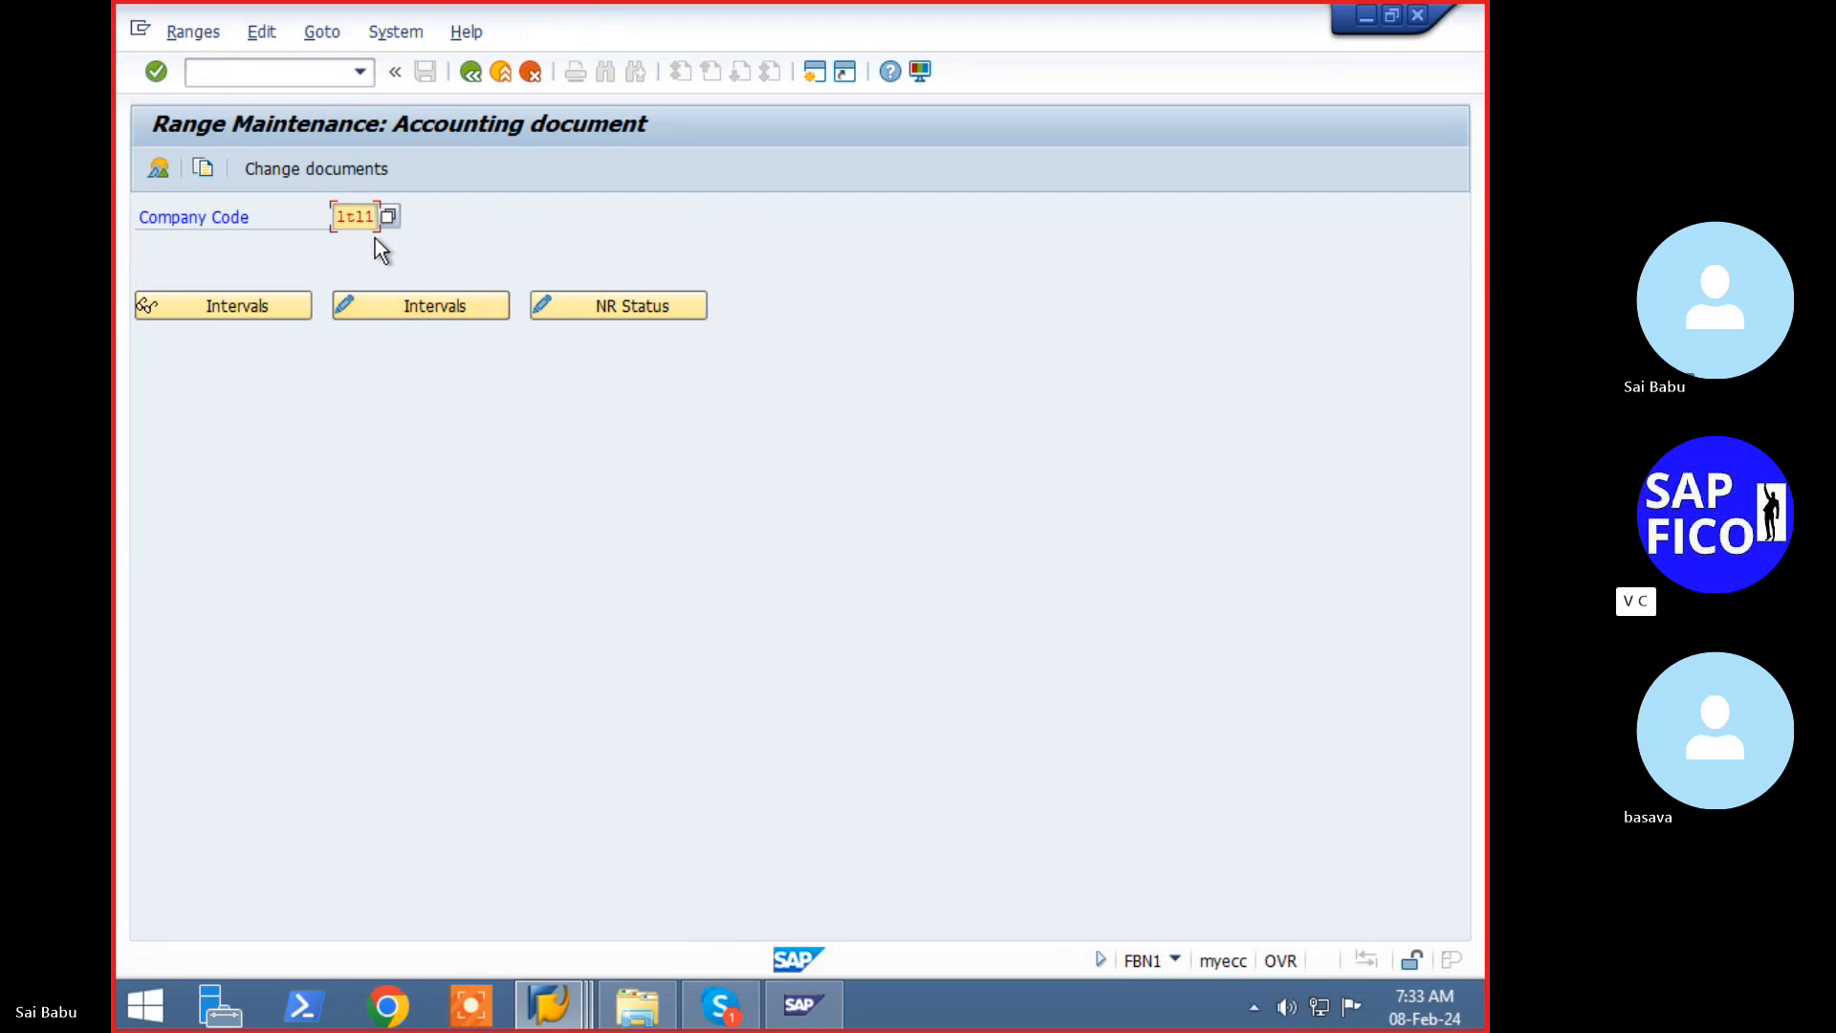
{"action": "left_click", "coordinate": [440, 308]}
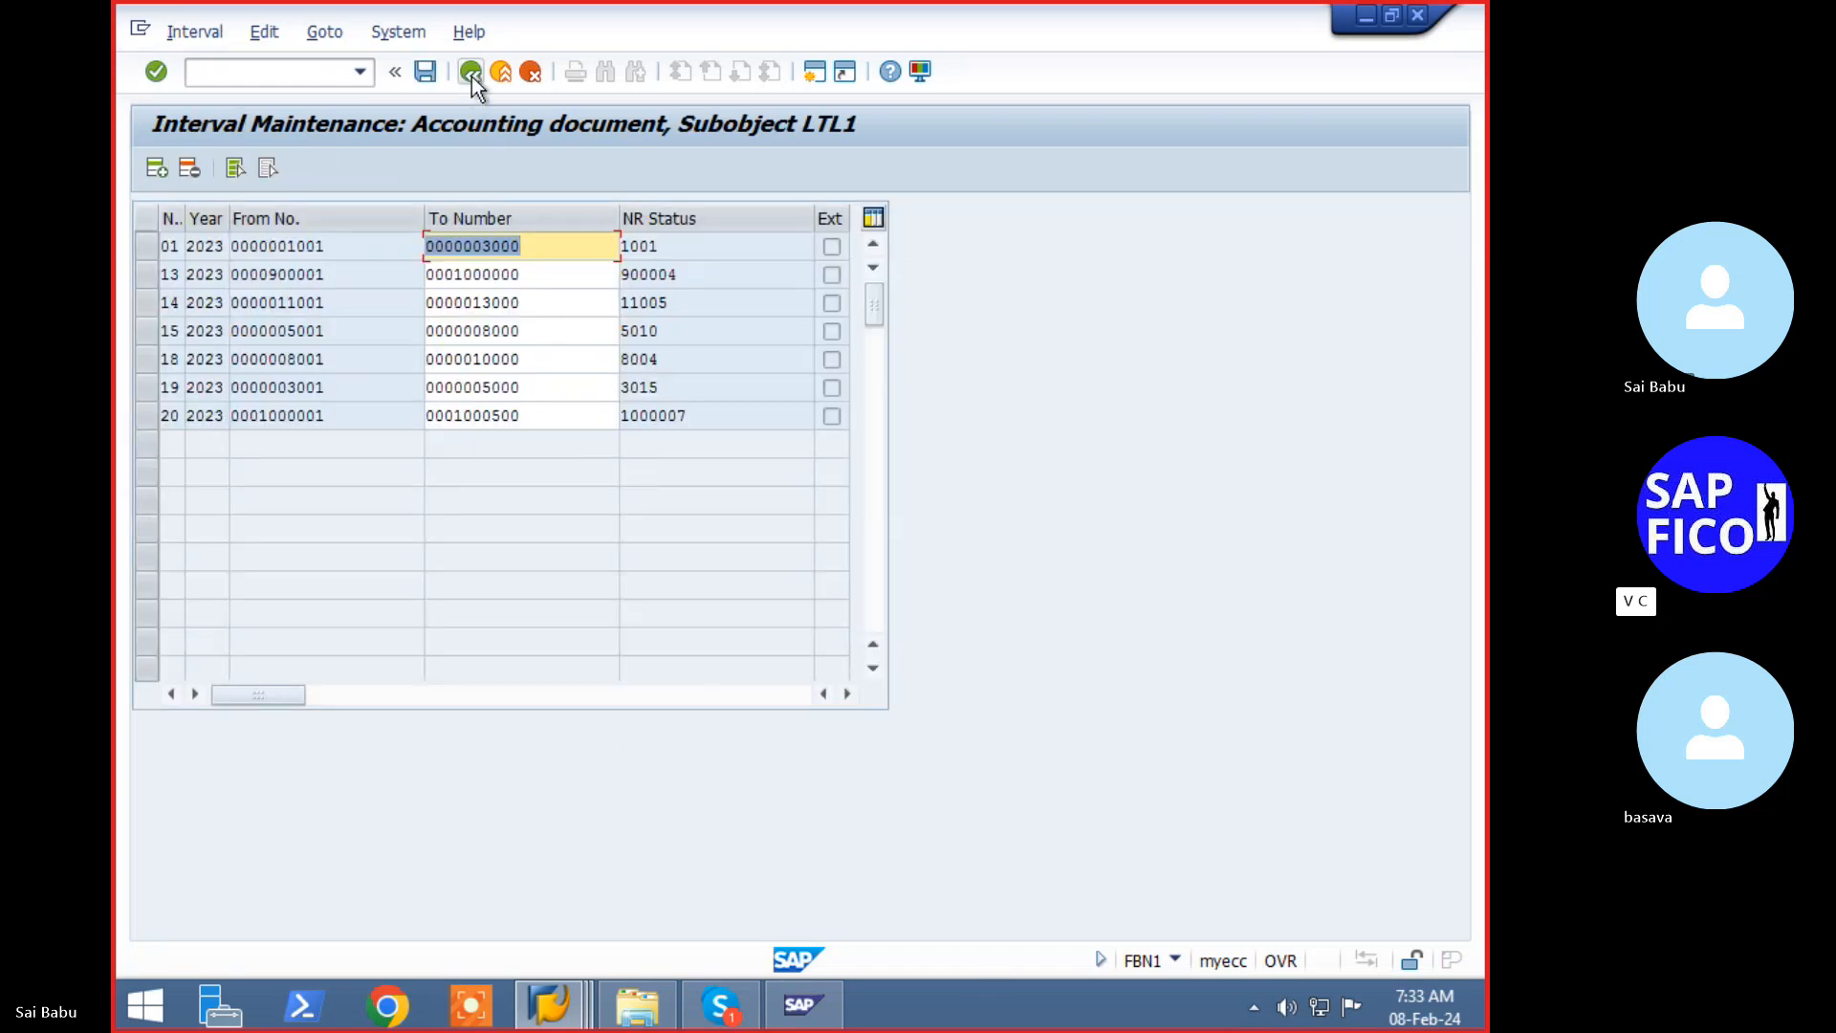
{"action": "left_click", "coordinate": [157, 169]}
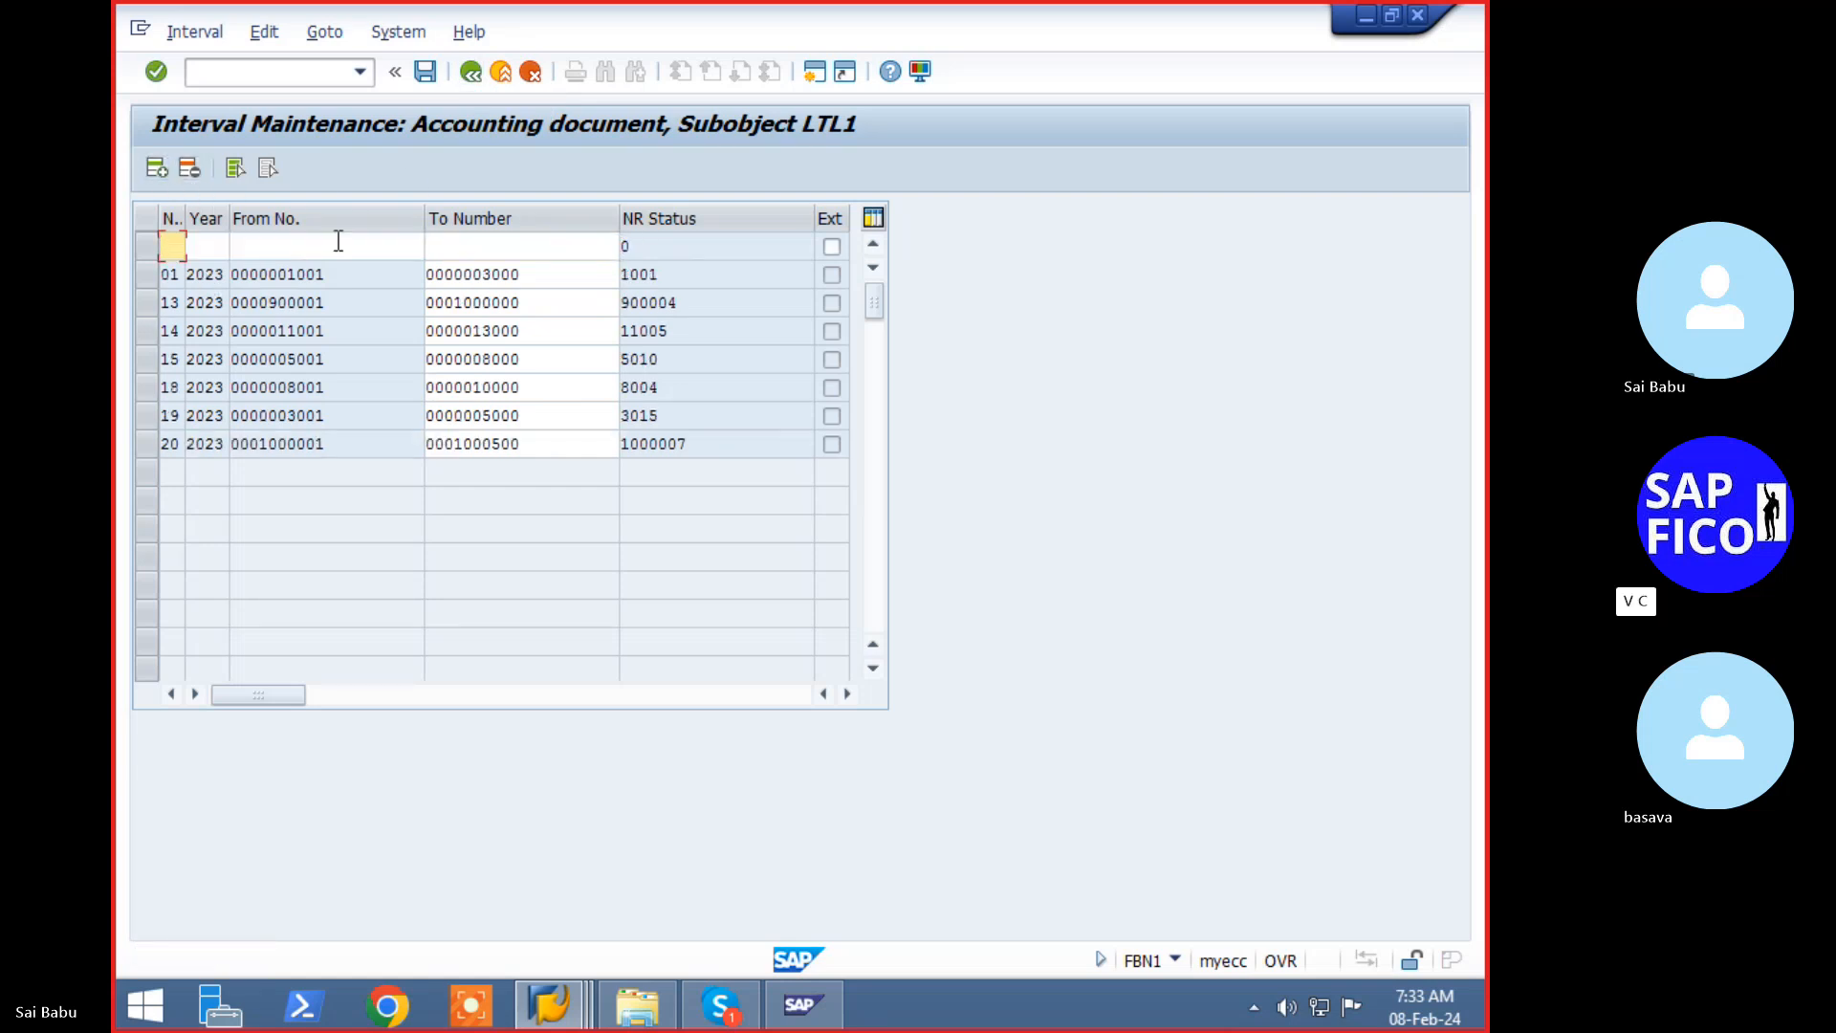
{"action": "type", "text": "02"}
{"action": "key", "text": "Tab"}
{"action": "type", "text": "20"}
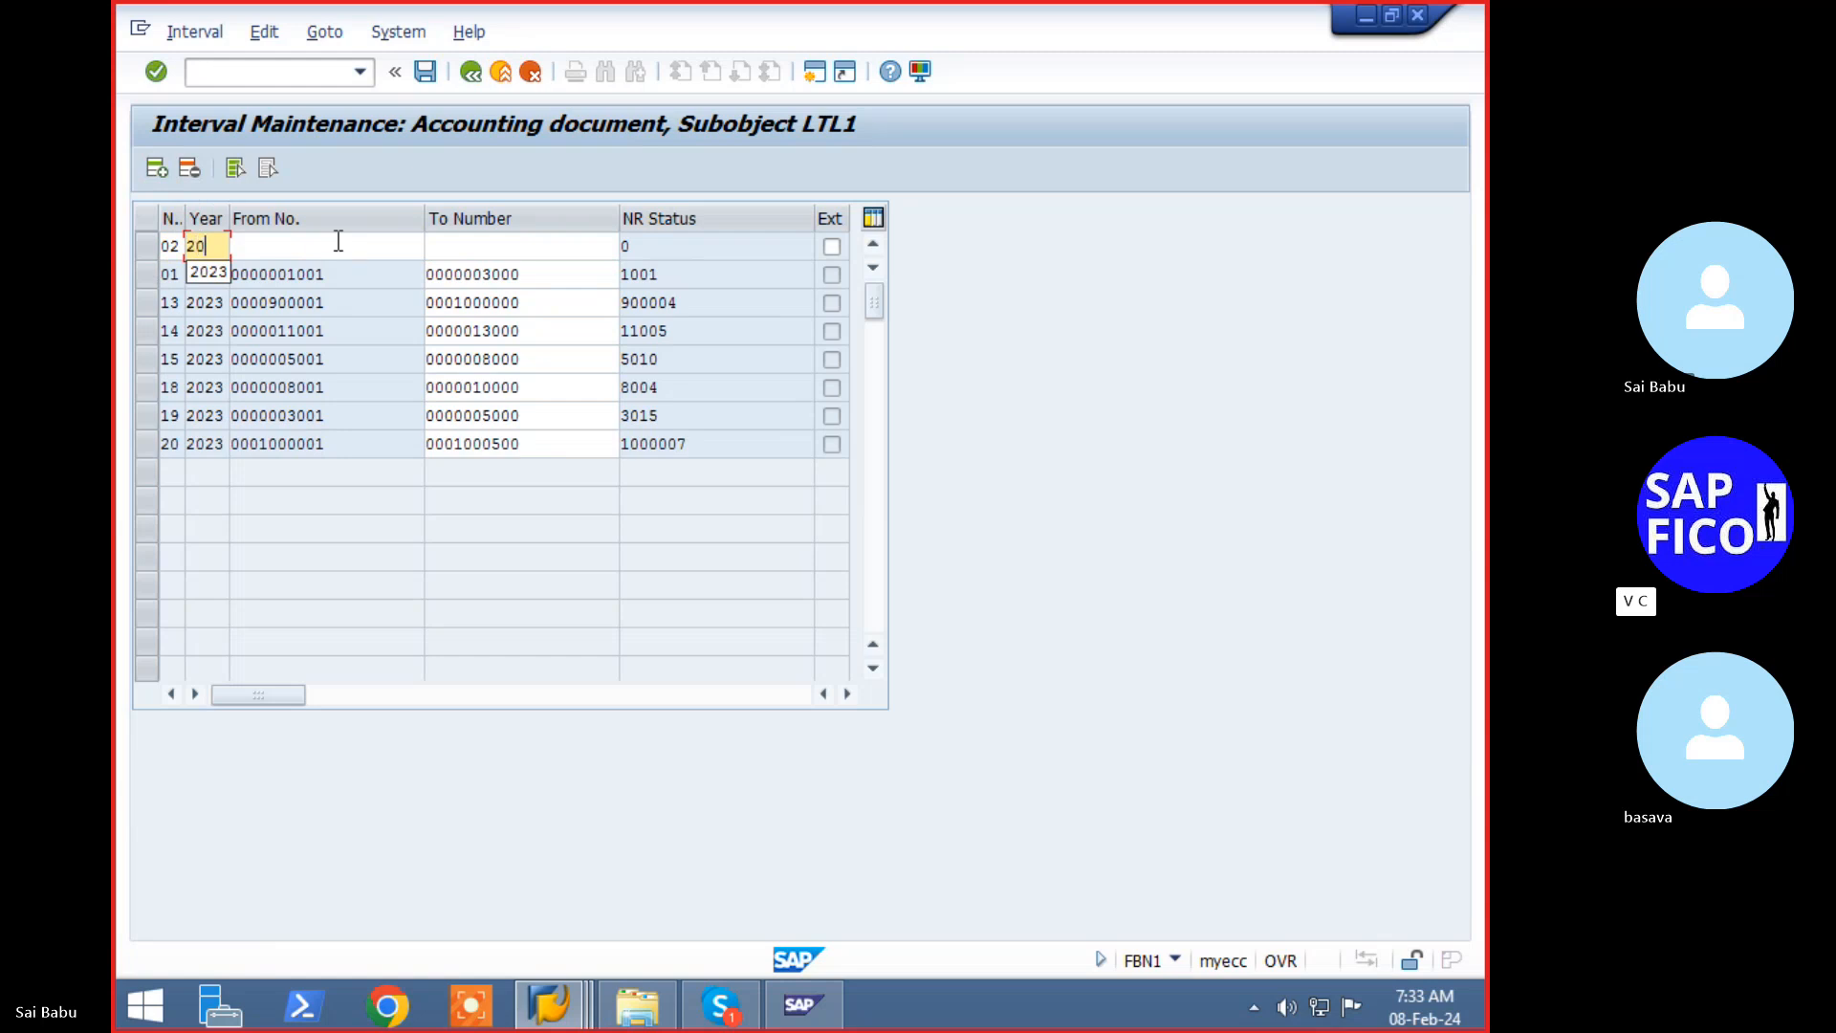
{"action": "type", "text": "23"}
{"action": "key", "text": "Tab"}
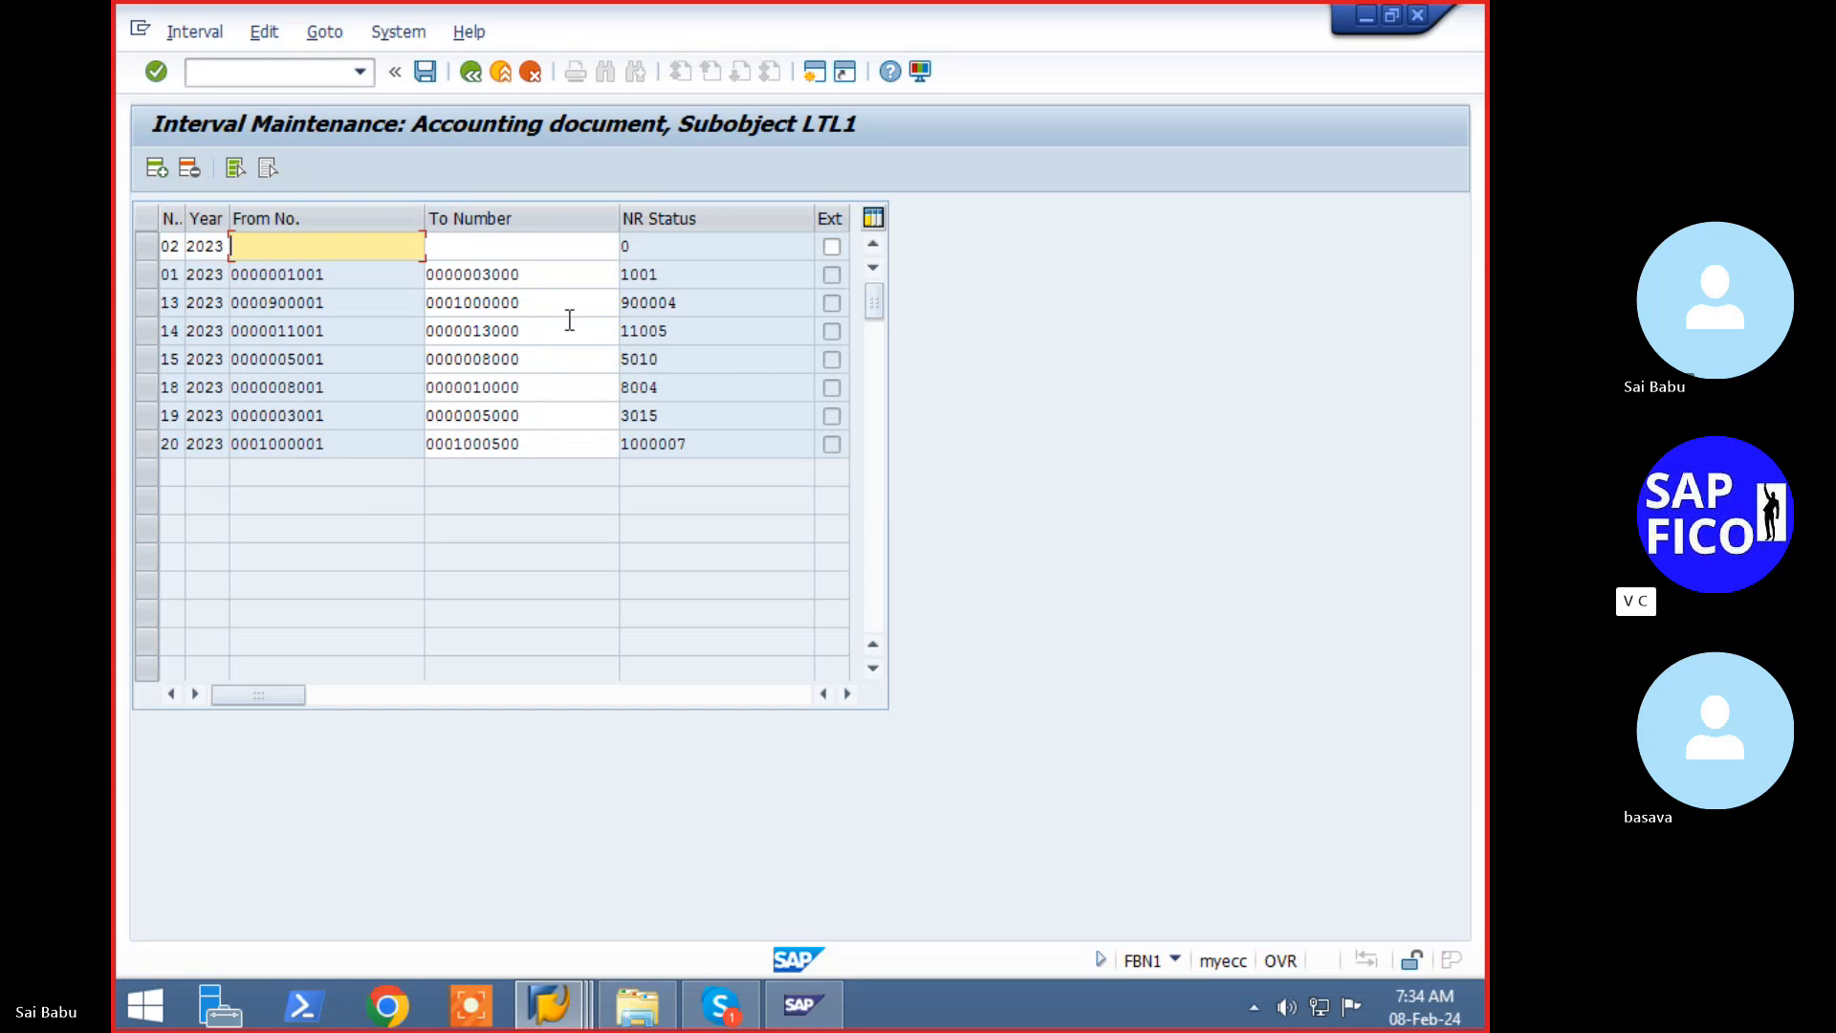
{"action": "left_click", "coordinate": [524, 303]}
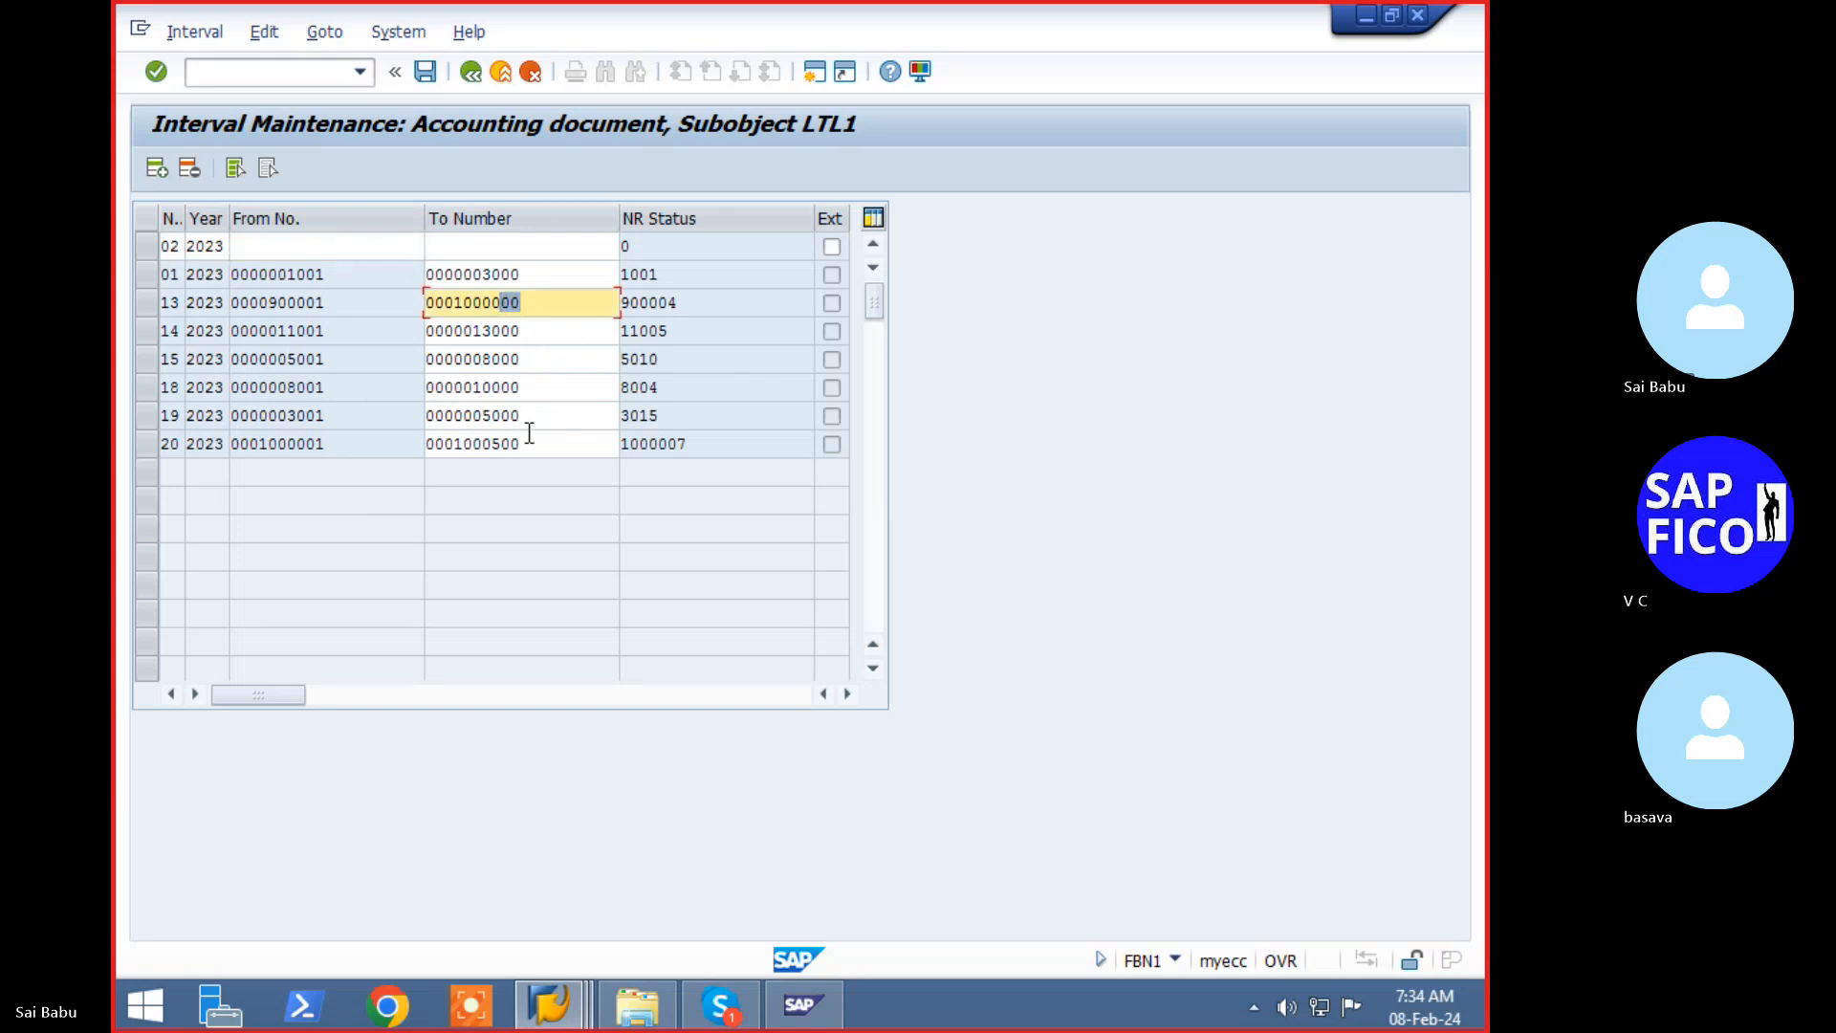
{"action": "left_click_drag", "start_coordinate": [531, 444], "coordinate": [429, 458]}
{"action": "key", "text": "ctrl+c"}
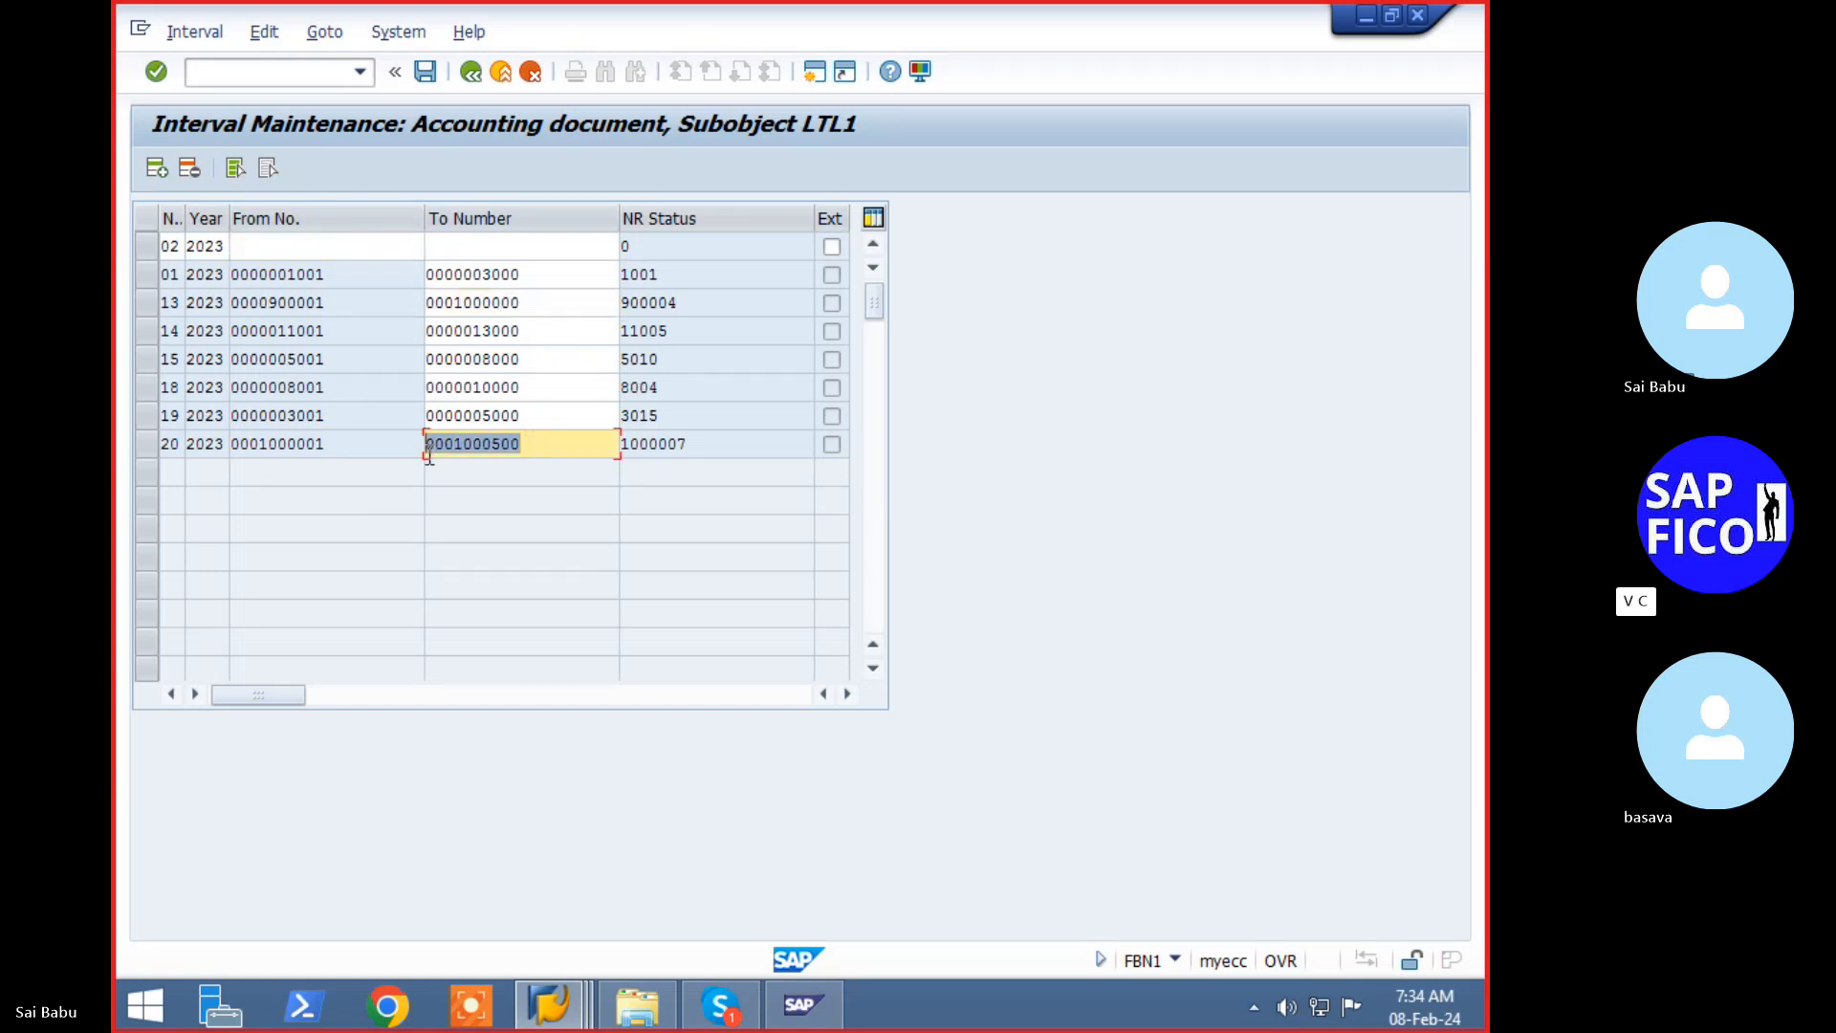
{"action": "left_click", "coordinate": [336, 252]}
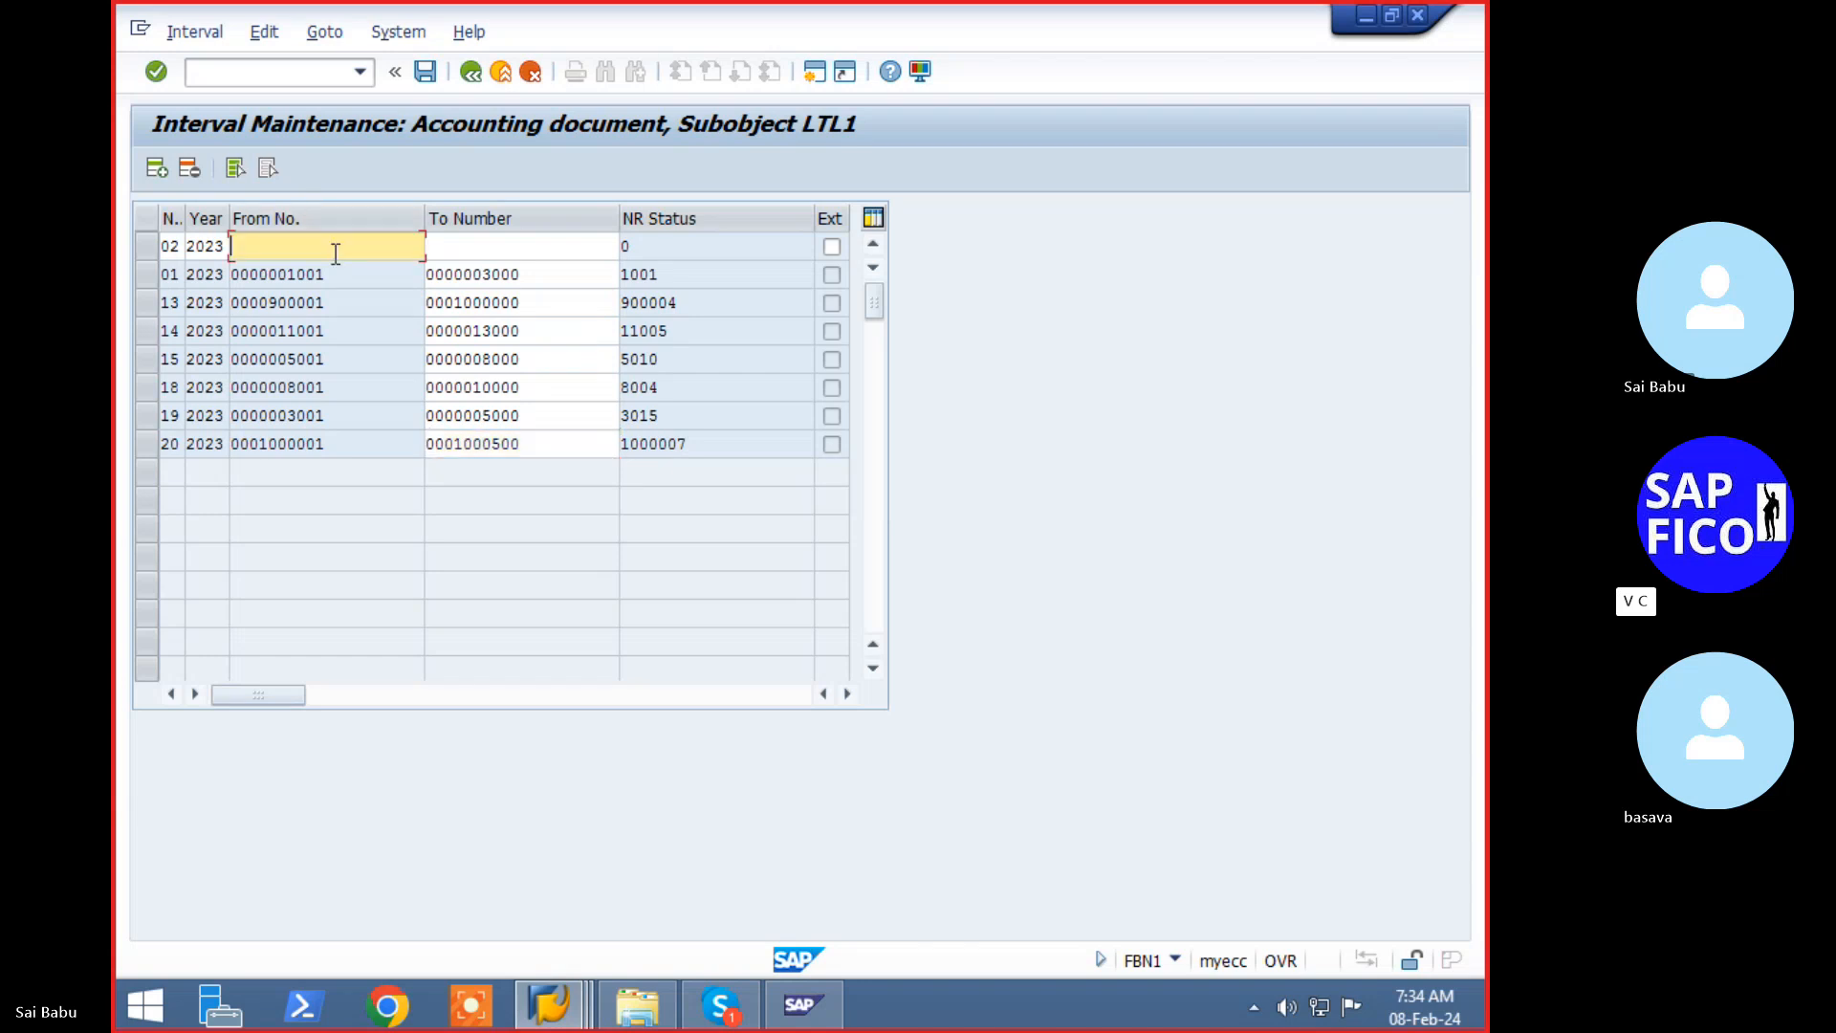
{"action": "key", "text": "ctrl+v"}
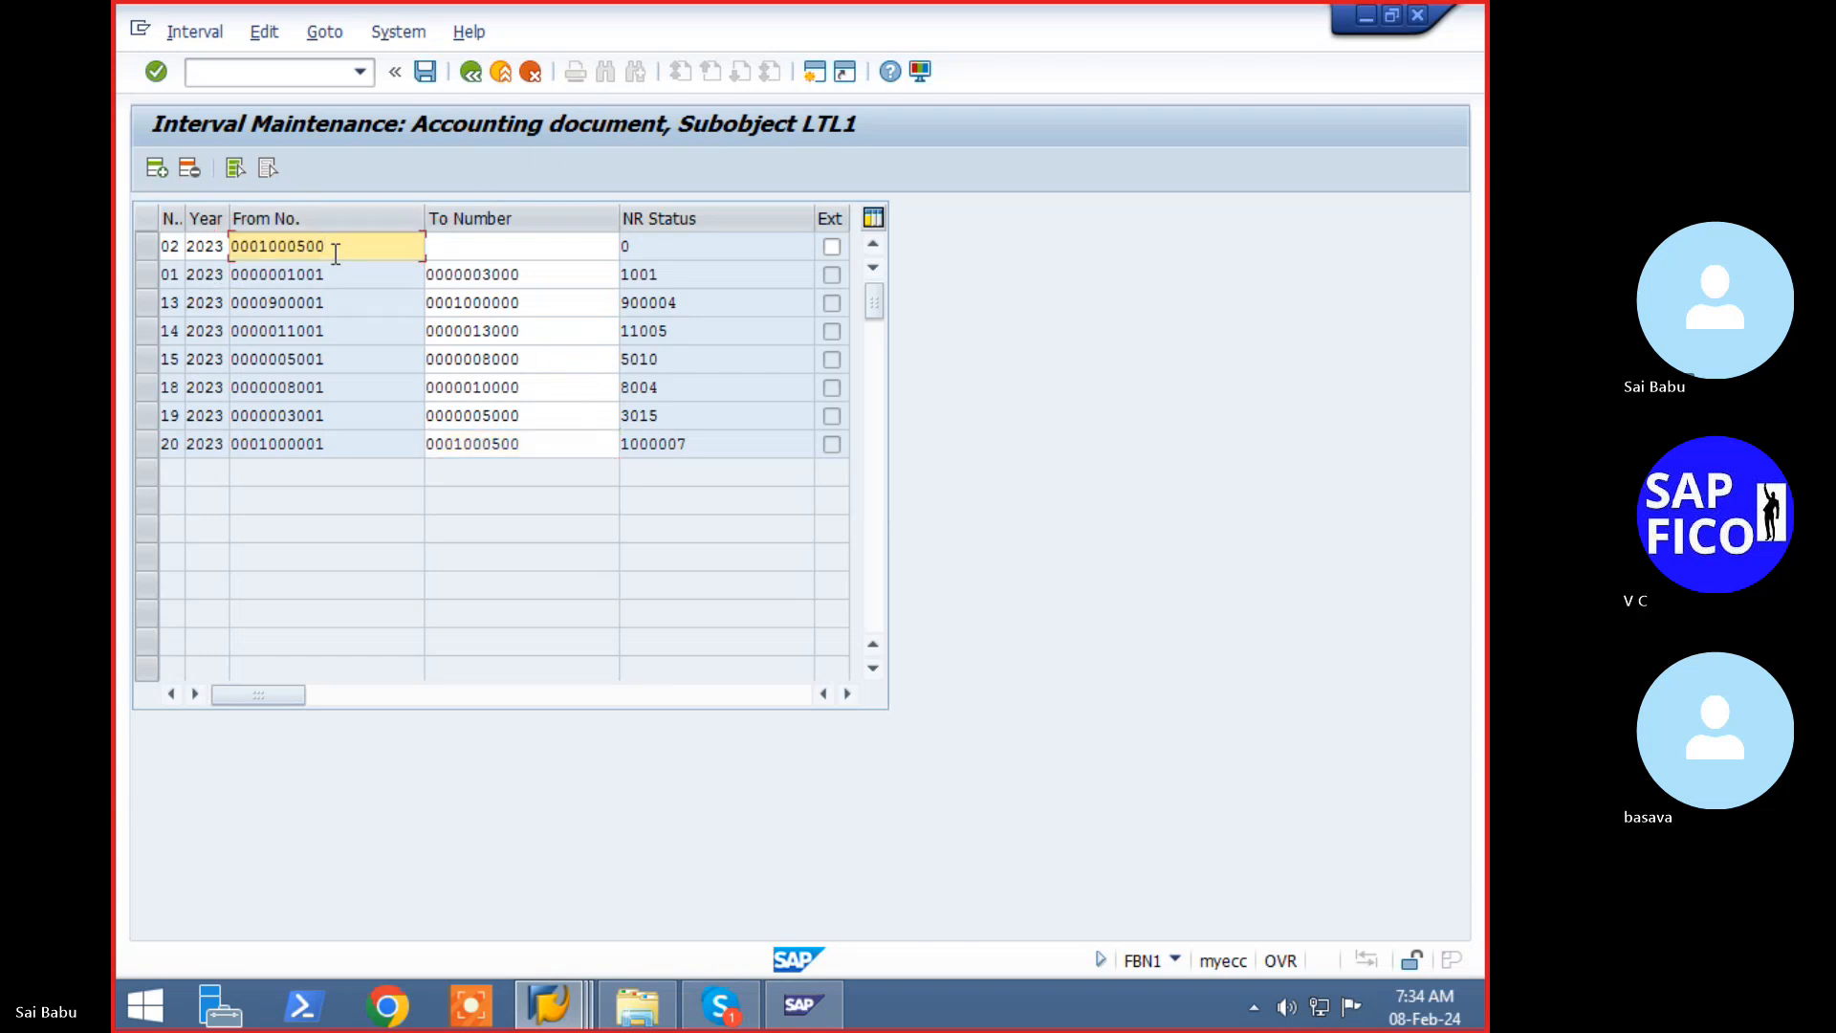
{"action": "key", "text": "shift+Left"}
{"action": "type", "text": "1"}
{"action": "key", "text": "Tab"}
{"action": "type", "text": "1"}
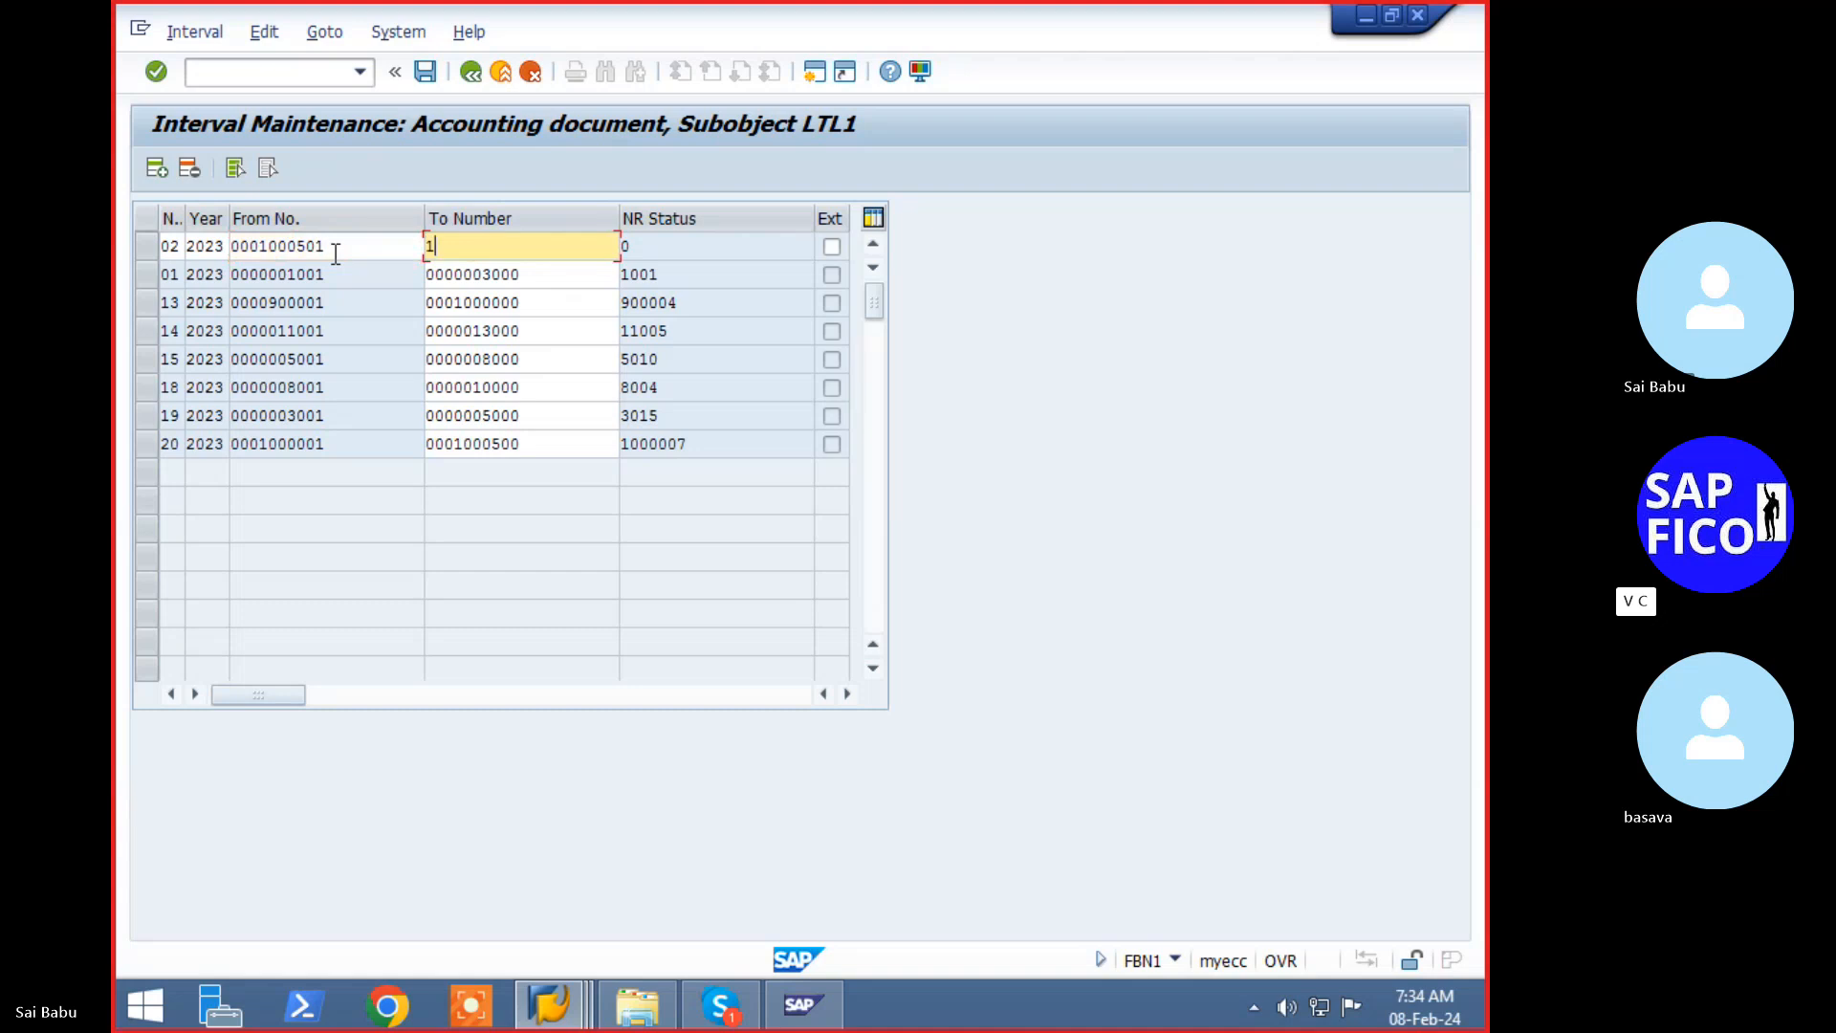
{"action": "type", "text": "300000"}
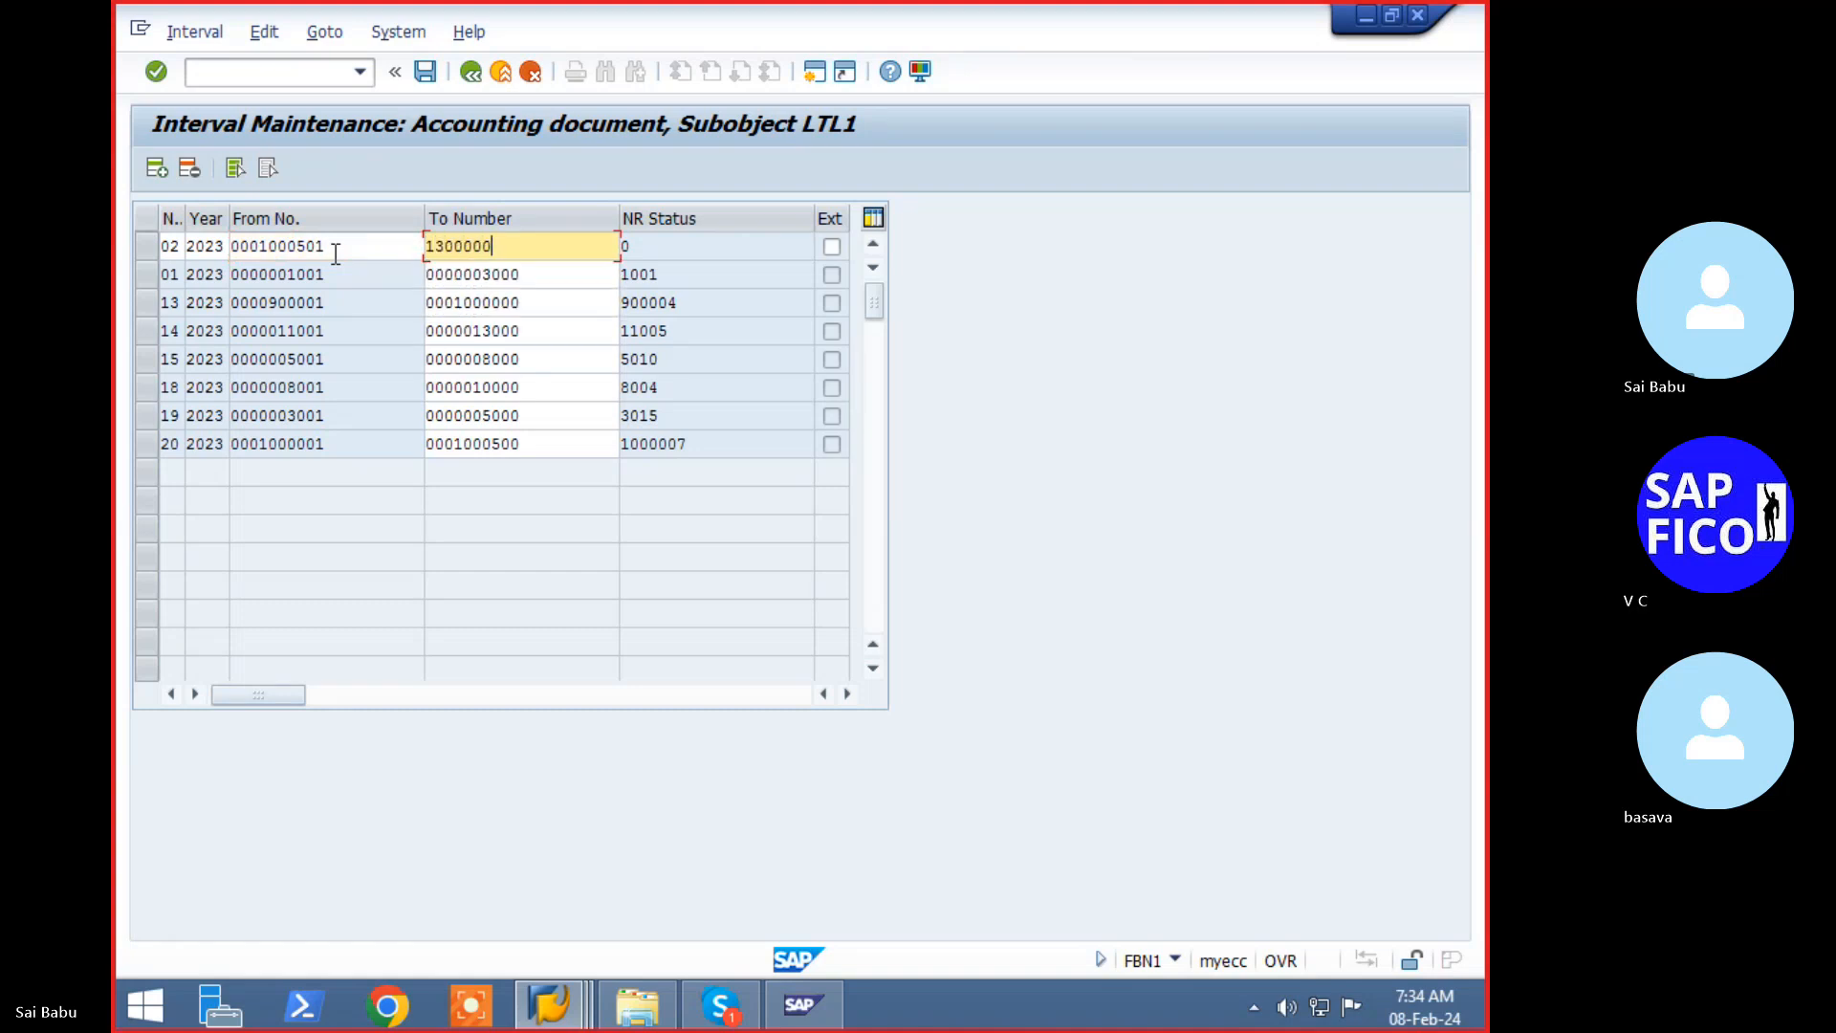
{"action": "key", "text": "Return"}
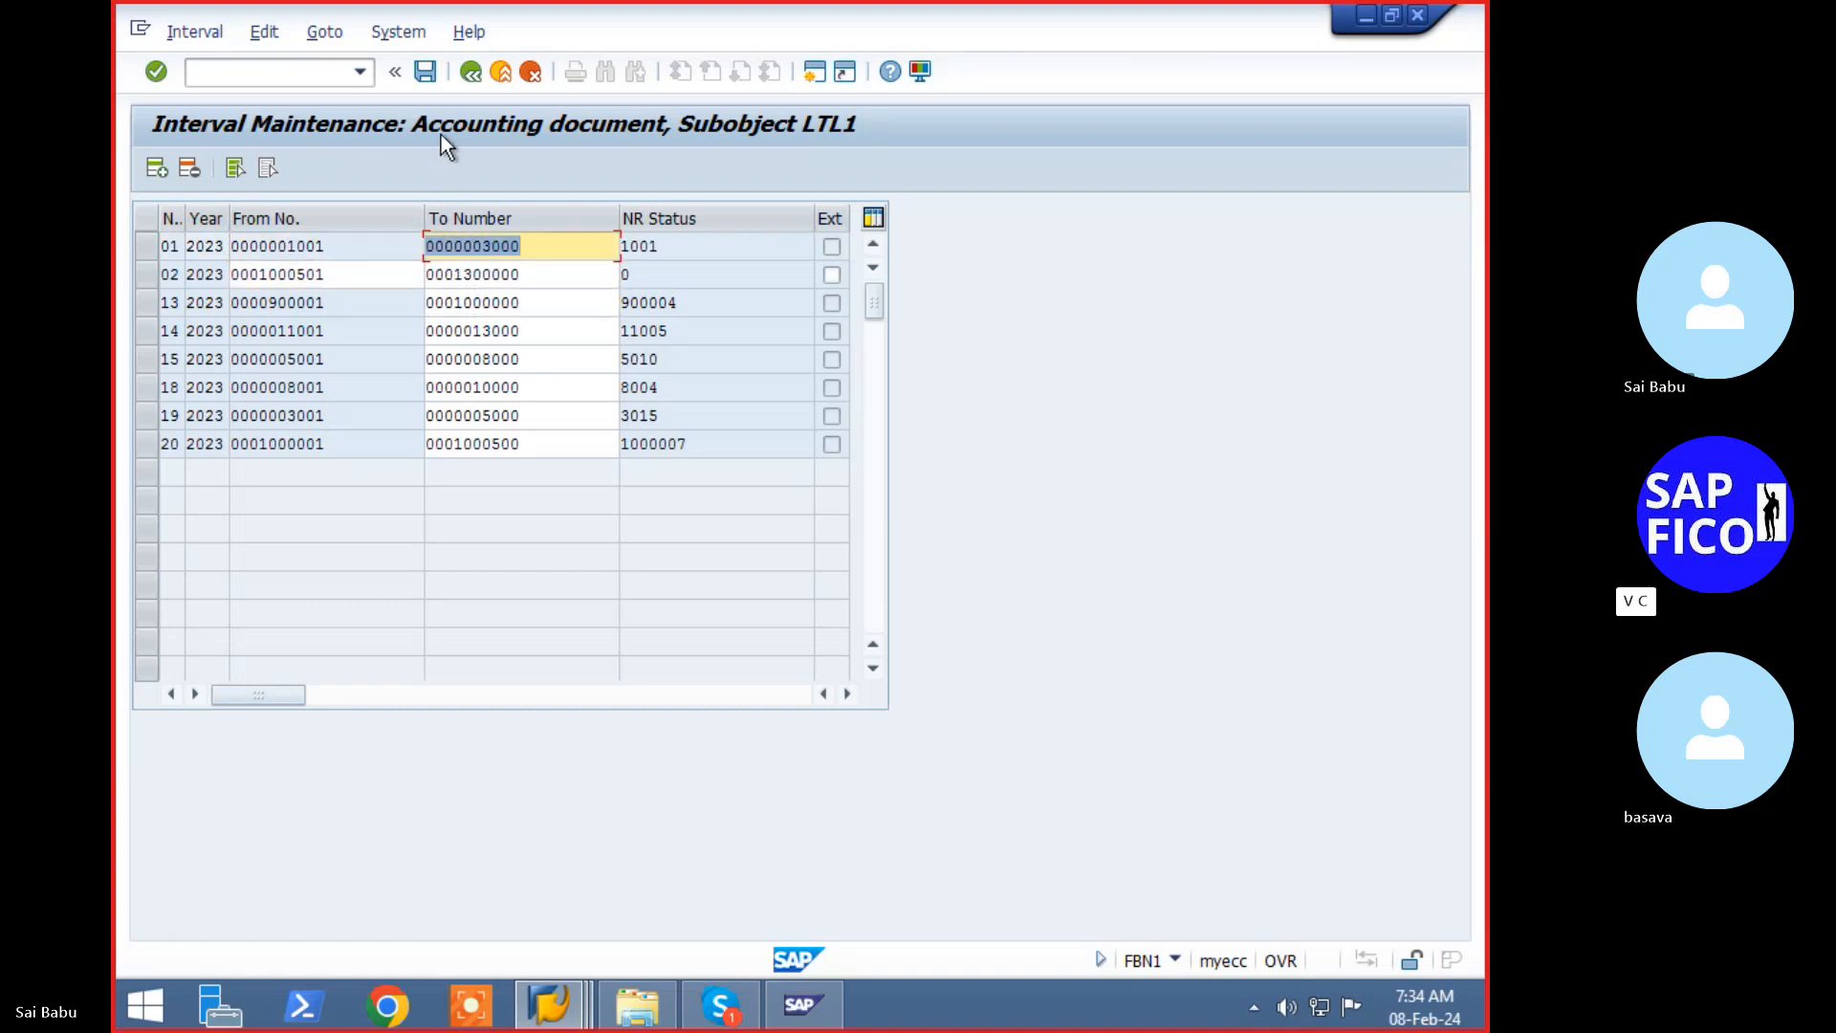
- Save the new number range interval, confirming the transport notice
{"action": "left_click", "coordinate": [426, 77]}
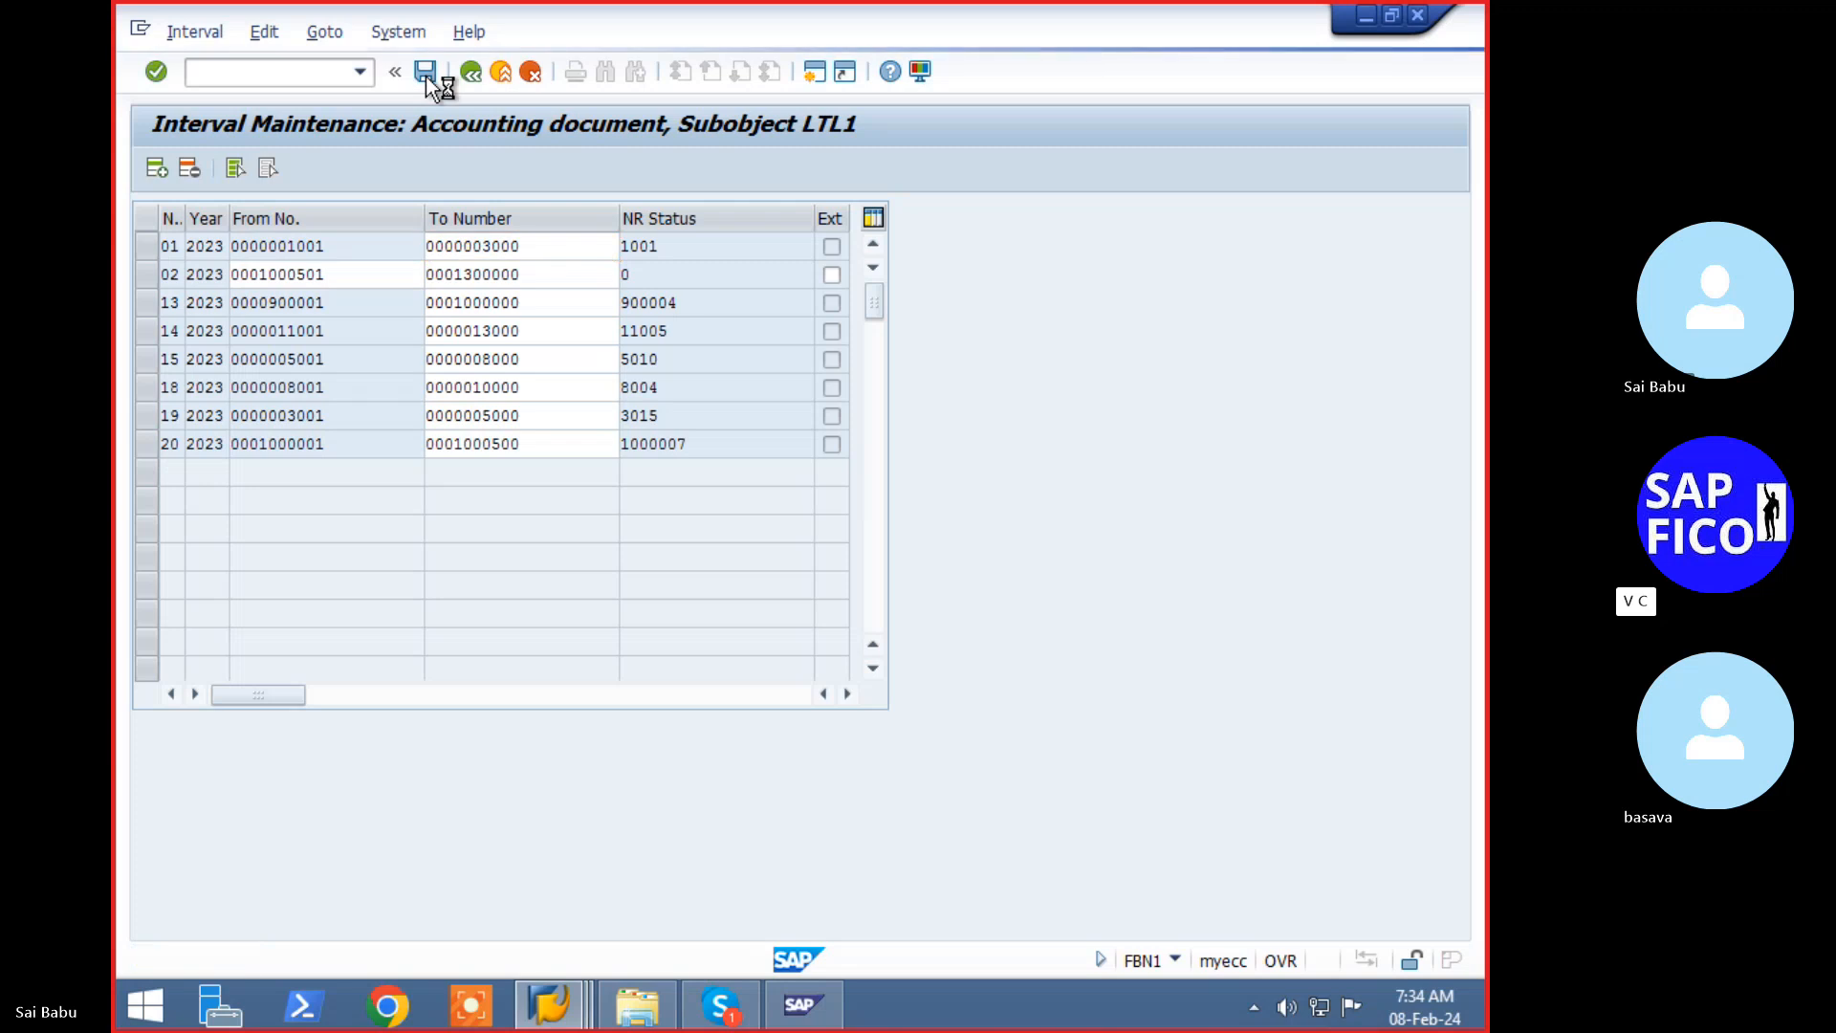
{"action": "key", "text": "Return"}
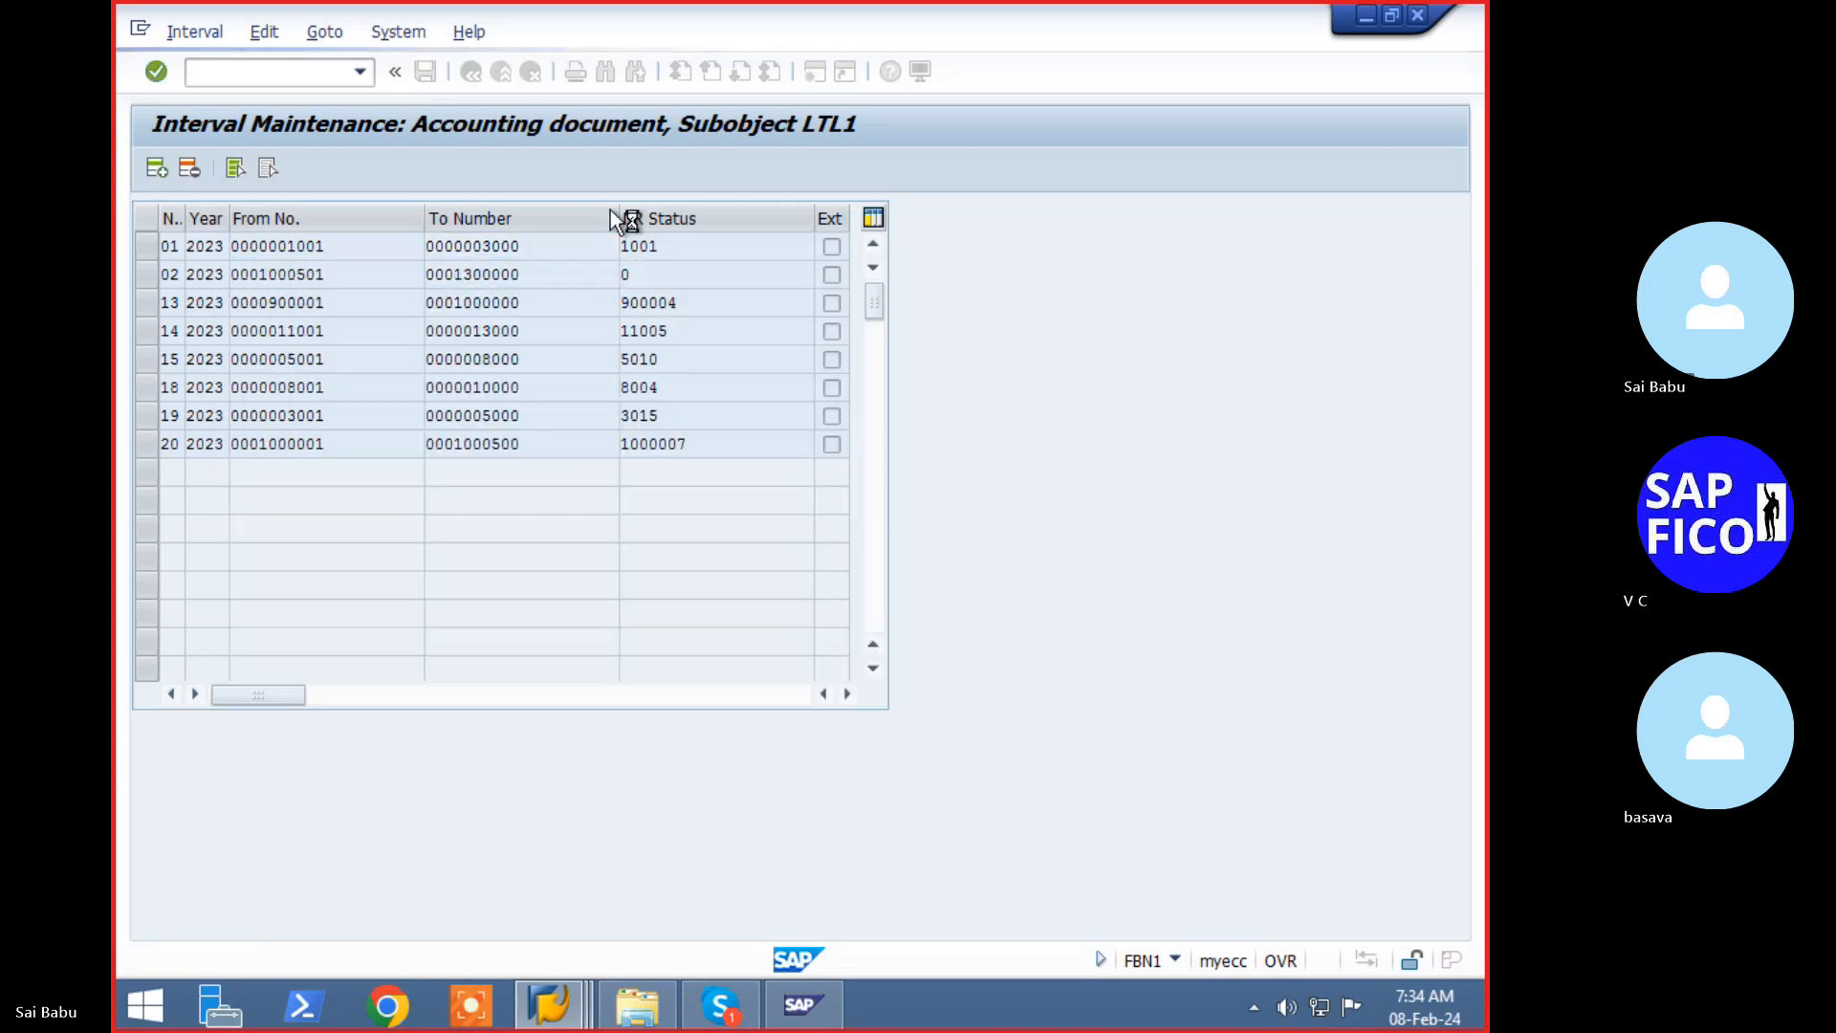
{"action": "left_click", "coordinate": [246, 71]}
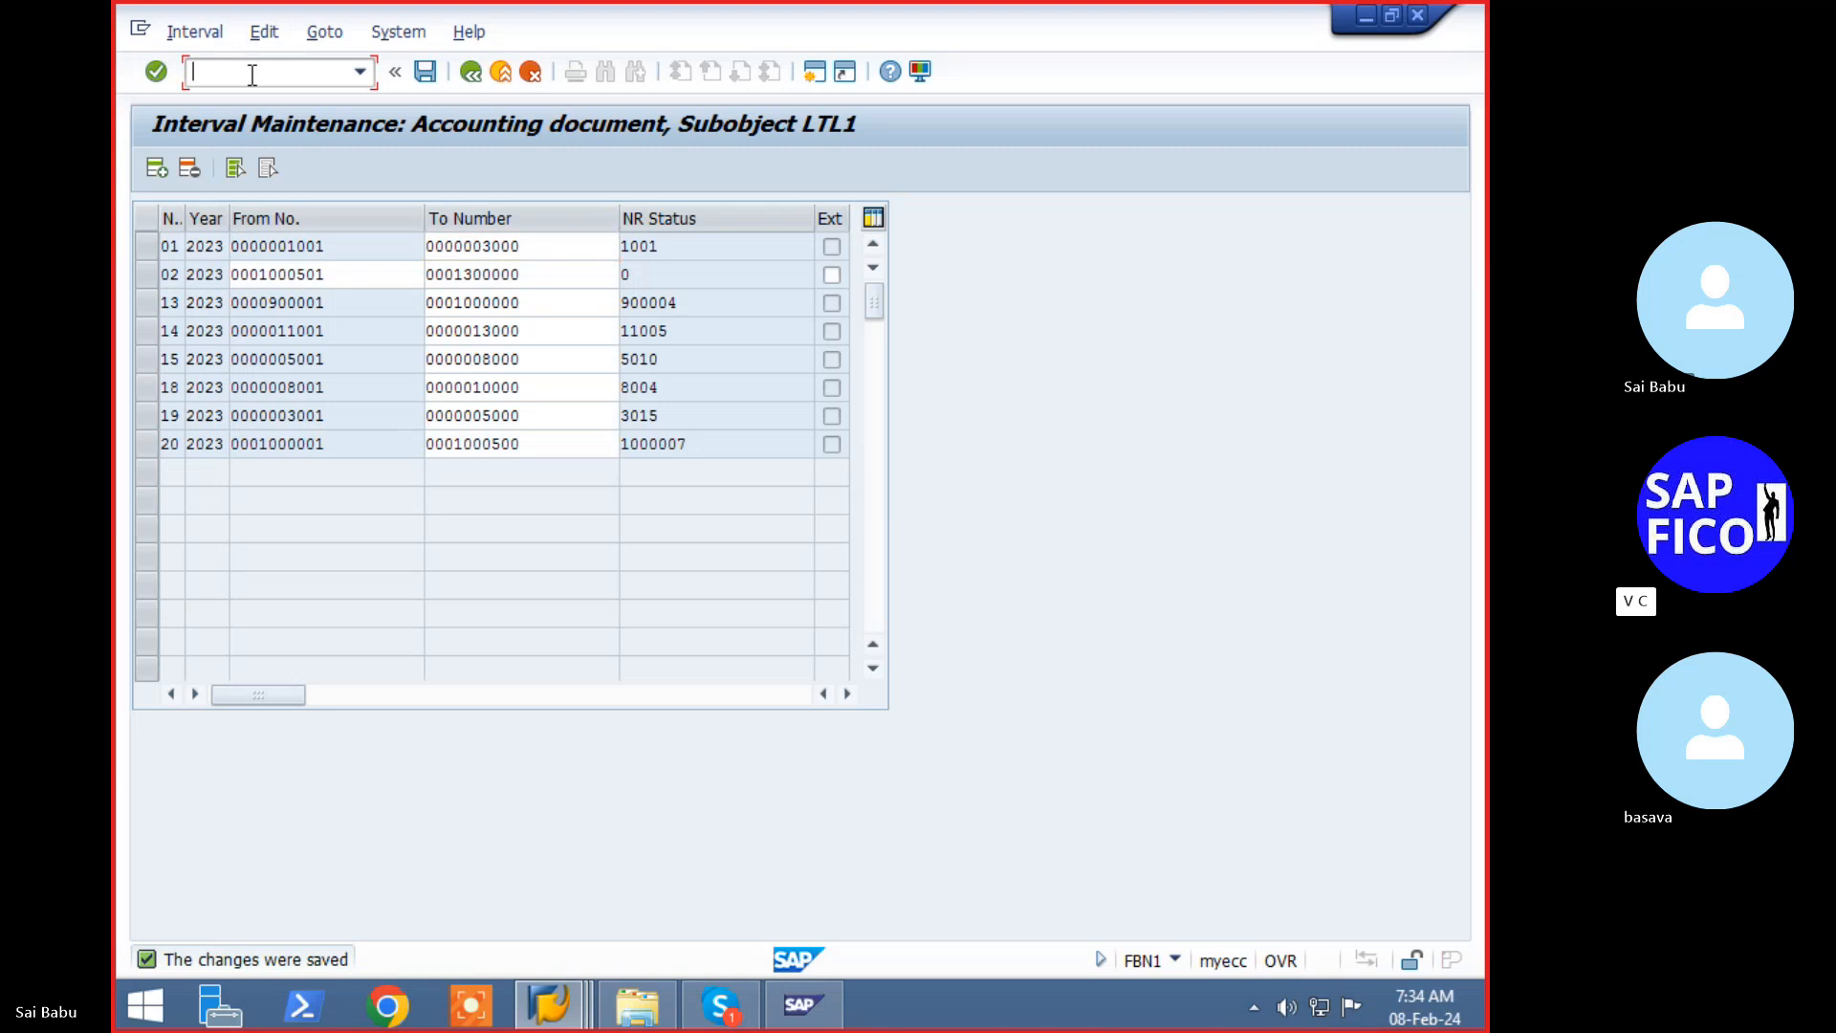
{"action": "type", "text": "/noba7"}
- In OBA7, show the details of document type AB Accounting document, which uses number range 02
{"action": "key", "text": "Return"}
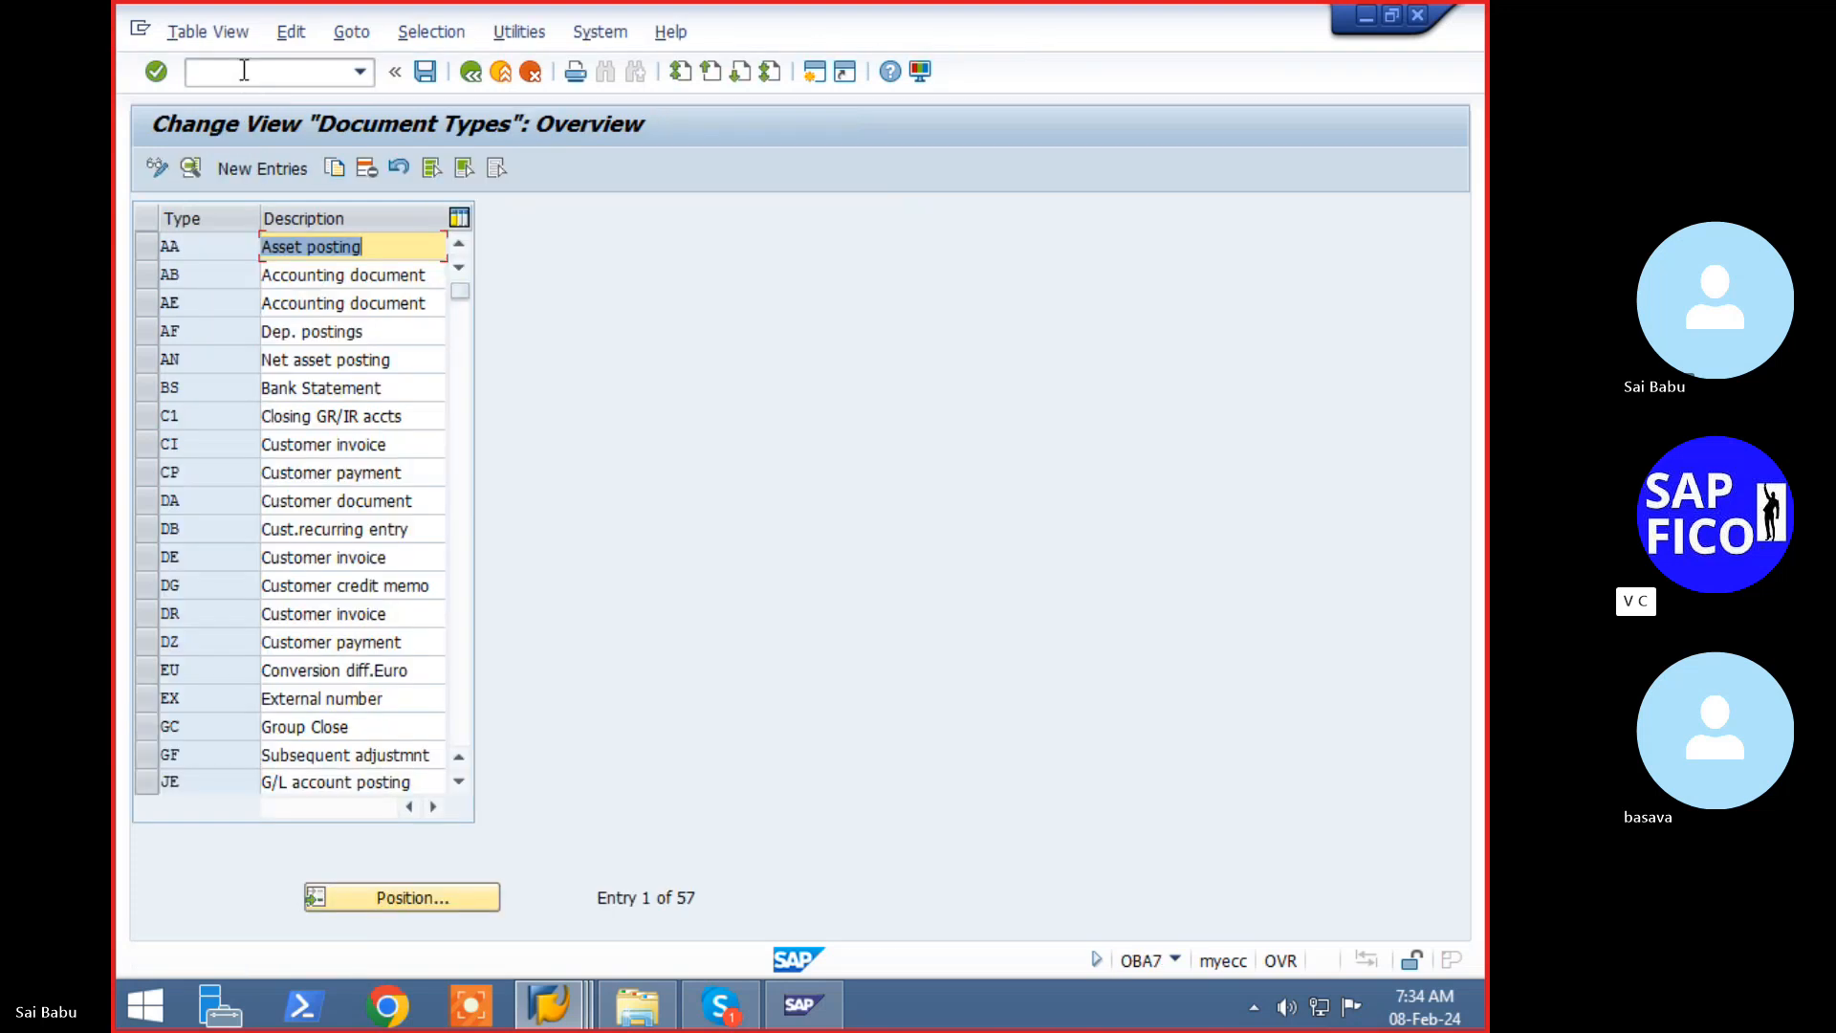
{"action": "left_click", "coordinate": [146, 284]}
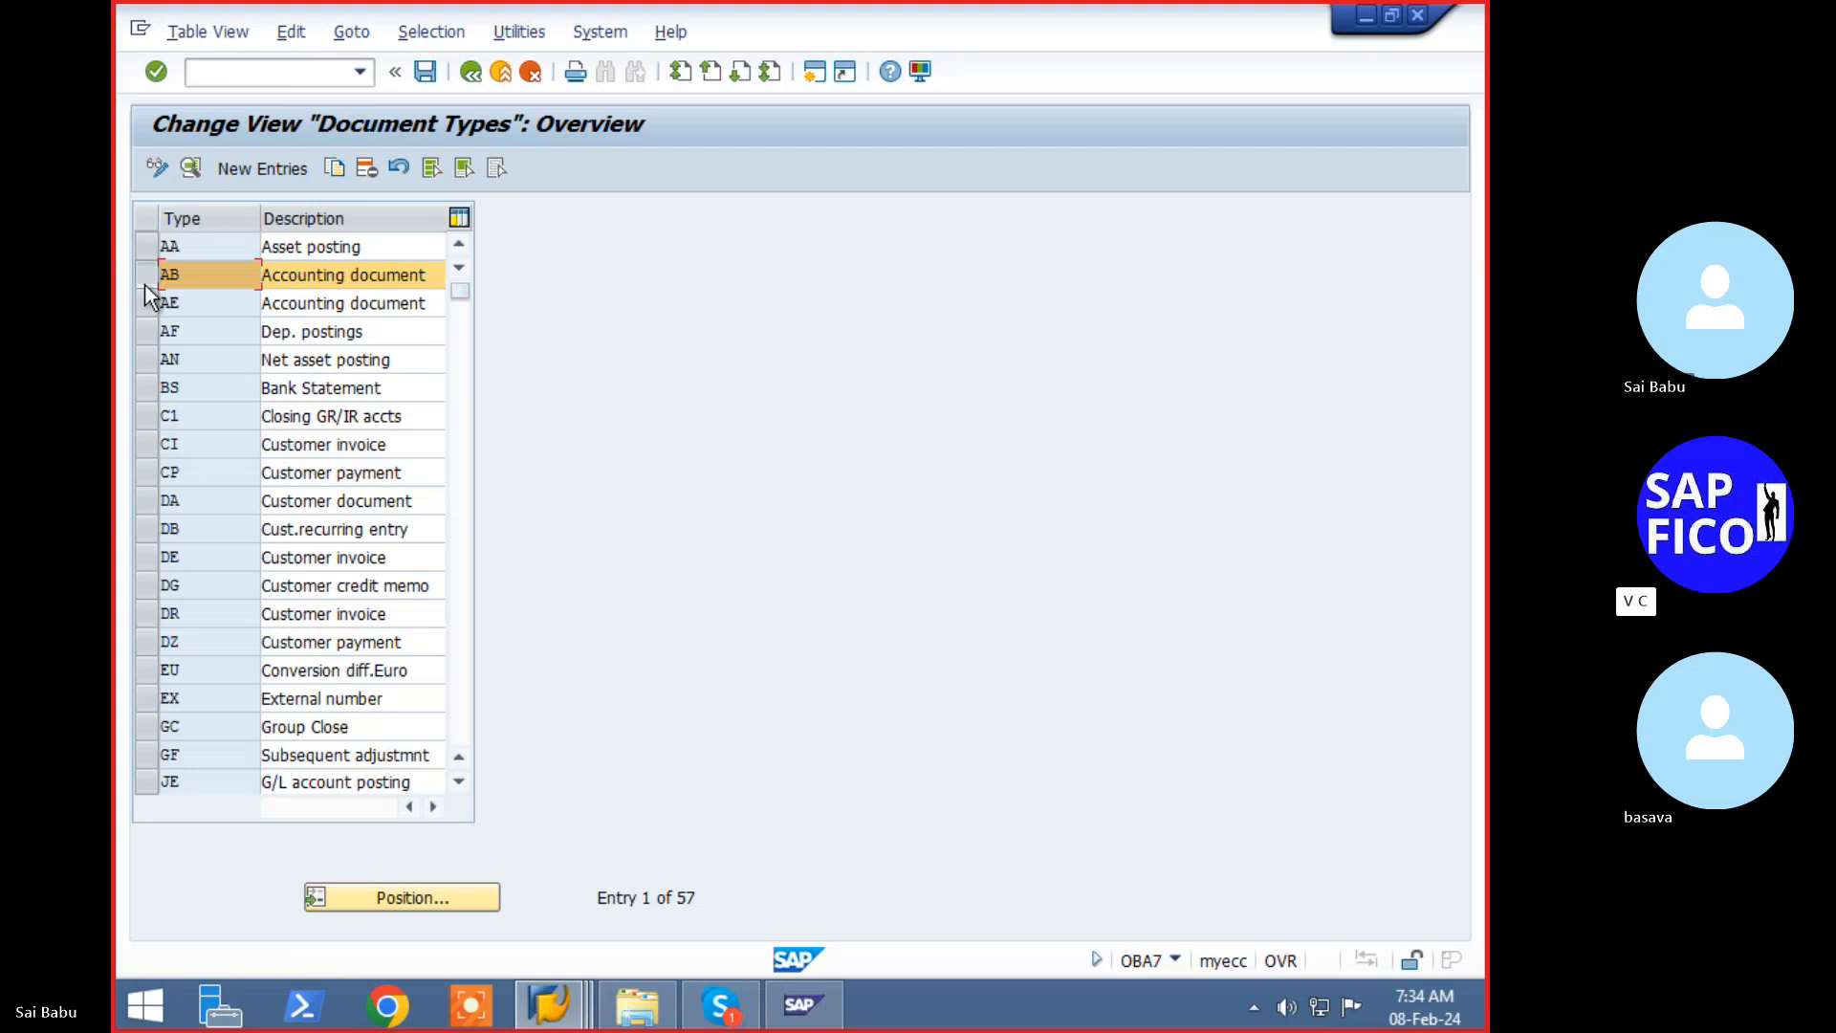
{"action": "double_click", "coordinate": [194, 276]}
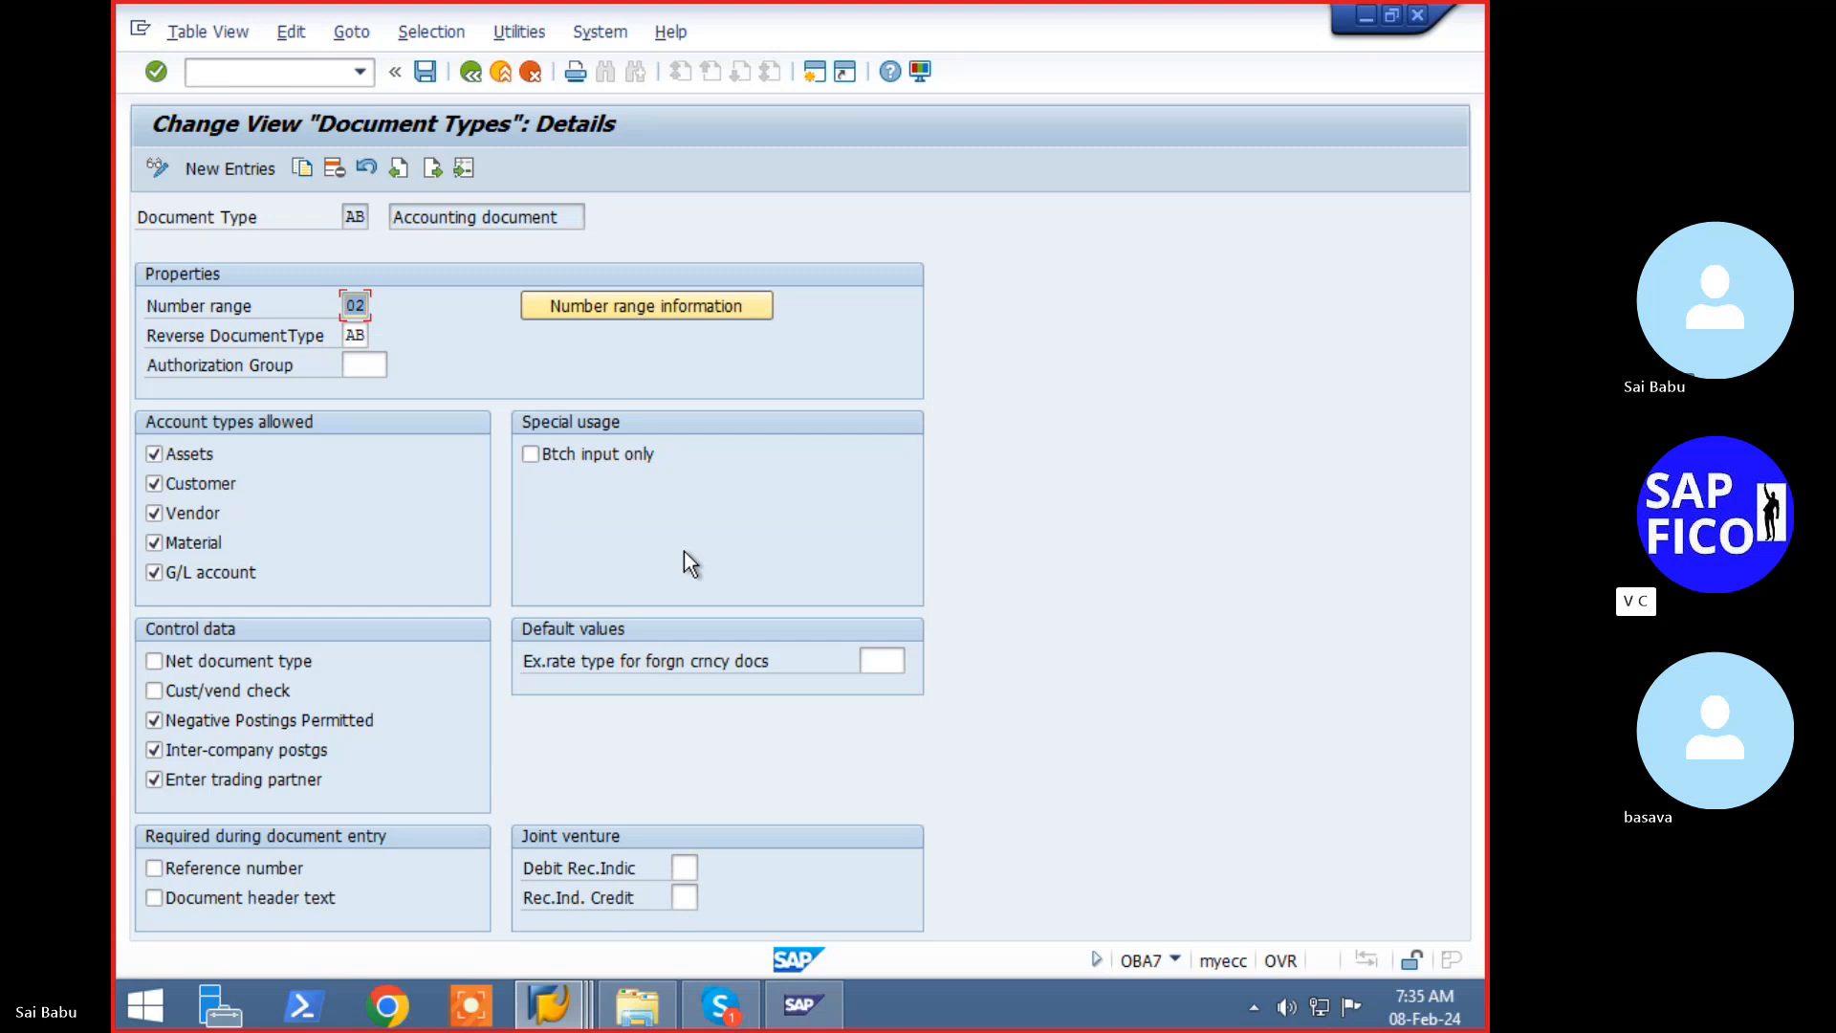
- Restart F-59 with document 3015 and retry reaching the payment request header data
{"action": "left_click", "coordinate": [271, 71]}
{"action": "type", "text": "/nf-59"}
{"action": "key", "text": "Return"}
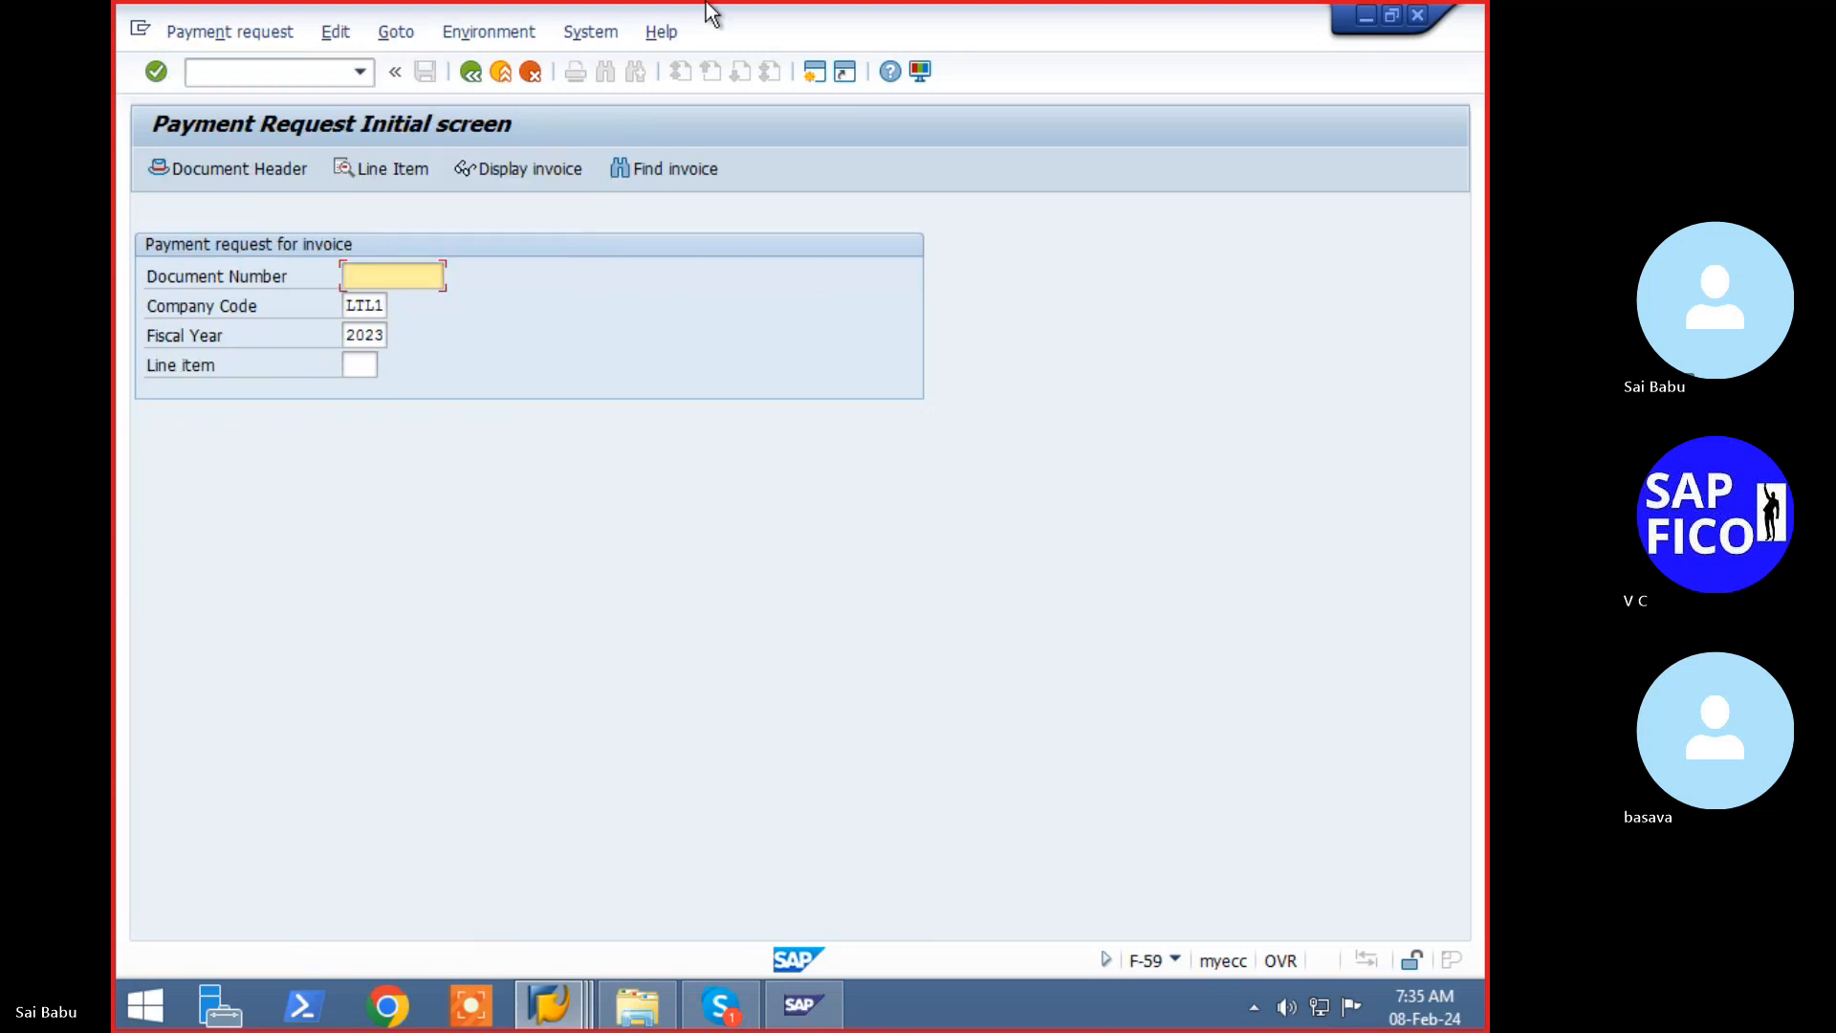
{"action": "type", "text": "3015"}
{"action": "left_click", "coordinate": [394, 176]}
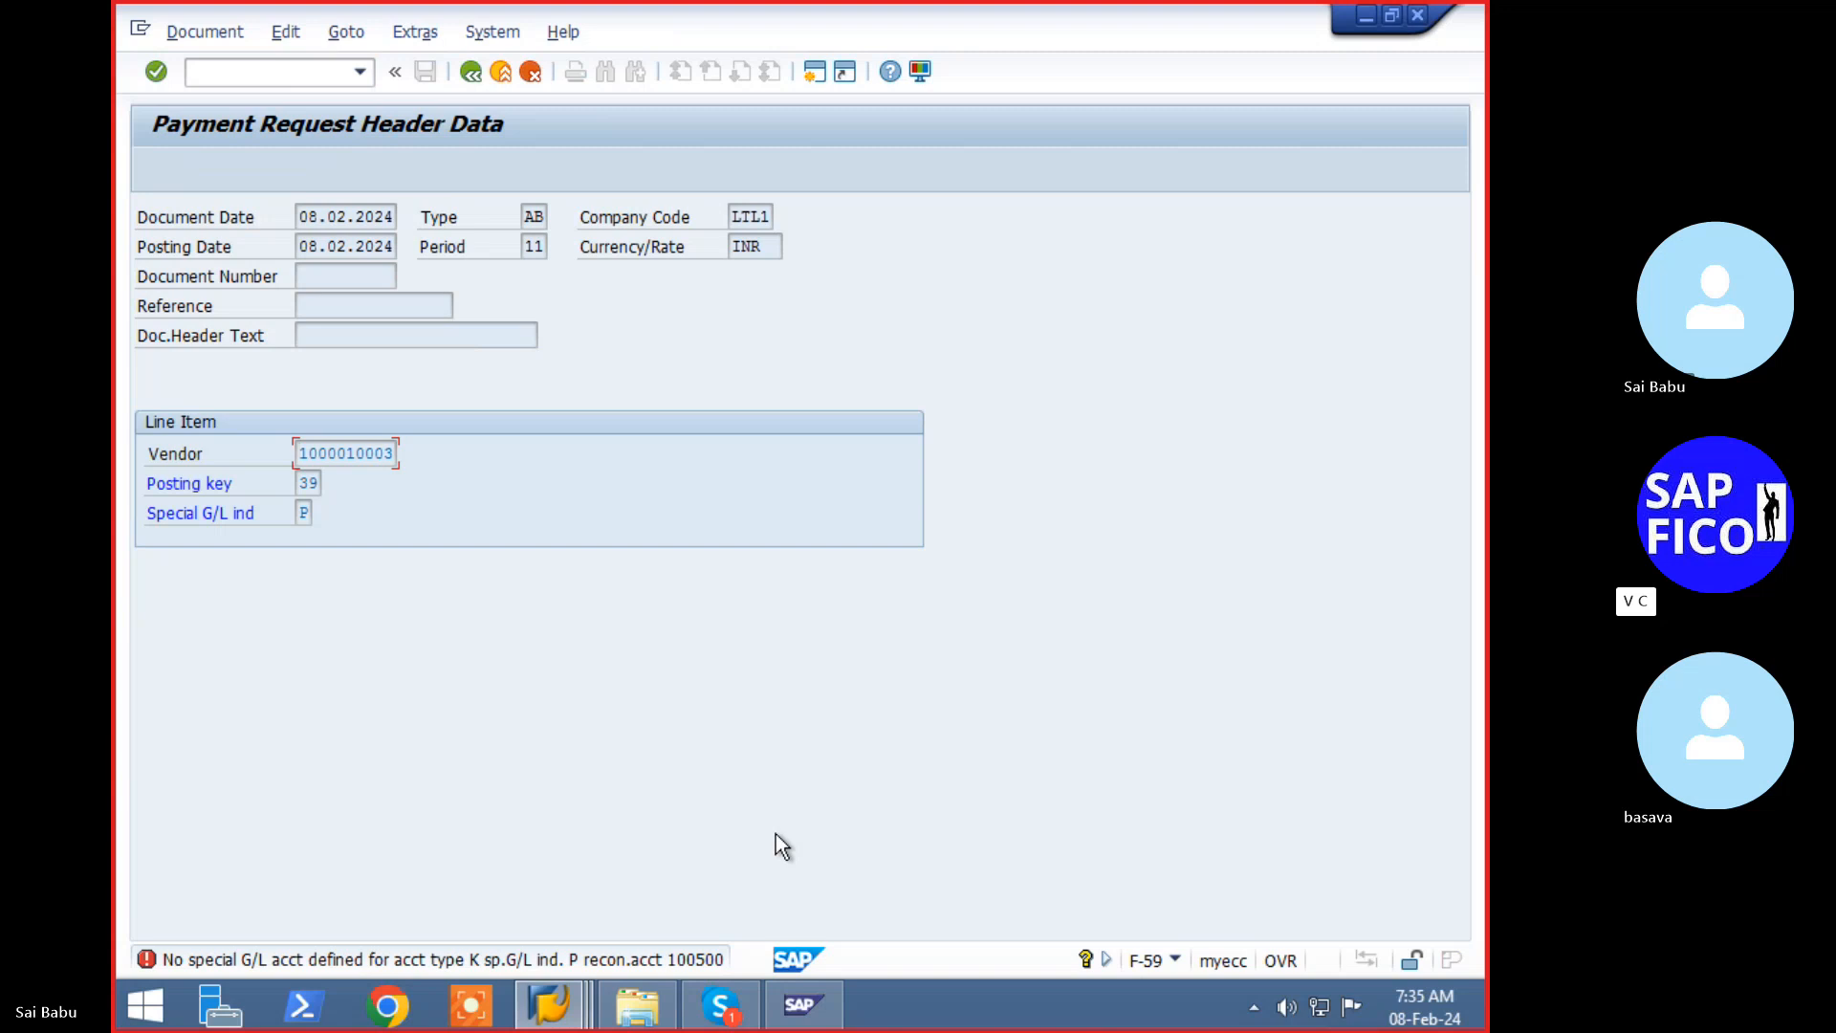
{"action": "double_click", "coordinate": [534, 959]}
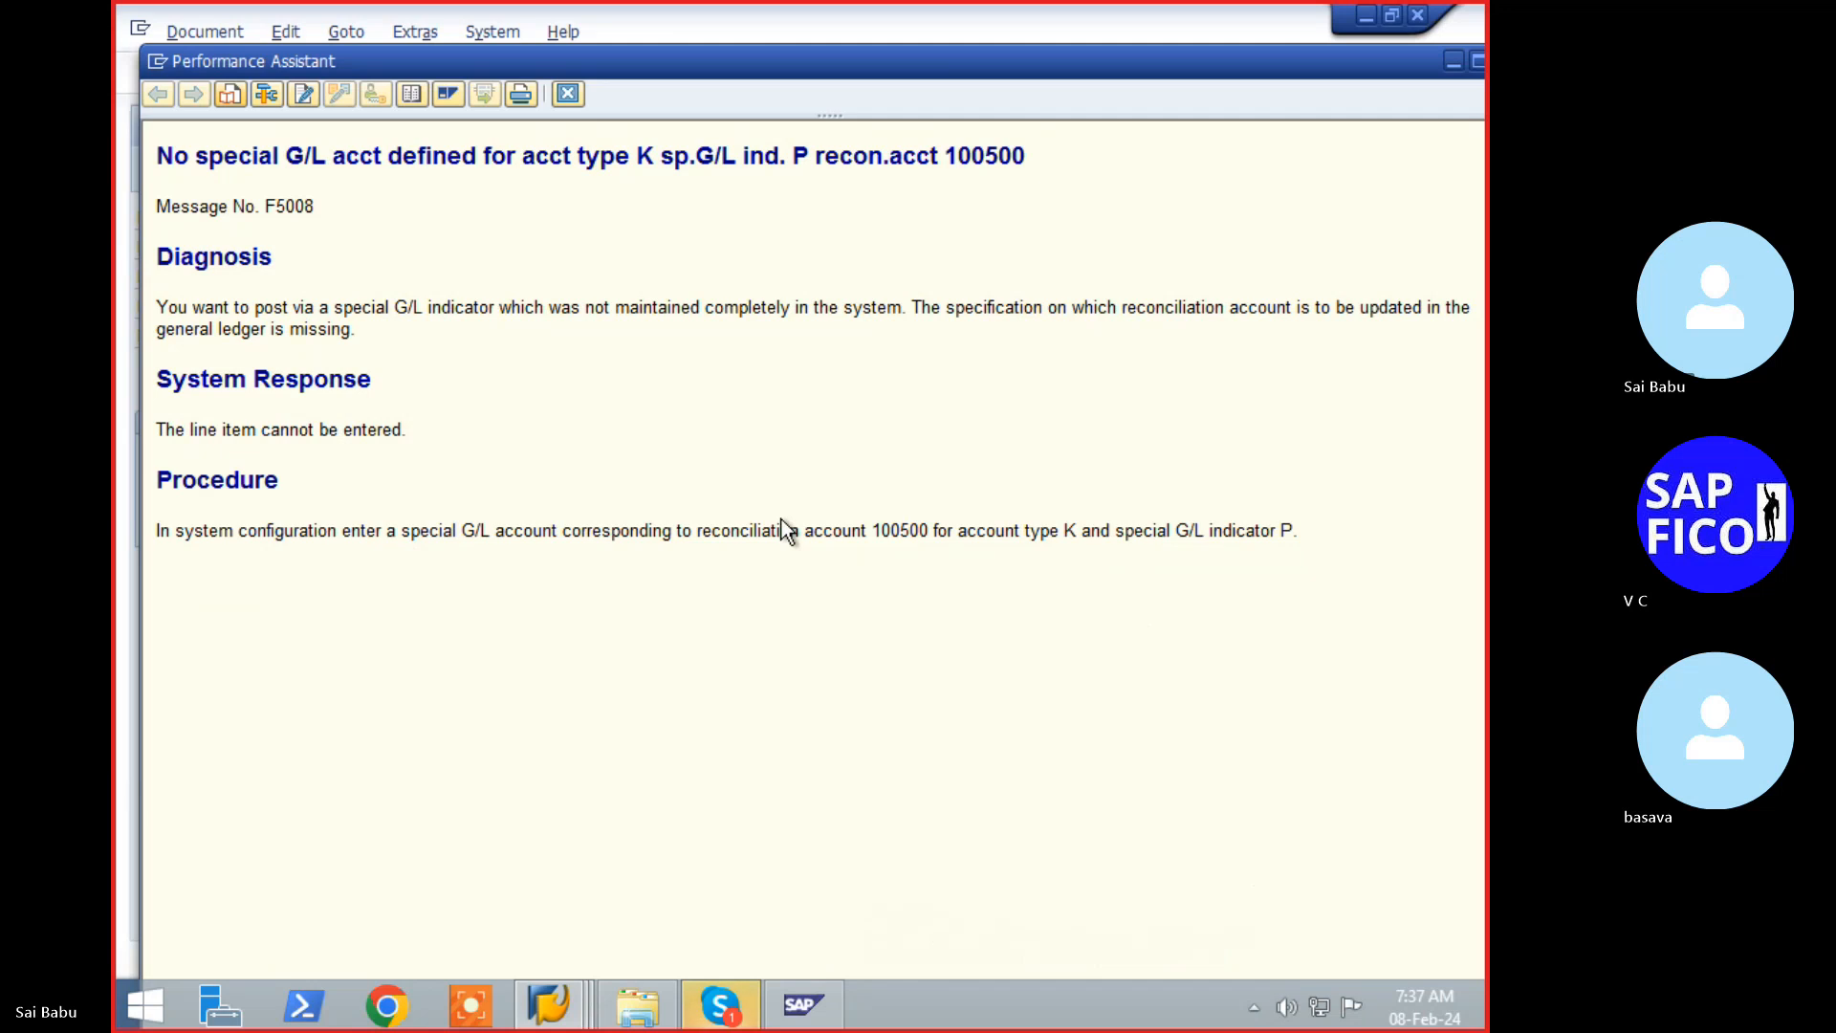
{"action": "key", "text": "Escape"}
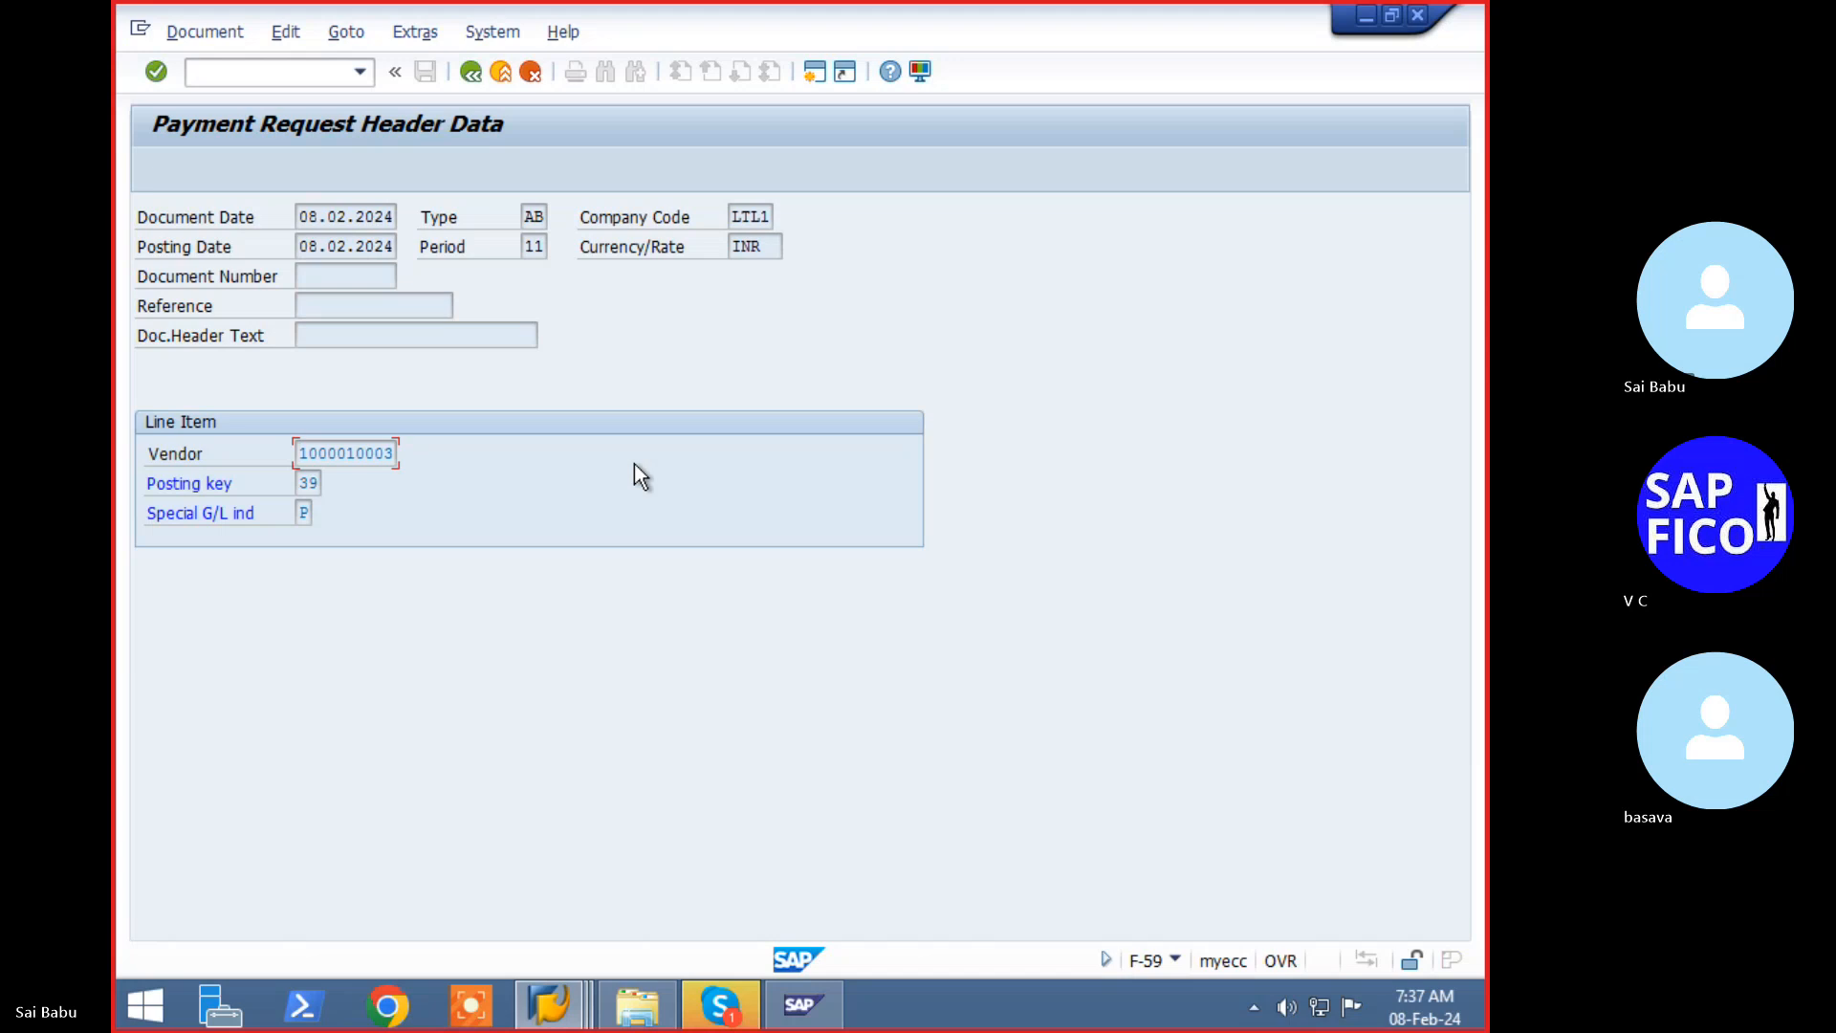
- Run FBKP and open its list of special G/L indicators
{"action": "left_click", "coordinate": [310, 78]}
{"action": "type", "text": "/nfbkp"}
{"action": "key", "text": "Return"}
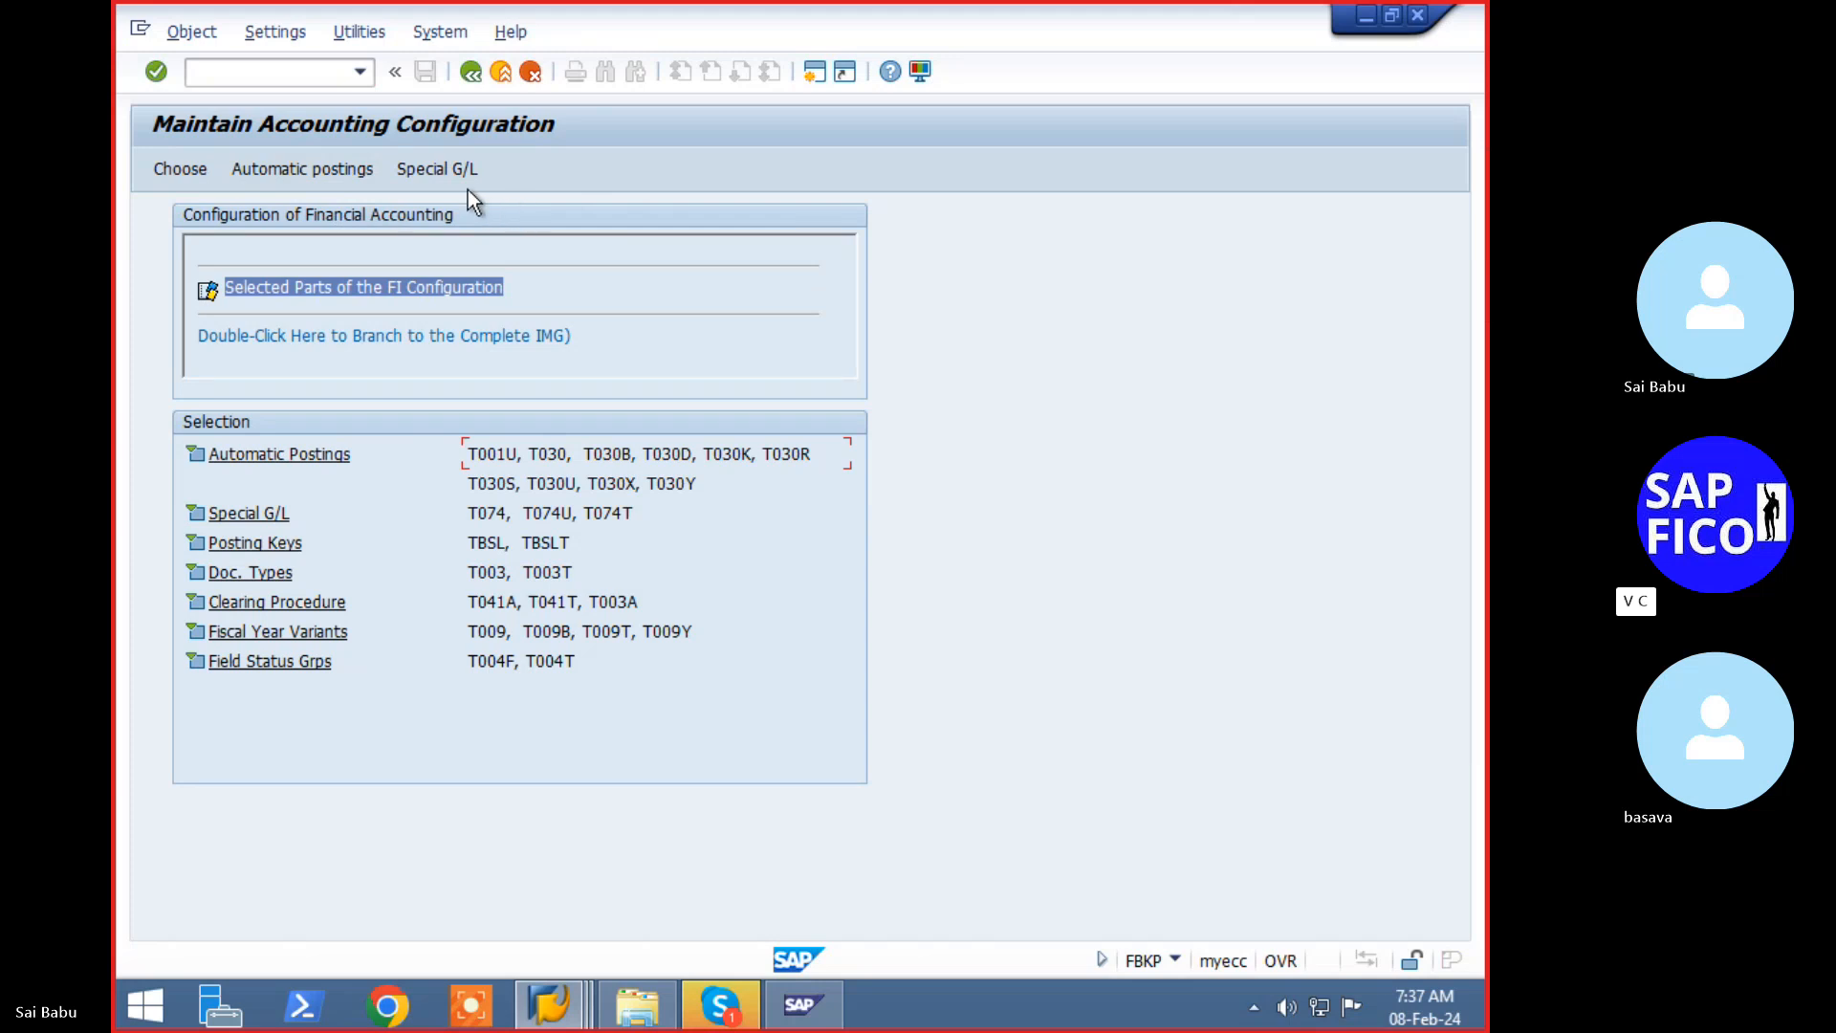
{"action": "left_click", "coordinate": [436, 176]}
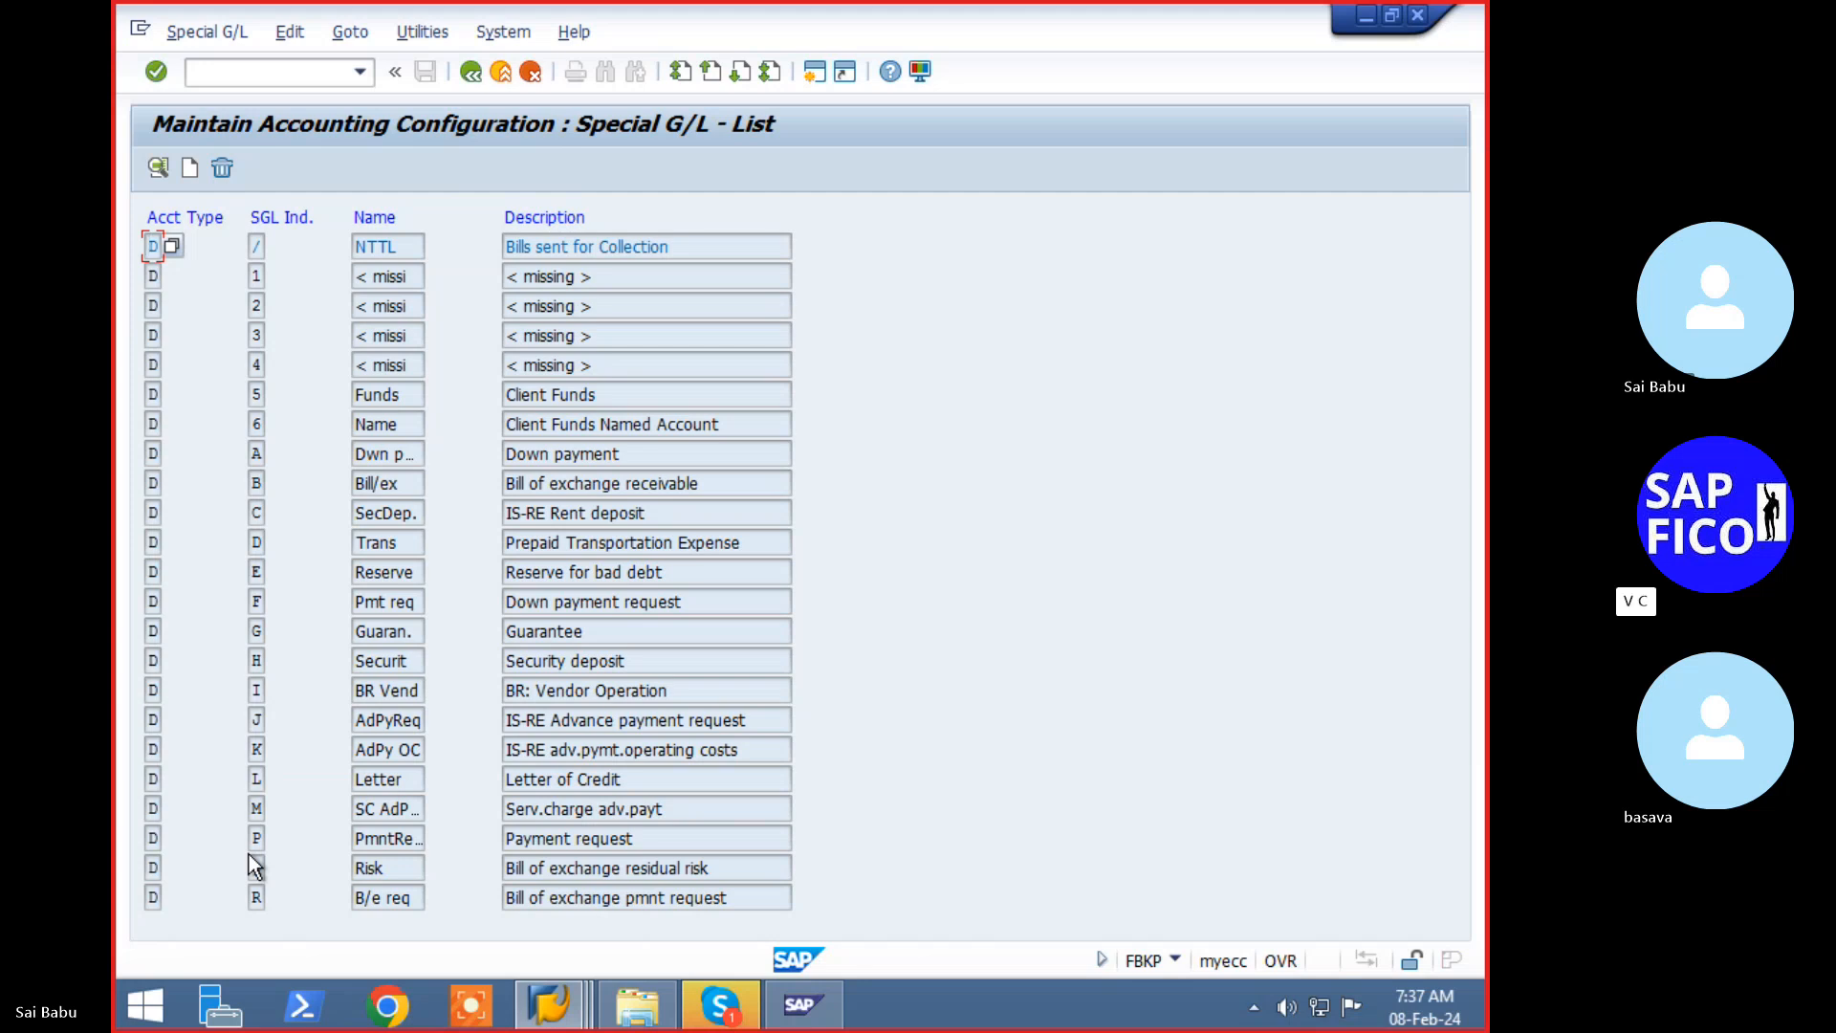
{"action": "left_click", "coordinate": [474, 84]}
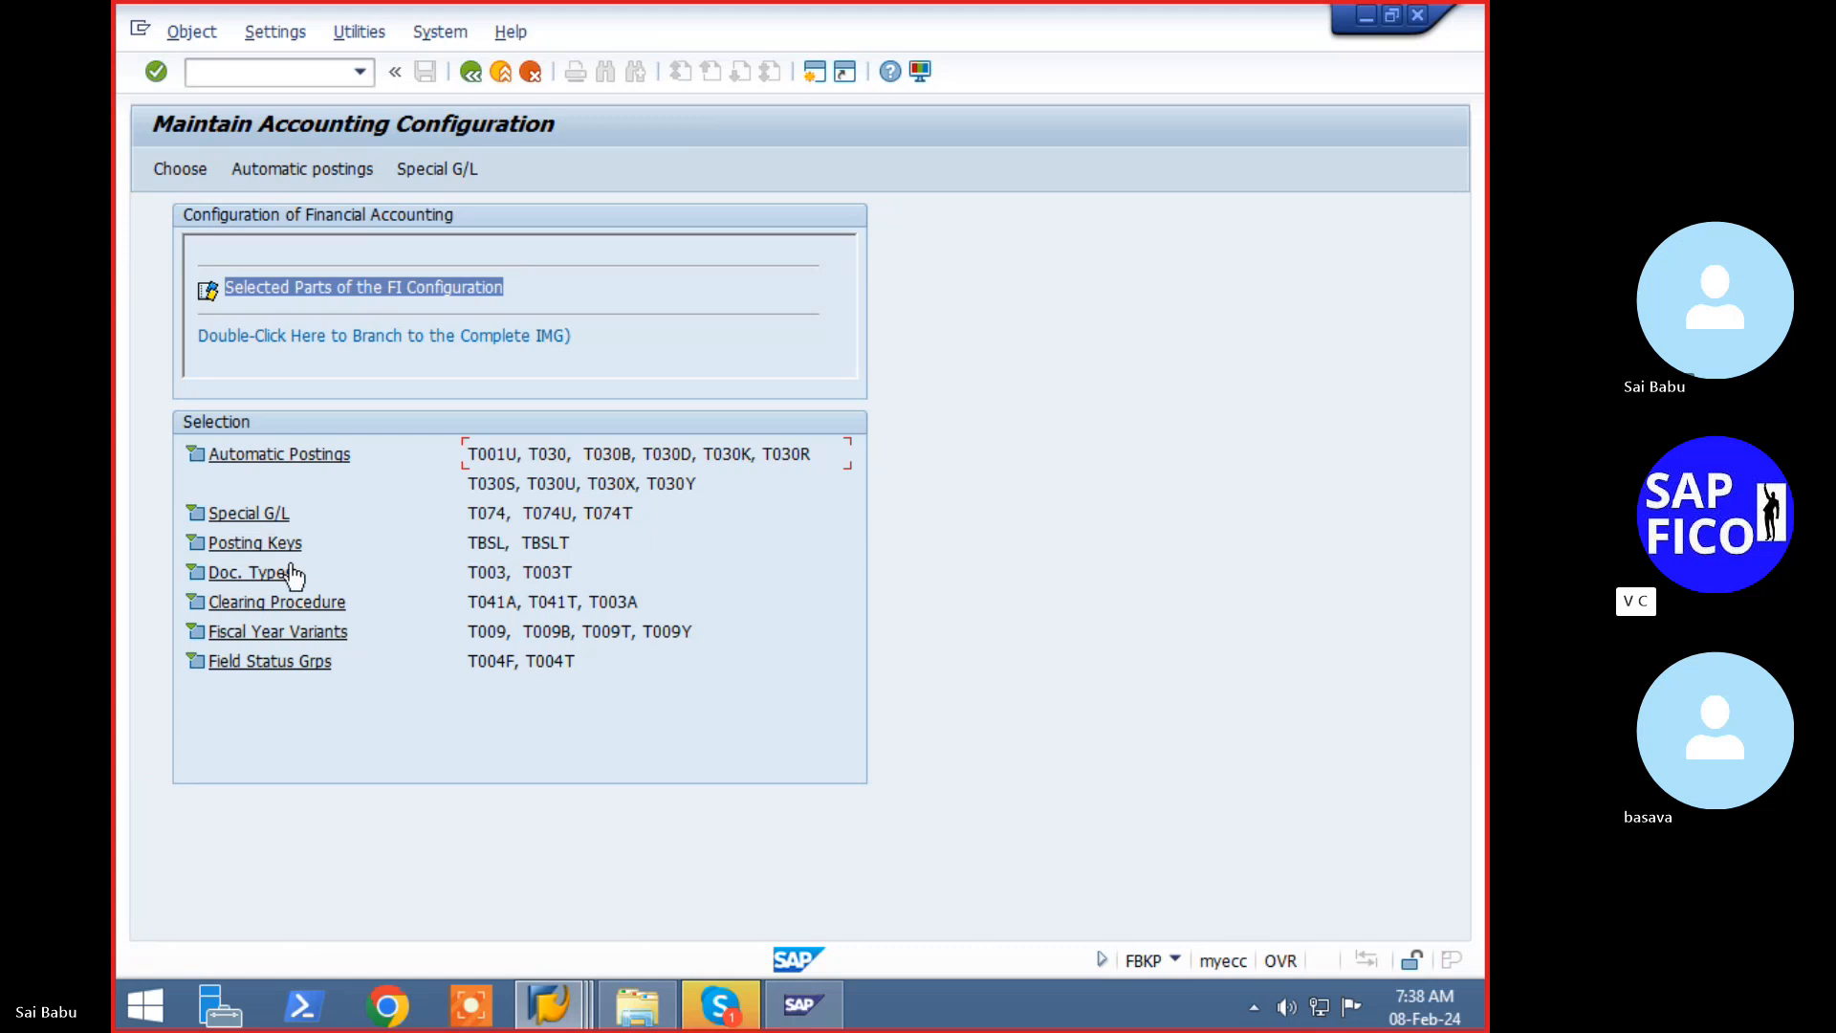
{"action": "left_click", "coordinate": [266, 517]}
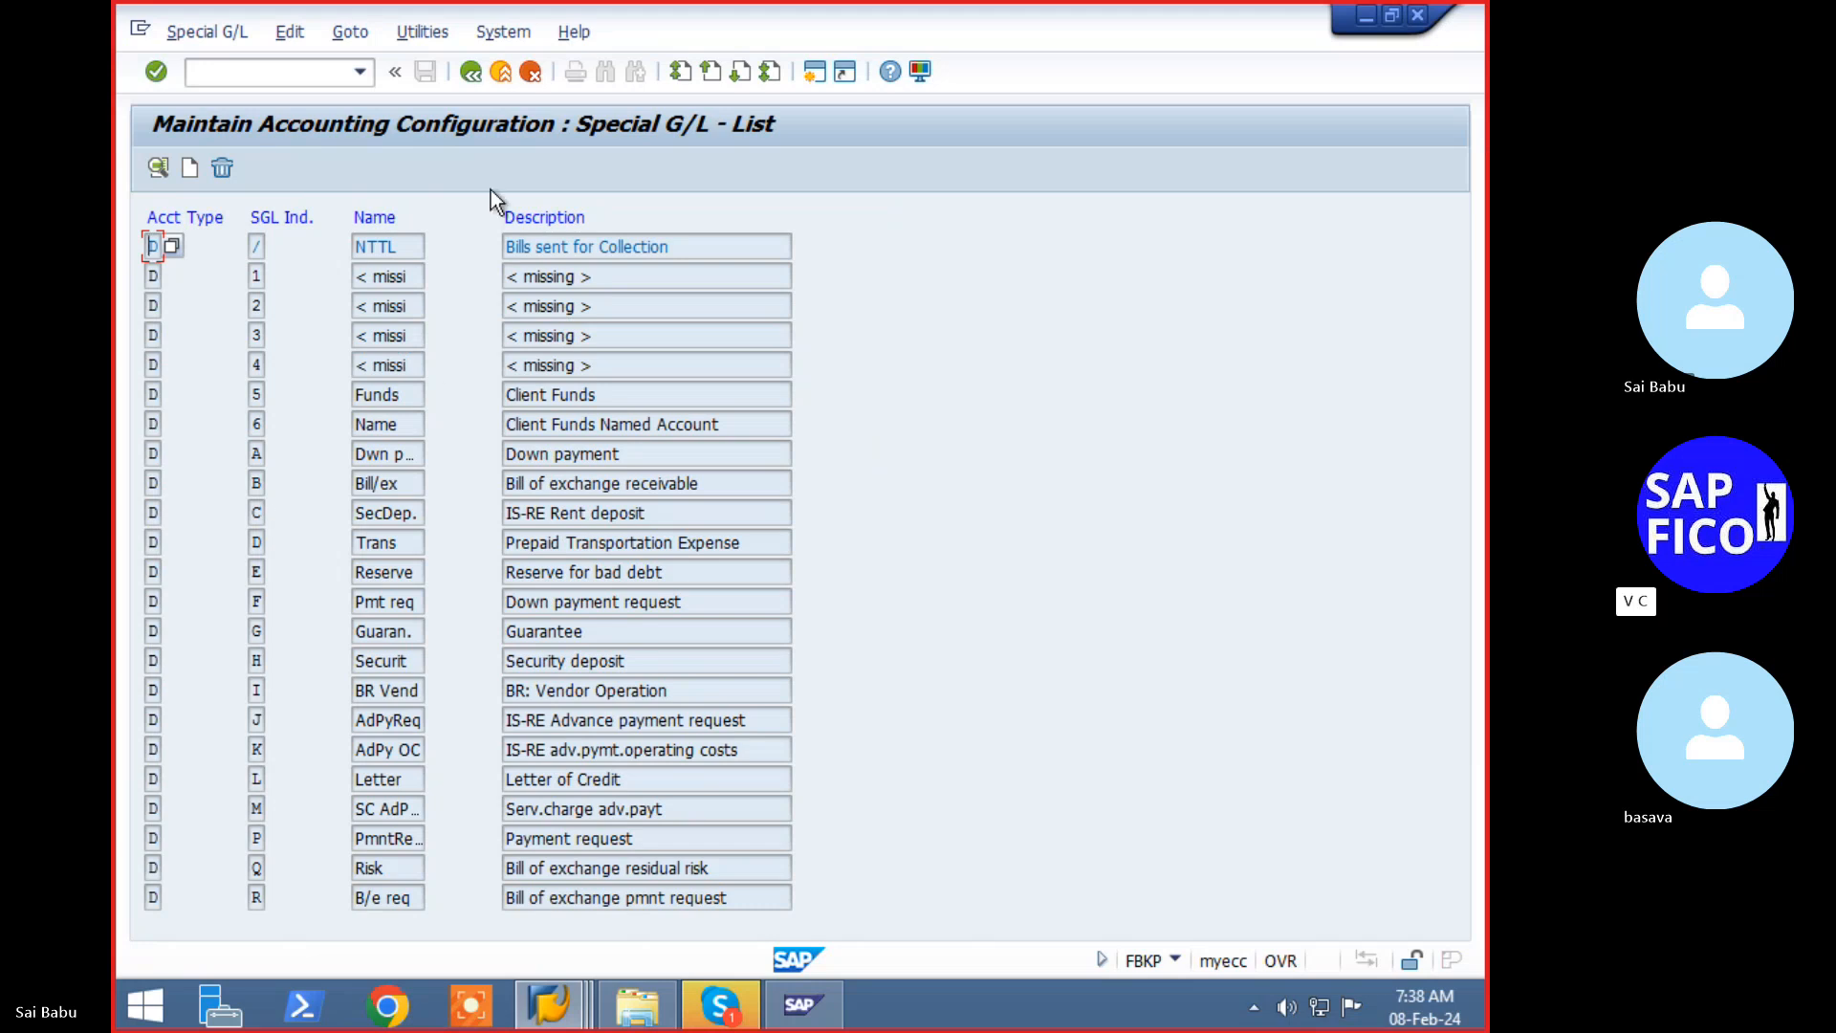
{"action": "left_click", "coordinate": [469, 72]}
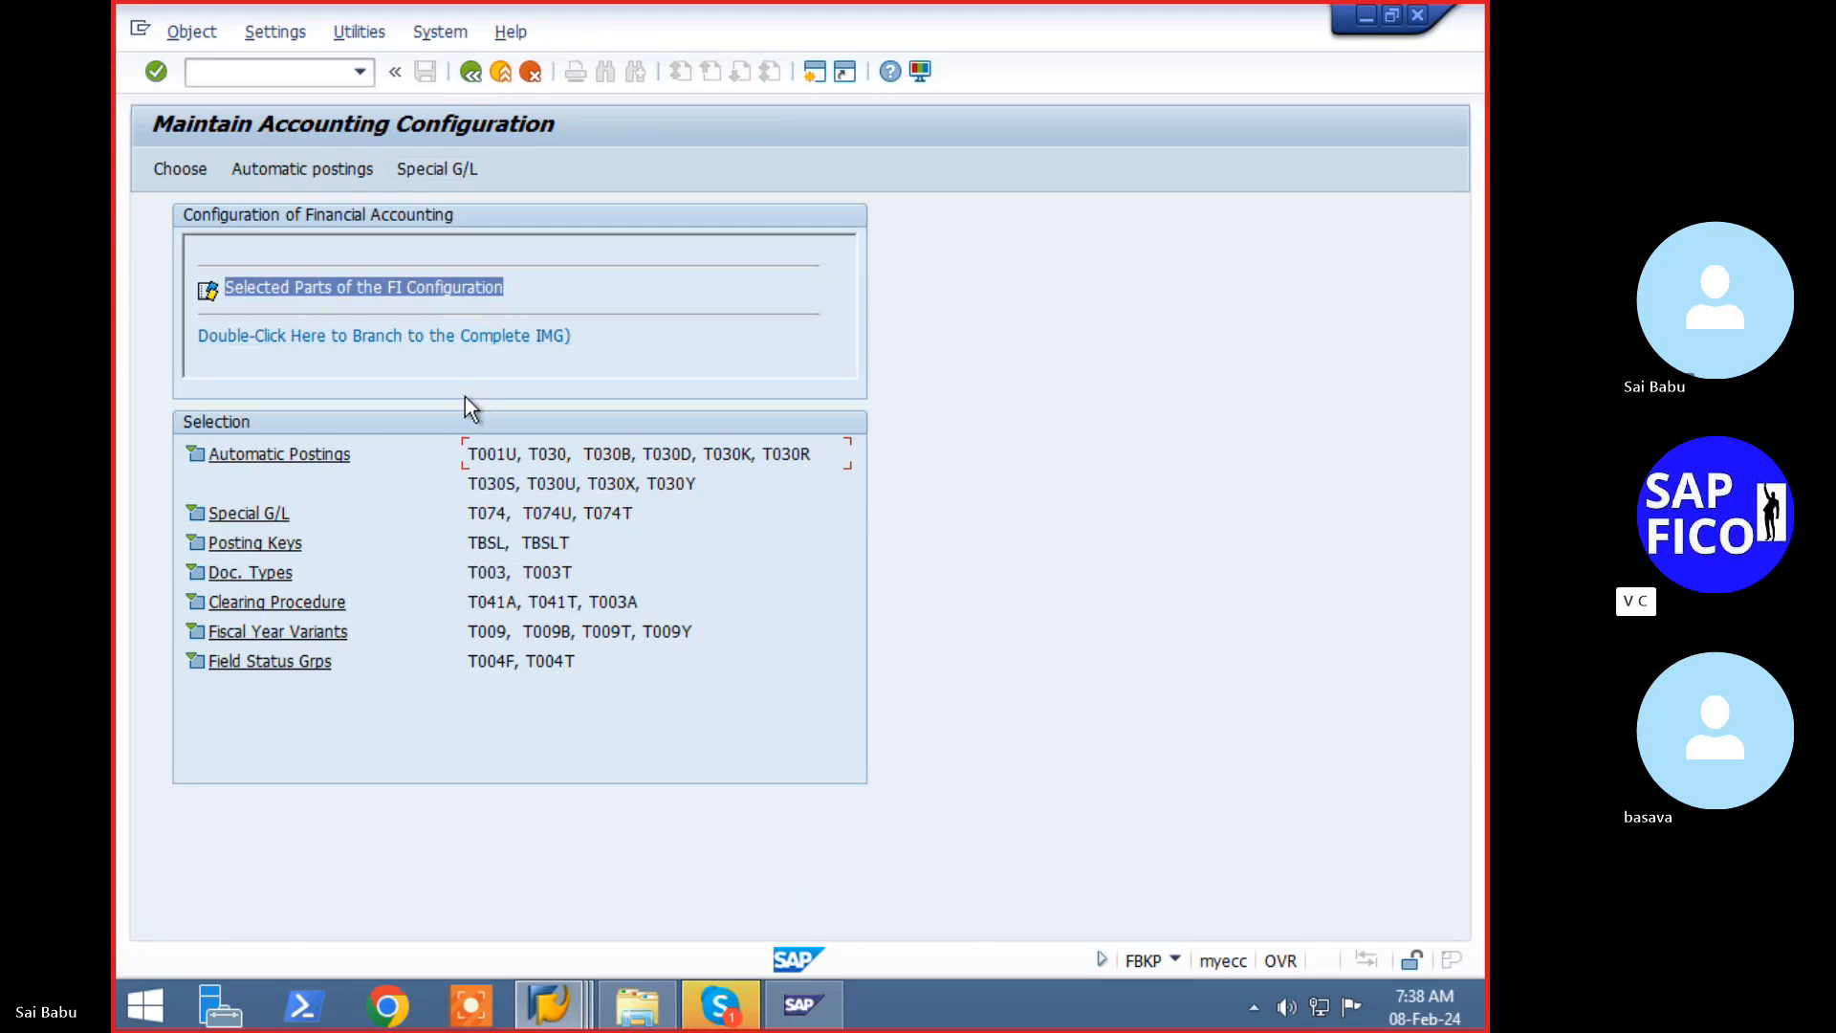
{"action": "double_click", "coordinate": [491, 518]}
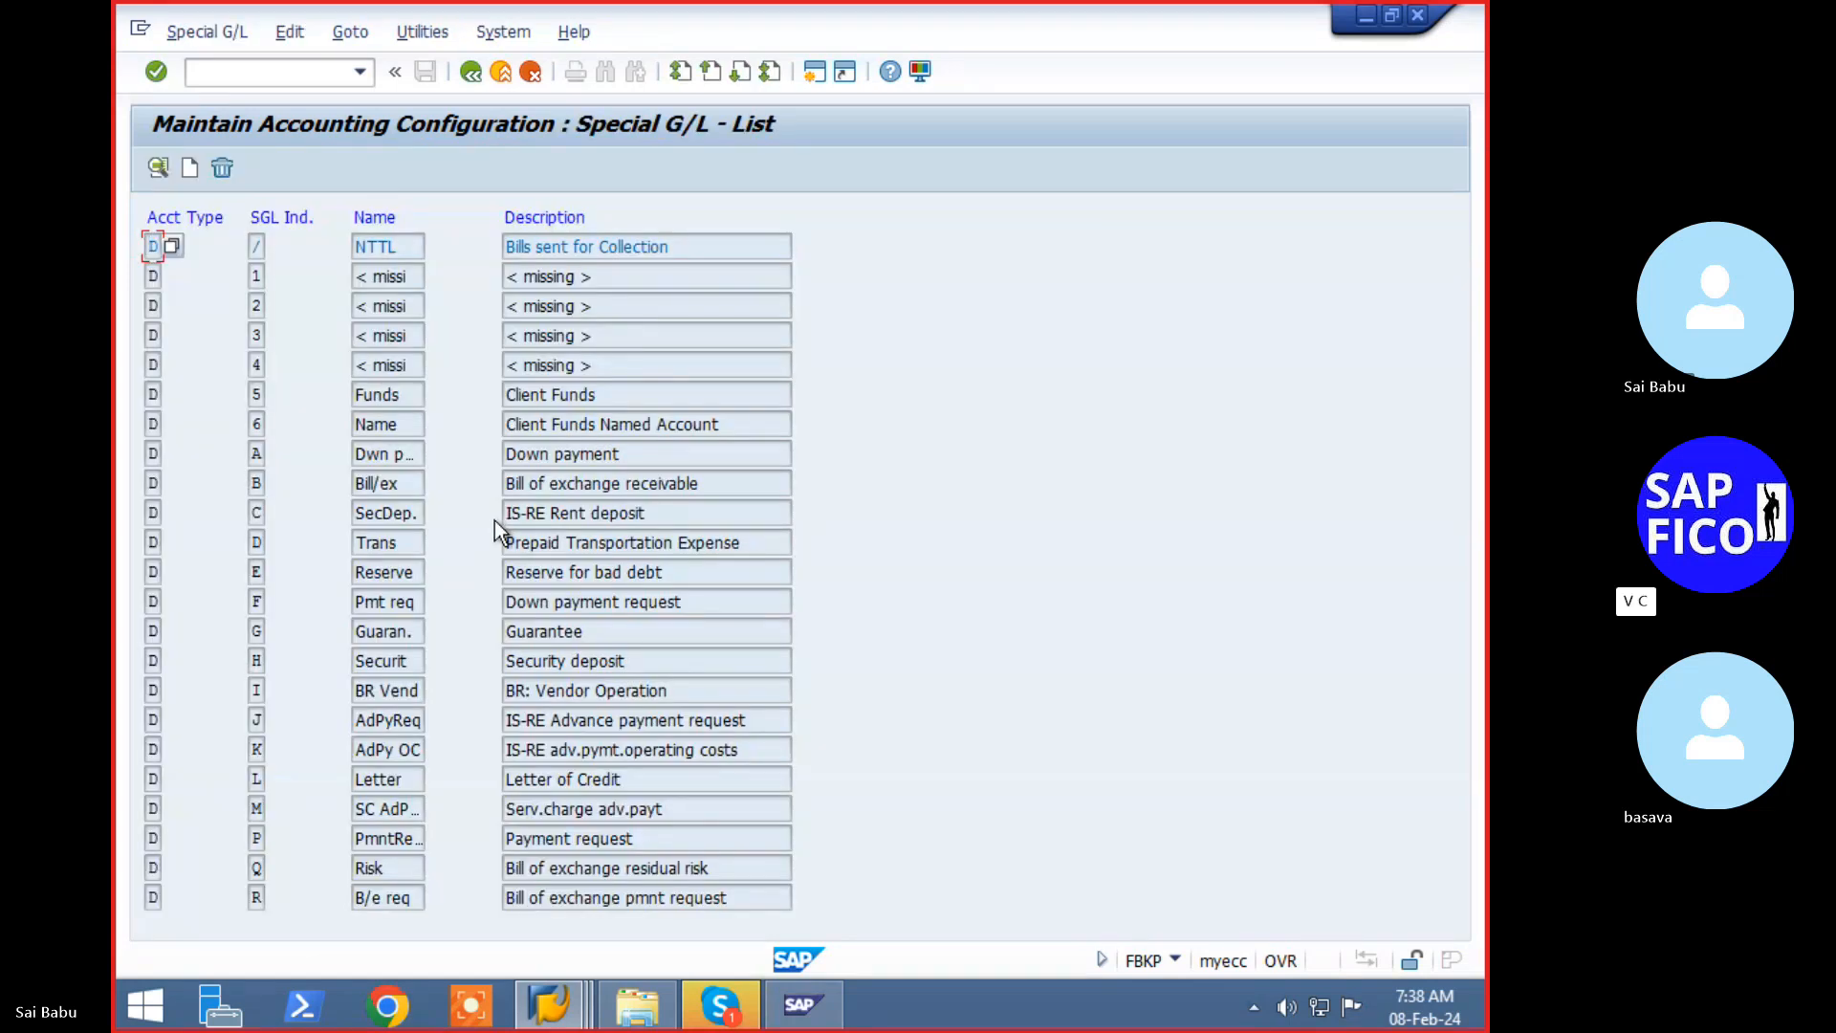
{"action": "left_click", "coordinate": [469, 71]}
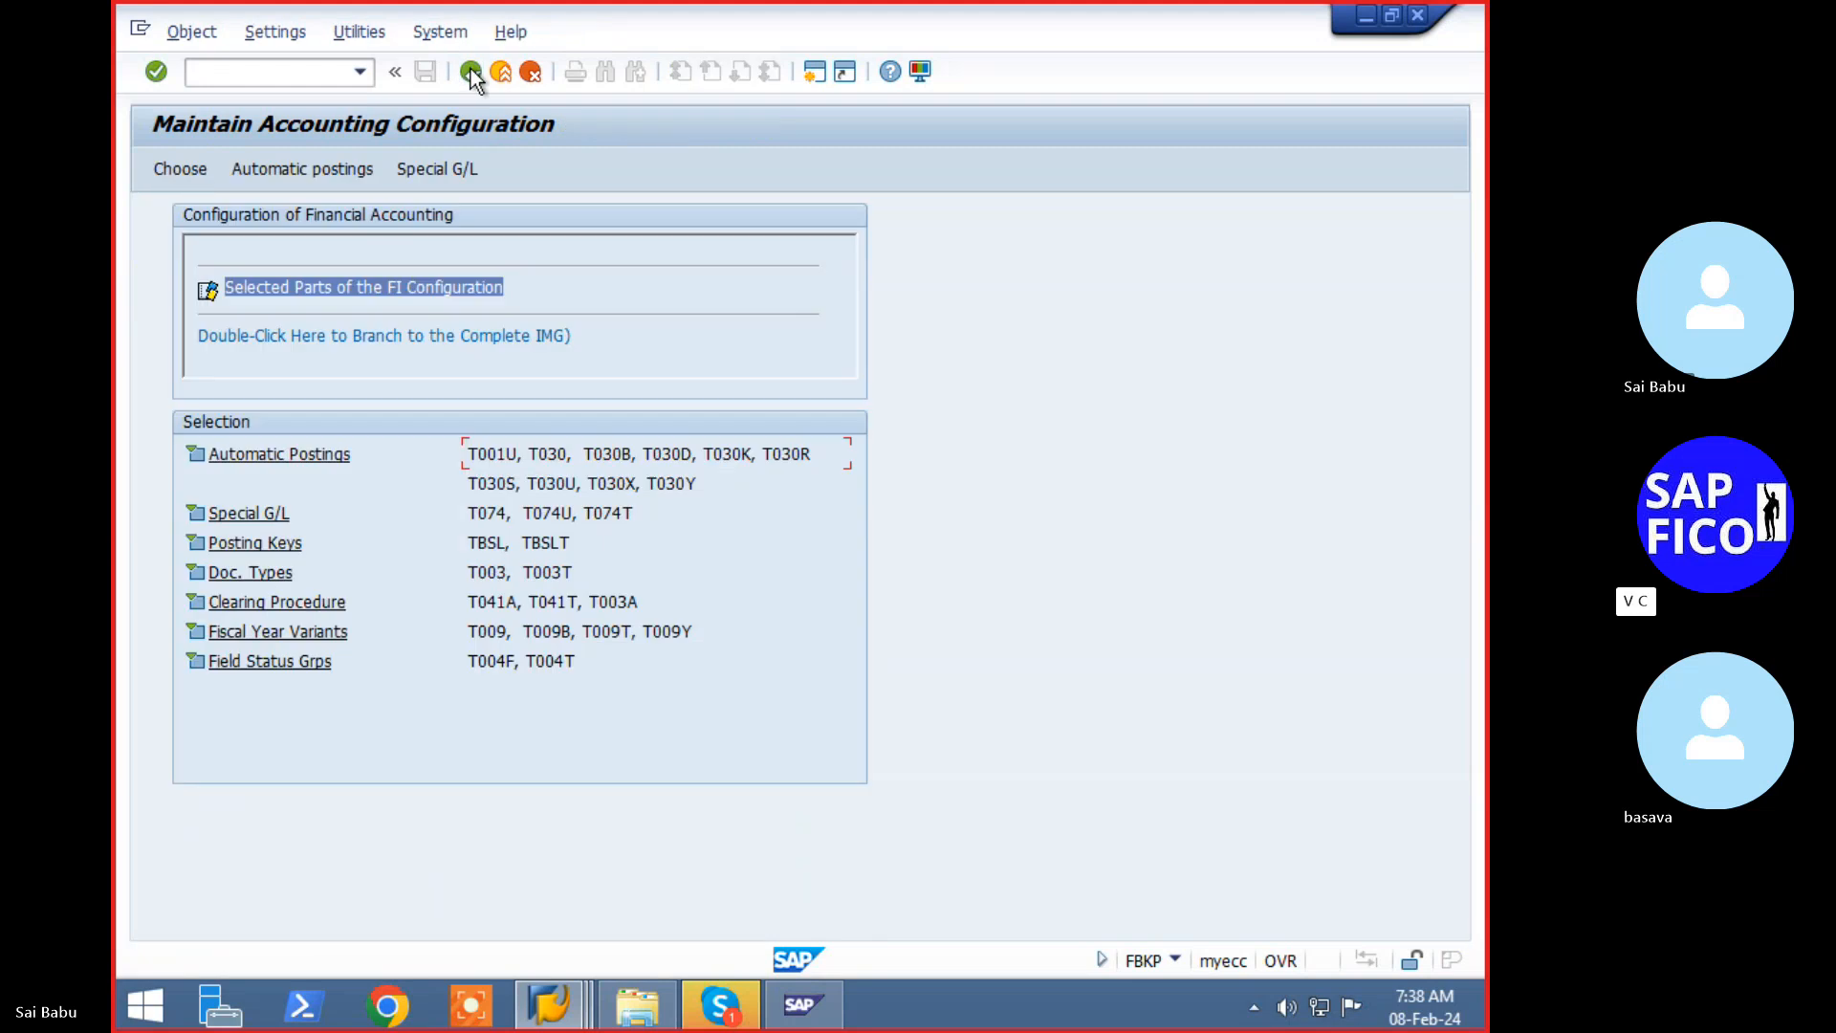
{"action": "double_click", "coordinate": [554, 516]}
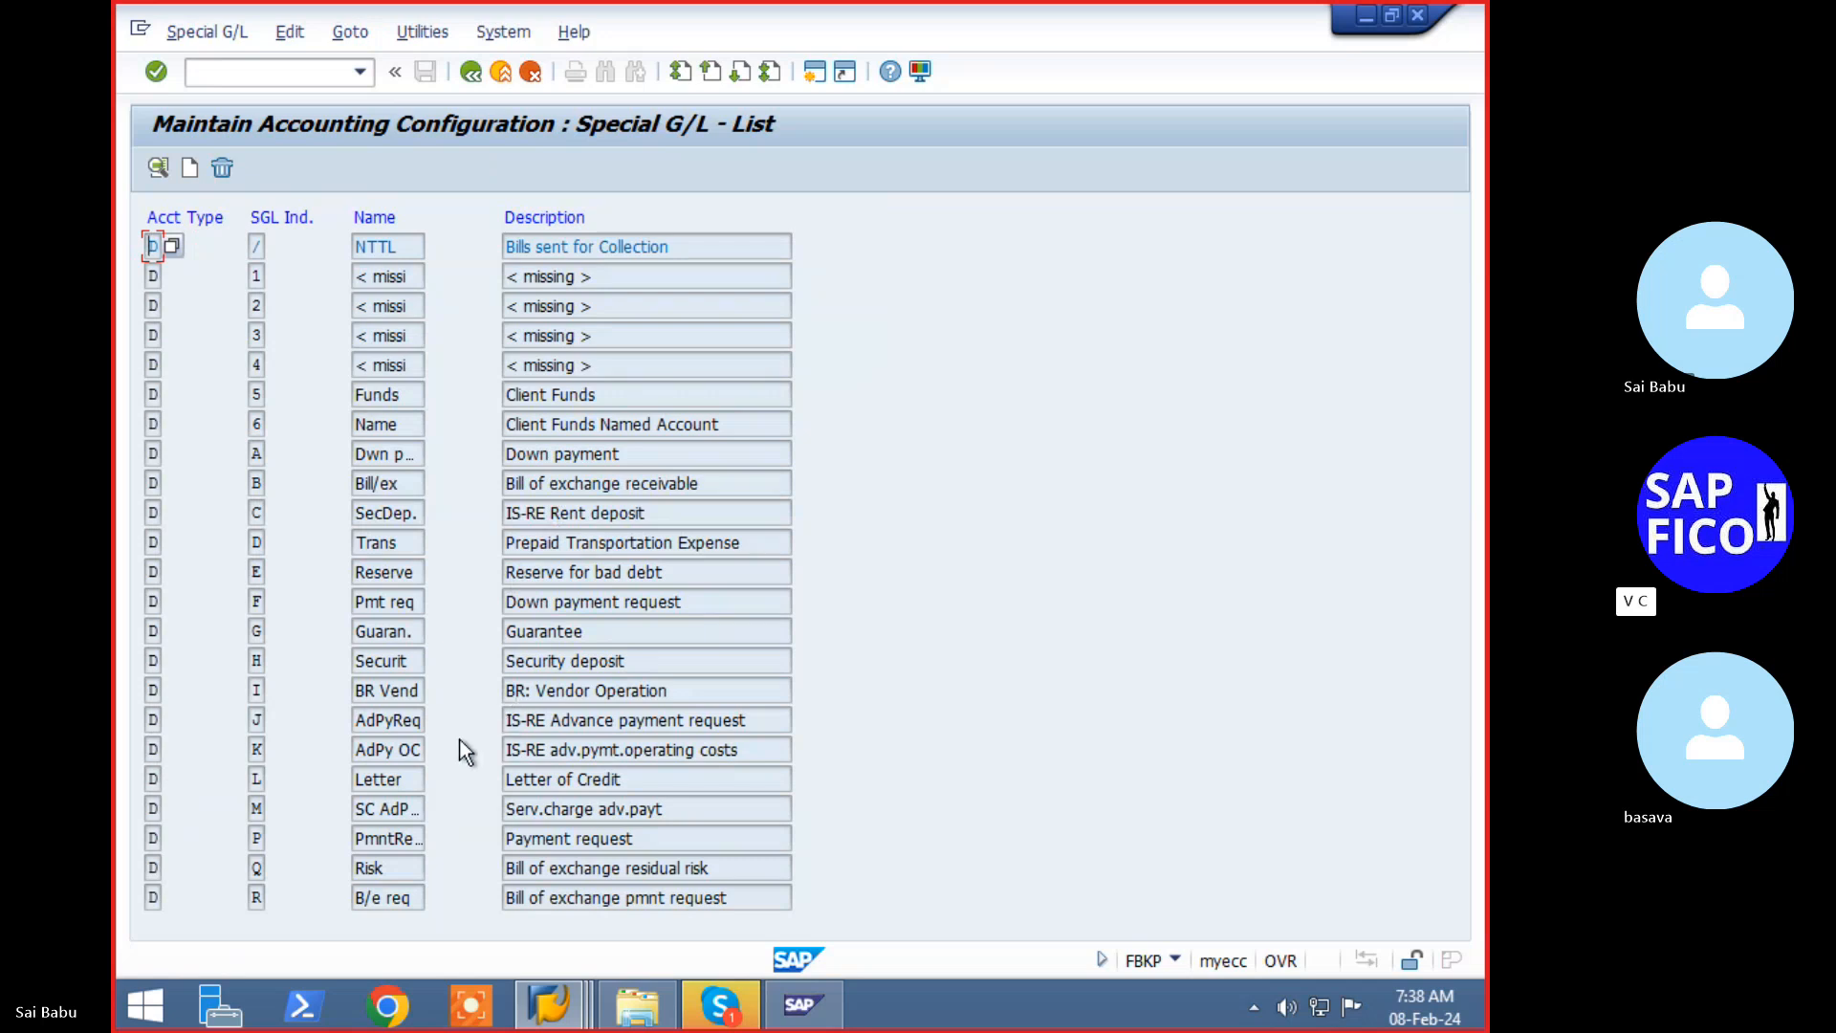
{"action": "key", "text": "F3"}
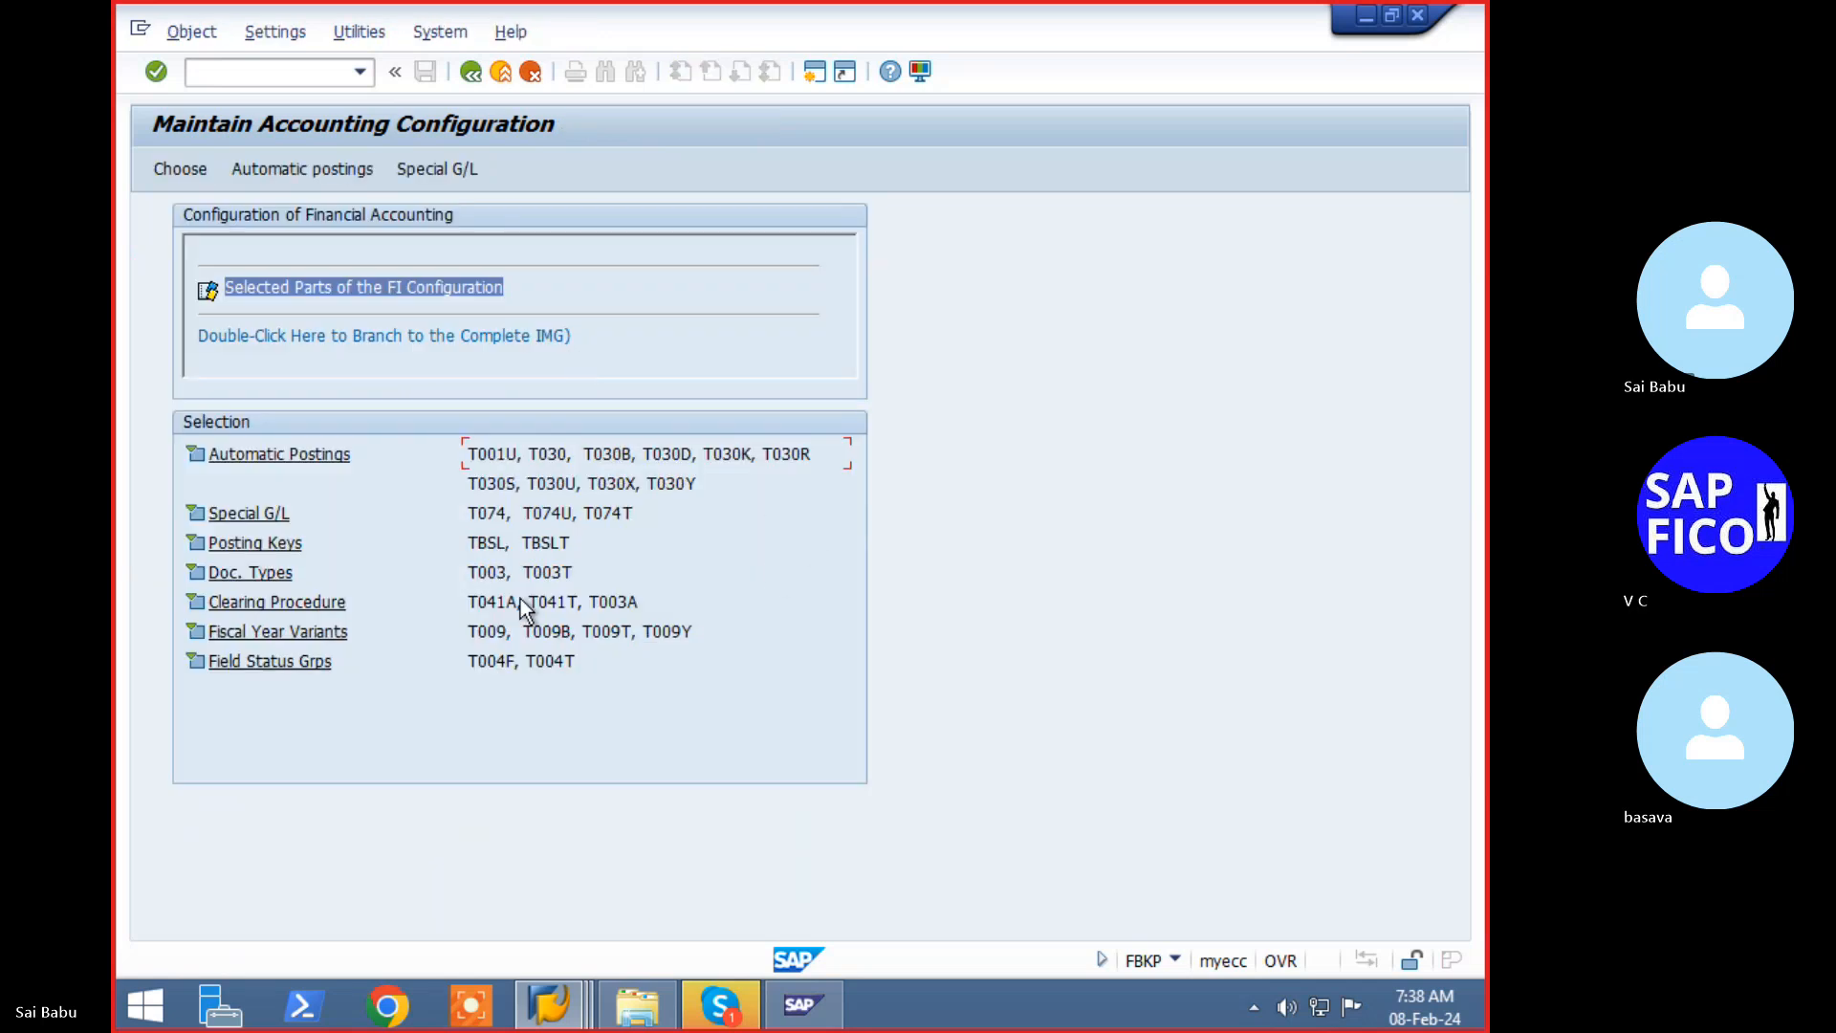
{"action": "double_click", "coordinate": [611, 520]}
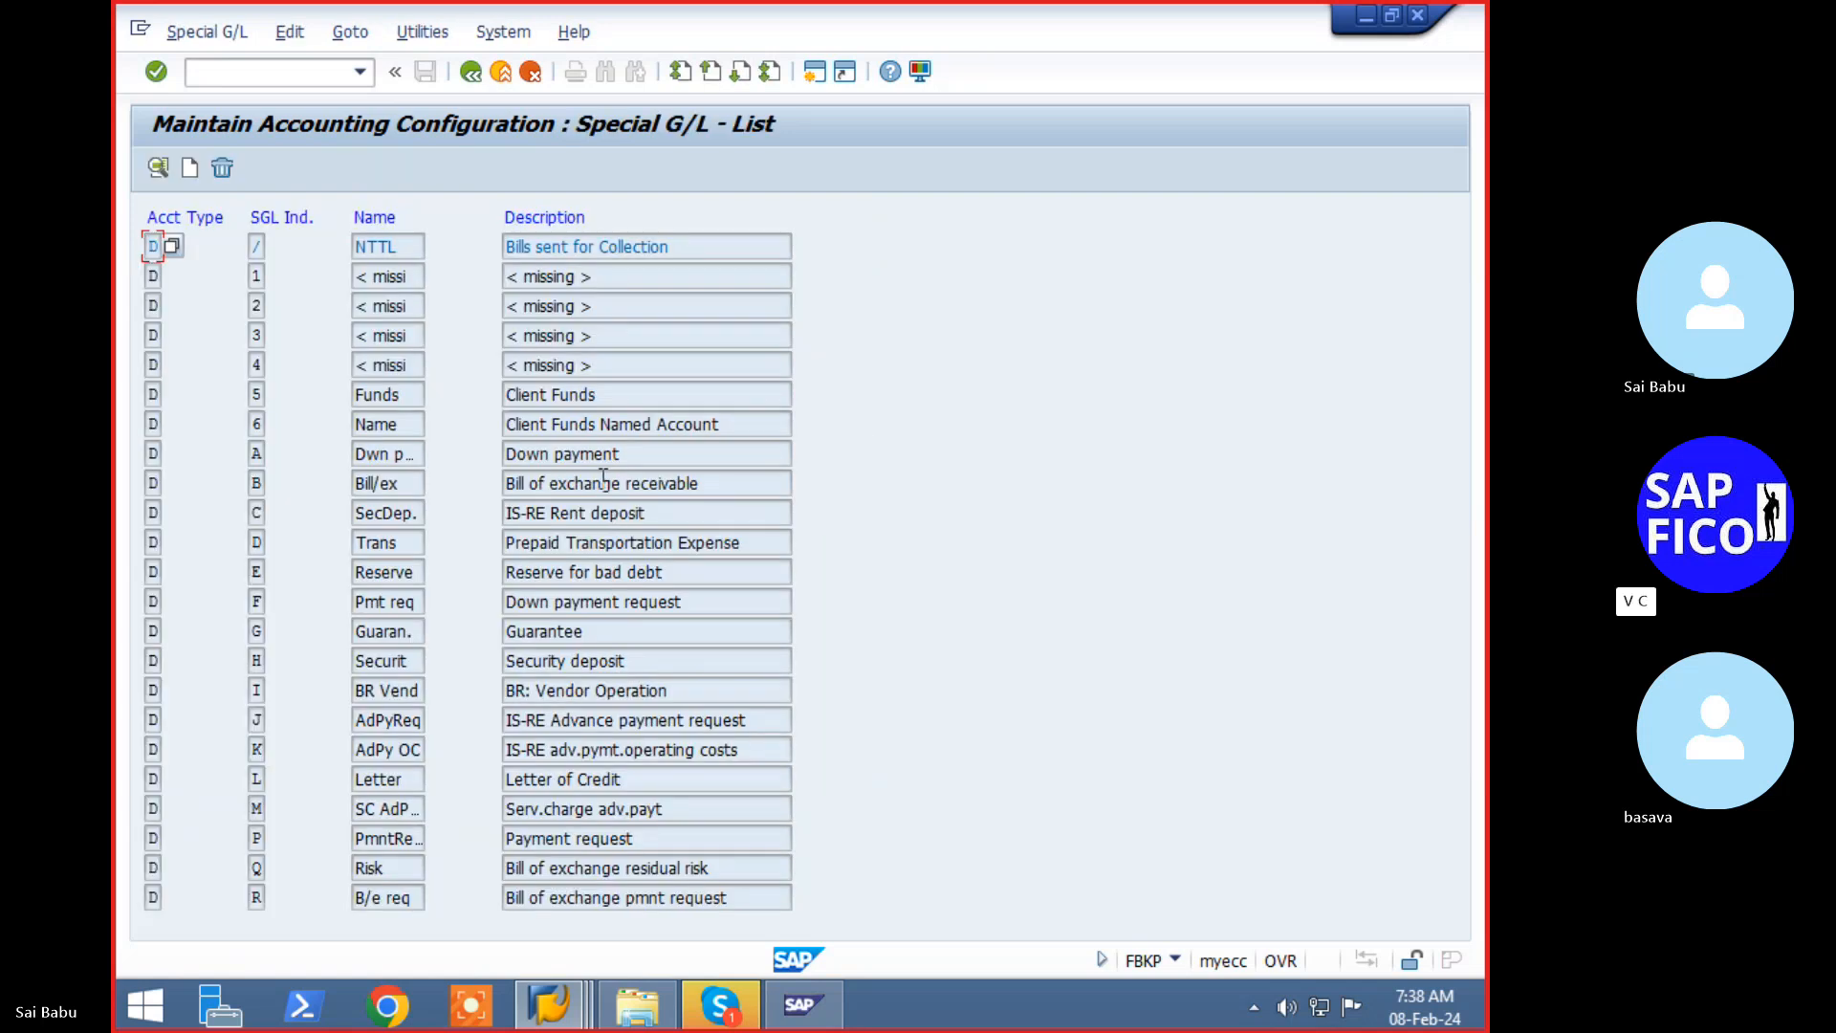
{"action": "key", "text": "F3"}
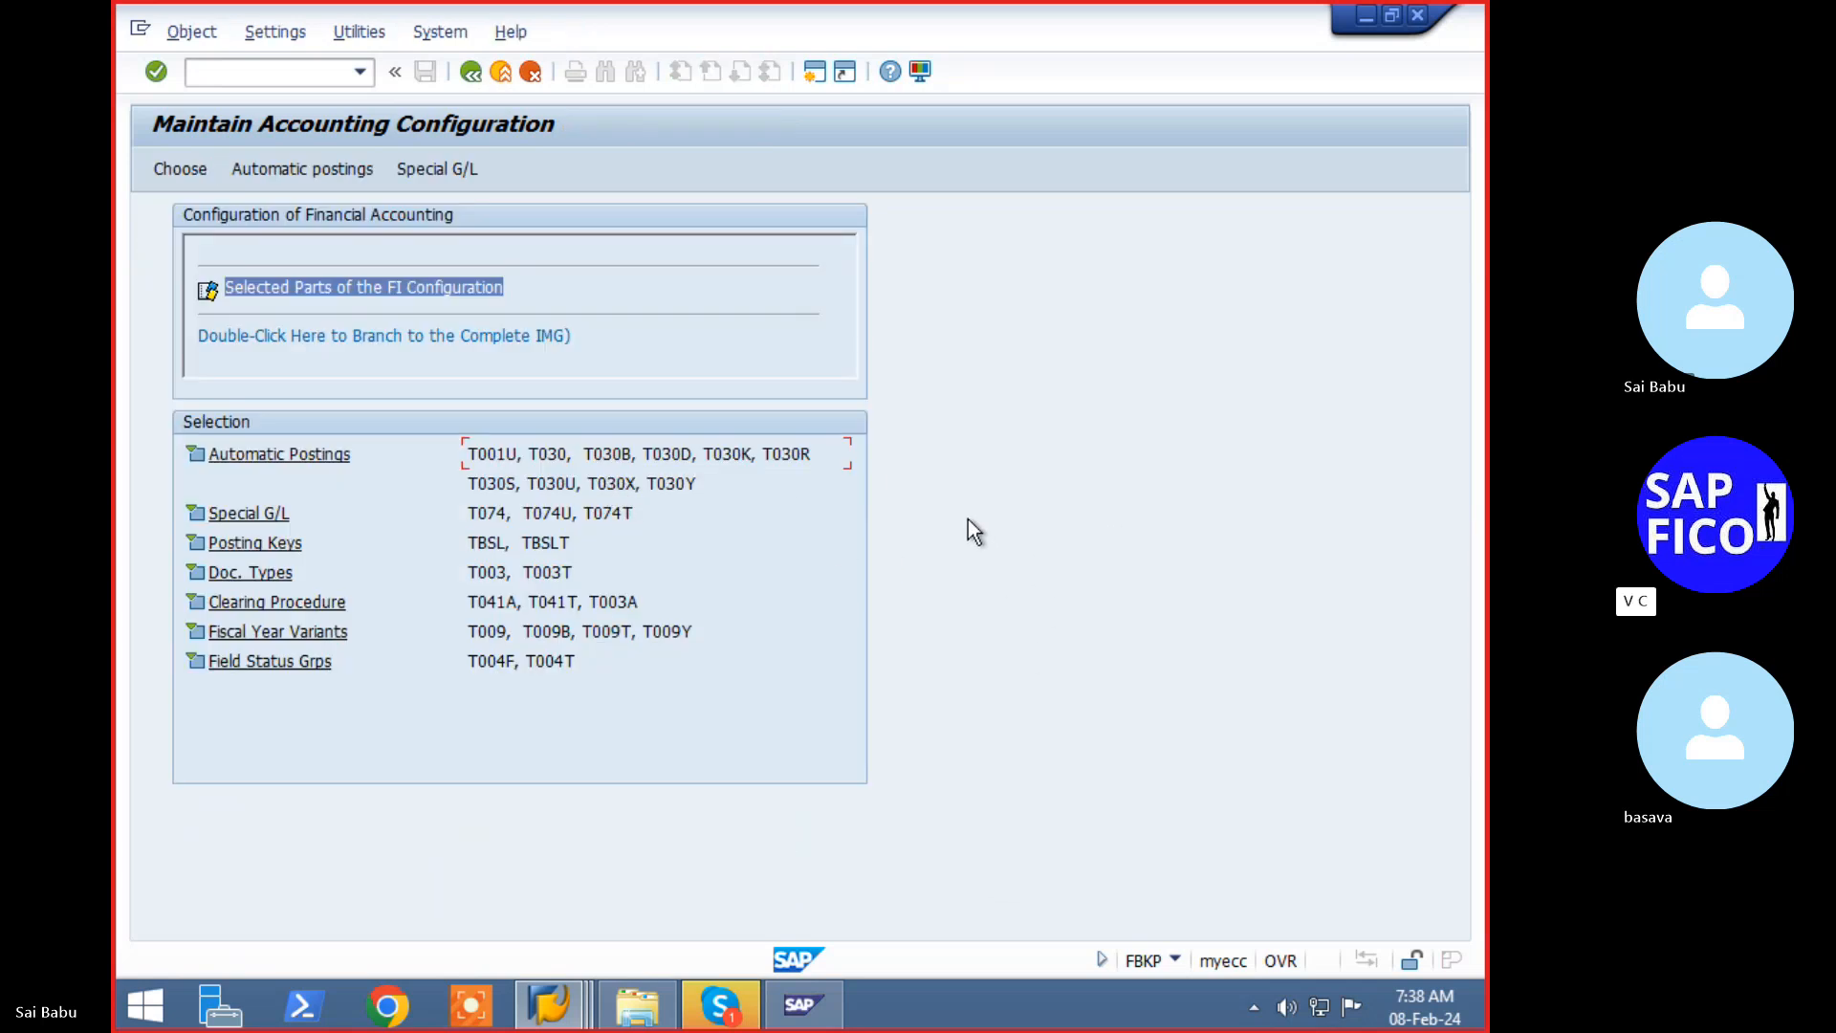
{"action": "left_click", "coordinate": [425, 176]}
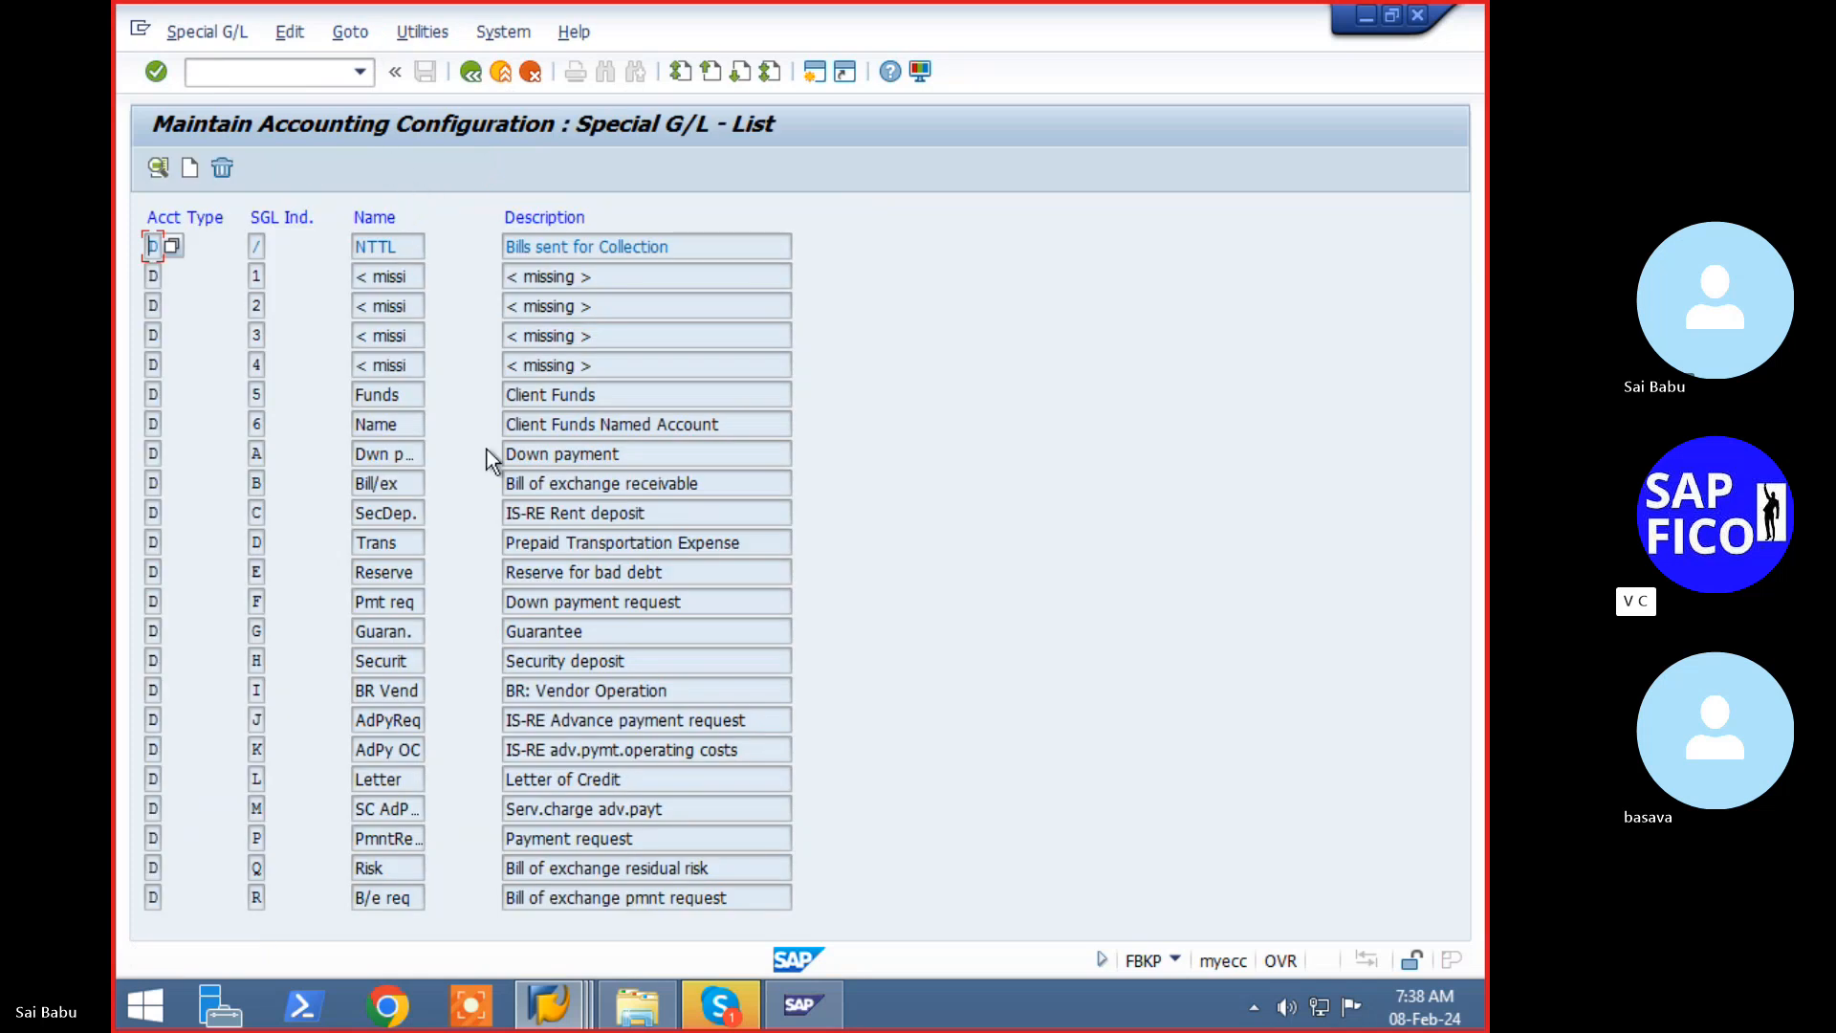
- Start a new special G/L indicator for account type K (Vendors), browsing available indicators with F4
{"action": "left_click", "coordinate": [189, 169]}
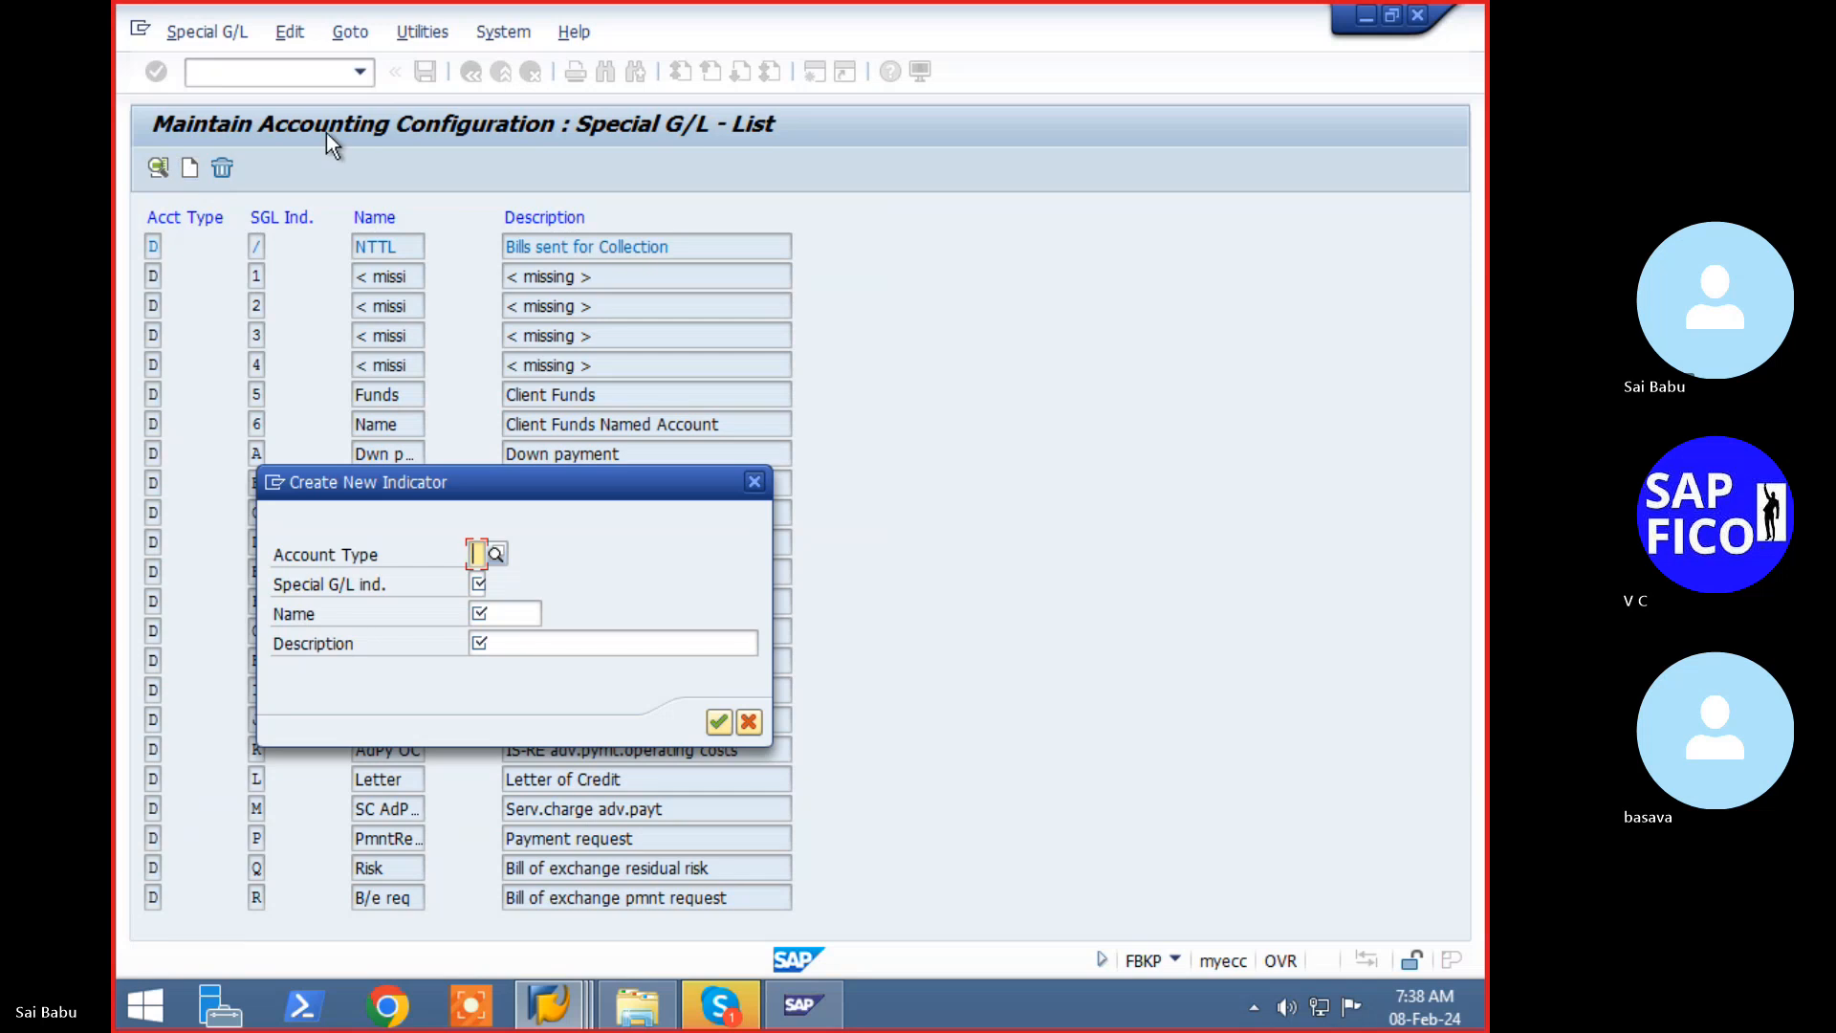
{"action": "type", "text": "K"}
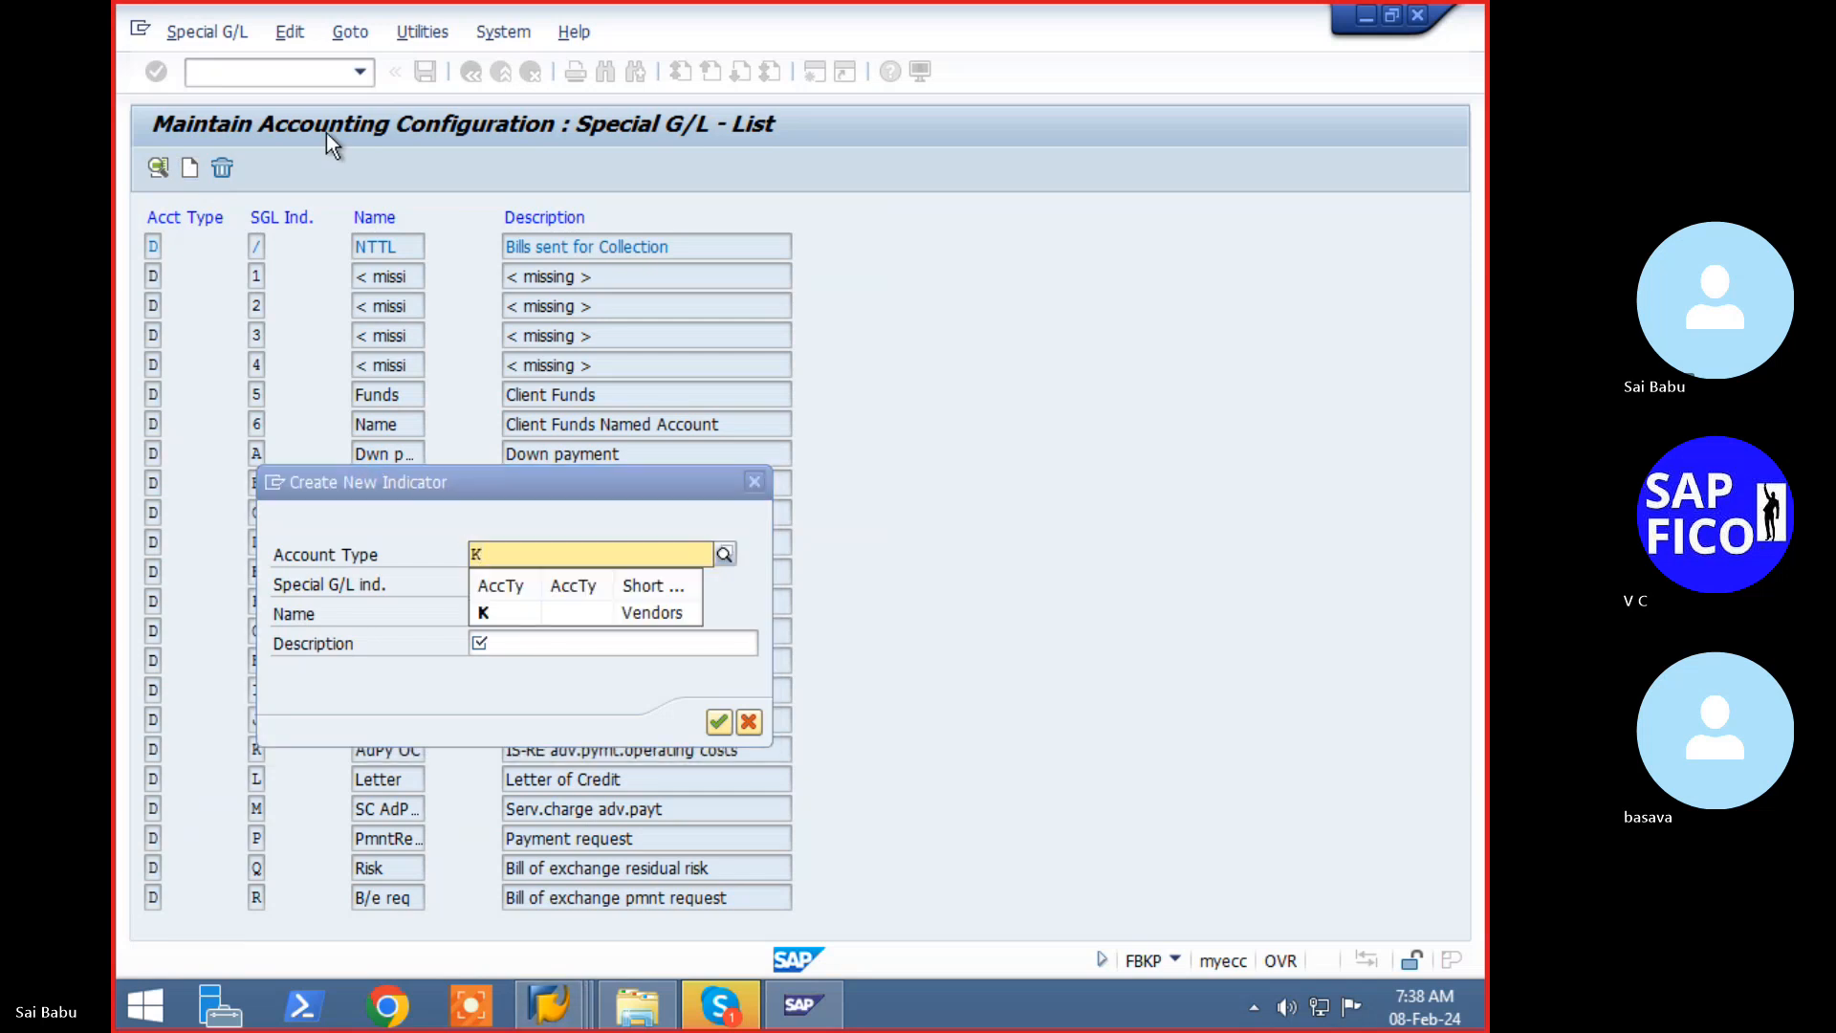
{"action": "left_click", "coordinate": [524, 623]}
{"action": "left_click", "coordinate": [477, 585]}
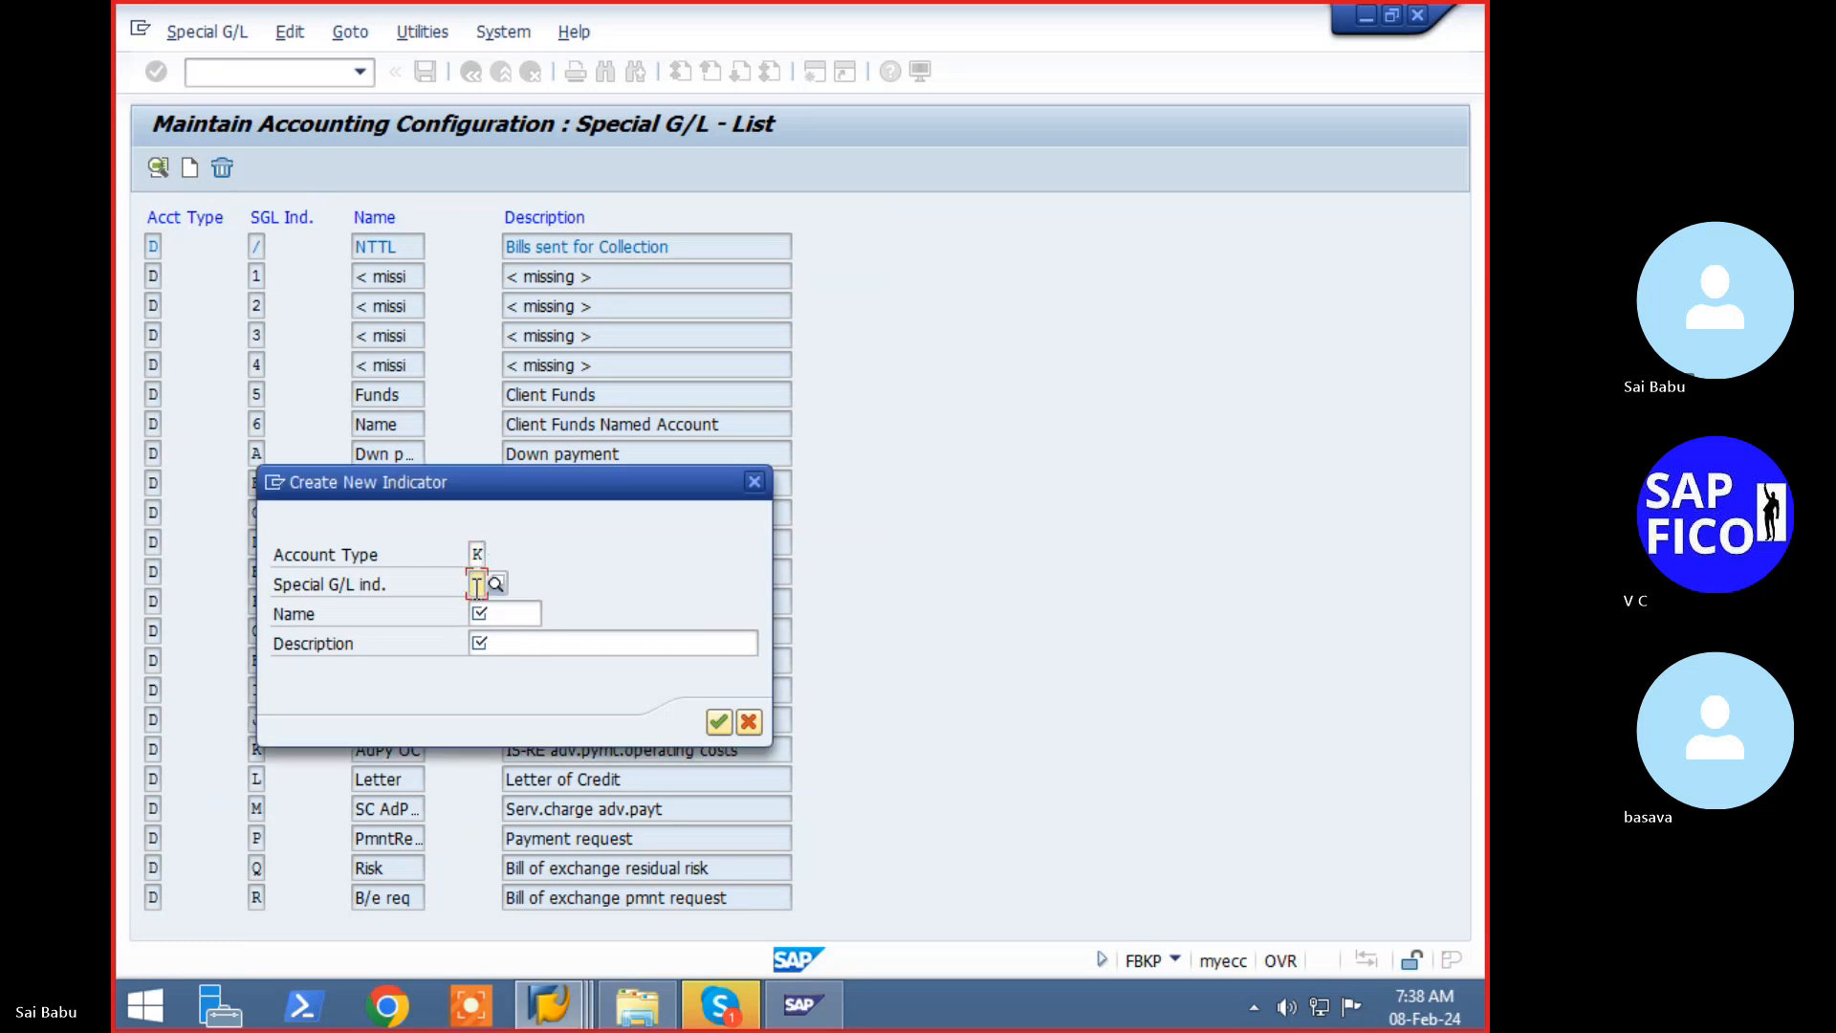
{"action": "key", "text": "F4"}
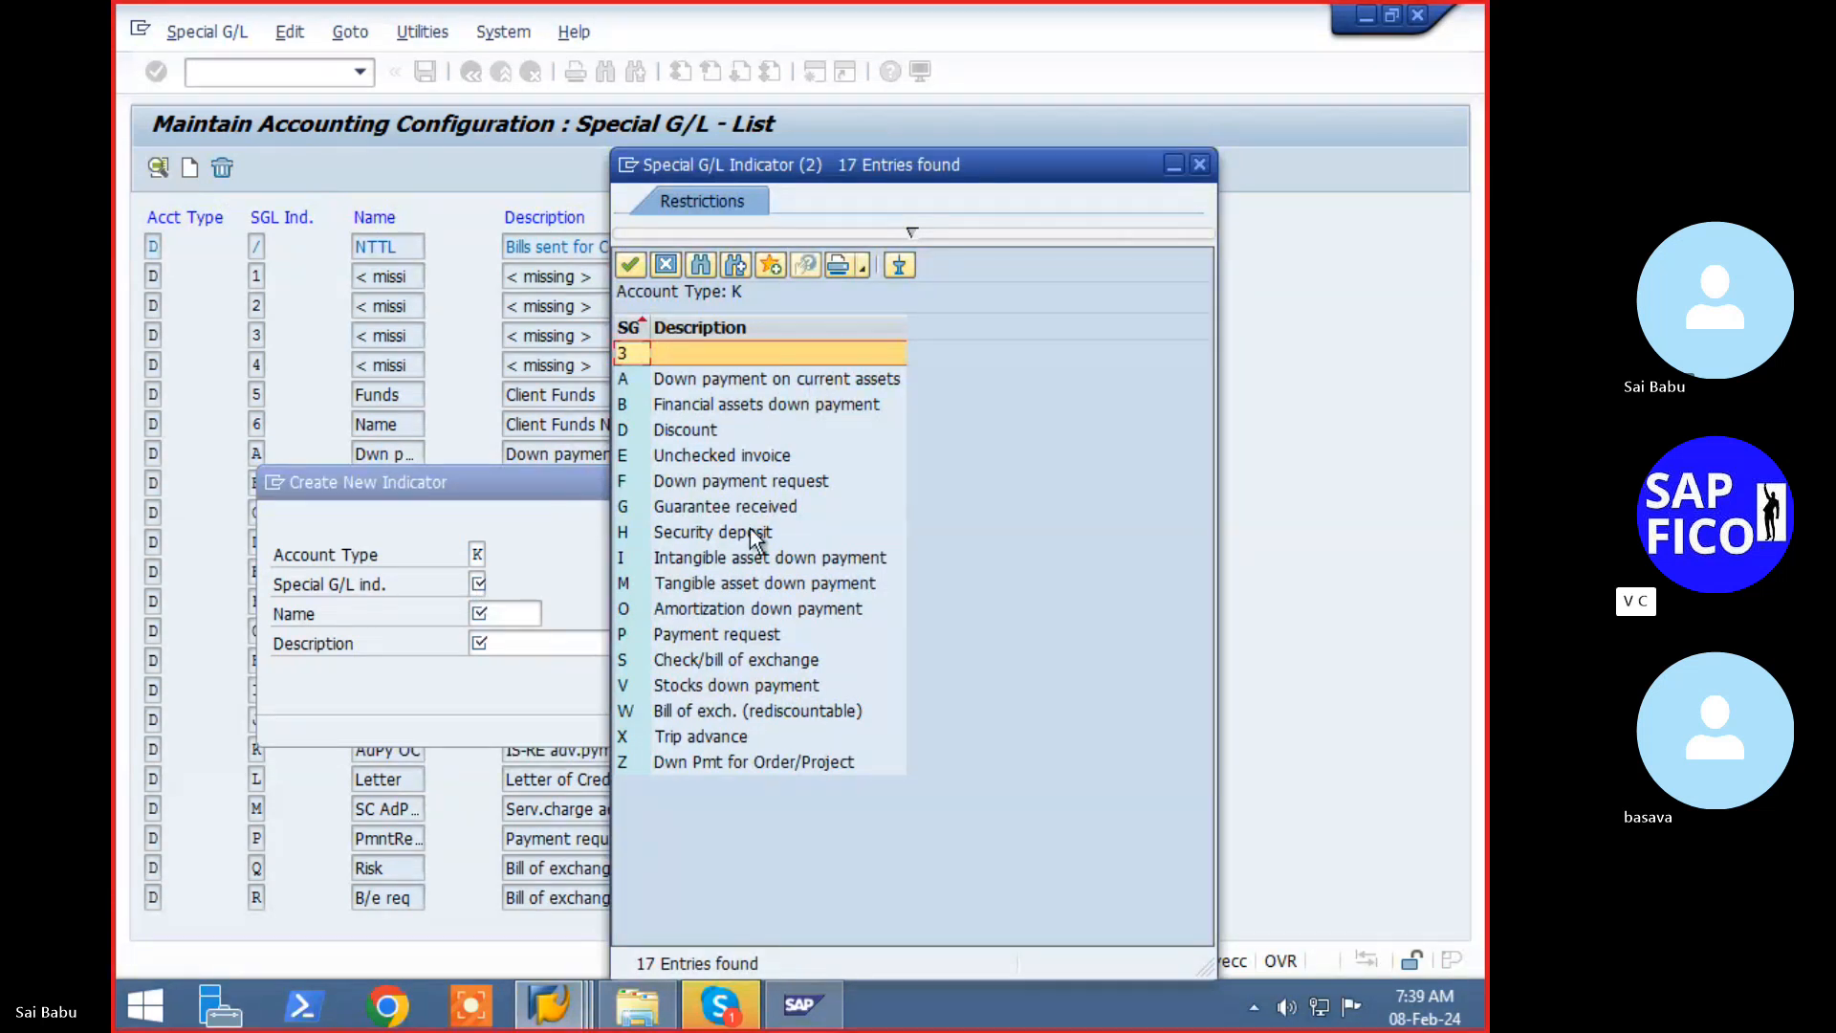
{"action": "key", "text": "Escape"}
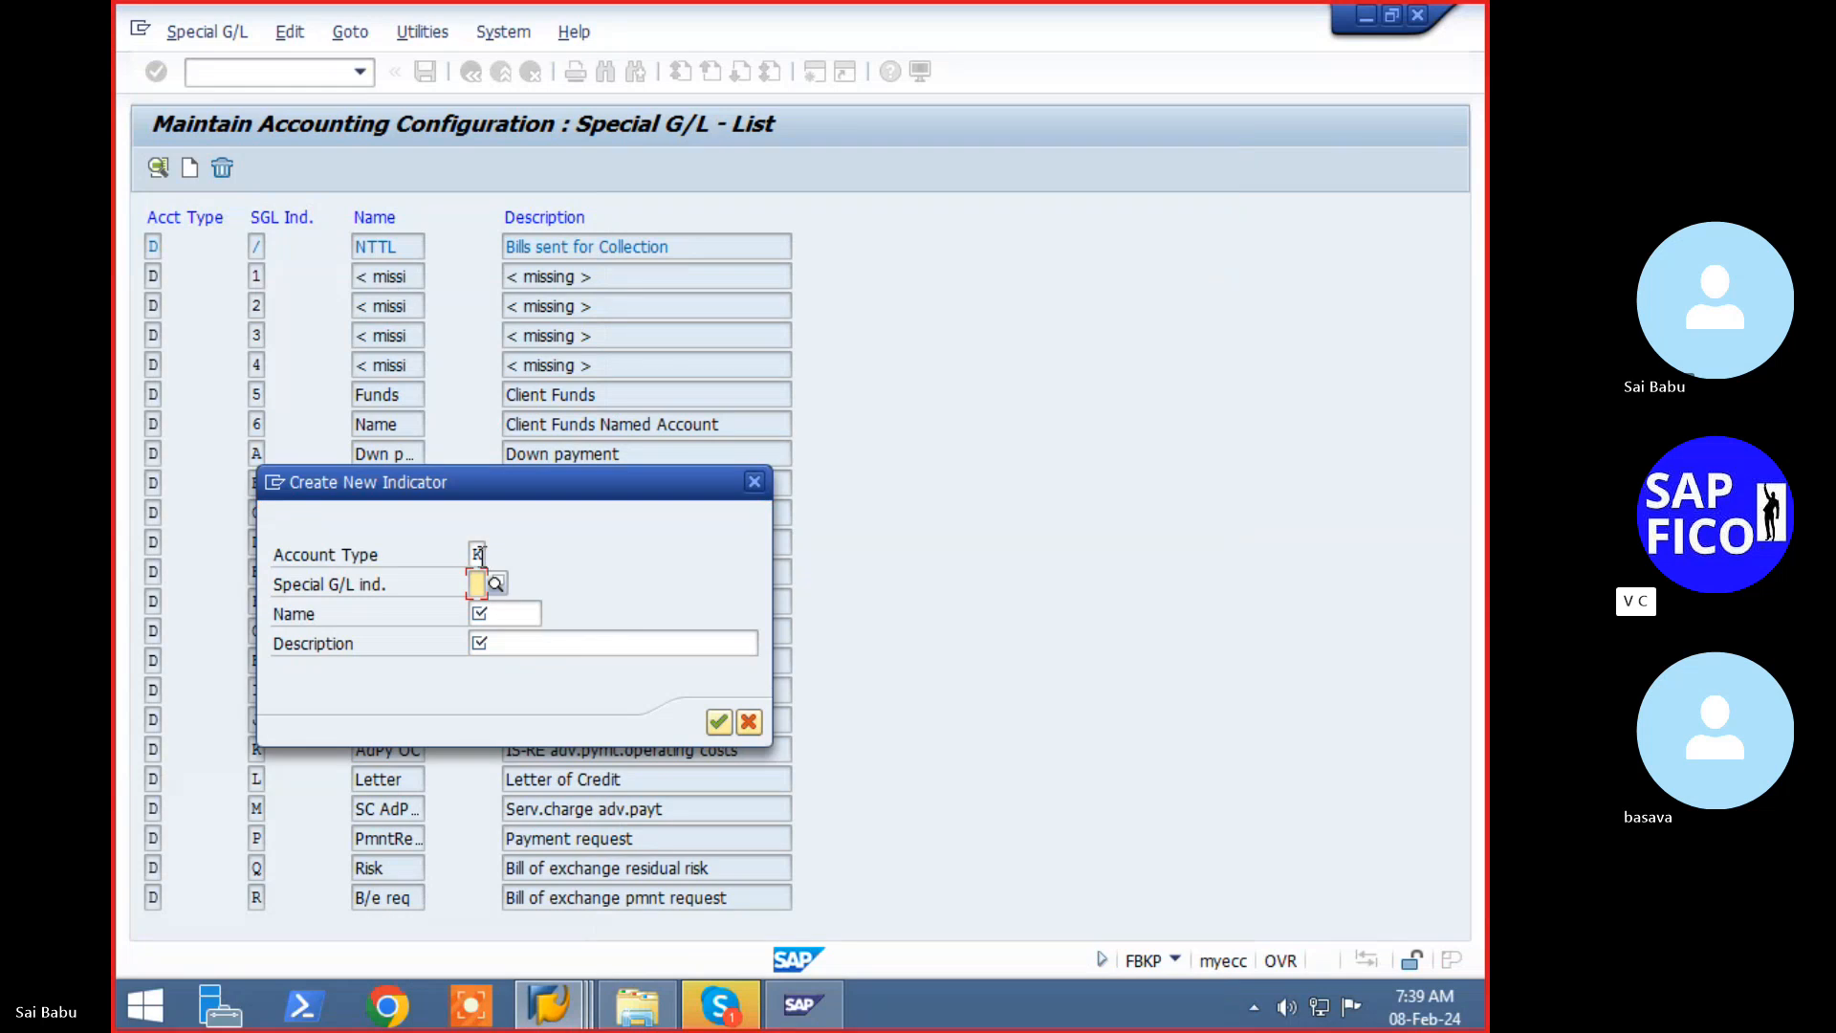
{"action": "left_click", "coordinate": [482, 554]}
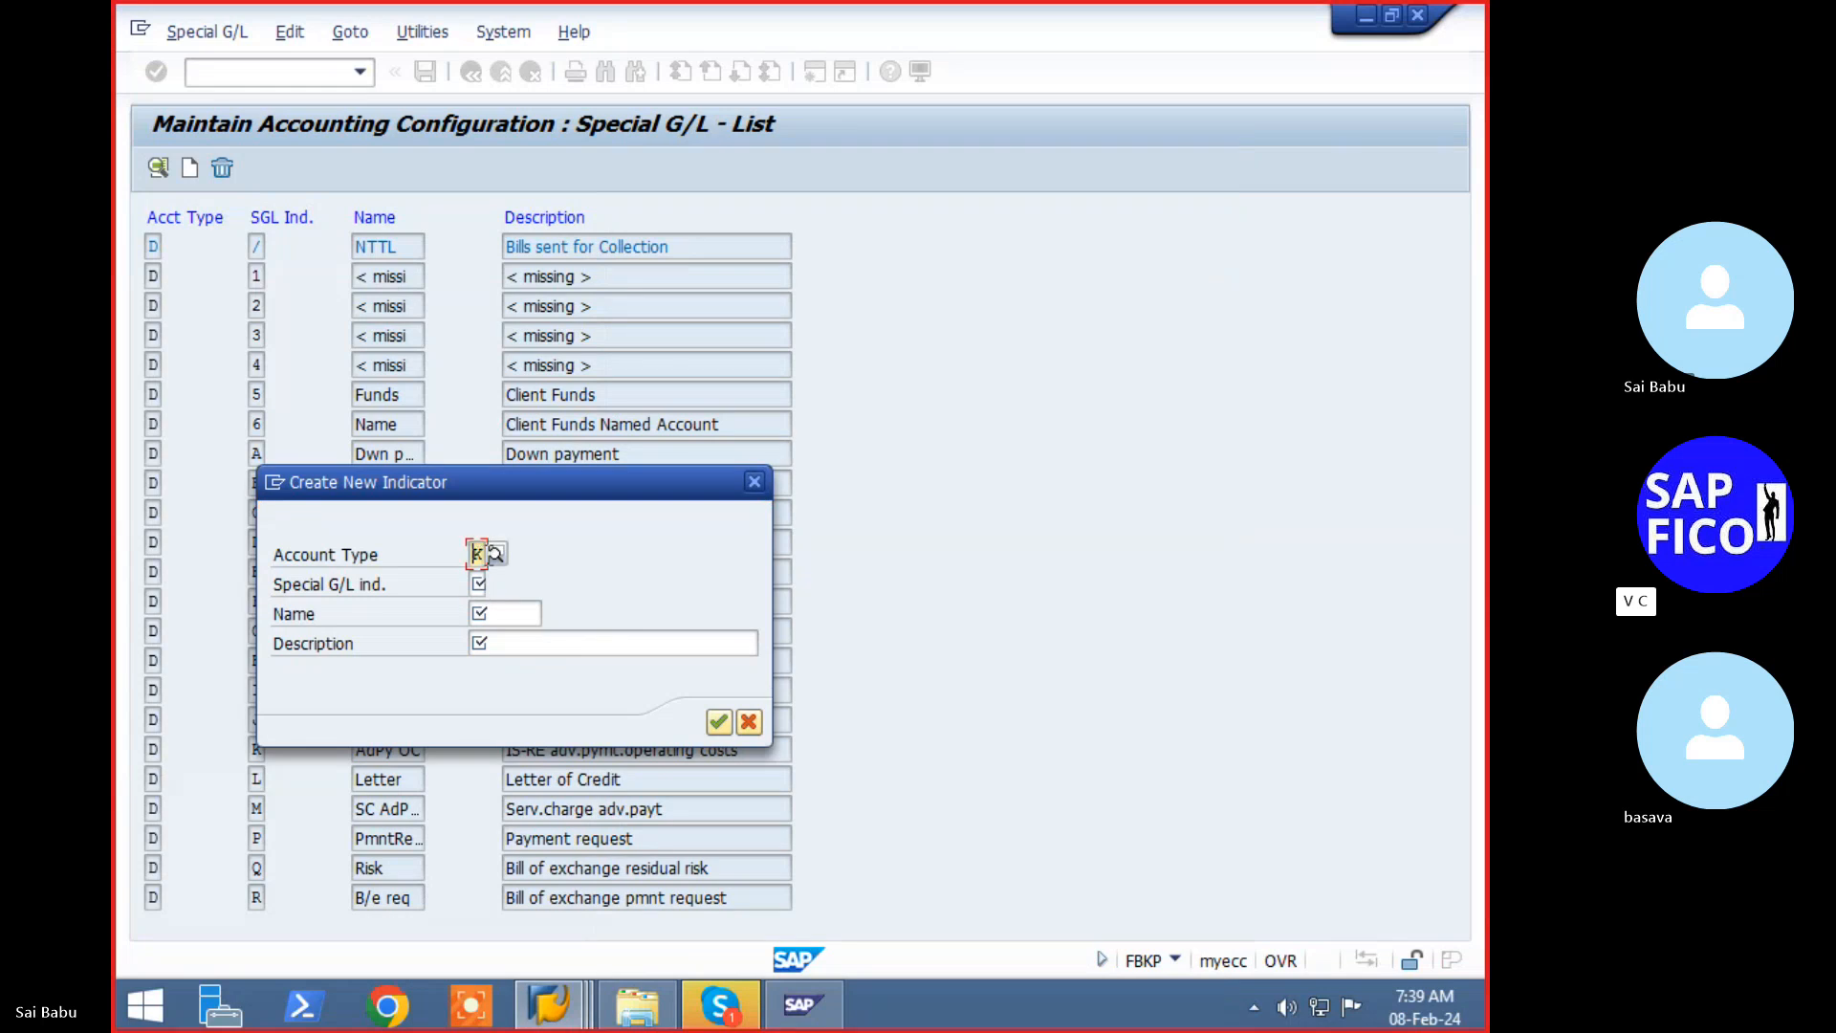
{"action": "left_click", "coordinate": [549, 1006]}
- Rerun F-59 for document 3015, which again lacks a special G/L account for indicator P
{"action": "left_click", "coordinate": [835, 896]}
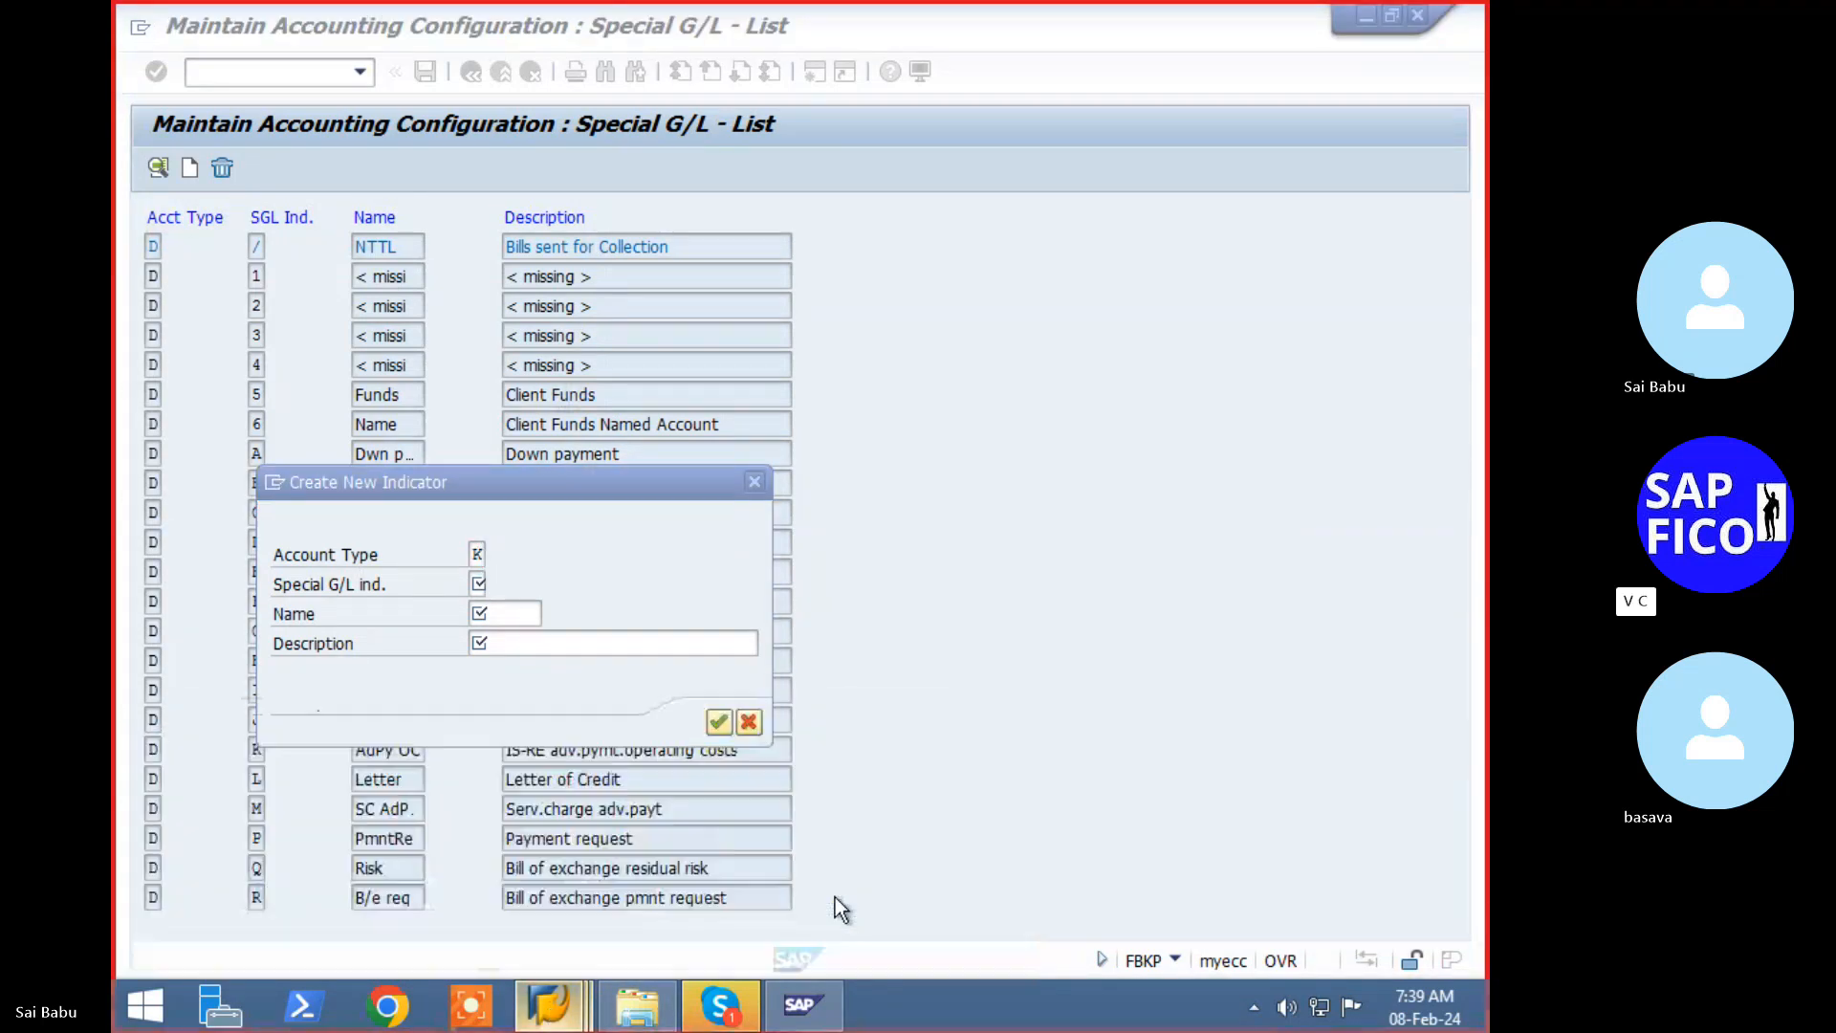
{"action": "left_click", "coordinate": [550, 1006]}
{"action": "left_click", "coordinate": [668, 901]}
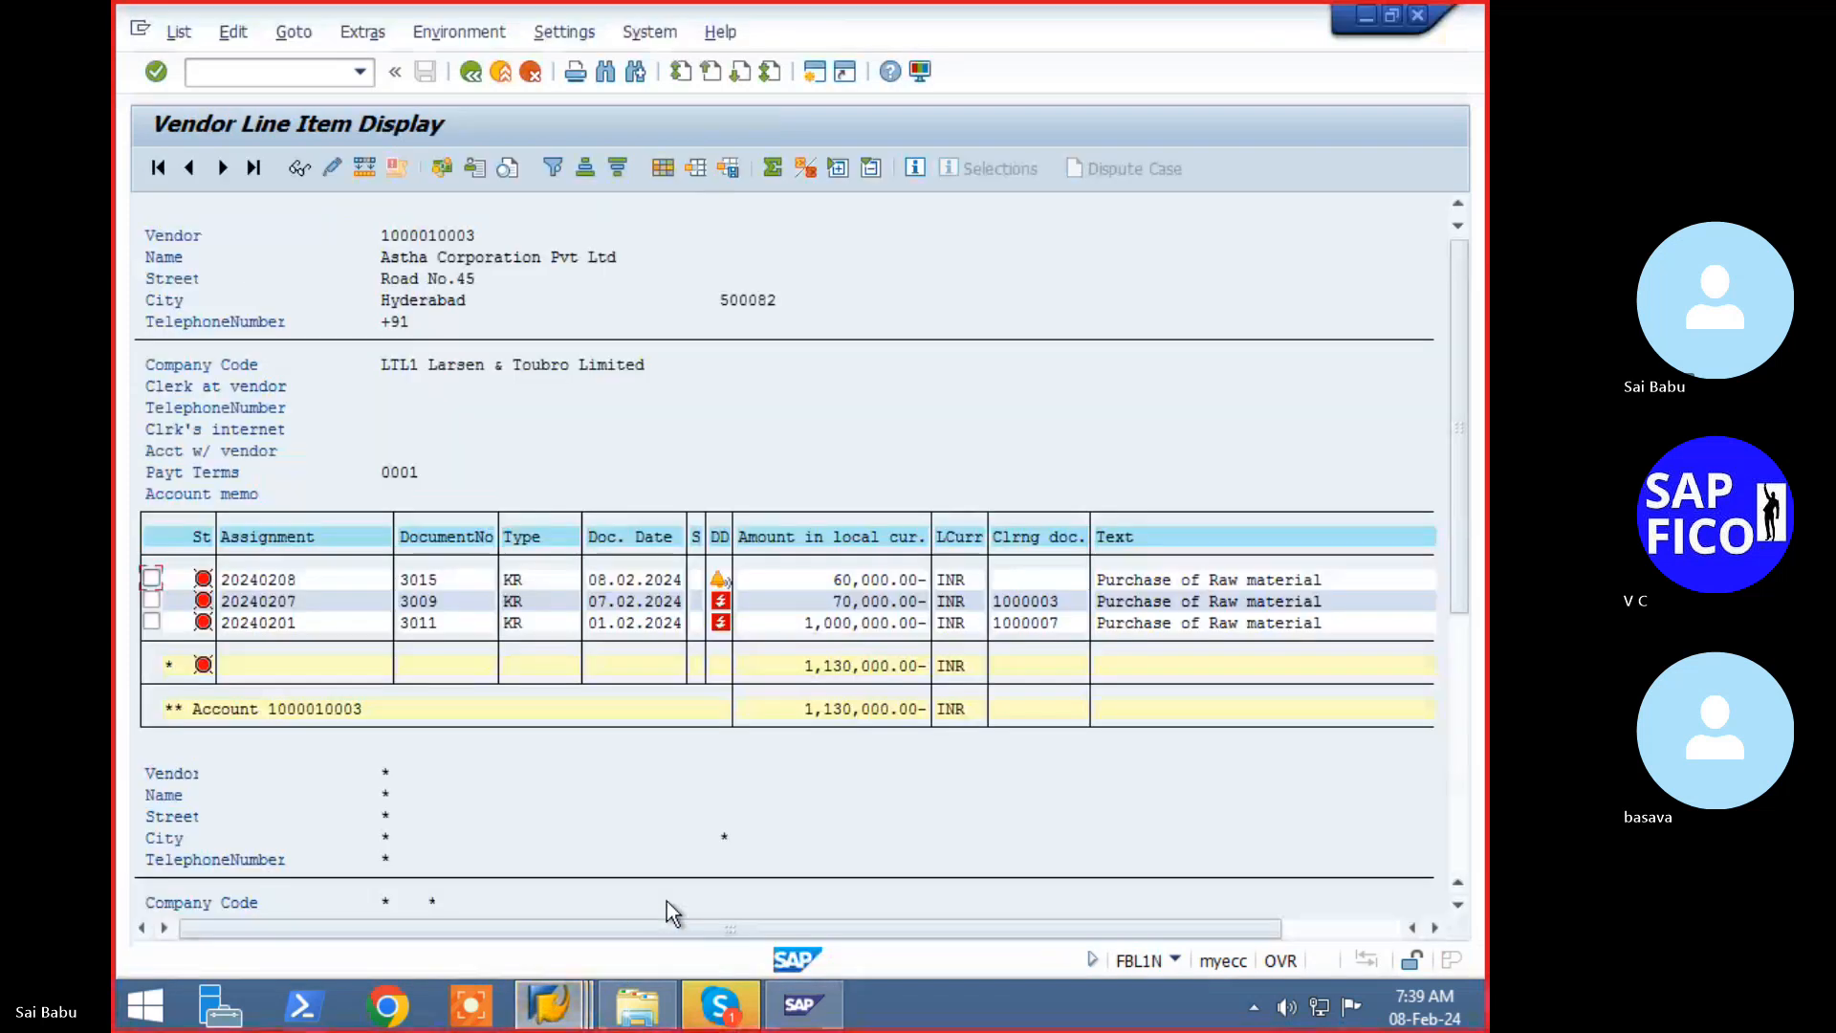
{"action": "left_click", "coordinate": [344, 73]}
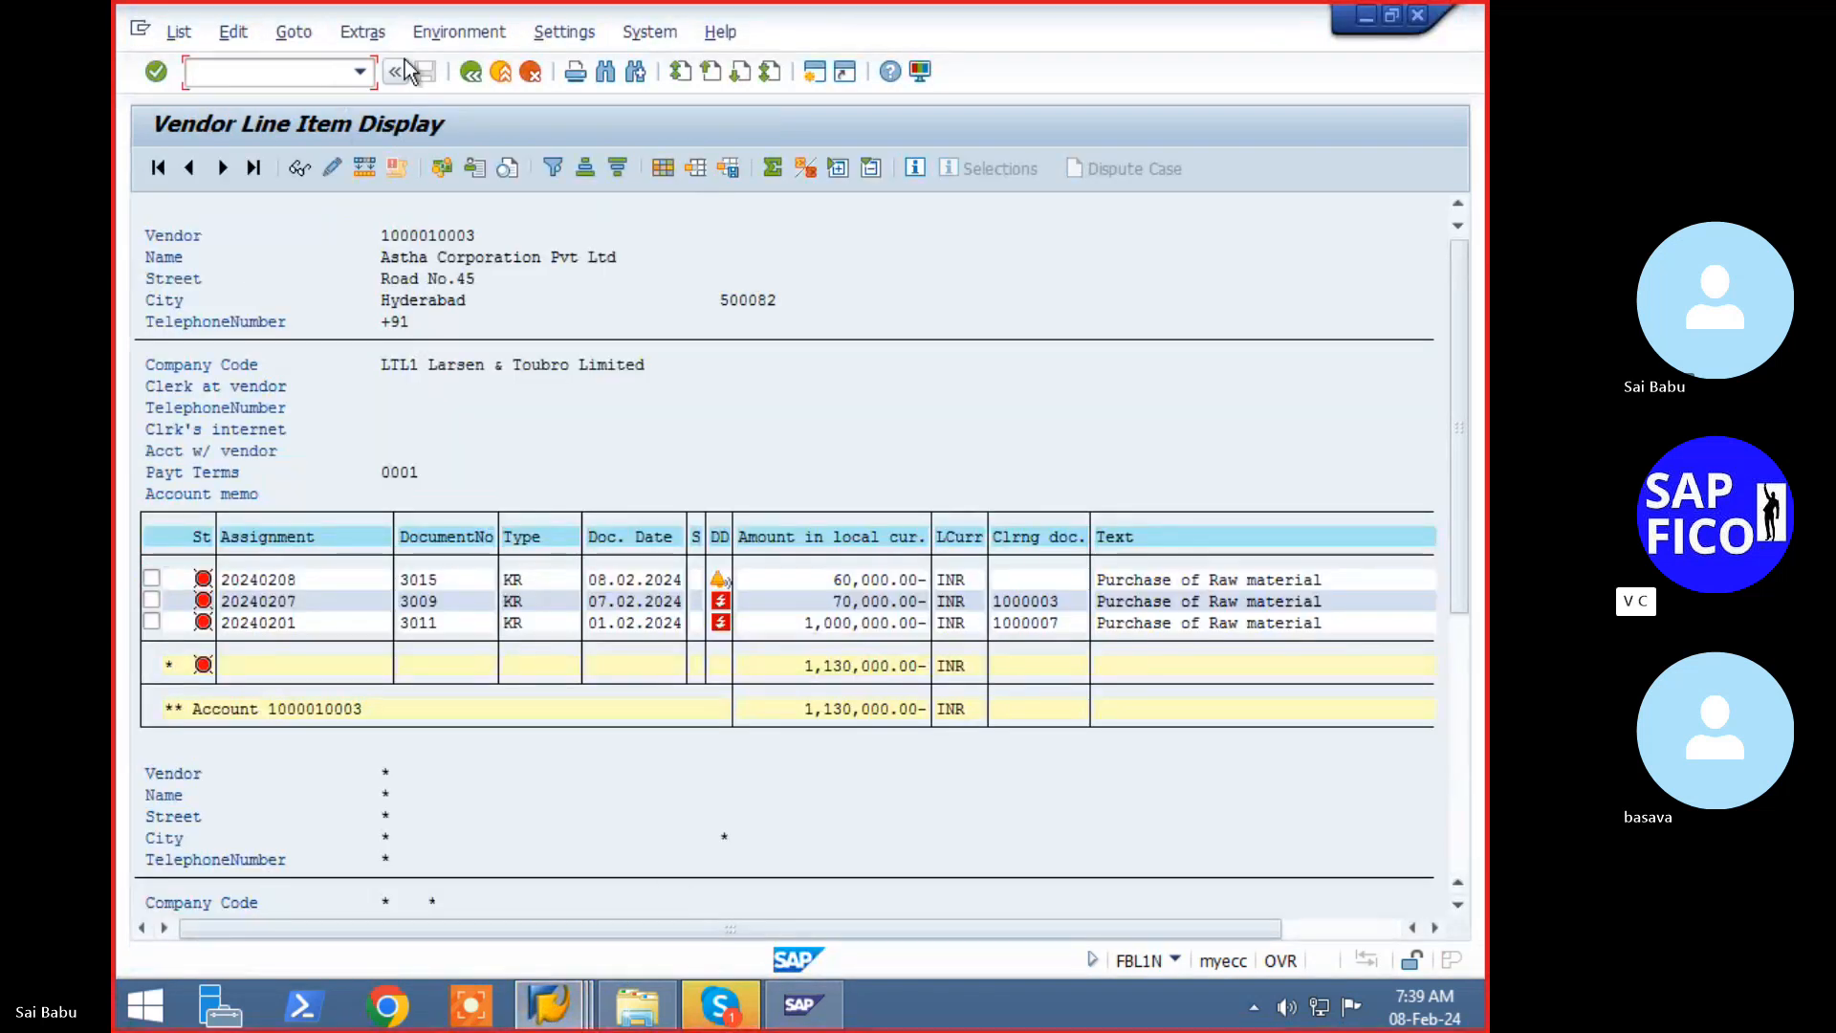
{"action": "type", "text": "/N"}
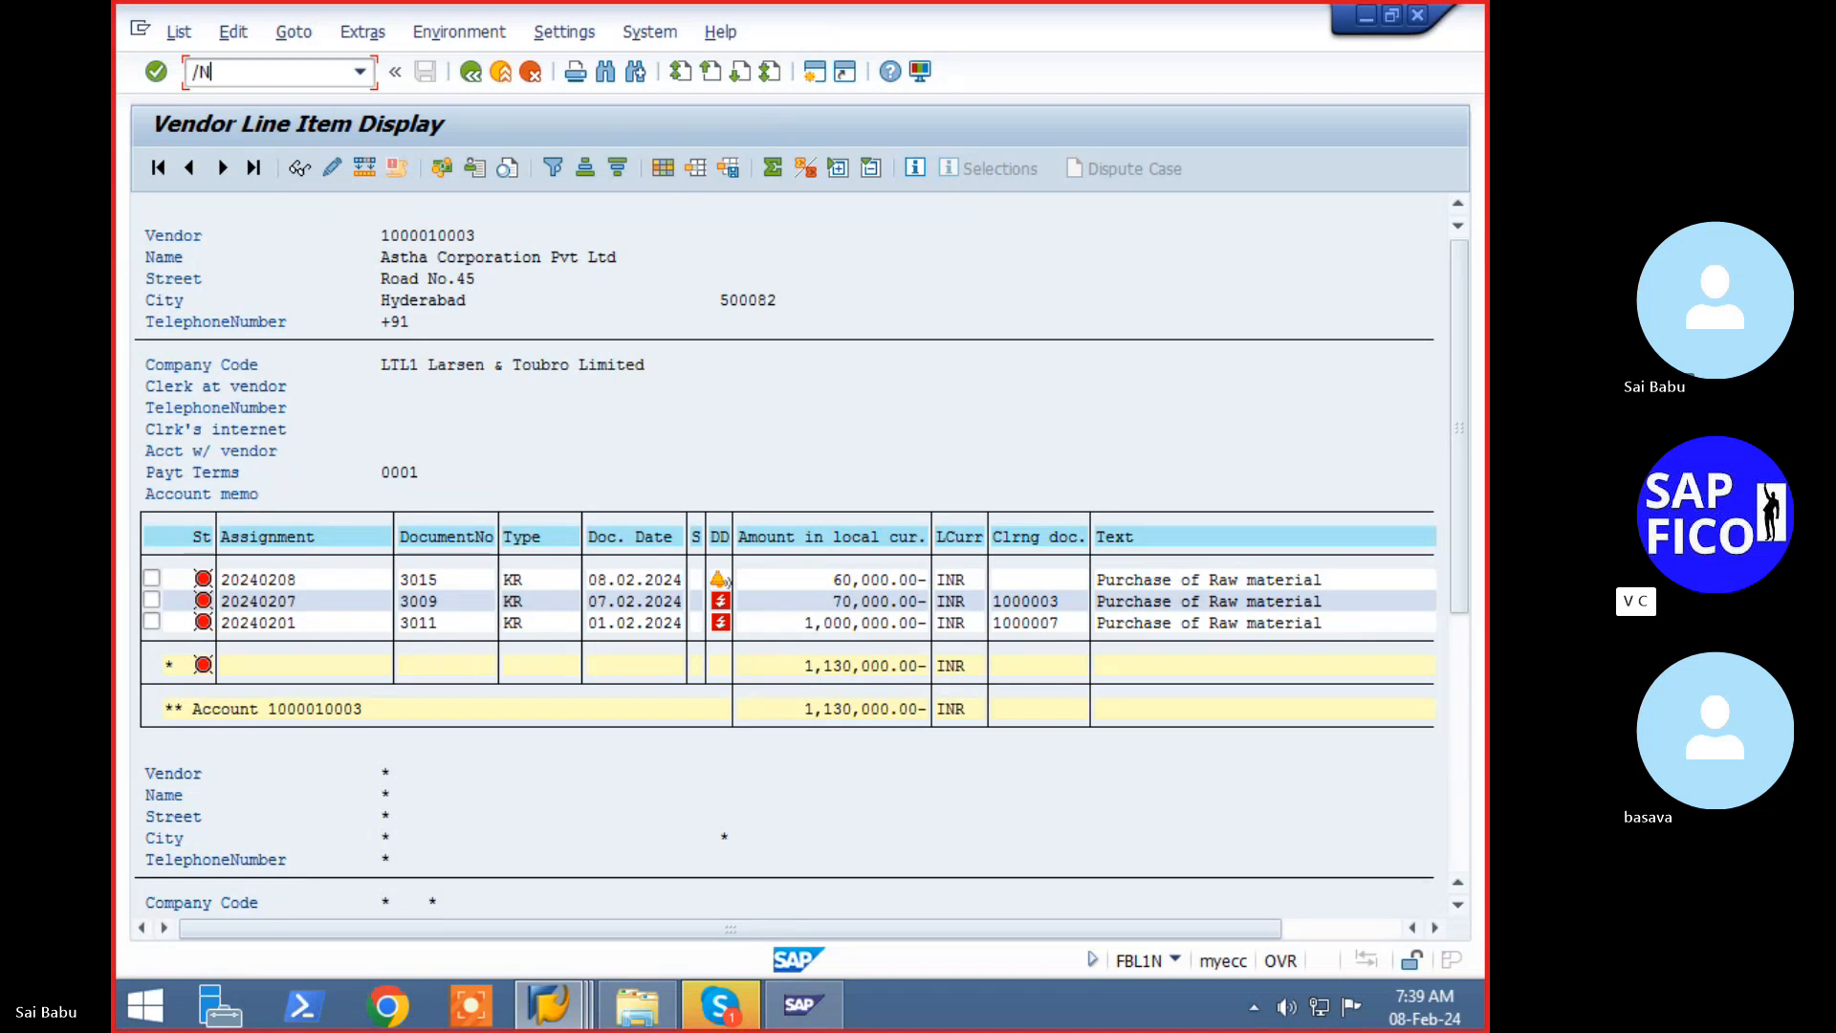
{"action": "type", "text": "F-59"}
{"action": "key", "text": "Return"}
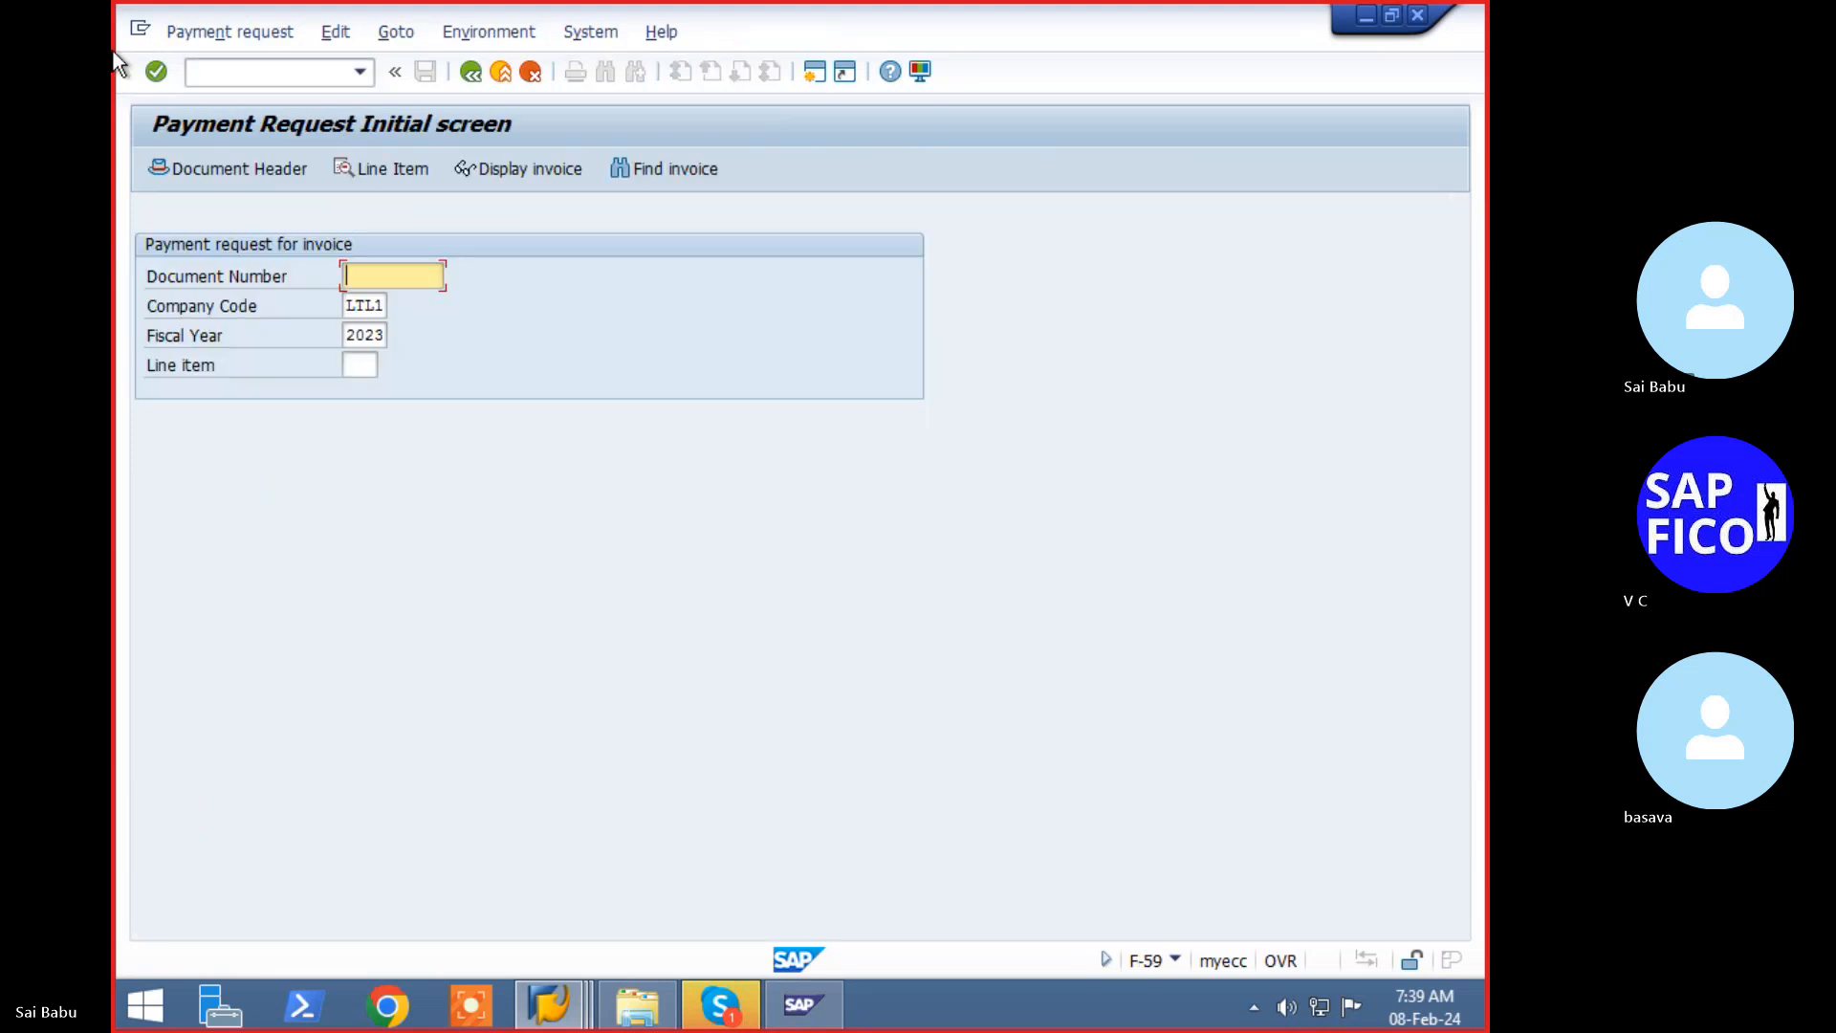
{"action": "type", "text": "3015"}
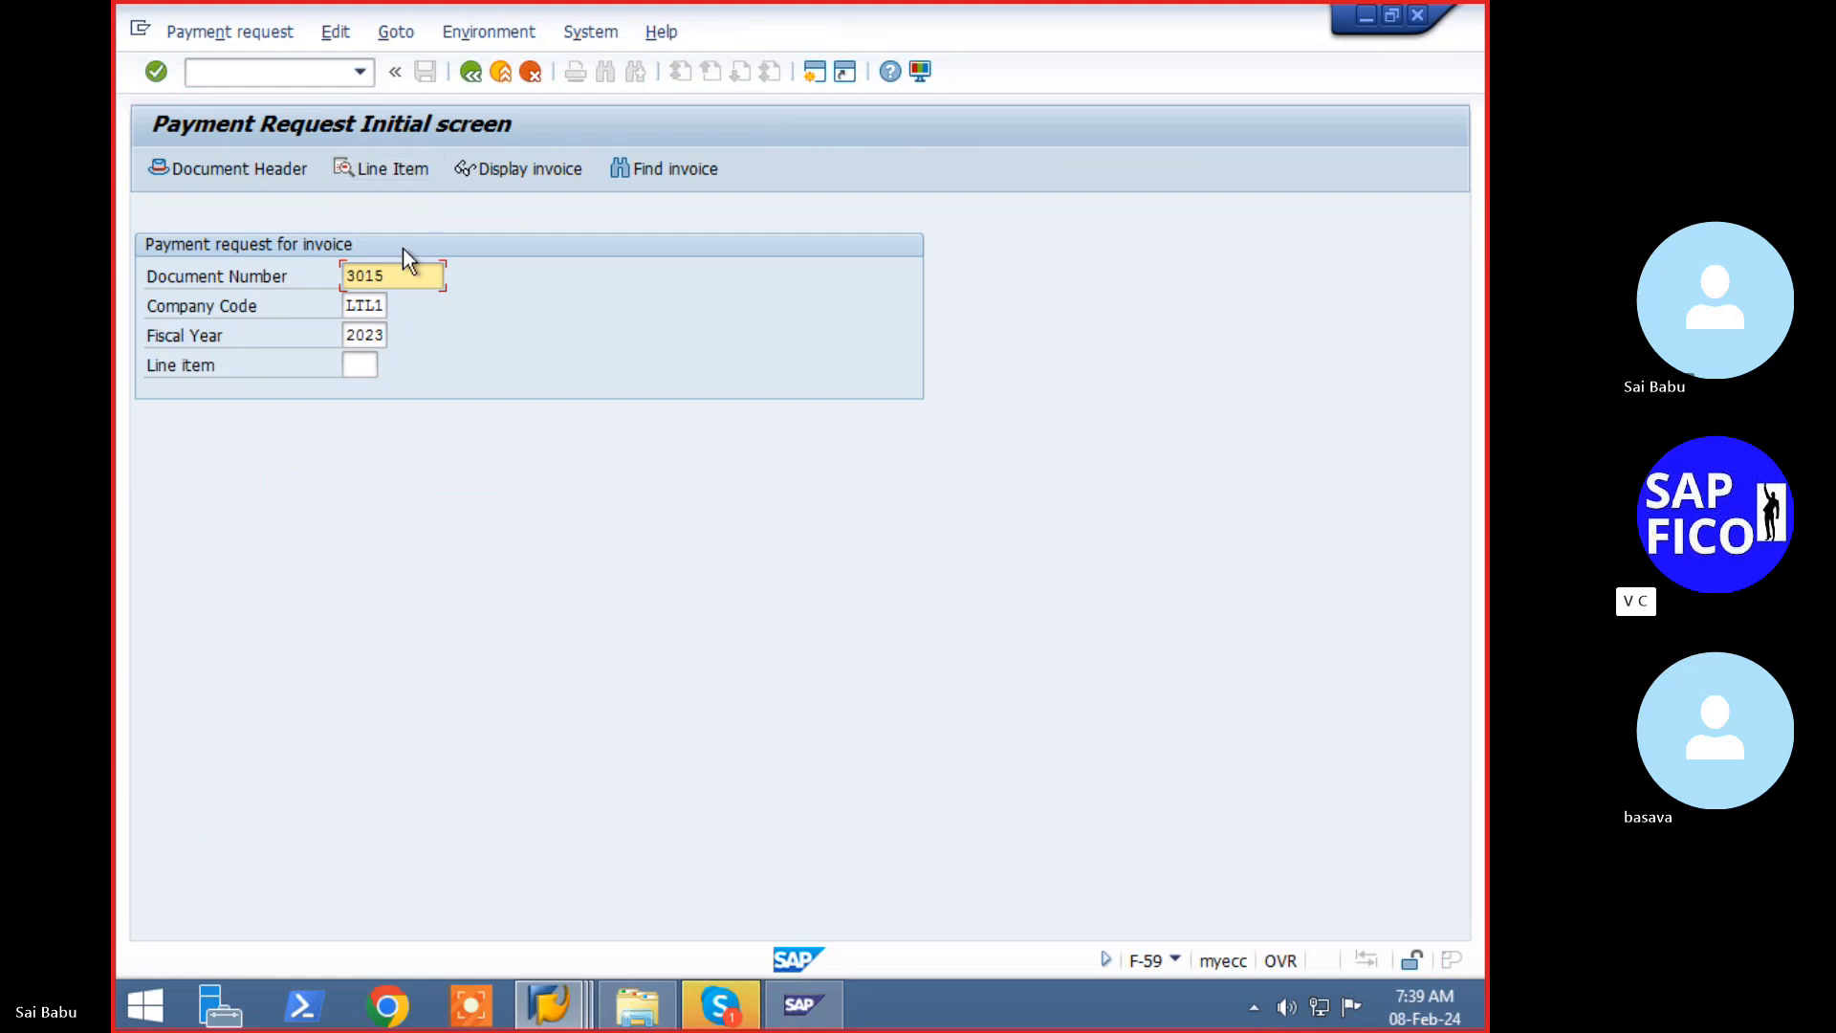
{"action": "left_click", "coordinate": [371, 170]}
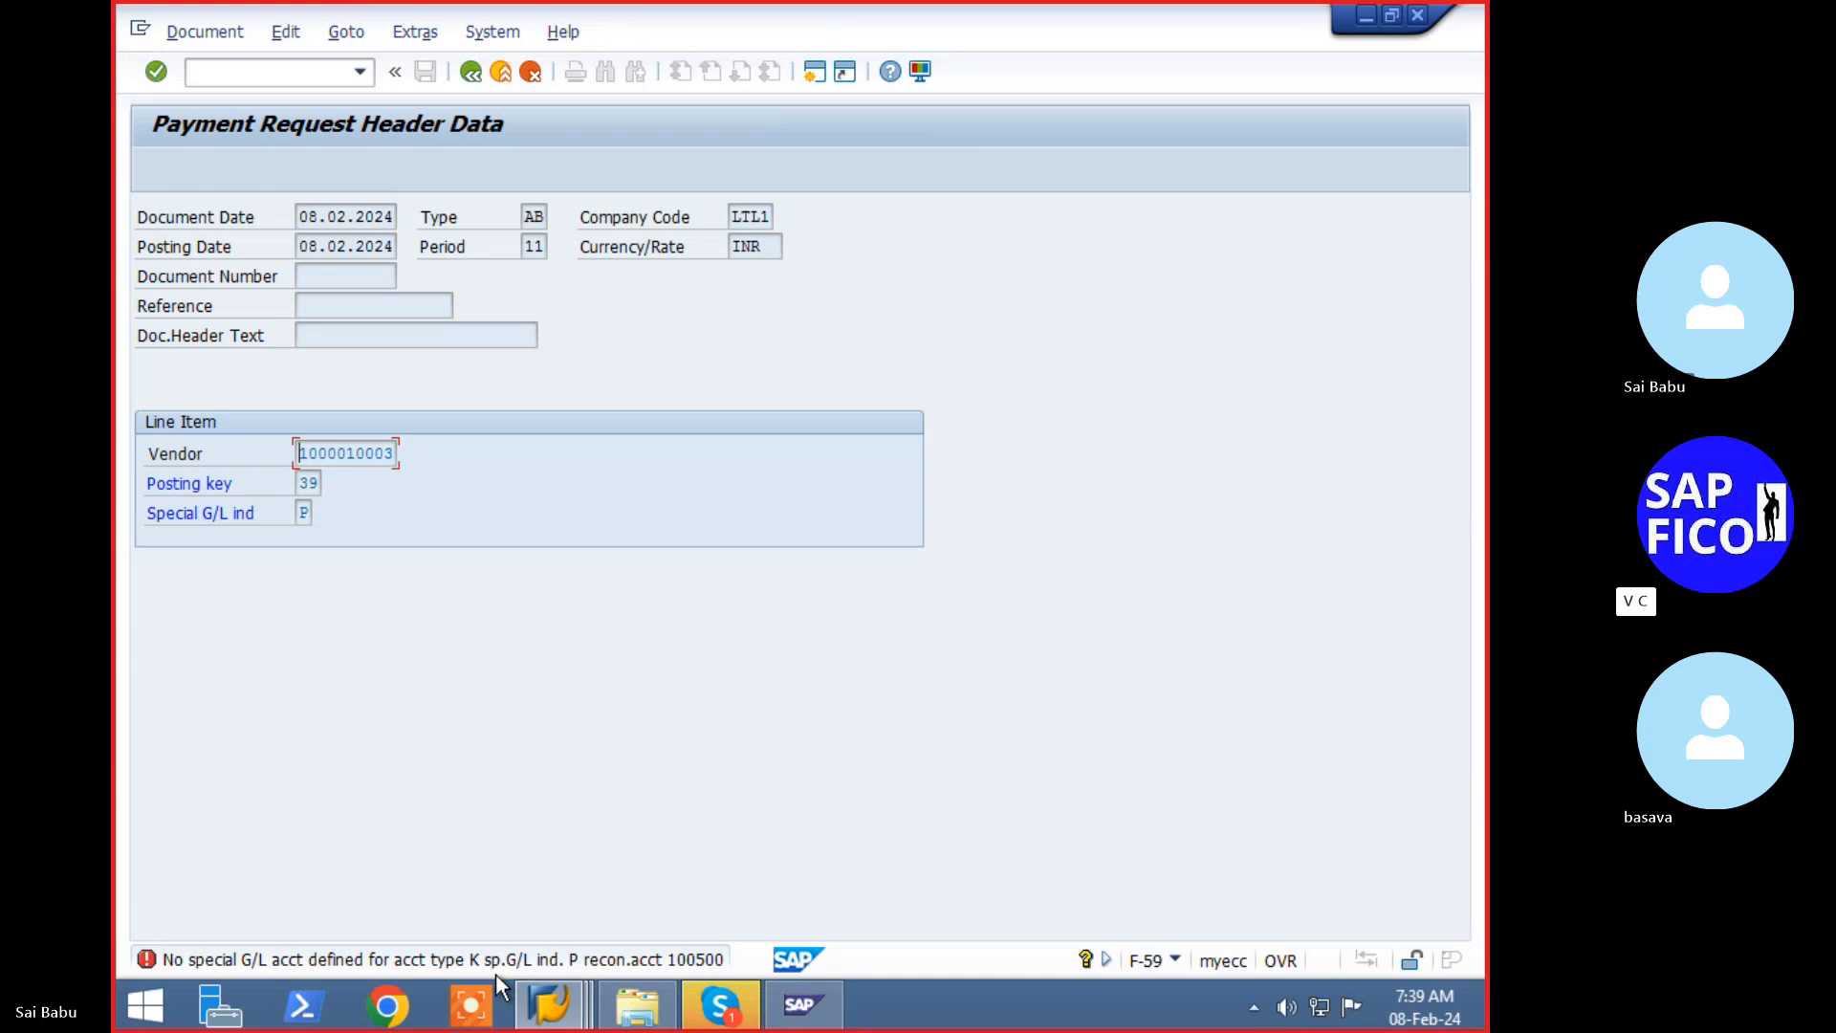
{"action": "left_click", "coordinate": [549, 1004]}
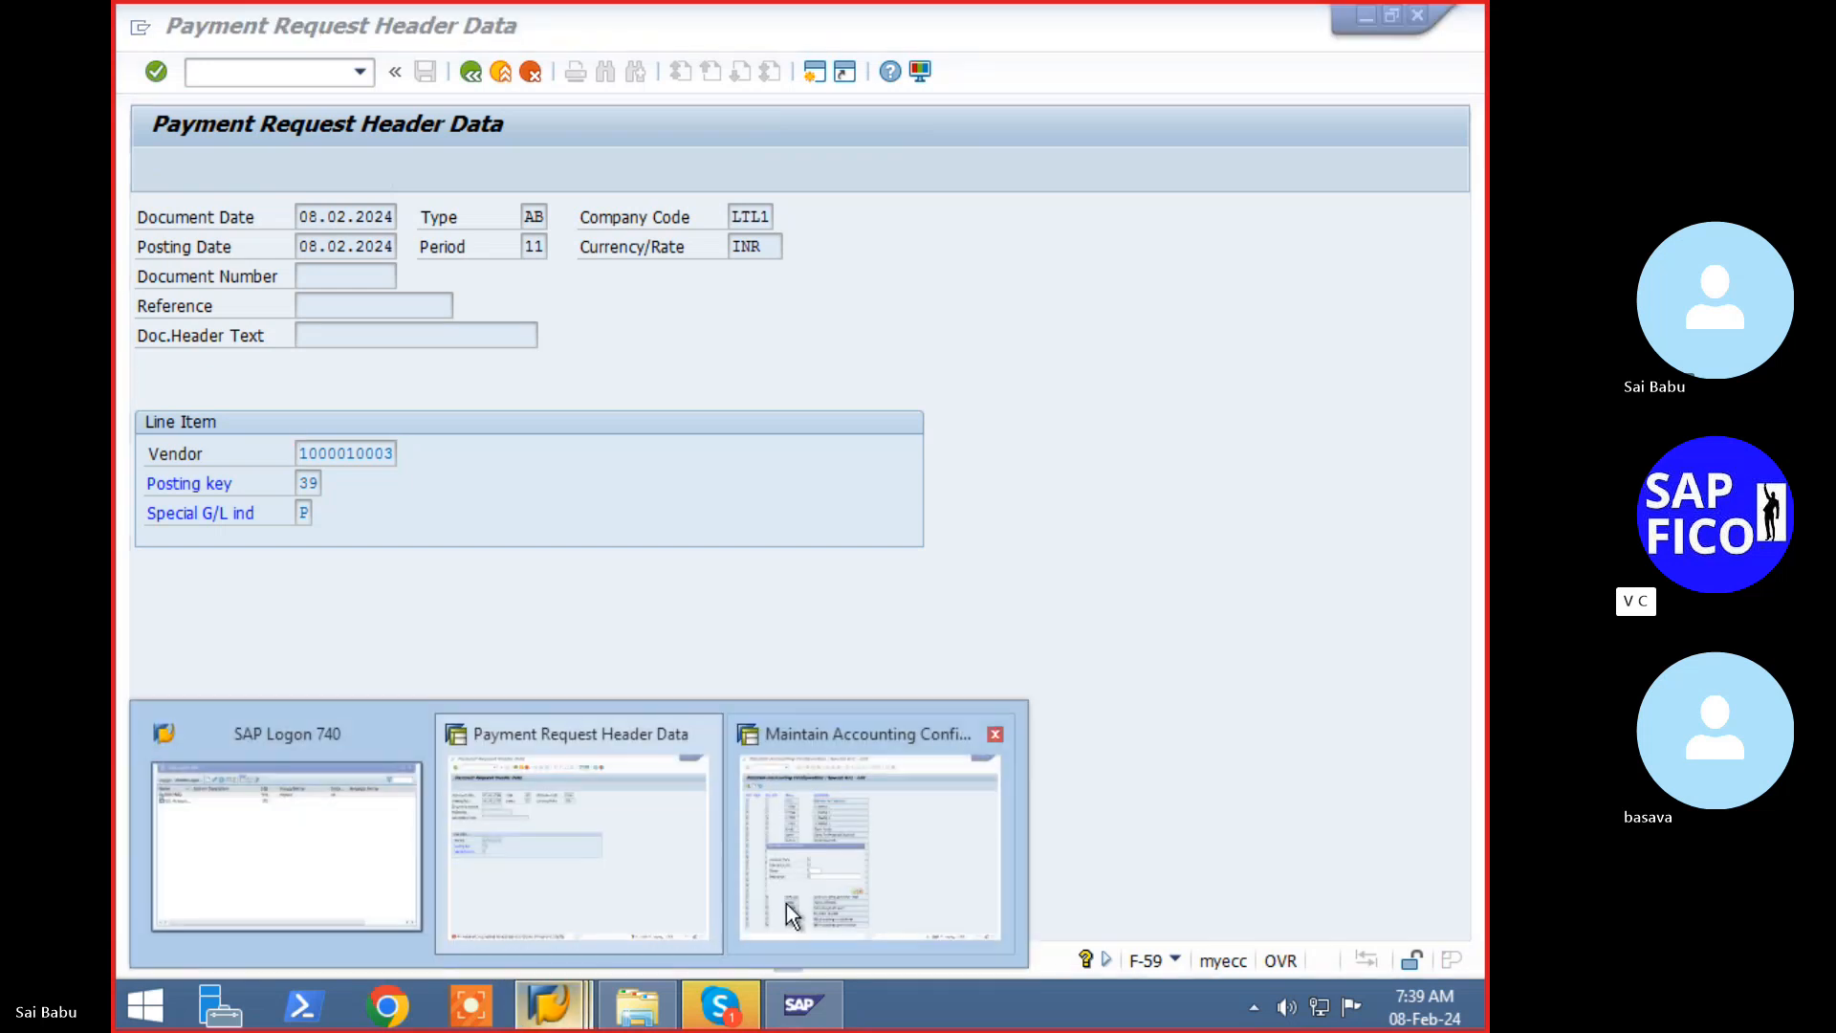
- Define vendor indicator P named 'Partial', described 'Partial Payment for vendors', and confirm it
{"action": "left_click", "coordinate": [848, 883]}
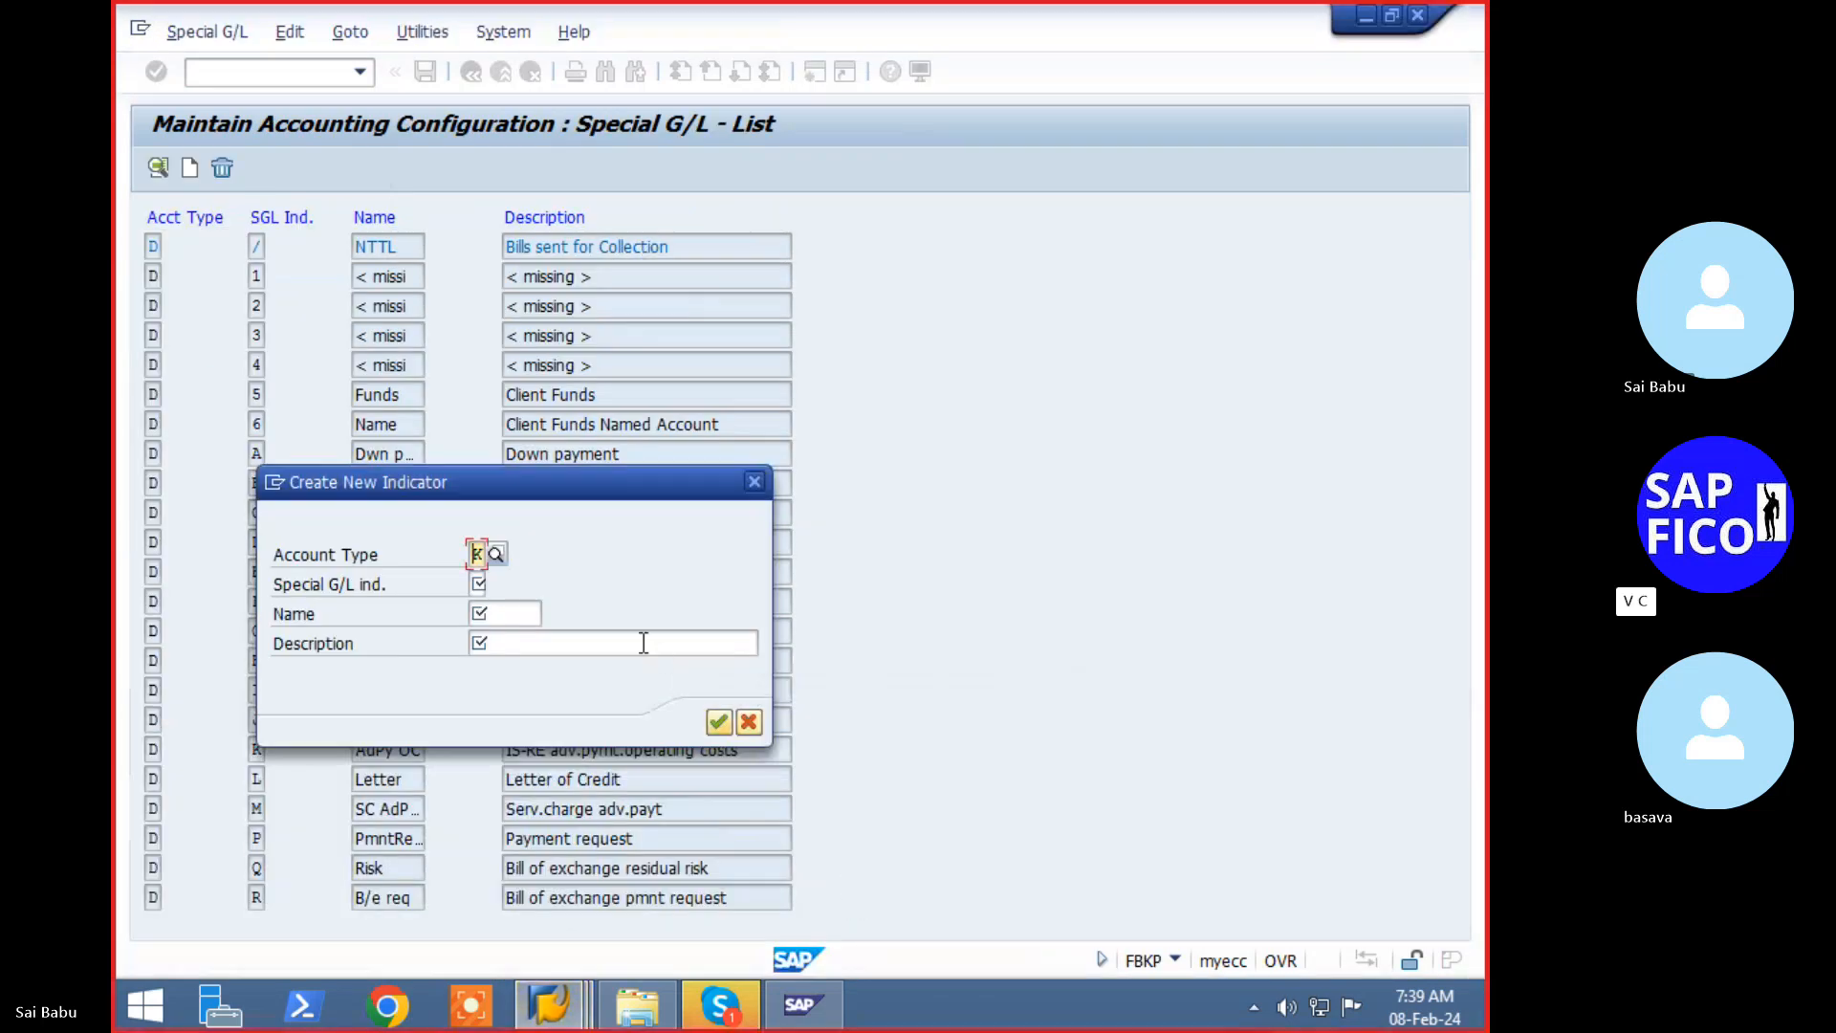
{"action": "key", "text": "Tab"}
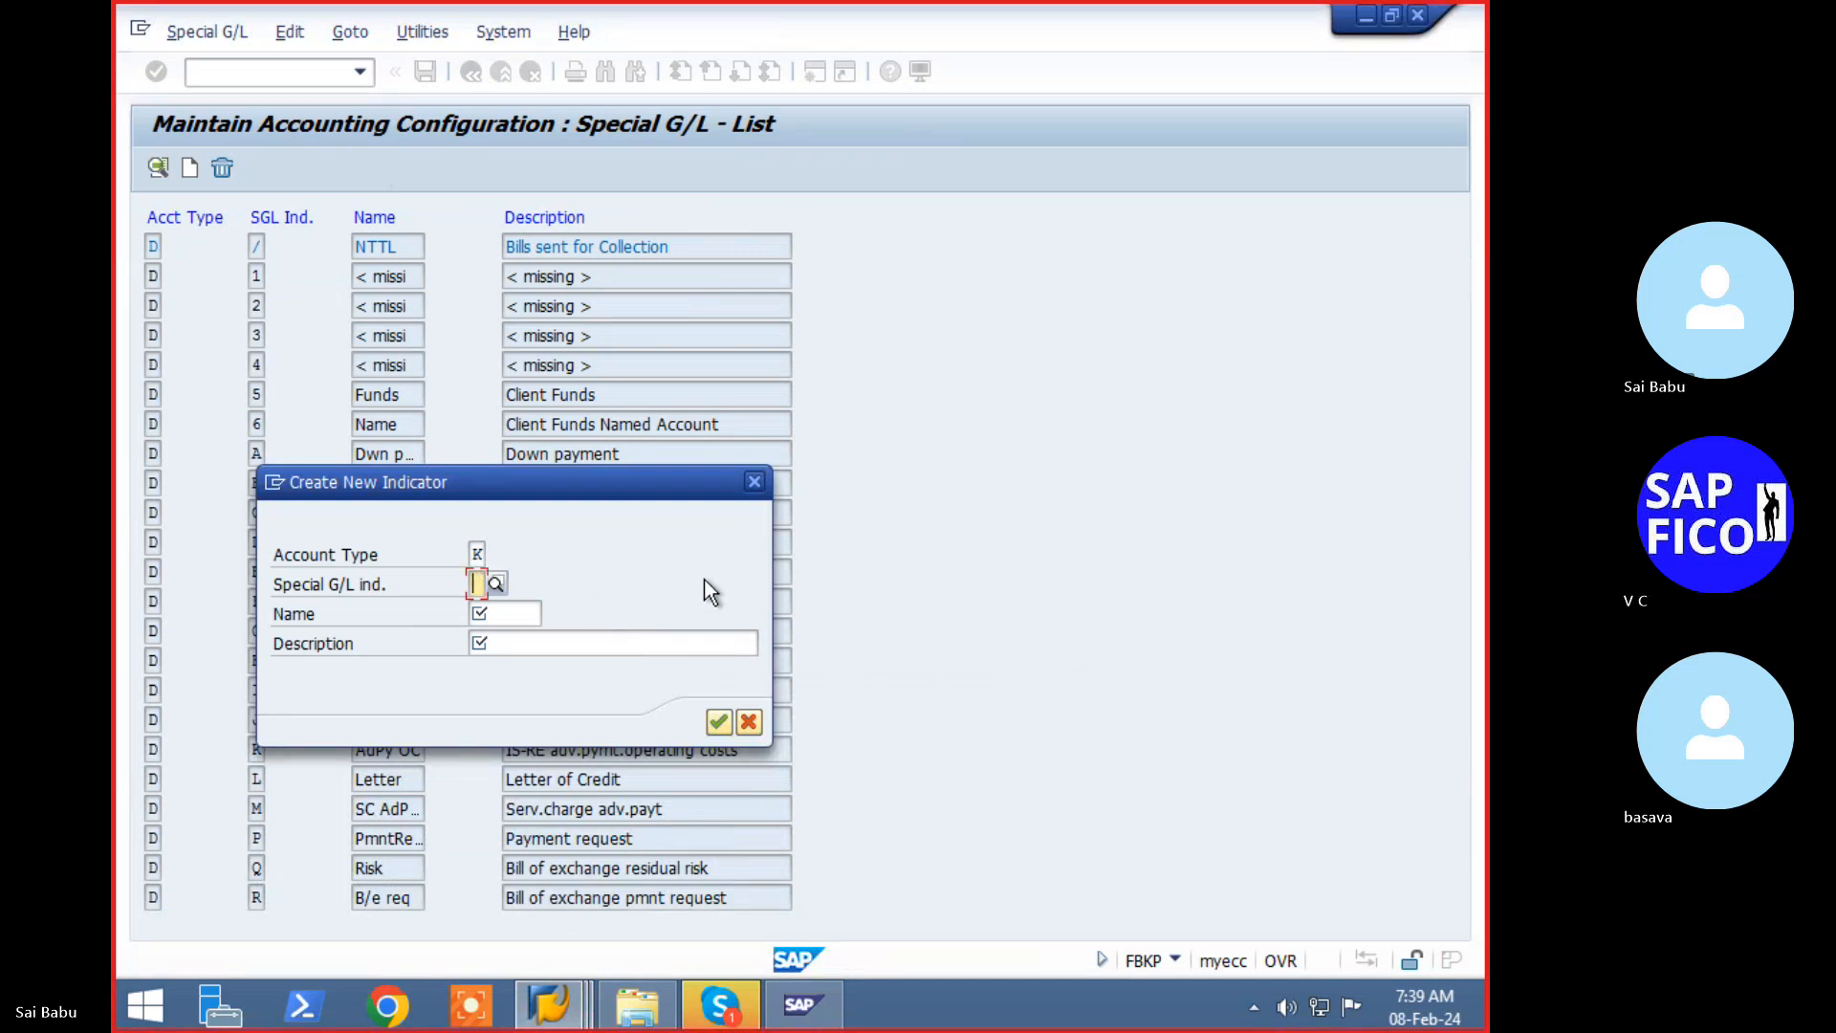
{"action": "key", "text": "F4"}
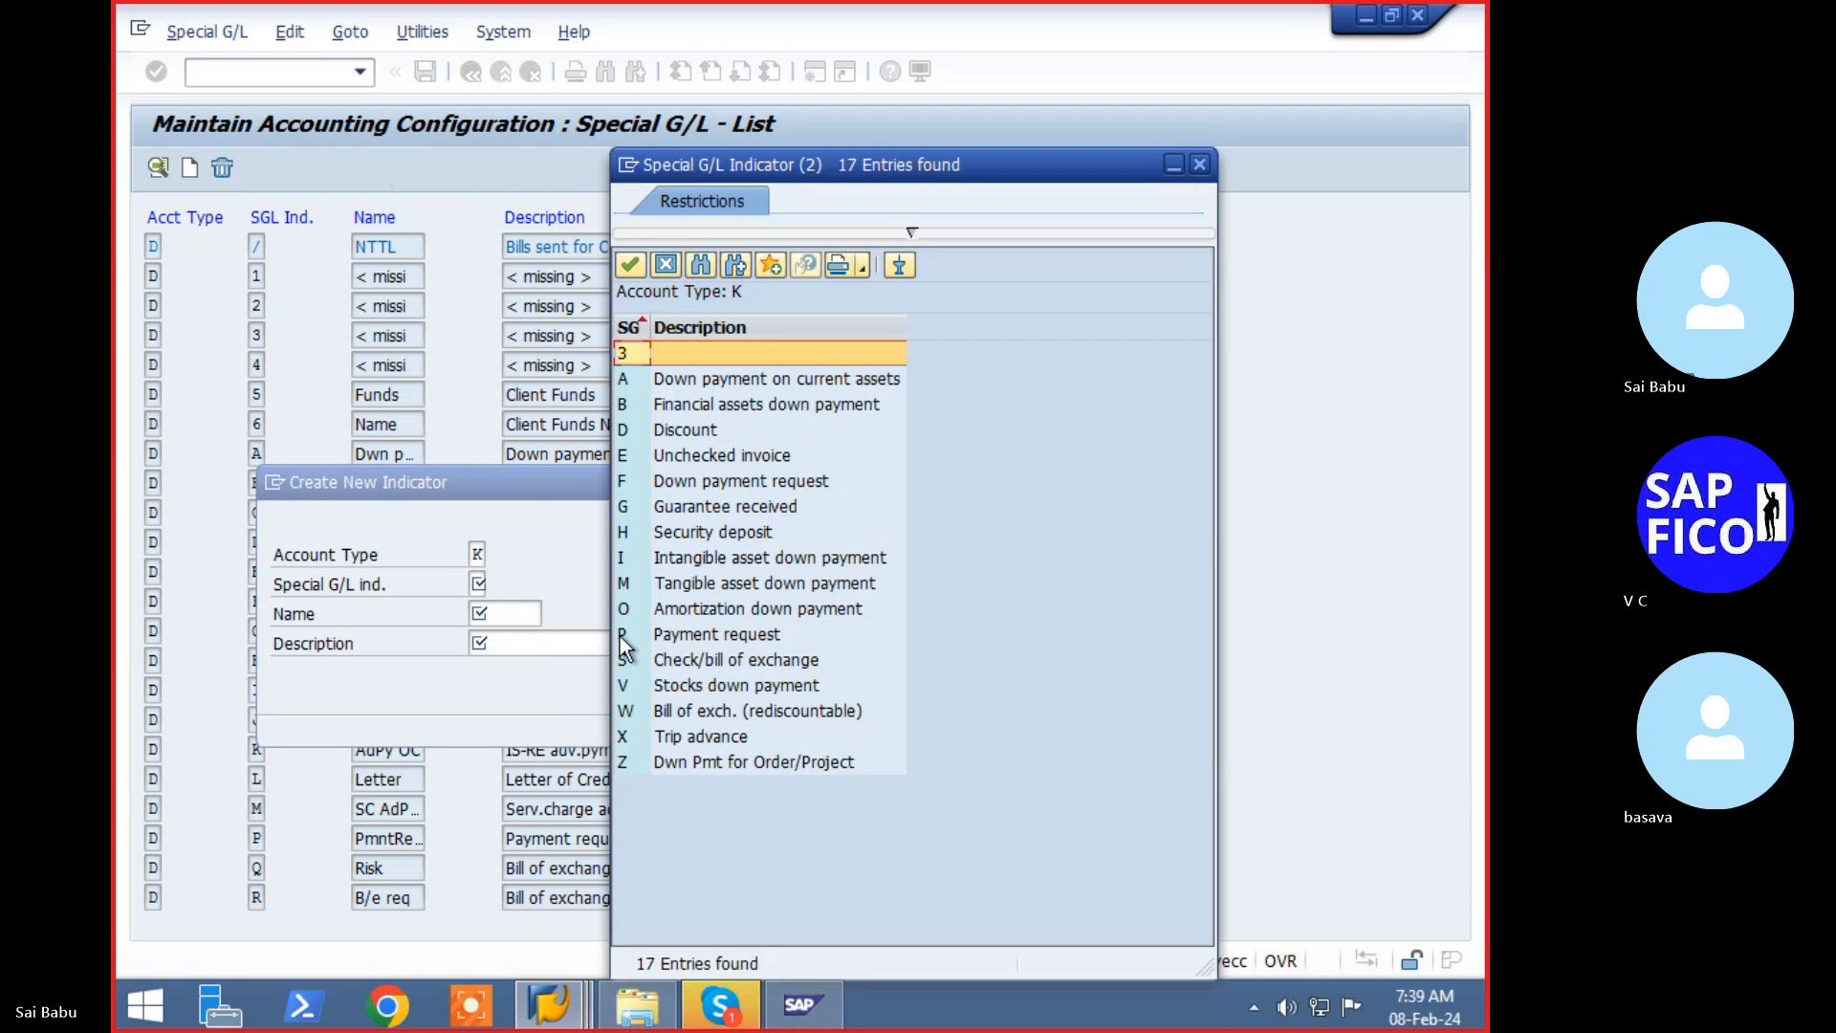
{"action": "double_click", "coordinate": [622, 635]}
{"action": "key", "text": "Tab"}
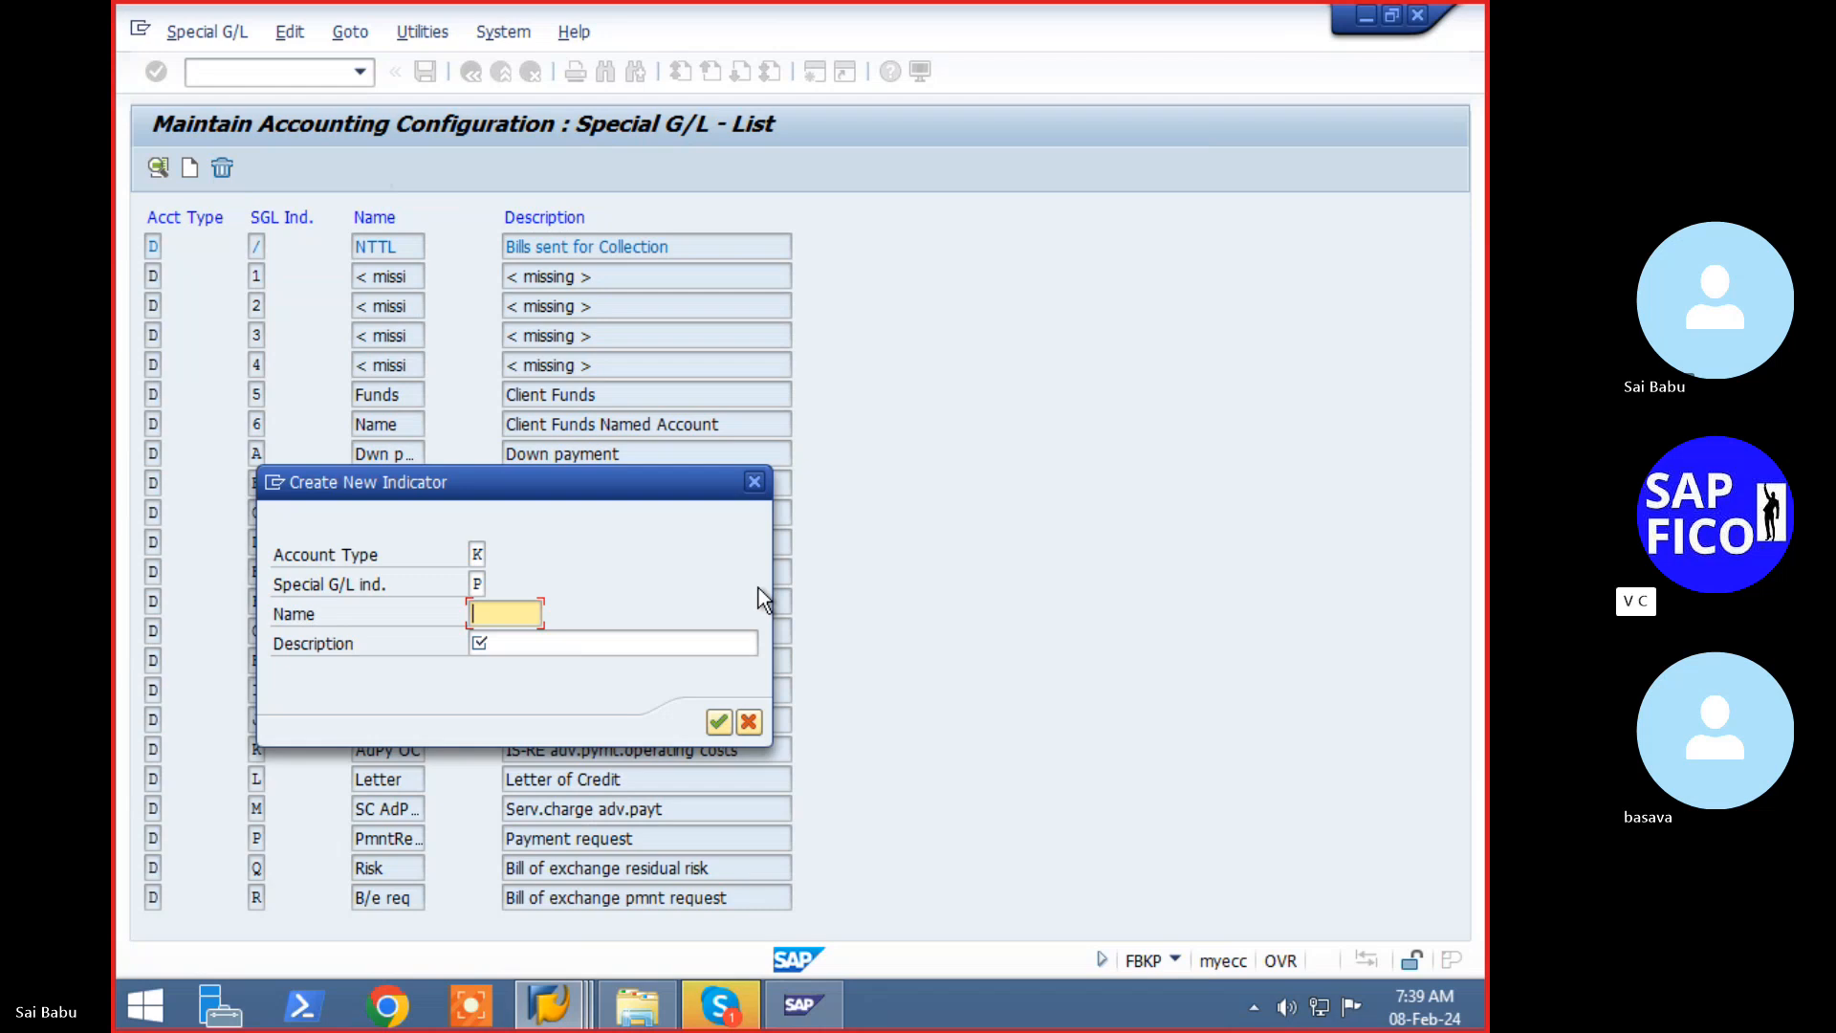
{"action": "type", "text": "Partial"}
{"action": "key", "text": "Tab"}
{"action": "type", "text": "Parti"}
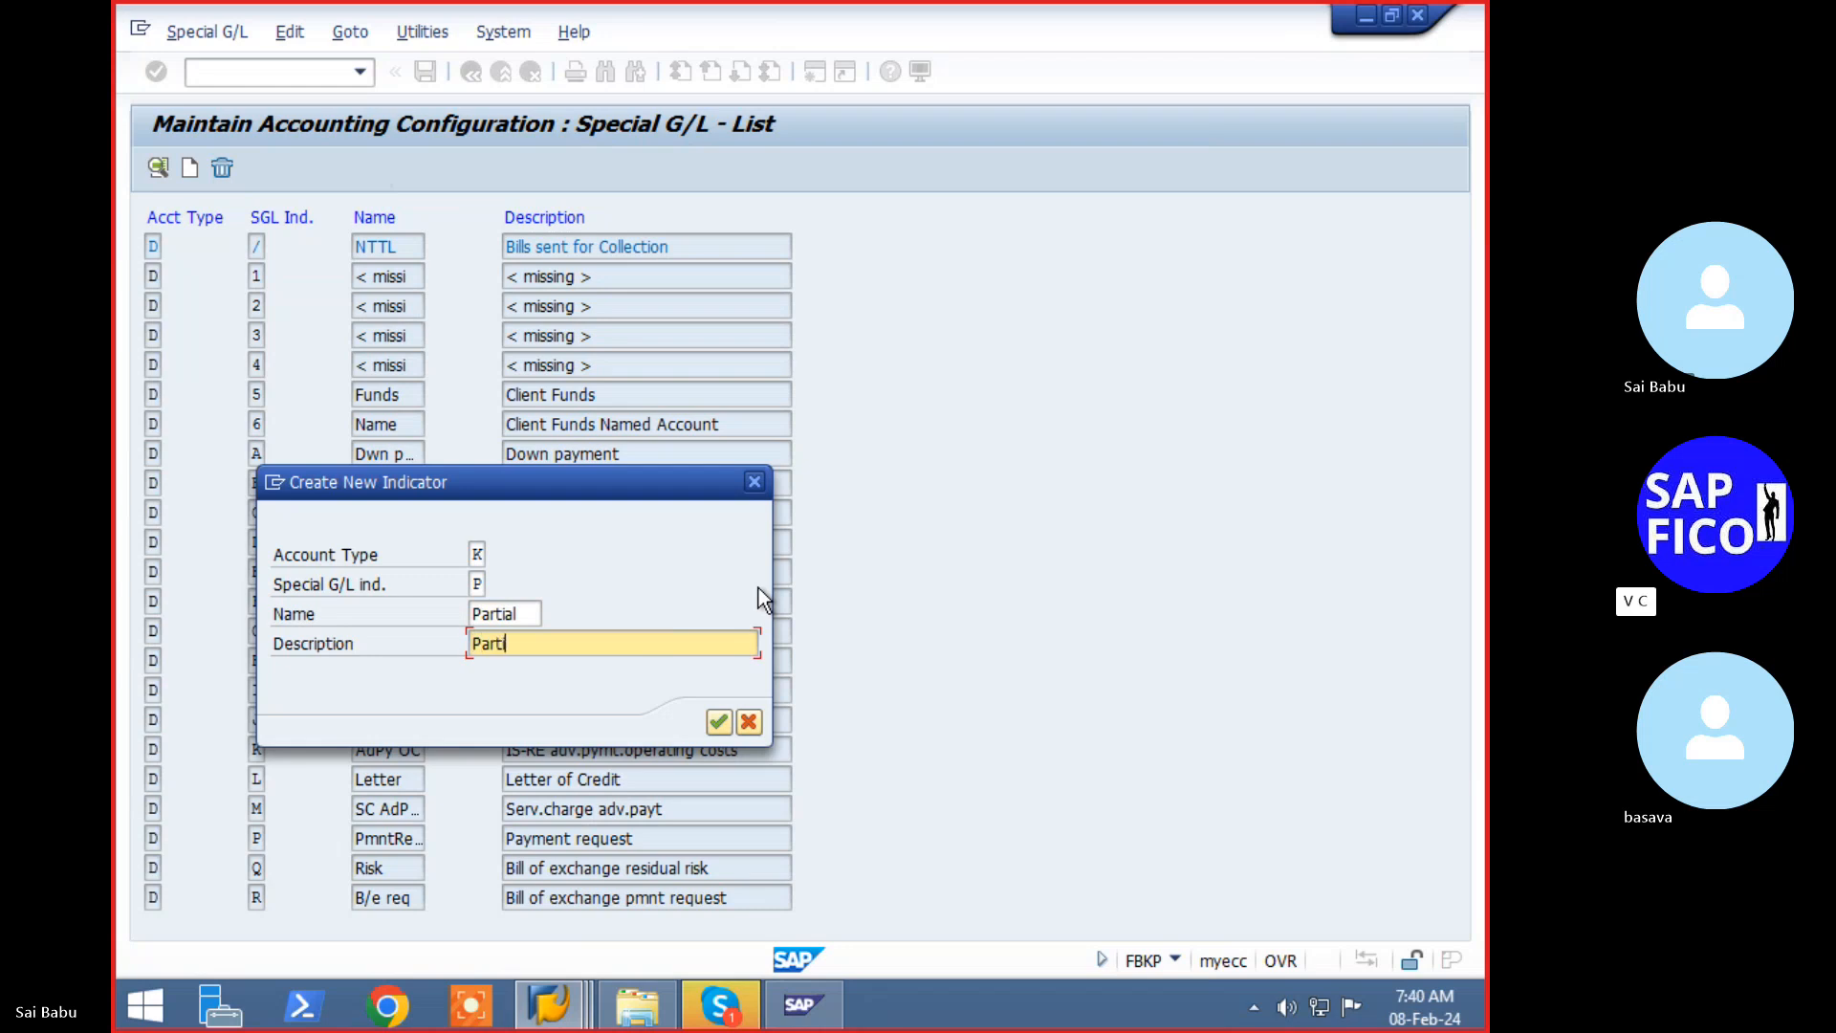
{"action": "type", "text": "al Payment for vendor"}
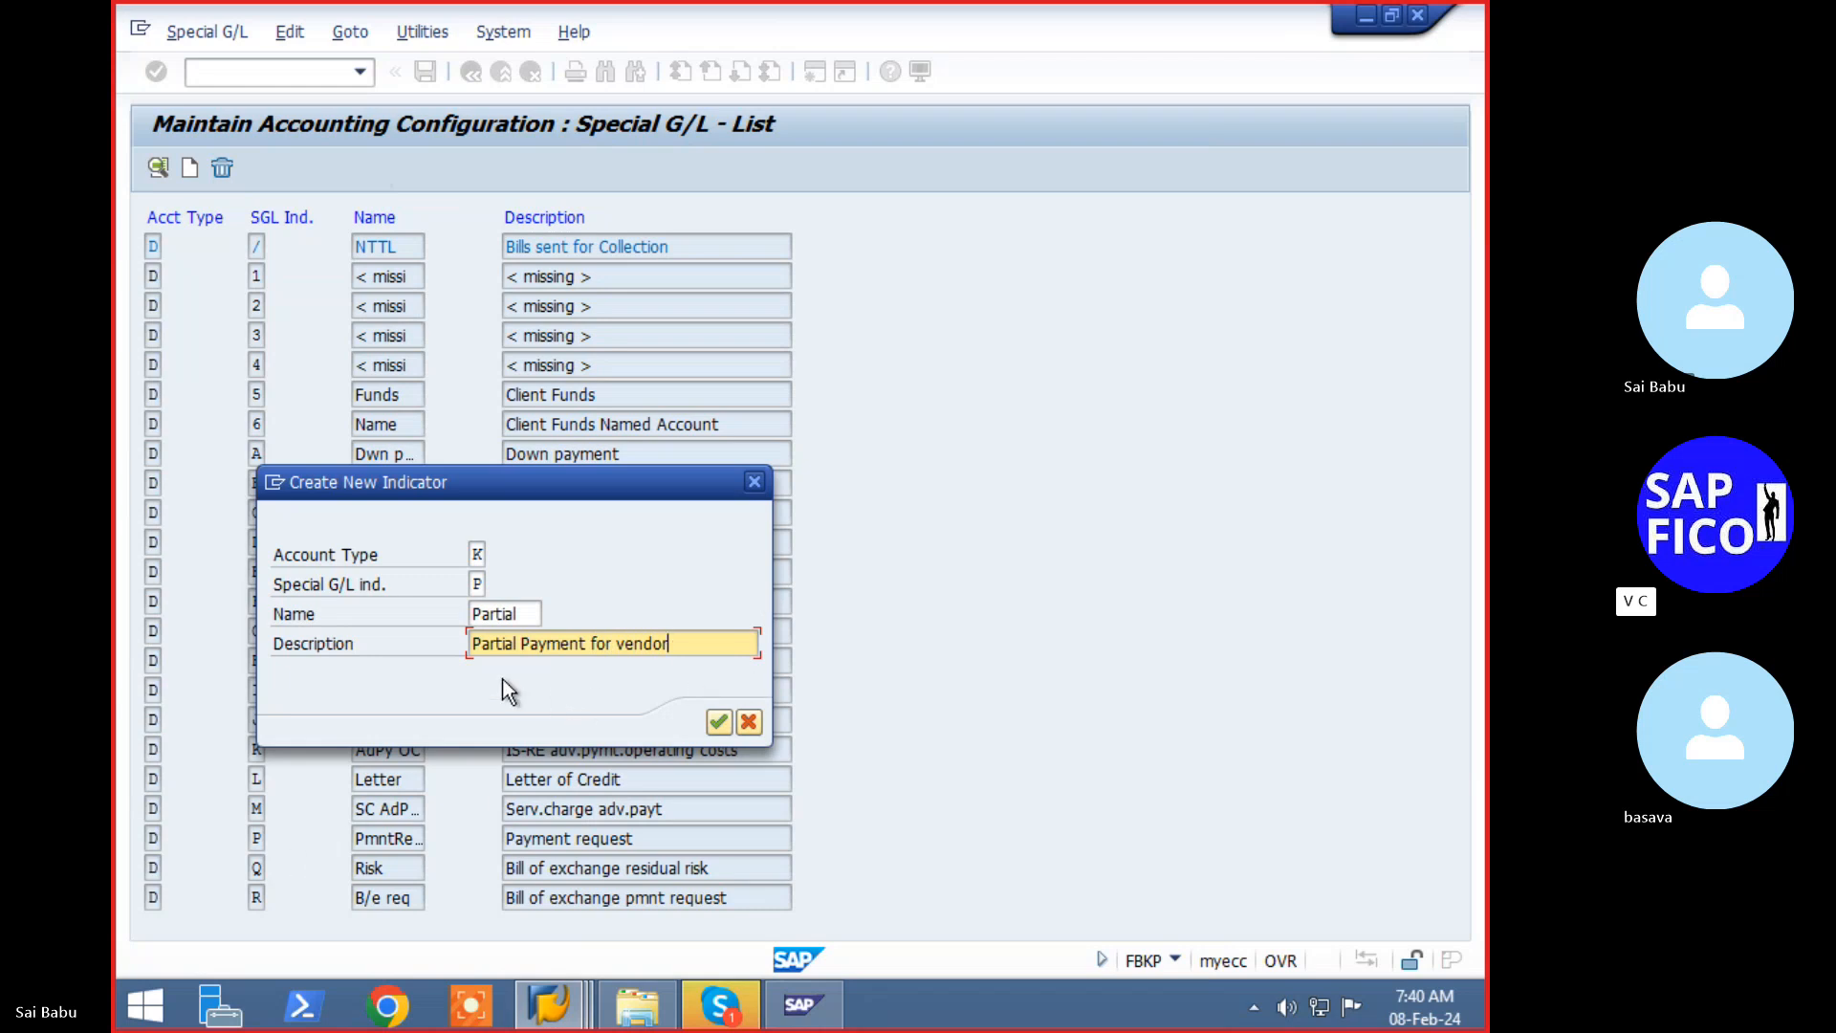
{"action": "type", "text": "s"}
{"action": "left_click", "coordinate": [713, 724]}
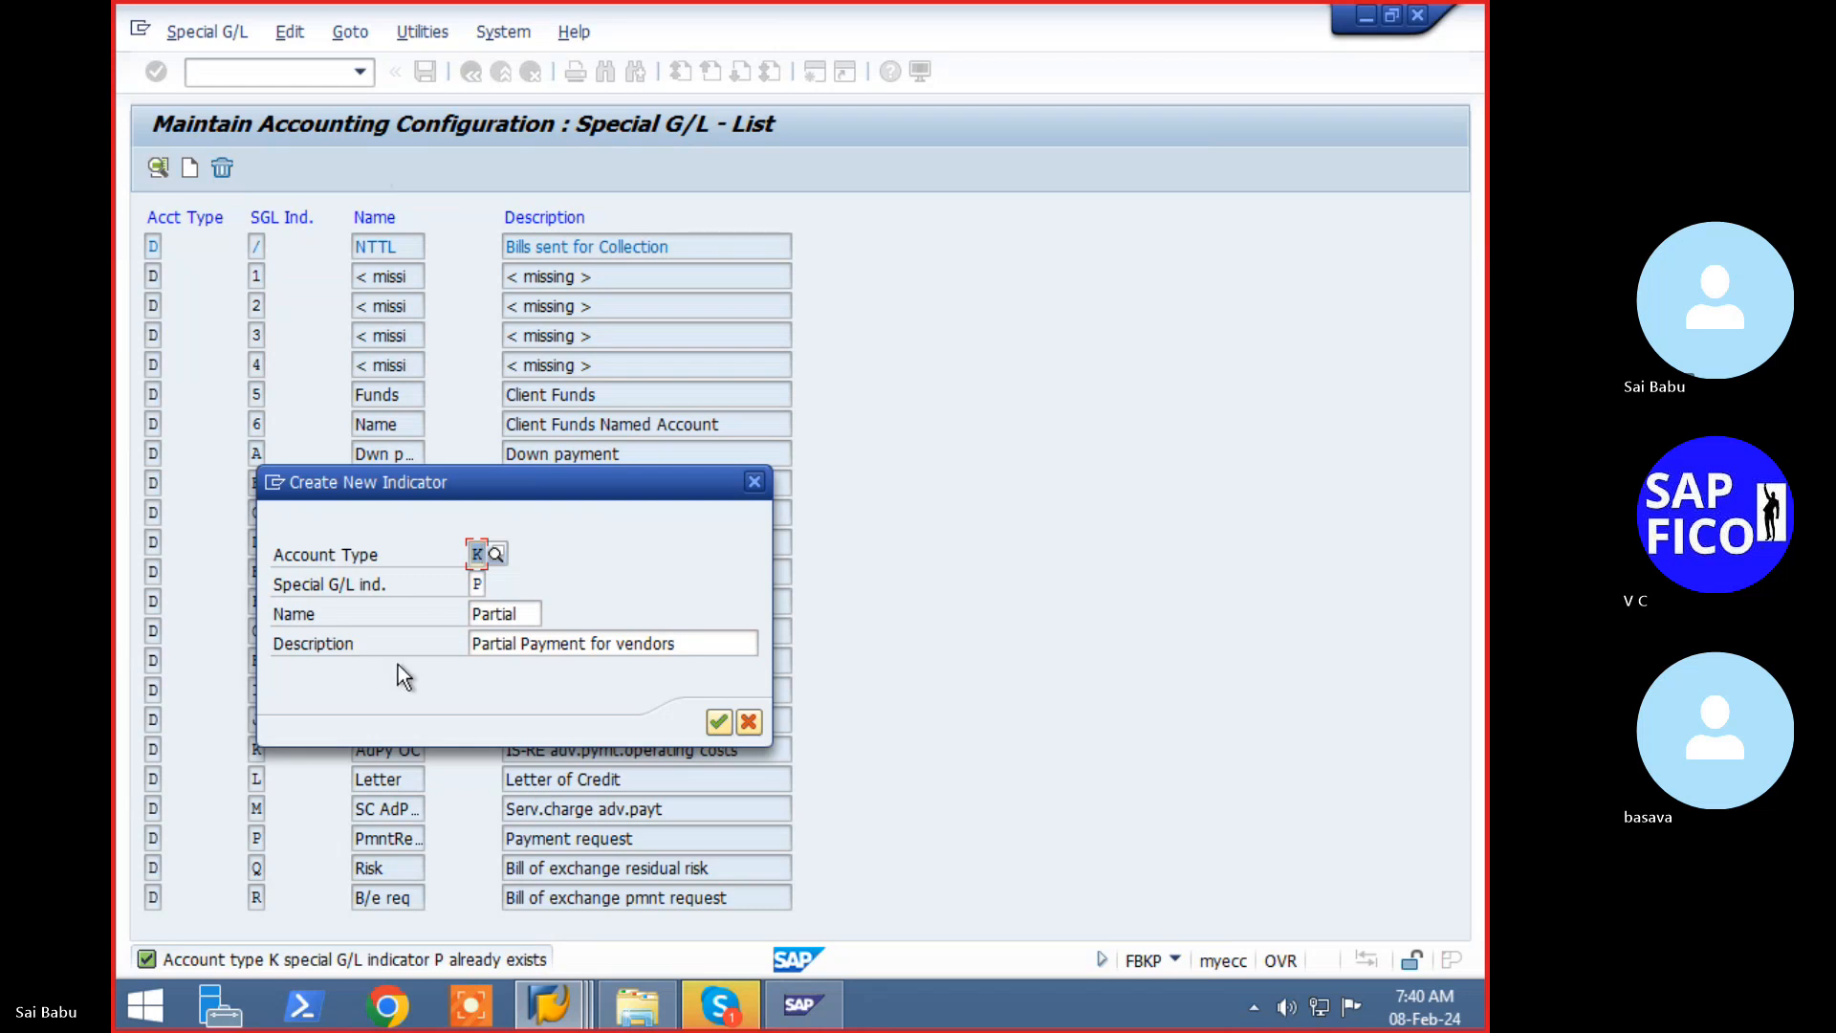
- Cancel the new indicator and open the existing vendor indicator P Payment request
{"action": "left_click", "coordinate": [745, 720]}
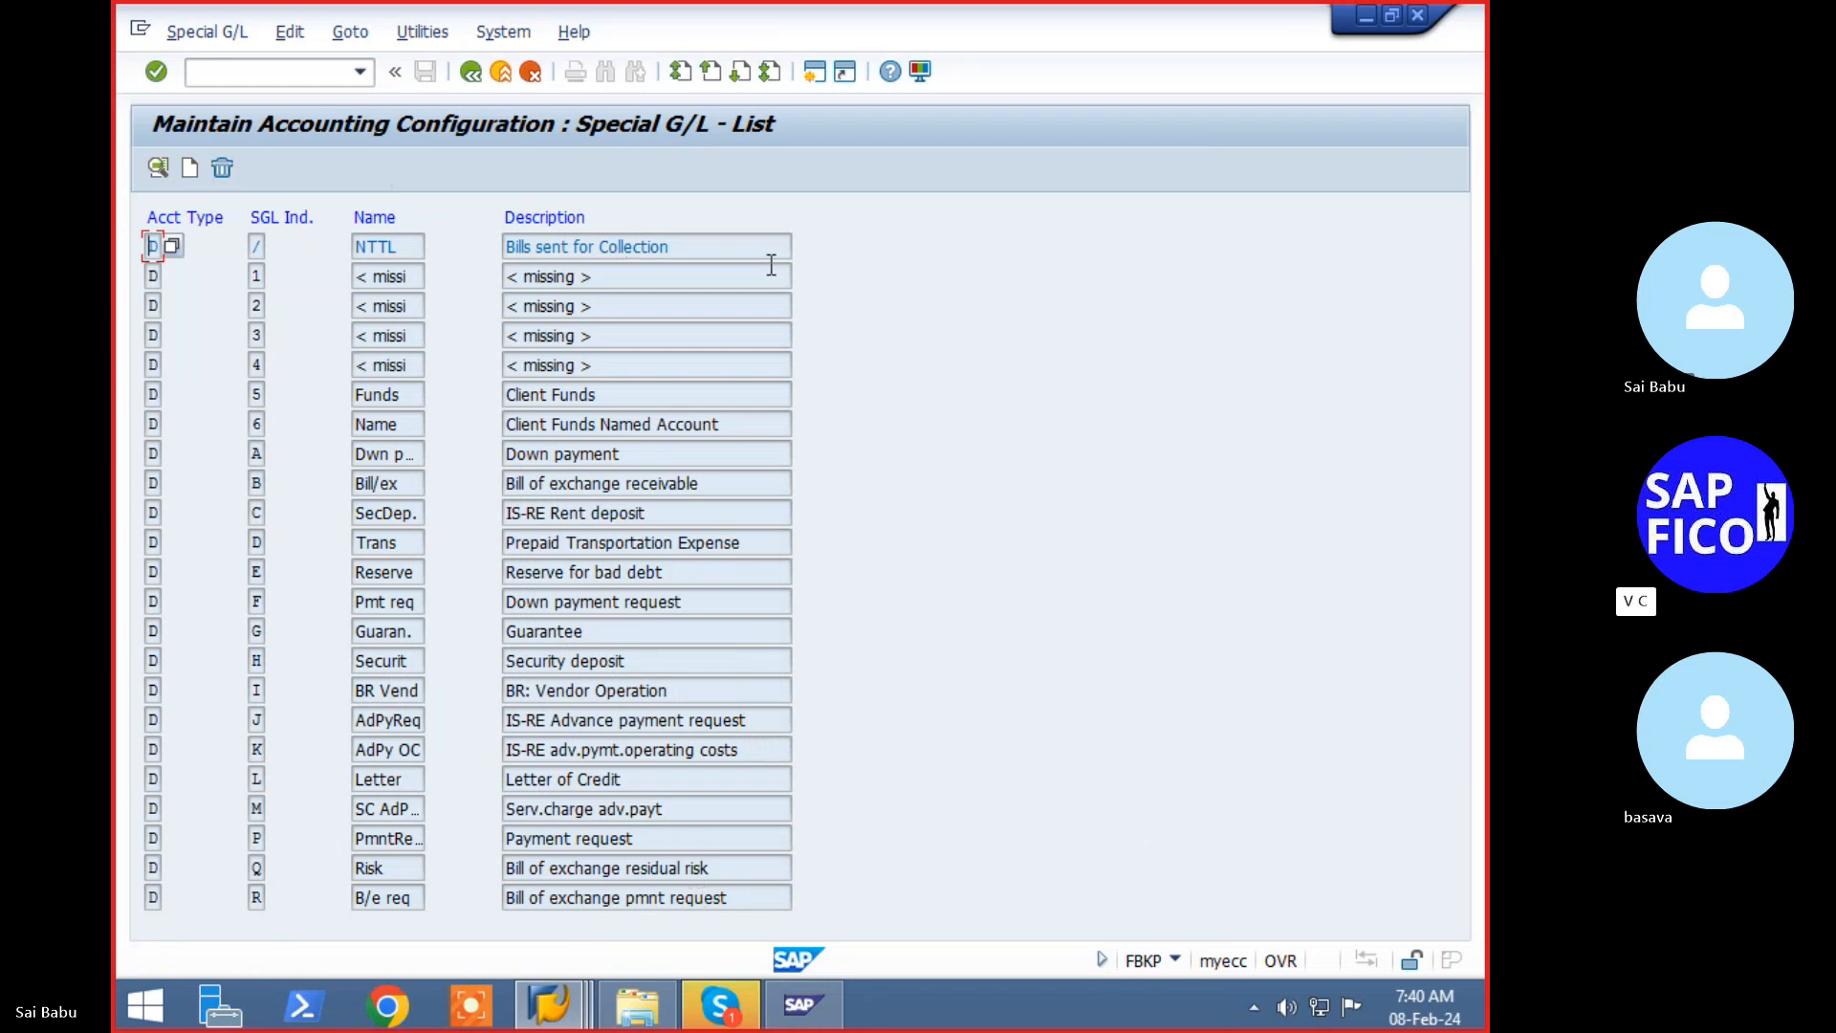
{"action": "scroll", "coordinate": [771, 265], "scroll_direction": "down", "scroll_amount": 3}
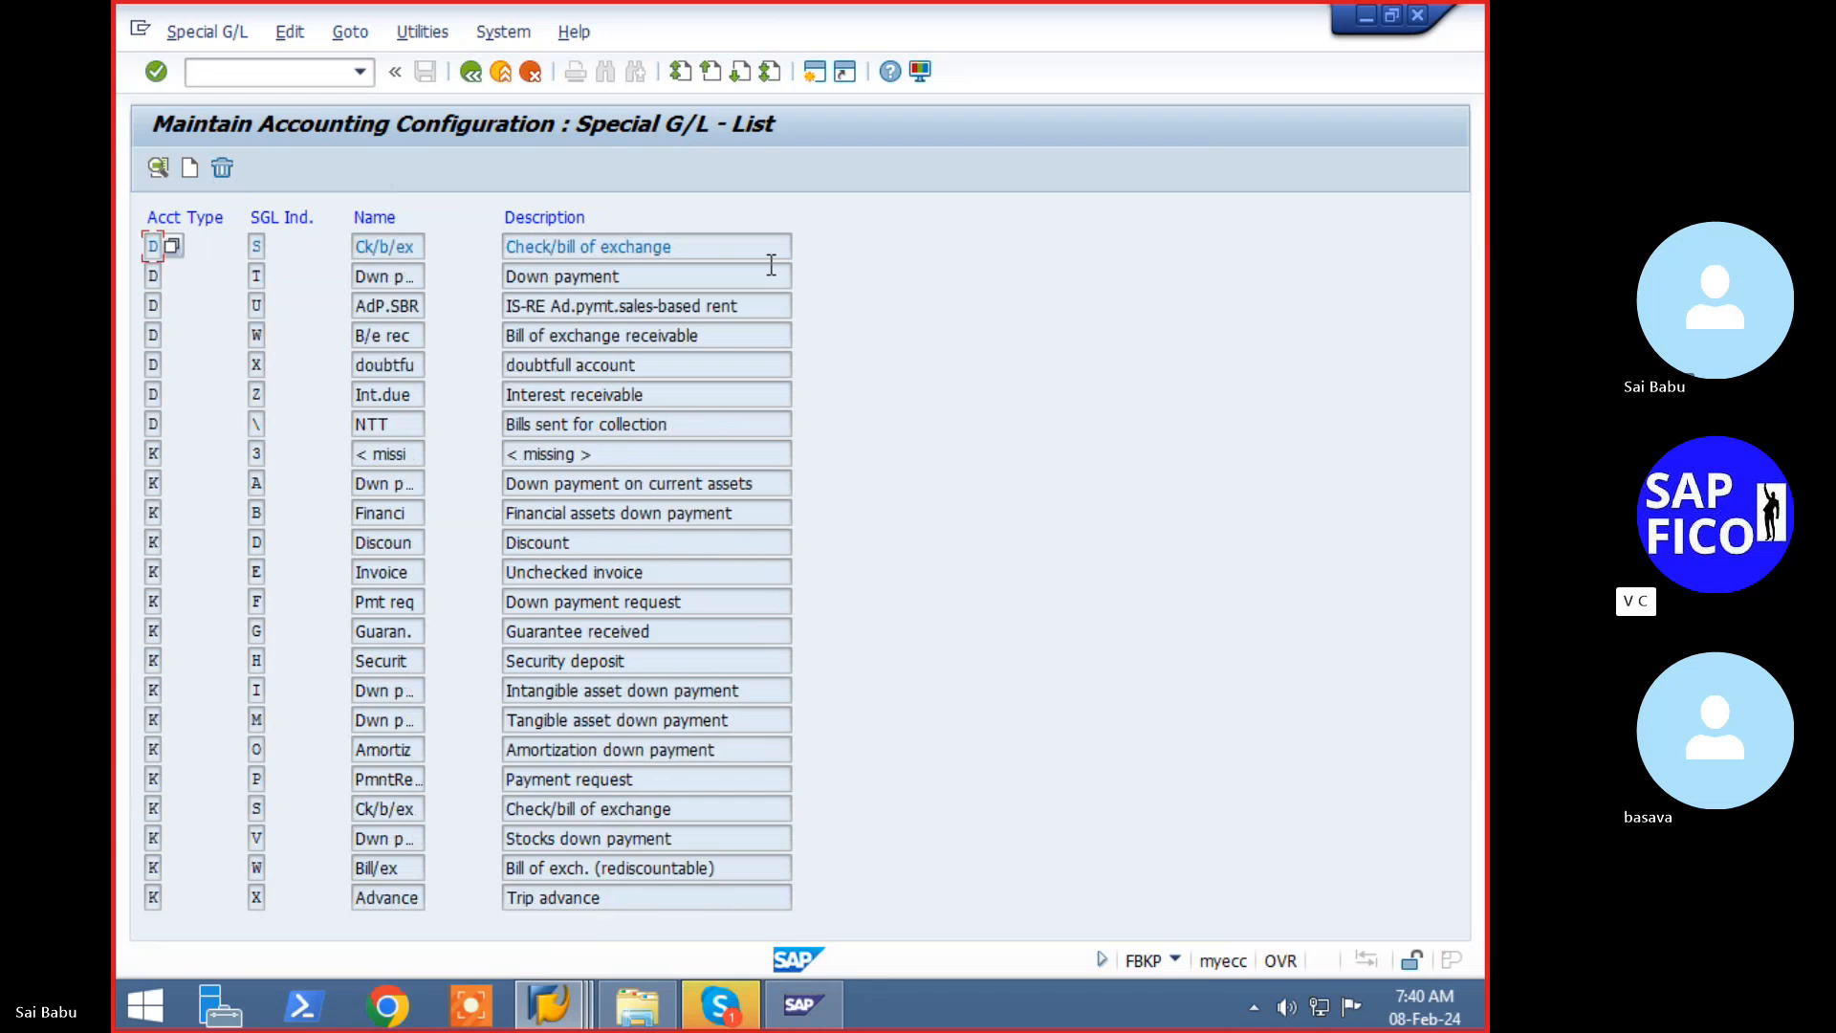
{"action": "scroll", "coordinate": [769, 266], "scroll_direction": "down", "scroll_amount": 3}
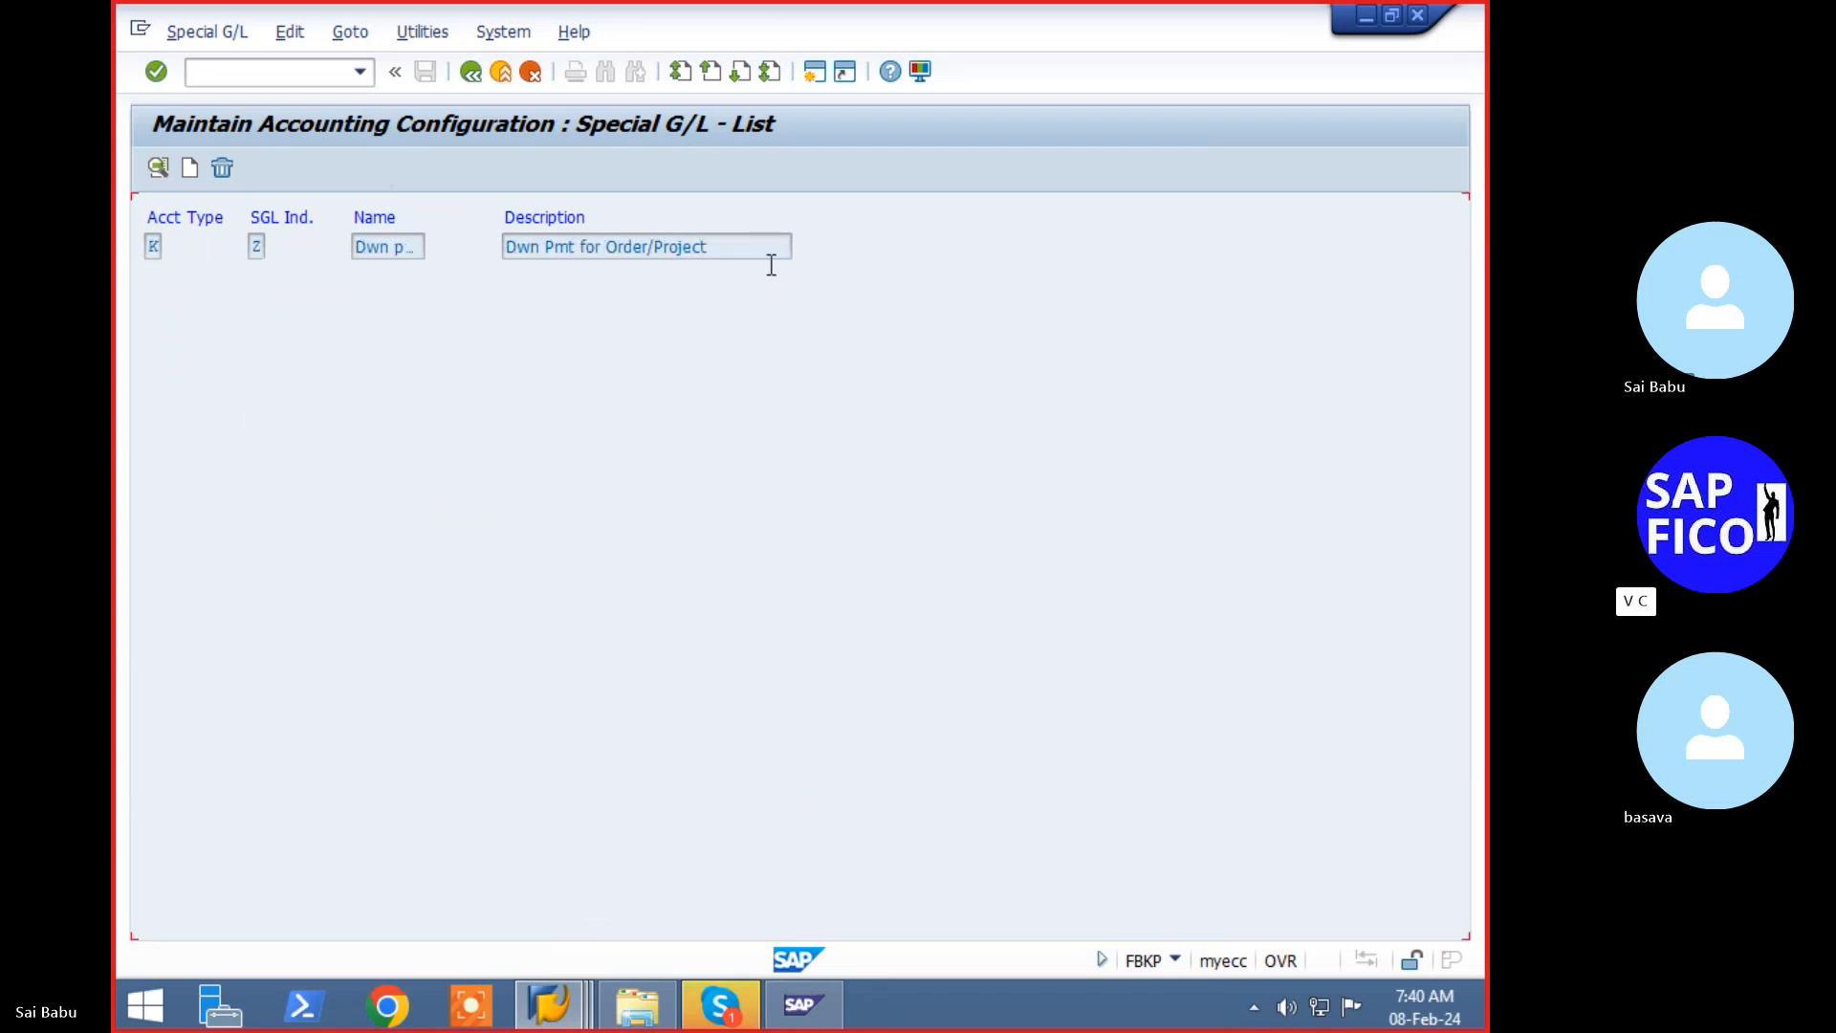
{"action": "scroll", "coordinate": [768, 266], "scroll_direction": "up", "scroll_amount": 3}
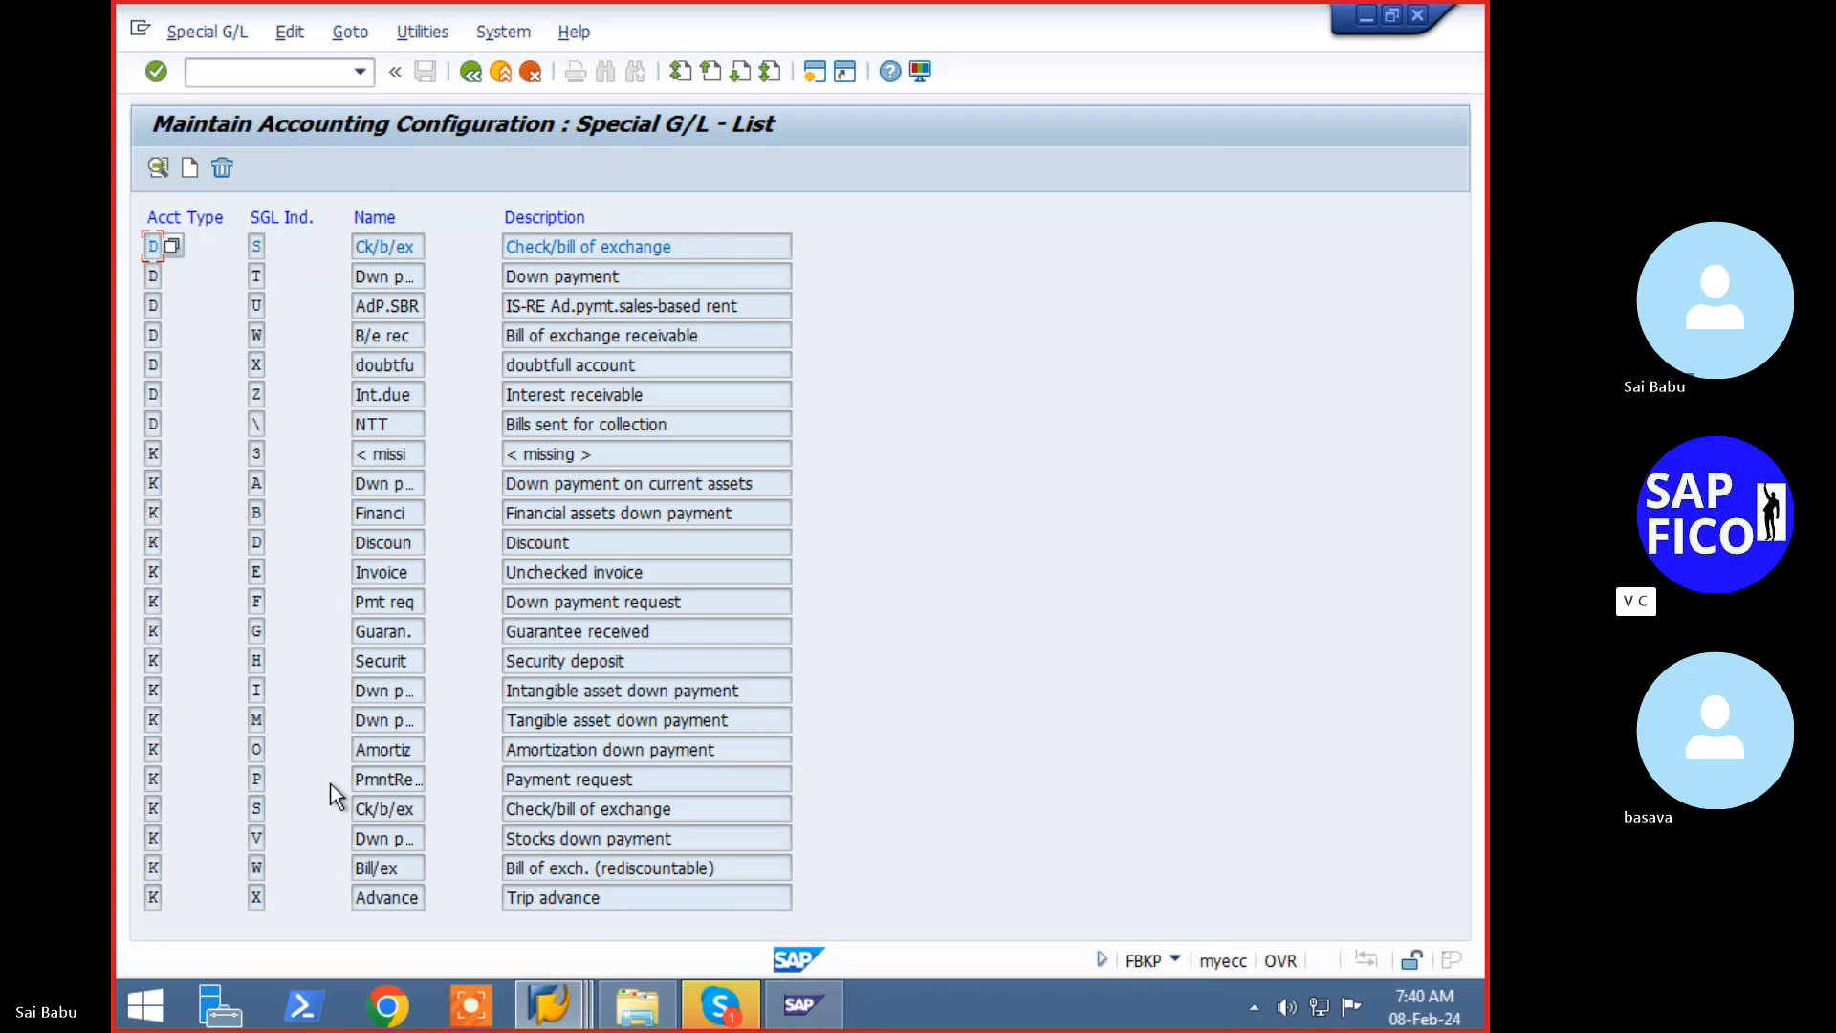
{"action": "double_click", "coordinate": [386, 779]}
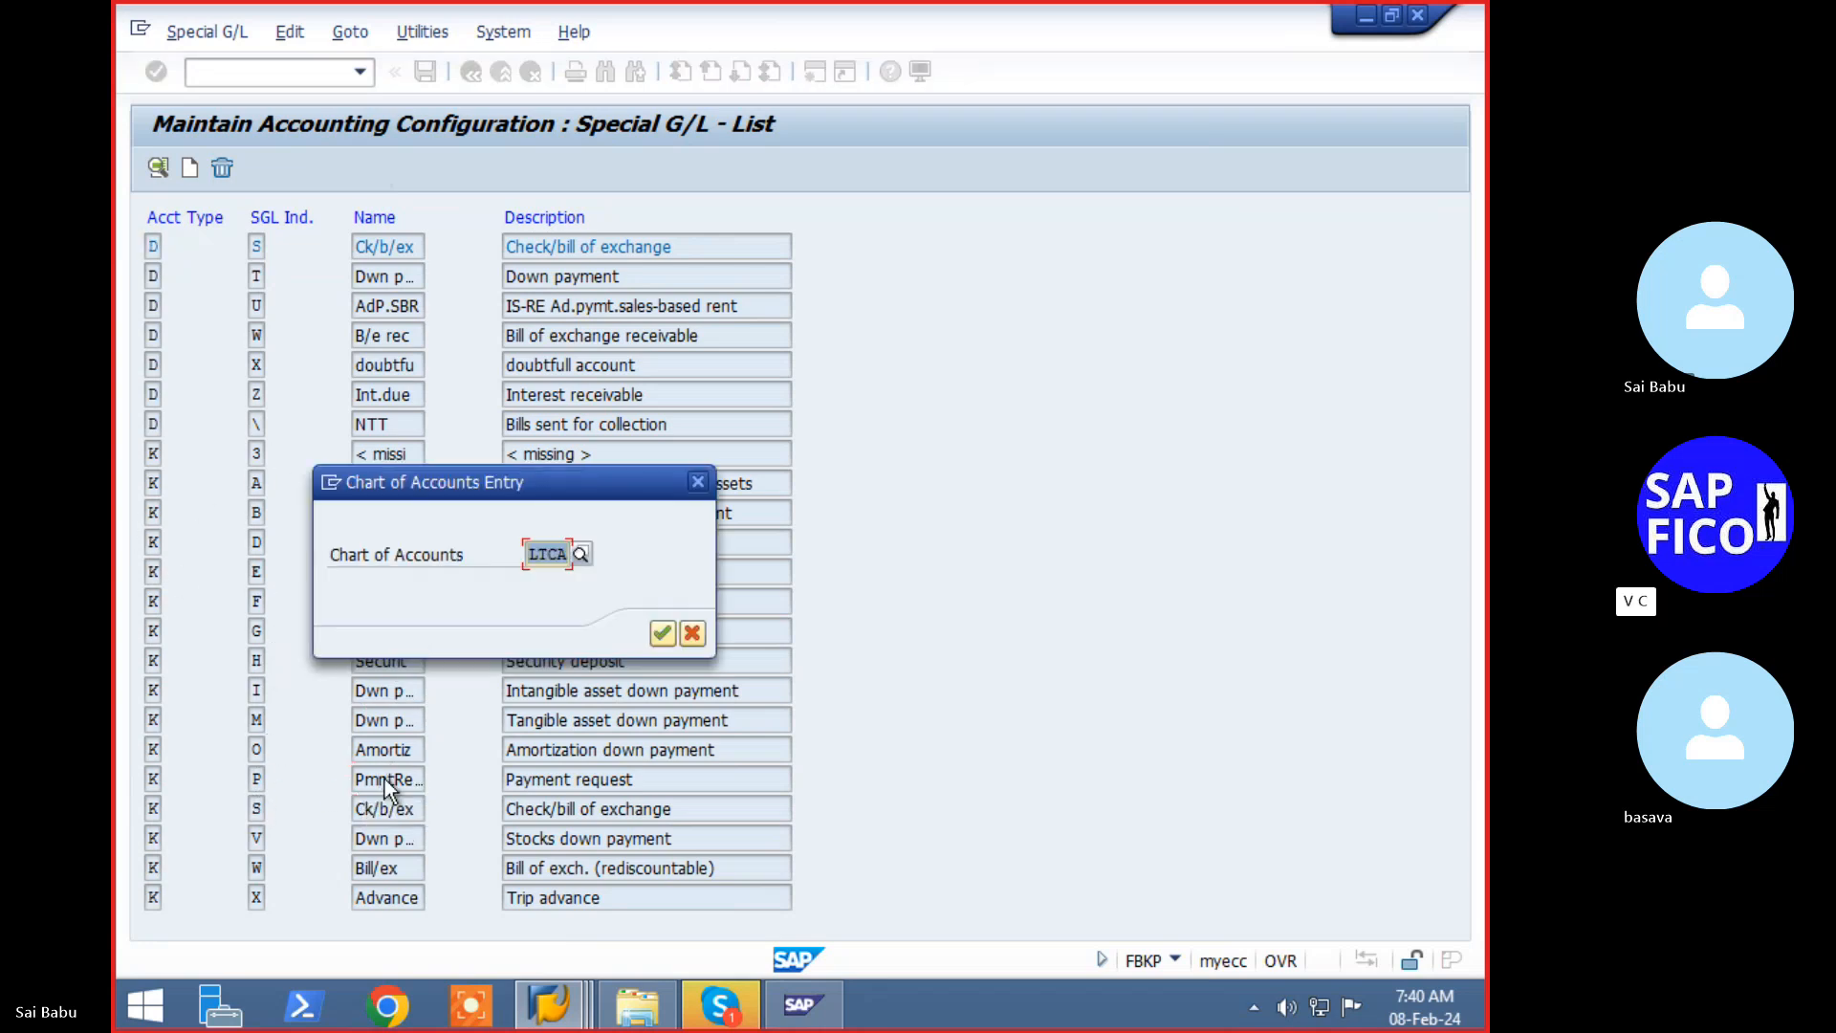
- Under chart LTCA, give indicator P reconciliation account 100500 and save it to a customizing request
{"action": "left_click", "coordinate": [664, 635]}
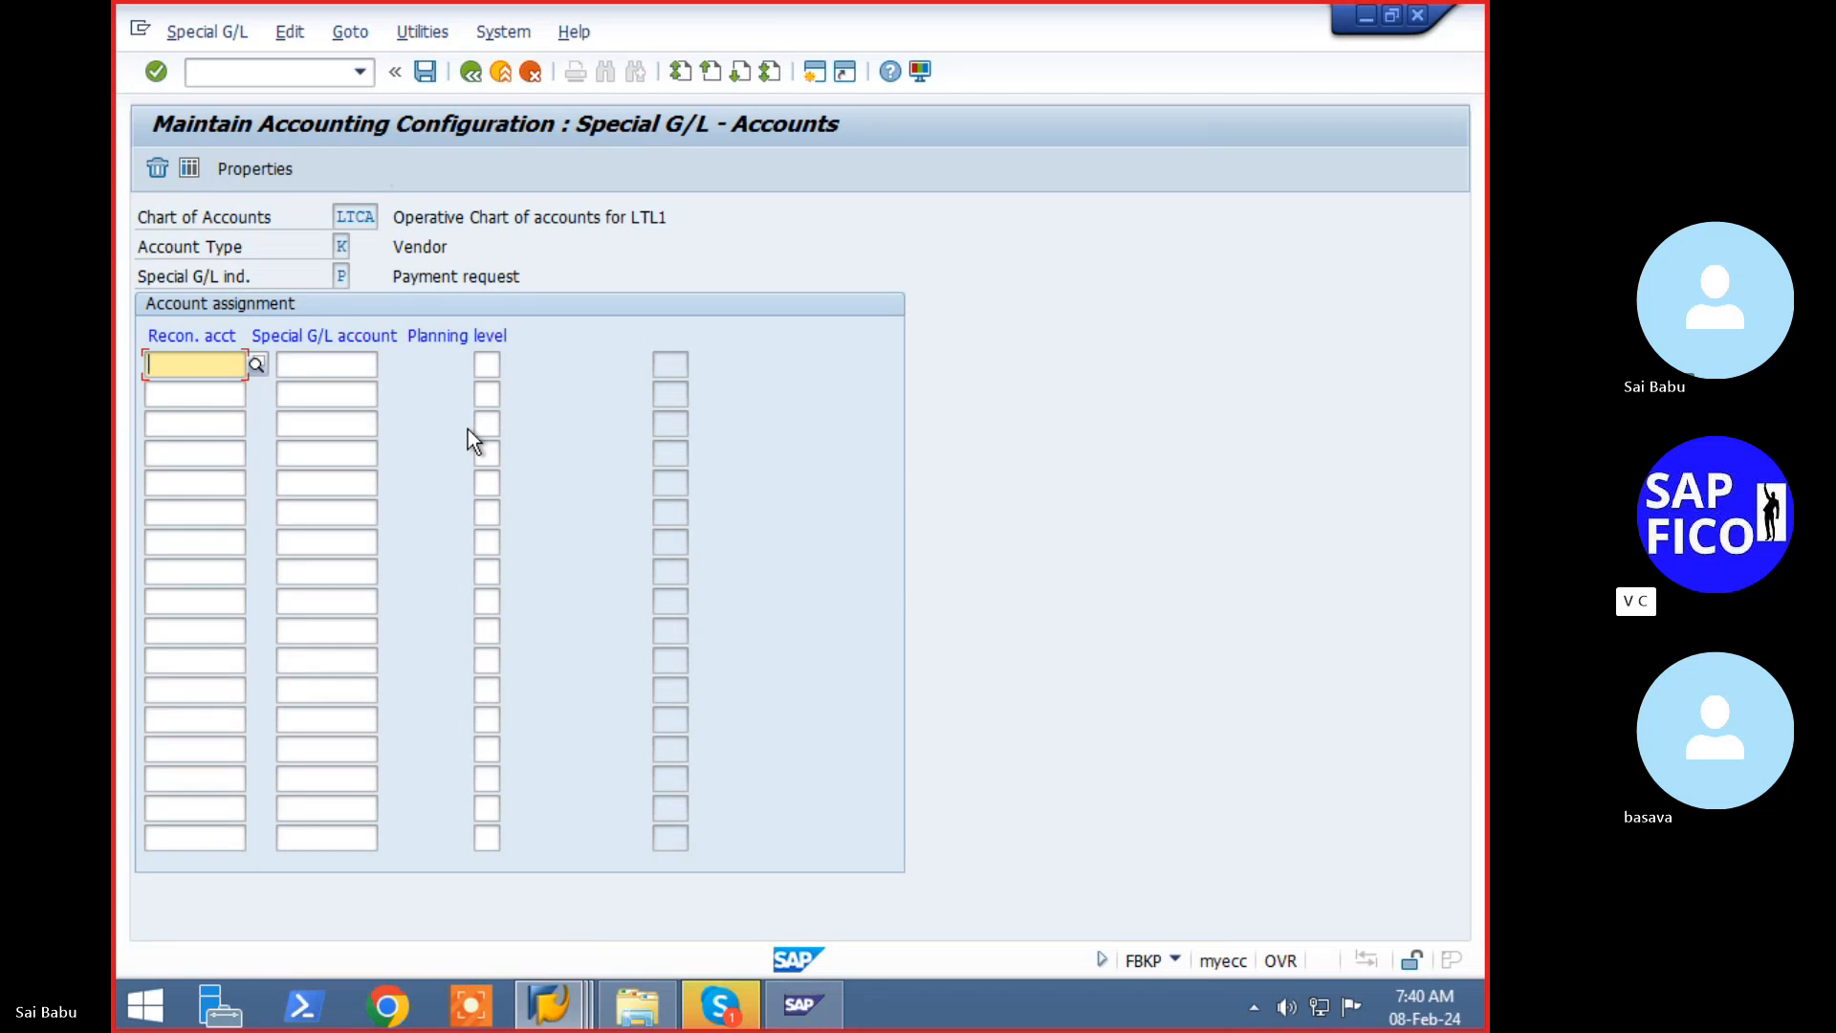
{"action": "type", "text": "100500"}
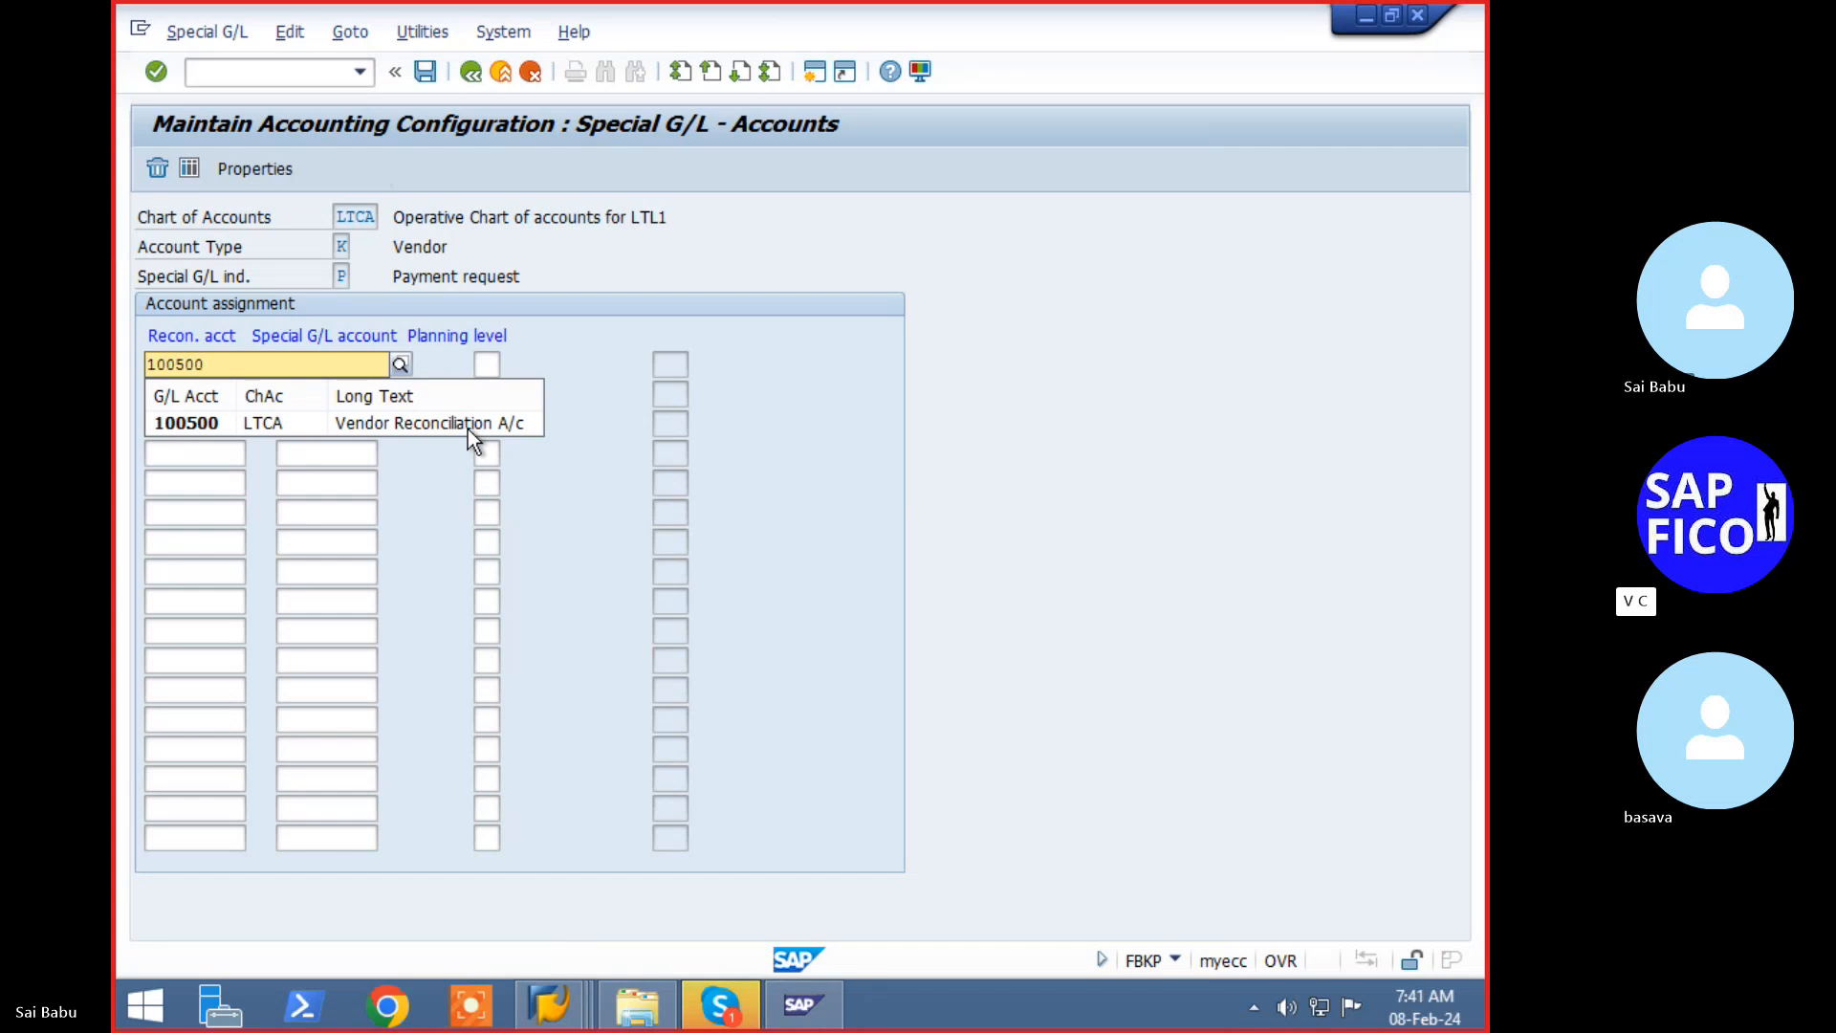
{"action": "key", "text": "Tab"}
{"action": "key", "text": "Return"}
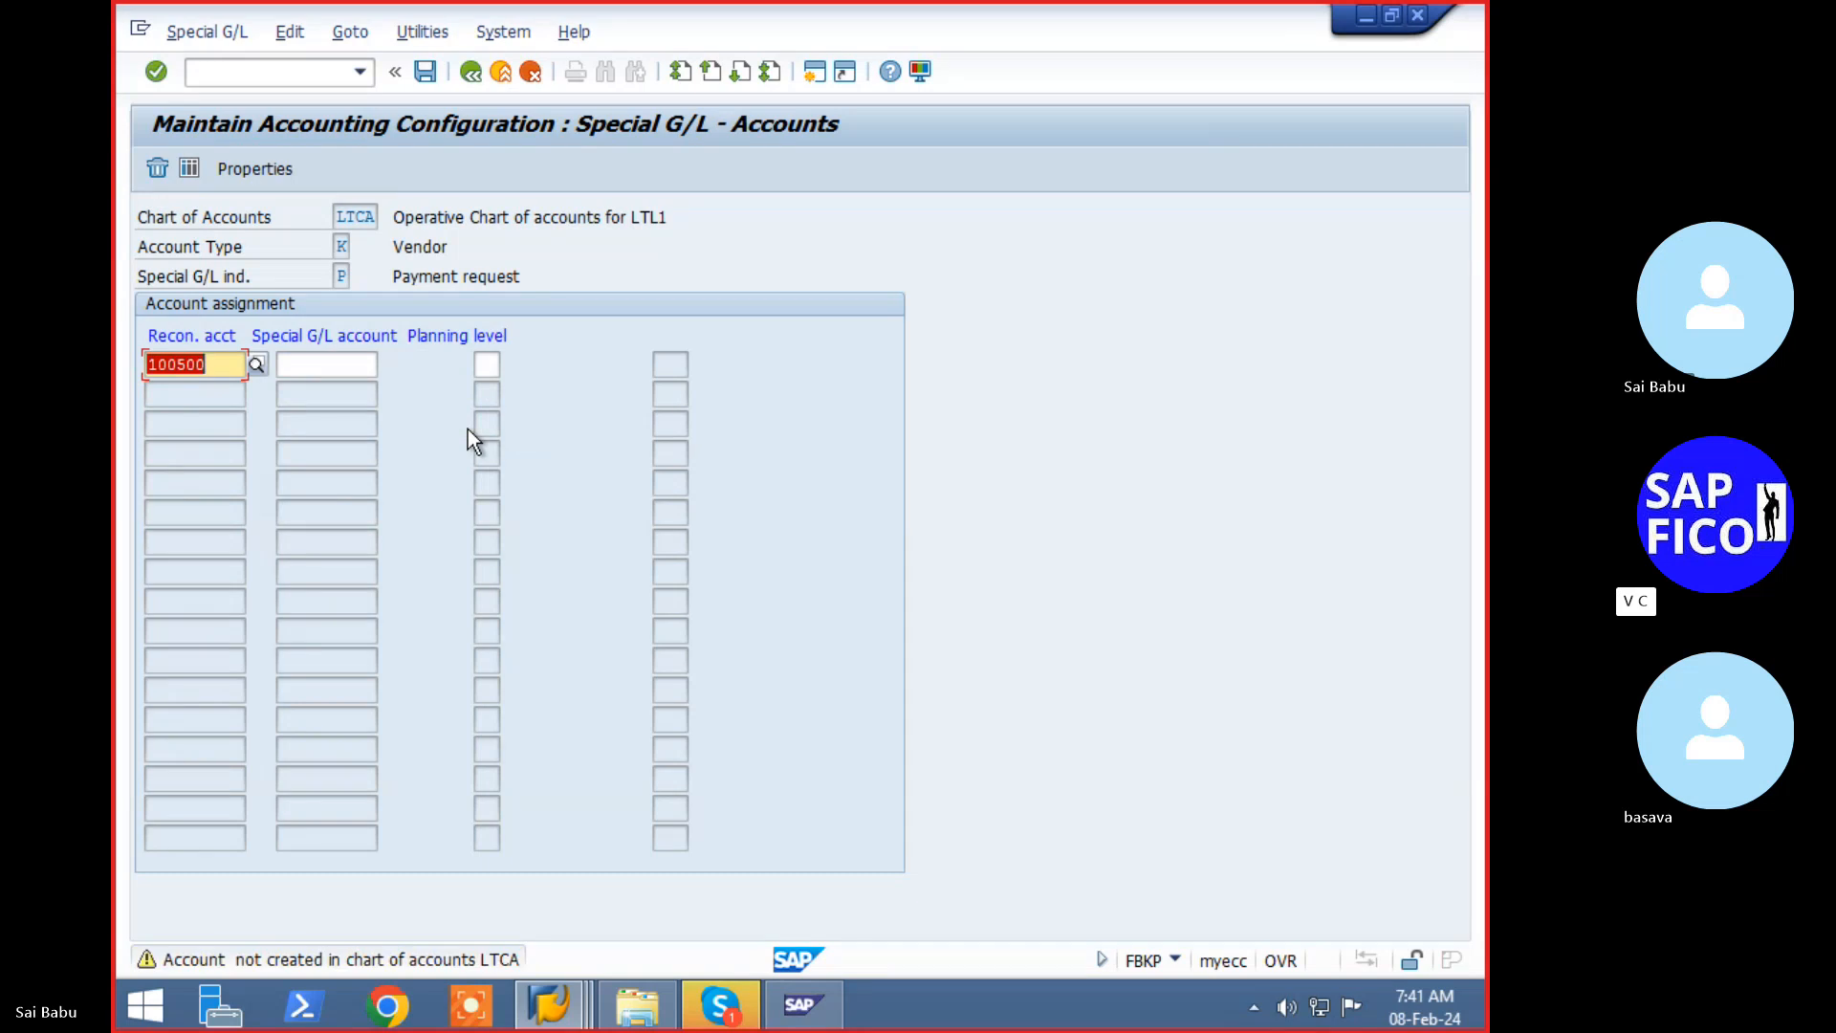
{"action": "key", "text": "Return"}
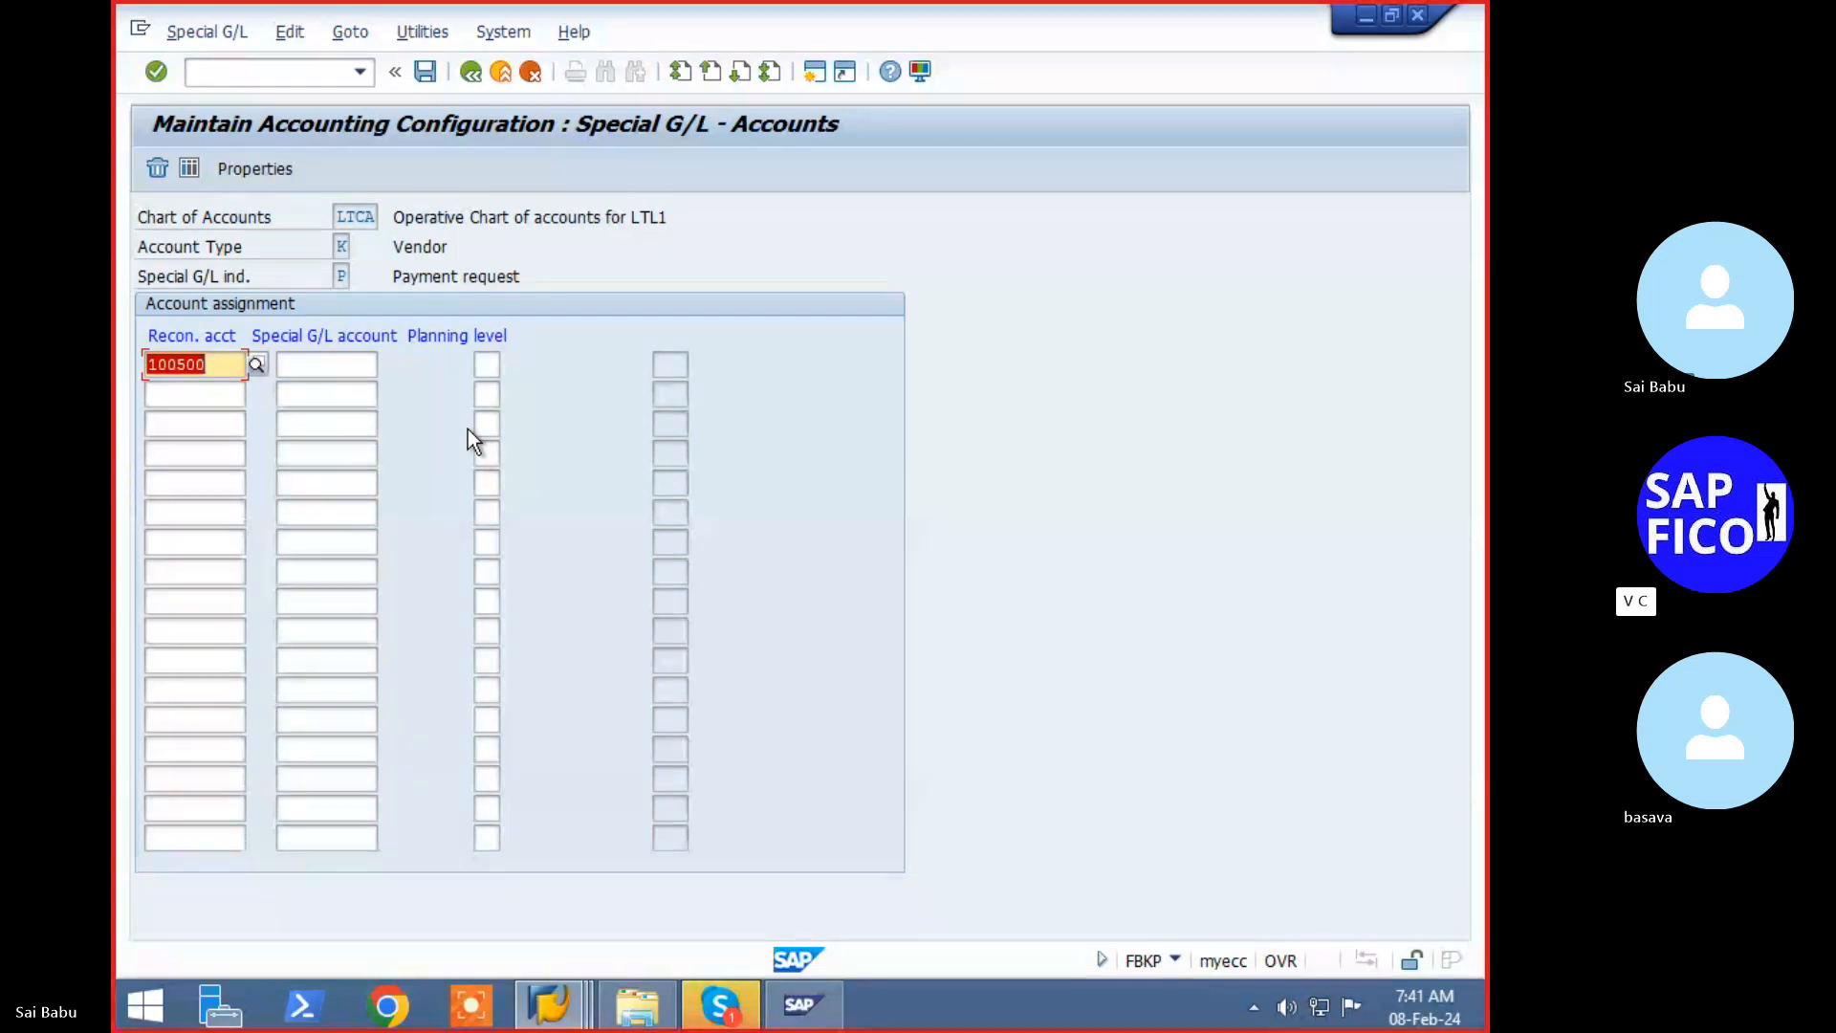
{"action": "key", "text": "ctrl+s"}
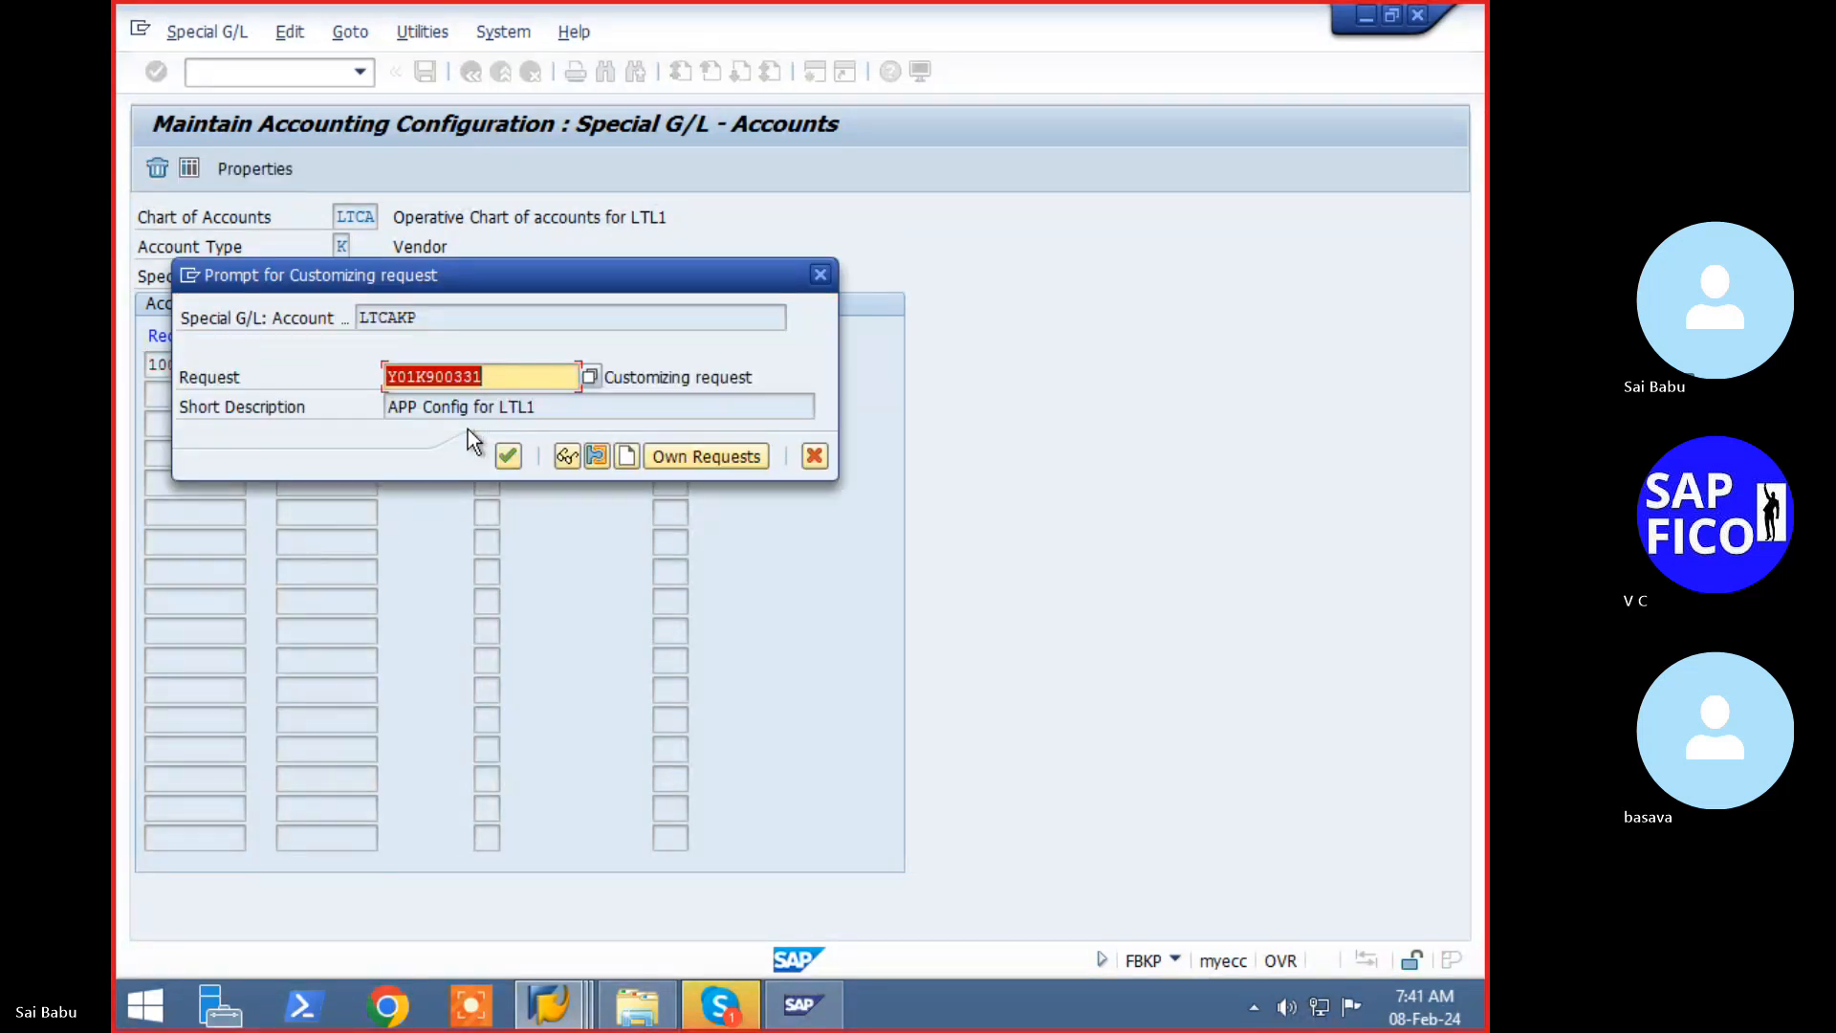
{"action": "key", "text": "Return"}
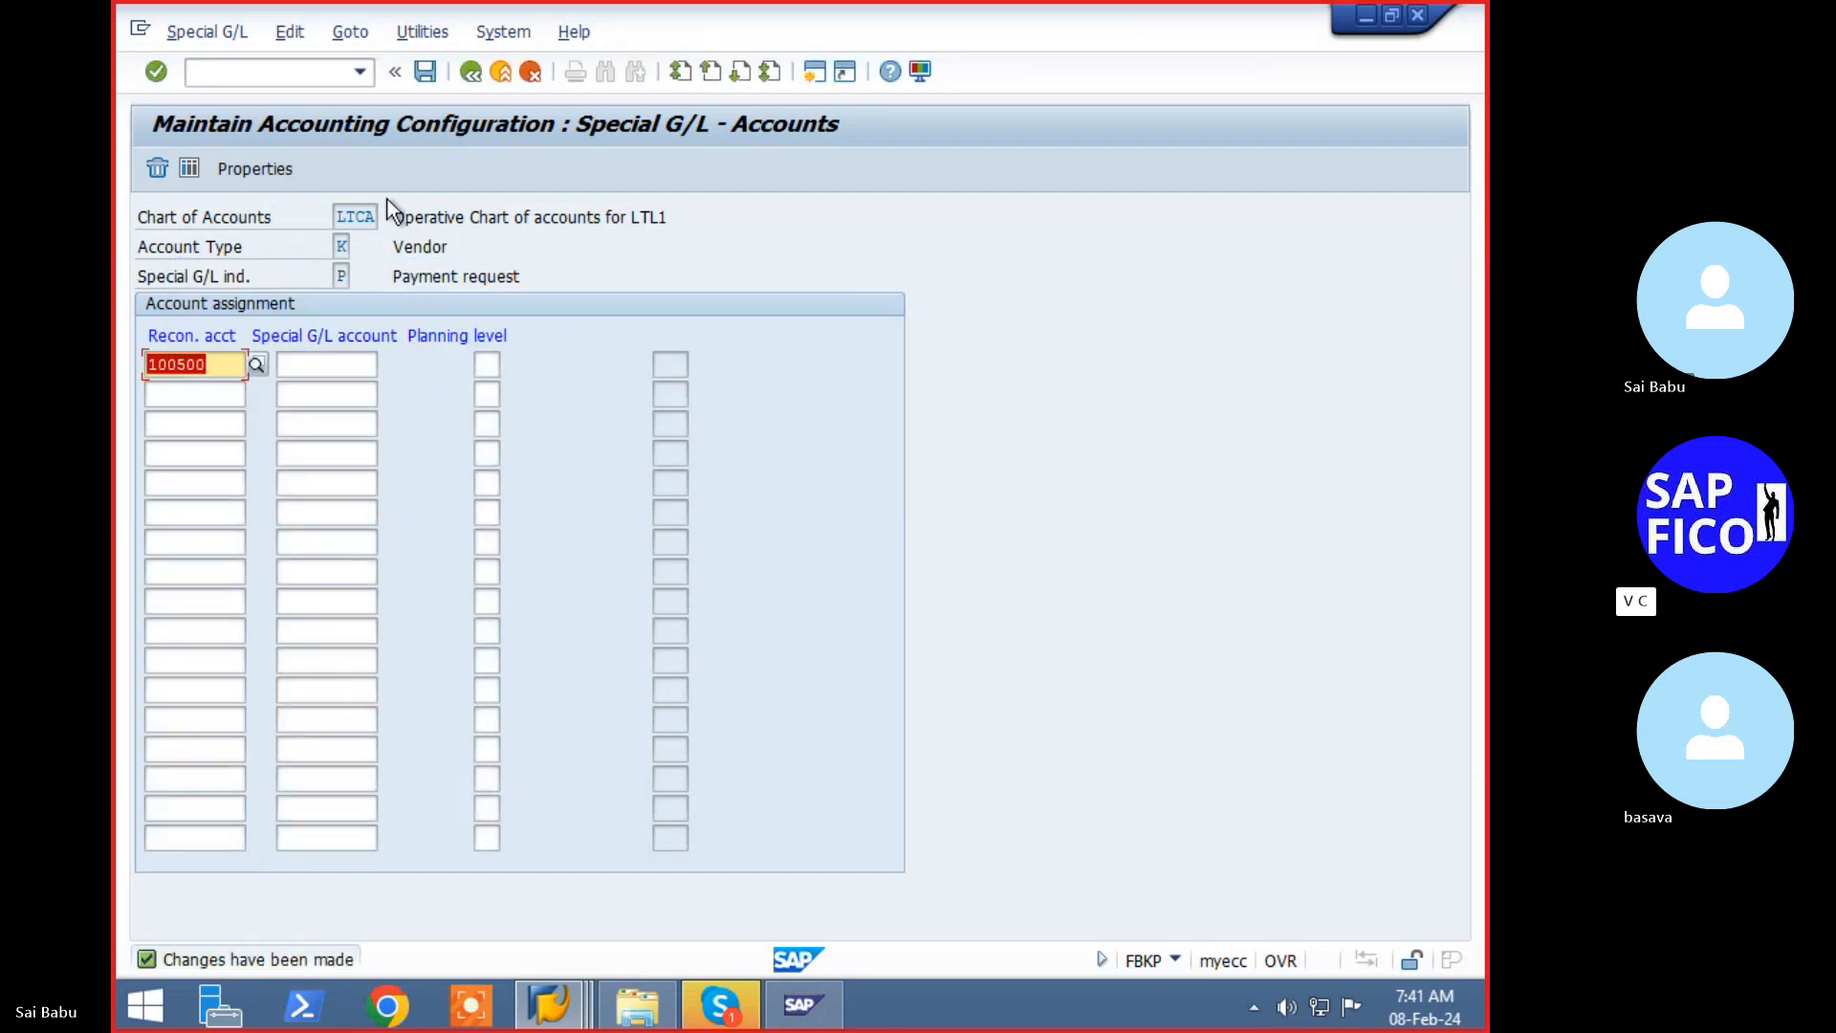
- Start F-59 again and fill in the earlier document number 3015
{"action": "left_click", "coordinate": [300, 71]}
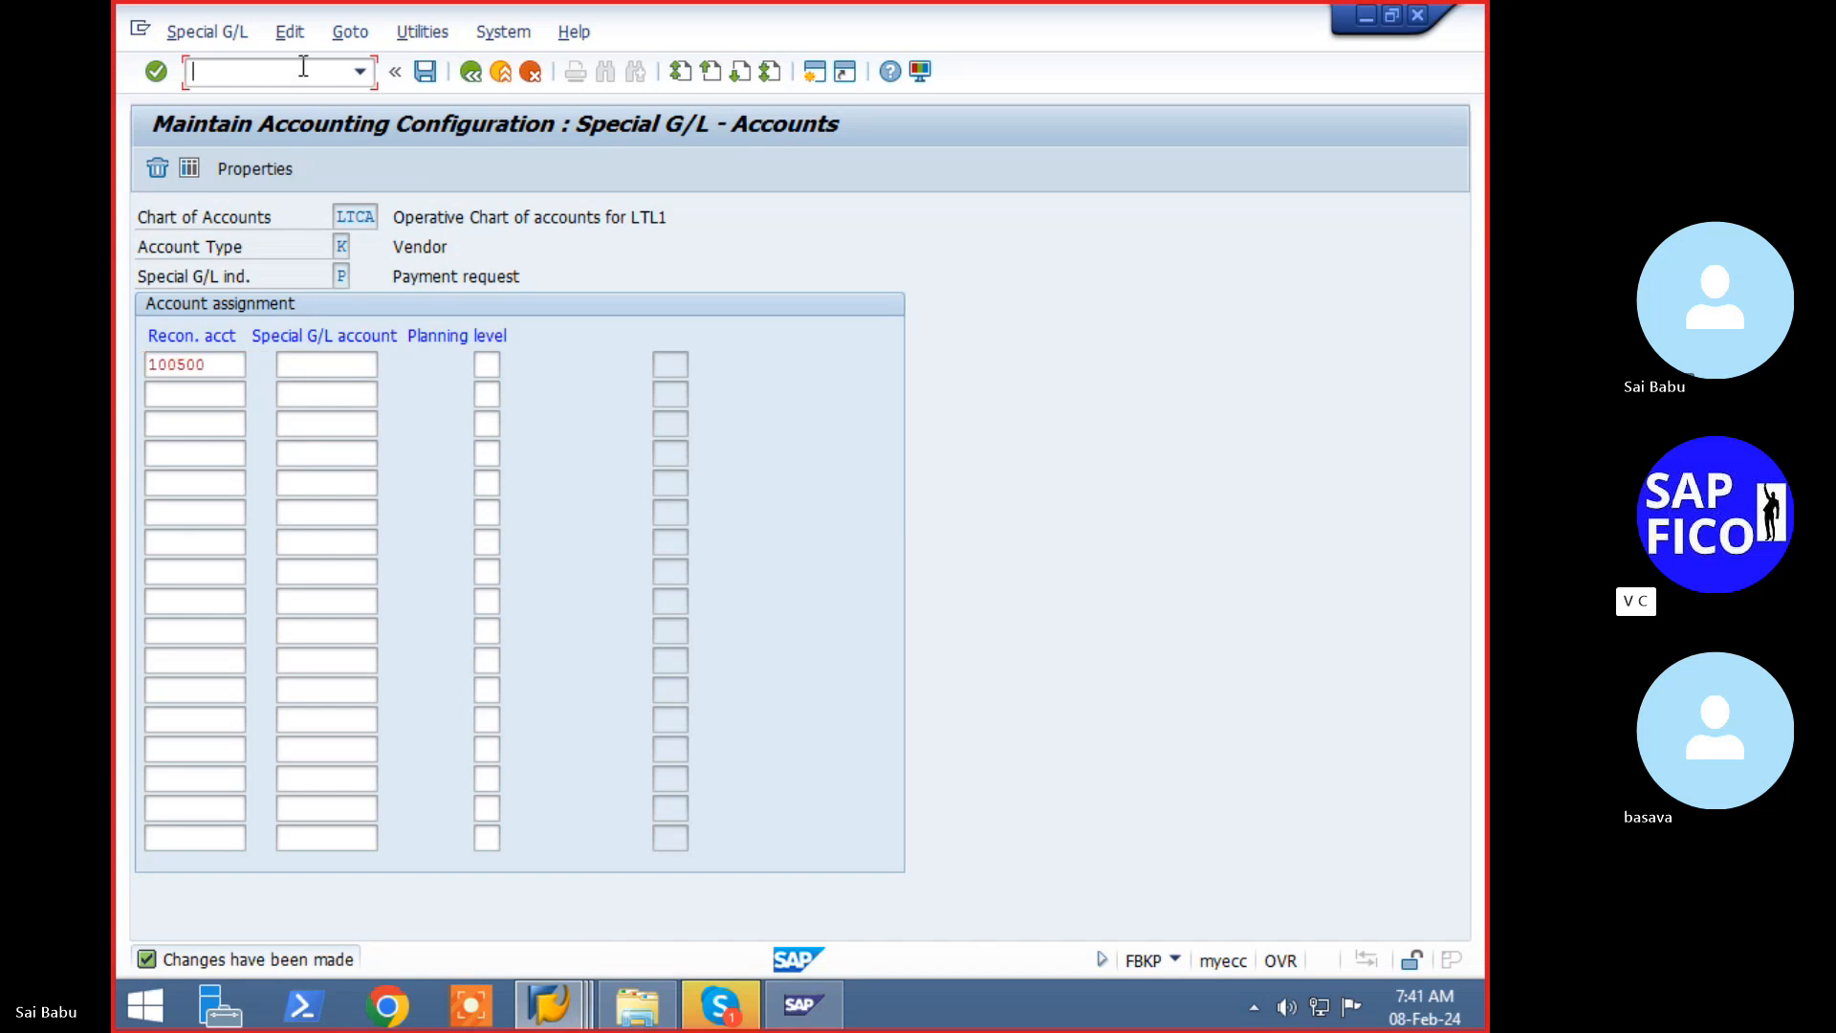
{"action": "type", "text": "/nf-59"}
{"action": "key", "text": "Return"}
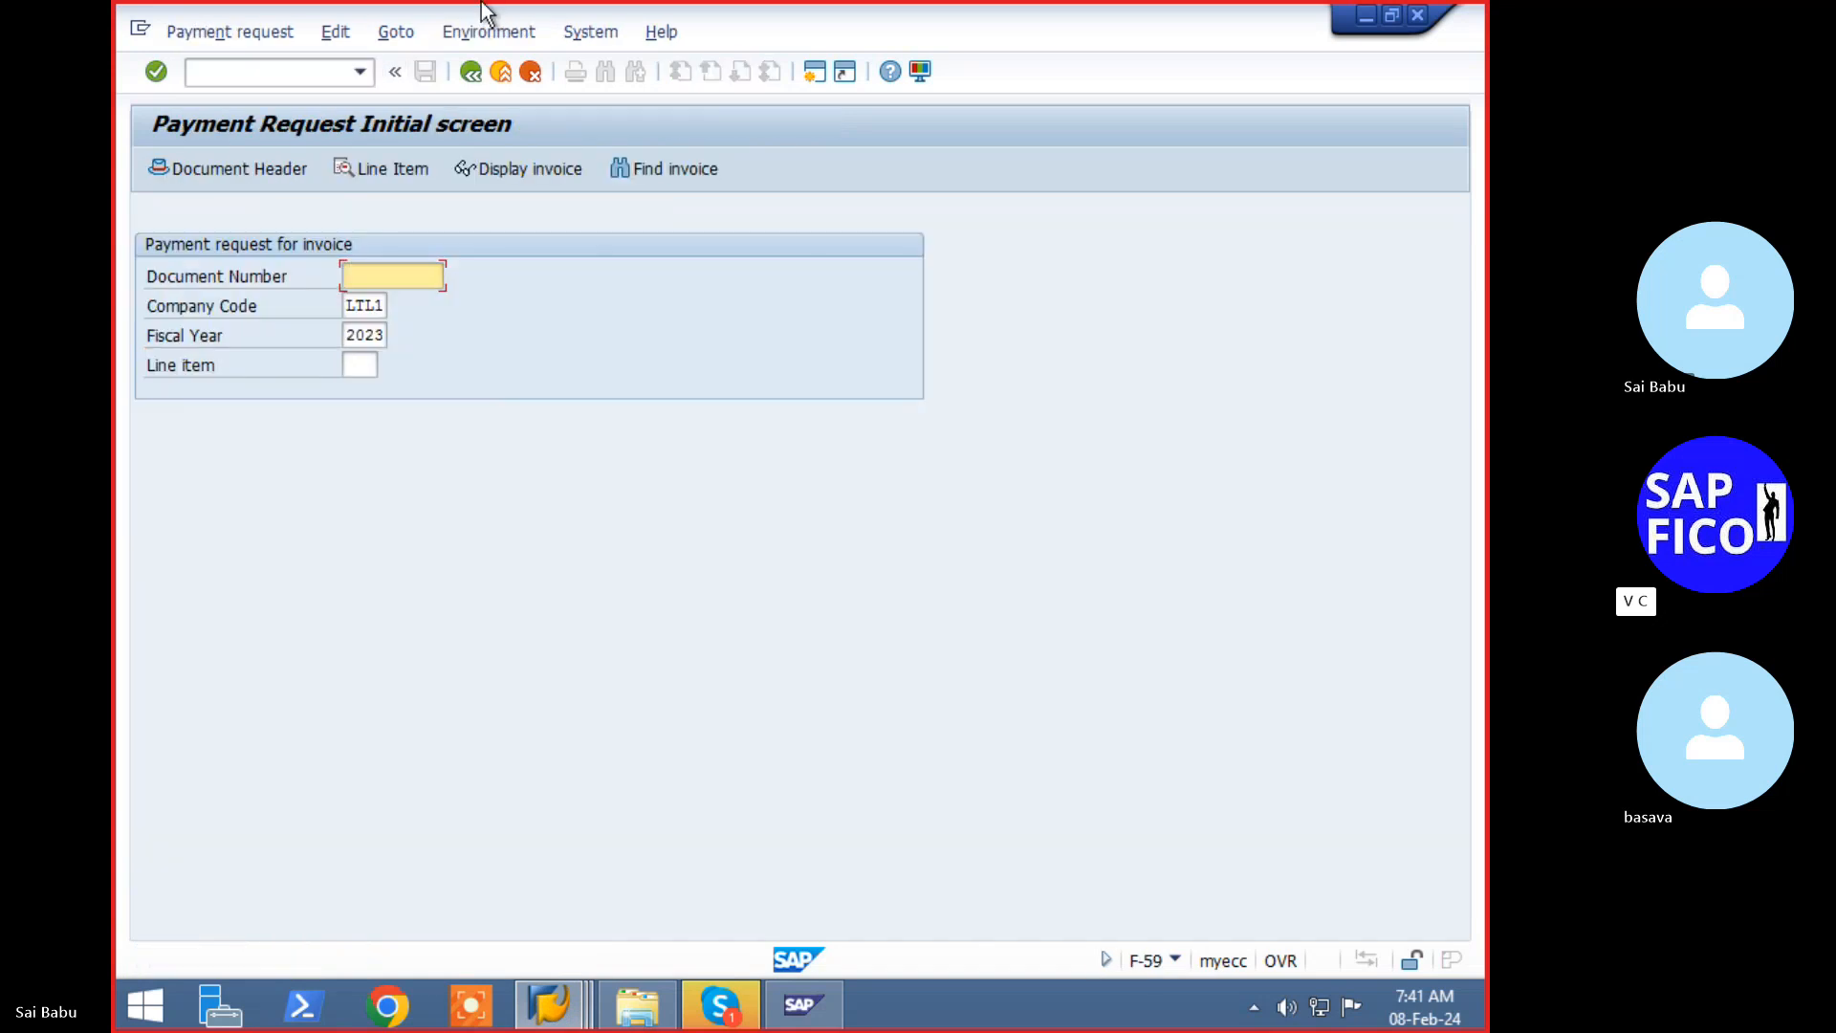
{"action": "key", "text": "Down"}
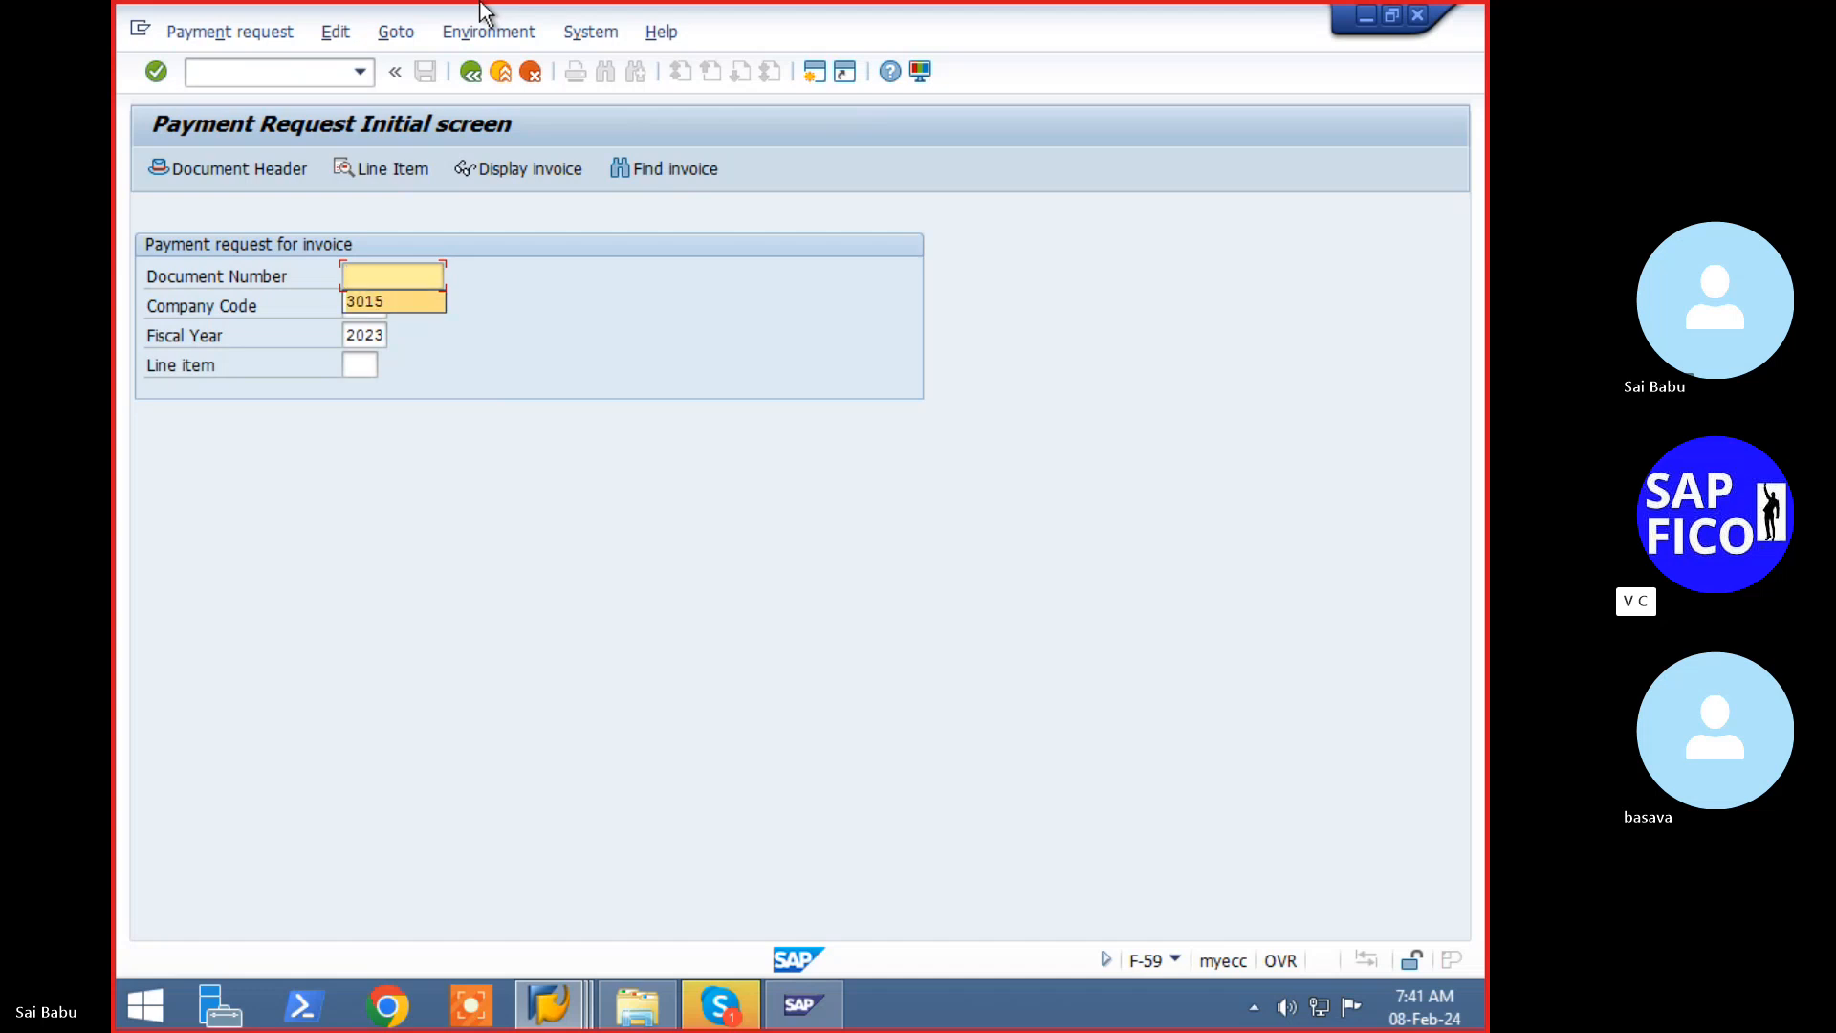
{"action": "key", "text": "Return"}
- Retry the line item and open the F5145 explanation: LTCA lacks a reconciliation account for indicator P
{"action": "left_click", "coordinate": [403, 168]}
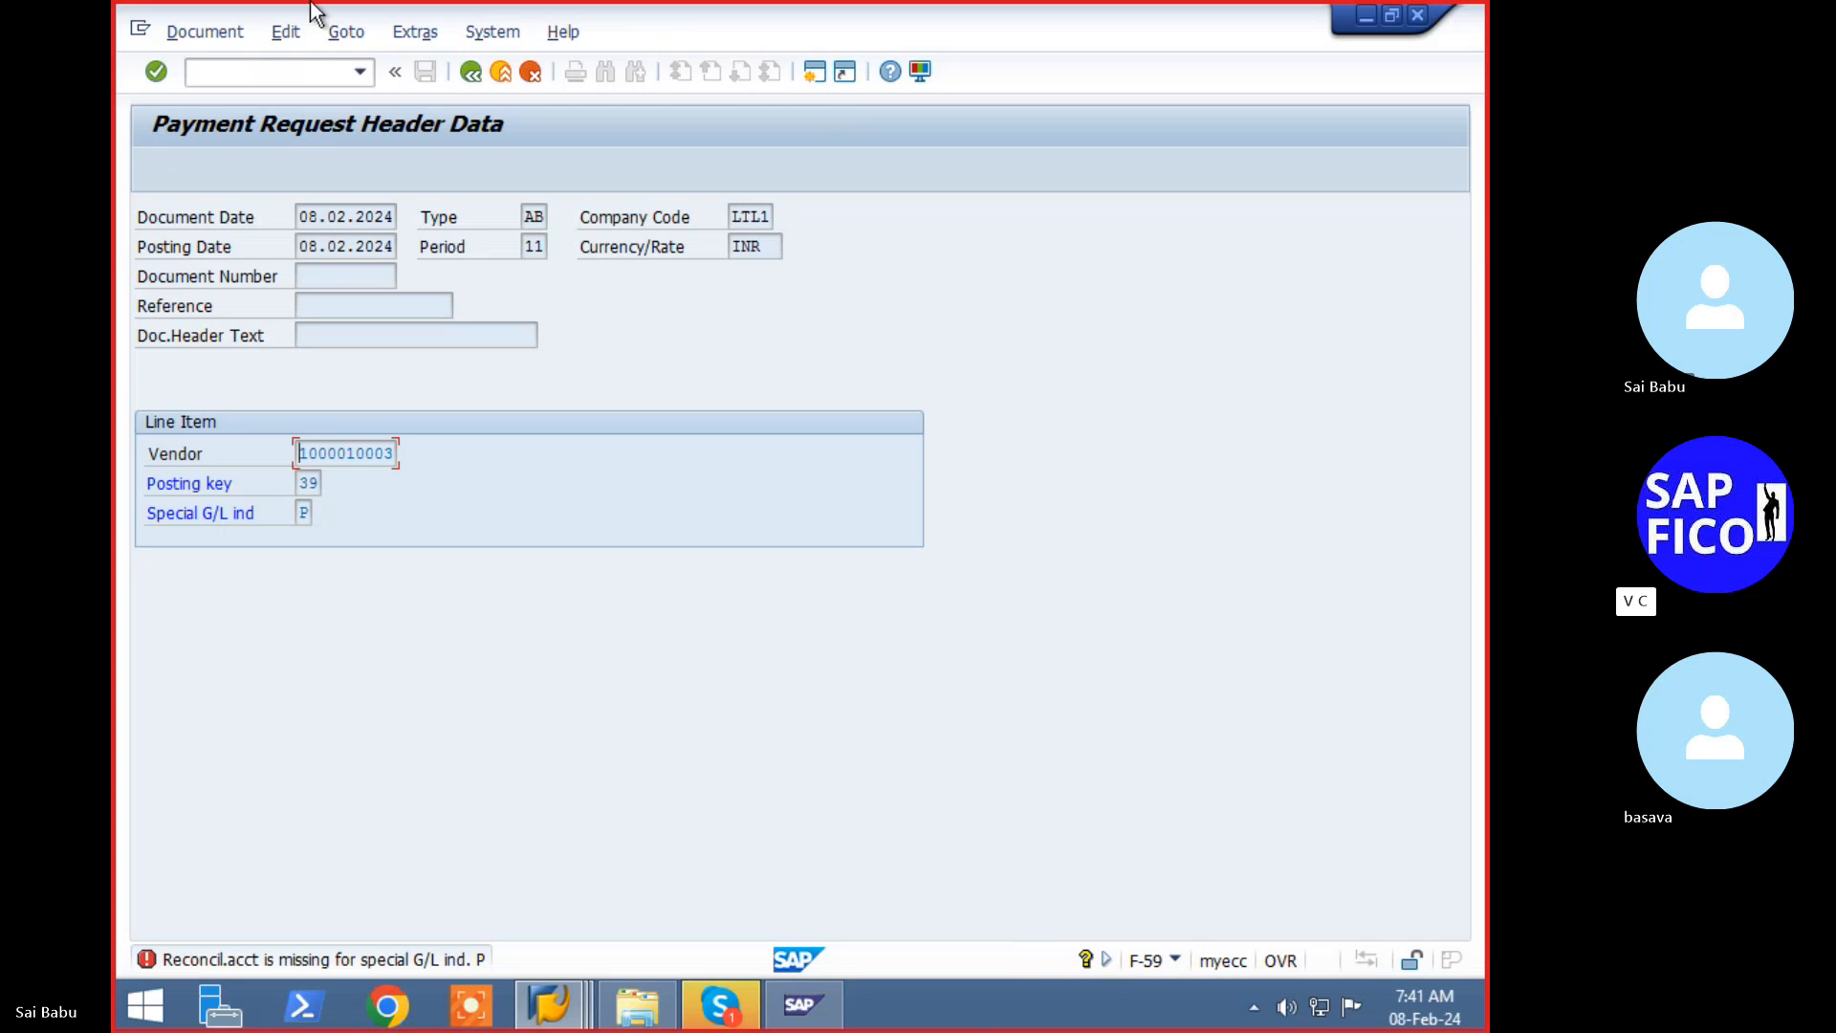
{"action": "left_click", "coordinate": [330, 72]}
{"action": "double_click", "coordinate": [457, 960]}
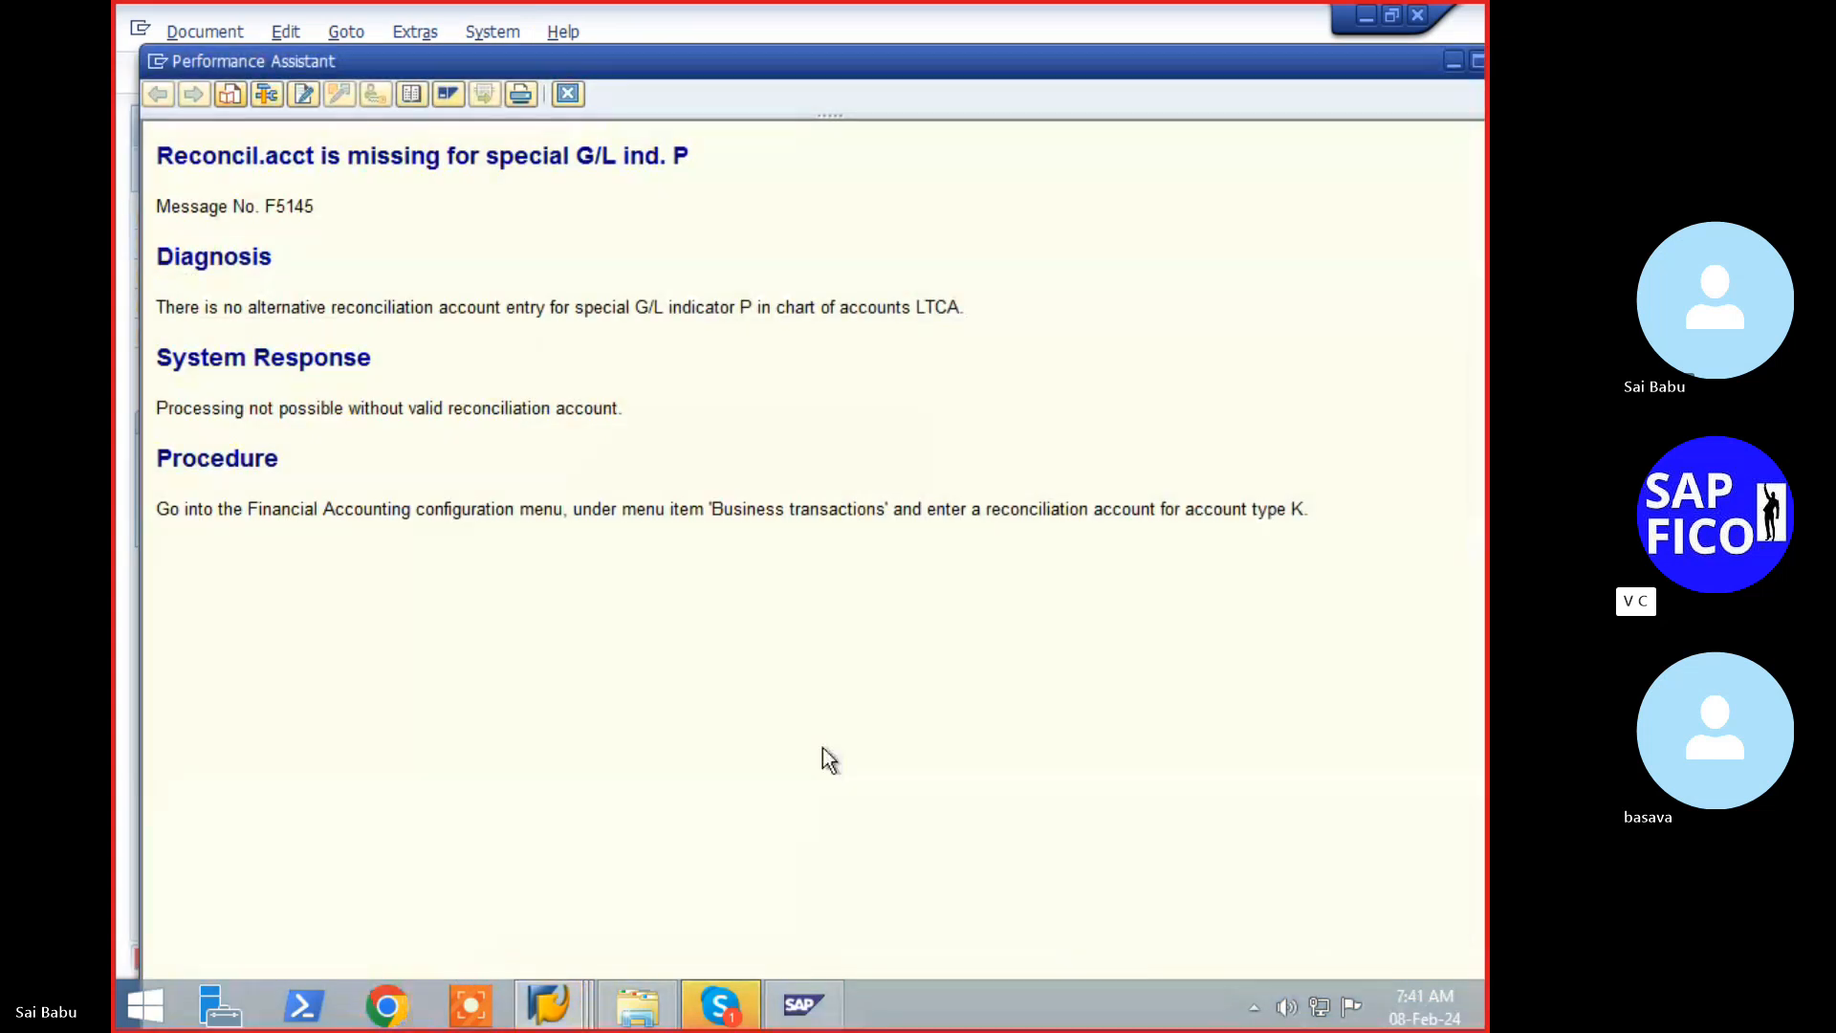
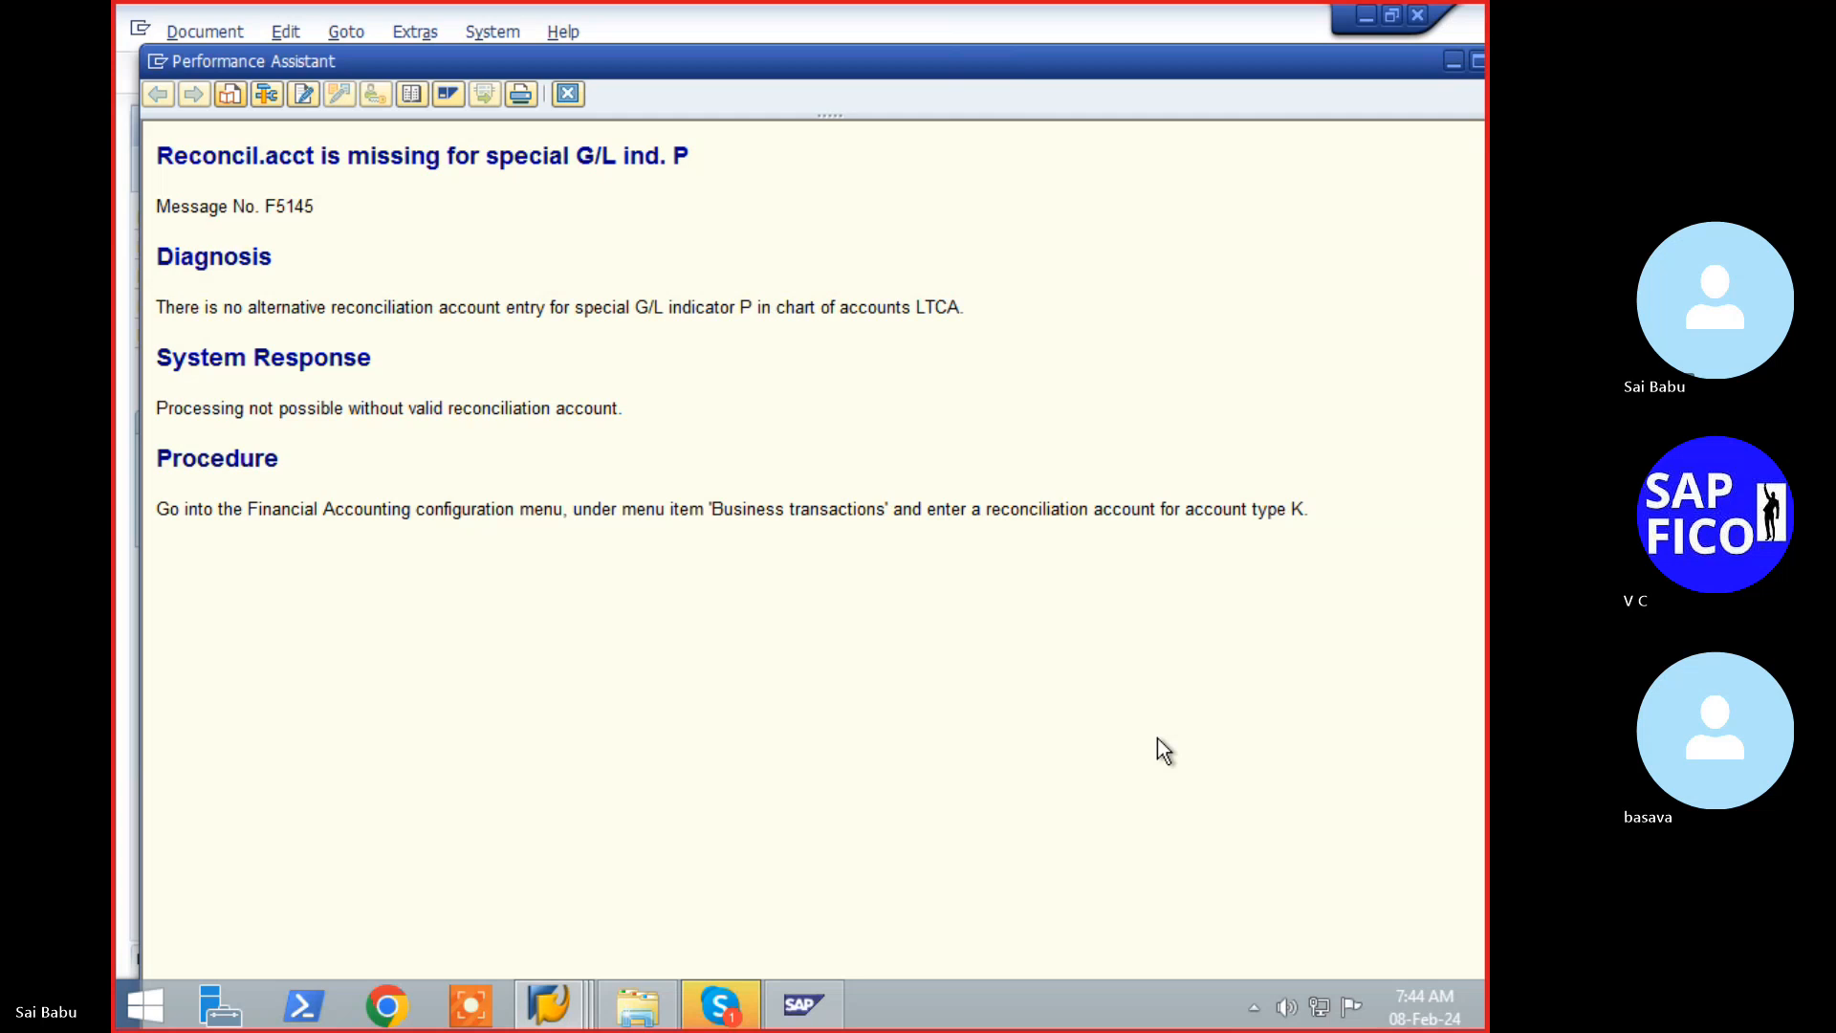
- Close the F5145 reconciliation-account help window and return to the Payment Request header screen
{"action": "left_click", "coordinate": [550, 1003]}
{"action": "mouse_move", "coordinate": [589, 920]}
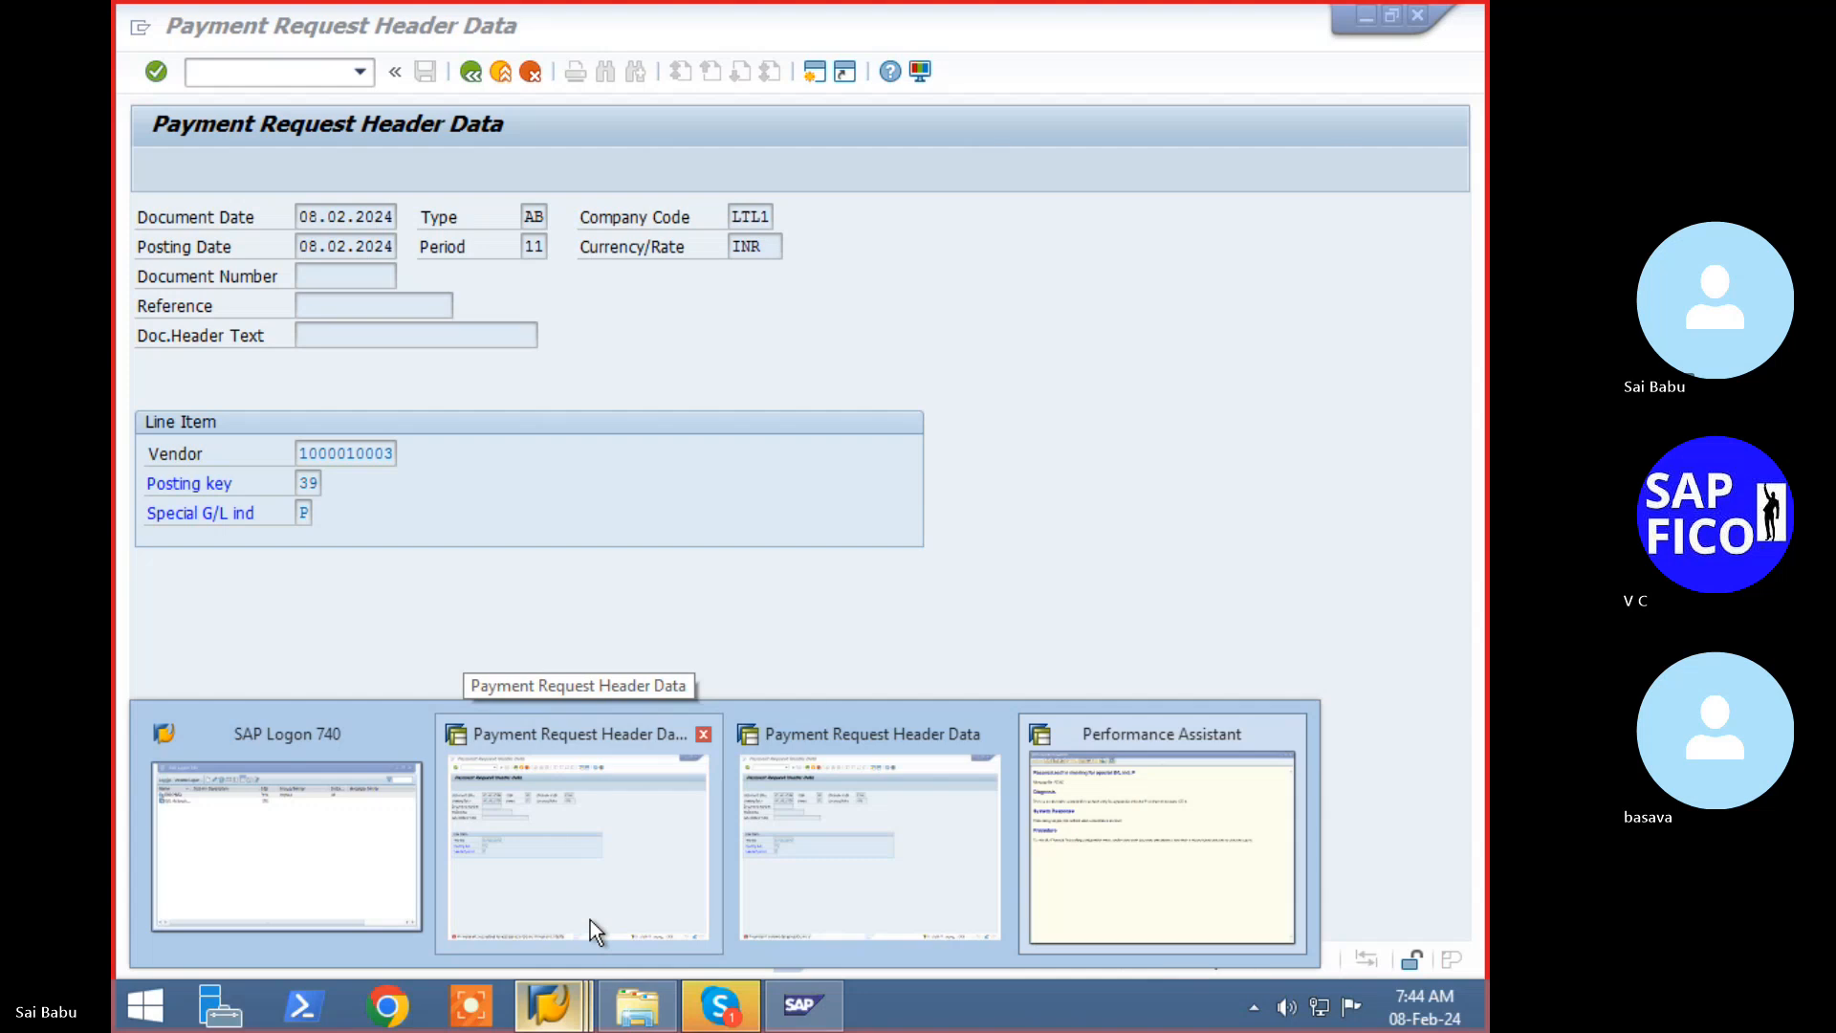
{"action": "mouse_move", "coordinate": [823, 912]}
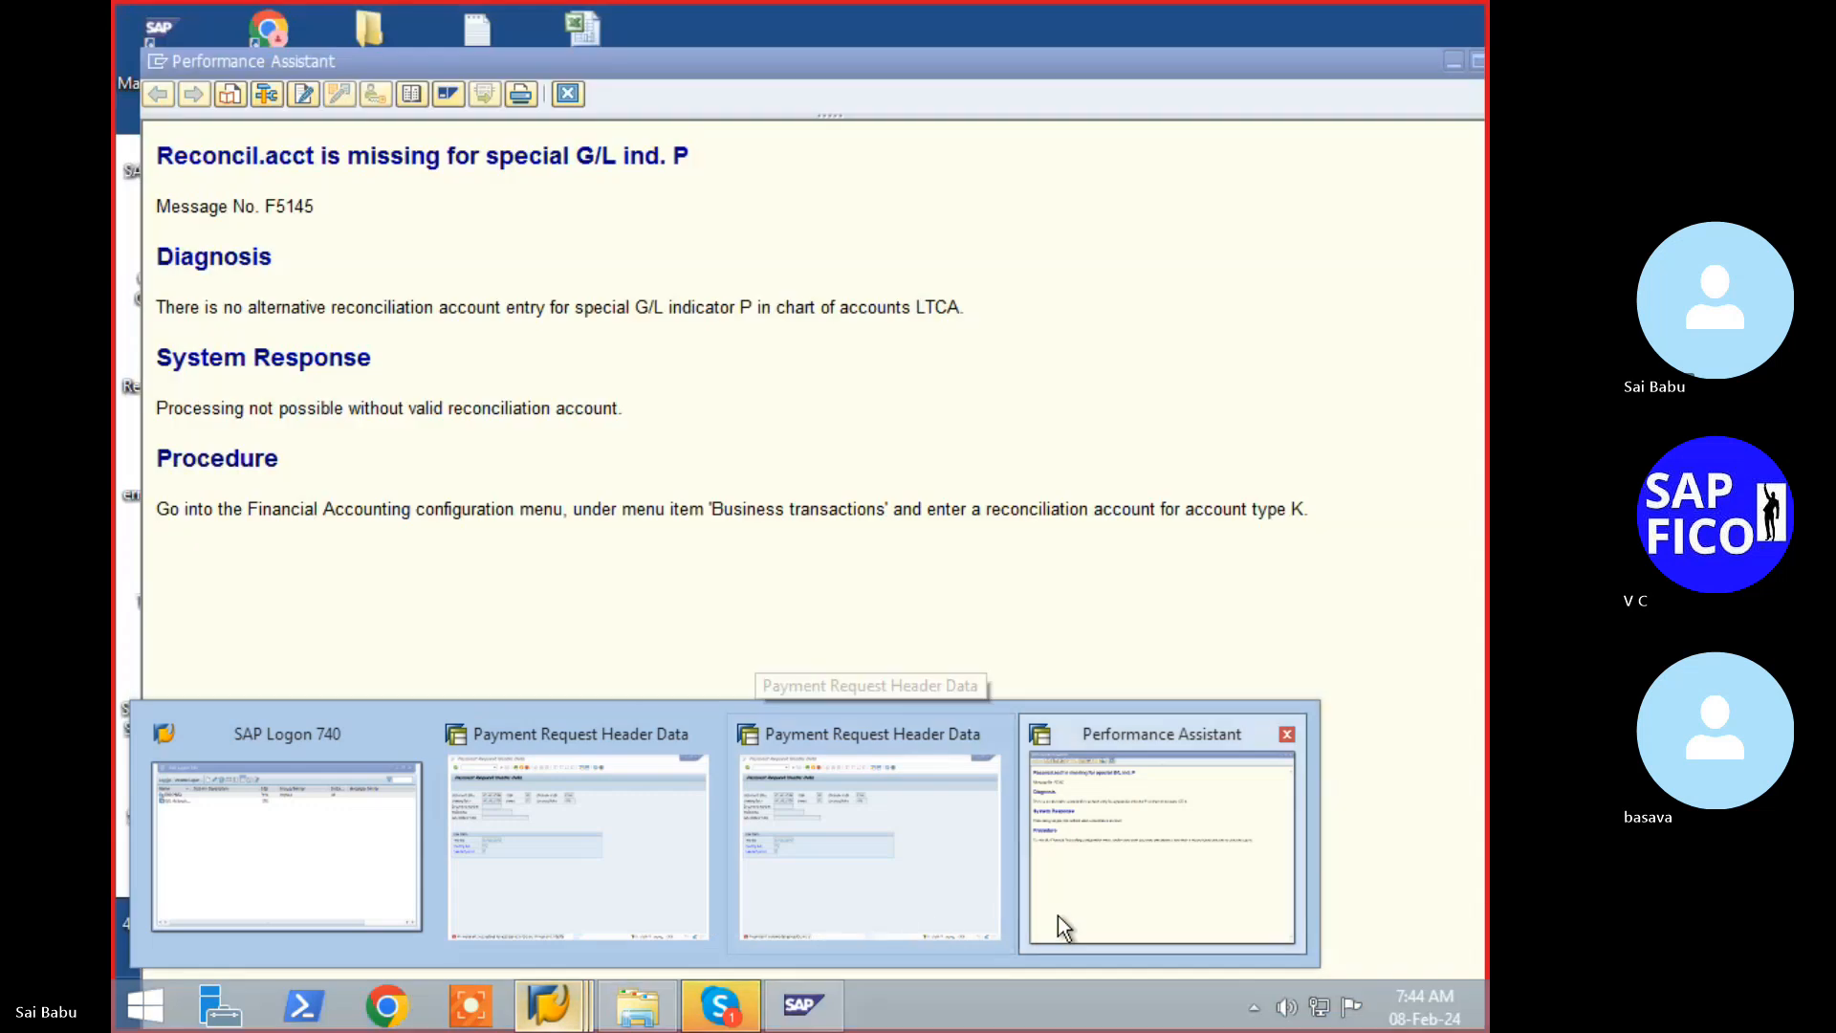
{"action": "left_click", "coordinate": [1115, 918]}
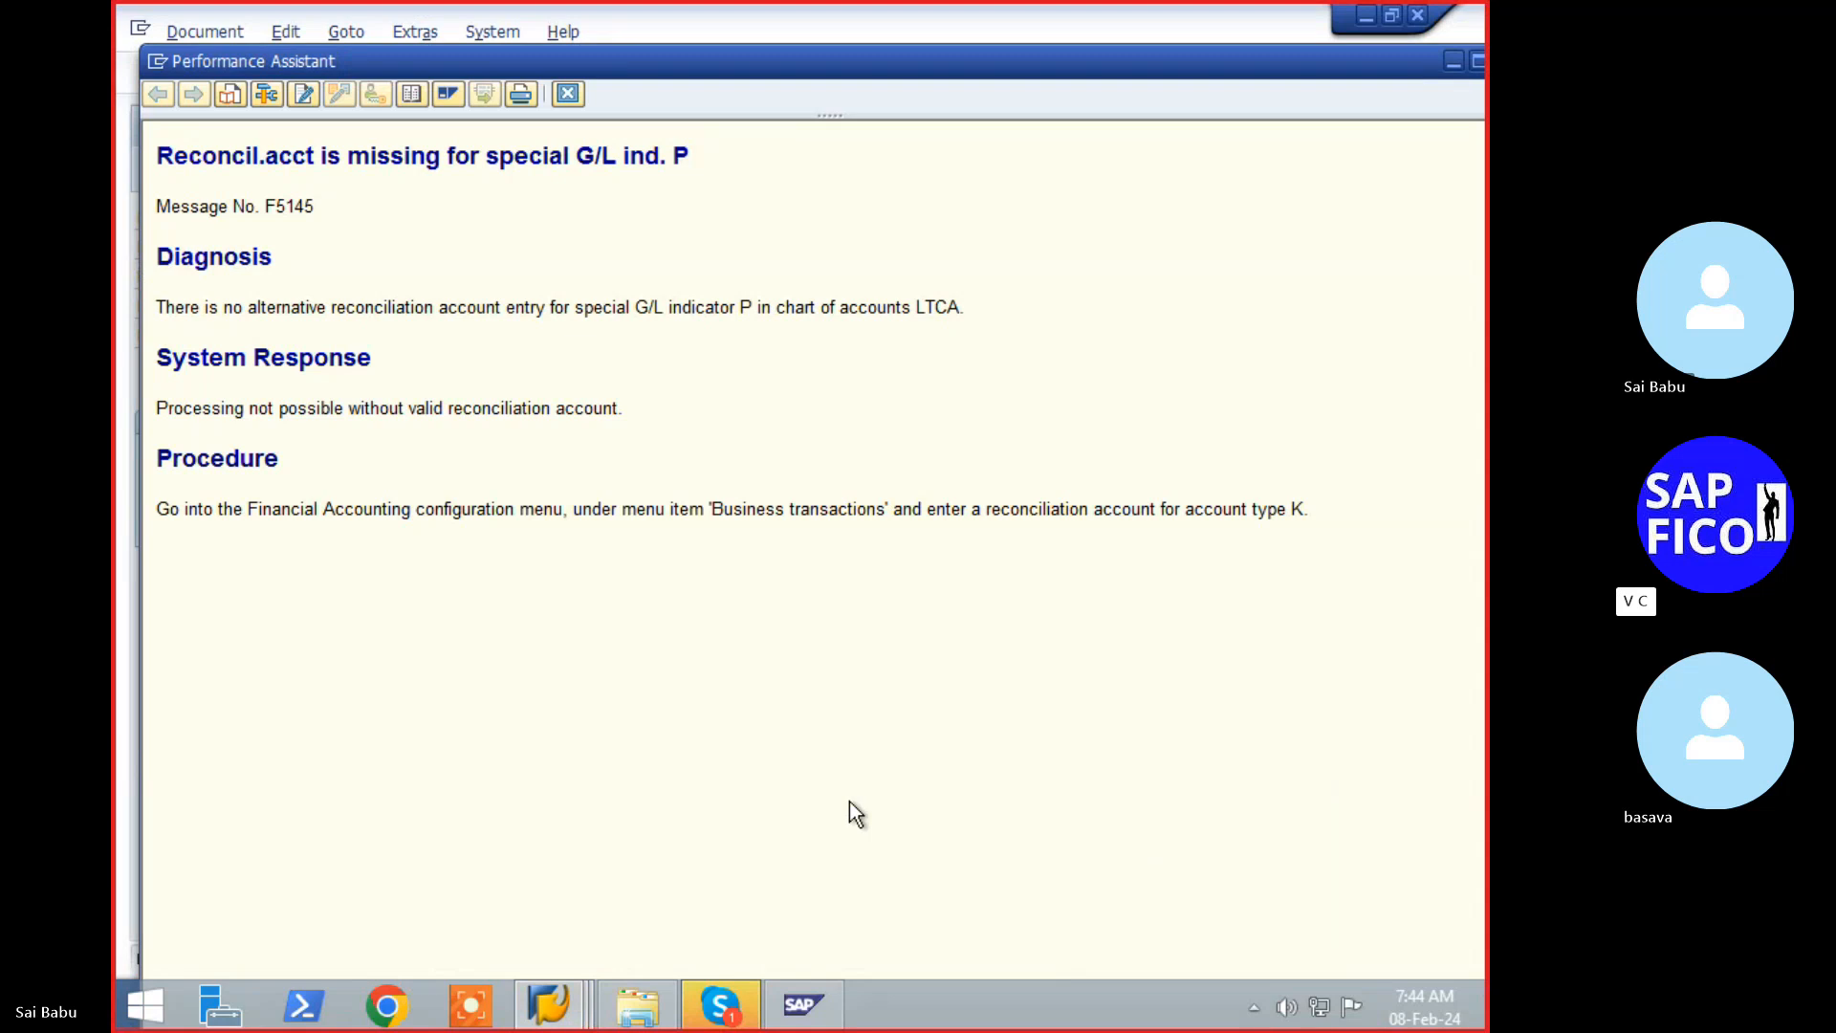
{"action": "key", "text": "Escape"}
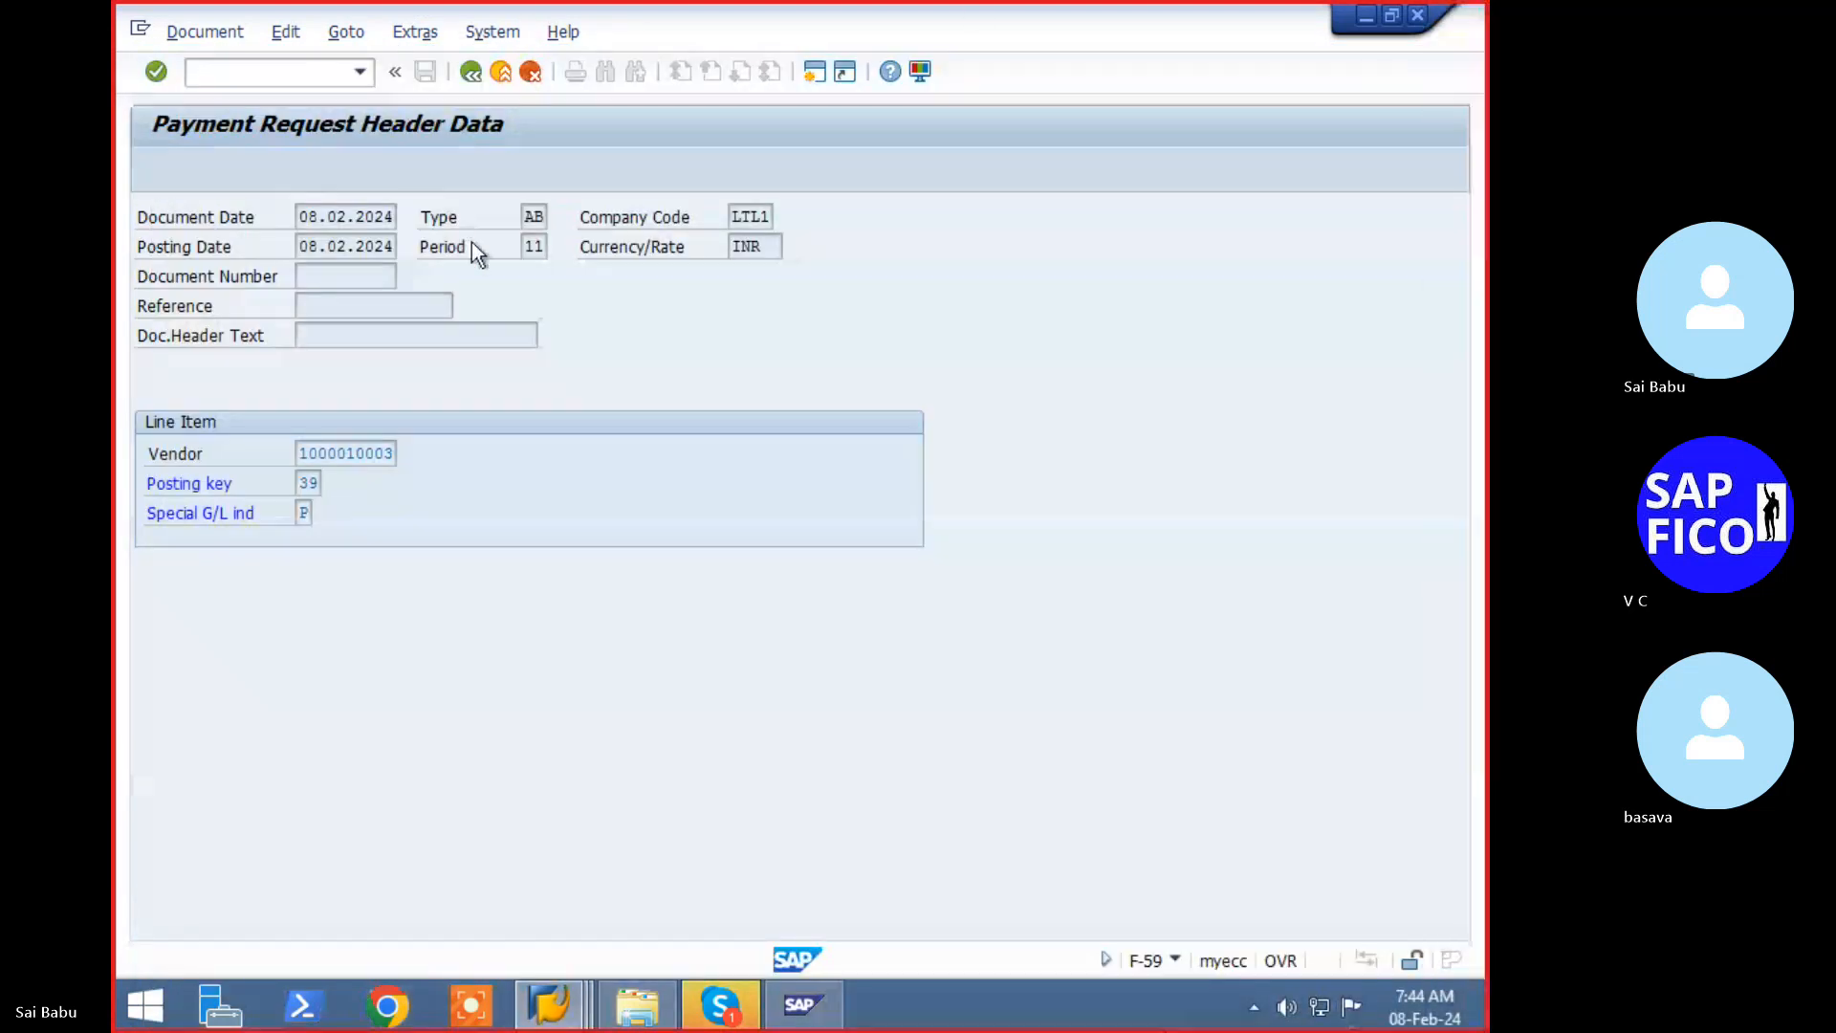
{"action": "left_click", "coordinate": [344, 71]}
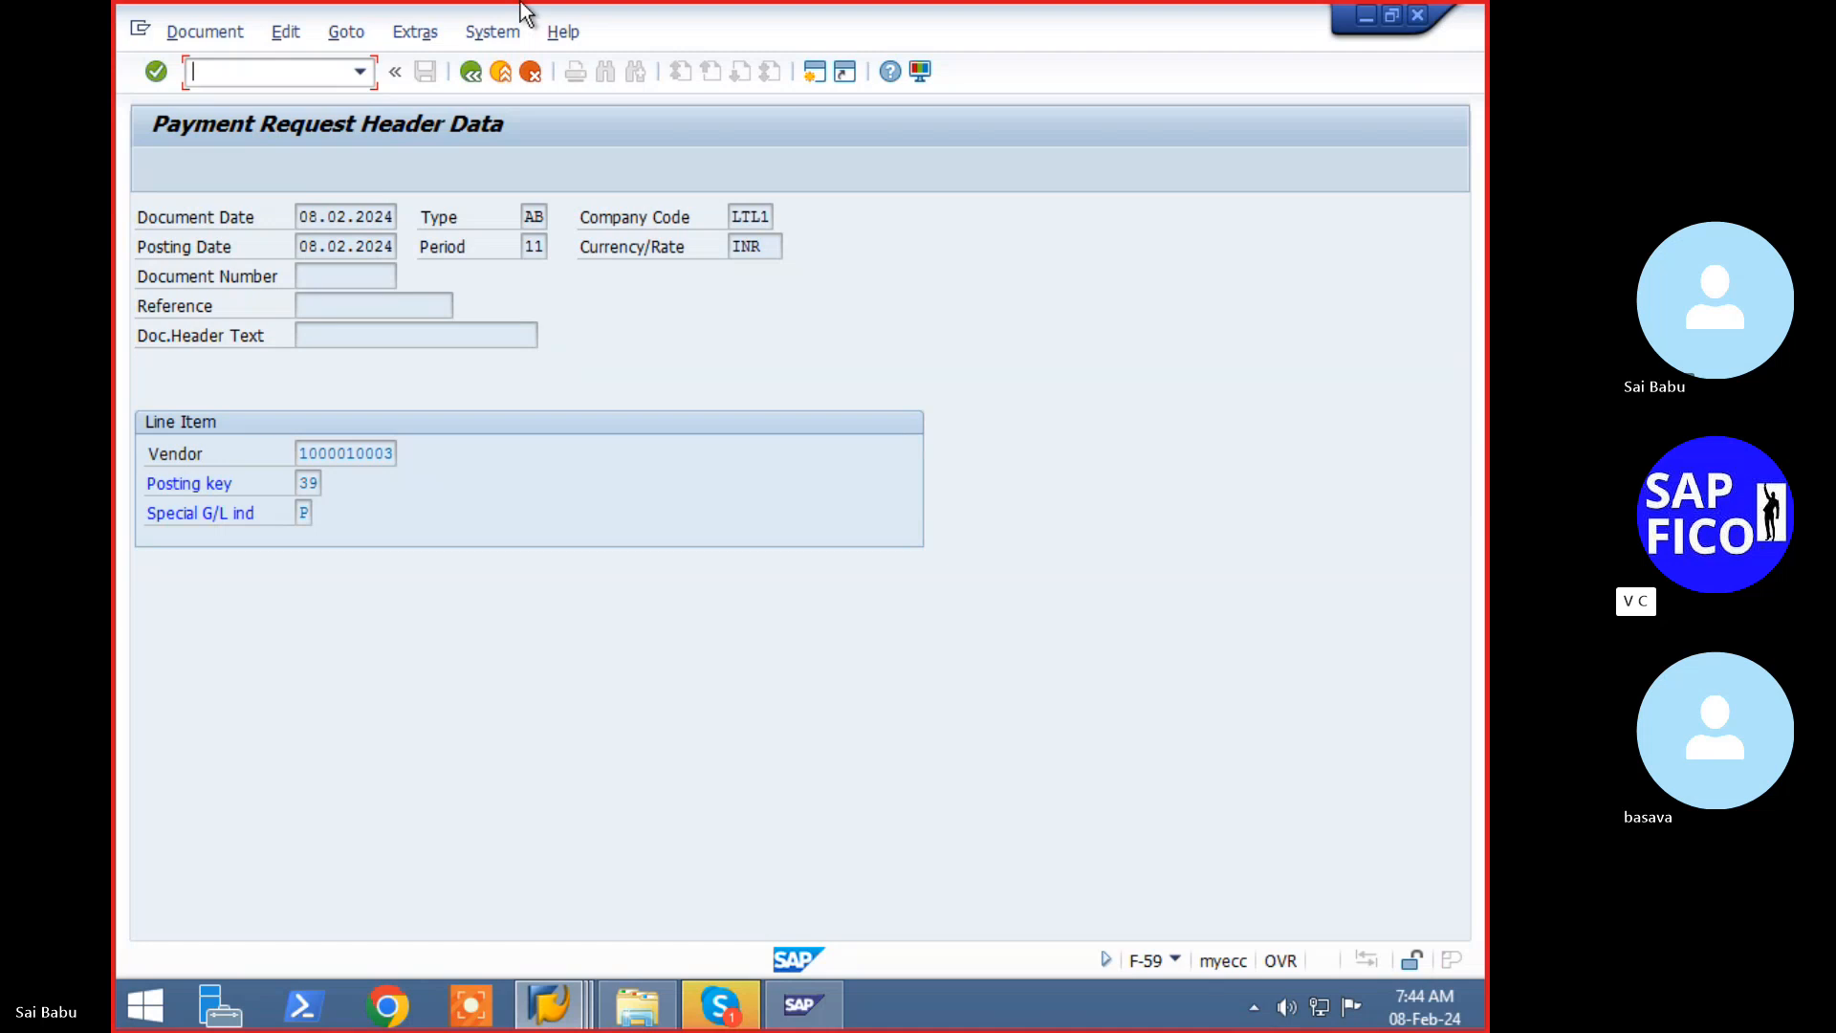
- Open FS00 for LTL1 and select 100500 Vendor Recon A/c under Current Liabilities
{"action": "type", "text": "/nf"}
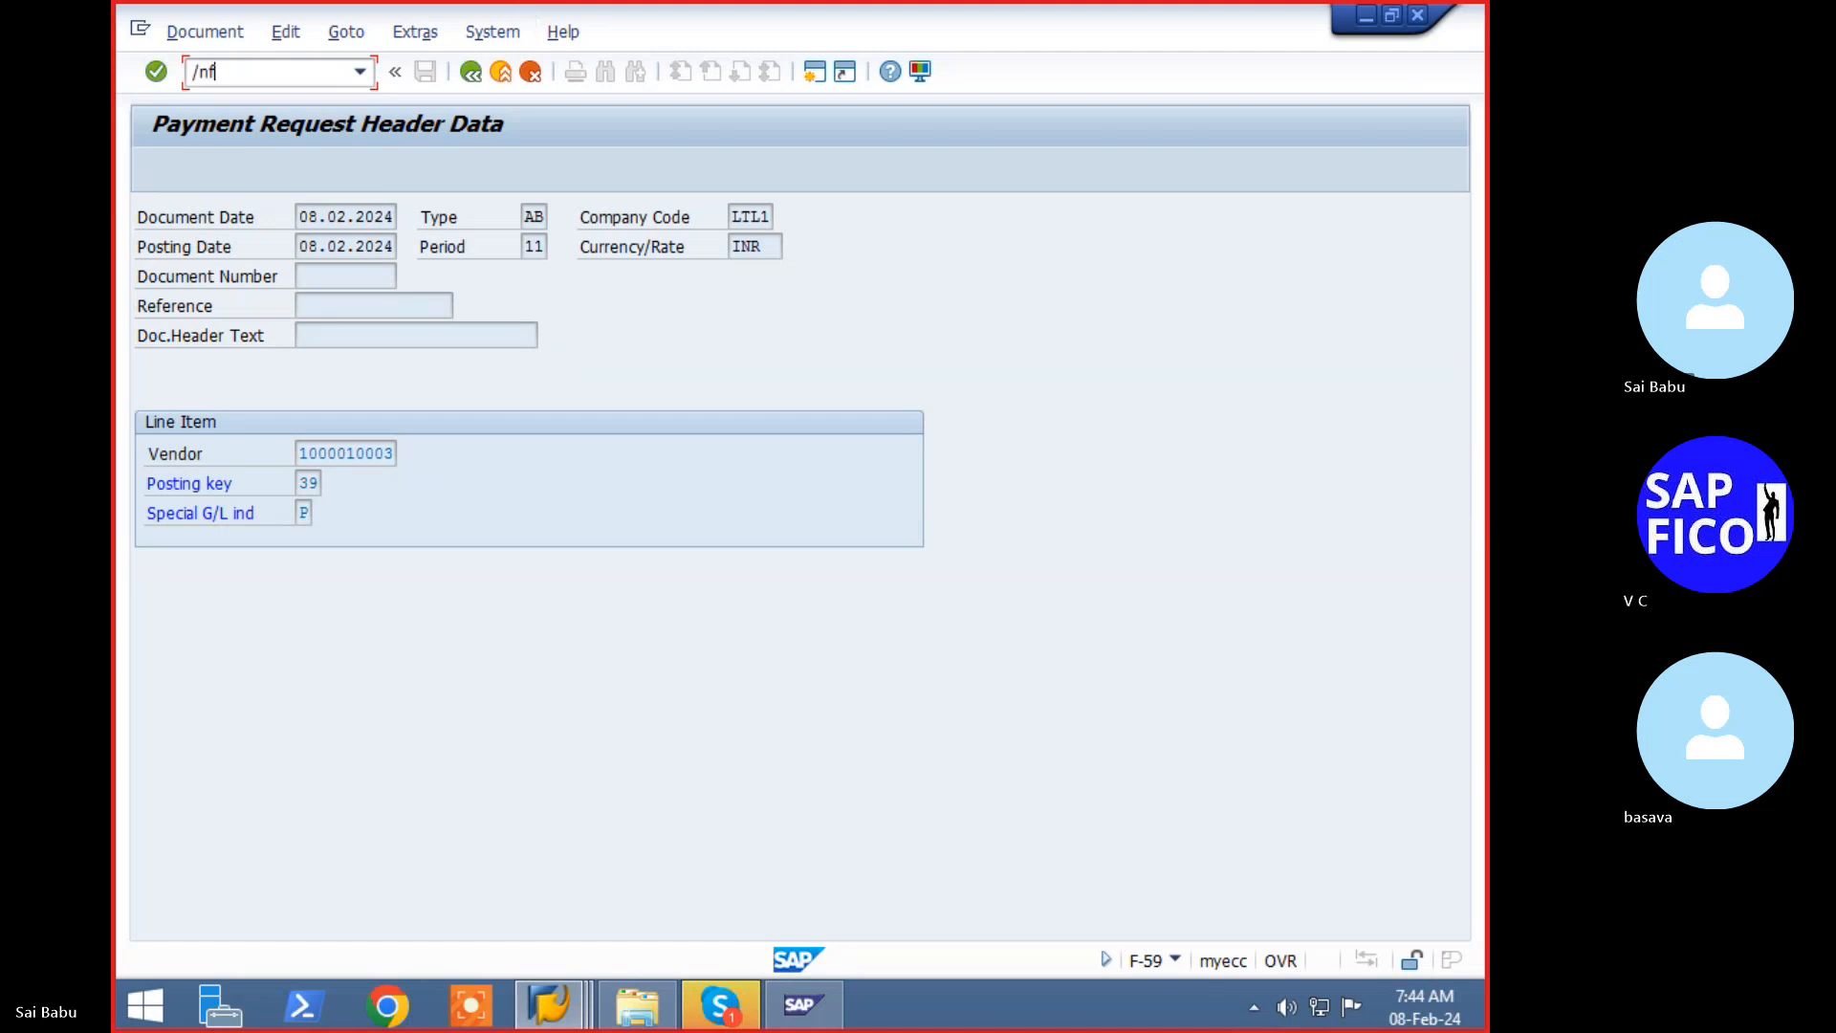
{"action": "type", "text": "s00"}
{"action": "key", "text": "Return"}
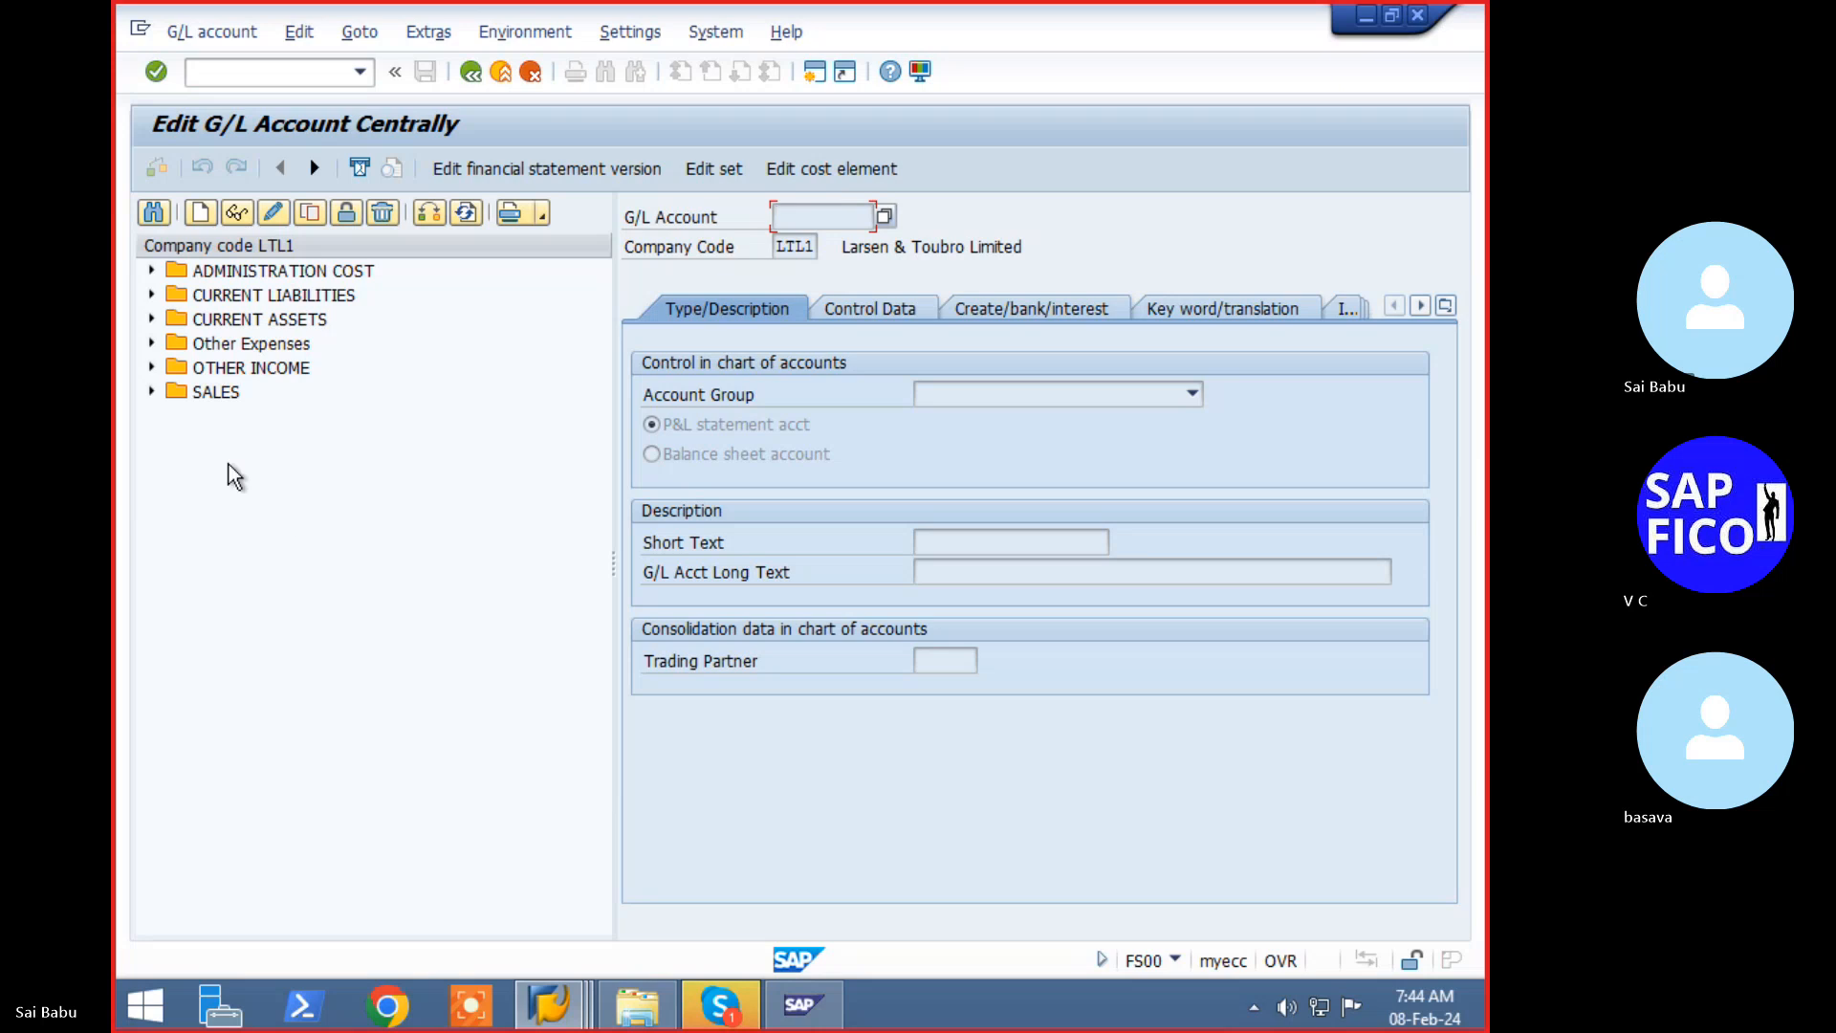
{"action": "left_click", "coordinate": [151, 294]}
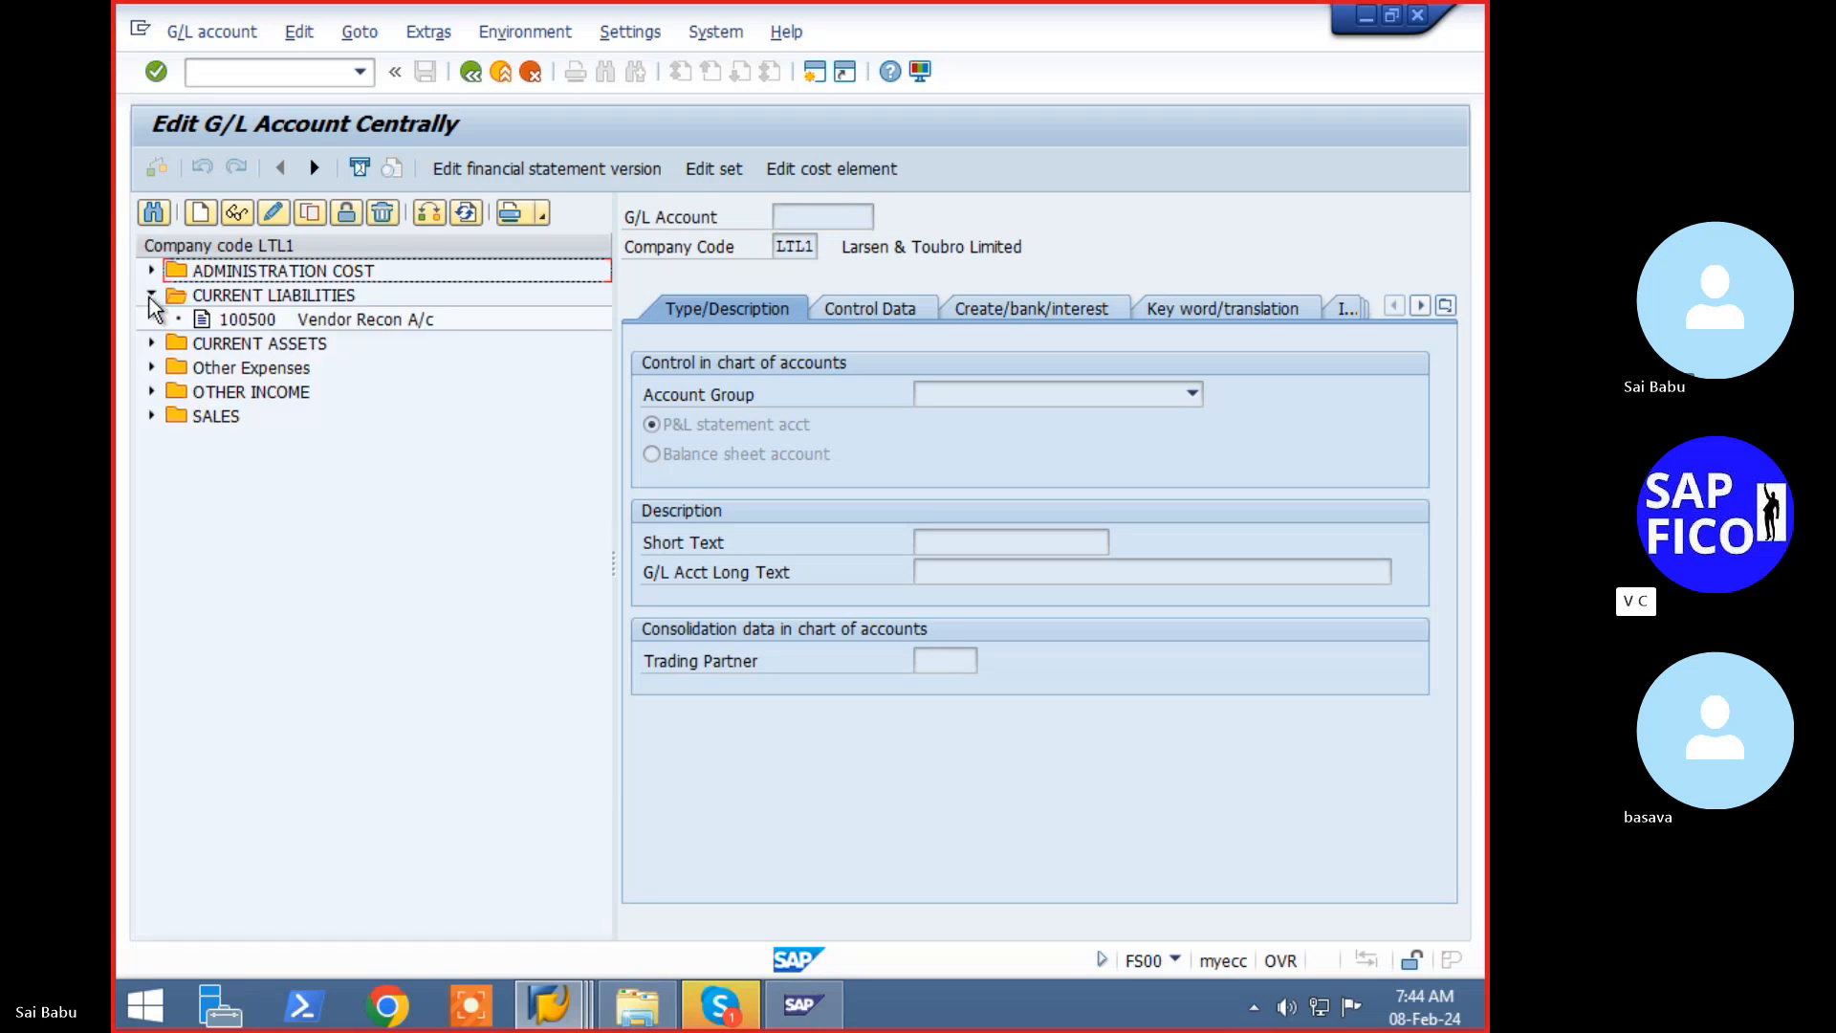
{"action": "left_click", "coordinate": [246, 319]}
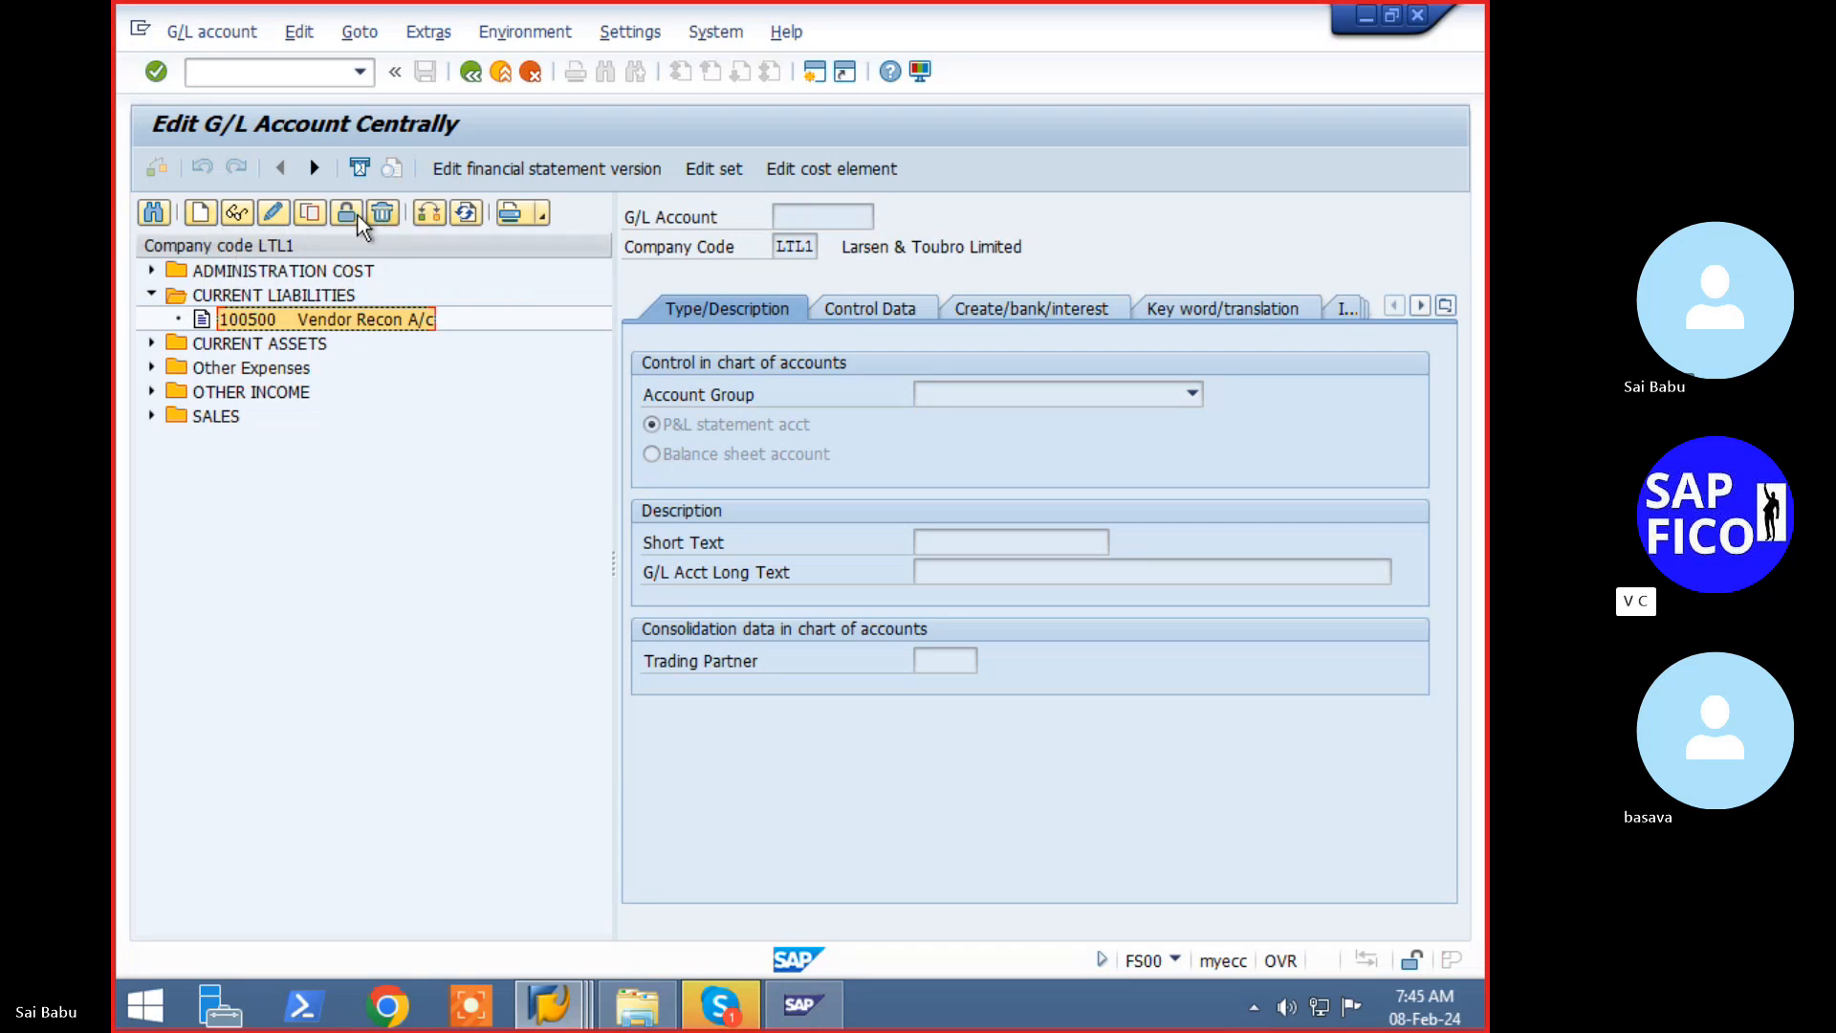
{"action": "left_click", "coordinate": [308, 215]}
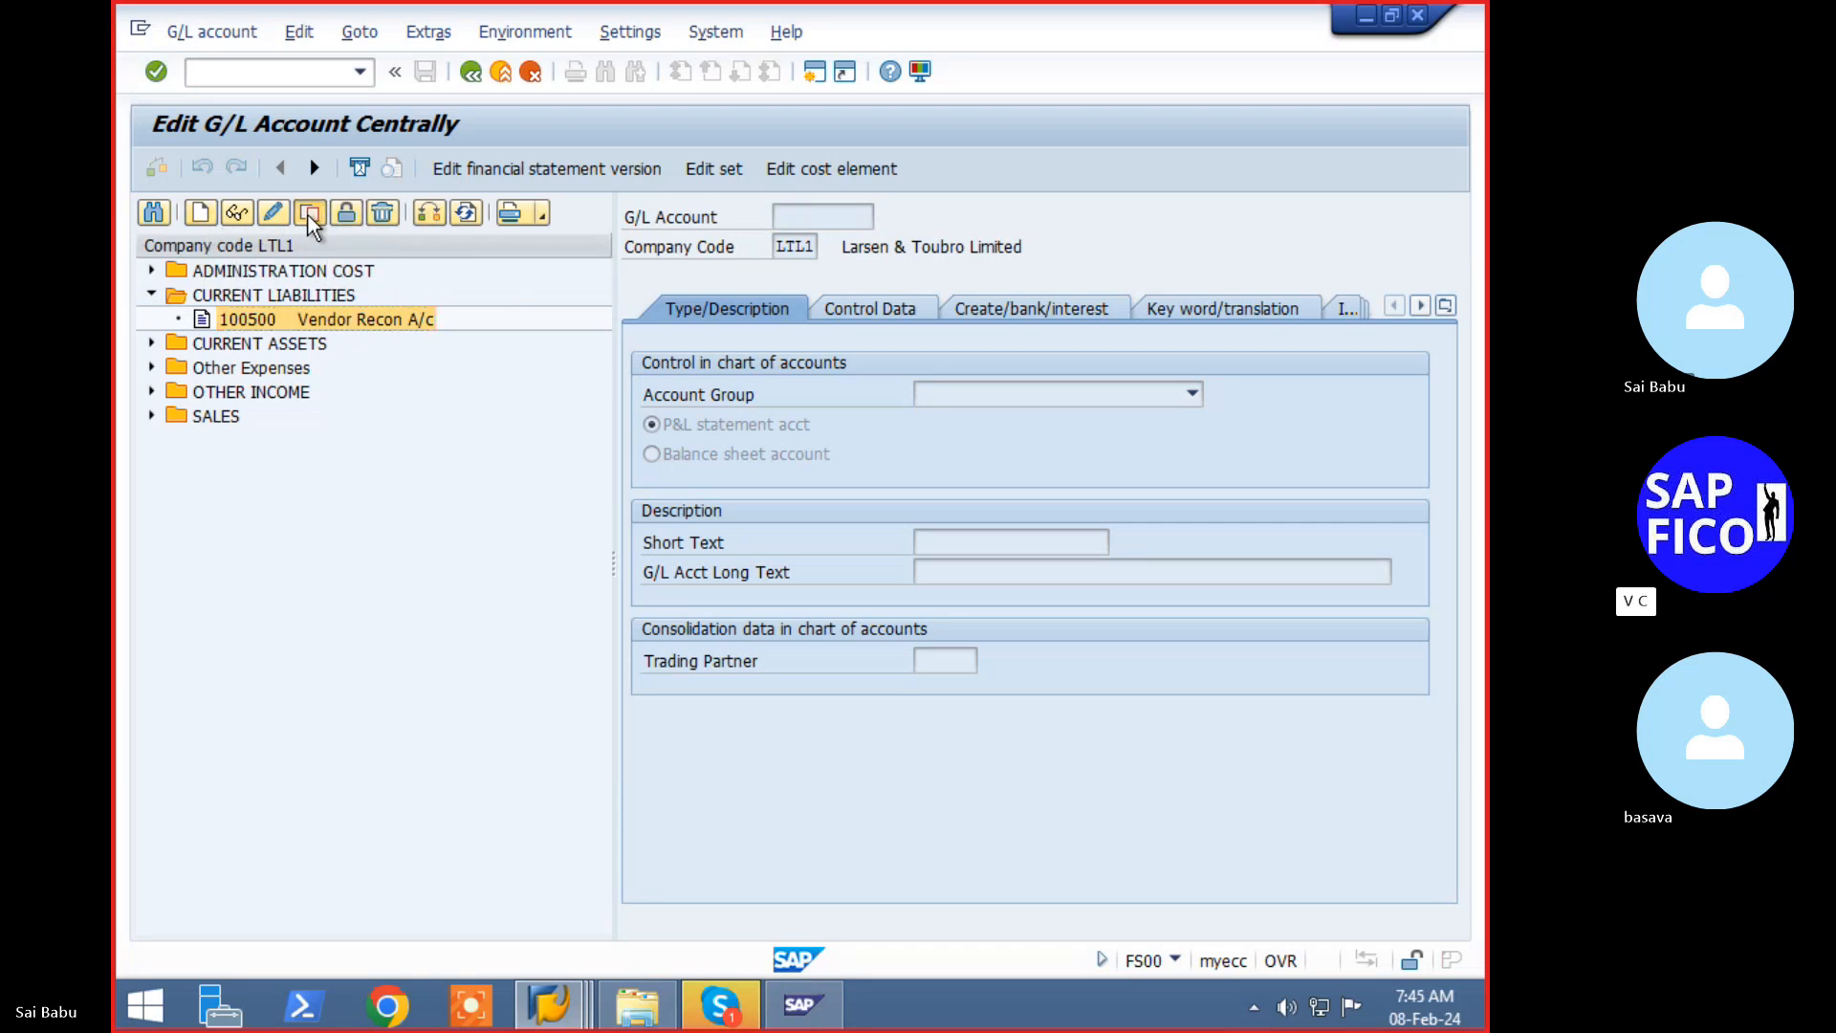
- Bring up the Create G/L account dialog for LTL1 and dismiss the low disk space notice
{"action": "left_click", "coordinate": [204, 220]}
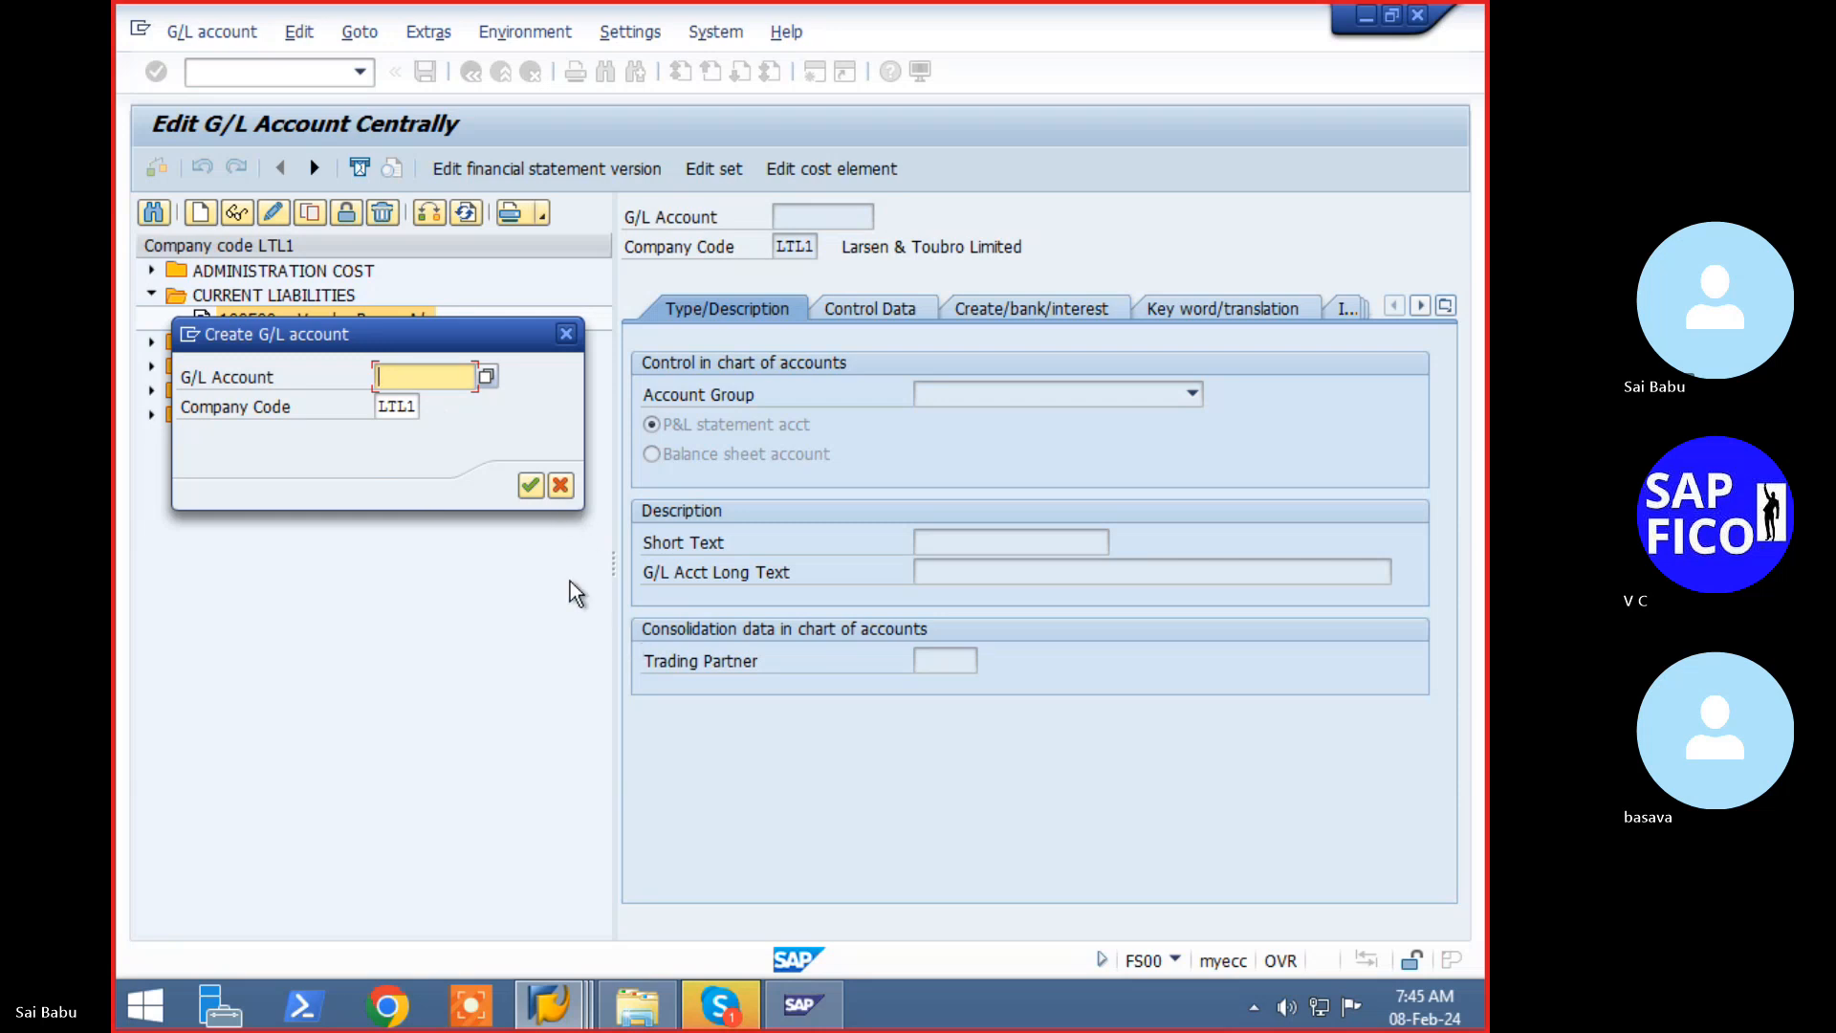
{"action": "left_click_drag", "start_coordinate": [244, 330], "coordinate": [274, 499]}
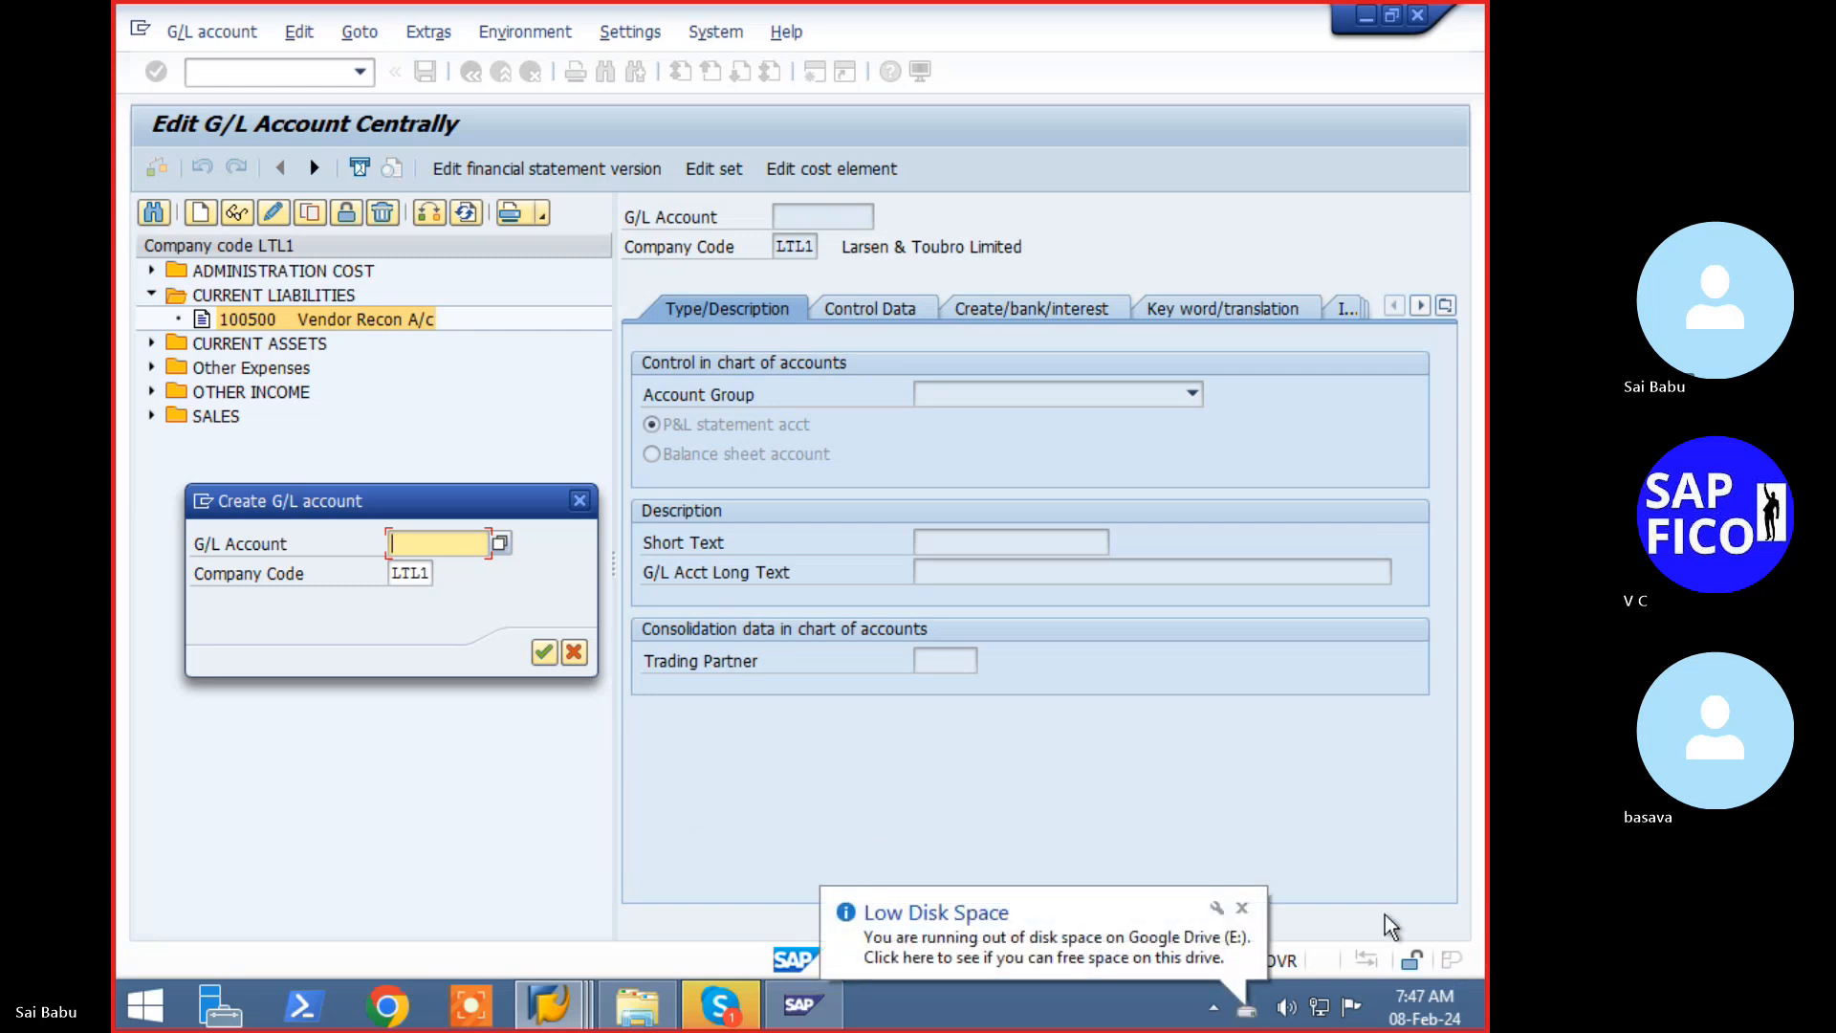
{"action": "left_click", "coordinate": [1243, 908]}
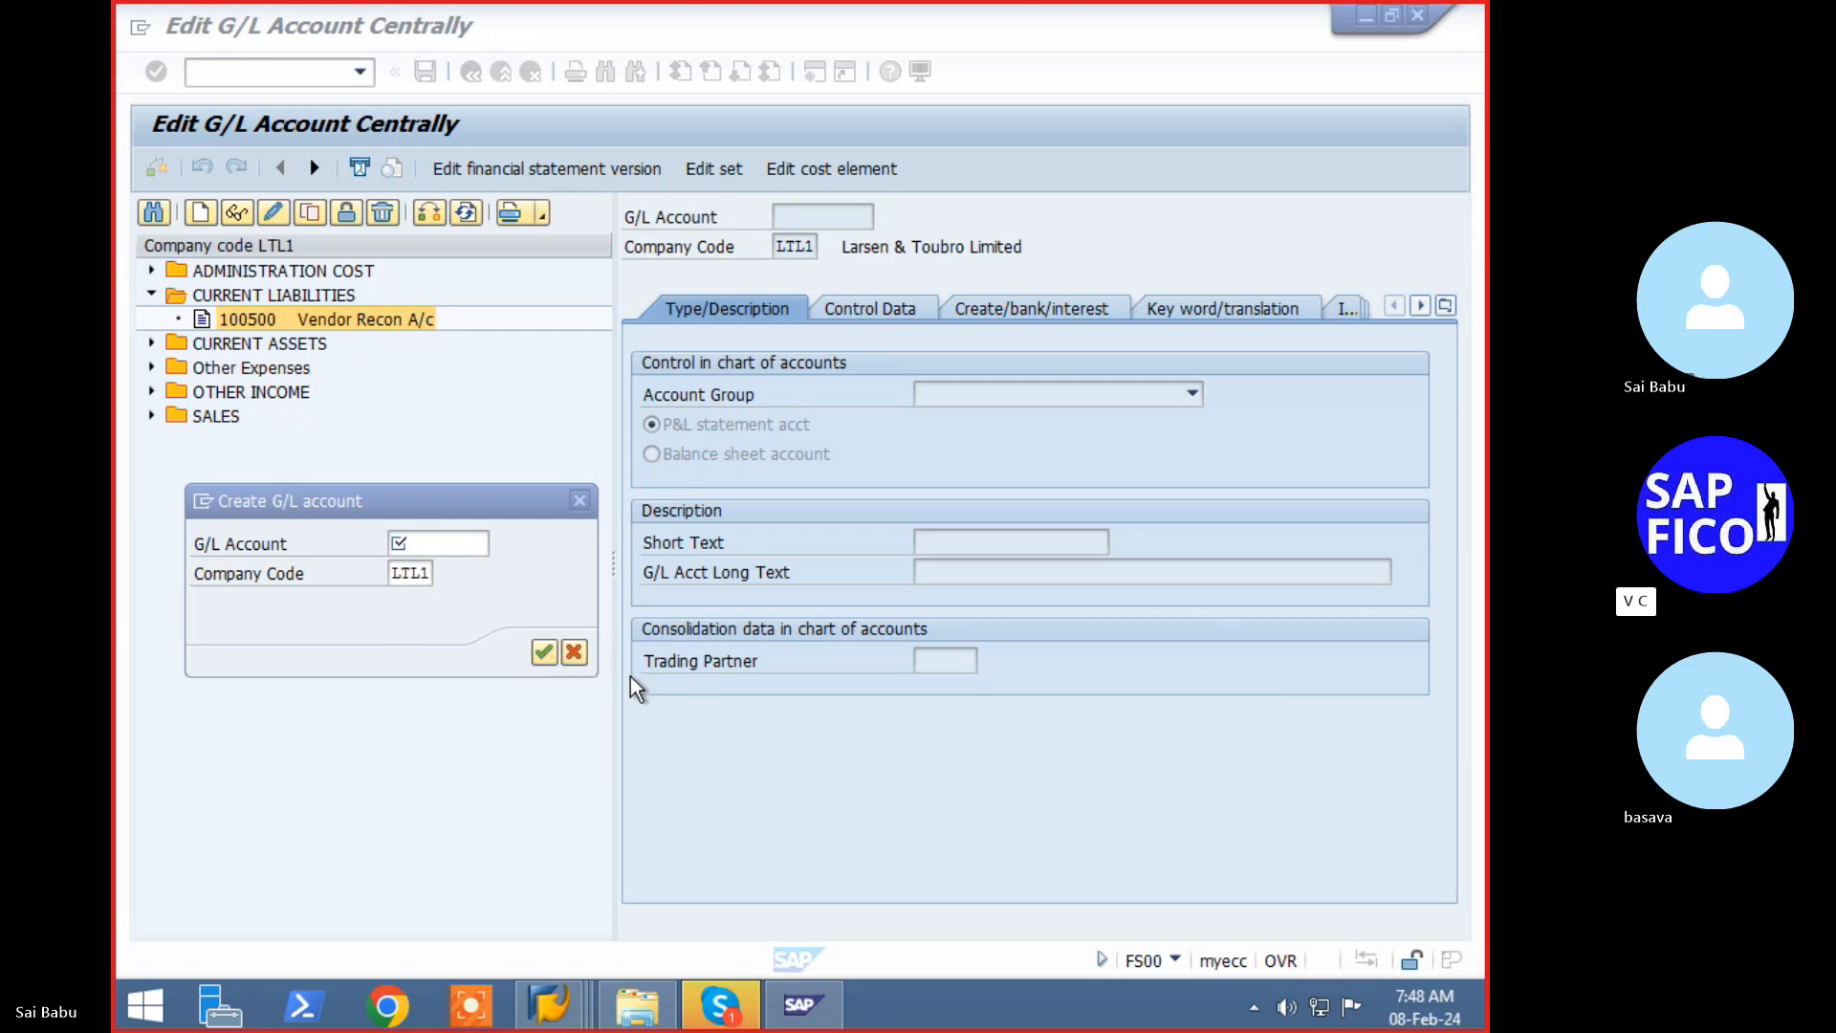
- Copy account 400600 Cash Disc Paid A/c under Other Expenses to new account number 400601
{"action": "left_click", "coordinate": [582, 658]}
{"action": "left_click", "coordinate": [201, 370]}
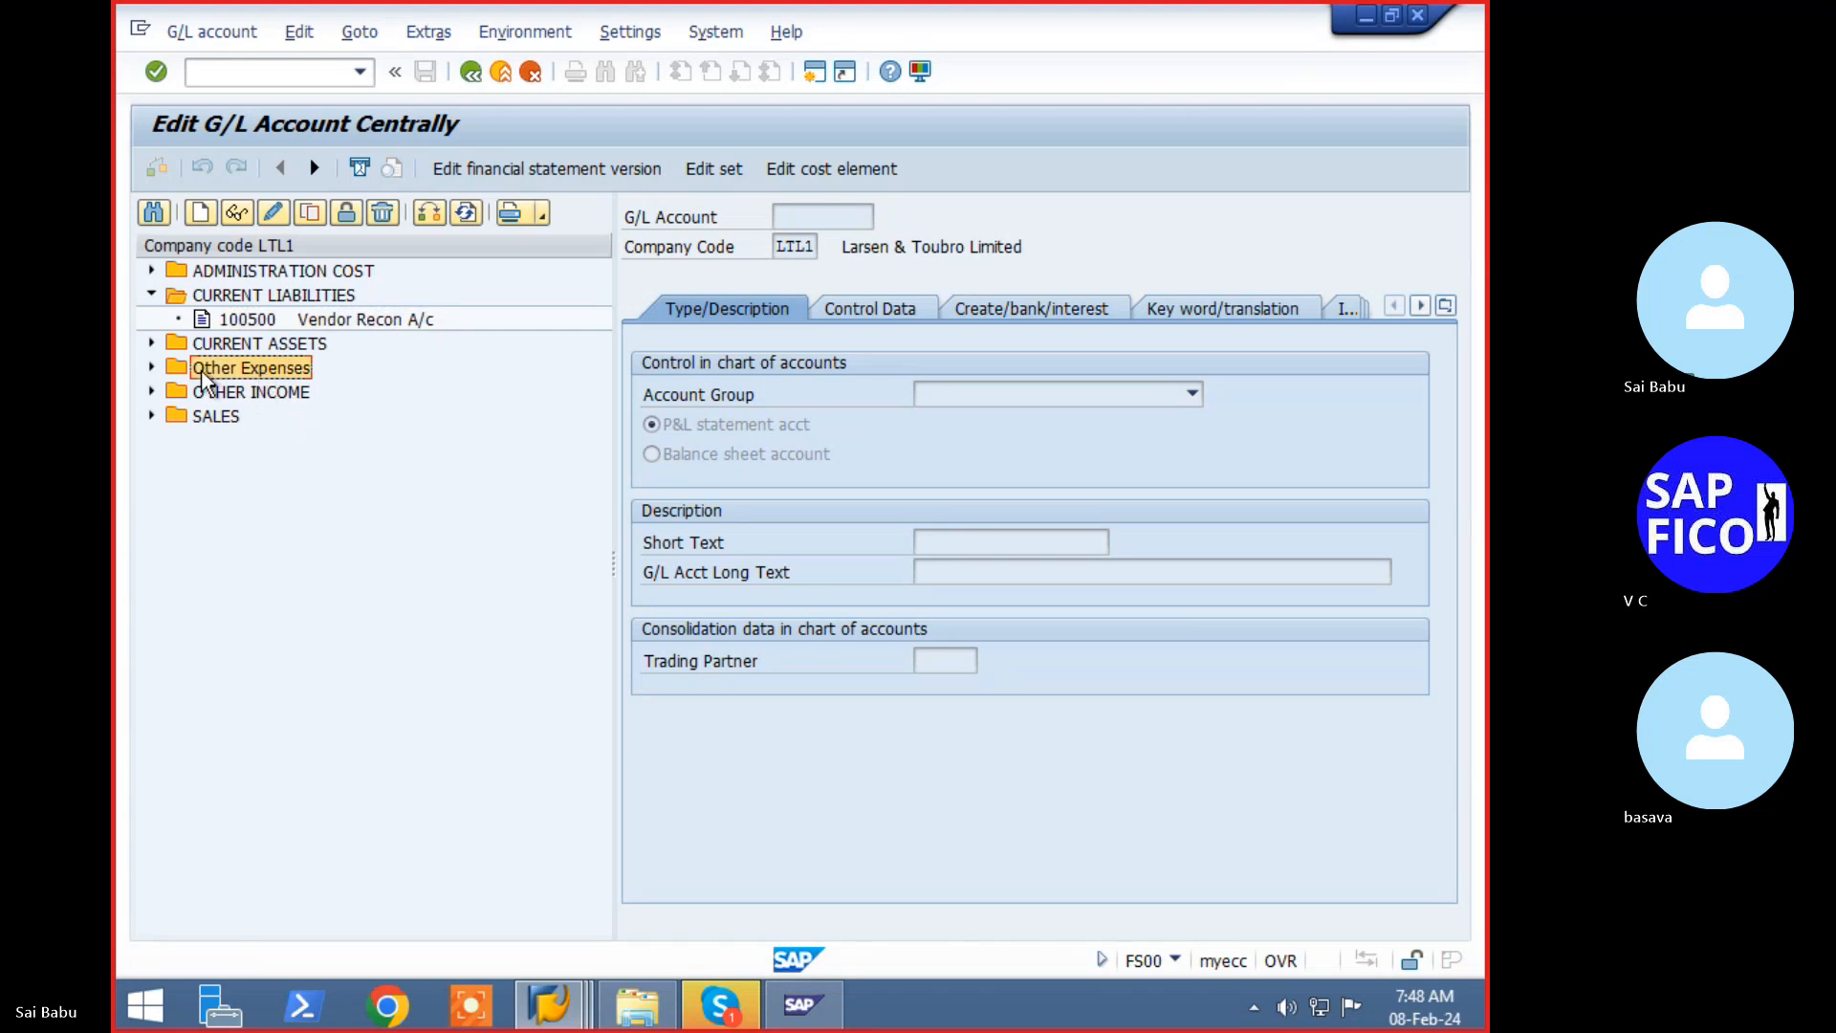
{"action": "left_click", "coordinate": [151, 367]}
{"action": "left_click", "coordinate": [260, 394]}
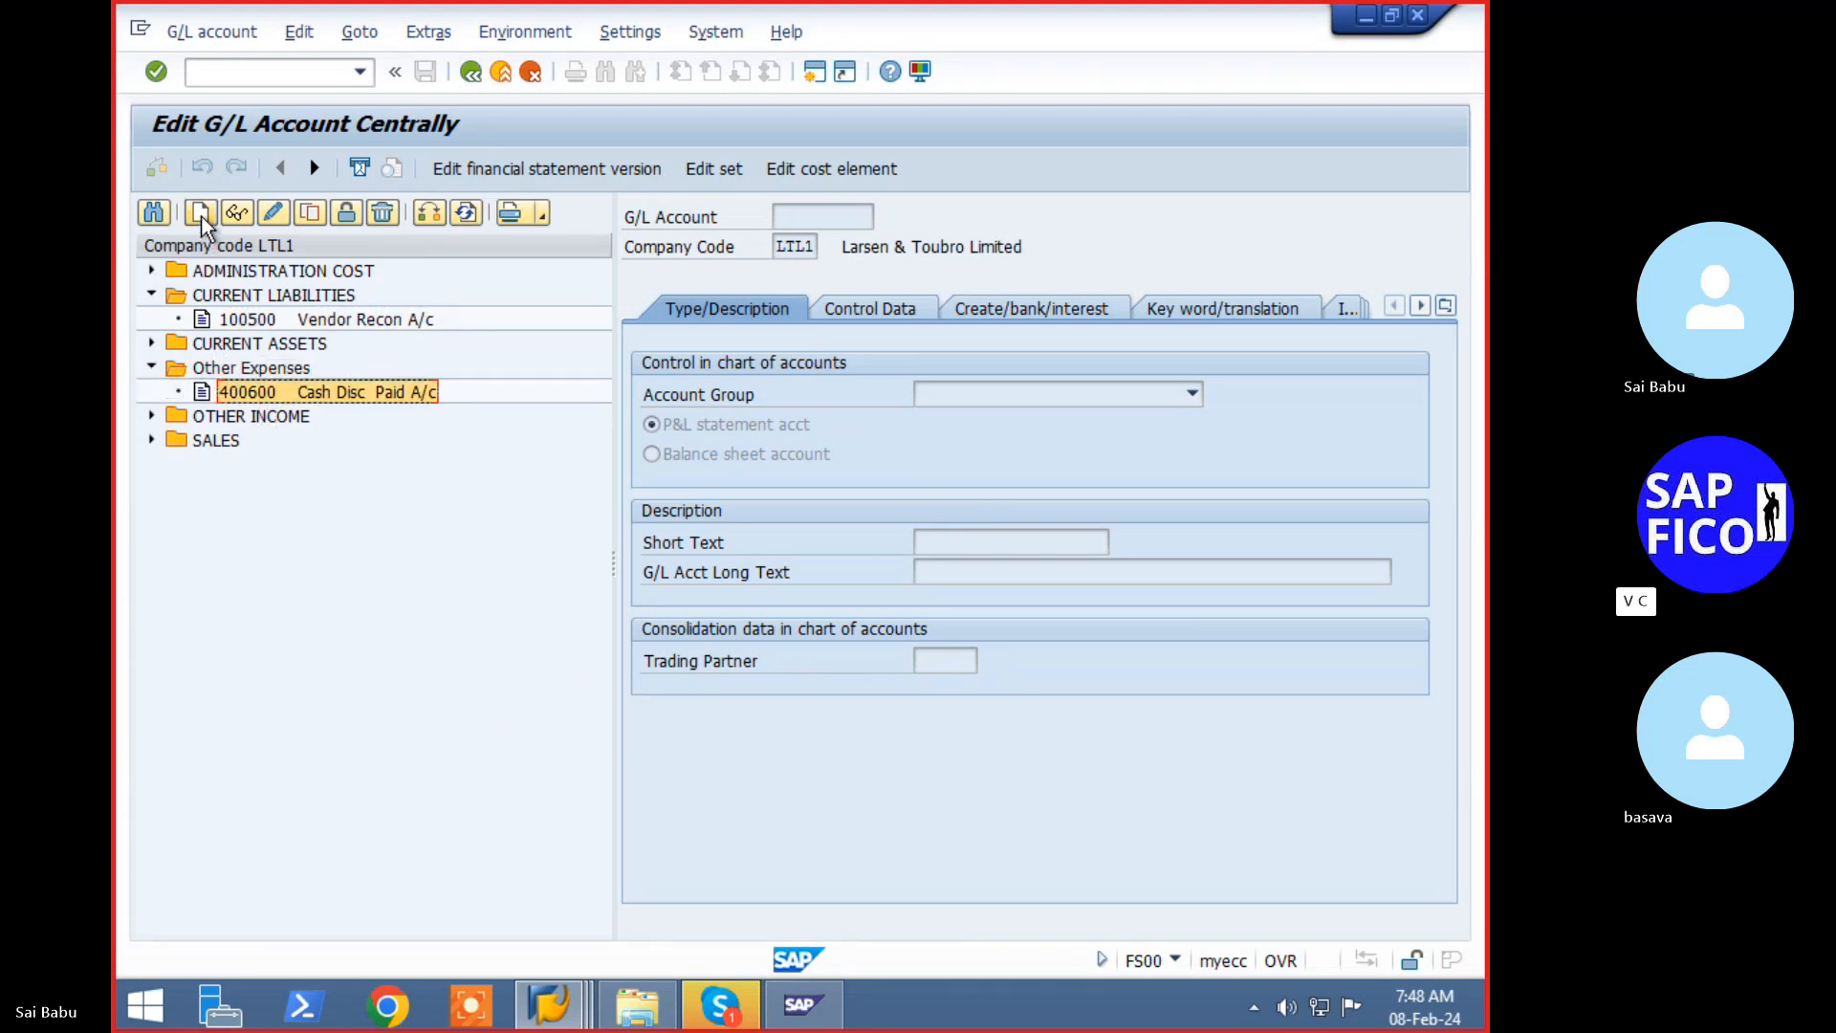
{"action": "left_click", "coordinate": [319, 214]}
{"action": "left_click", "coordinate": [455, 438]}
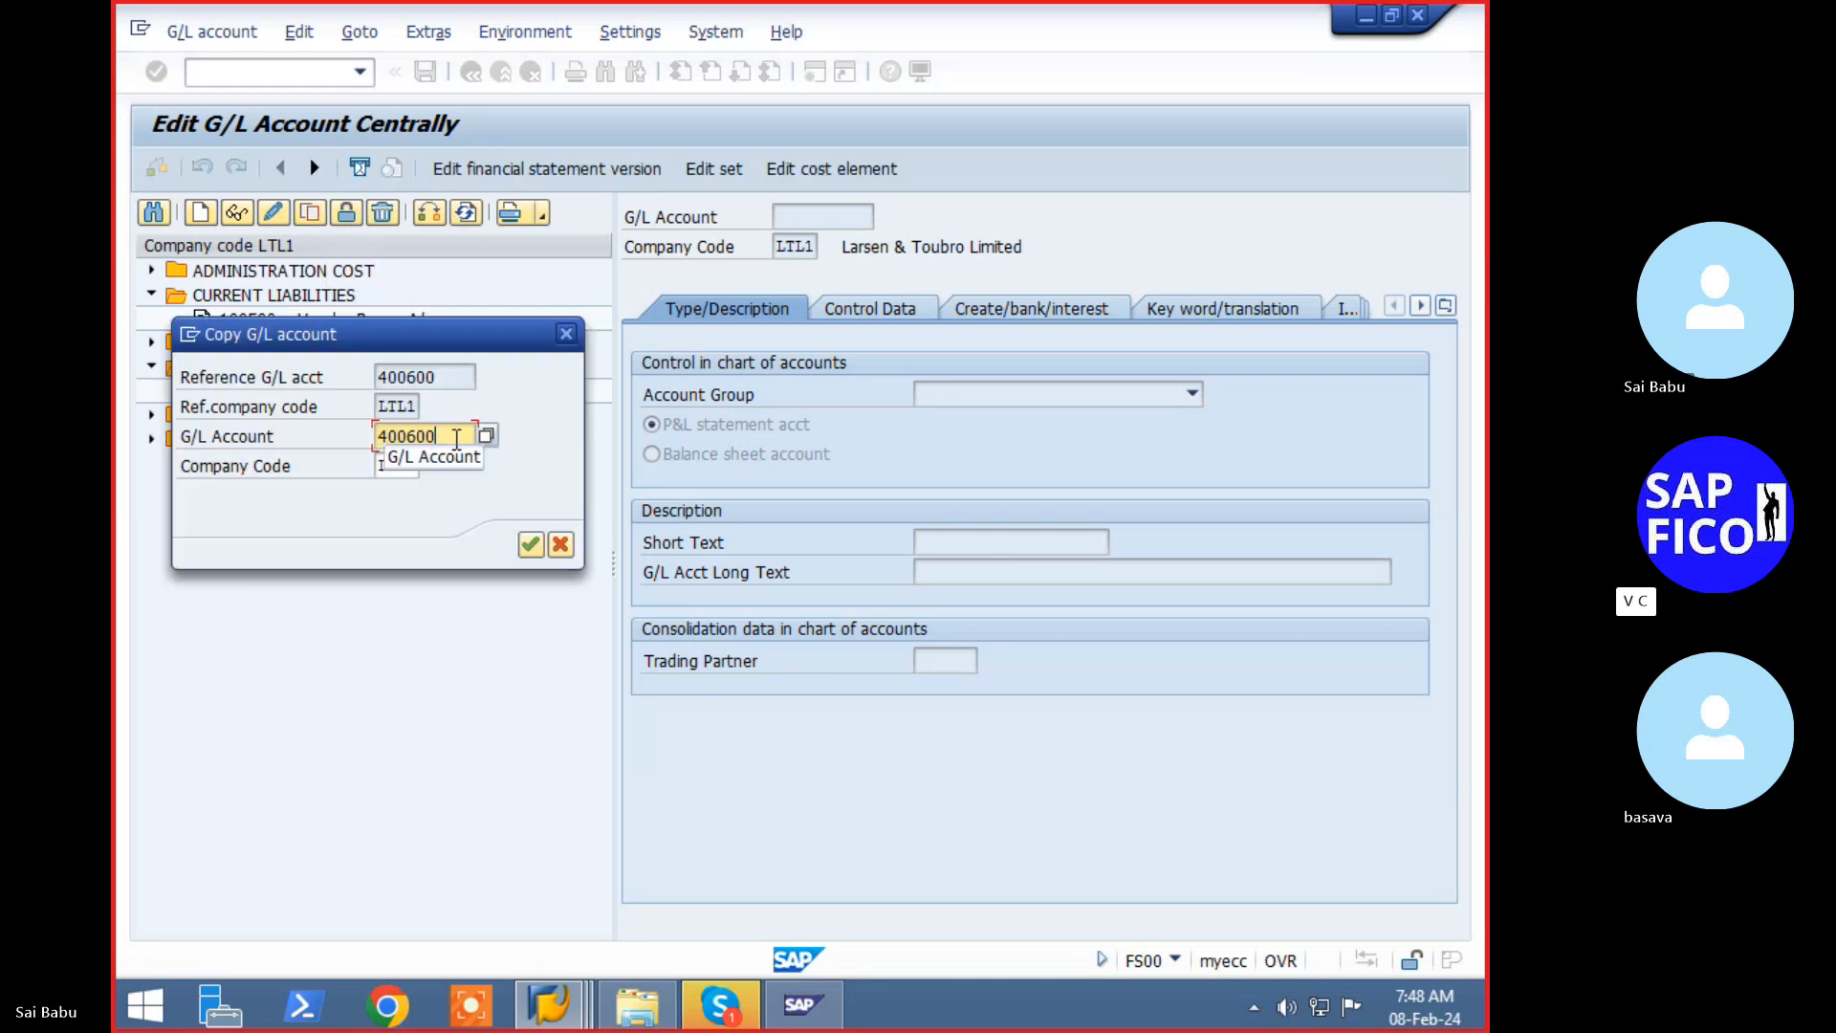
{"action": "key", "text": "BackSpace"}
{"action": "type", "text": "1"}
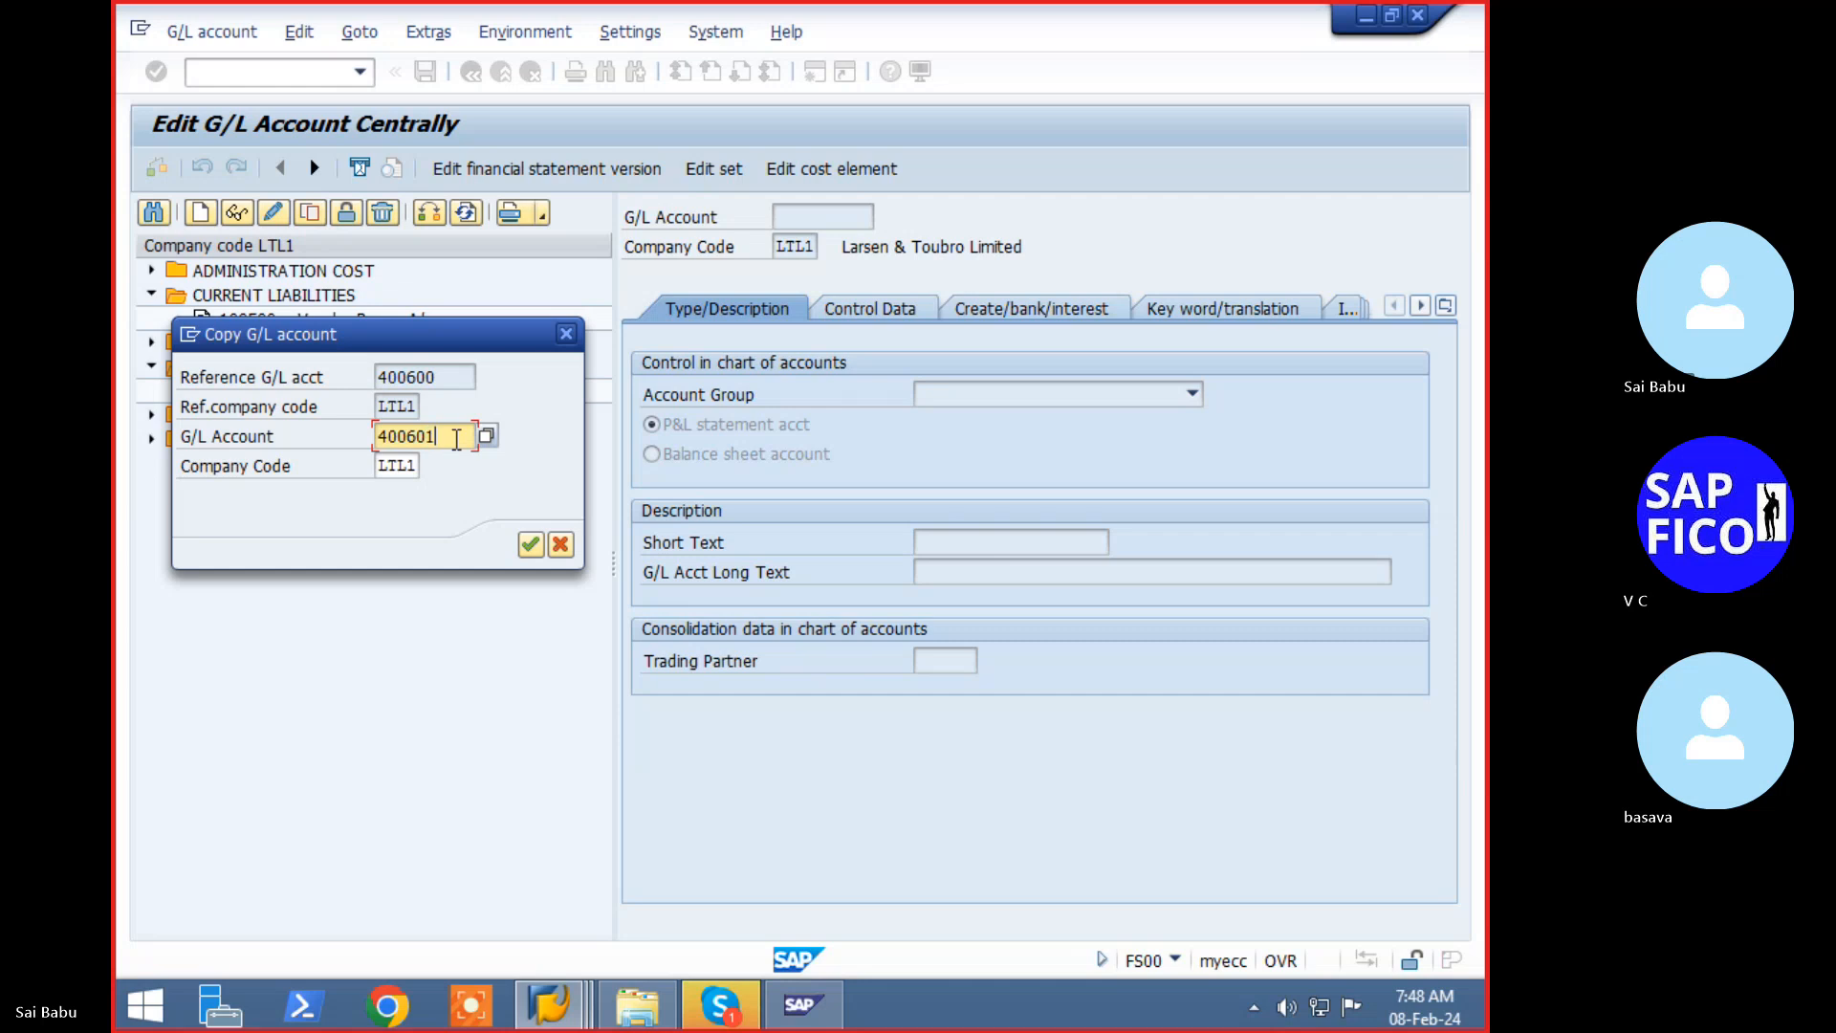
{"action": "key", "text": "Return"}
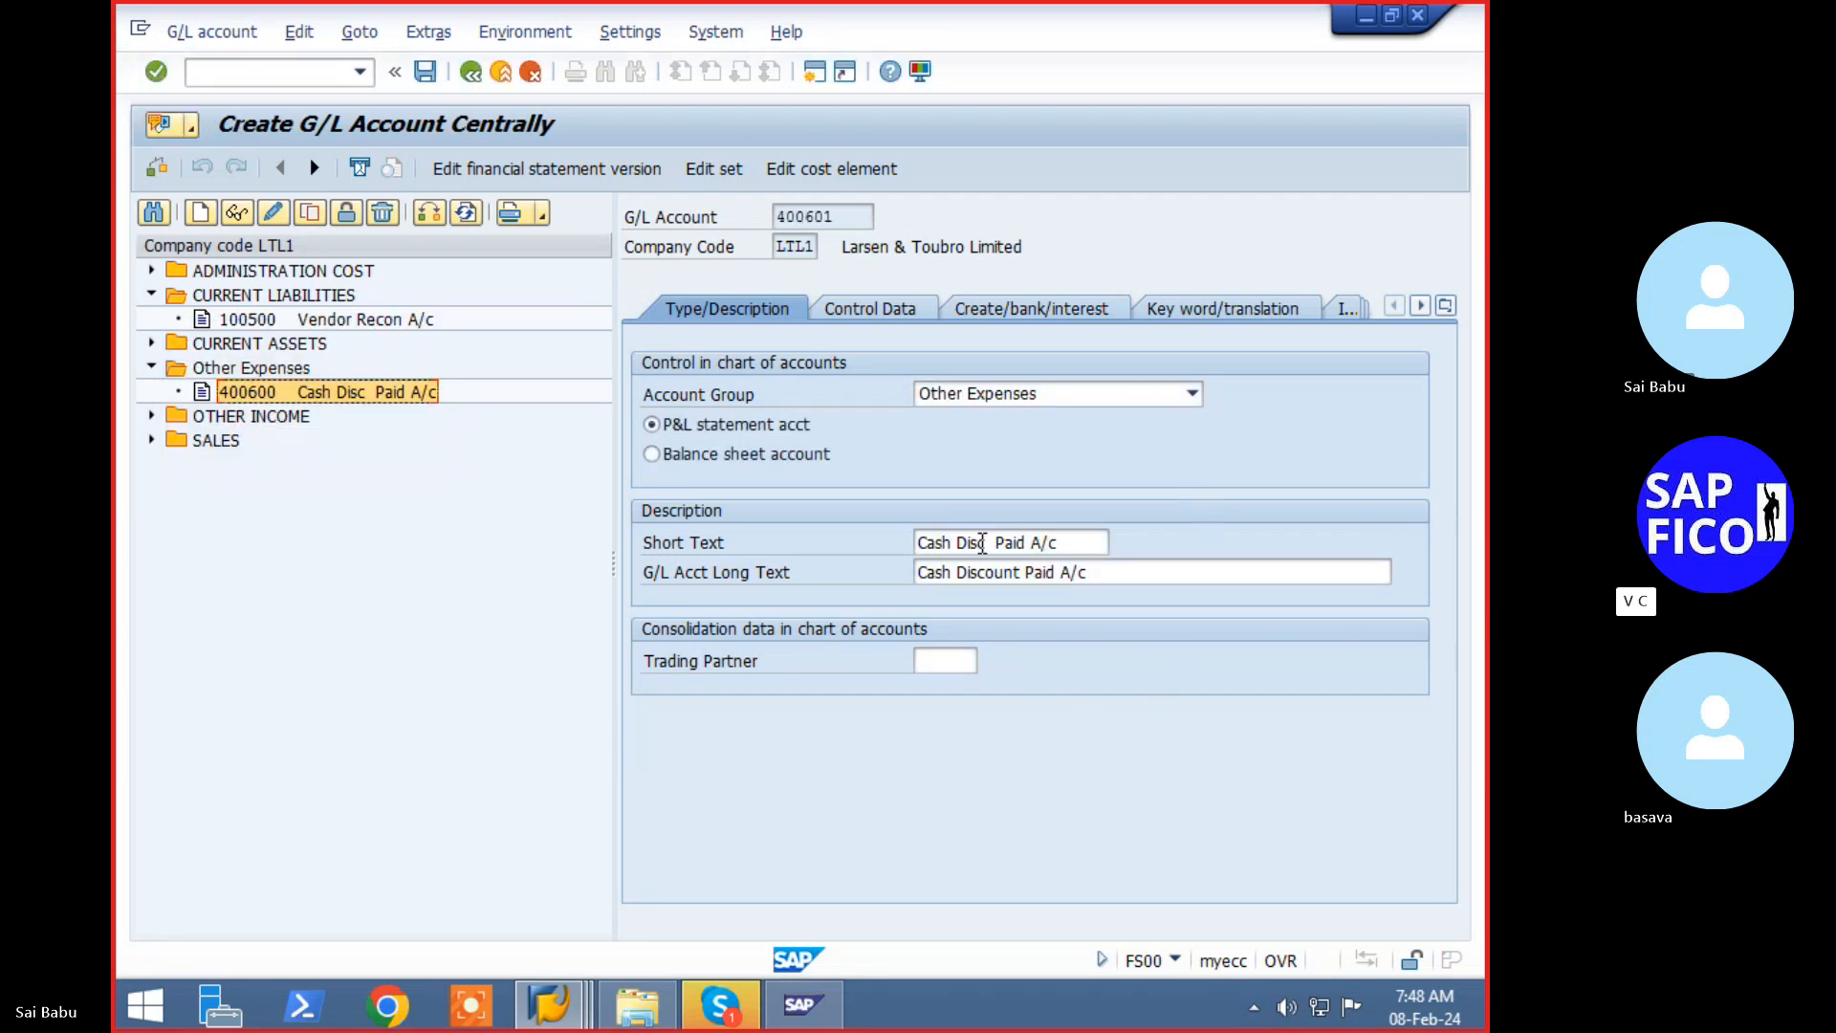
- Set both short and long text to 'Payment Req A/c' and save account 400601
{"action": "left_click_drag", "start_coordinate": [985, 542], "coordinate": [918, 542]}
{"action": "key", "text": "BackSpace"}
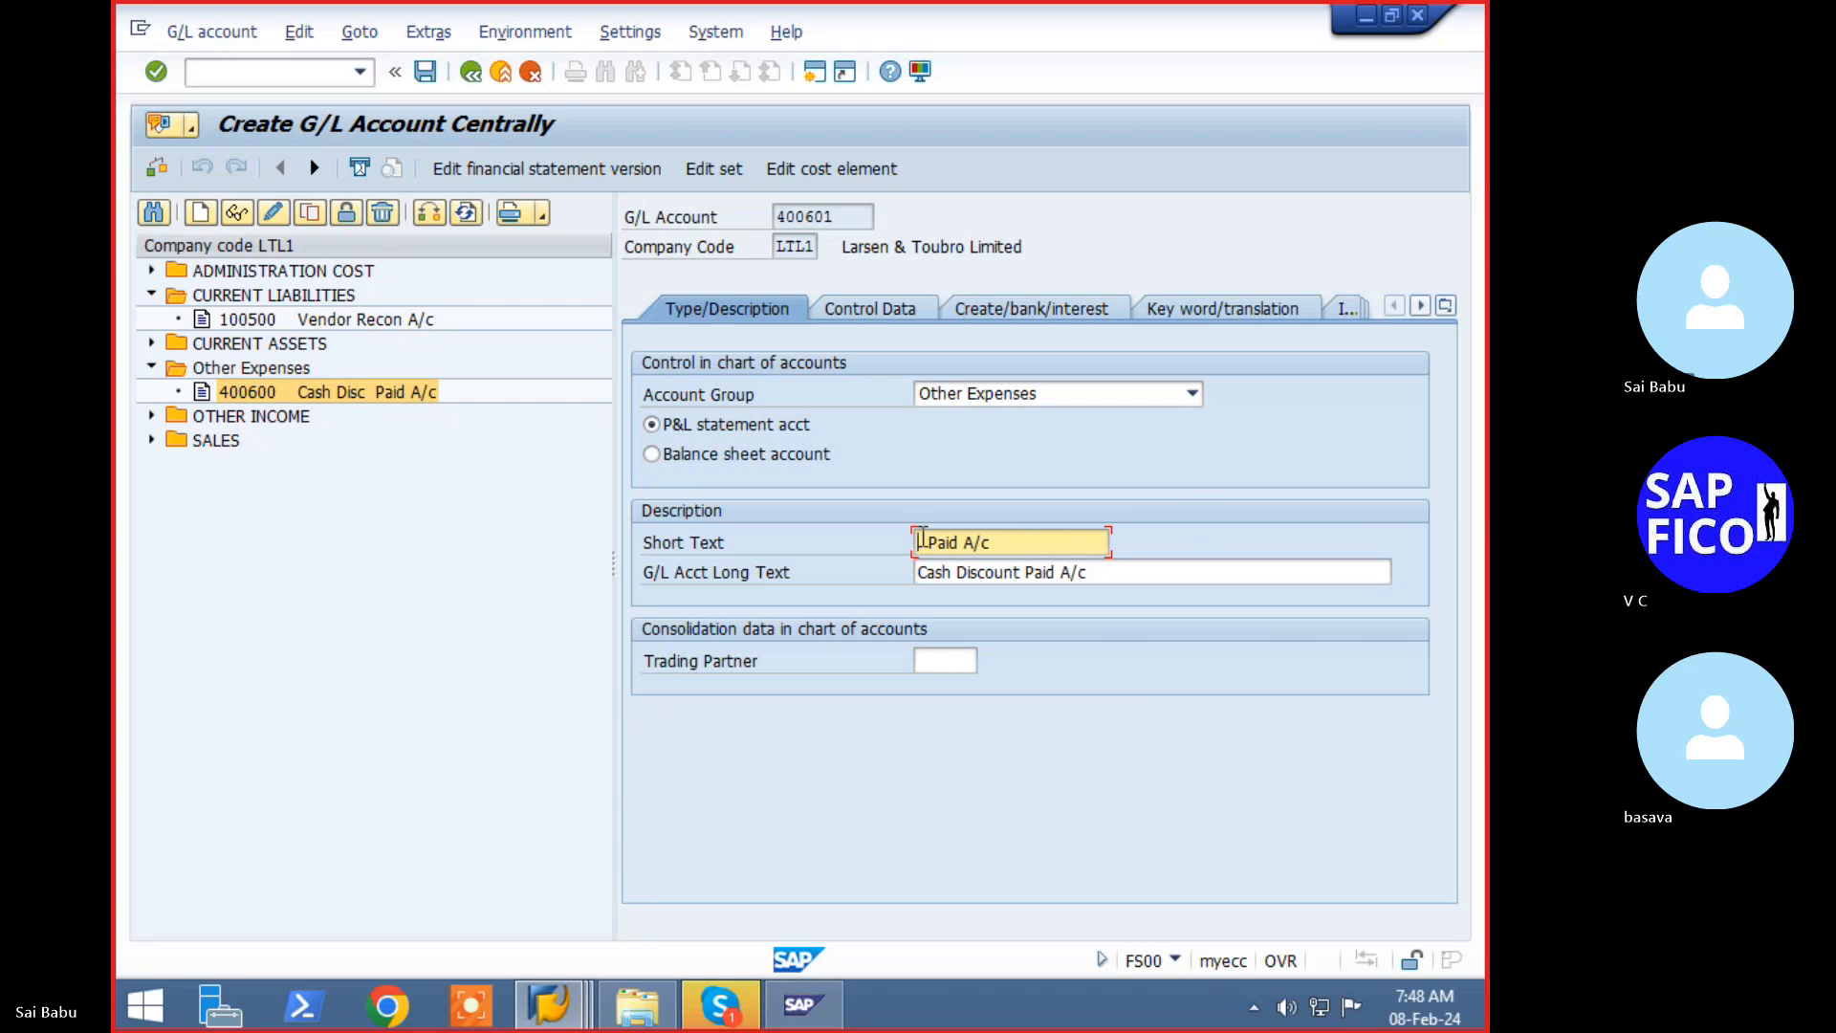
{"action": "type", "text": "Payment Re"}
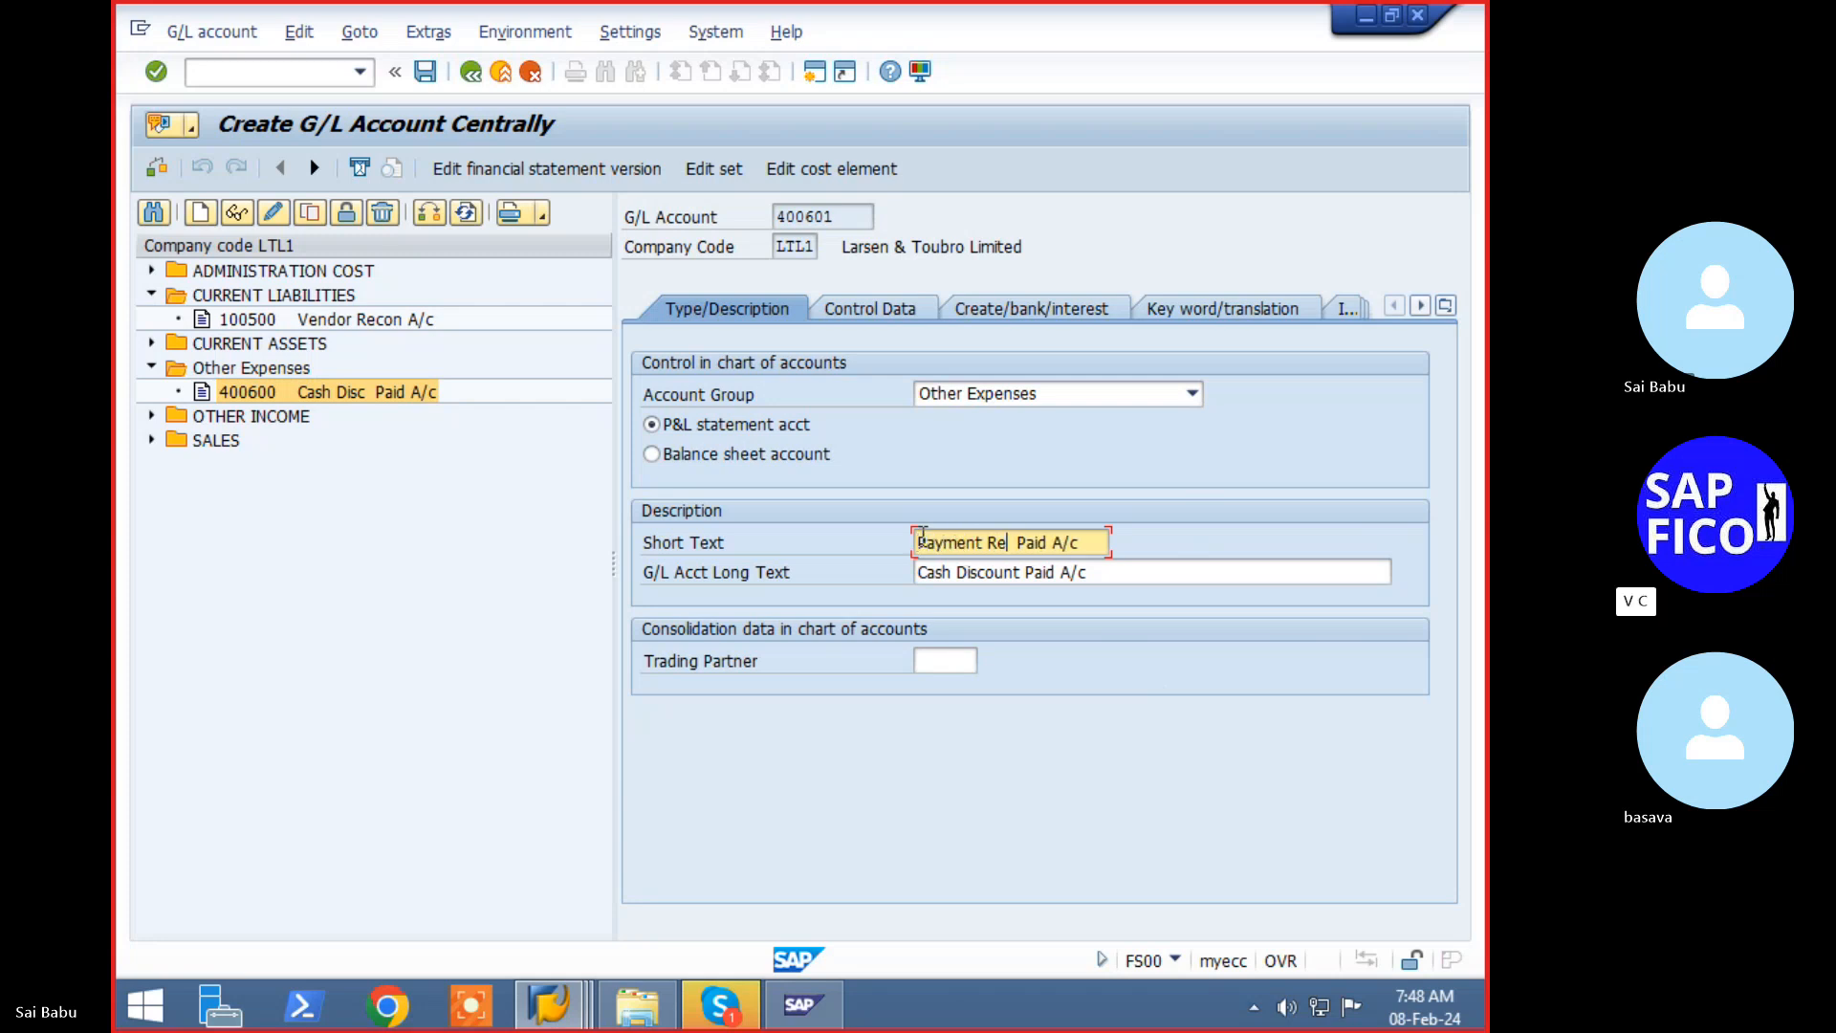
{"action": "key", "text": "Delete"}
{"action": "key", "text": "Delete"}
{"action": "key", "text": "Delete"}
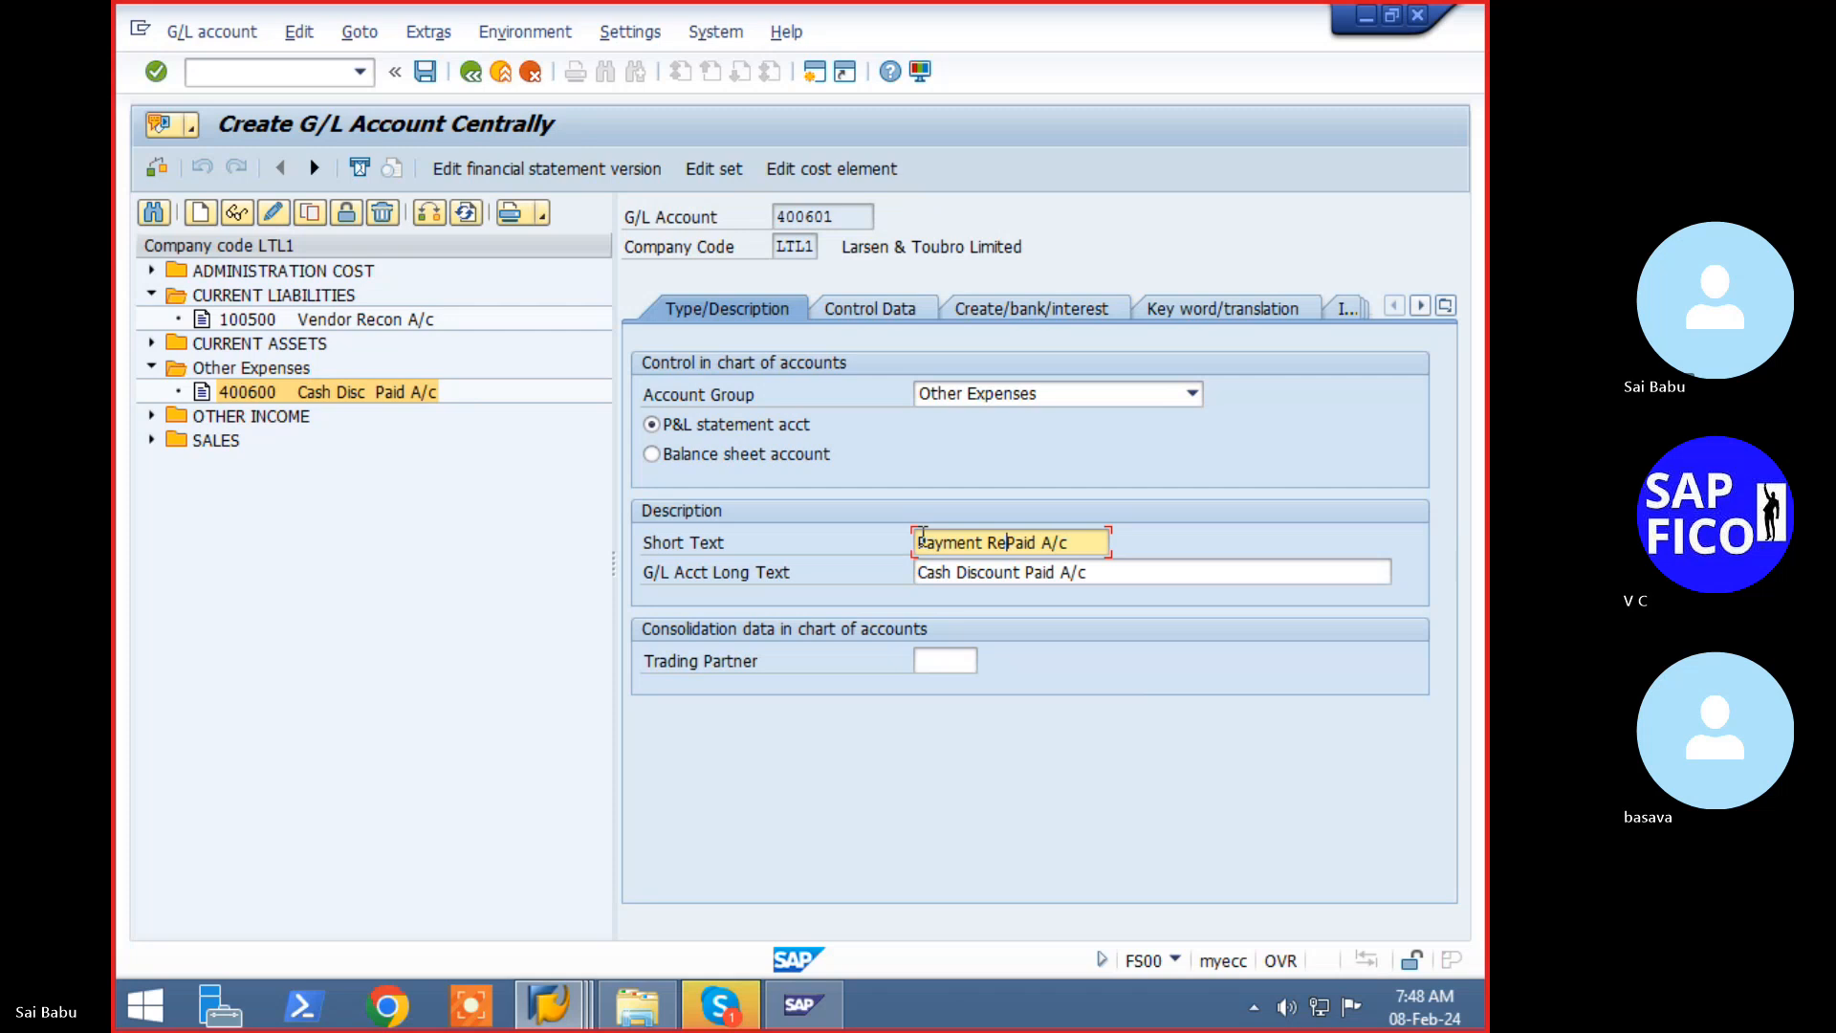
{"action": "type", "text": "q"}
{"action": "key", "text": "Delete"}
{"action": "key", "text": "Delete"}
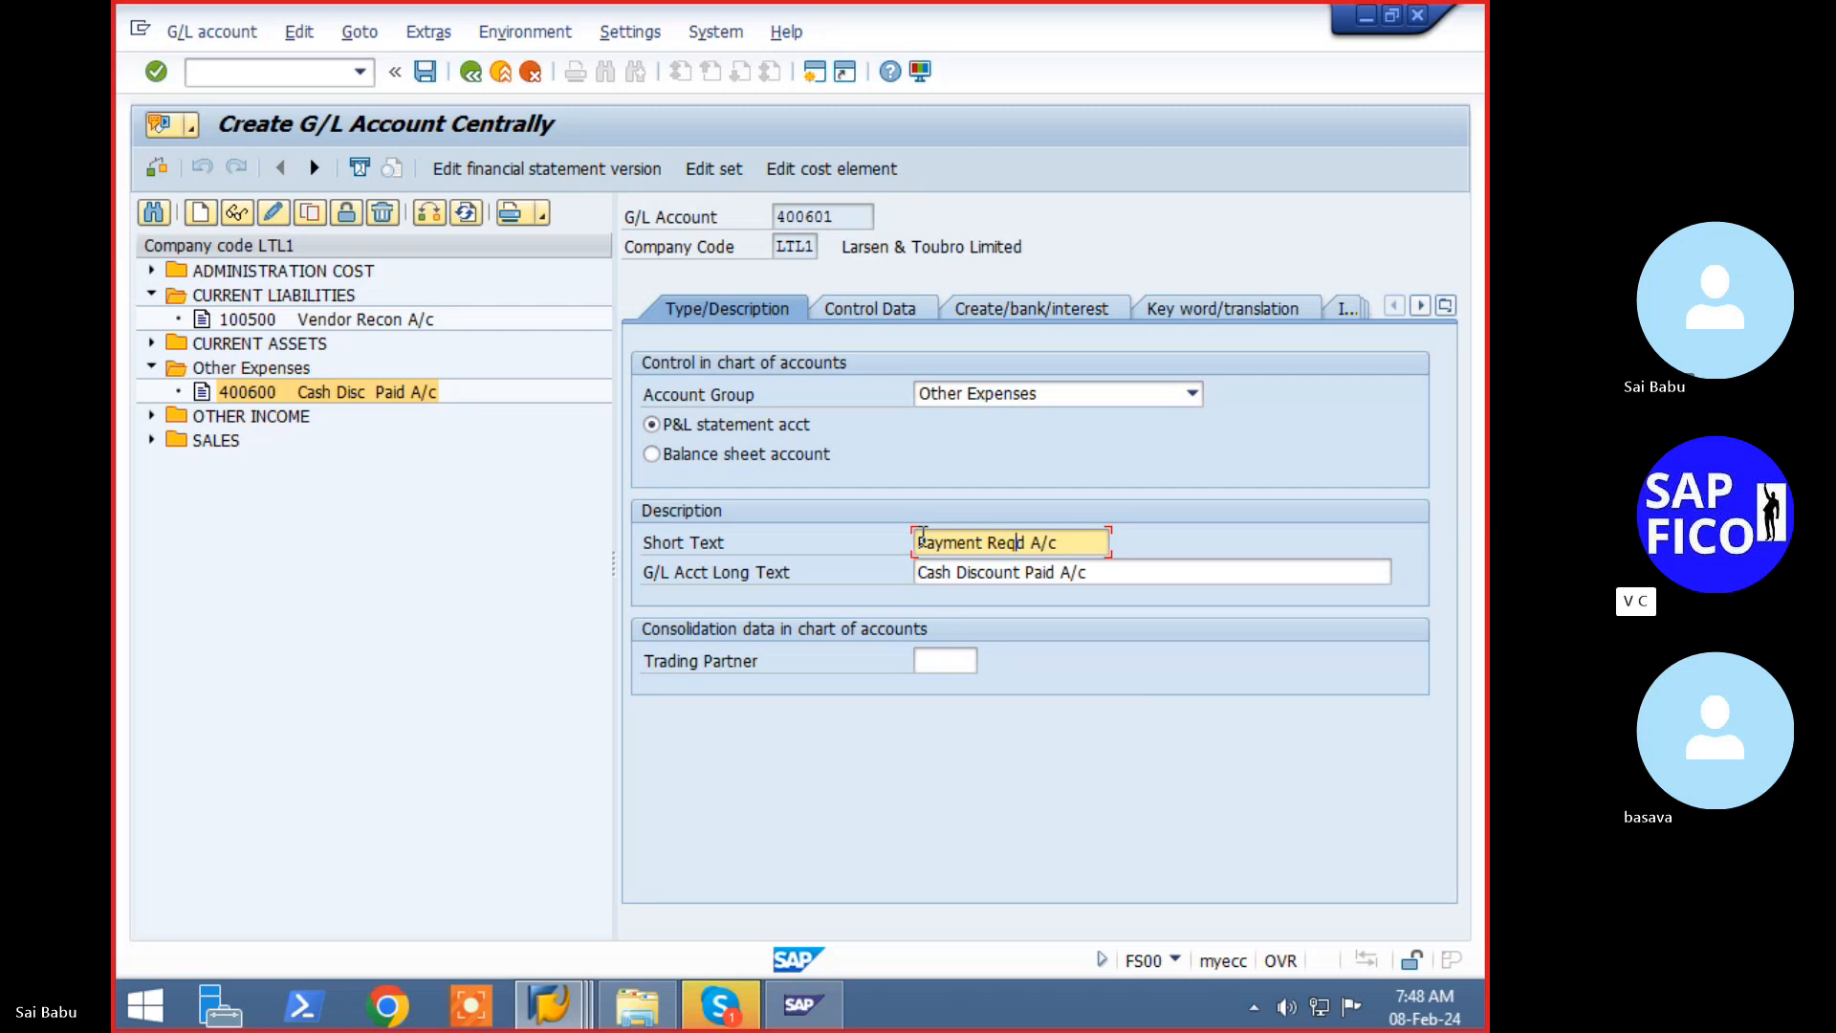
{"action": "key", "text": "Home"}
{"action": "key", "text": "shift+End"}
{"action": "key", "text": "Tab"}
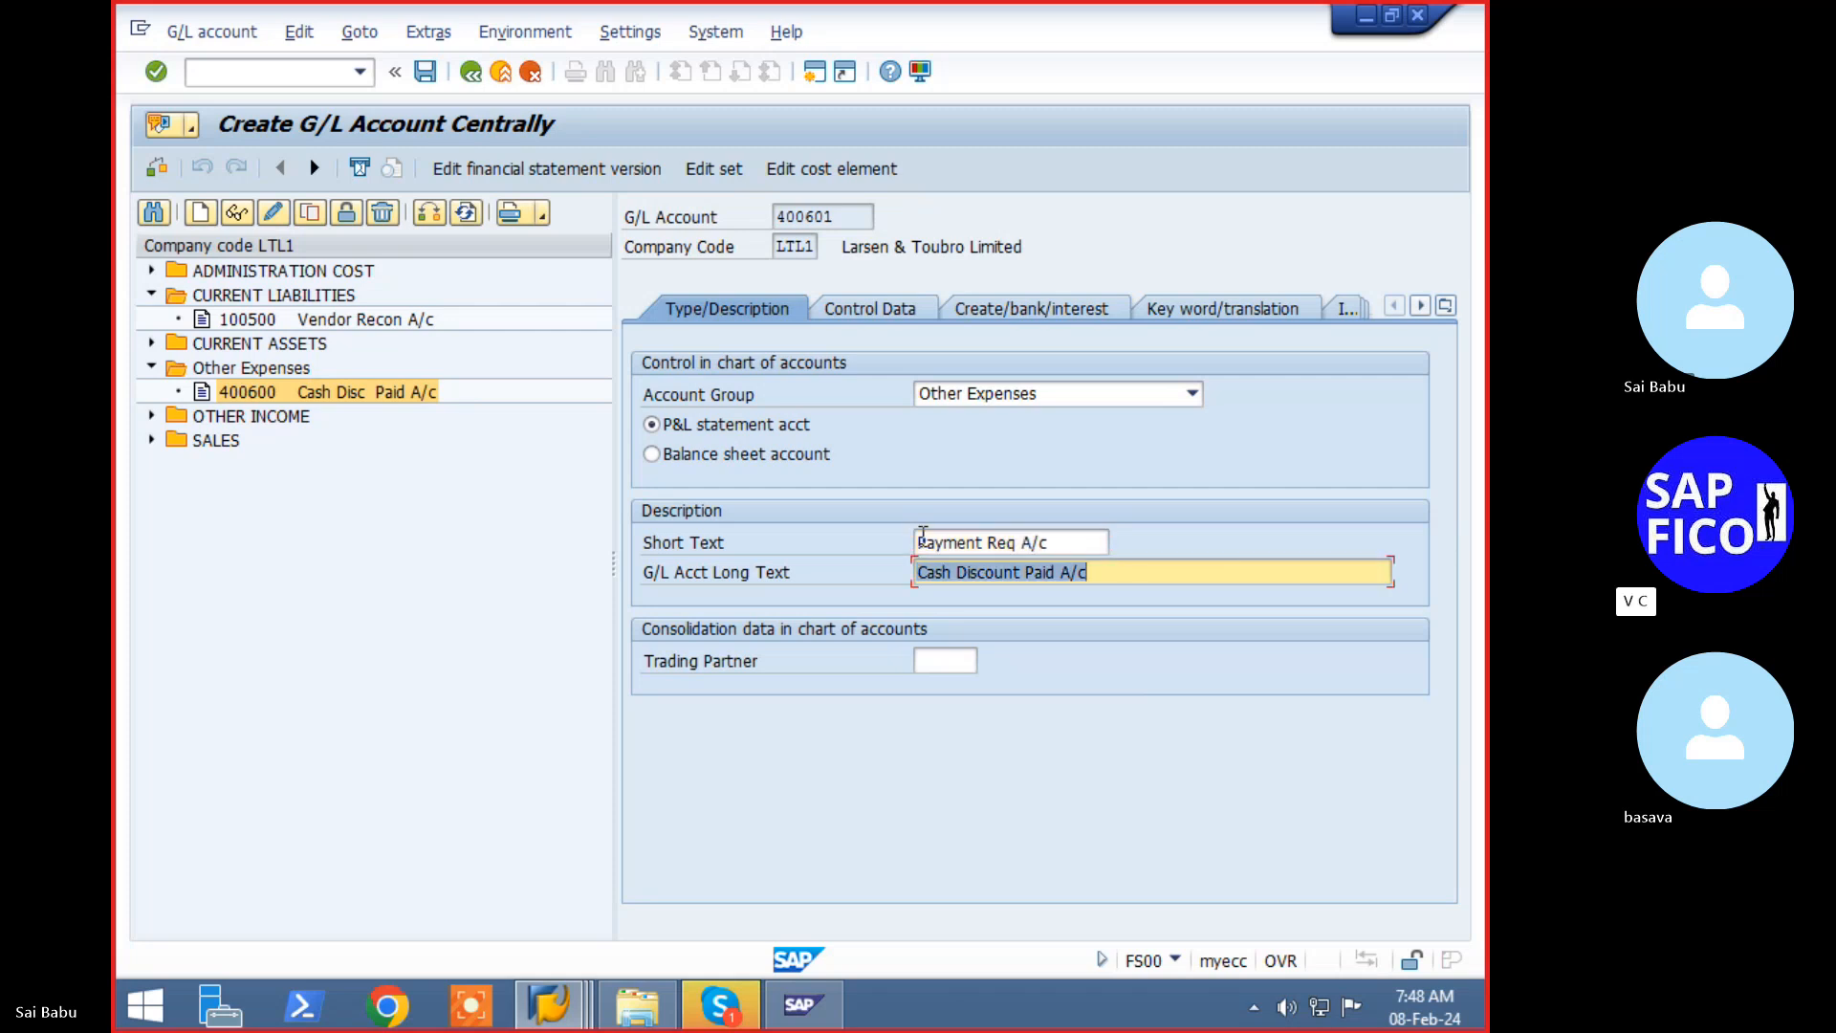
{"action": "key", "text": "ctrl+v"}
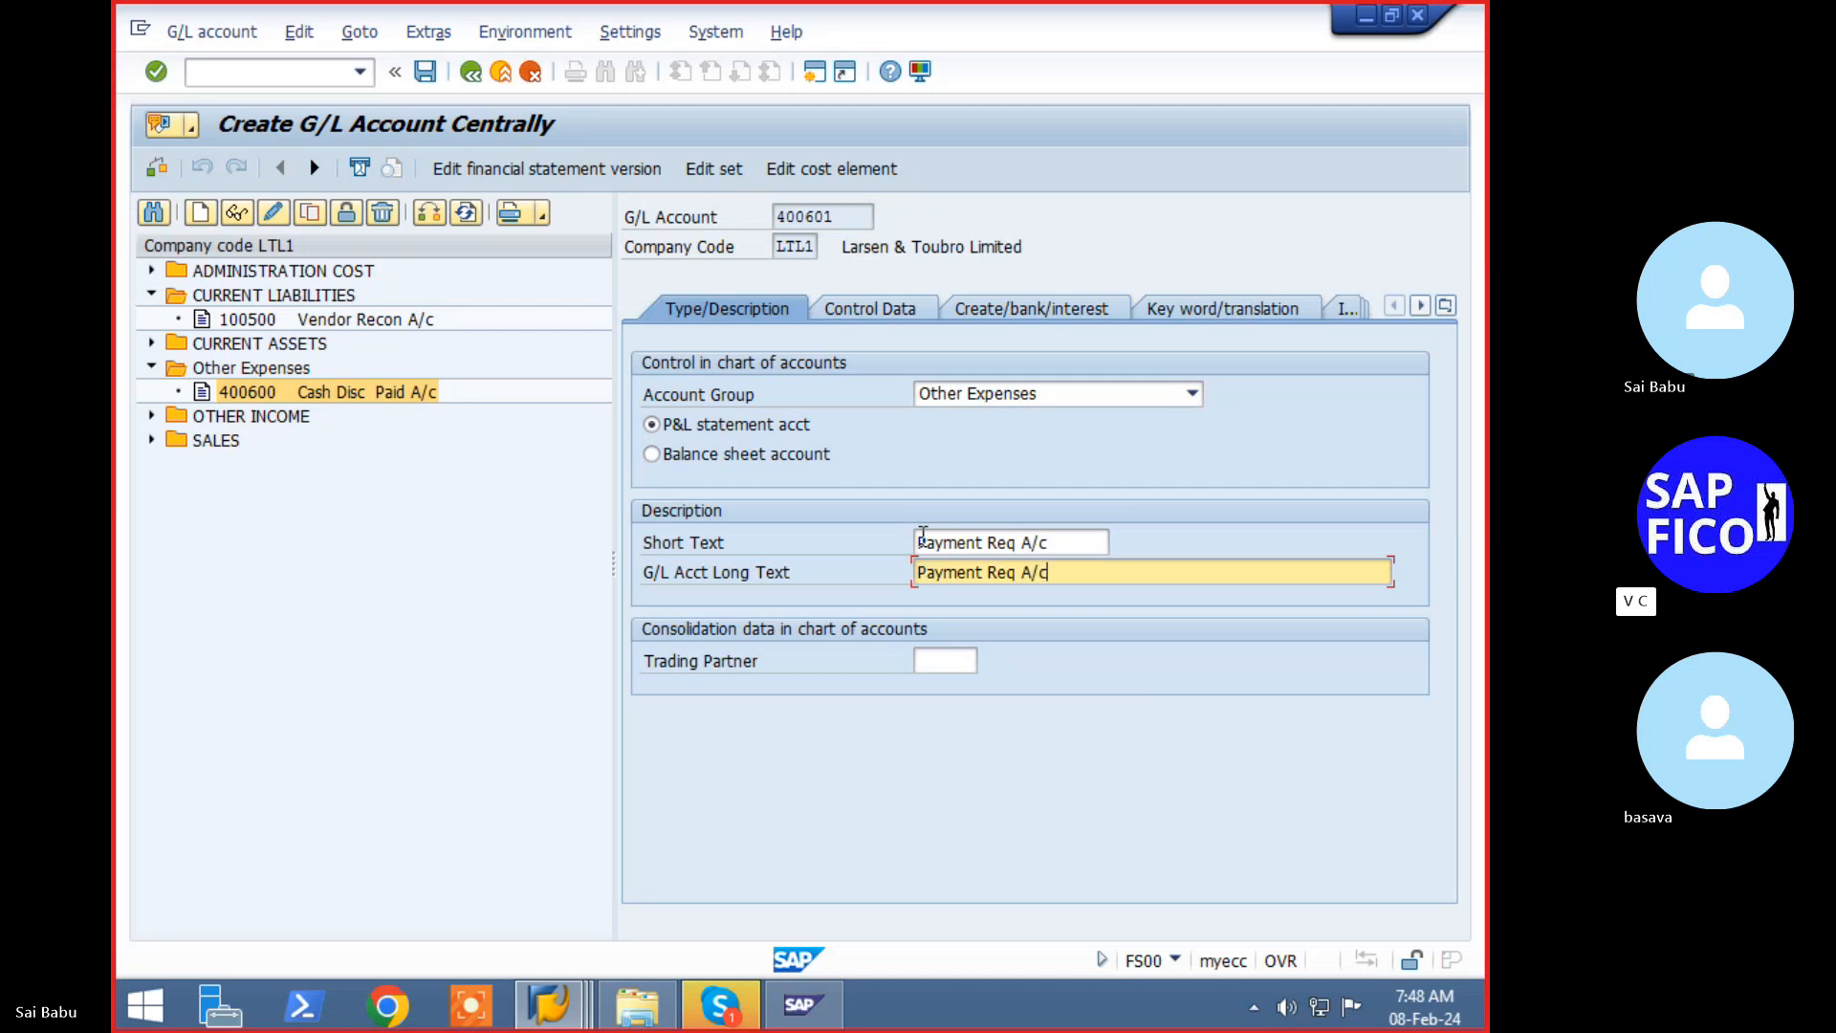
{"action": "key", "text": "Left"}
{"action": "key", "text": "Left"}
{"action": "key", "text": "Return"}
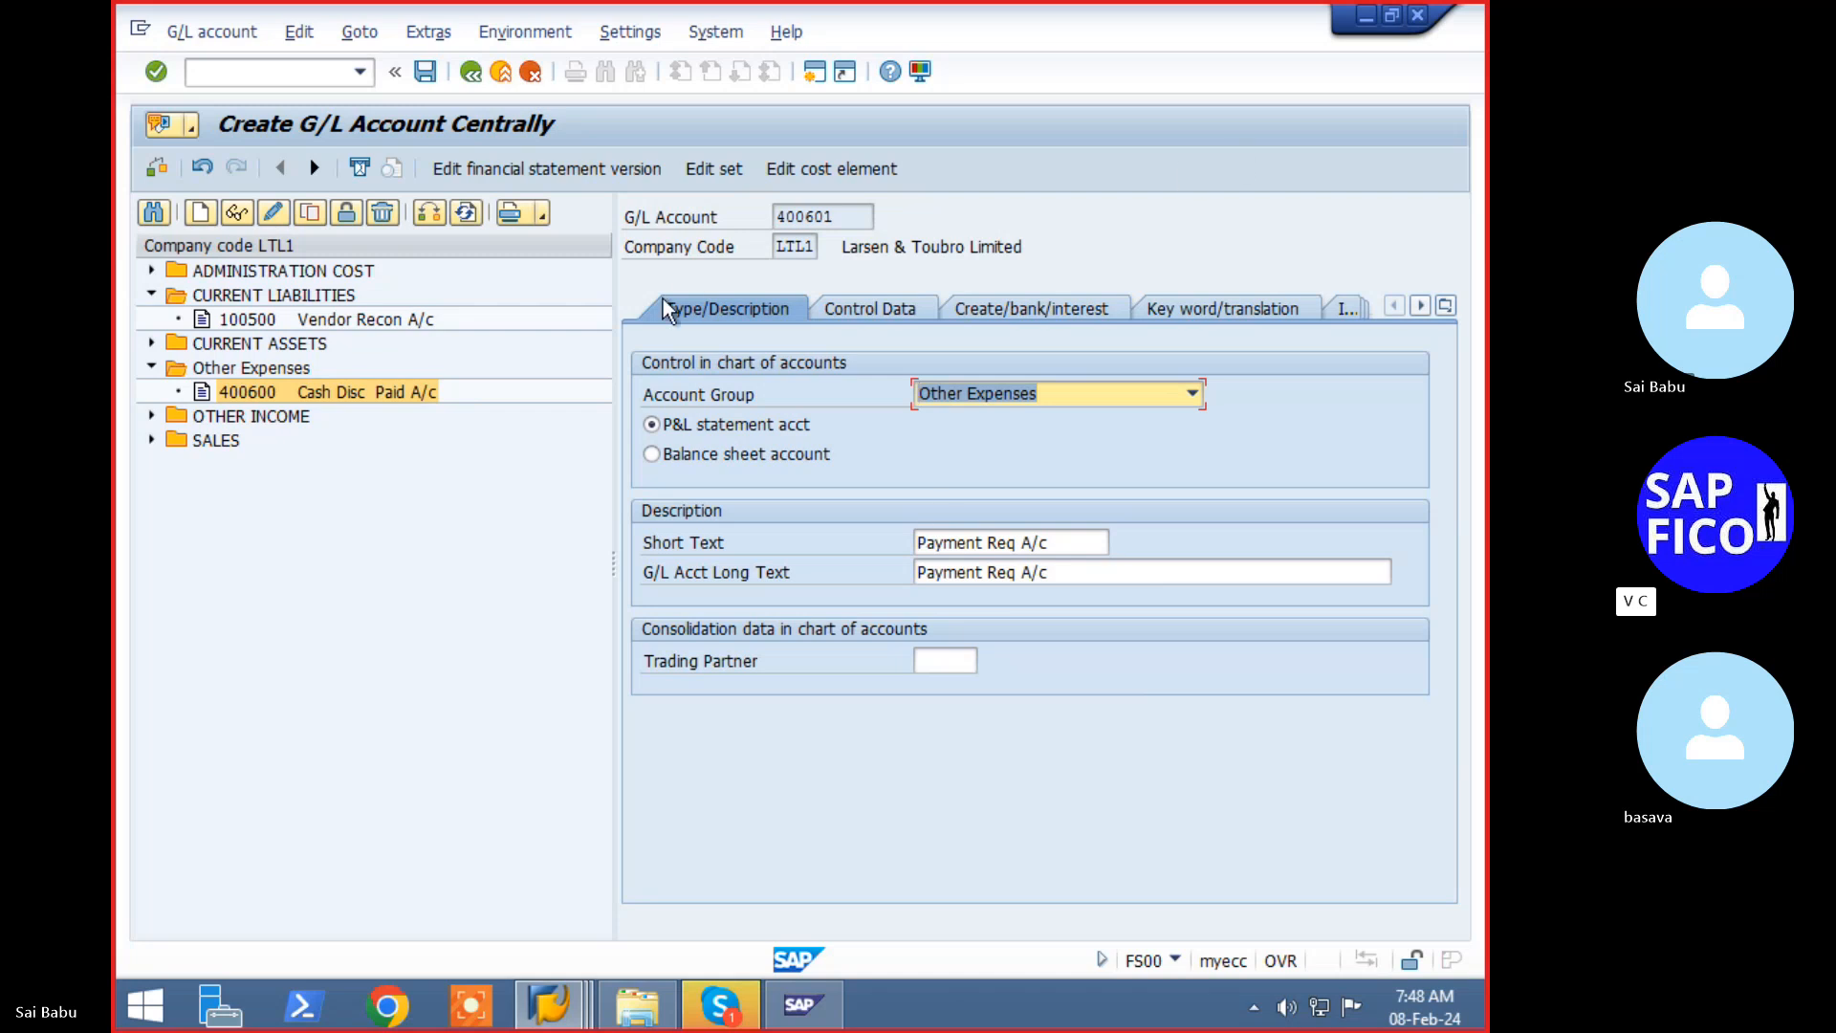
{"action": "left_click", "coordinate": [417, 73]}
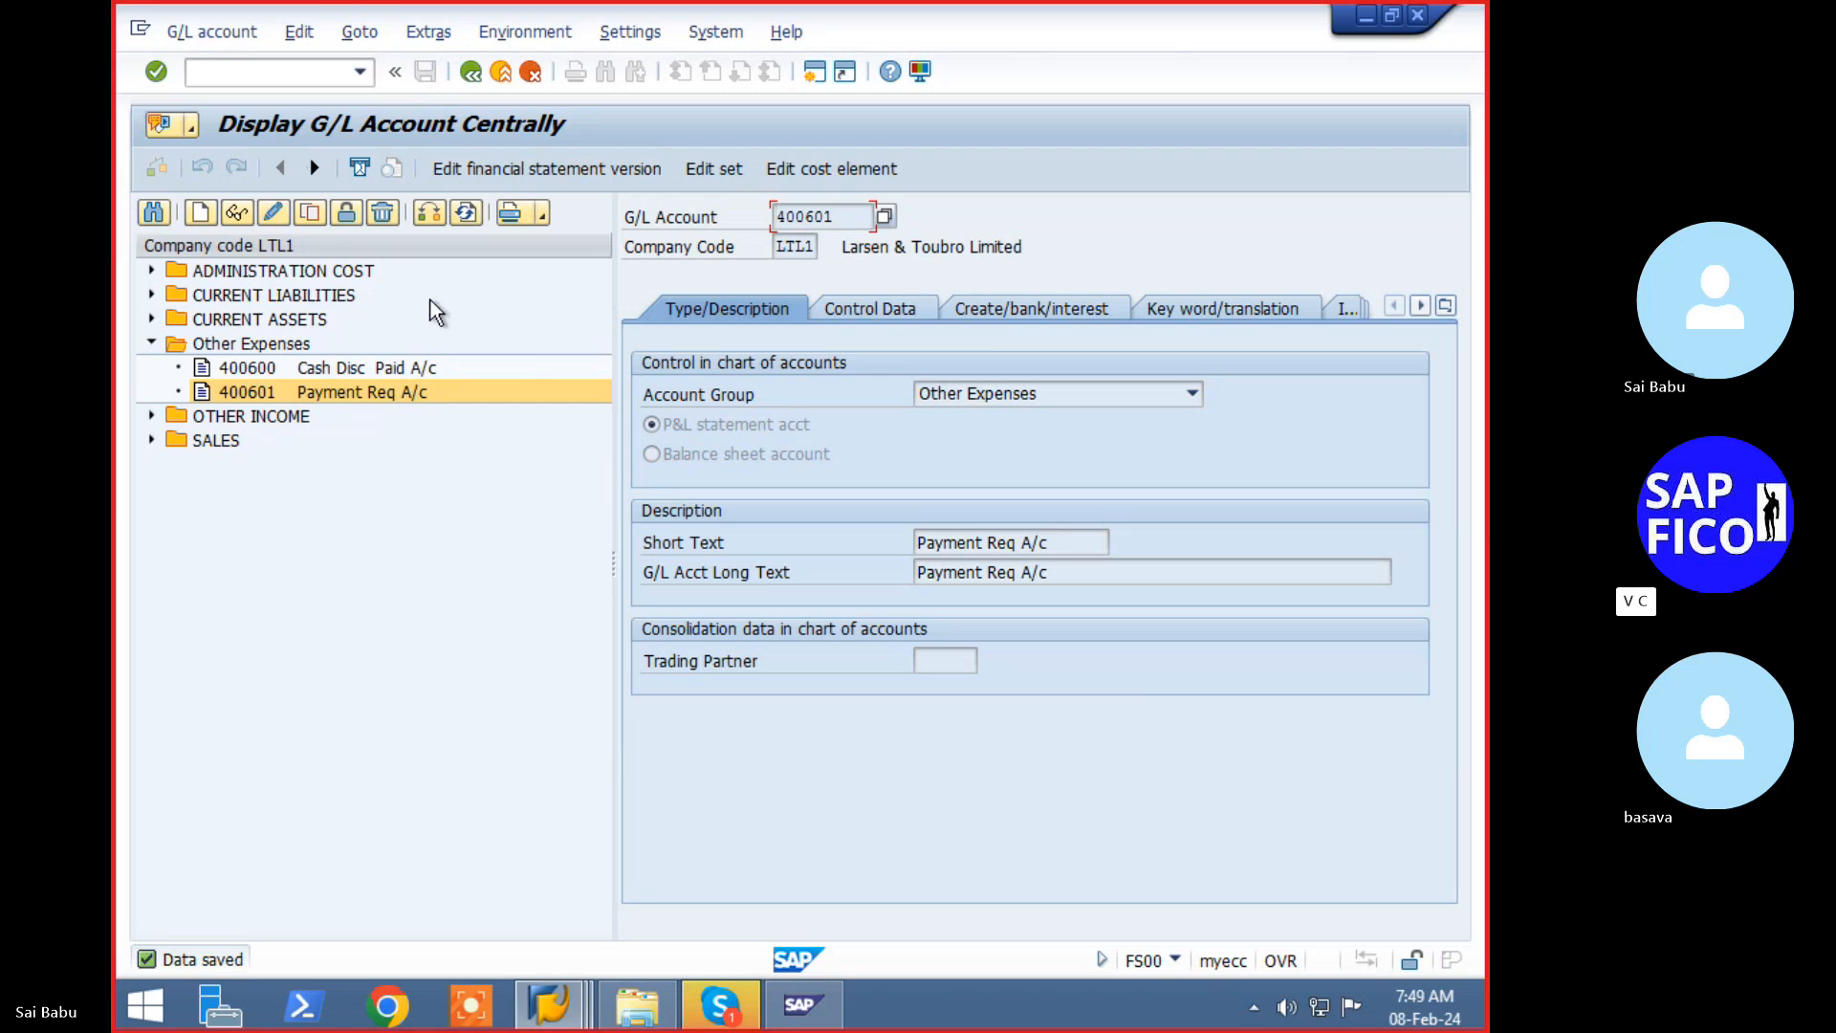
- Run FBKP and page the Special G/L list to vendor (K) indicator P, Payment request
{"action": "left_click", "coordinate": [300, 76]}
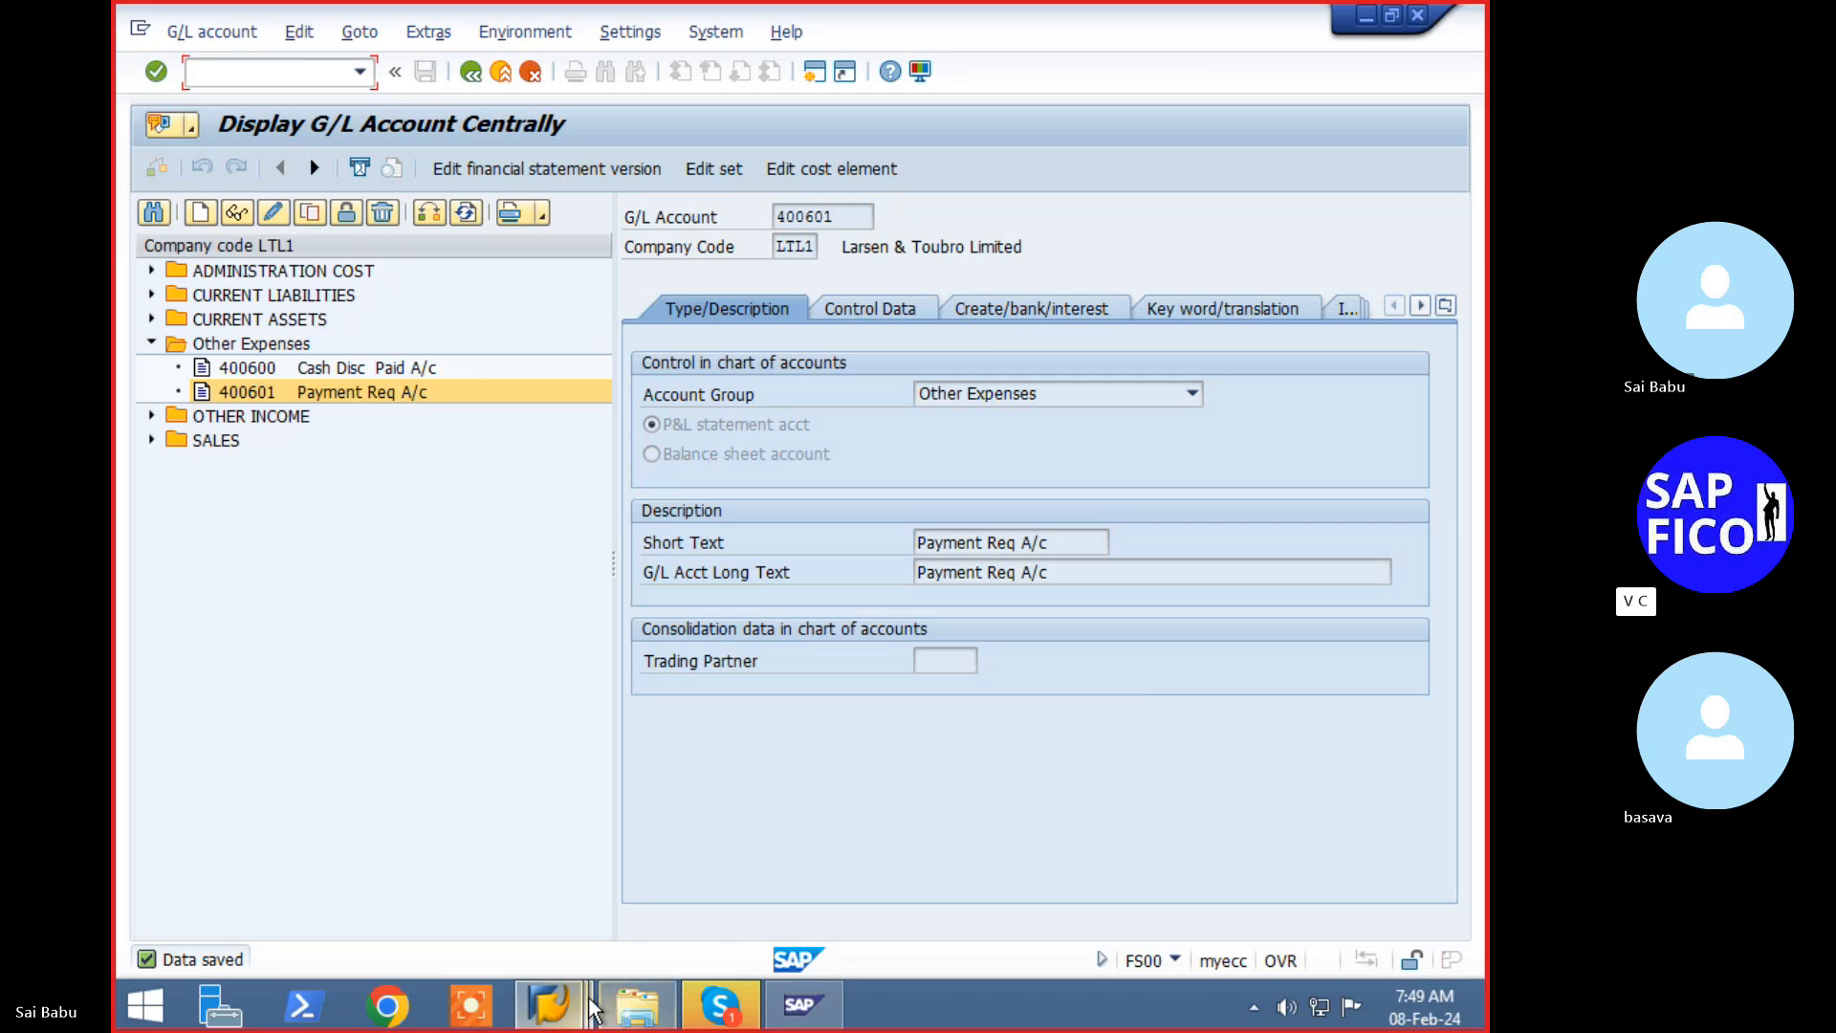
{"action": "left_click", "coordinate": [551, 1004]}
{"action": "left_click", "coordinate": [670, 865]}
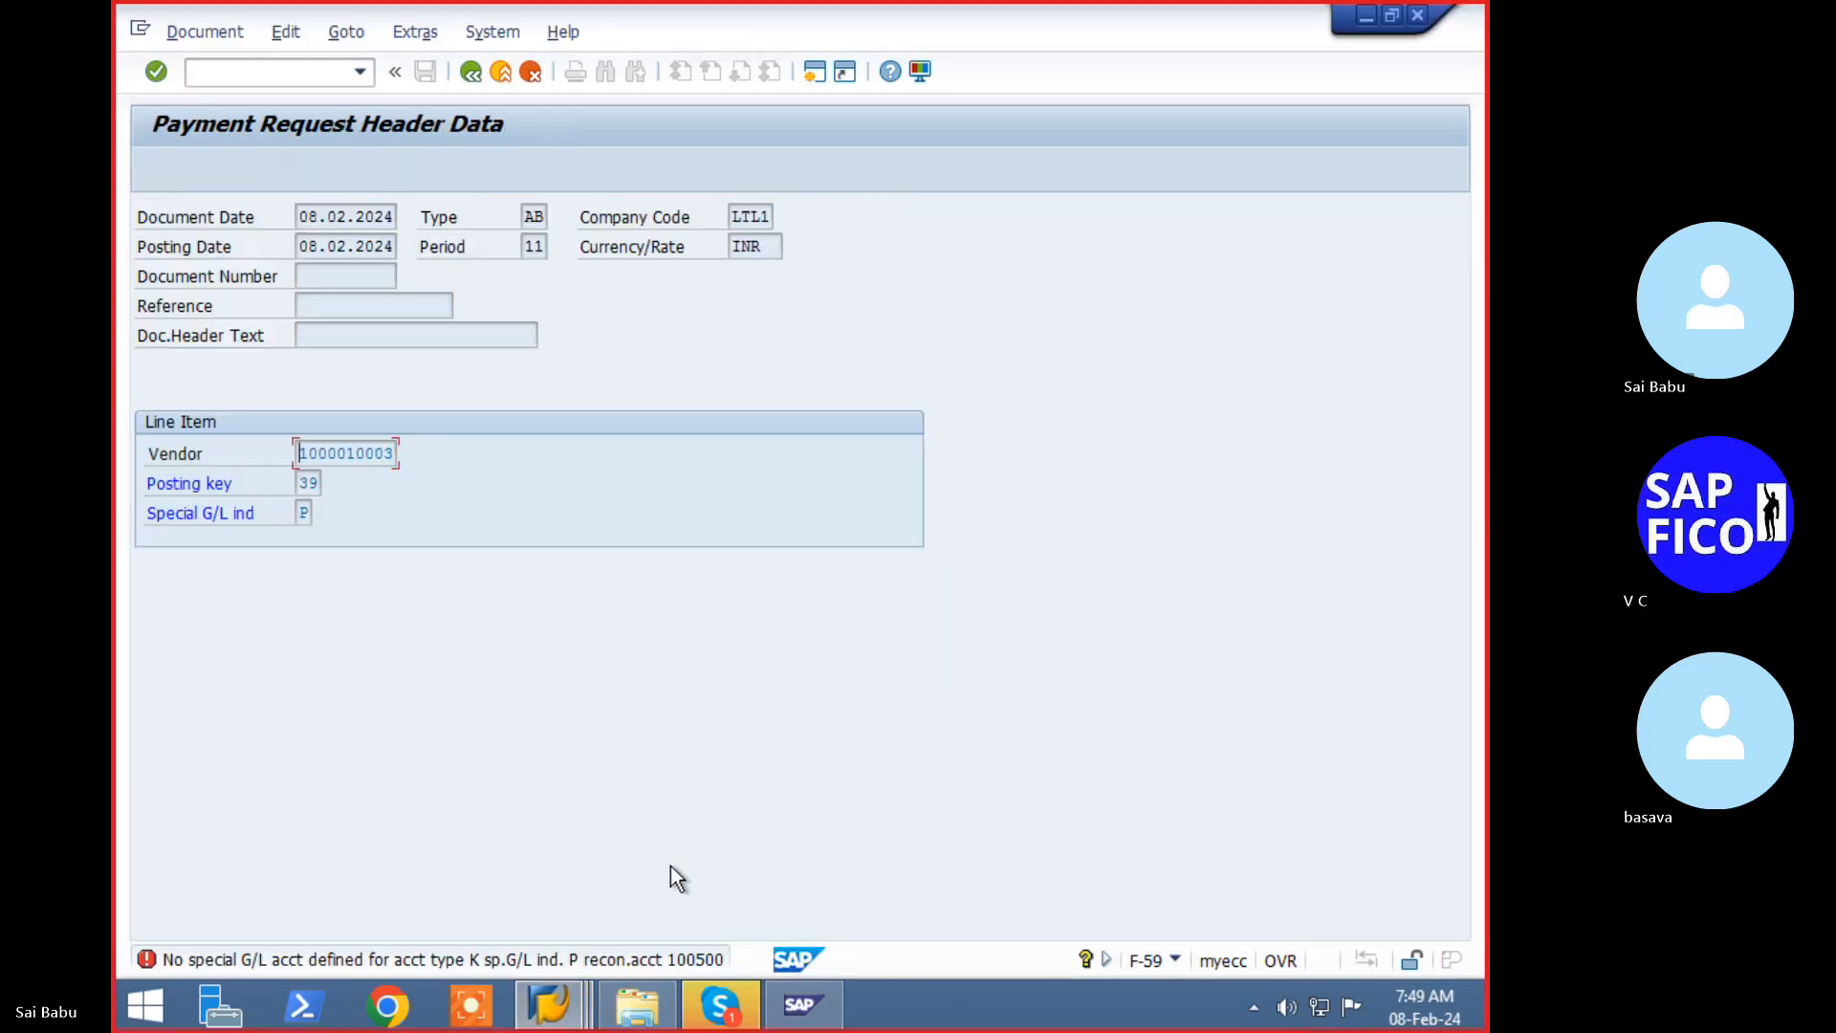
{"action": "left_click", "coordinate": [551, 1004]}
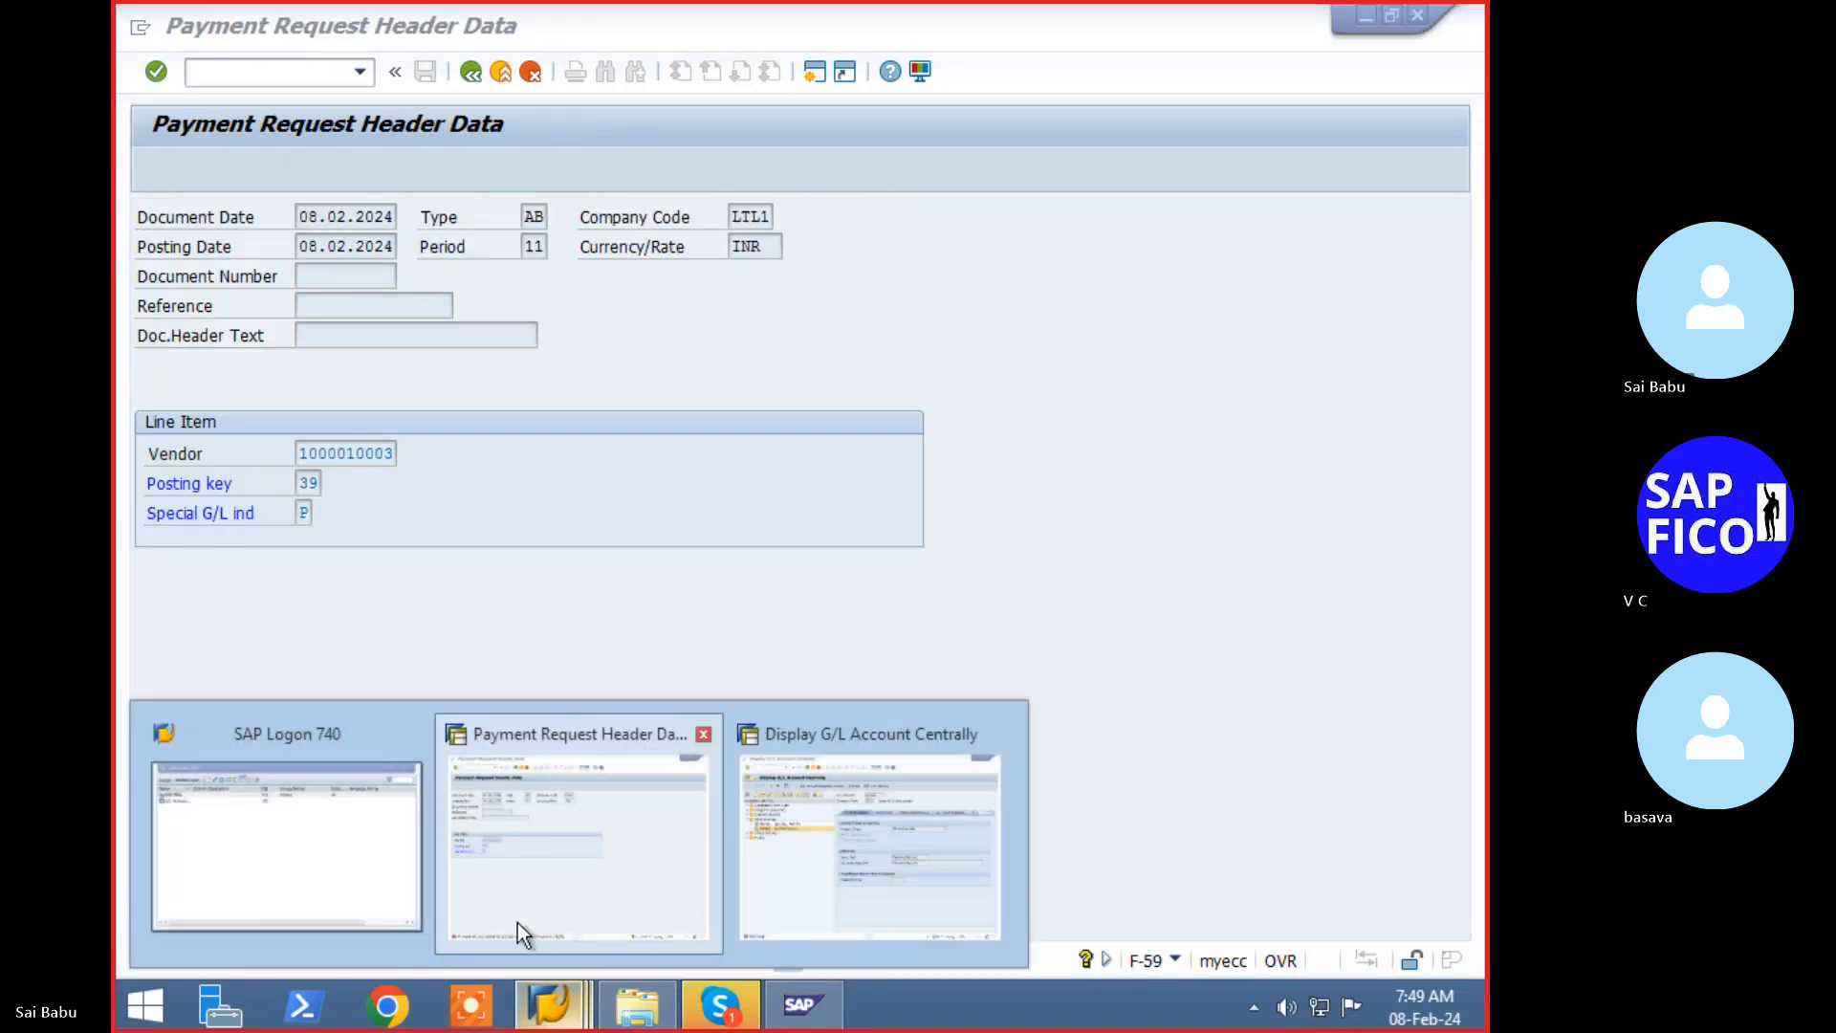
{"action": "left_click", "coordinate": [932, 922]}
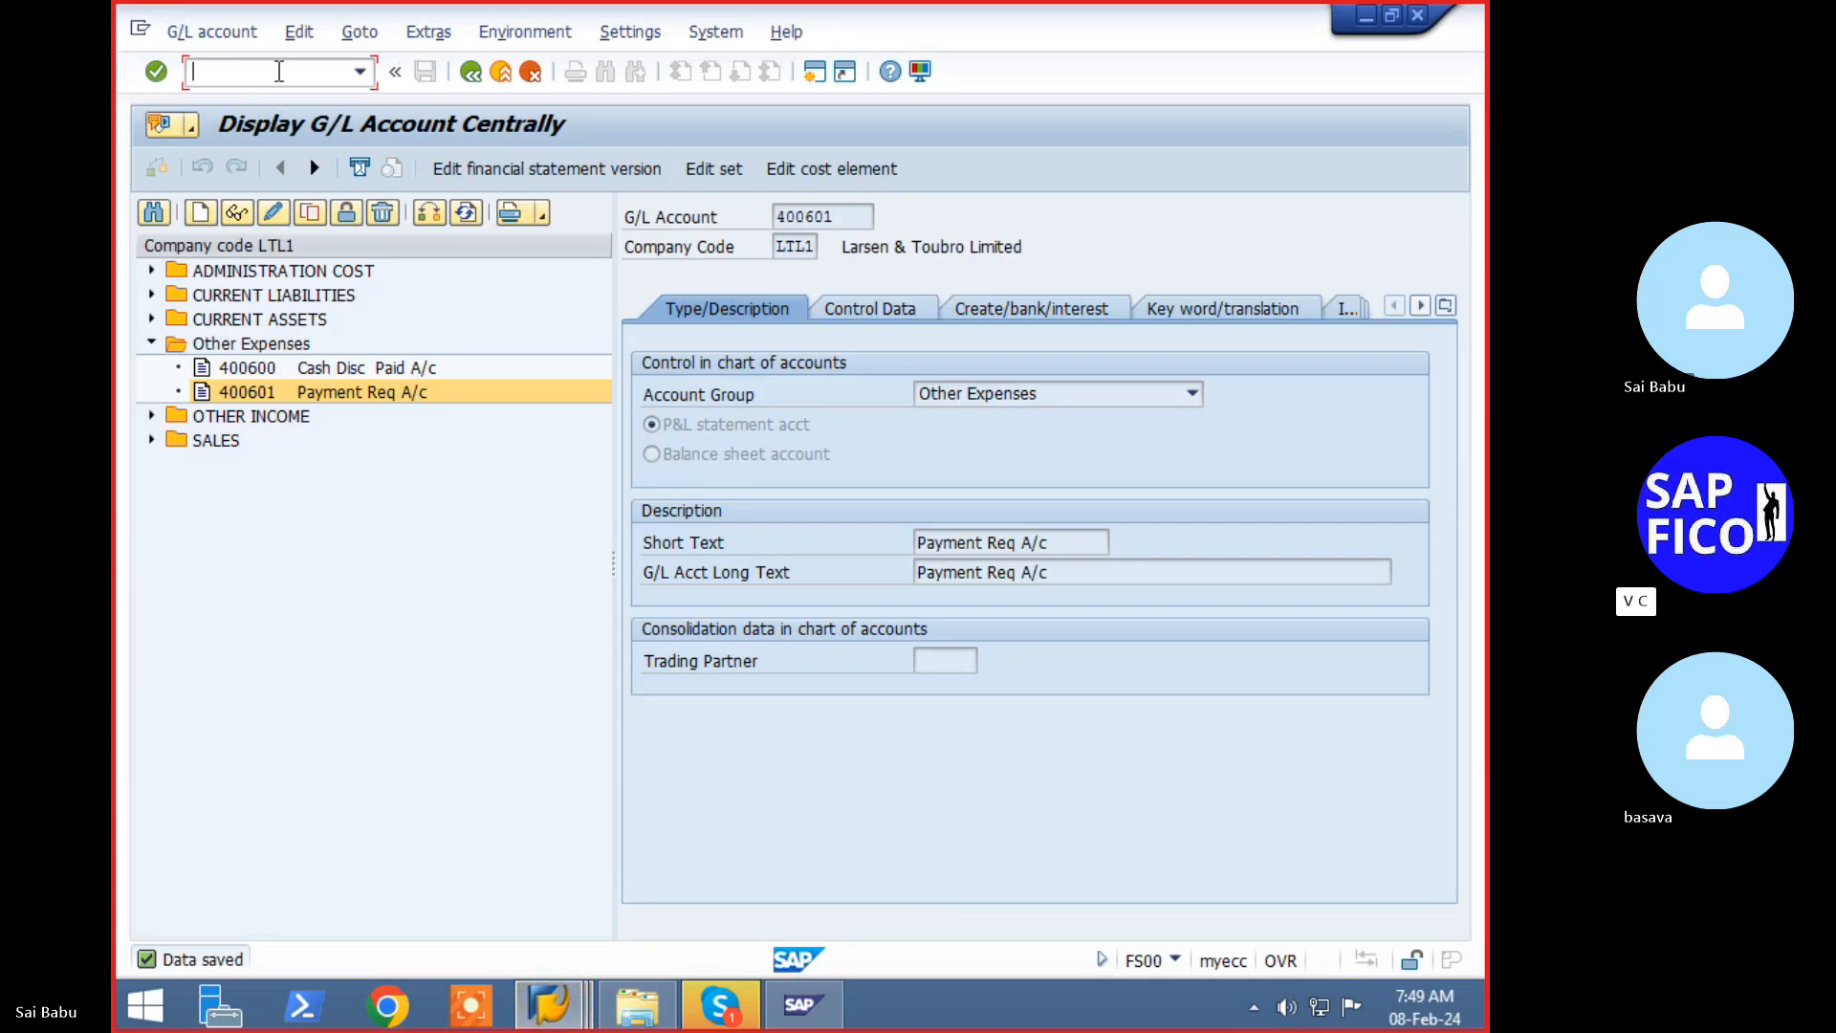
{"action": "type", "text": "/nfbkp"}
{"action": "key", "text": "Return"}
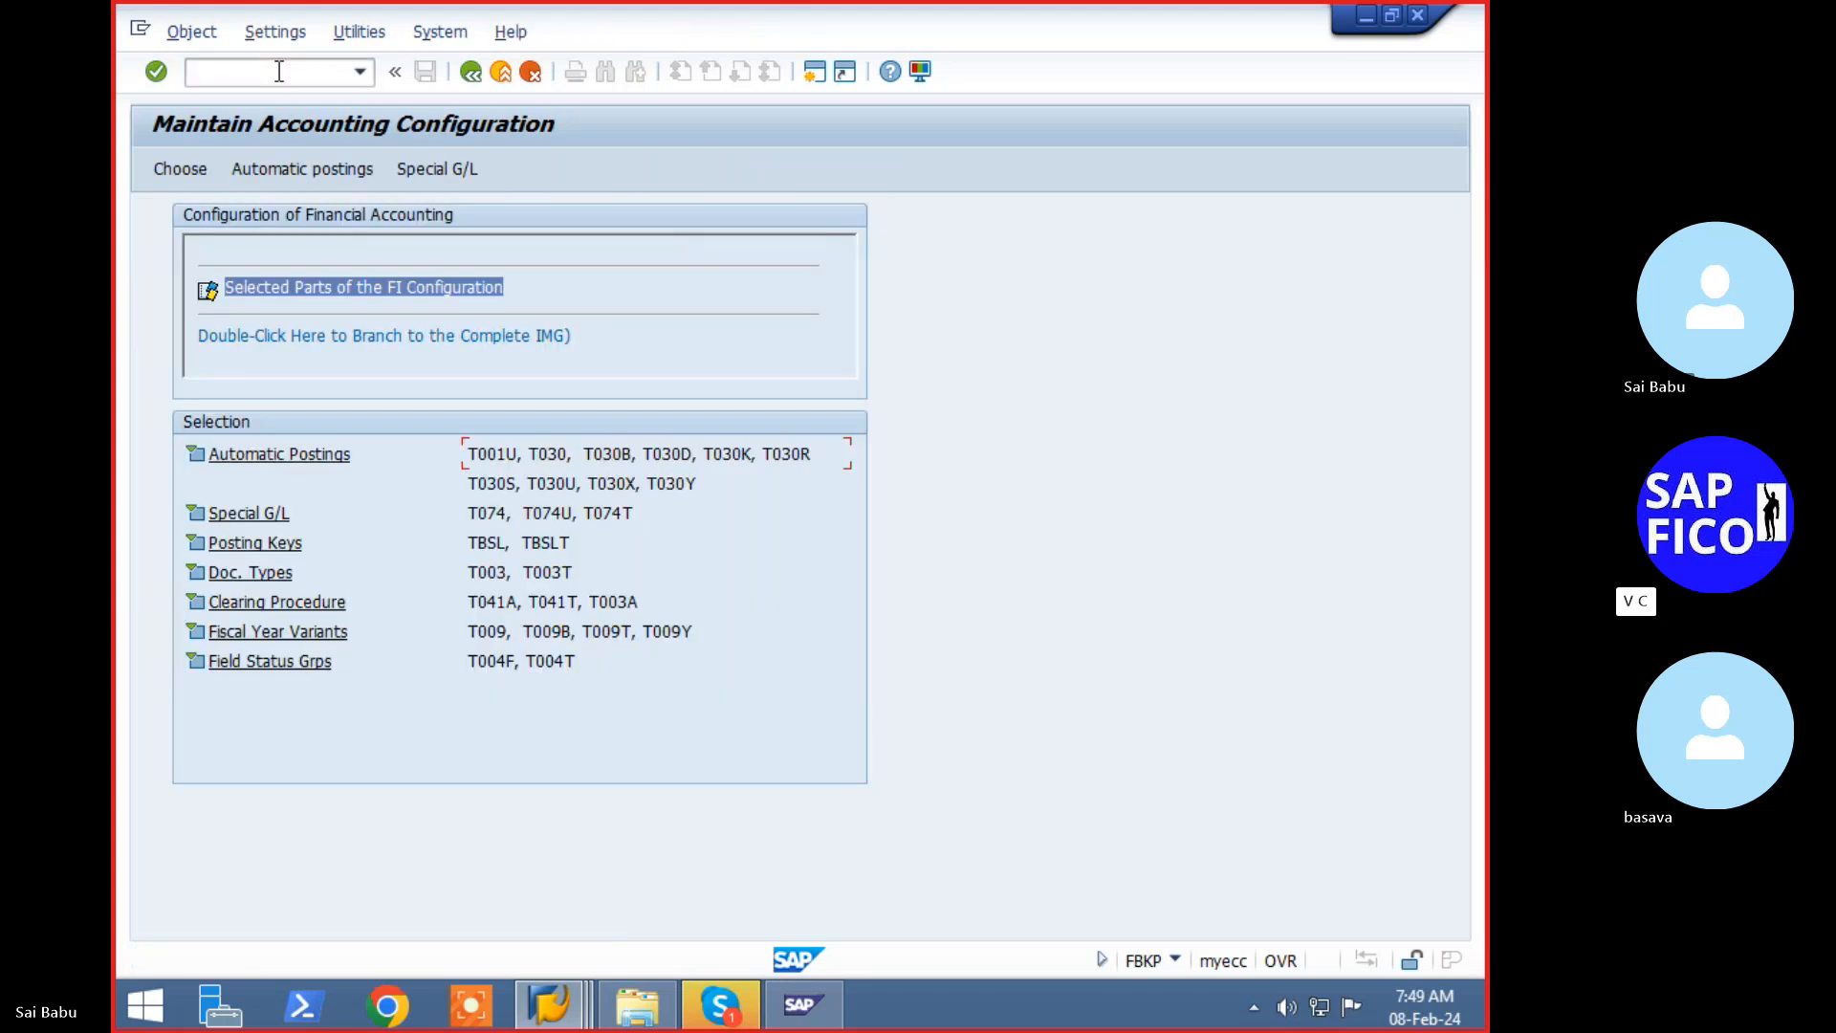
{"action": "left_click", "coordinate": [429, 174]}
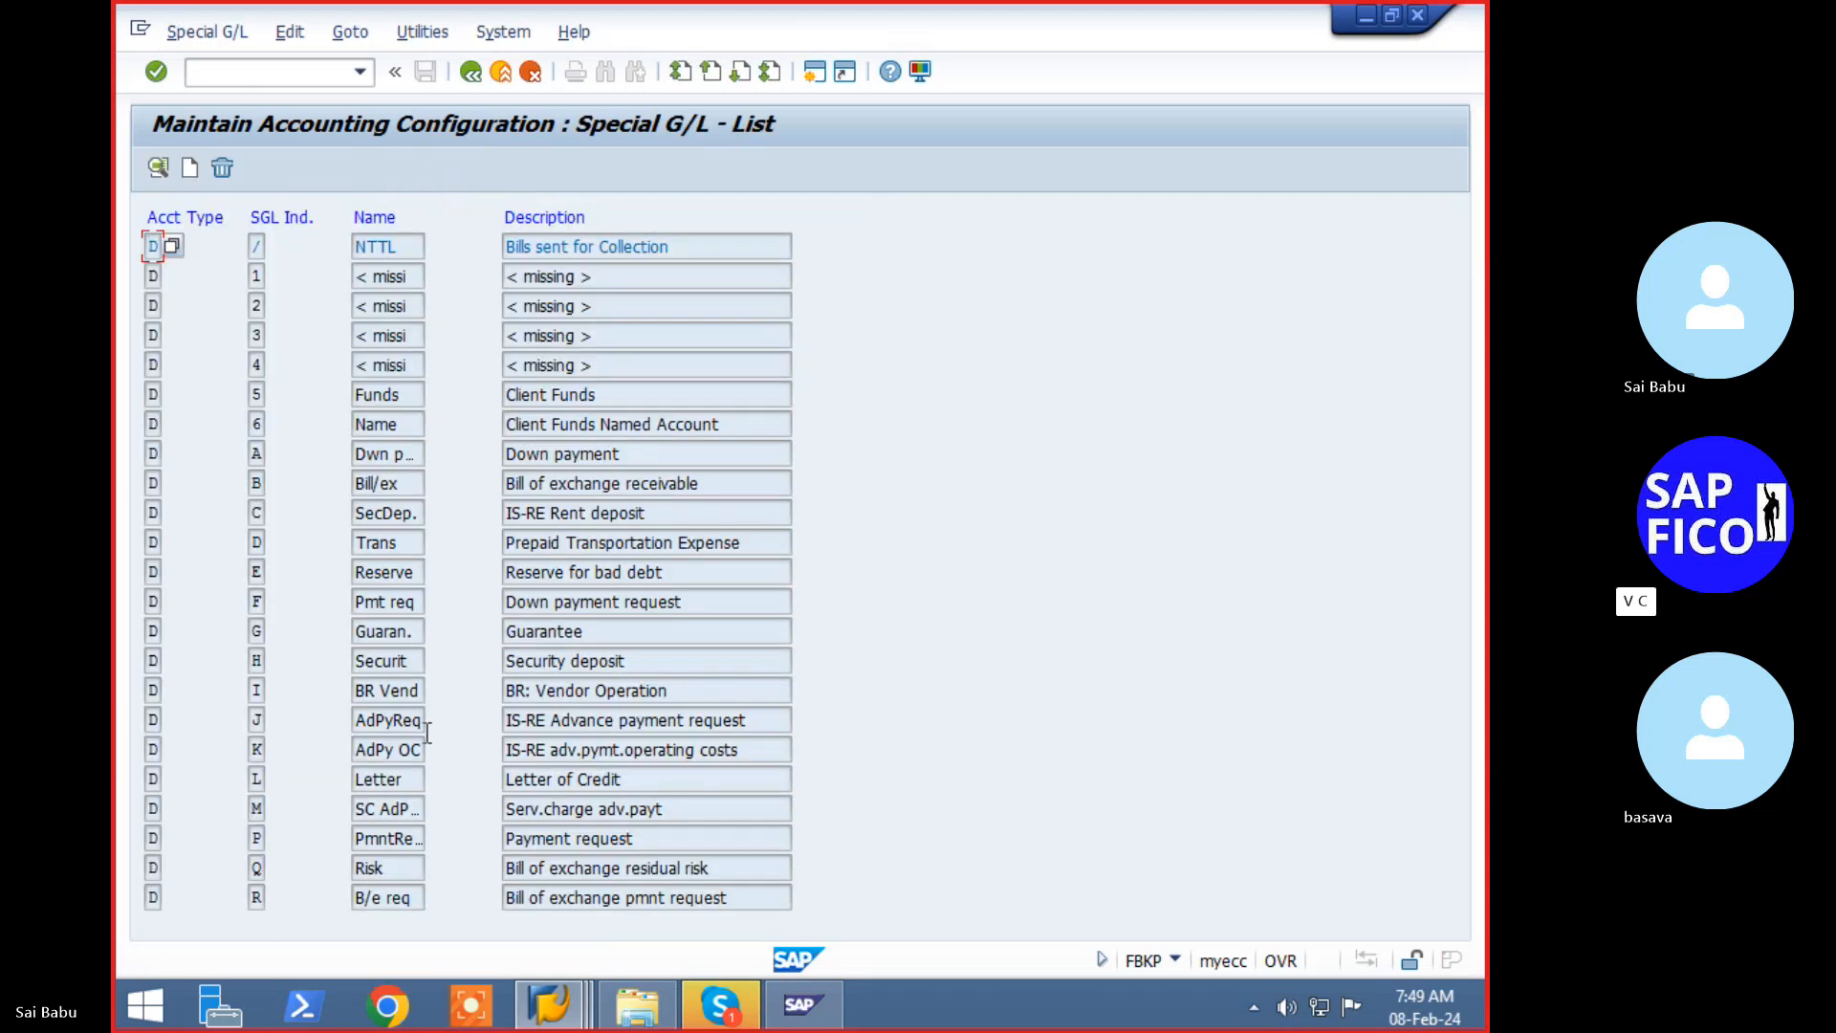
{"action": "key", "text": "Page_Down"}
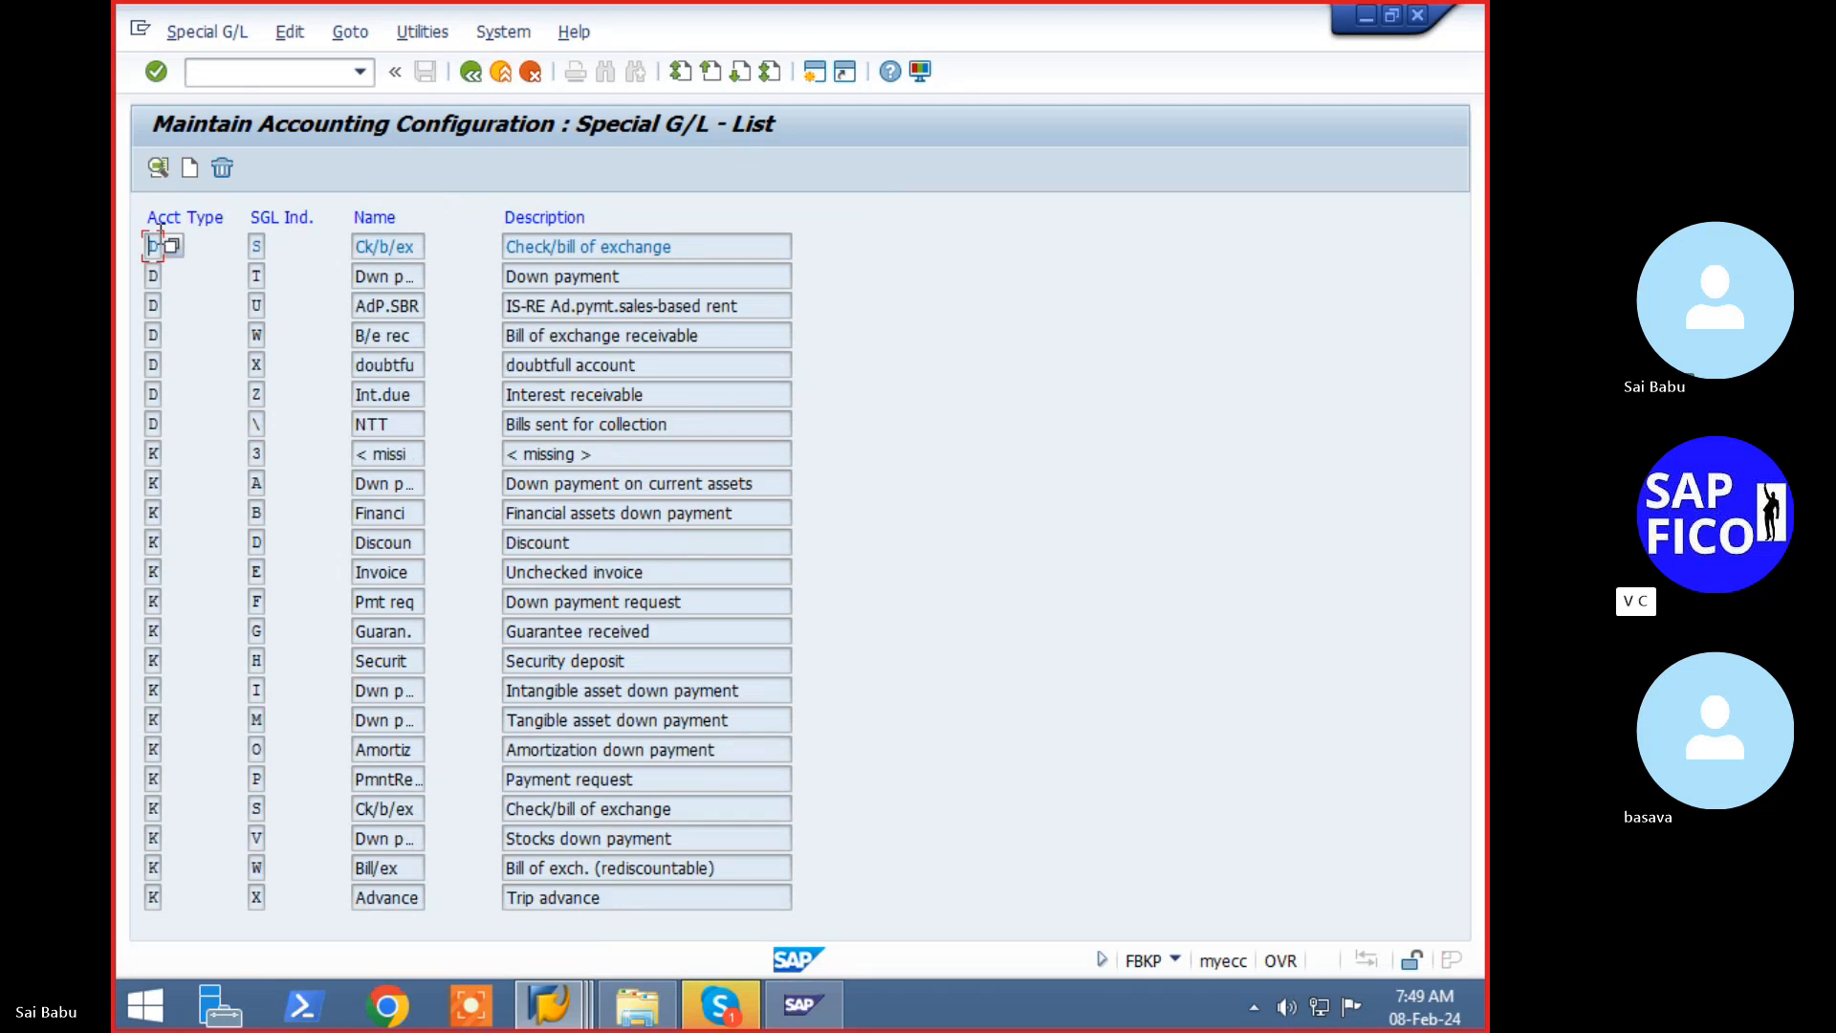
- For indicator P under chart LTCA, map recon account 100500 to special G/L account 400601 and save
{"action": "double_click", "coordinate": [402, 782]}
{"action": "key", "text": "Return"}
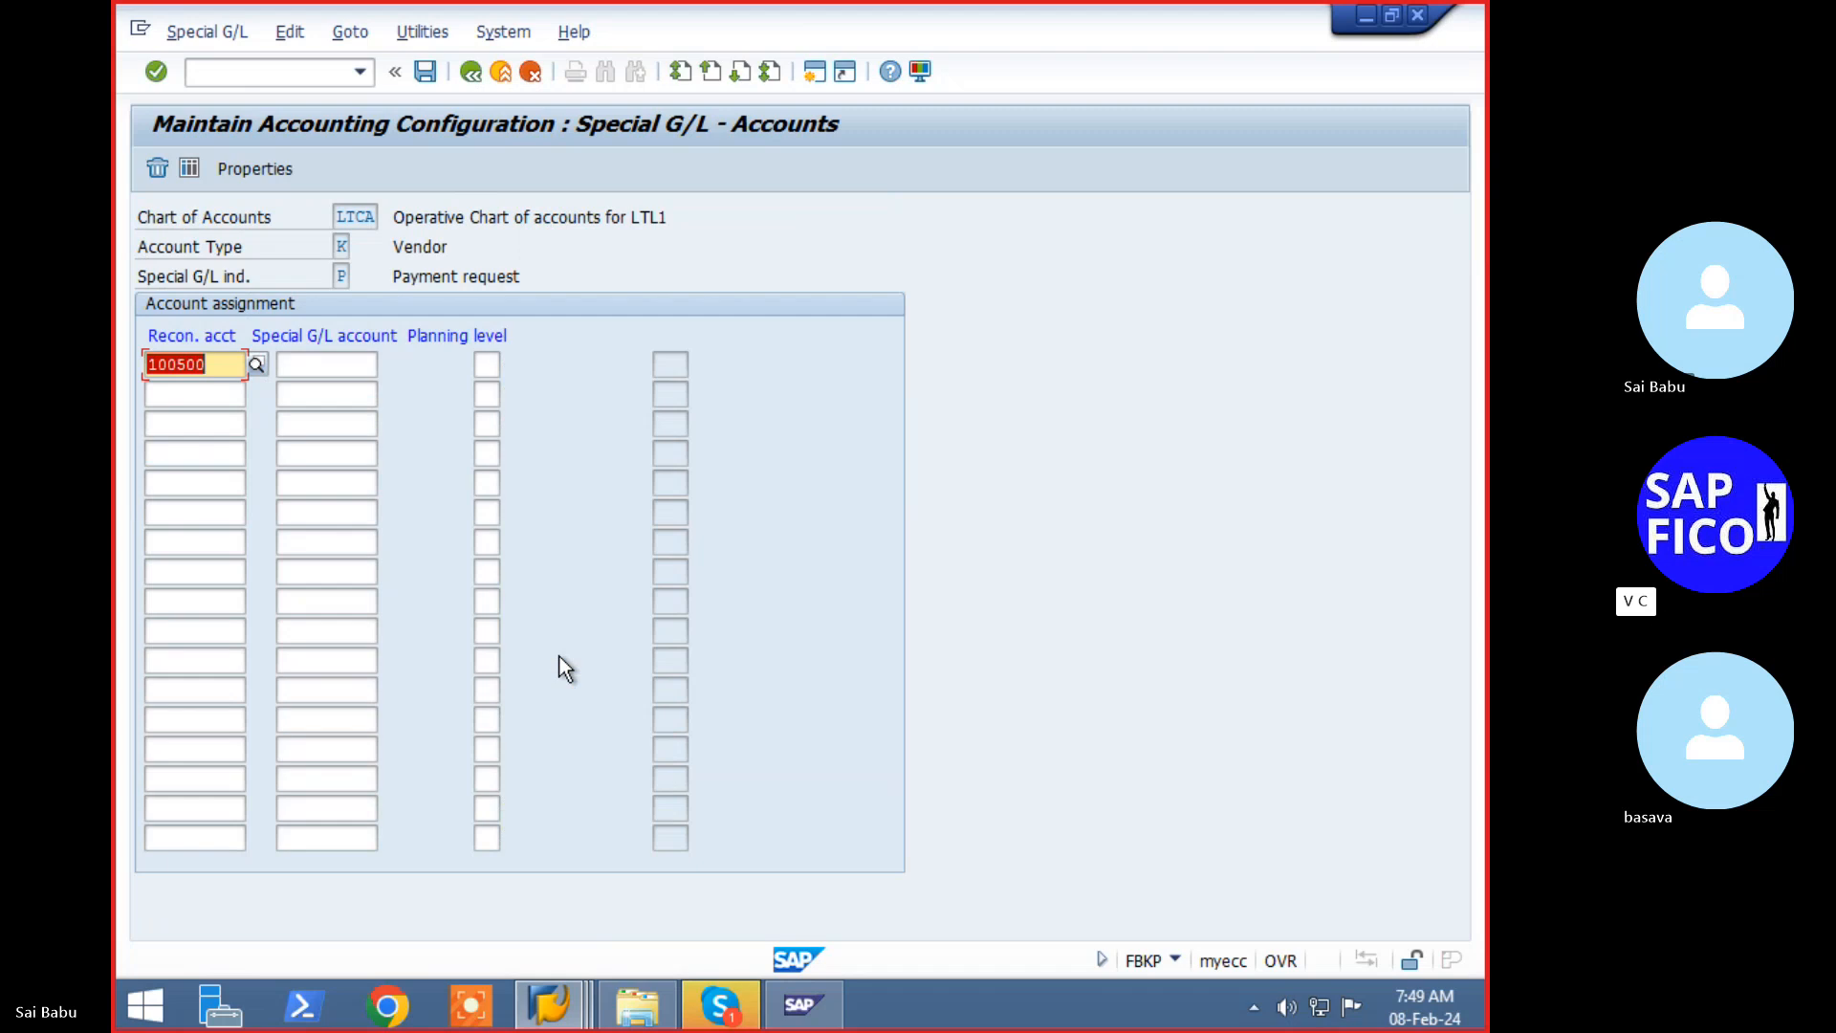
{"action": "left_click", "coordinate": [302, 364]}
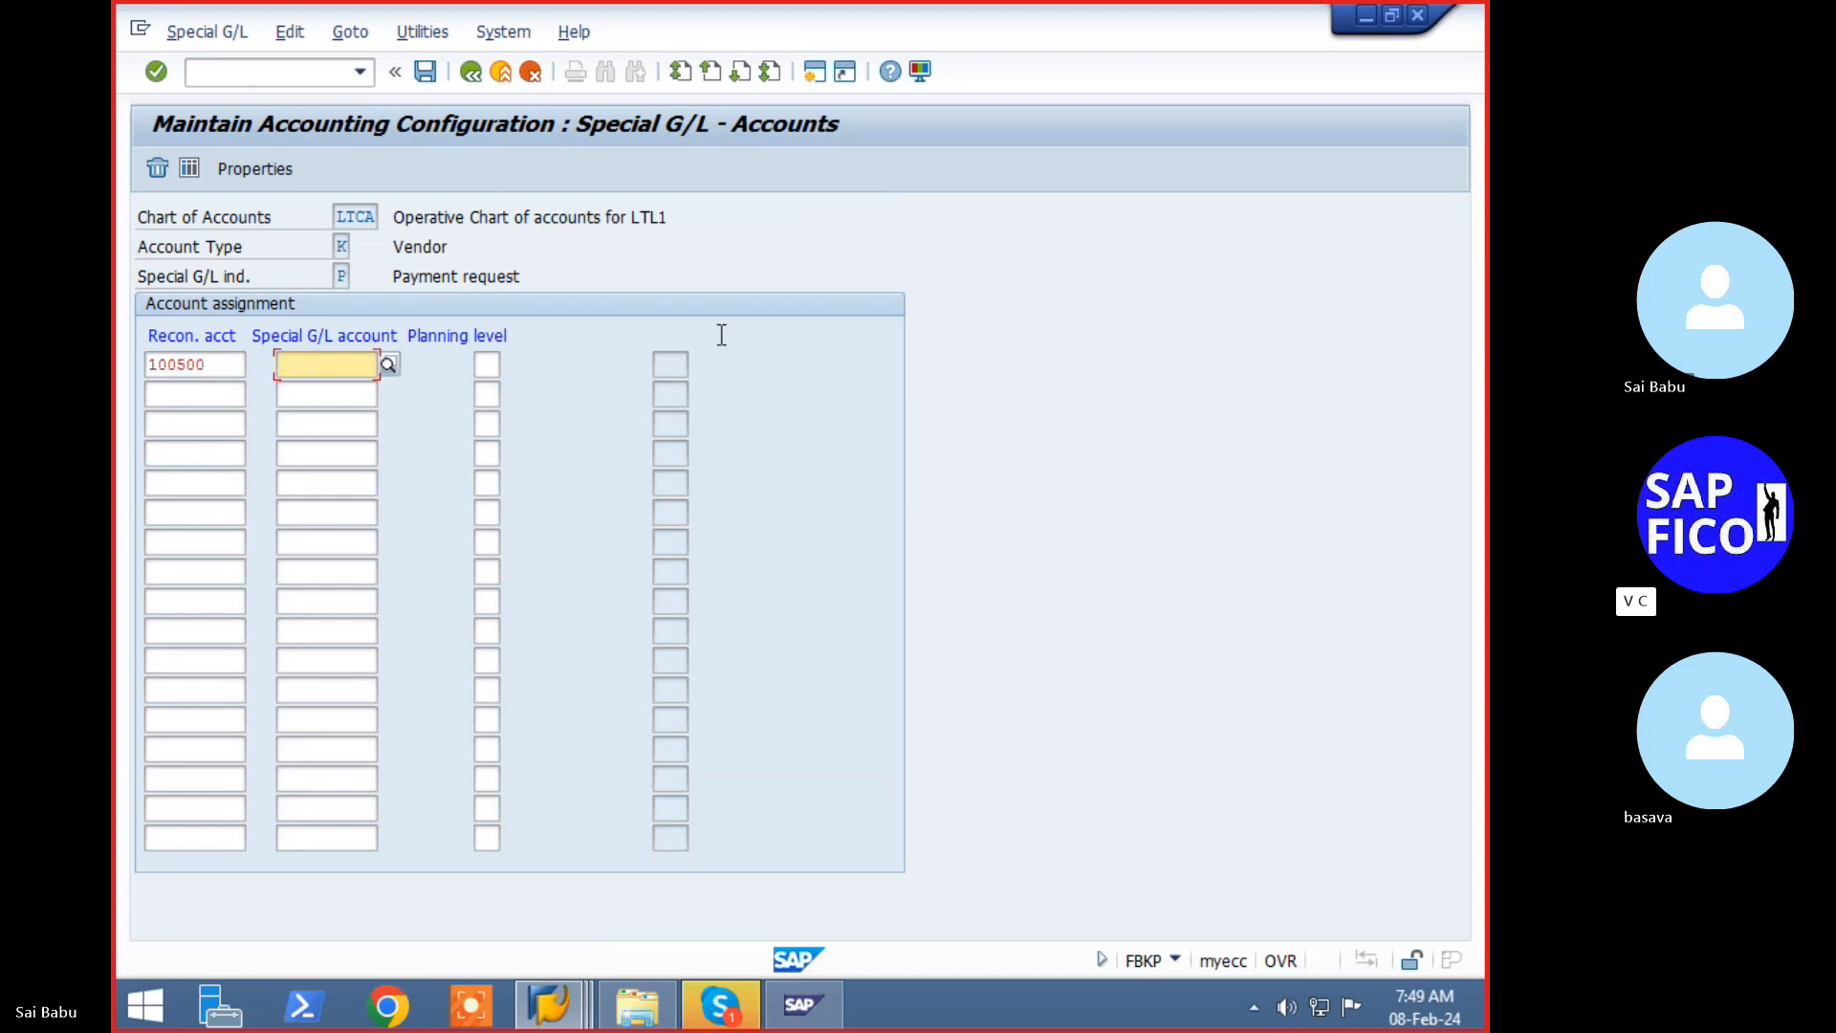
{"action": "type", "text": "4"}
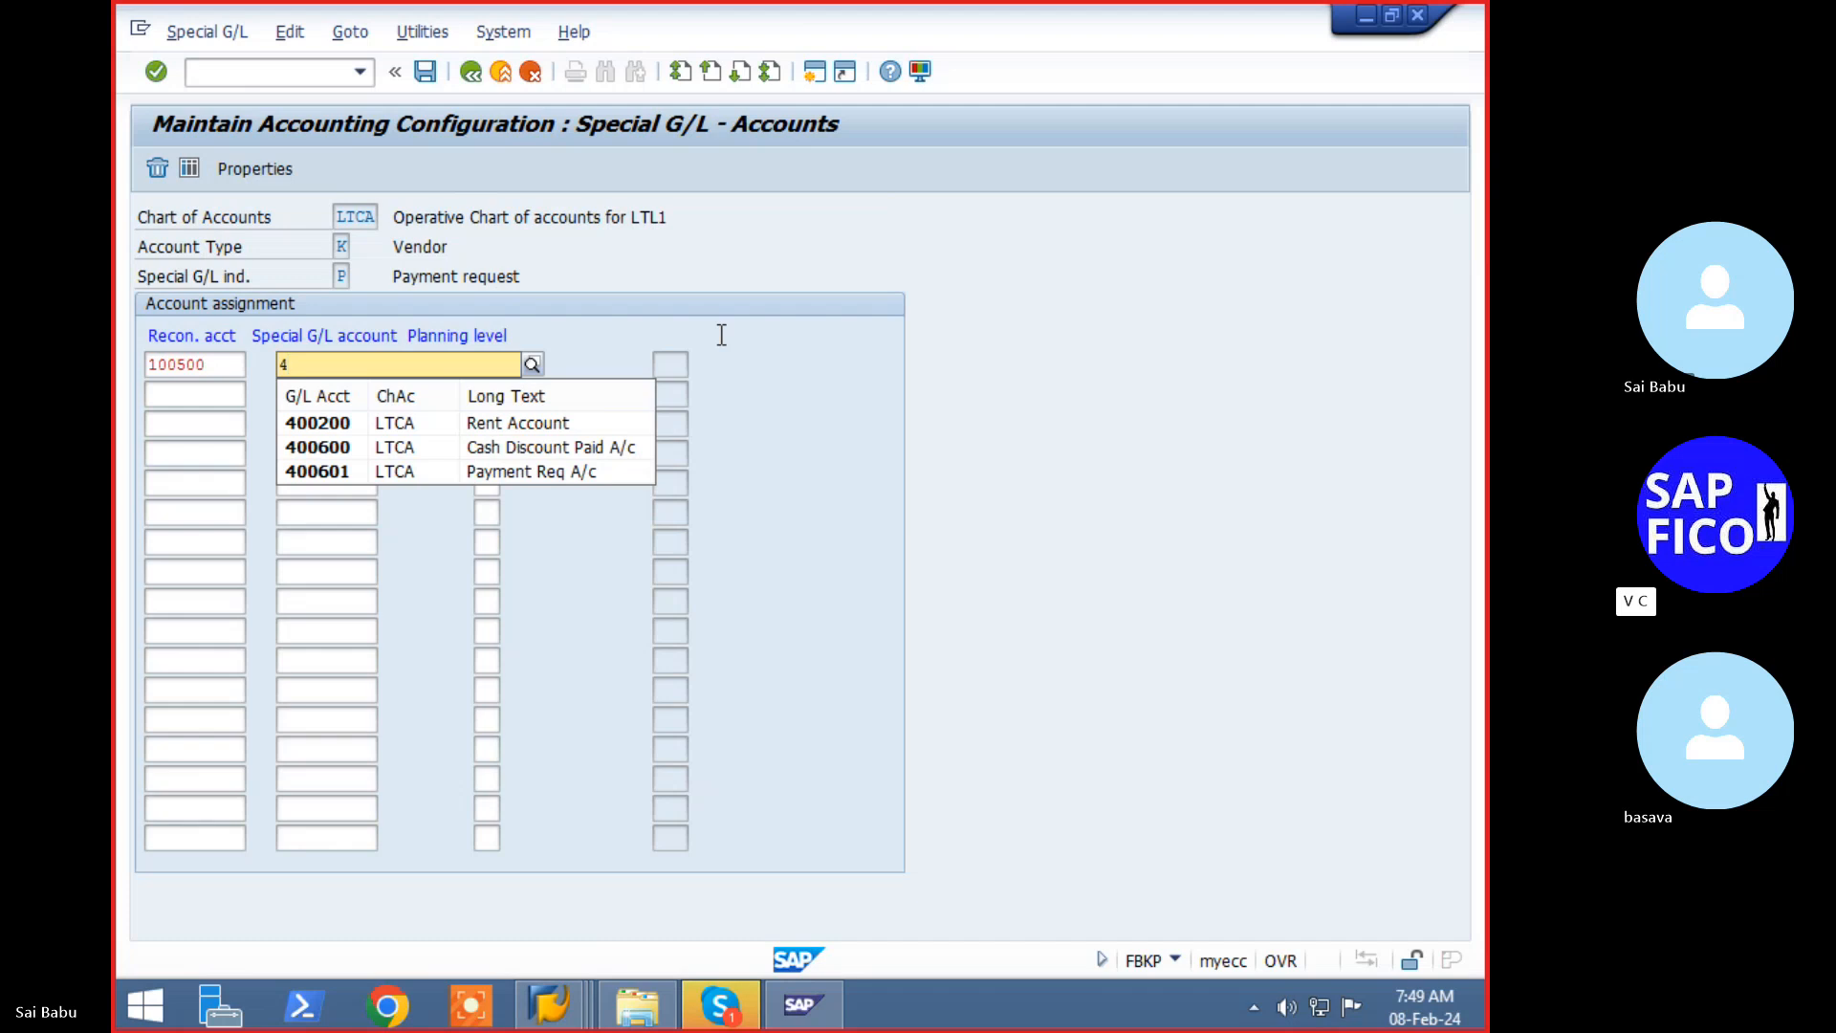
{"action": "key", "text": "Down"}
{"action": "key", "text": "Down"}
{"action": "key", "text": "Down"}
{"action": "key", "text": "Return"}
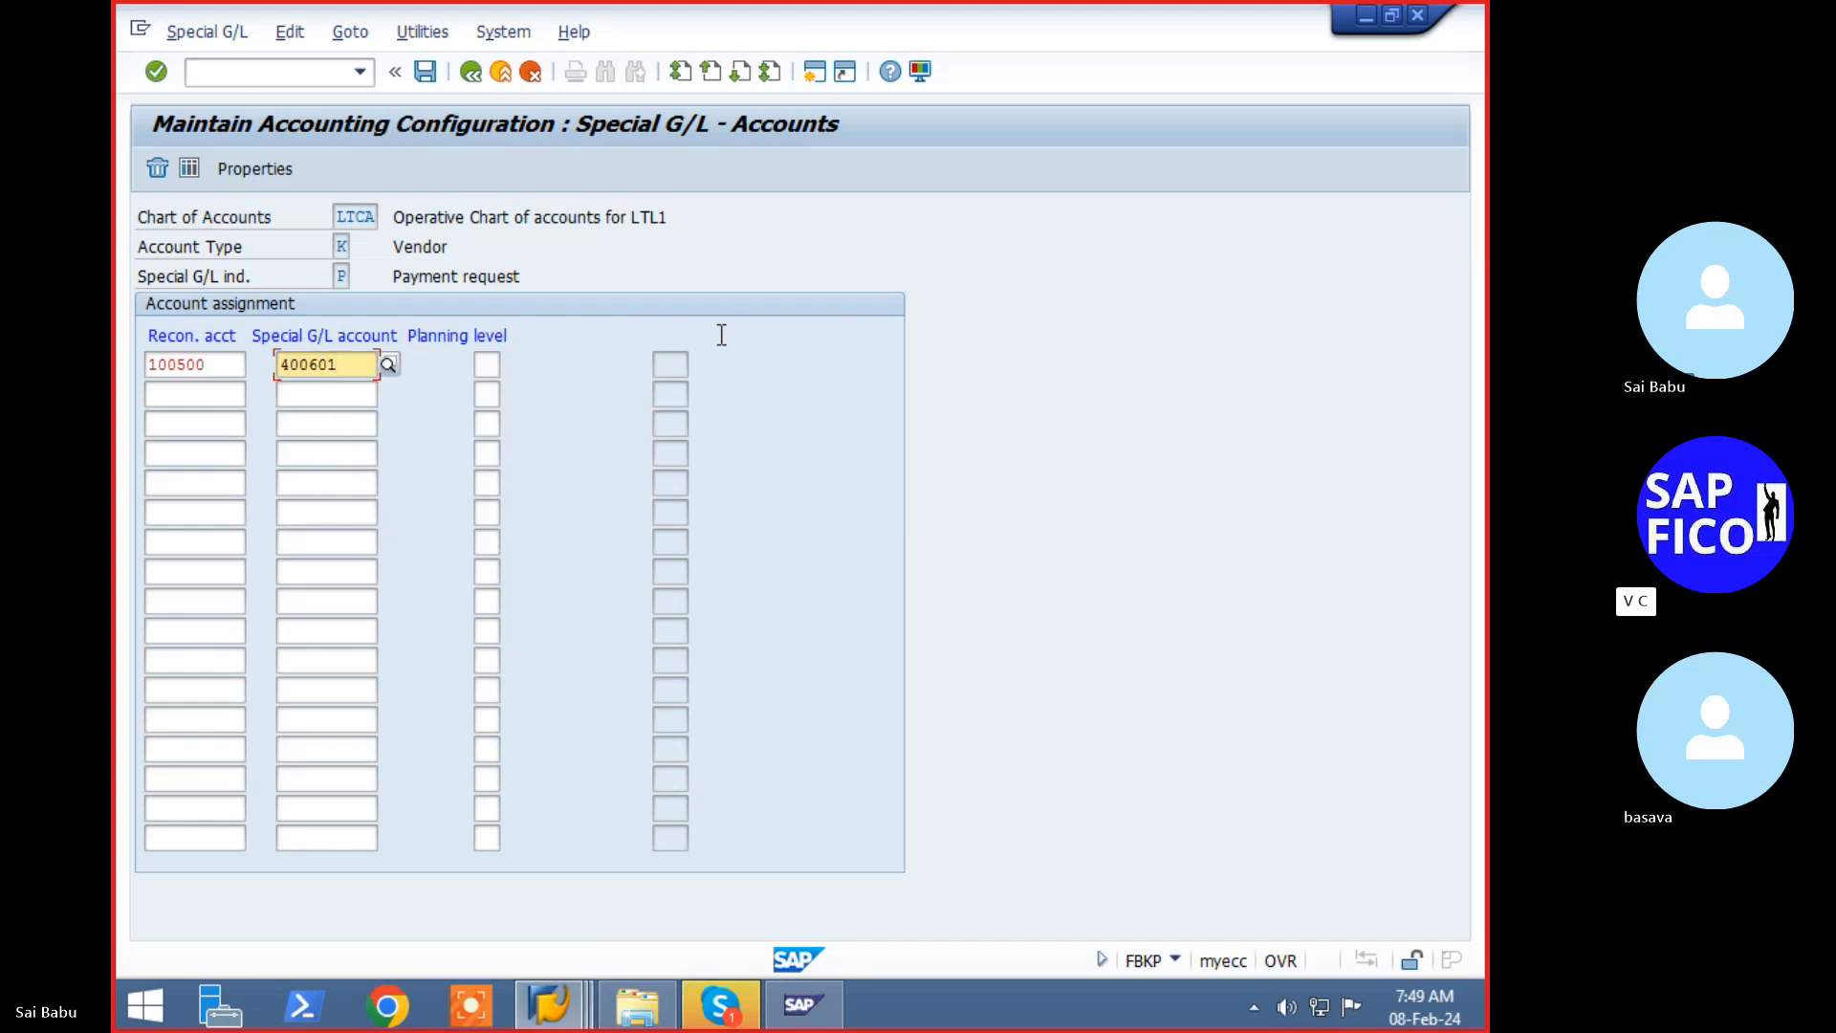
{"action": "key", "text": "shift+Tab"}
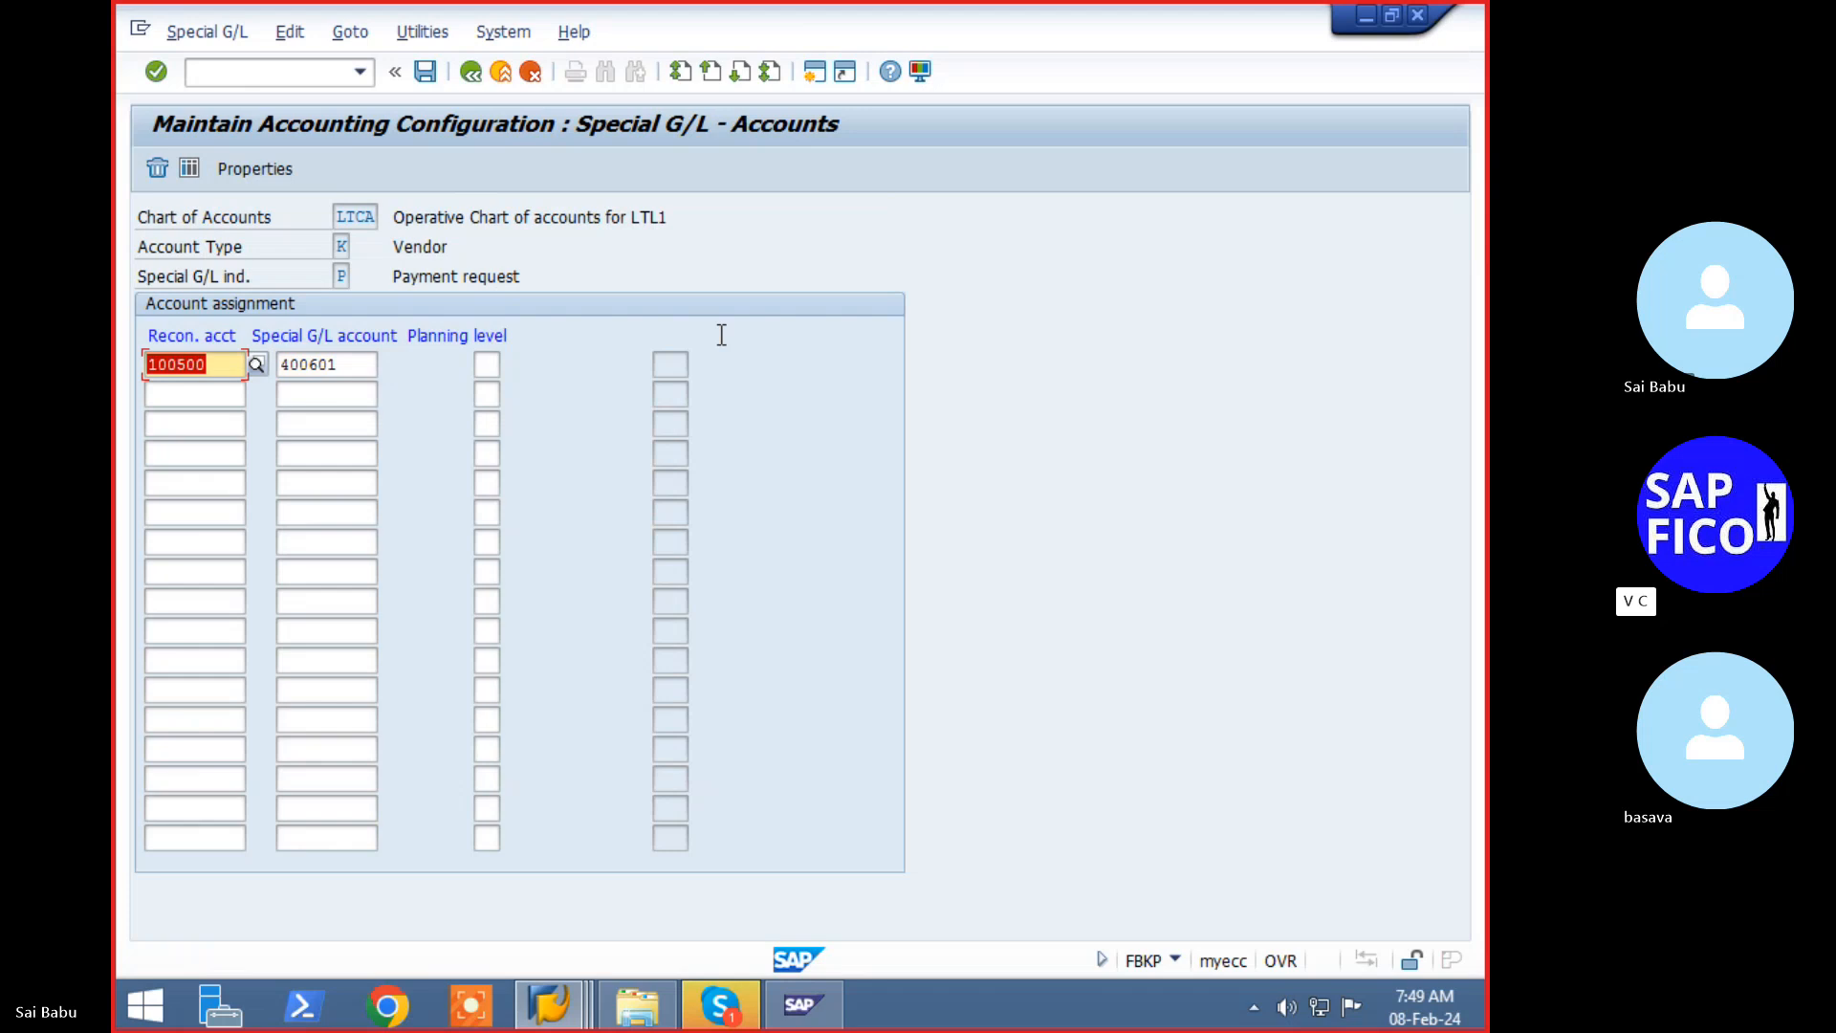
{"action": "key", "text": "ctrl+s"}
{"action": "key", "text": "Return"}
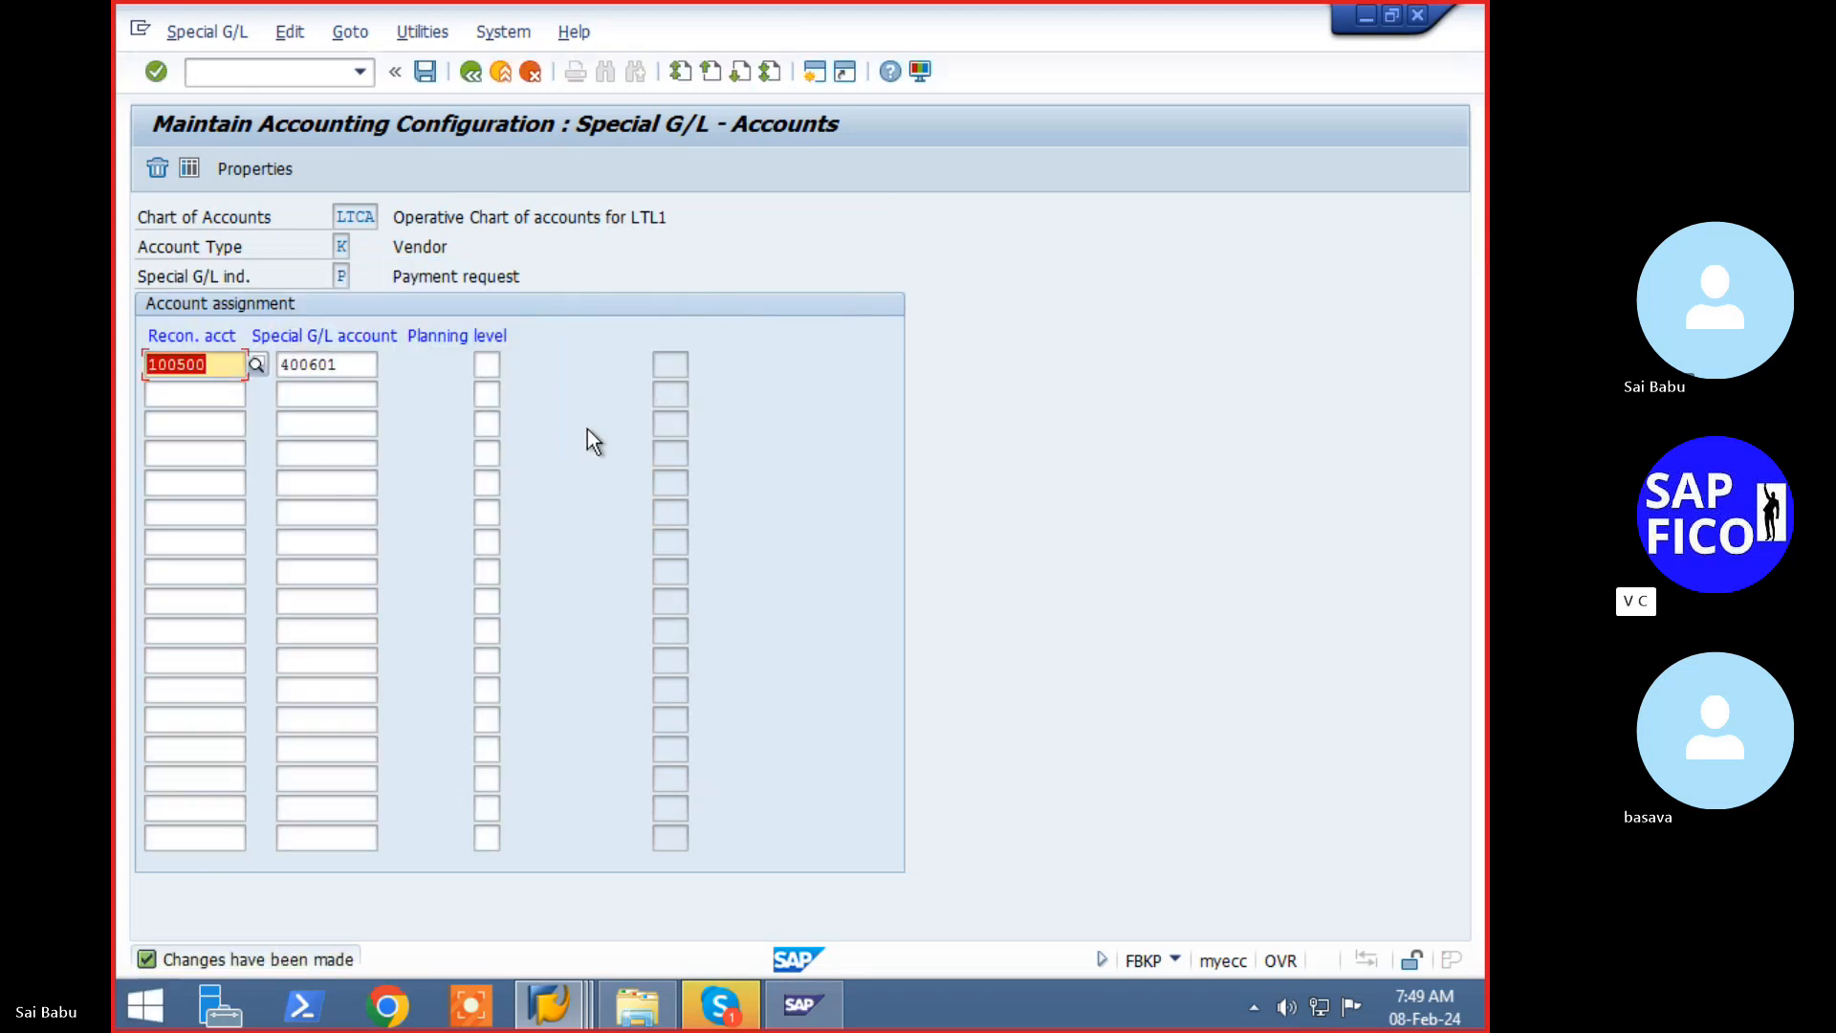
- Restart the F-59 payment request transaction
{"action": "left_click", "coordinate": [334, 77]}
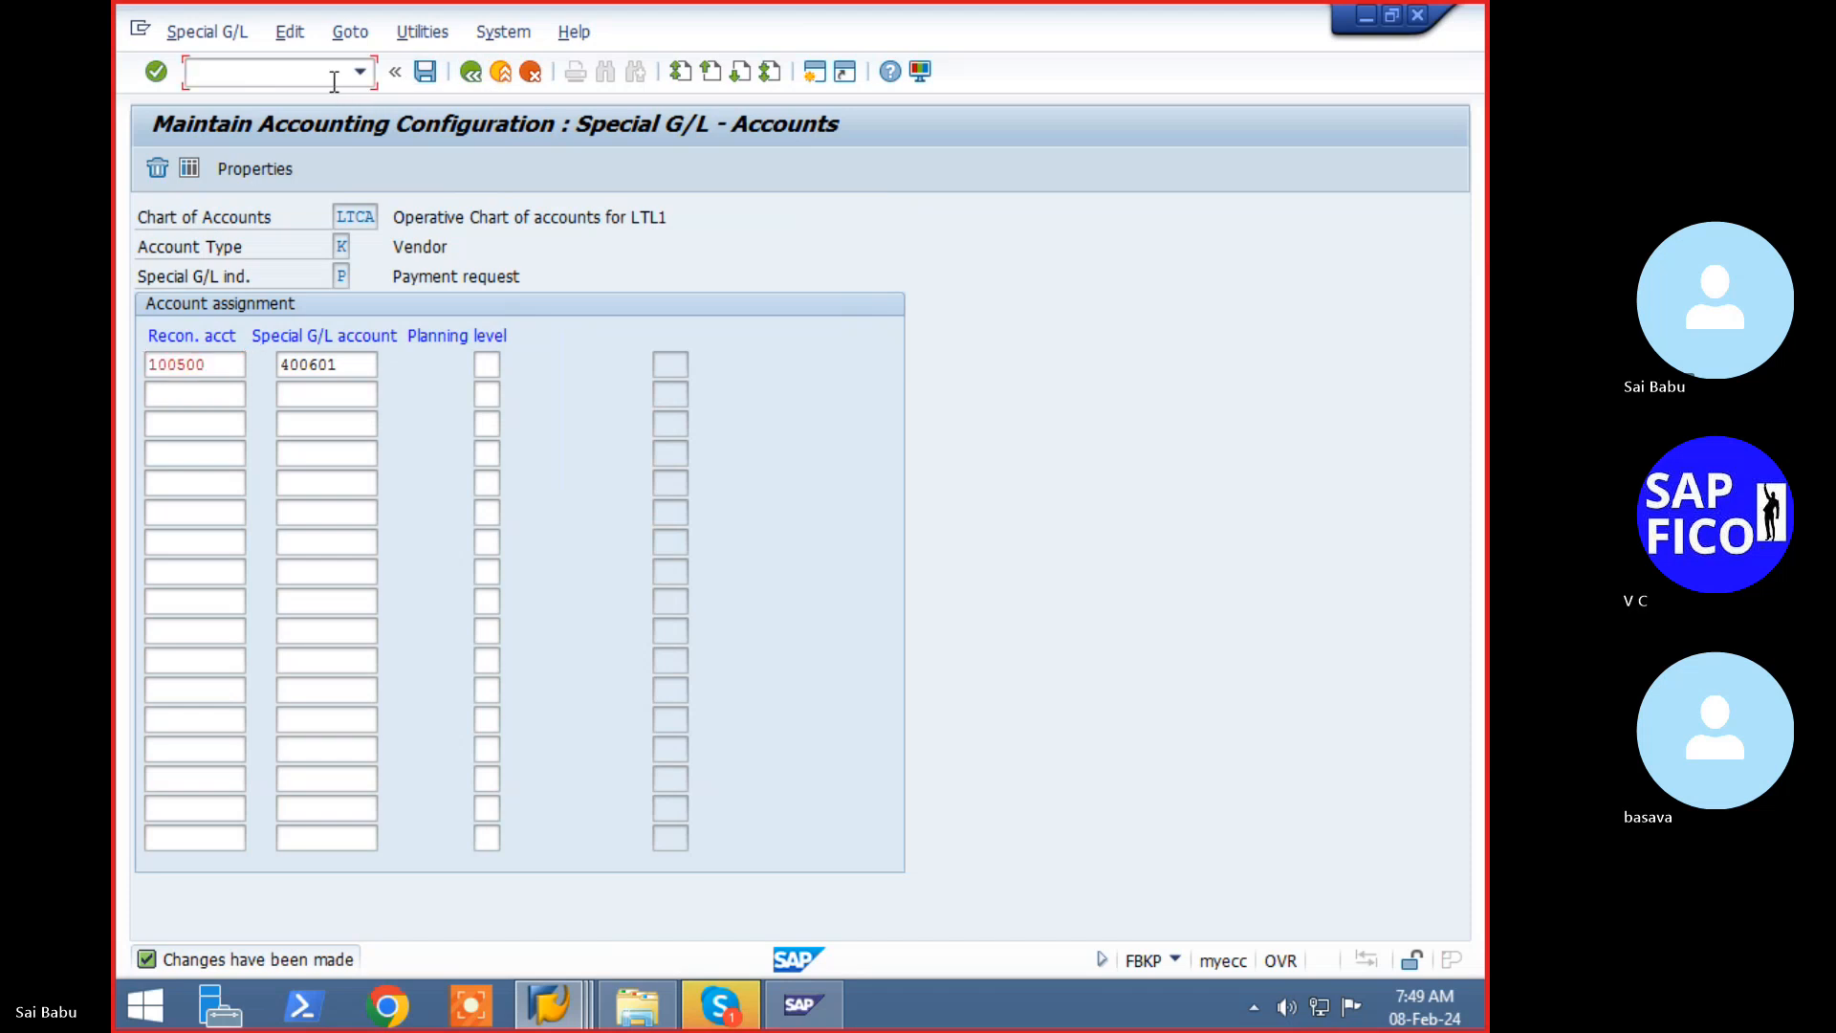
{"action": "type", "text": "/nf-59"}
{"action": "key", "text": "Return"}
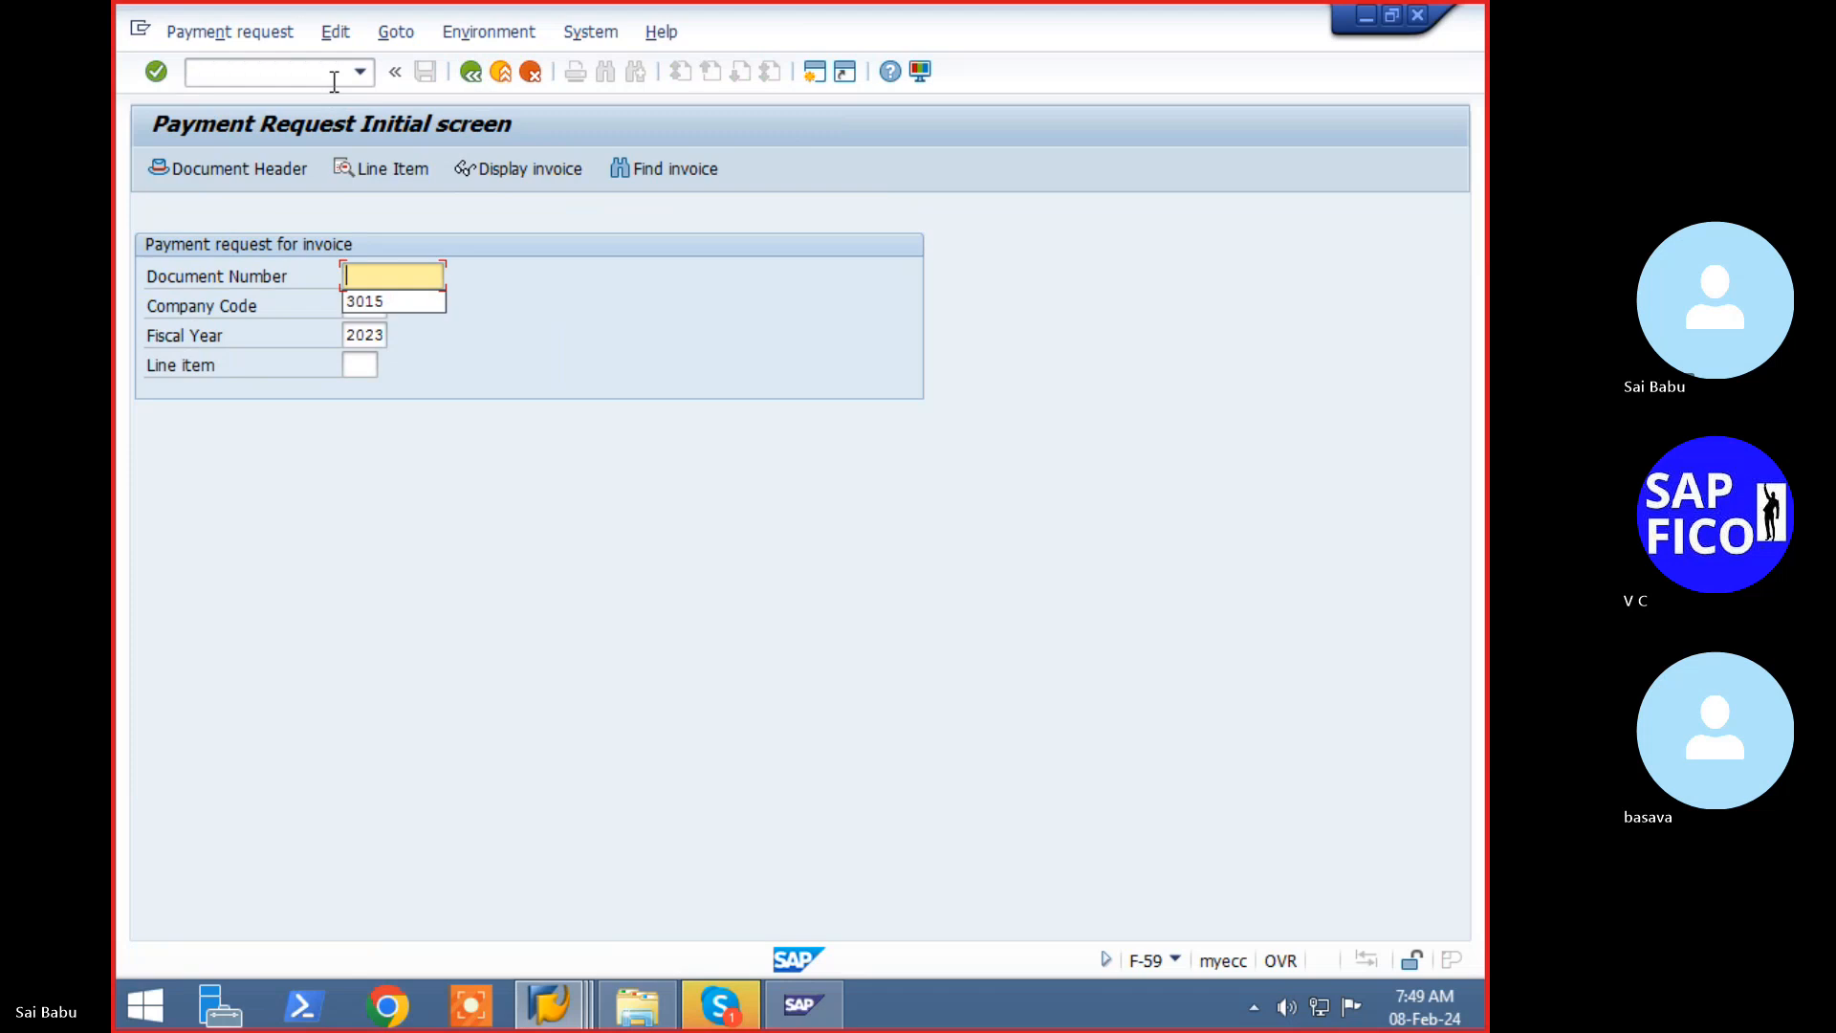
- Enter document number 3015 and open the line item, which errors: 400601 is not a reconciliation account
{"action": "key", "text": "Down"}
{"action": "key", "text": "Return"}
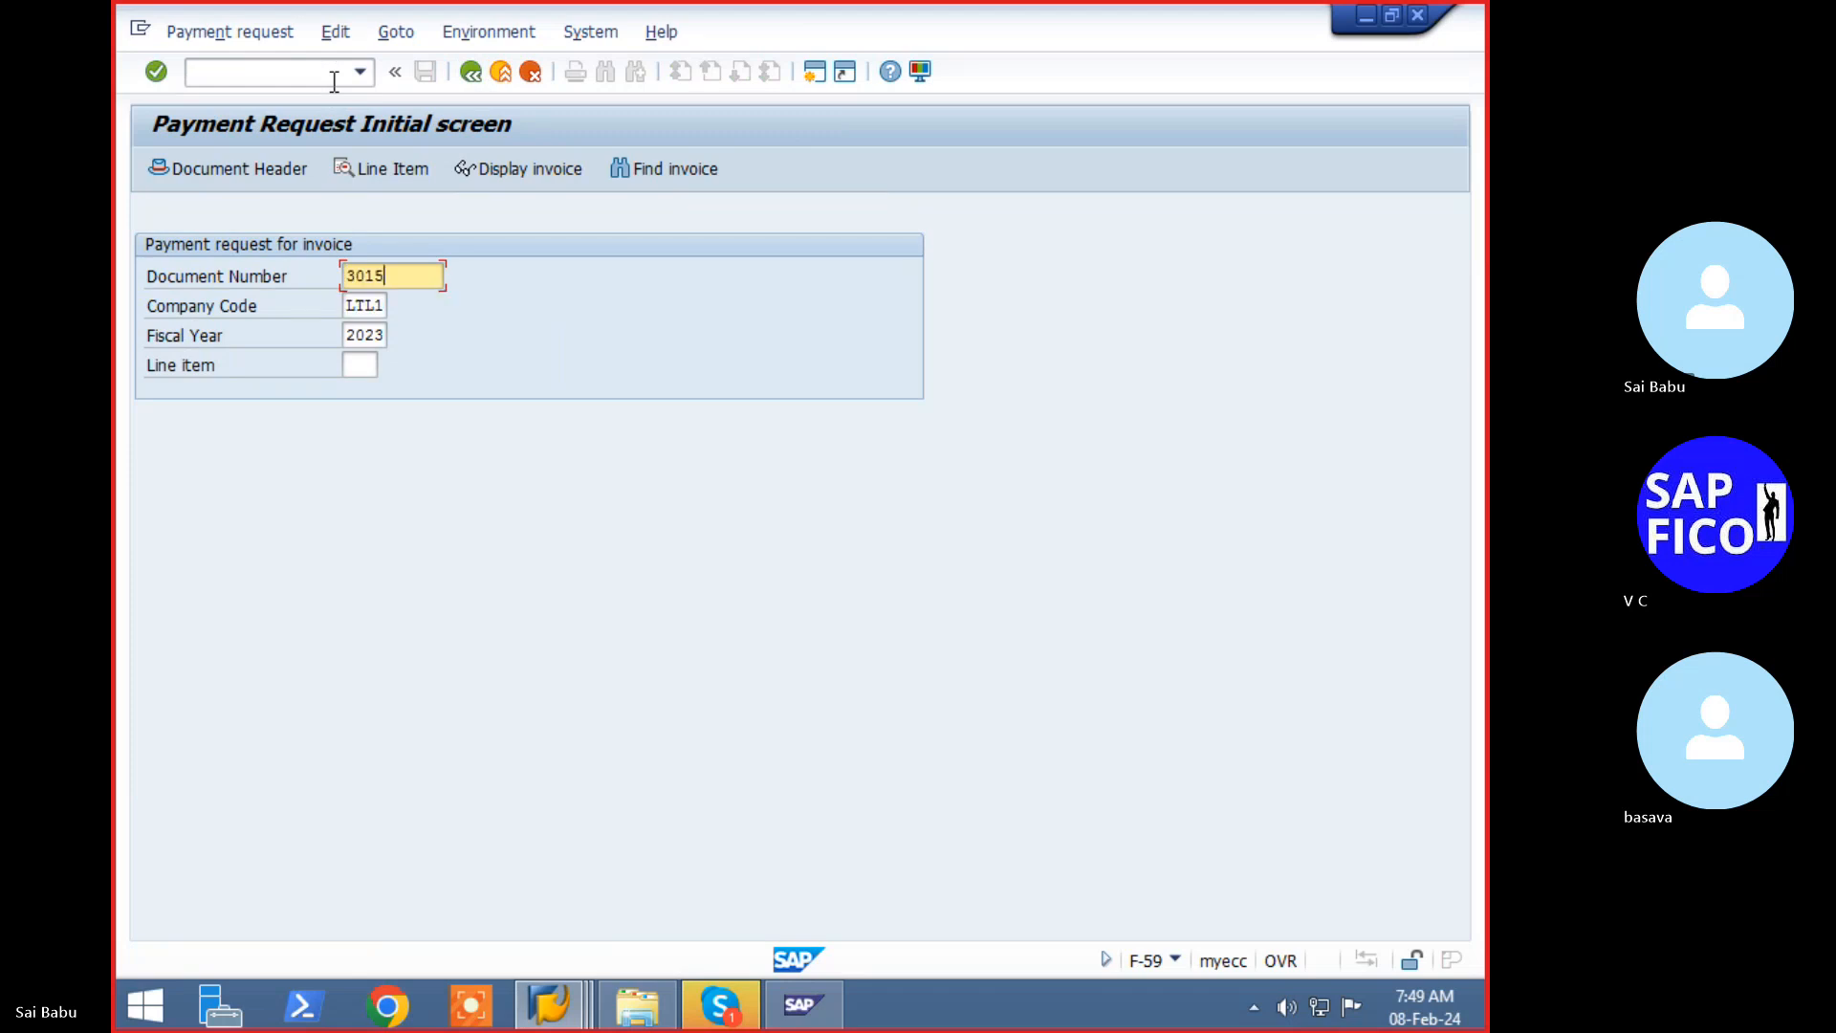
{"action": "left_click", "coordinate": [346, 170]}
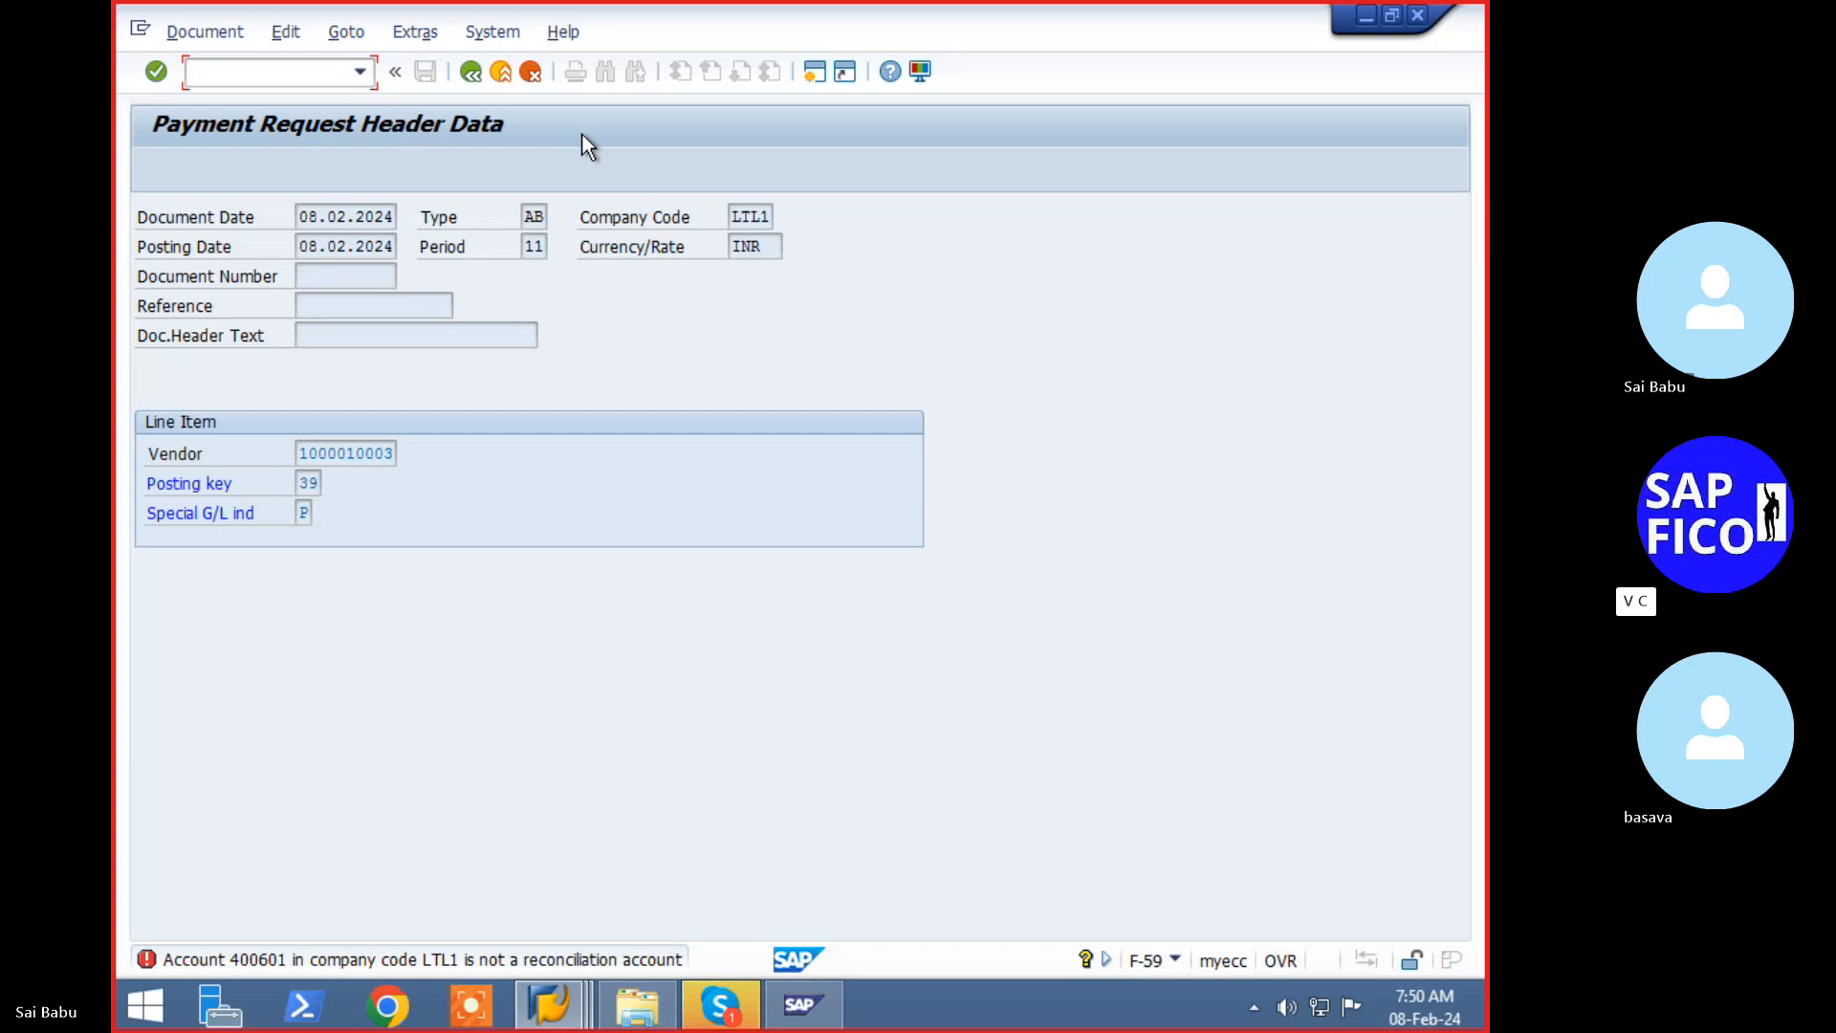
{"action": "type", "text": "/nfbkp"}
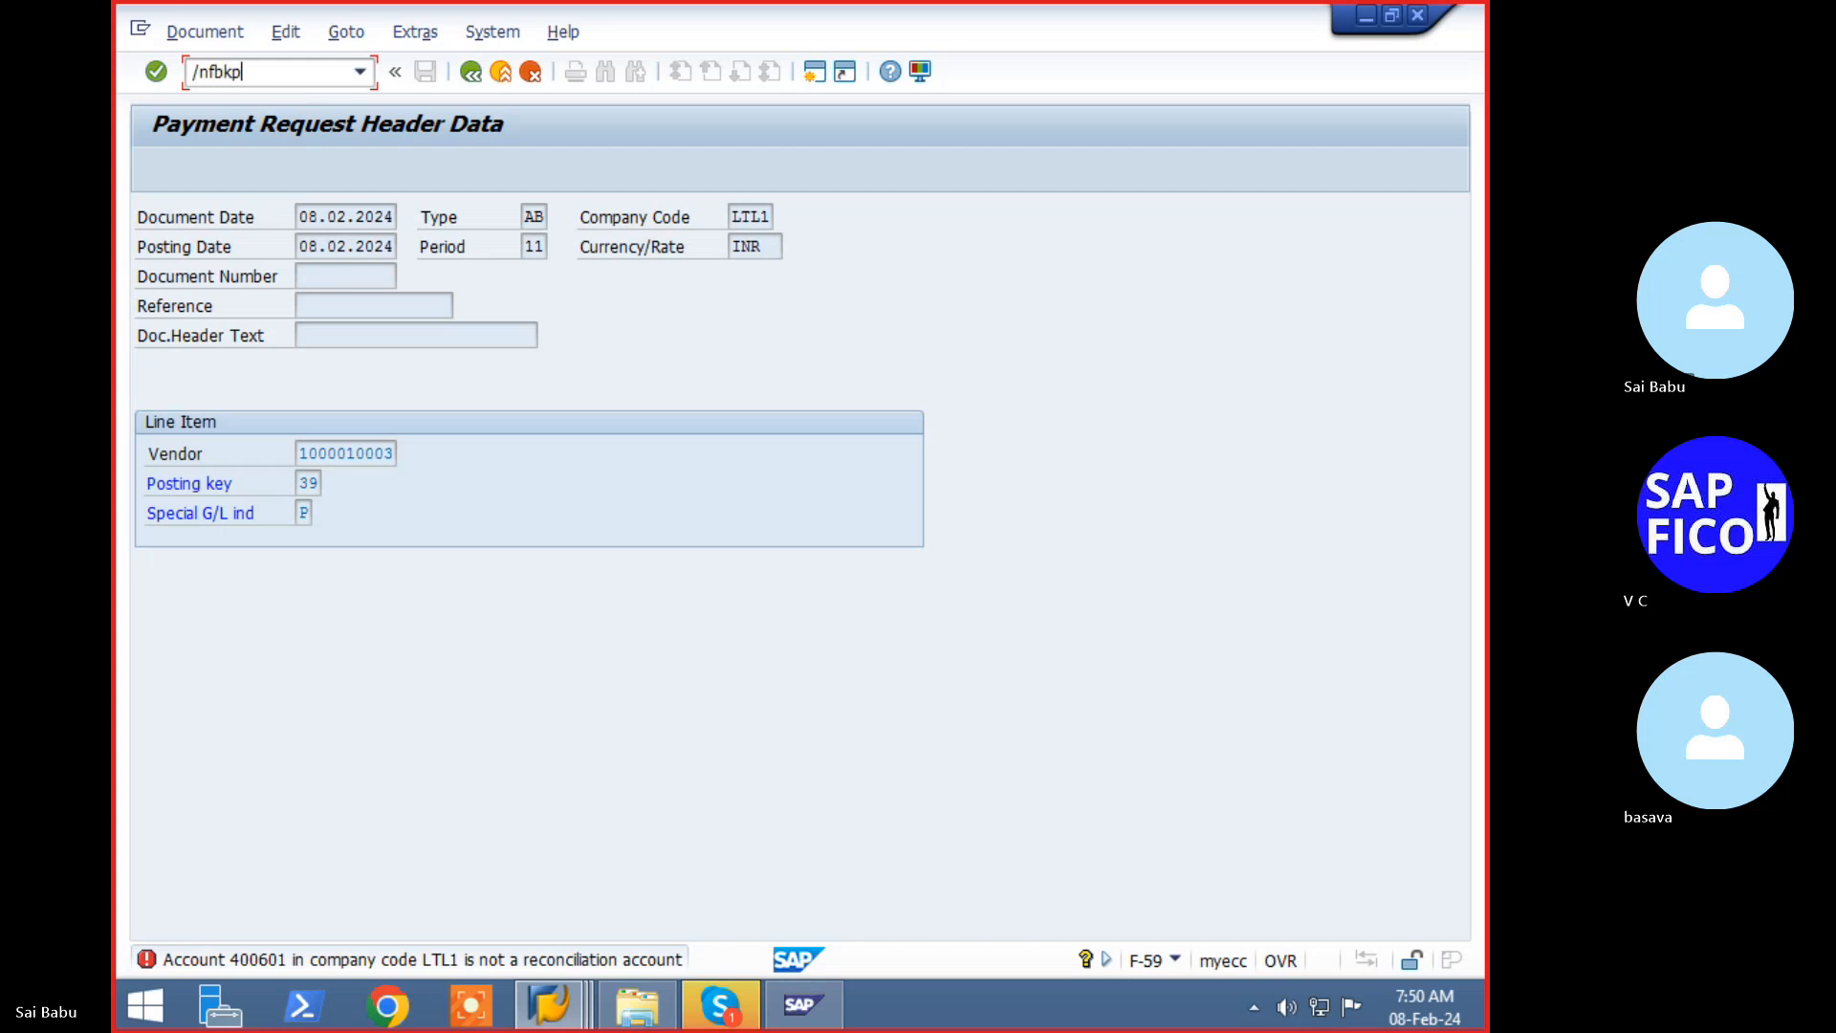
- In FBKP, change indicator P's special G/L account from 400601 to 100500 and save
{"action": "key", "text": "Return"}
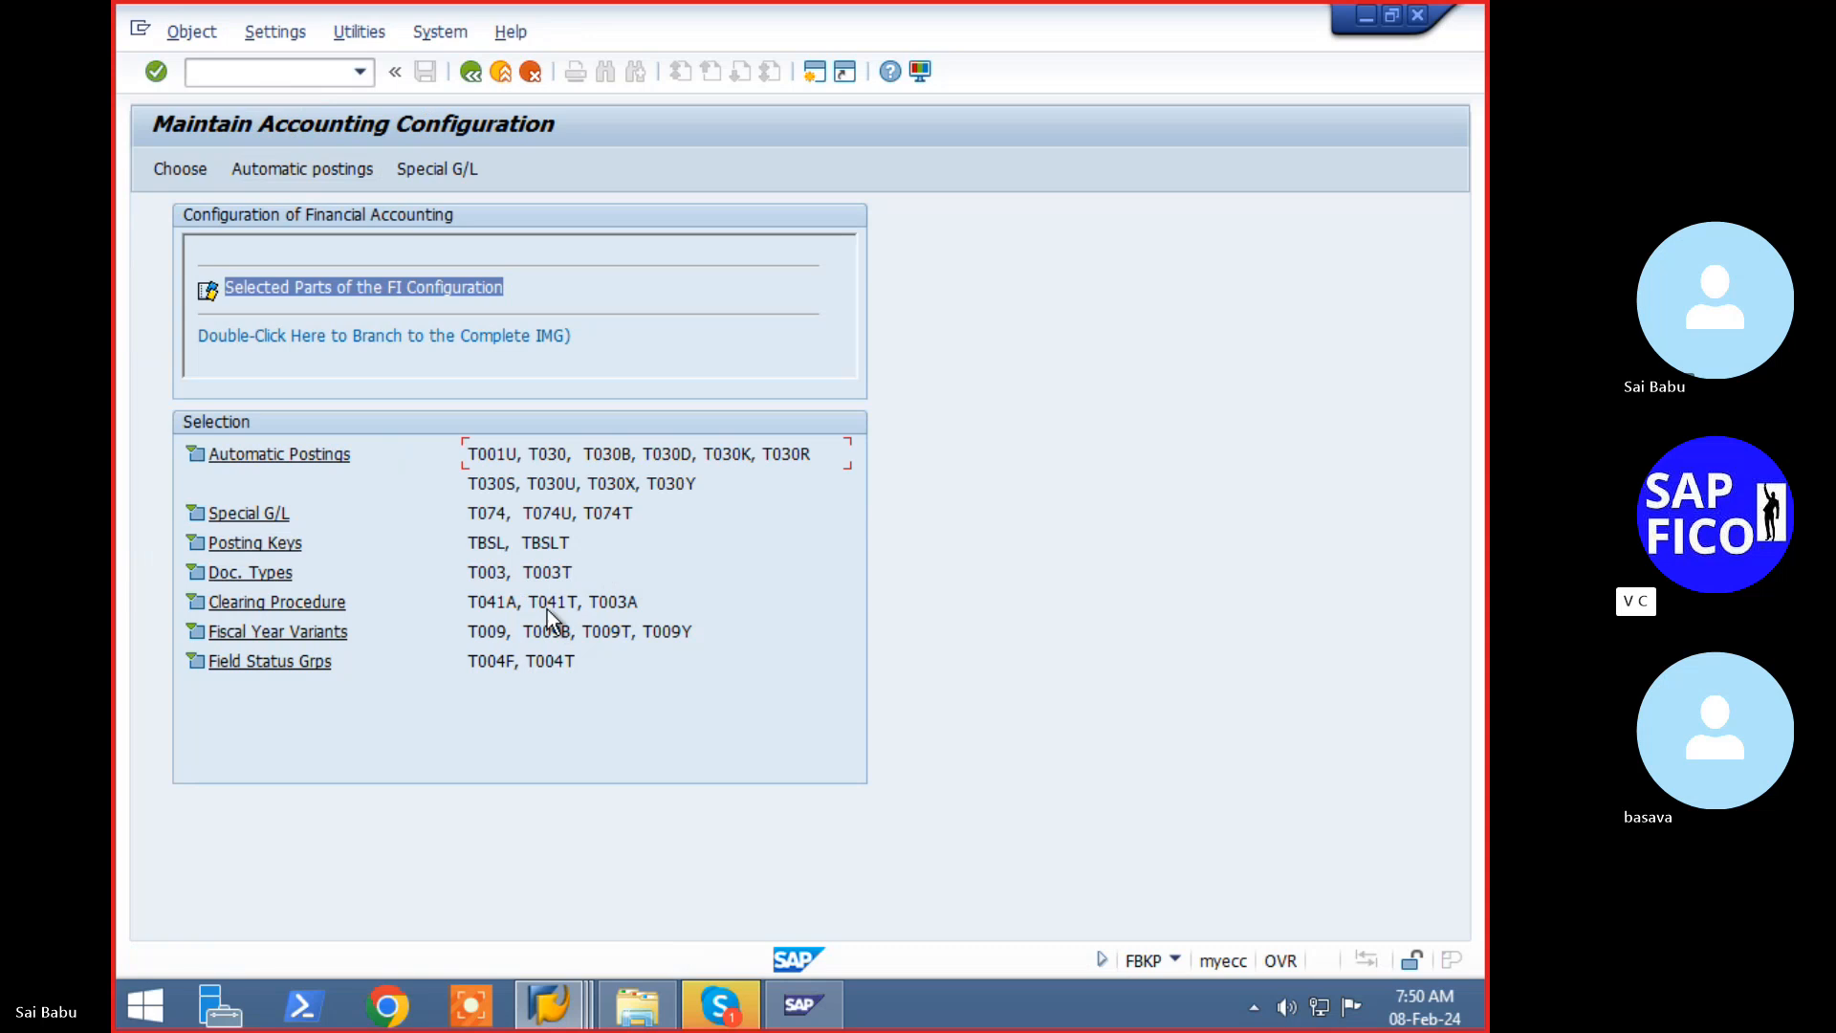
{"action": "left_click", "coordinate": [436, 170]}
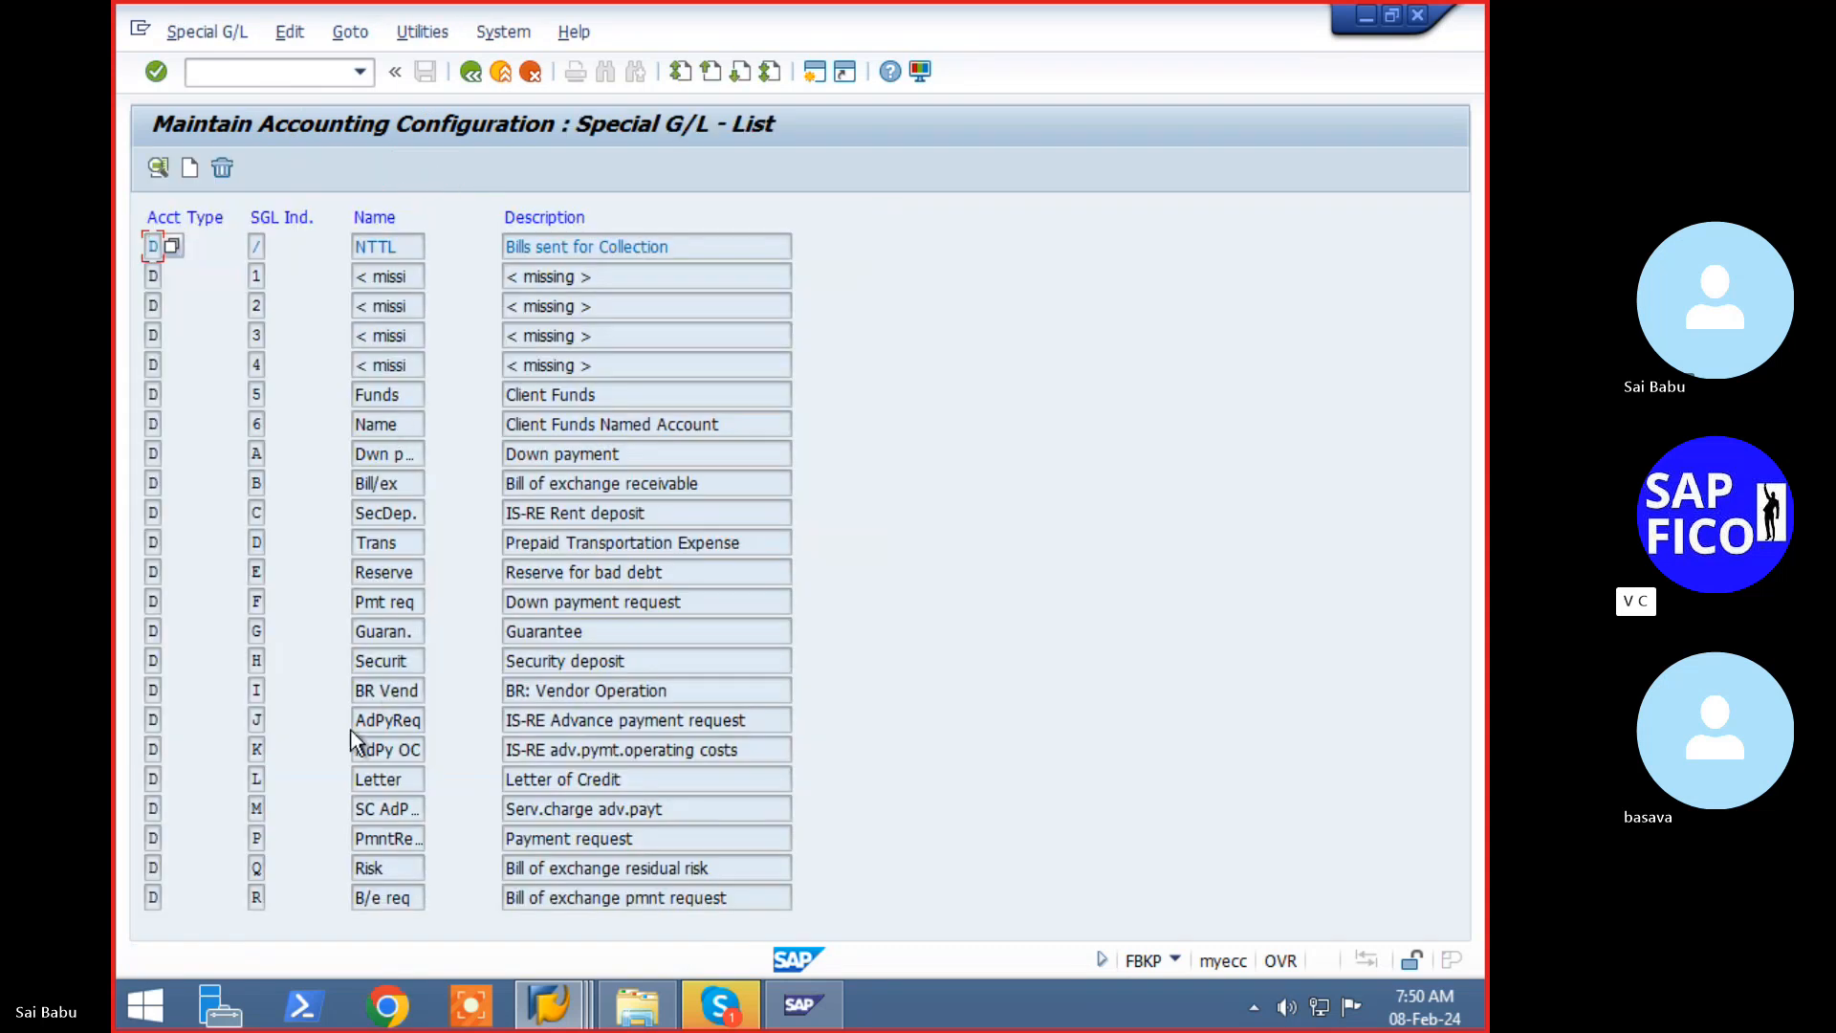
{"action": "key", "text": "Page_Down"}
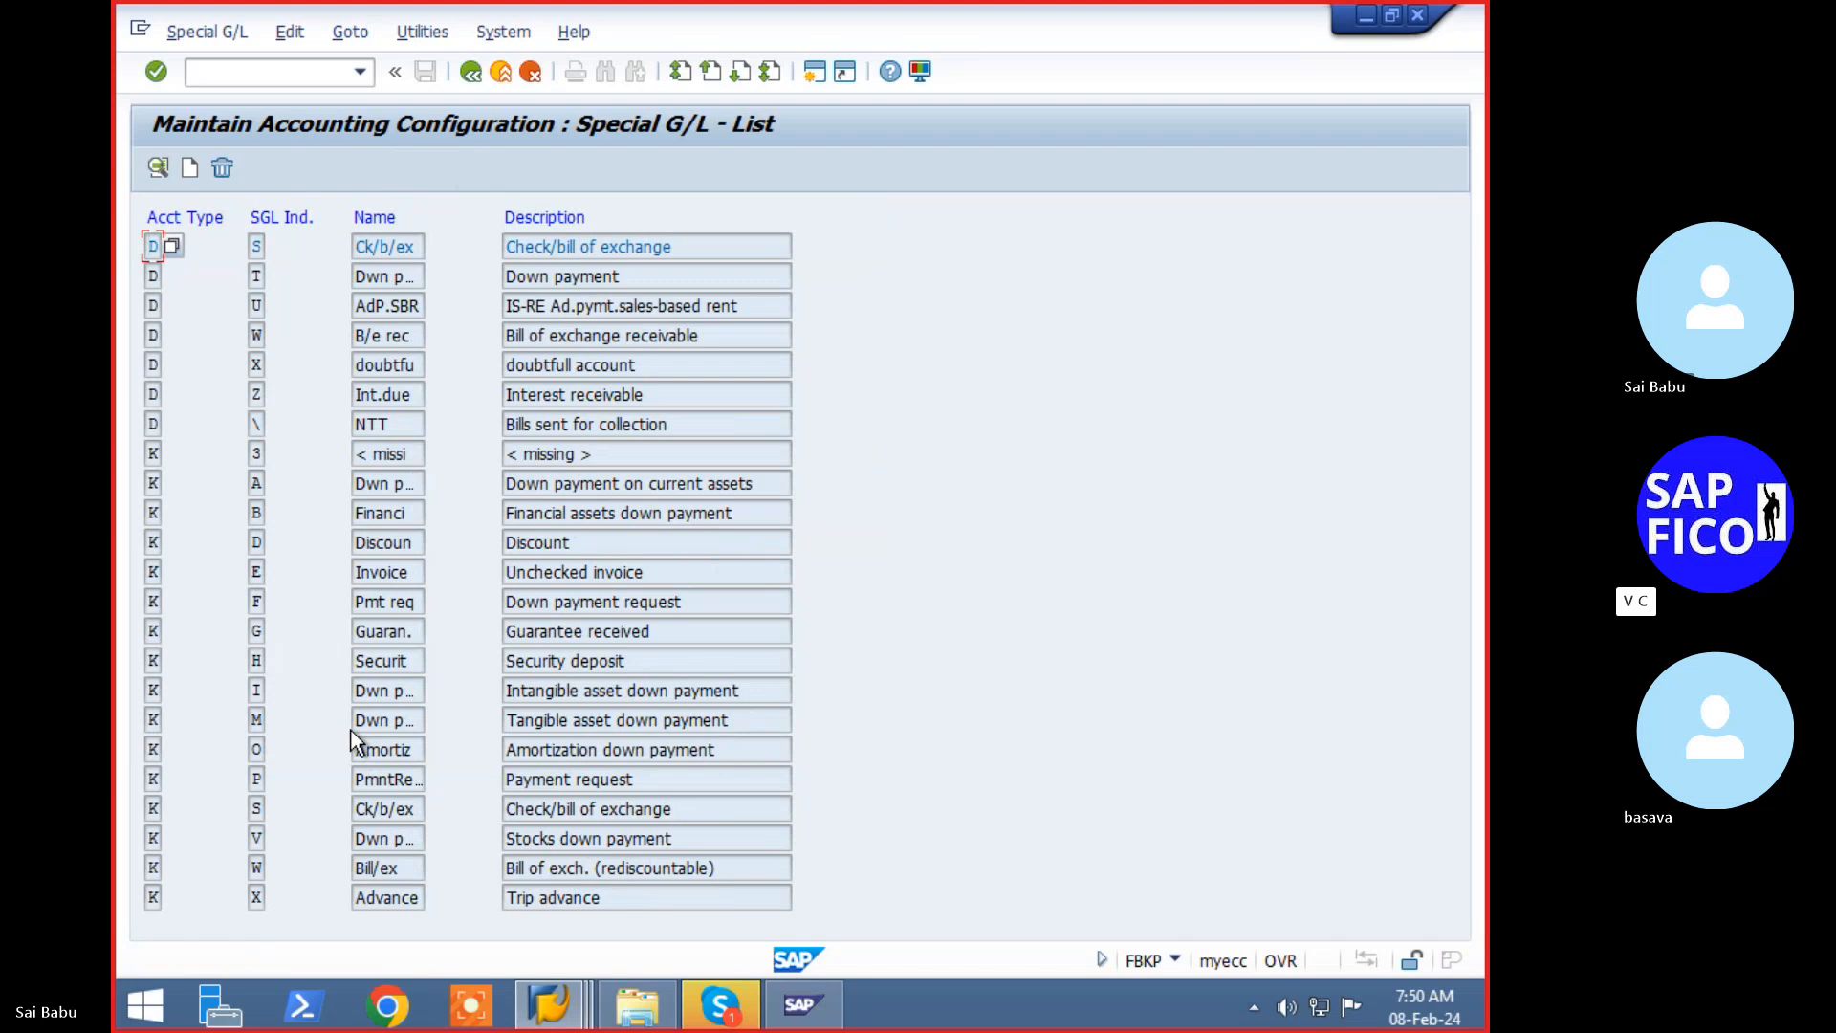
{"action": "double_click", "coordinate": [256, 779]}
{"action": "key", "text": "Return"}
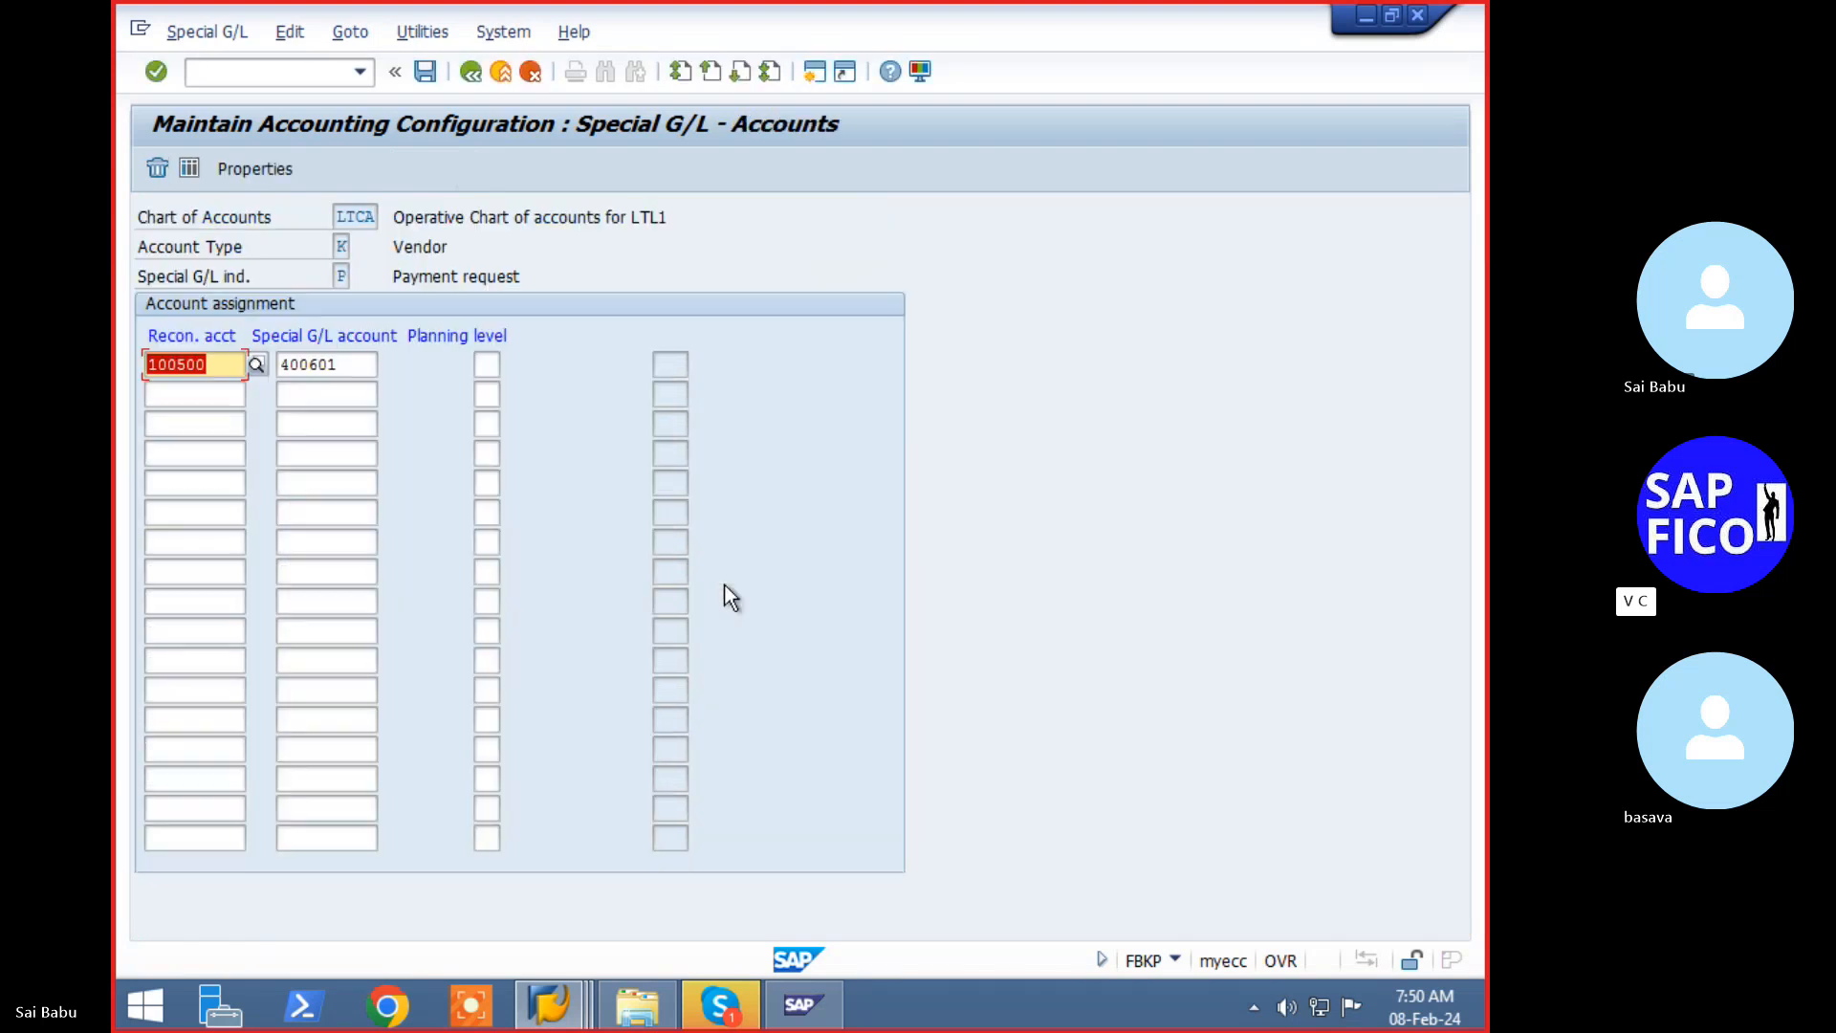
{"action": "double_click", "coordinate": [325, 364]}
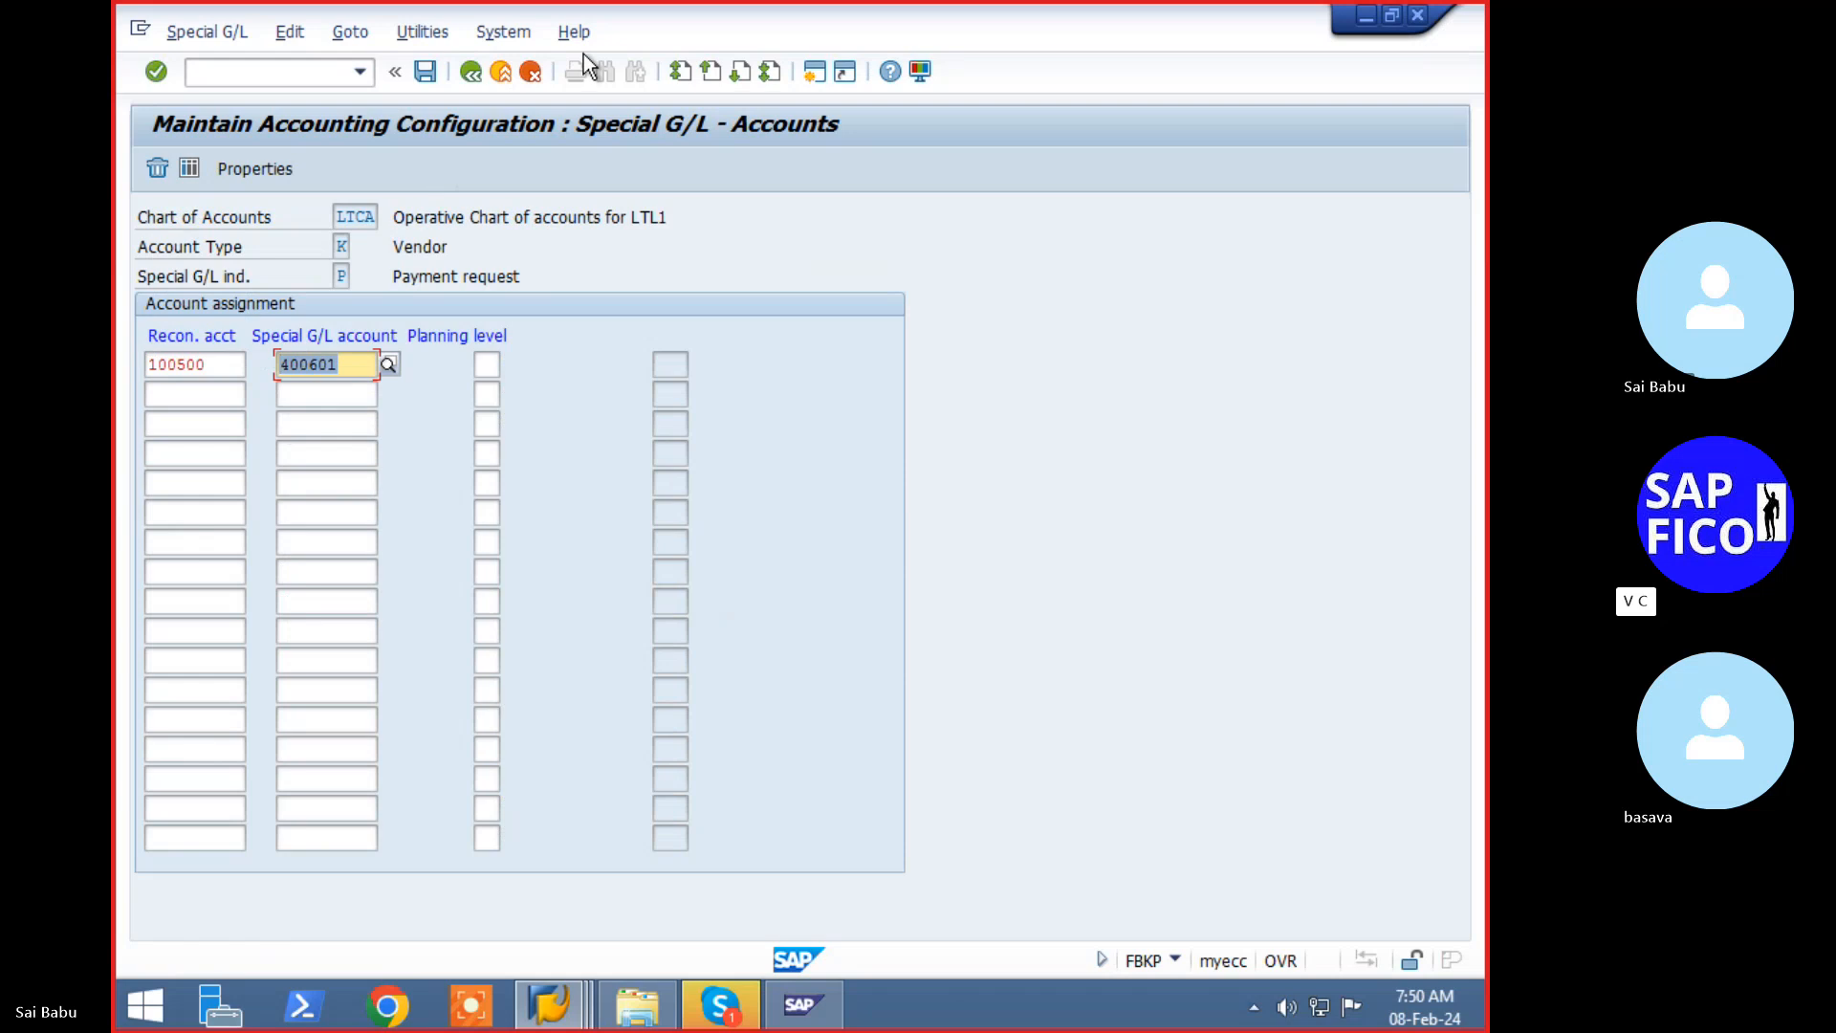
{"action": "type", "text": "100500"}
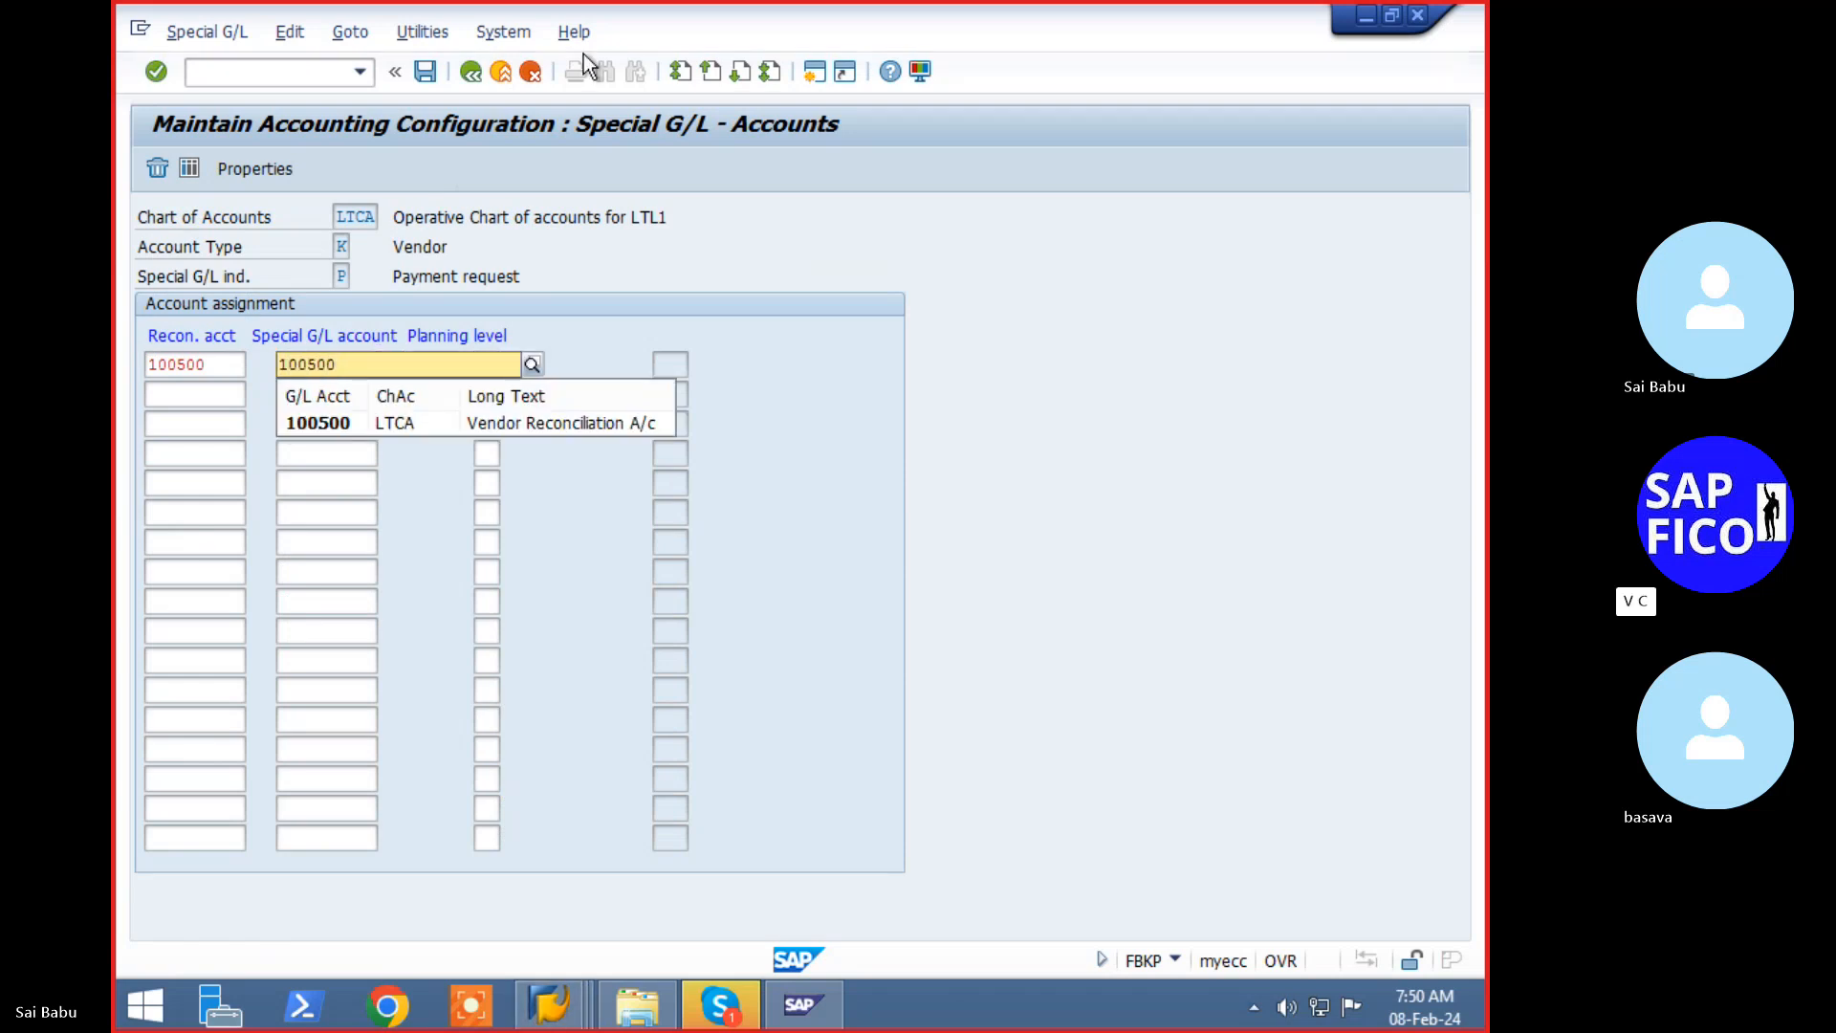
{"action": "key", "text": "Return"}
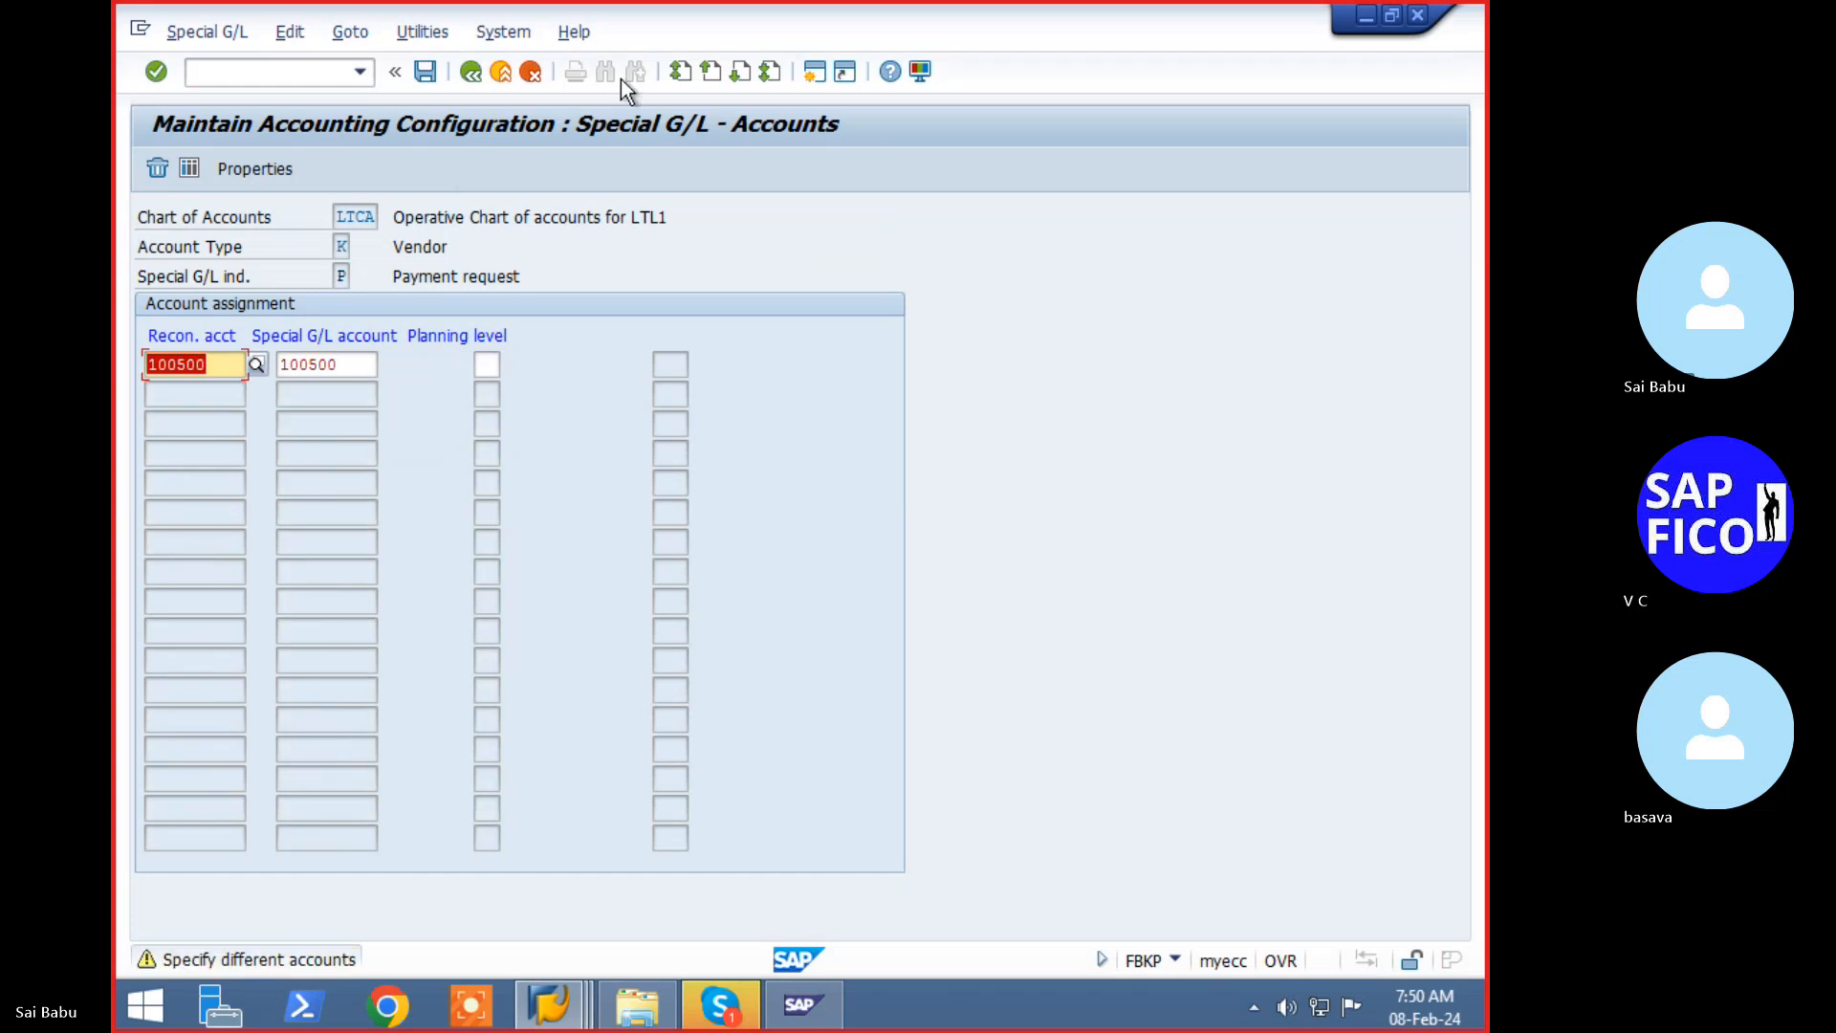
{"action": "key", "text": "ctrl+s"}
{"action": "key", "text": "Return"}
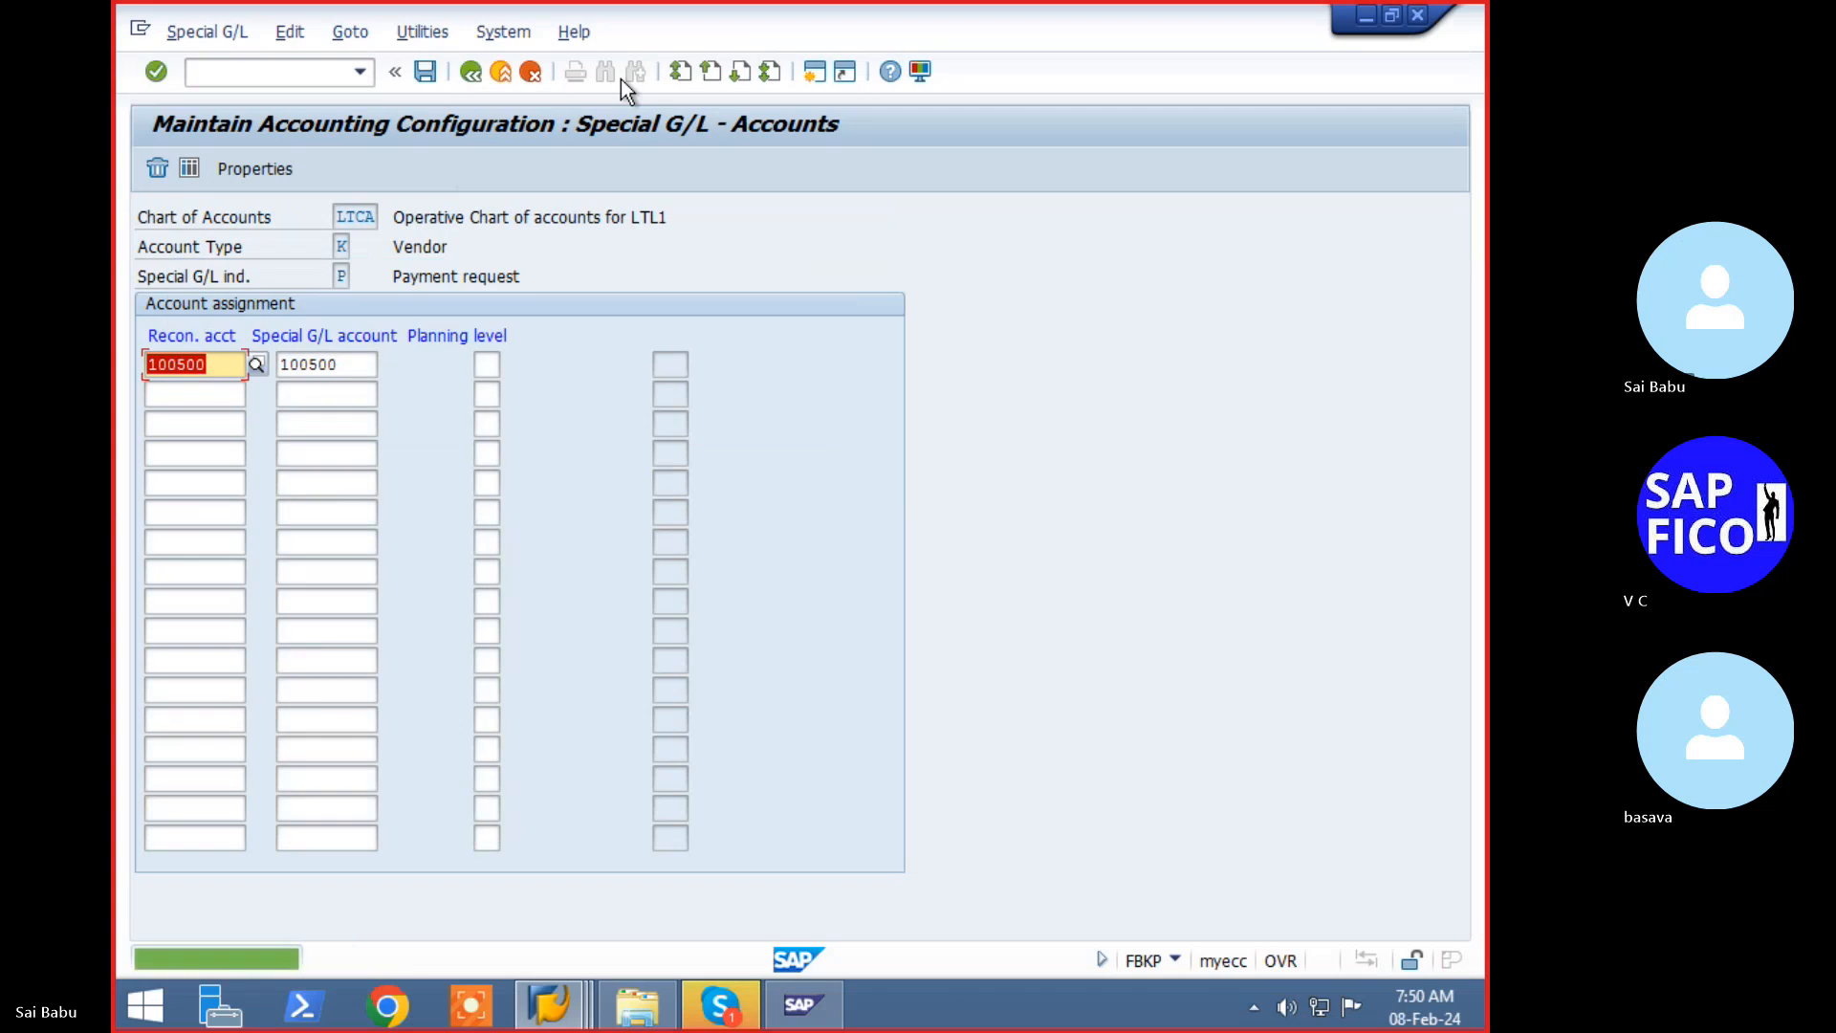
- Return to F-59 and fill in document number 3015
{"action": "left_click", "coordinate": [327, 71]}
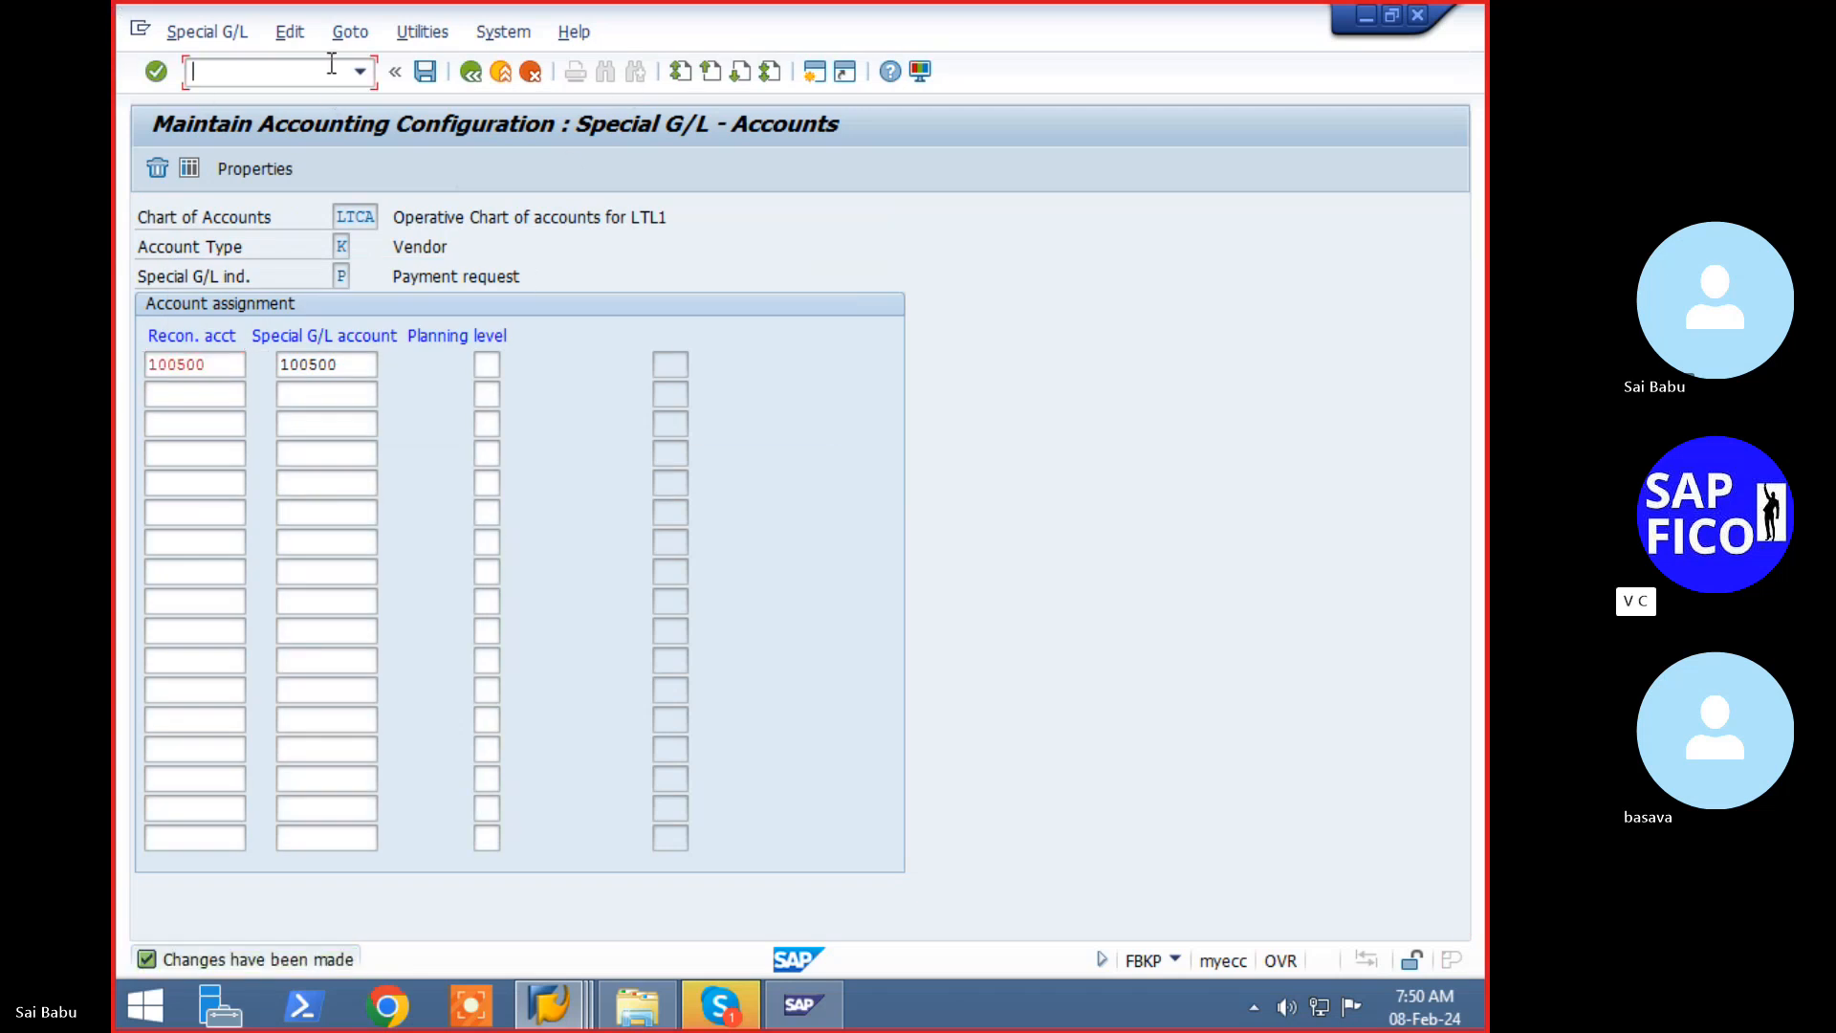
{"action": "type", "text": "/nf"}
{"action": "type", "text": "bkp"}
{"action": "key", "text": "Return"}
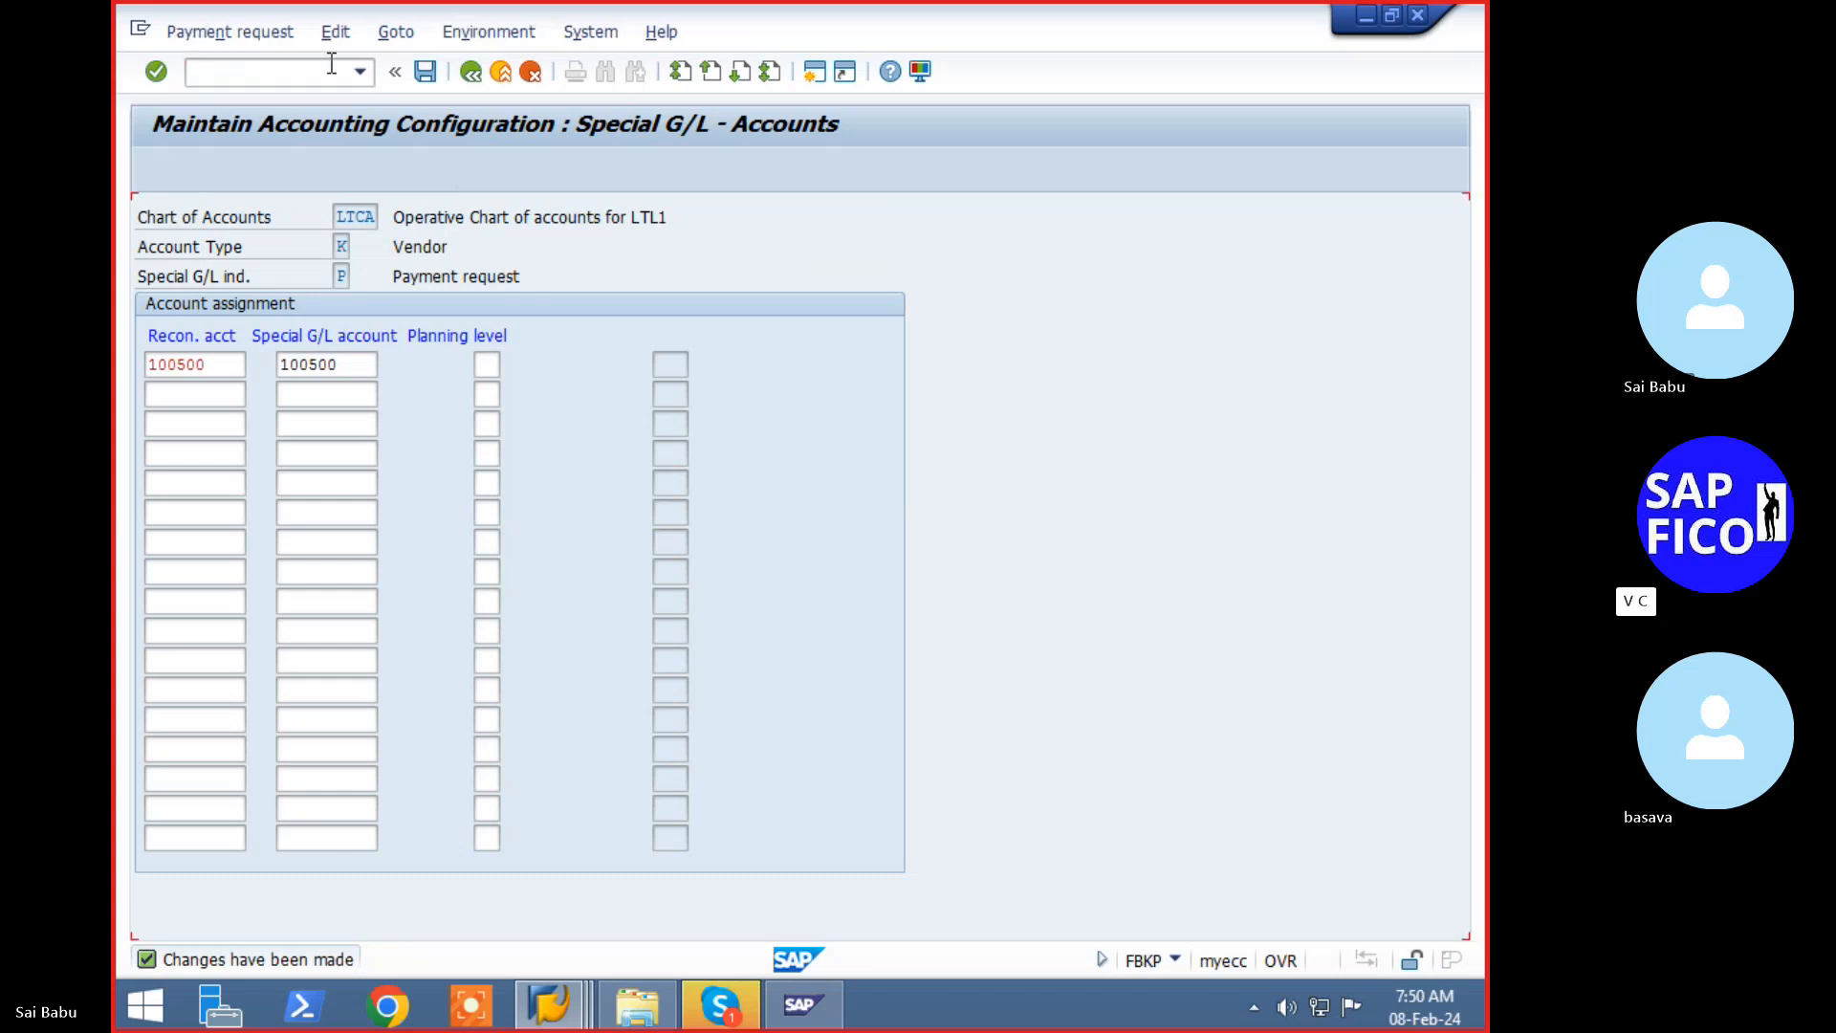
{"action": "type", "text": "3015"}
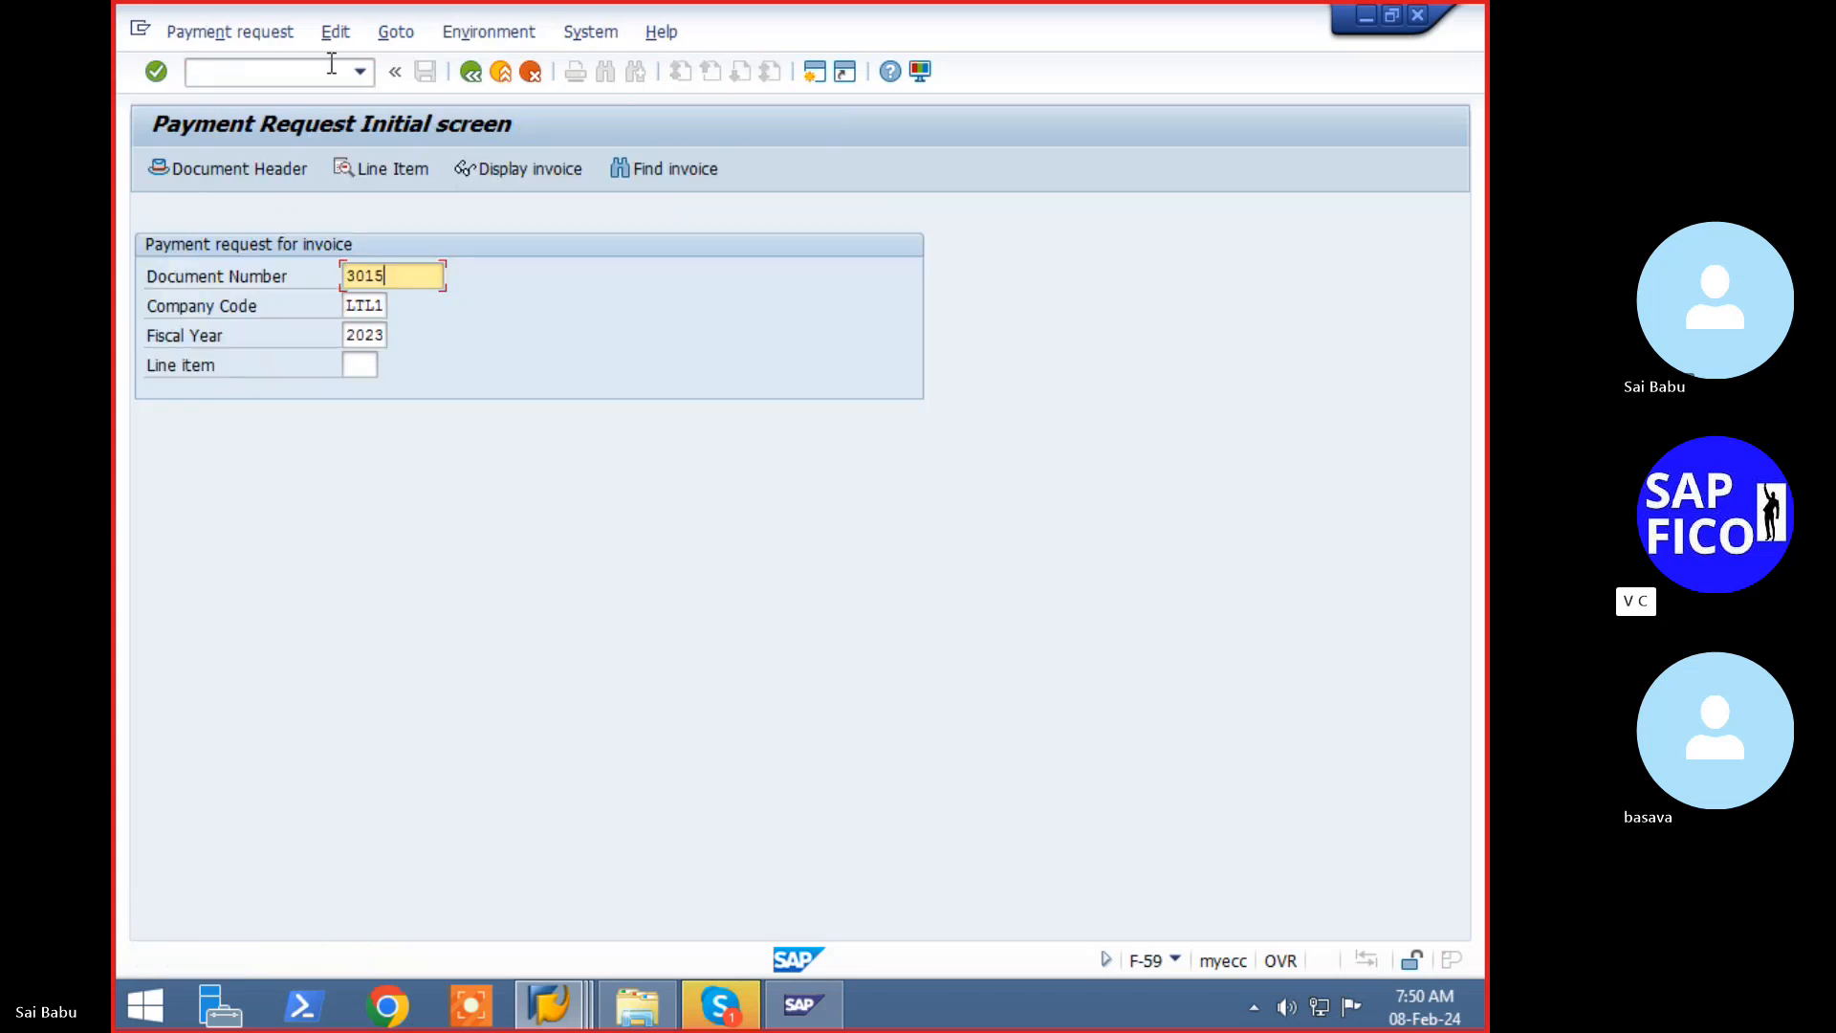
- Open the header data for document 3015 and enter header text 'Partial payment'
{"action": "key", "text": "Return"}
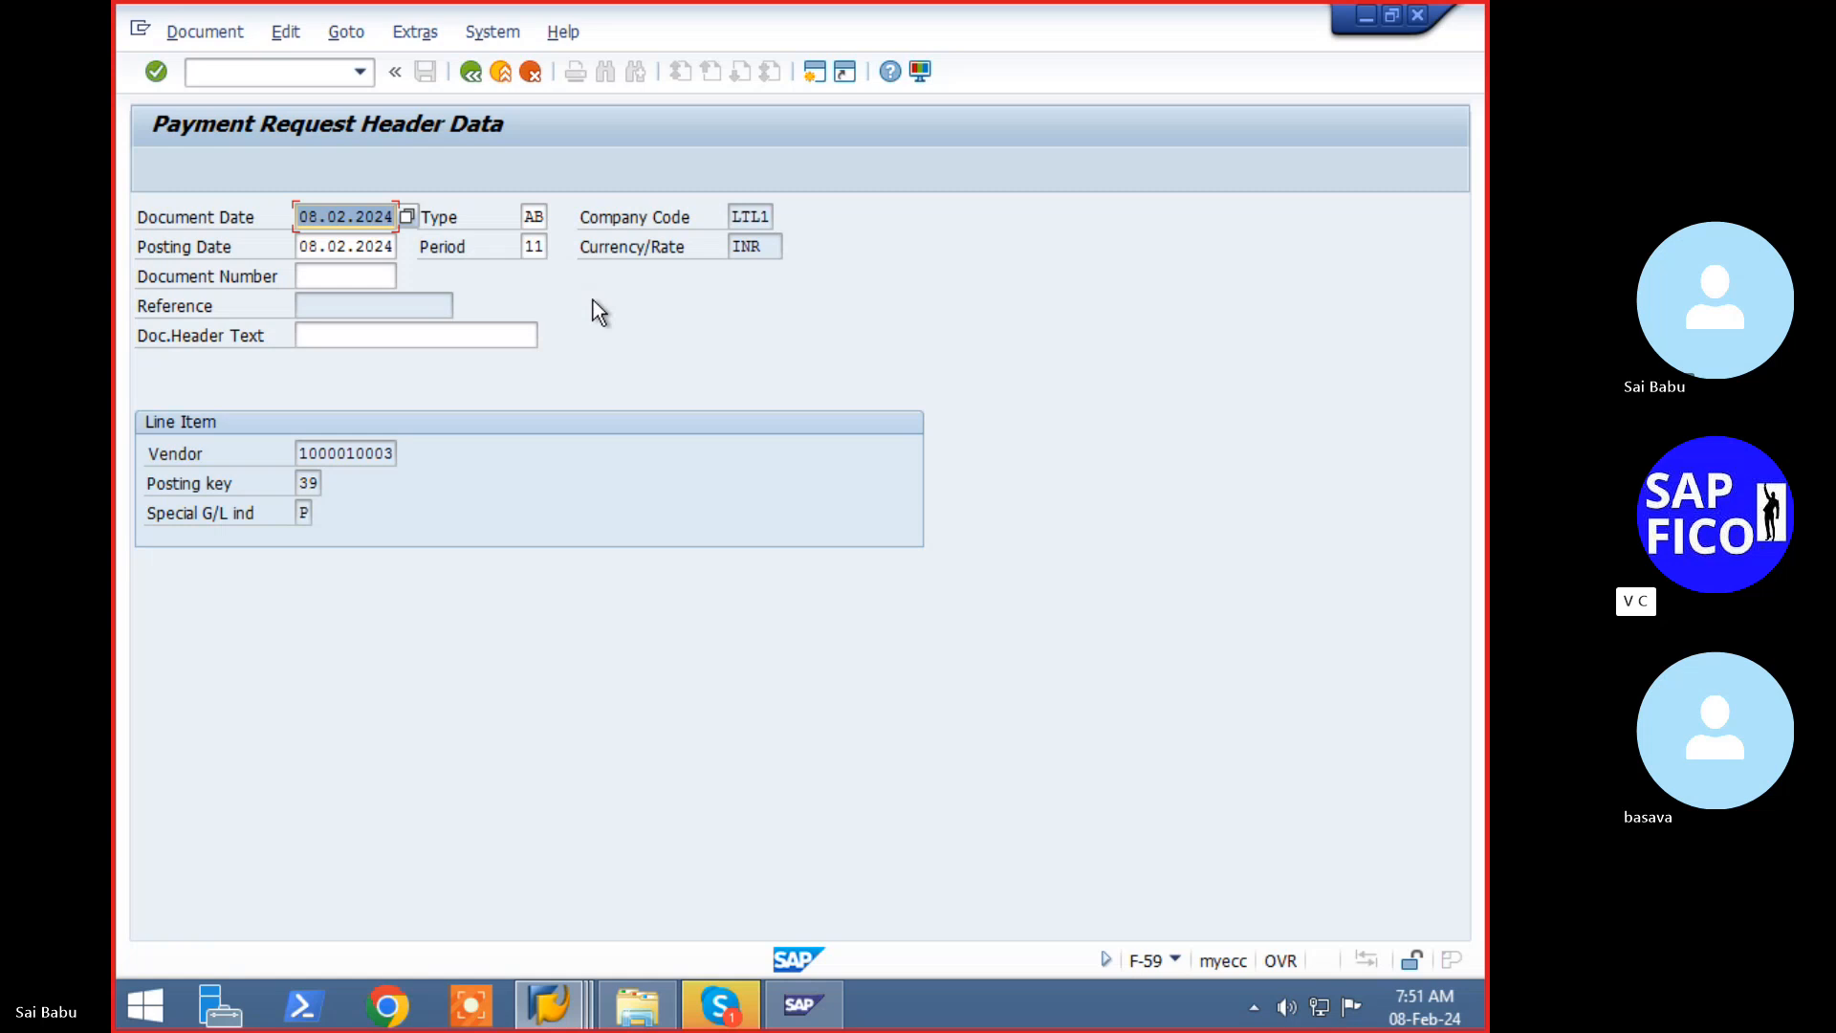
{"action": "left_click", "coordinate": [459, 334]}
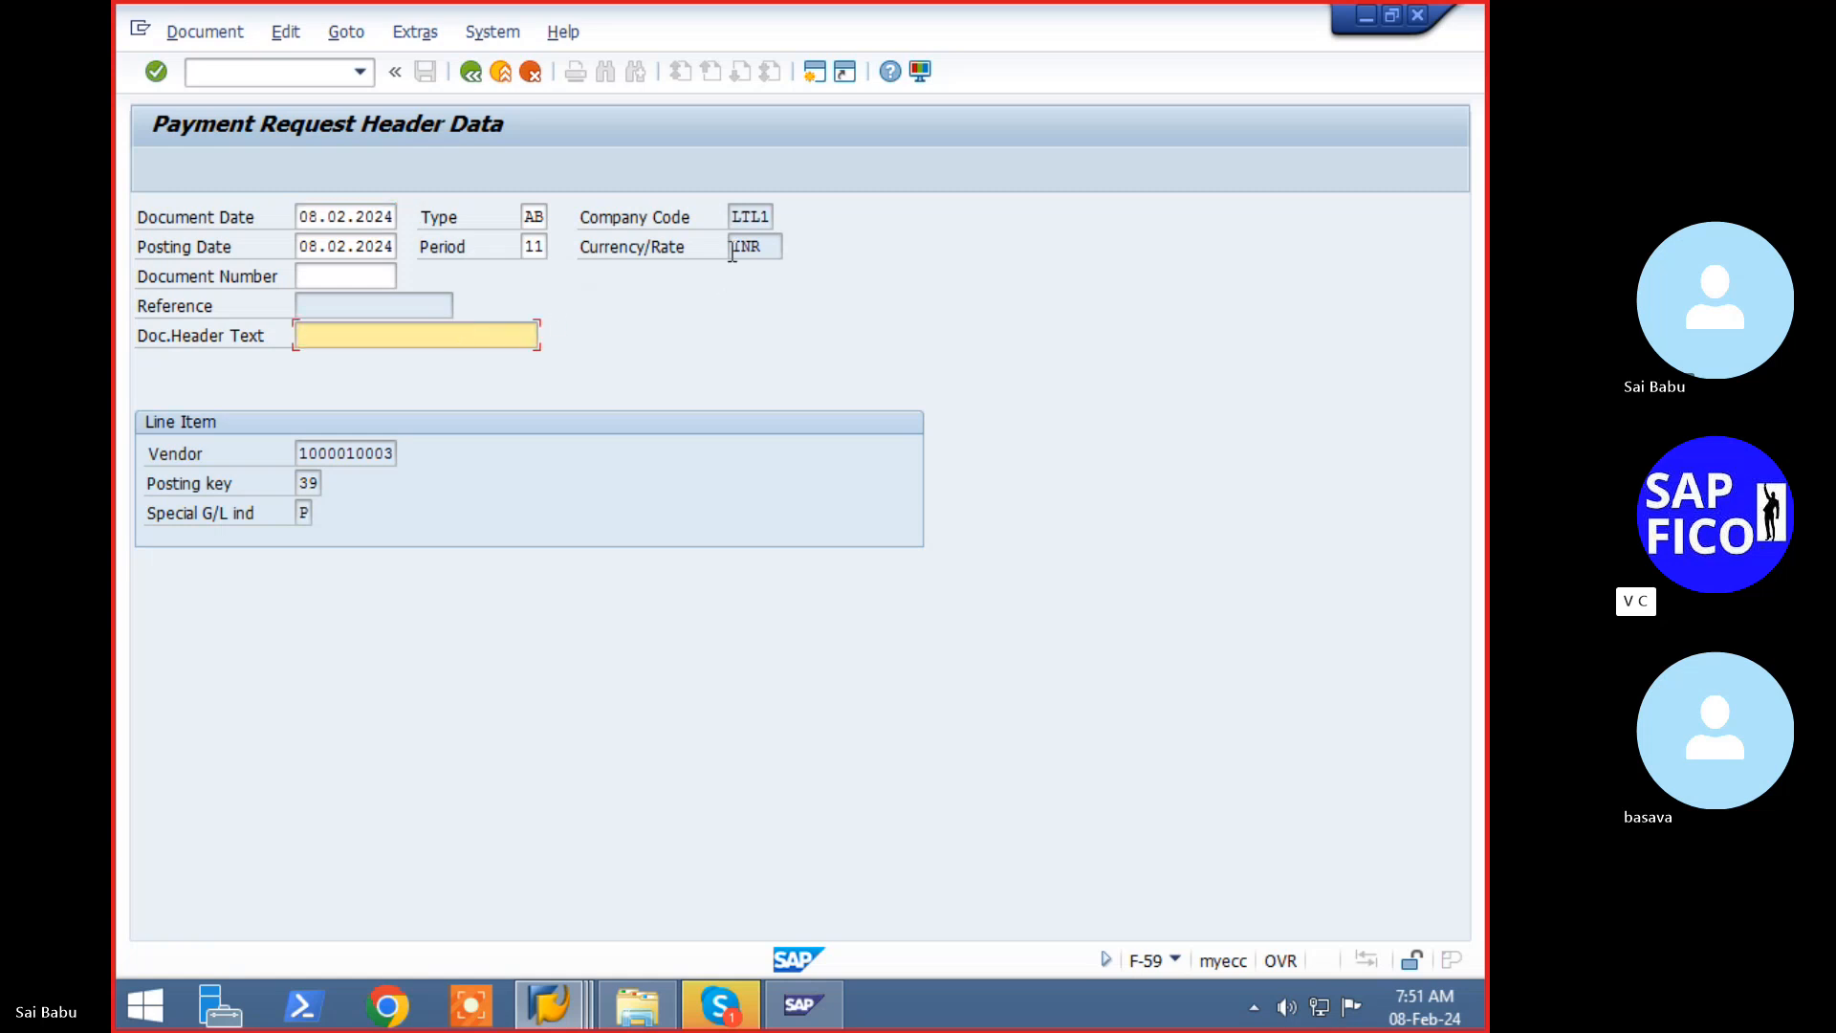
{"action": "type", "text": "P"}
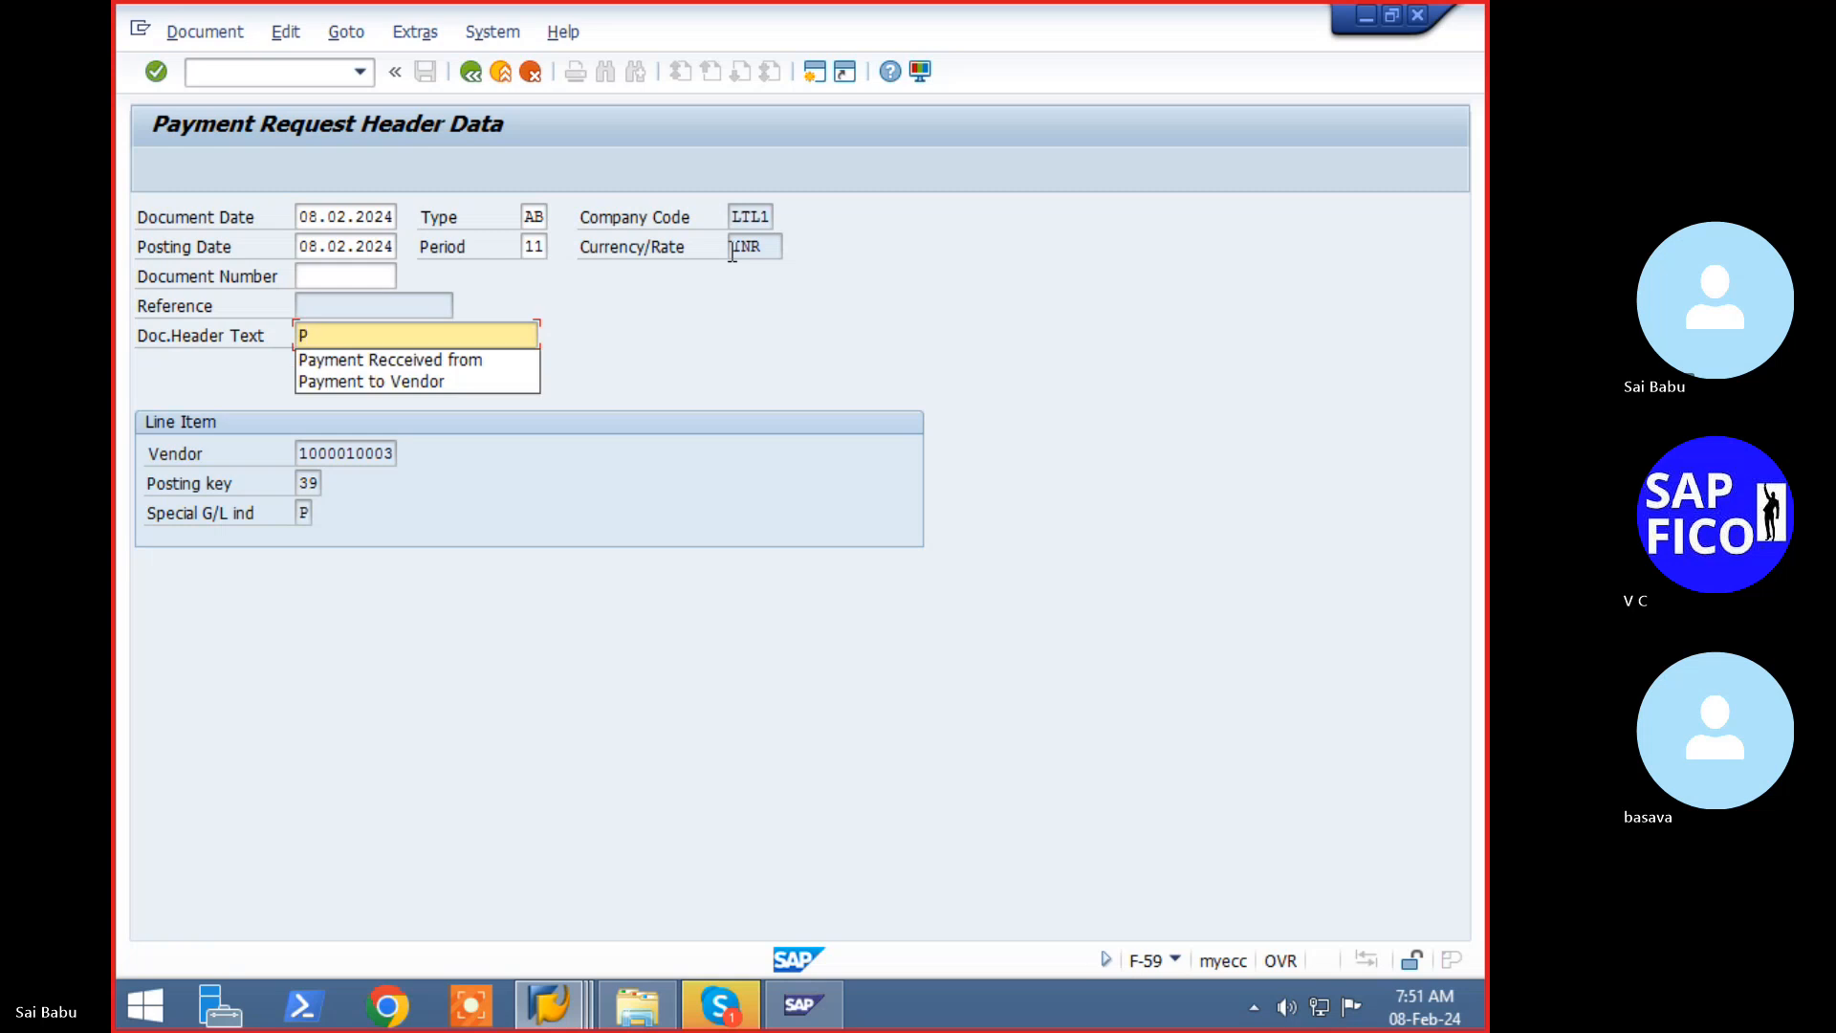
{"action": "type", "text": "artial "}
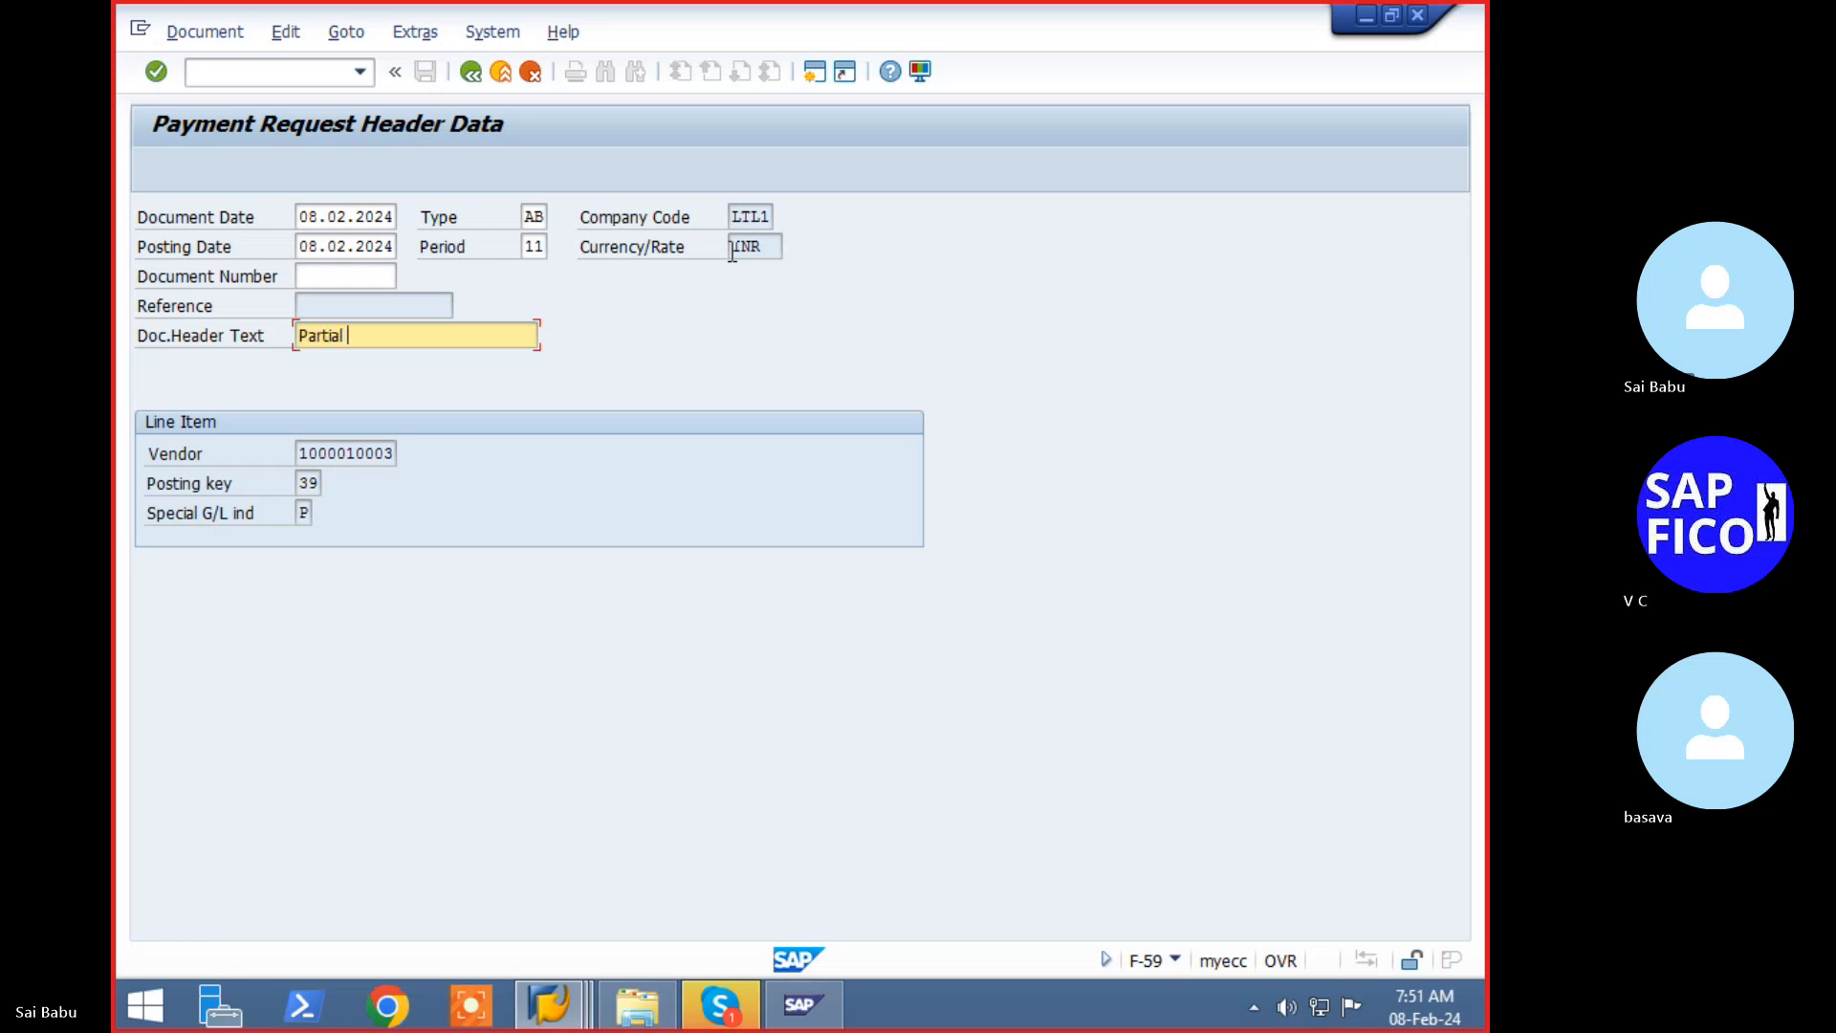
{"action": "type", "text": "payment"}
- Enter amount 30000 INR on the vendor item and post, creating document 1000501
{"action": "key", "text": "Return"}
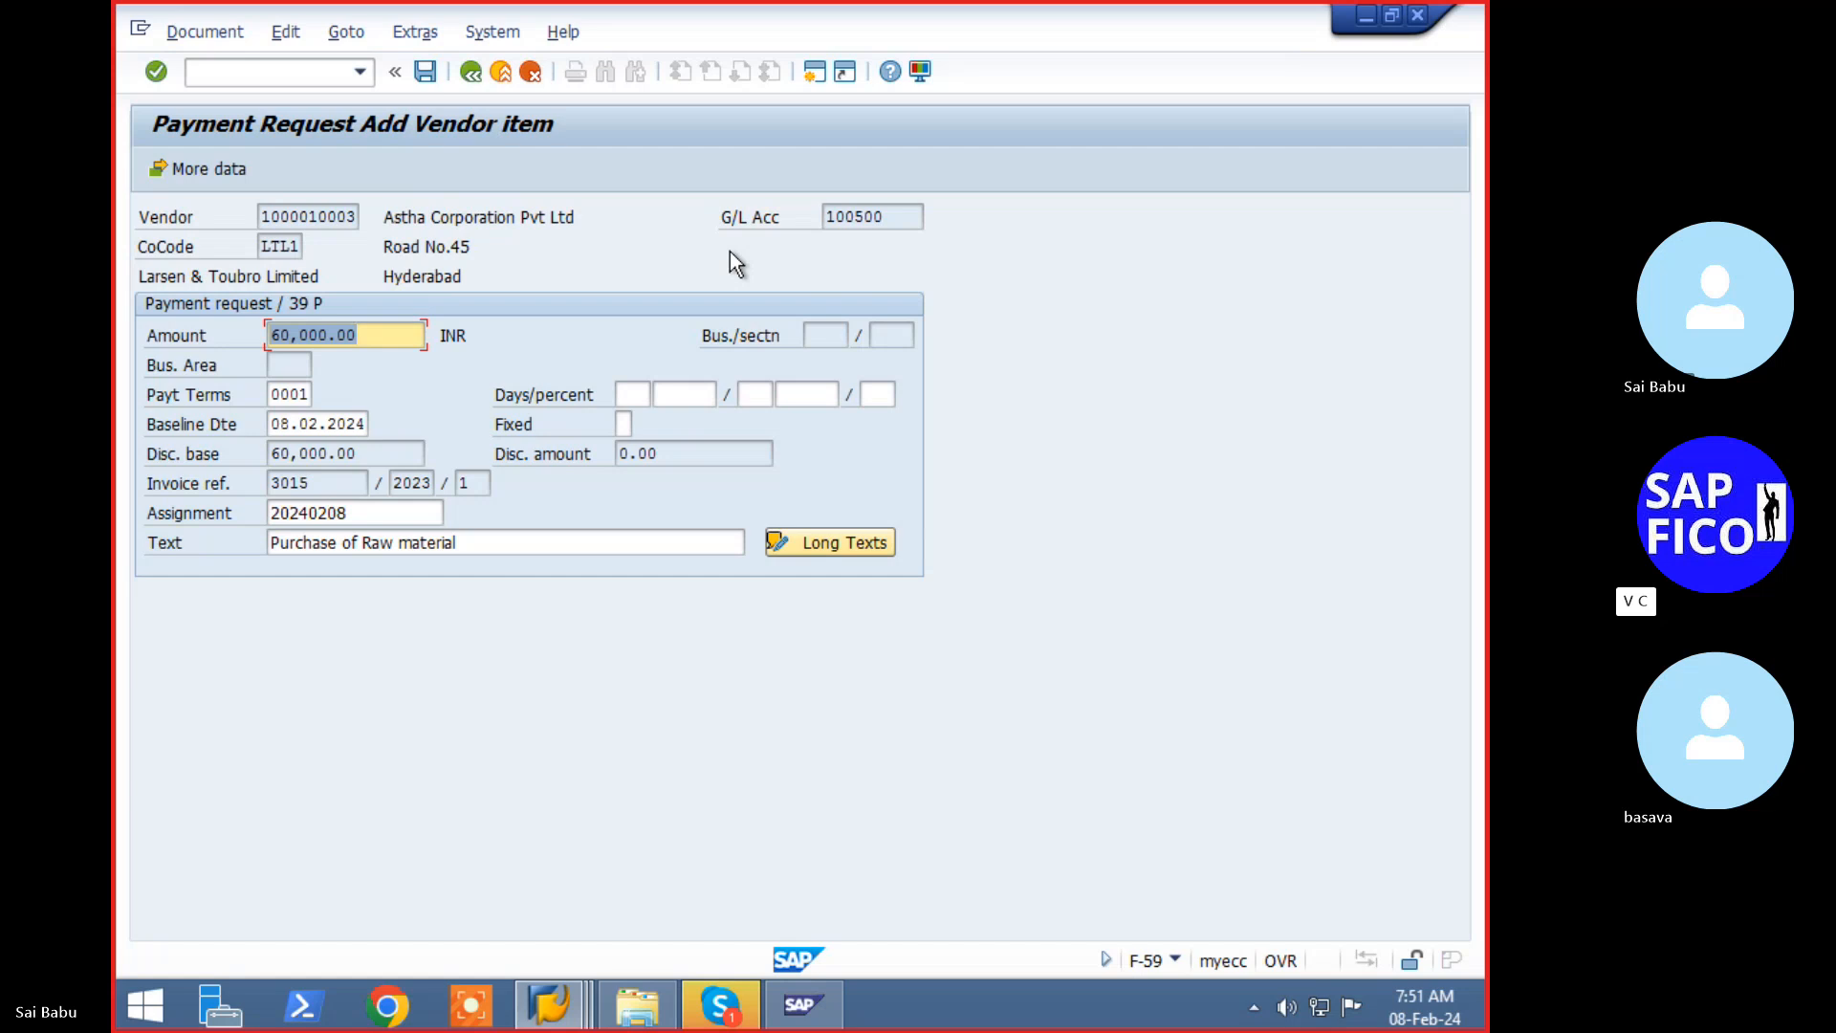
{"action": "type", "text": "30000"}
{"action": "key", "text": "Tab"}
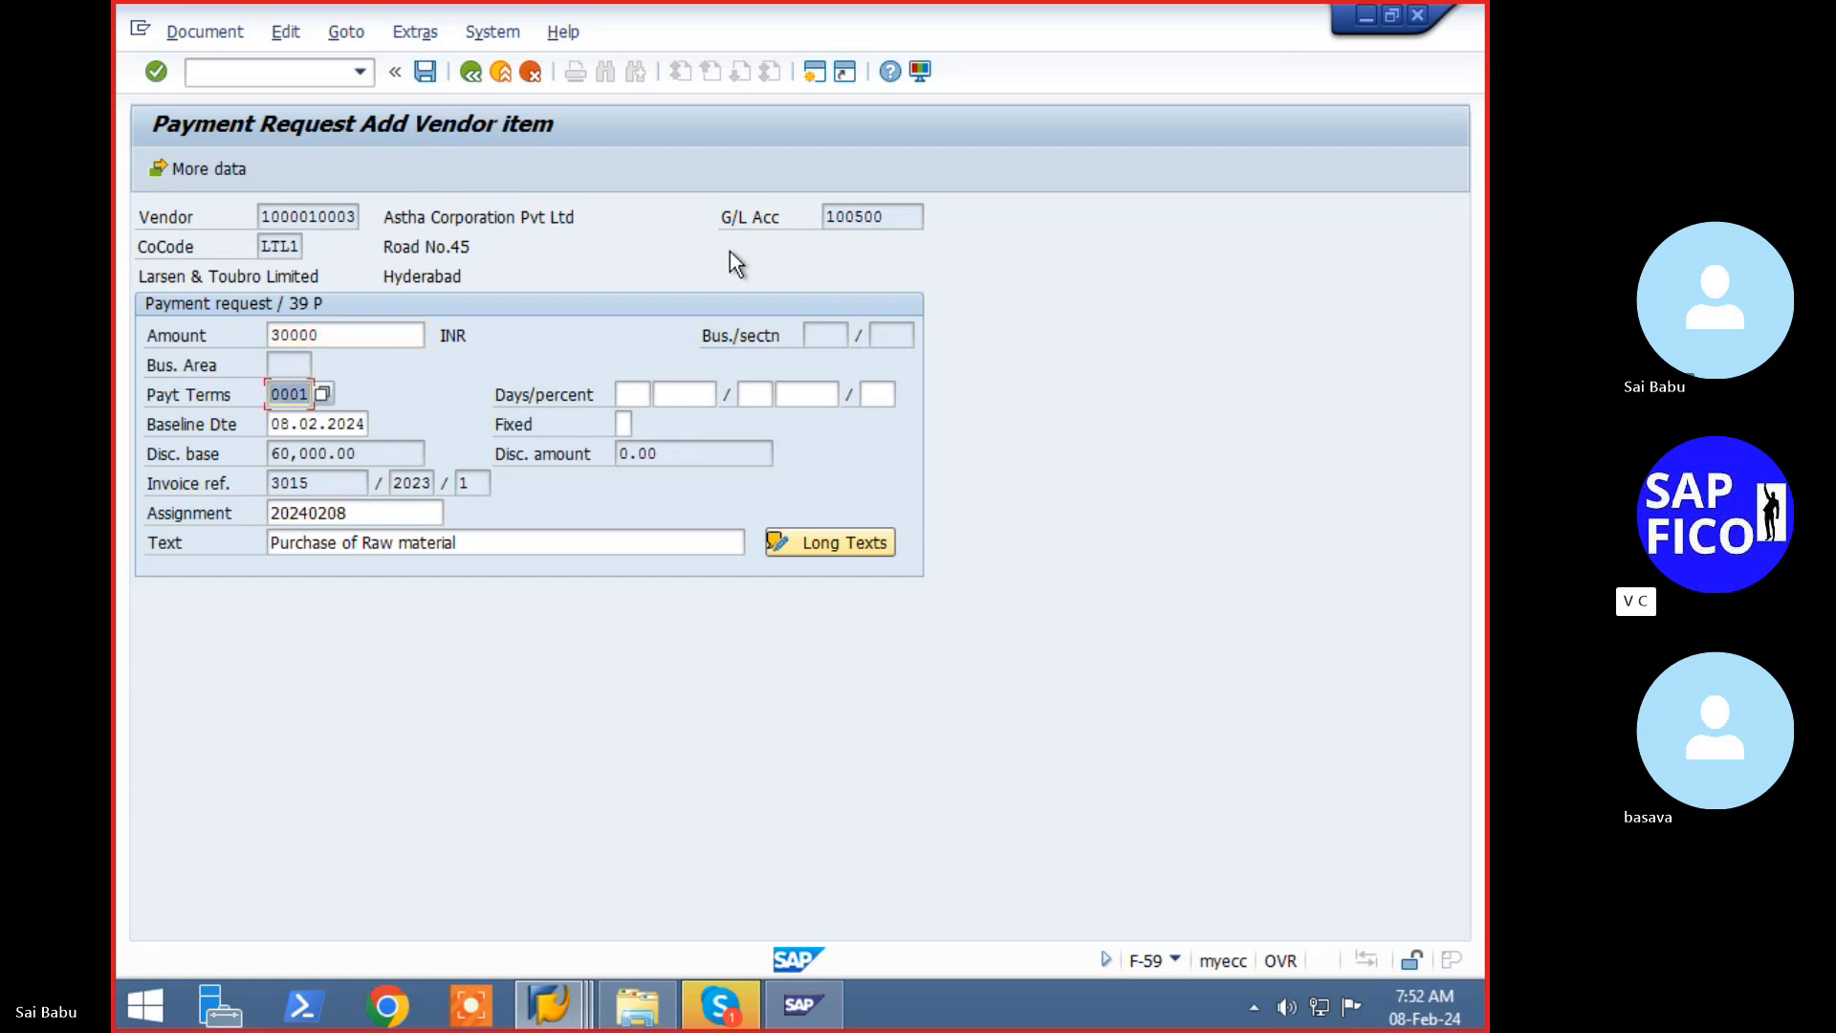
{"action": "key", "text": "Return"}
{"action": "left_click", "coordinate": [427, 72]}
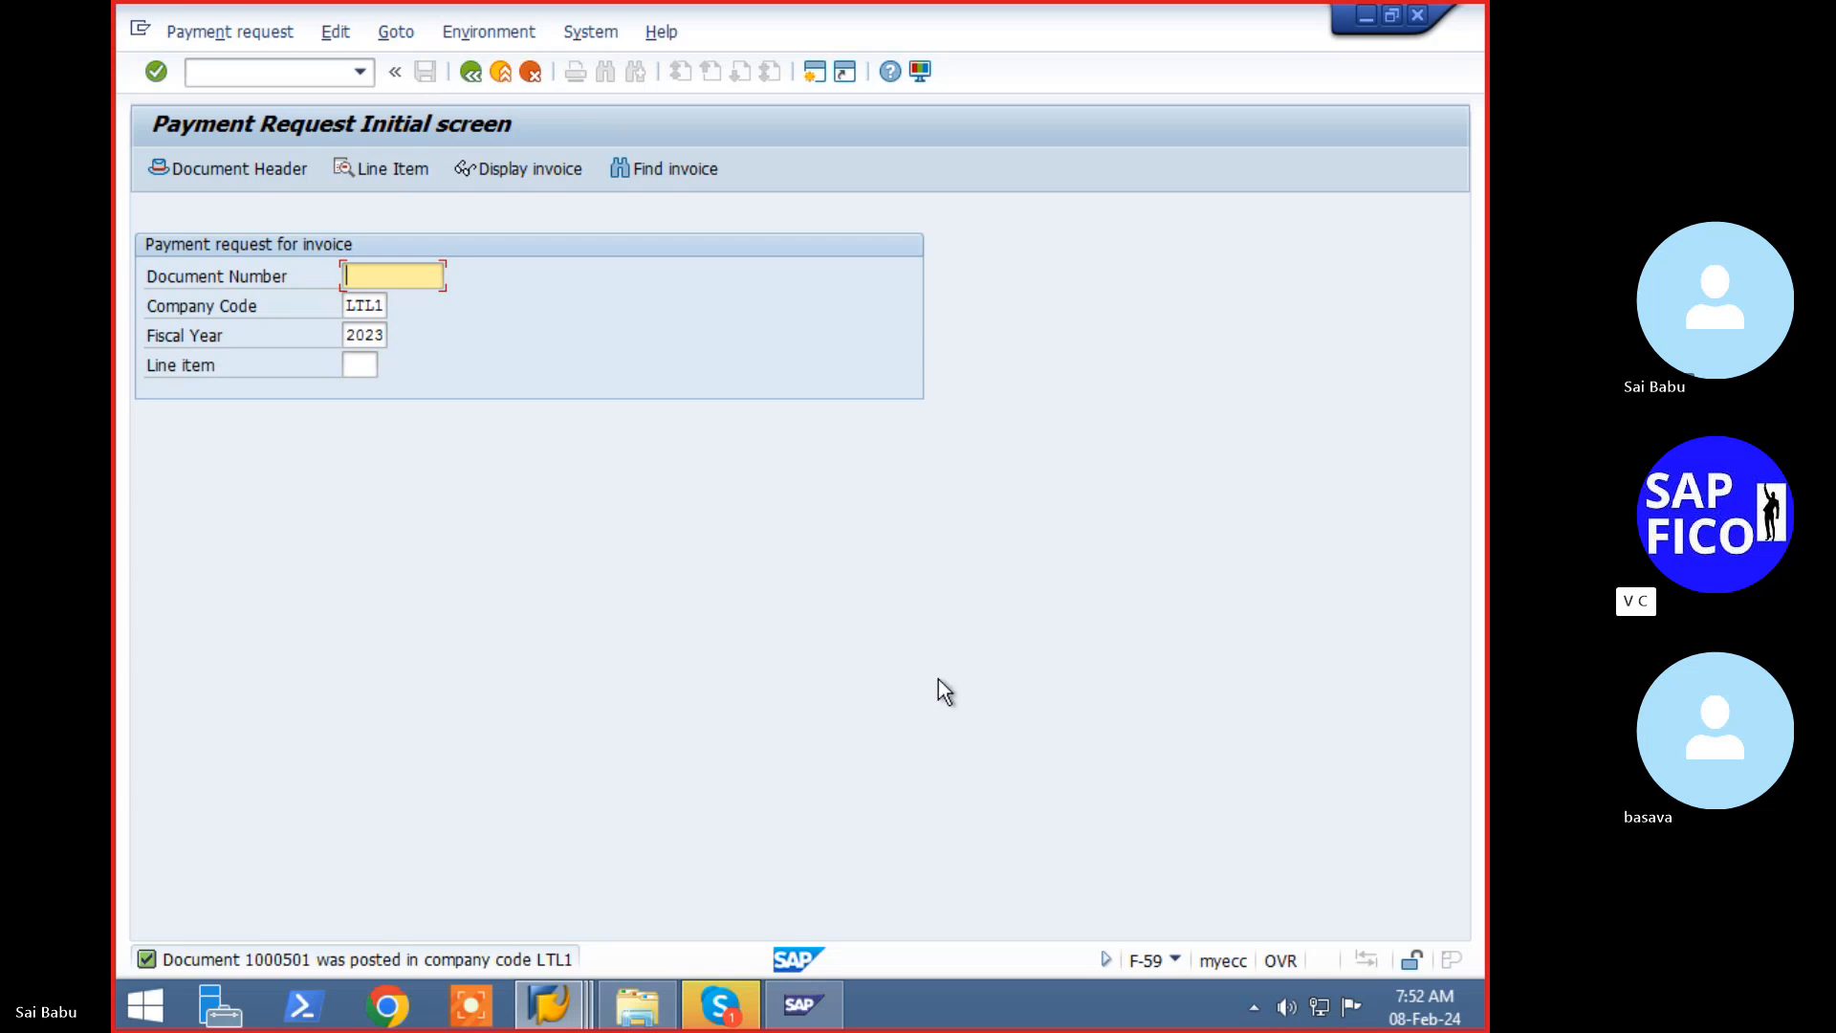
{"action": "left_click", "coordinate": [303, 76]}
{"action": "type", "text": "/"}
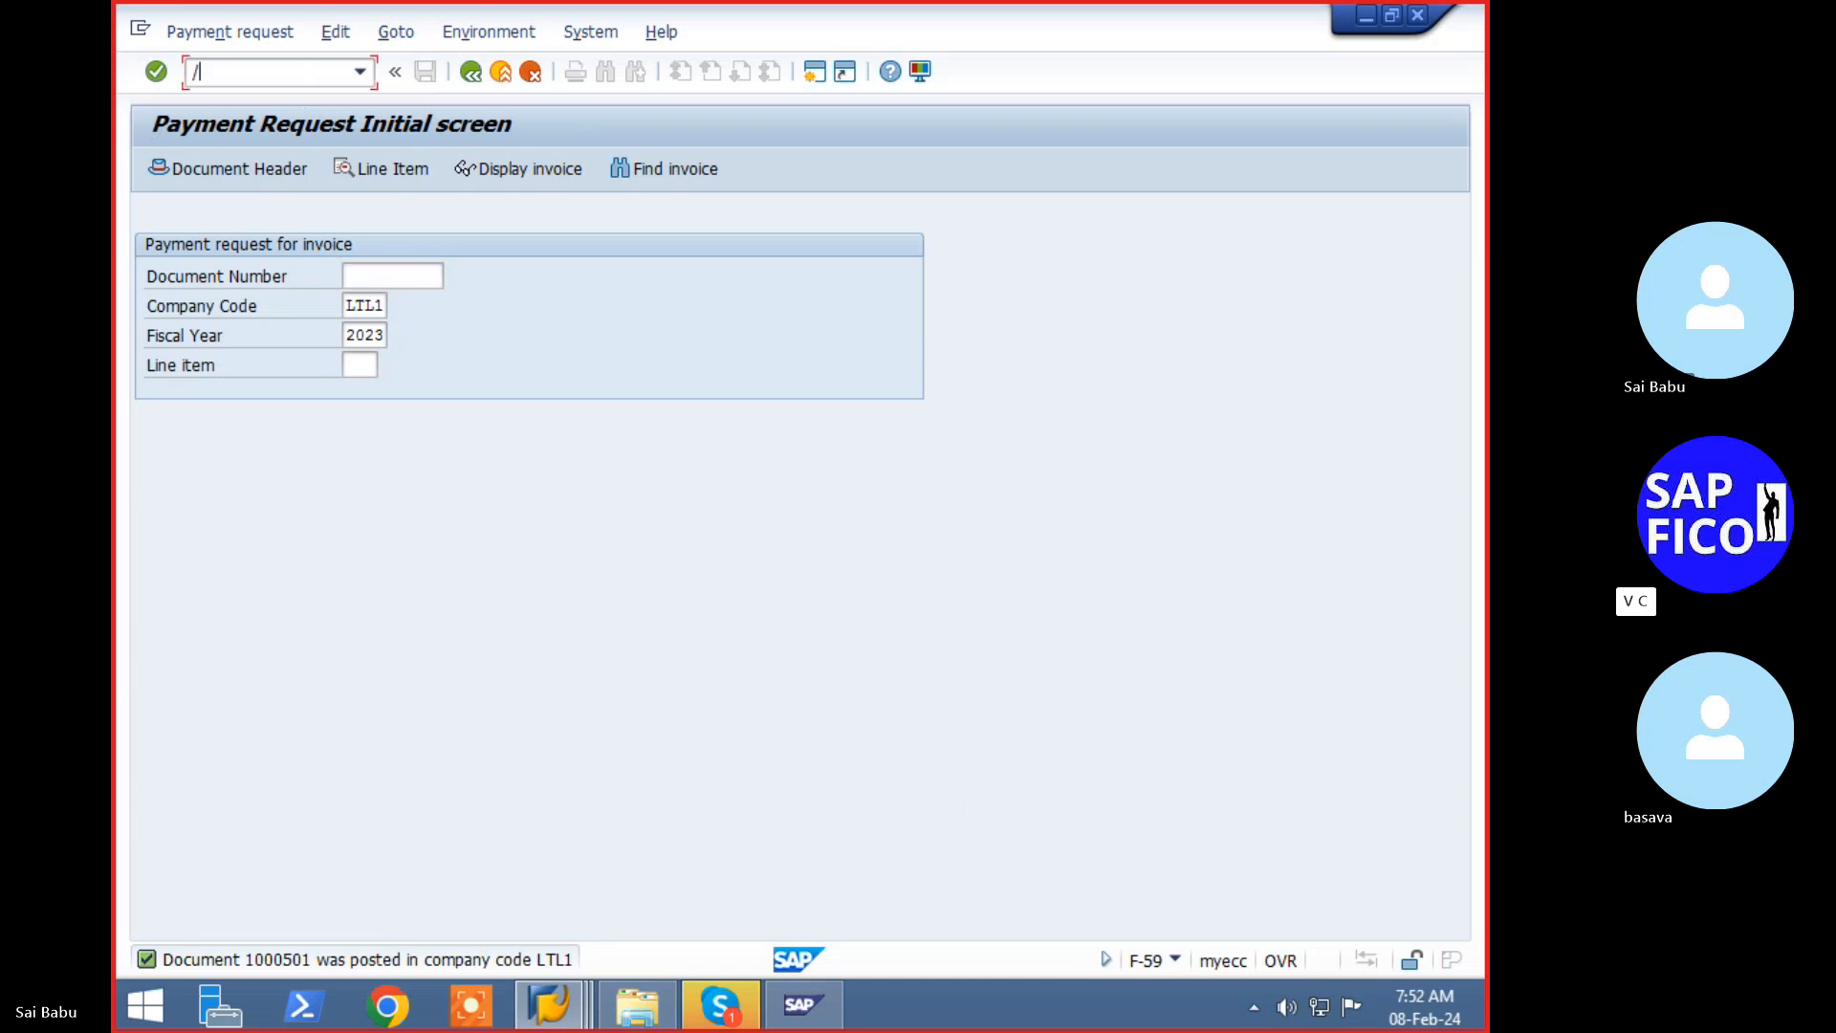
{"action": "type", "text": "nfbl5n"}
{"action": "key", "text": "Return"}
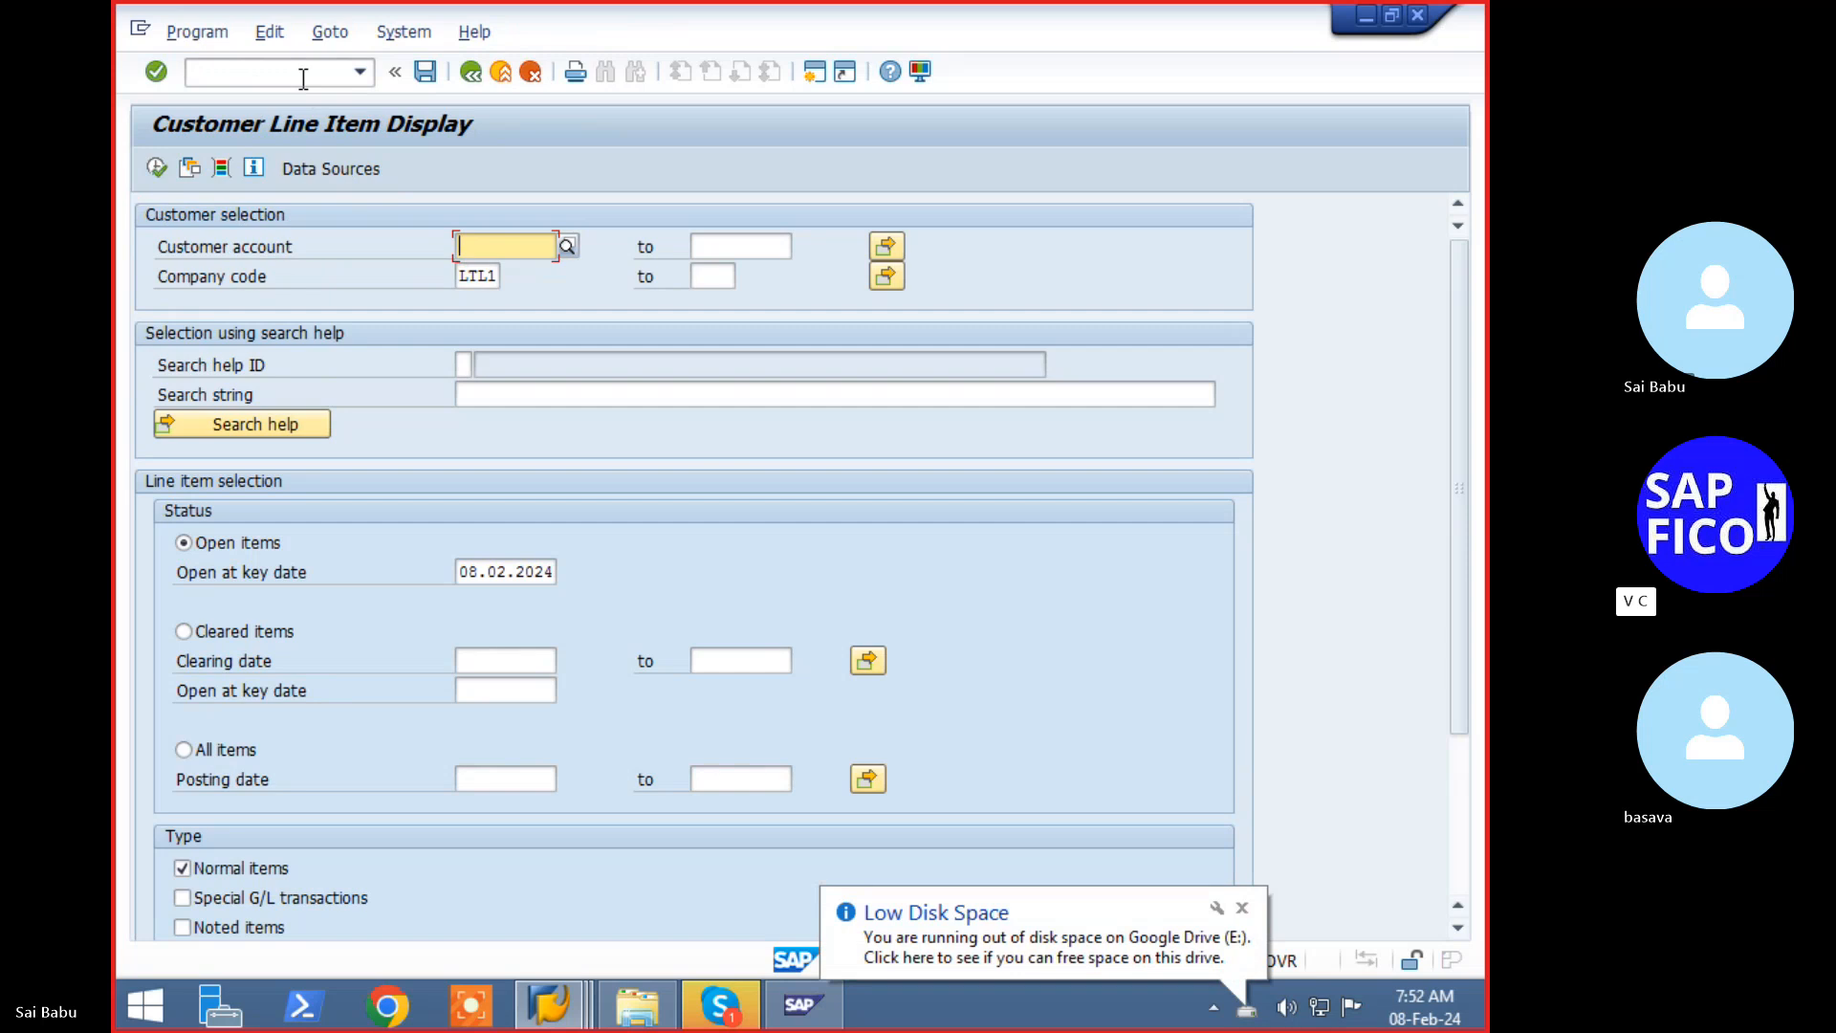
{"action": "key", "text": "F3"}
{"action": "type", "text": "/n"}
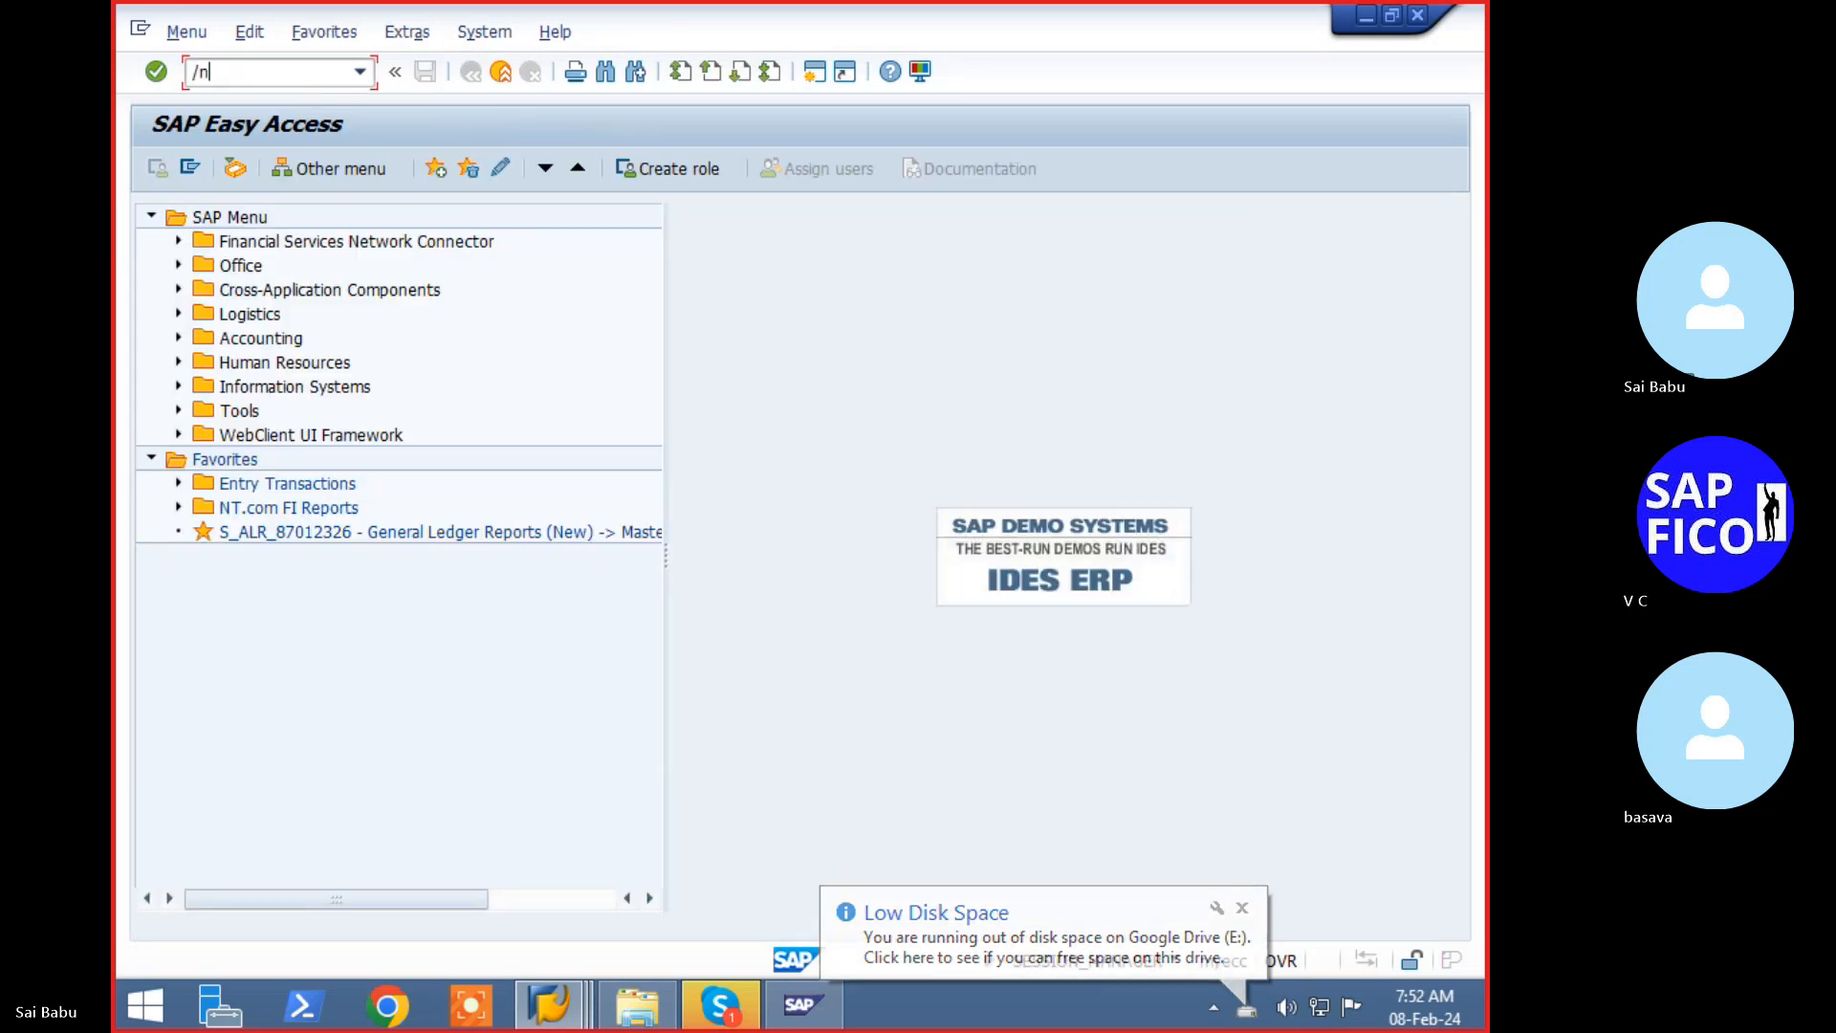
{"action": "type", "text": "fbl1n"}
{"action": "key", "text": "Return"}
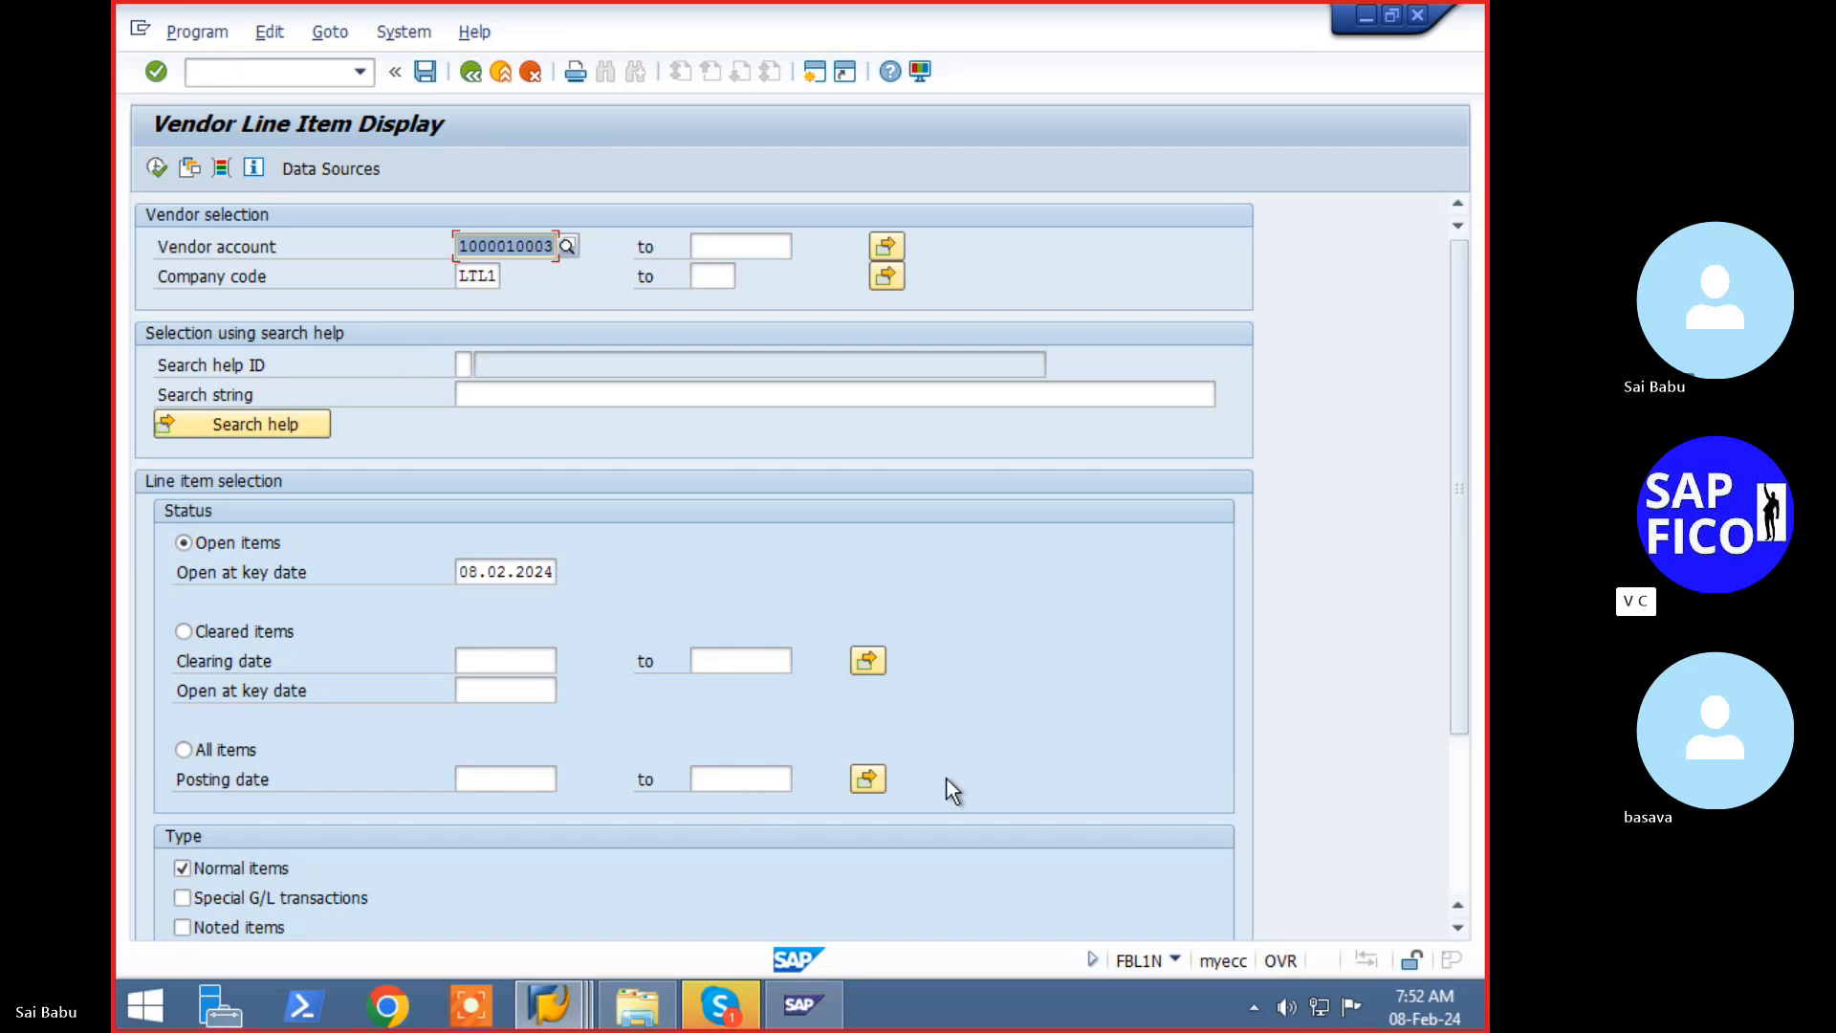
{"action": "scroll", "coordinate": [242, 861], "scroll_direction": "down", "scroll_amount": 3}
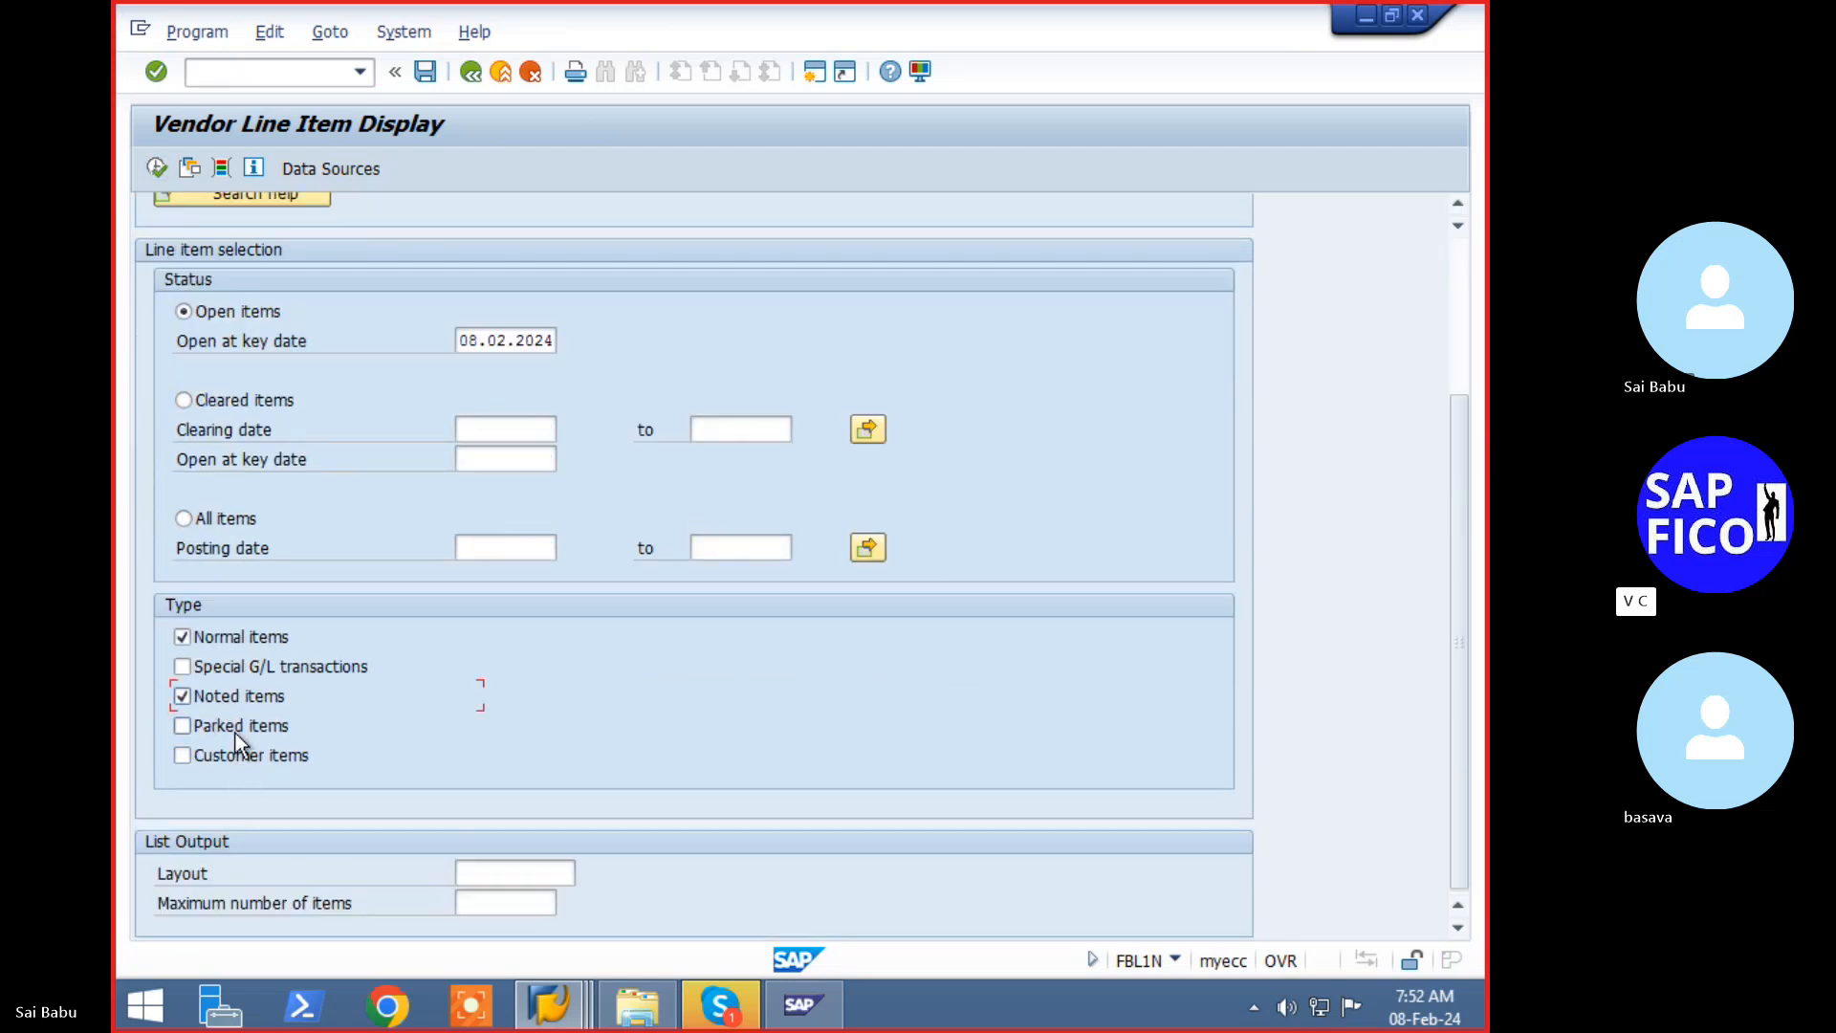
{"action": "scroll", "coordinate": [392, 660], "scroll_direction": "up", "scroll_amount": 3}
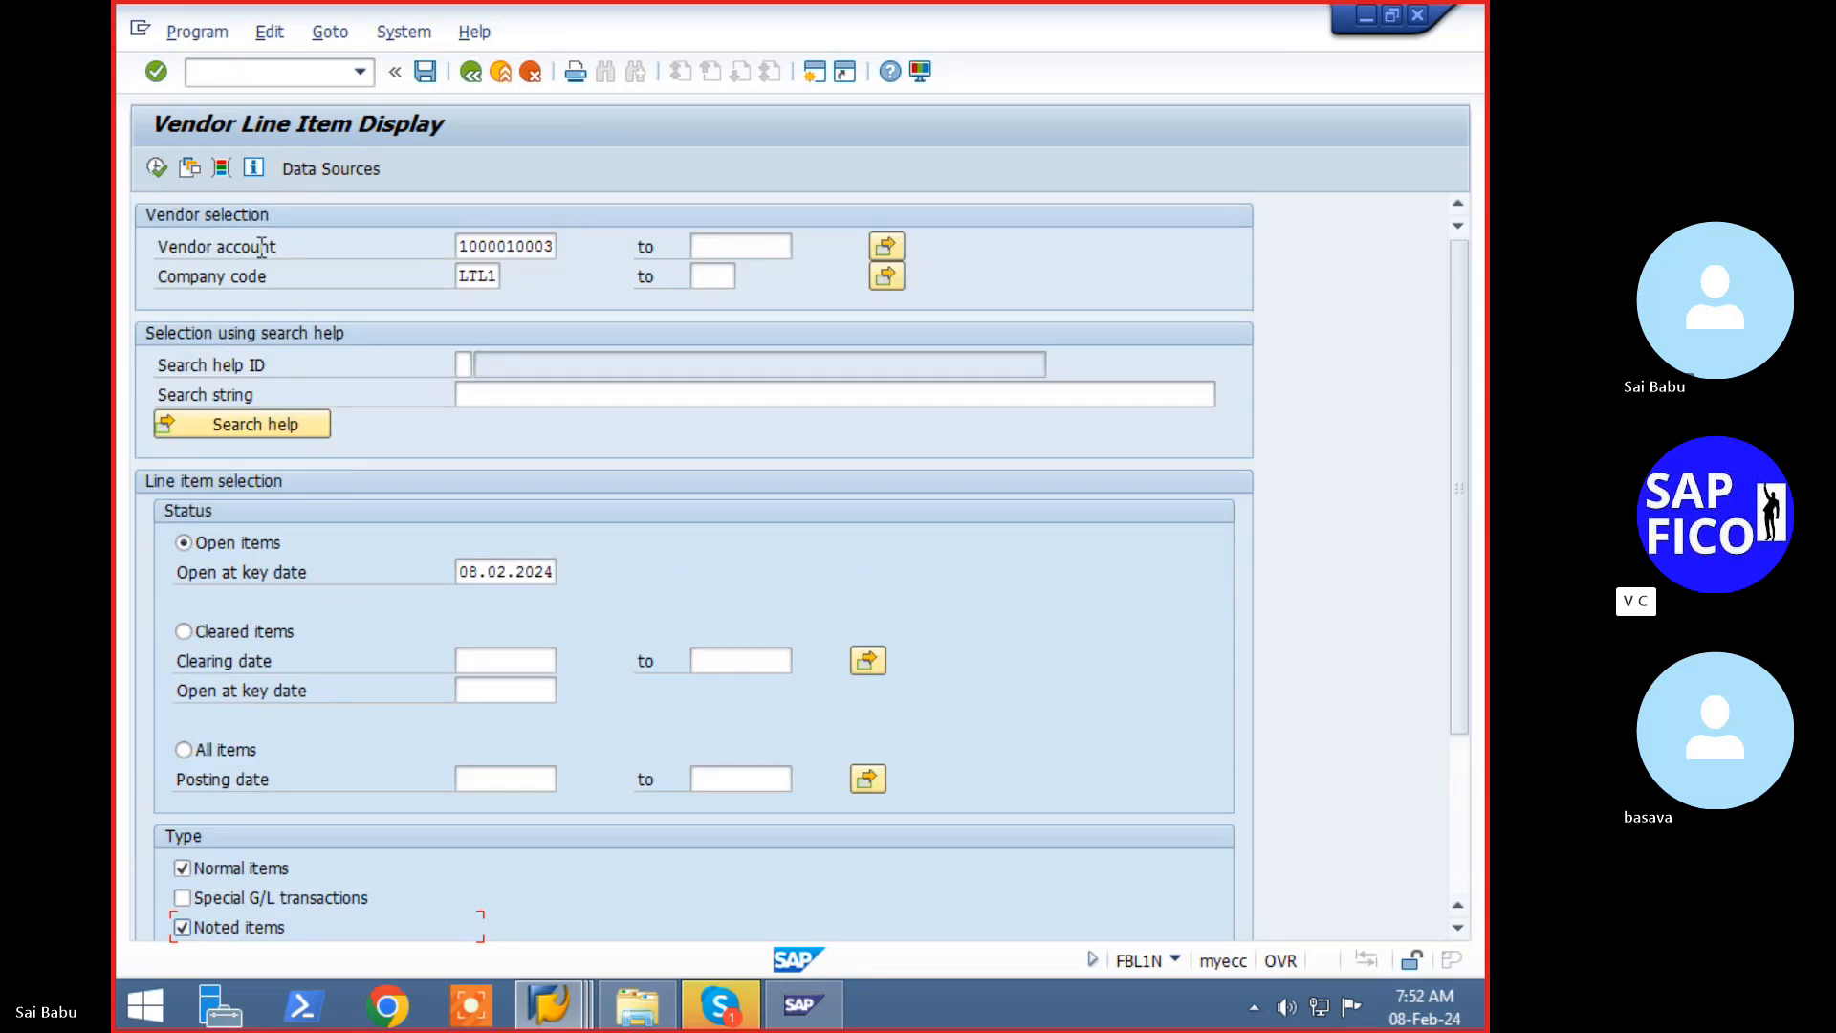
{"action": "left_click", "coordinate": [157, 170]}
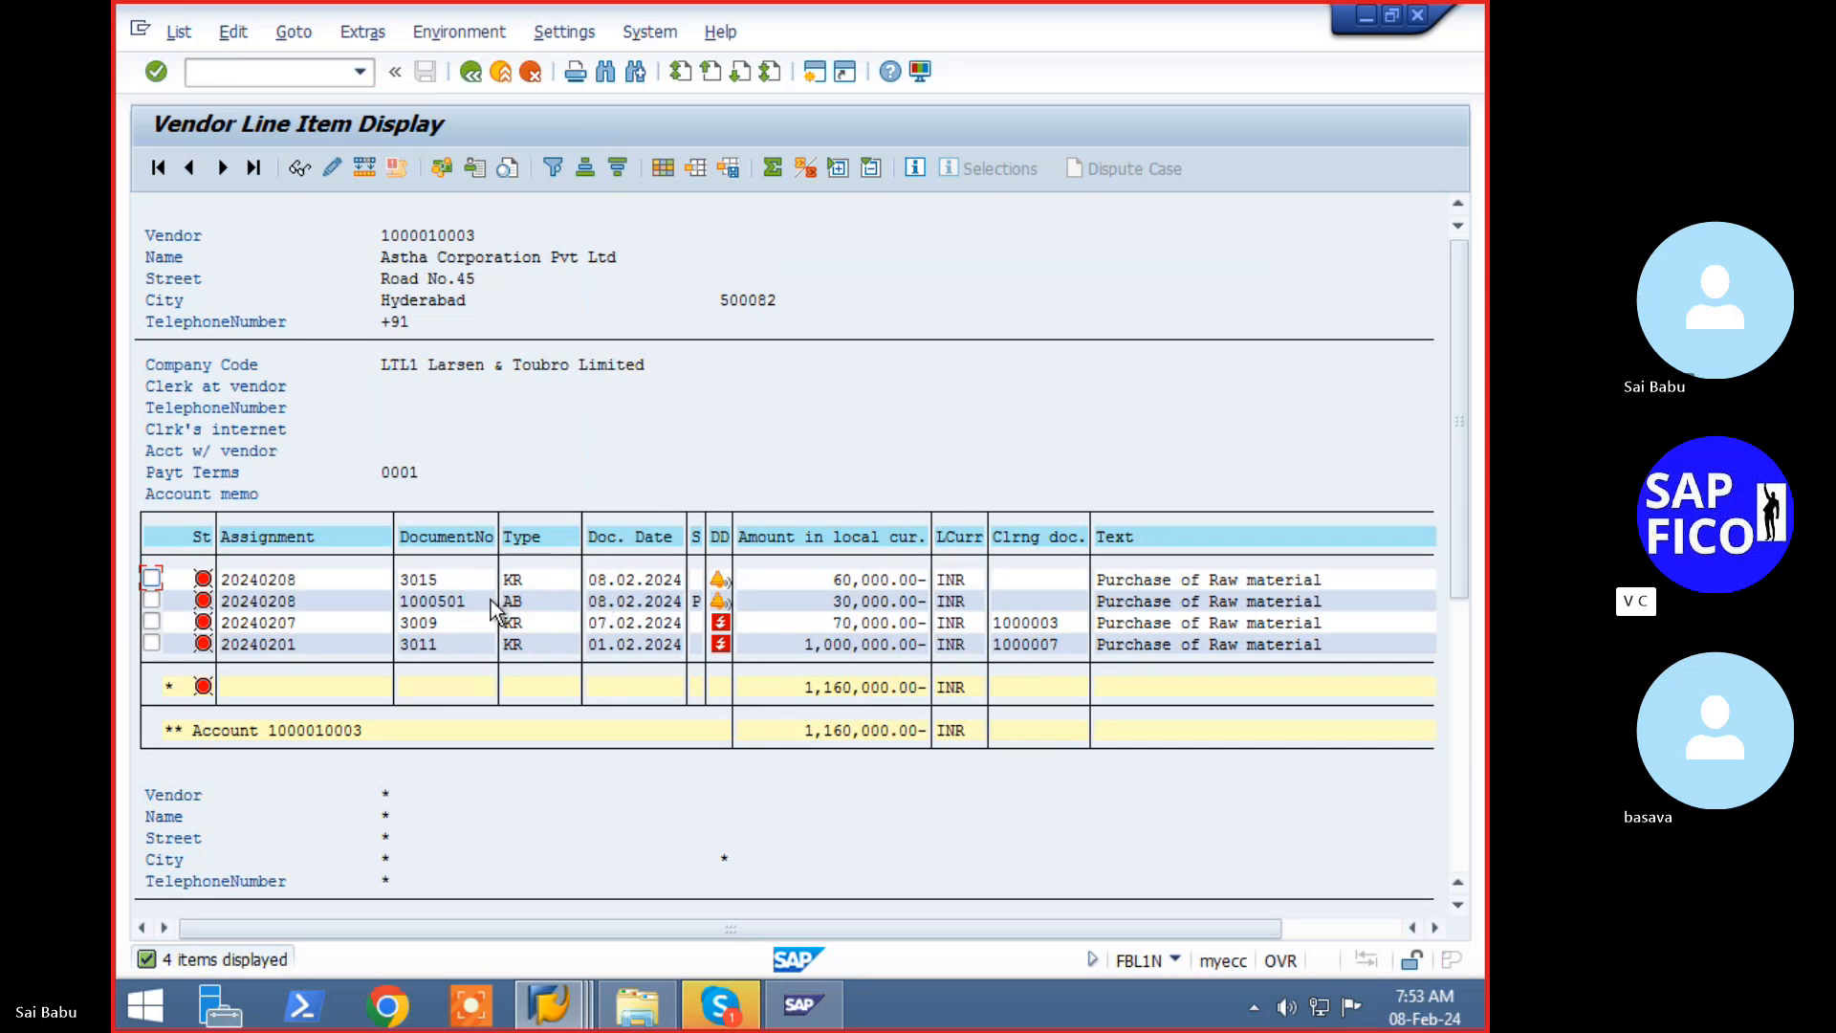
- Switch invoice 3015's line item to change mode, set payment block A, and save
{"action": "double_click", "coordinate": [435, 584]}
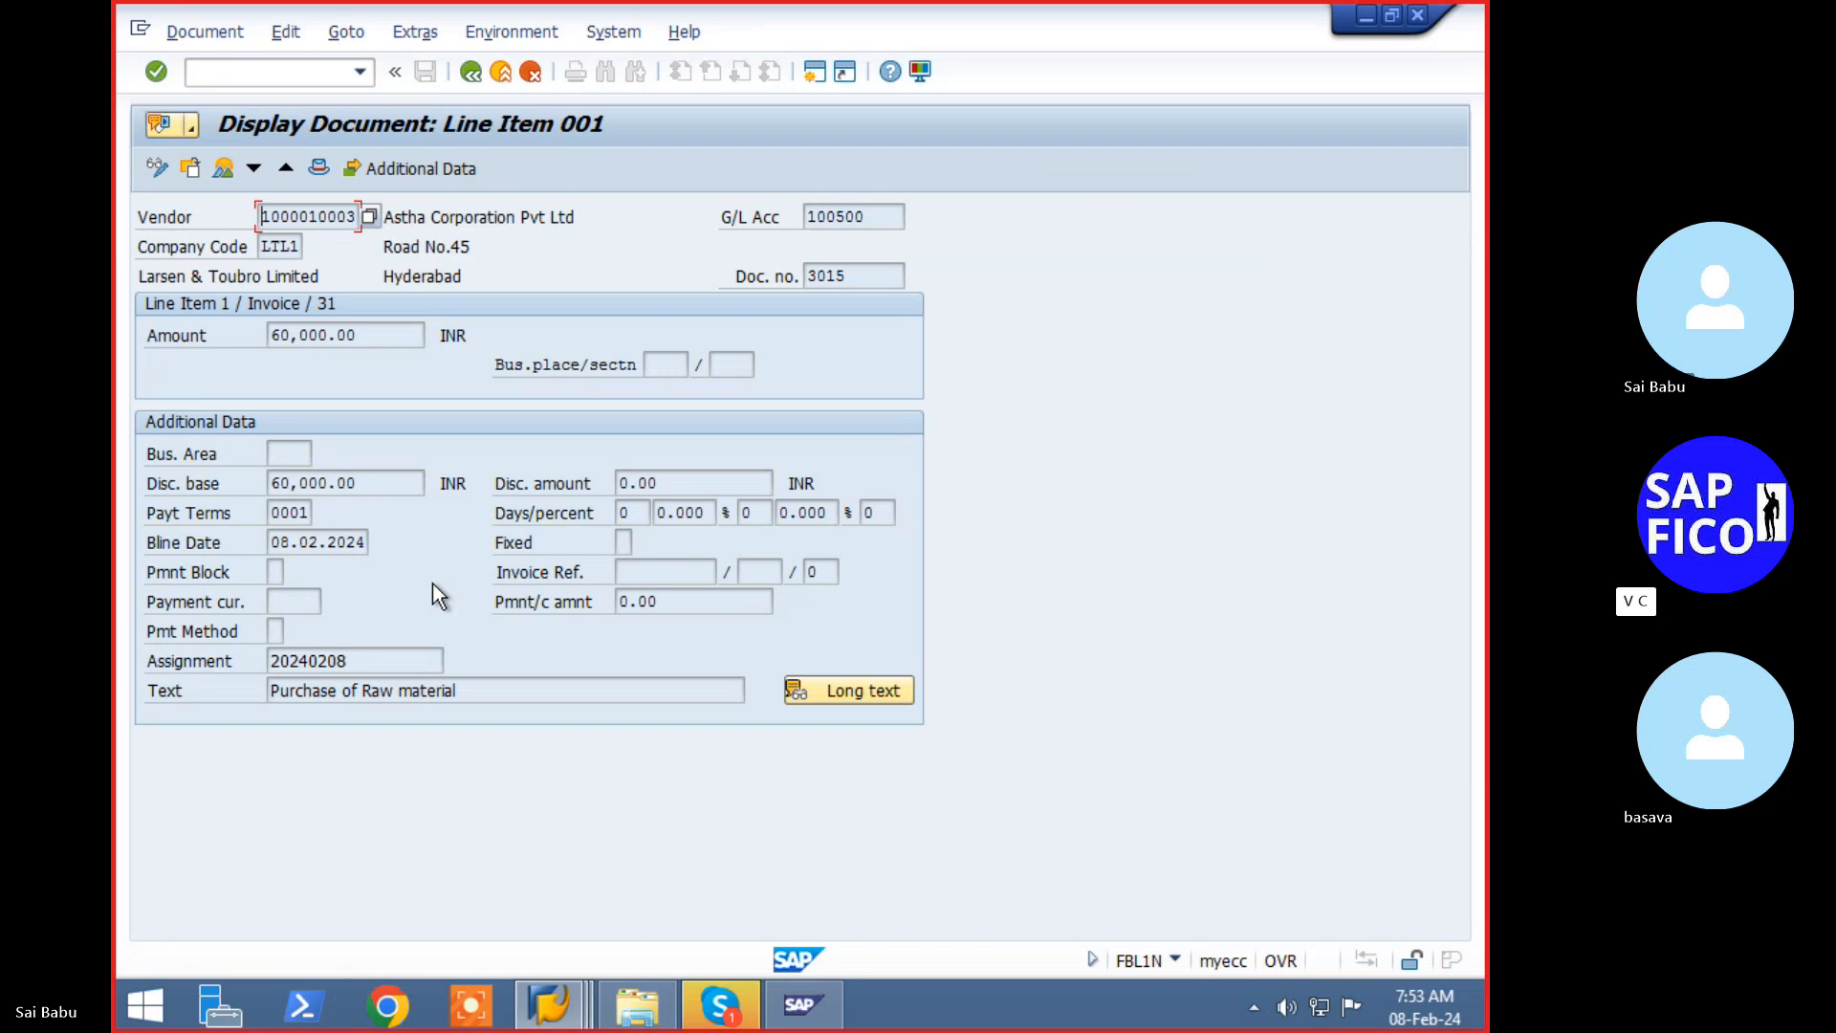
{"action": "left_click", "coordinate": [290, 36]}
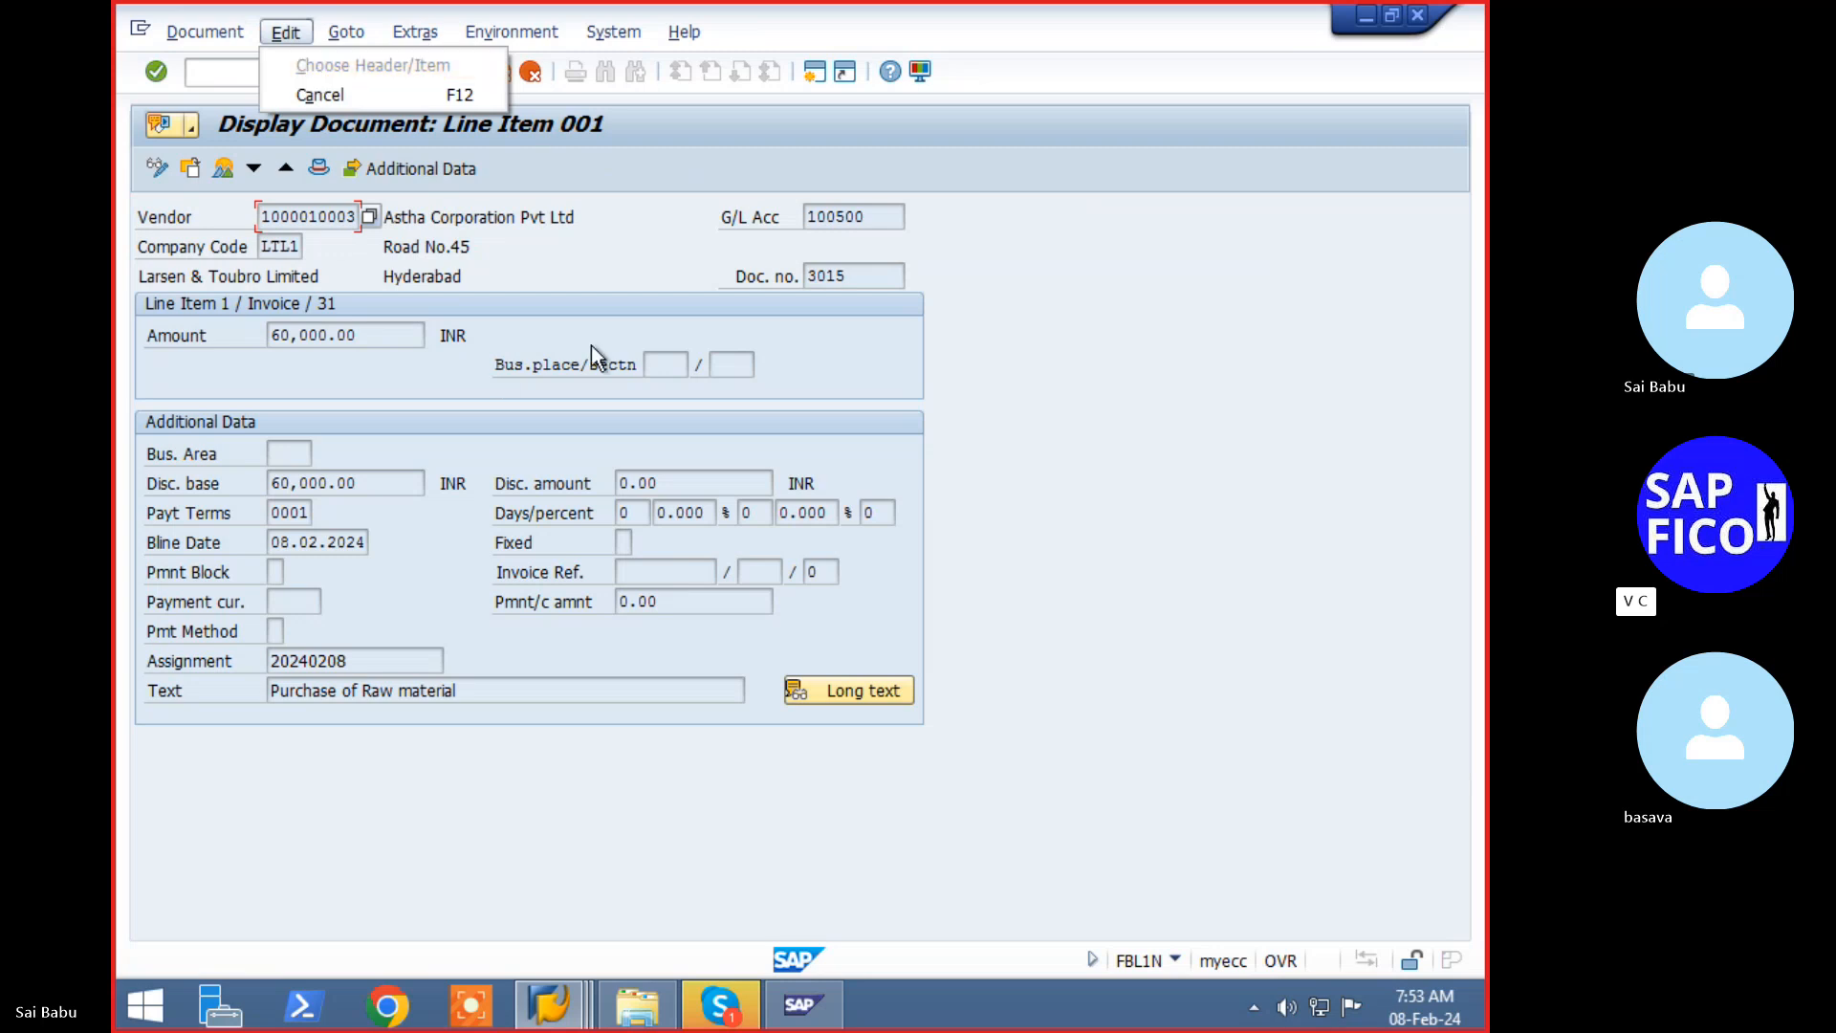
{"action": "left_click", "coordinate": [612, 275]}
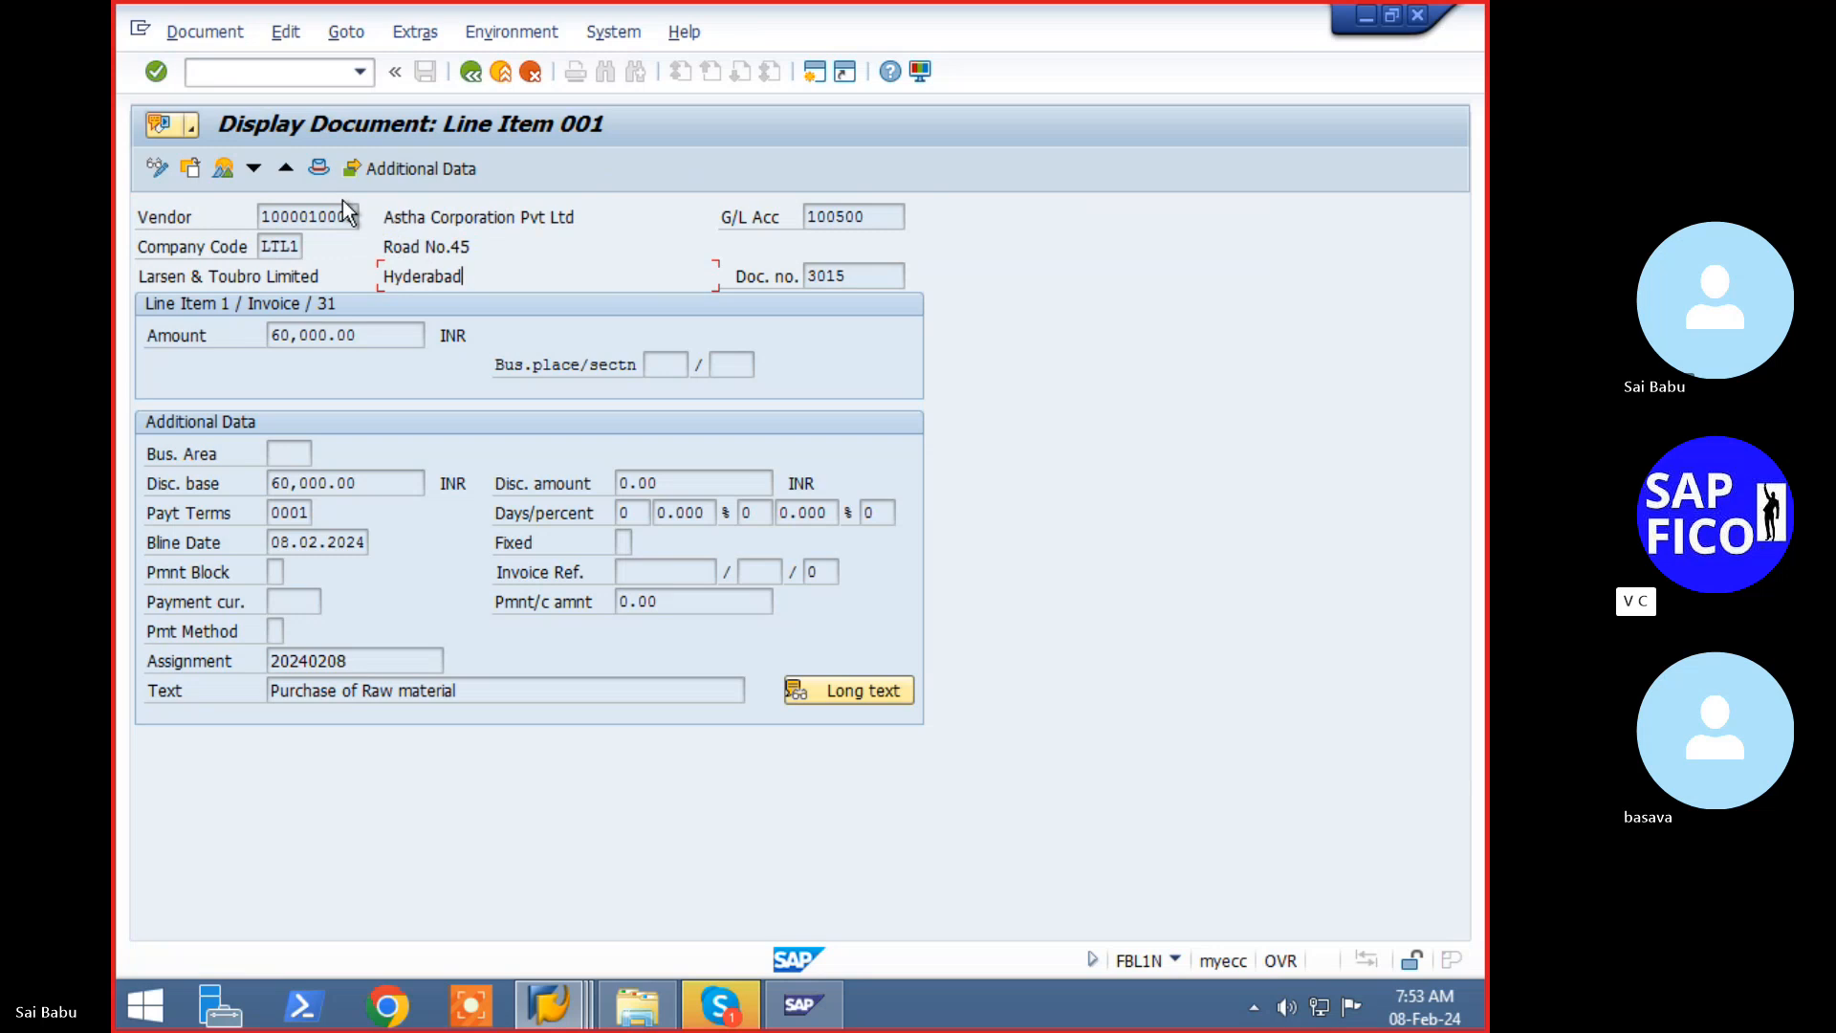
{"action": "left_click", "coordinate": [156, 170]}
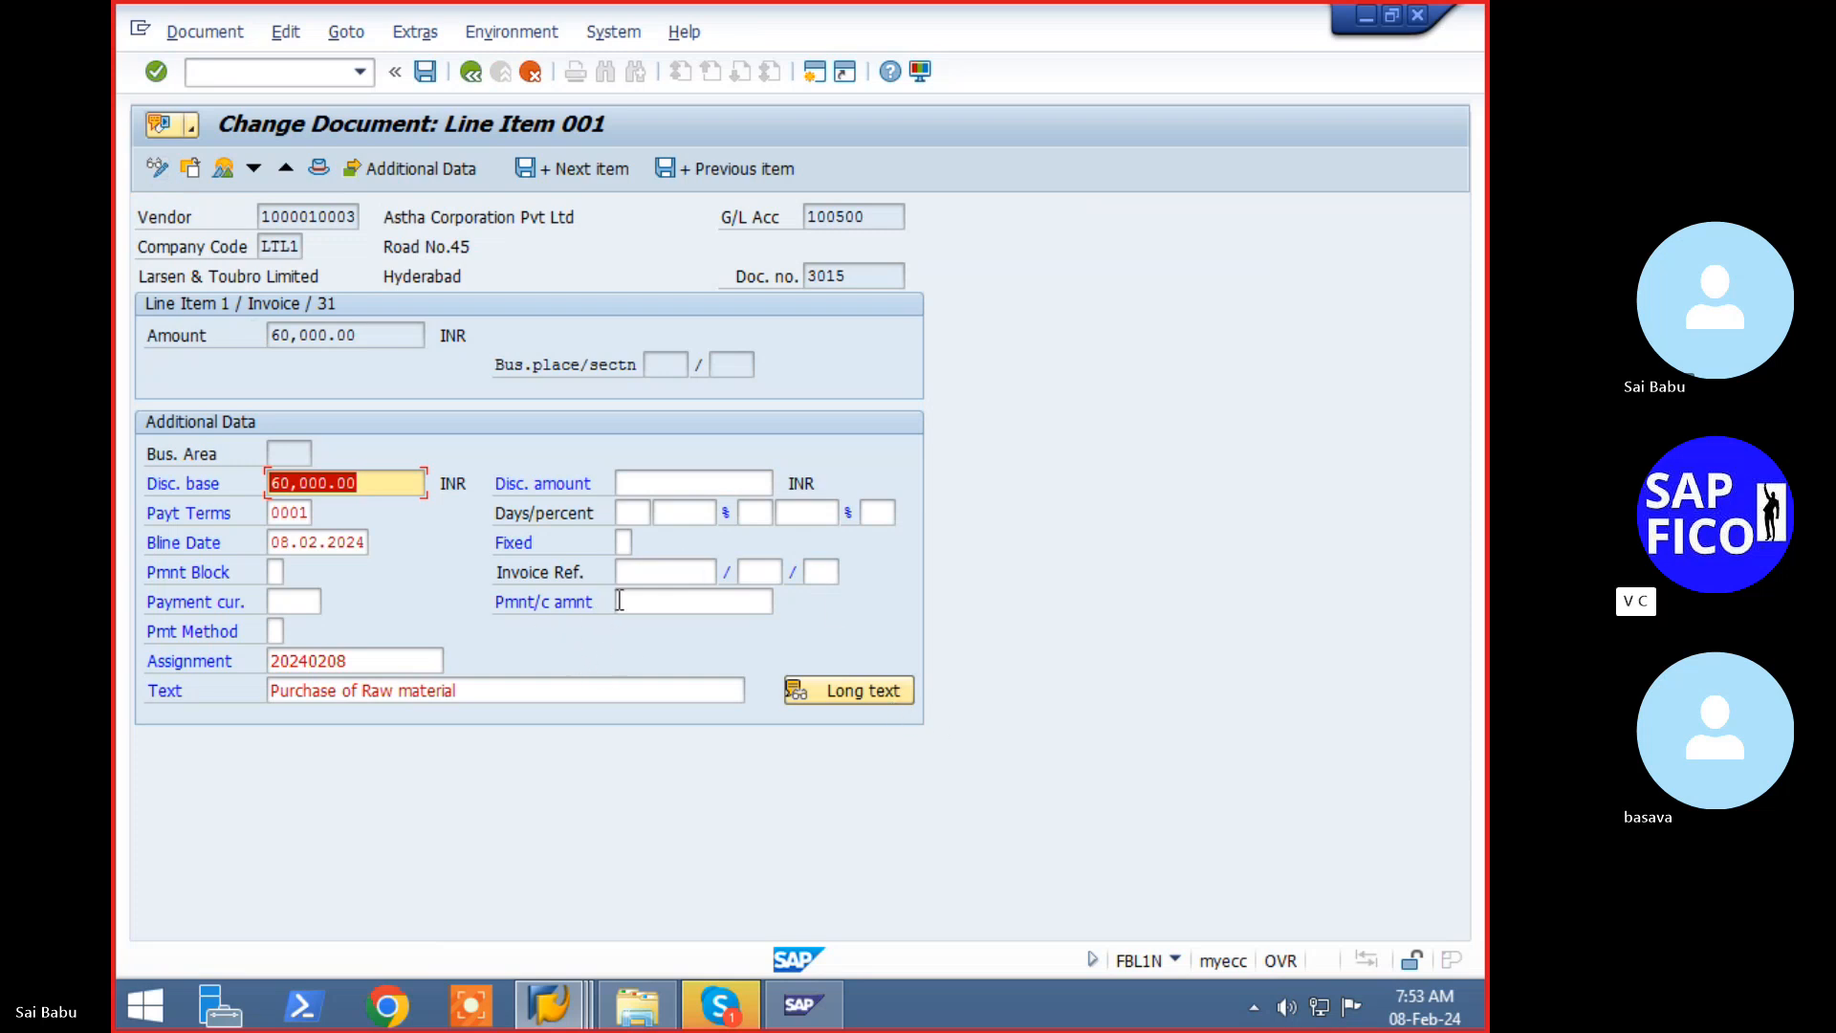
{"action": "left_click", "coordinate": [278, 573]}
{"action": "left_click", "coordinate": [293, 572]}
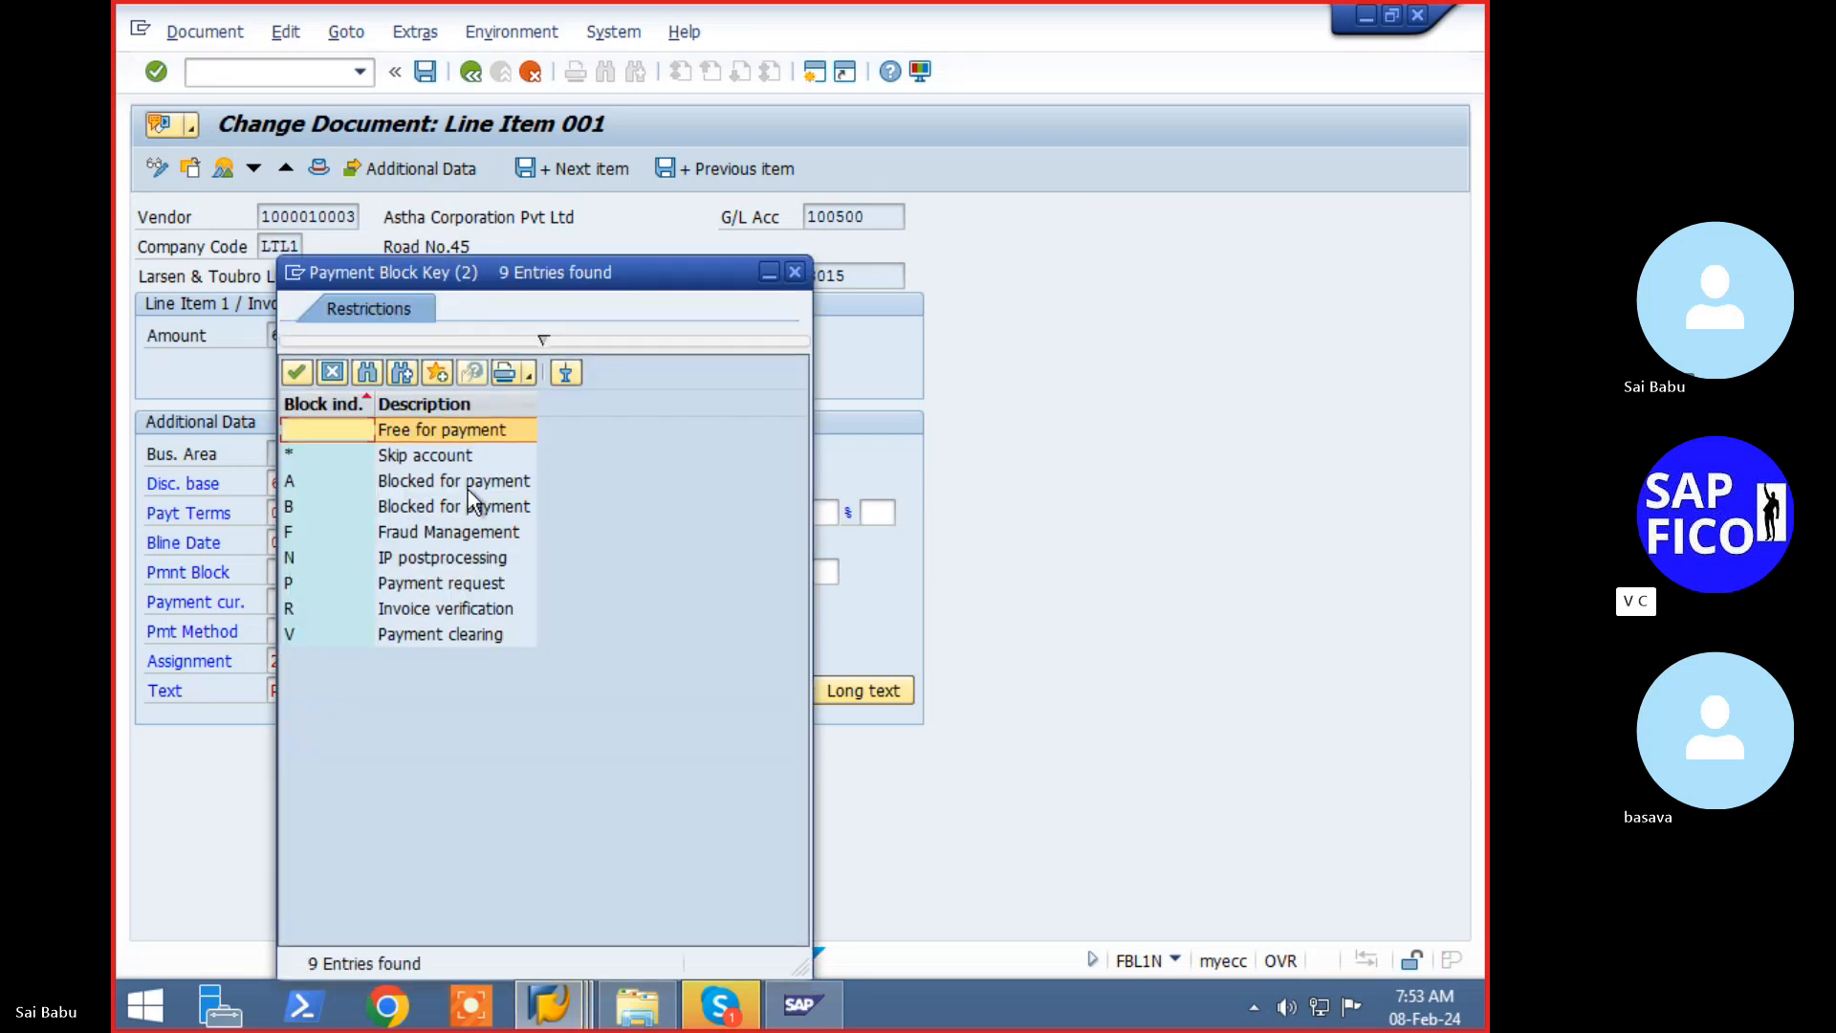
{"action": "left_click", "coordinate": [468, 488]}
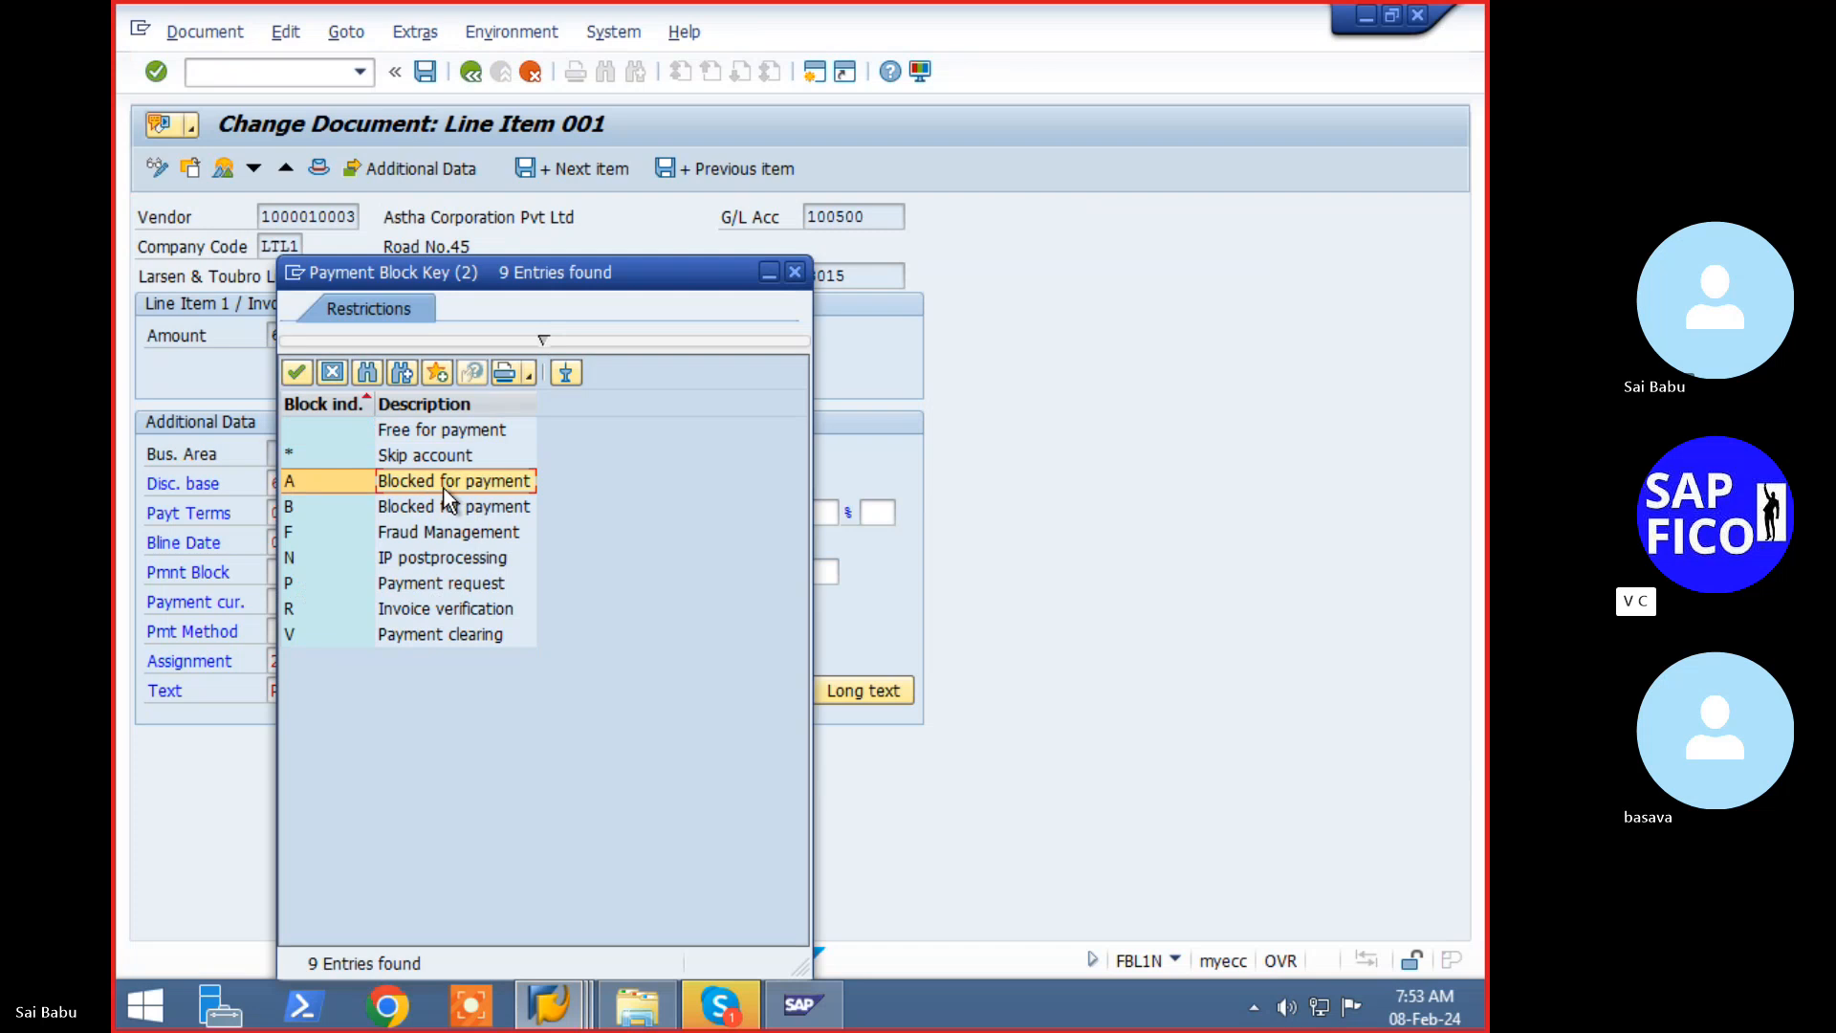
{"action": "double_click", "coordinate": [444, 488]}
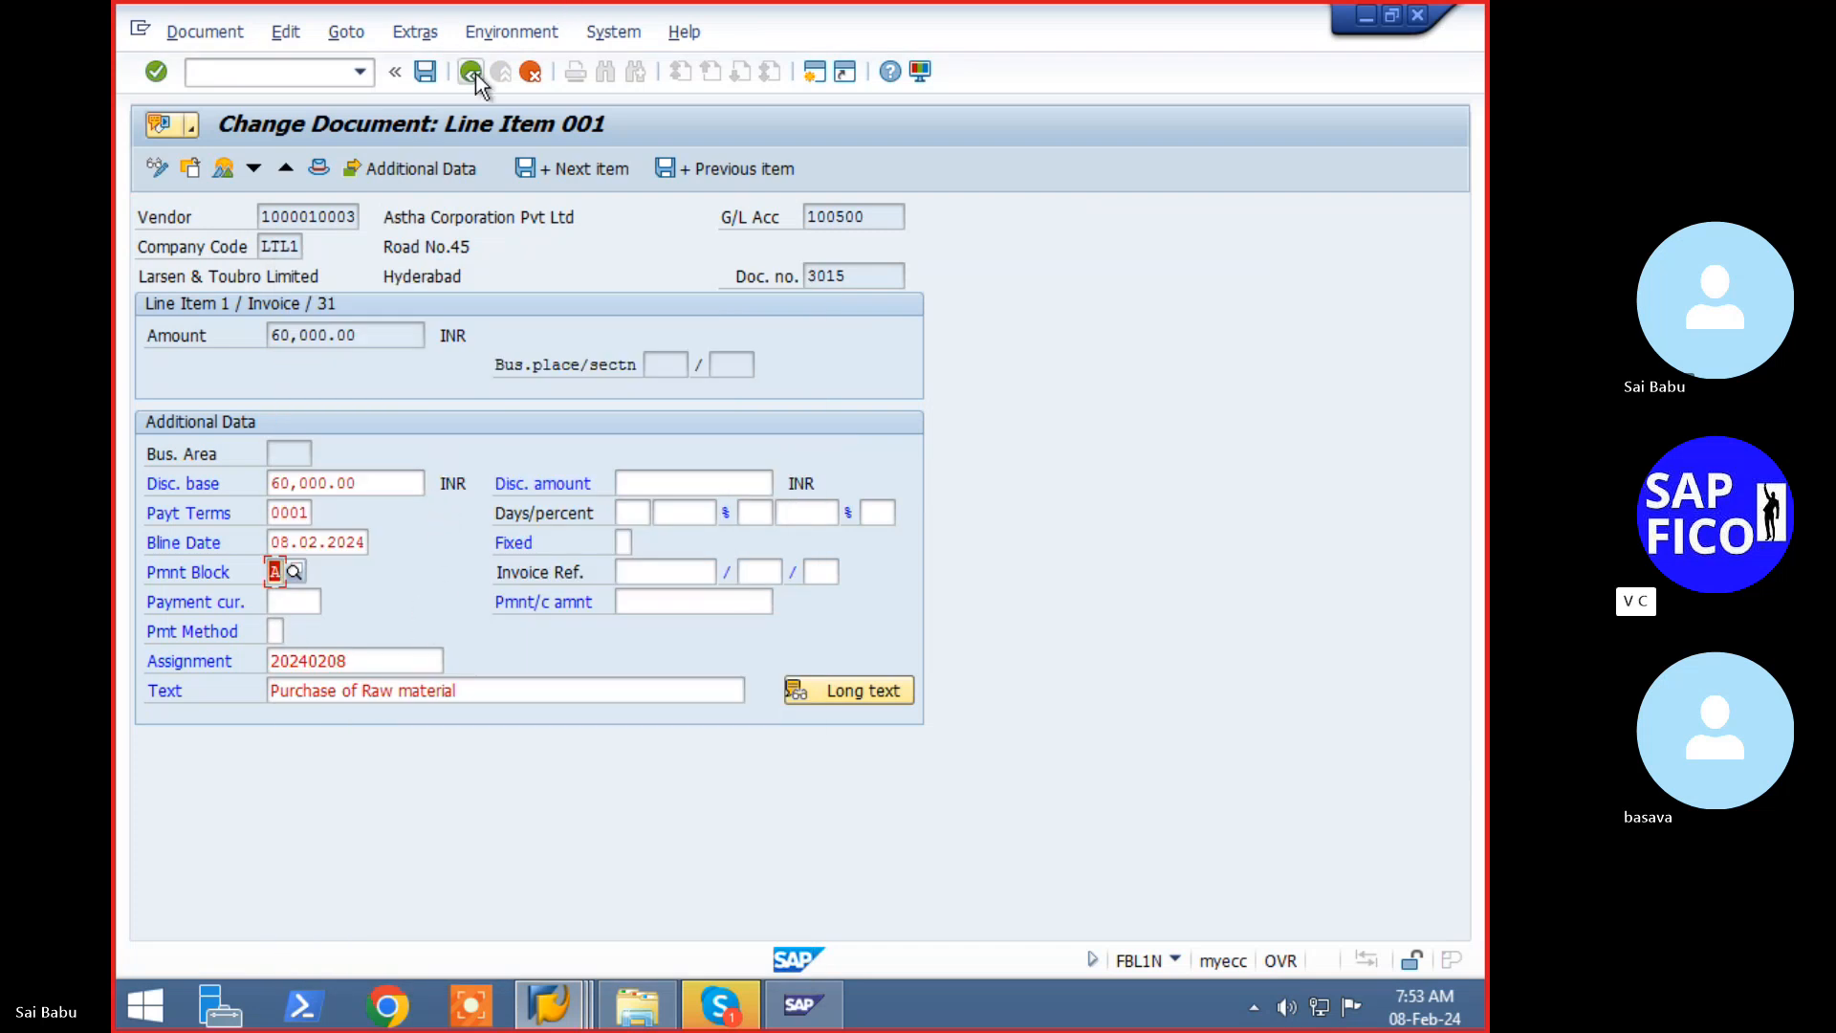
{"action": "key", "text": "Return"}
{"action": "left_click", "coordinate": [431, 81]}
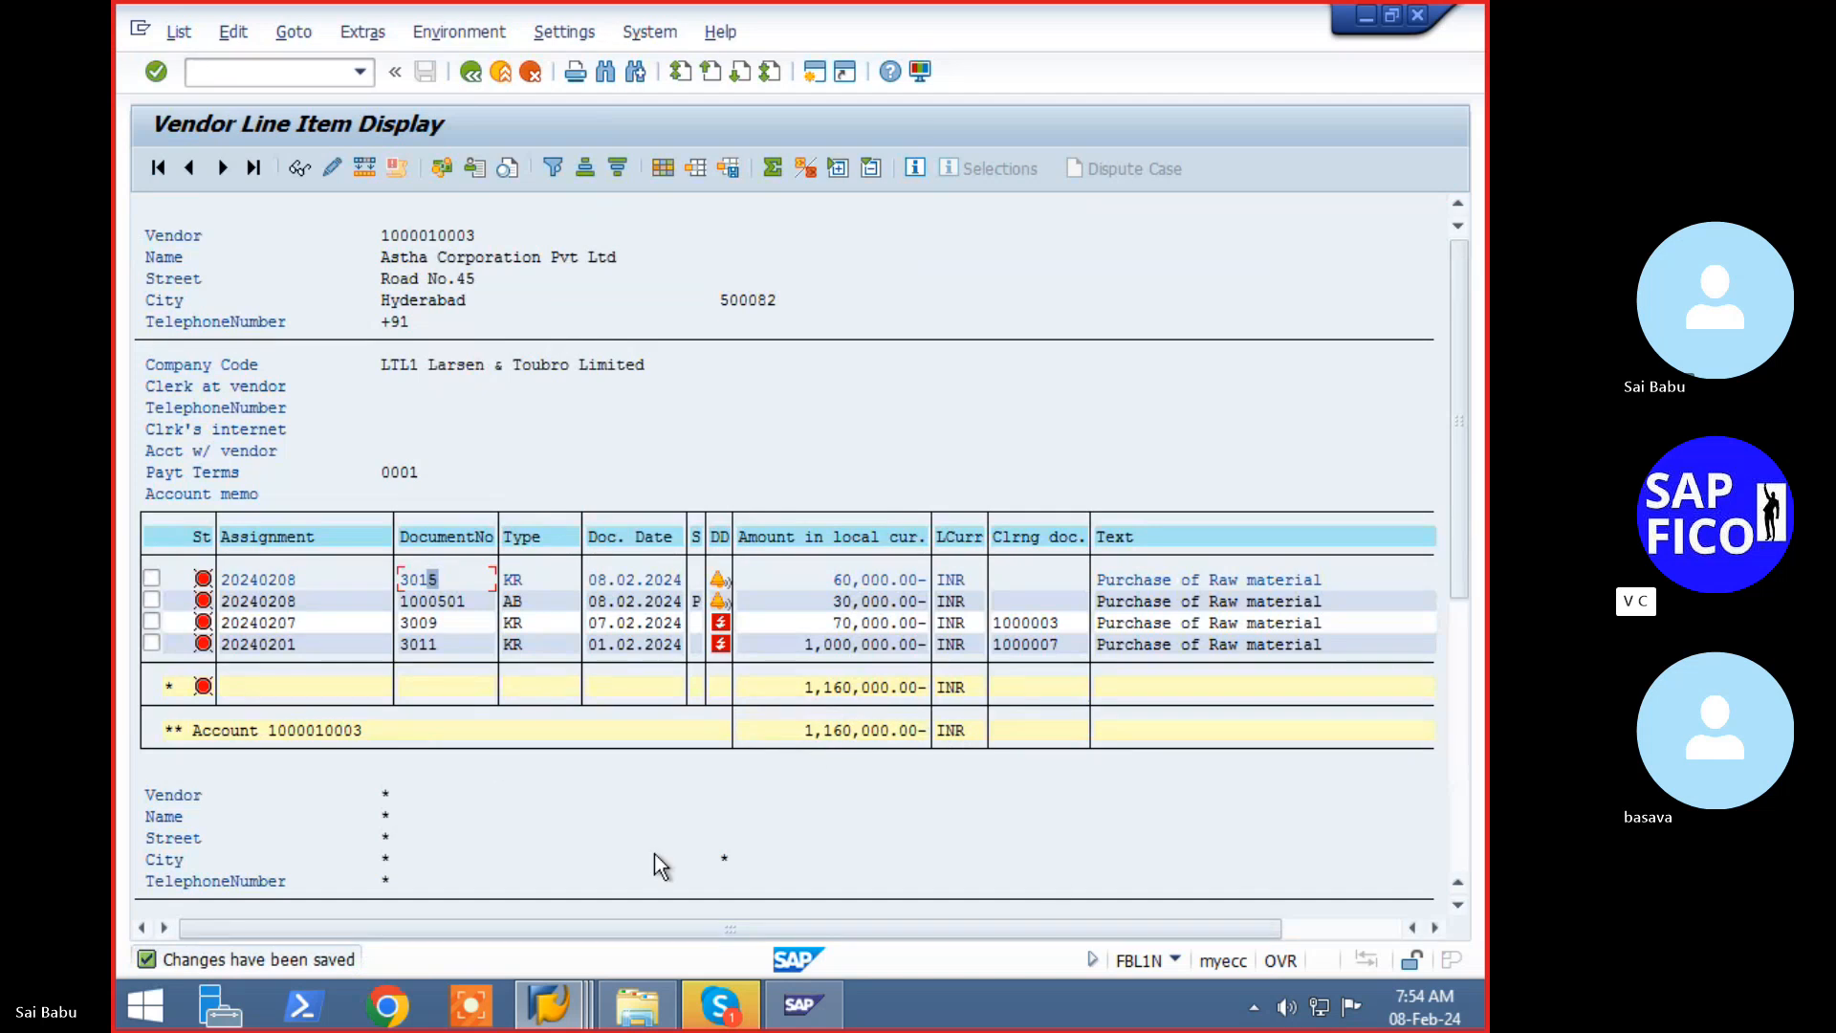
- Open the FBZP company code settings for LTL1
{"action": "left_click", "coordinate": [283, 76]}
{"action": "type", "text": "/nf110"}
{"action": "key", "text": "shift+Left"}
{"action": "key", "text": "shift+Left"}
{"action": "key", "text": "shift+Left"}
{"action": "type", "text": "bzp"}
{"action": "key", "text": "Return"}
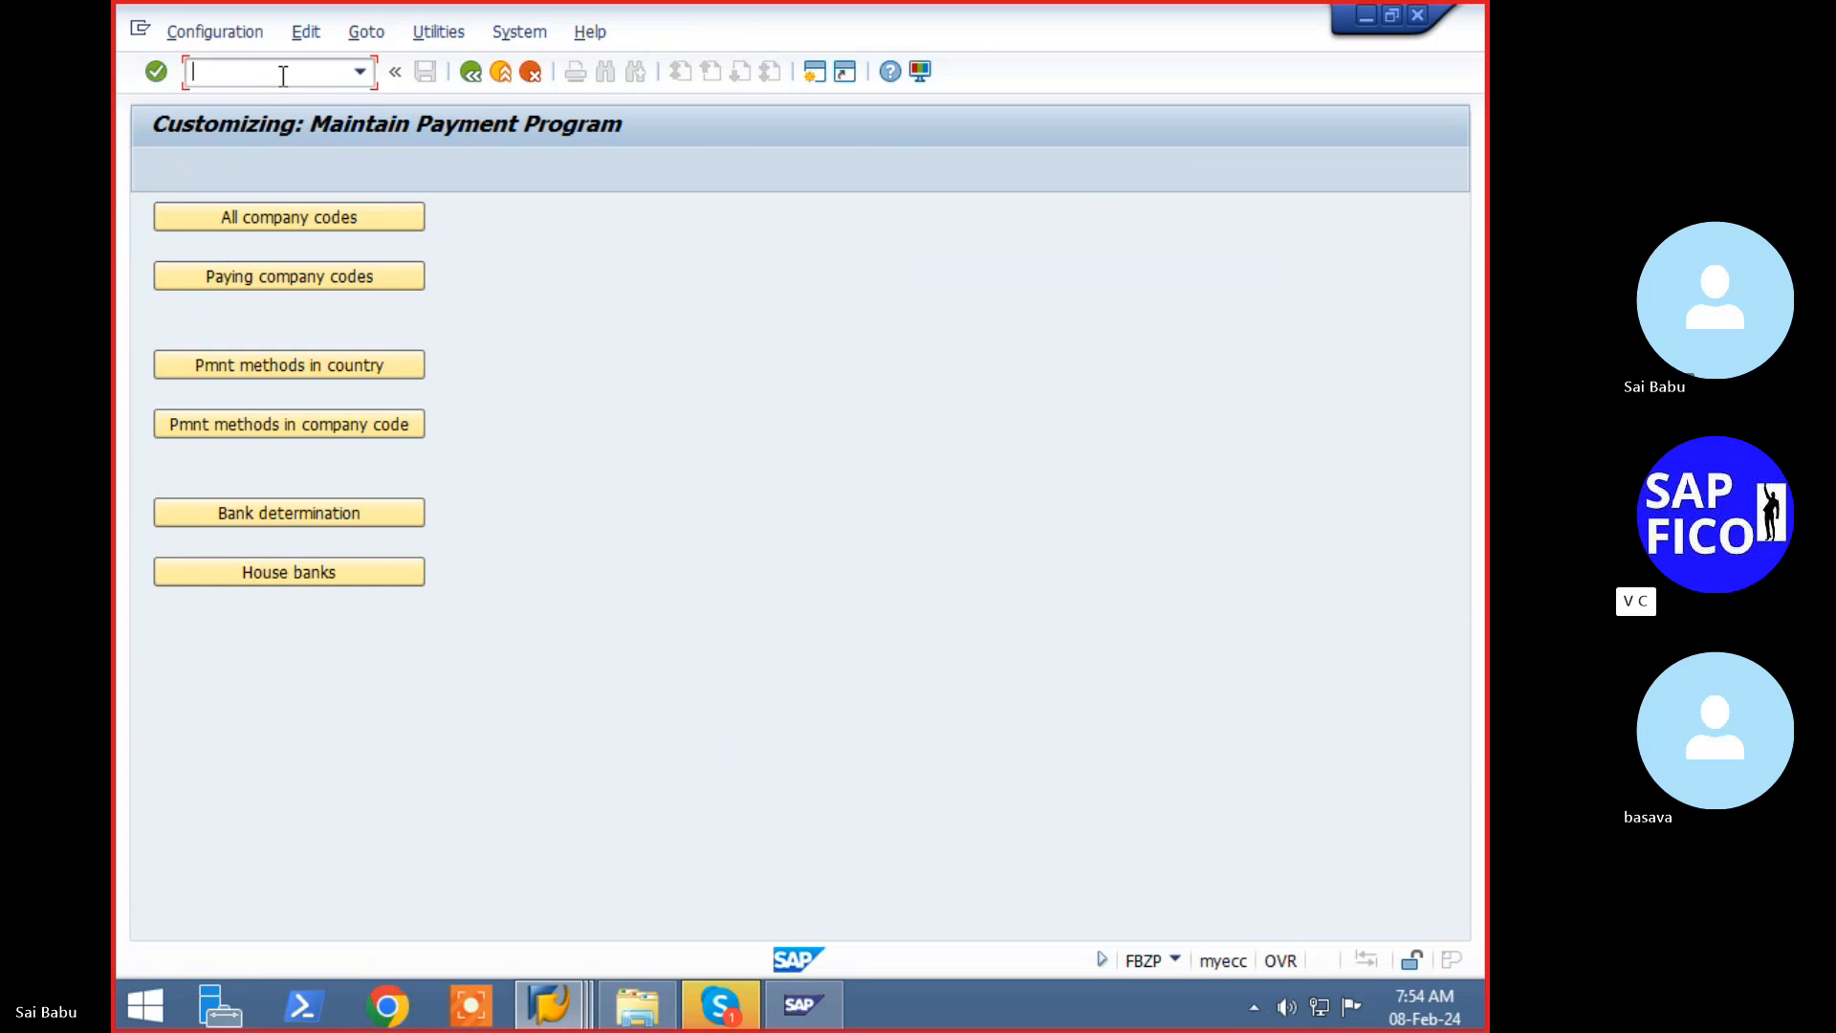
{"action": "left_click", "coordinate": [348, 224]}
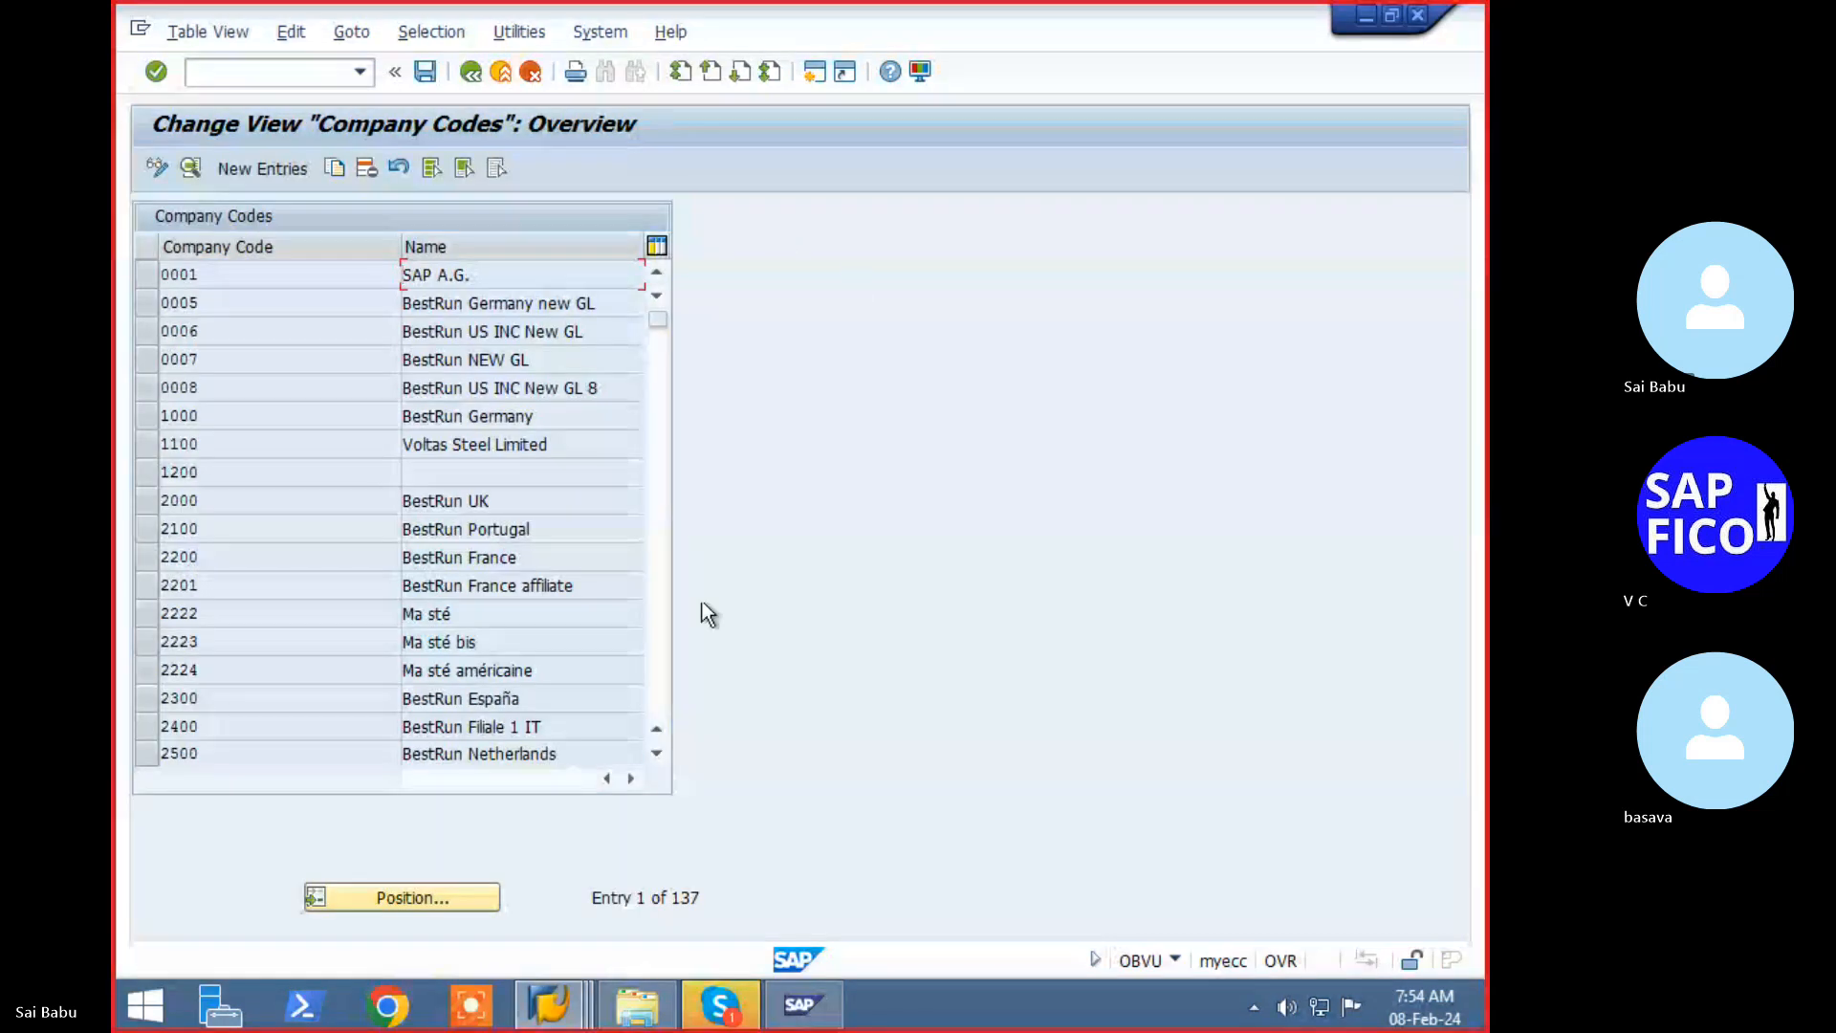
{"action": "left_click", "coordinate": [373, 899]}
{"action": "type", "text": "1t11"}
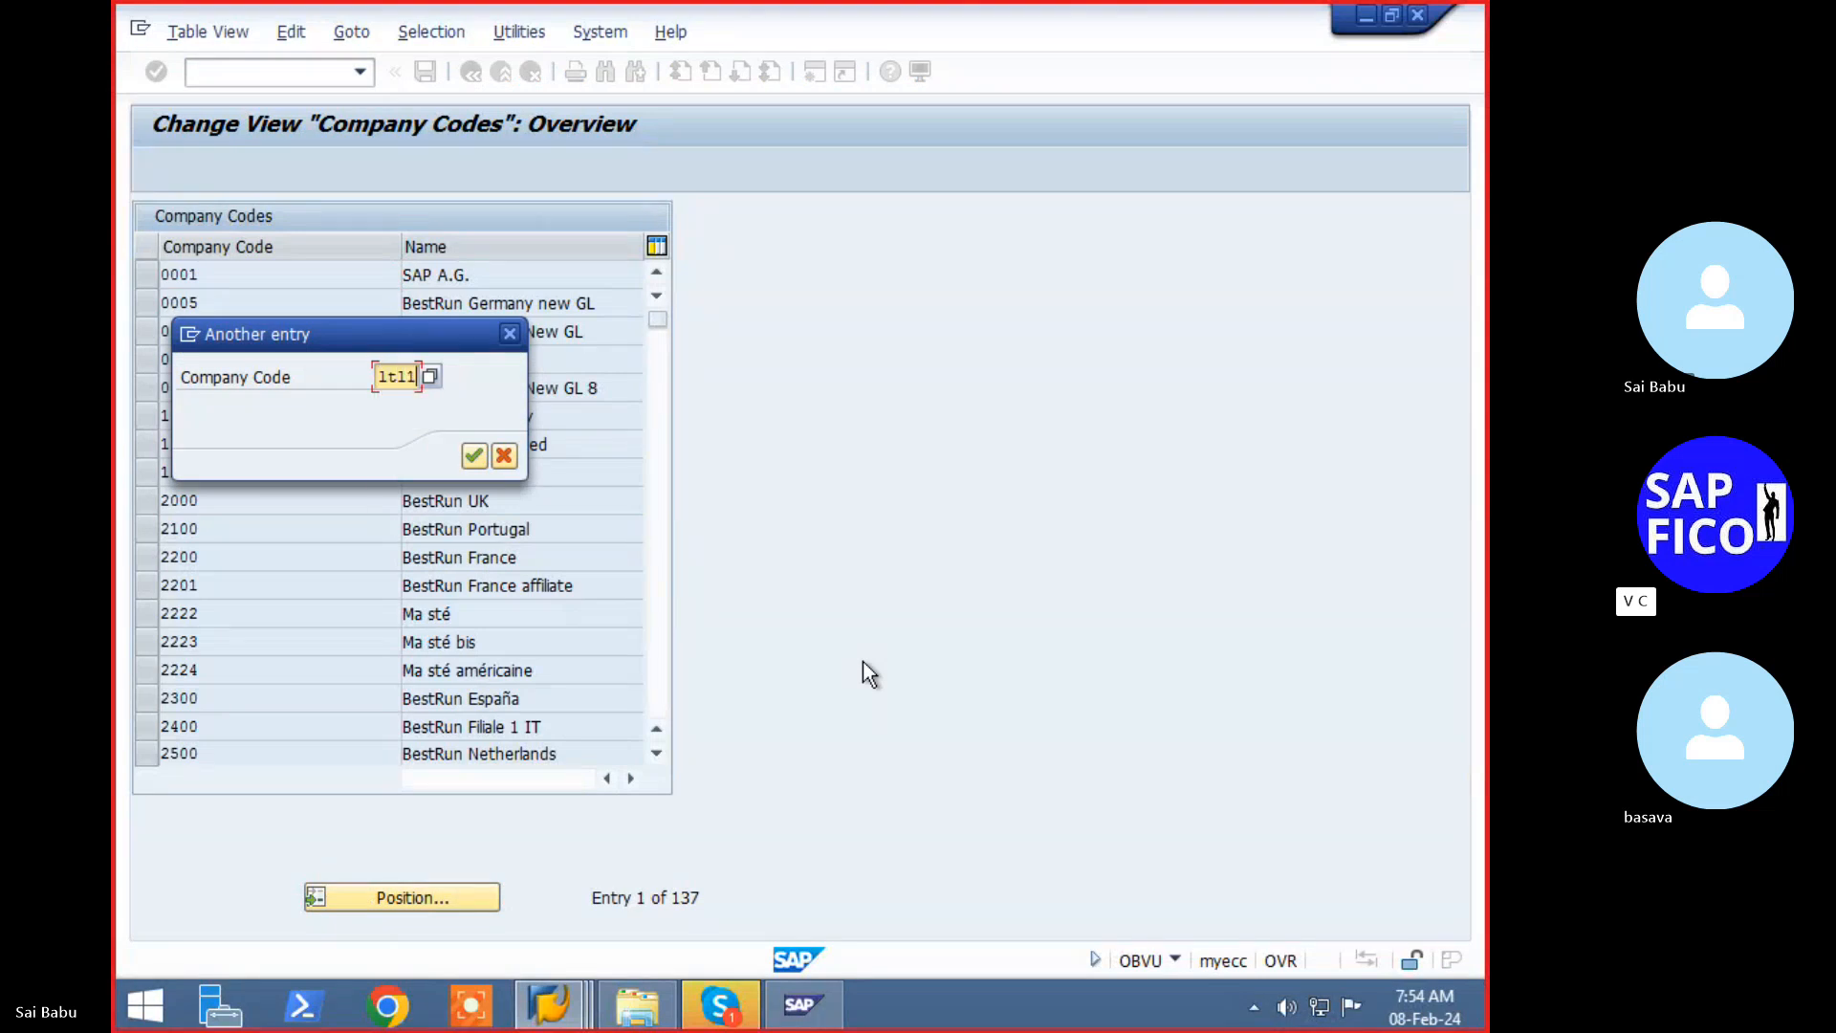
{"action": "key", "text": "Return"}
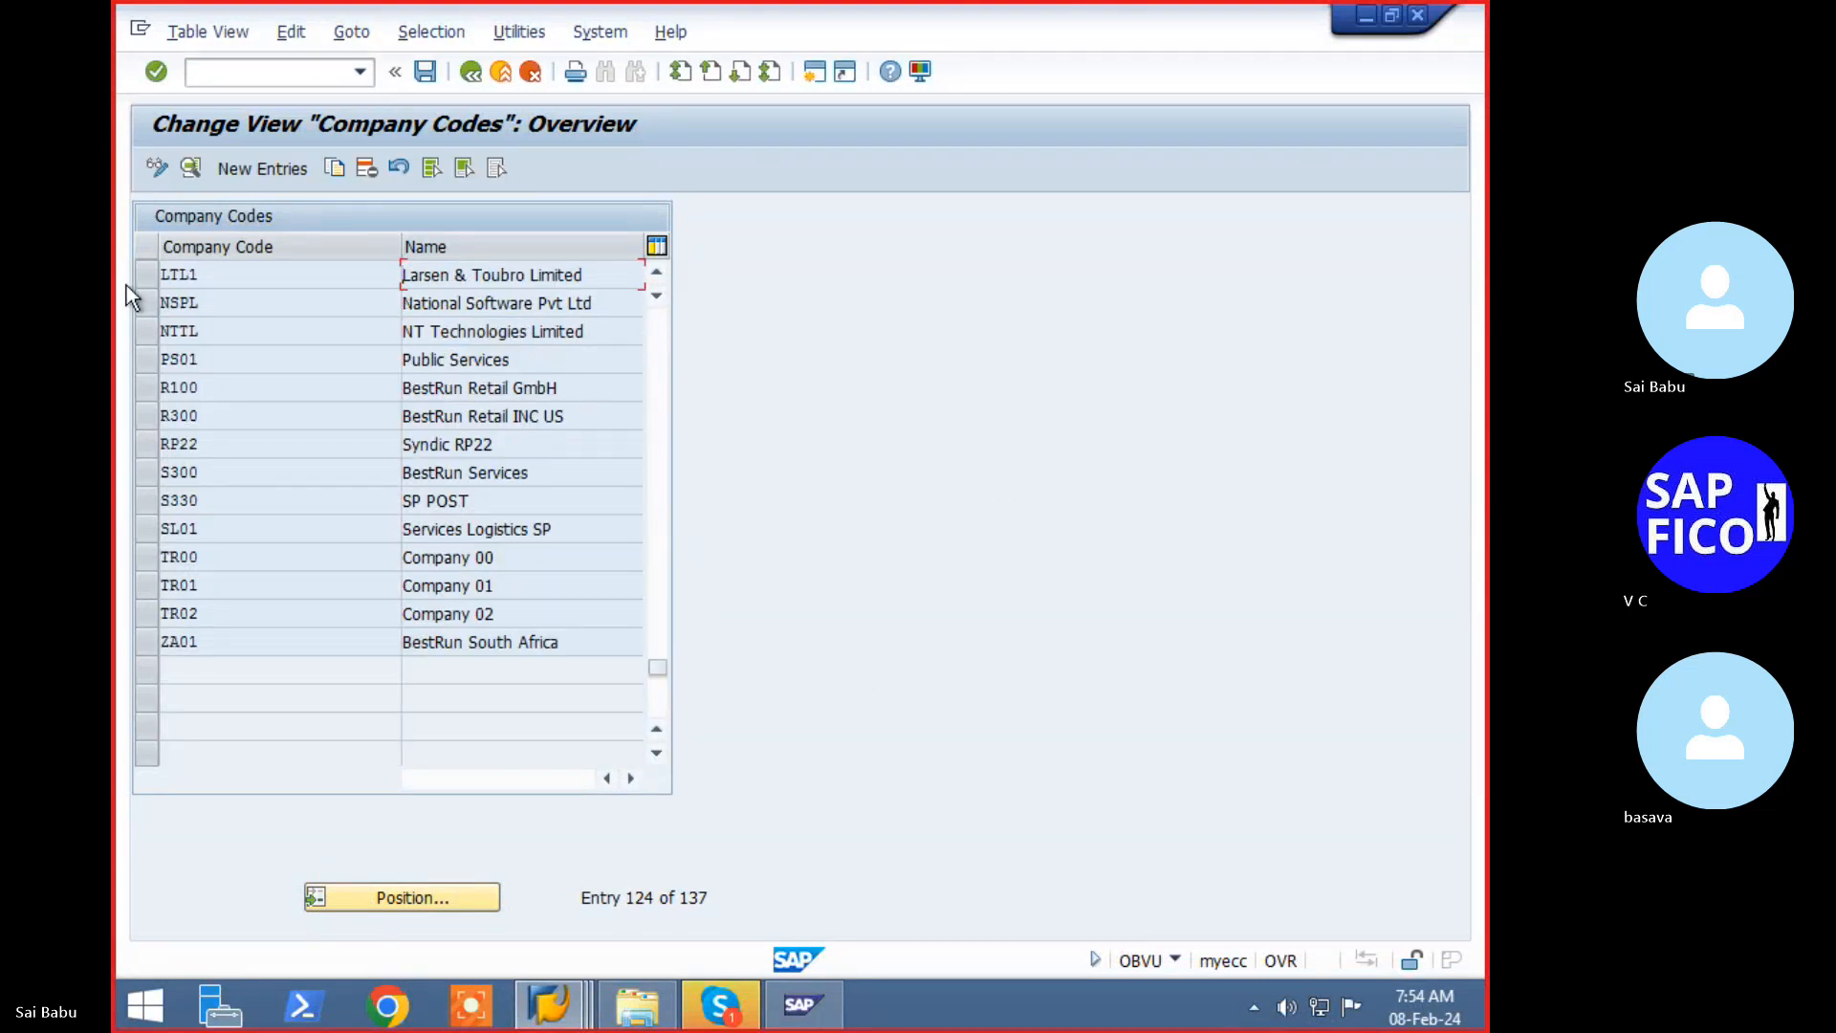
{"action": "double_click", "coordinate": [177, 276]}
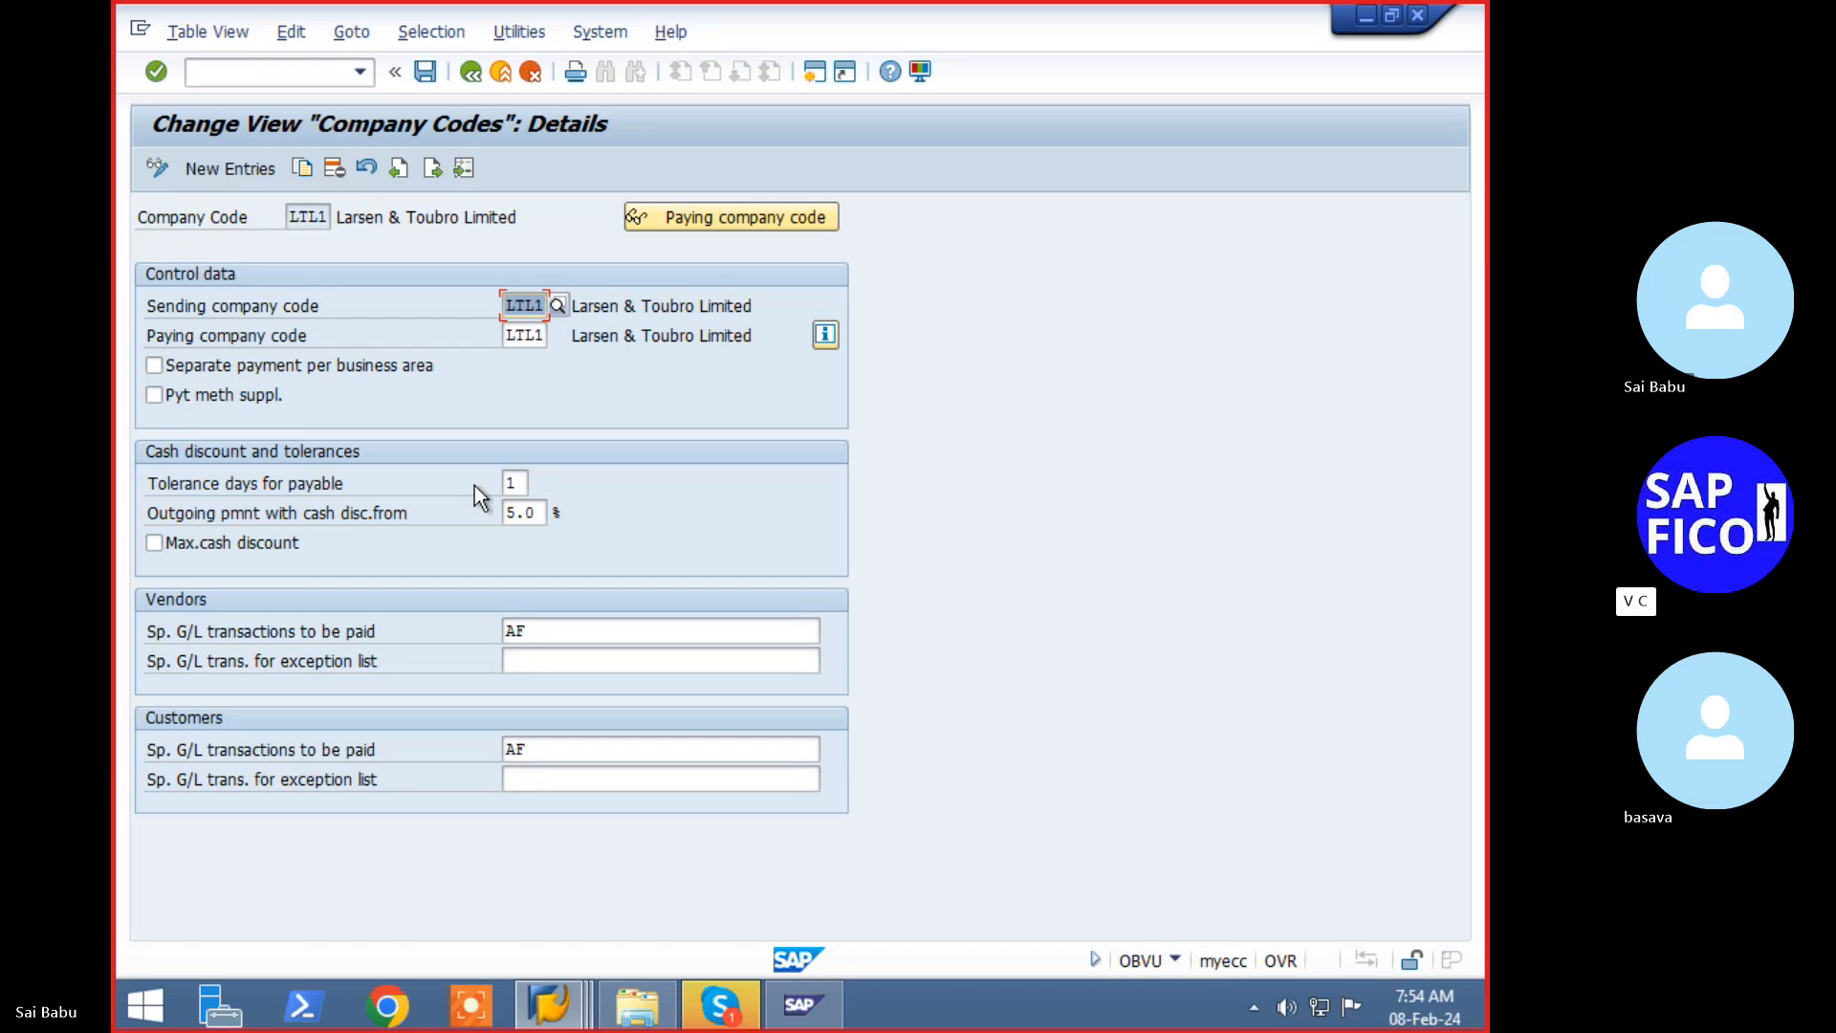
- Clear LTL1's tolerance days for payables and save under the customizing request
{"action": "left_click", "coordinate": [515, 483]}
{"action": "key", "text": "BackSpace"}
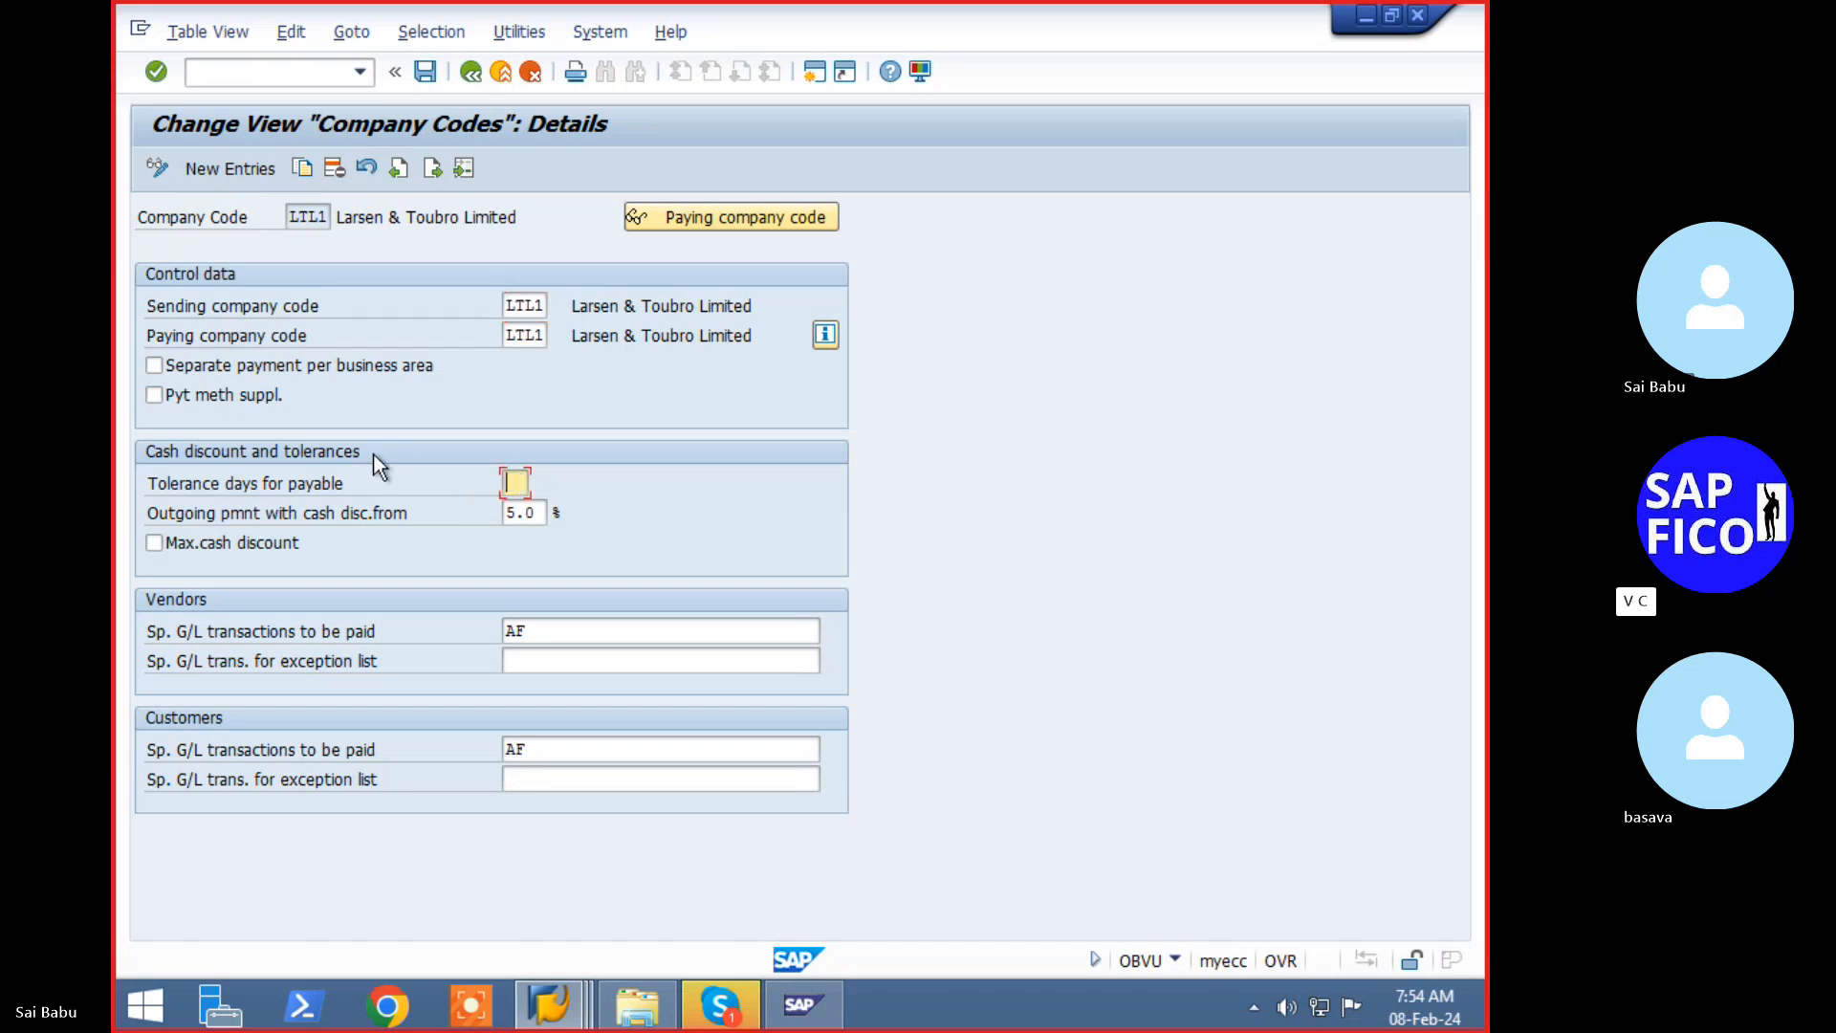
{"action": "key", "text": "Return"}
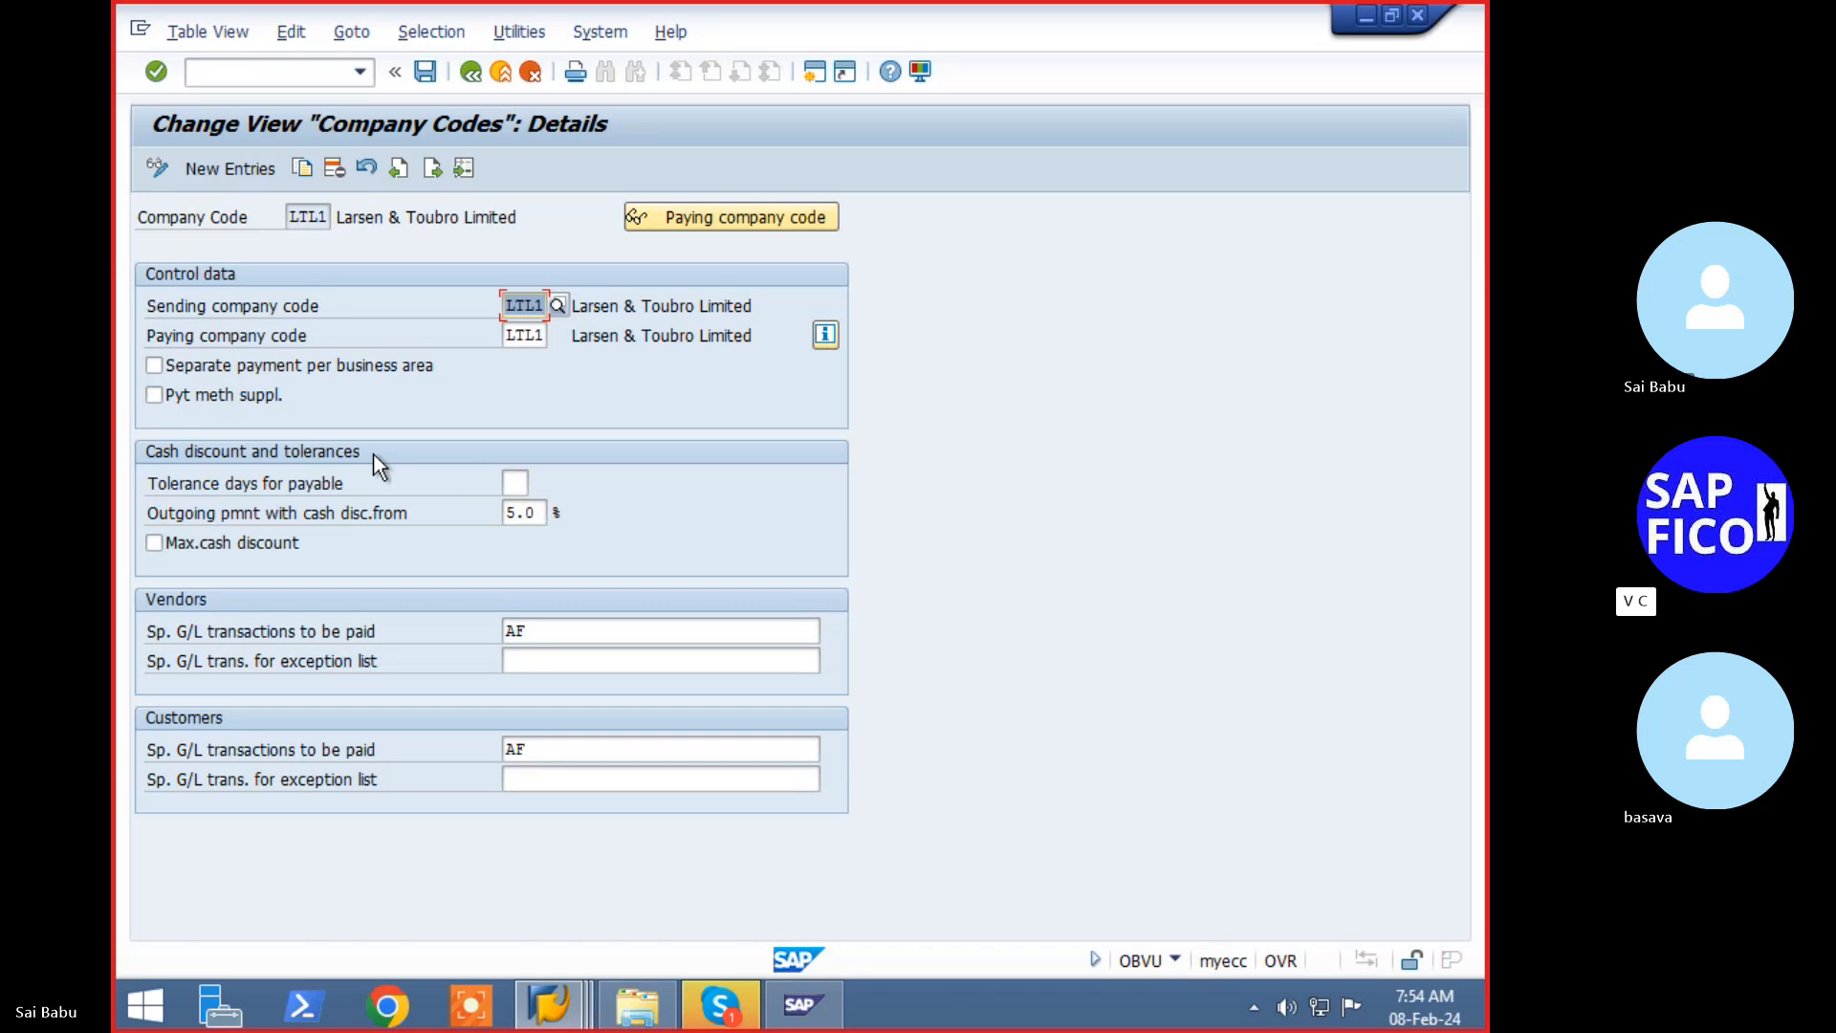
{"action": "key", "text": "ctrl+s"}
{"action": "key", "text": "Return"}
{"action": "left_click", "coordinate": [294, 76]}
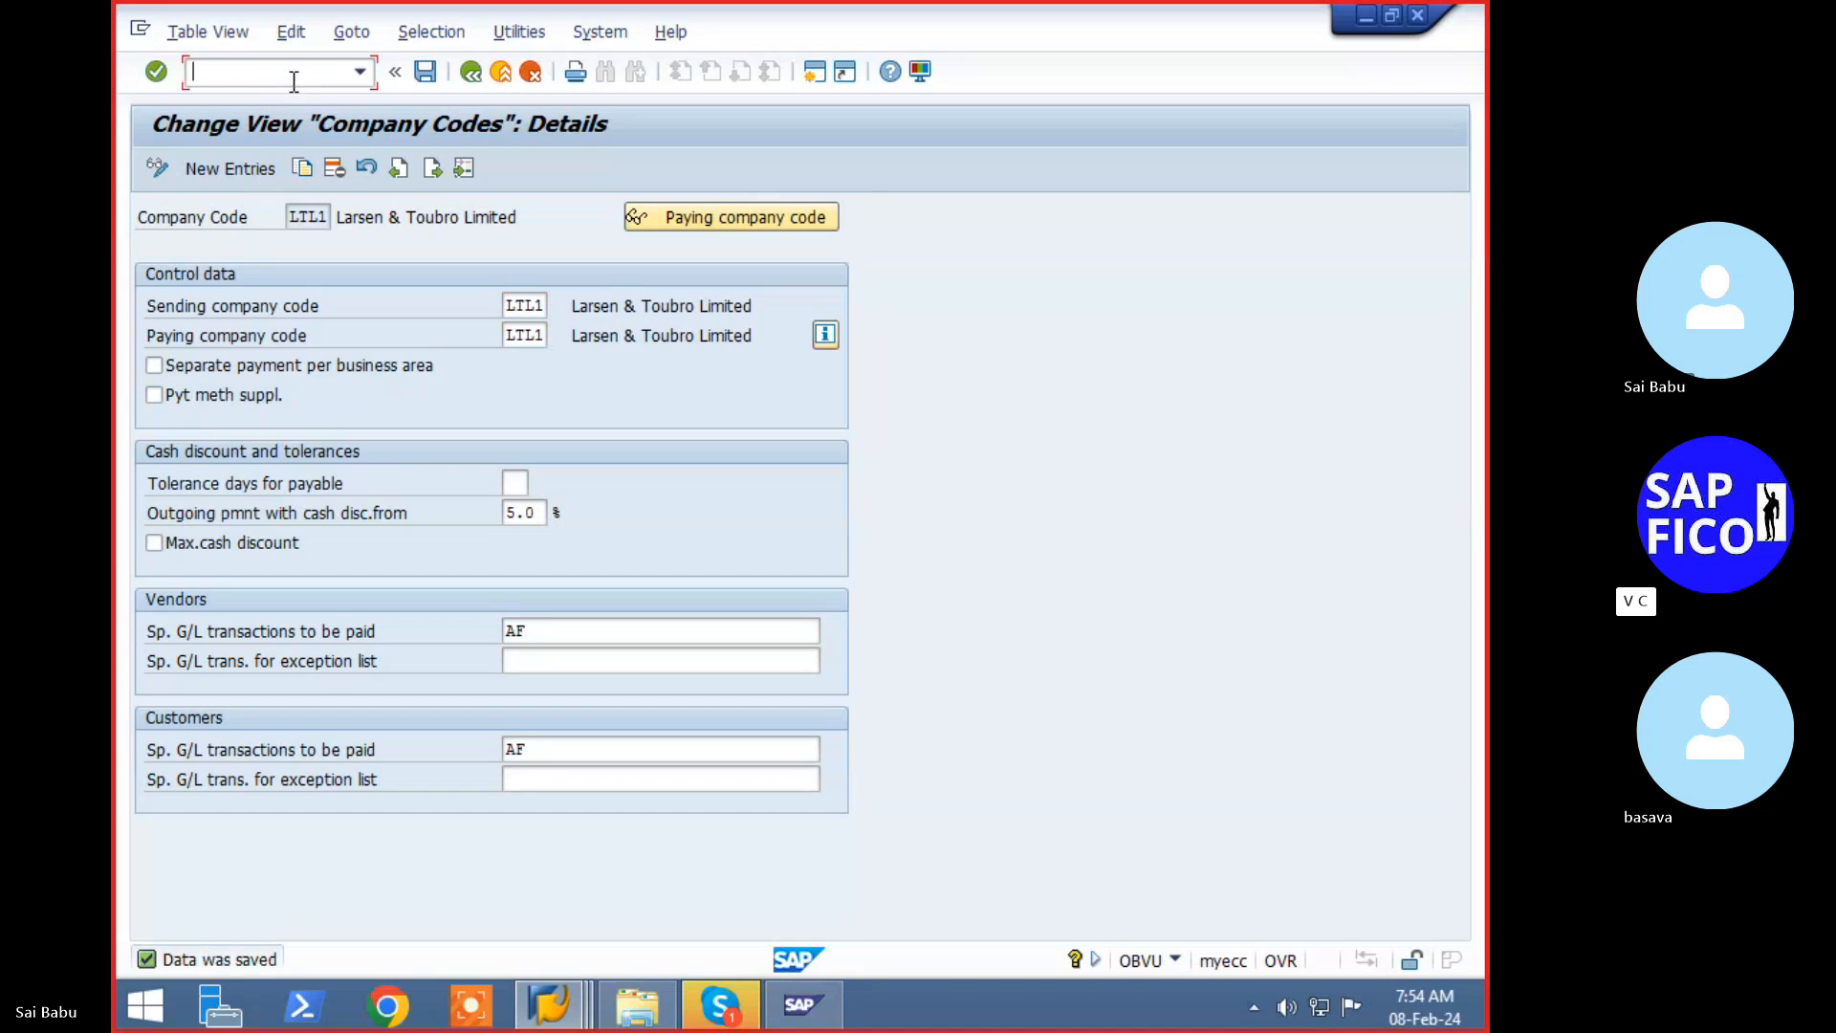
{"action": "type", "text": "/nf"}
- Open F110 and enter run date 08.02.2024 with identification LTL2
{"action": "type", "text": "110"}
{"action": "key", "text": "Return"}
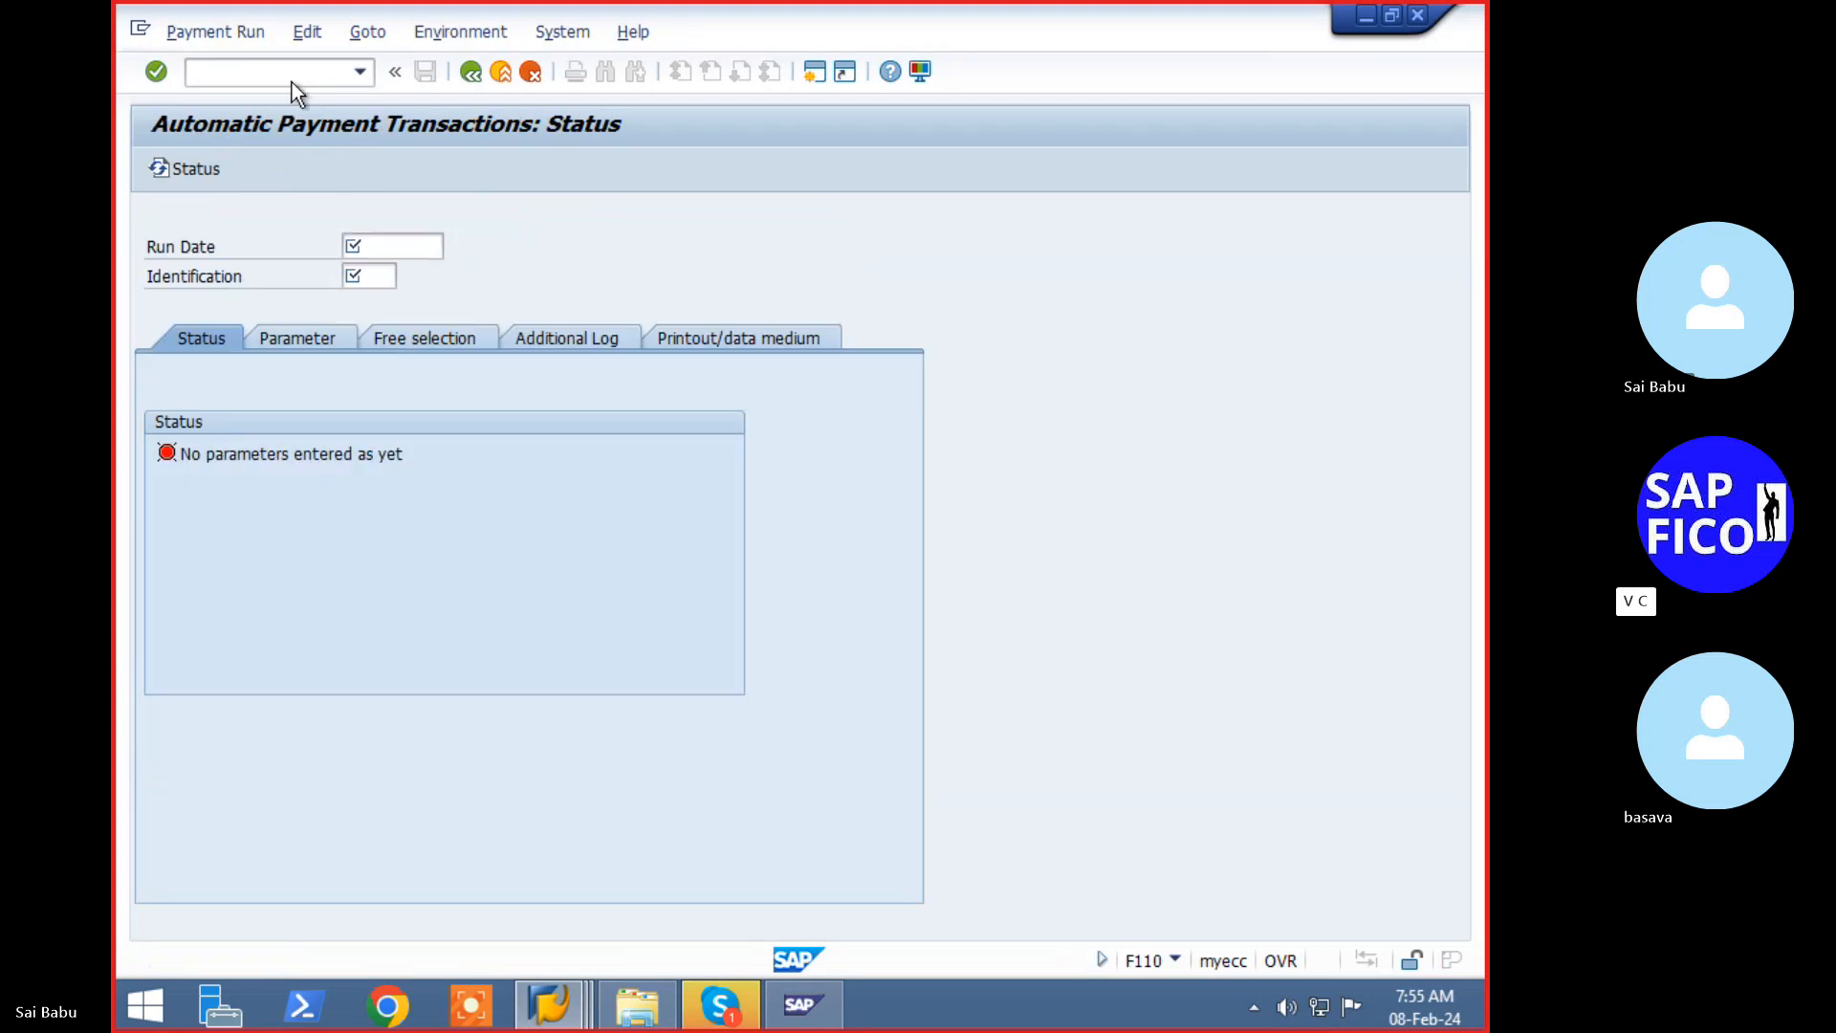
{"action": "key", "text": "F4"}
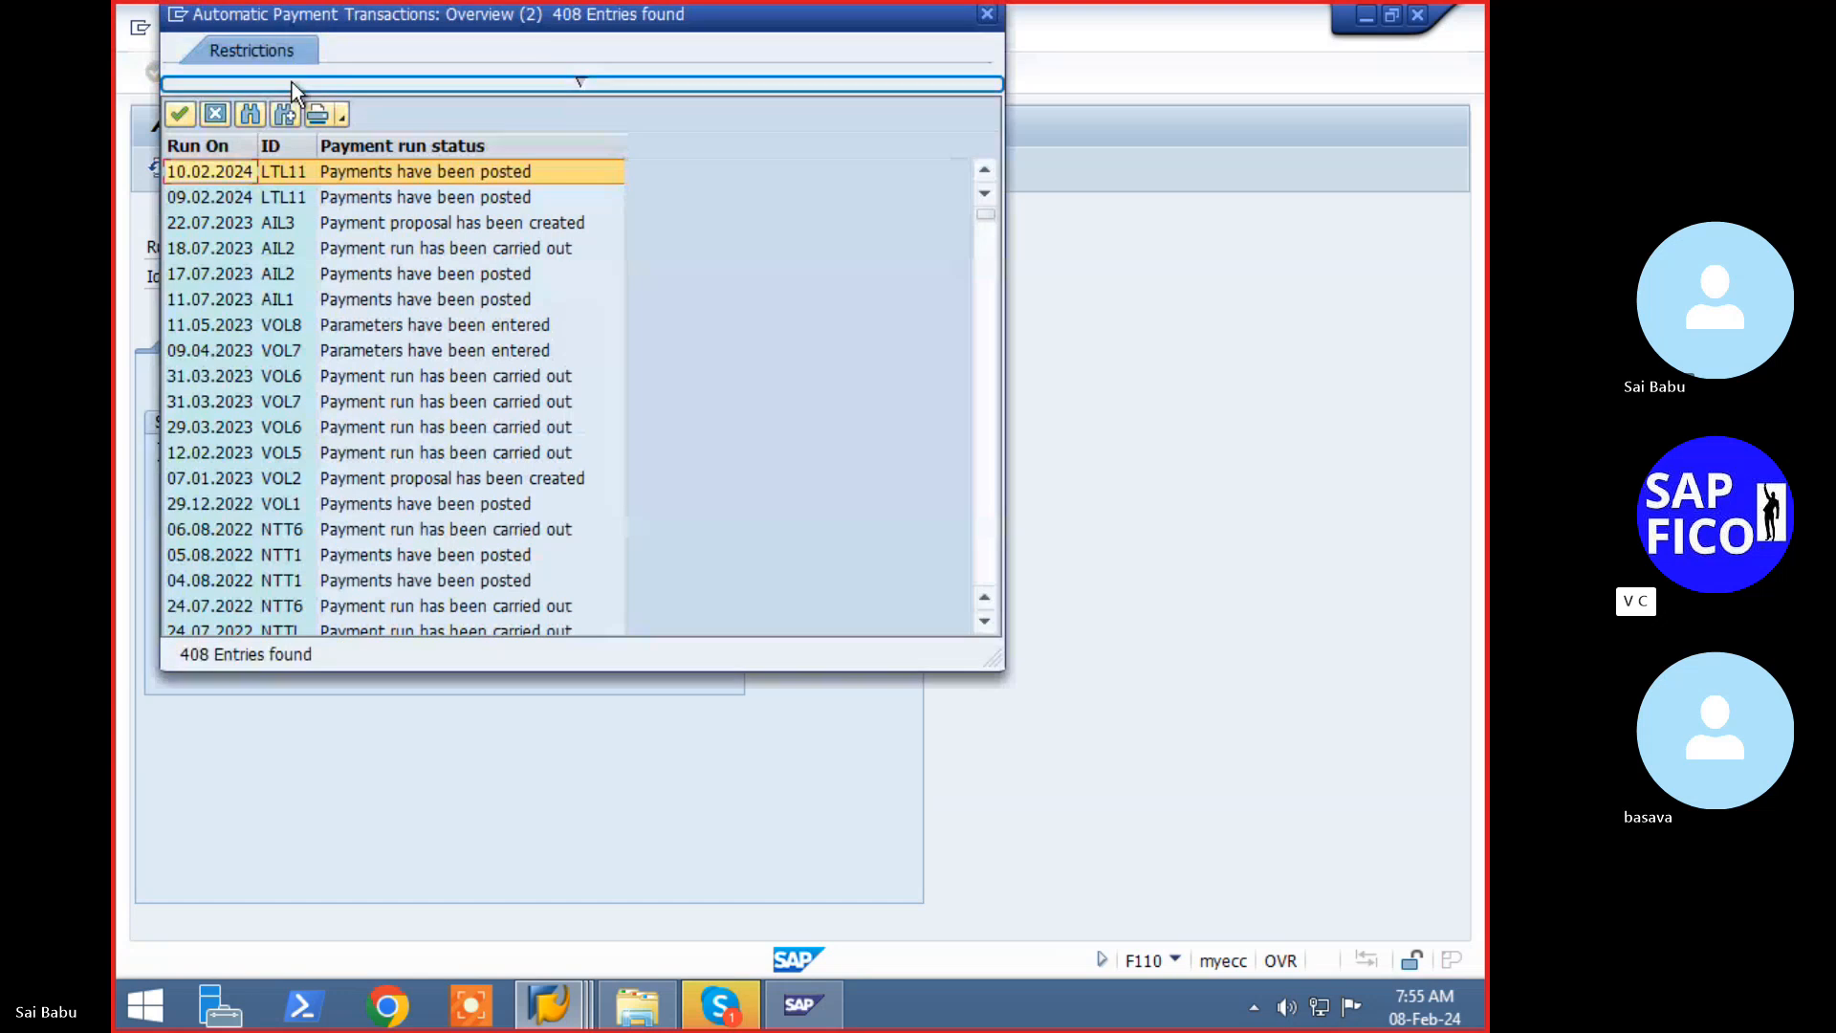
{"action": "key", "text": "Escape"}
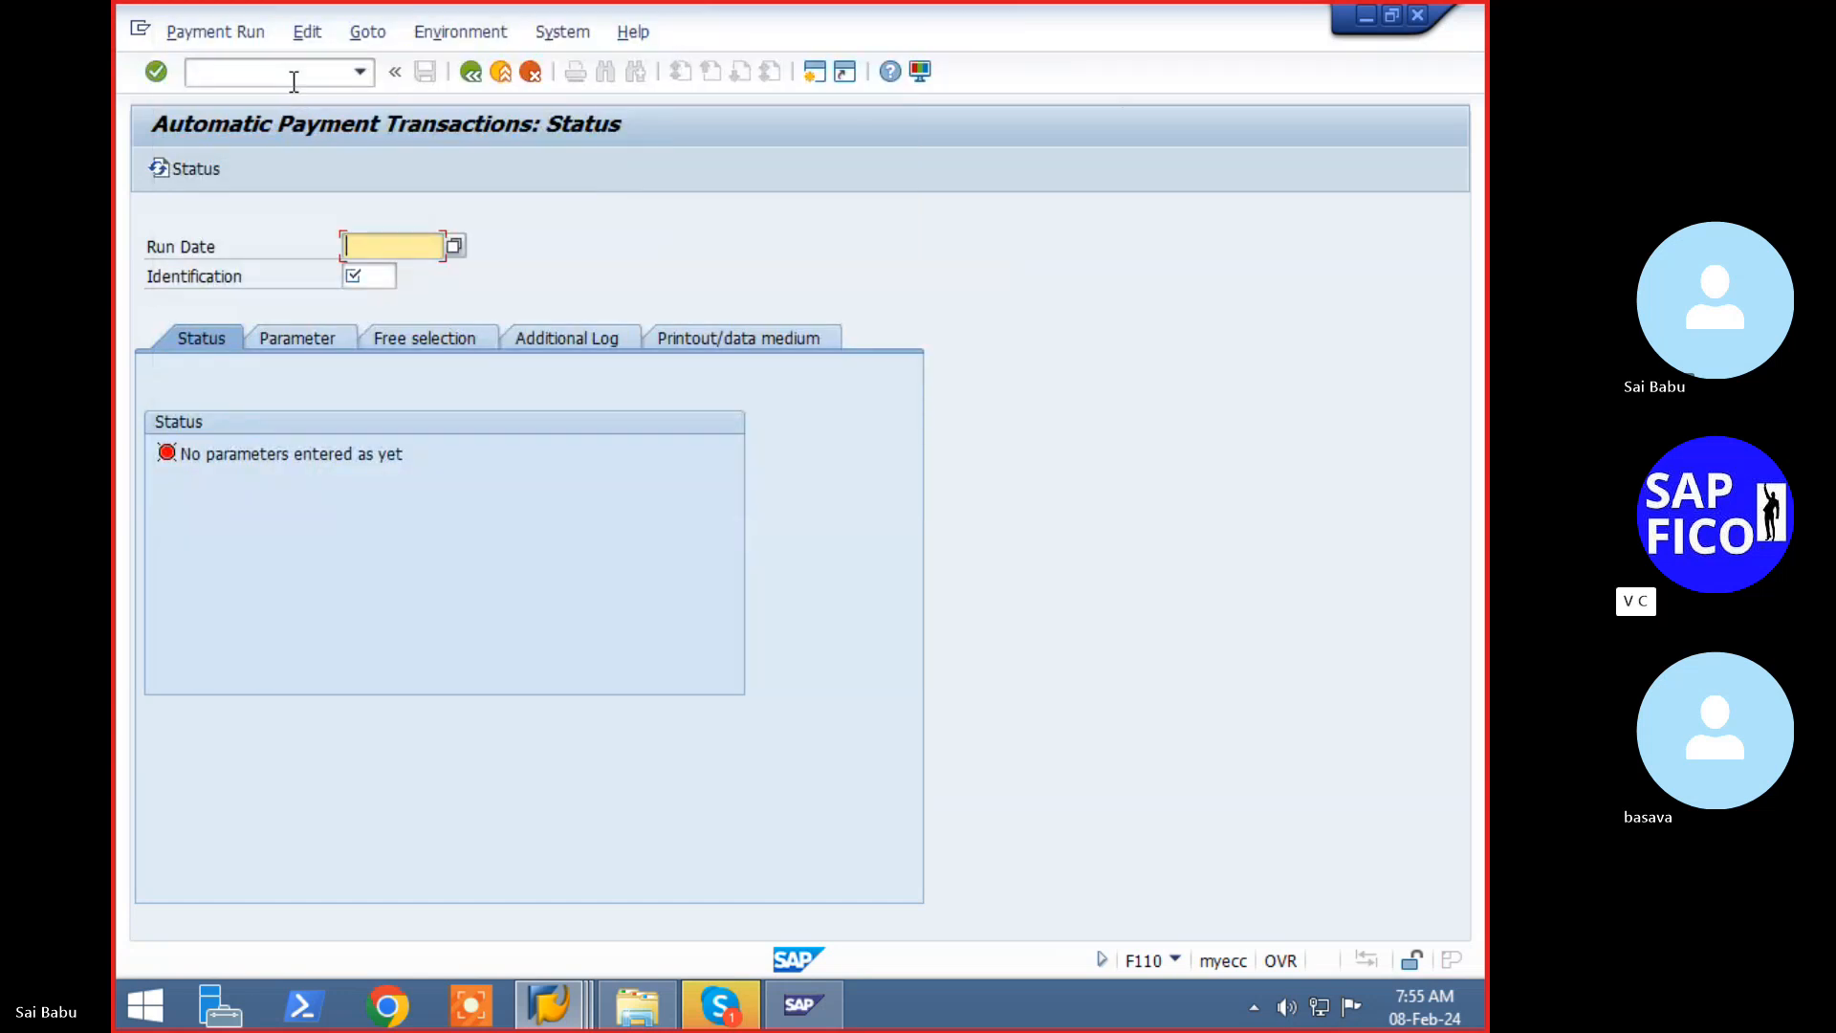
{"action": "type", "text": "08.02.2024"}
{"action": "key", "text": "Tab"}
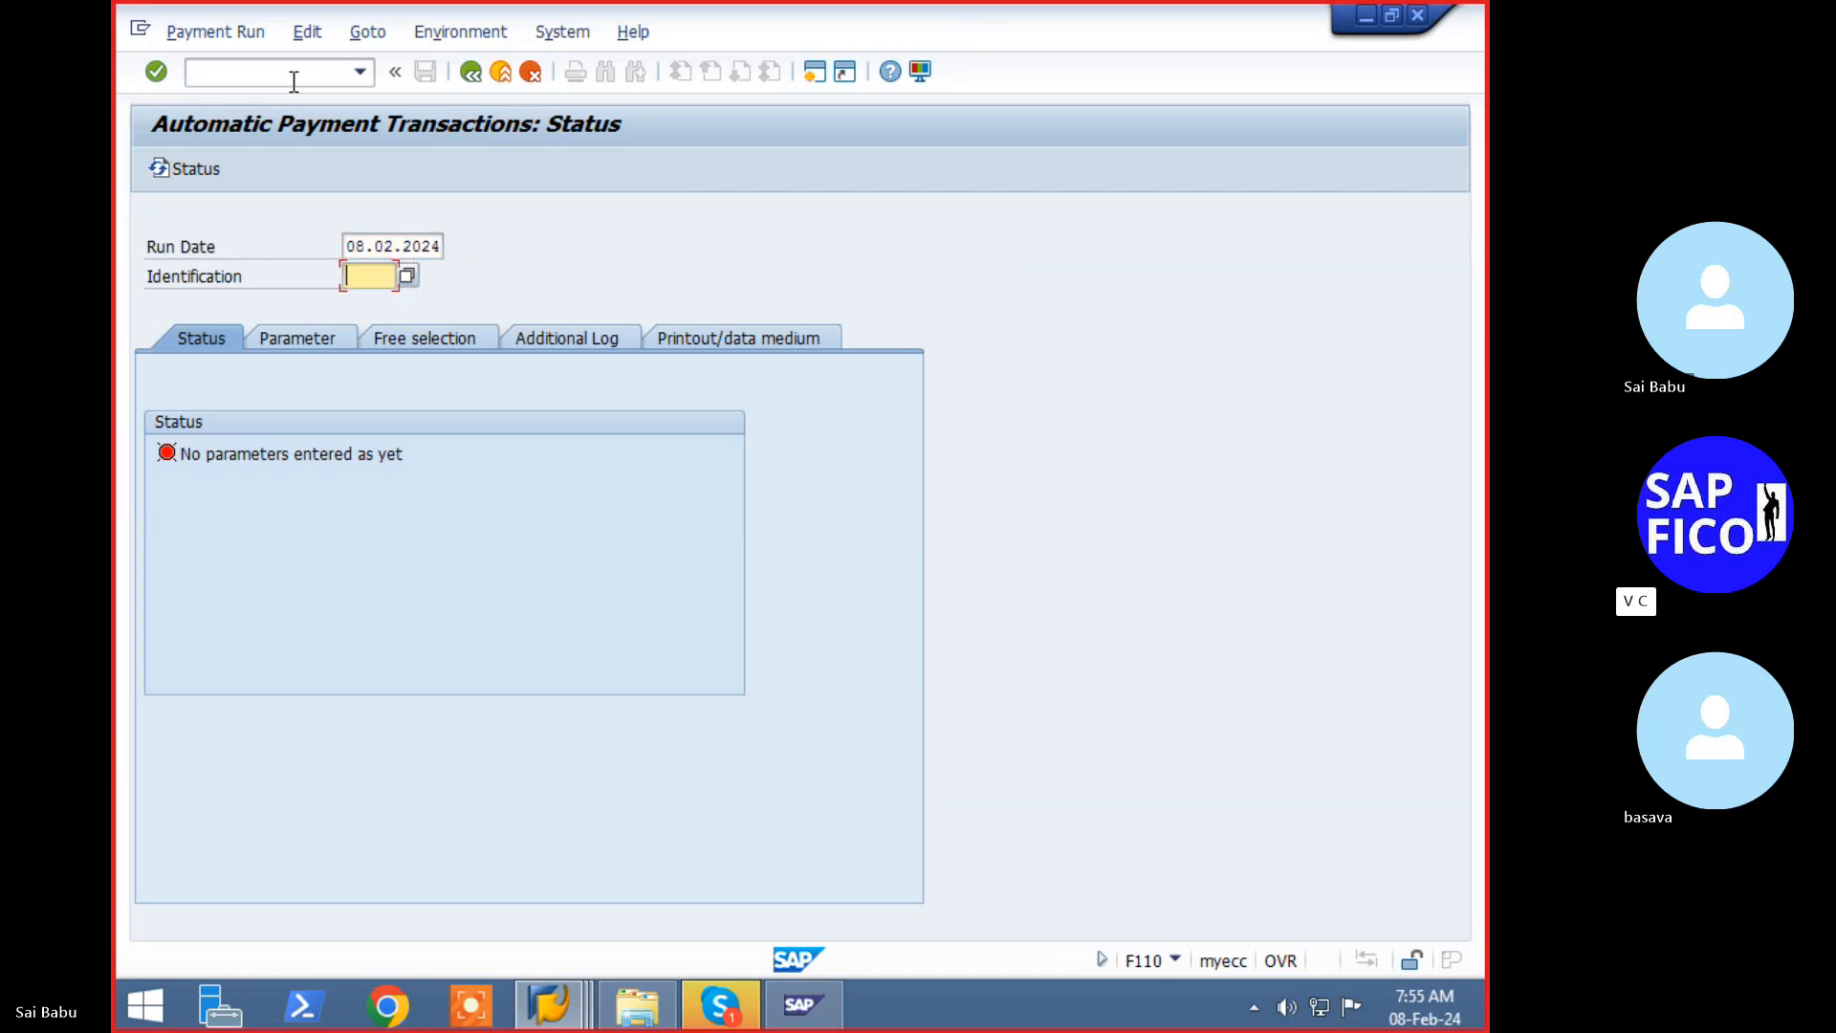
{"action": "type", "text": "1"}
{"action": "type", "text": "tl"}
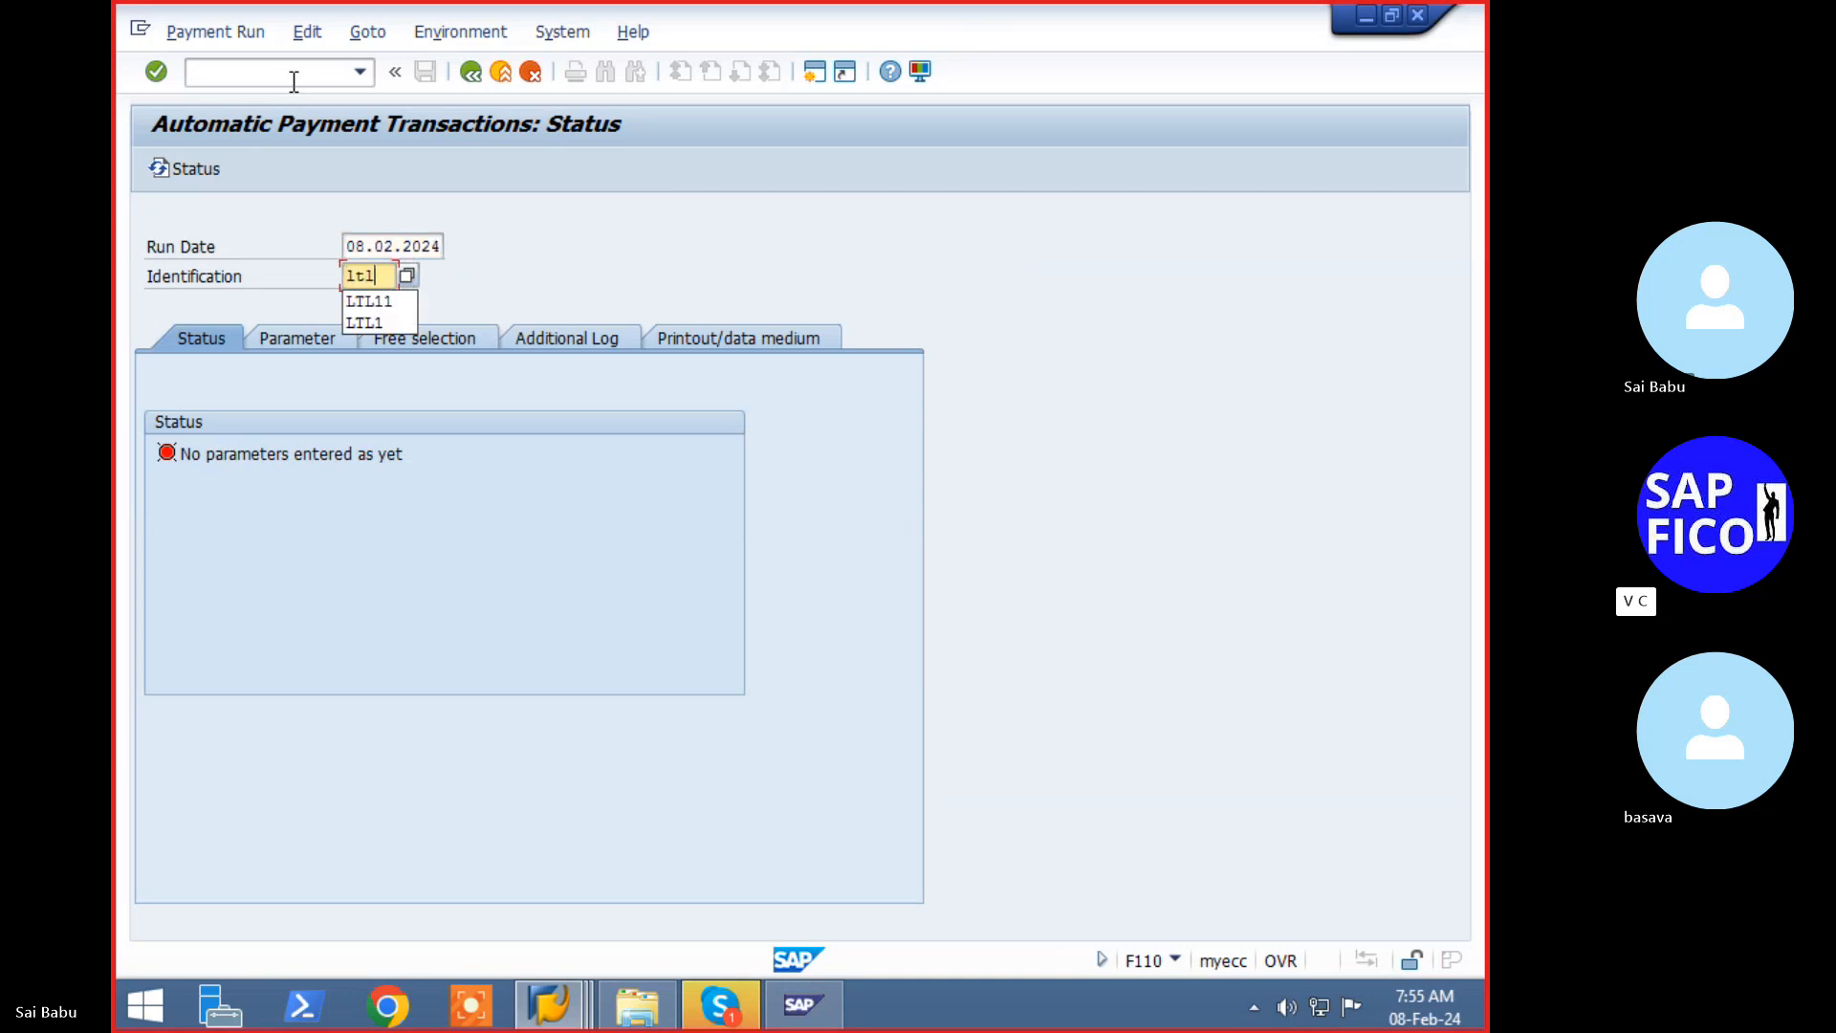
{"action": "key", "text": "BackSpace"}
{"action": "key", "text": "BackSpace"}
{"action": "key", "text": "BackSpace"}
{"action": "type", "text": "LTL2"}
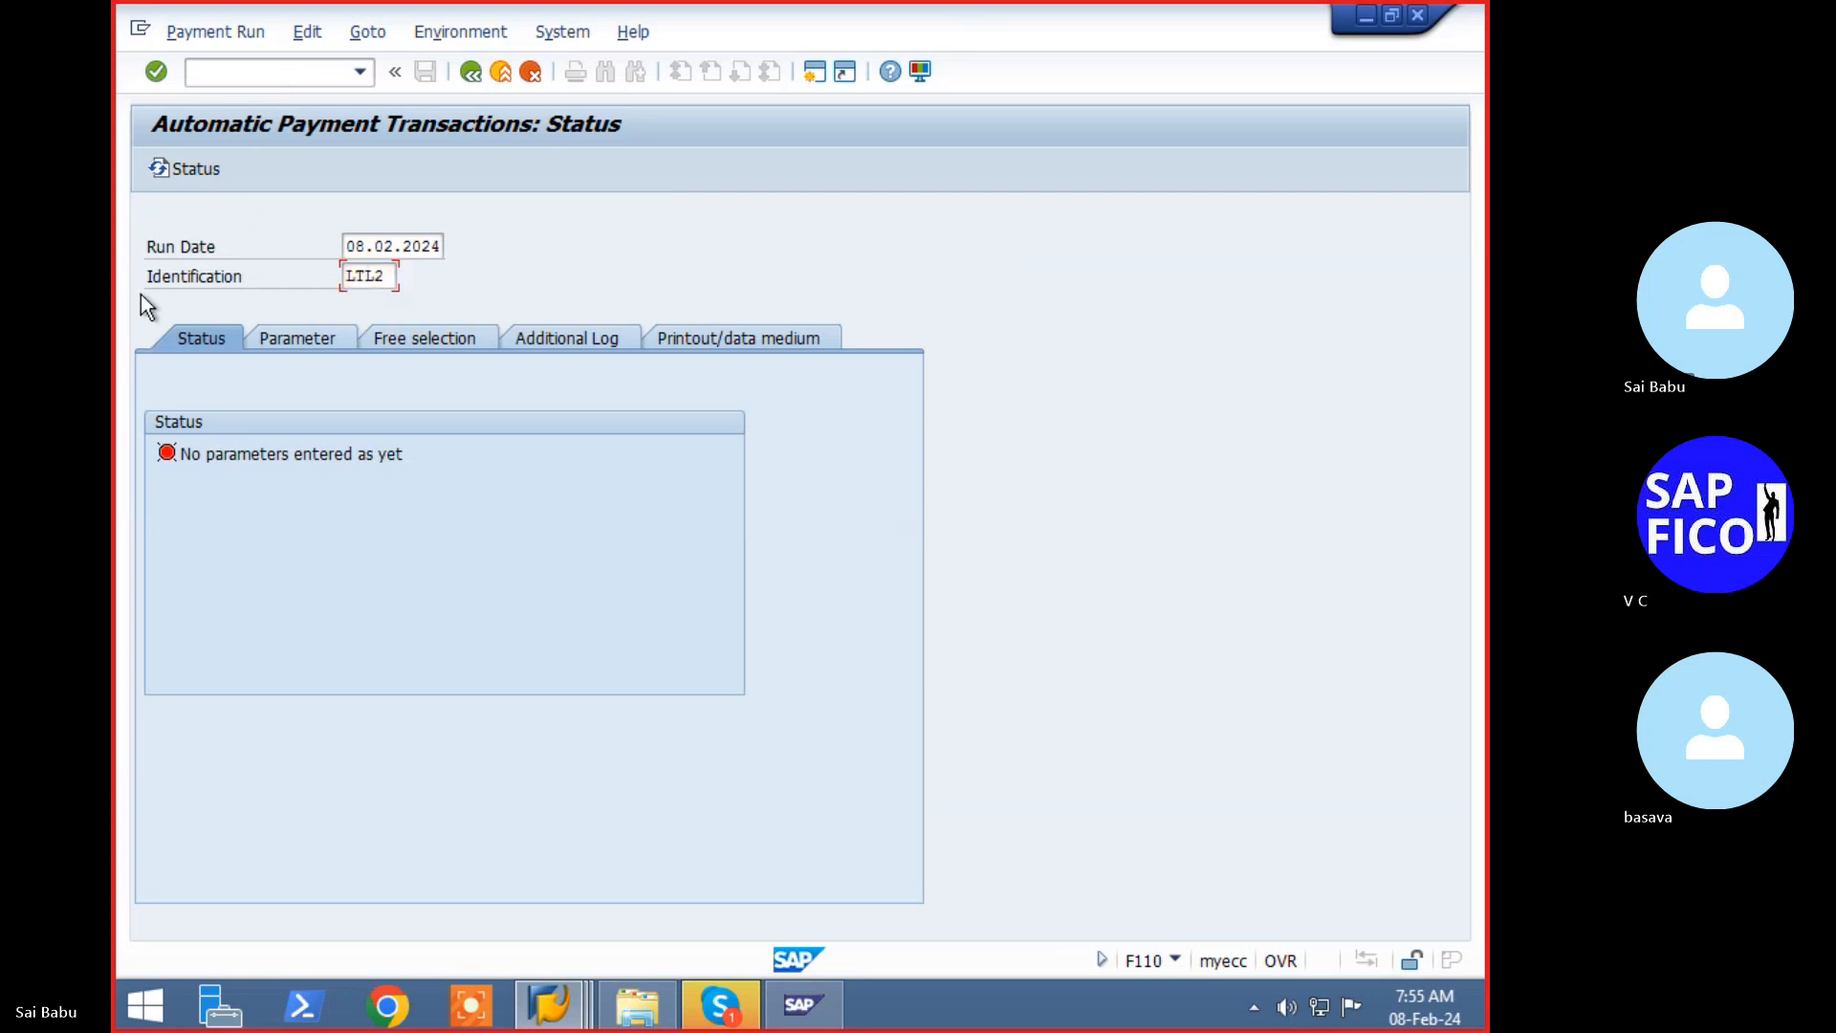
- Enter paying company code LTL1 and payment method C on the Parameter tab
{"action": "left_click", "coordinate": [254, 346]}
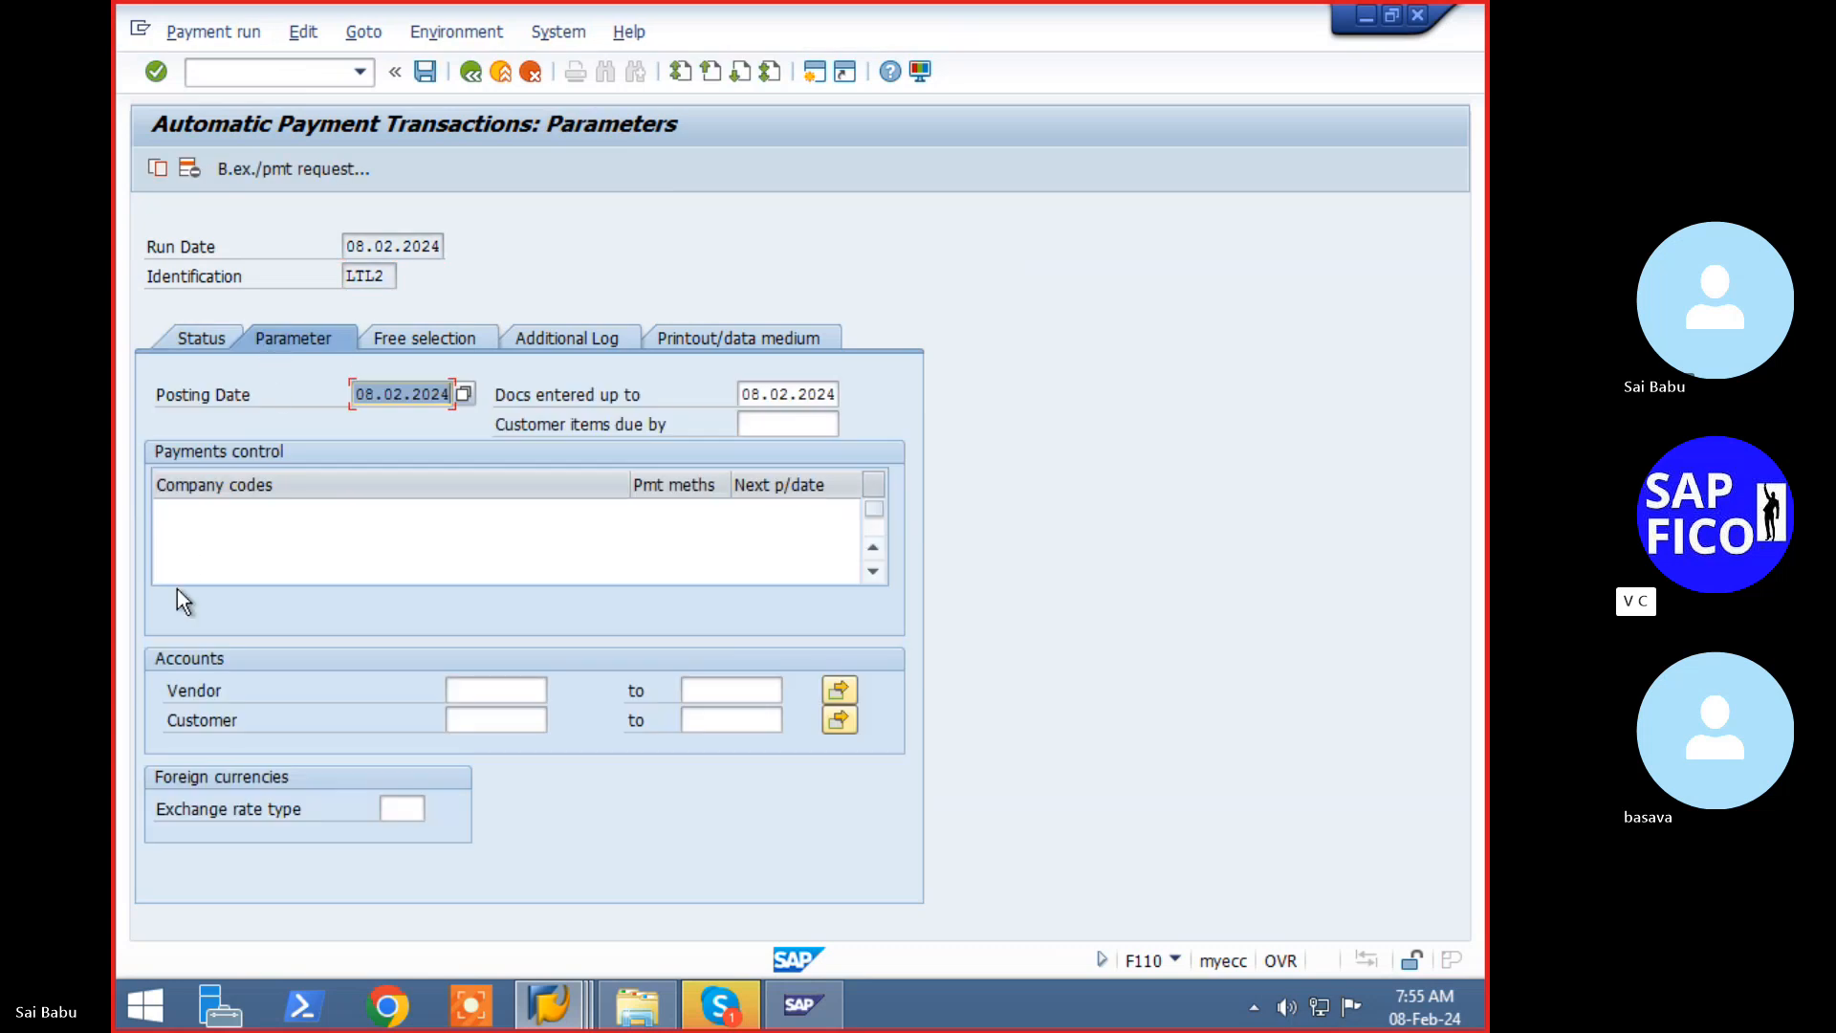
{"action": "left_click", "coordinate": [188, 506]}
{"action": "type", "text": "LTL"}
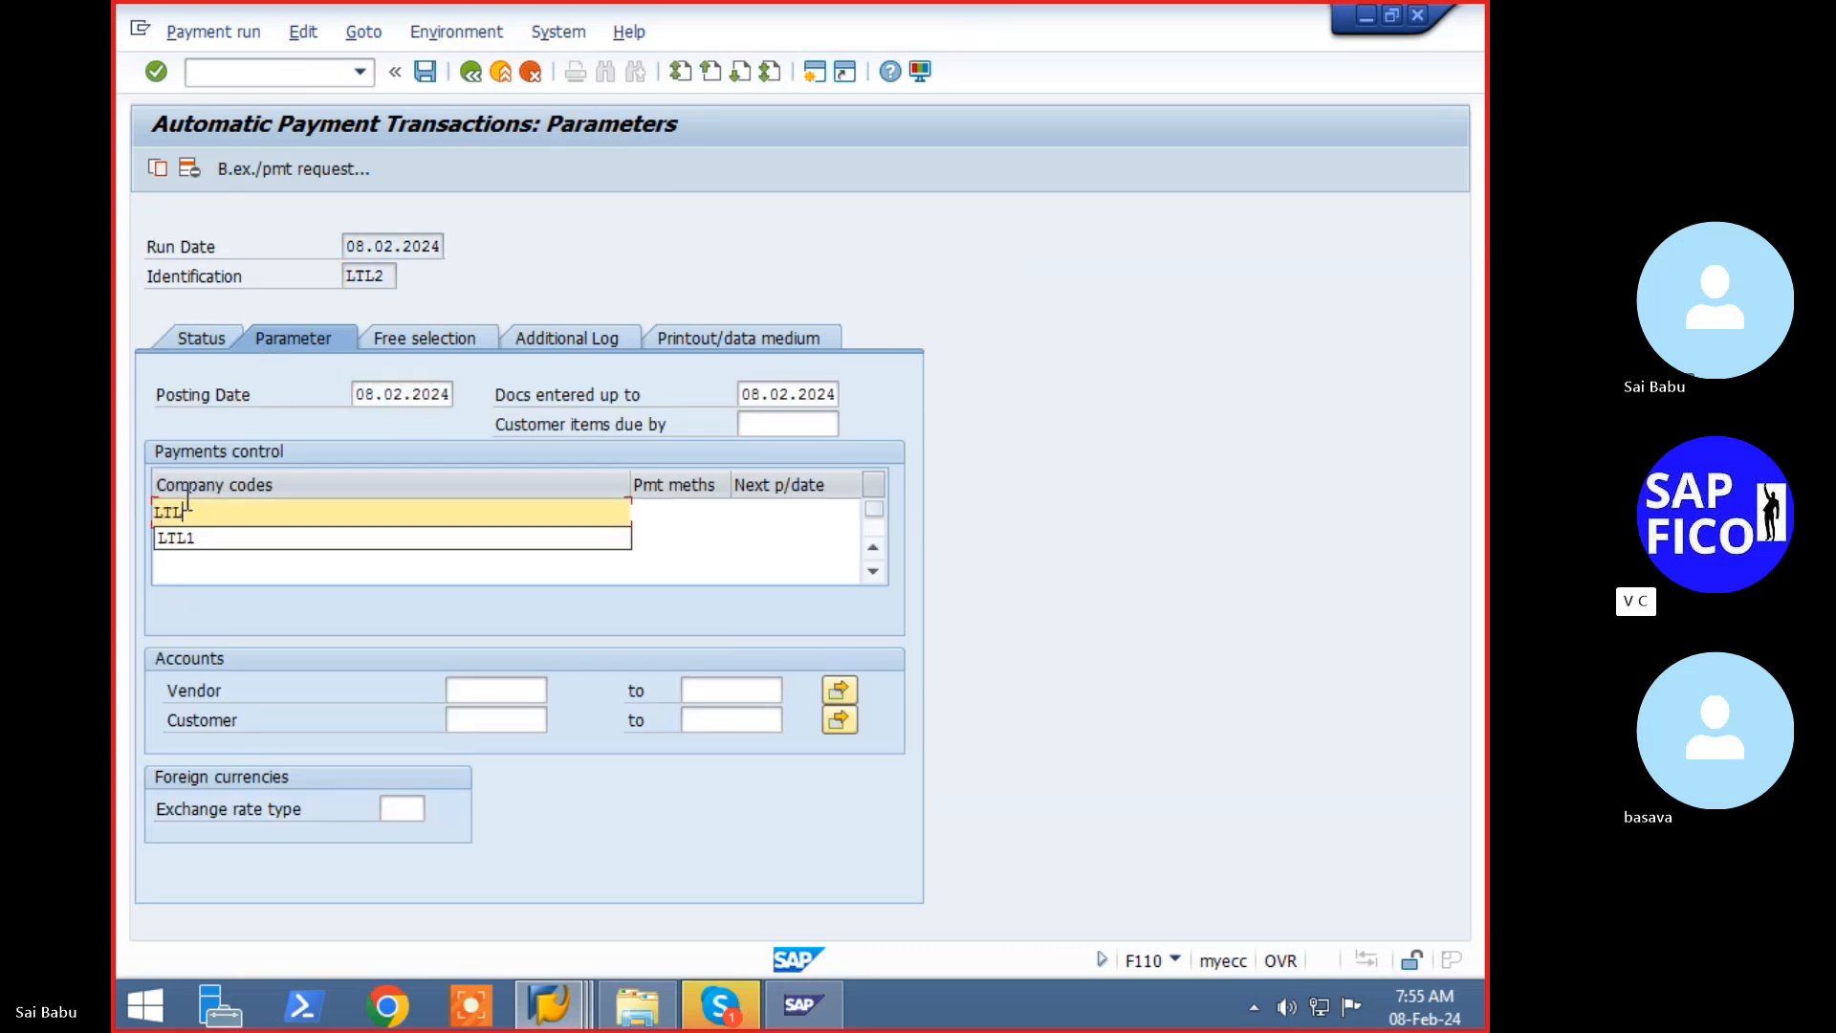
{"action": "key", "text": "Down"}
{"action": "key", "text": "Return"}
{"action": "key", "text": "Tab"}
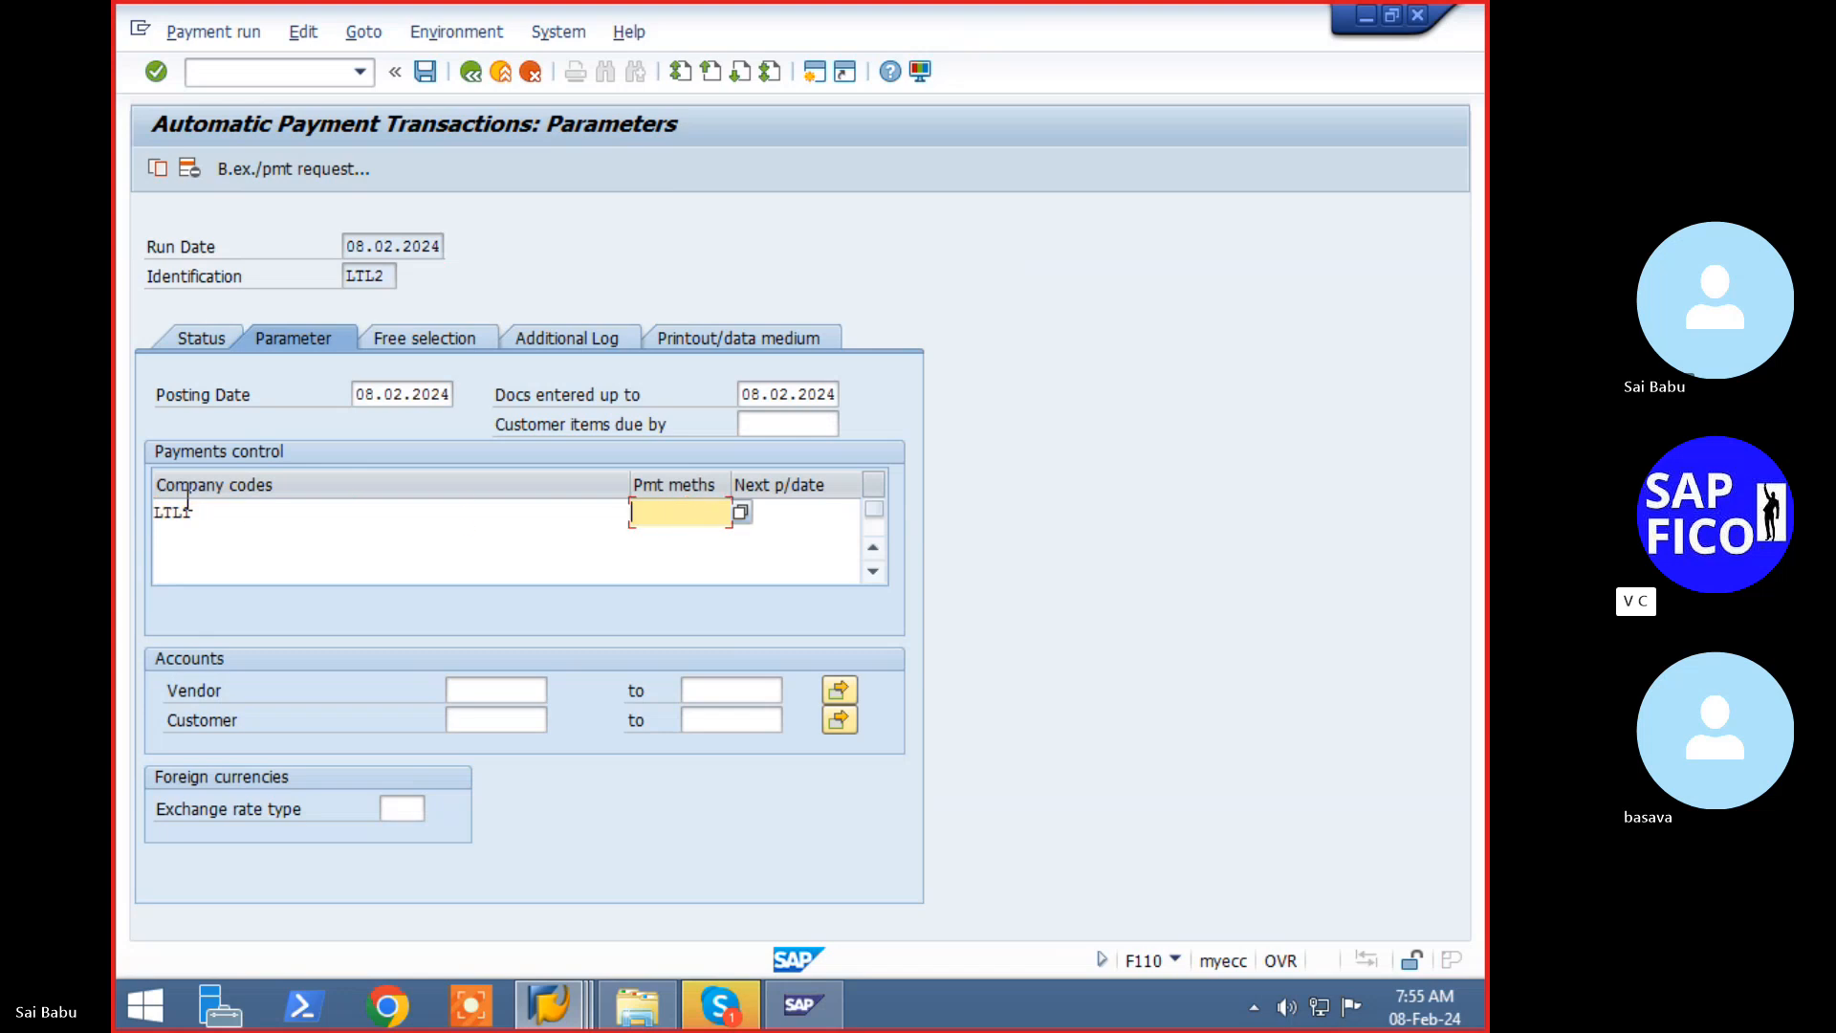
{"action": "key", "text": "F4"}
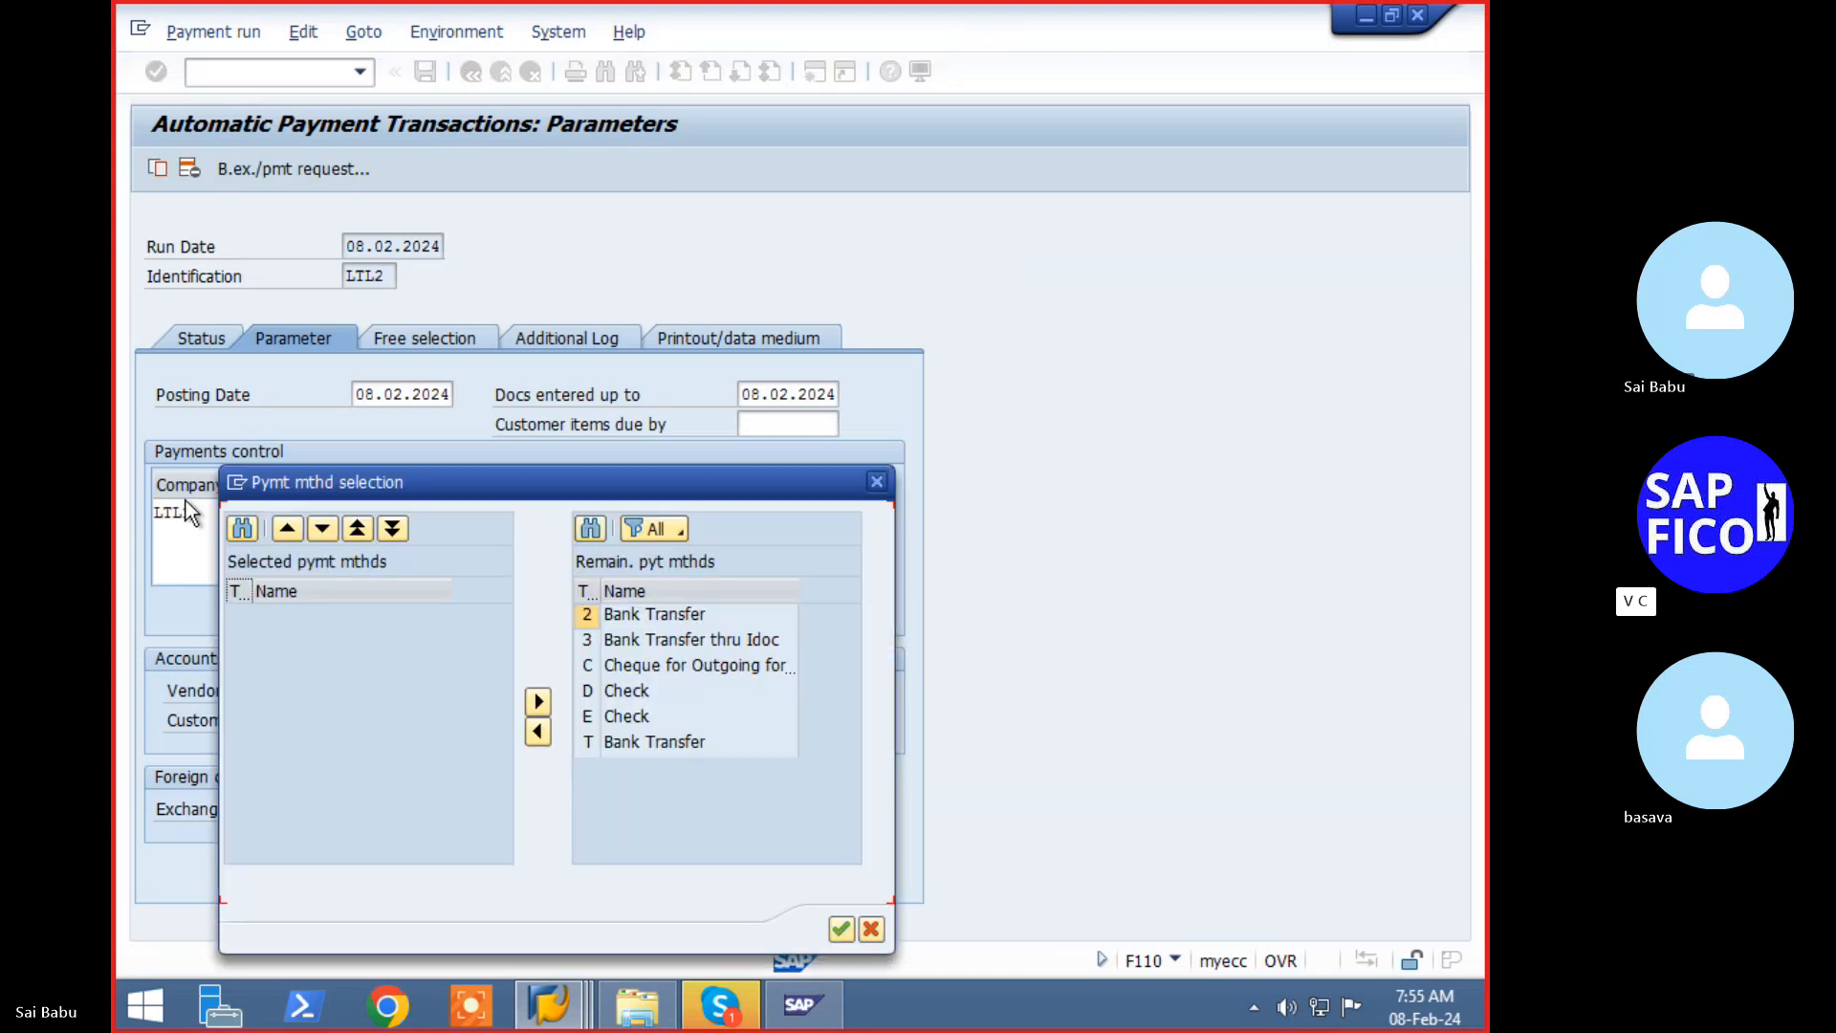
{"action": "left_click", "coordinate": [703, 669]}
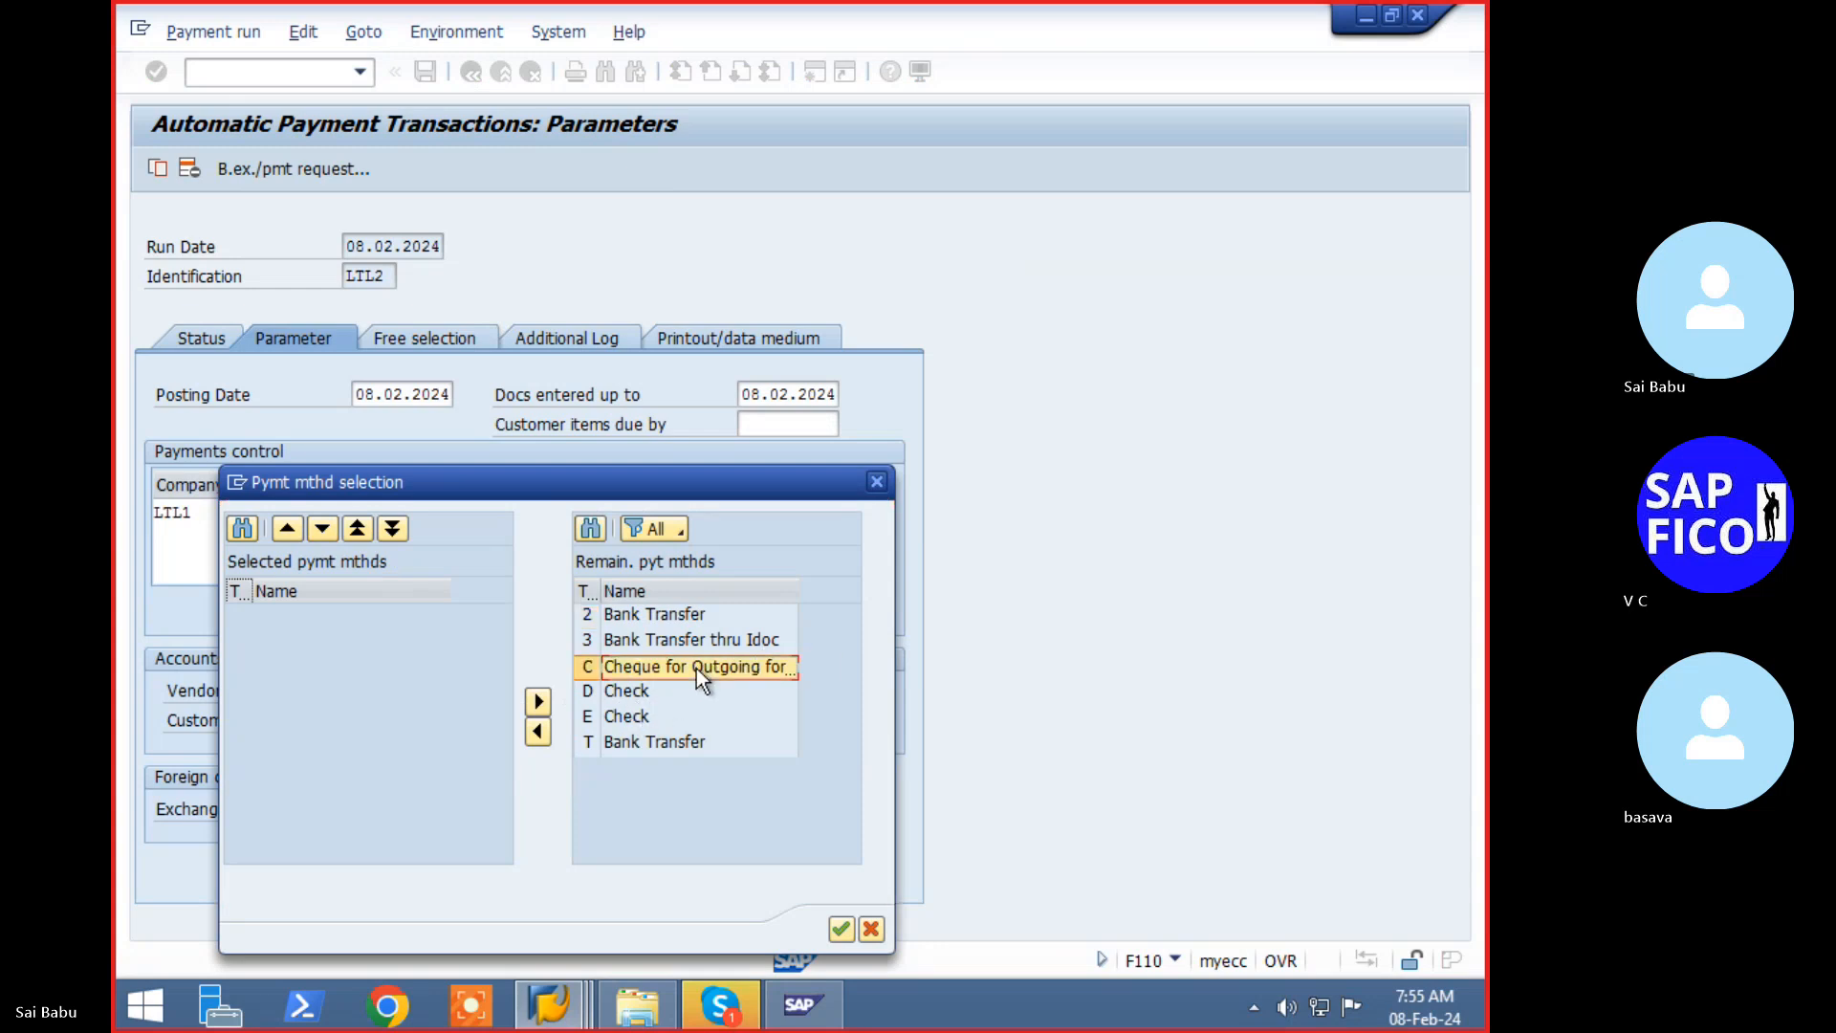
{"action": "left_click", "coordinate": [843, 929]}
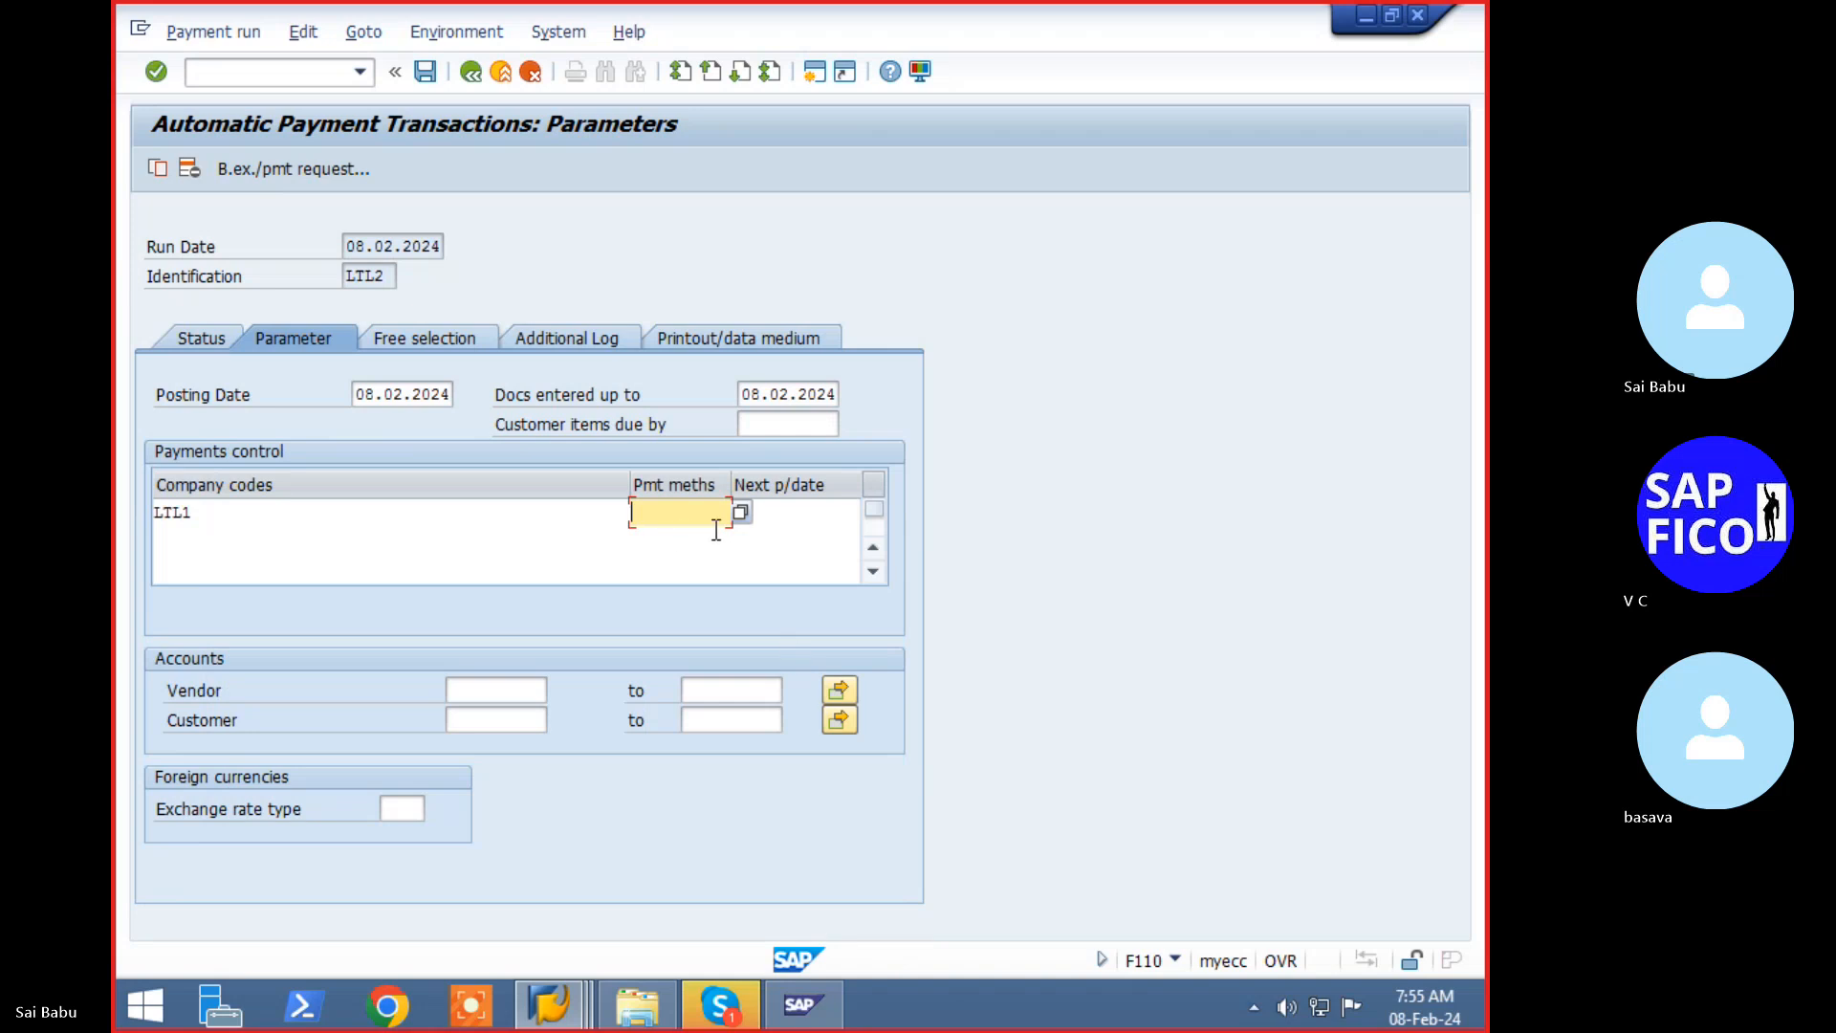
{"action": "type", "text": "C"}
{"action": "key", "text": "Tab"}
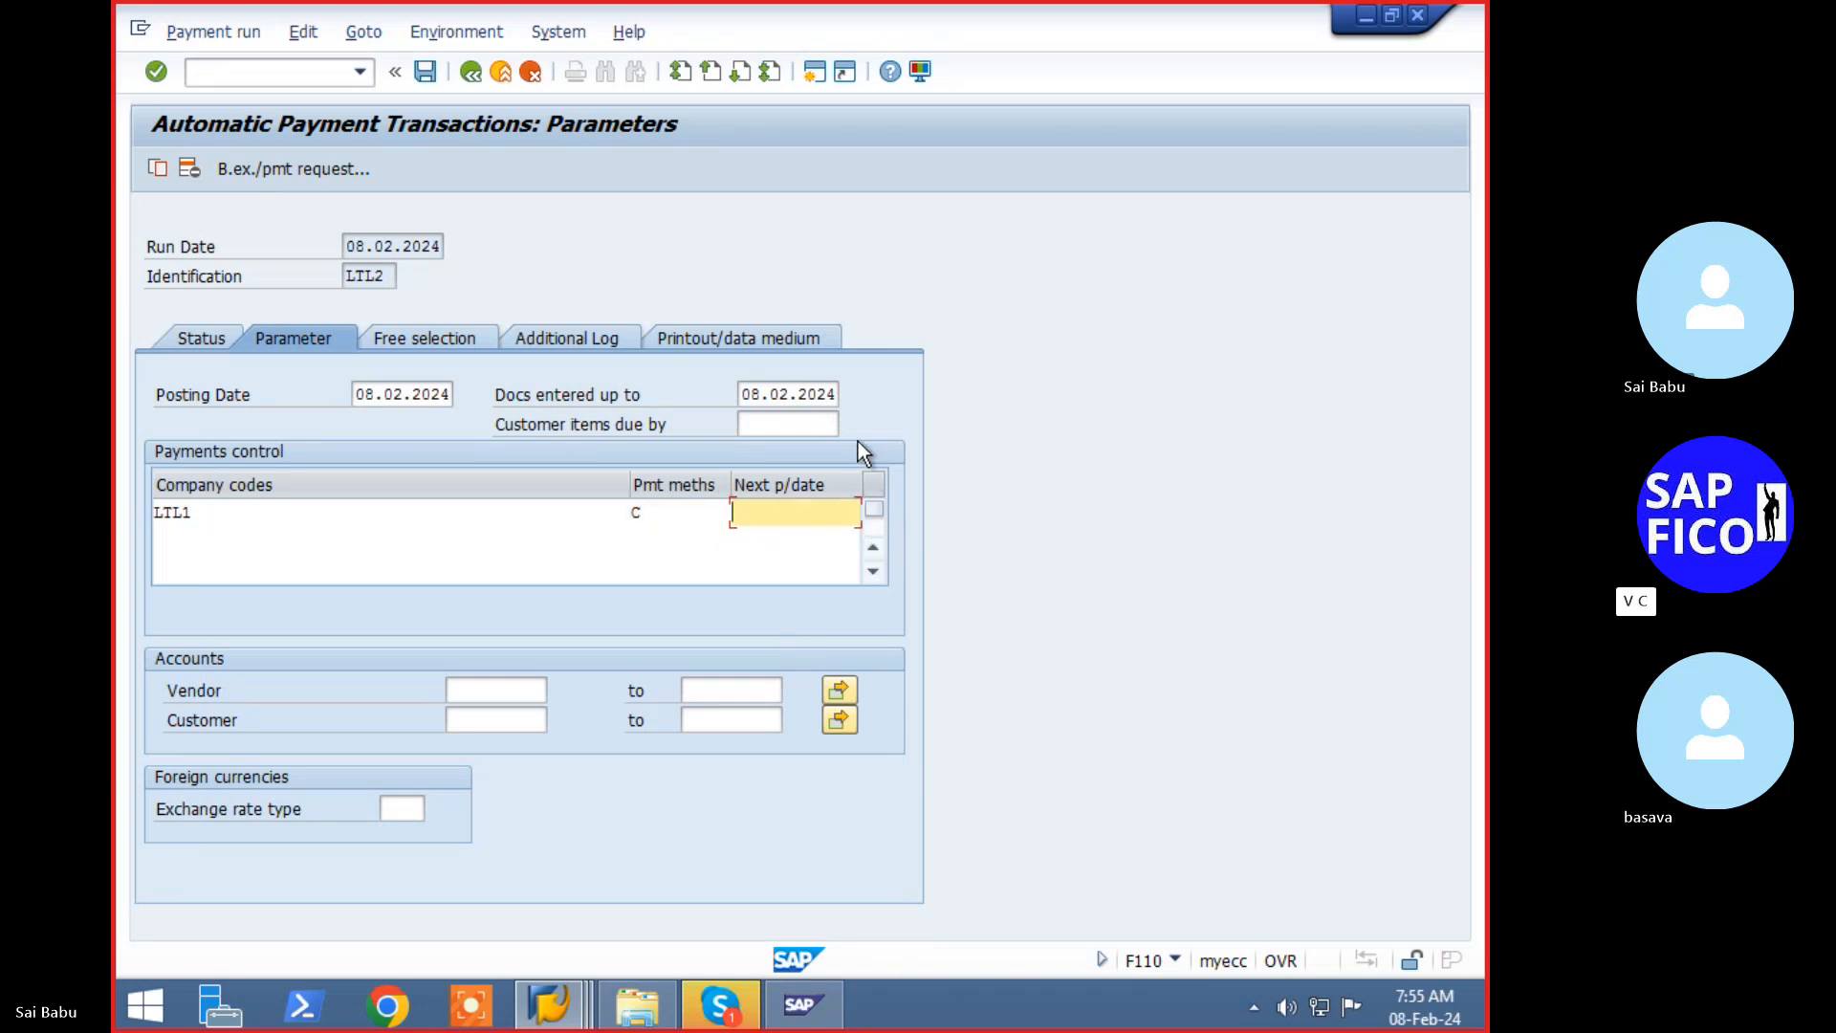
{"action": "type", "text": "09.02.2024"}
{"action": "left_click", "coordinate": [531, 696]}
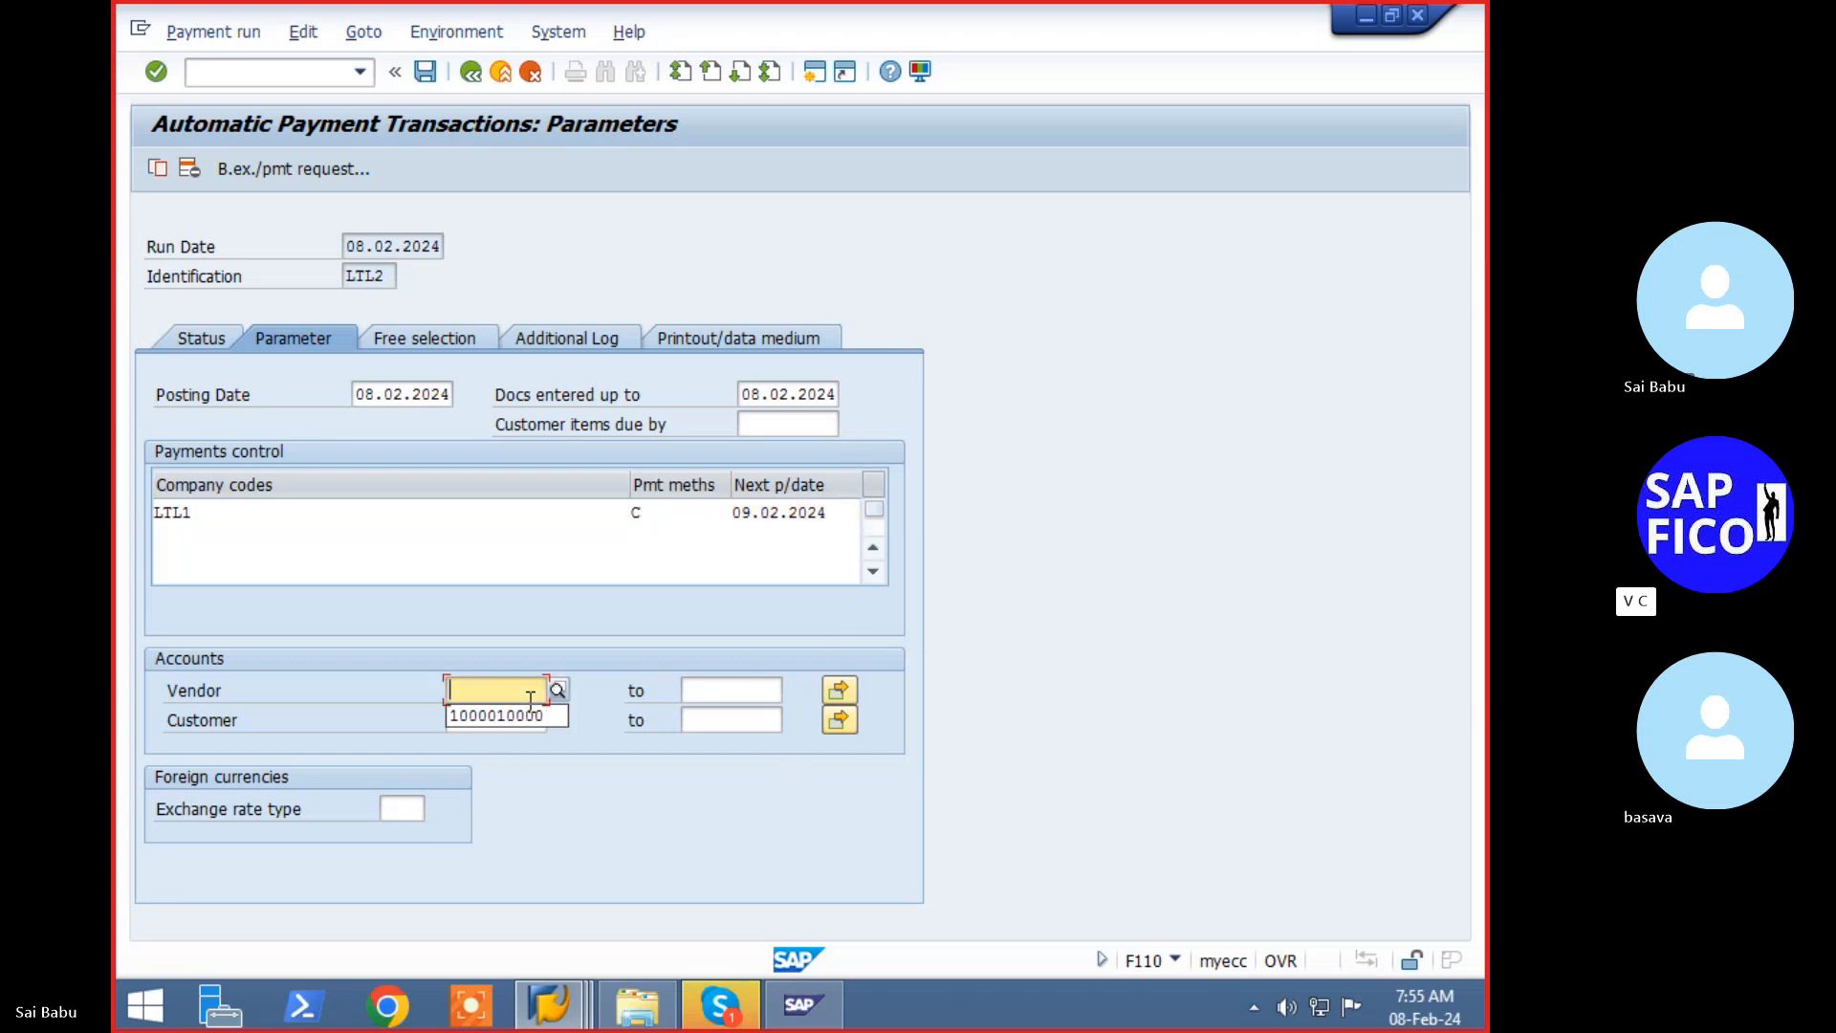
{"action": "key", "text": "Down"}
{"action": "key", "text": "Return"}
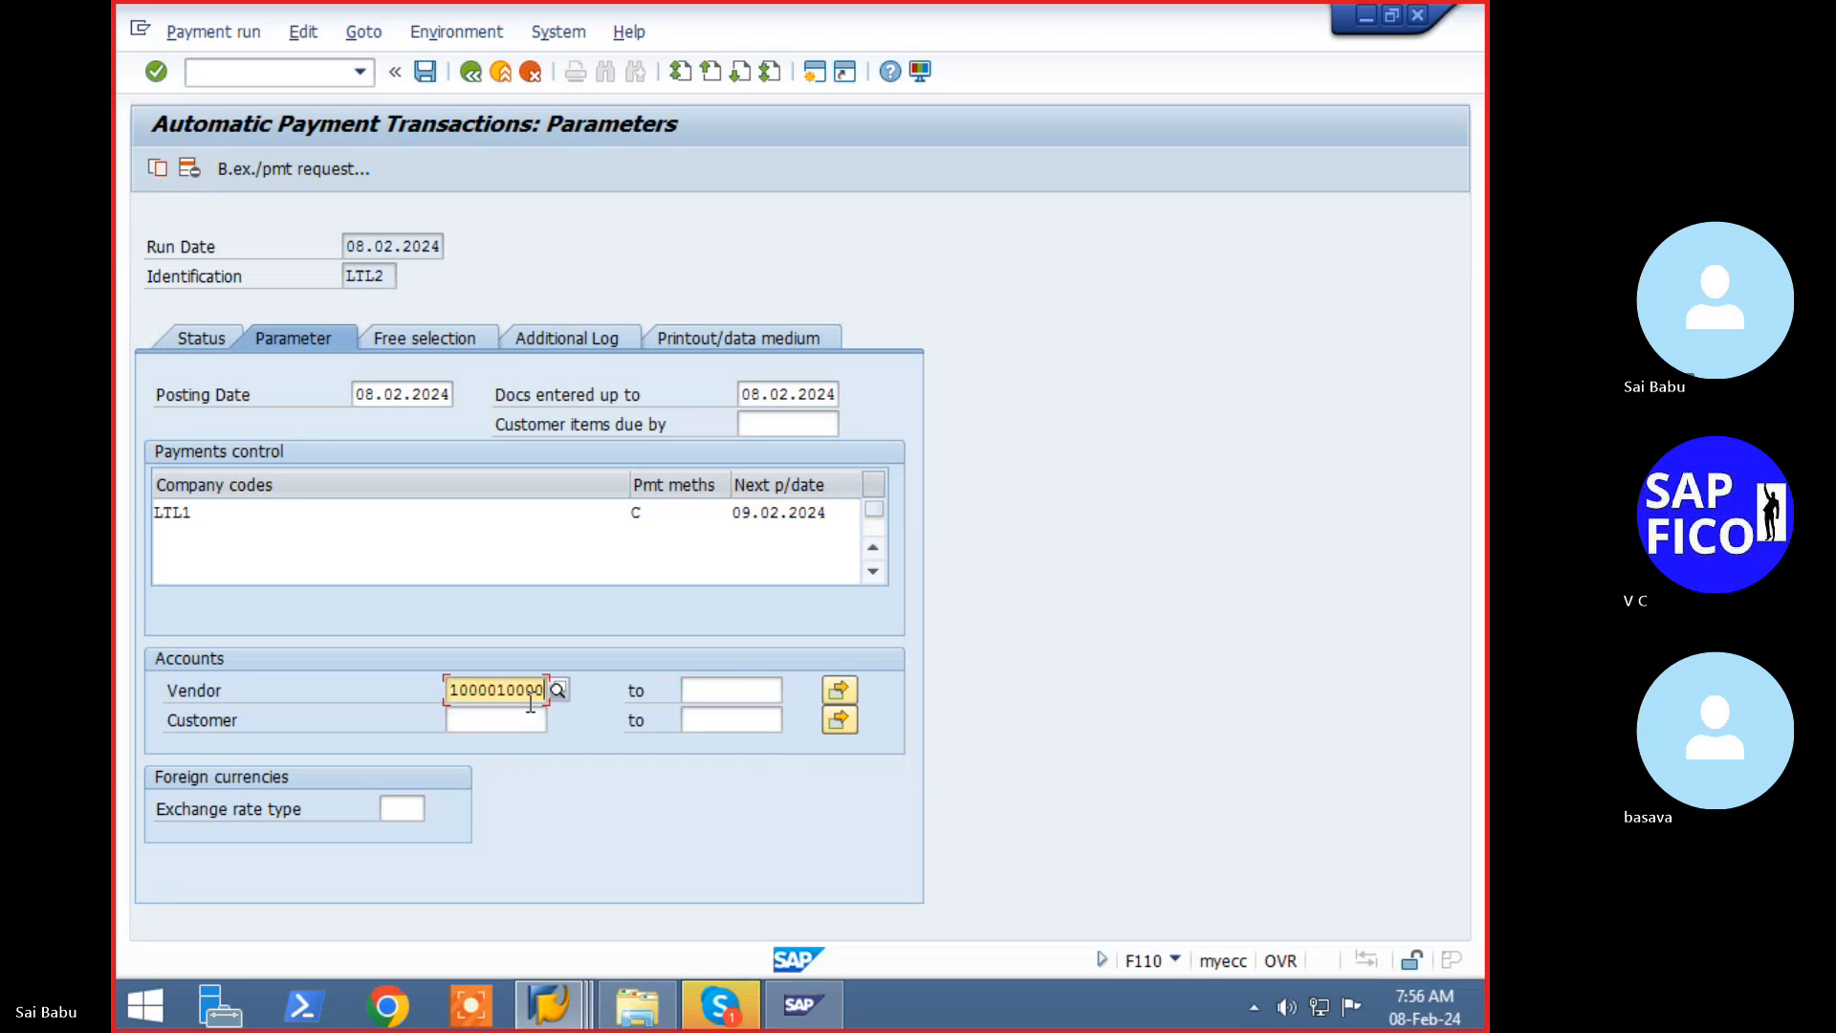
{"action": "type", "text": "3"}
{"action": "key", "text": "Return"}
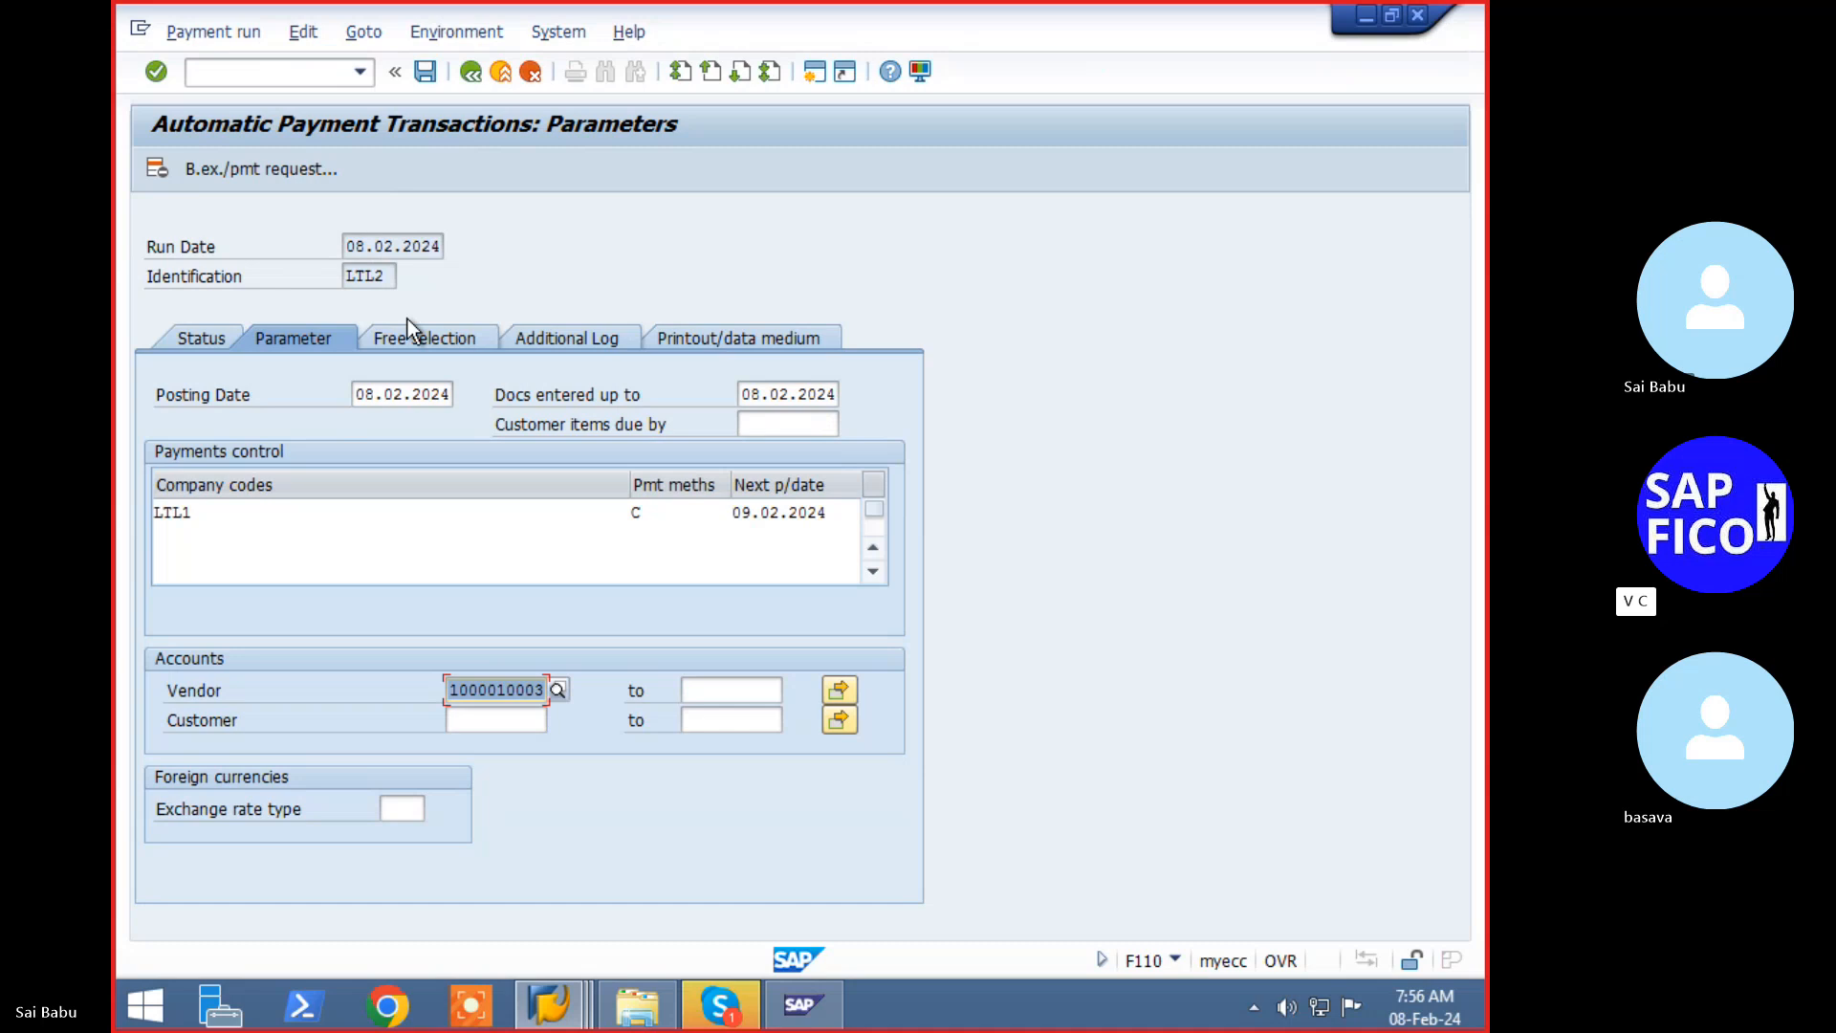
{"action": "left_click", "coordinate": [600, 346]}
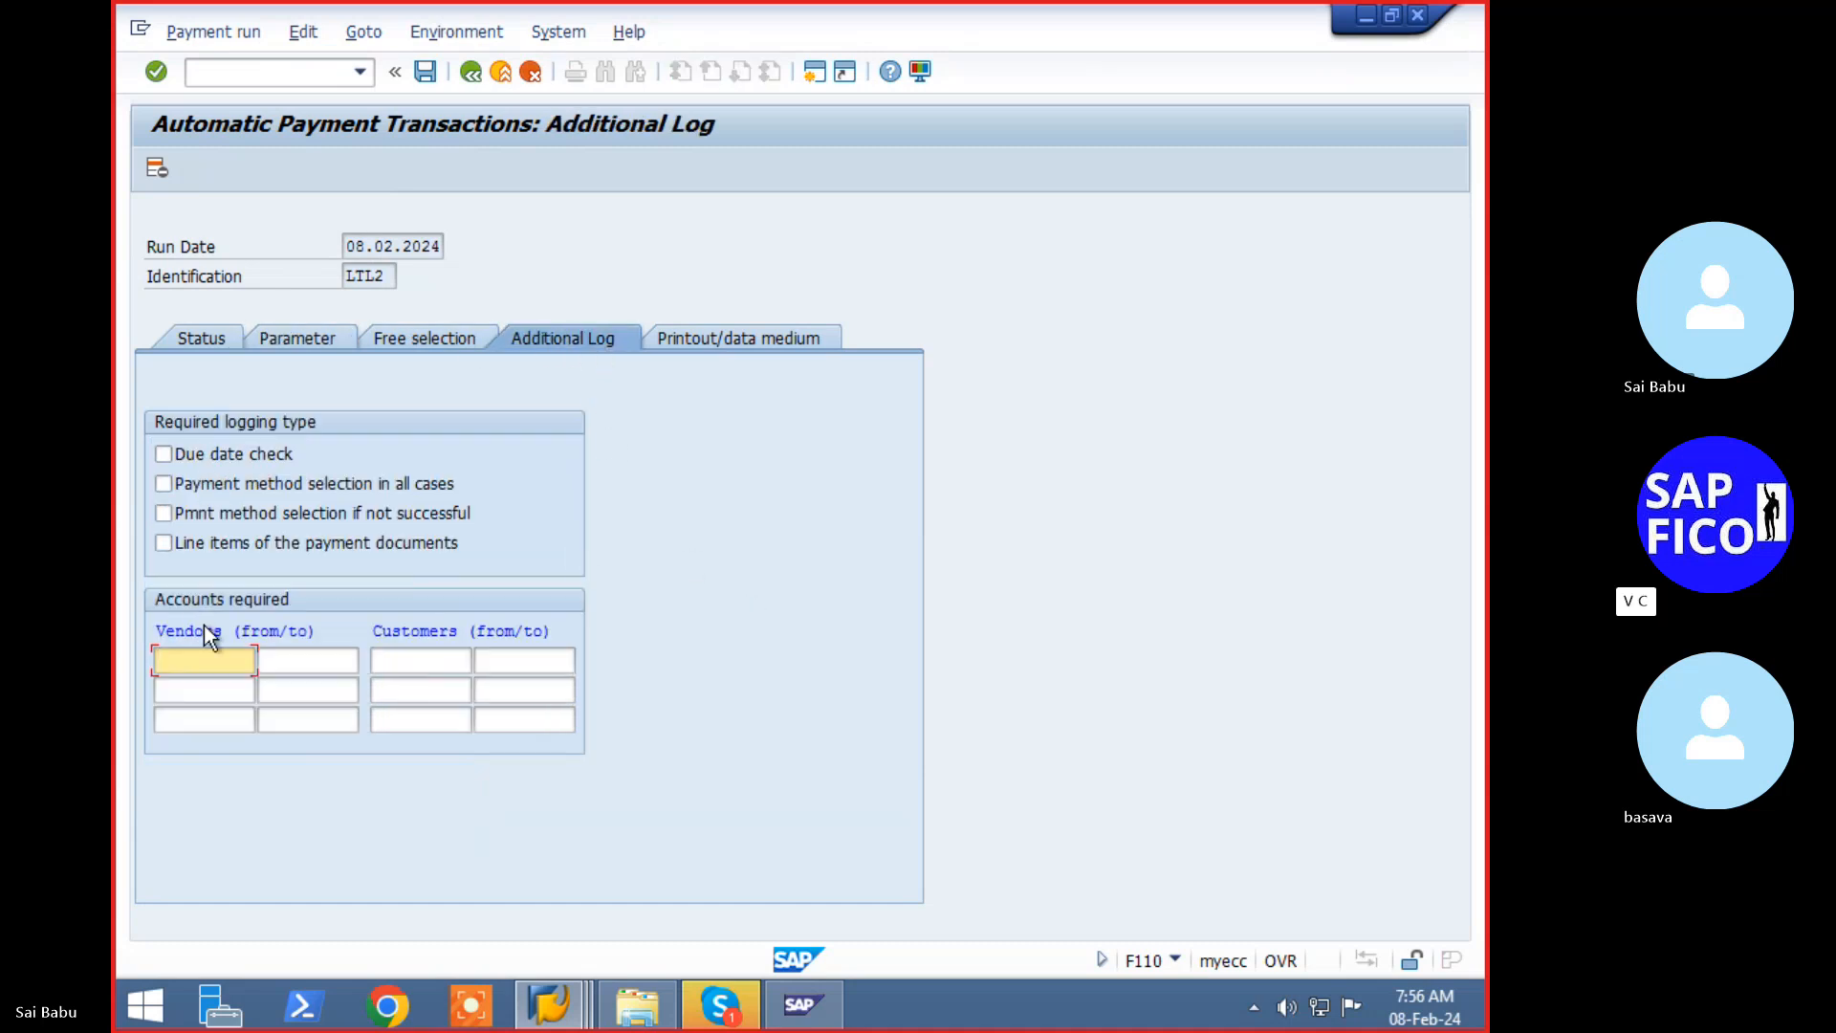
{"action": "left_click", "coordinate": [163, 455]}
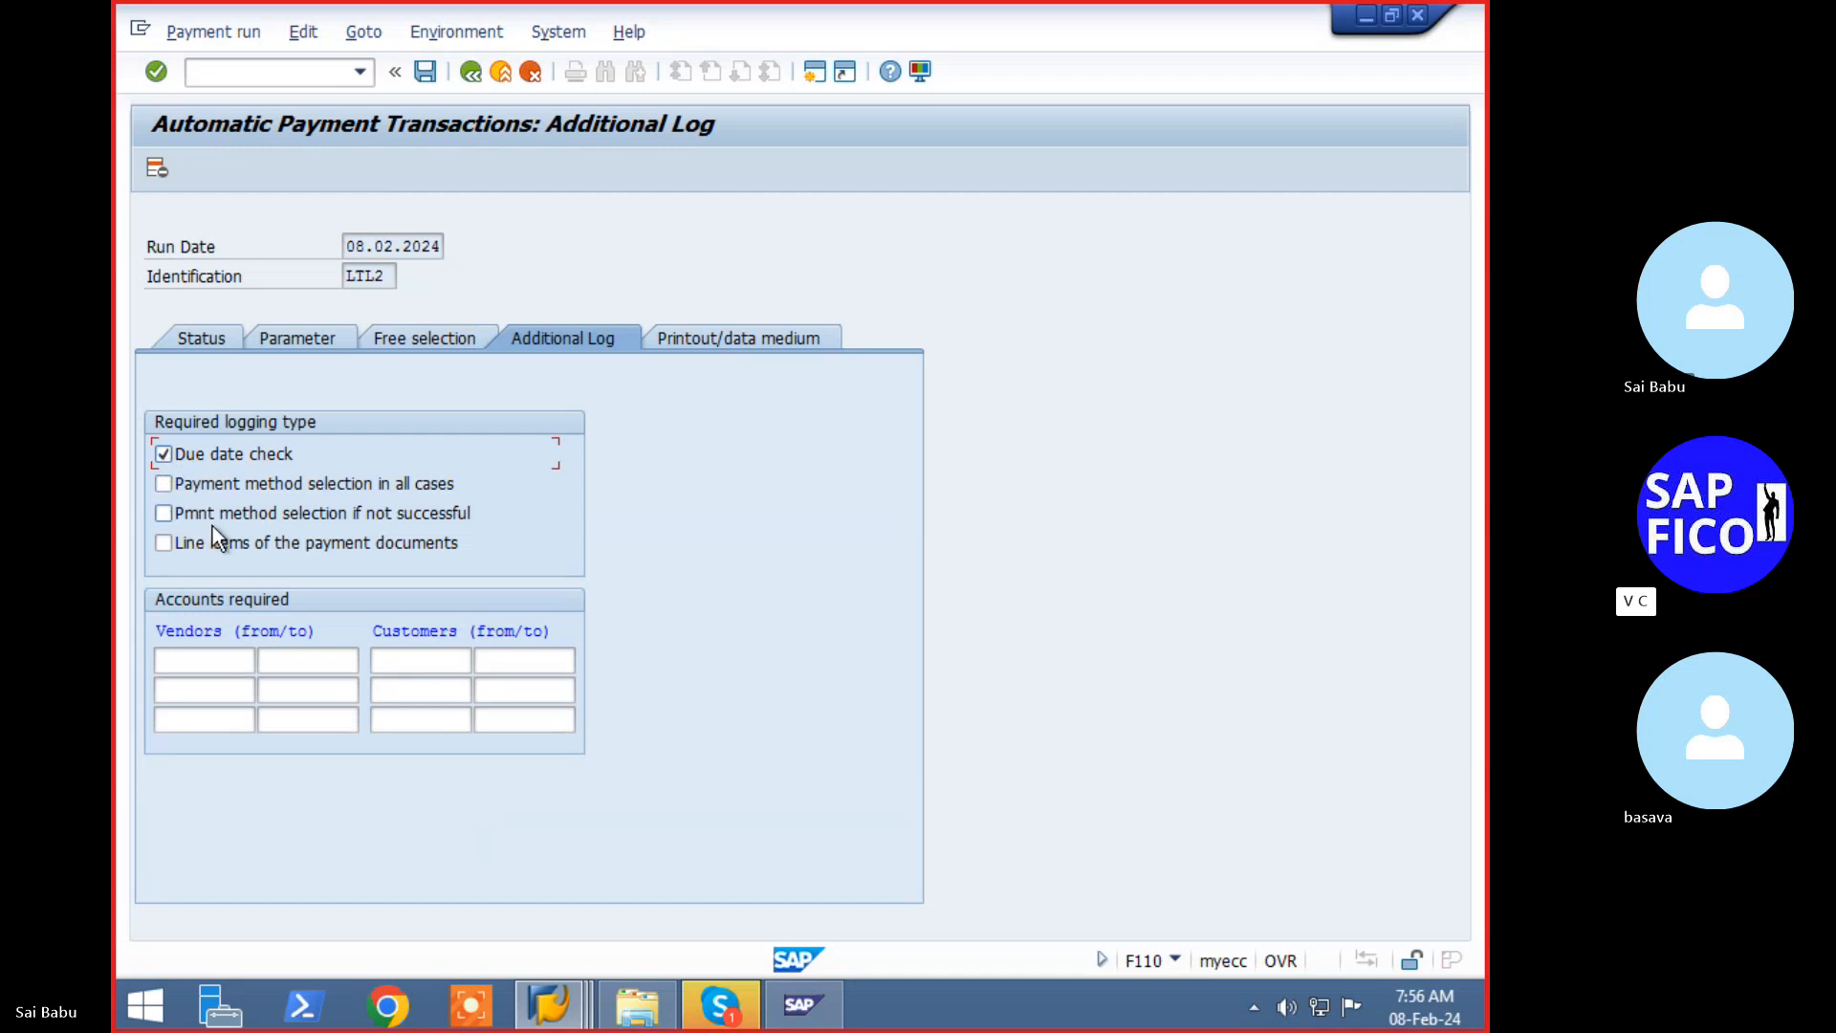
{"action": "left_click", "coordinate": [168, 515]}
{"action": "left_click", "coordinate": [226, 658]}
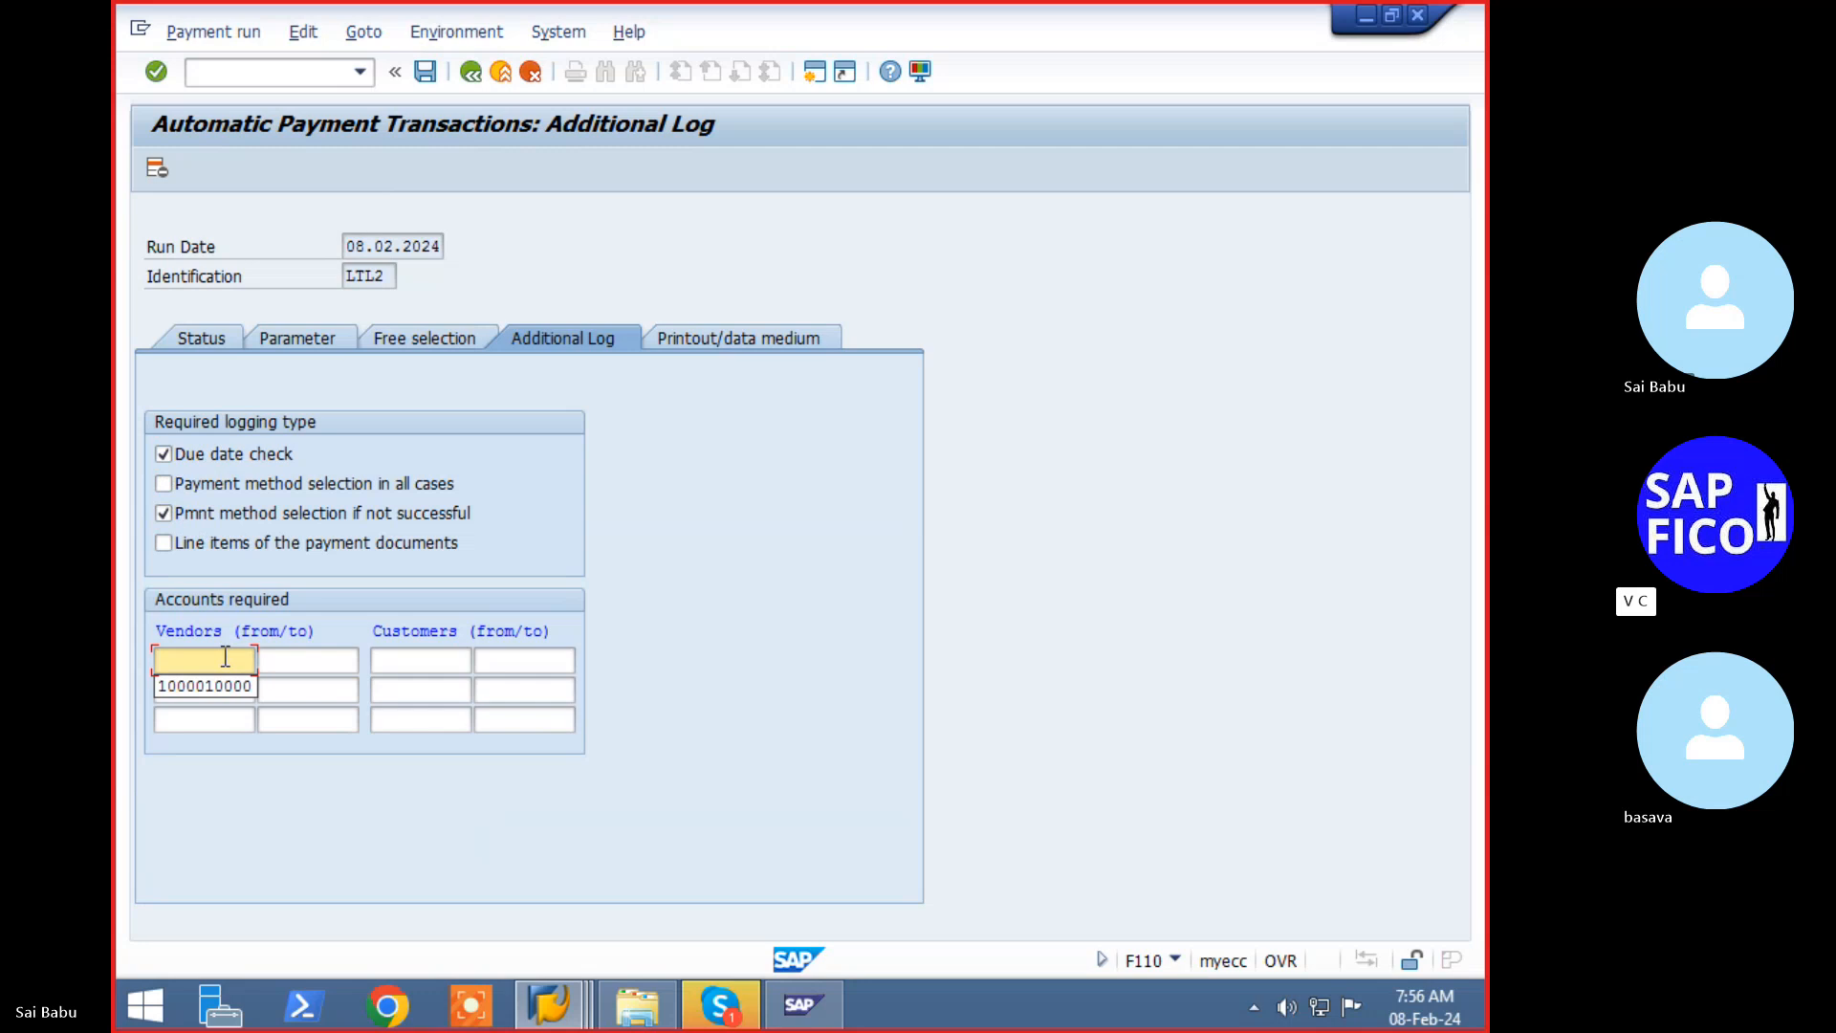
{"action": "key", "text": "Down"}
{"action": "key", "text": "Return"}
{"action": "key", "text": "BackSpace"}
{"action": "type", "text": "3"}
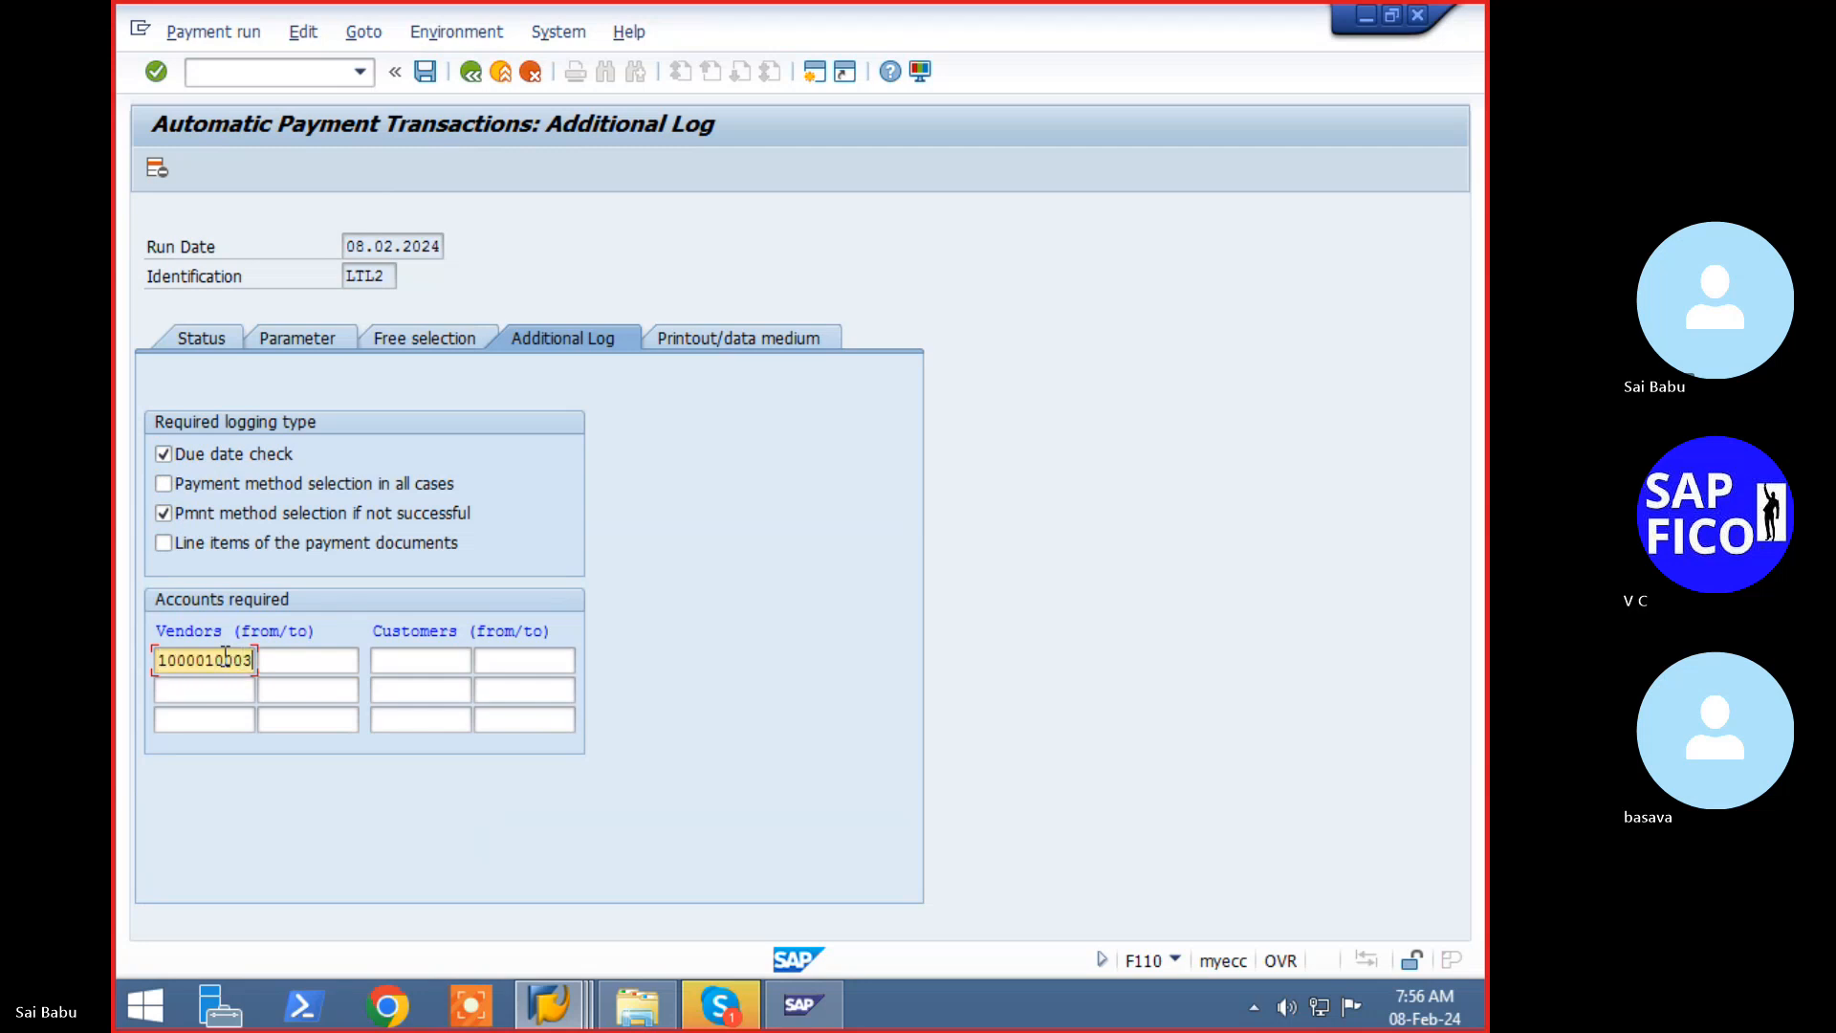
{"action": "key", "text": "Tab"}
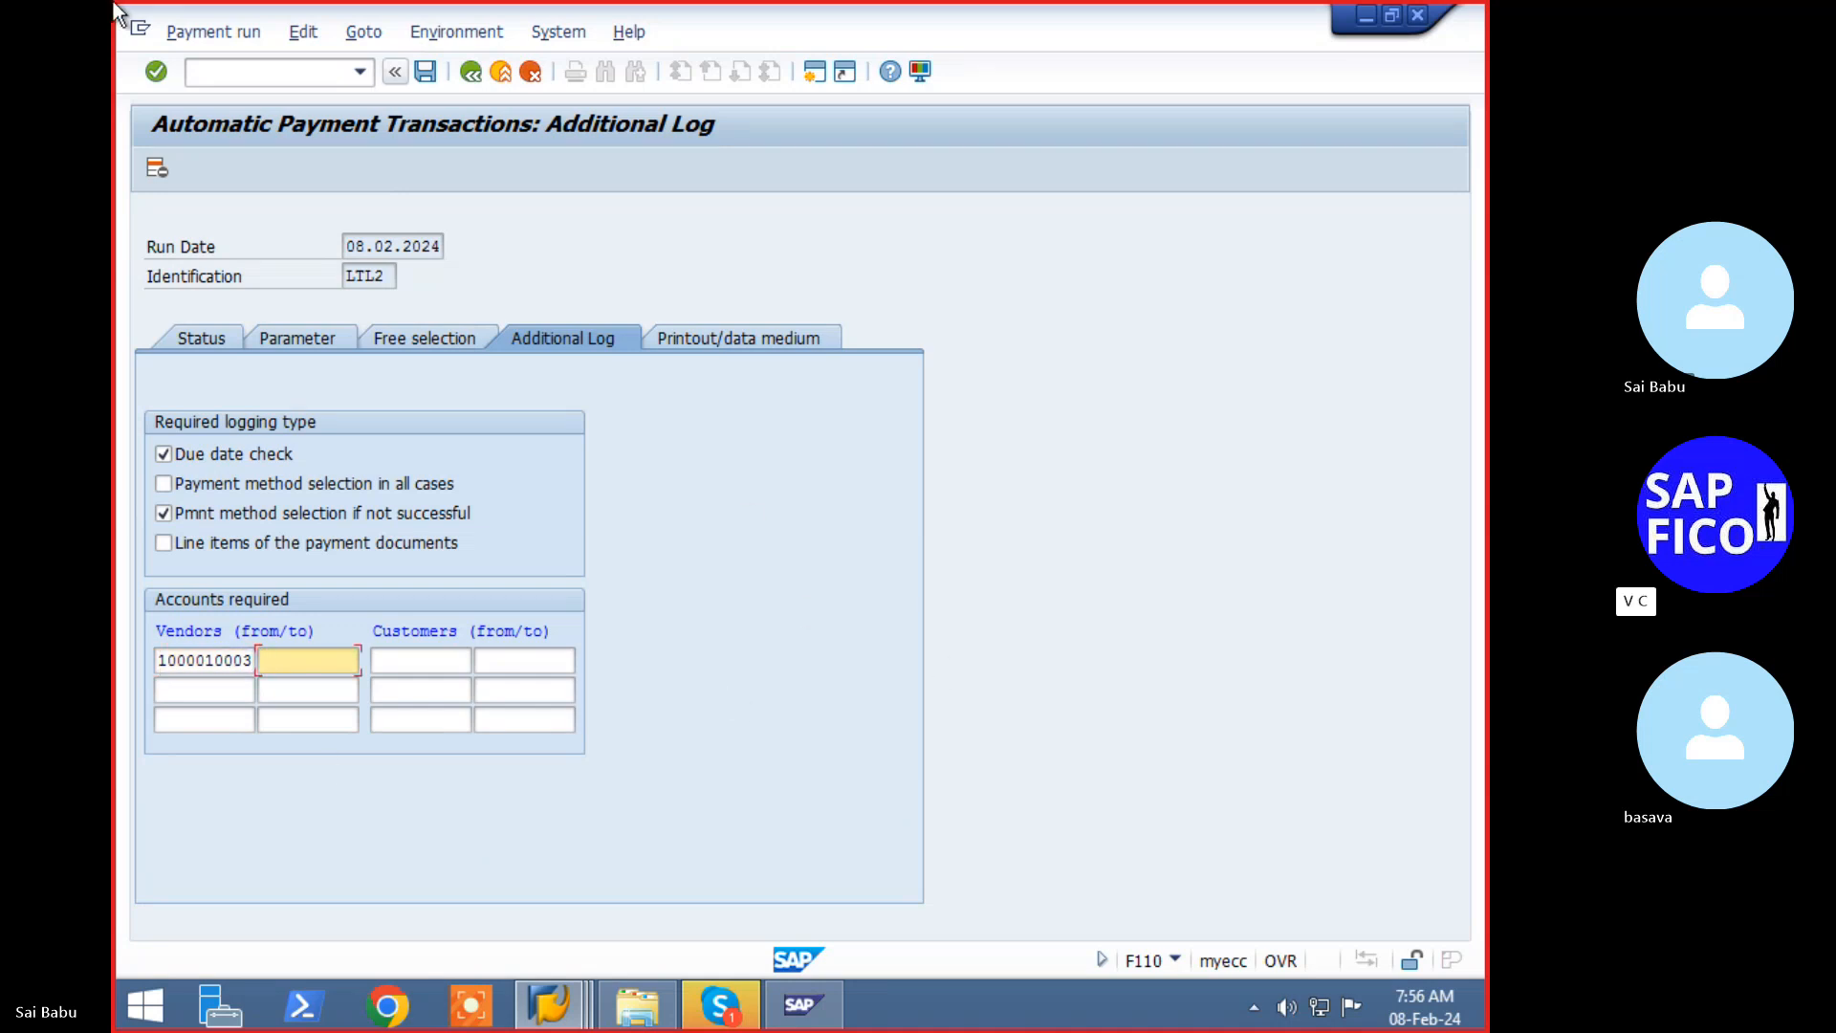
{"action": "left_click", "coordinate": [215, 347]}
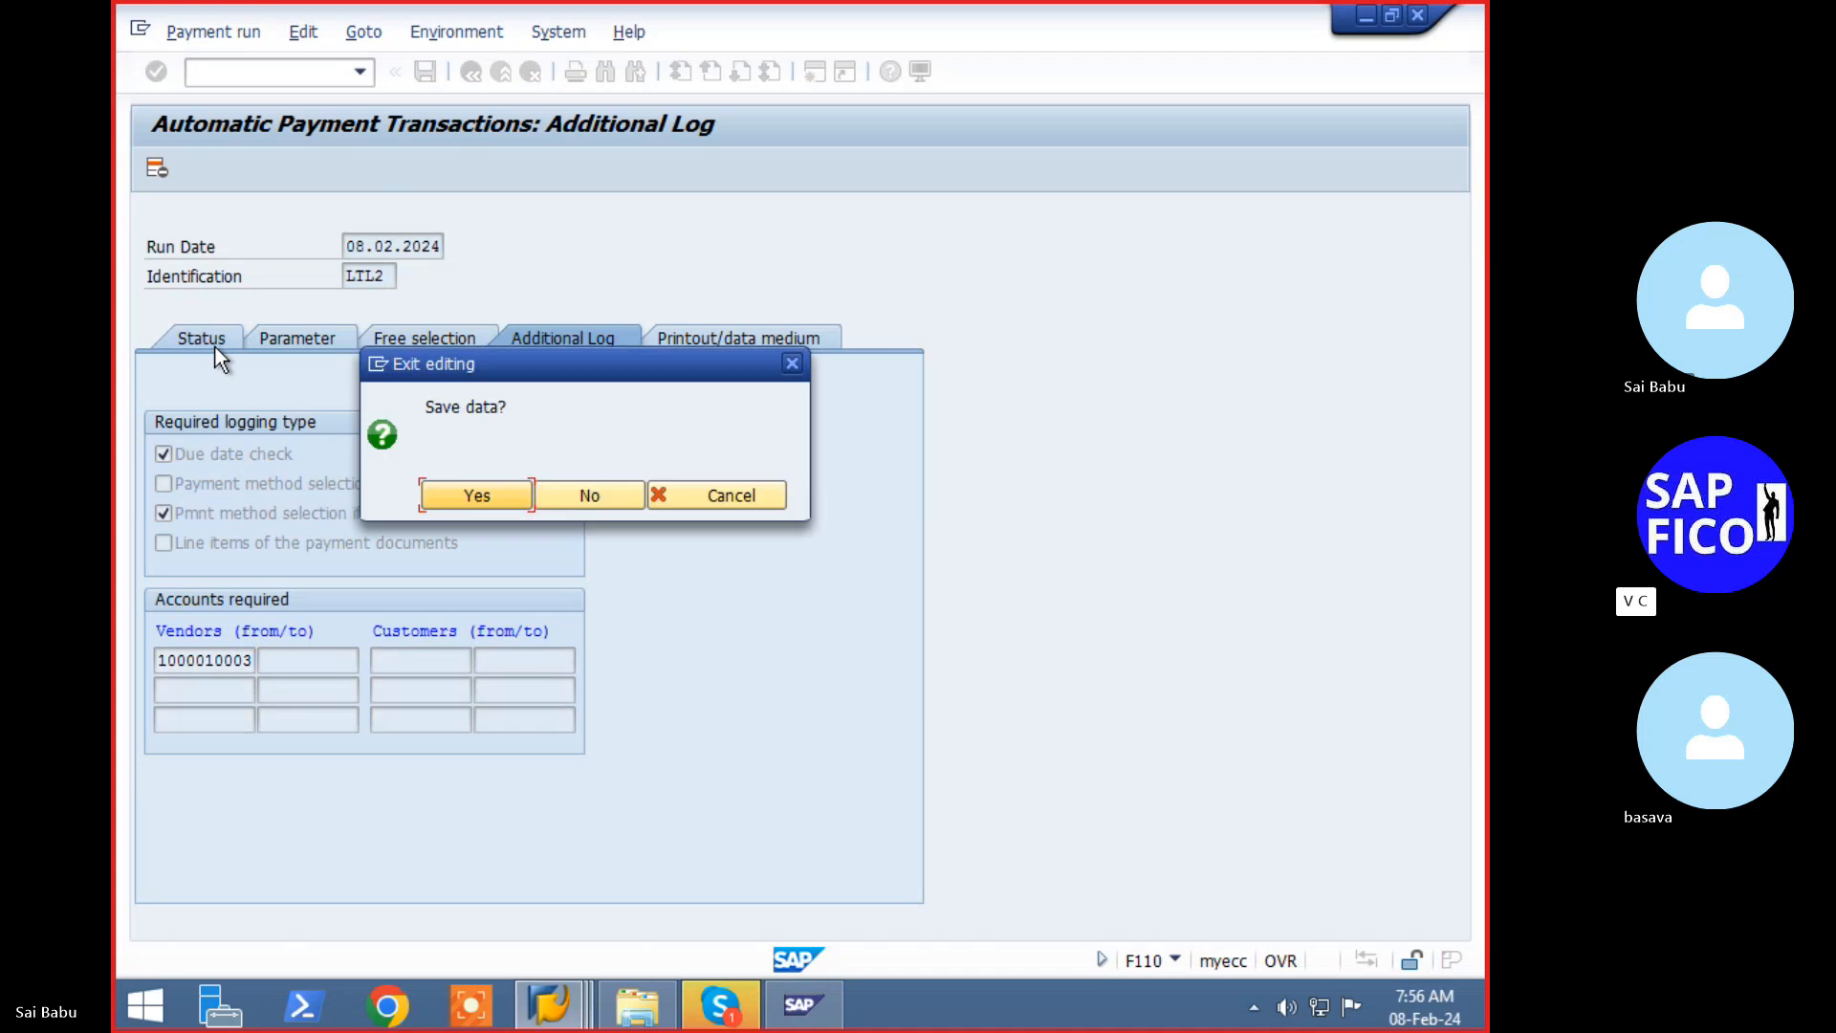
{"action": "left_click", "coordinate": [463, 501]}
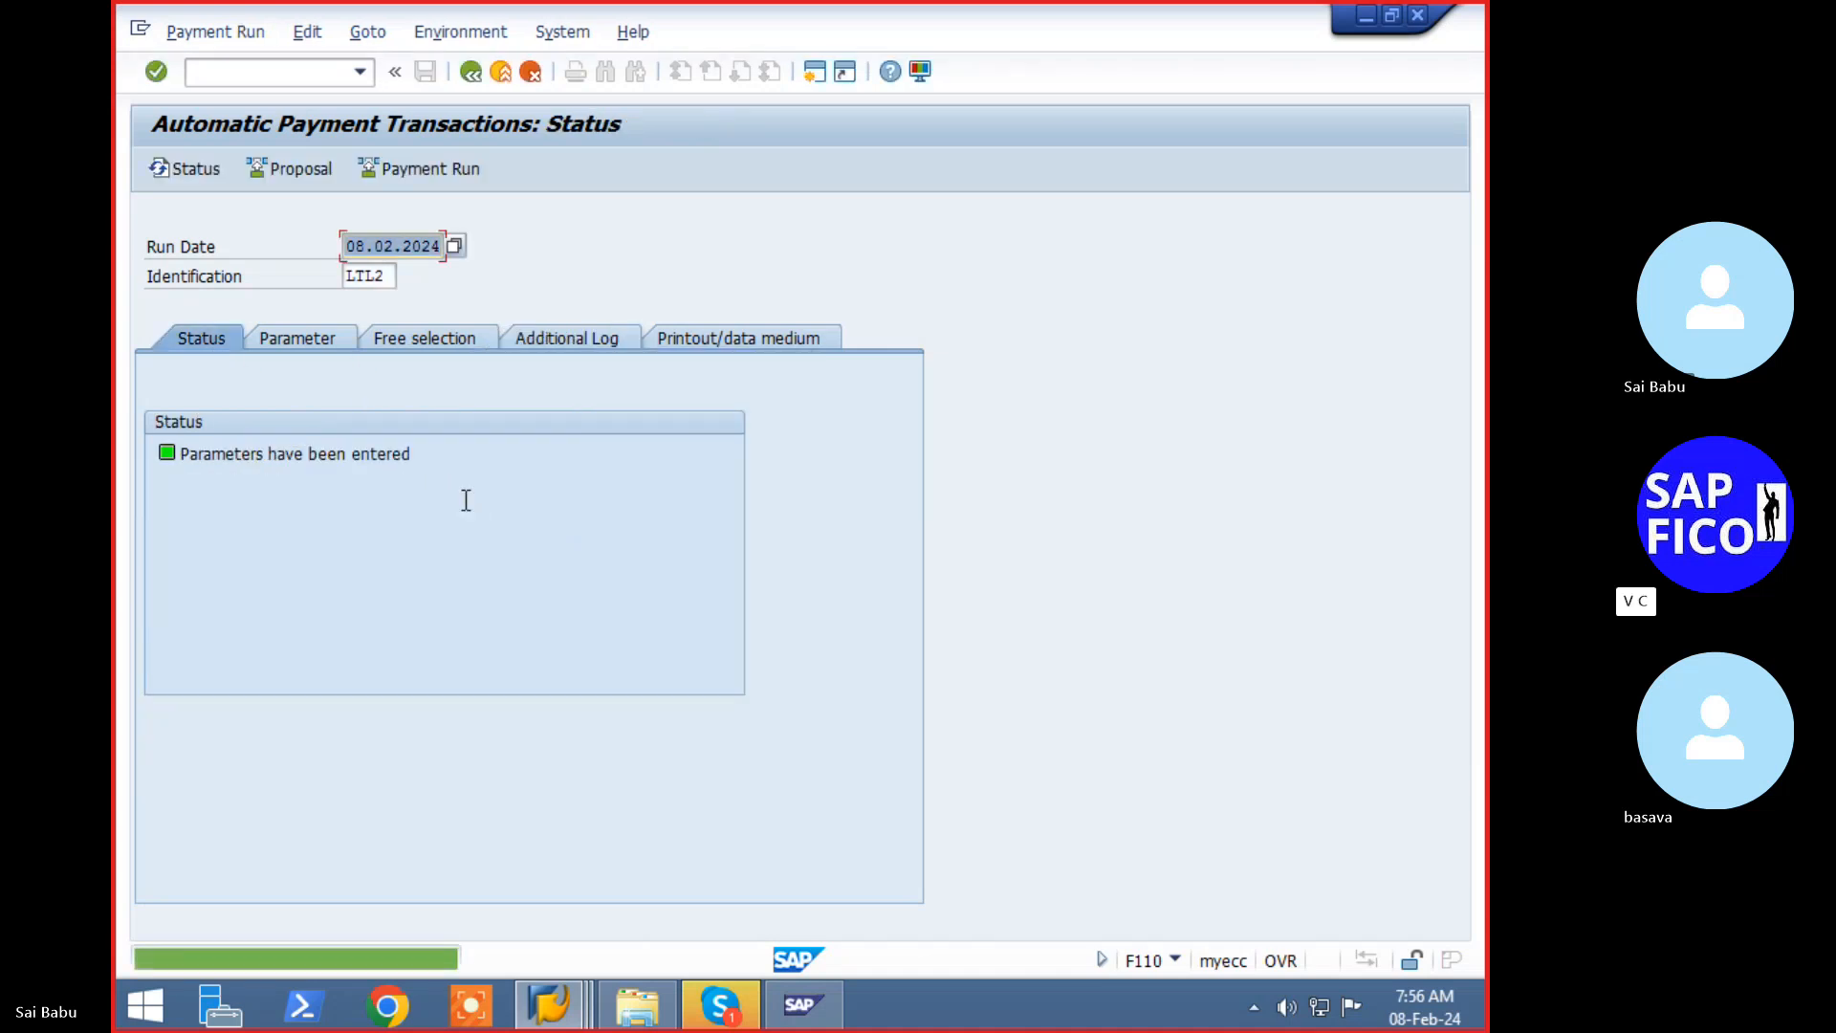
- Schedule the LTL2 proposal with Start immediately and refresh until it reports created
{"action": "key", "text": "Return"}
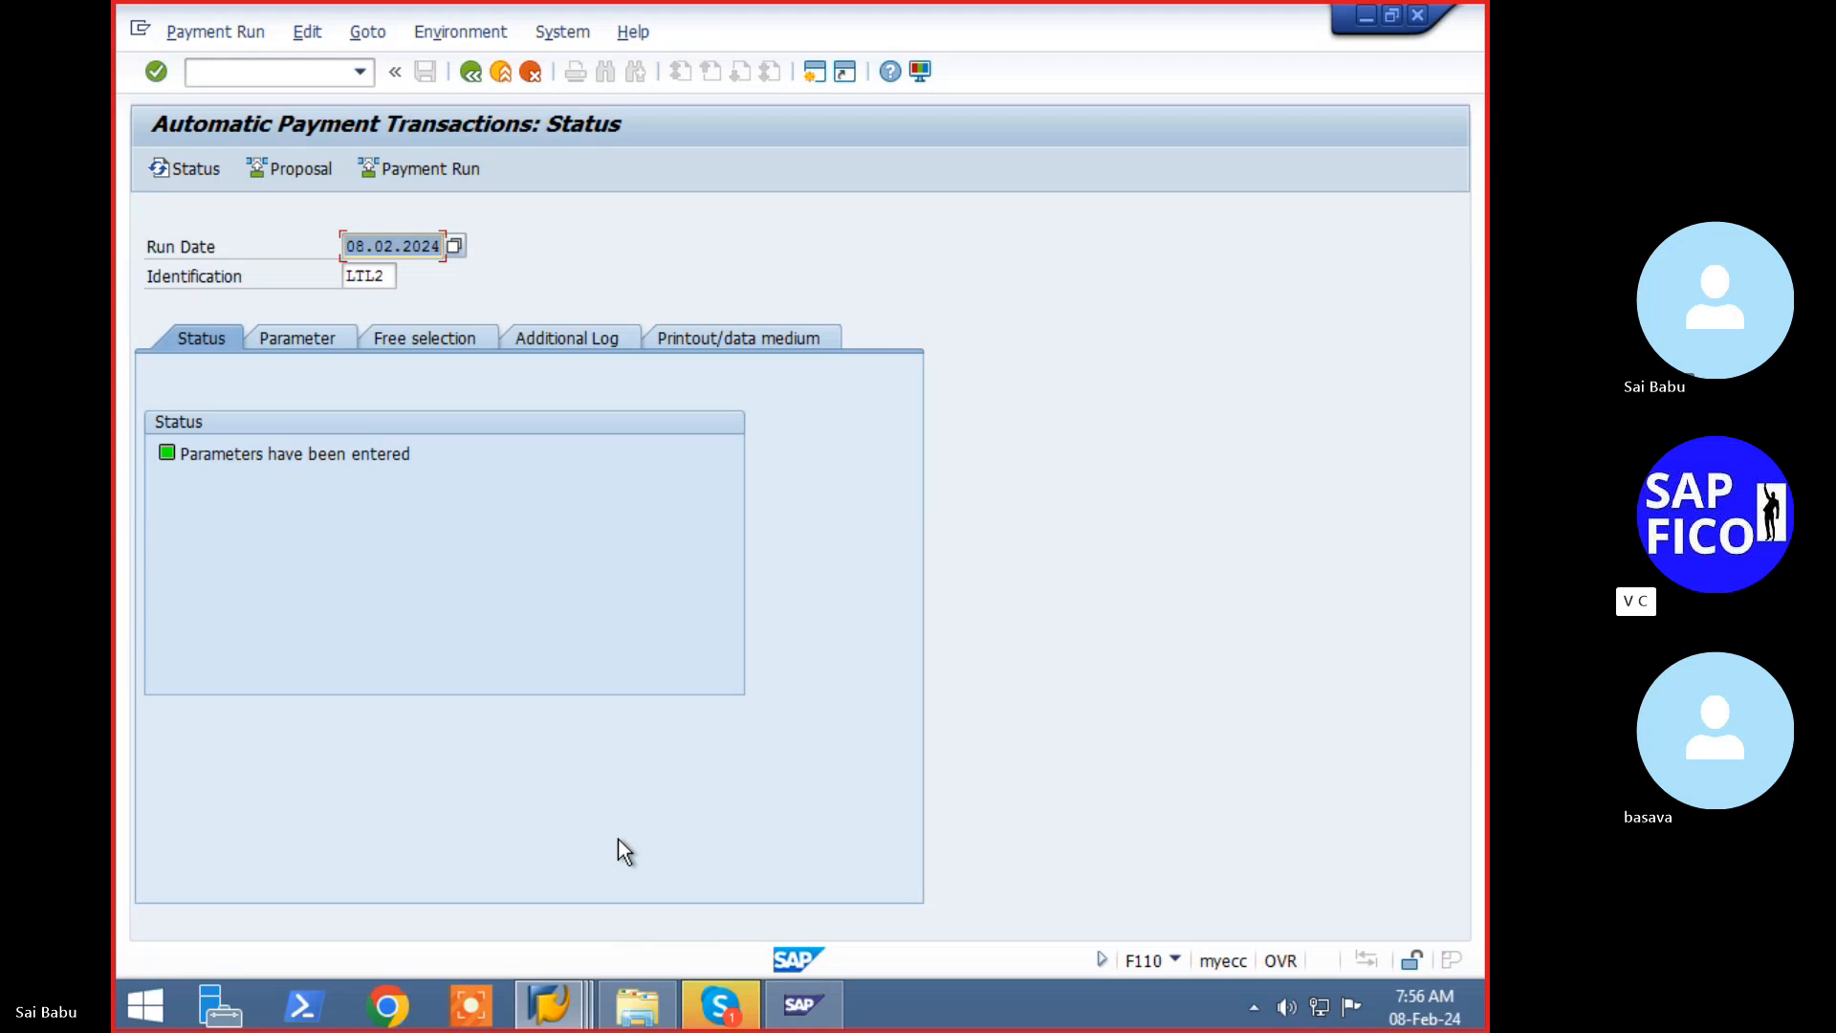
{"action": "left_click", "coordinate": [287, 170]}
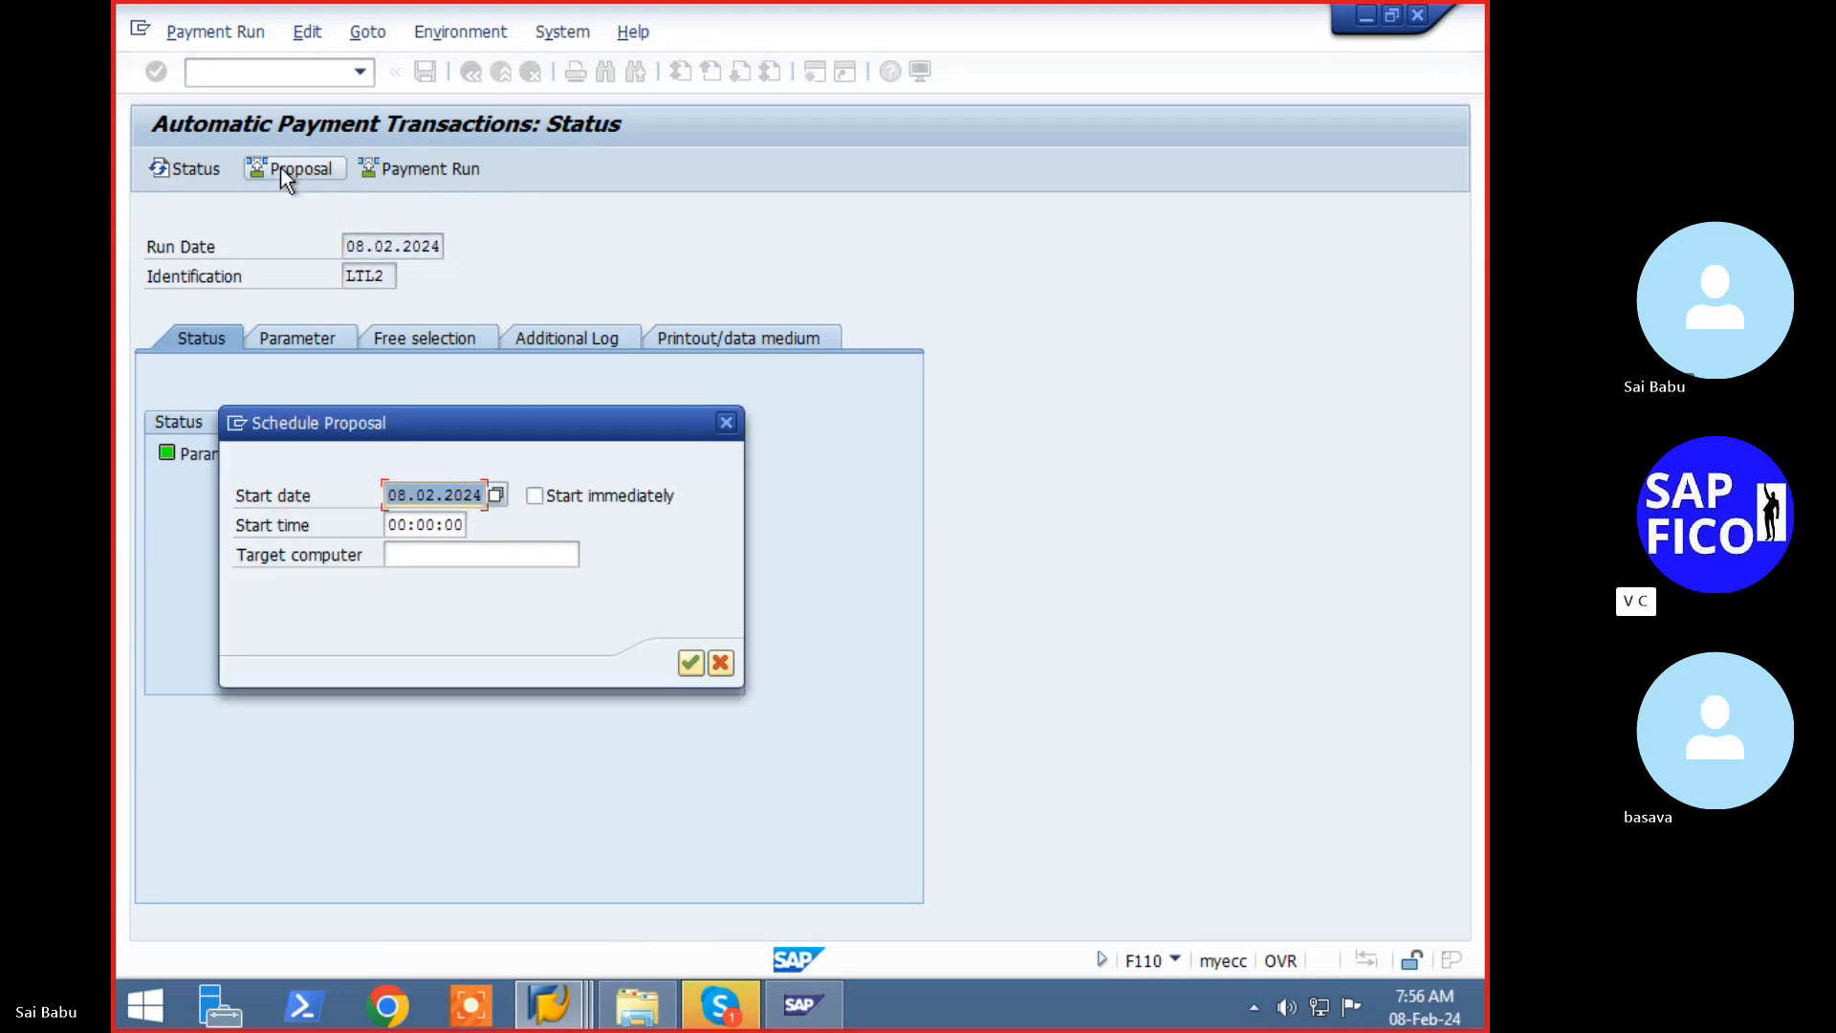
{"action": "left_click", "coordinate": [550, 499]}
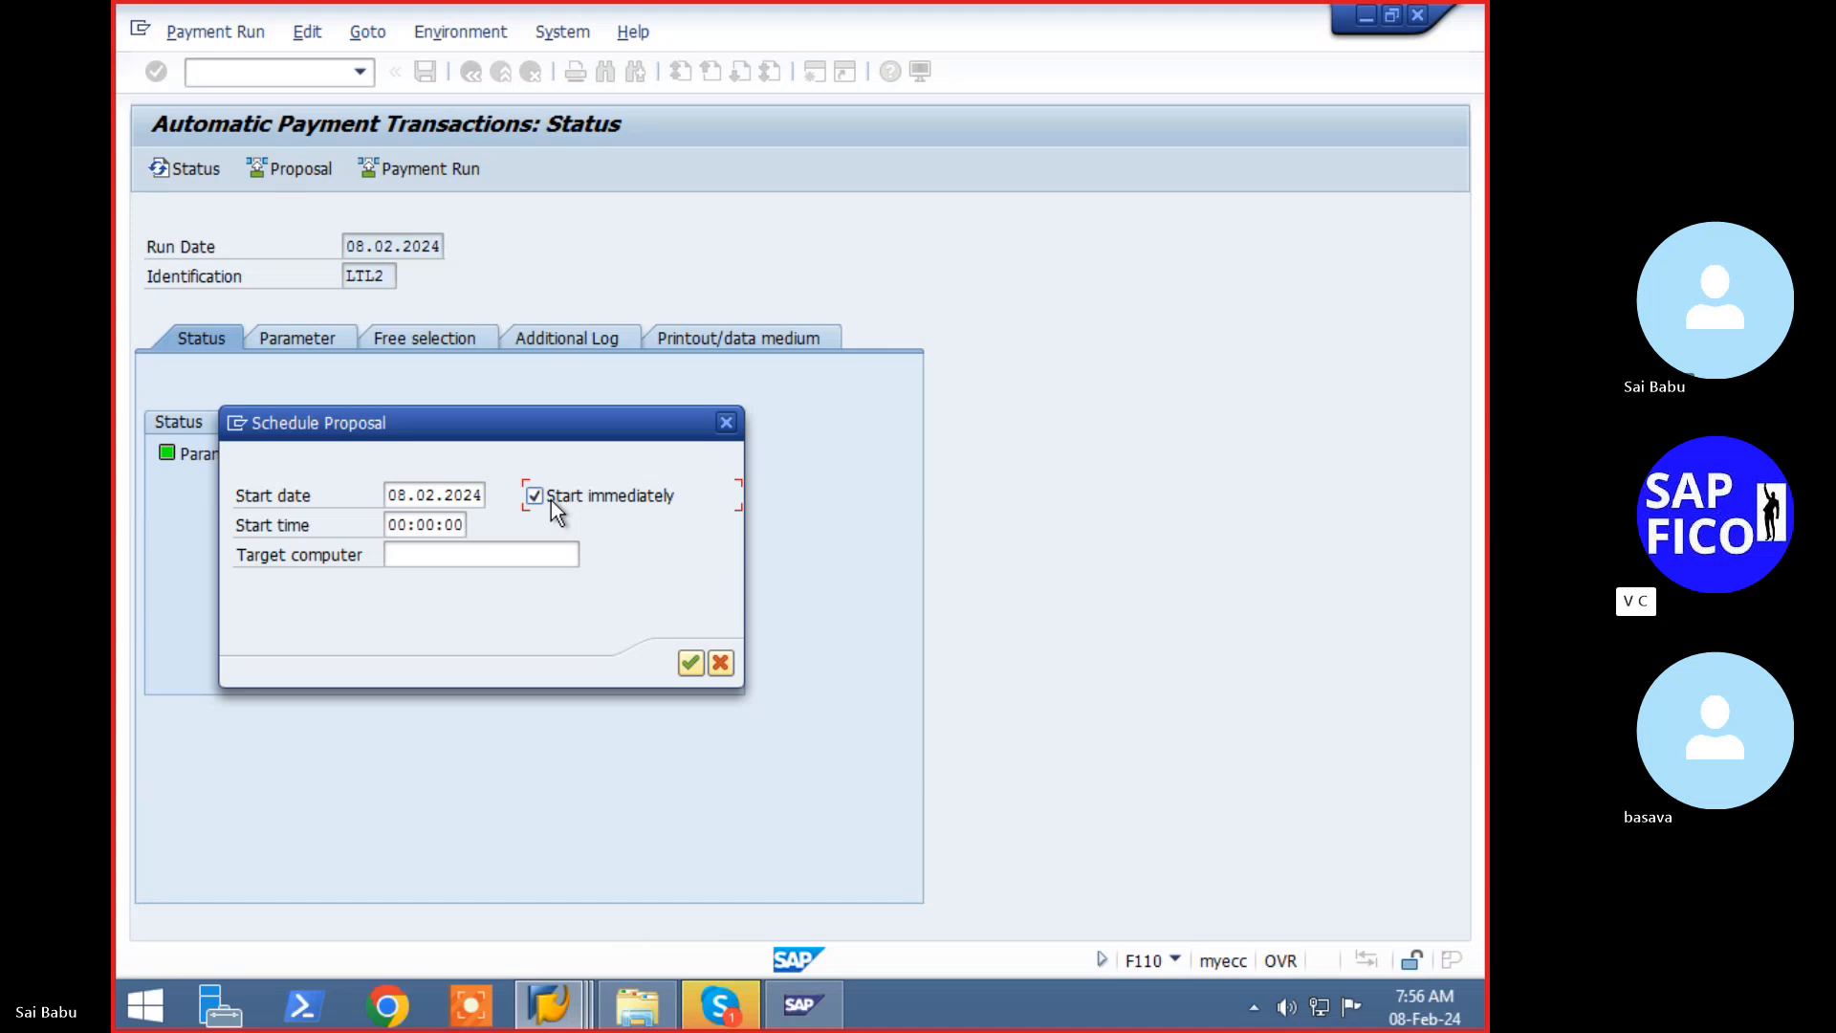
{"action": "left_click", "coordinate": [691, 664]}
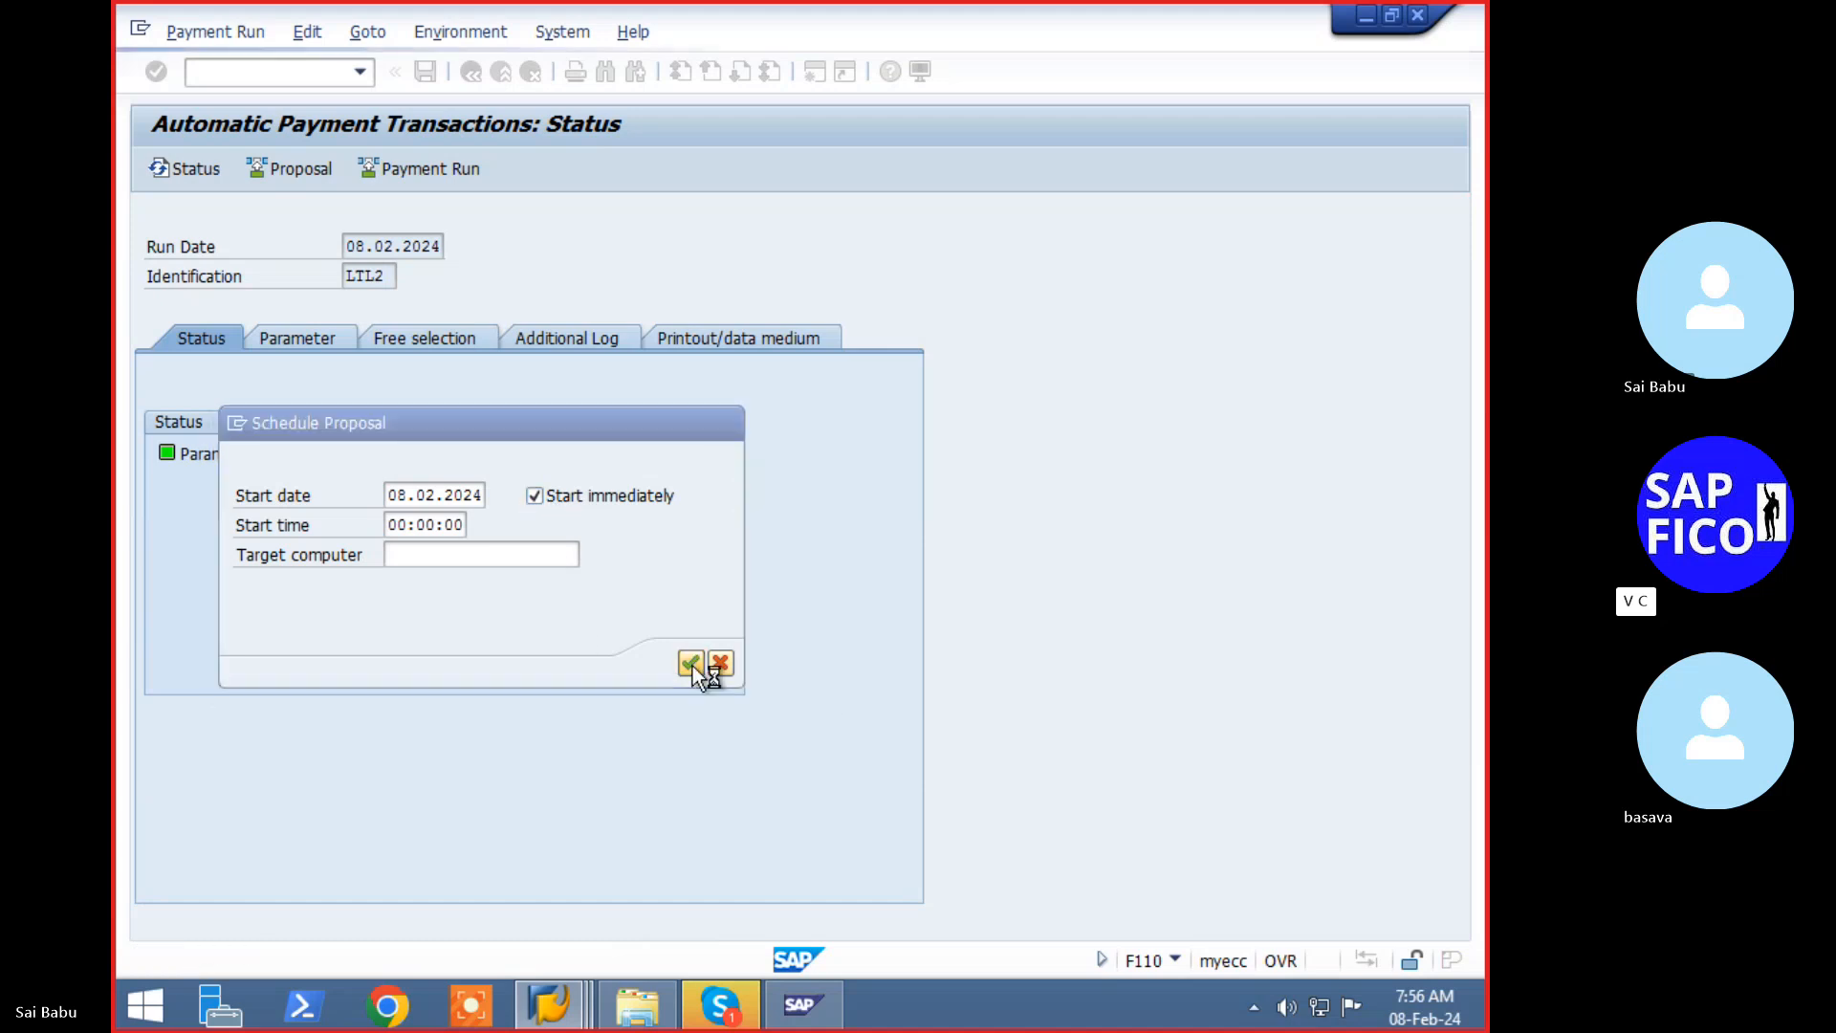
{"action": "key", "text": "Return"}
{"action": "key", "text": "Return"}
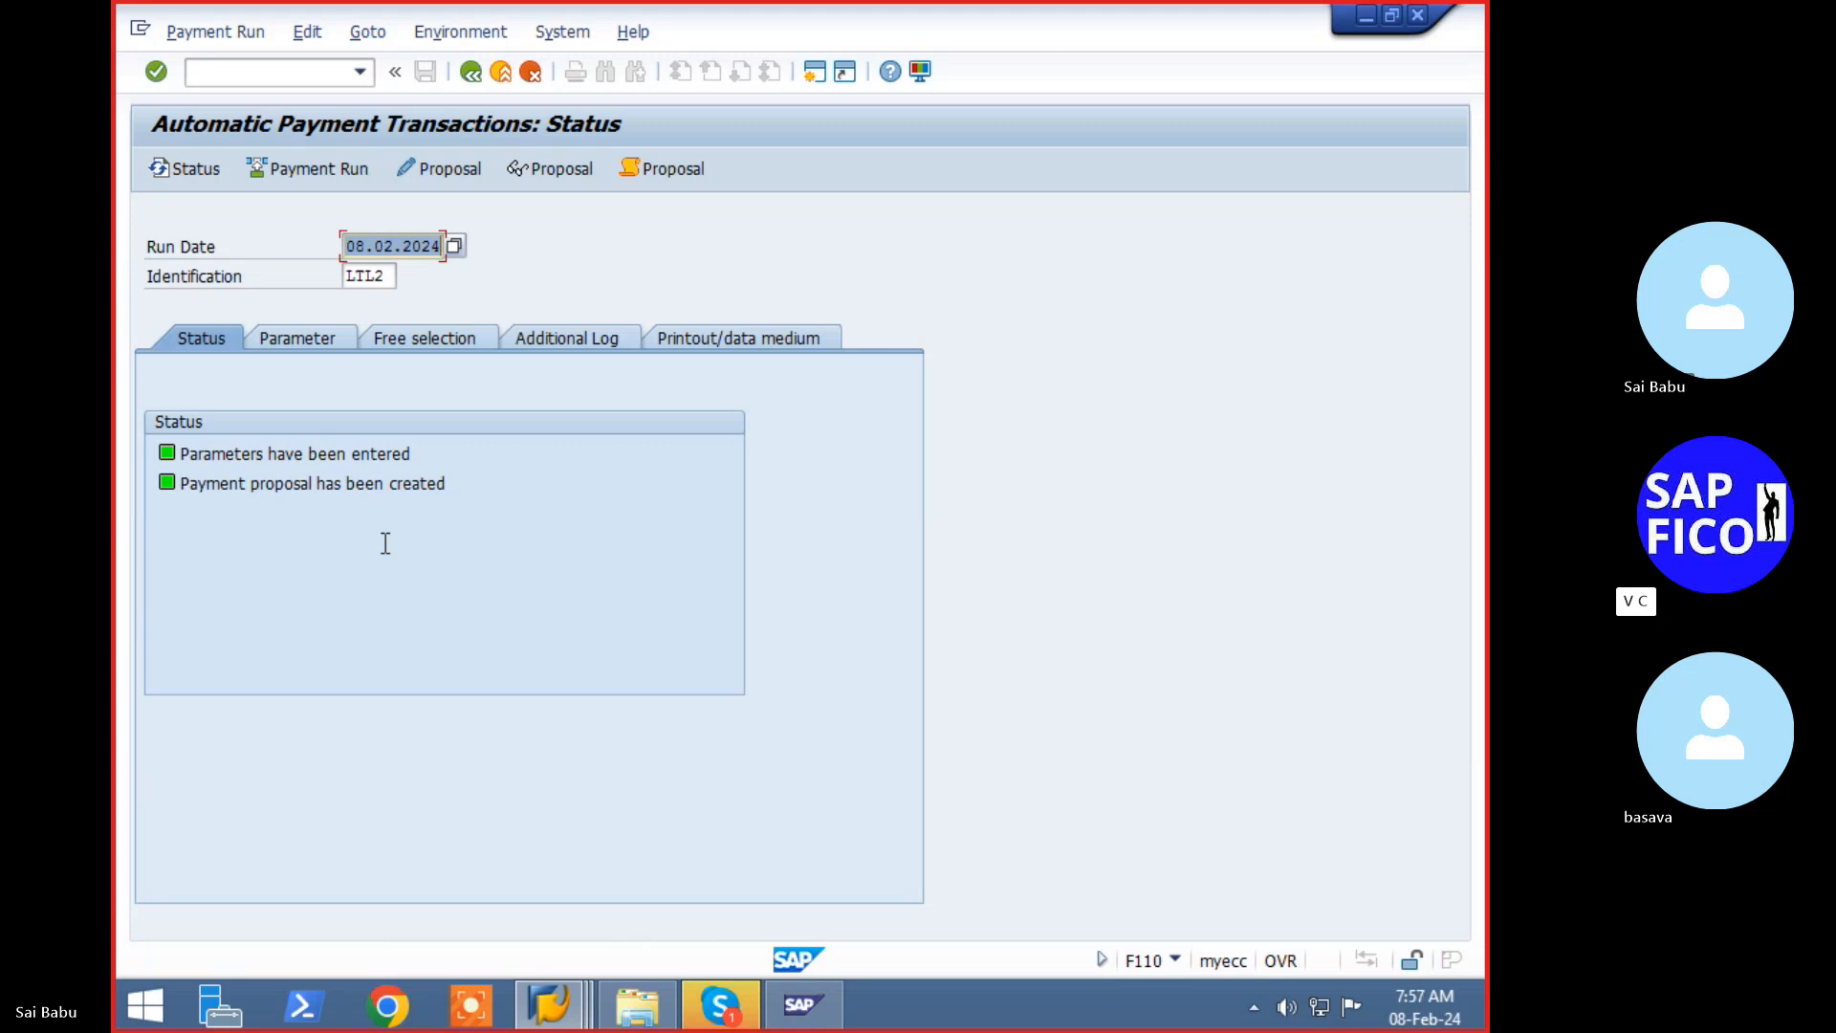
{"action": "left_click", "coordinate": [451, 168]}
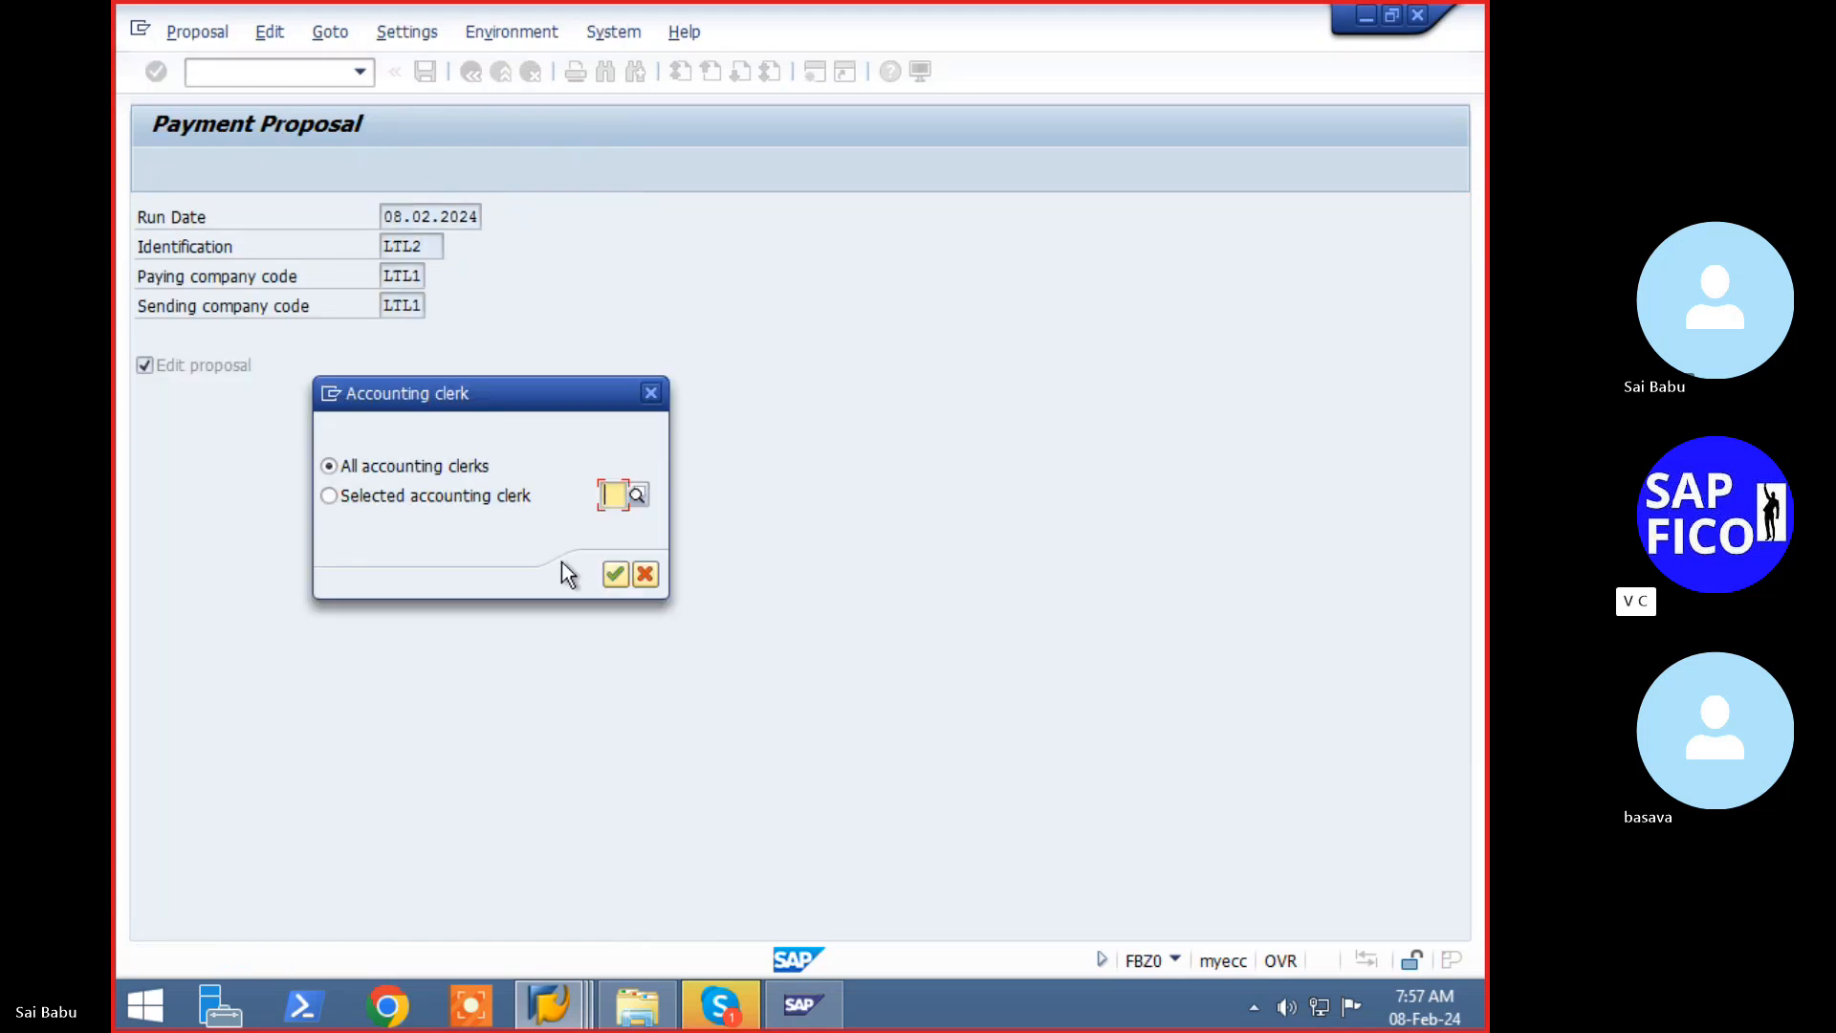
{"action": "left_click", "coordinate": [616, 574]}
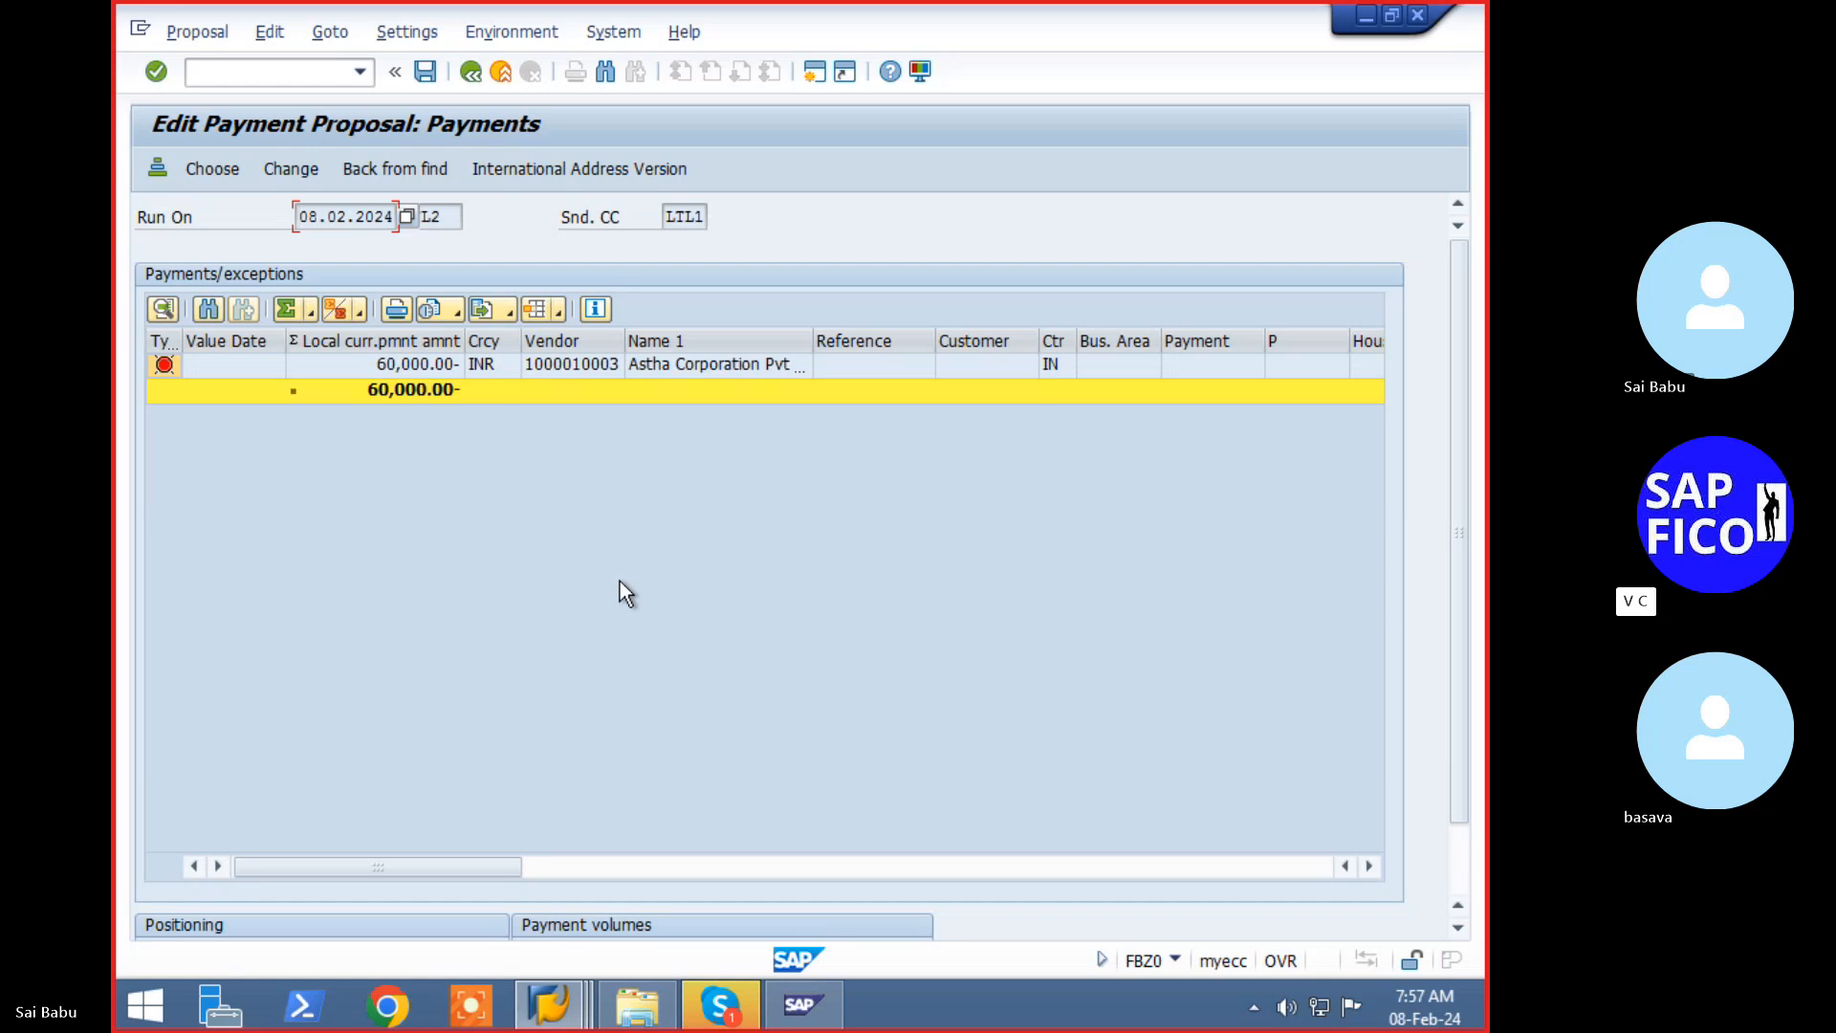
{"action": "double_click", "coordinate": [447, 376]}
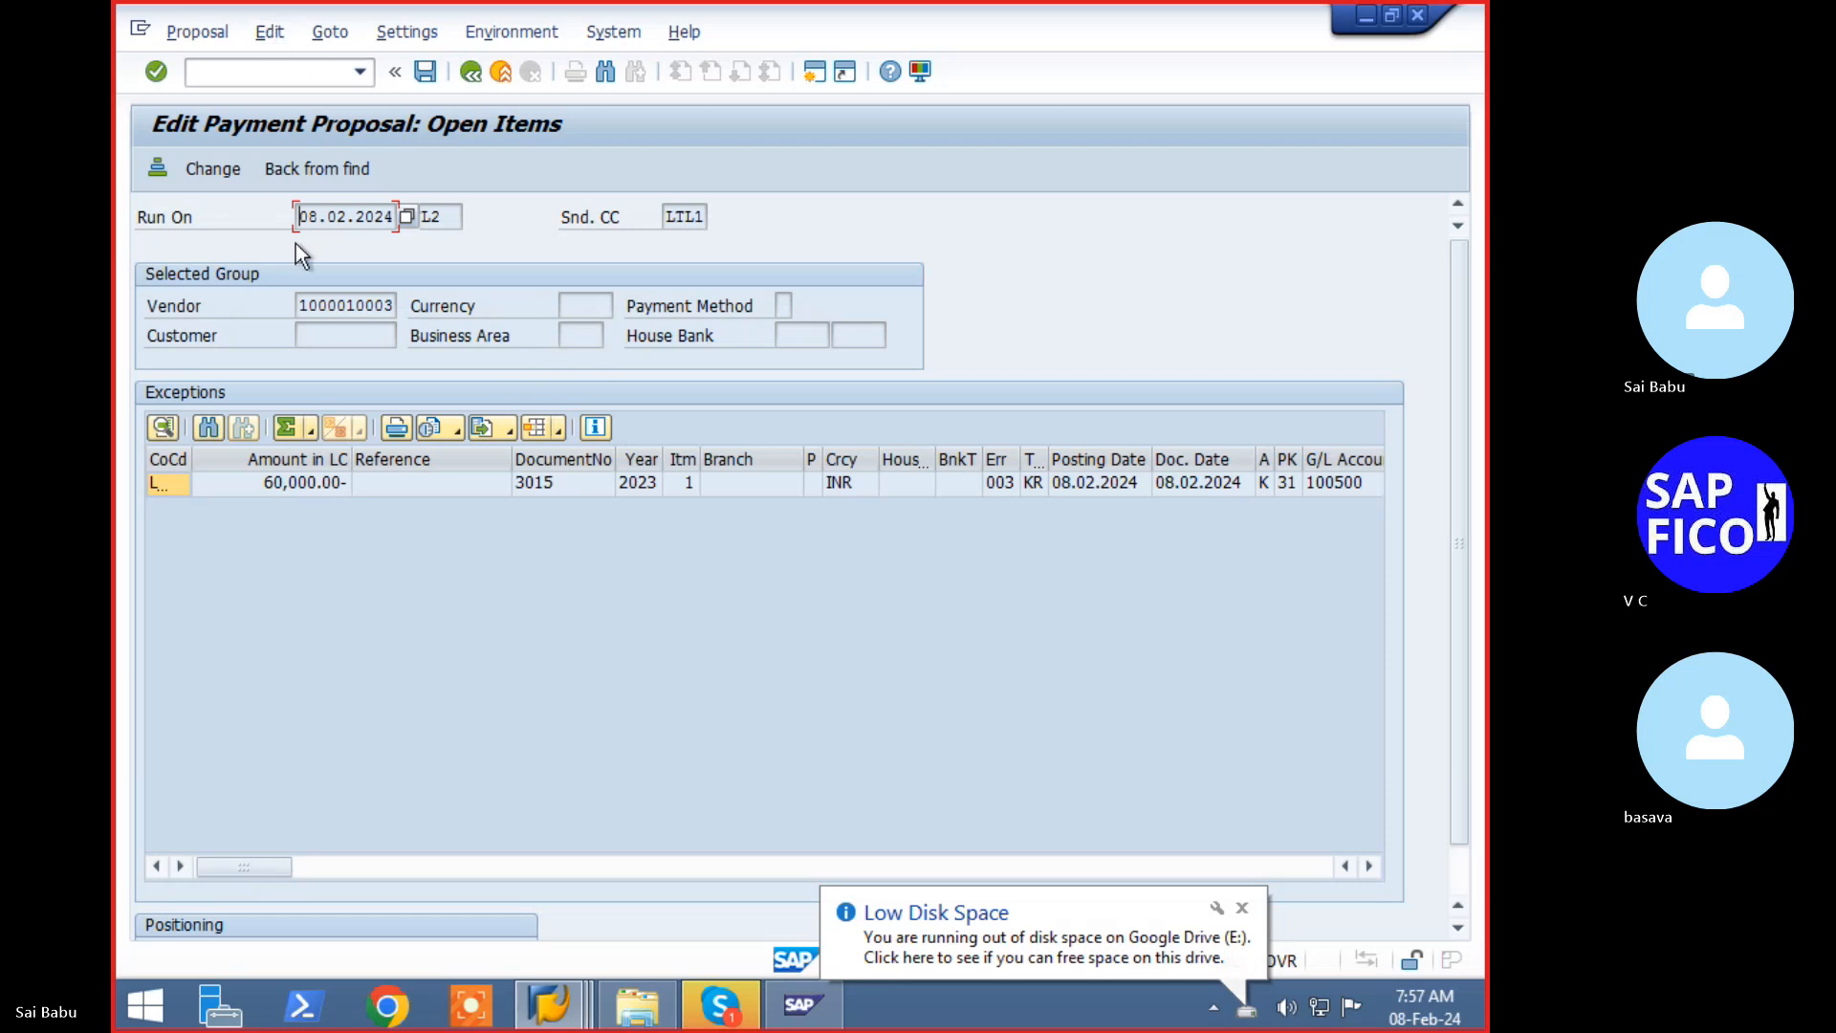
{"action": "double_click", "coordinate": [321, 480]}
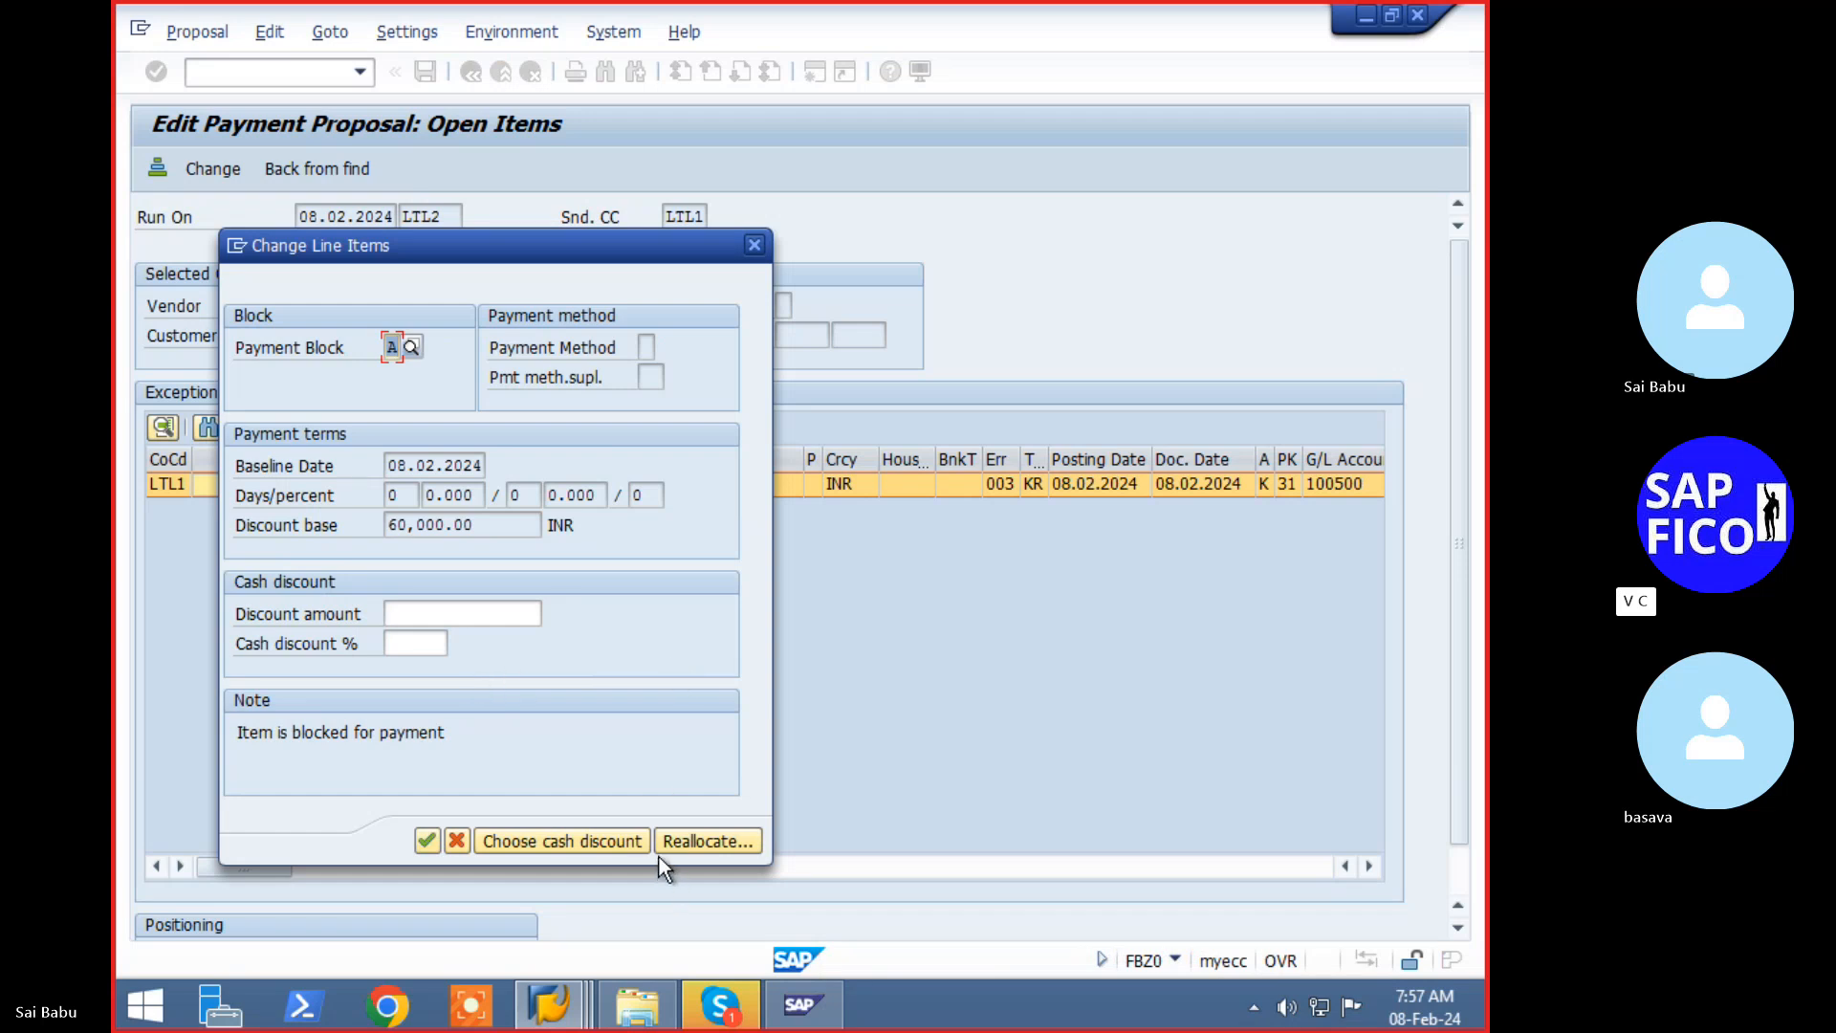
{"action": "key", "text": "Return"}
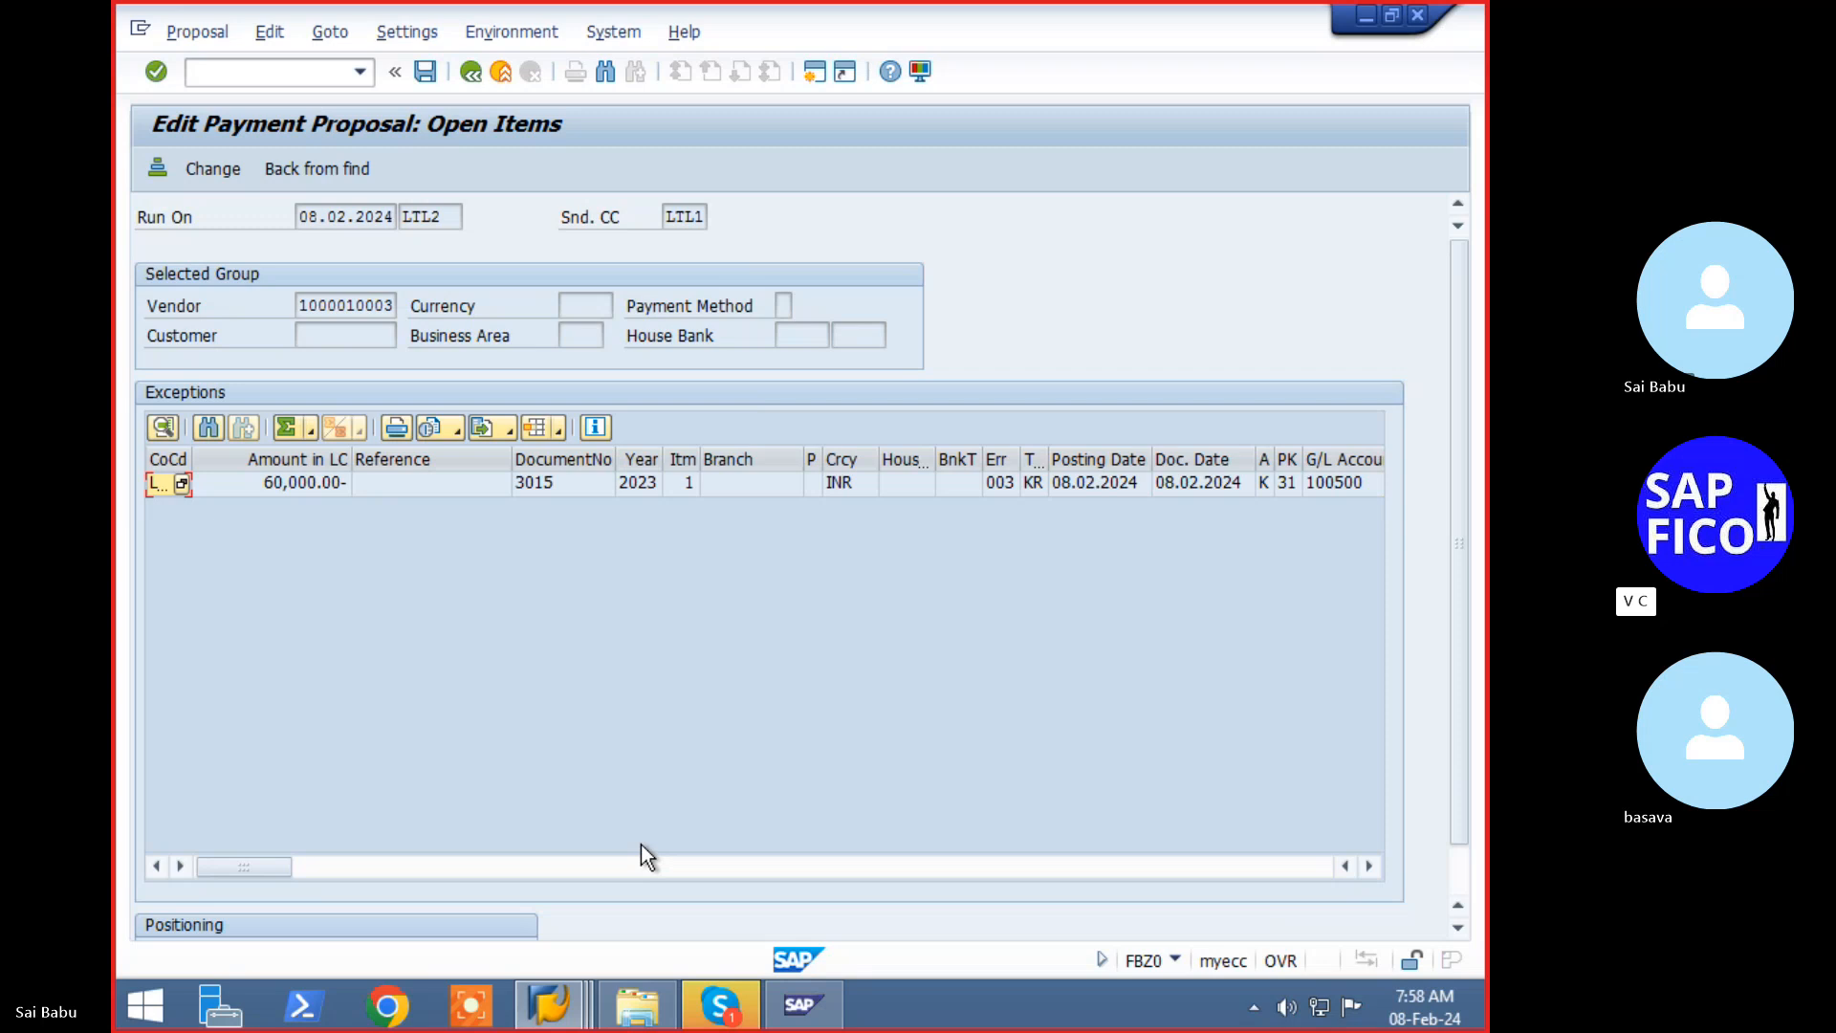
{"action": "left_click", "coordinate": [473, 84]}
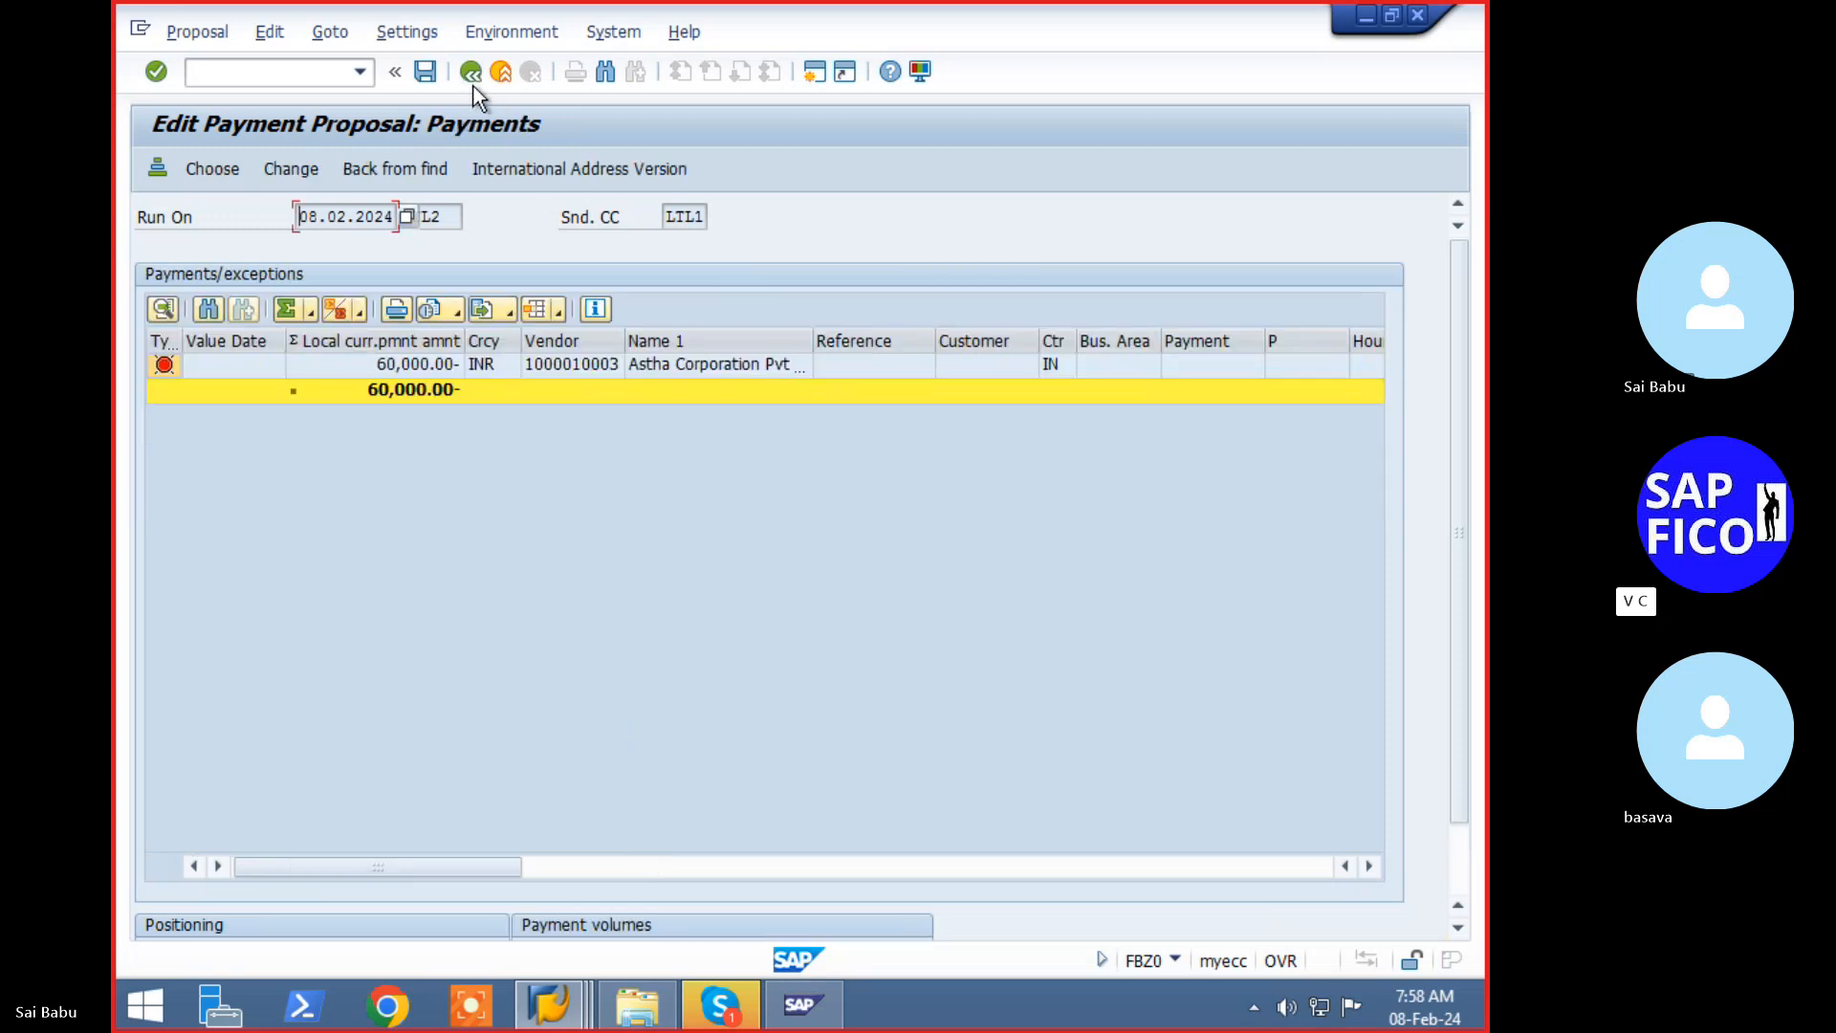
{"action": "left_click", "coordinate": [474, 84]}
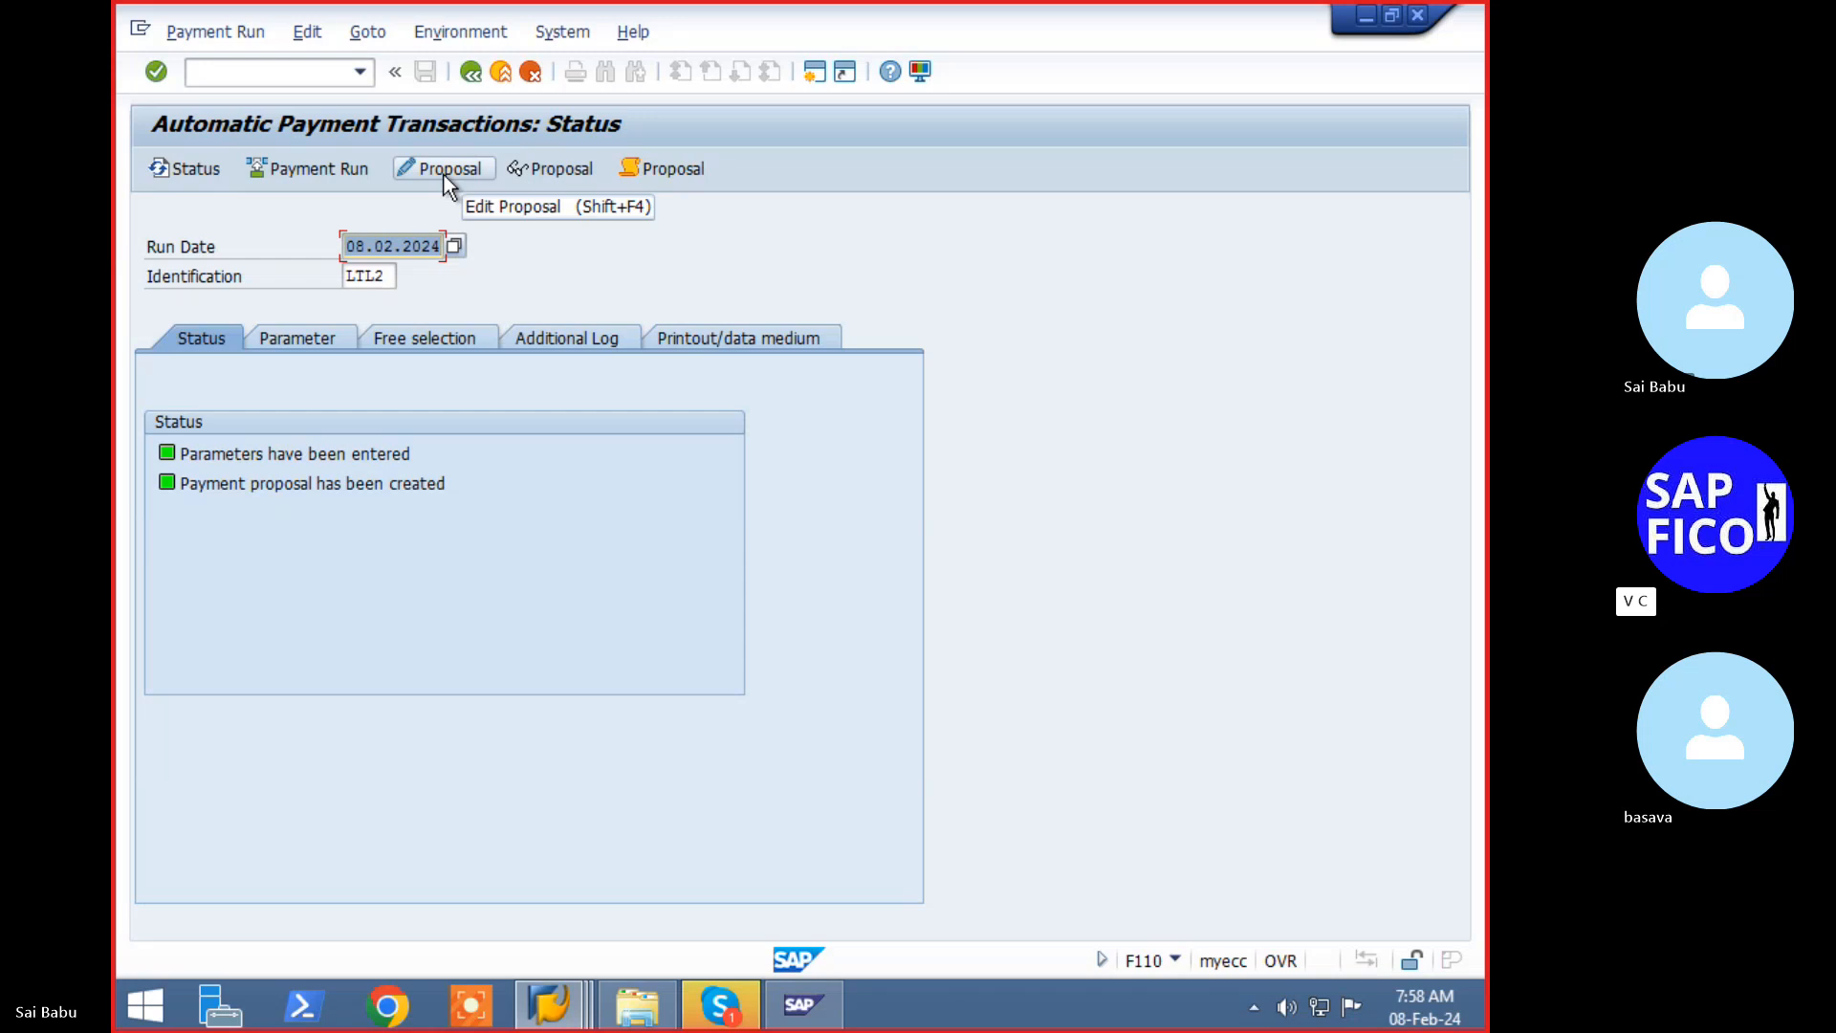
- Delete the LTL2 payment proposal via Edit > Proposal > Delete, confirming Yes
{"action": "left_click", "coordinate": [314, 36]}
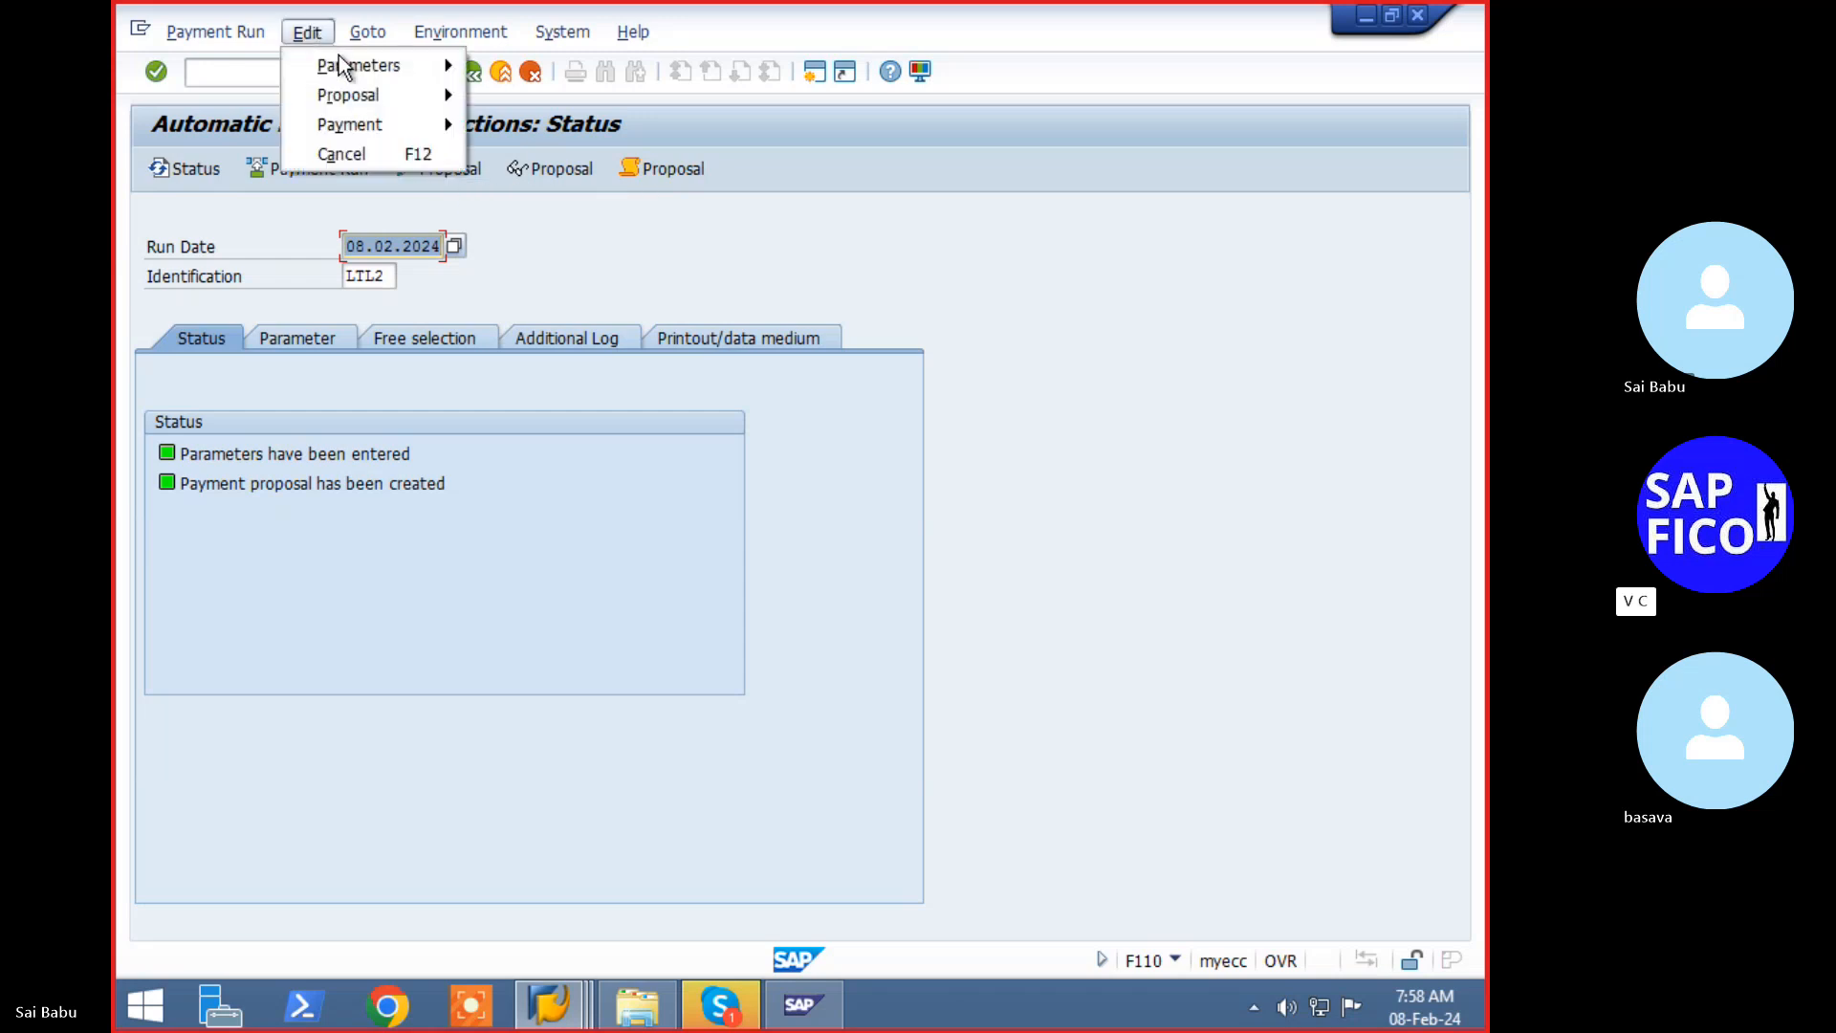
{"action": "mouse_move", "coordinate": [358, 95]}
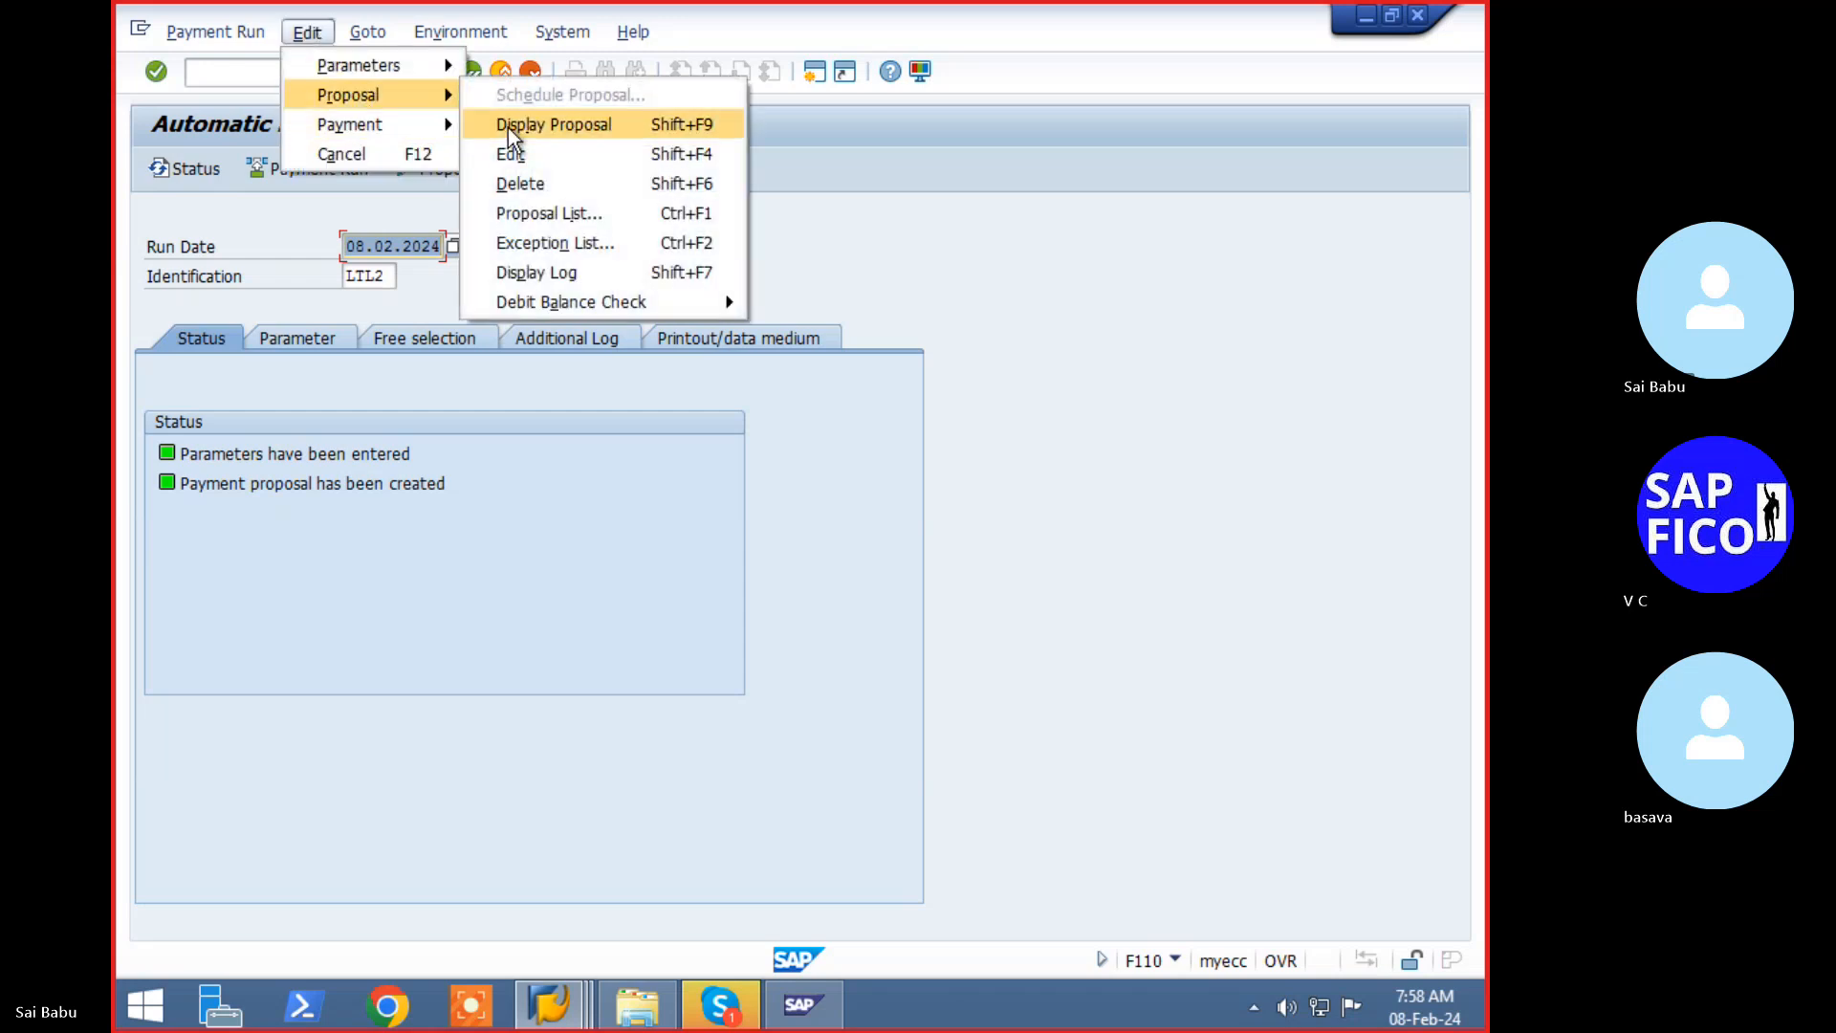
{"action": "left_click", "coordinate": [526, 181]}
{"action": "left_click", "coordinate": [507, 493]}
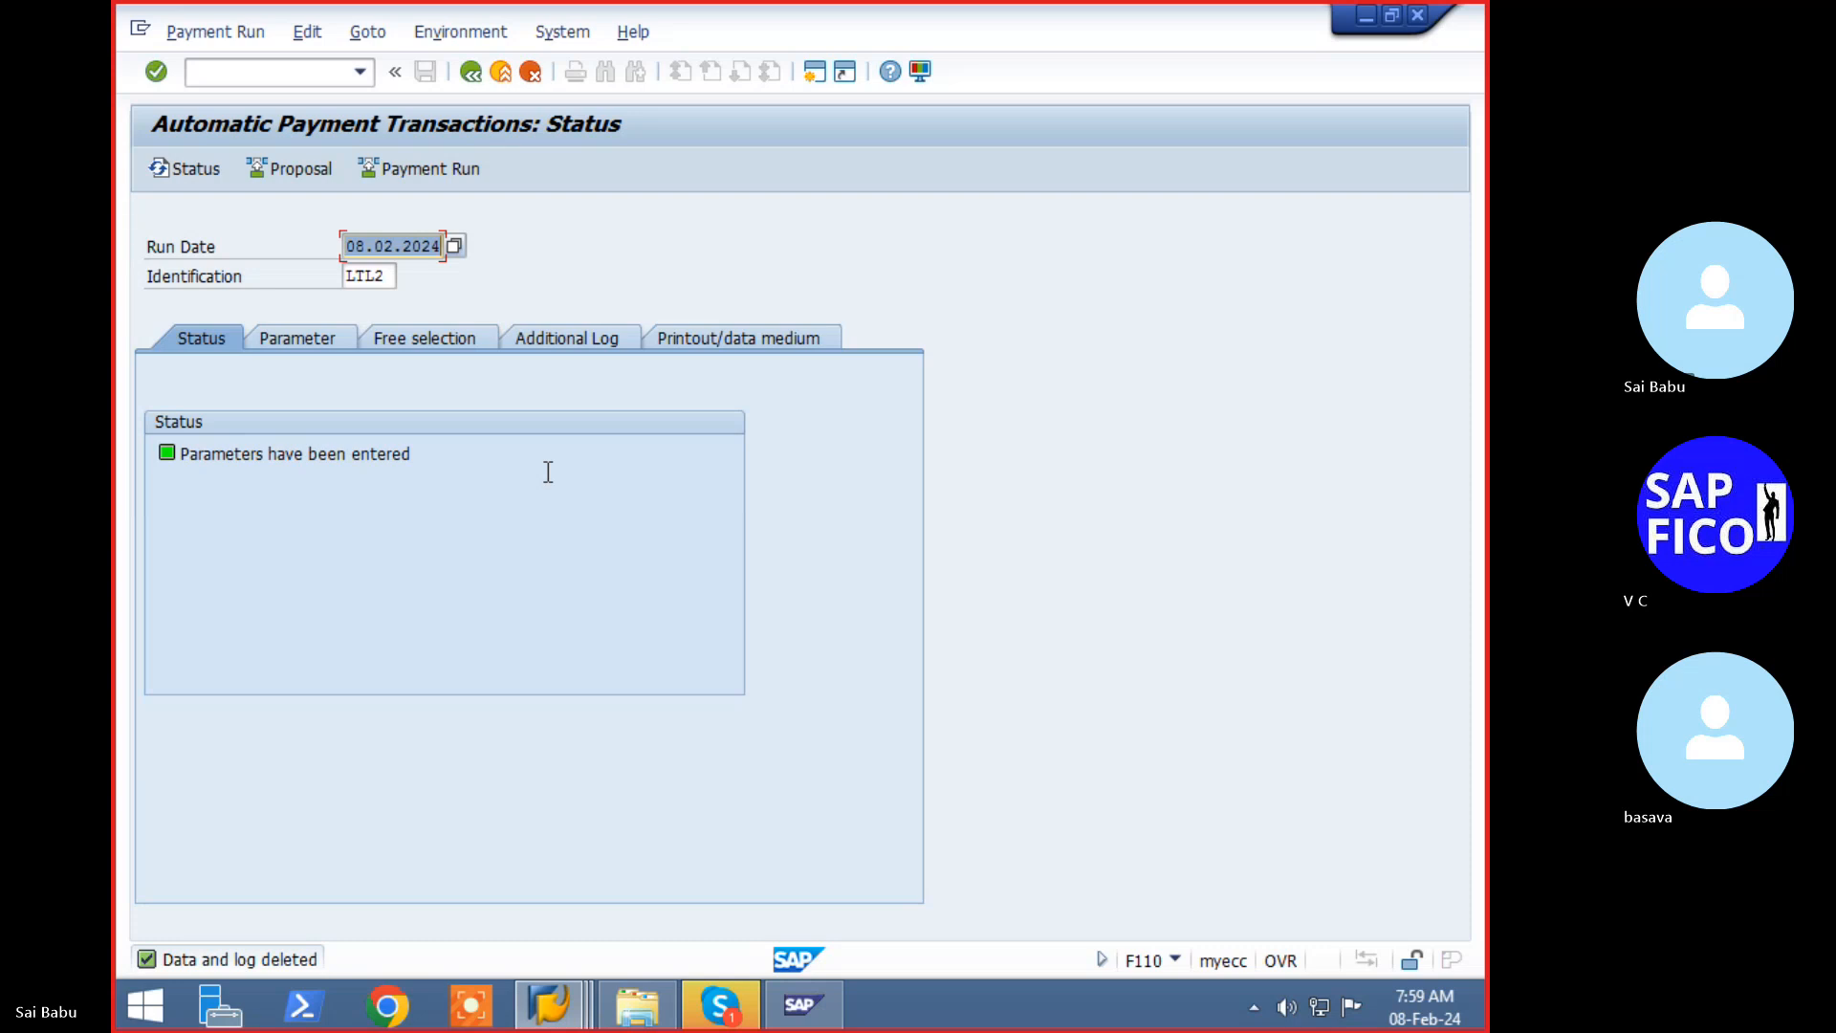
{"action": "left_click", "coordinate": [557, 1012]}
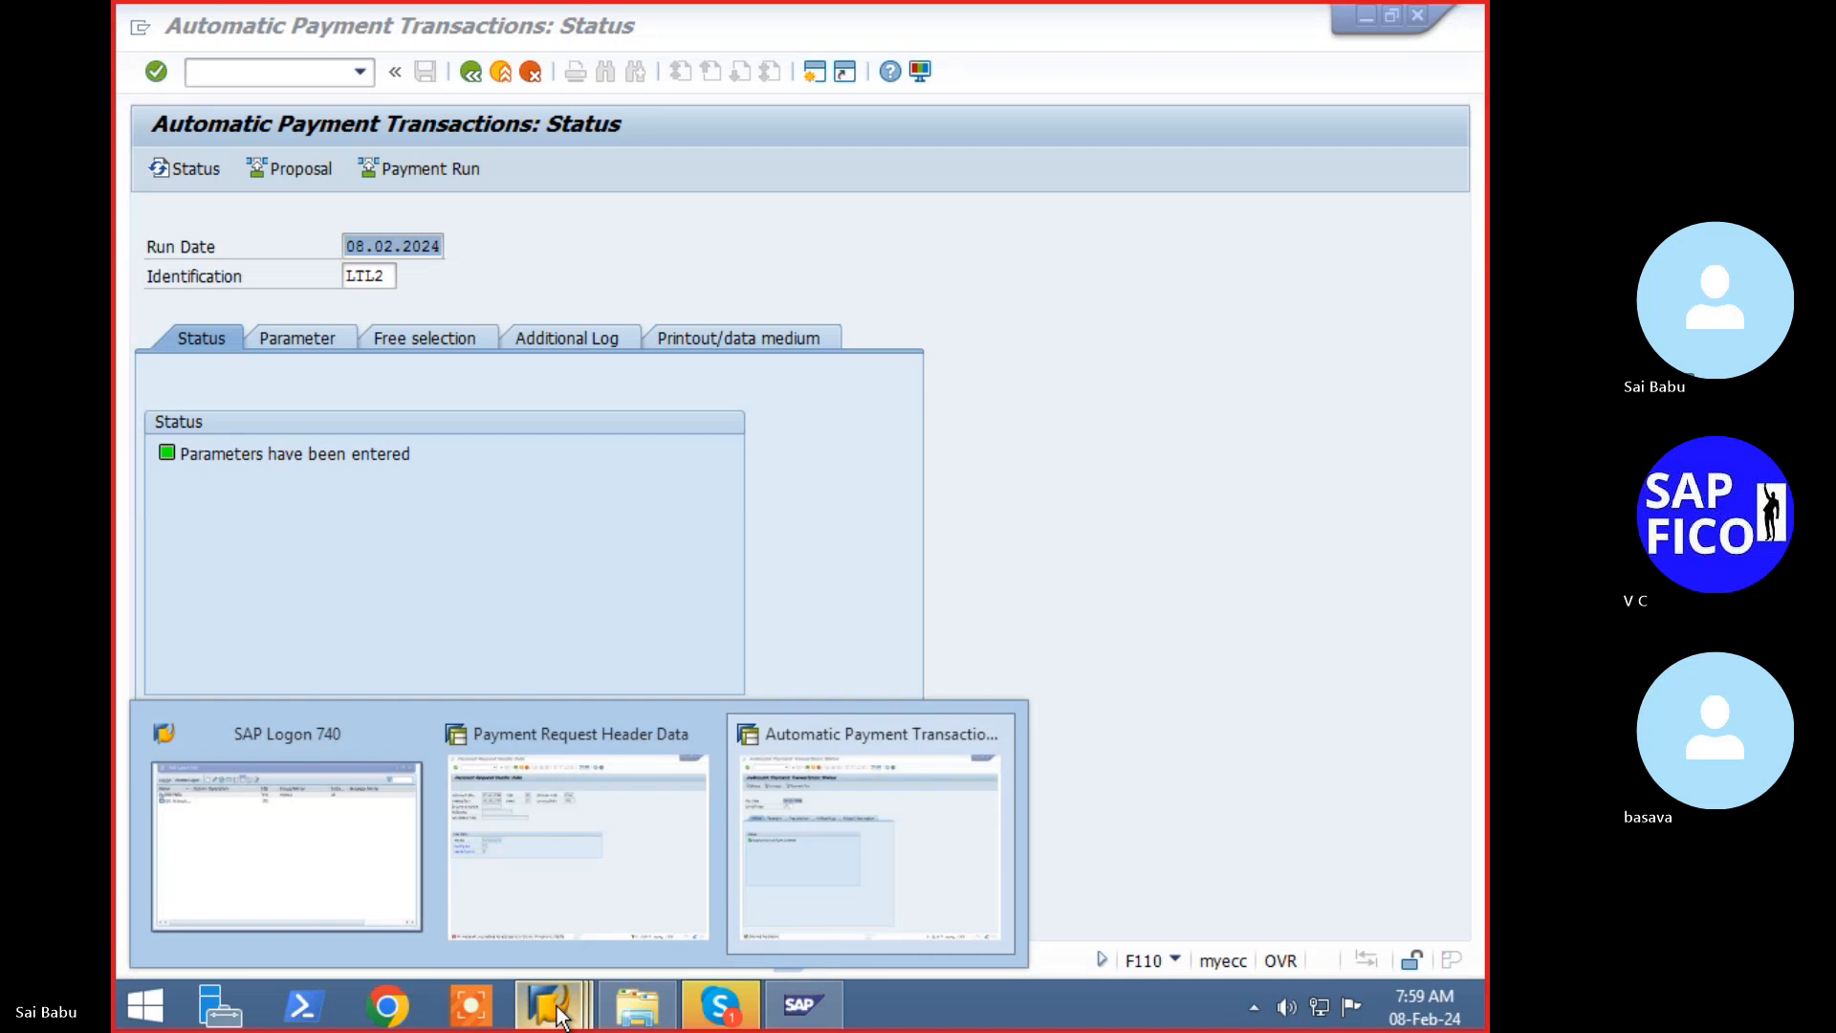
{"action": "left_click", "coordinate": [621, 912]}
{"action": "key", "text": "F3"}
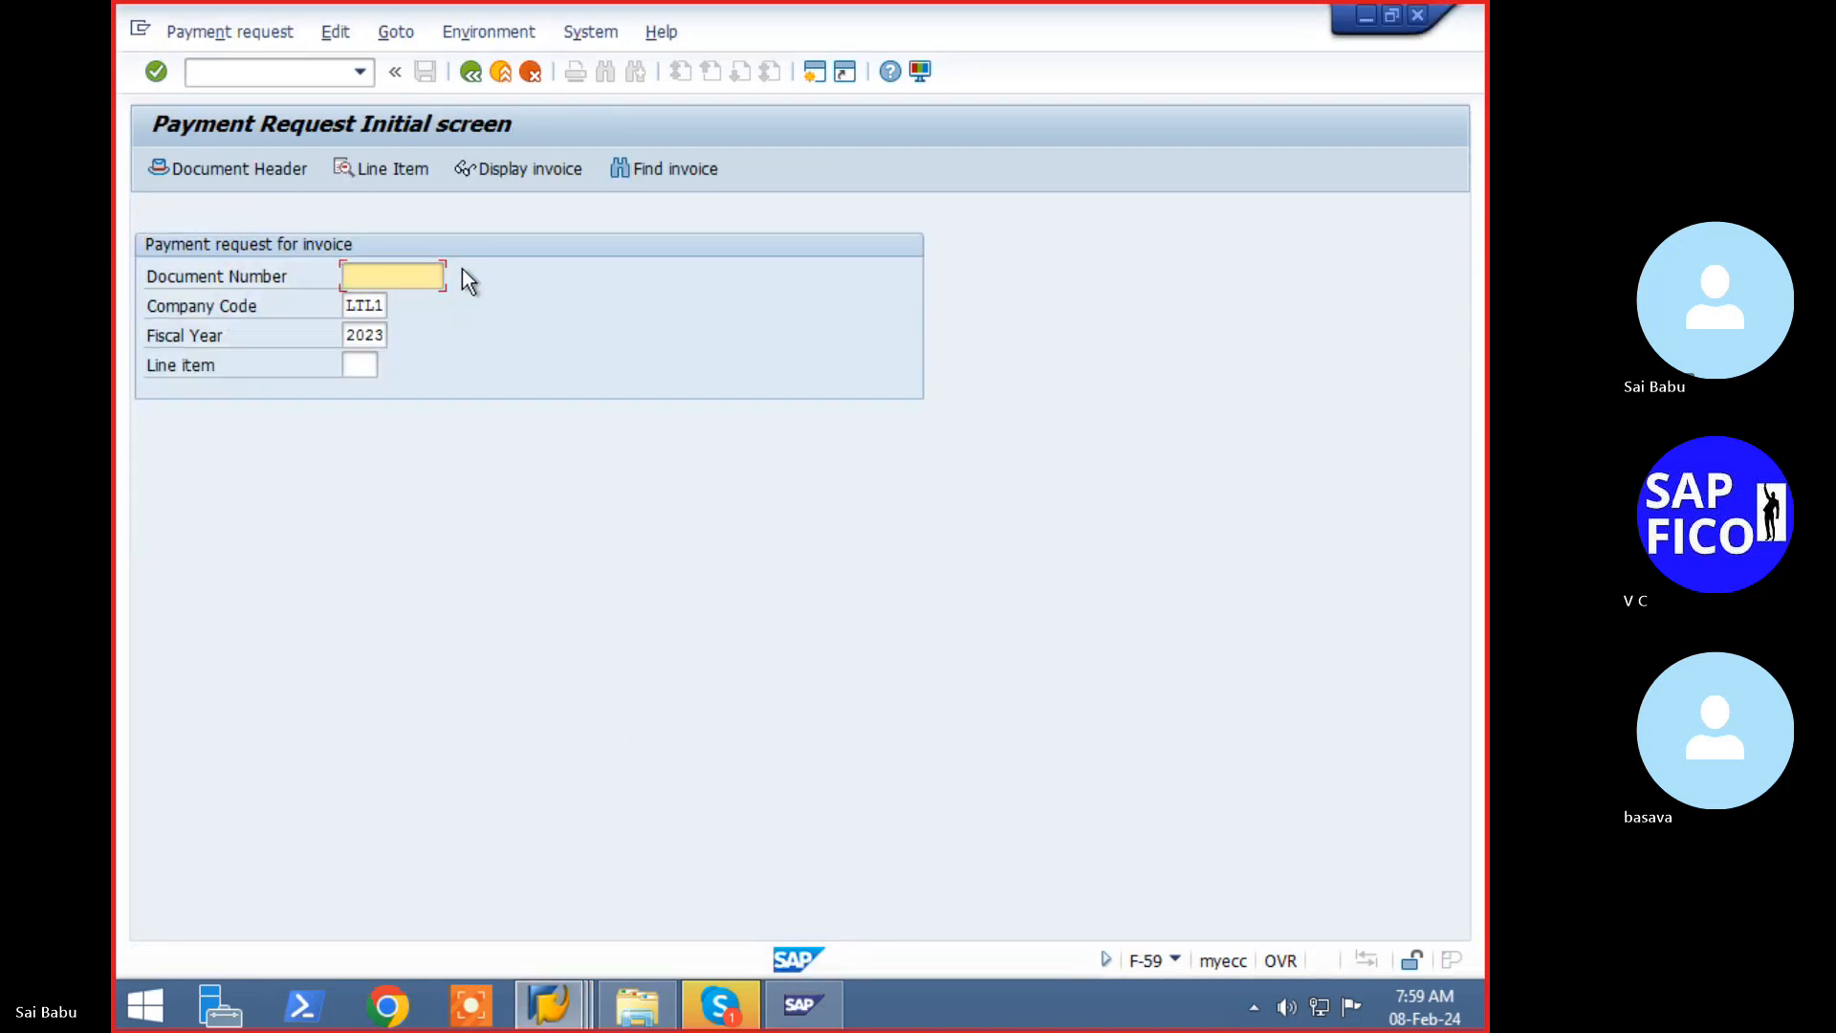
{"action": "left_click", "coordinate": [318, 74]}
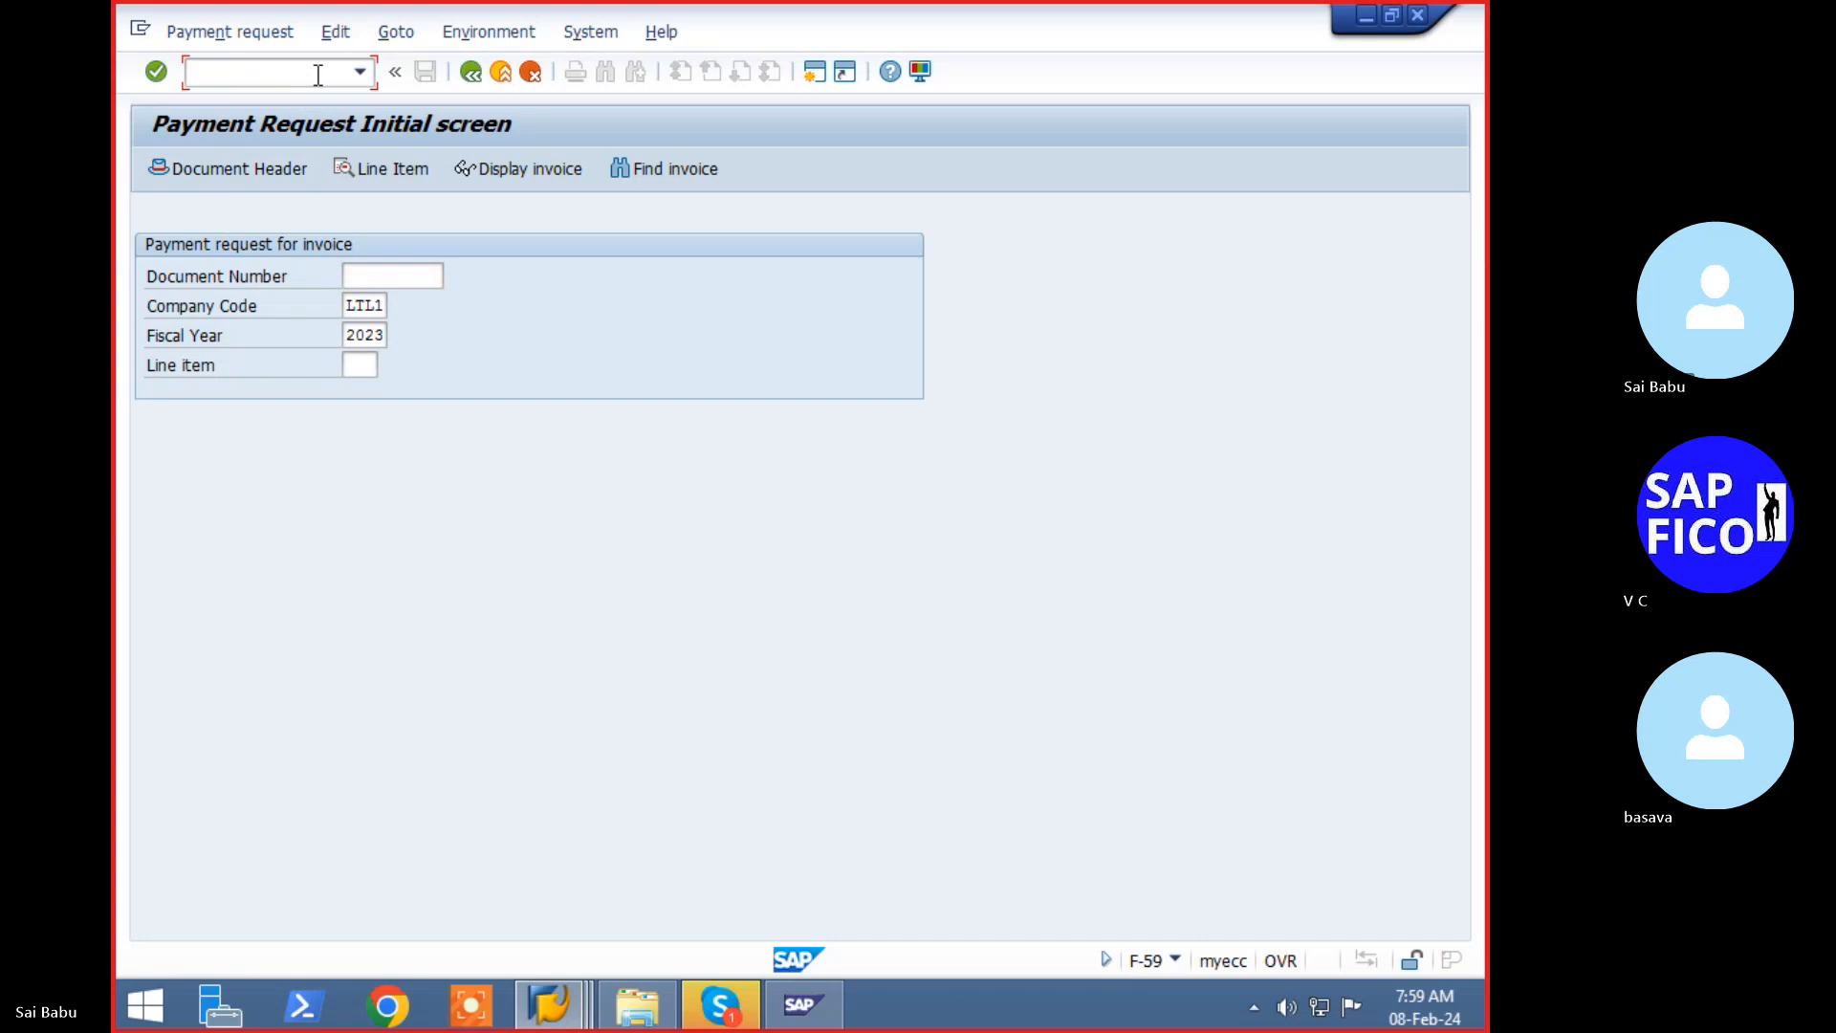
{"action": "type", "text": "/nfbl1n"}
{"action": "key", "text": "Return"}
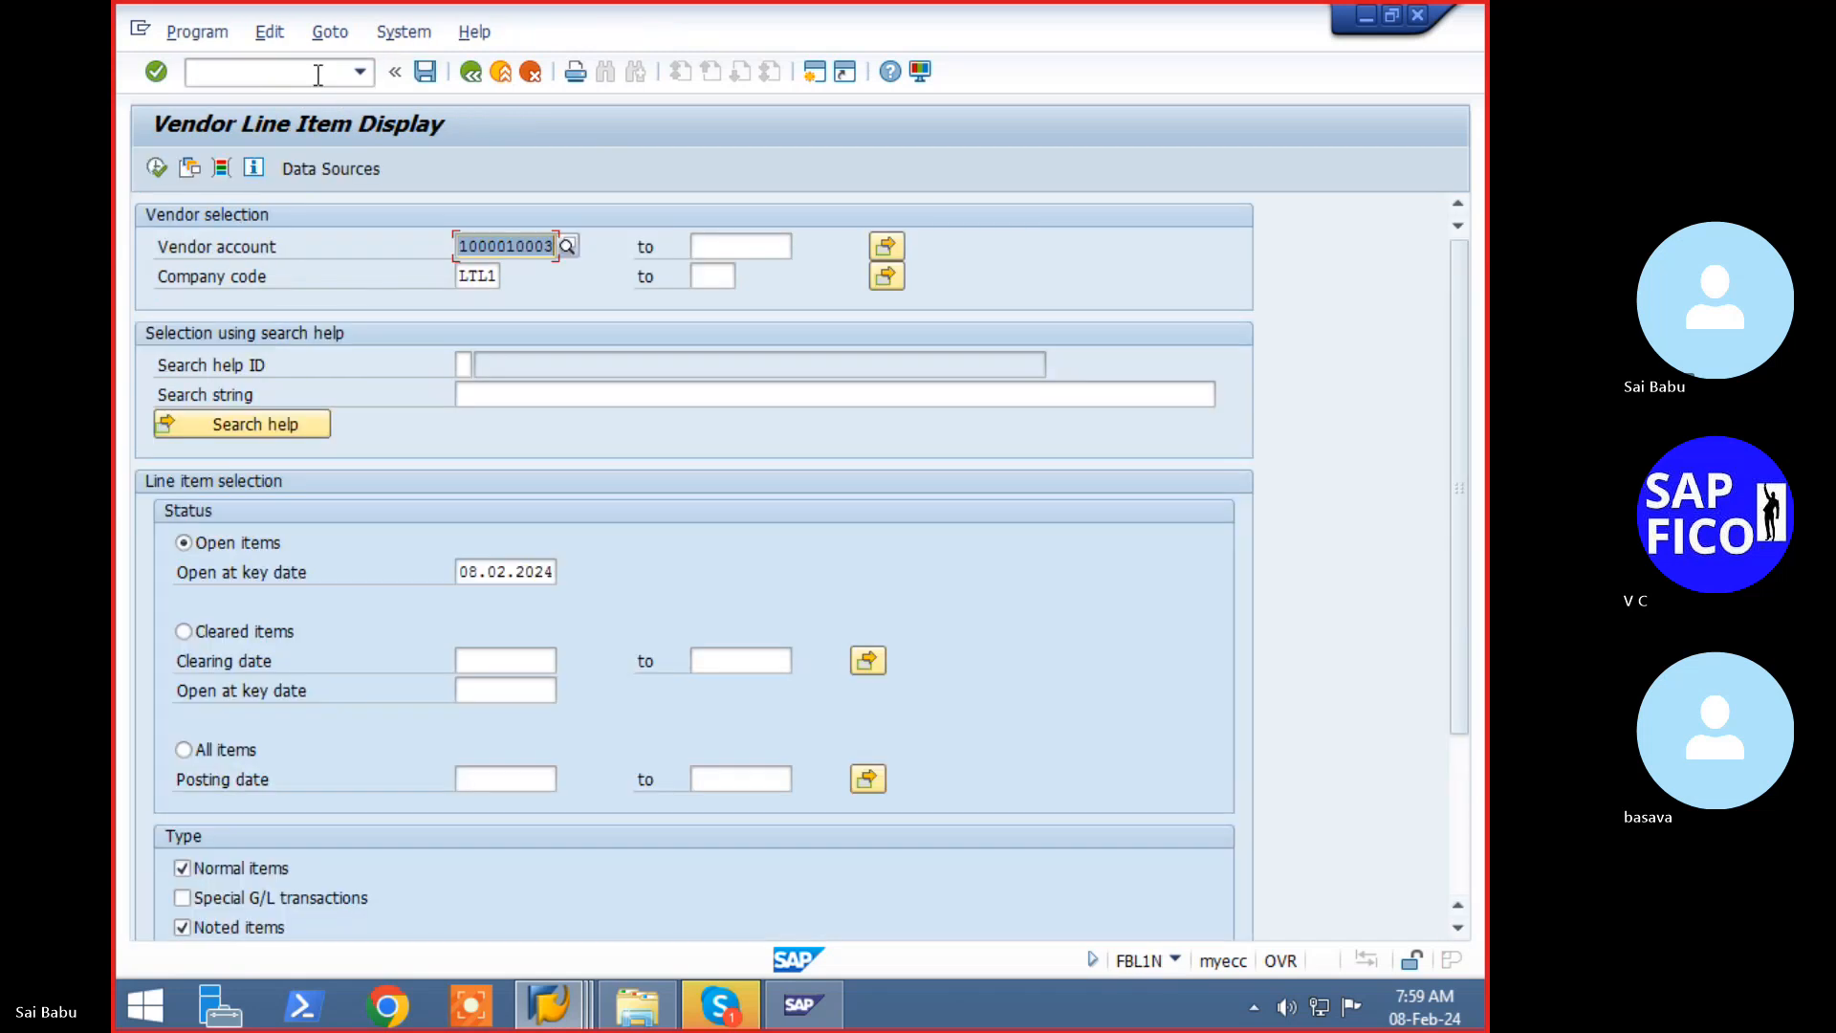
{"action": "key", "text": "F8"}
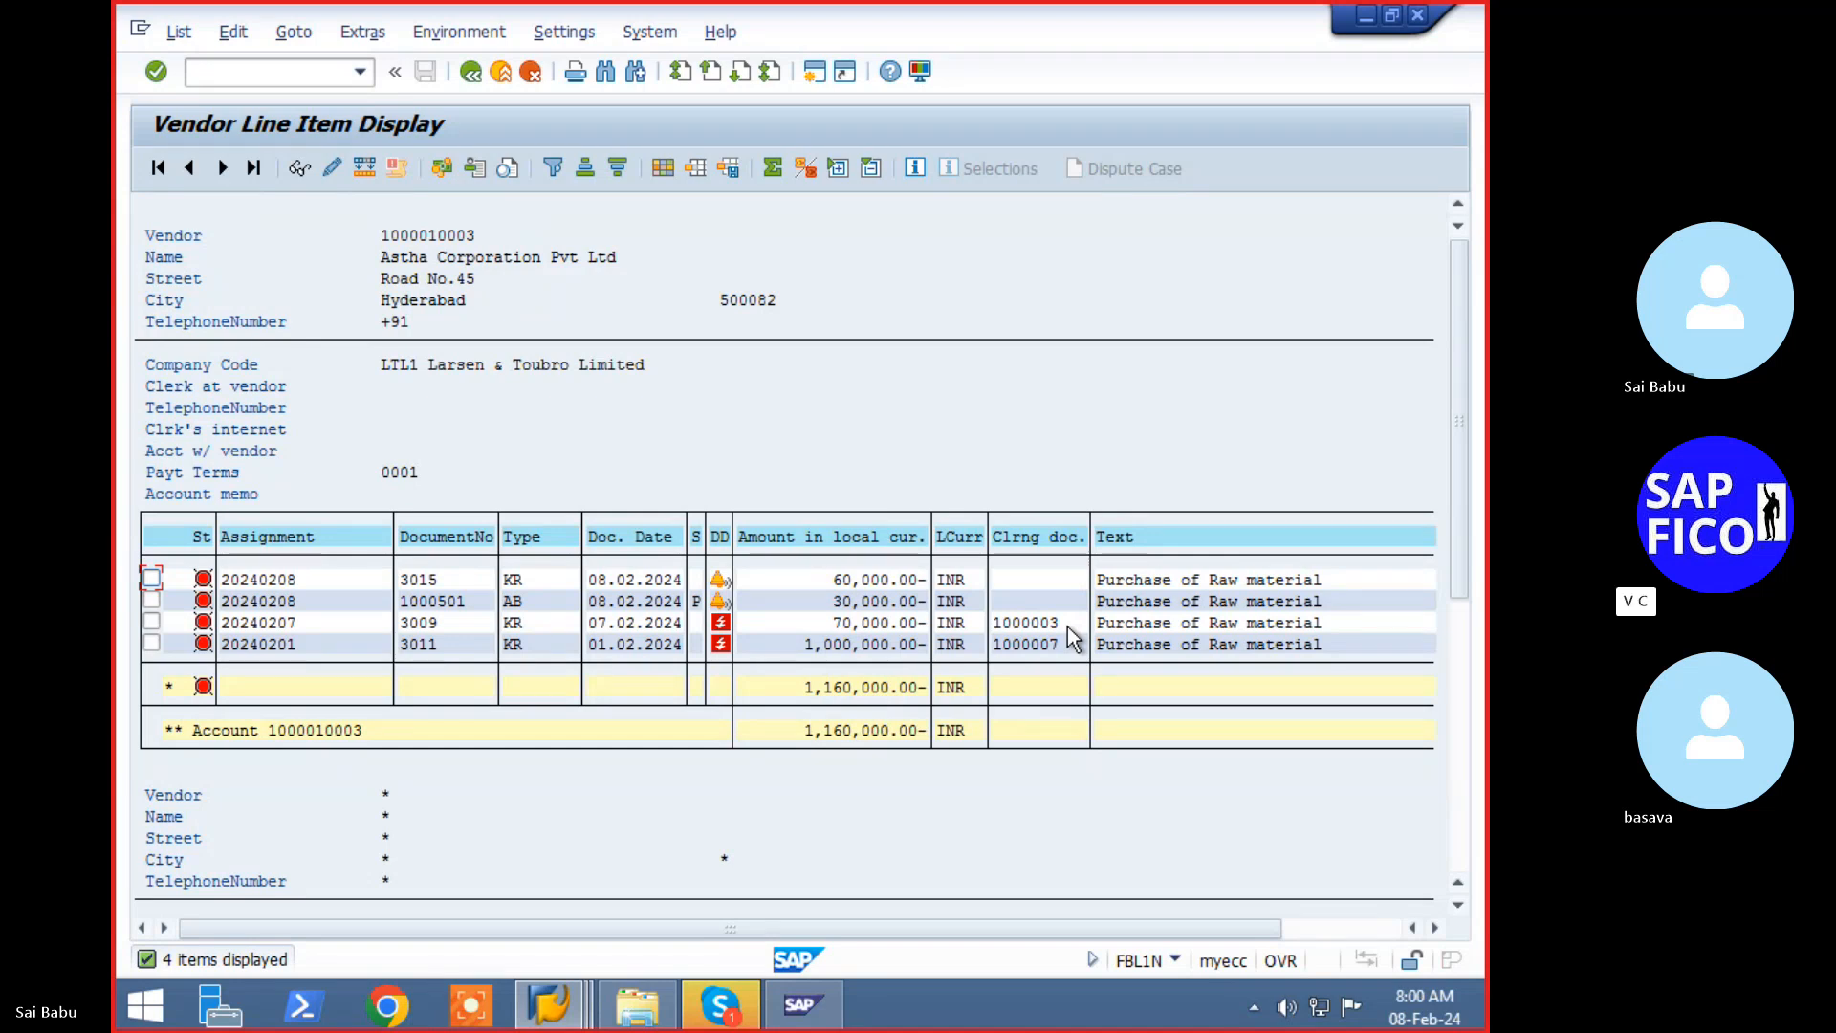
{"action": "key", "text": "alt+Tab"}
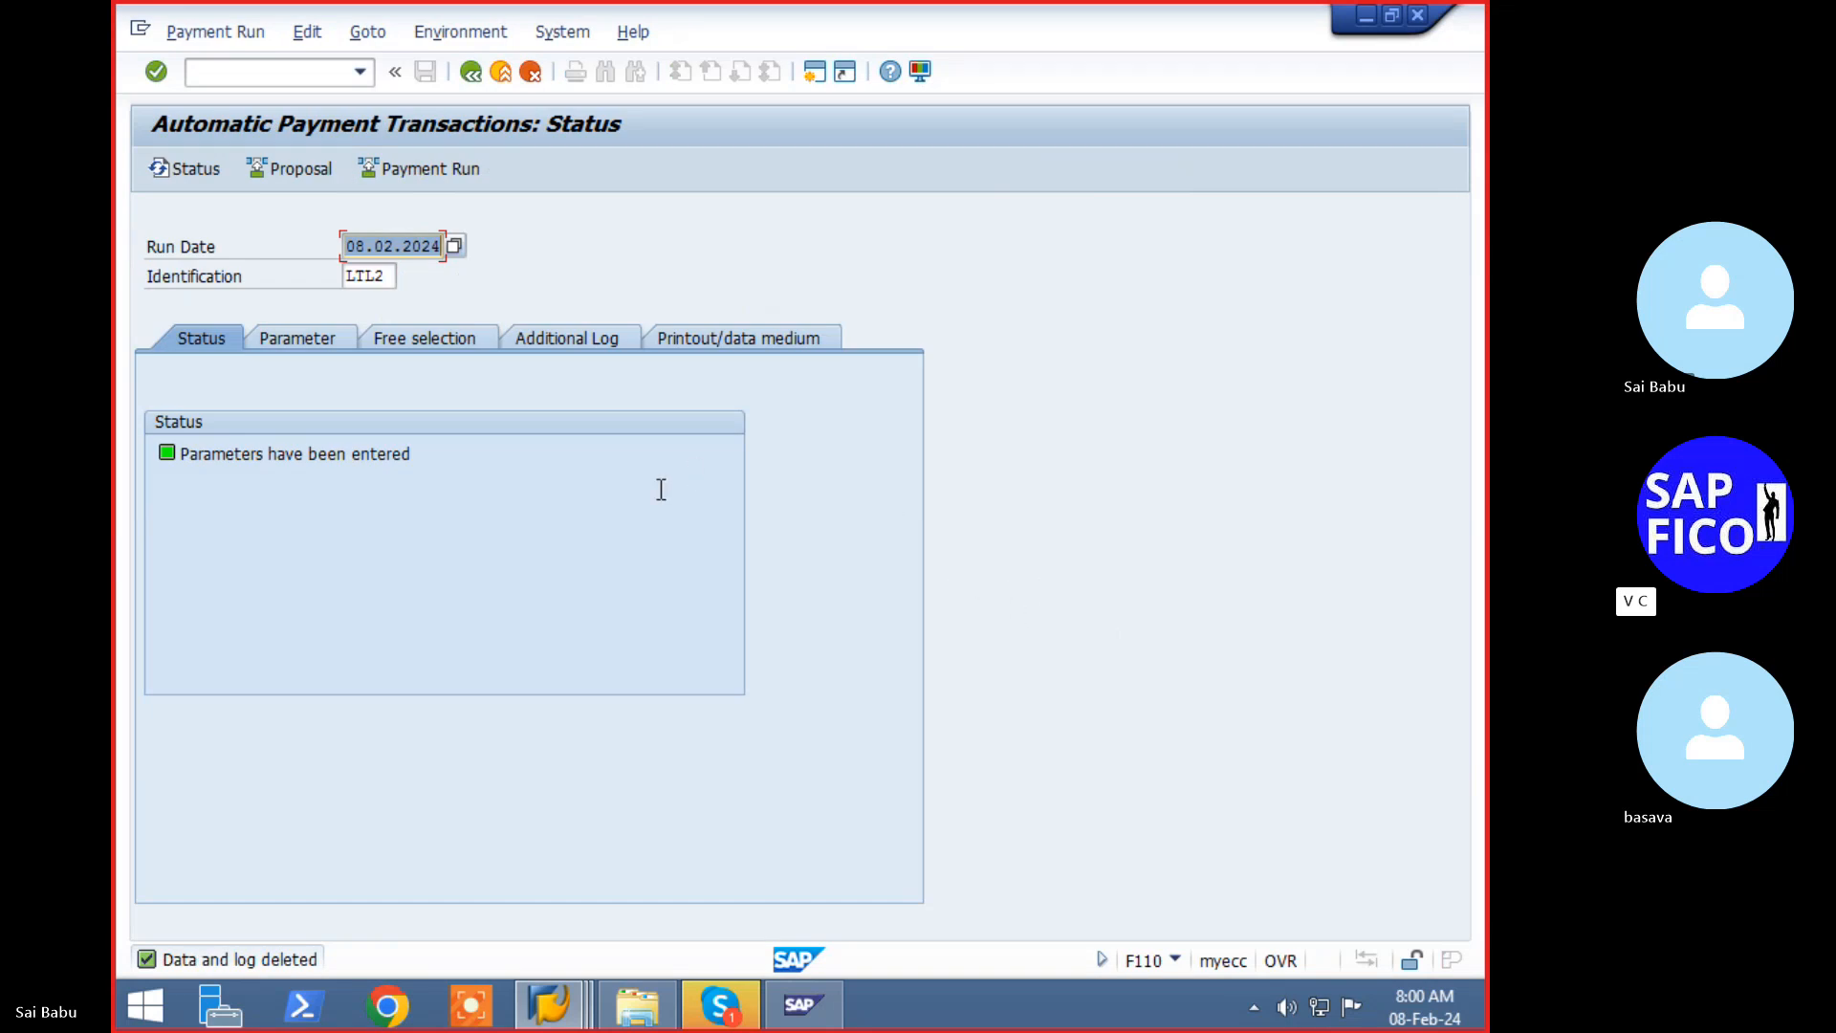
{"action": "key", "text": "alt+Tab"}
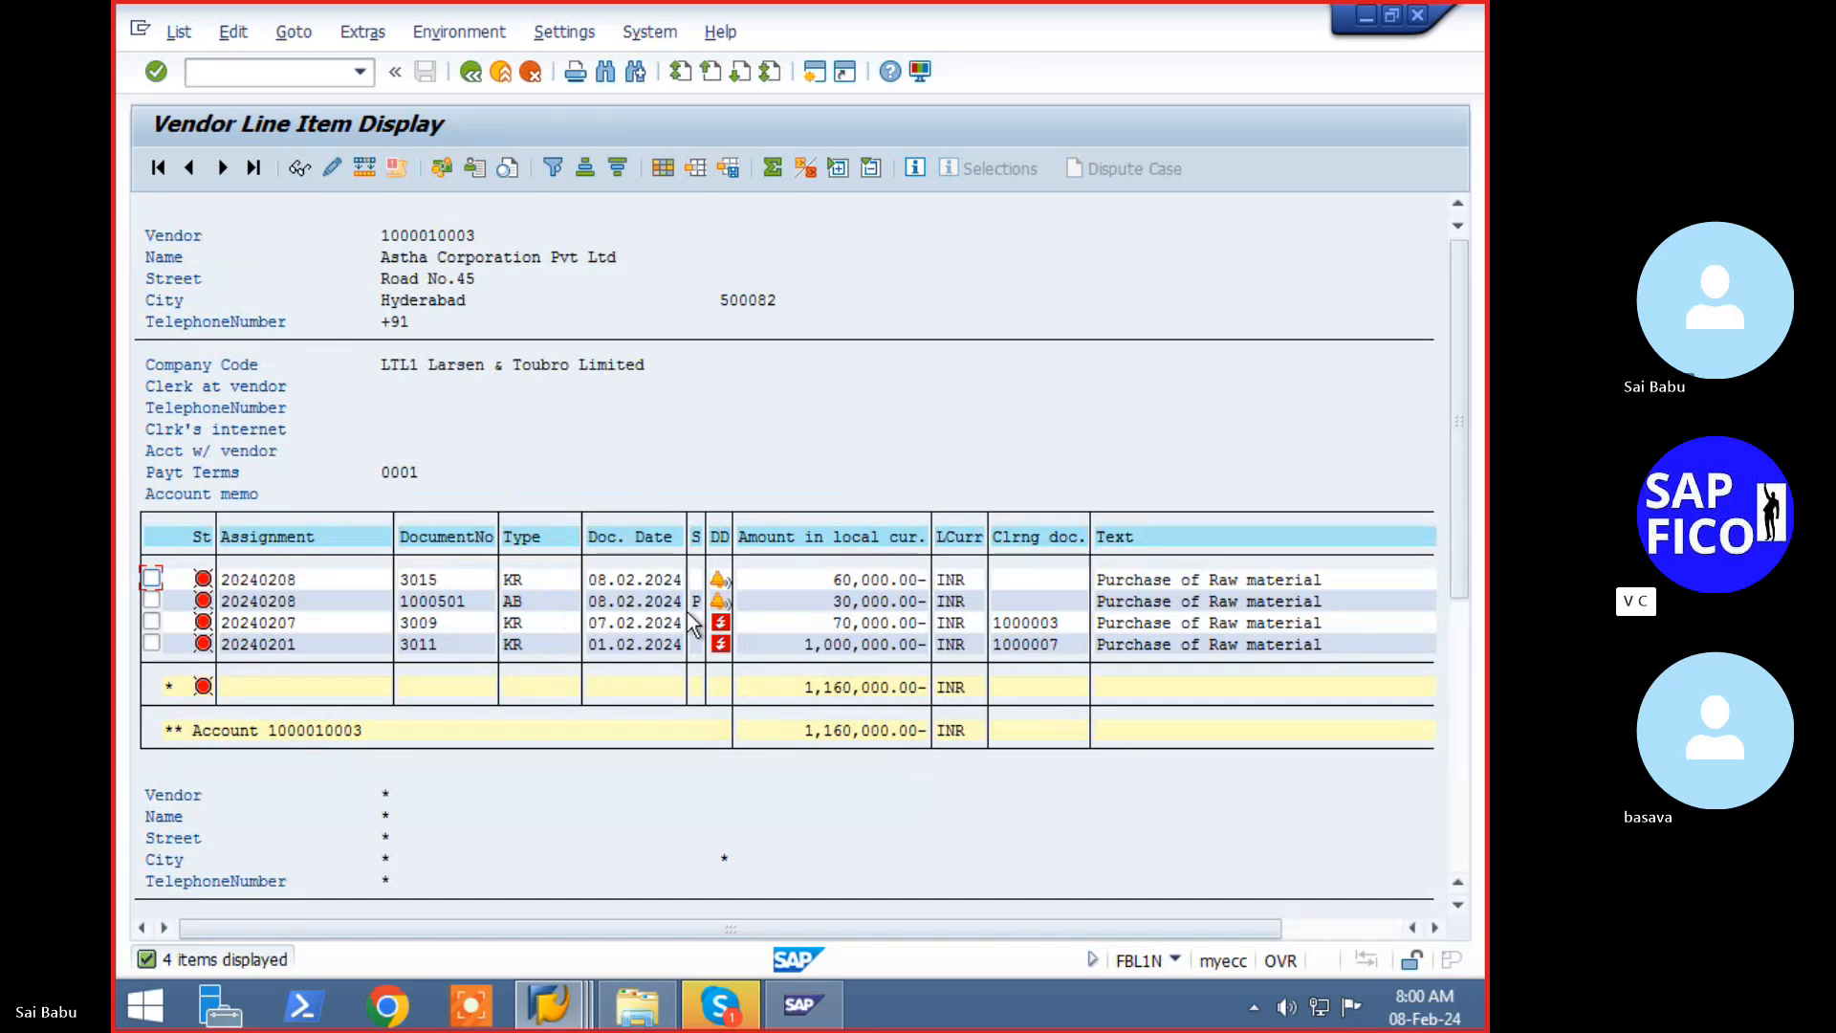
- Open line item 001 of document 1000501: the 30,000 INR payment request for invoice 3015/2023
{"action": "double_click", "coordinate": [448, 601]}
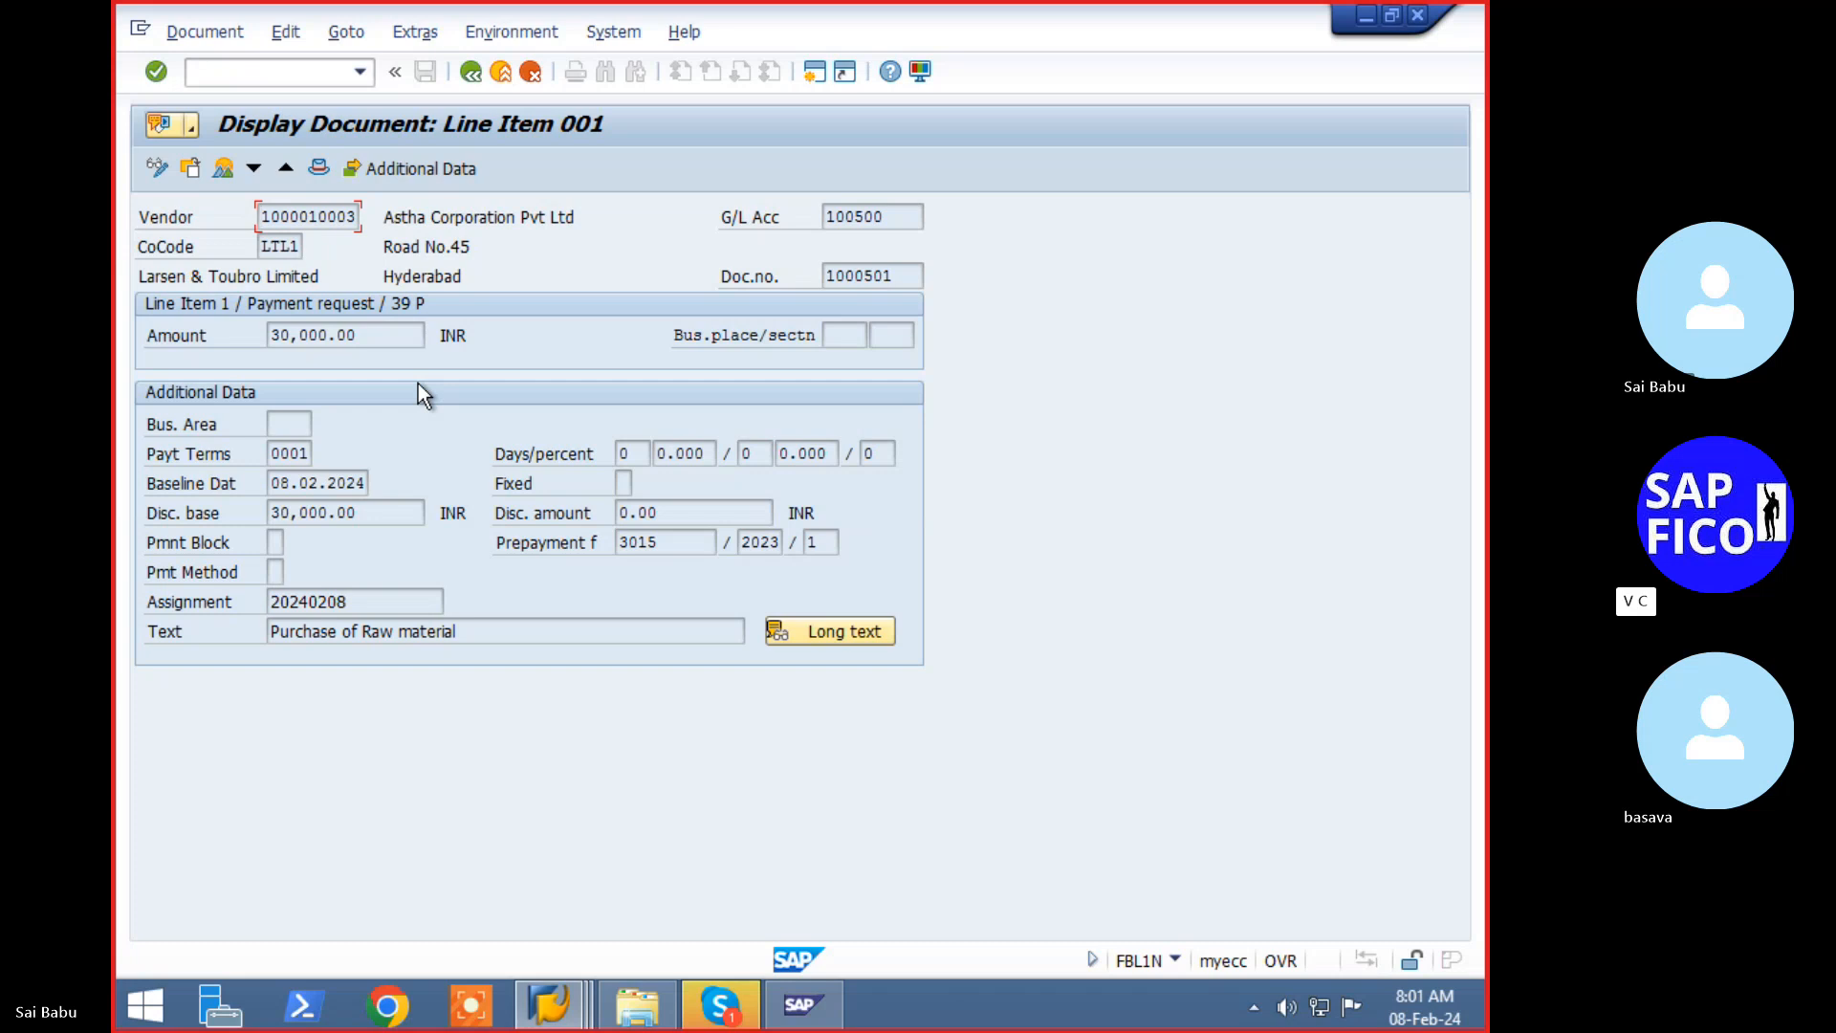
- Go back from document 1000501 to the vendor's FBL1N list of 4 open items totalling 1,160,000 INR
{"action": "key", "text": "F3"}
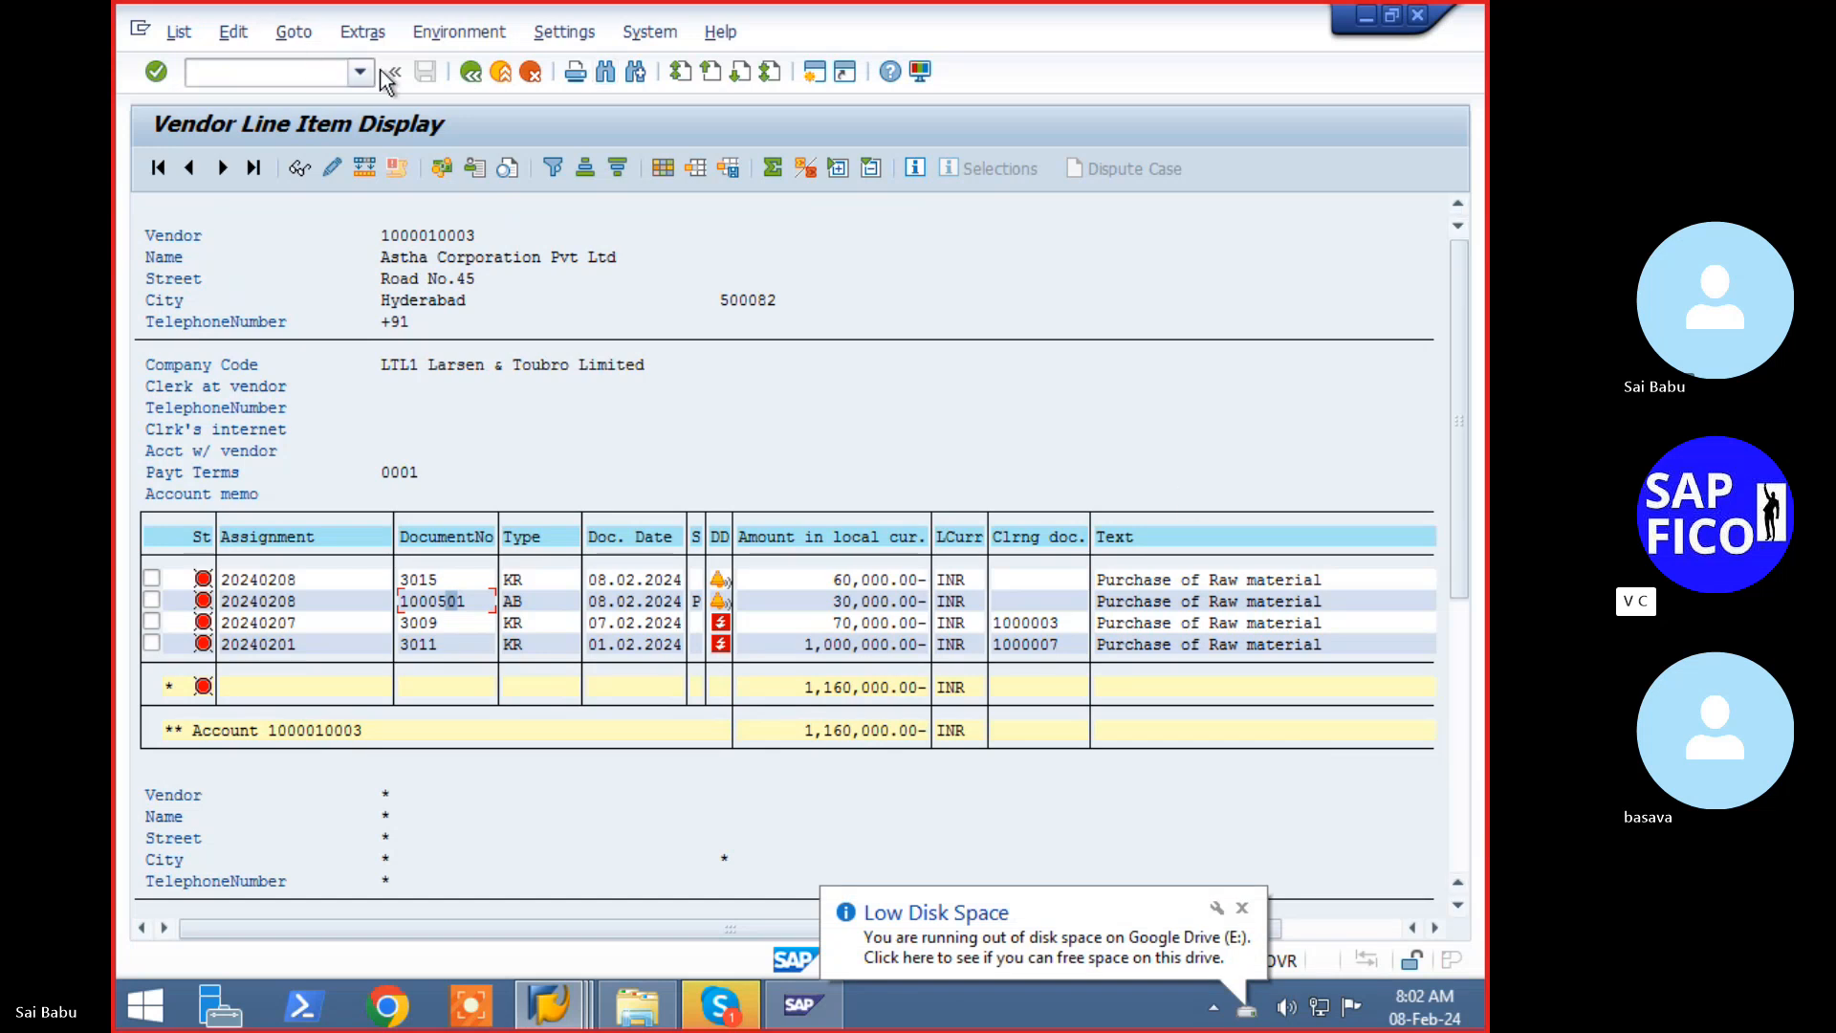
- Switch to the F110 window and recreate the LTL2 payment proposal, starting it immediately
{"action": "left_click", "coordinate": [548, 1004]}
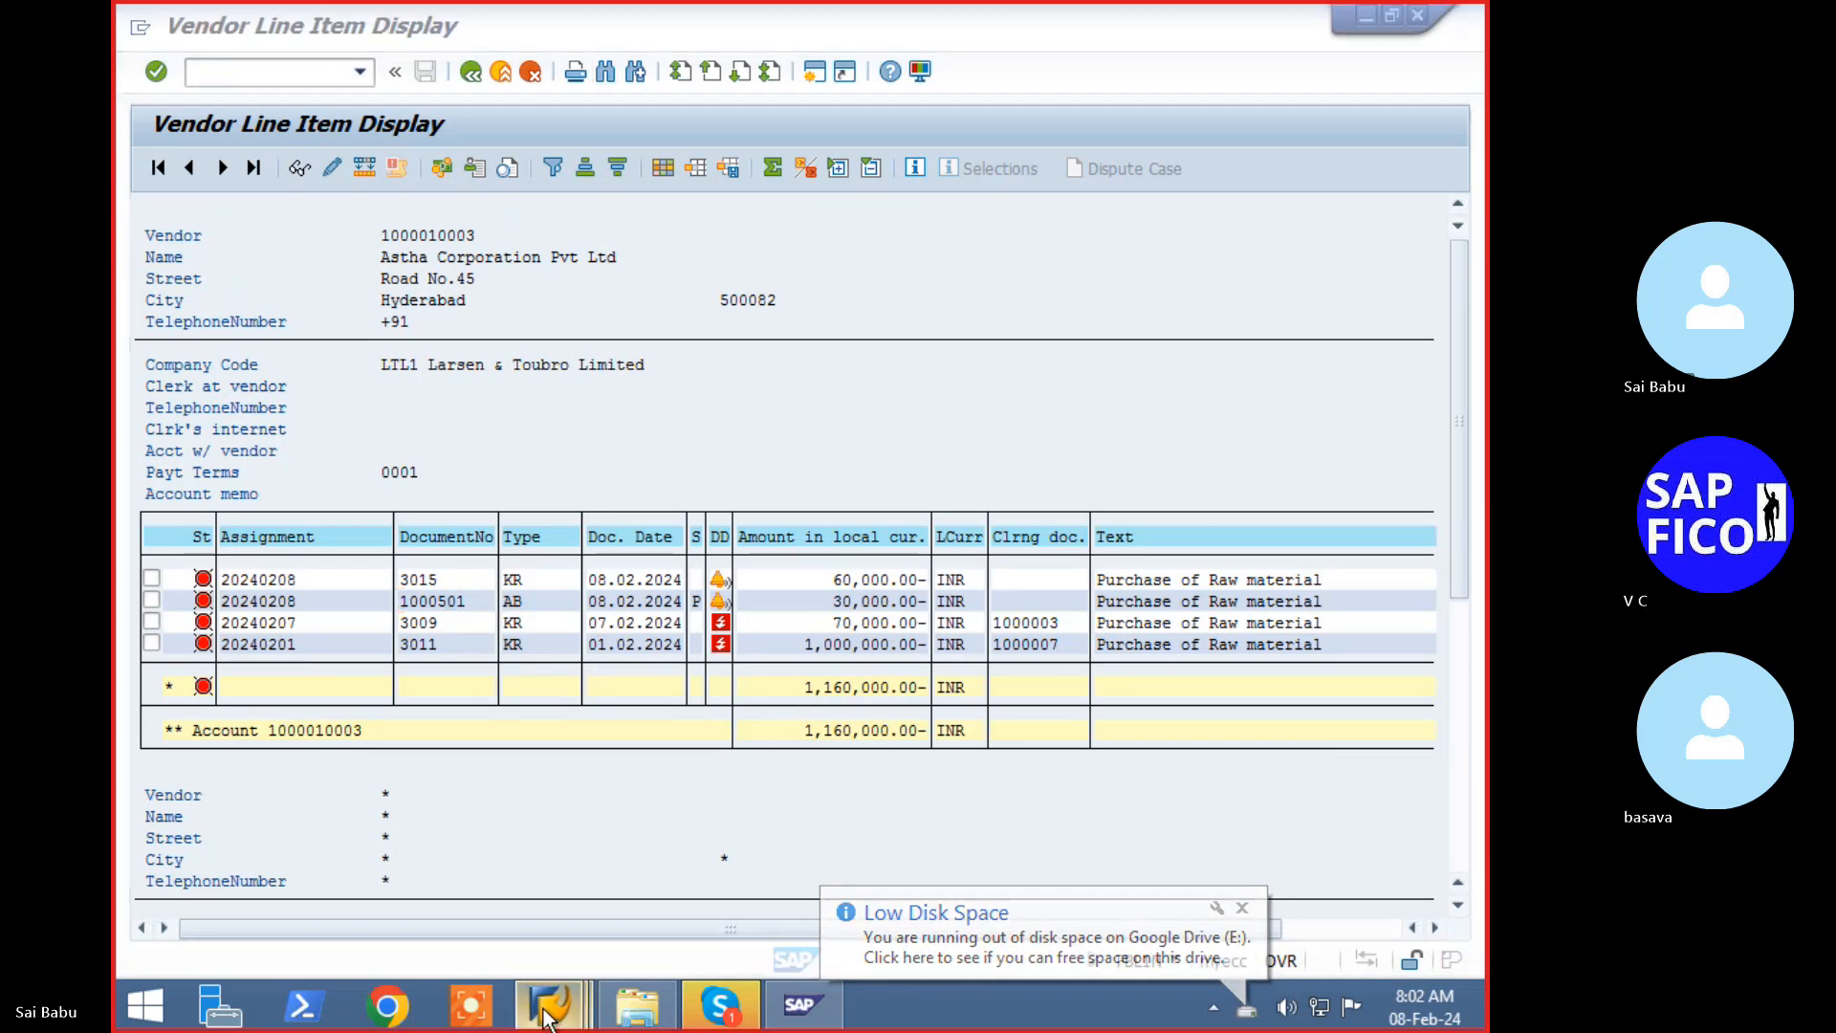
{"action": "left_click", "coordinate": [796, 872]}
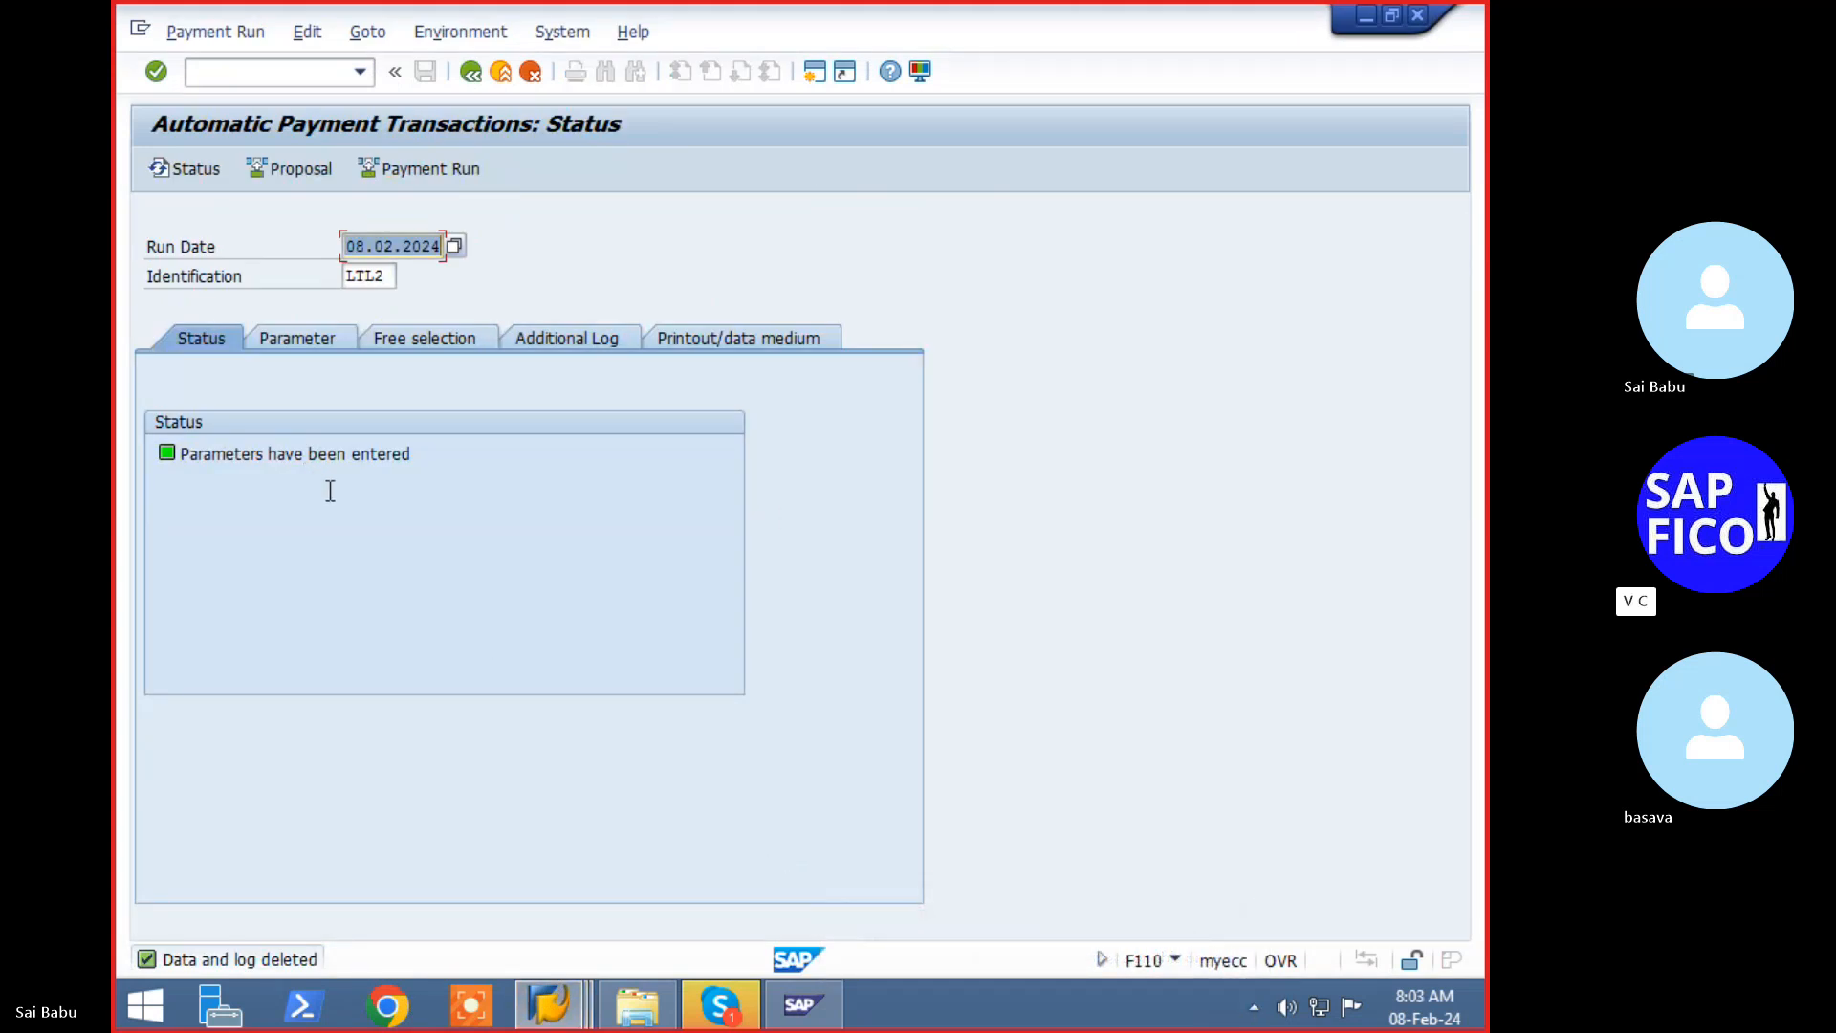
{"action": "left_click", "coordinate": [305, 170]}
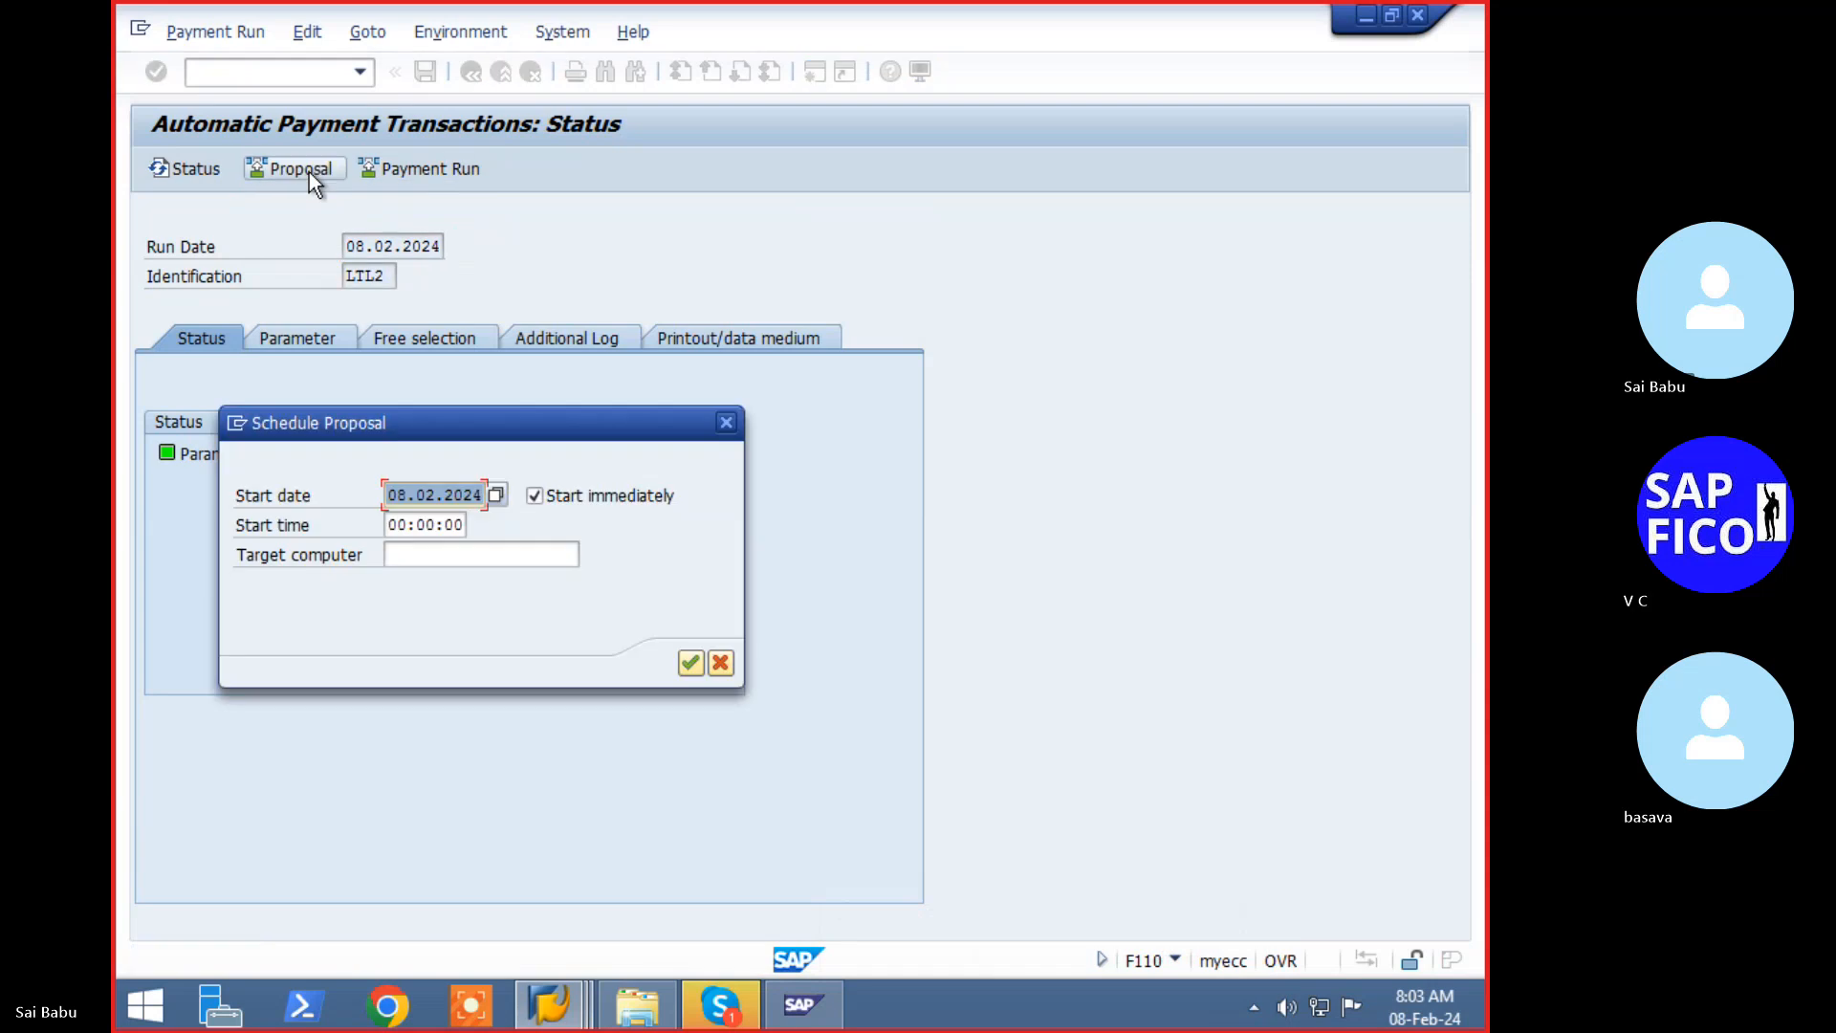
{"action": "left_click", "coordinate": [690, 662]}
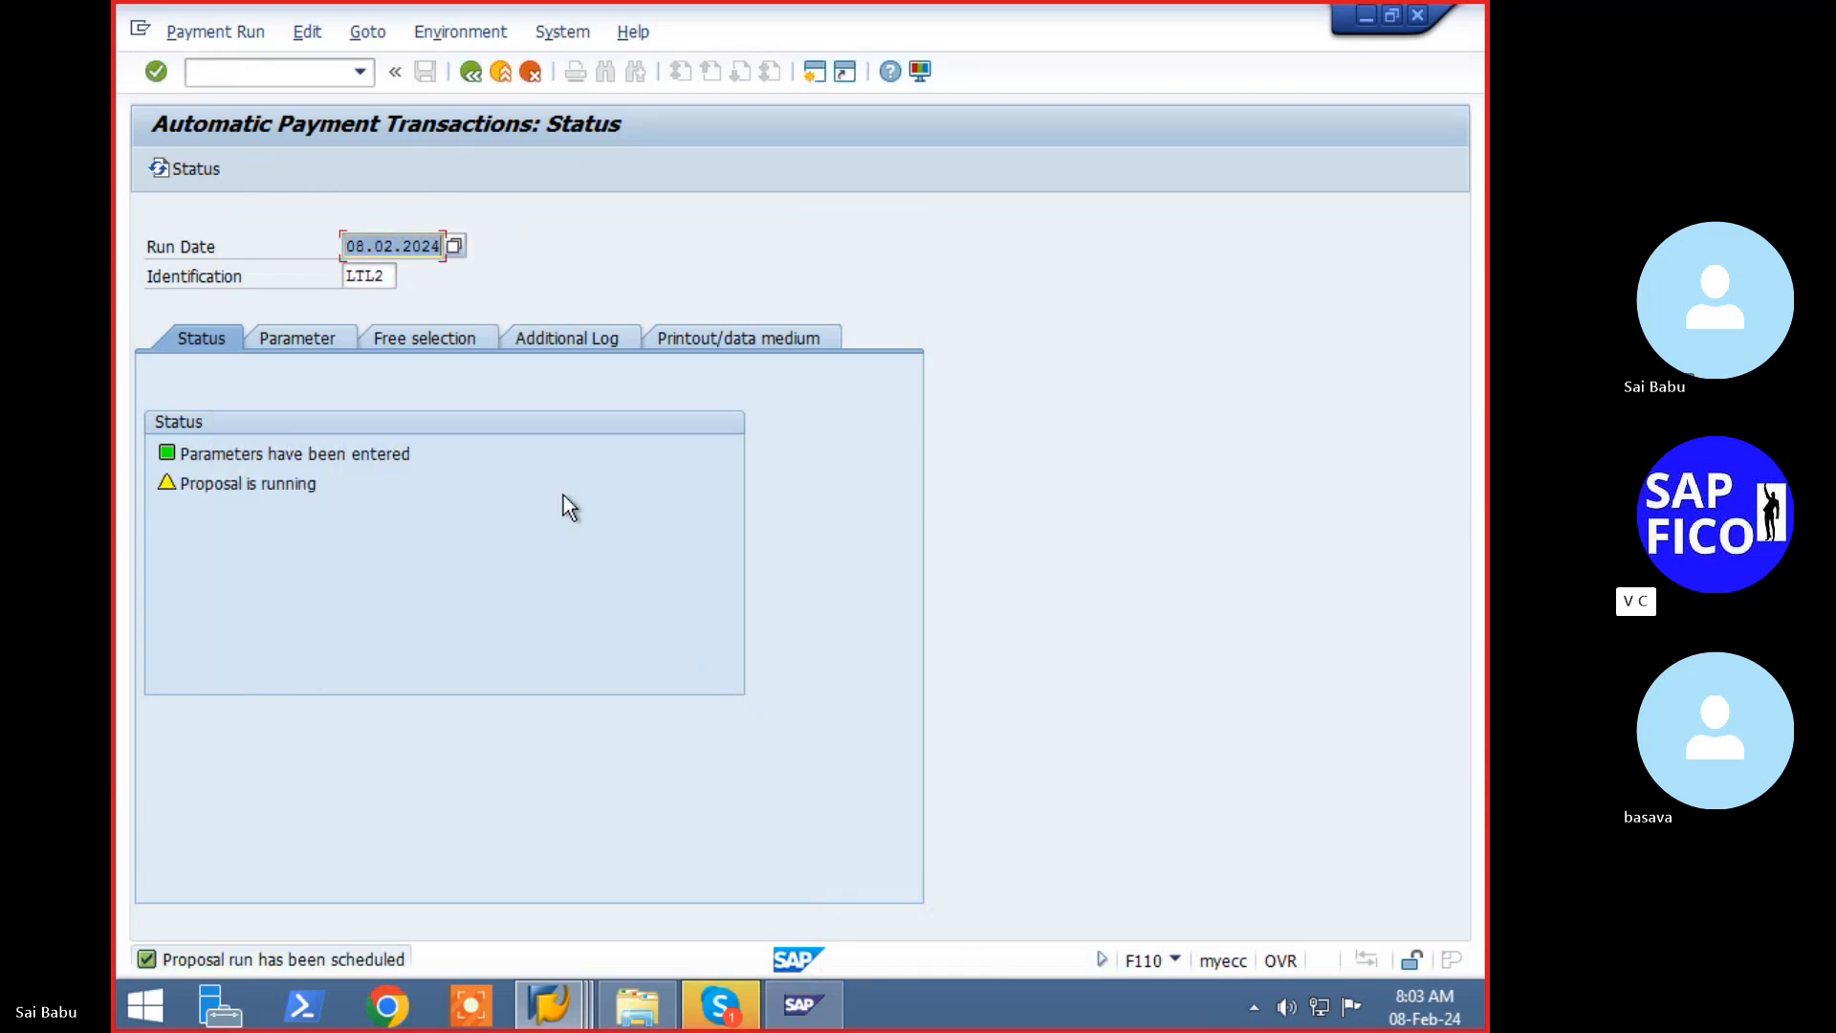
{"action": "key", "text": "Return"}
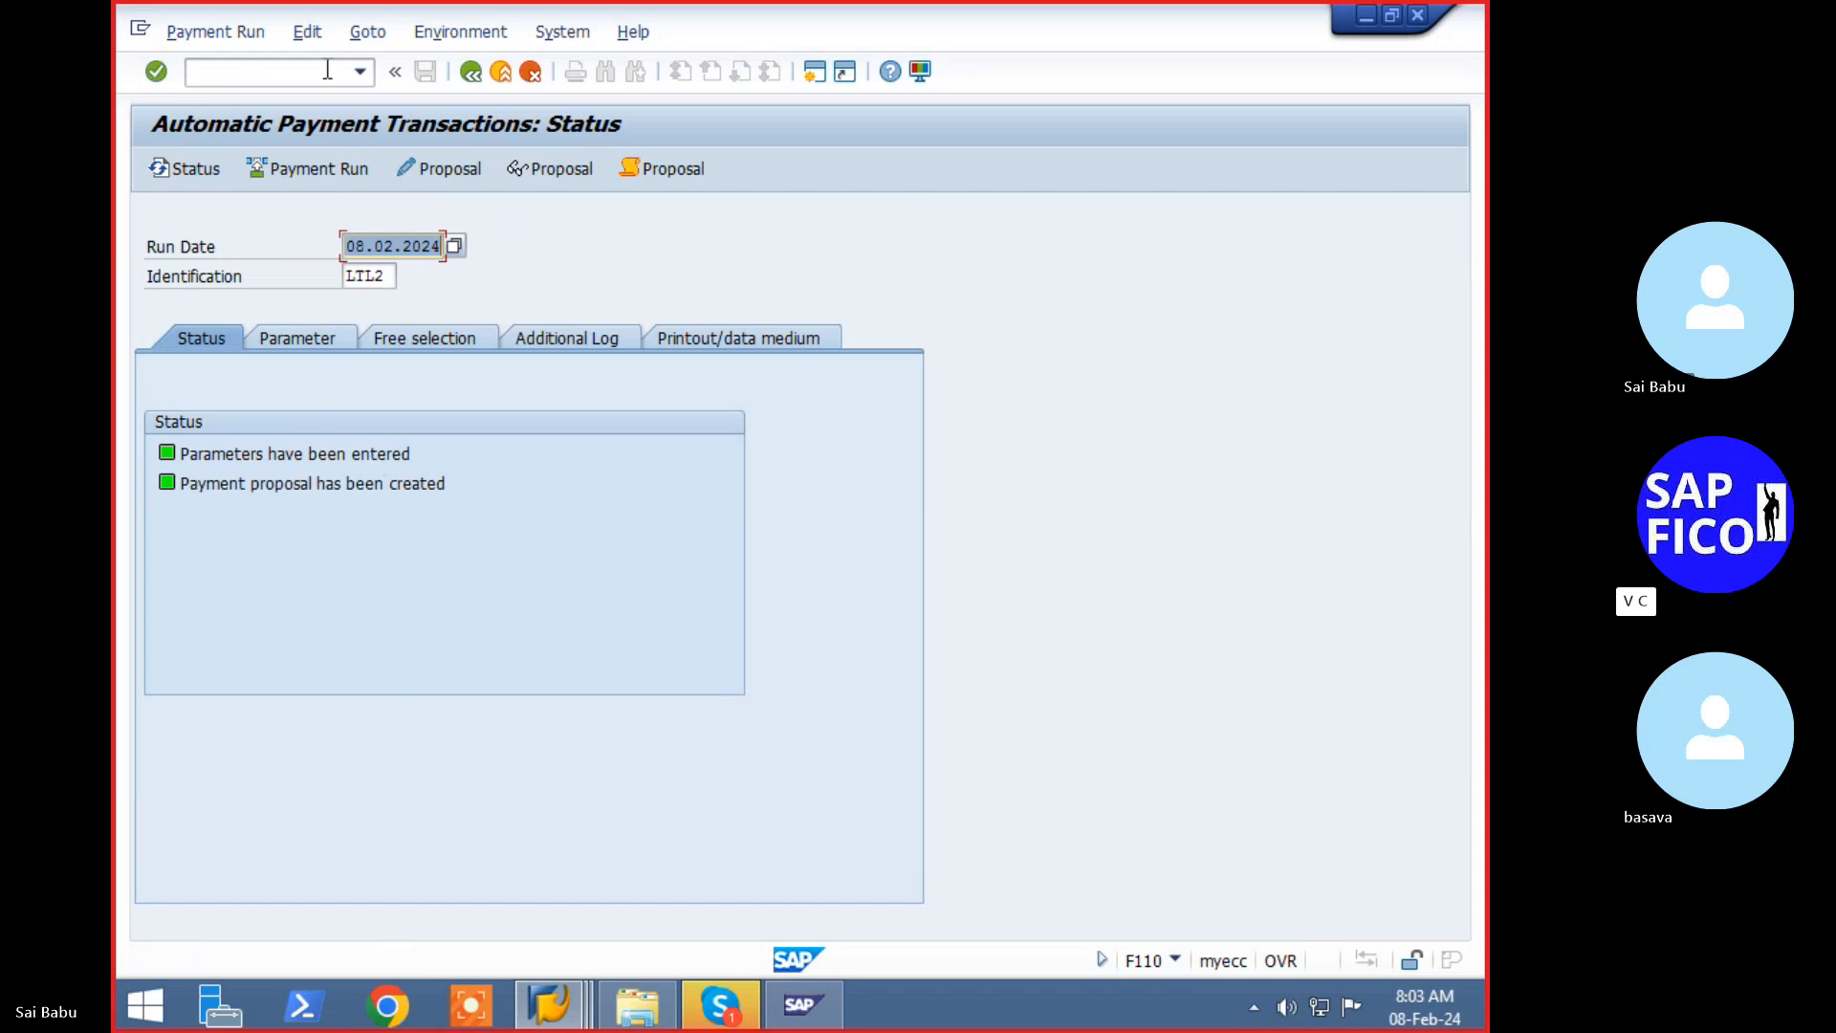
- Review the proposal for all accounting clerks, with its 60,000 INR exception, and return to the status
{"action": "left_click", "coordinate": [417, 168]}
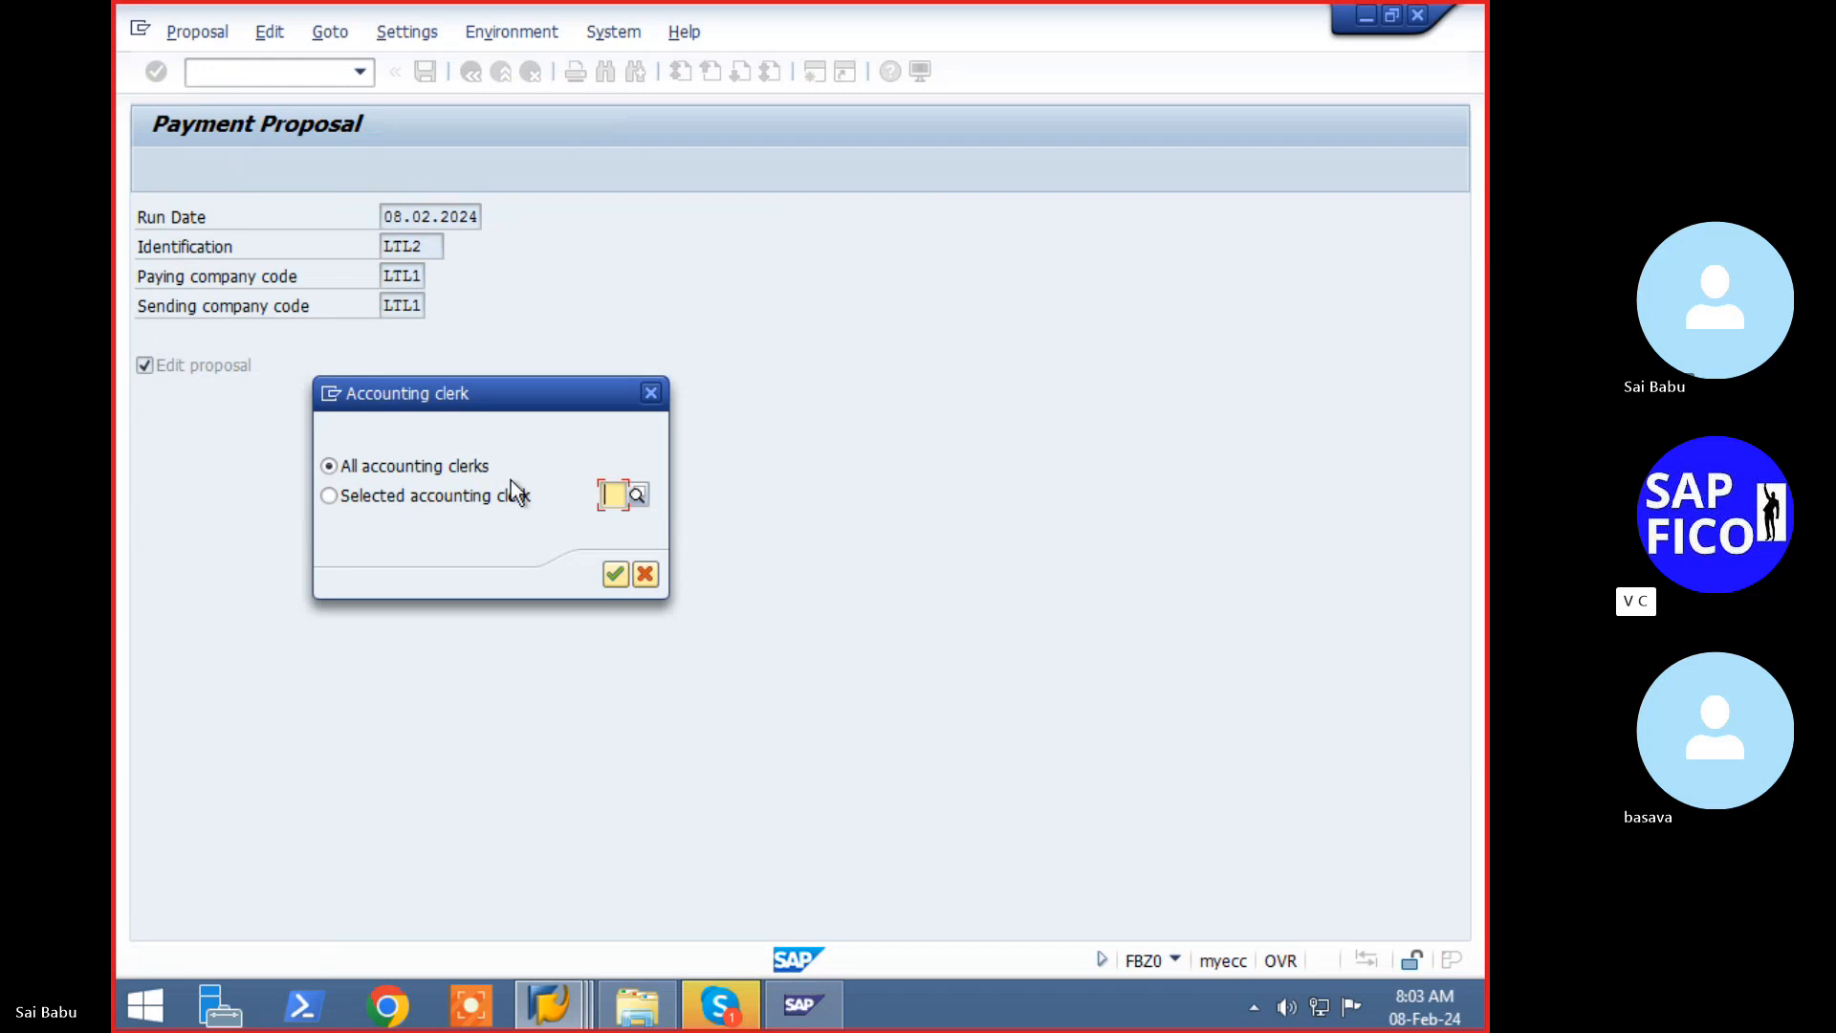
{"action": "left_click", "coordinate": [617, 579]}
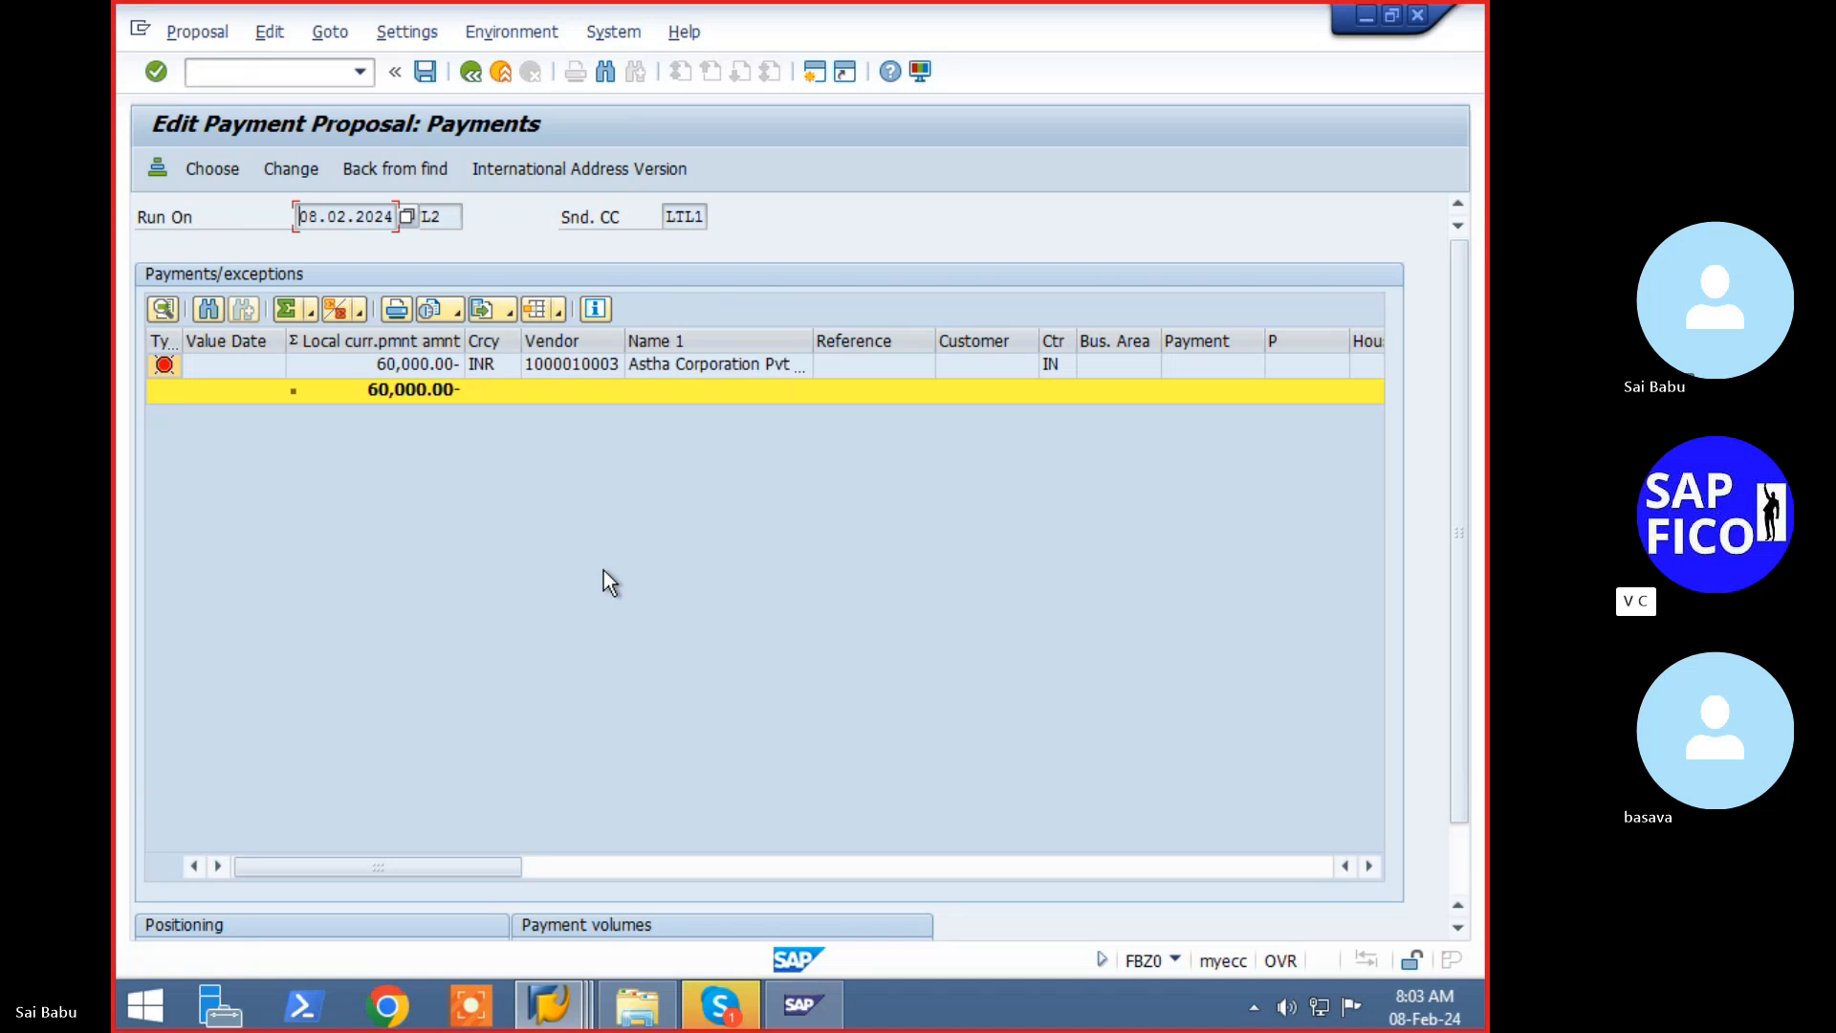
{"action": "left_click", "coordinate": [479, 81]}
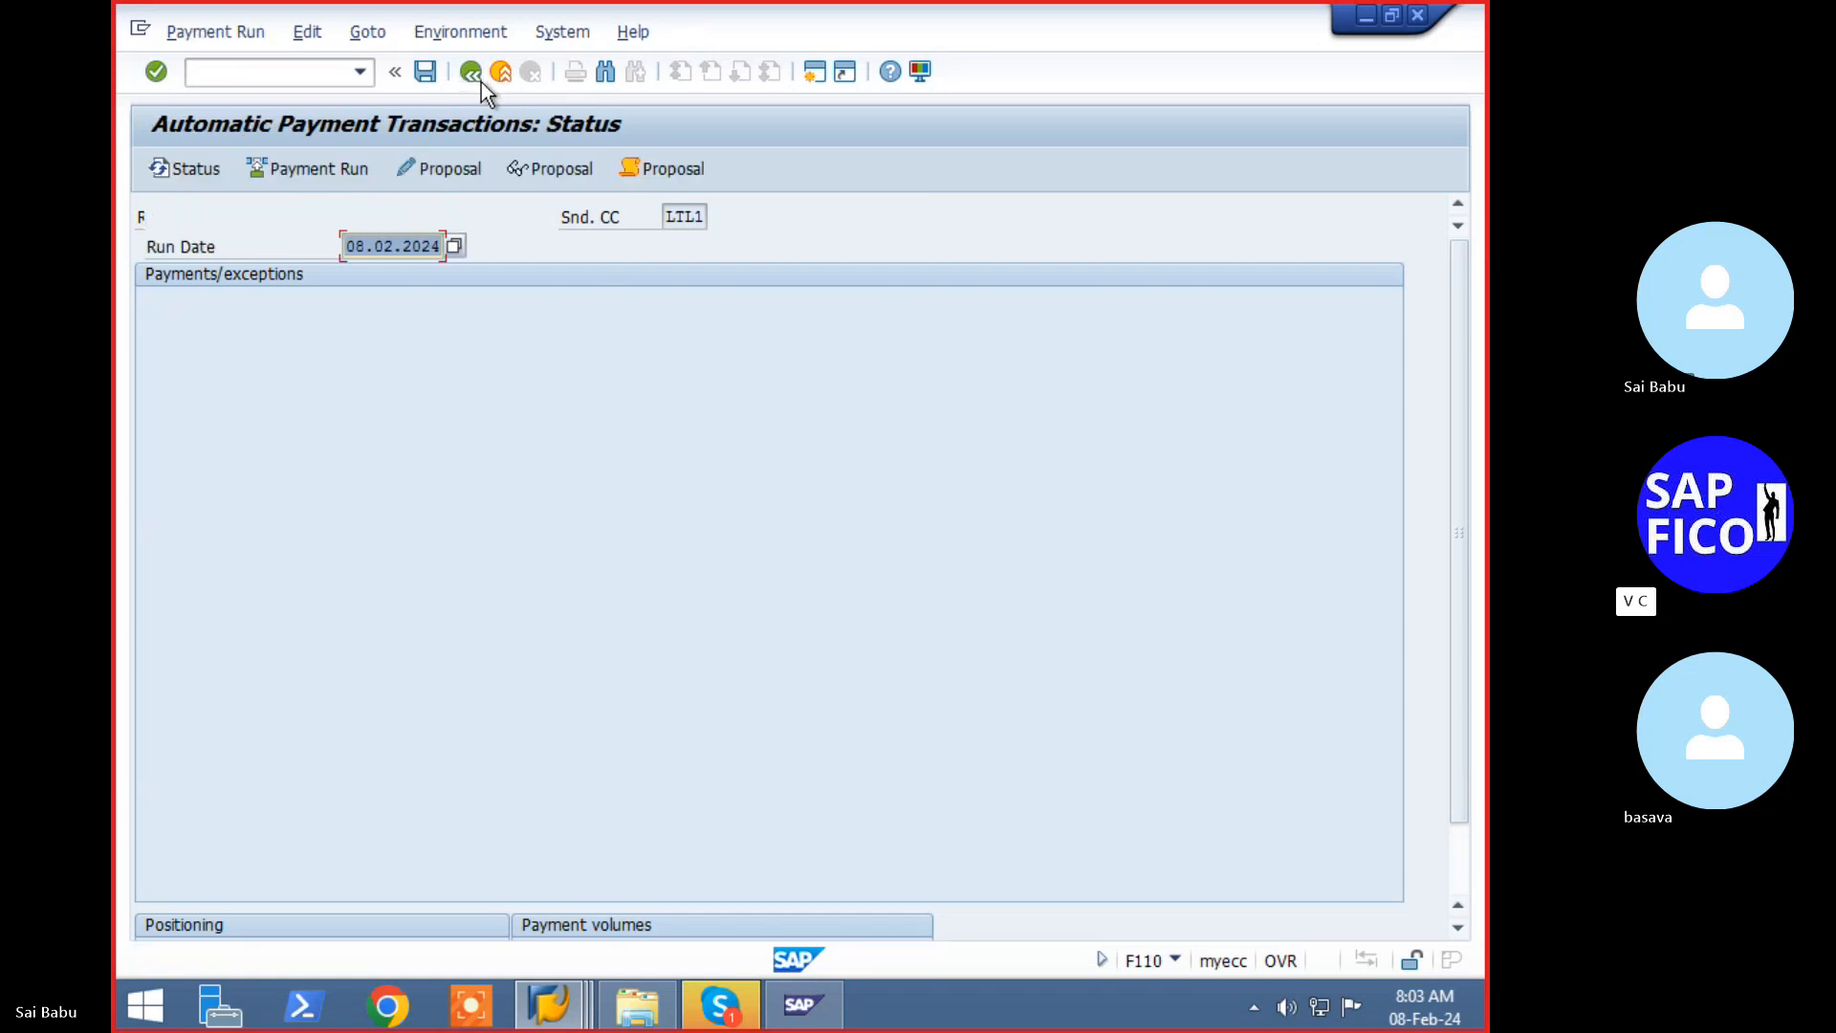
- Delete LTL2's 08.02.2024 payment proposal and its log through Edit > Proposal > Delete
{"action": "left_click", "coordinate": [310, 35]}
{"action": "mouse_move", "coordinate": [361, 101]}
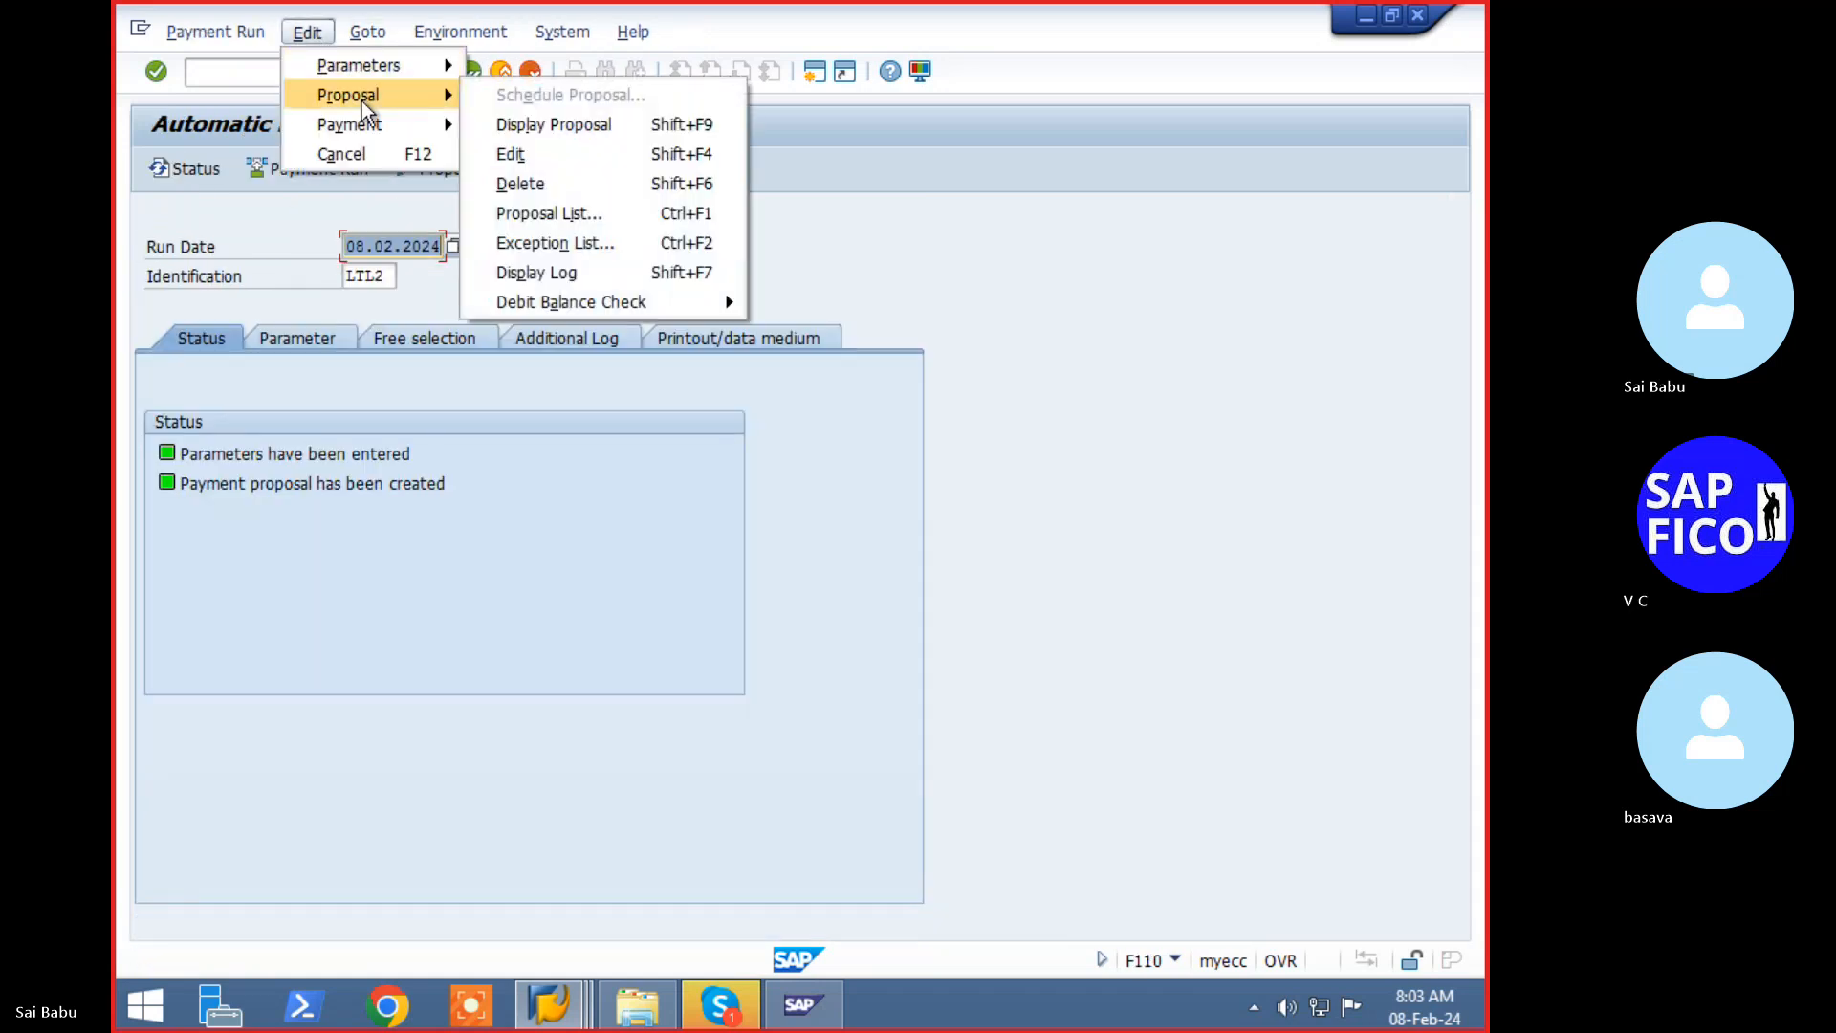
{"action": "left_click", "coordinate": [518, 181]}
{"action": "left_click", "coordinate": [507, 497]}
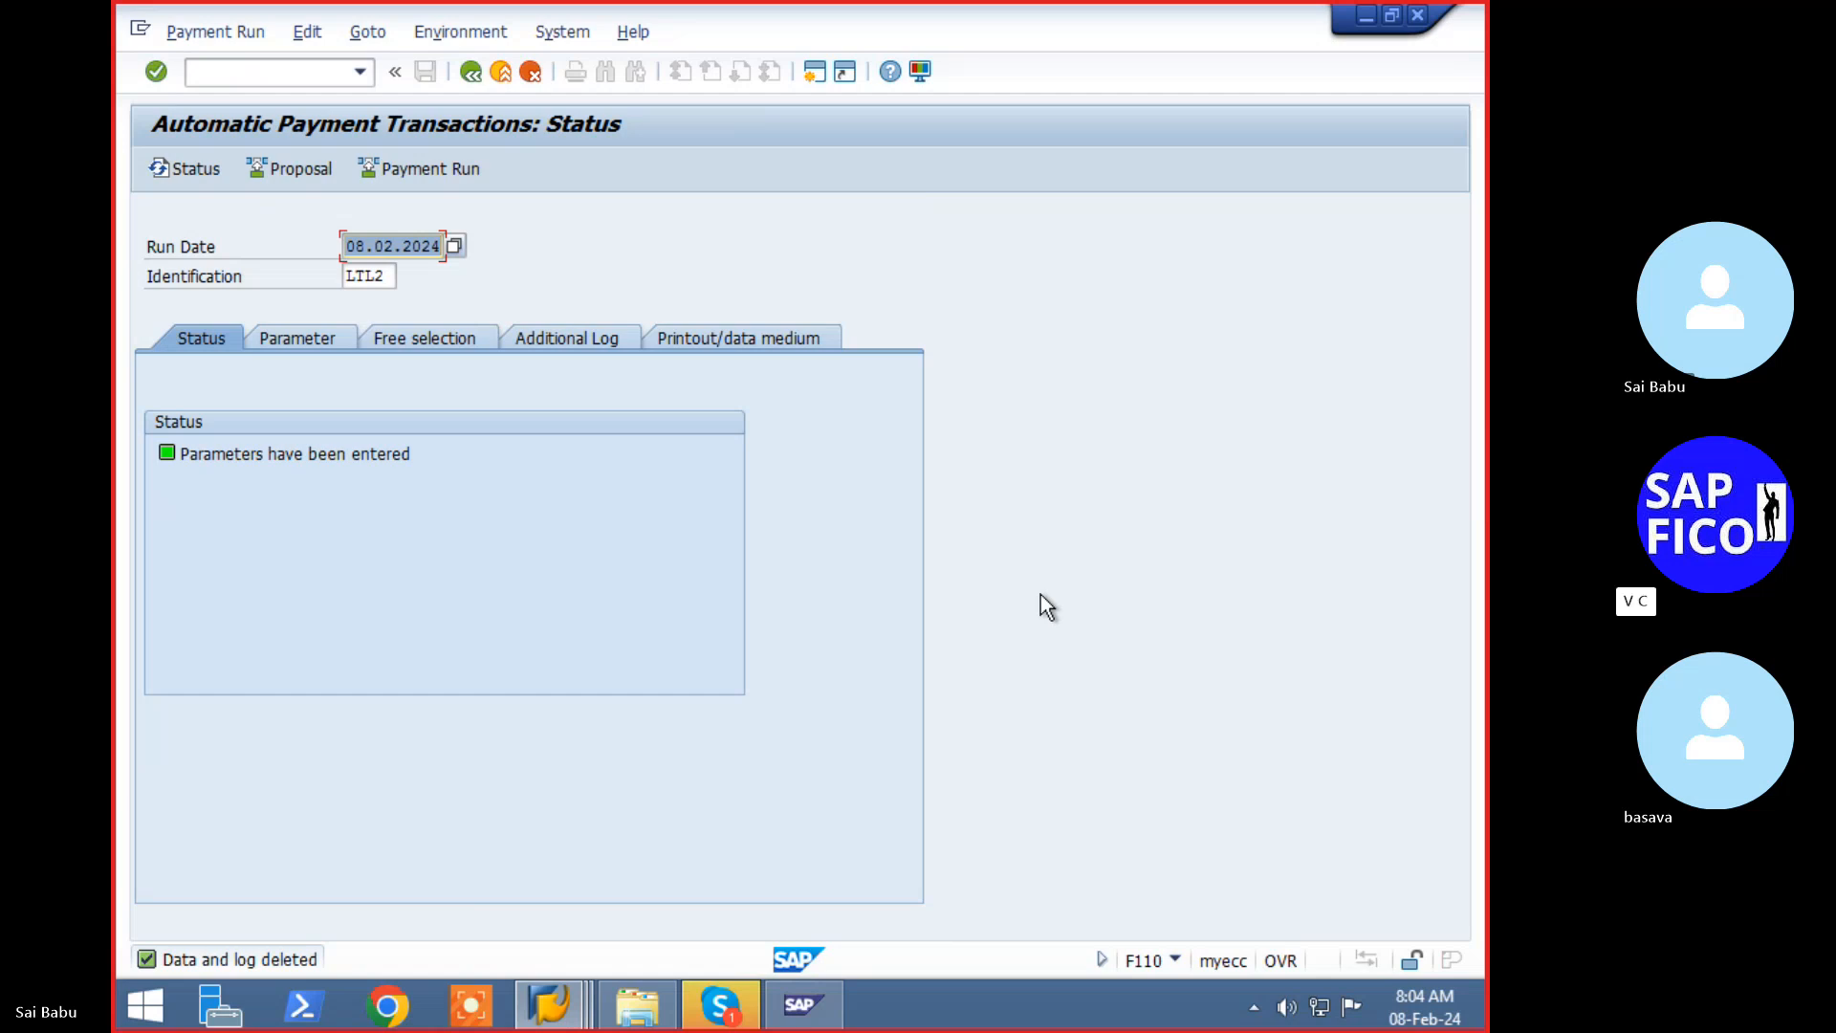
{"action": "left_click", "coordinate": [277, 73]}
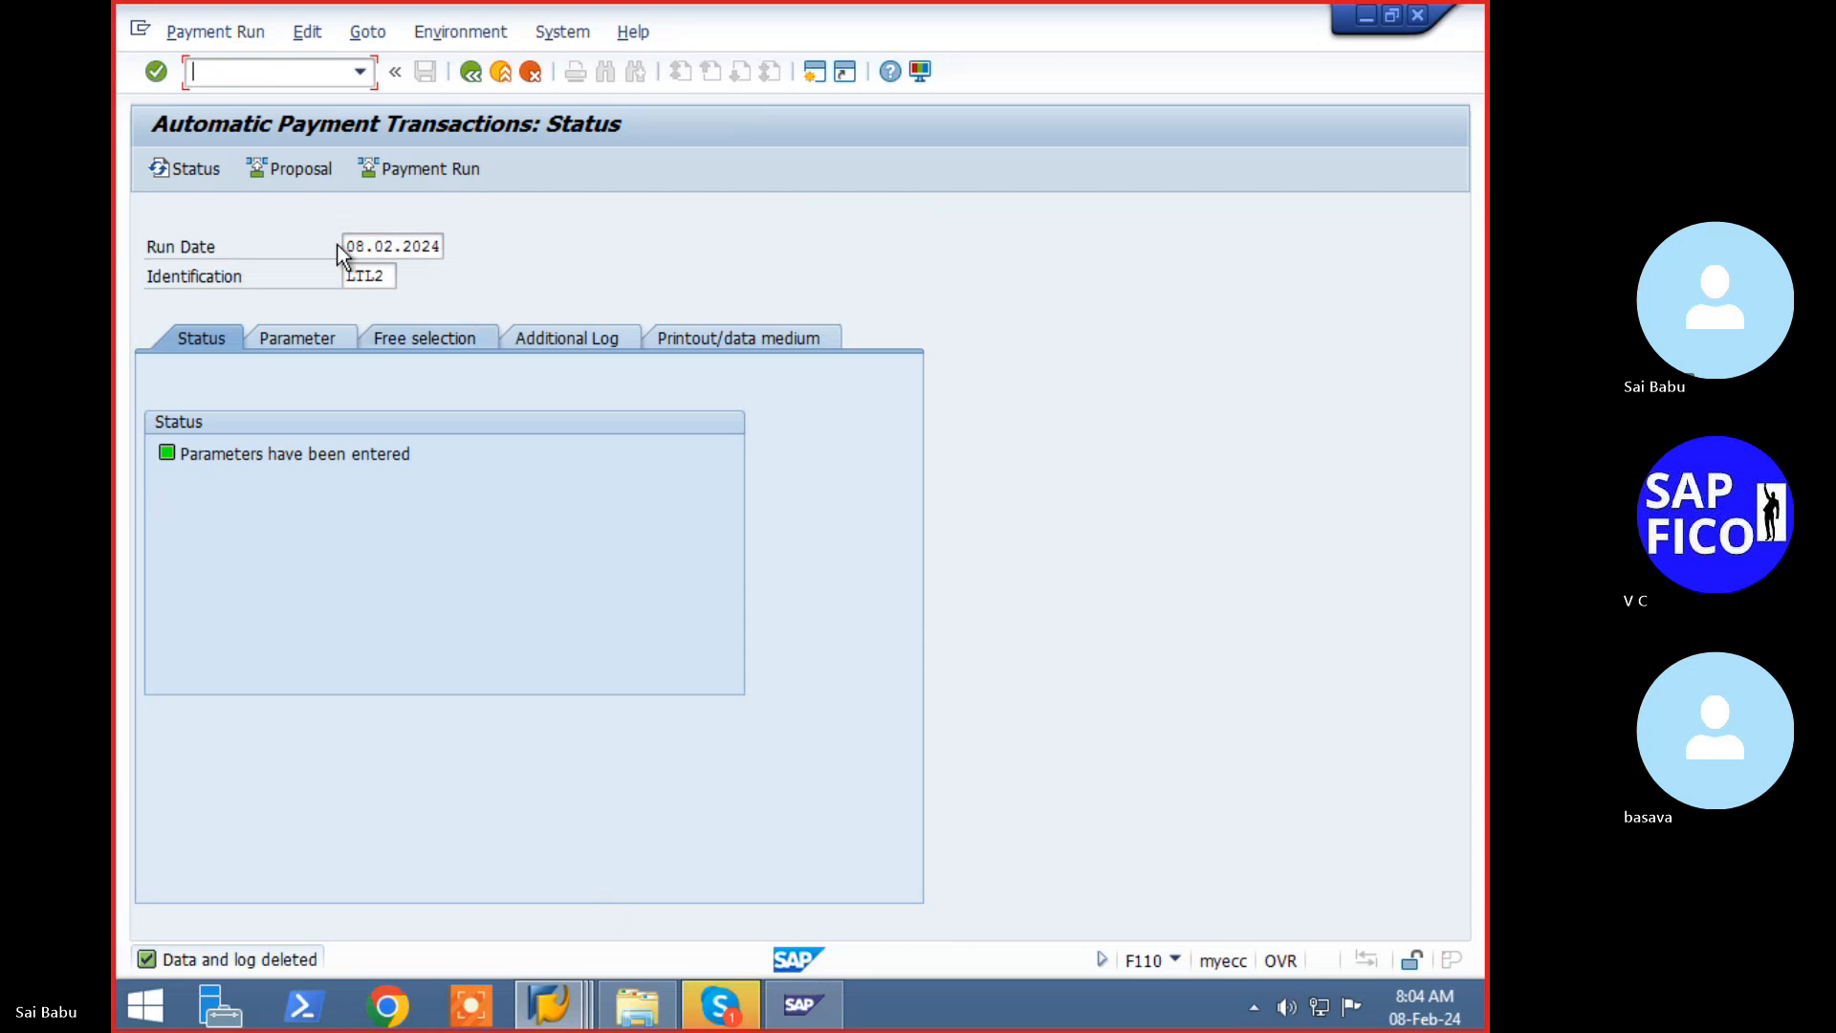
{"action": "type", "text": "/nfbkp"}
{"action": "key", "text": "Return"}
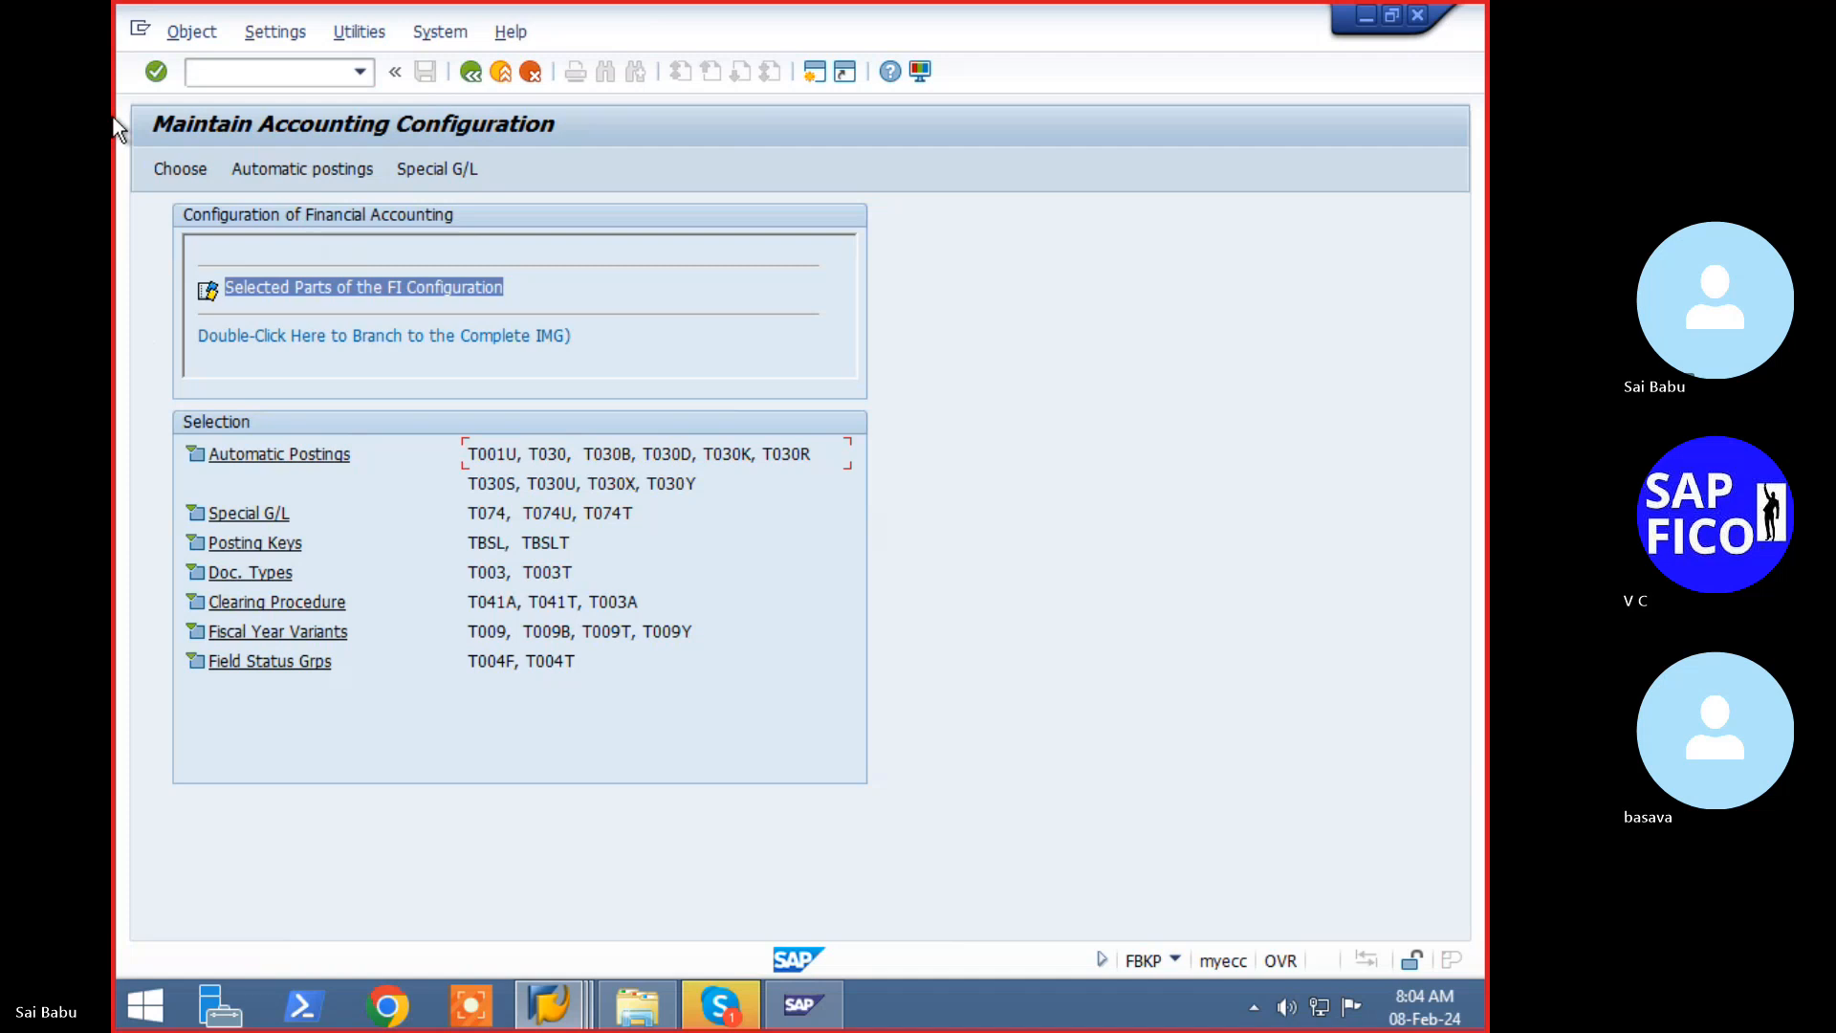
{"action": "left_click", "coordinate": [405, 179]}
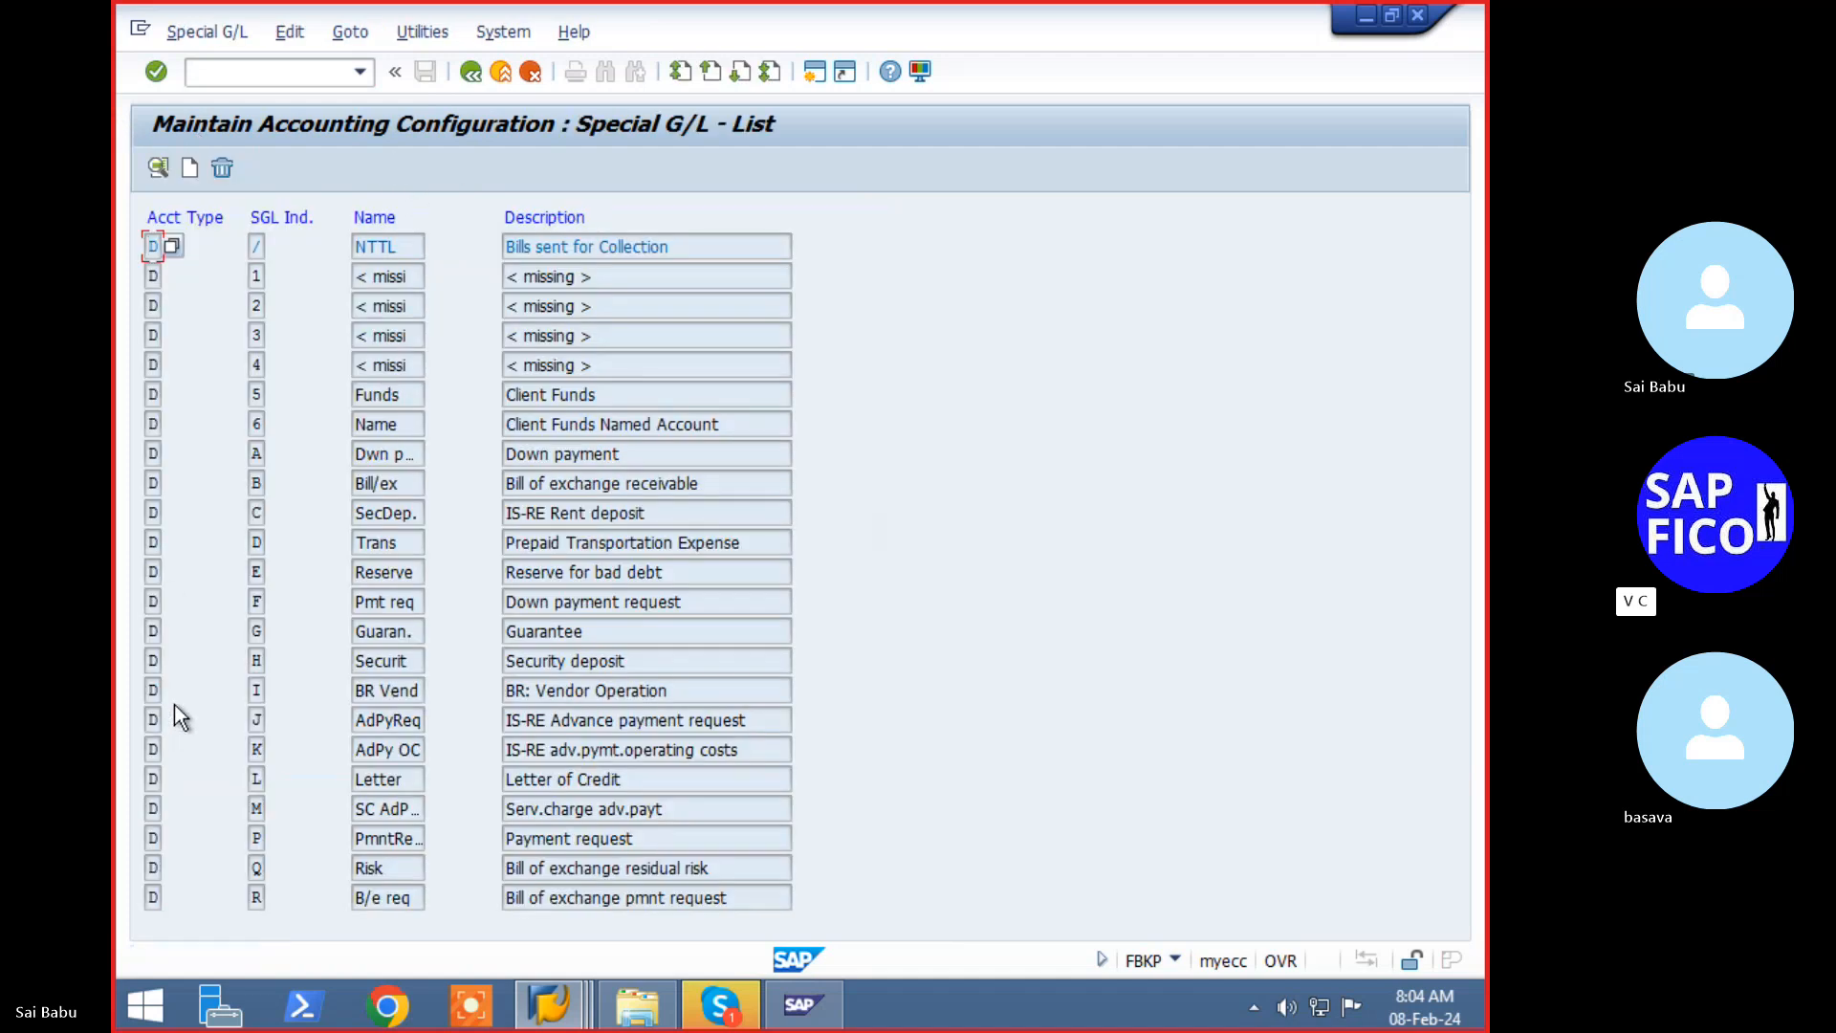
{"action": "key", "text": "Page_Down"}
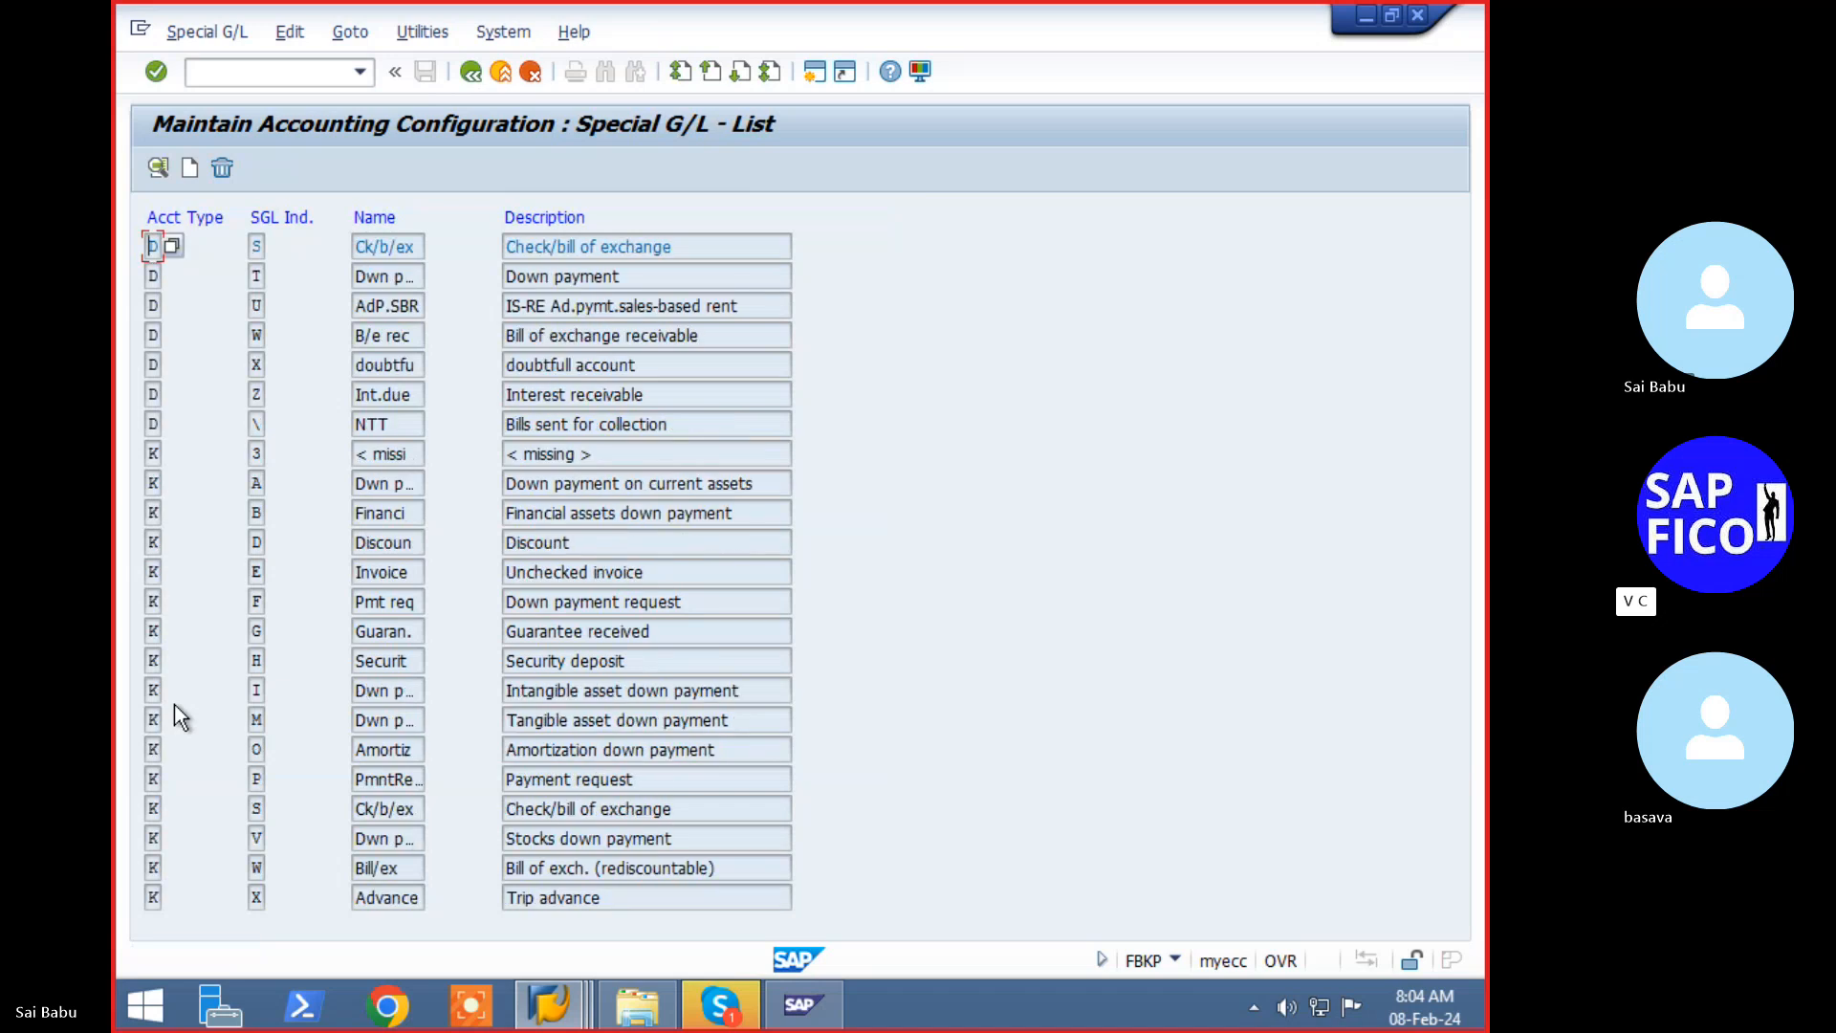
{"action": "double_click", "coordinate": [253, 778]}
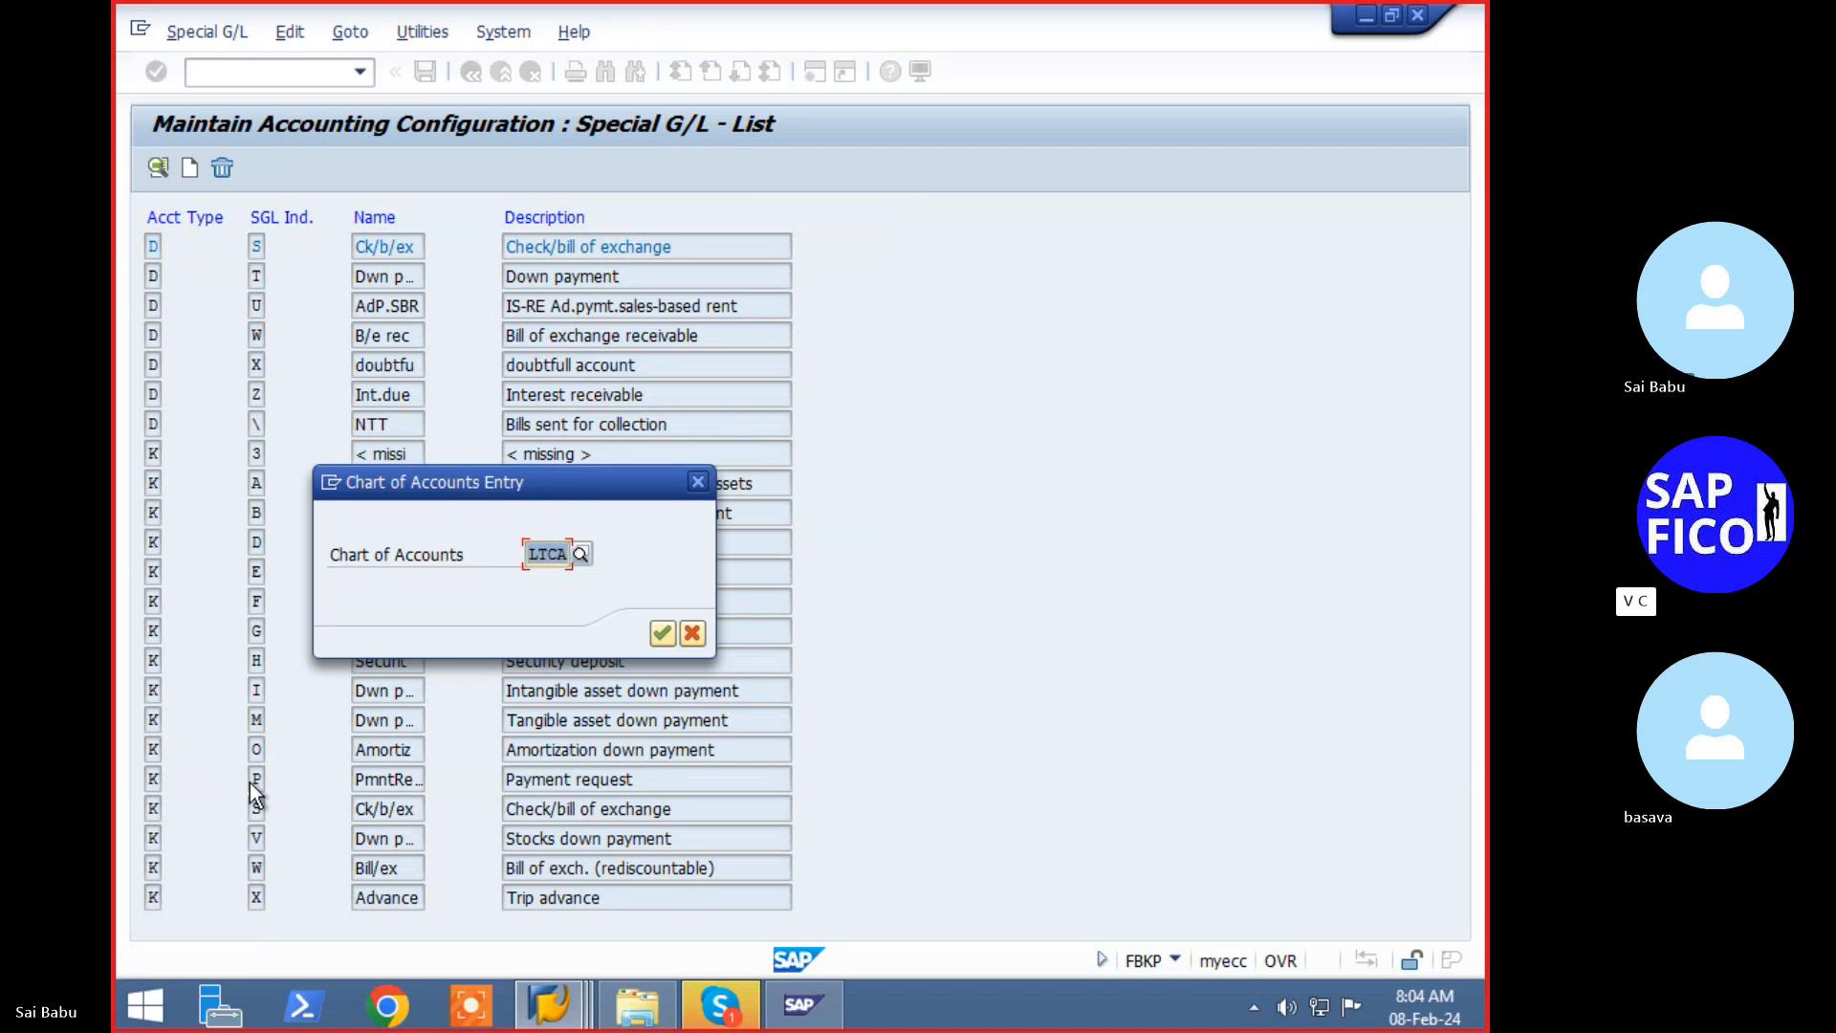
{"action": "left_click", "coordinate": [667, 636]}
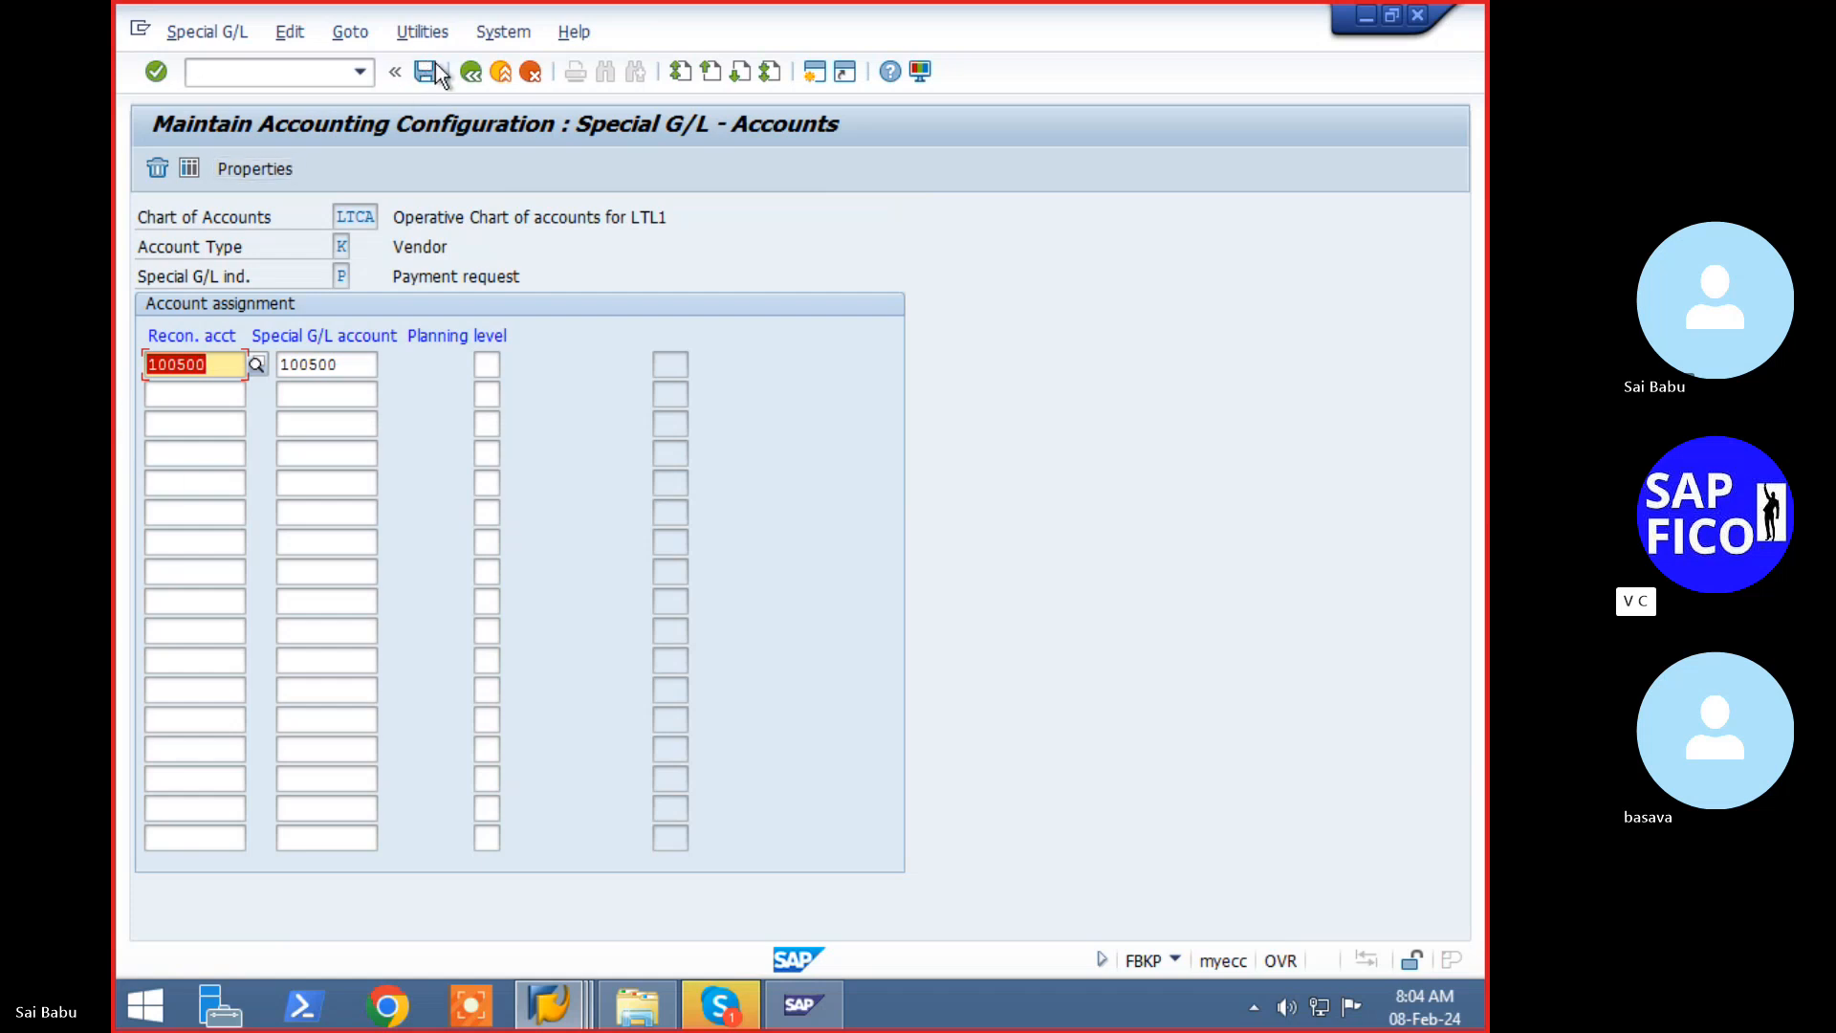
{"action": "left_click", "coordinate": [484, 77]}
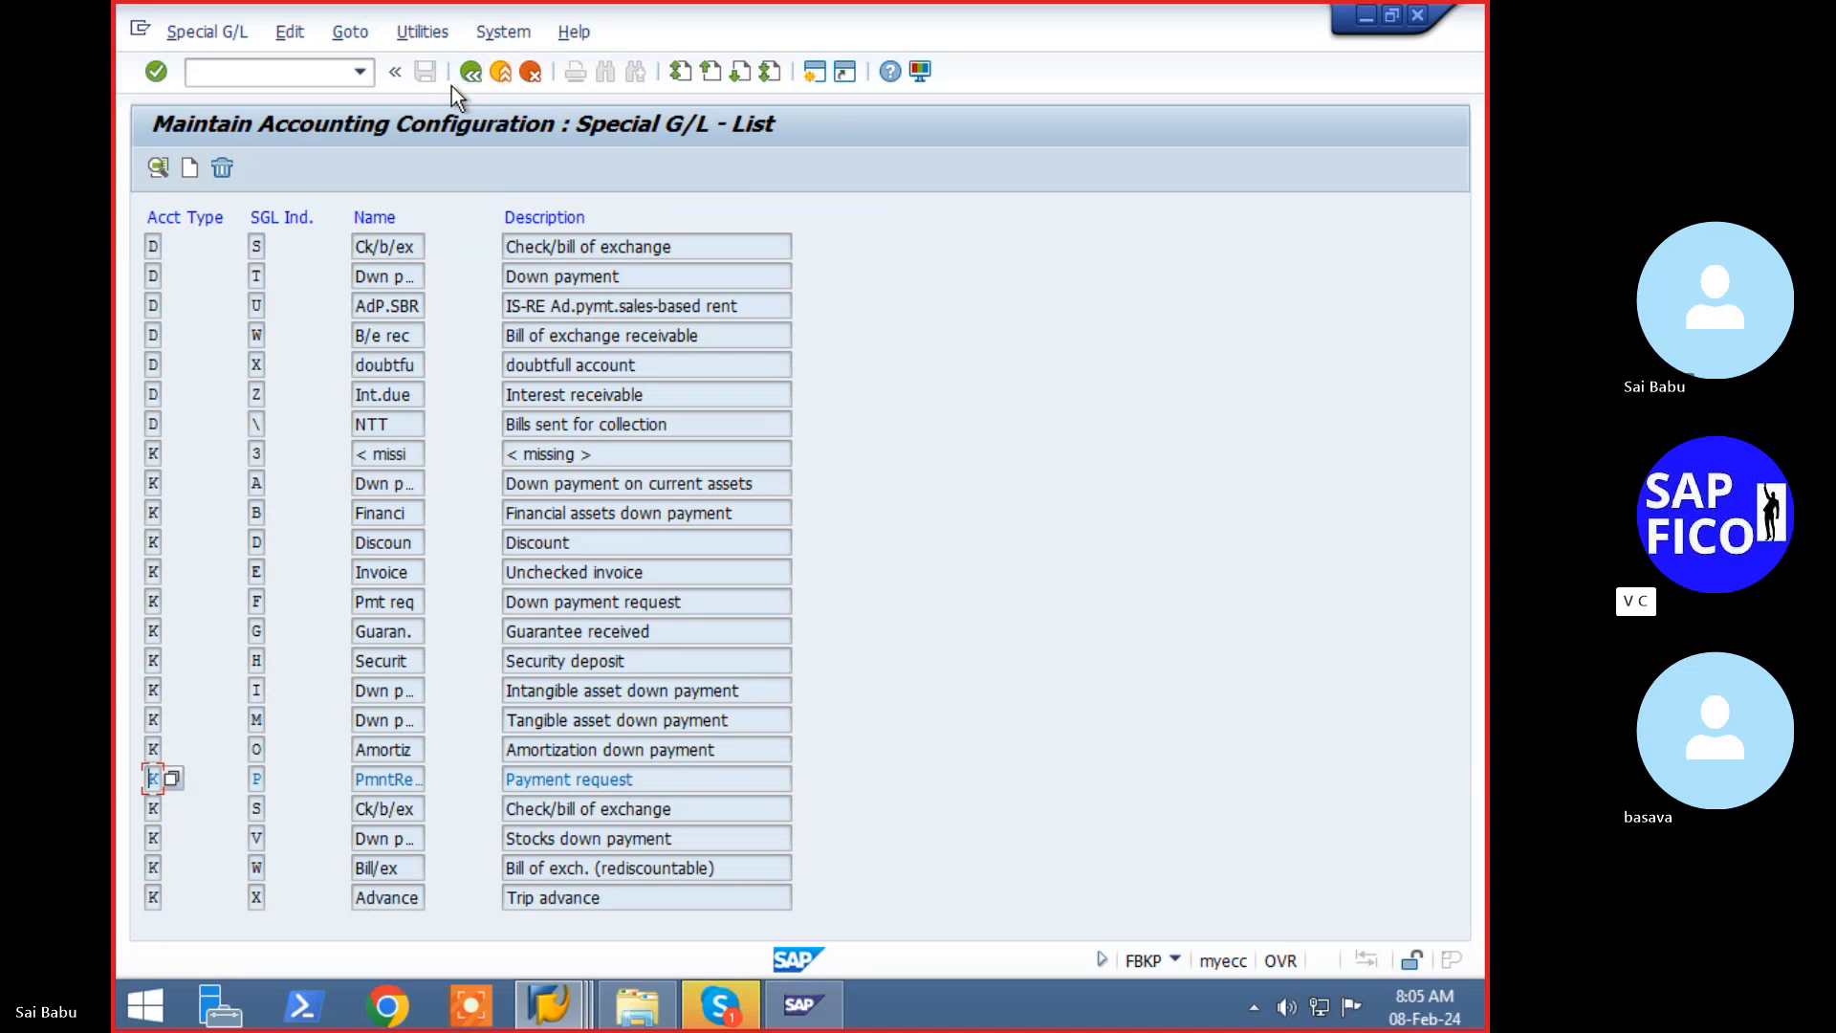
- Open the FBZP all-company-codes settings with /nfbzp and open the details for company code LTL1
{"action": "left_click", "coordinate": [275, 80]}
{"action": "type", "text": "/n"}
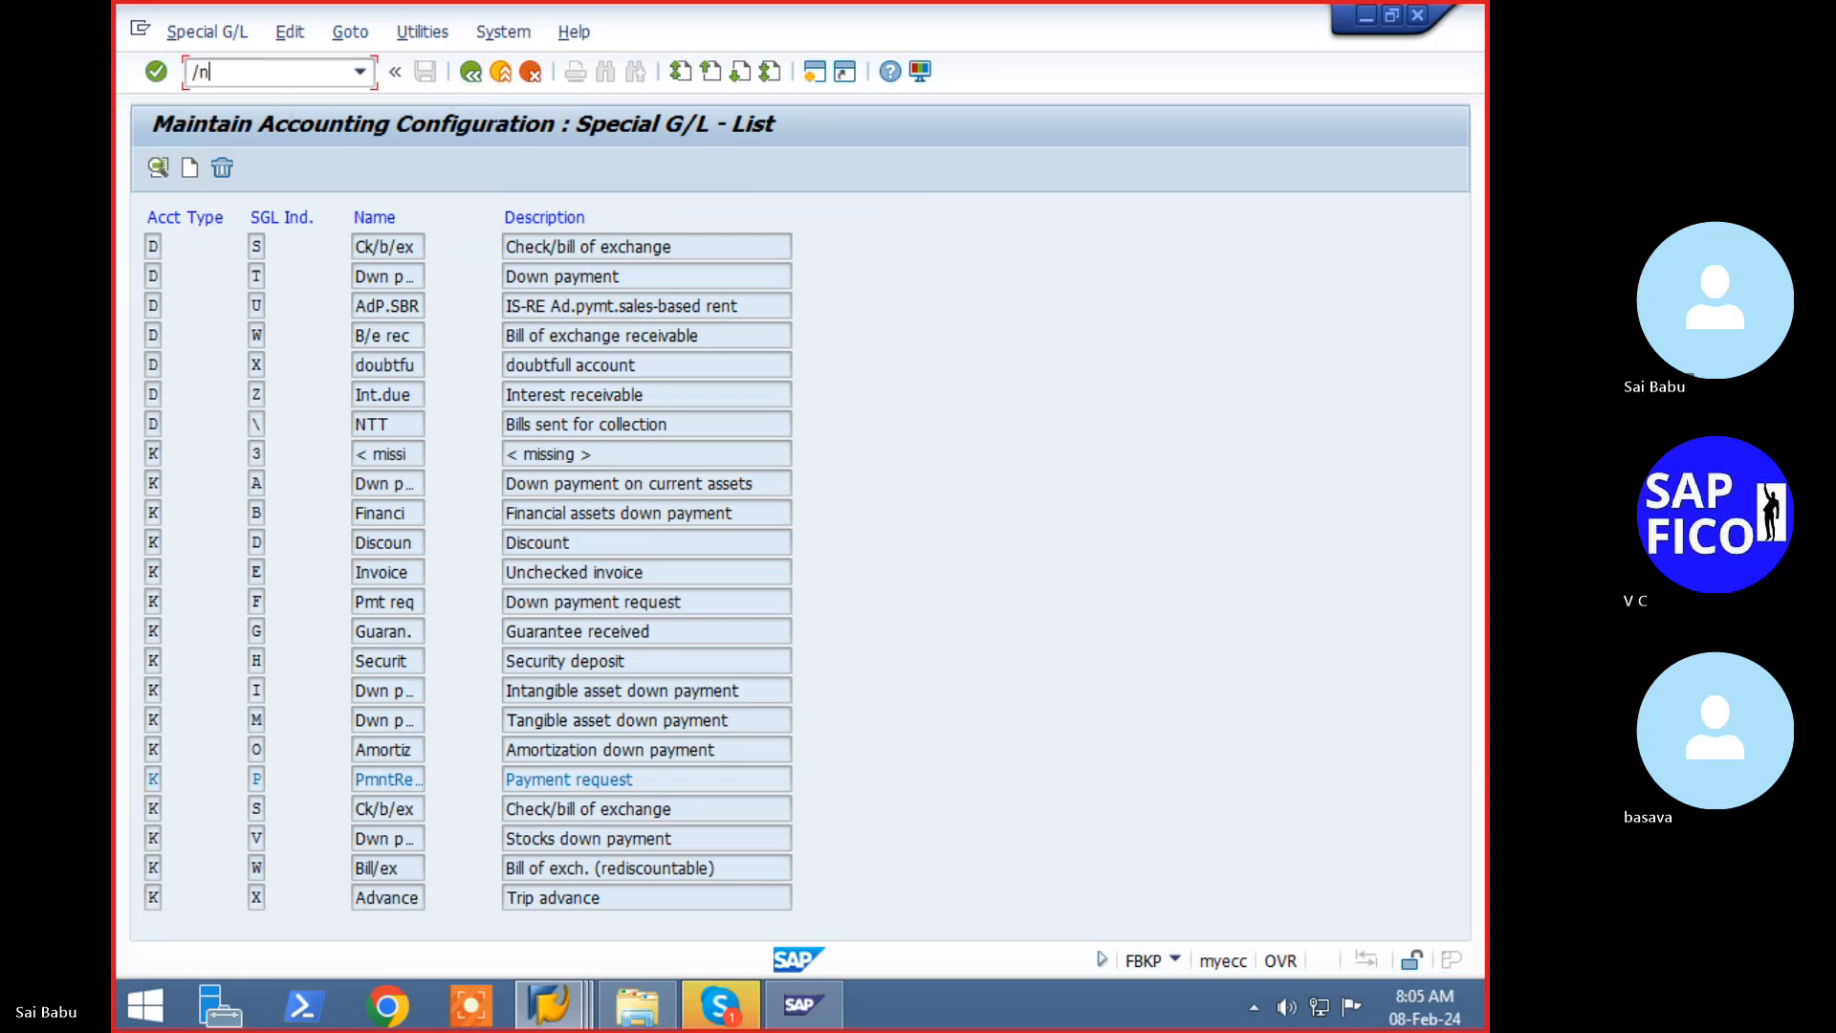
{"action": "type", "text": "fbzp"}
{"action": "key", "text": "Return"}
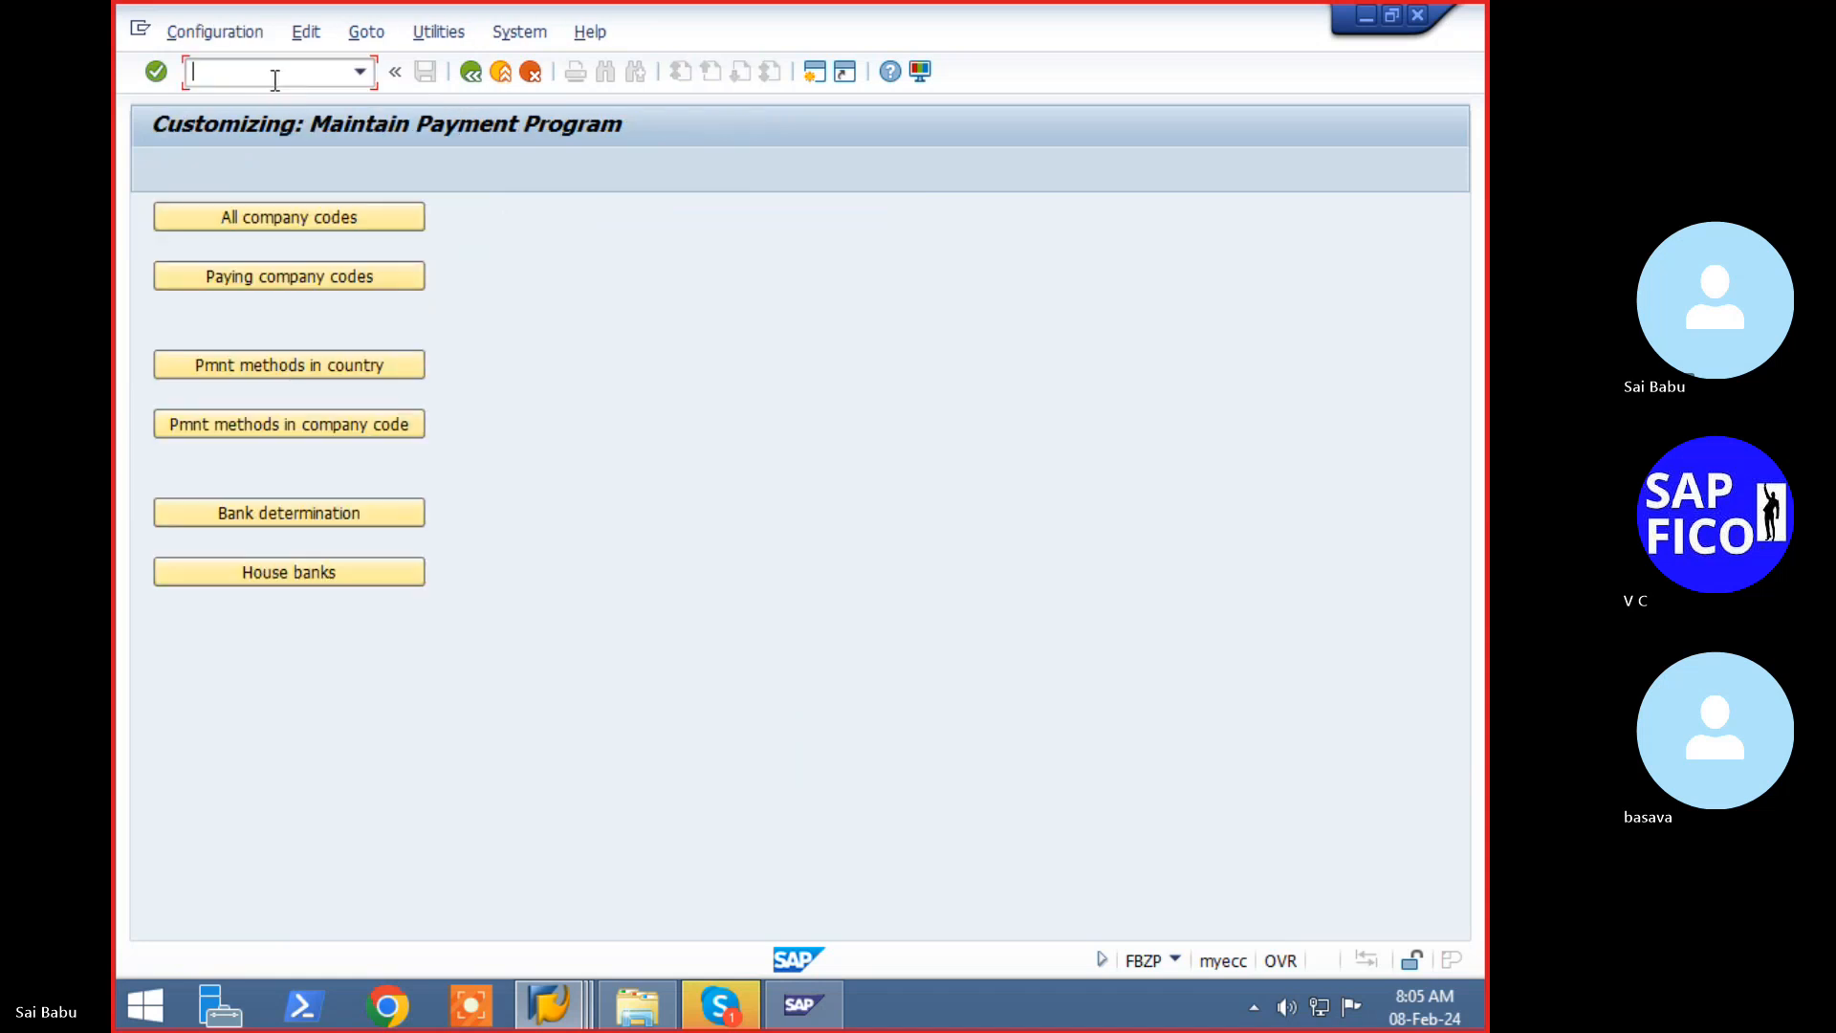
{"action": "left_click", "coordinate": [417, 220]}
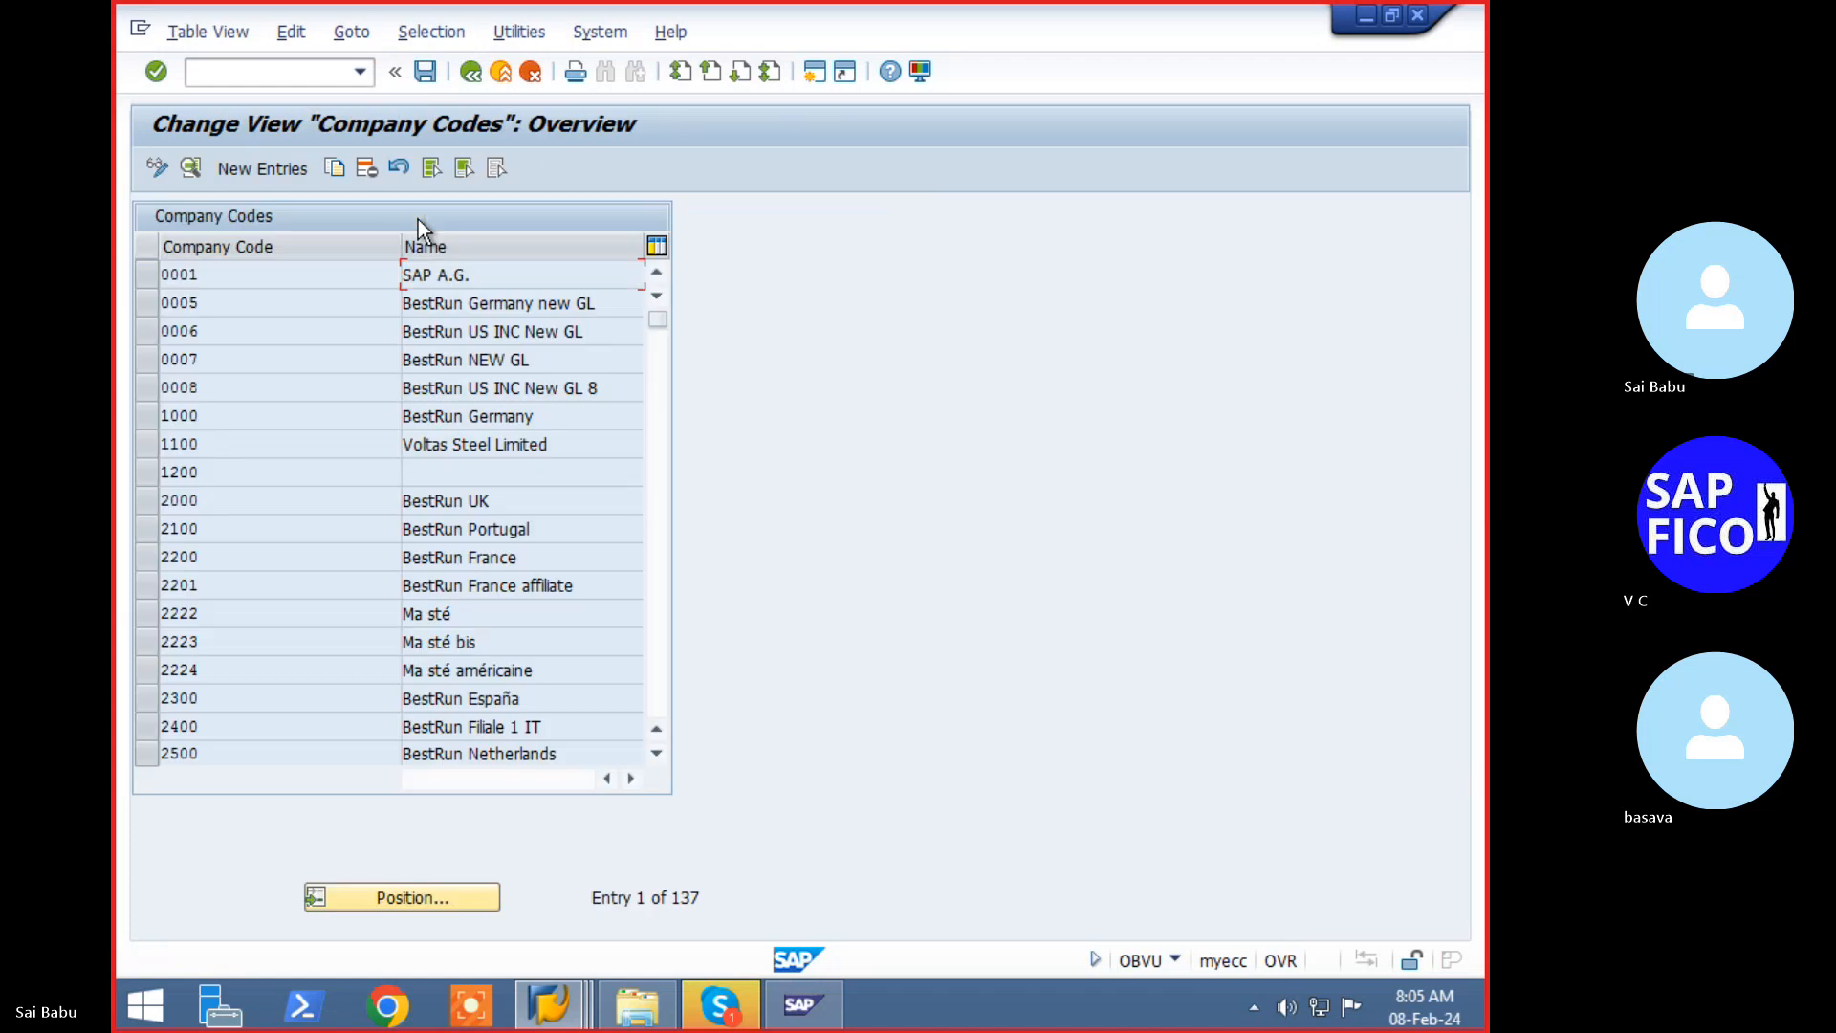
{"action": "left_click", "coordinate": [392, 884]}
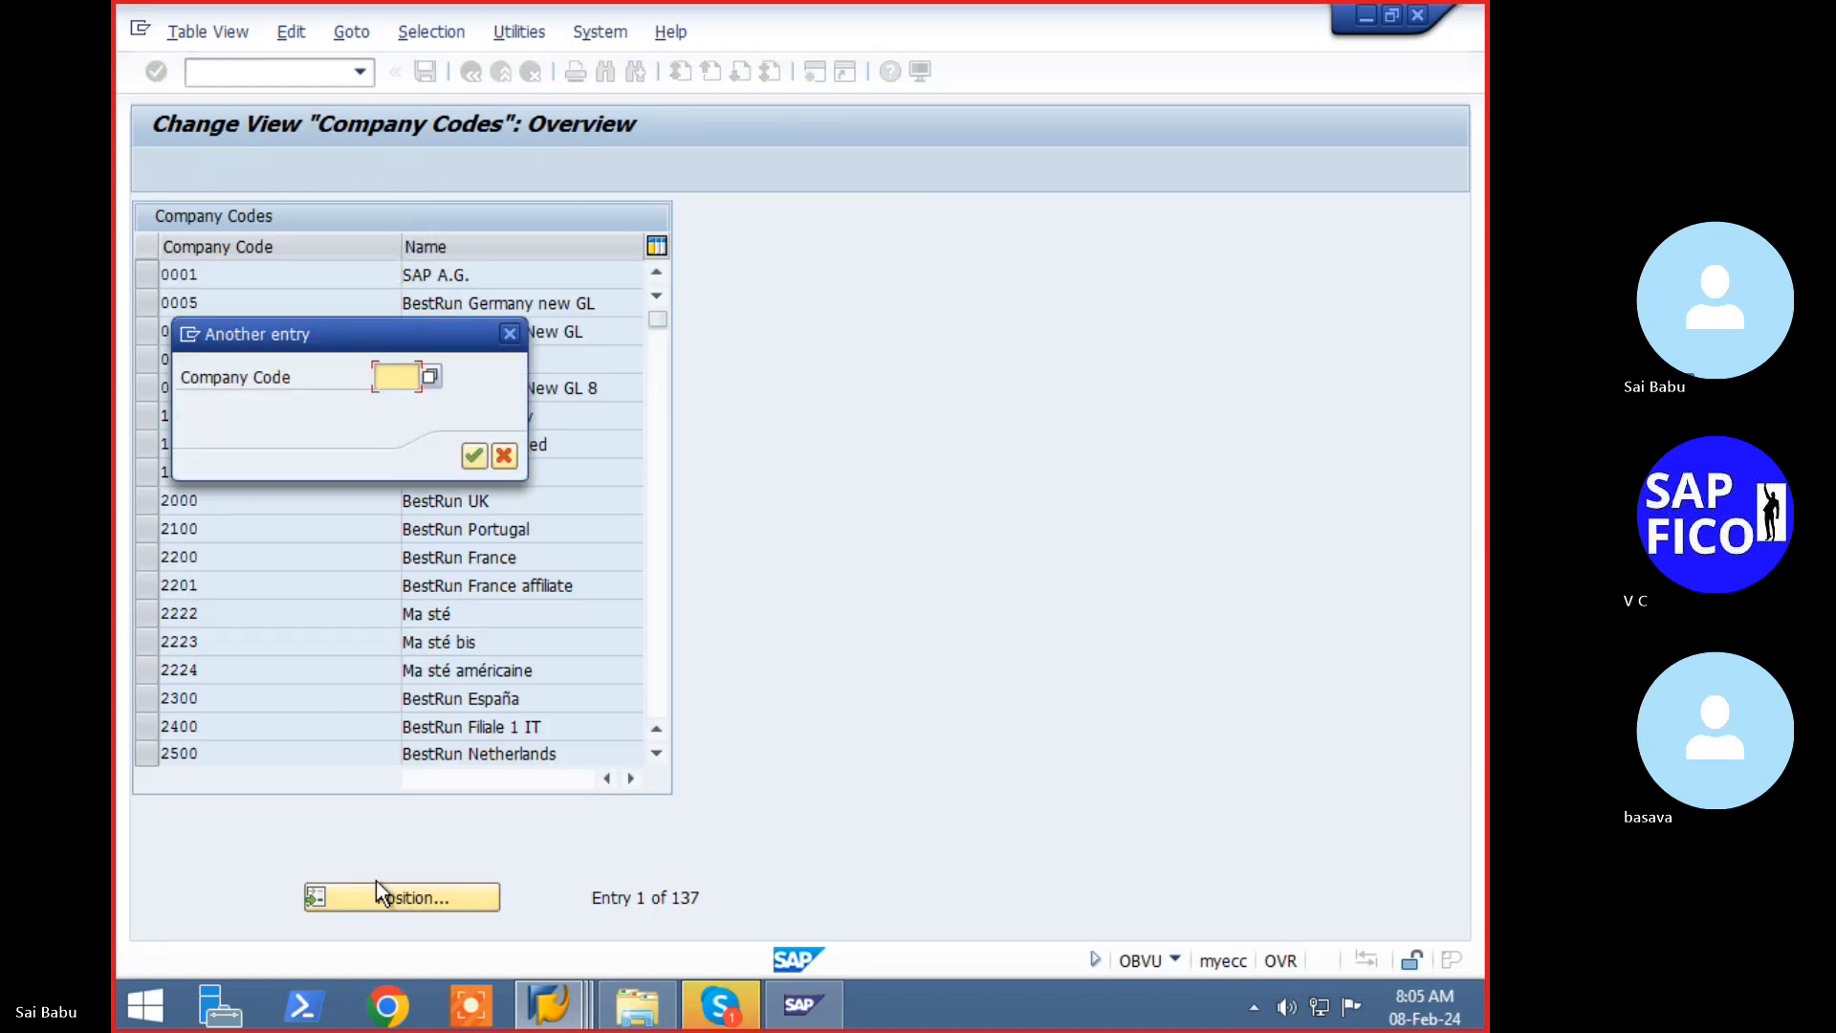
{"action": "key", "text": "BackSpace"}
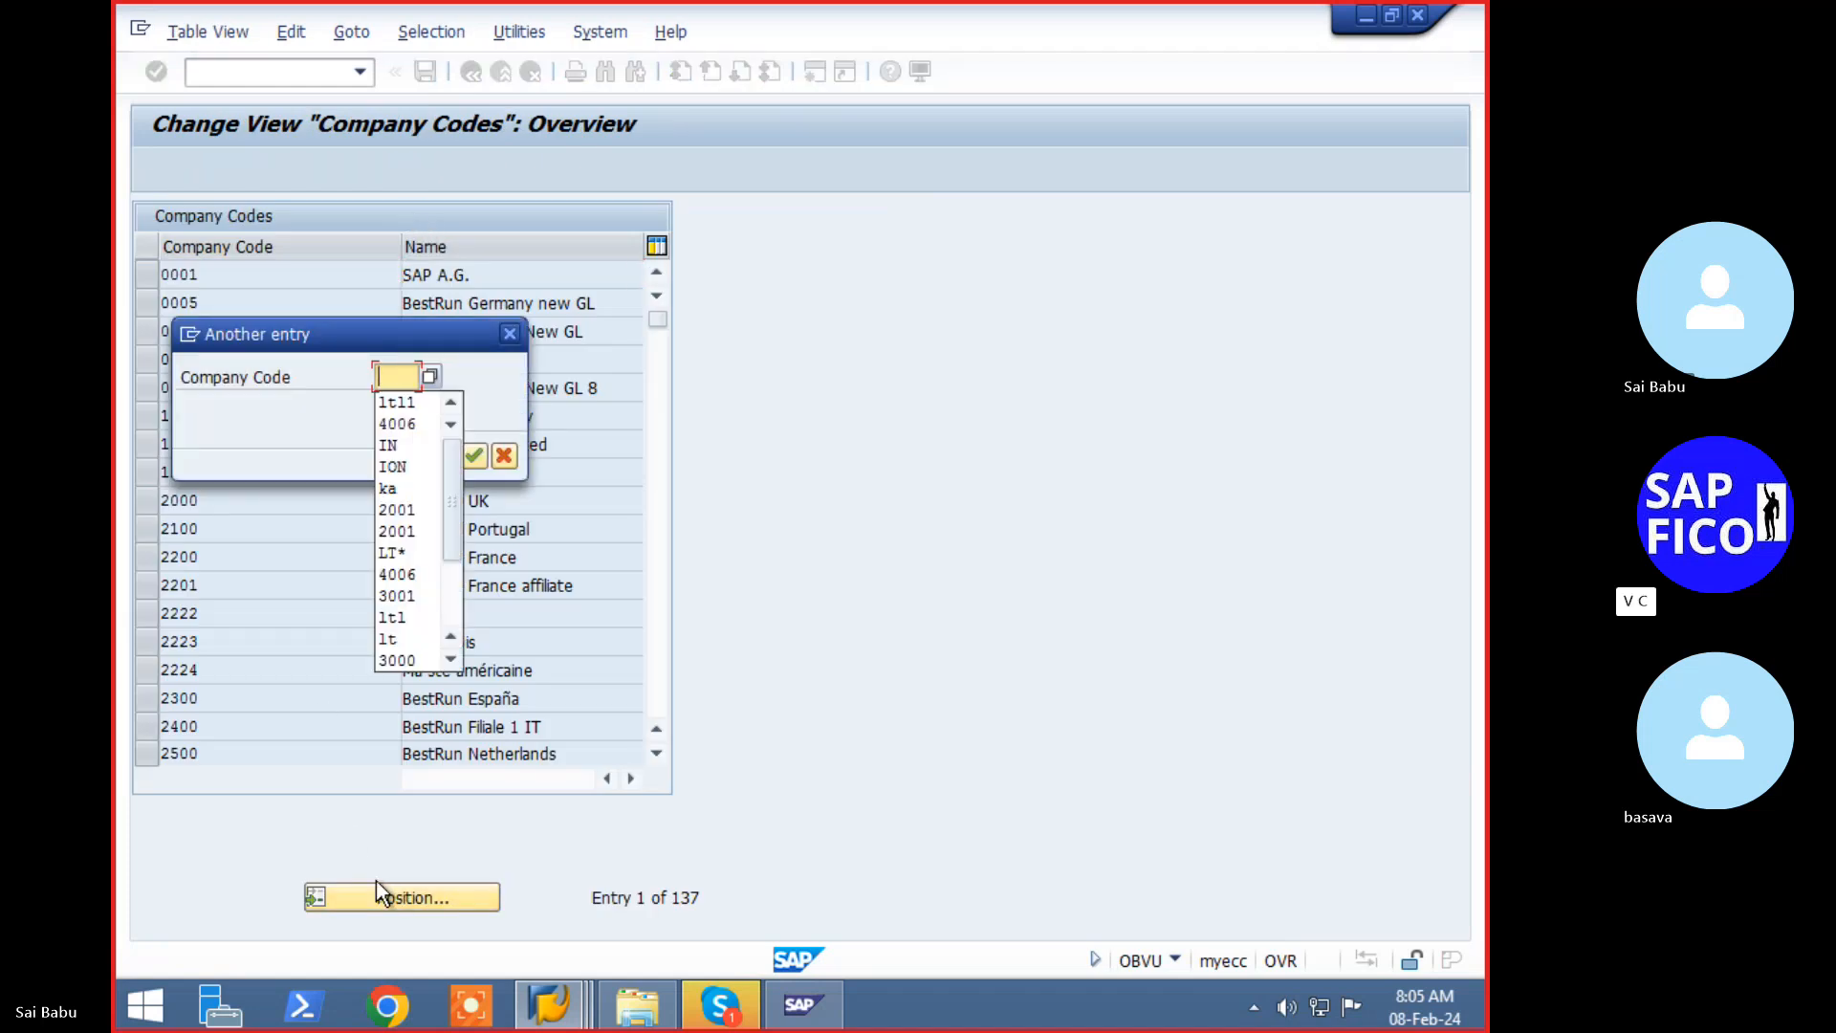
{"action": "key", "text": "Down"}
{"action": "key", "text": "Return"}
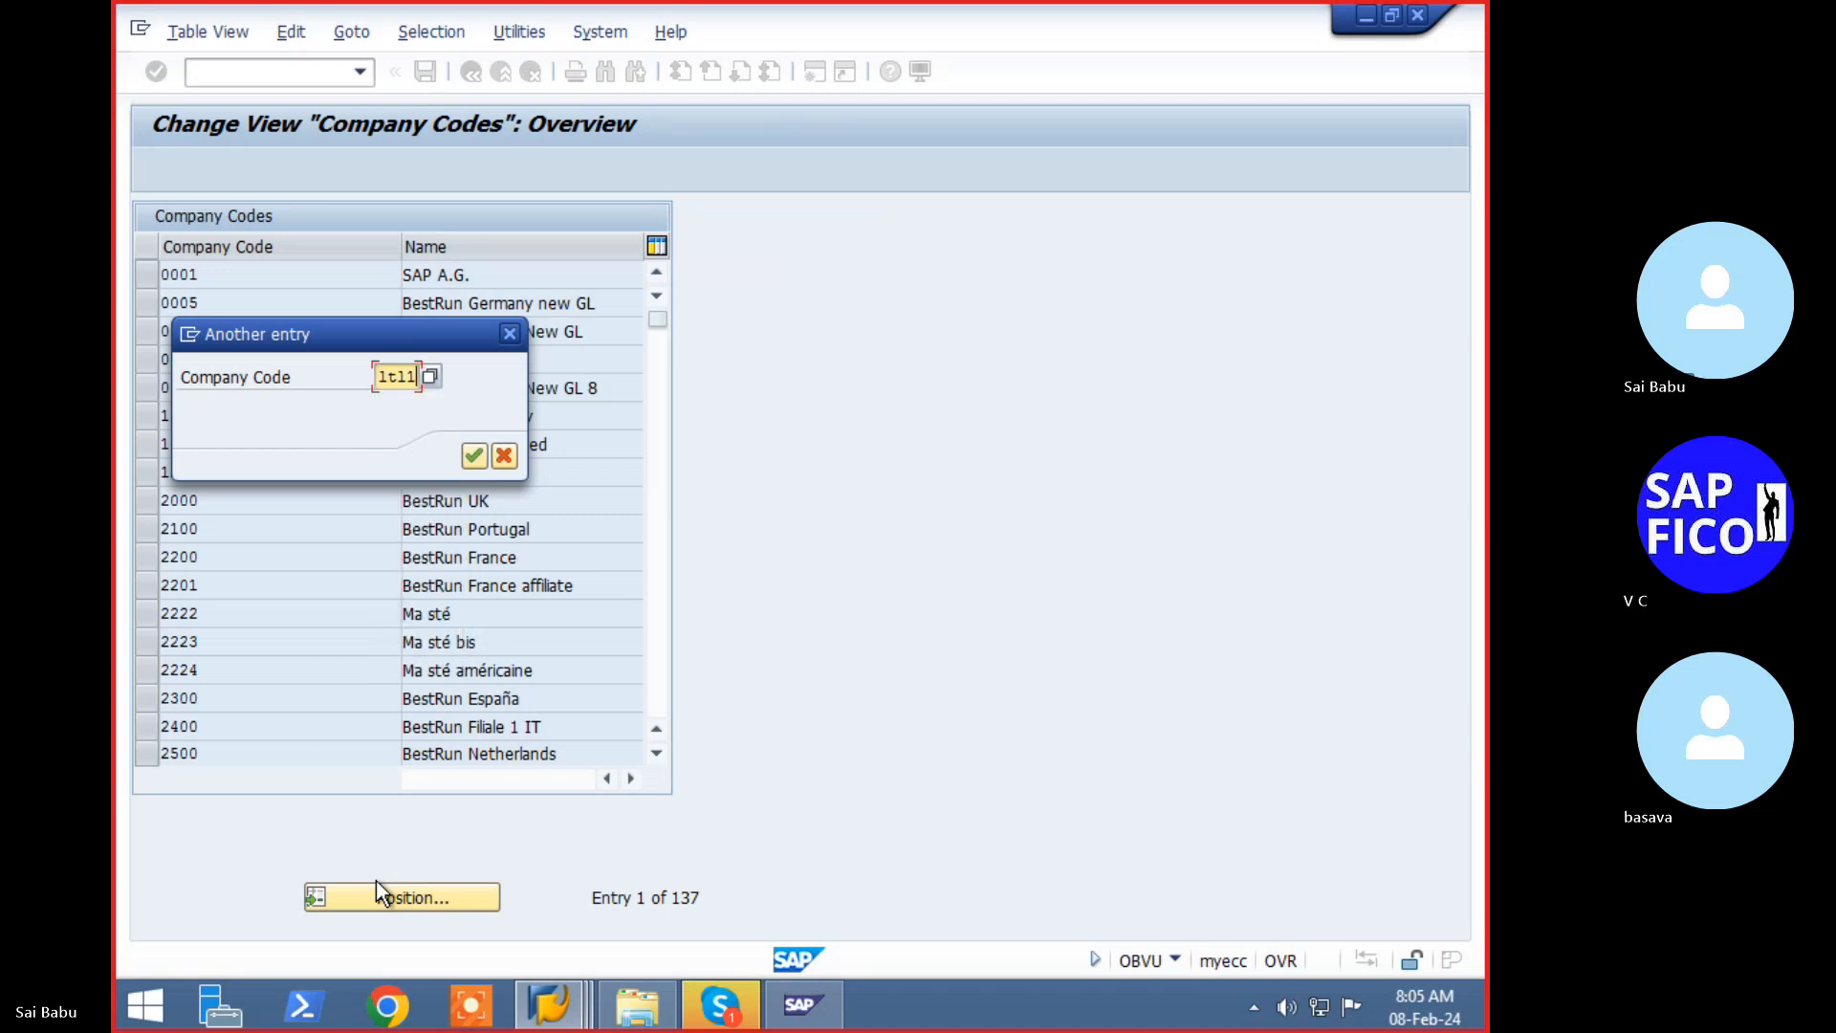
{"action": "key", "text": "Return"}
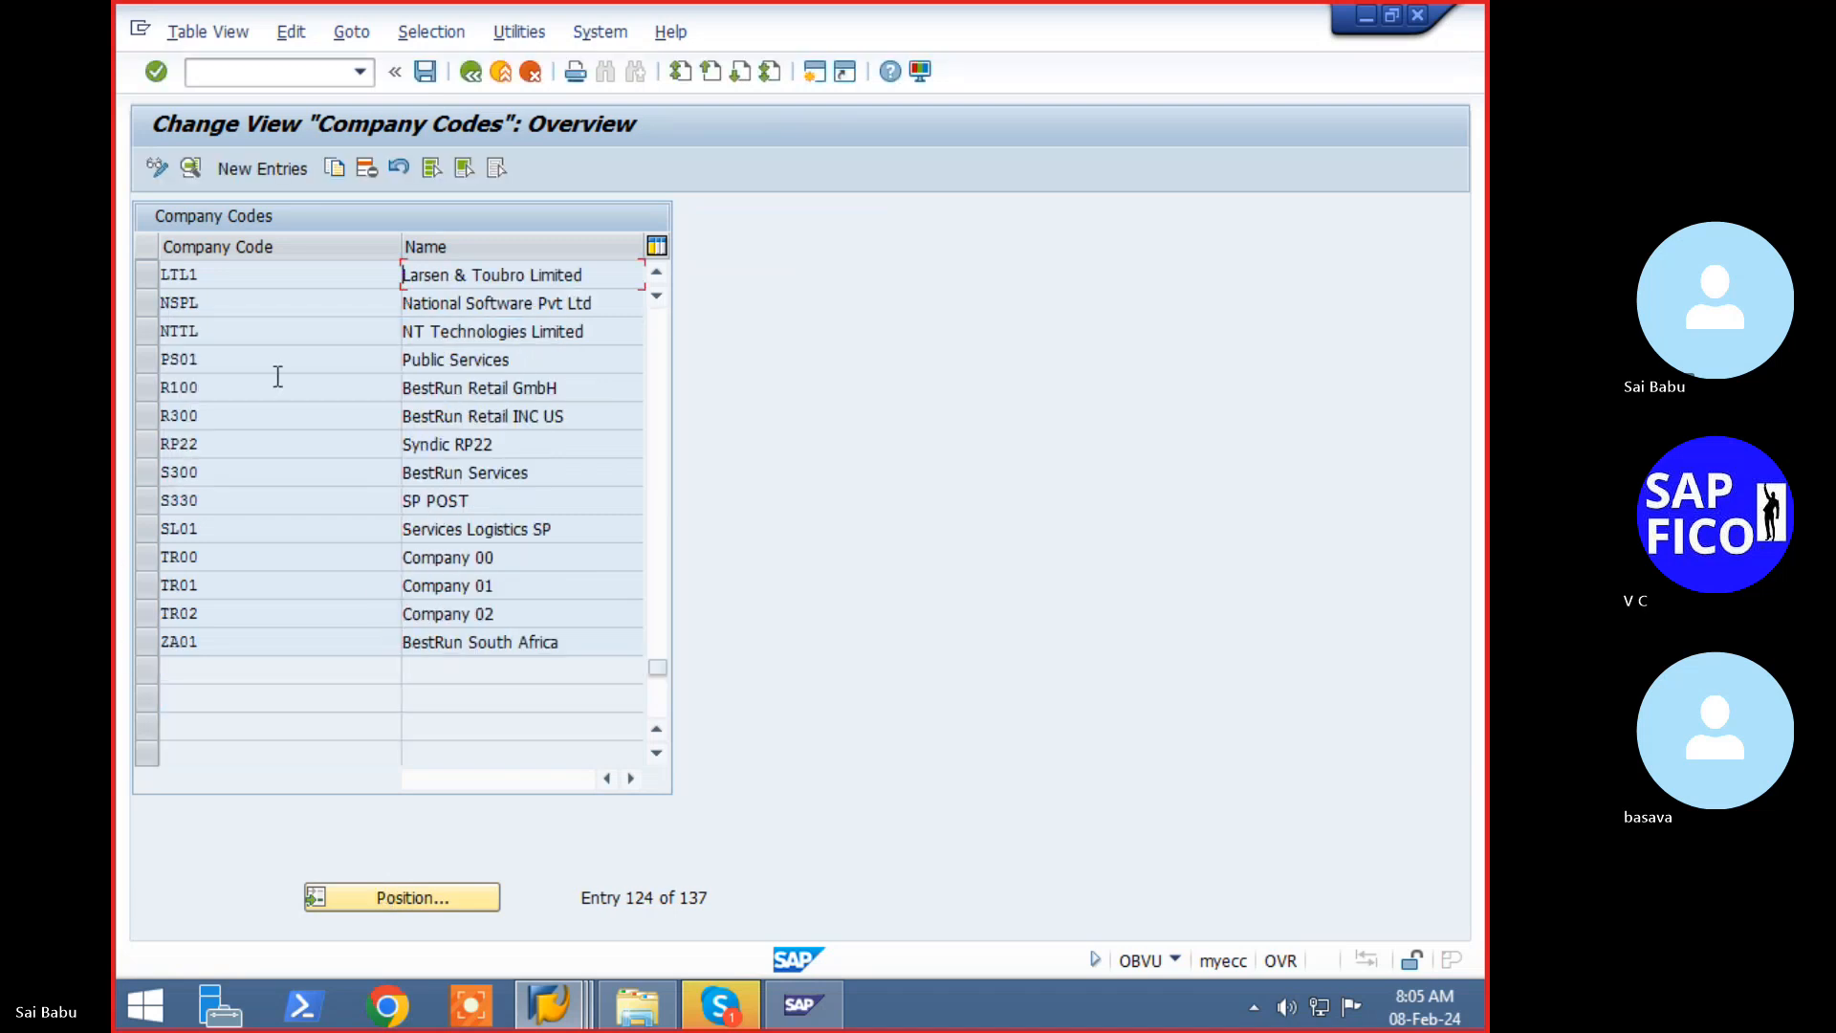
{"action": "double_click", "coordinate": [197, 277]}
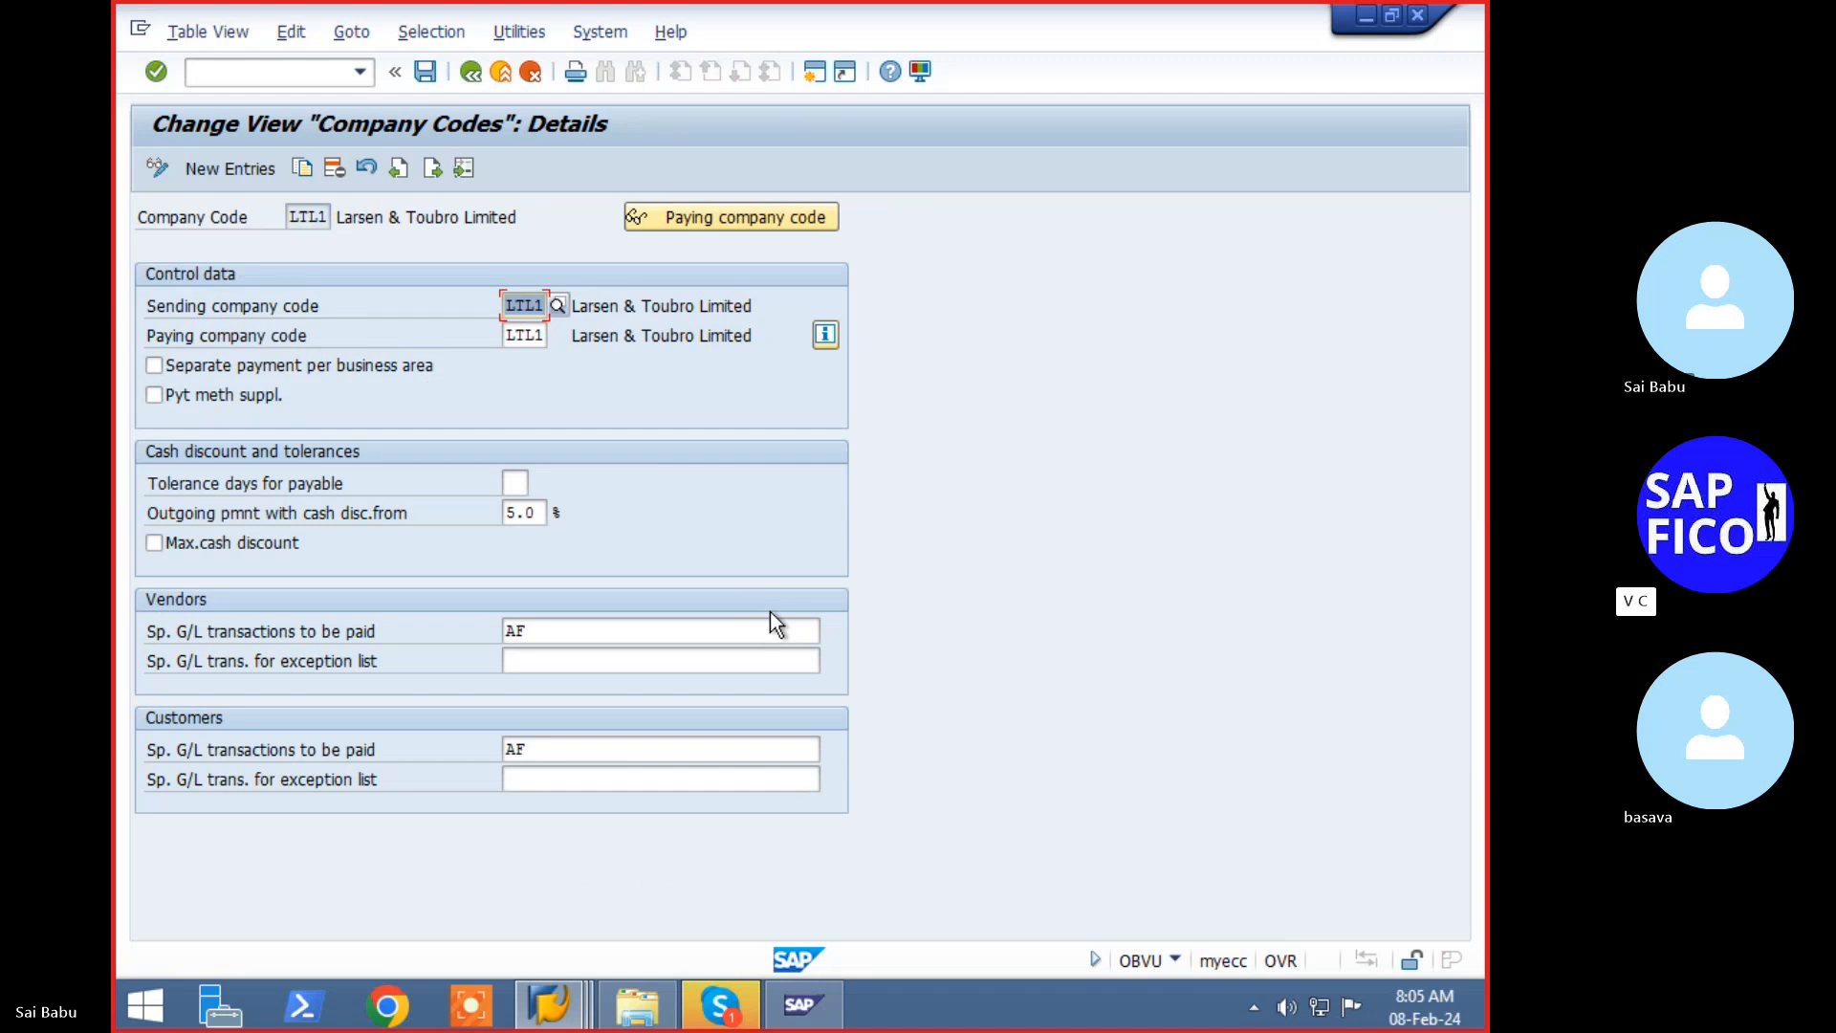
- Append P to the vendor special G/L transactions to be paid, making them AFP
{"action": "left_click", "coordinate": [588, 631]}
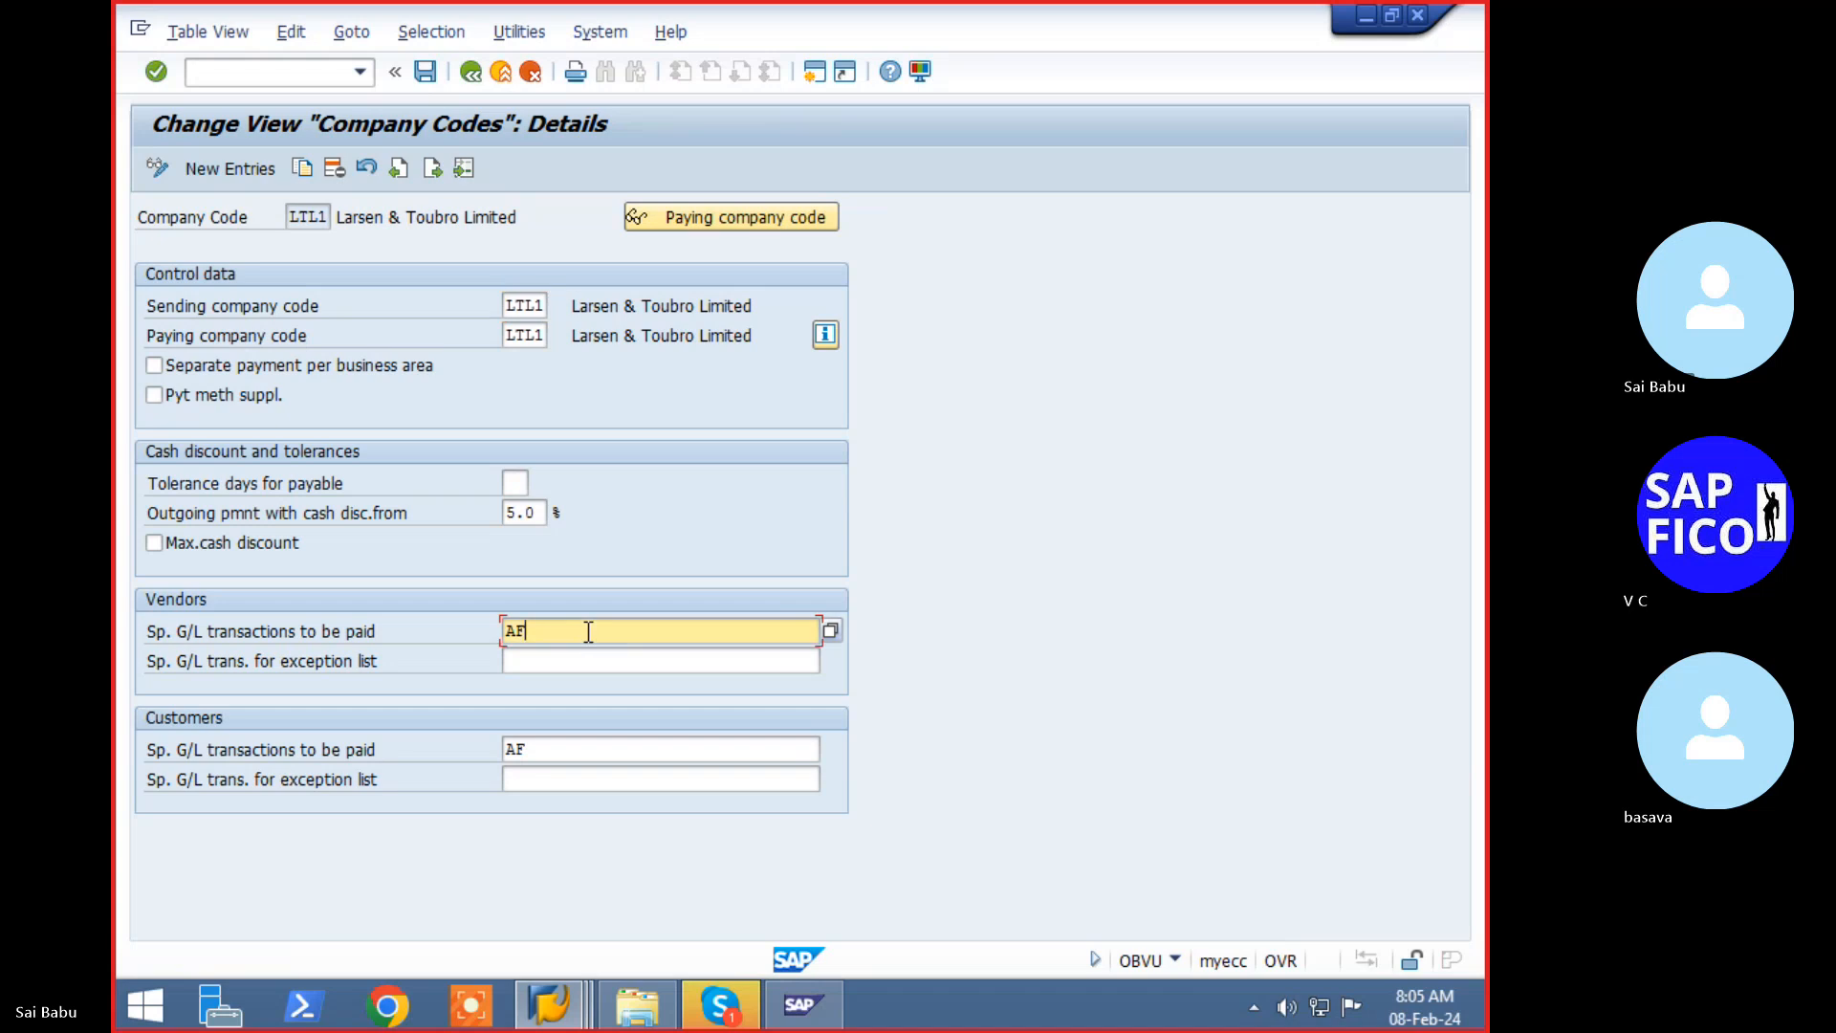
{"action": "type", "text": "p"}
{"action": "key", "text": "BackSpace"}
{"action": "type", "text": "P"}
{"action": "left_click", "coordinate": [830, 633]}
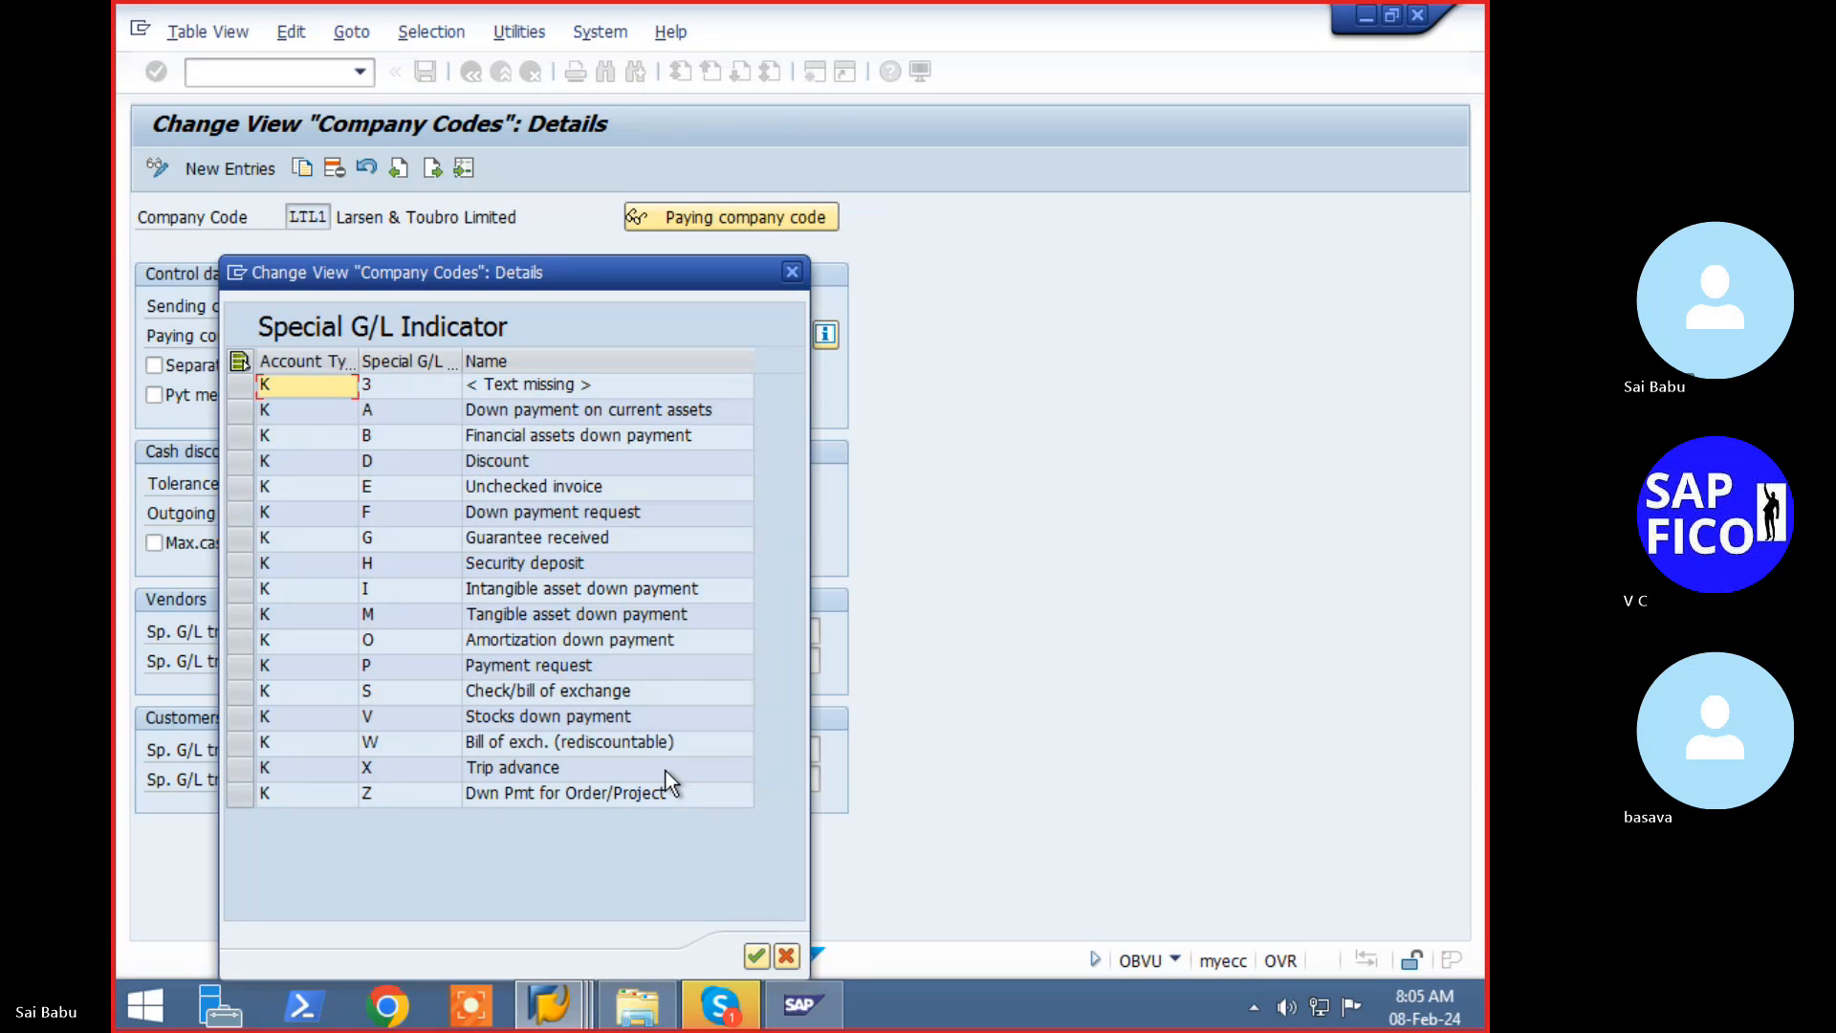
{"action": "left_click", "coordinate": [513, 670]}
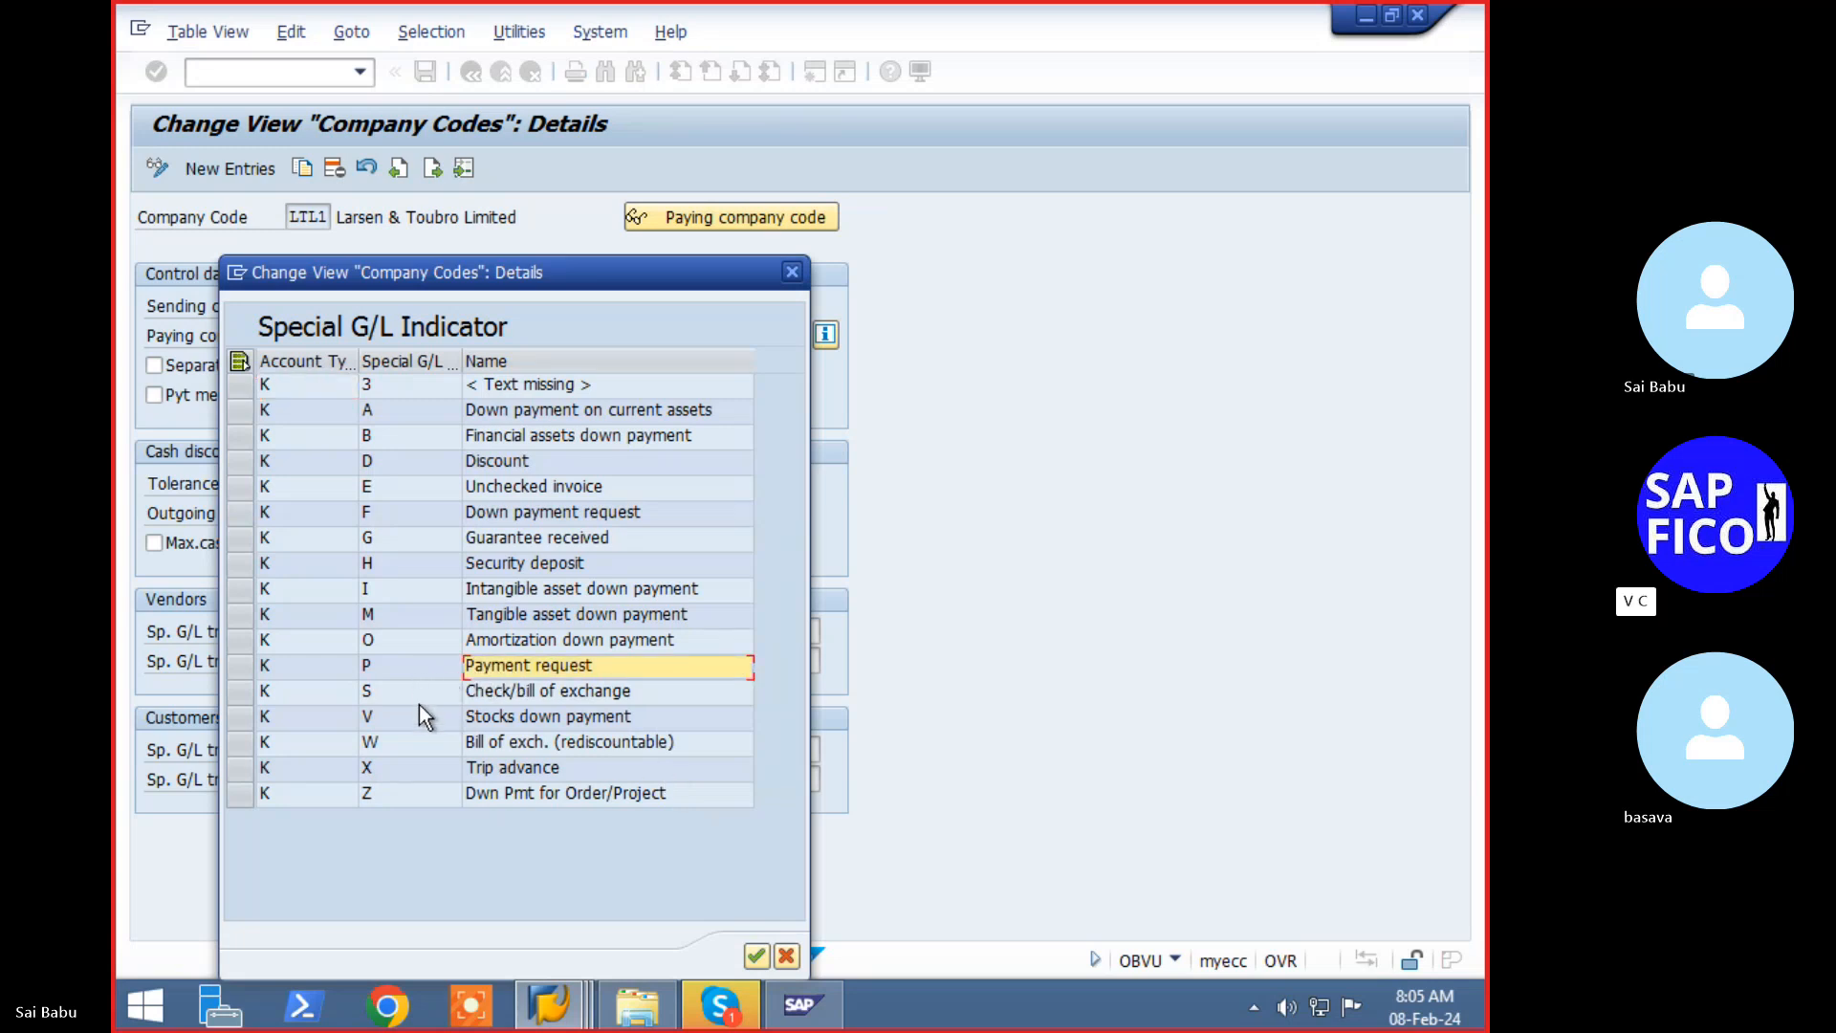
{"action": "left_click", "coordinate": [394, 677]}
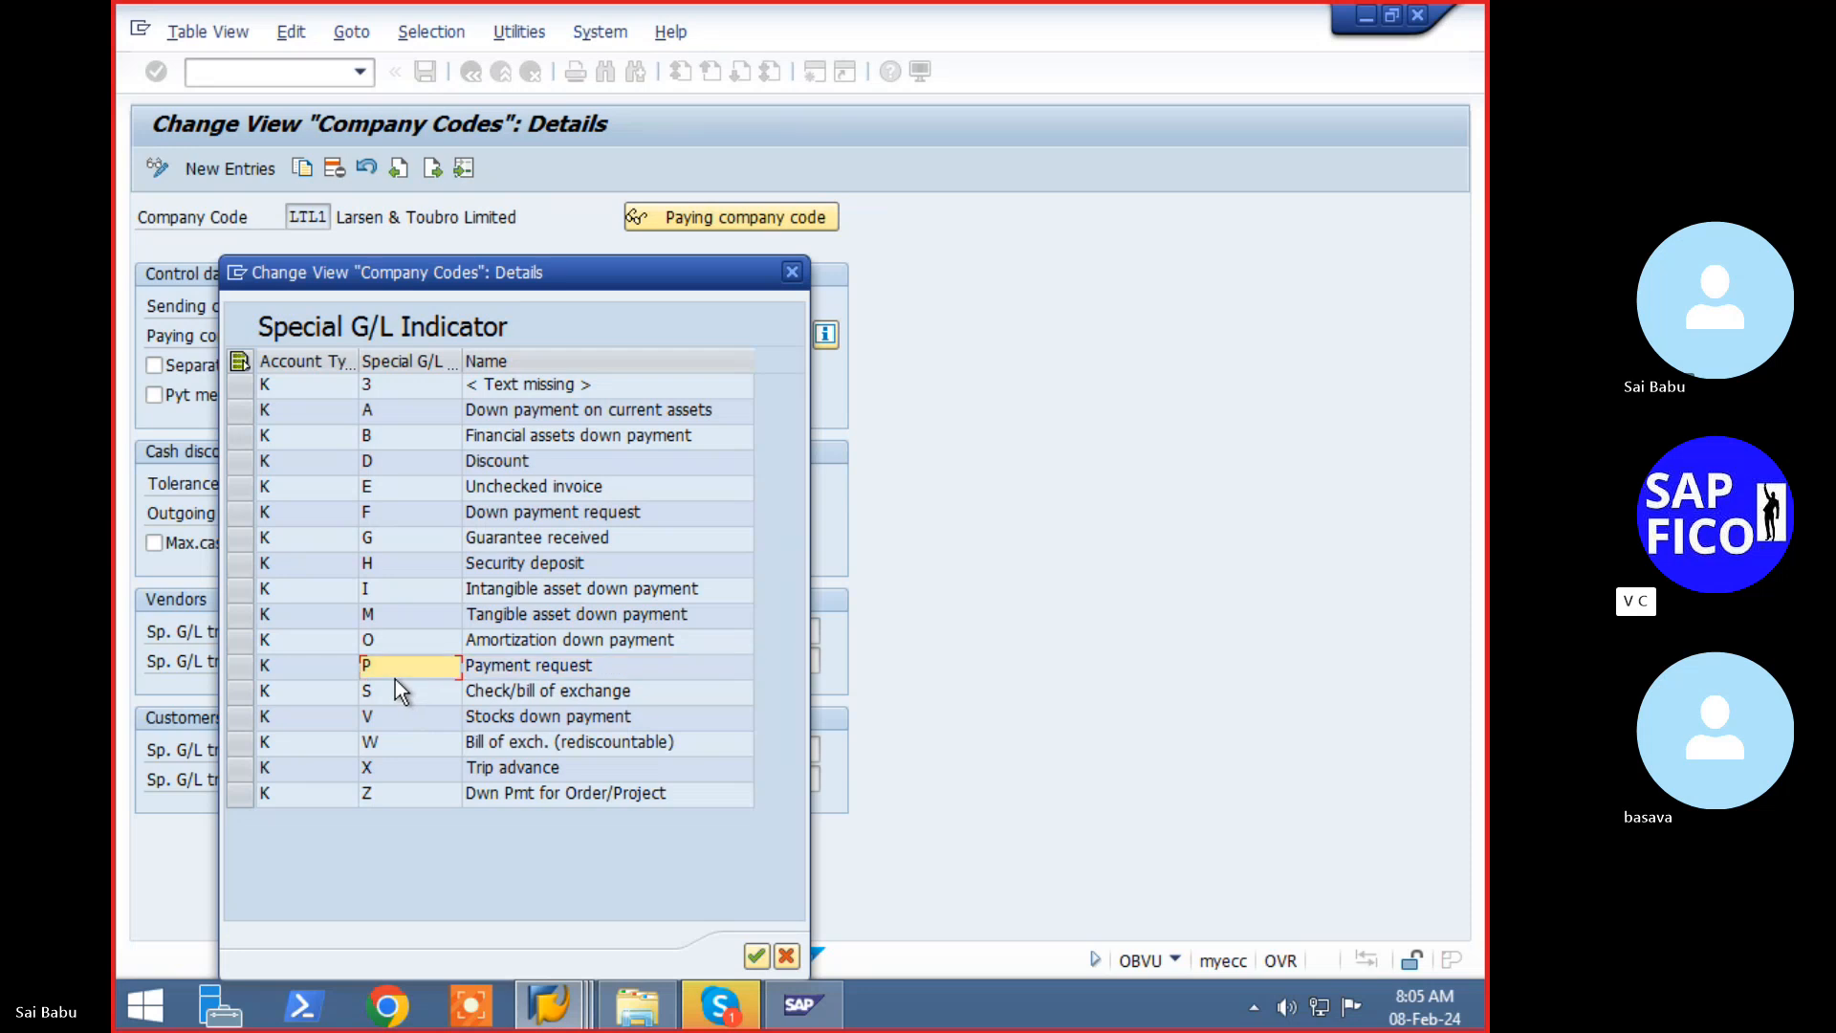
{"action": "left_click", "coordinate": [265, 666]}
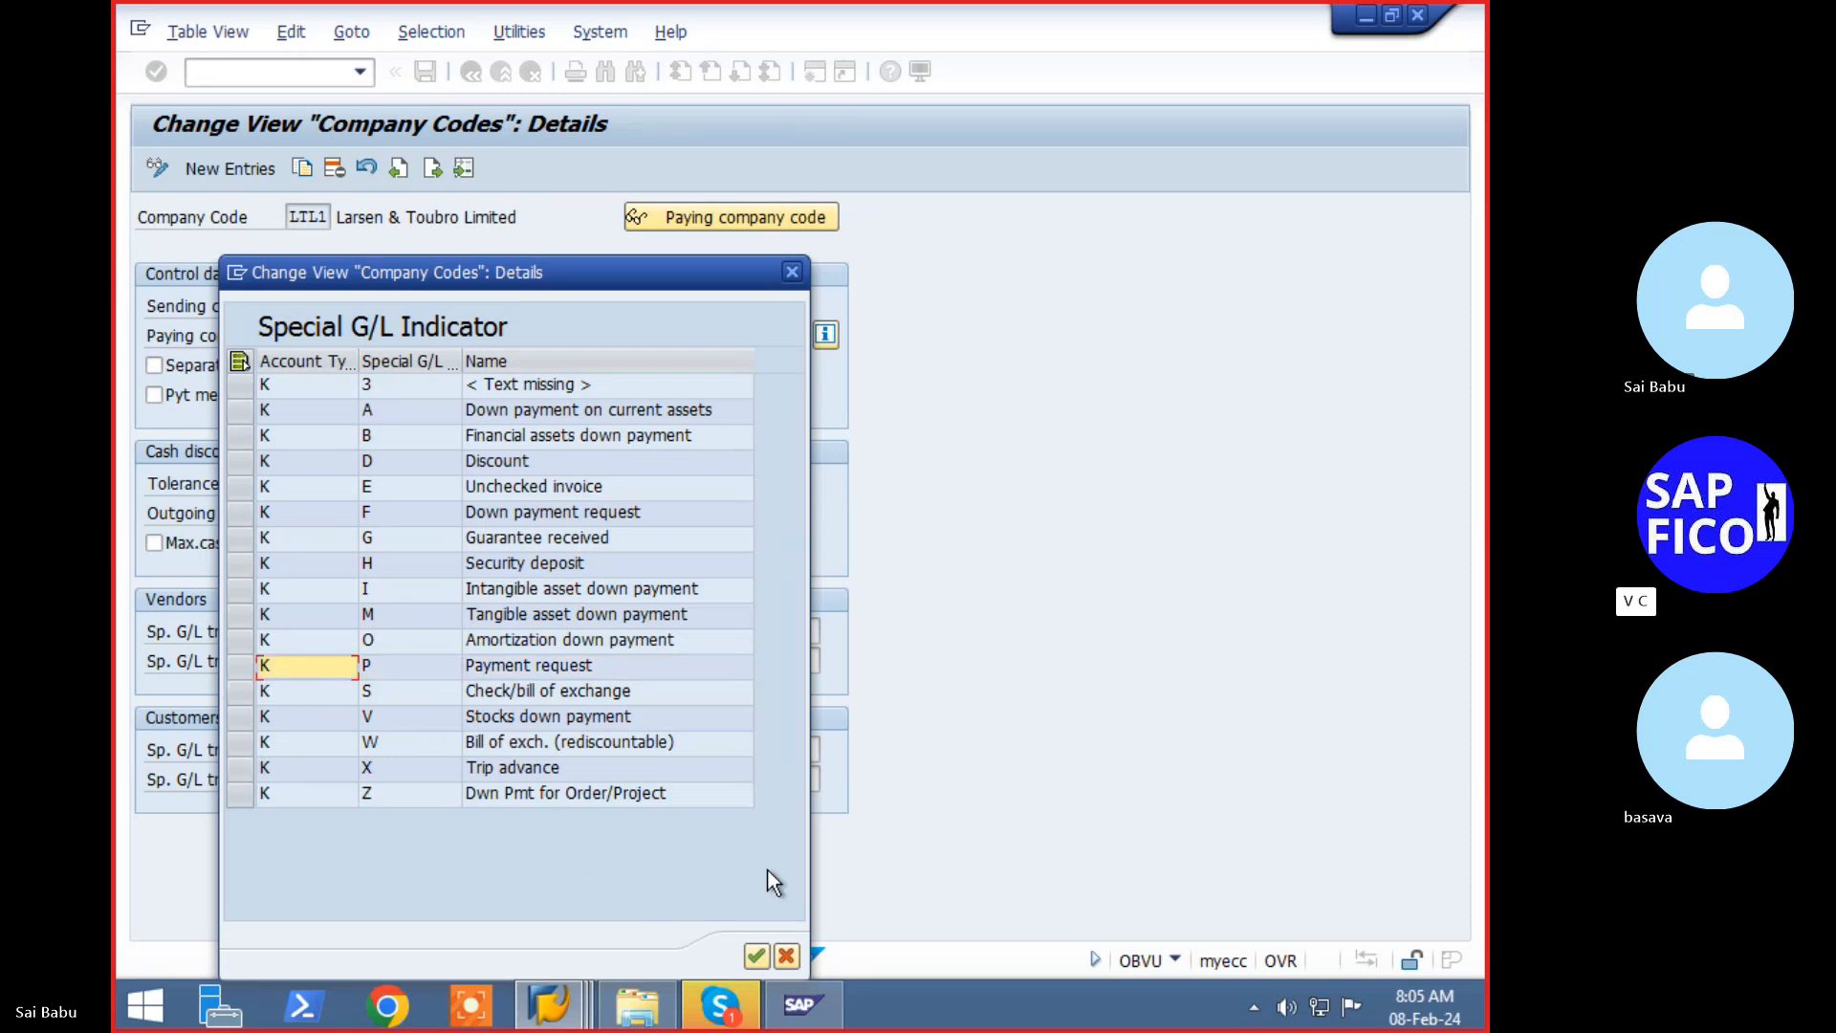
{"action": "left_click", "coordinate": [755, 955]}
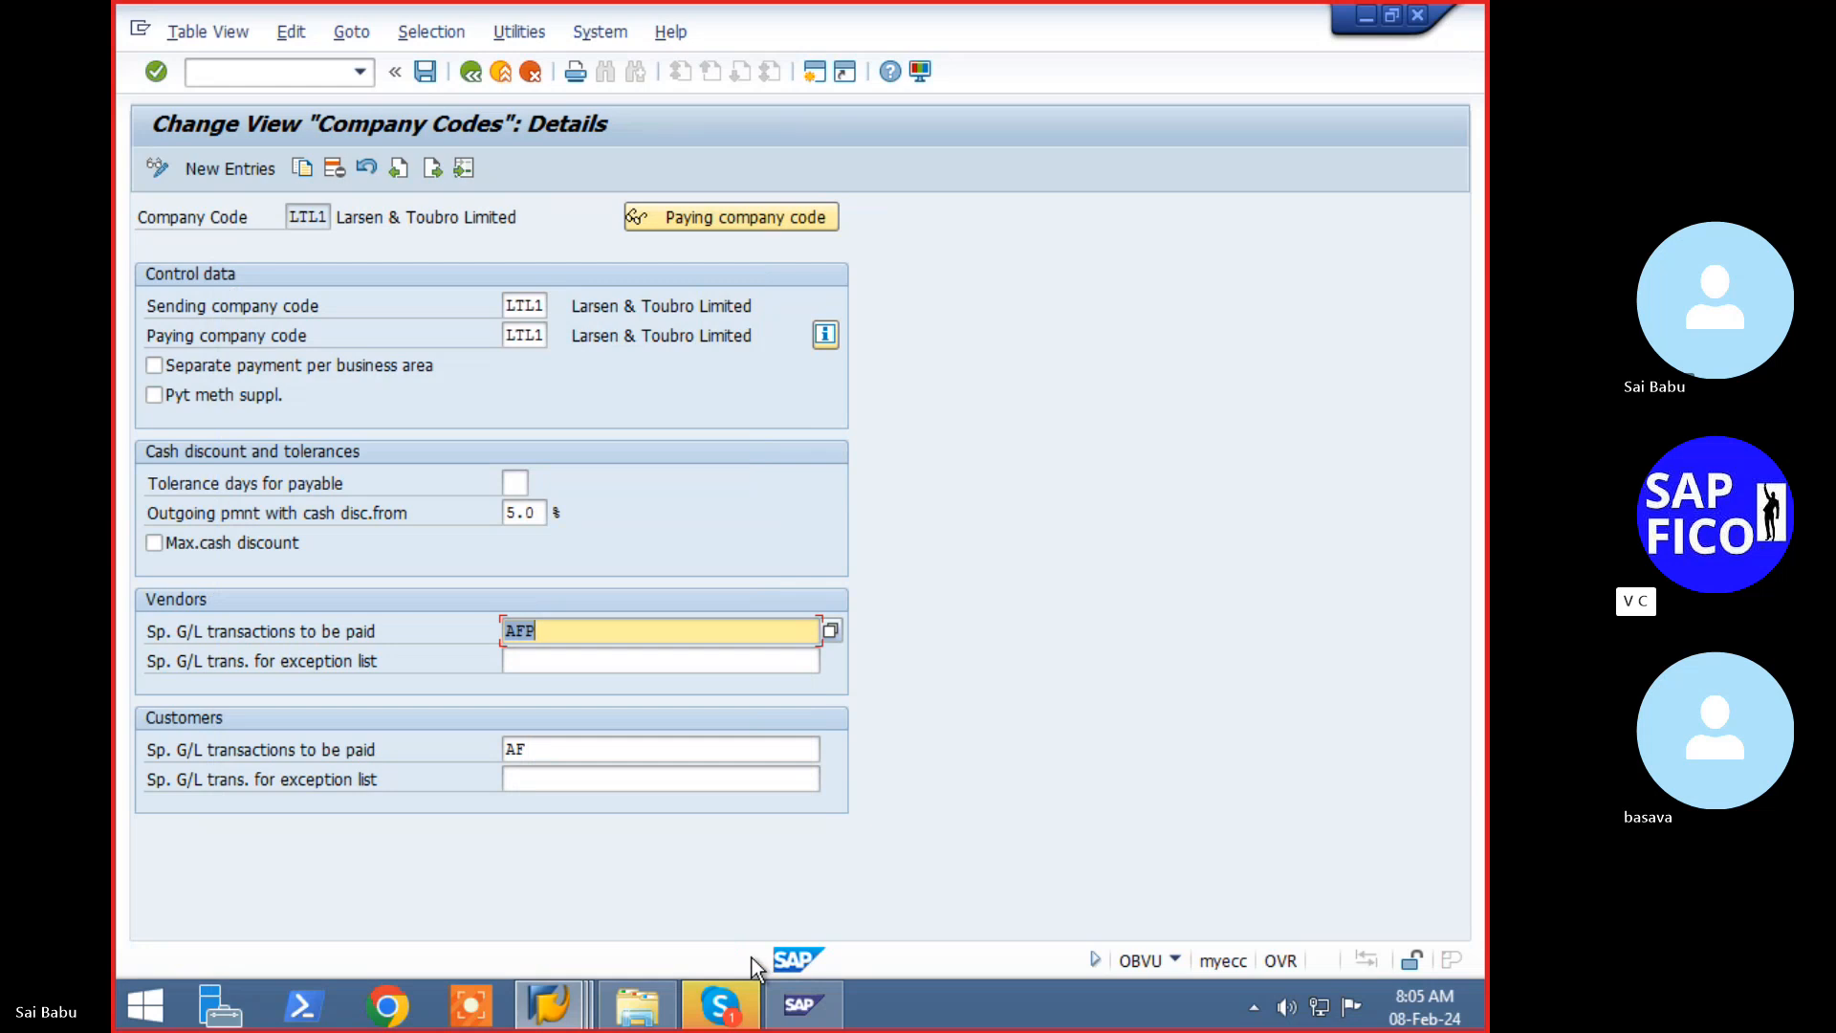
- Append P to the customer special G/L transactions to be paid, making them AFP
{"action": "left_click", "coordinate": [600, 749]}
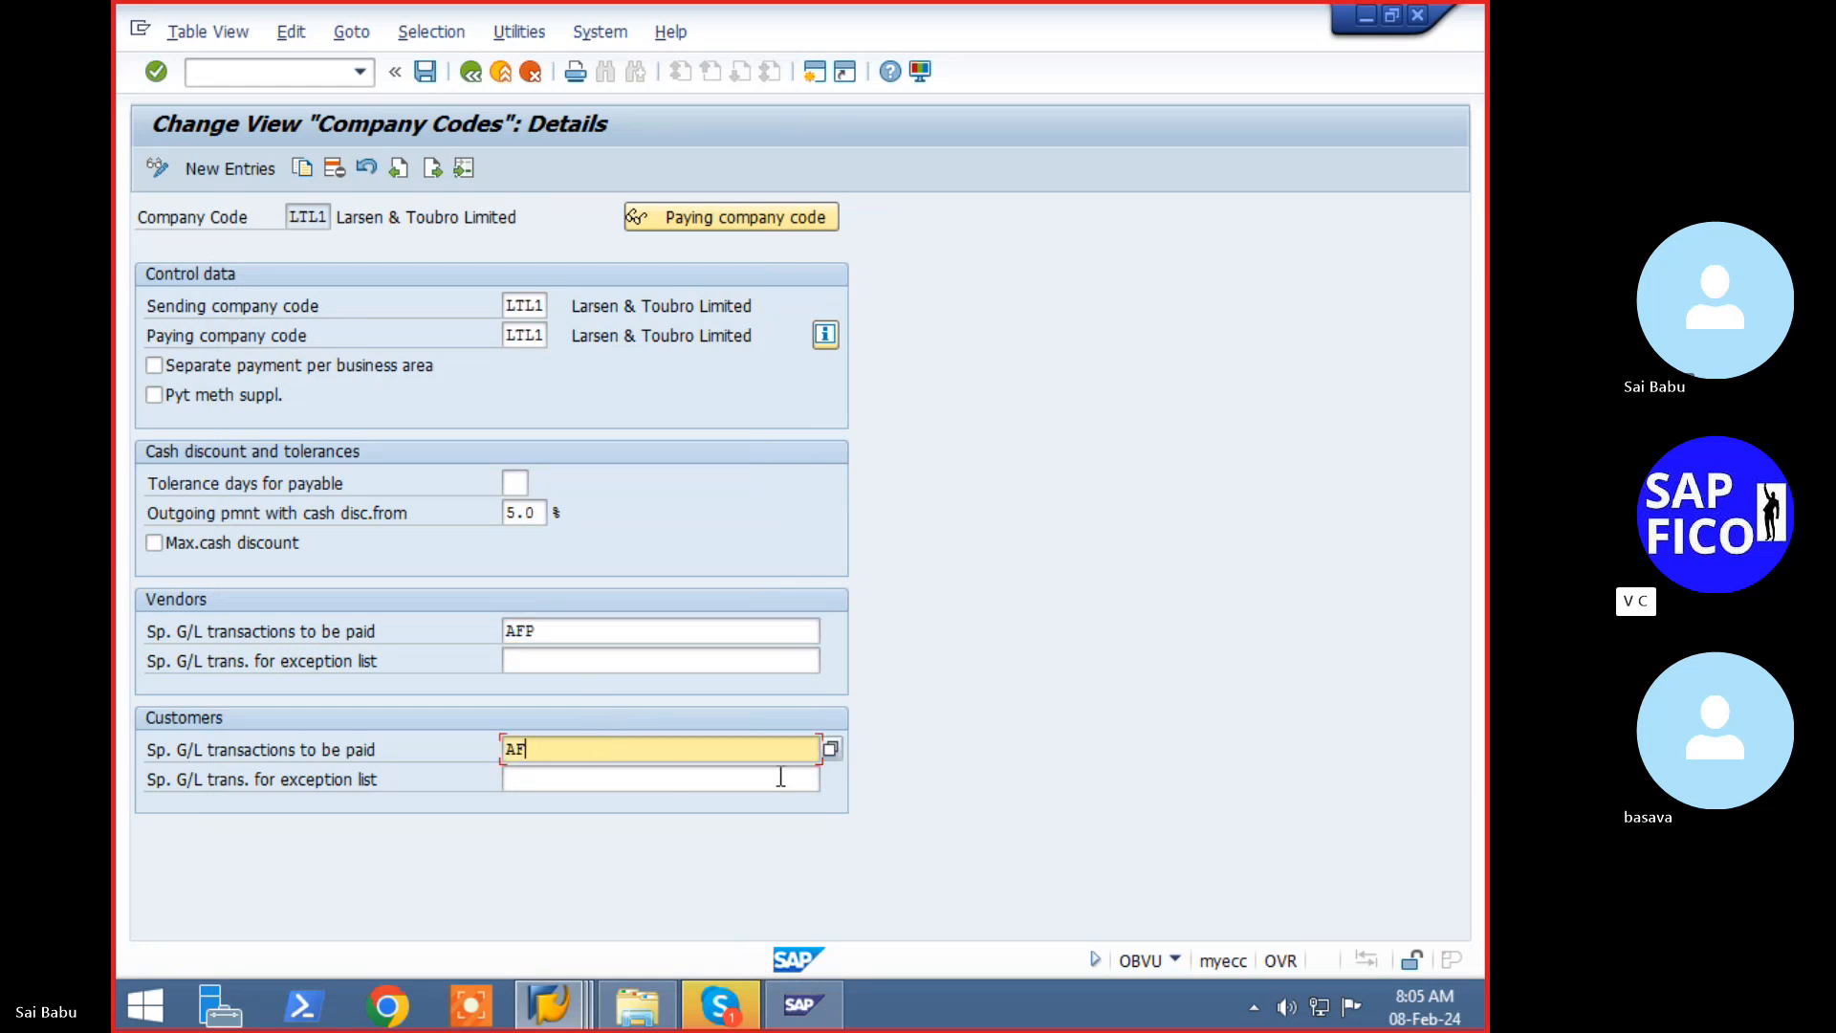
{"action": "key", "text": "F4"}
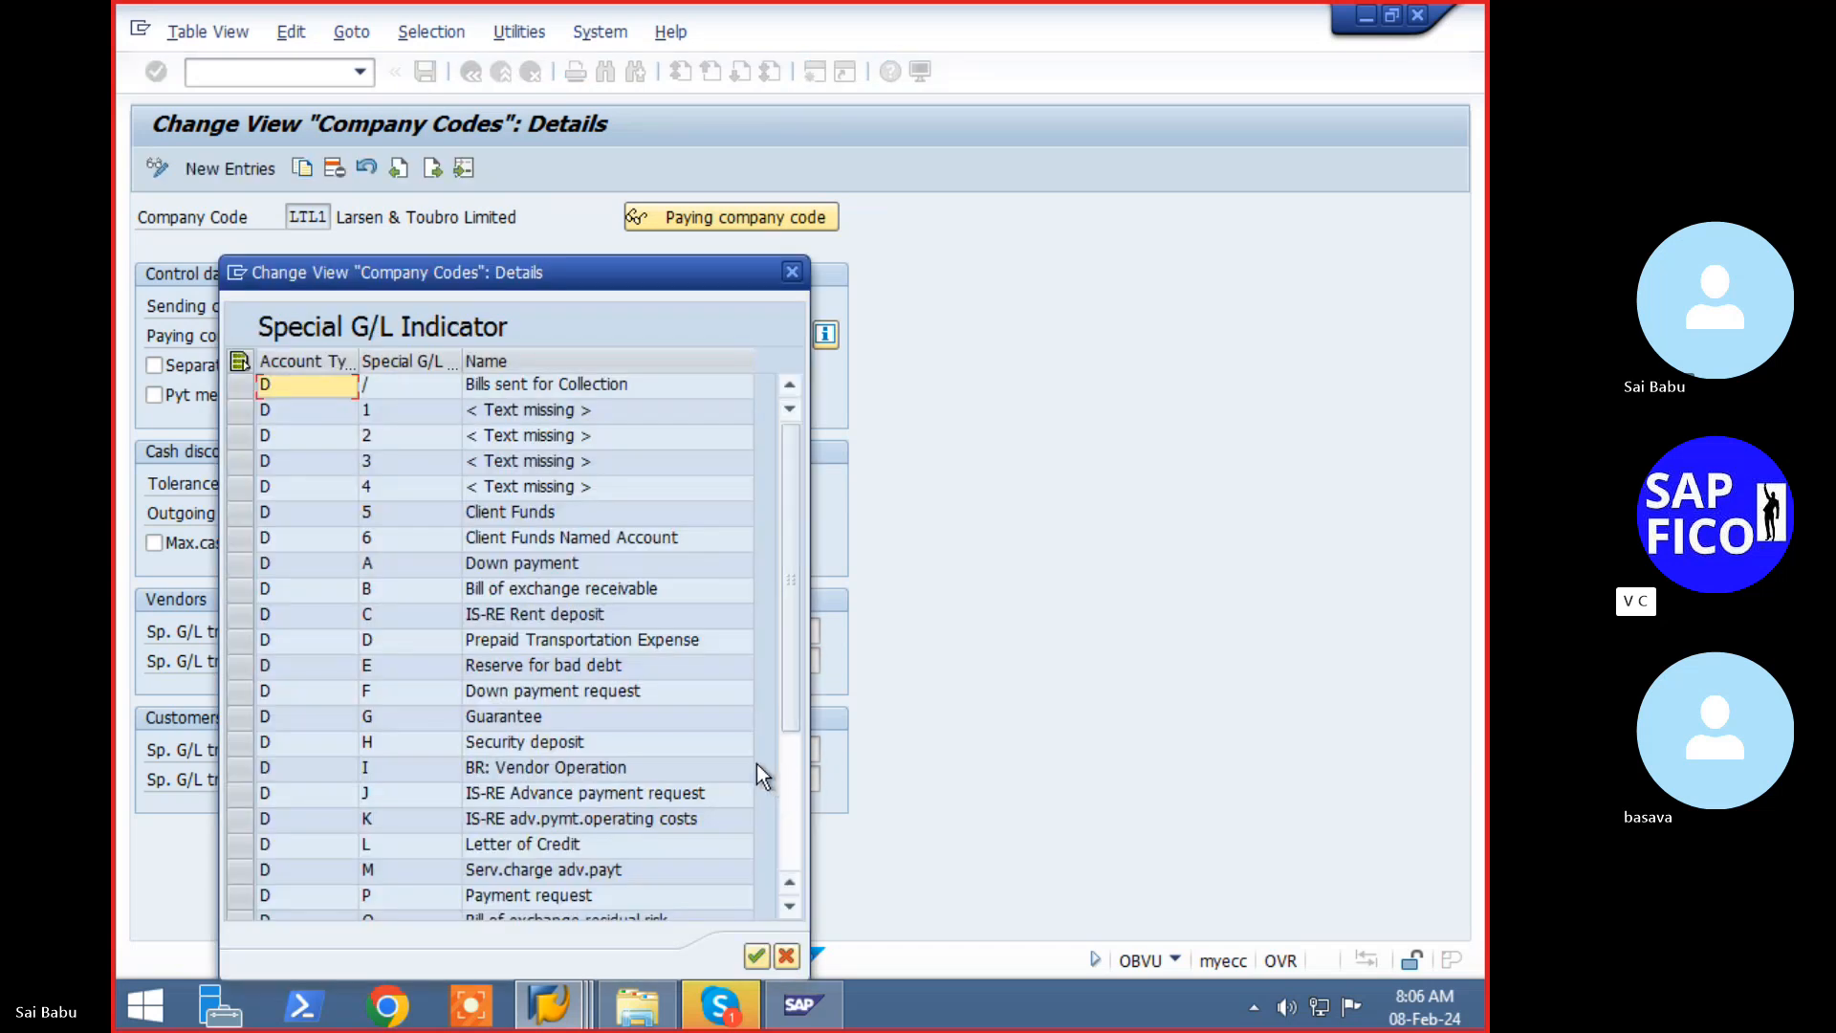
{"action": "left_click", "coordinate": [388, 819]}
{"action": "scroll", "coordinate": [392, 822], "scroll_direction": "down", "scroll_amount": 3}
{"action": "scroll", "coordinate": [346, 789], "scroll_direction": "up", "scroll_amount": 3}
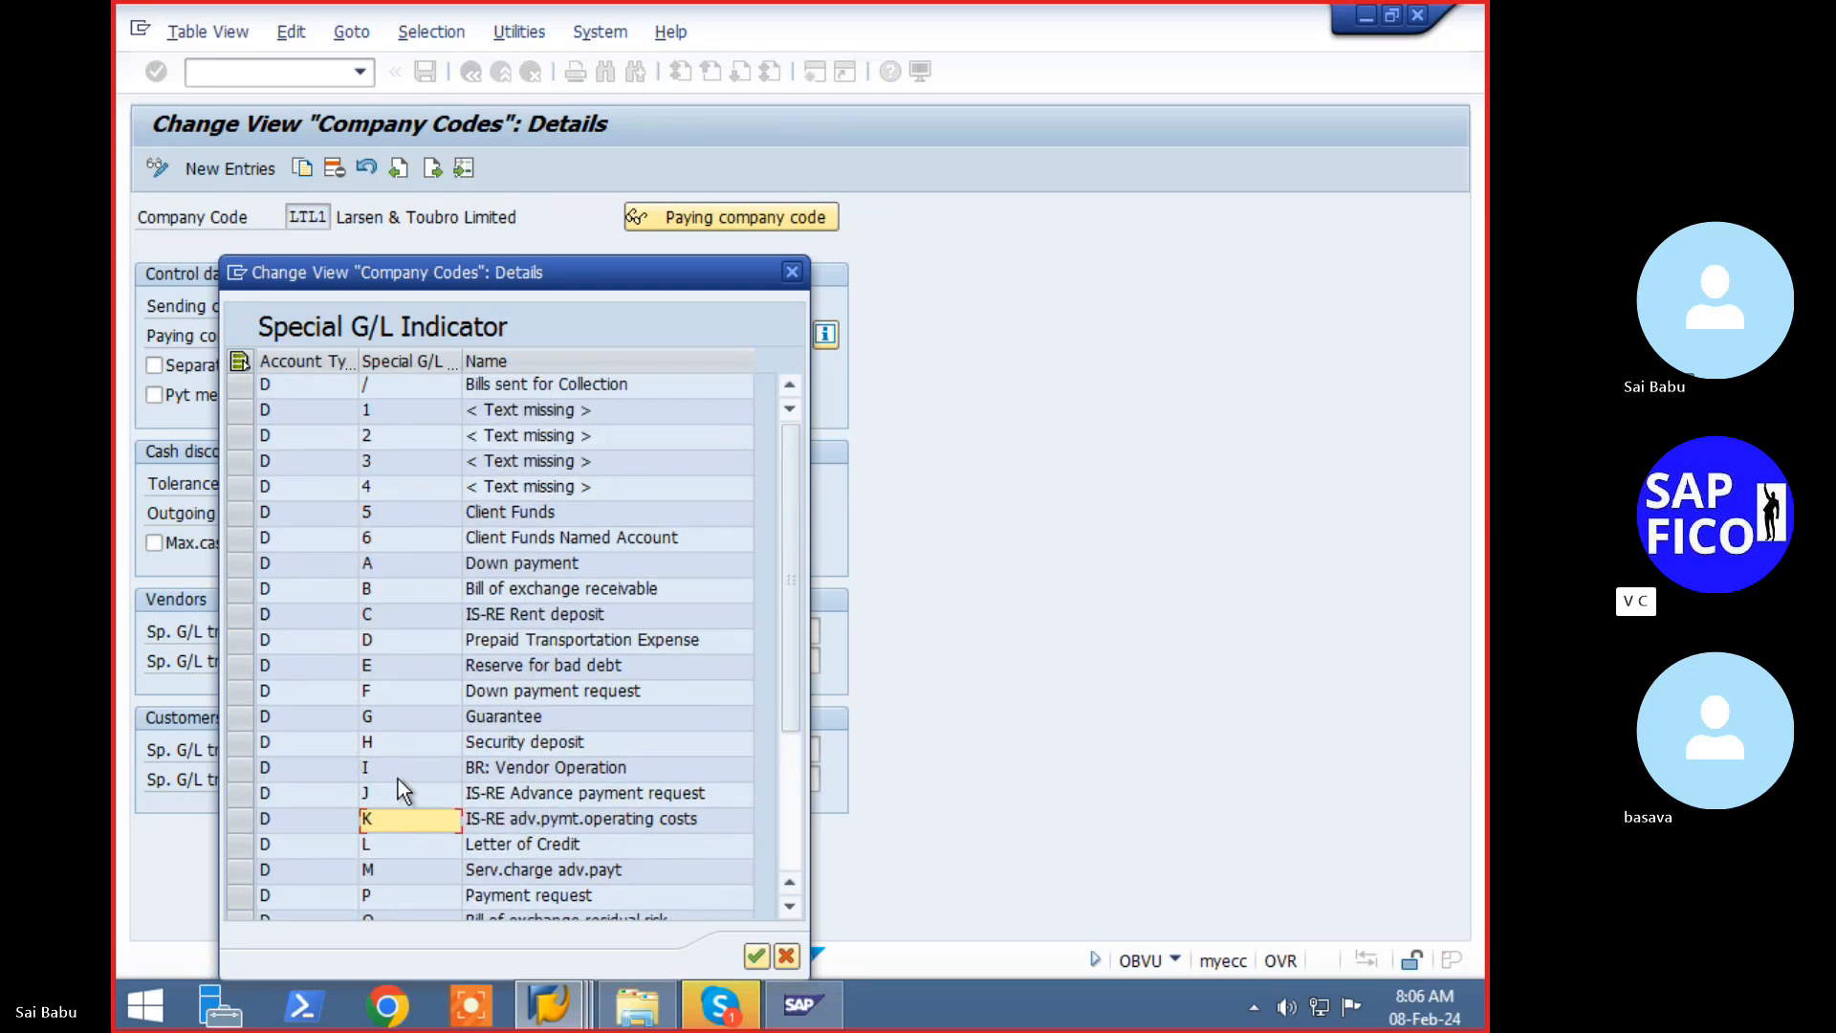
{"action": "scroll", "coordinate": [392, 830], "scroll_direction": "down", "scroll_amount": 3}
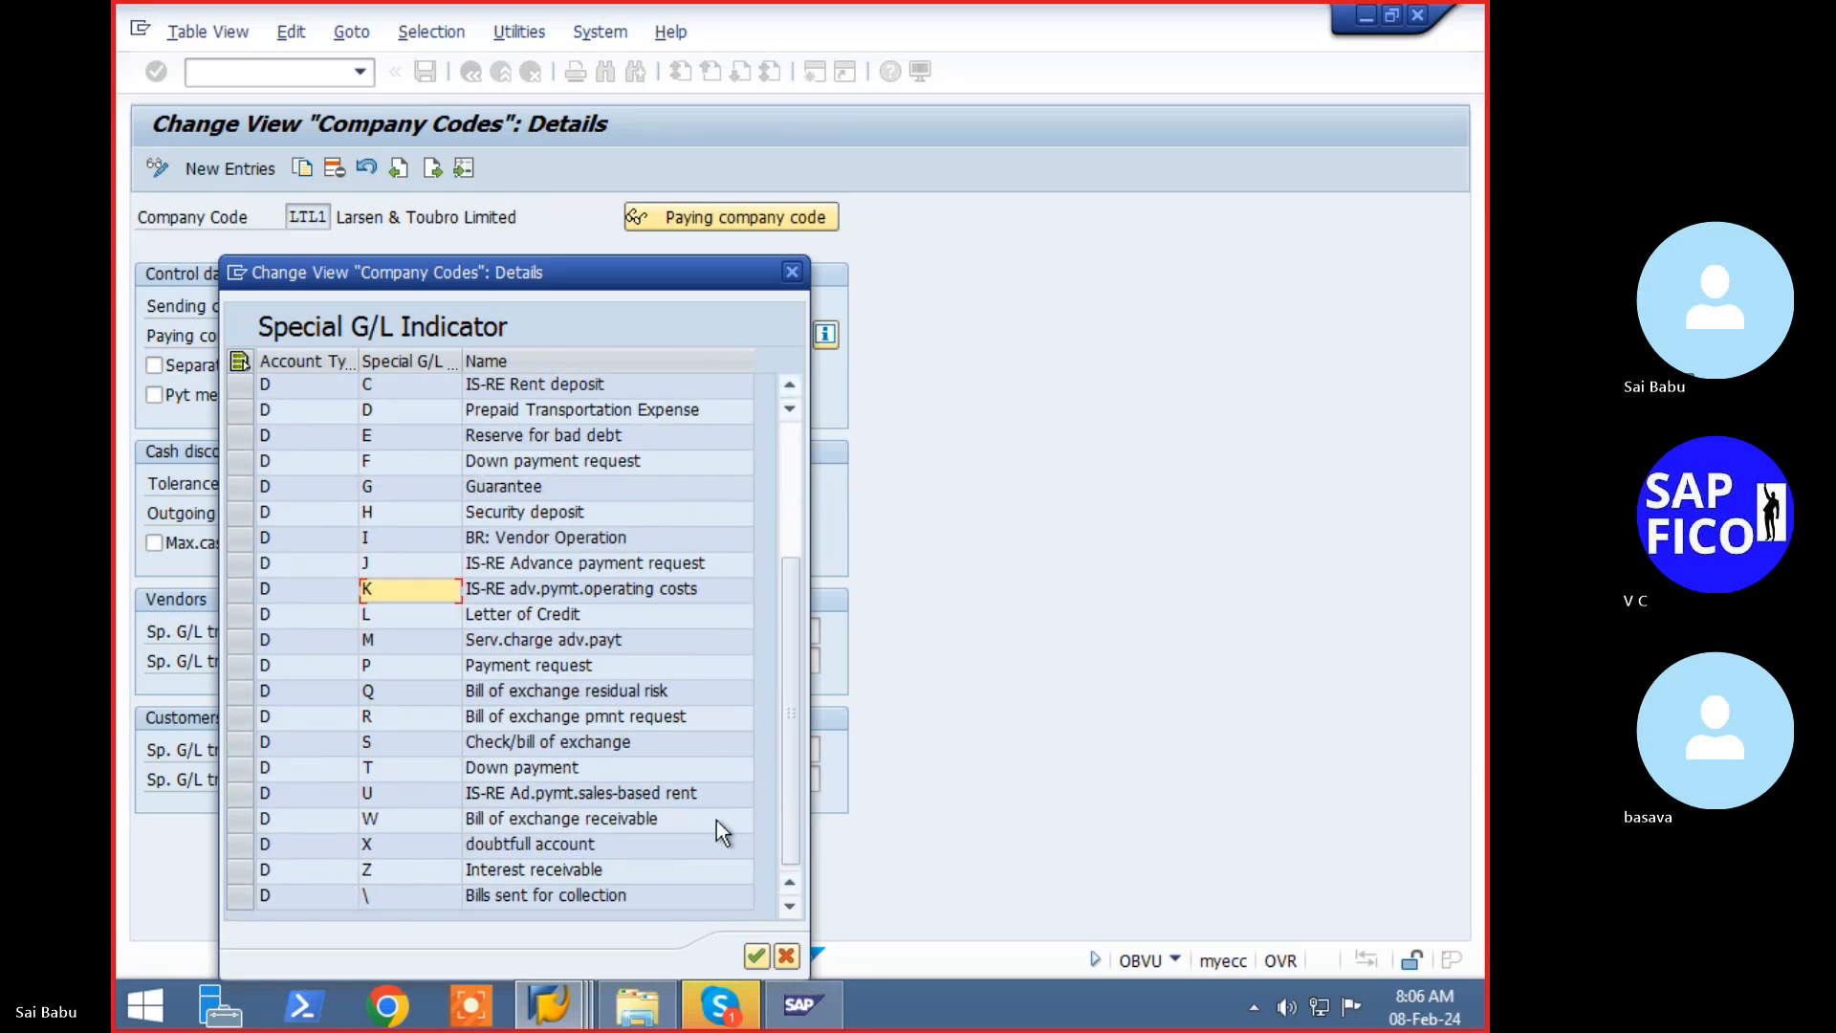
{"action": "left_click", "coordinate": [388, 672]}
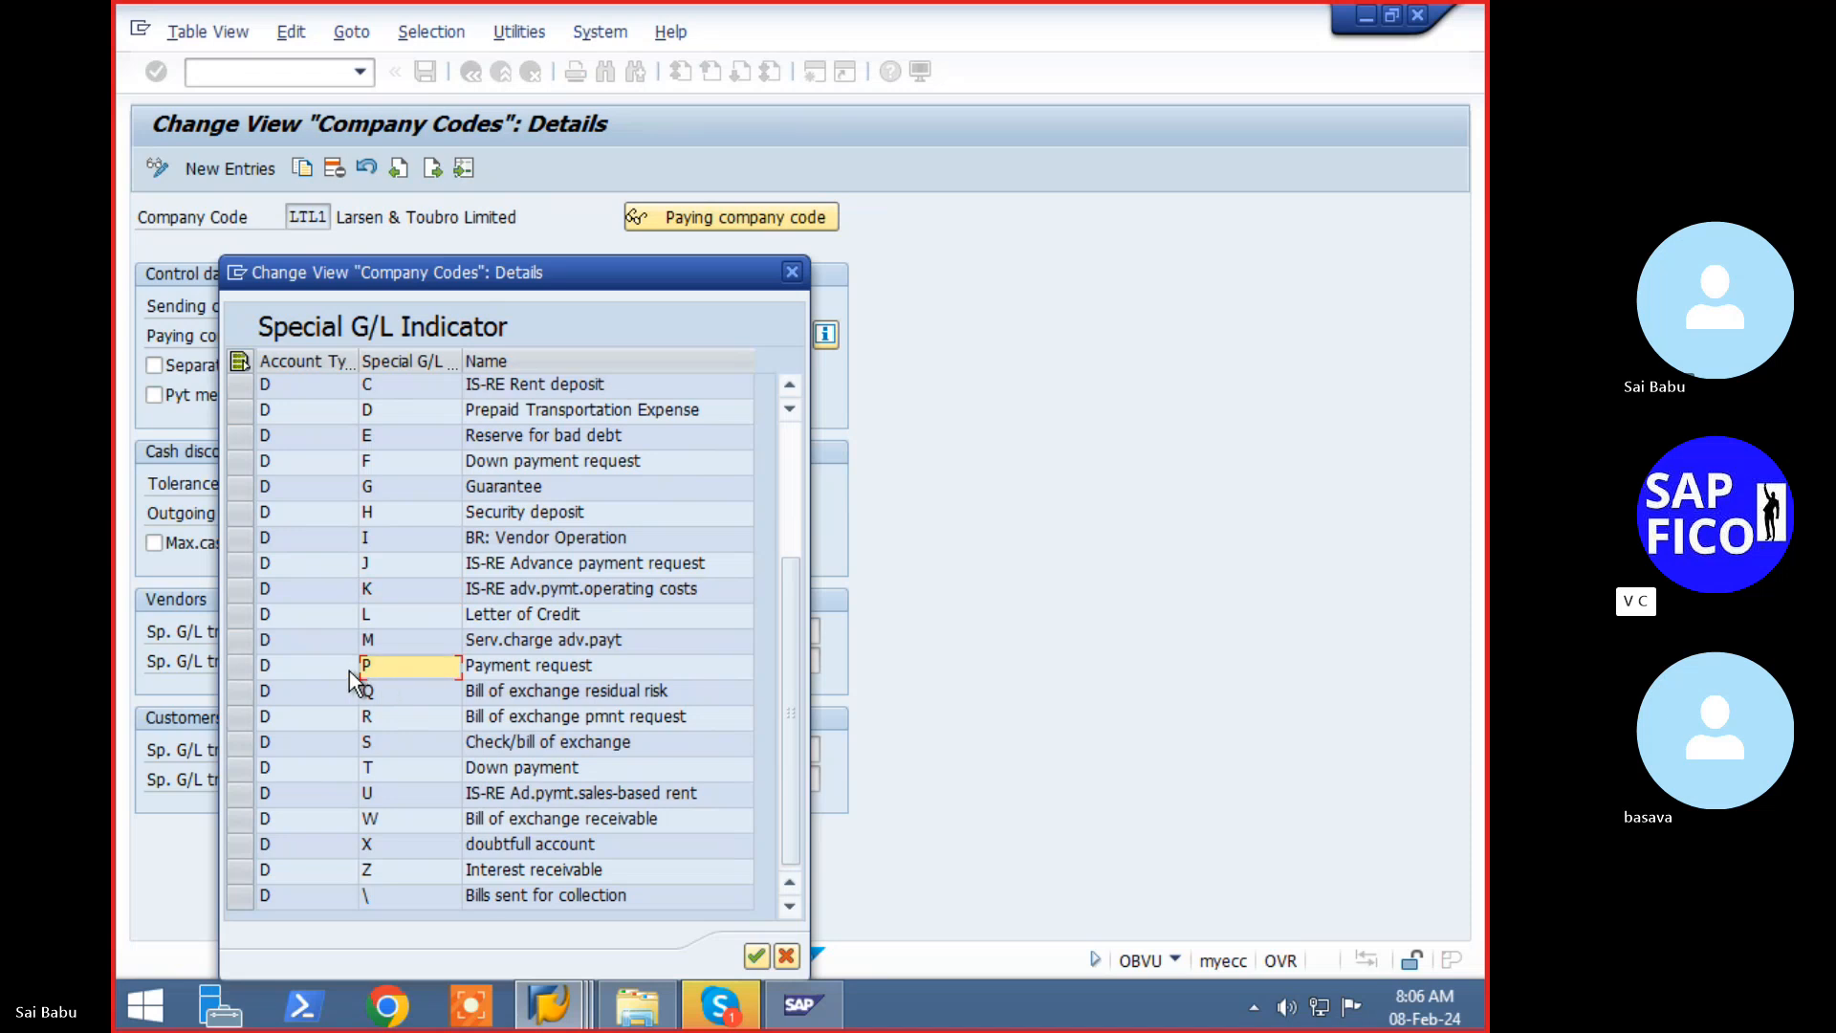
{"action": "left_click", "coordinate": [310, 667]}
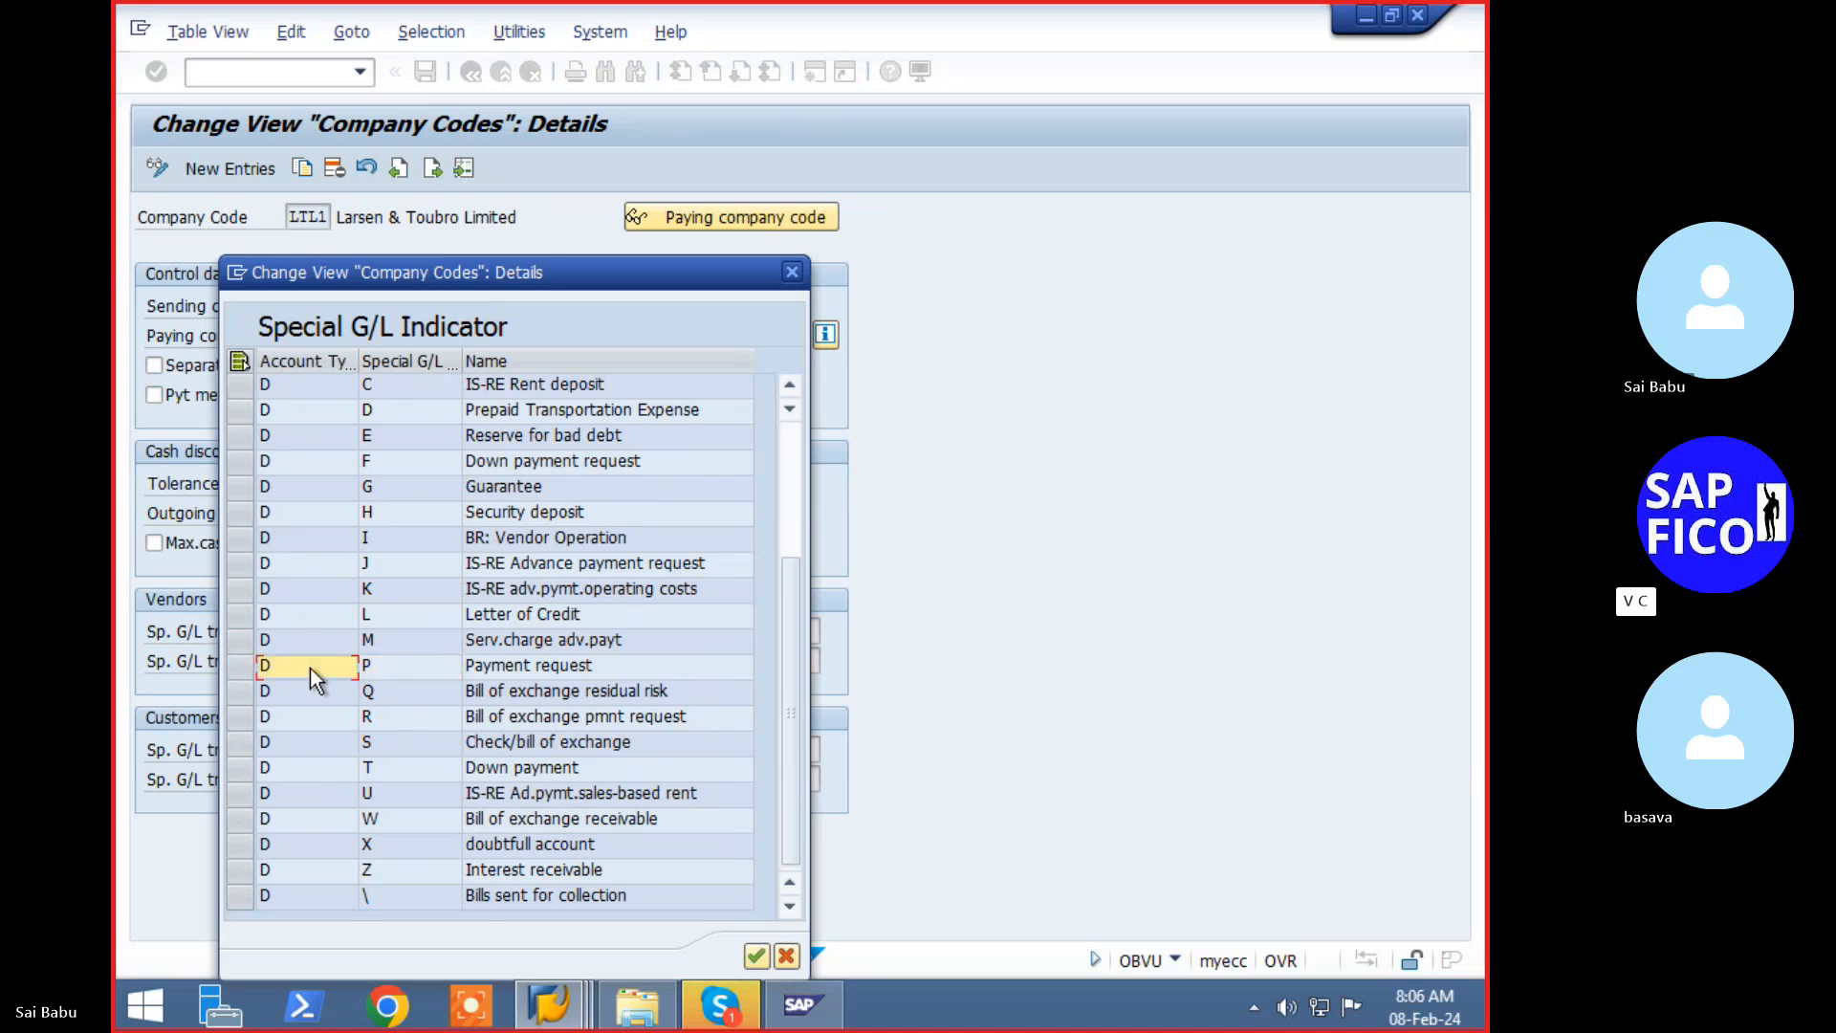
{"action": "left_click", "coordinate": [756, 955]}
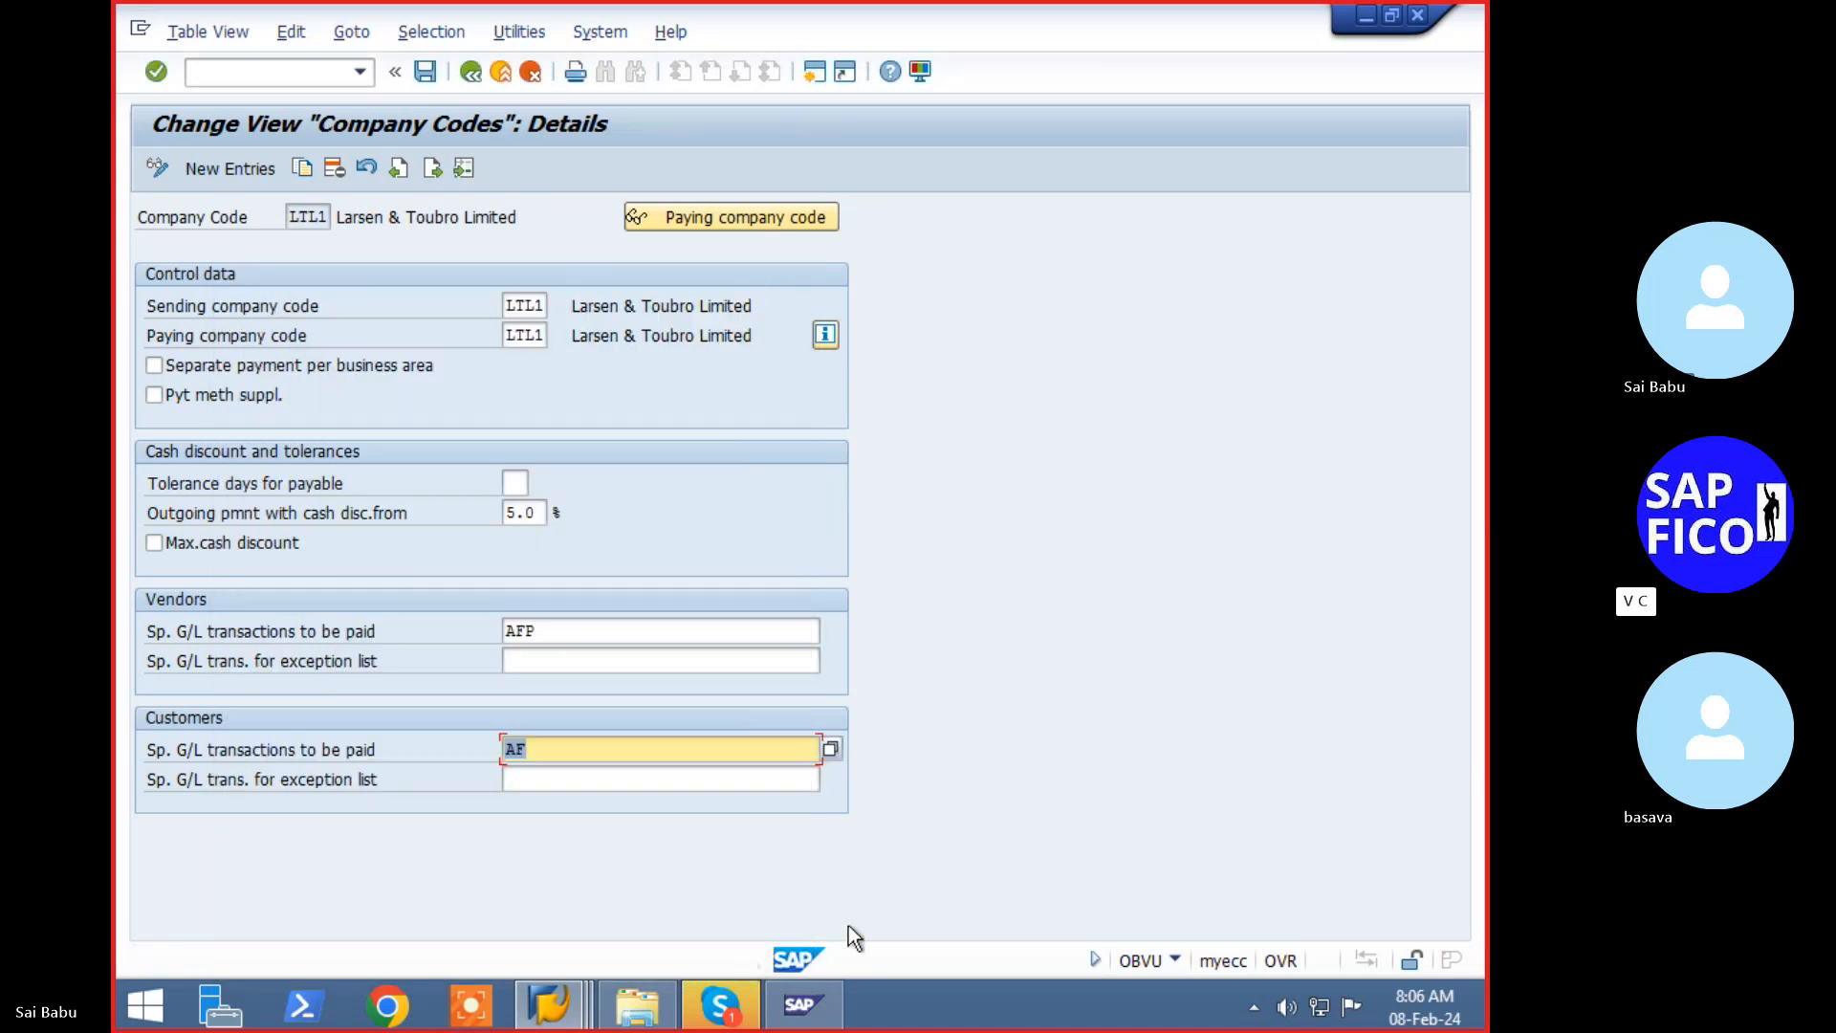
{"action": "left_click", "coordinate": [634, 755]}
{"action": "type", "text": "p"}
{"action": "key", "text": "BackSpace"}
{"action": "type", "text": "P"}
{"action": "key", "text": "Return"}
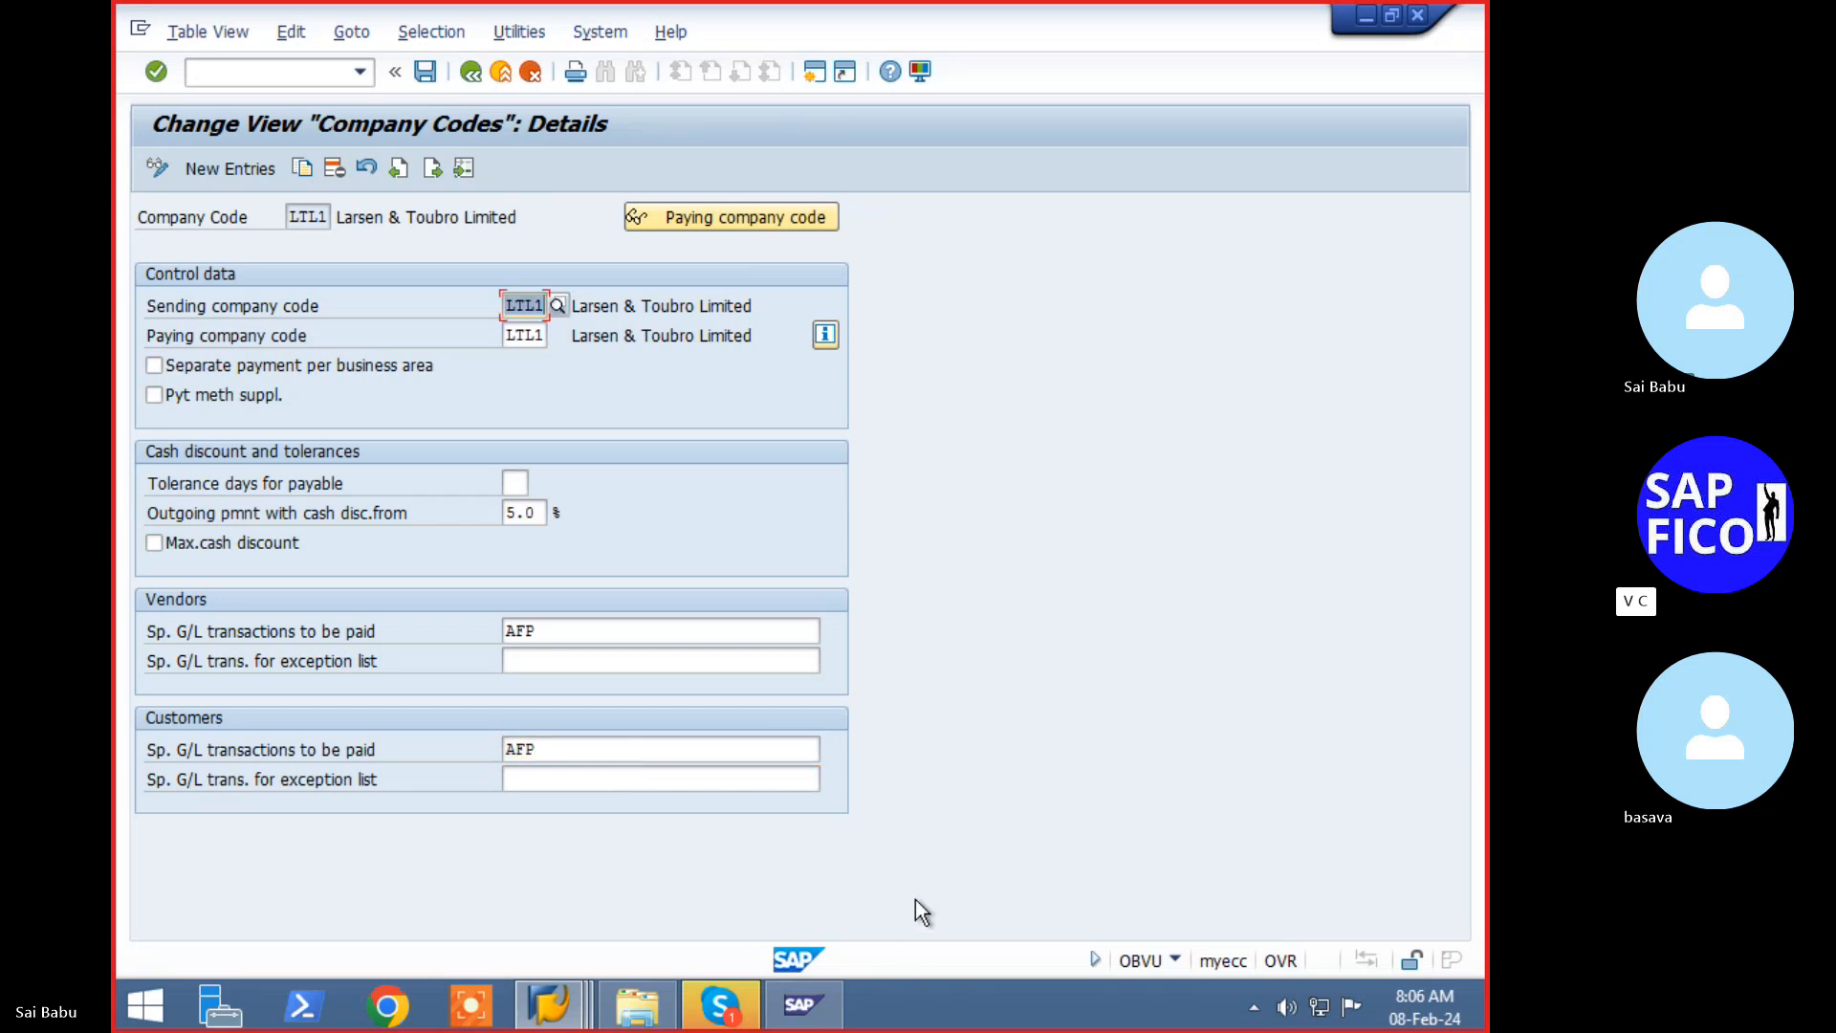
- Save the LTL1 AFP payment settings under a customizing request and restore the Company Codes window
{"action": "left_click", "coordinate": [425, 71]}
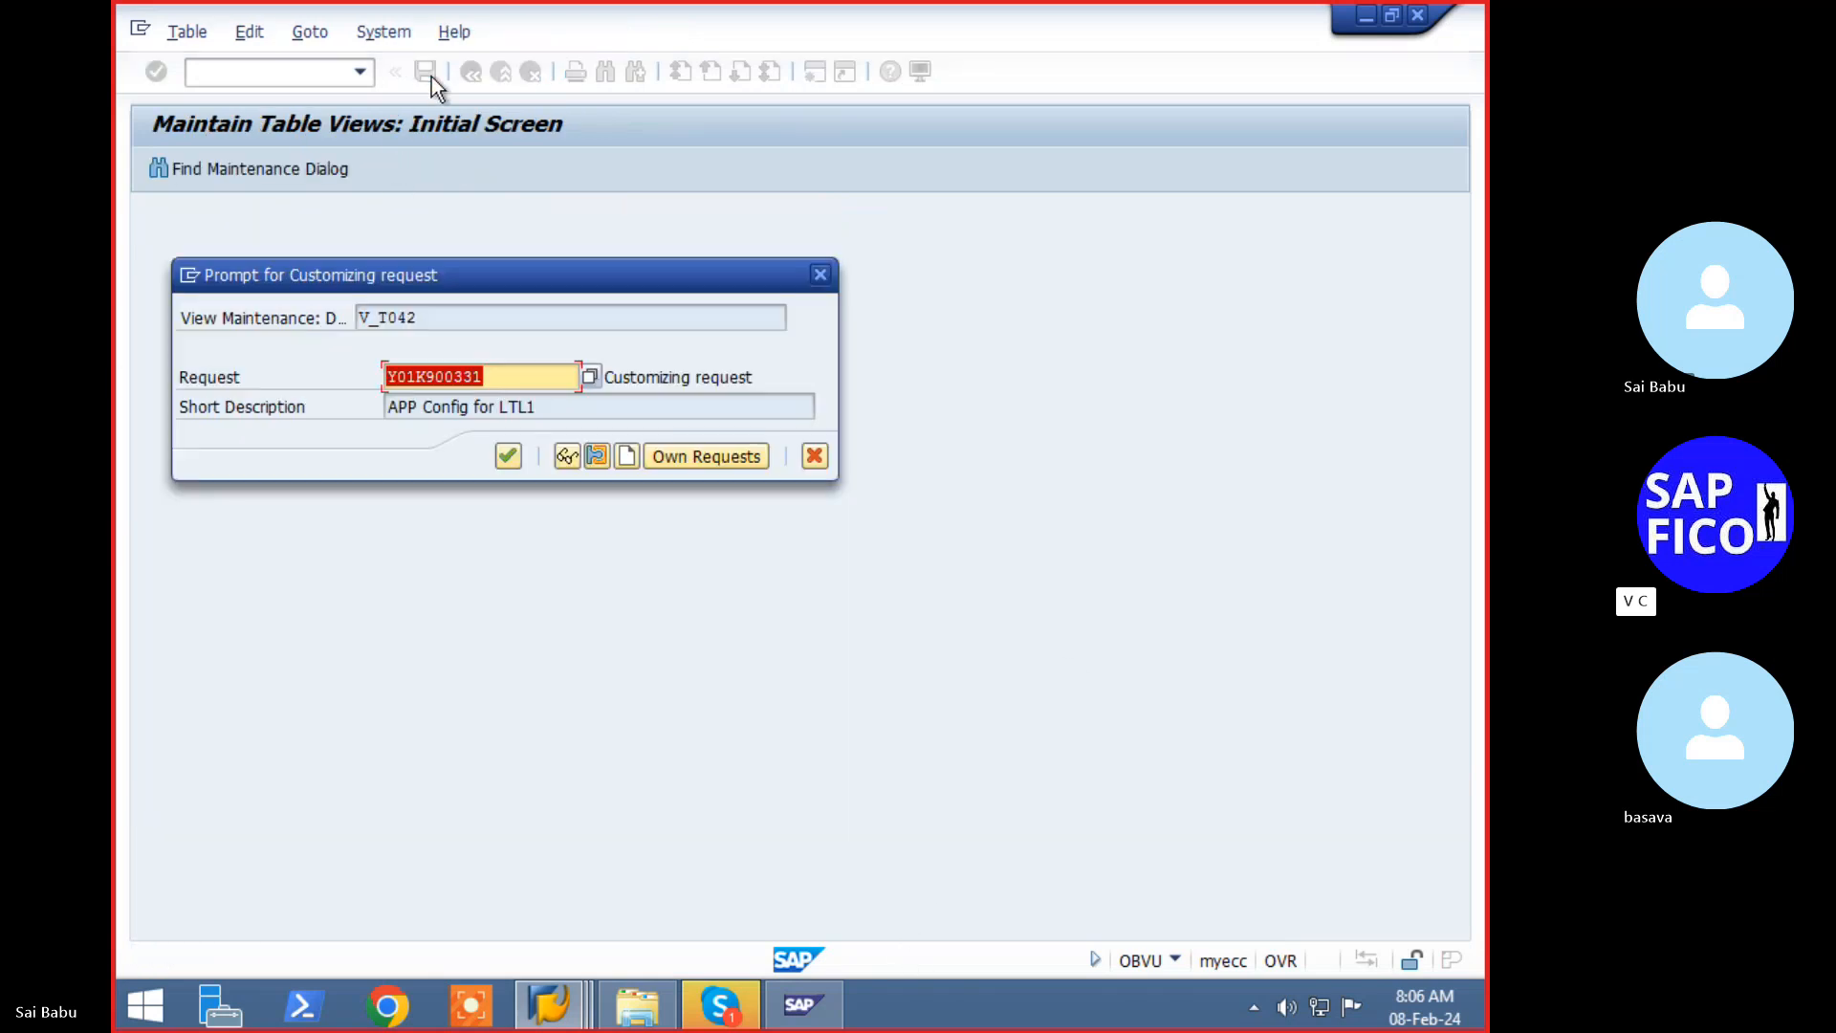
{"action": "left_click", "coordinate": [506, 457]}
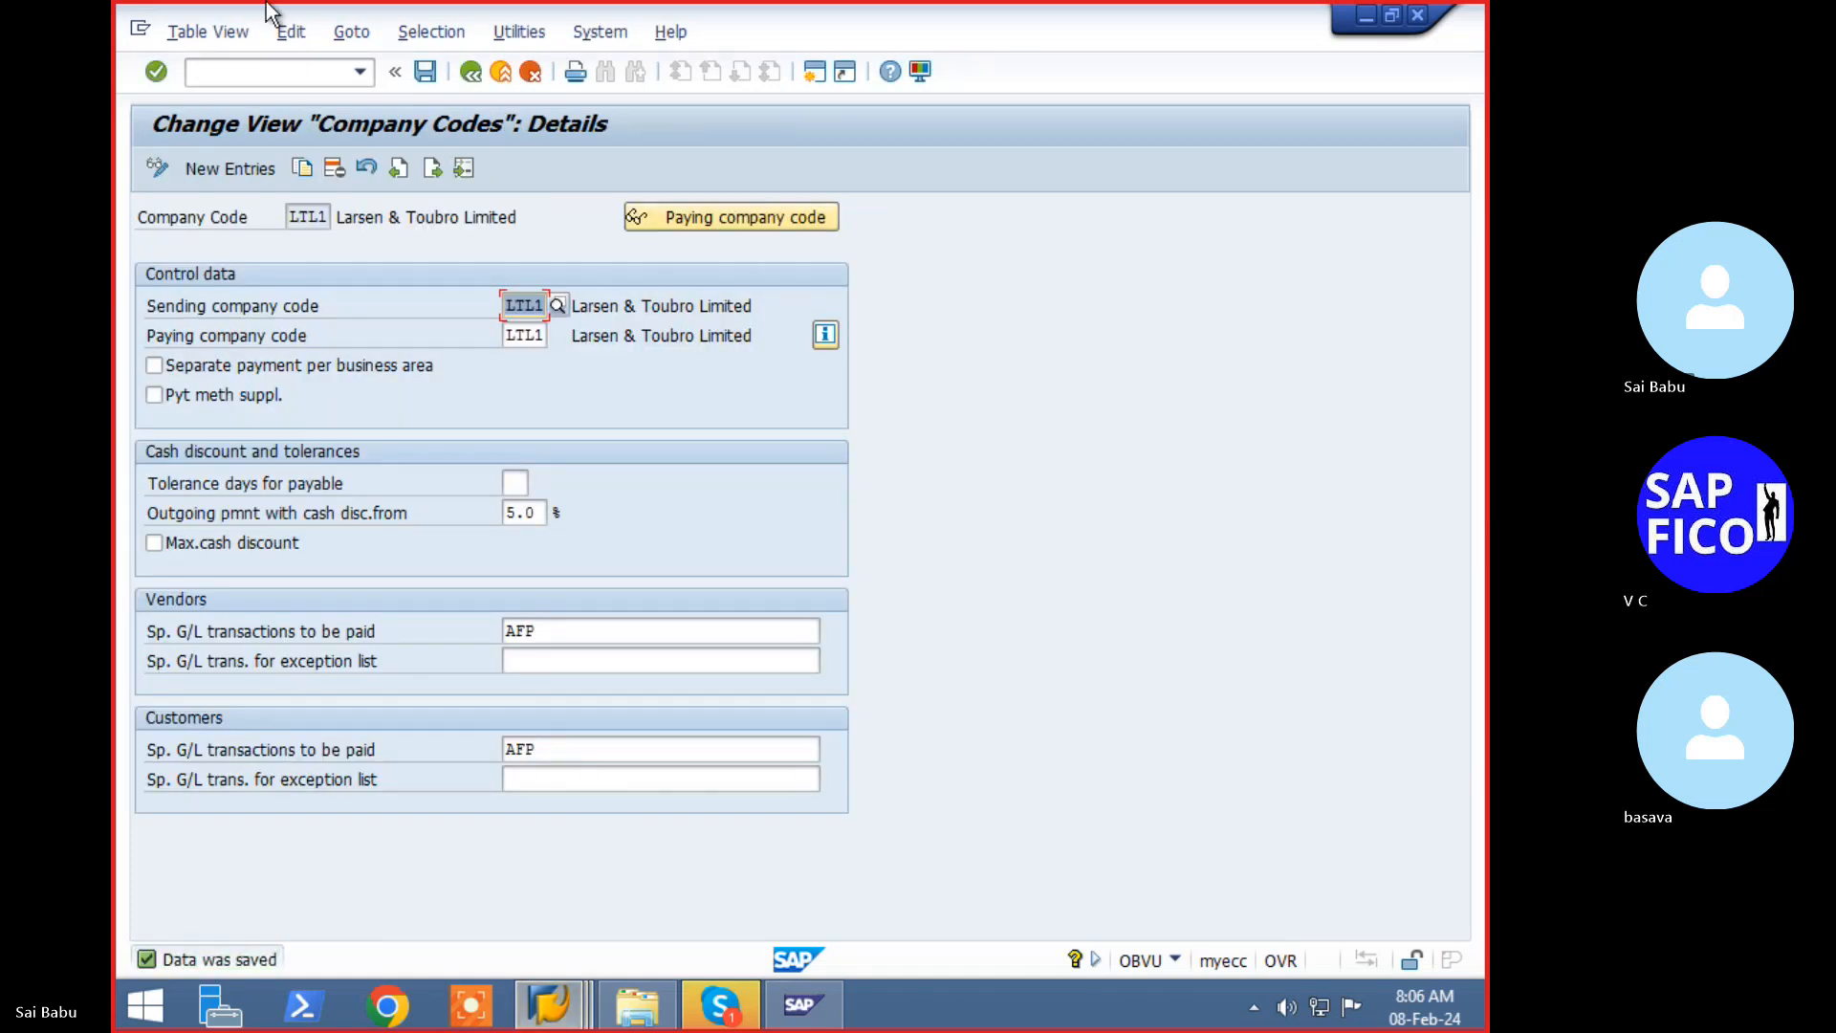
{"action": "left_click", "coordinate": [283, 67]}
{"action": "type", "text": "/n"}
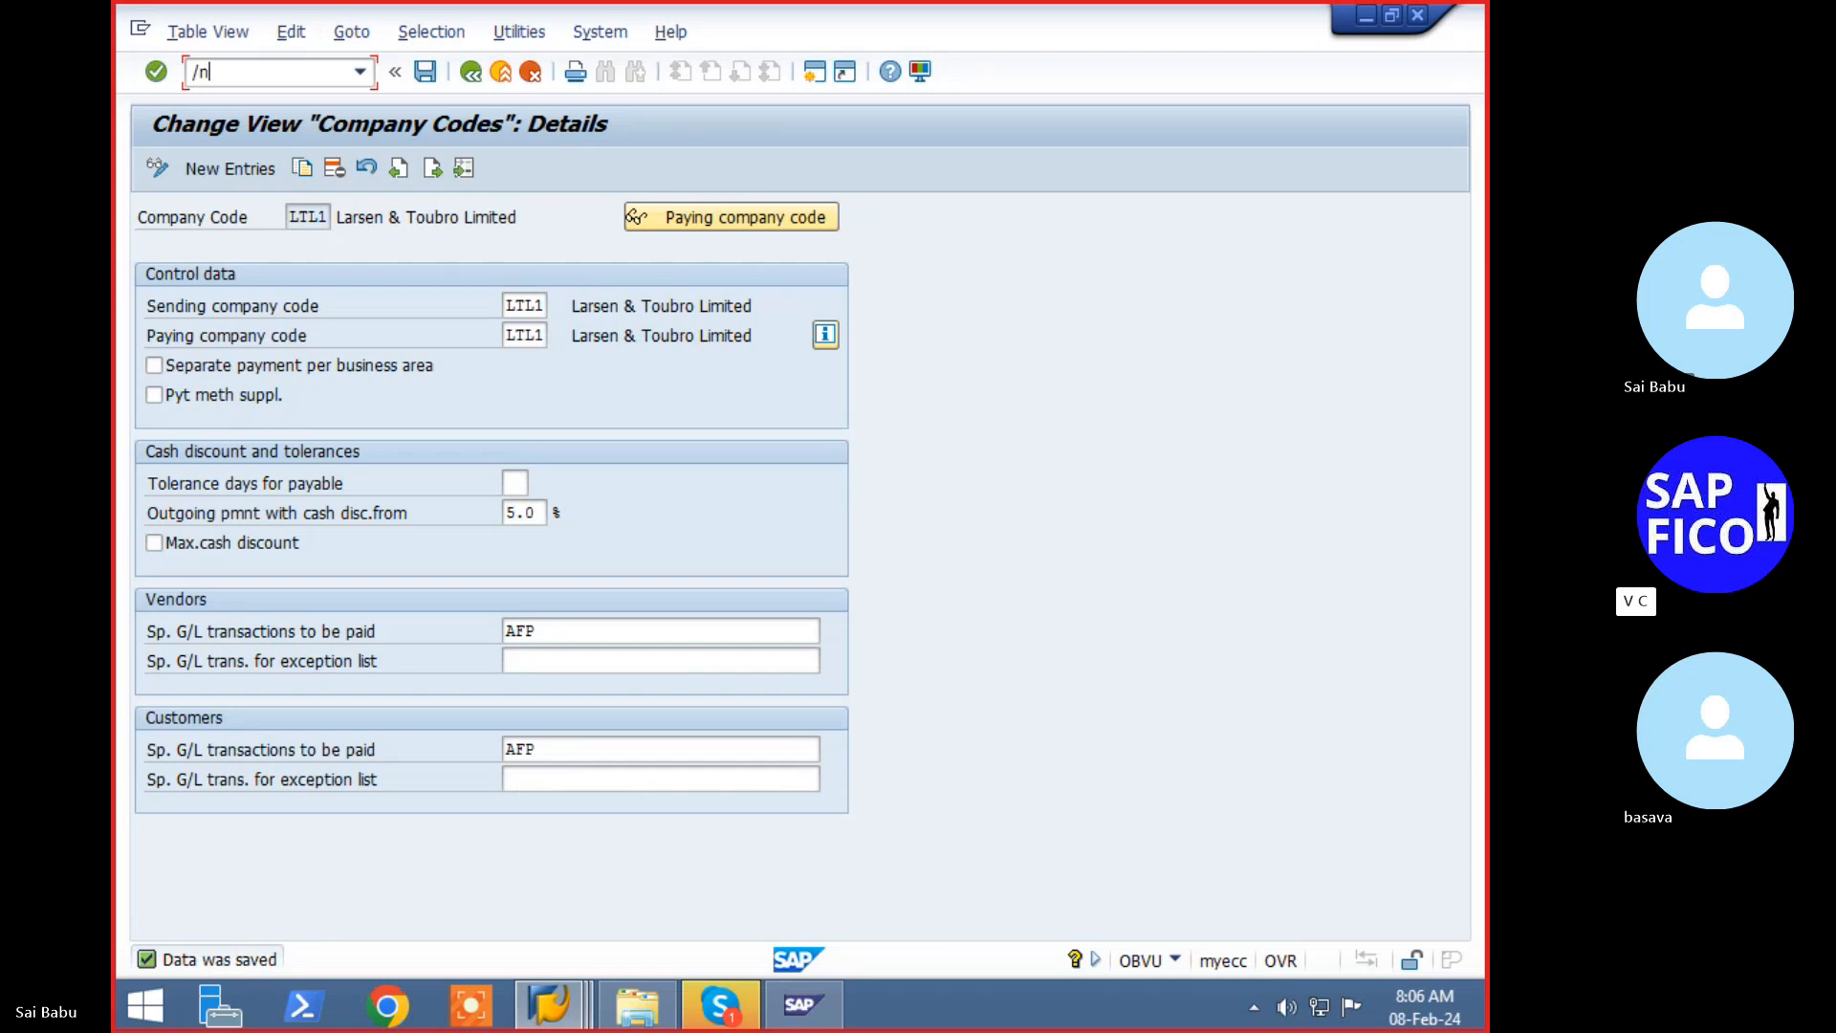
{"action": "type", "text": "f110"}
{"action": "mouse_move", "coordinate": [547, 1004]}
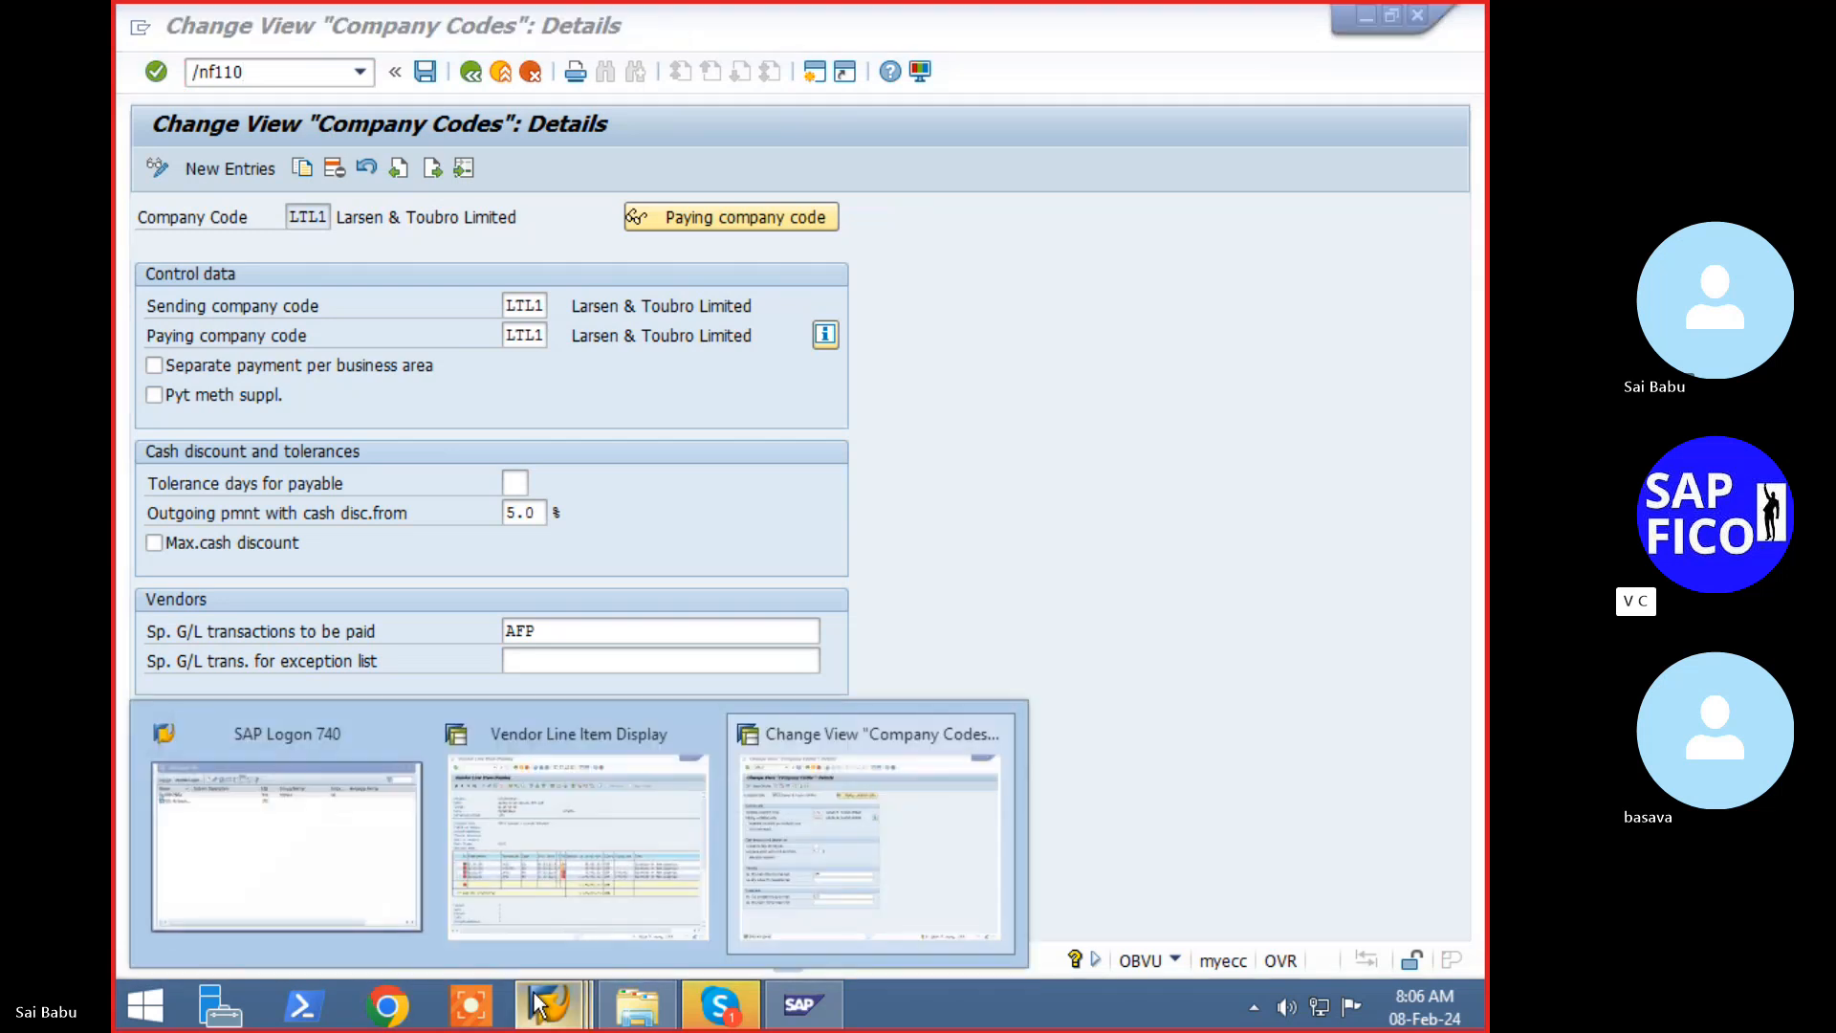
{"action": "left_click", "coordinate": [938, 886]}
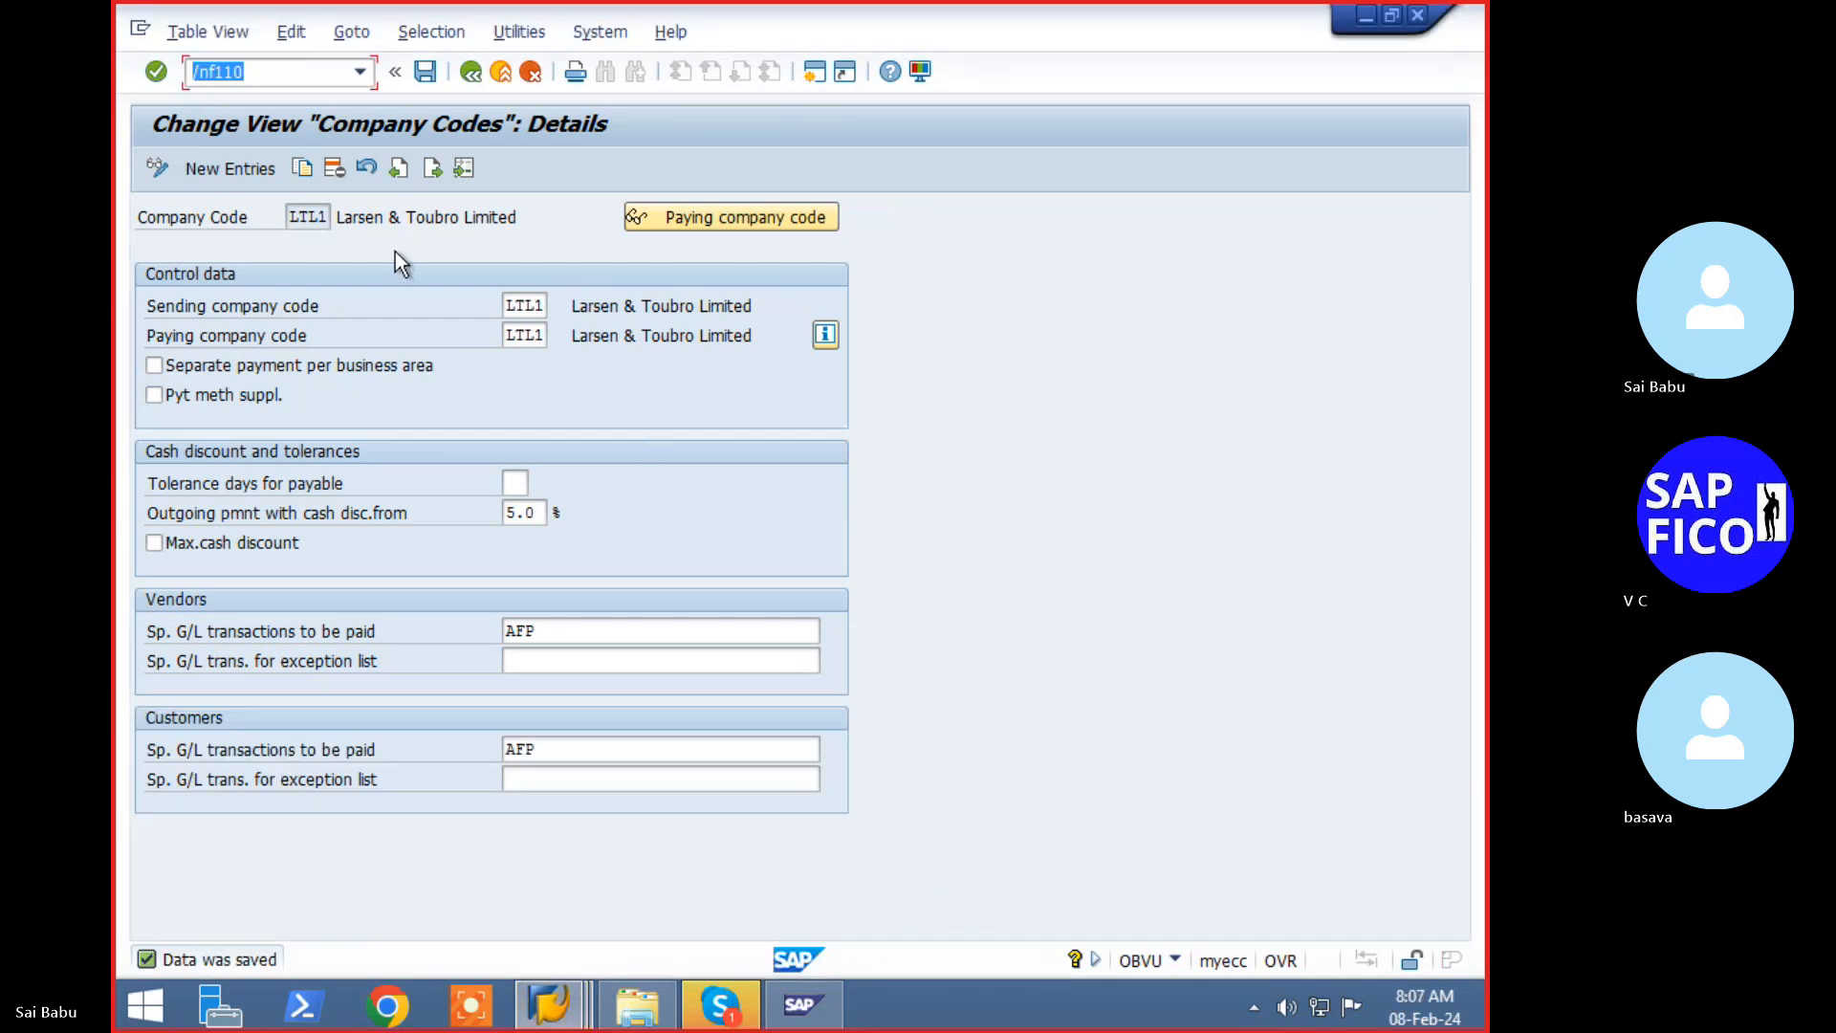
- In F110, delete the 08.02.2024 LTL2 run parameters and open the empty Parameter tab
{"action": "key", "text": "Return"}
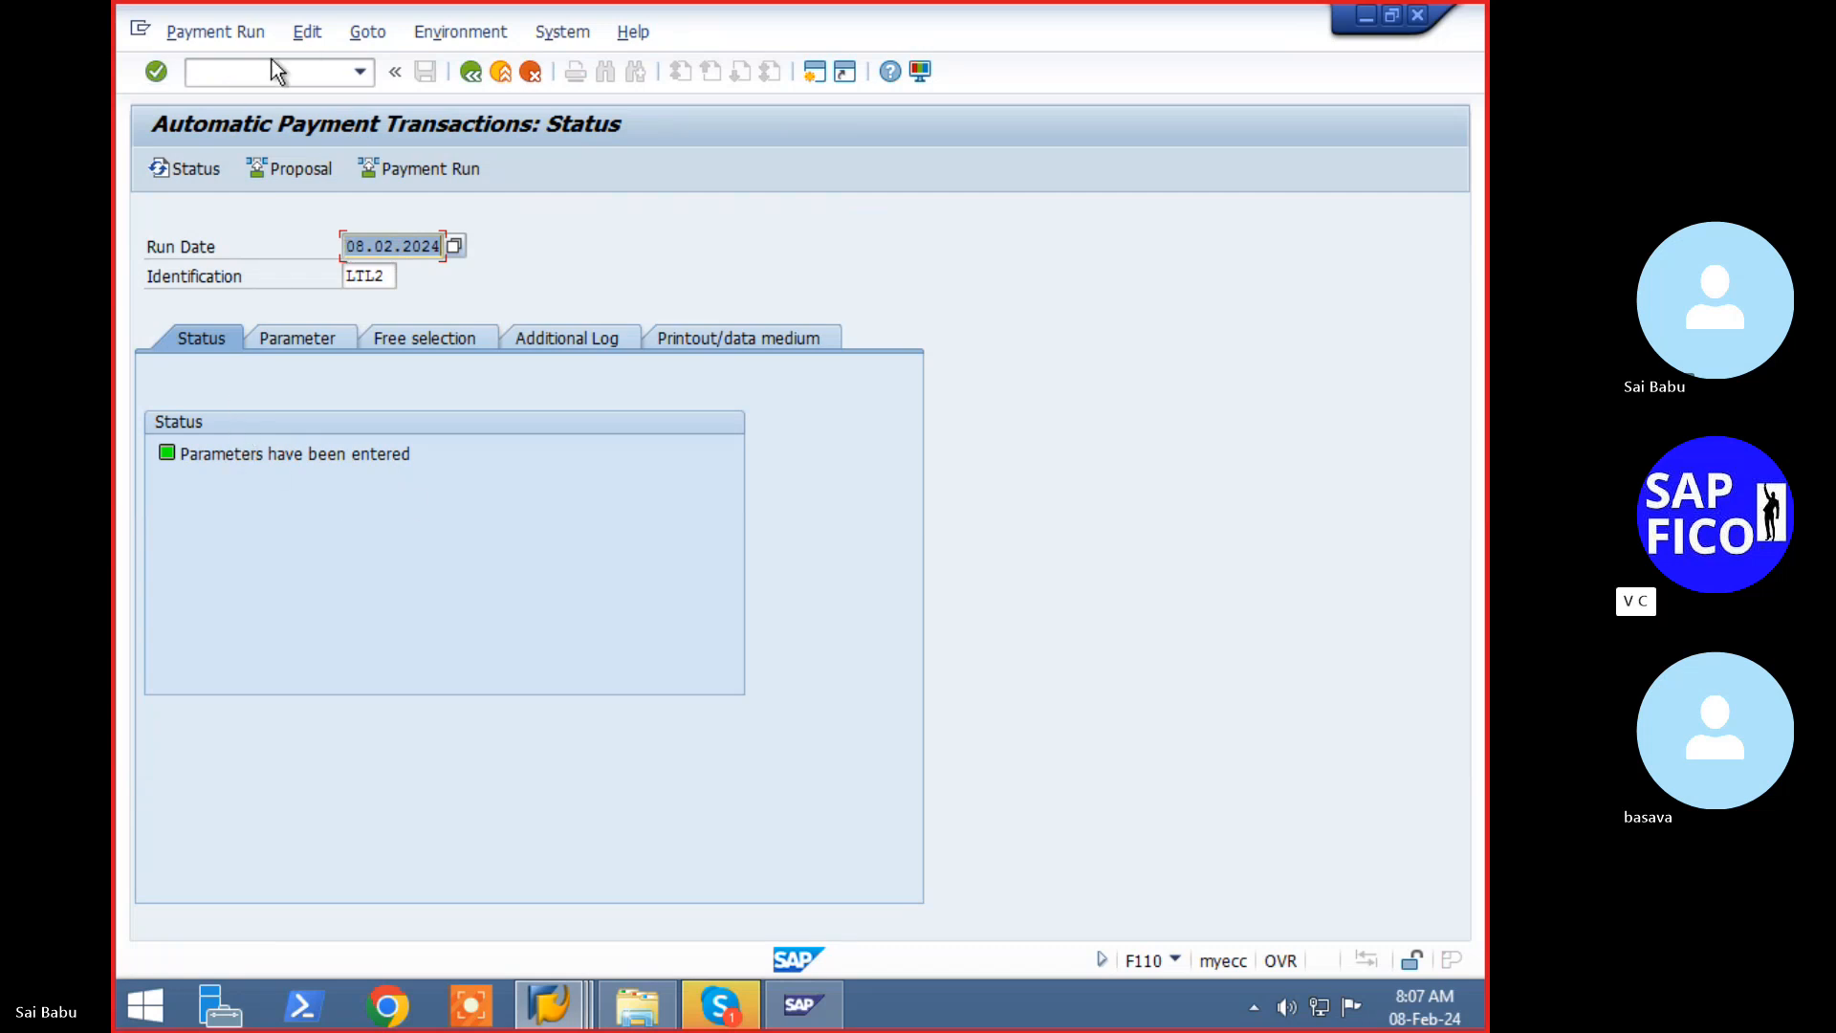
{"action": "left_click", "coordinate": [304, 31]}
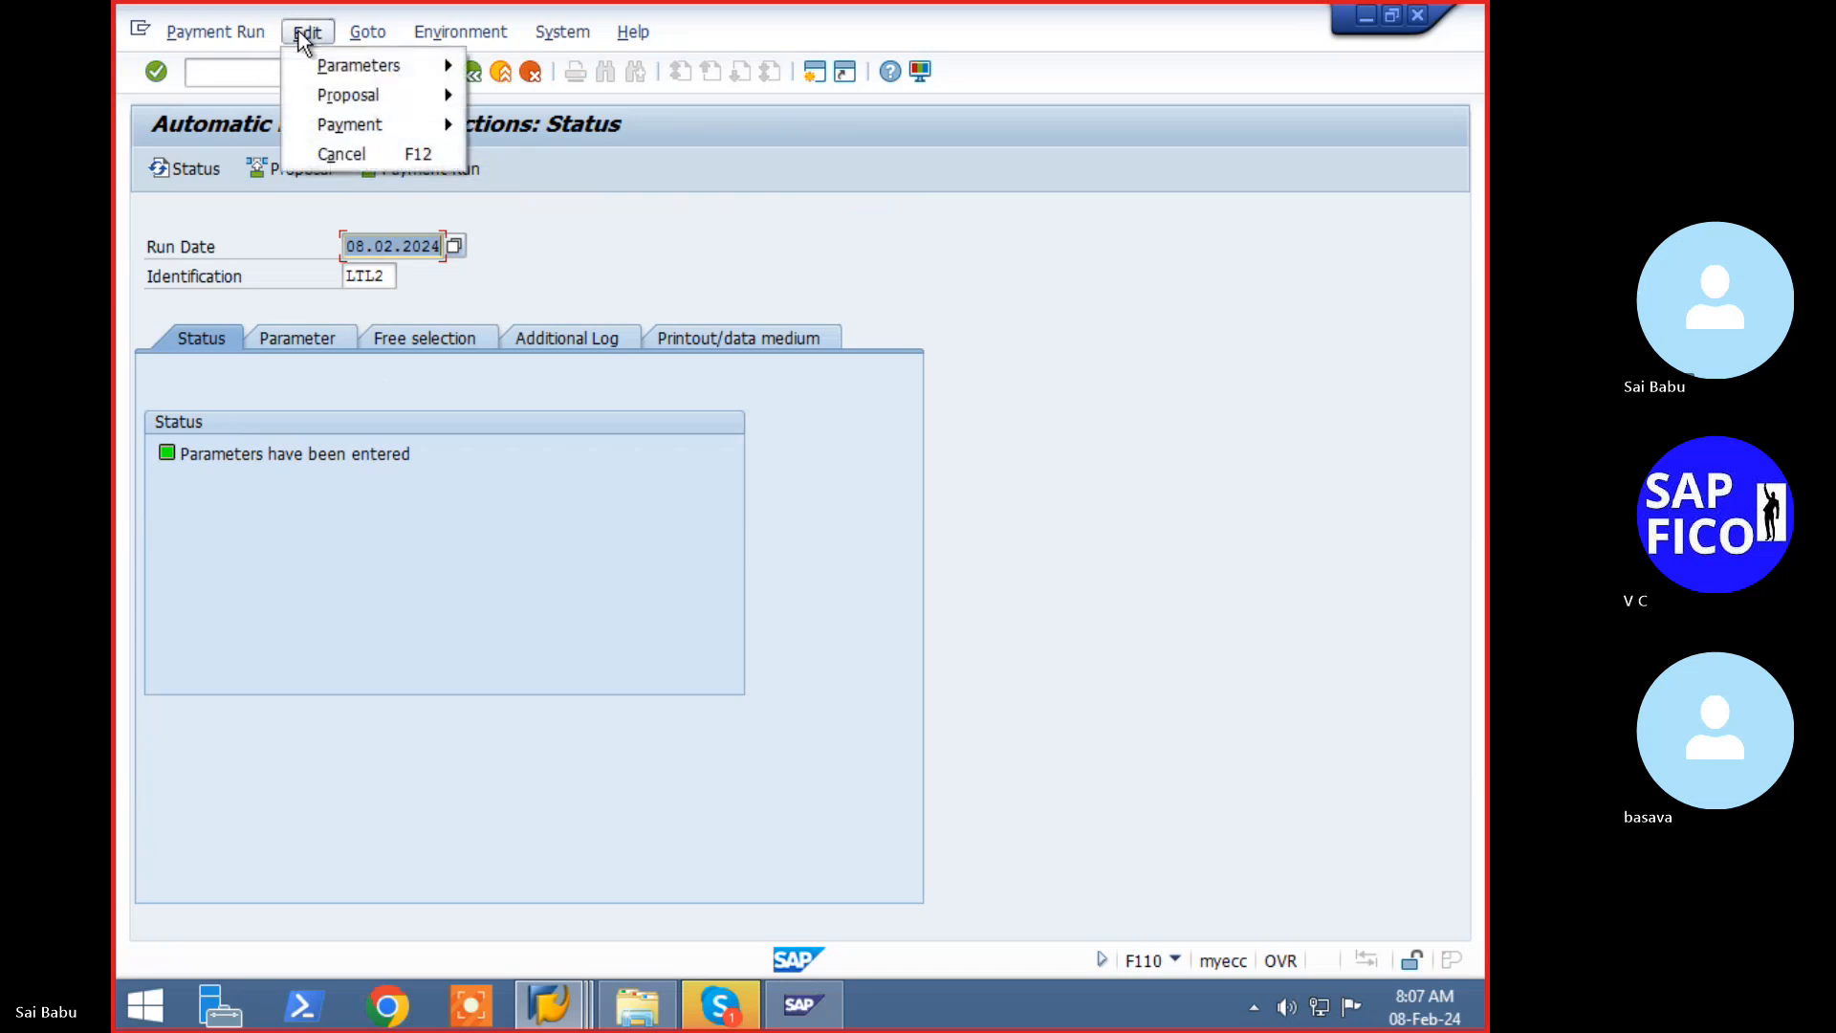
{"action": "mouse_move", "coordinate": [332, 73]}
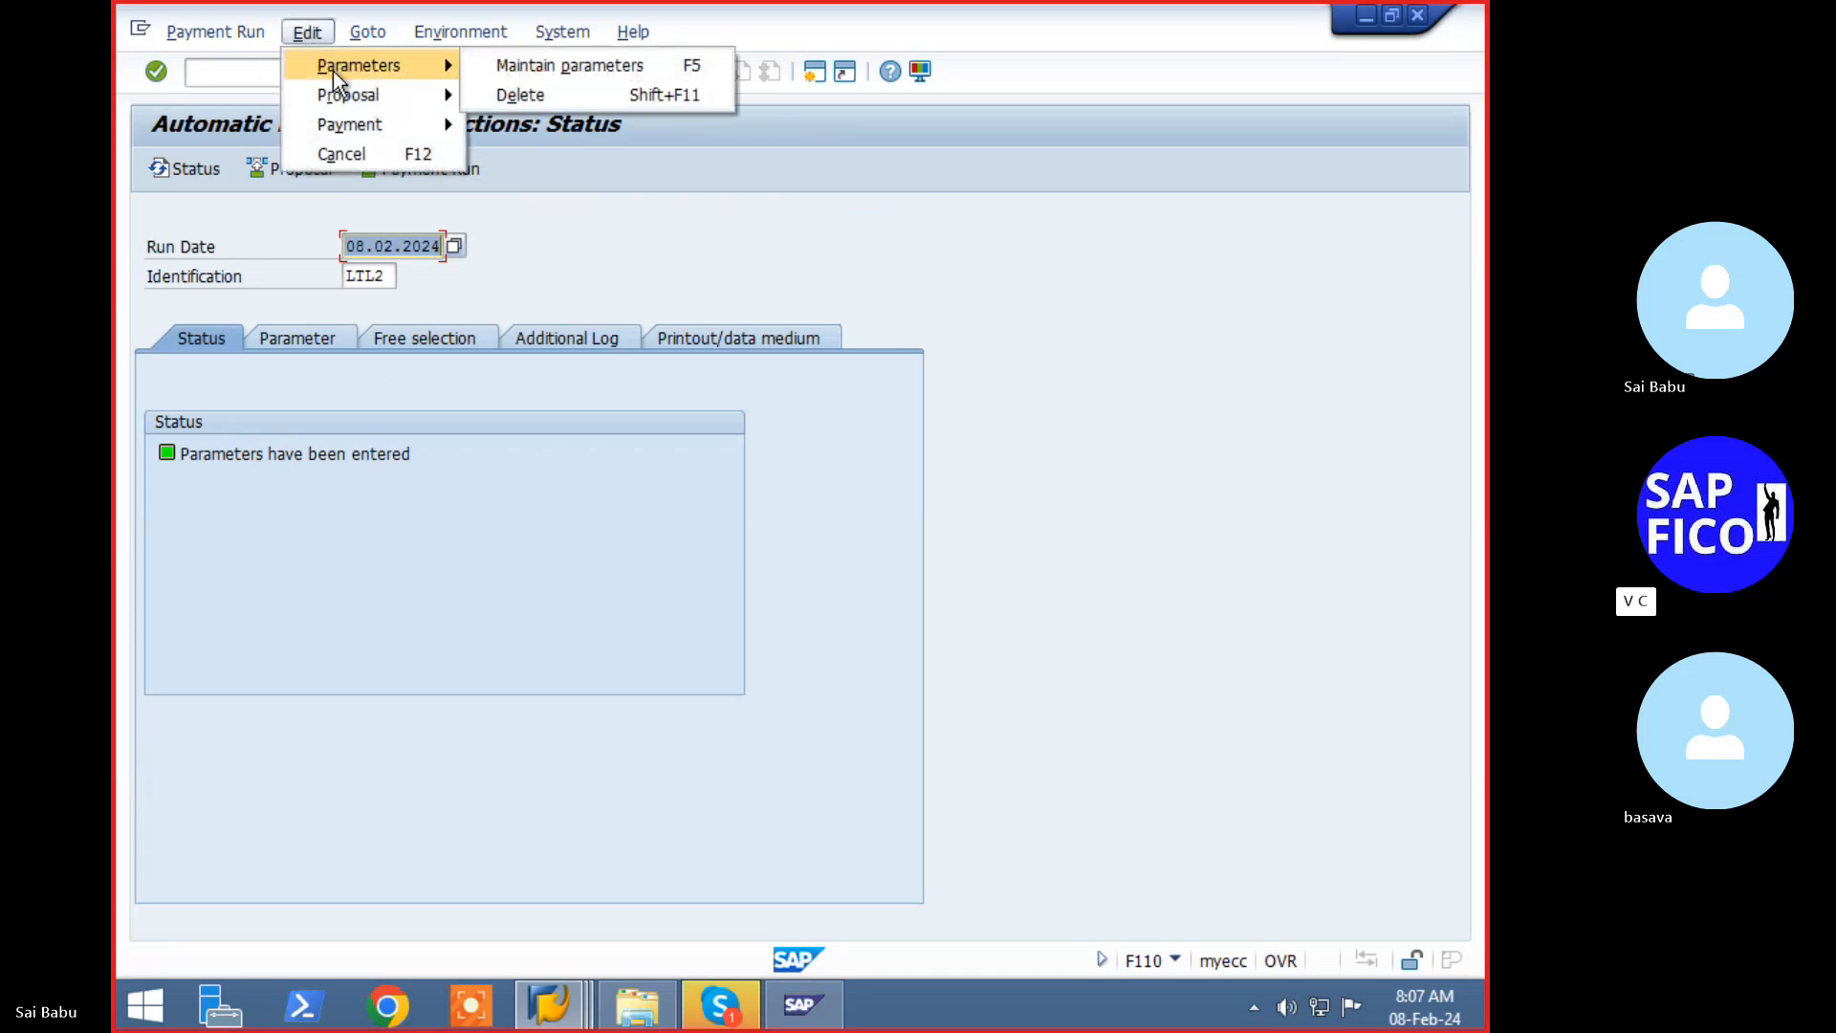
{"action": "left_click", "coordinate": [493, 95]}
{"action": "left_click", "coordinate": [474, 495]}
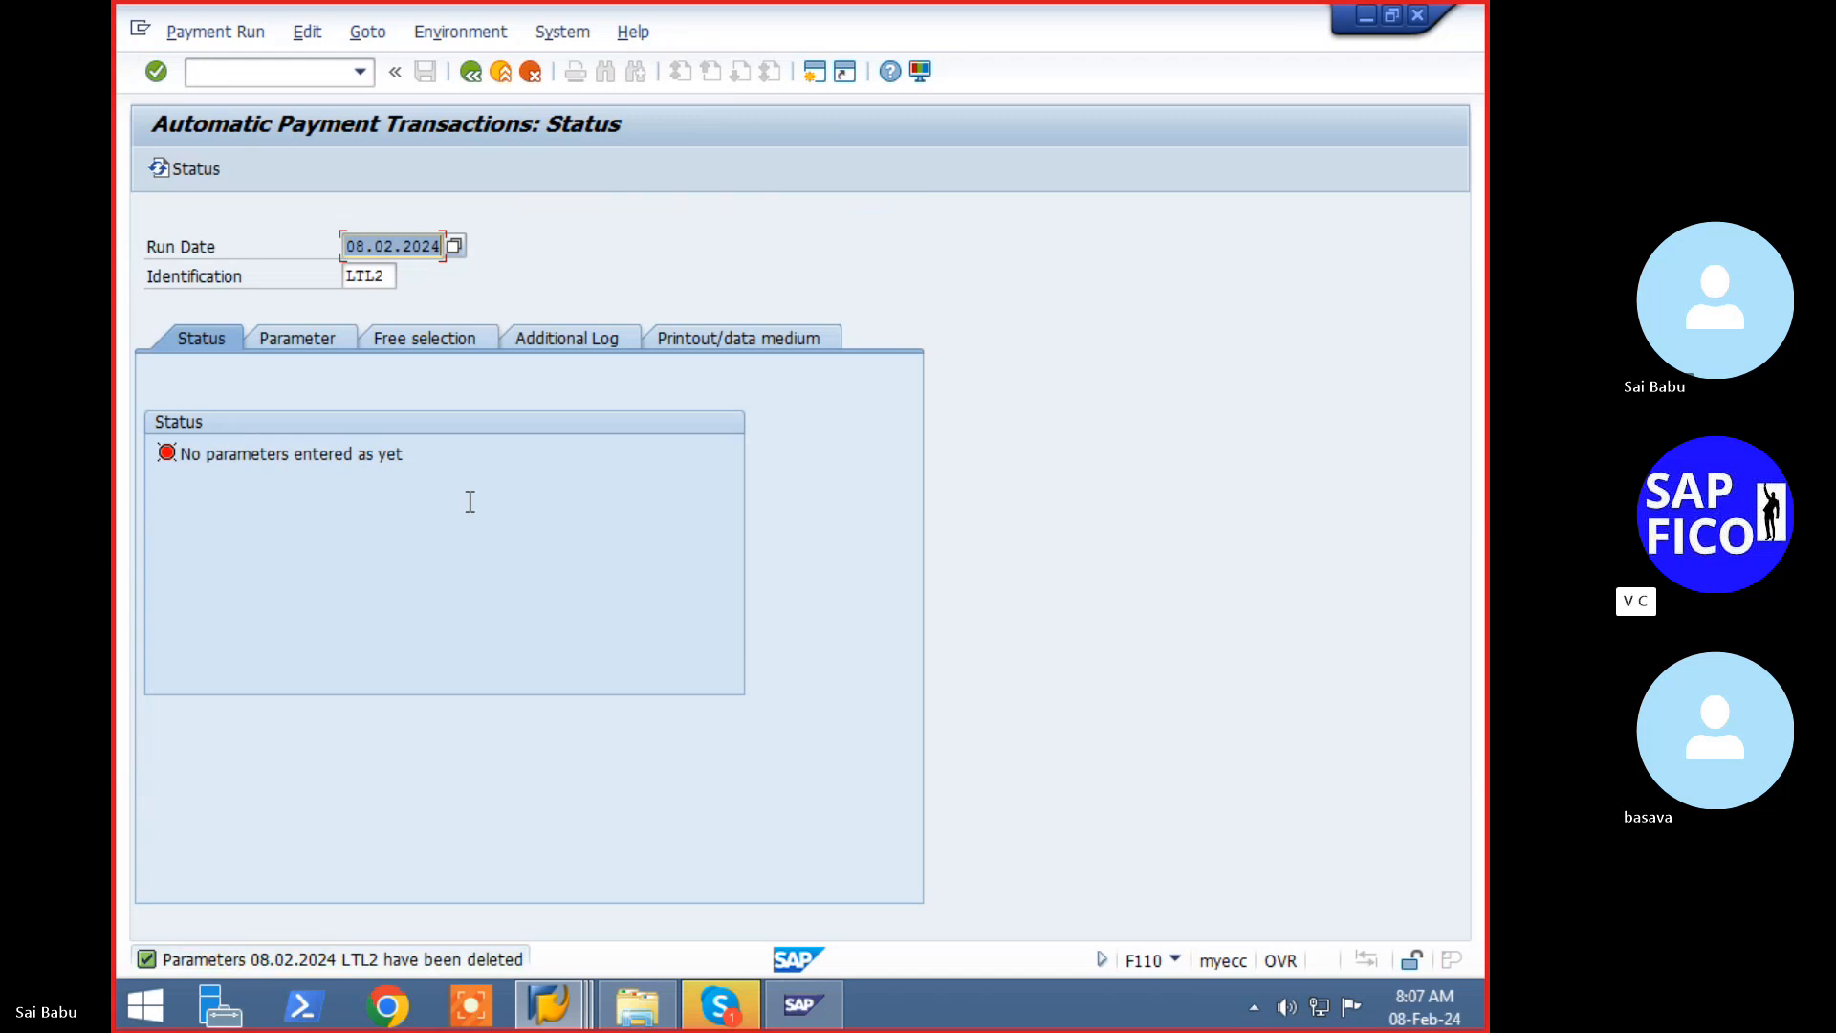
{"action": "key", "text": "Return"}
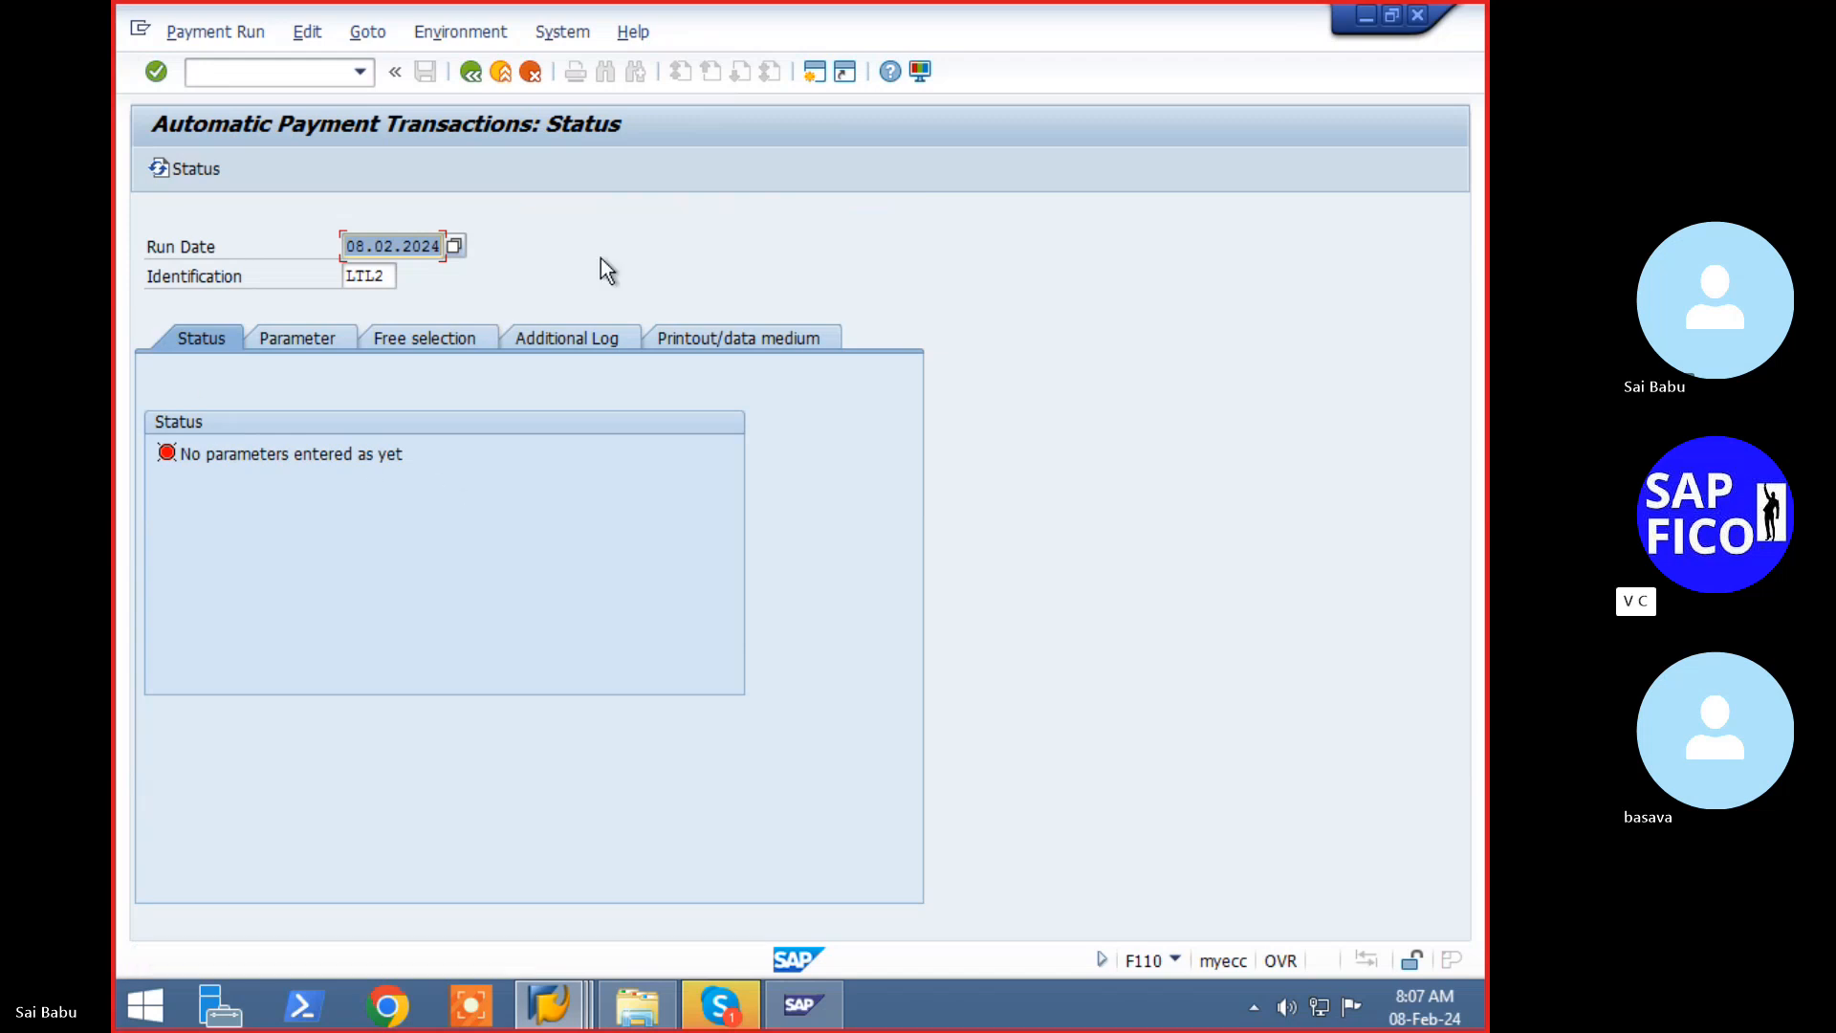
{"action": "left_click", "coordinate": [319, 346]}
- Enter company code LTL1, payment method C and next payment date 09.02.2024
{"action": "left_click", "coordinate": [228, 508]}
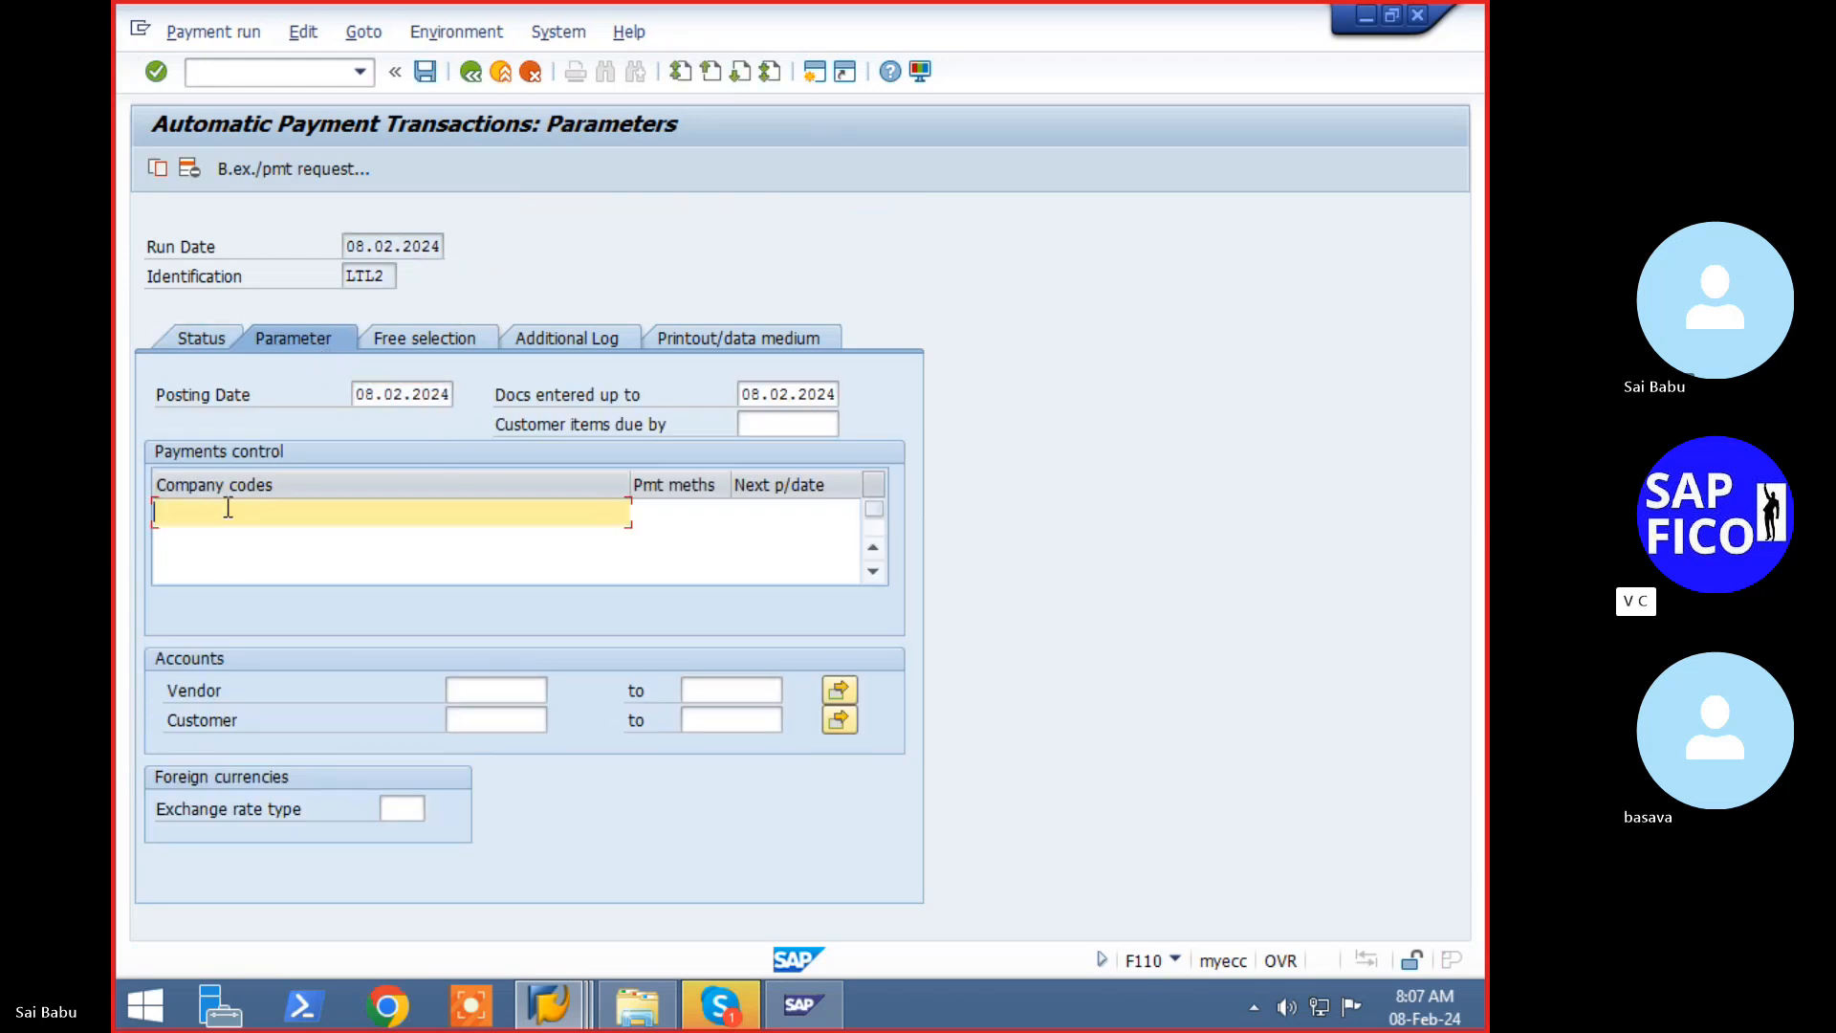
{"action": "type", "text": "l"}
{"action": "key", "text": "Down"}
{"action": "key", "text": "Tab"}
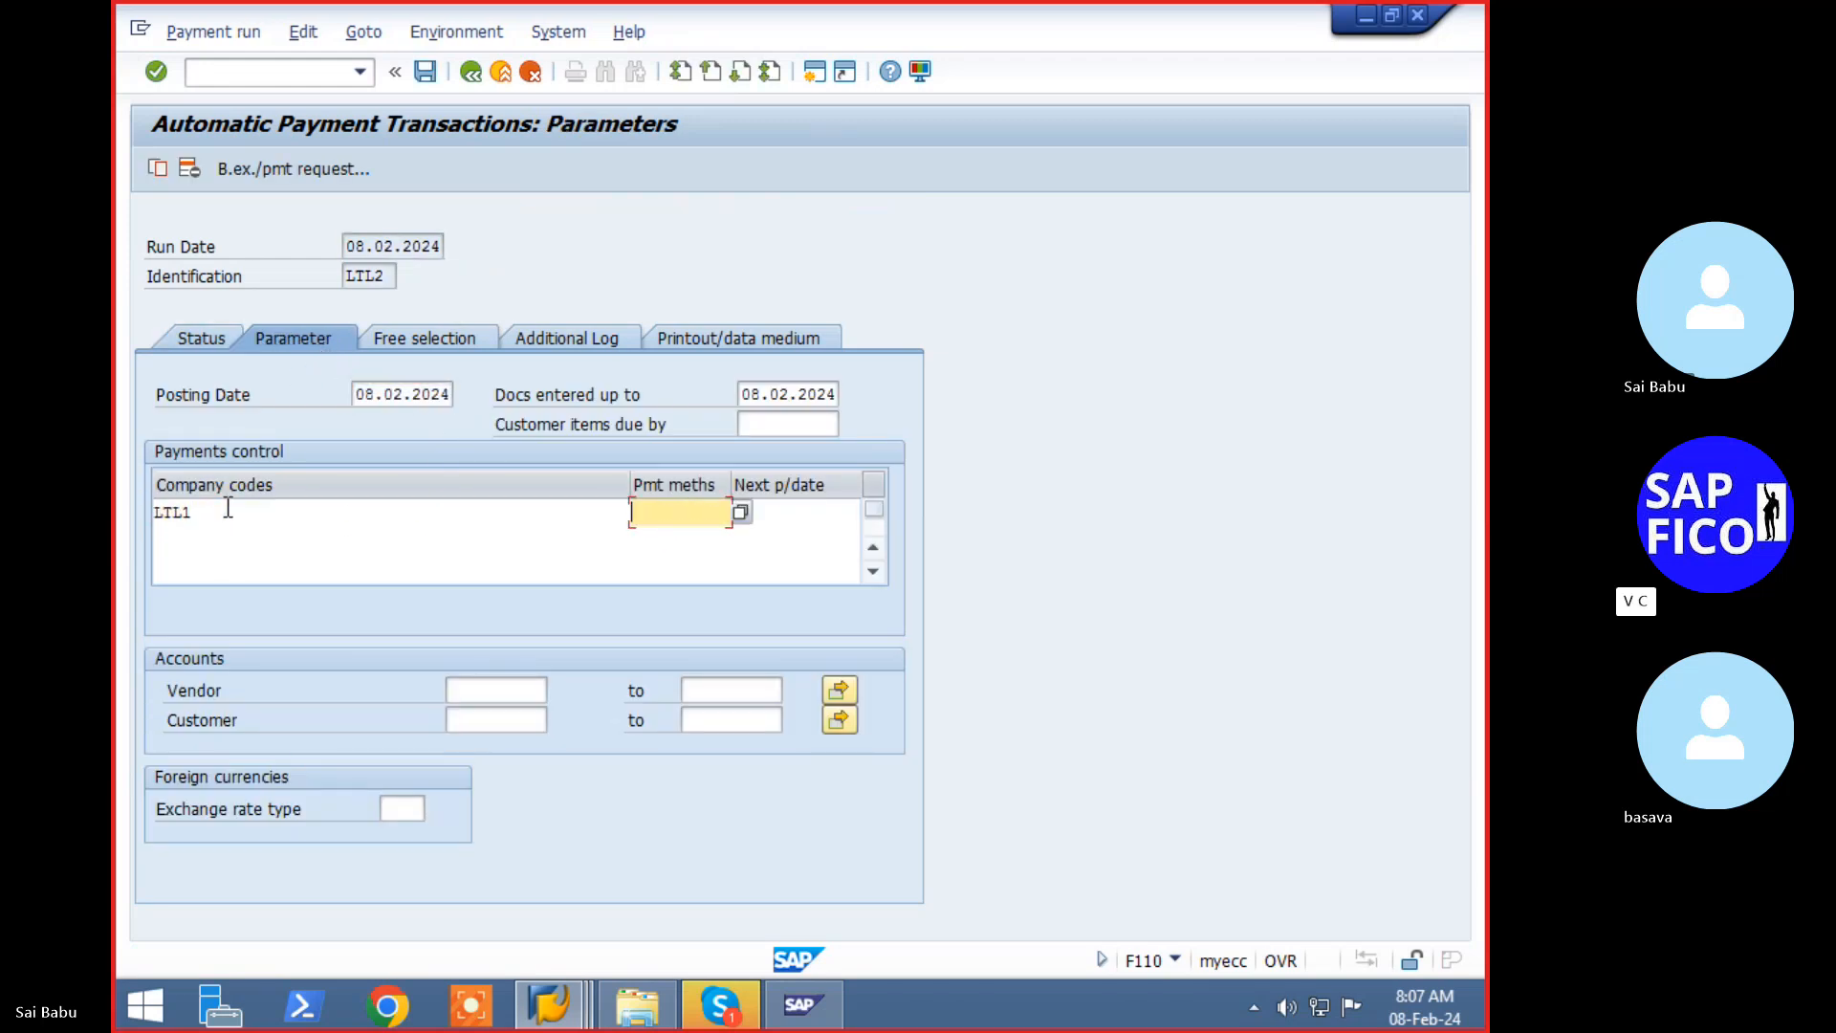
{"action": "type", "text": "c"}
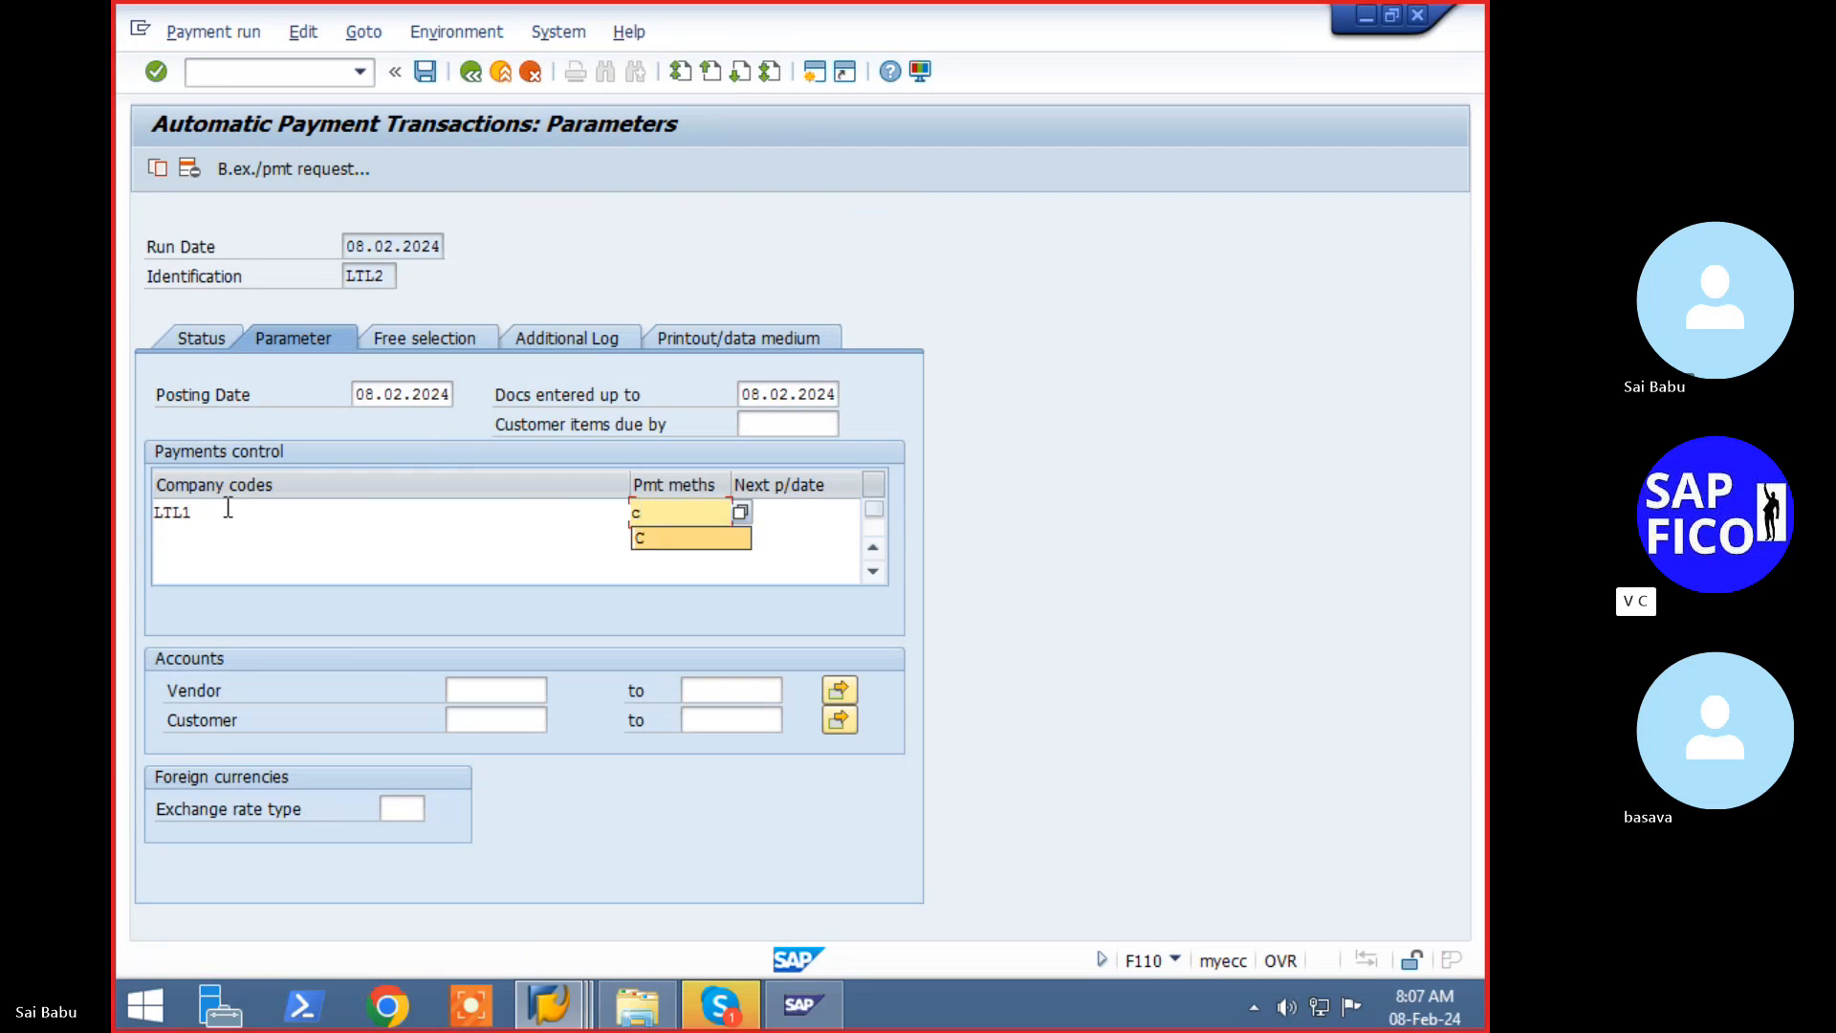
{"action": "key", "text": "Tab"}
{"action": "type", "text": "1"}
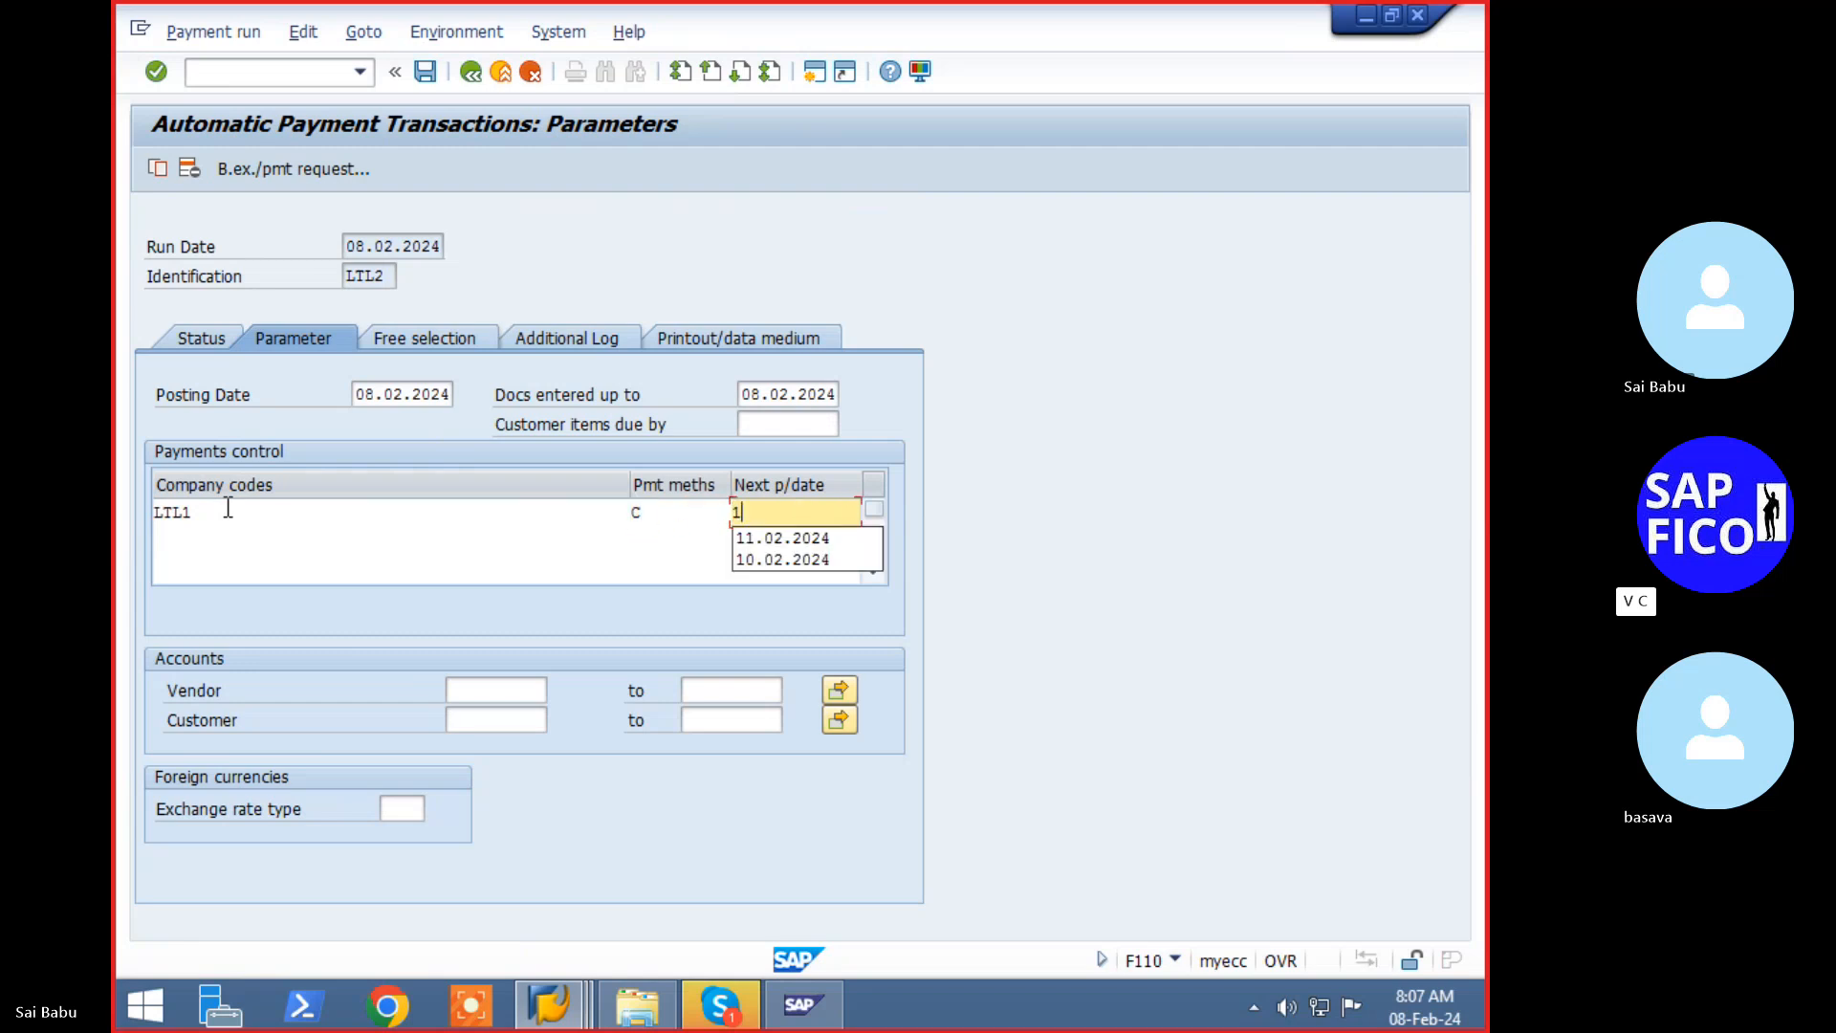
{"action": "key", "text": "BackSpace"}
{"action": "type", "text": "09.0"}
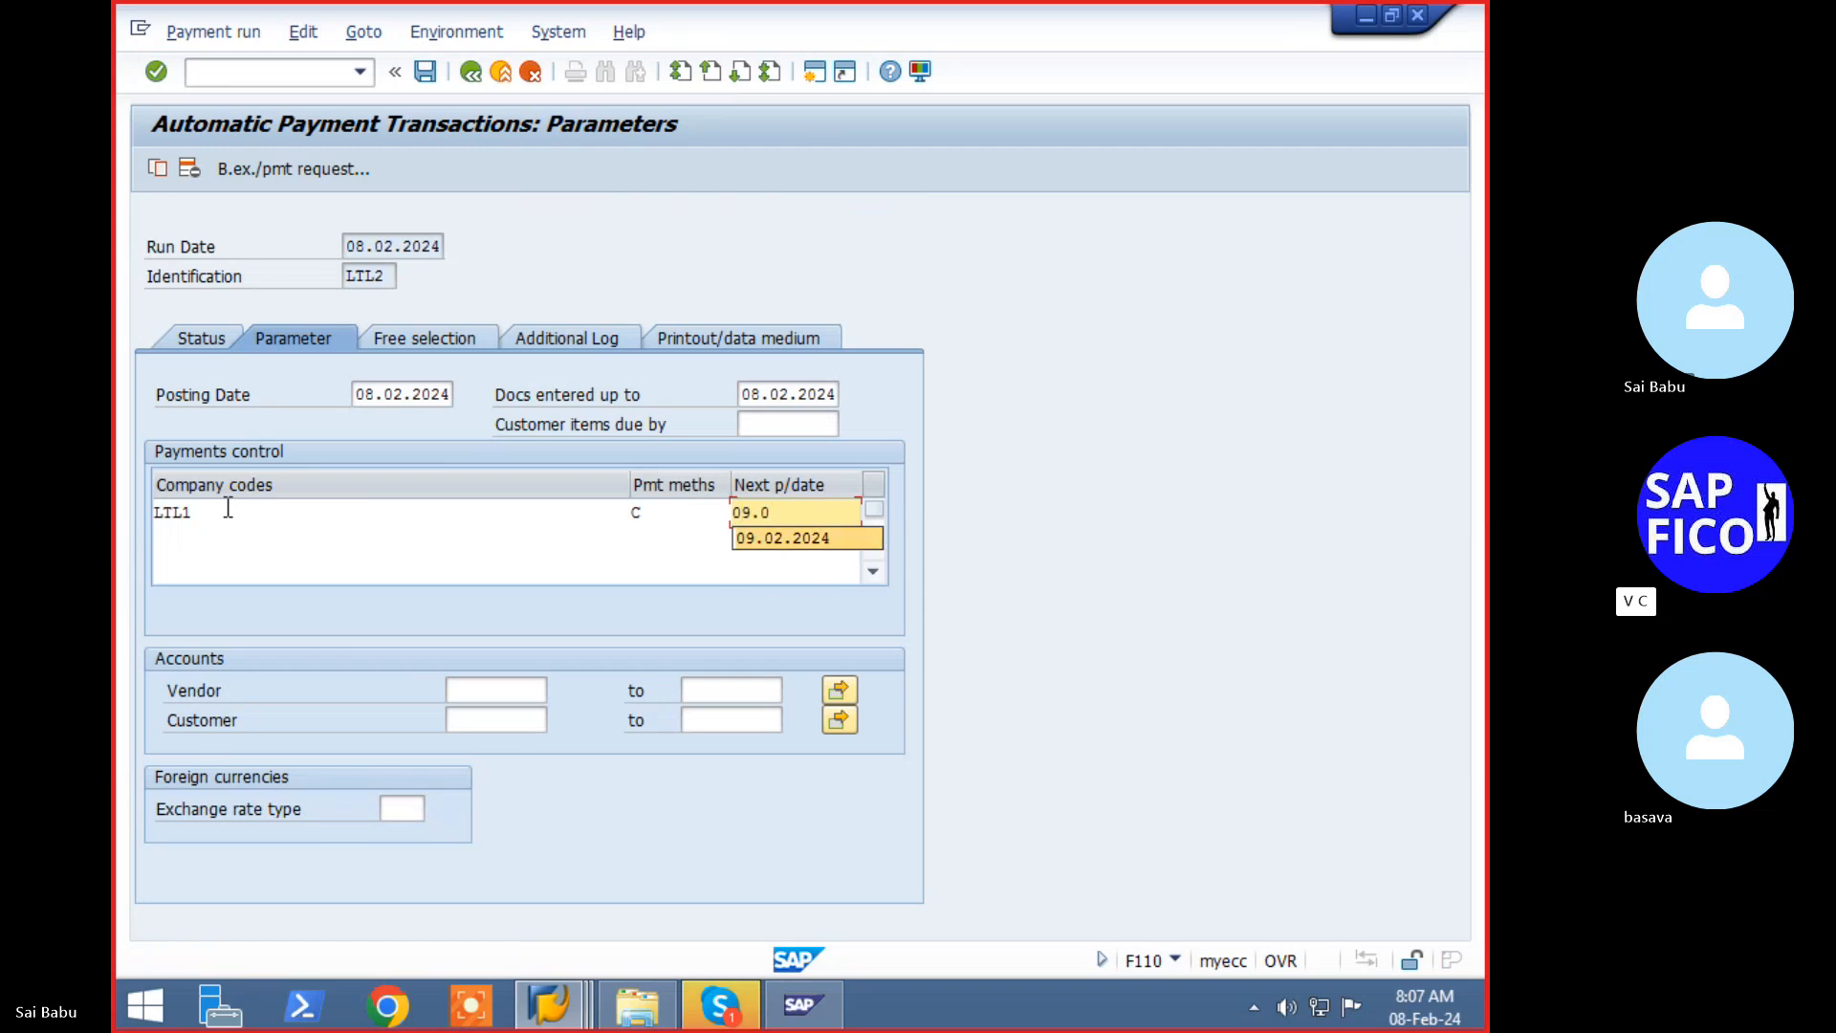
{"action": "key", "text": "Return"}
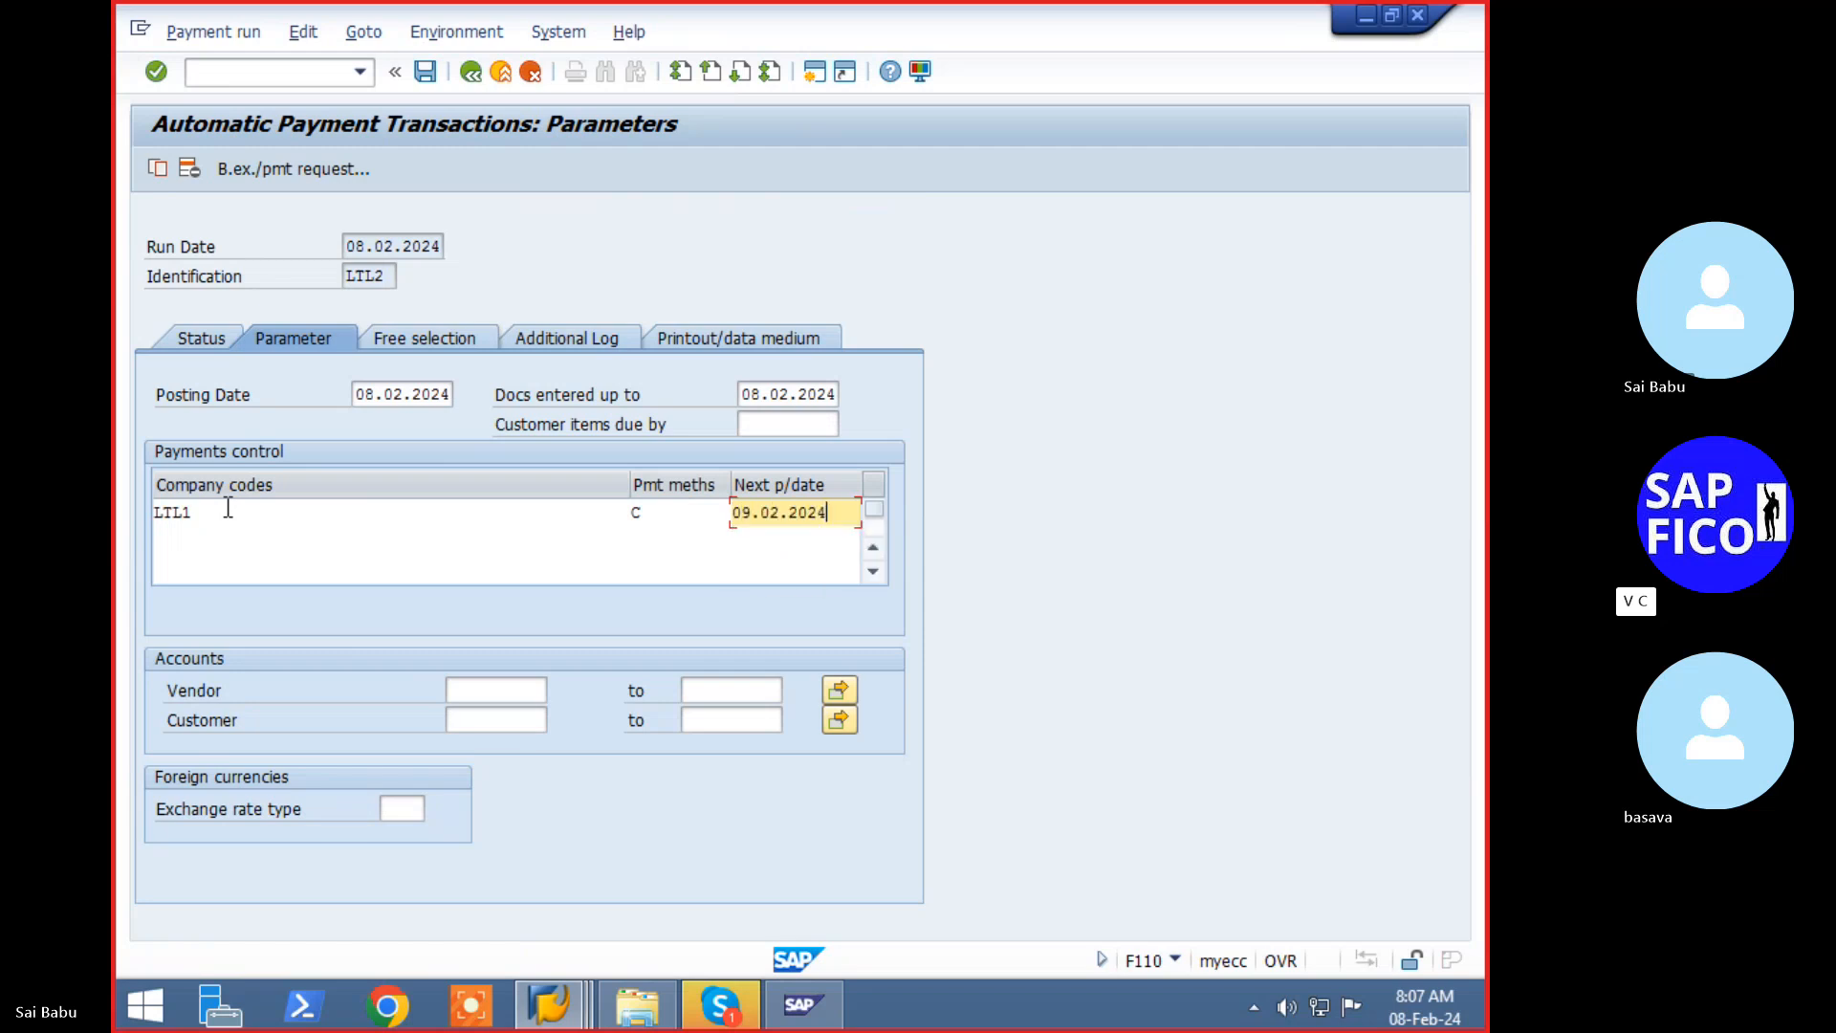
{"action": "key", "text": "Return"}
- Restrict the run to one vendor, using the same vendor as range start and end
{"action": "left_click", "coordinate": [493, 681]}
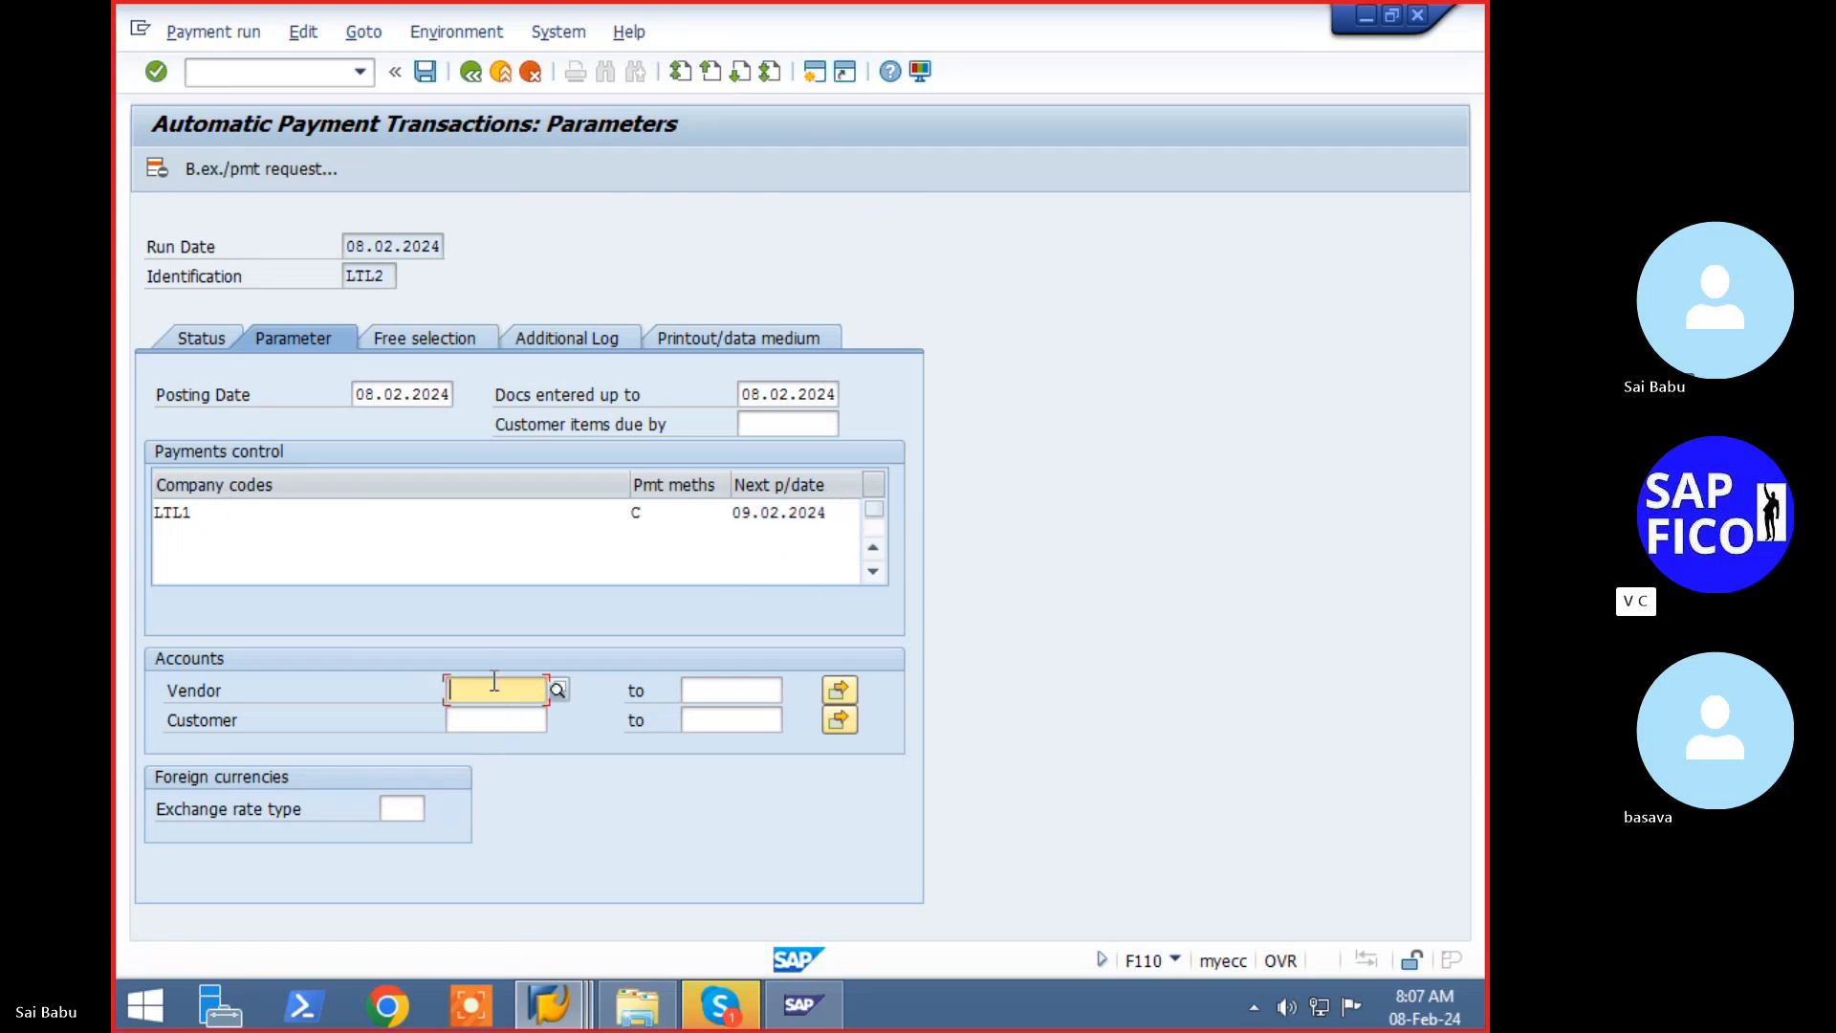
{"action": "key", "text": "Down"}
{"action": "key", "text": "Down"}
{"action": "key", "text": "Return"}
{"action": "key", "text": "Tab"}
{"action": "key", "text": "Down"}
{"action": "key", "text": "Down"}
{"action": "key", "text": "Return"}
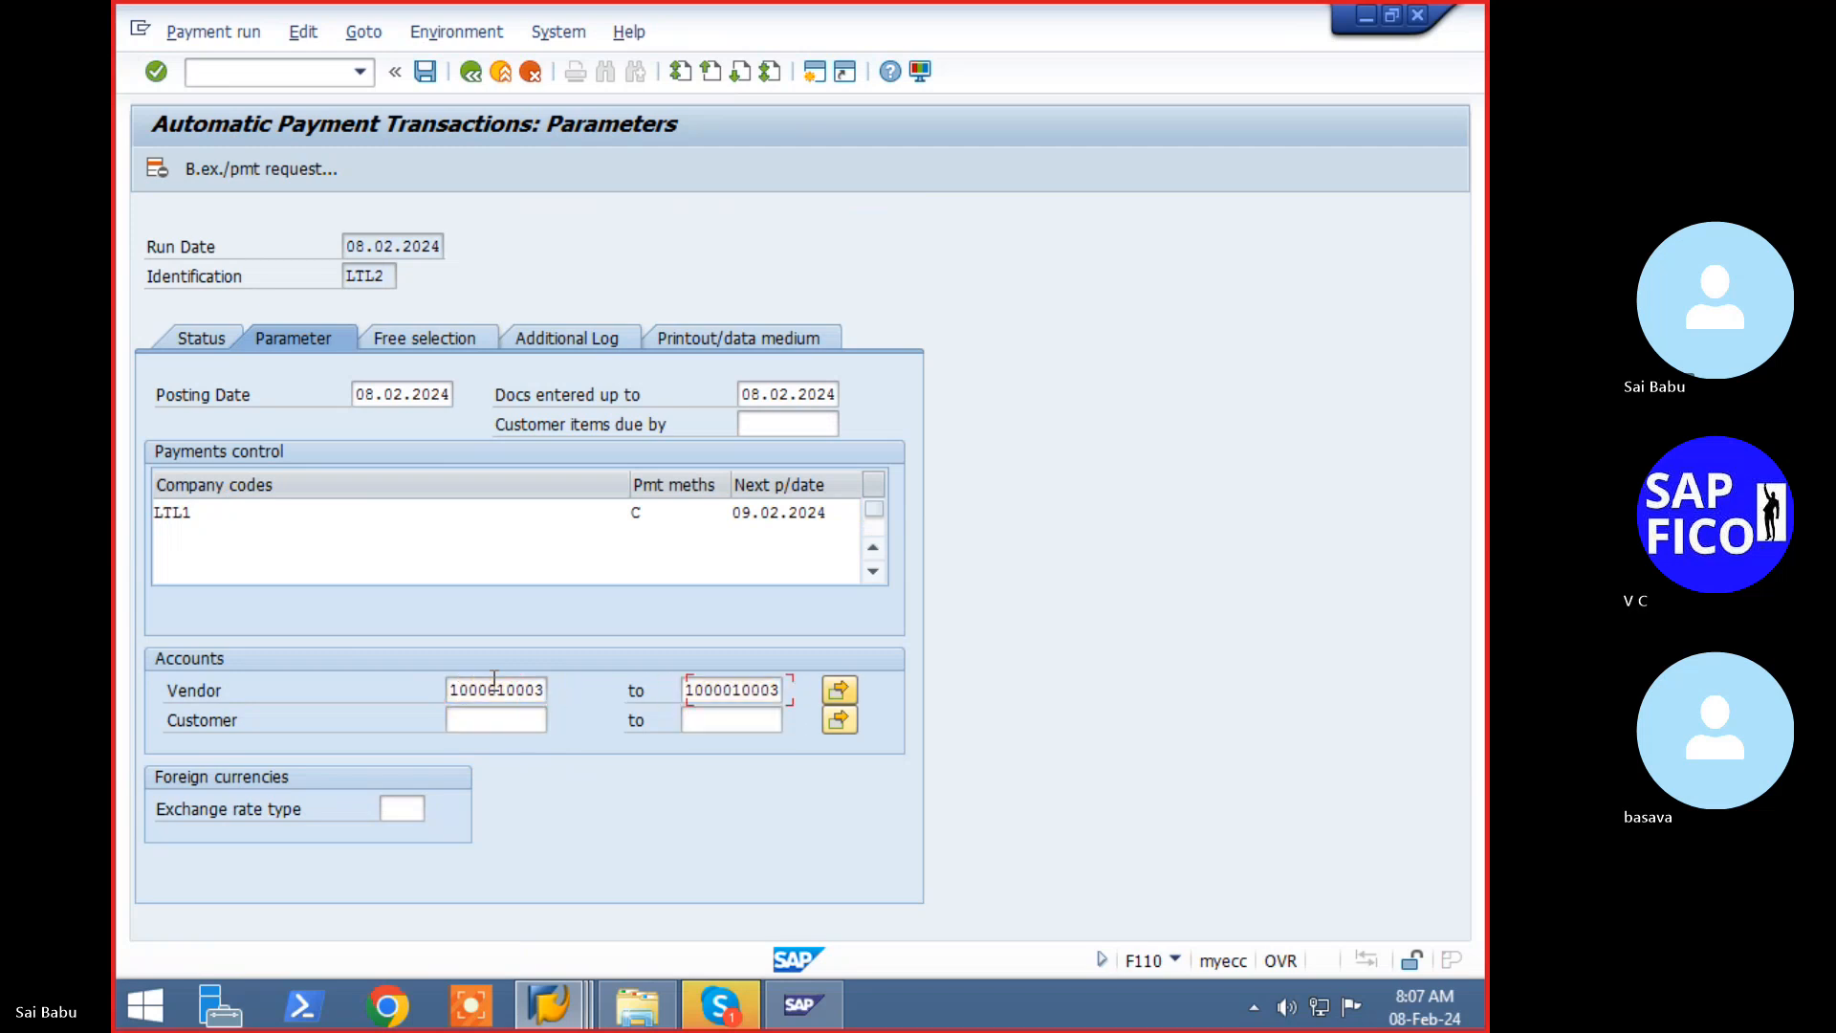
{"action": "key", "text": "Tab"}
- Tick Due date check and Pmnt method selection if not successful for the vendor, then save the parameters
{"action": "left_click", "coordinate": [600, 336]}
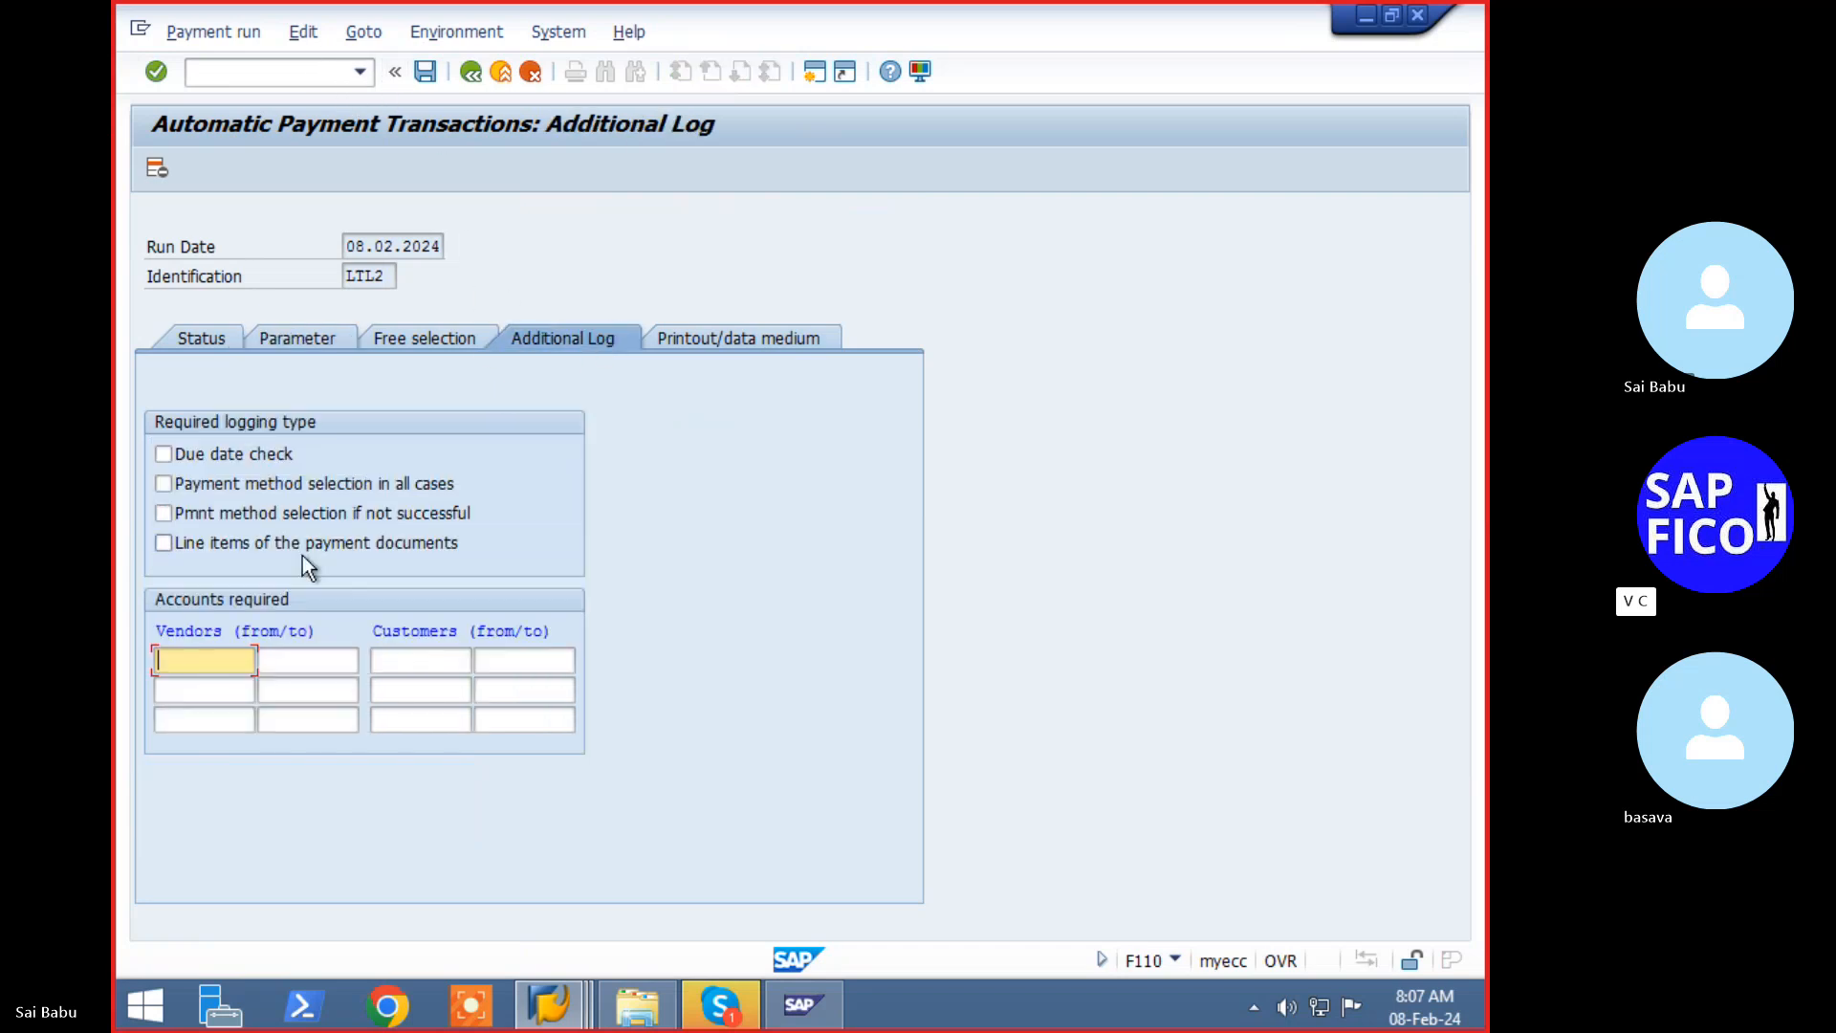
{"action": "left_click", "coordinate": [195, 455]}
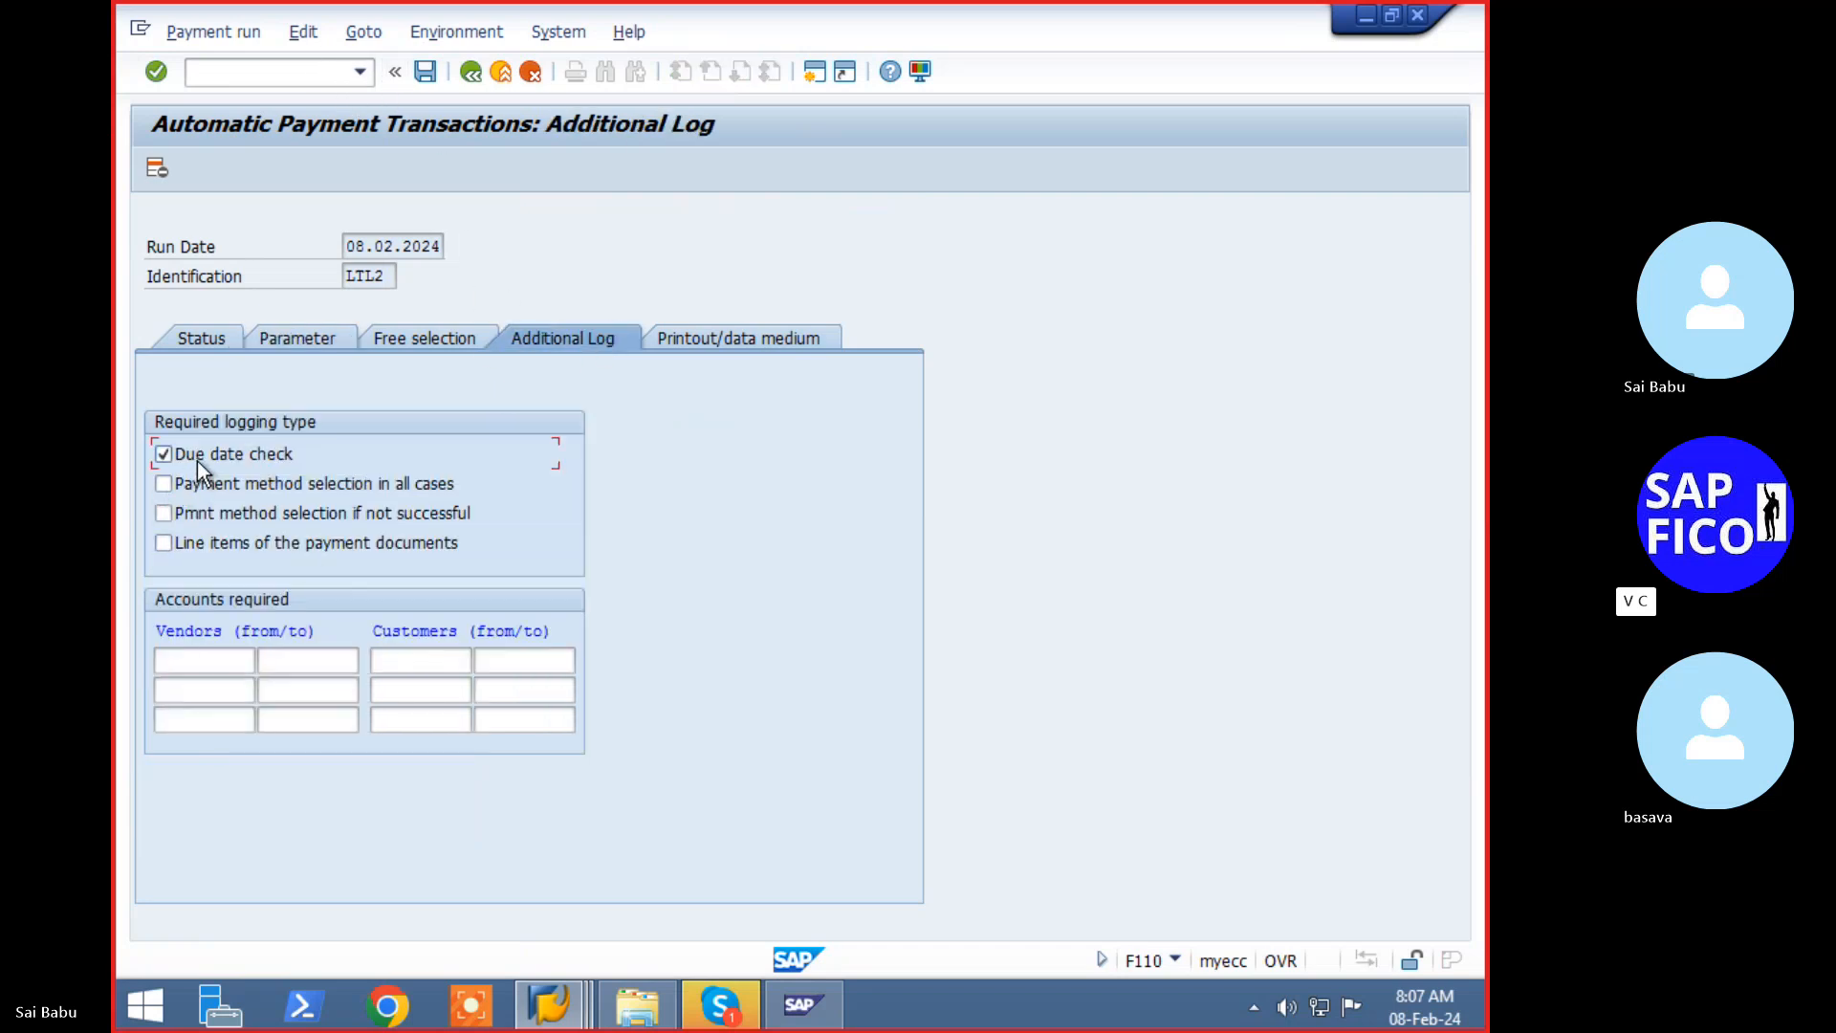
{"action": "left_click", "coordinate": [181, 516]}
{"action": "left_click", "coordinate": [203, 659]}
{"action": "key", "text": "Return"}
{"action": "left_click", "coordinate": [291, 660]}
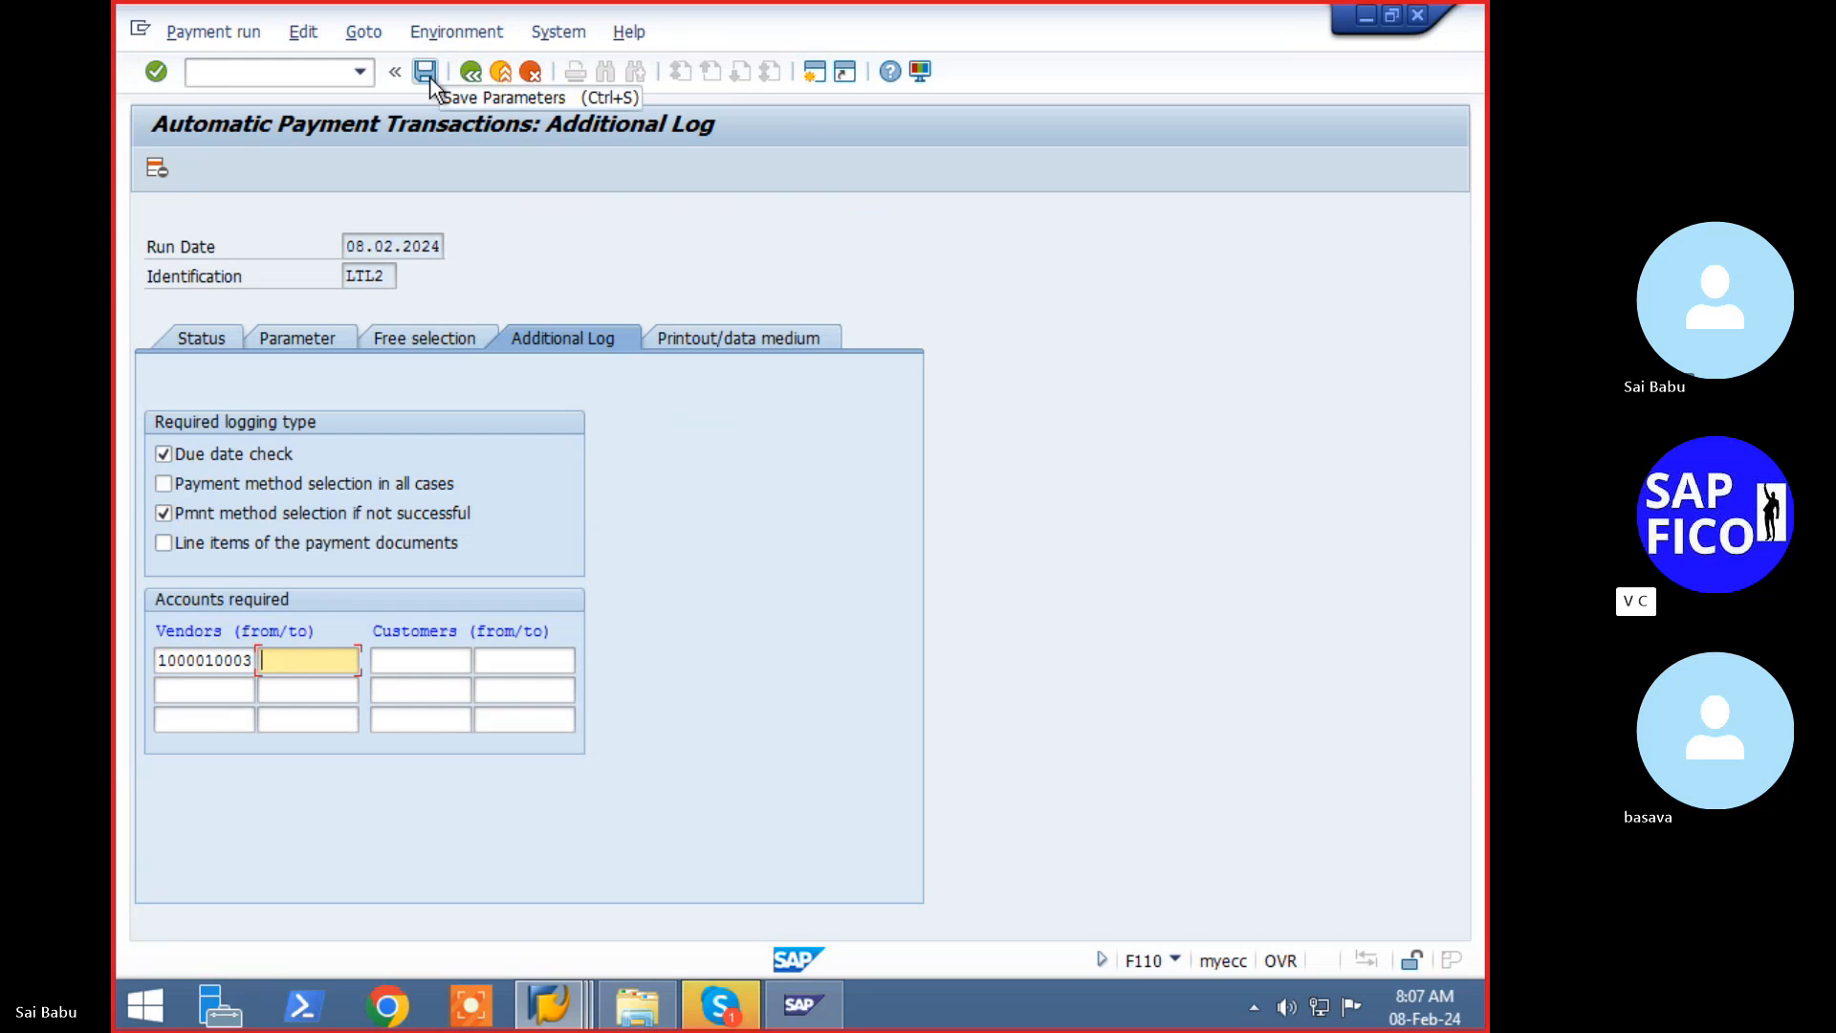
{"action": "type", "text": "1"}
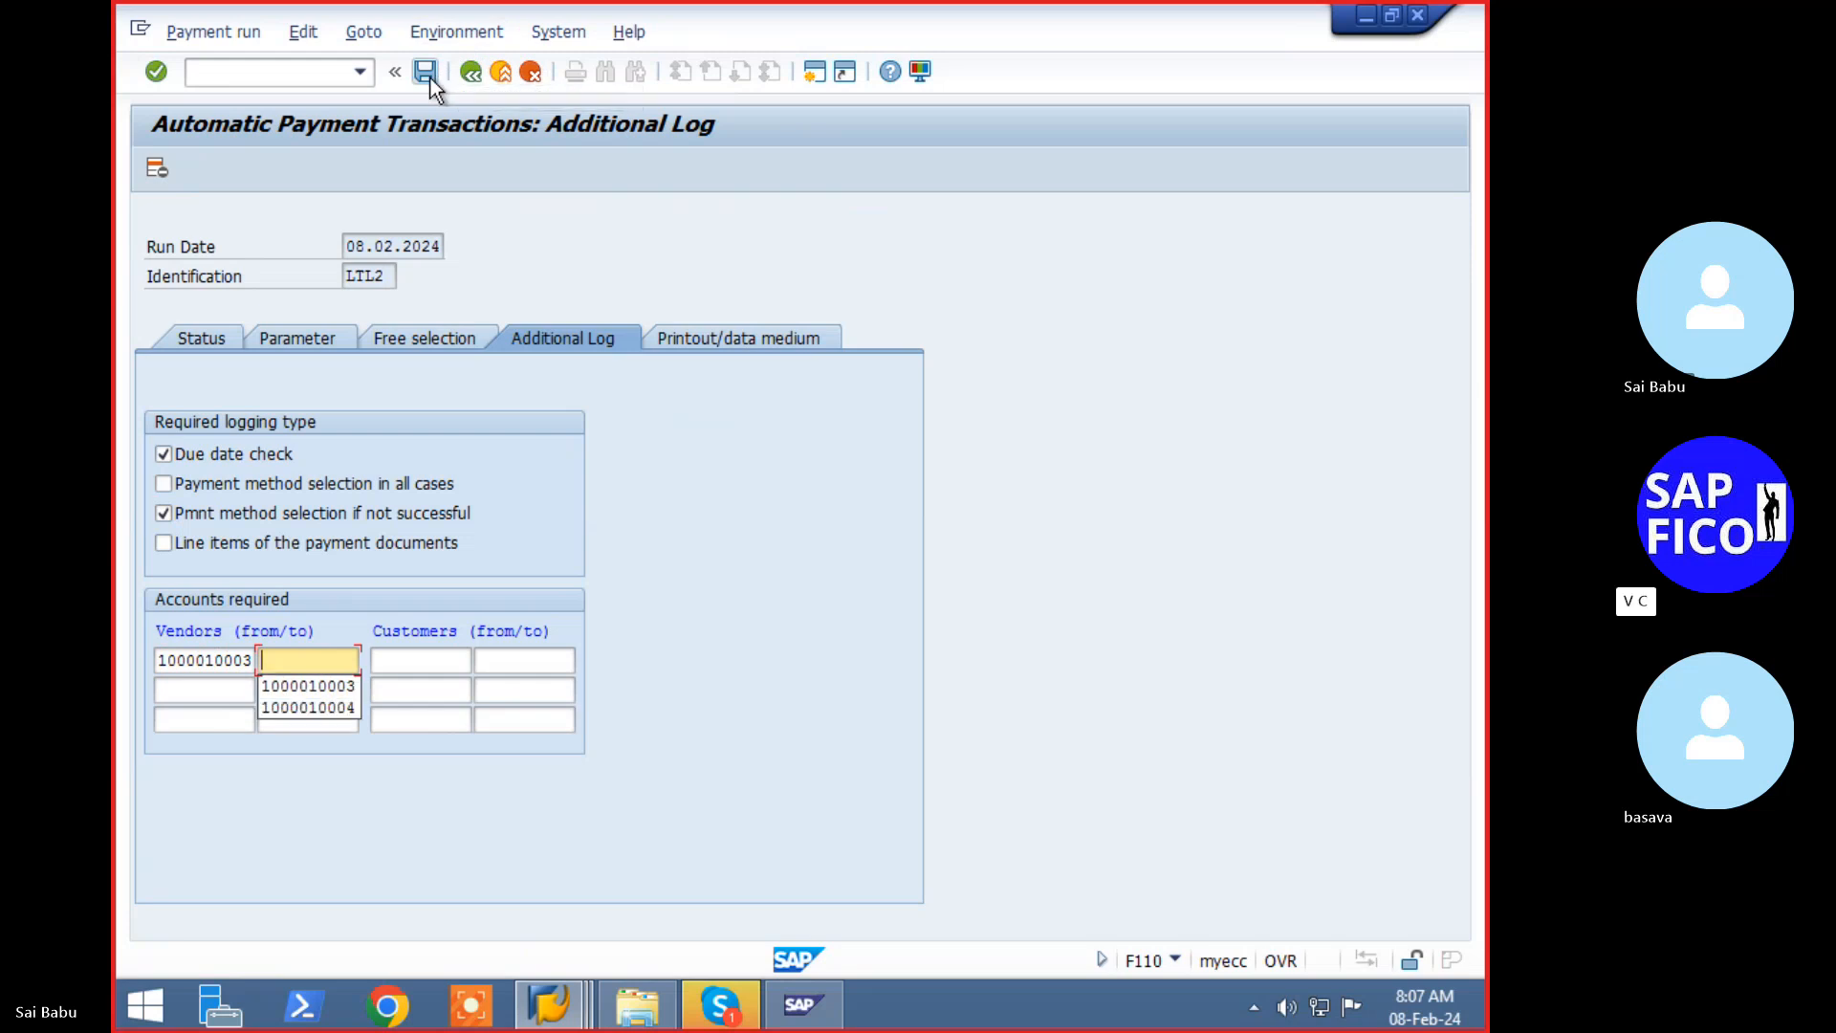
{"action": "key", "text": "Down"}
{"action": "key", "text": "Return"}
{"action": "key", "text": "Tab"}
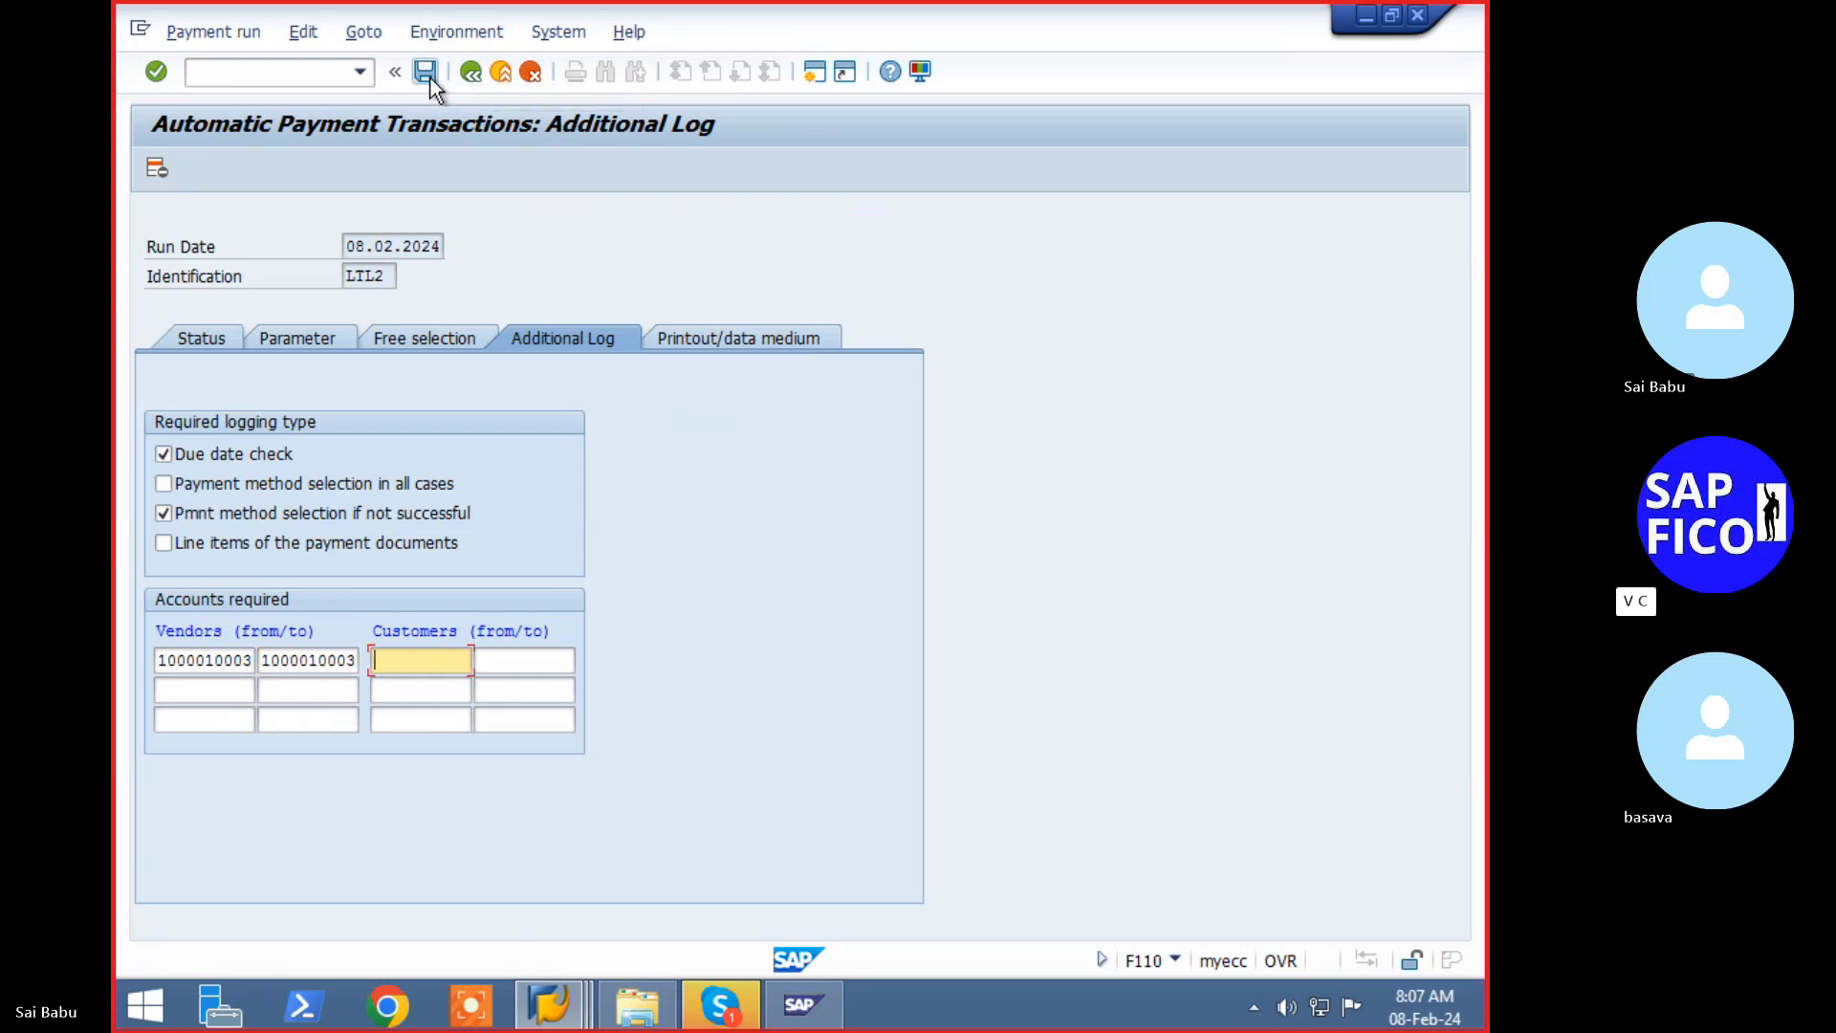
{"action": "left_click", "coordinate": [195, 342]}
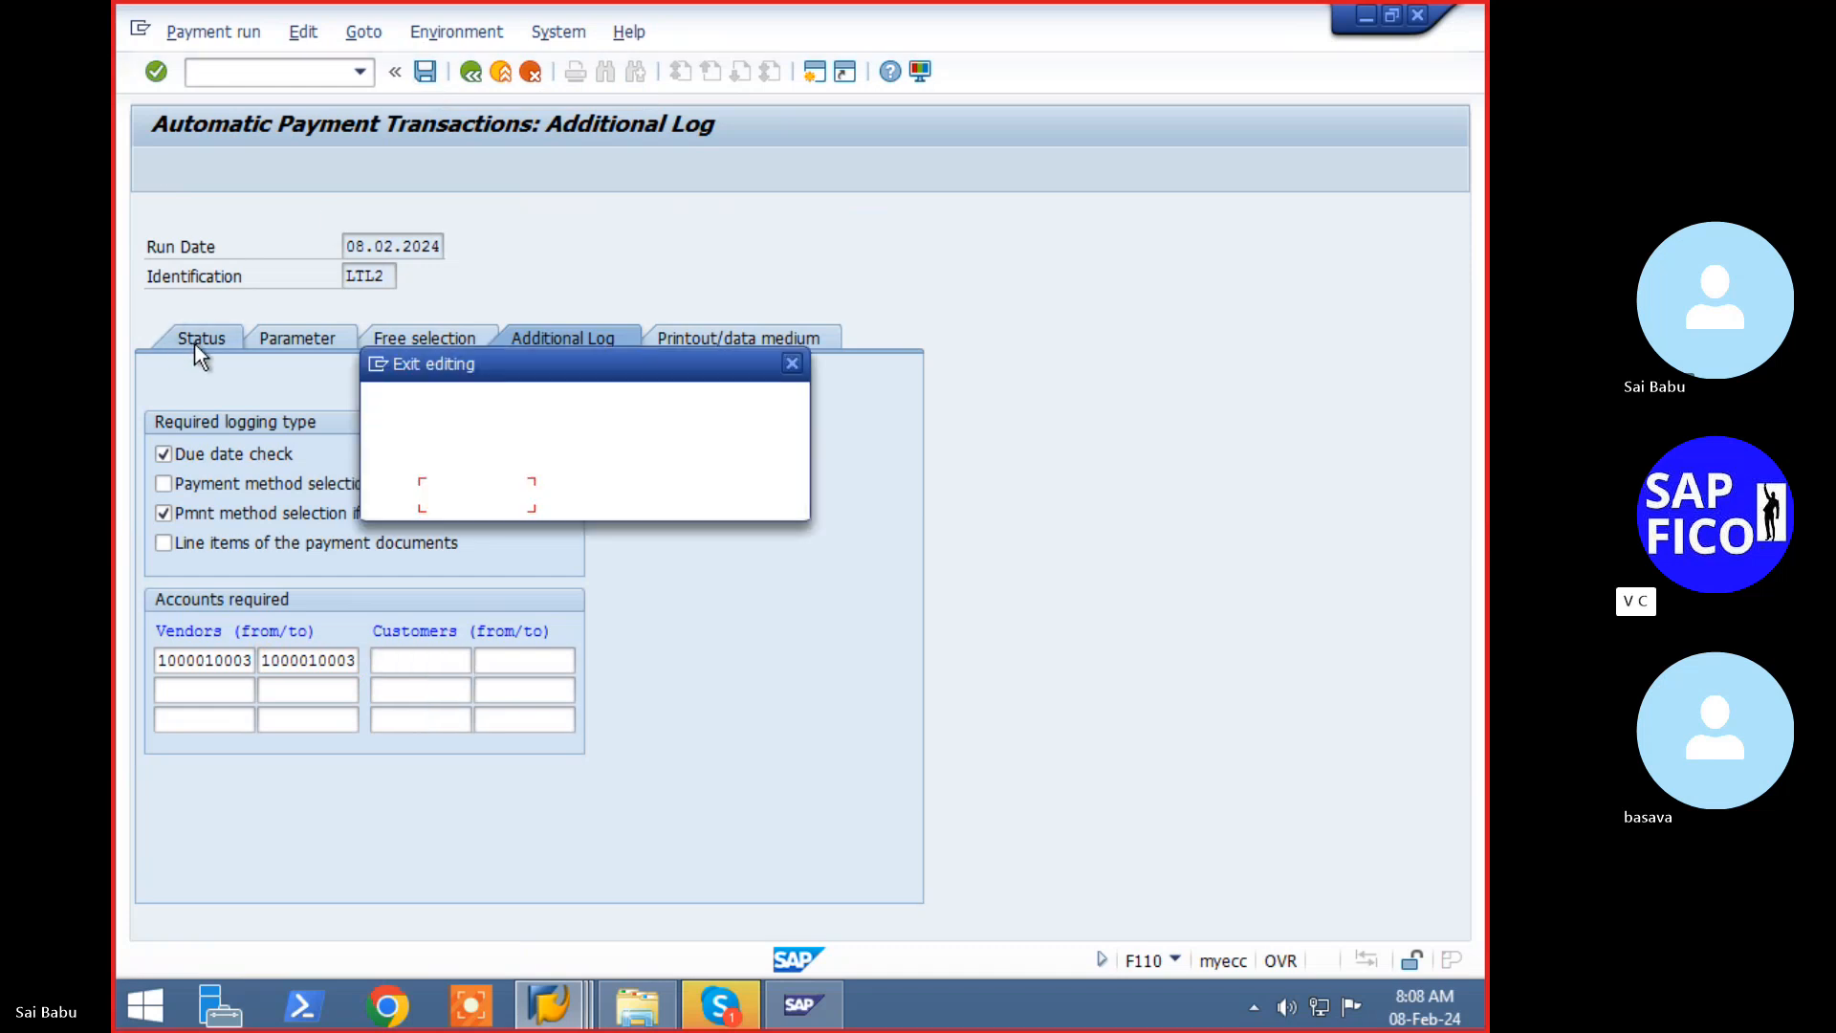
{"action": "left_click", "coordinate": [484, 497]}
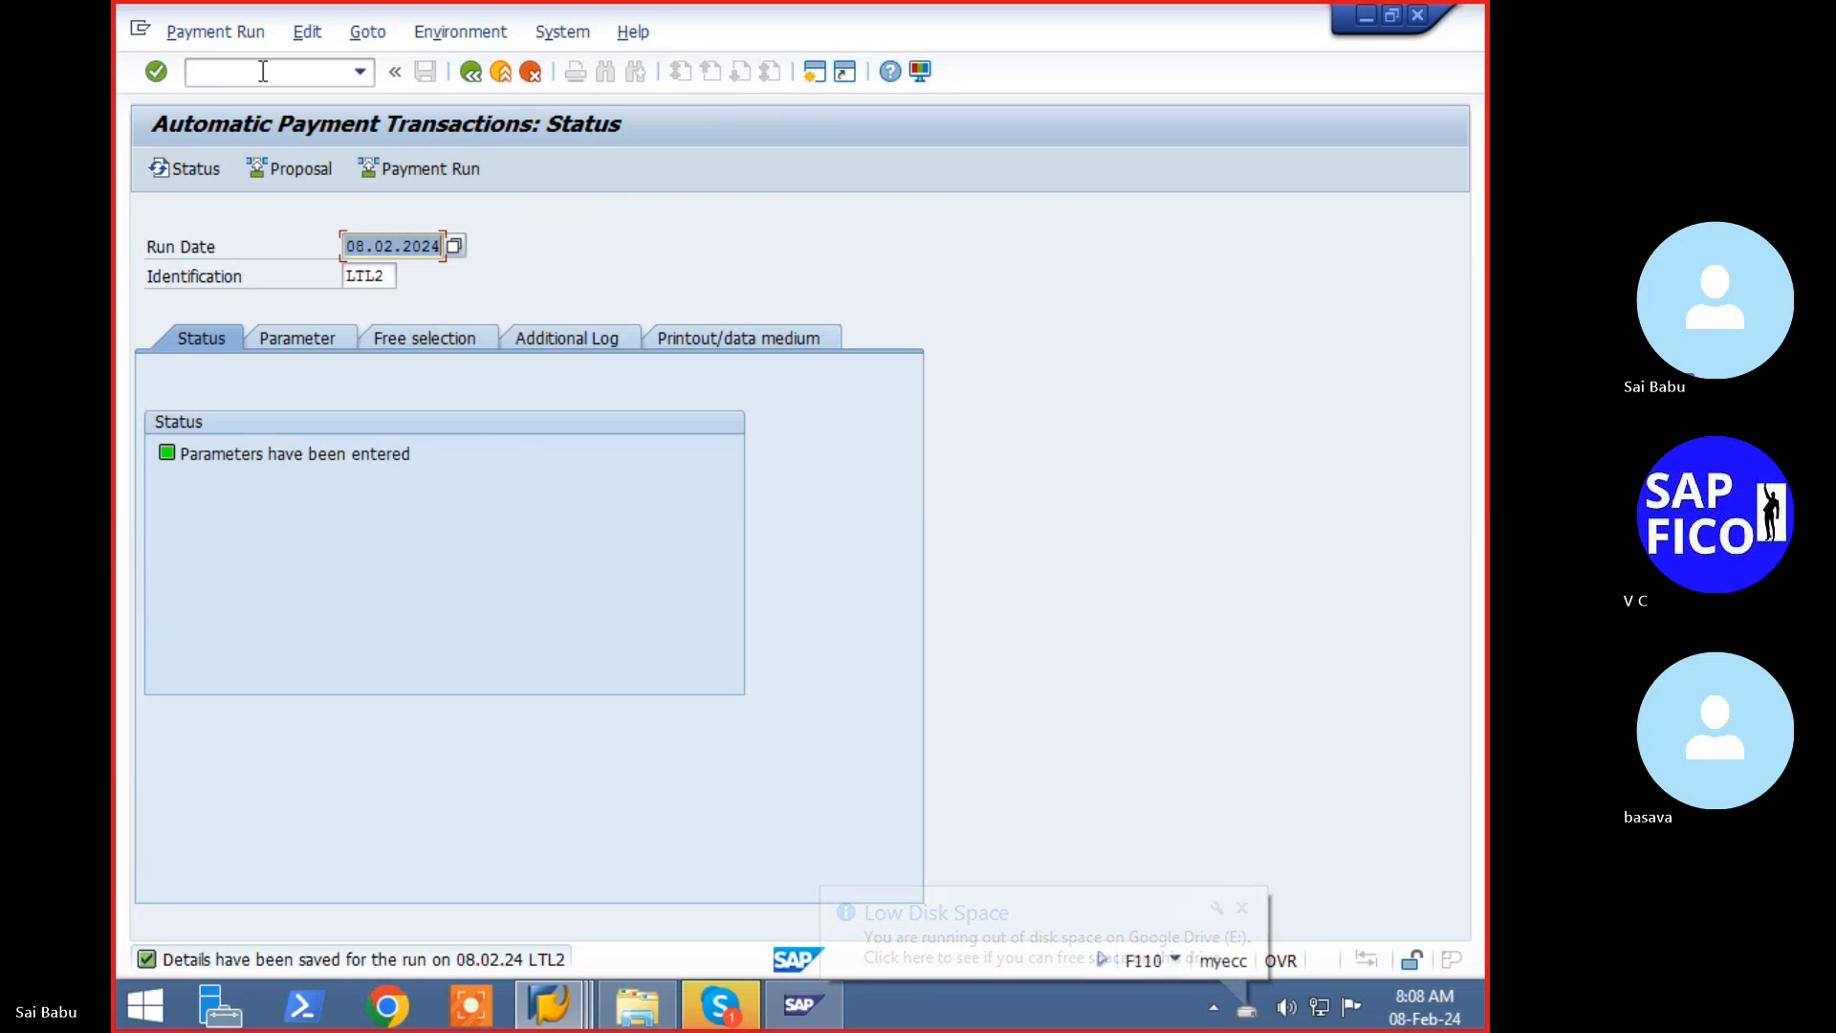
- Schedule the LTL2 proposal to start immediately, refresh the status, and open the created proposal
{"action": "left_click", "coordinate": [308, 170]}
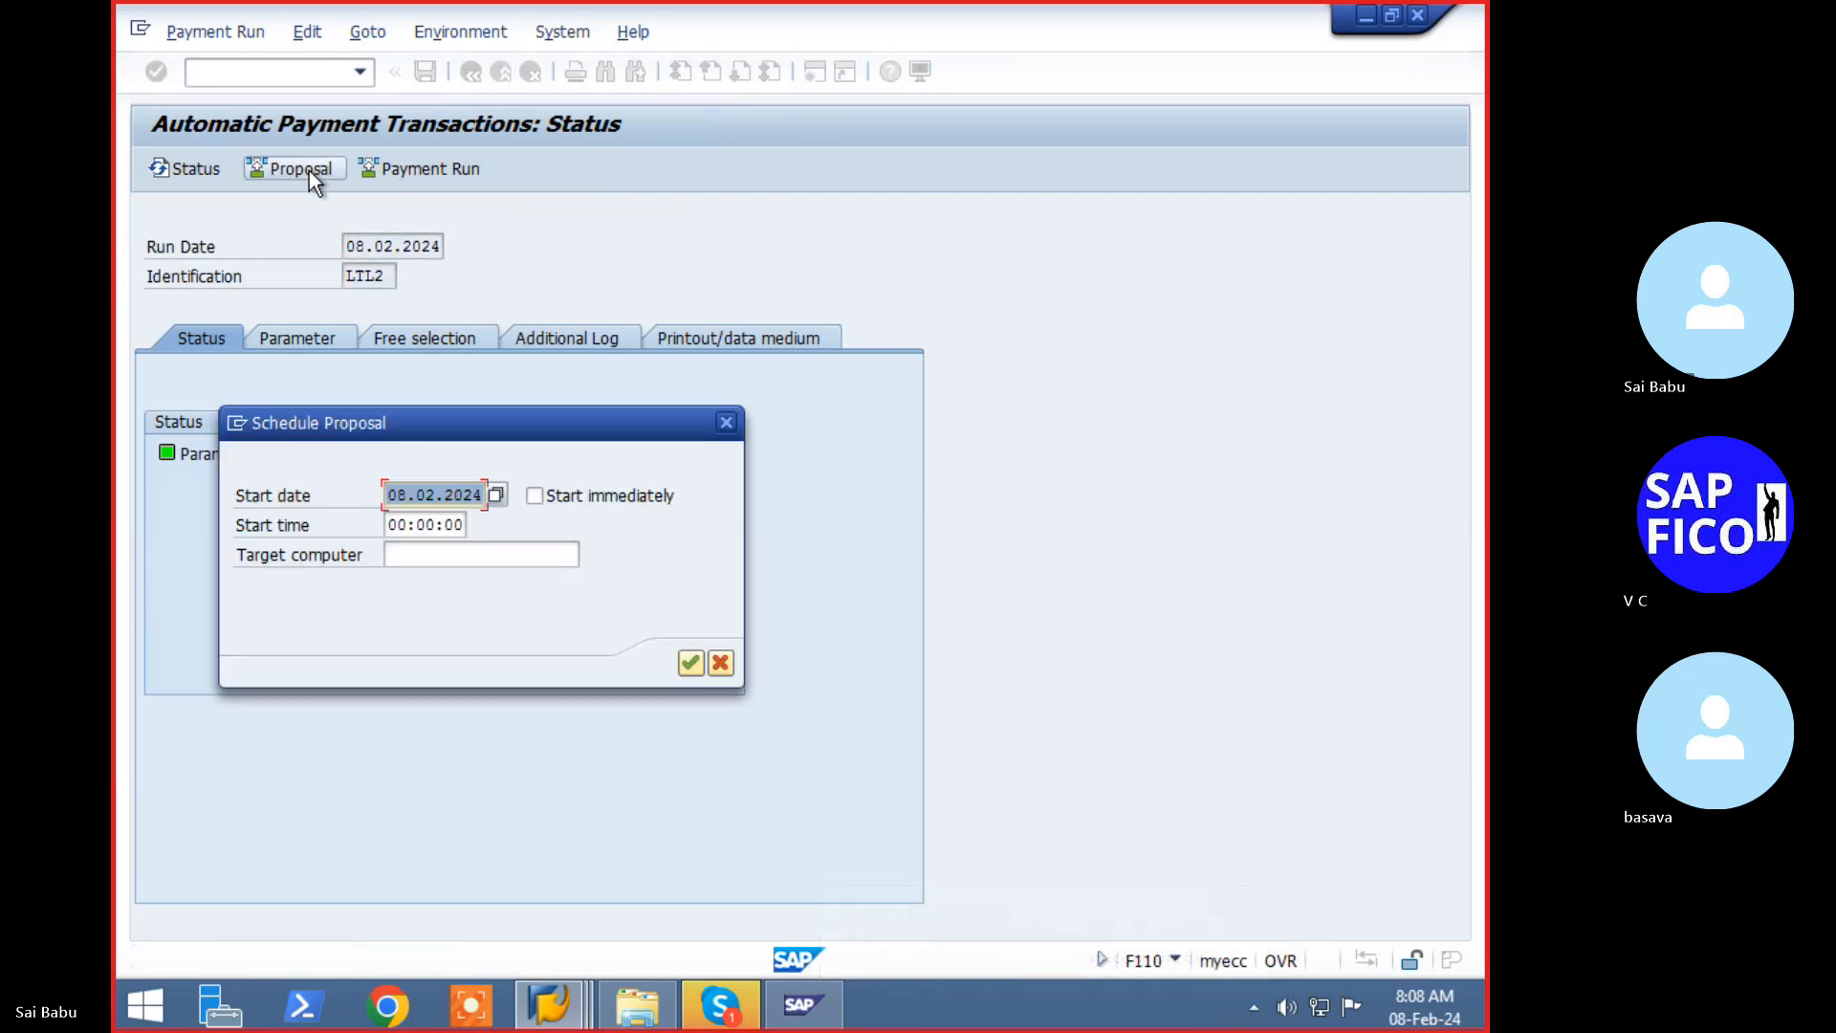
{"action": "left_click", "coordinate": [555, 509]}
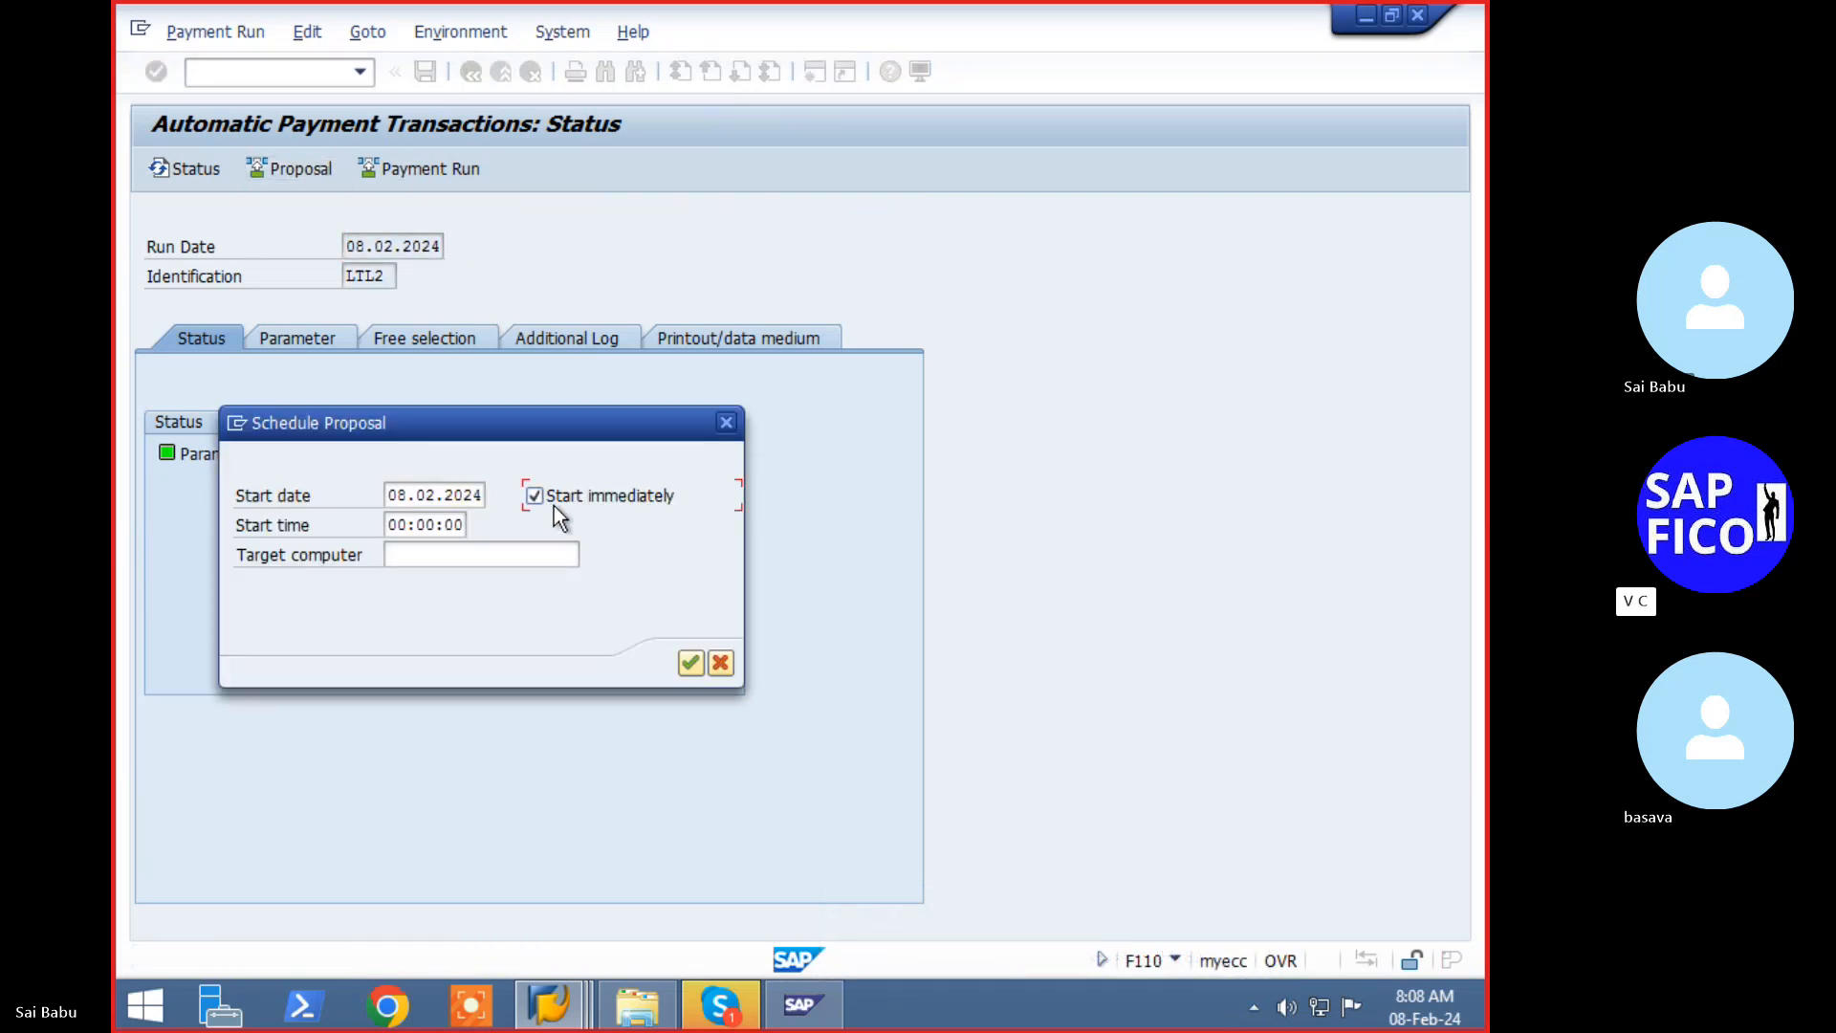
{"action": "left_click", "coordinate": [690, 663]}
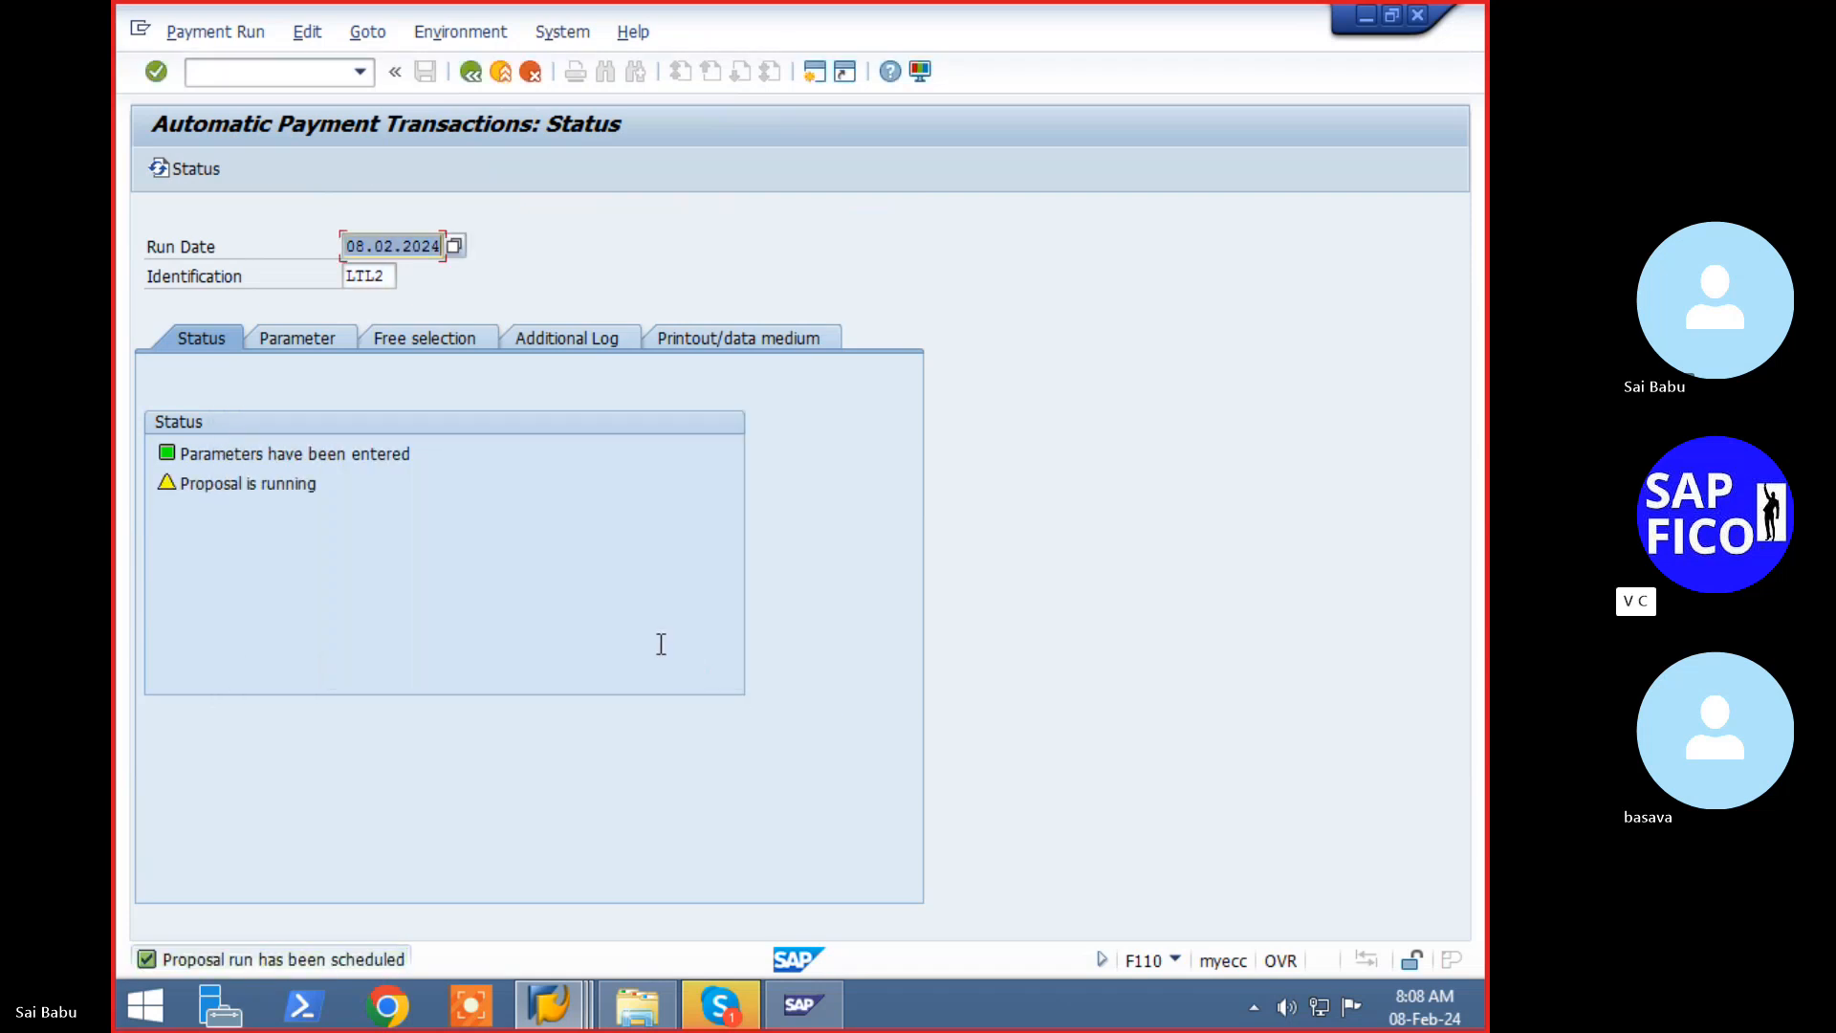
{"action": "key", "text": "Return"}
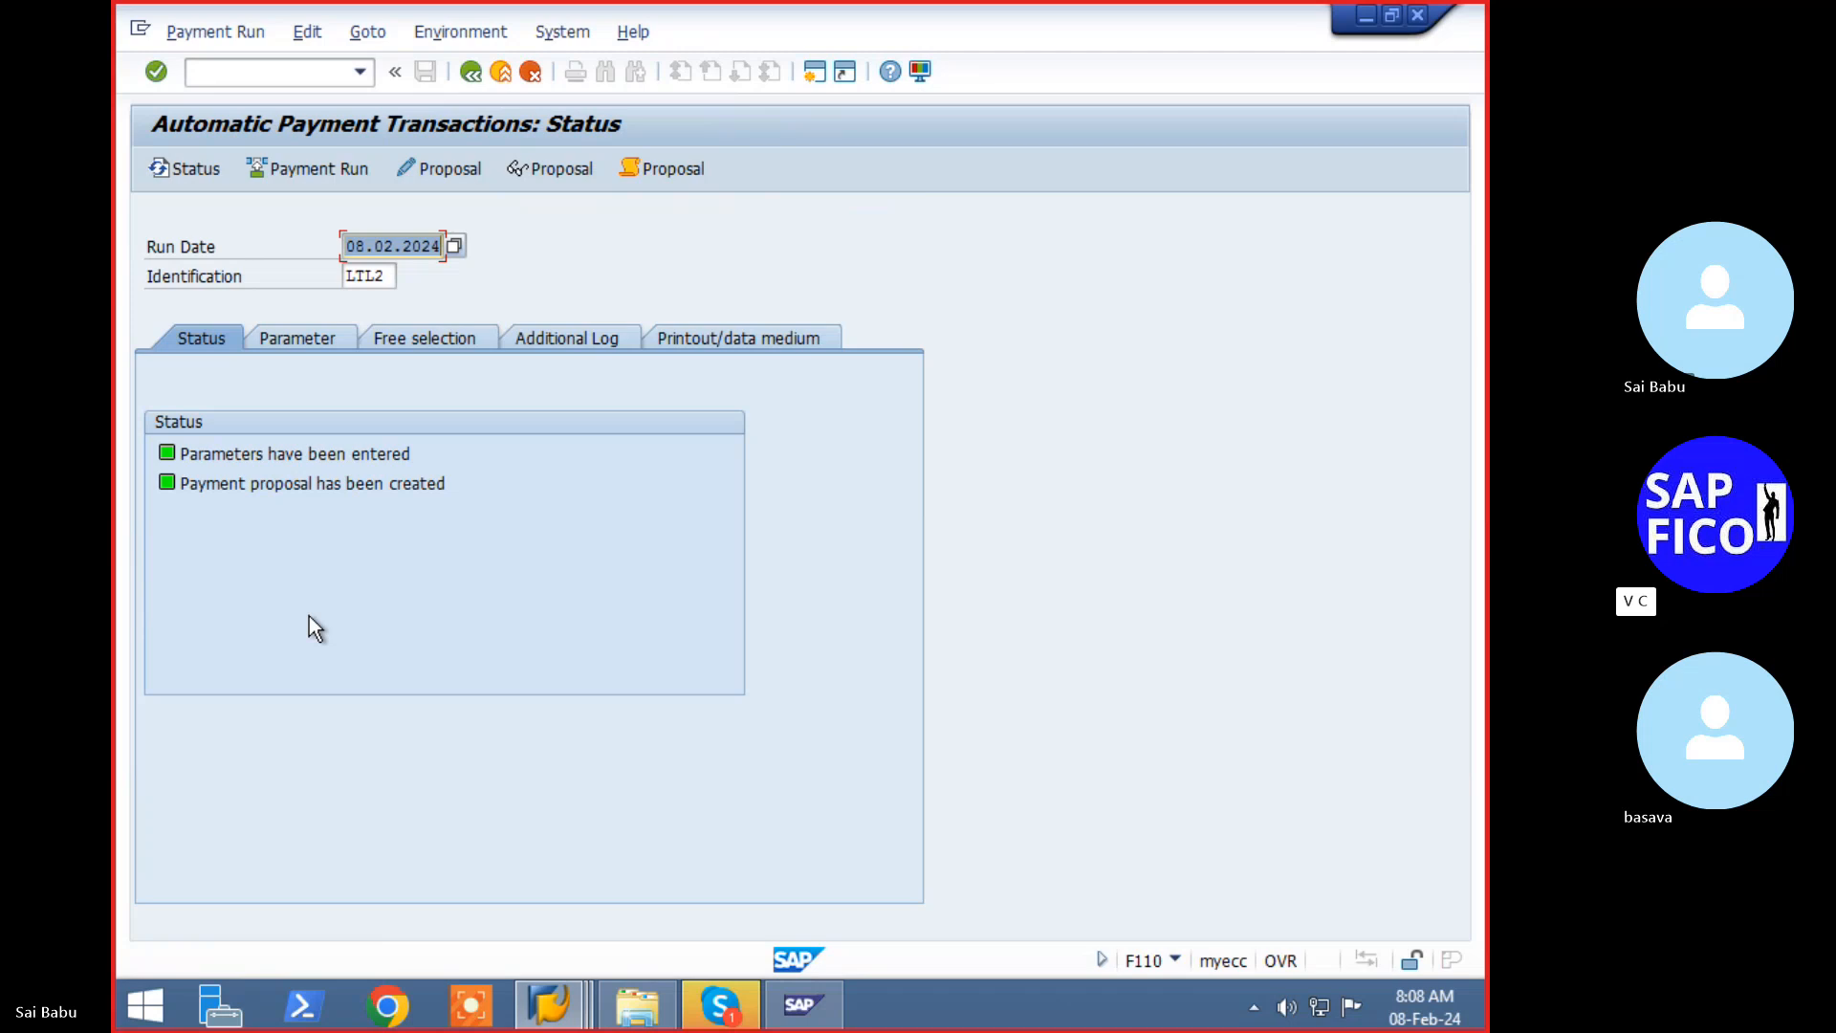
{"action": "left_click", "coordinate": [426, 177]}
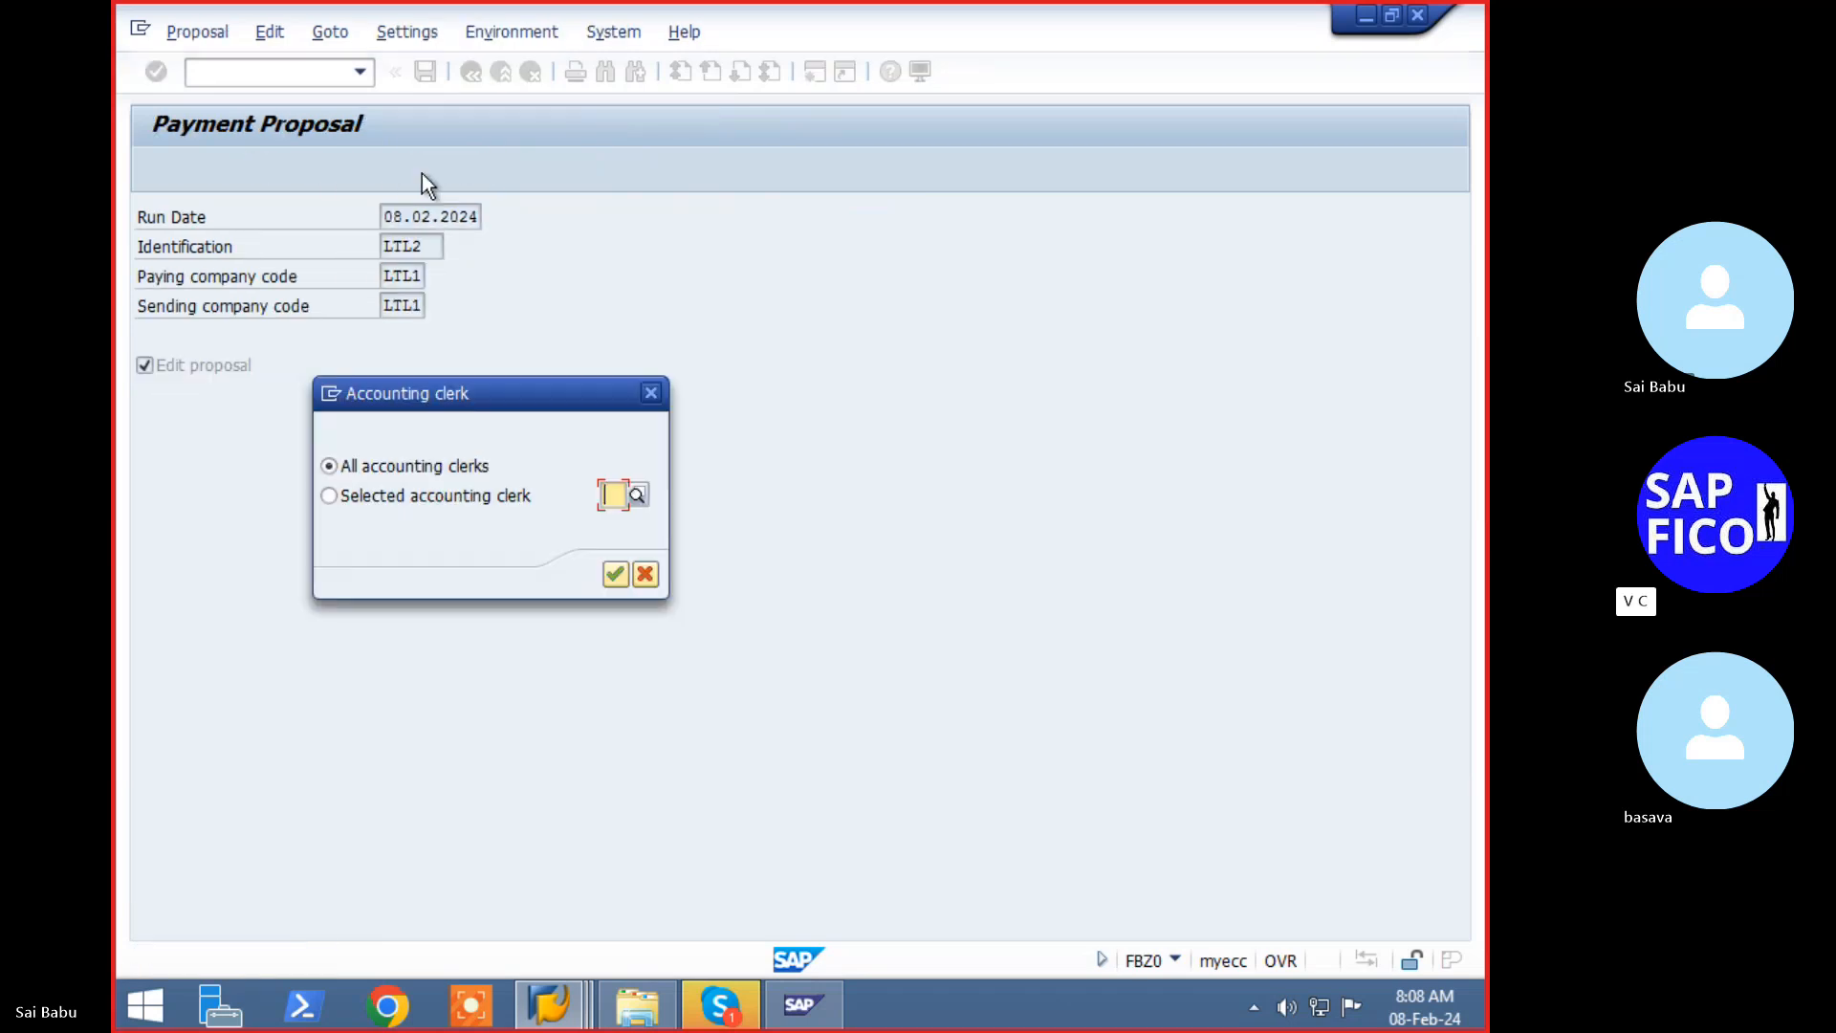
- Confirm 'All accounting clerks' to list the LTL2 proposal's 30,000 payment and 60,000 exception
{"action": "left_click", "coordinate": [618, 579]}
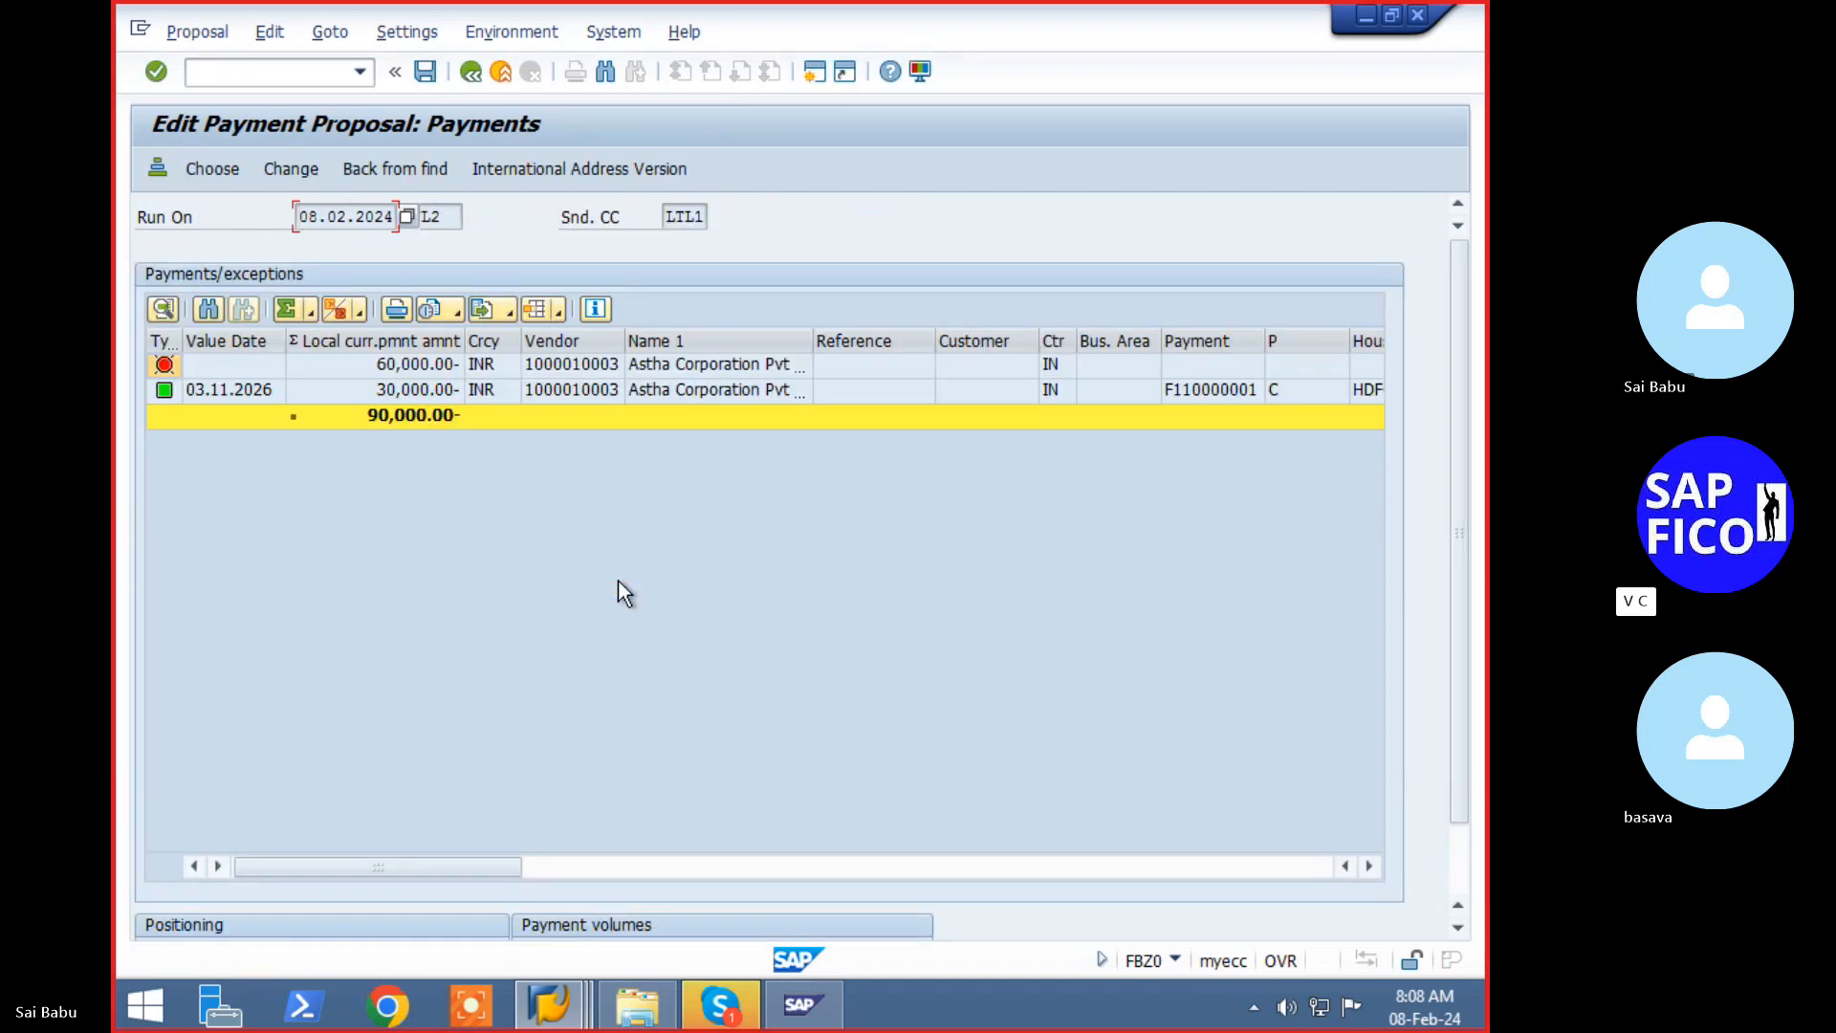
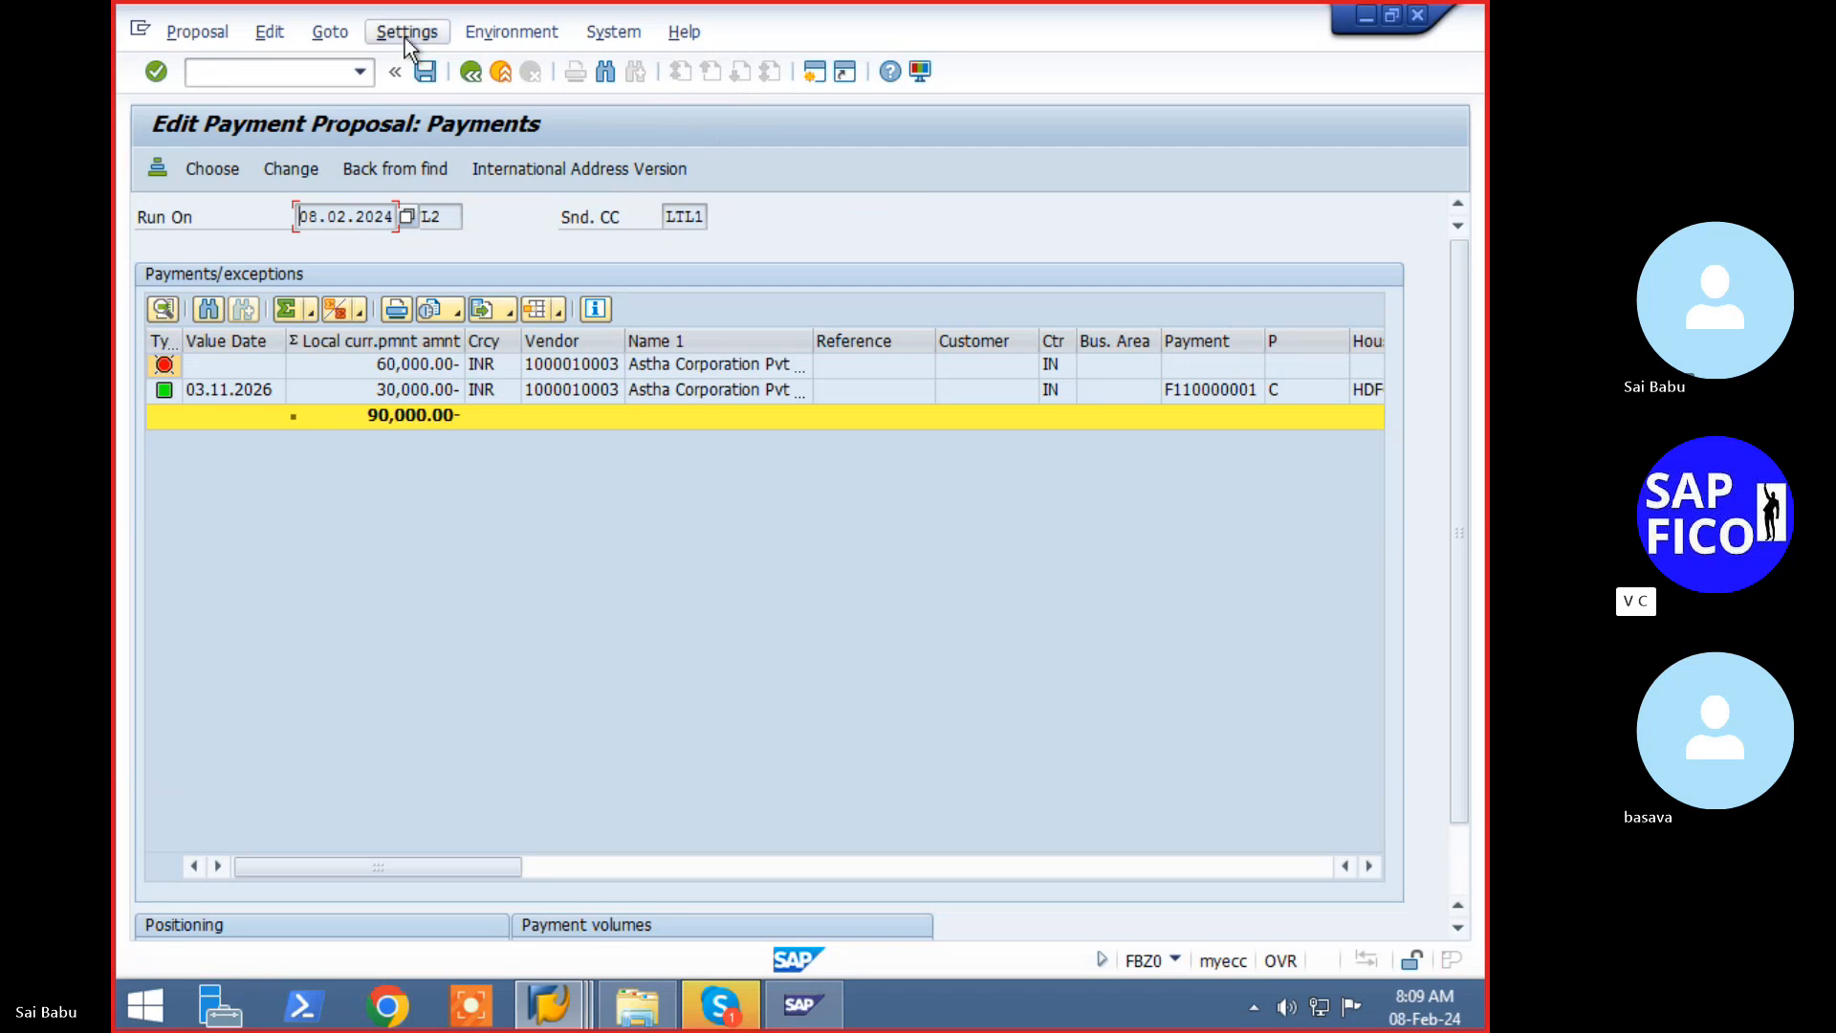
- Schedule payment run LTL2 to start immediately and refresh until 1 posting order is completed
{"action": "left_click", "coordinate": [472, 73]}
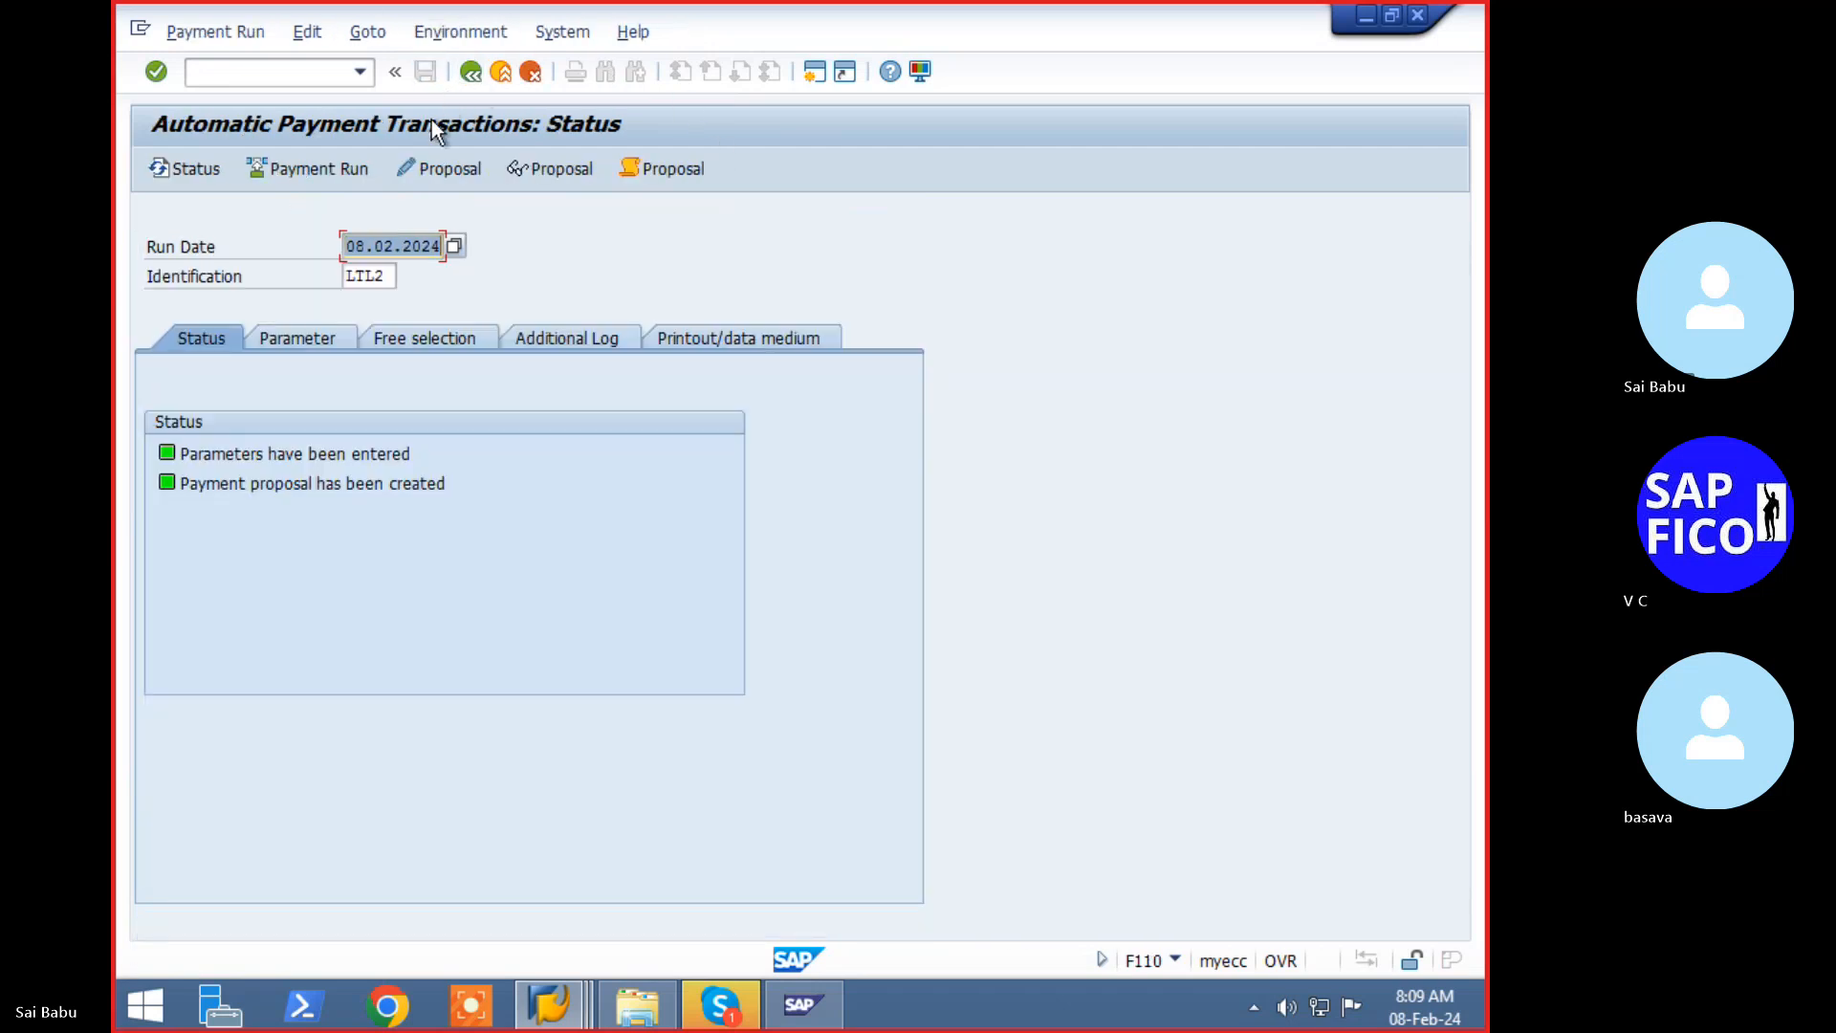
{"action": "left_click", "coordinate": [348, 174]}
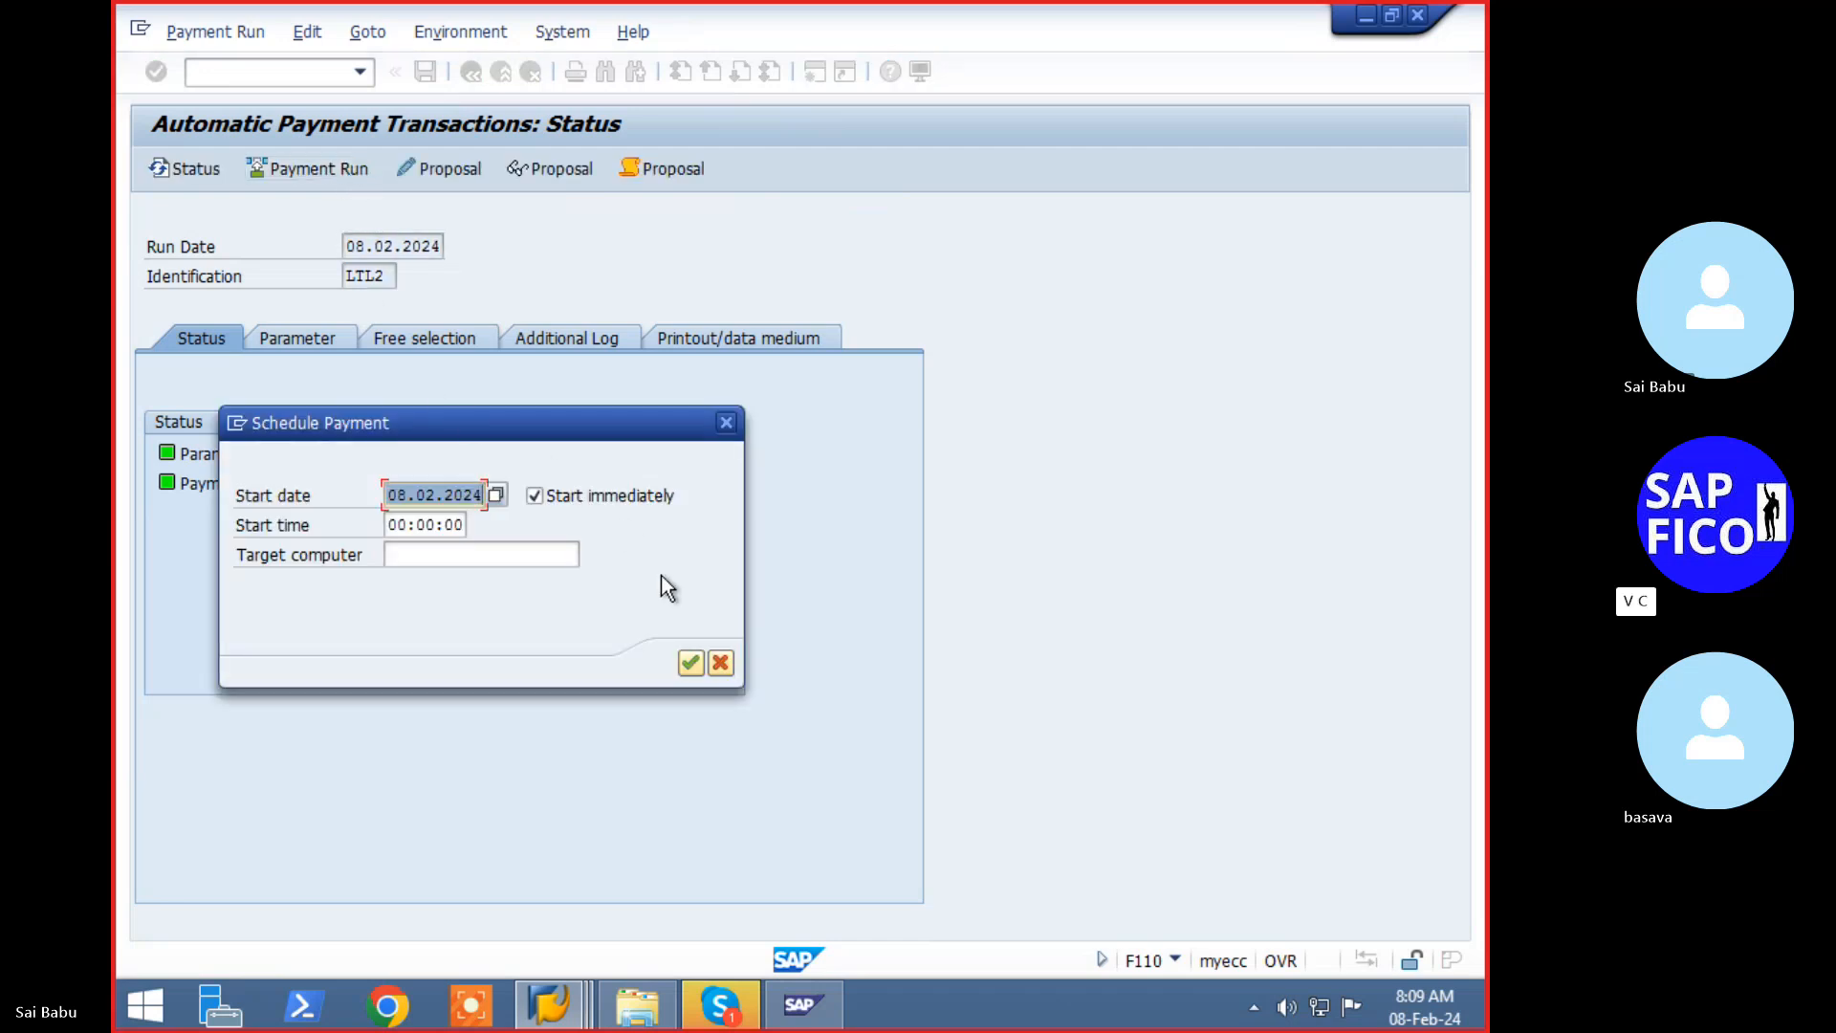
{"action": "left_click", "coordinate": [690, 663]}
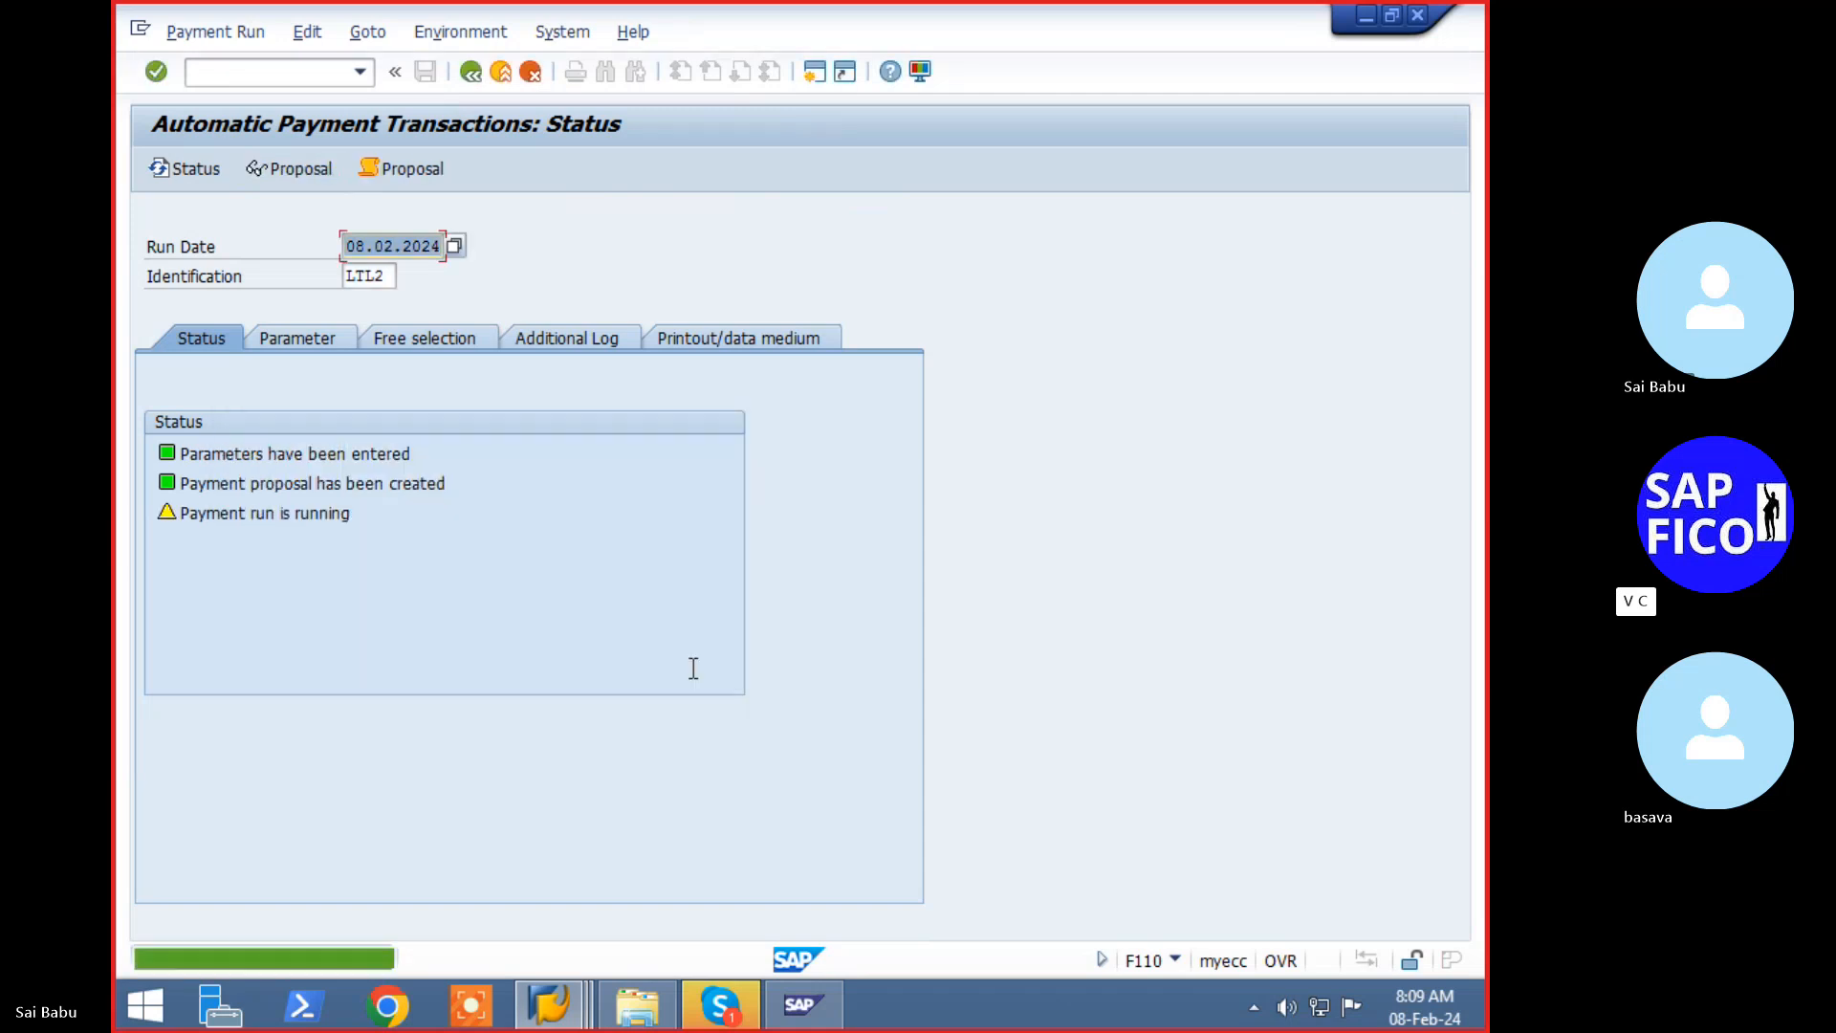
{"action": "key", "text": "Return"}
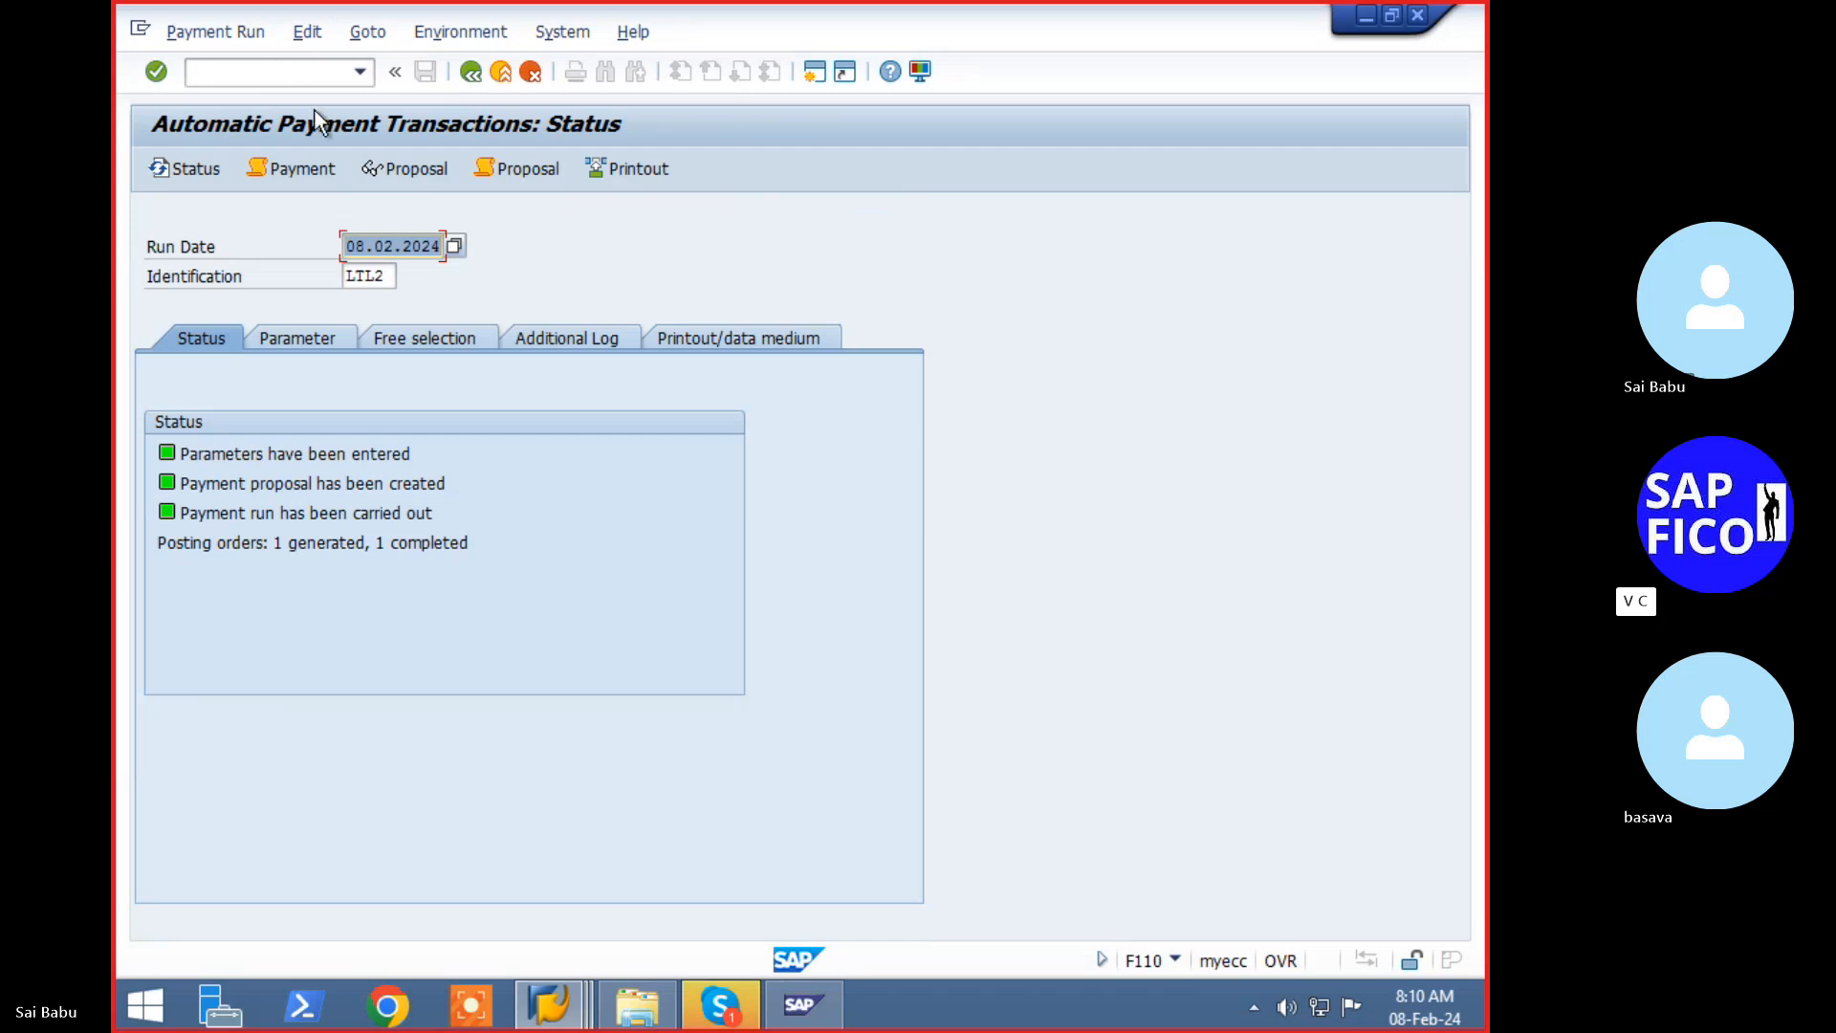
{"action": "left_click", "coordinate": [292, 69]}
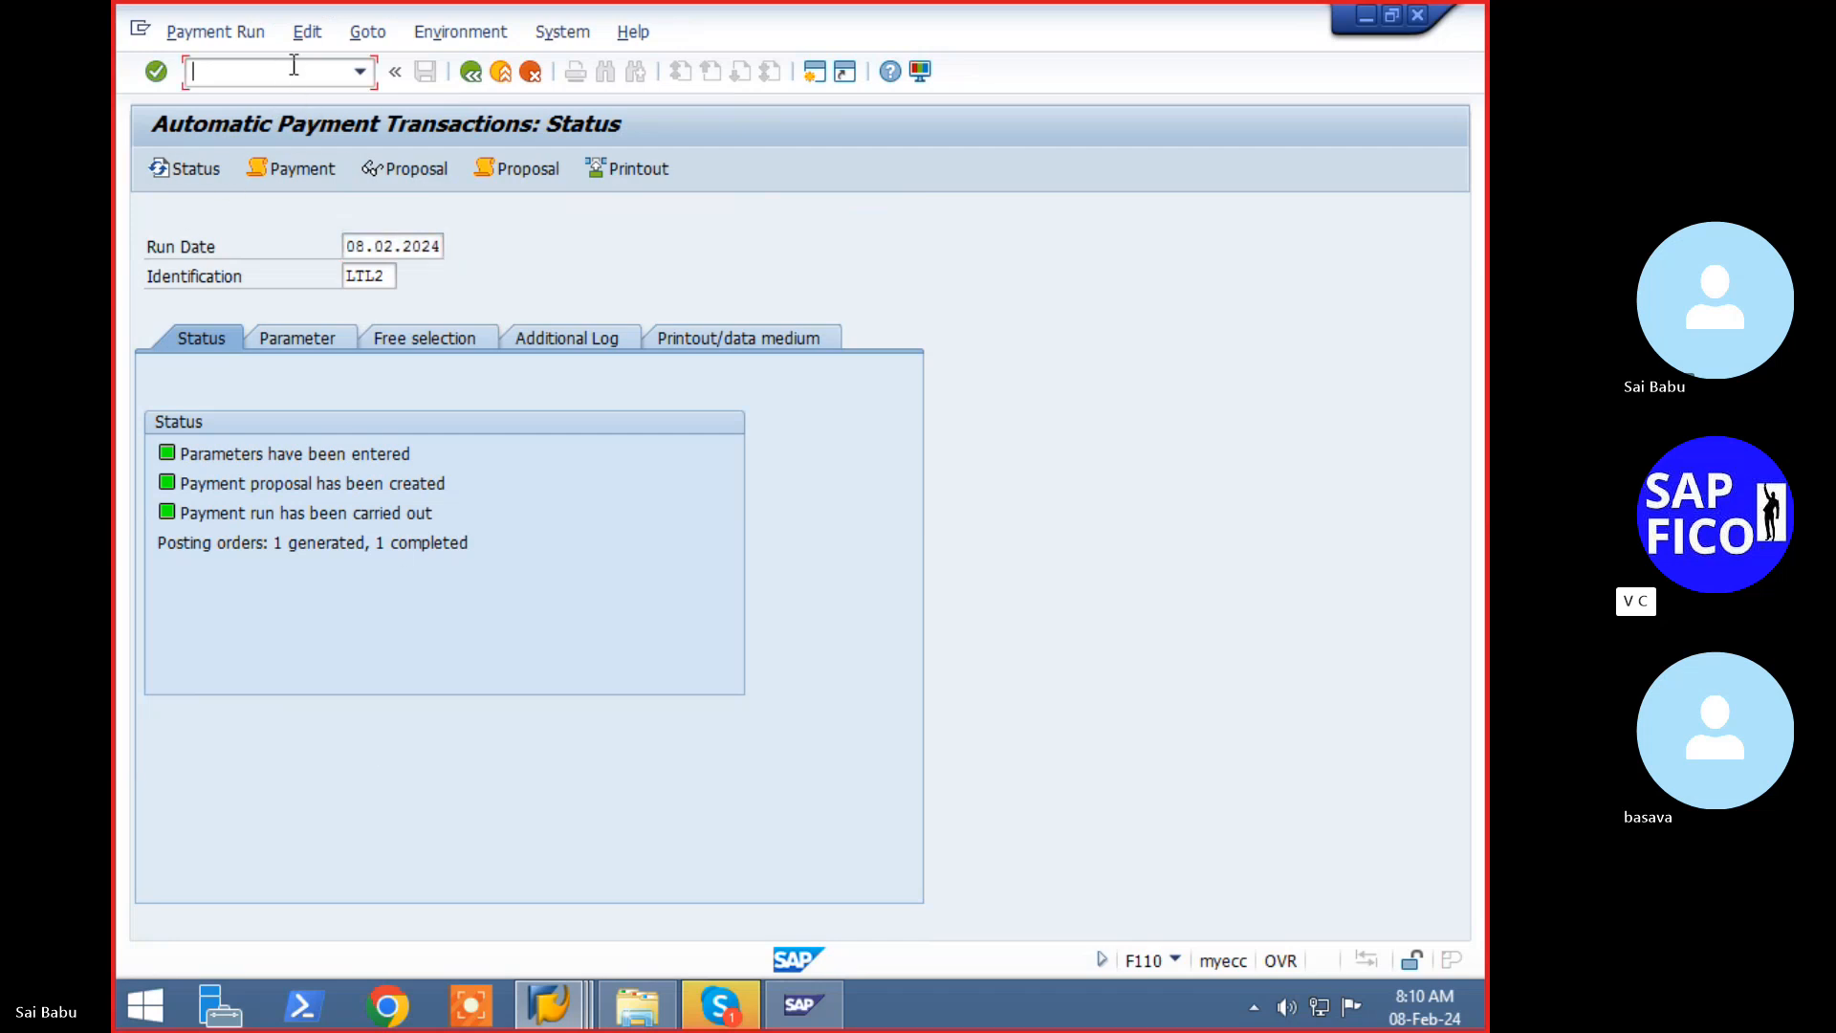
{"action": "type", "text": "/nfbl1n"}
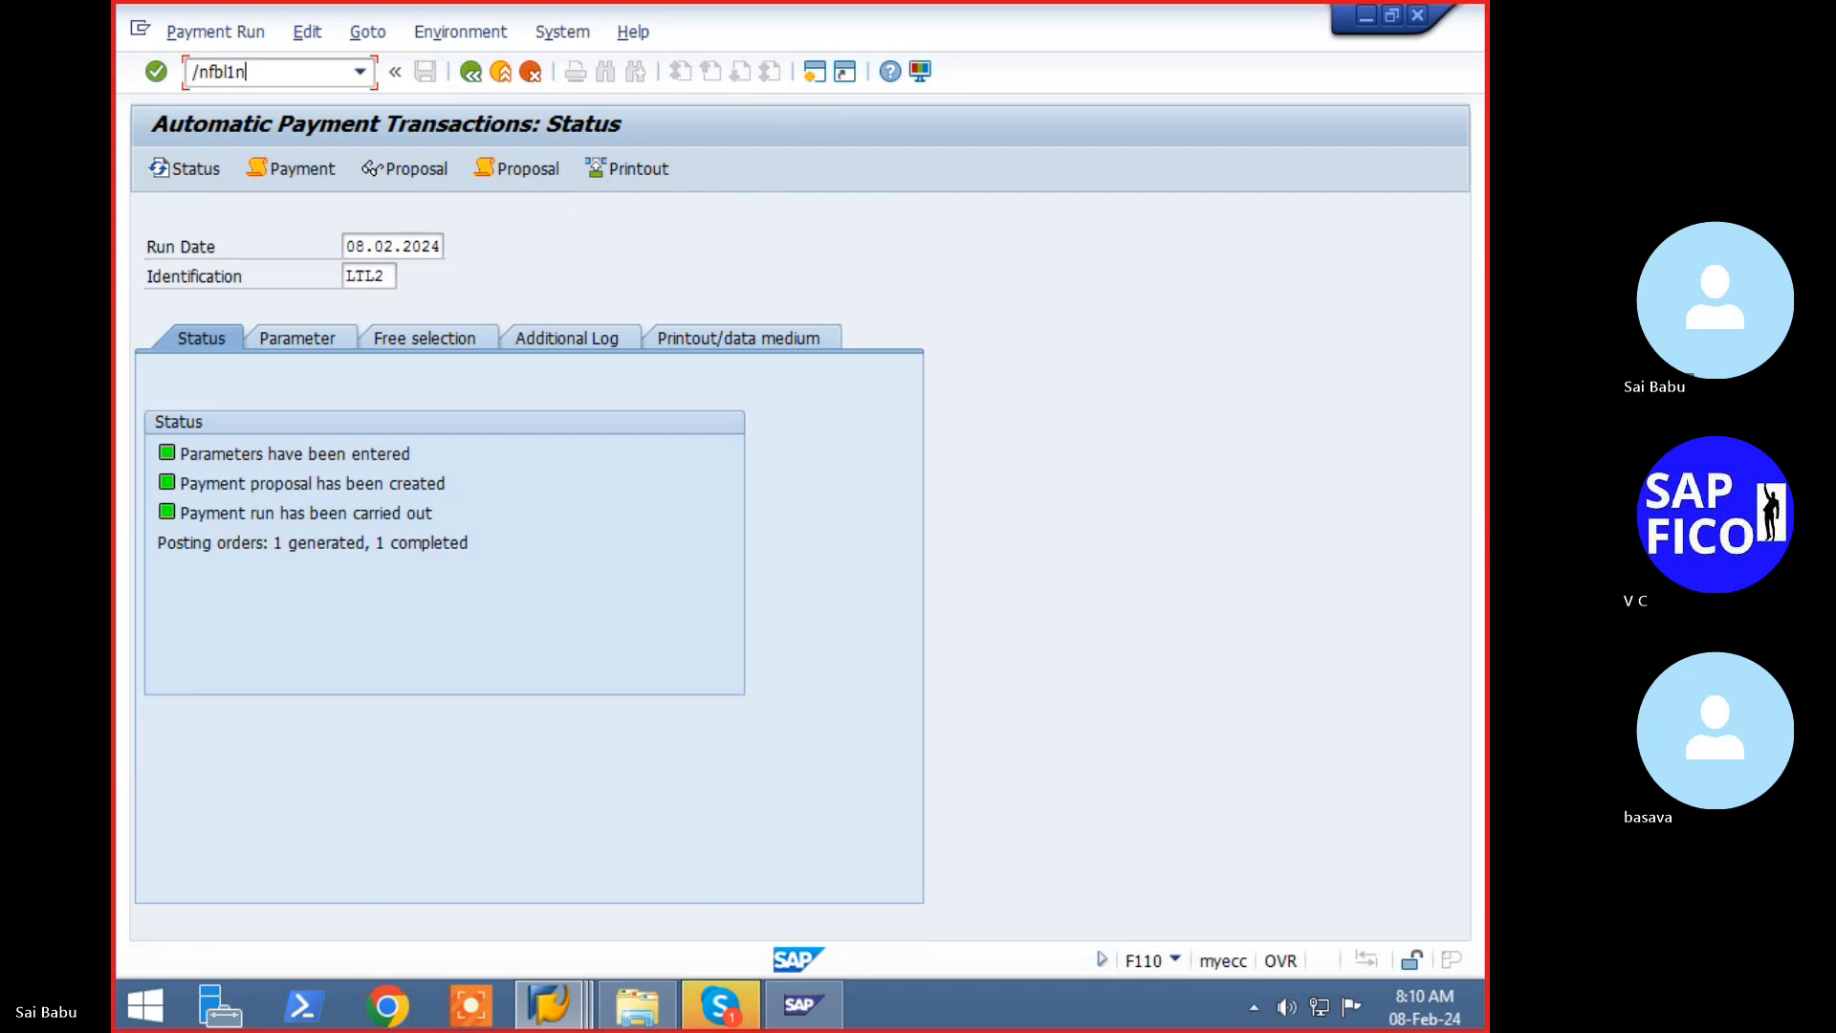
{"action": "key", "text": "Return"}
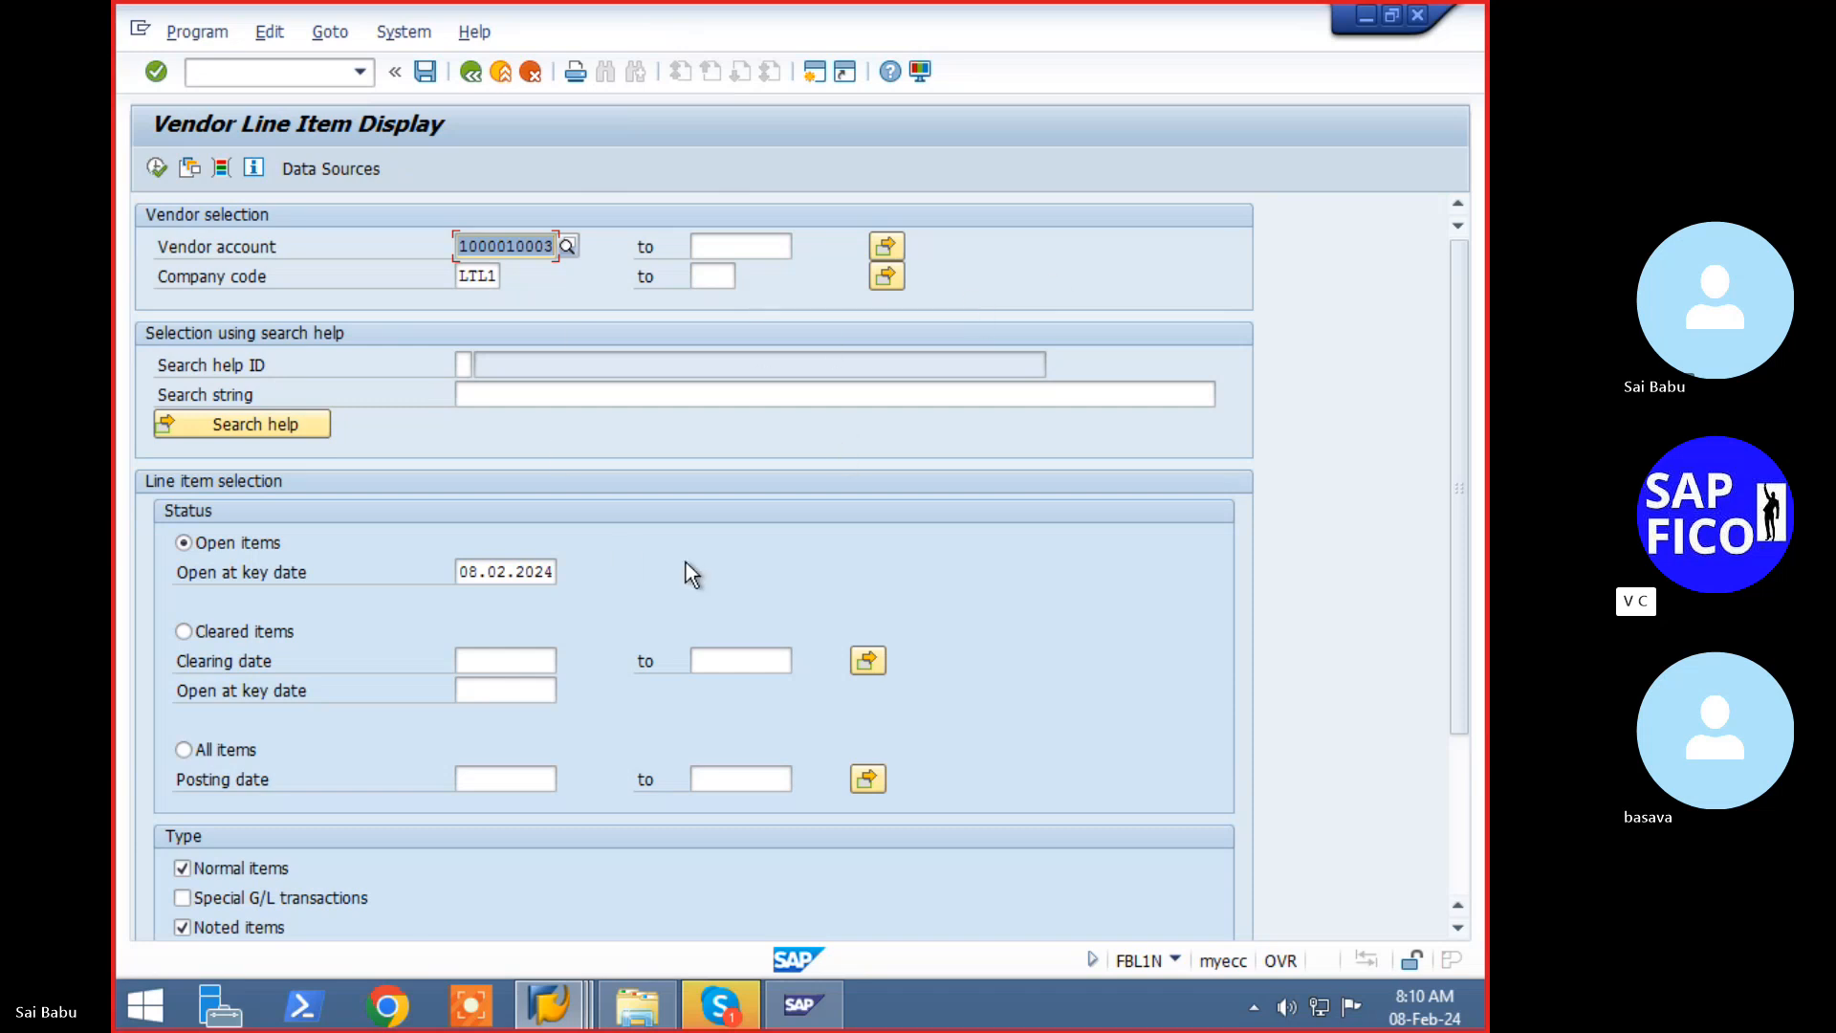
{"action": "key", "text": "F8"}
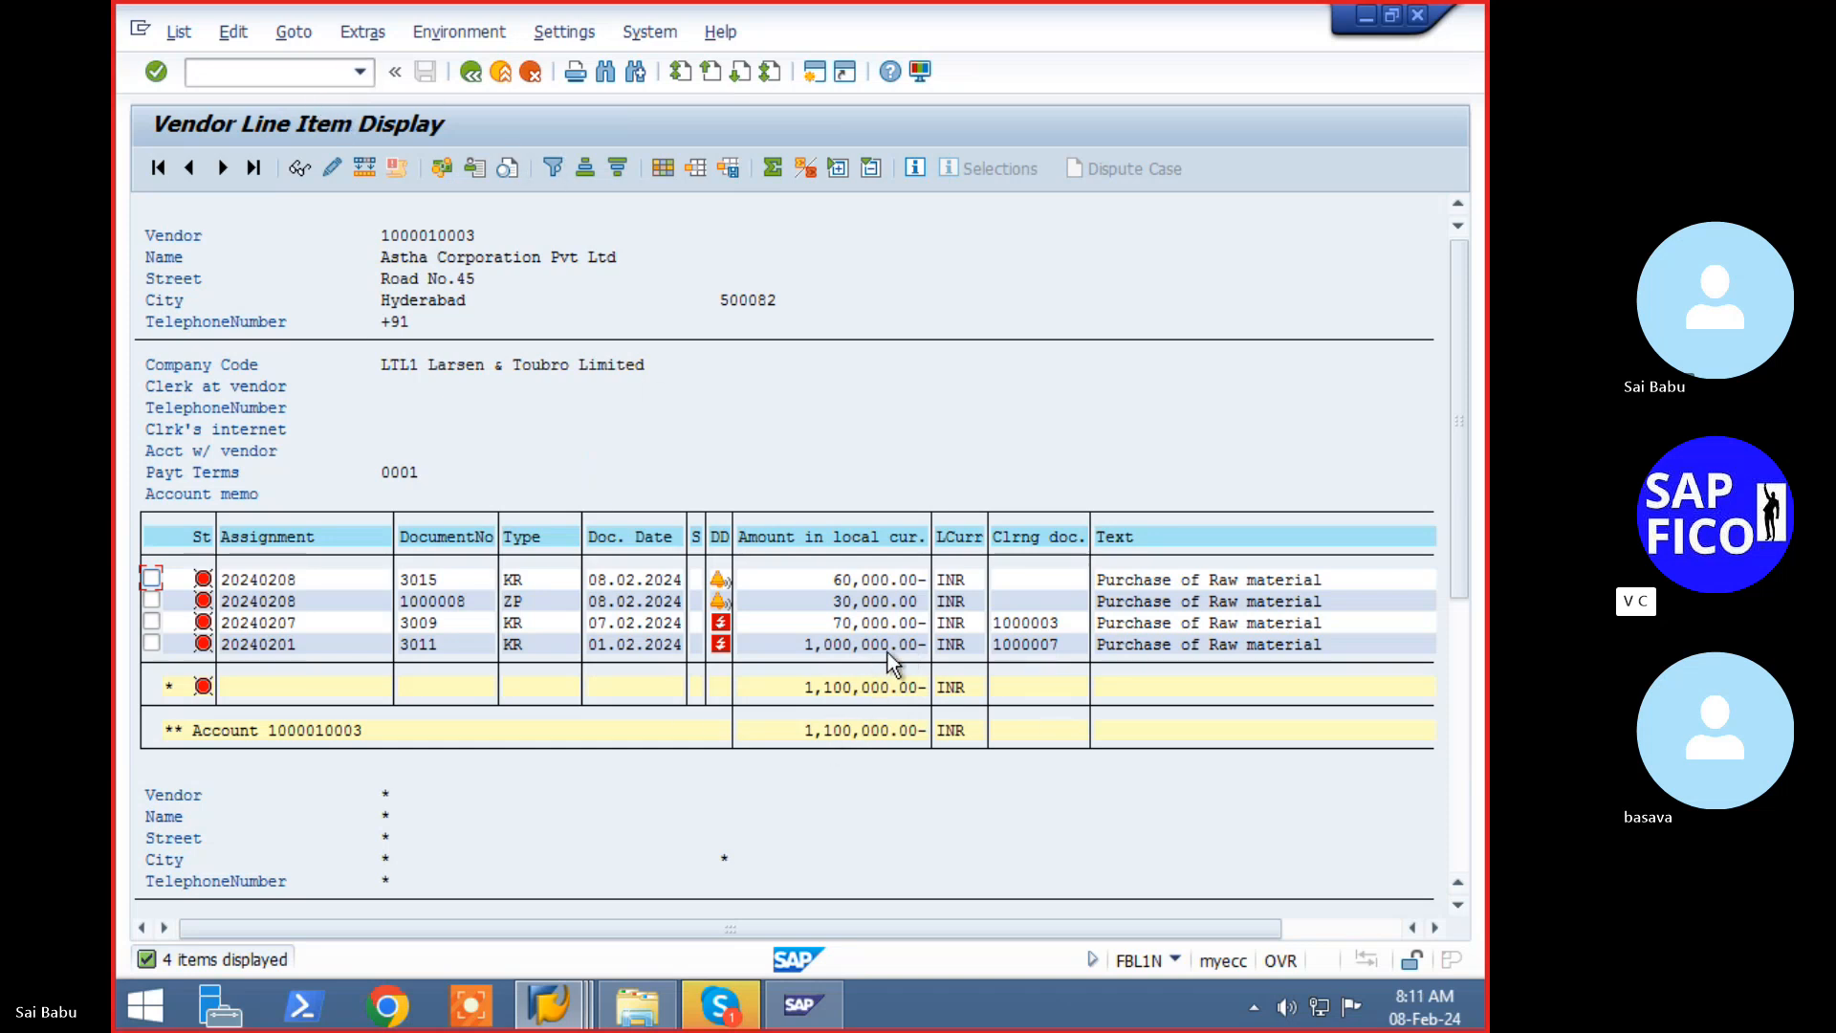
- Change invoice 3015's payment block from A to Free for payment and save it
{"action": "double_click", "coordinate": [422, 578]}
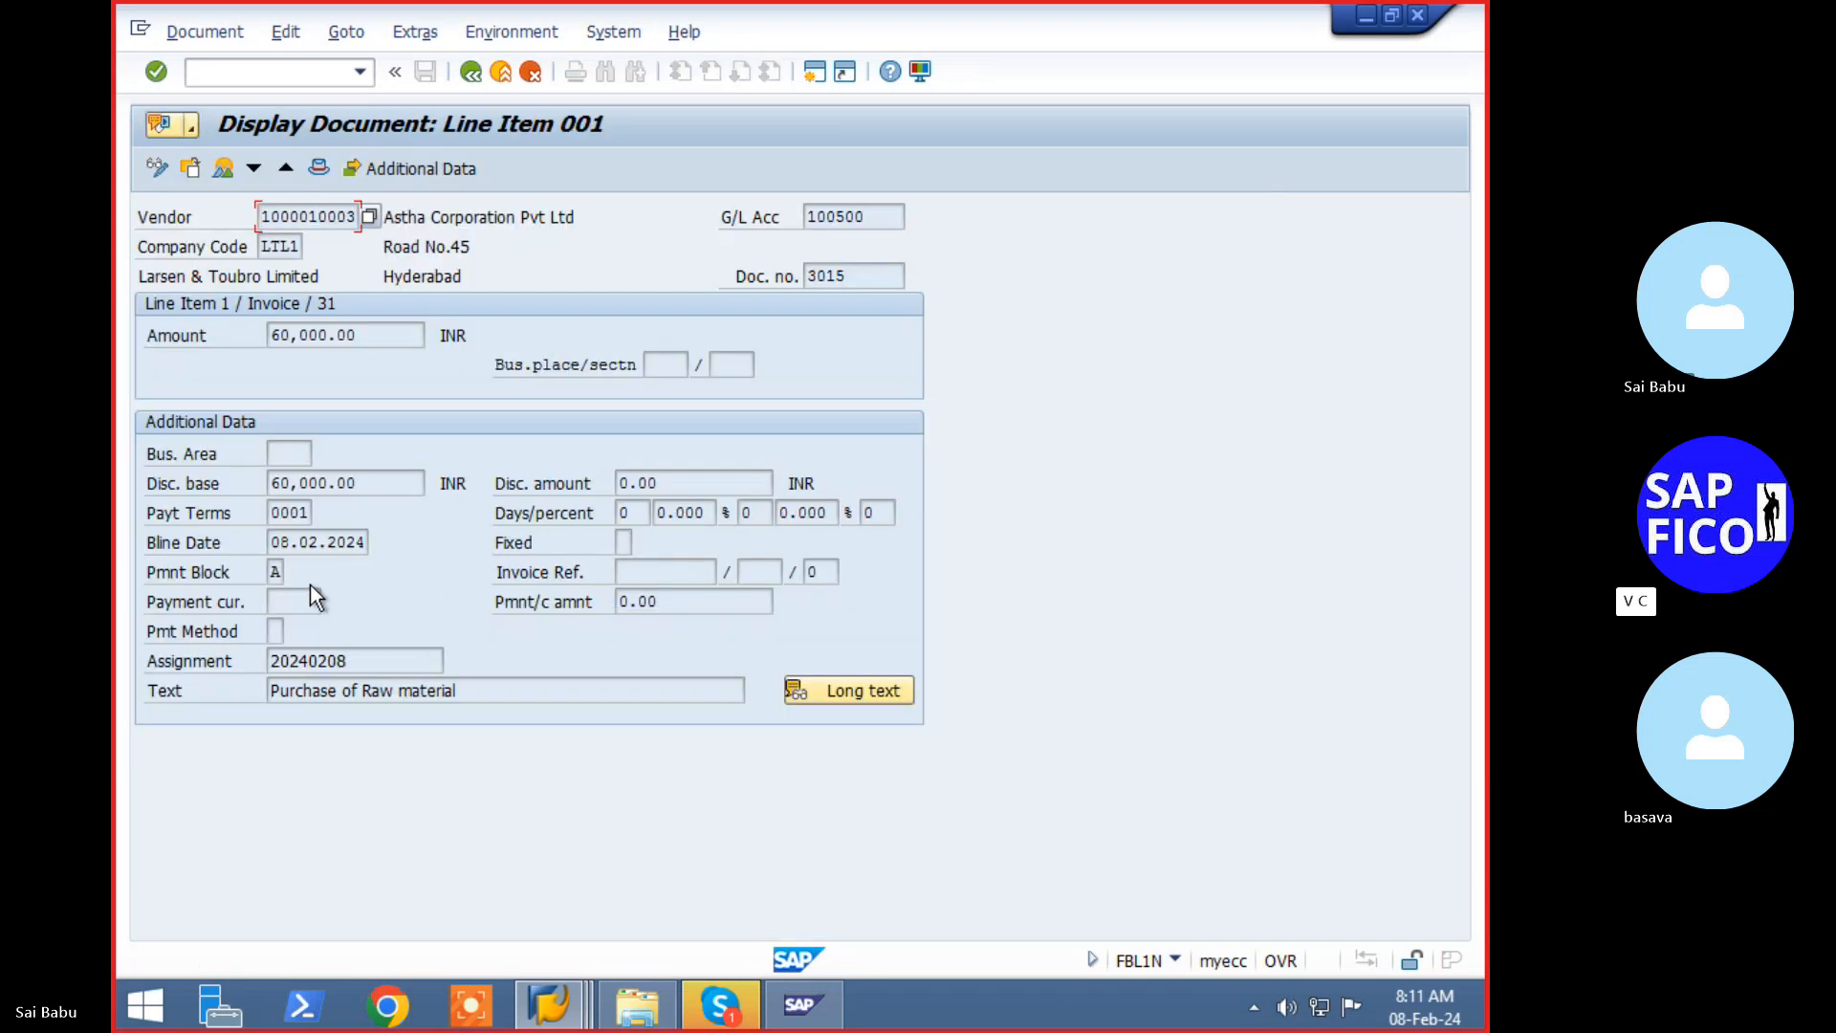
{"action": "left_click", "coordinate": [156, 170]}
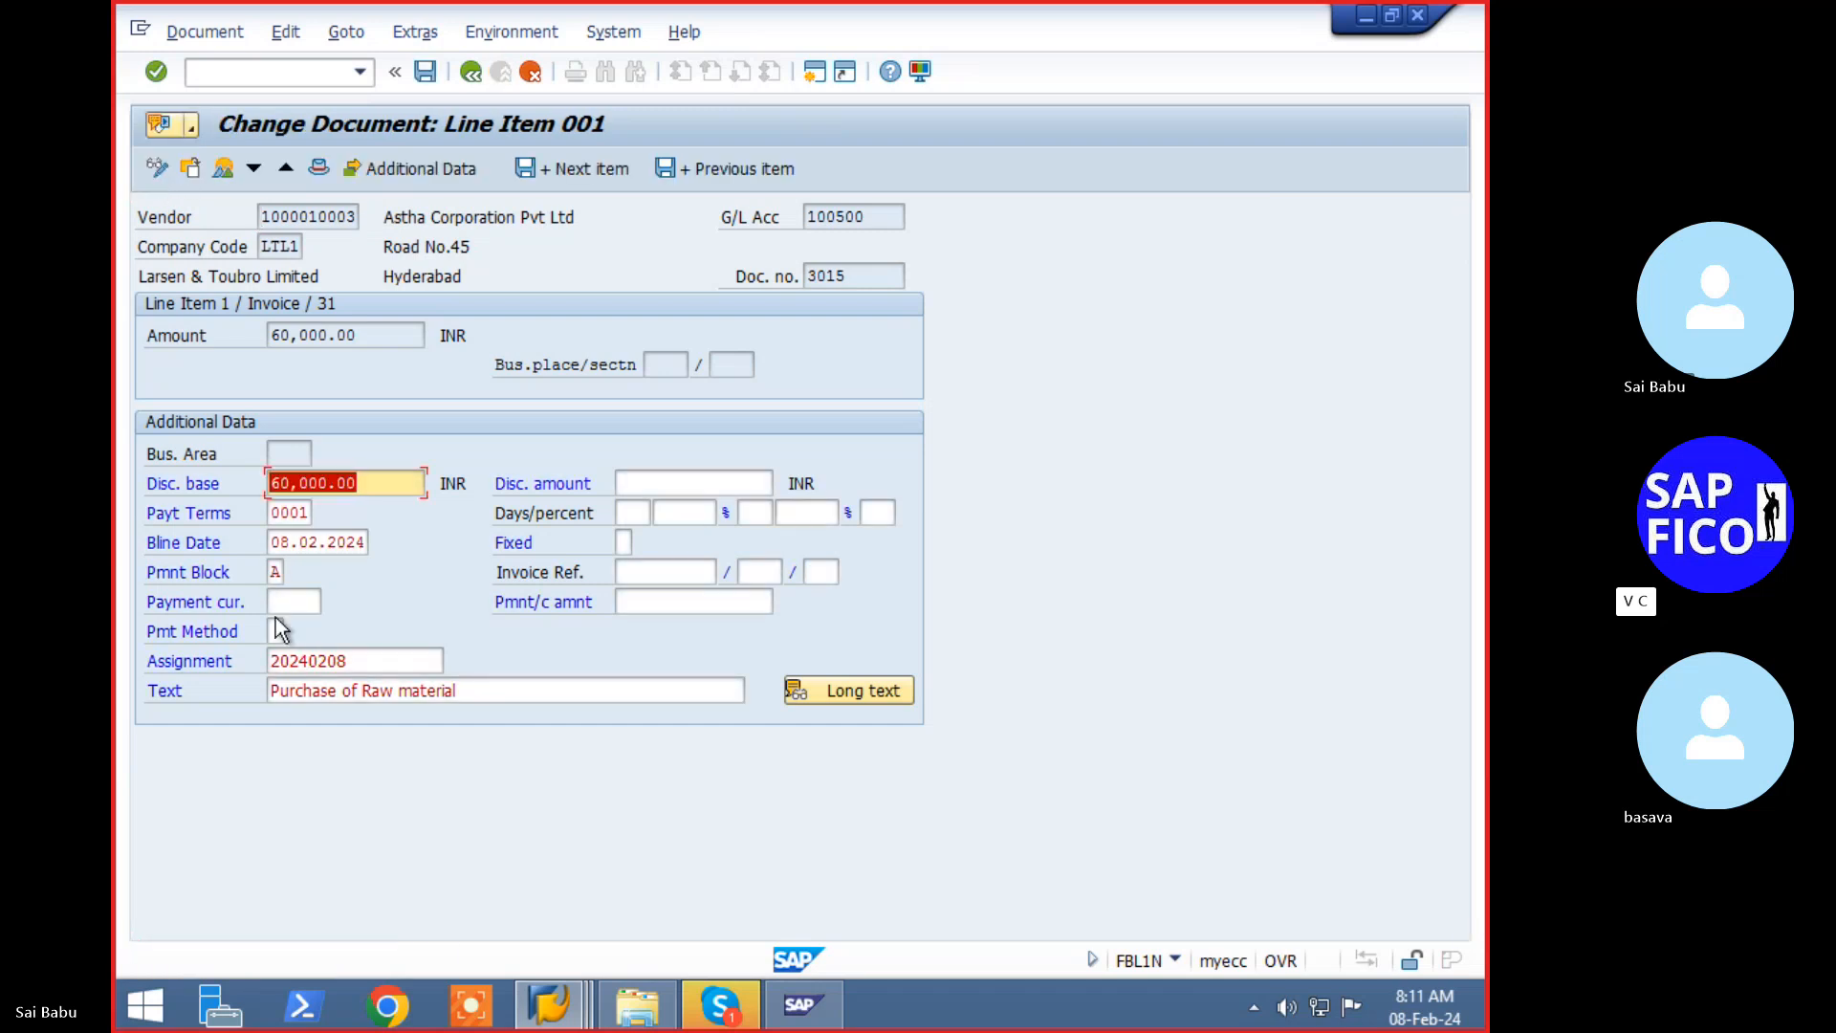
{"action": "left_click", "coordinate": [275, 572]}
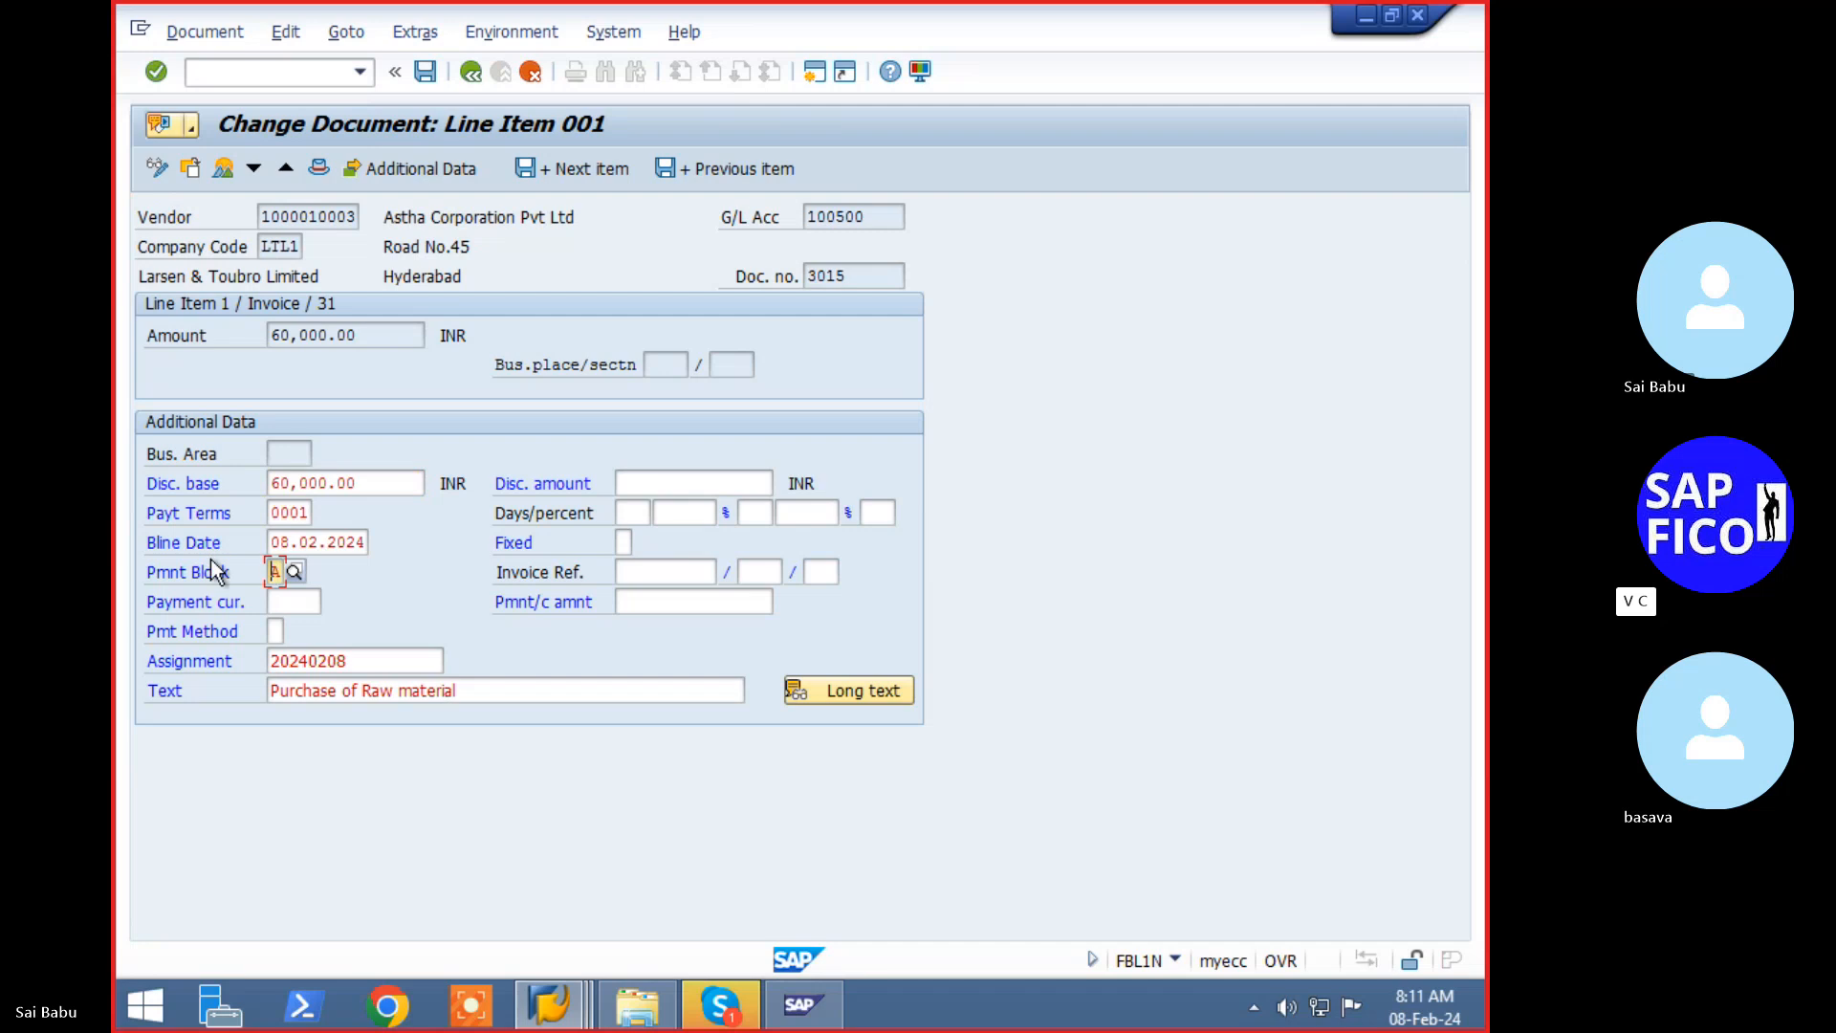
{"action": "key", "text": "Return"}
{"action": "left_click", "coordinate": [282, 569]}
{"action": "left_click", "coordinate": [296, 572]}
{"action": "double_click", "coordinate": [392, 426]}
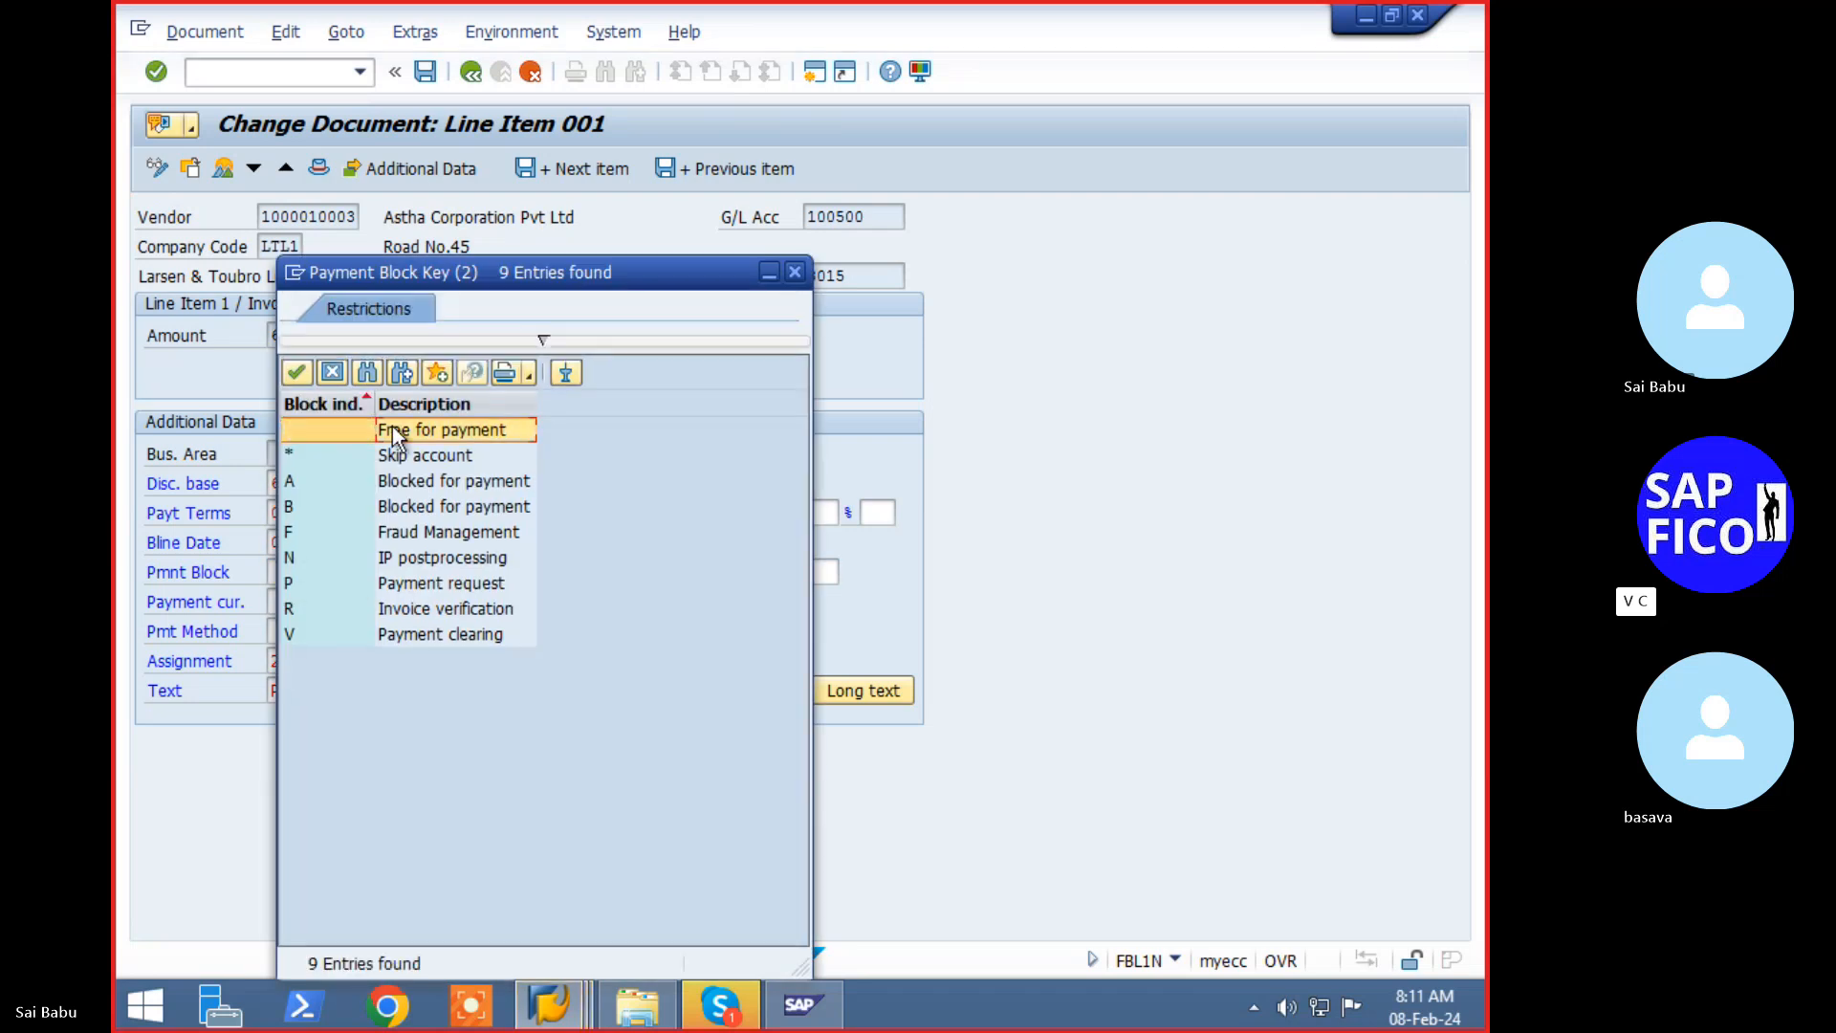
{"action": "left_click", "coordinate": [426, 72]}
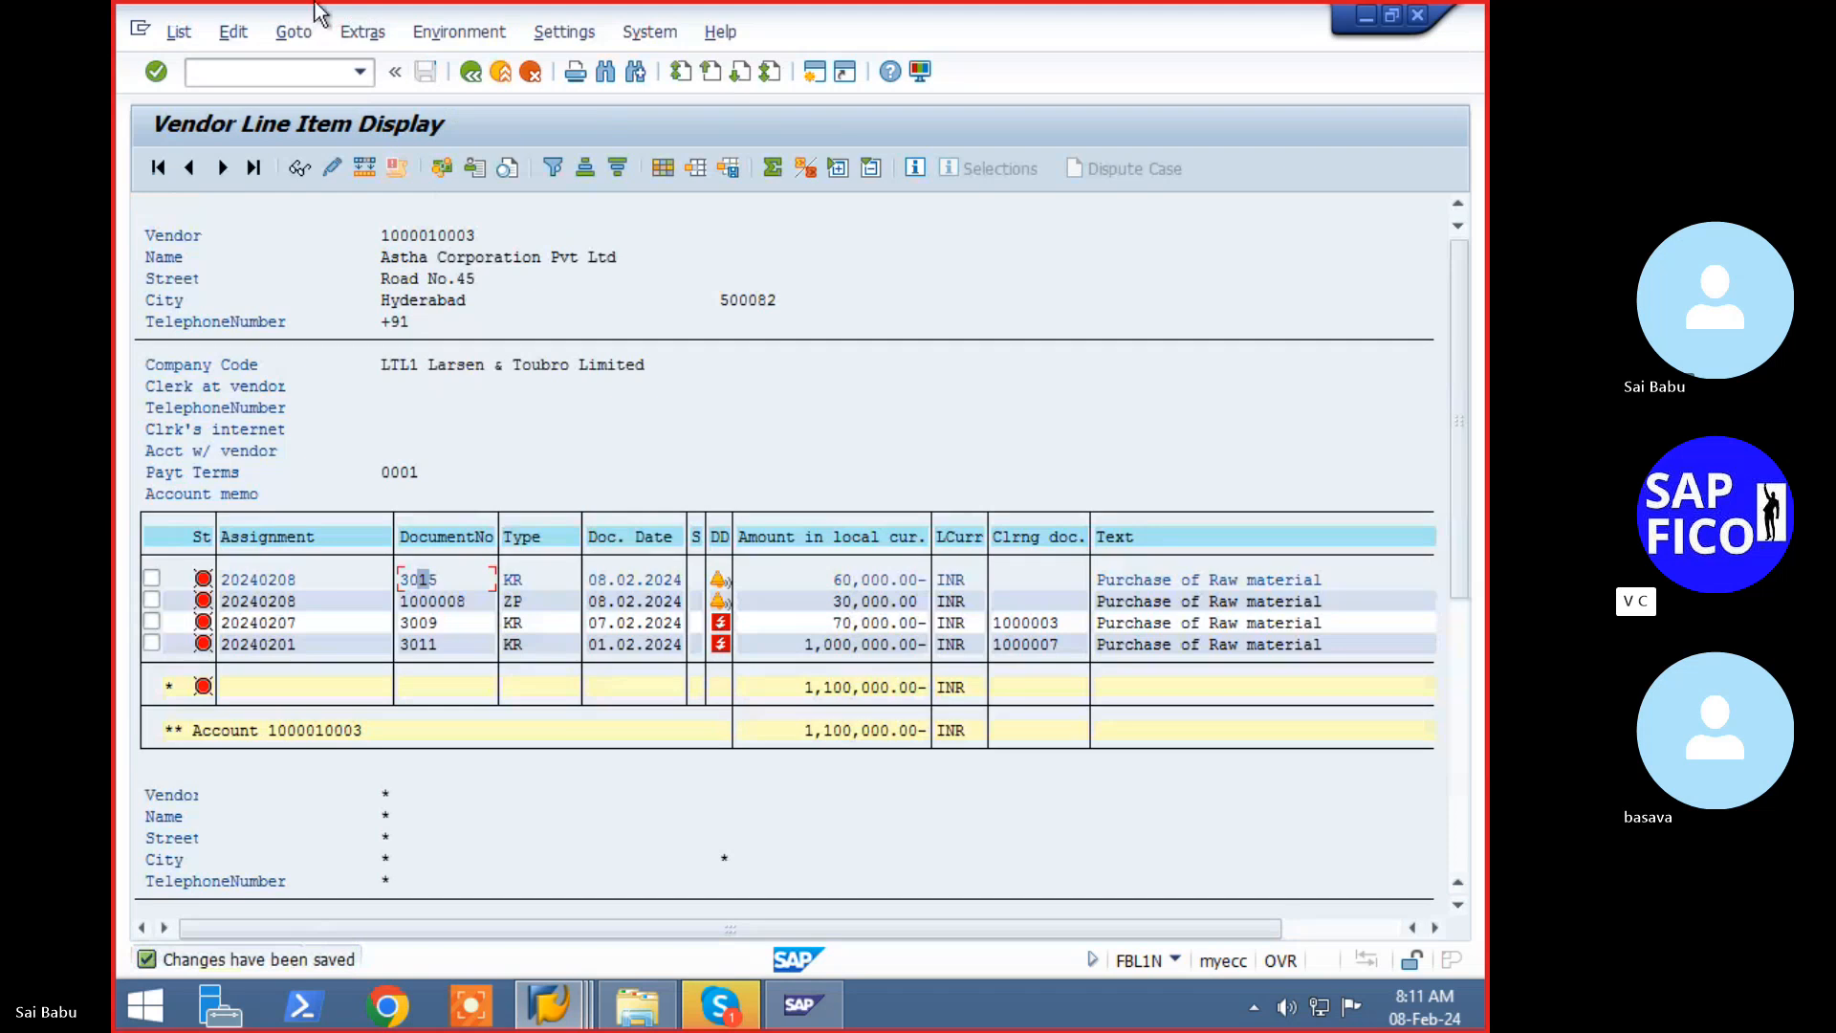
{"action": "left_click", "coordinate": [269, 72]}
{"action": "type", "text": "/n"}
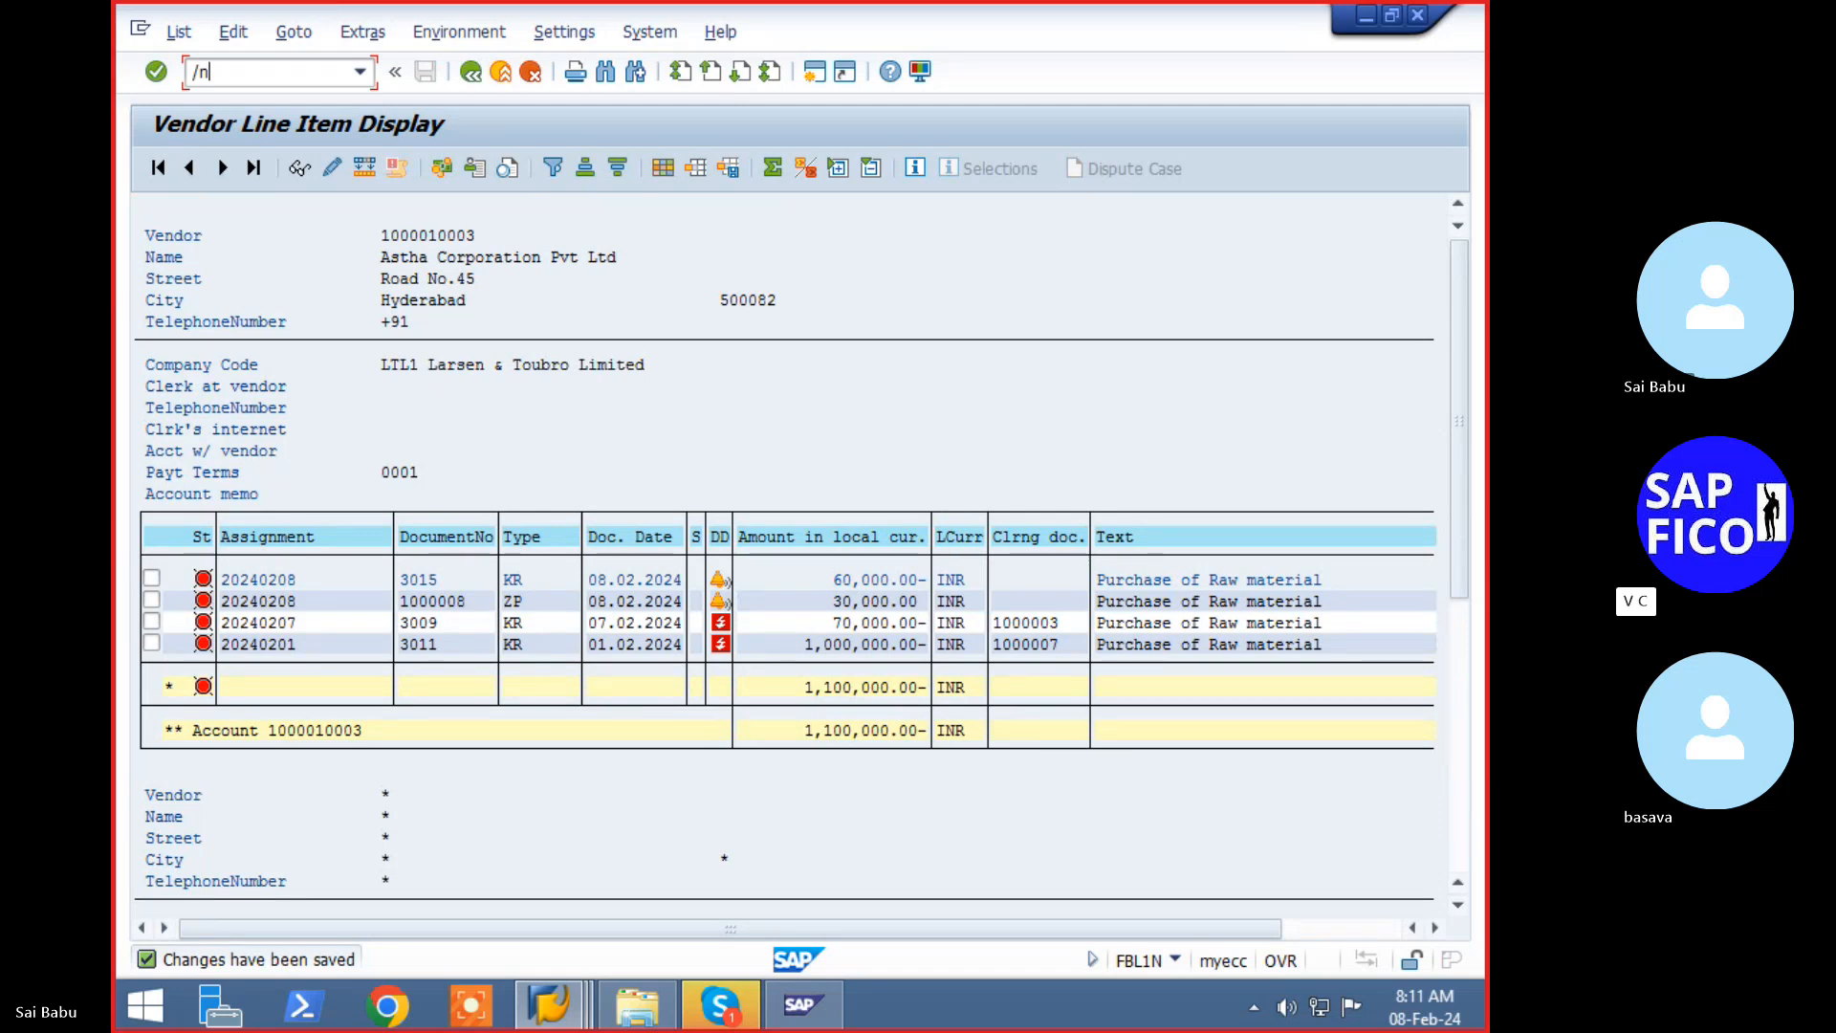
- Open F110 and change the run identification from LTL2 to LTL3
{"action": "key", "text": "Return"}
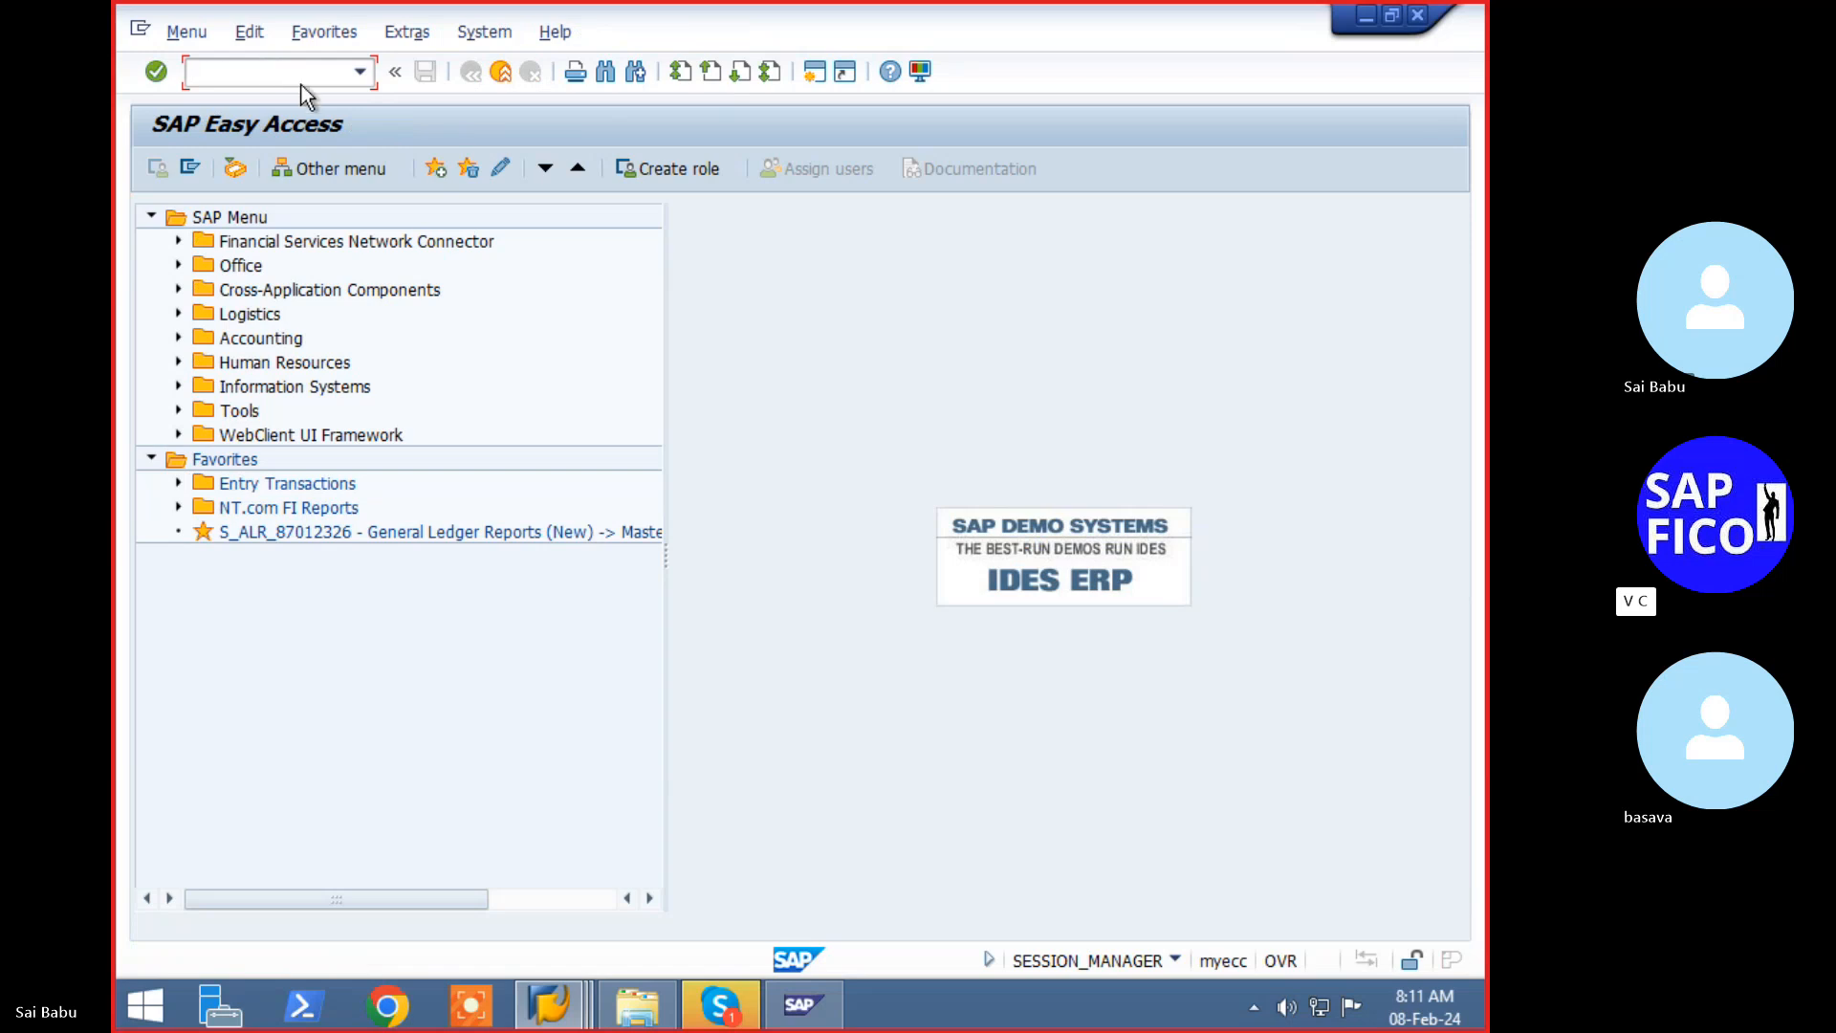
{"action": "type", "text": "f110"}
{"action": "key", "text": "Return"}
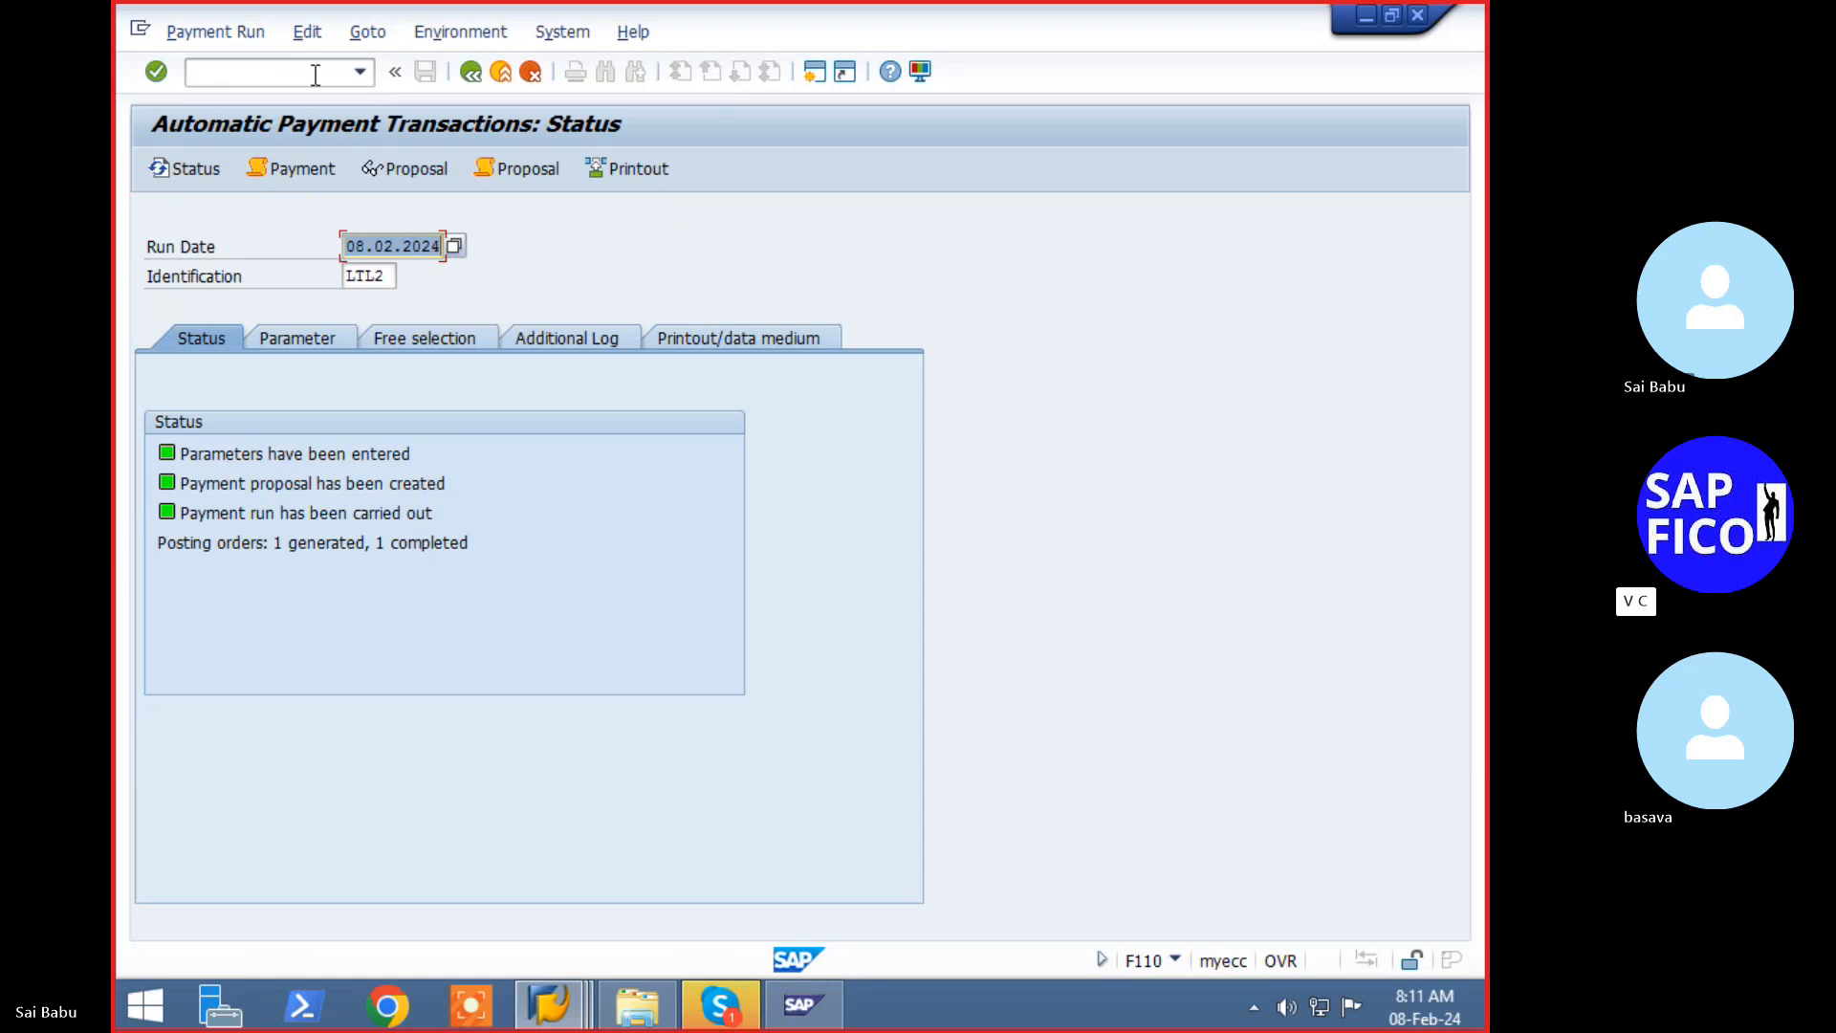
{"action": "left_click", "coordinate": [384, 276]}
{"action": "key", "text": "BackSpace"}
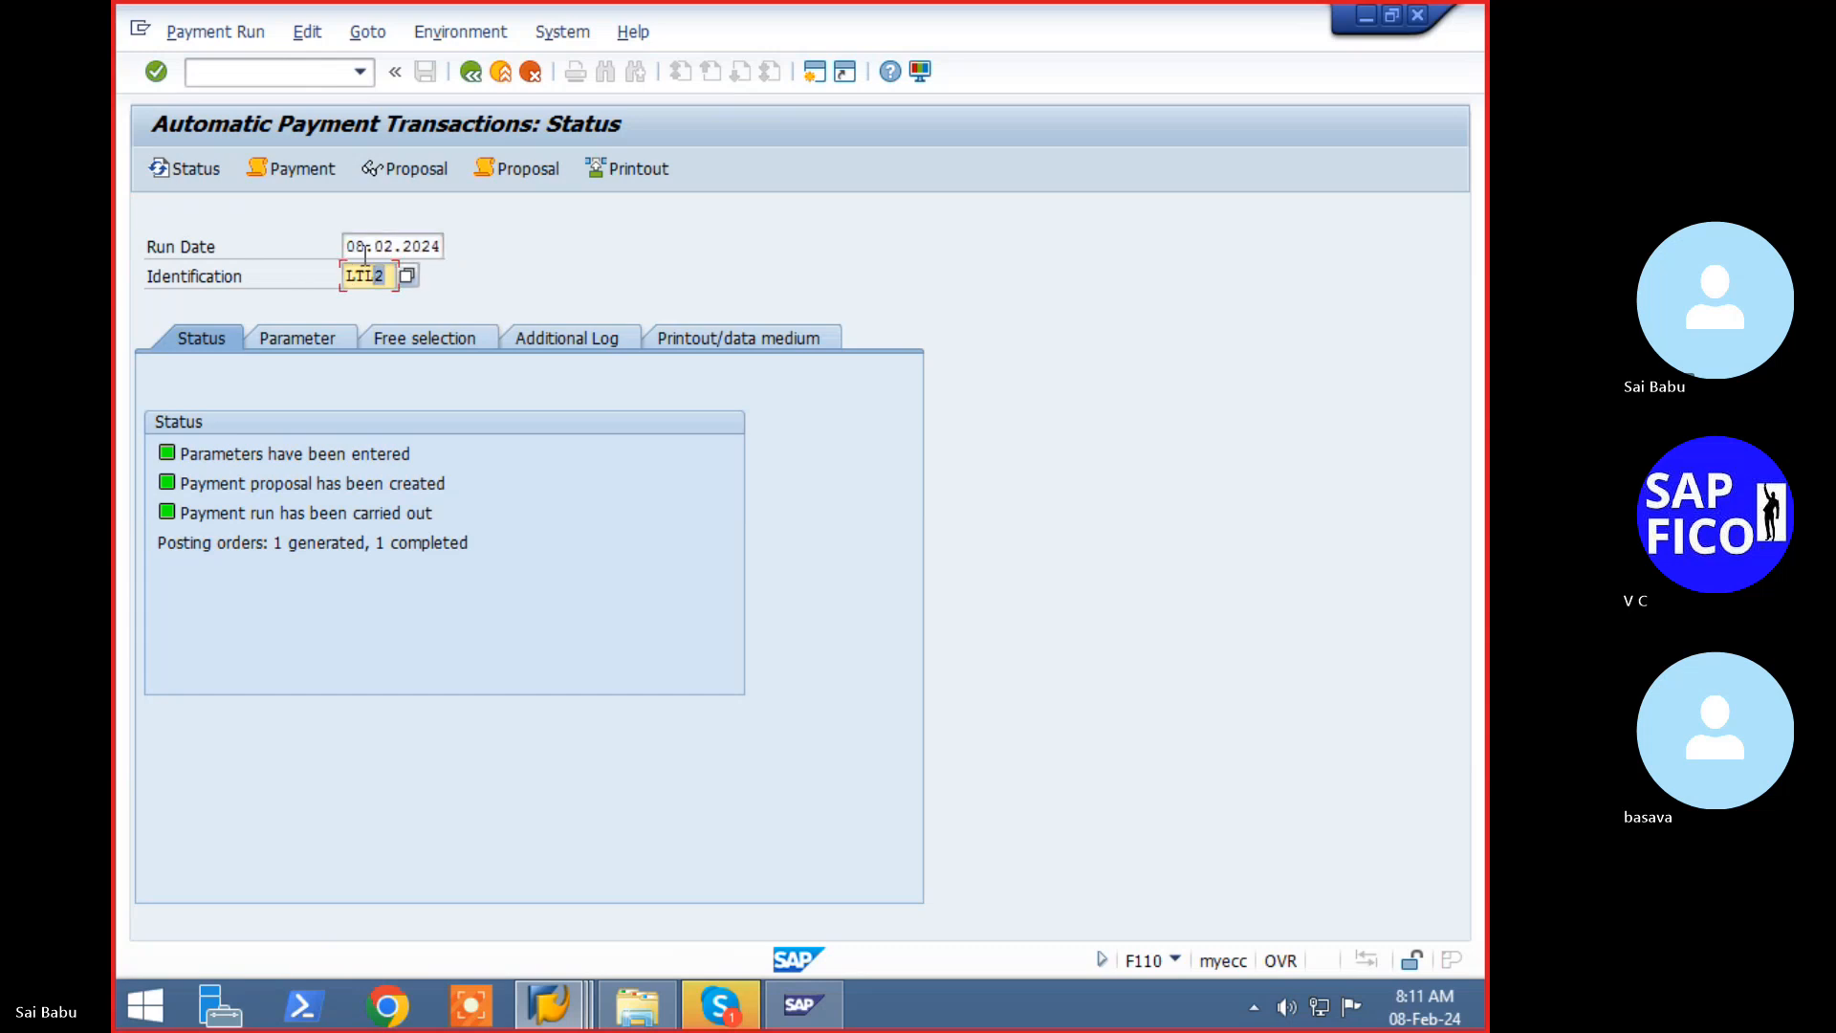
{"action": "type", "text": "3"}
{"action": "key", "text": "Return"}
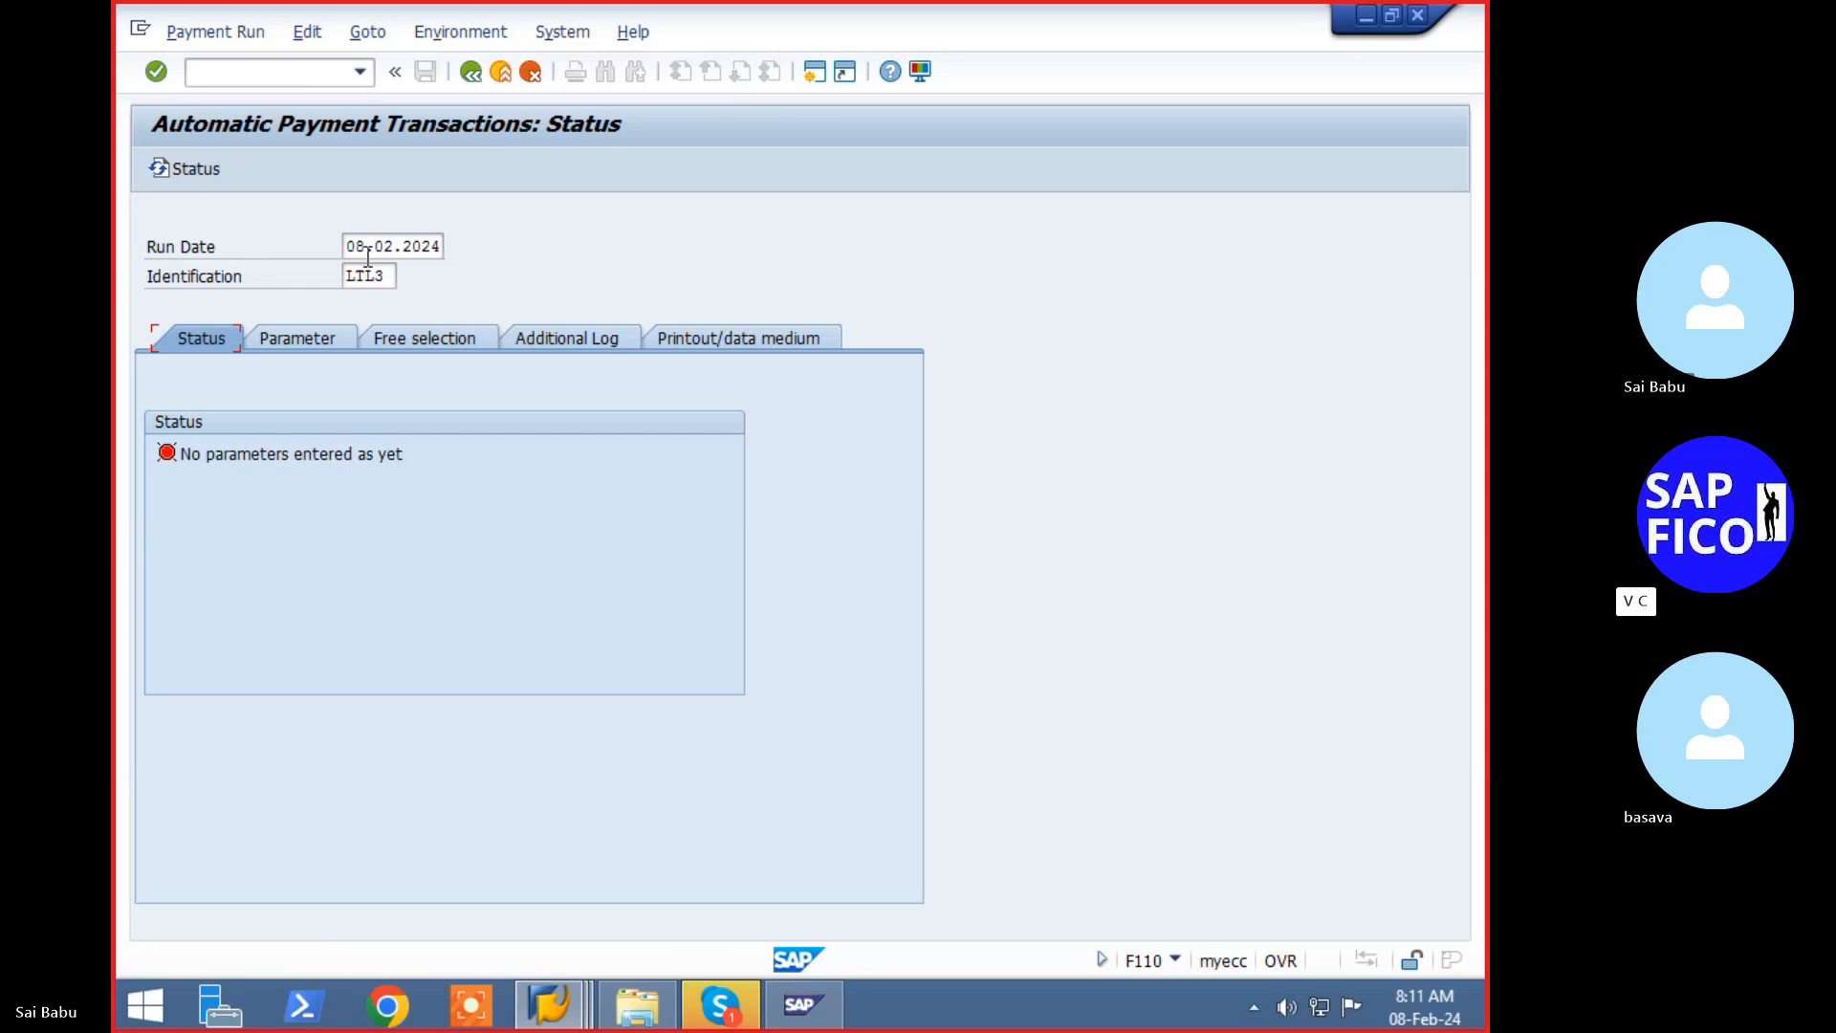
- Enter parameters: company code LTL1, payment method C, next payment date 09.02.2024
{"action": "left_click", "coordinate": [316, 336]}
{"action": "left_click", "coordinate": [156, 512]}
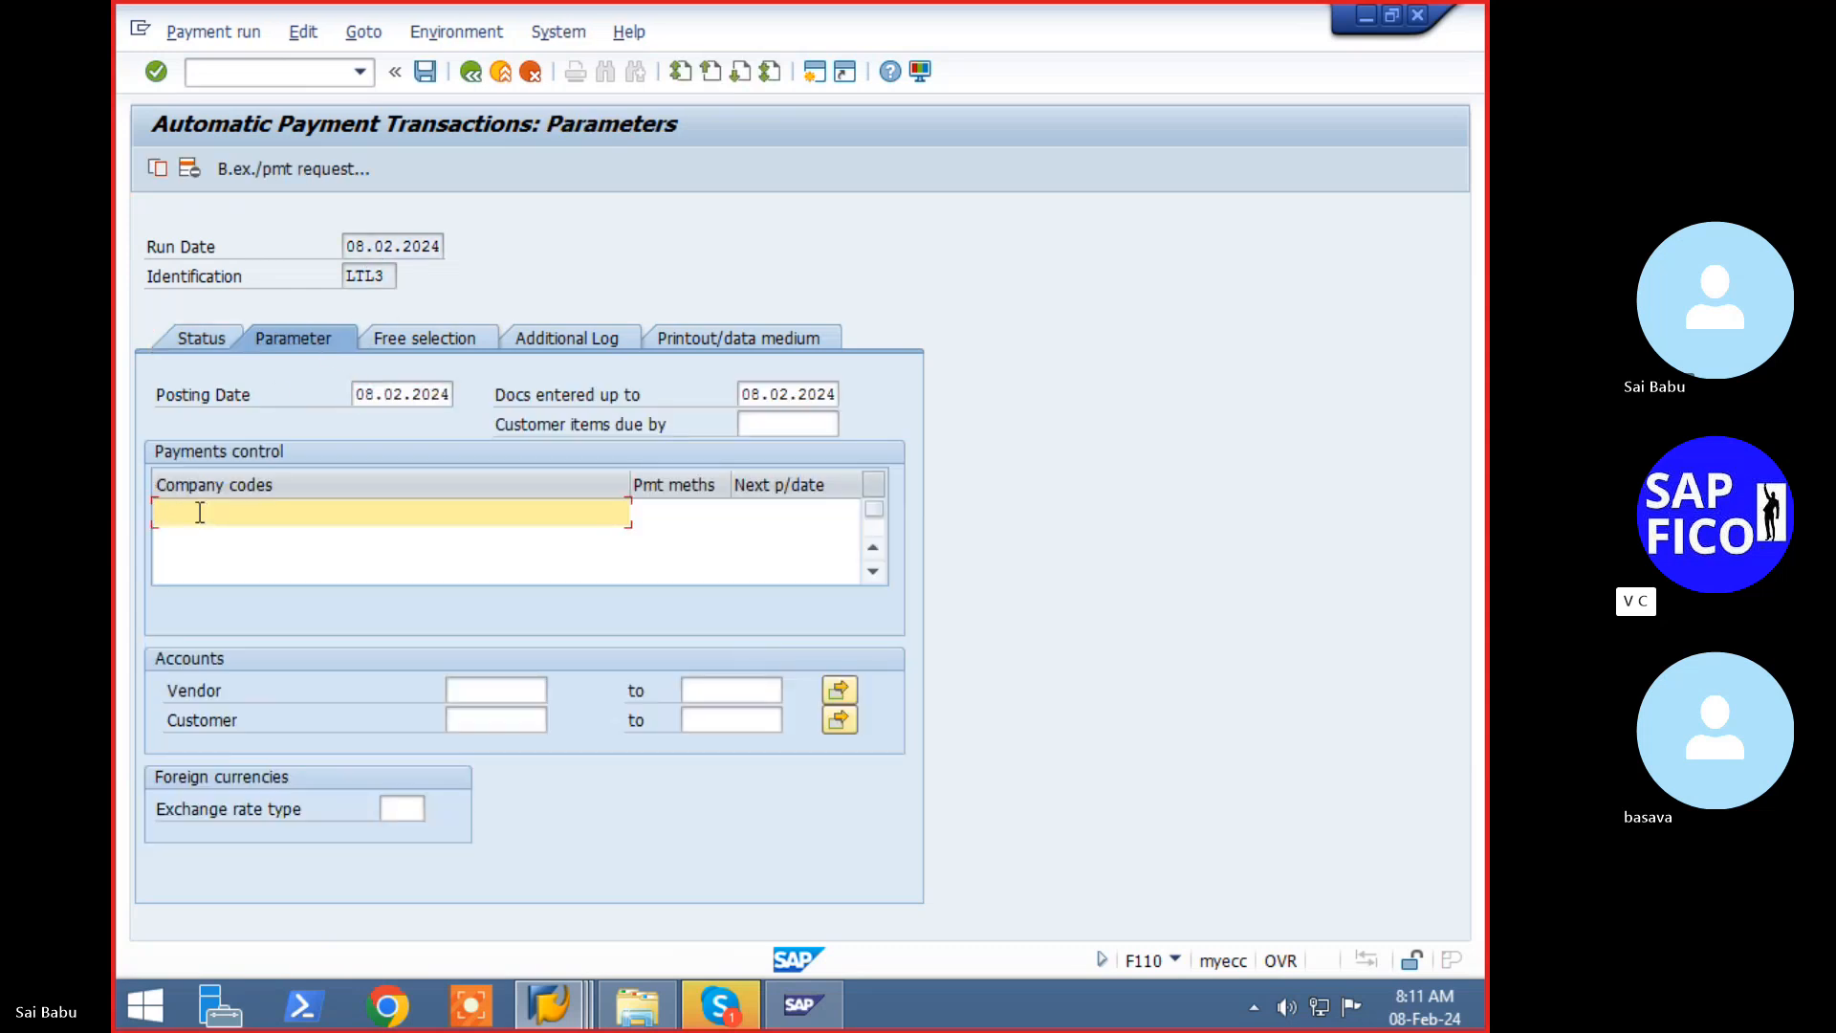
{"action": "key", "text": "BackSpace"}
{"action": "key", "text": "Down"}
{"action": "key", "text": "Tab"}
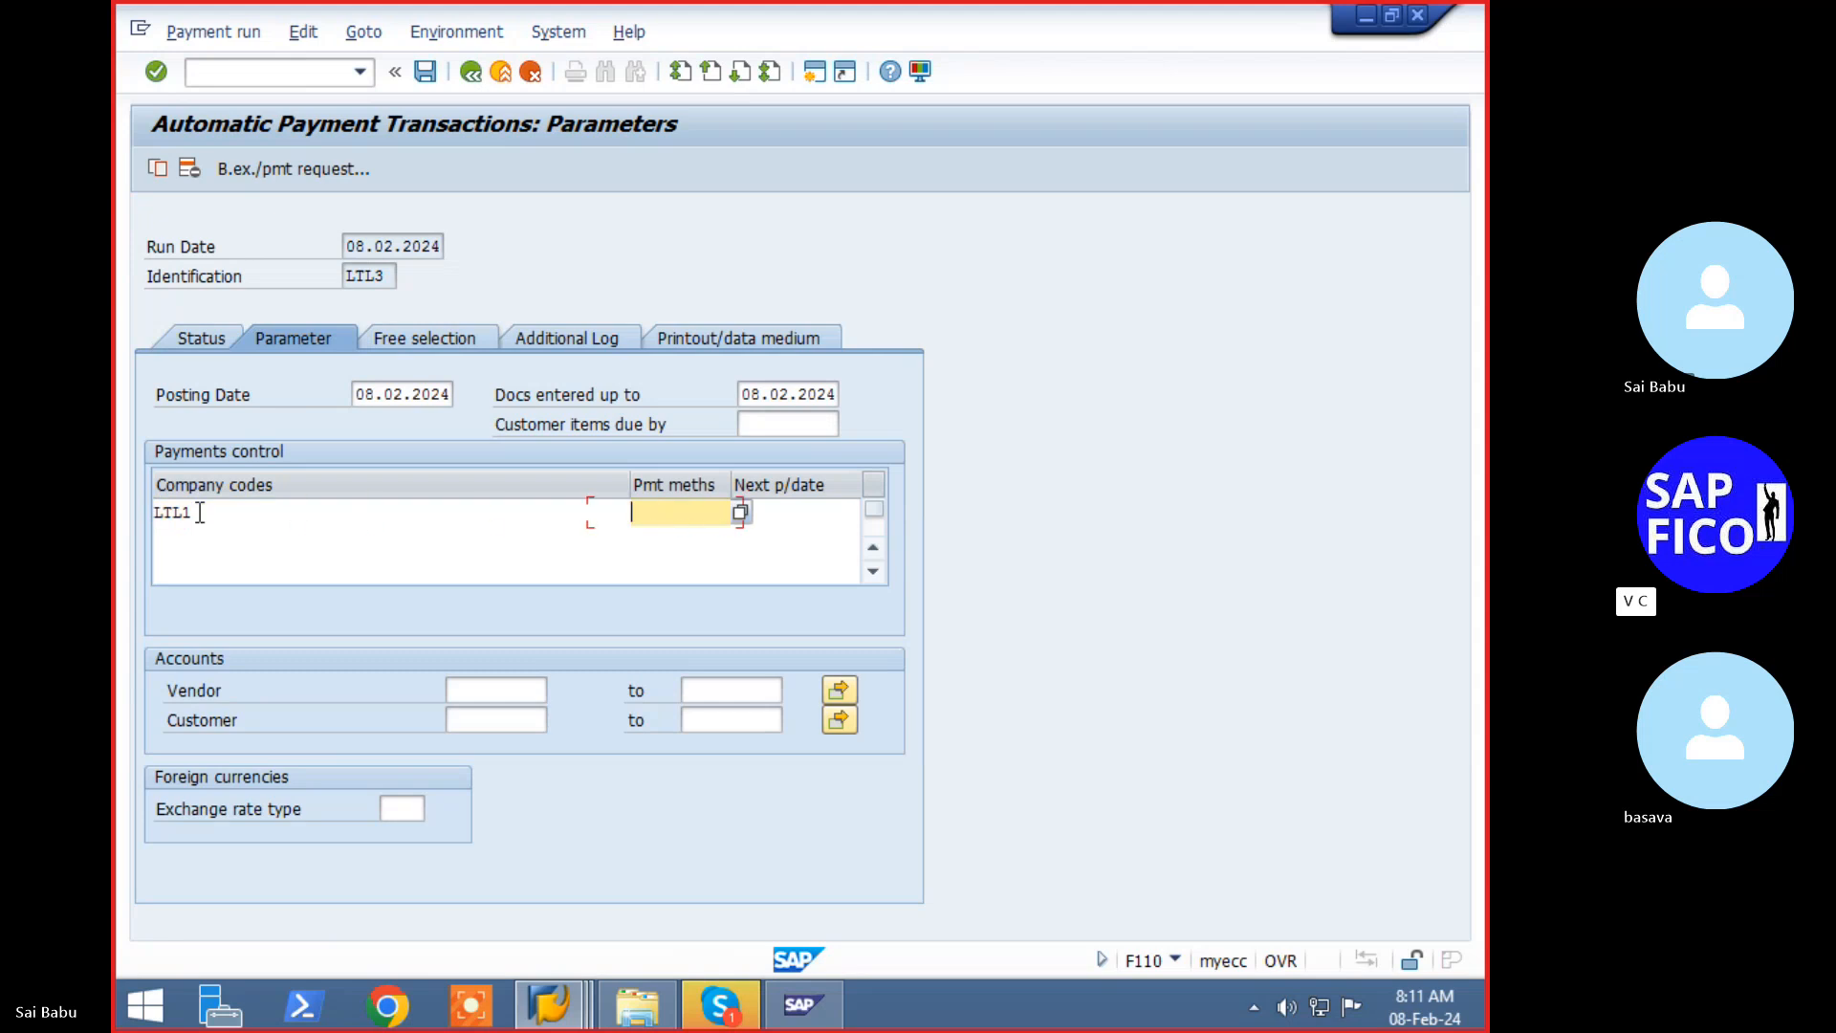
{"action": "key", "text": "BackSpace"}
{"action": "key", "text": "Down"}
{"action": "key", "text": "Return"}
{"action": "key", "text": "Tab"}
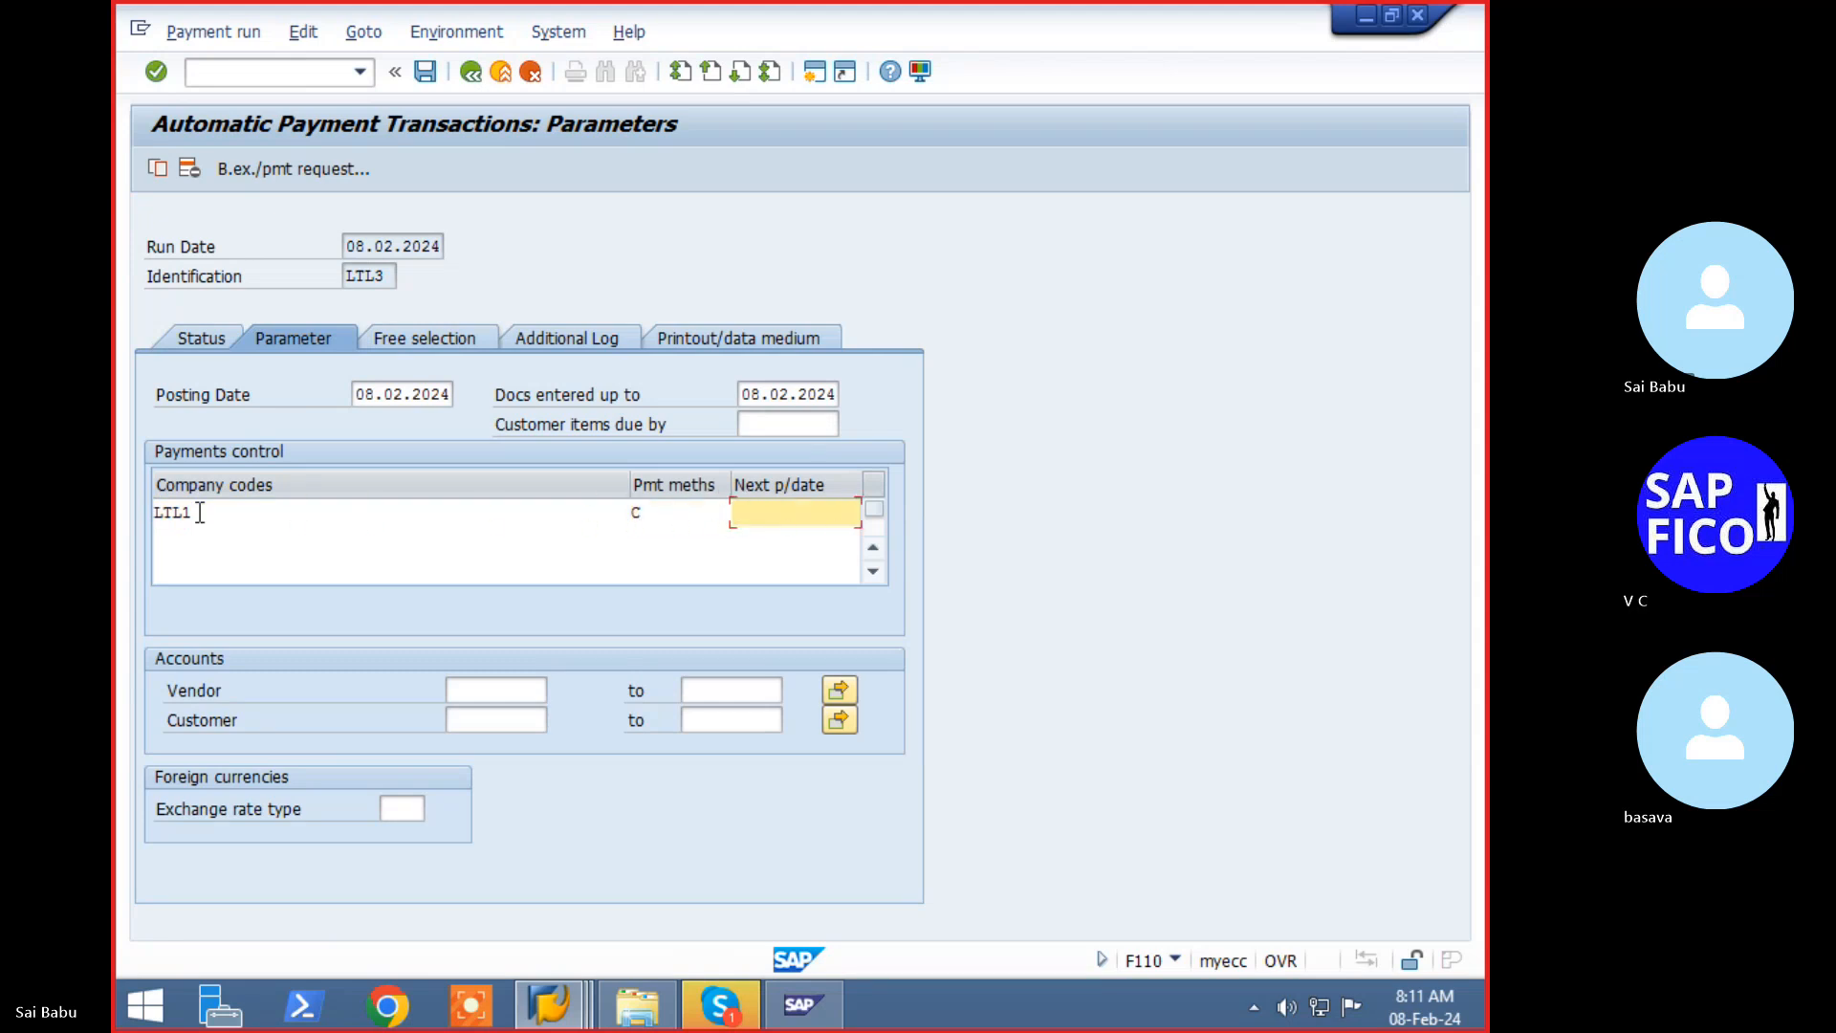
{"action": "type", "text": "1"}
{"action": "key", "text": "BackSpace"}
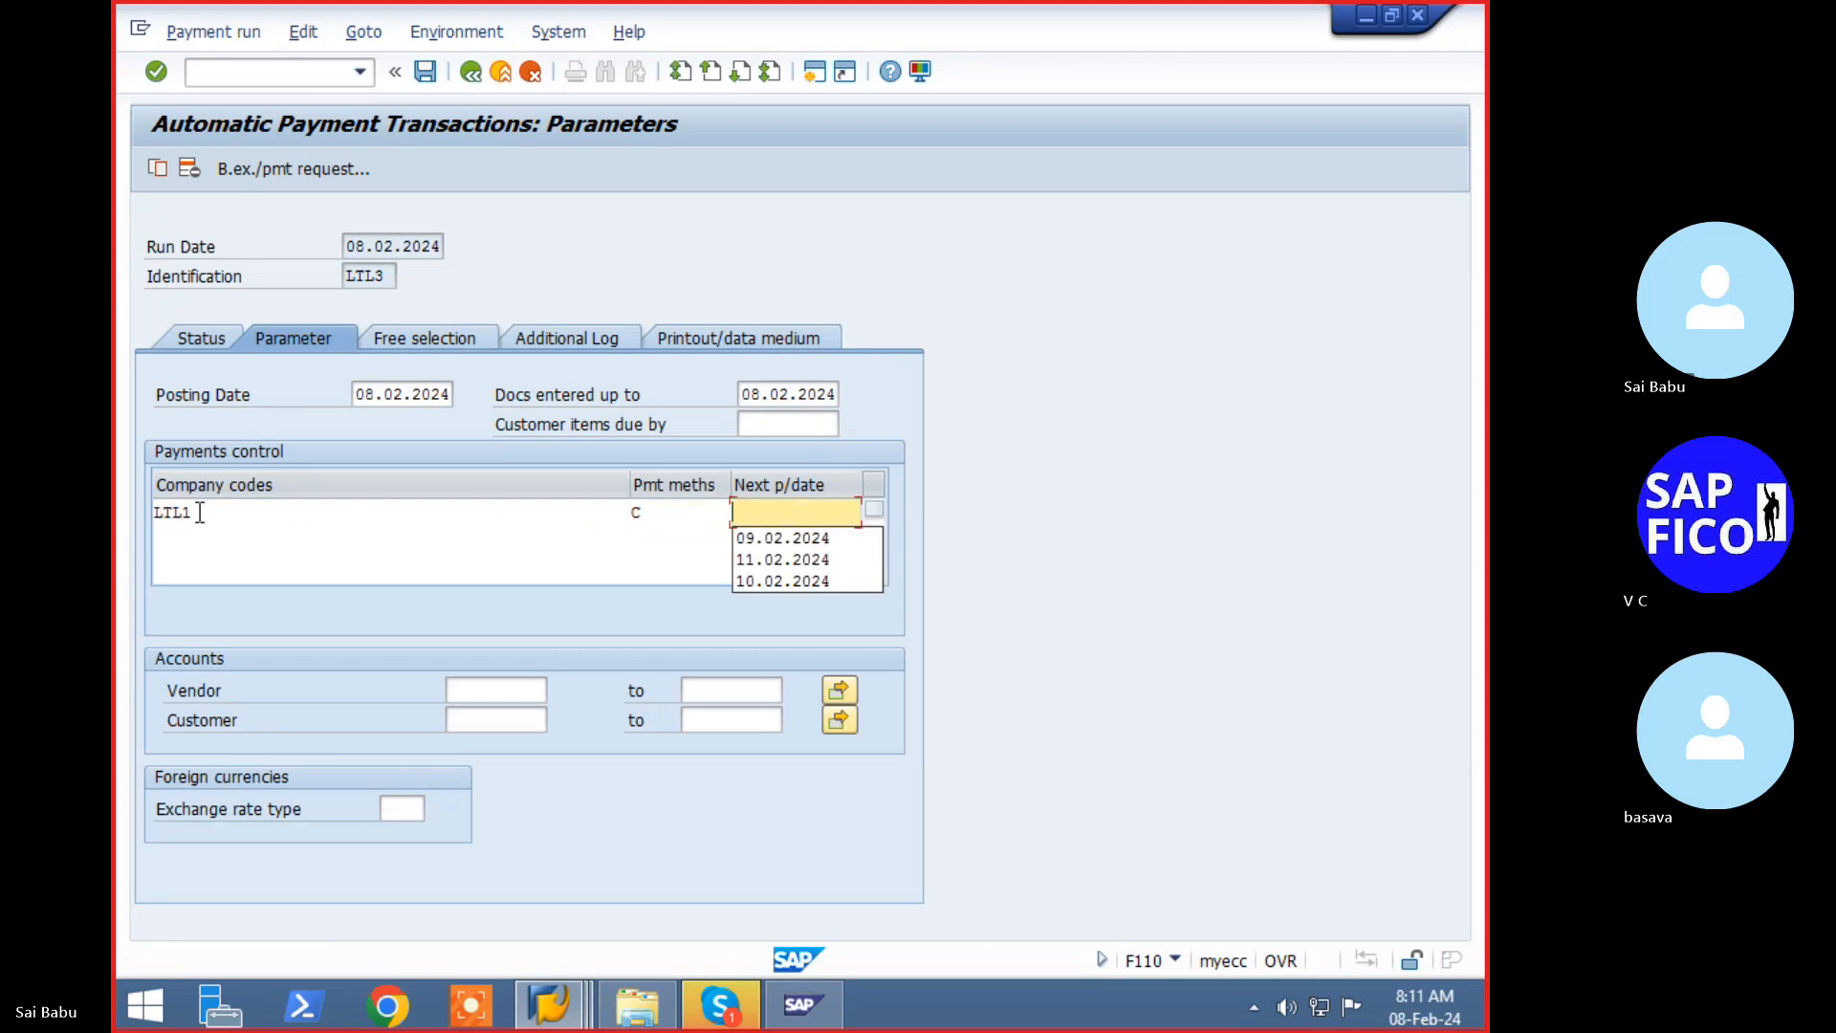
{"action": "type", "text": "09"}
{"action": "key", "text": "Down"}
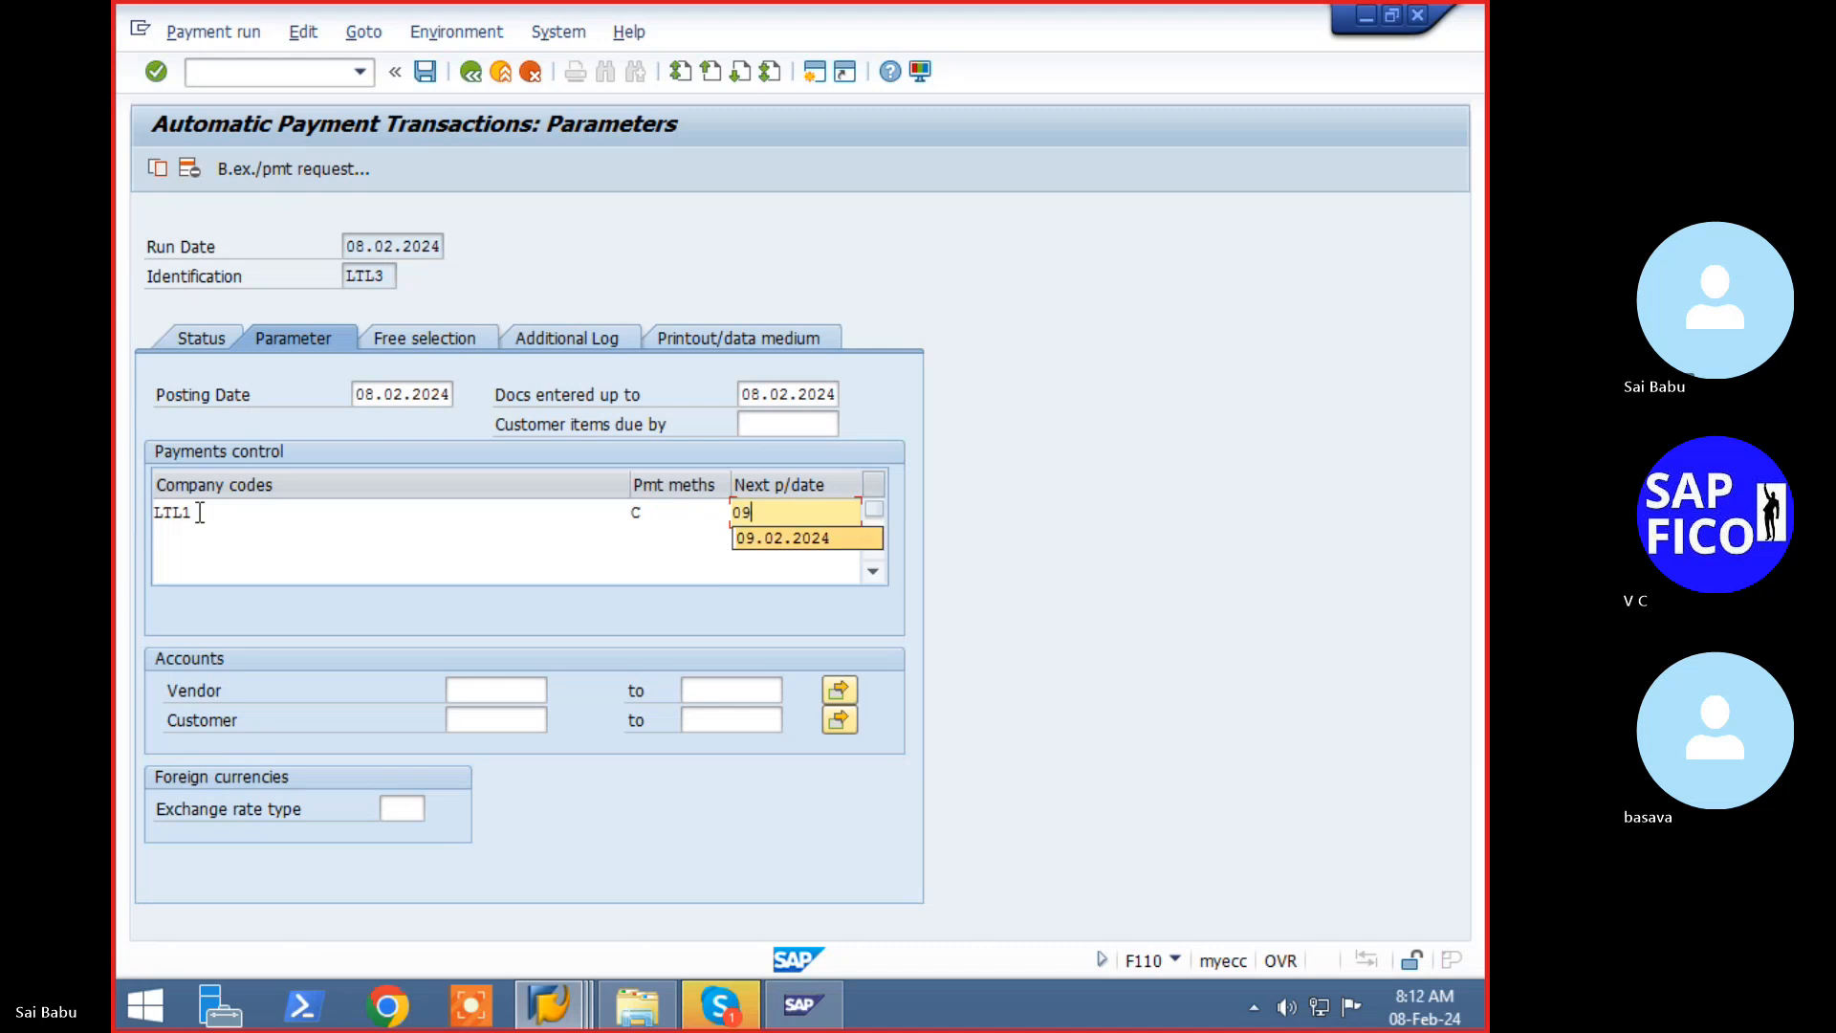
{"action": "key", "text": "Return"}
{"action": "key", "text": "Return"}
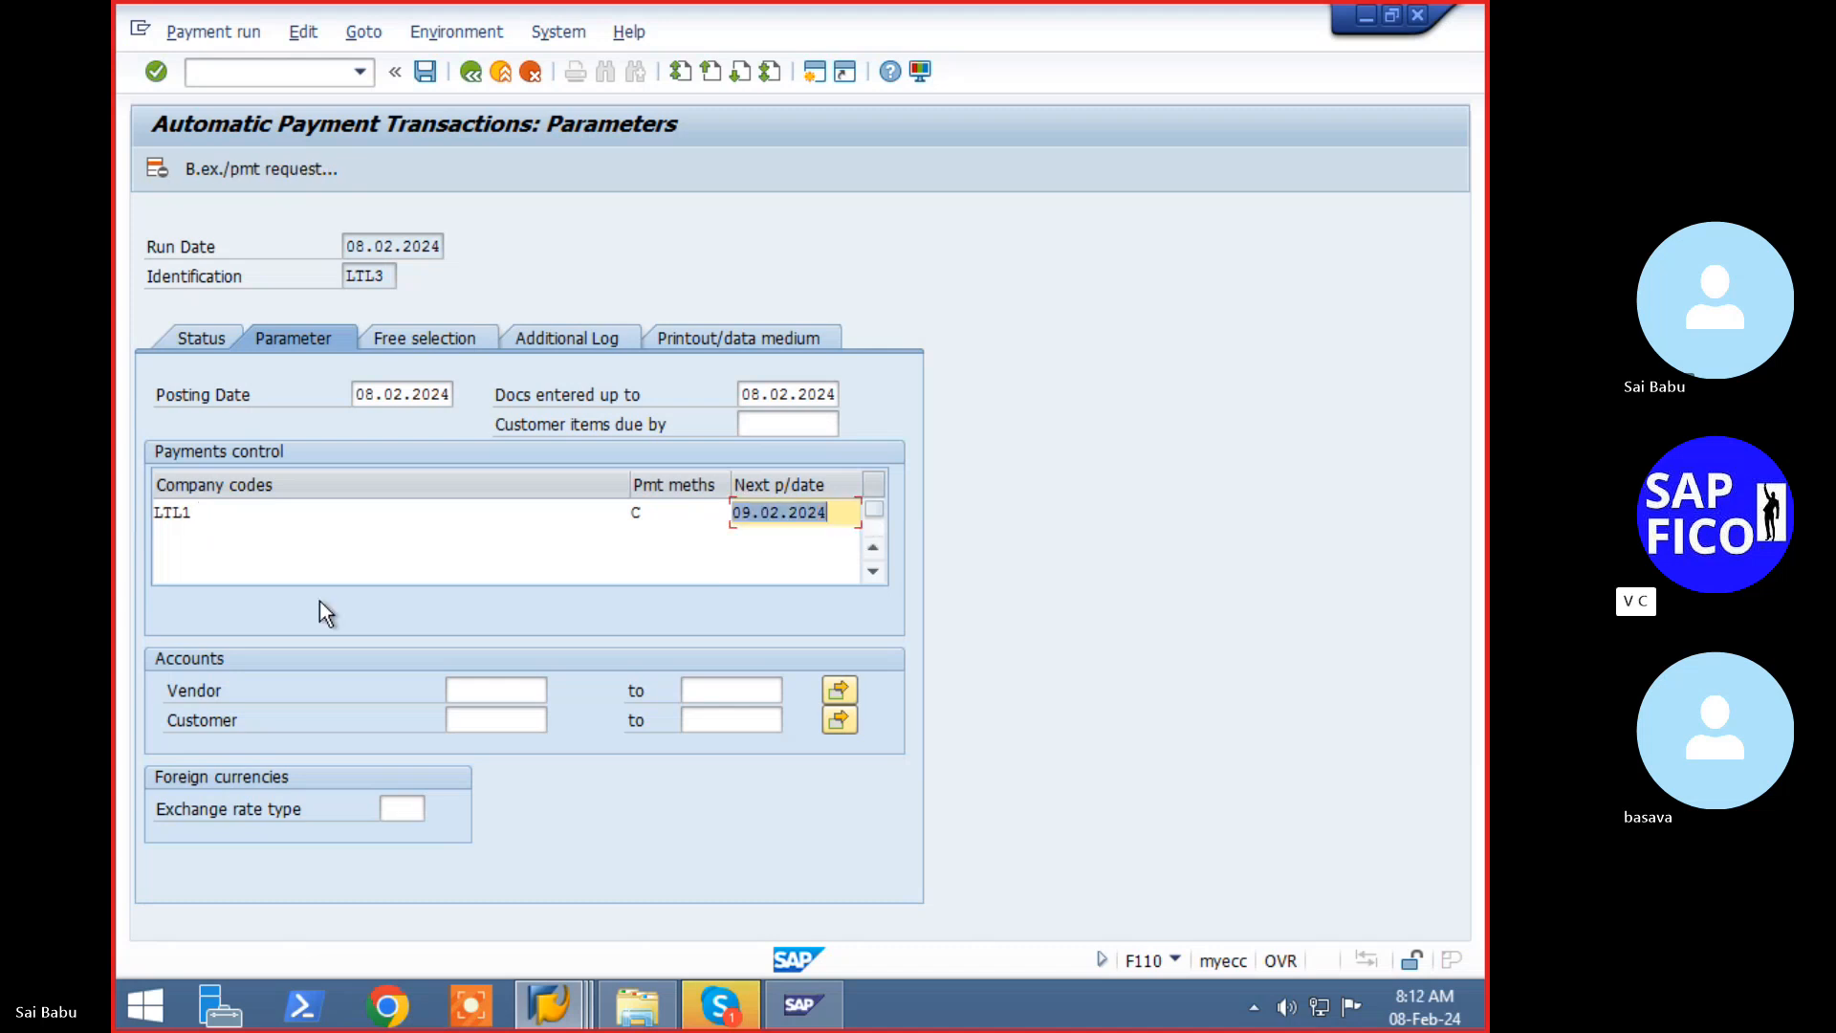
{"action": "left_click", "coordinate": [604, 342]}
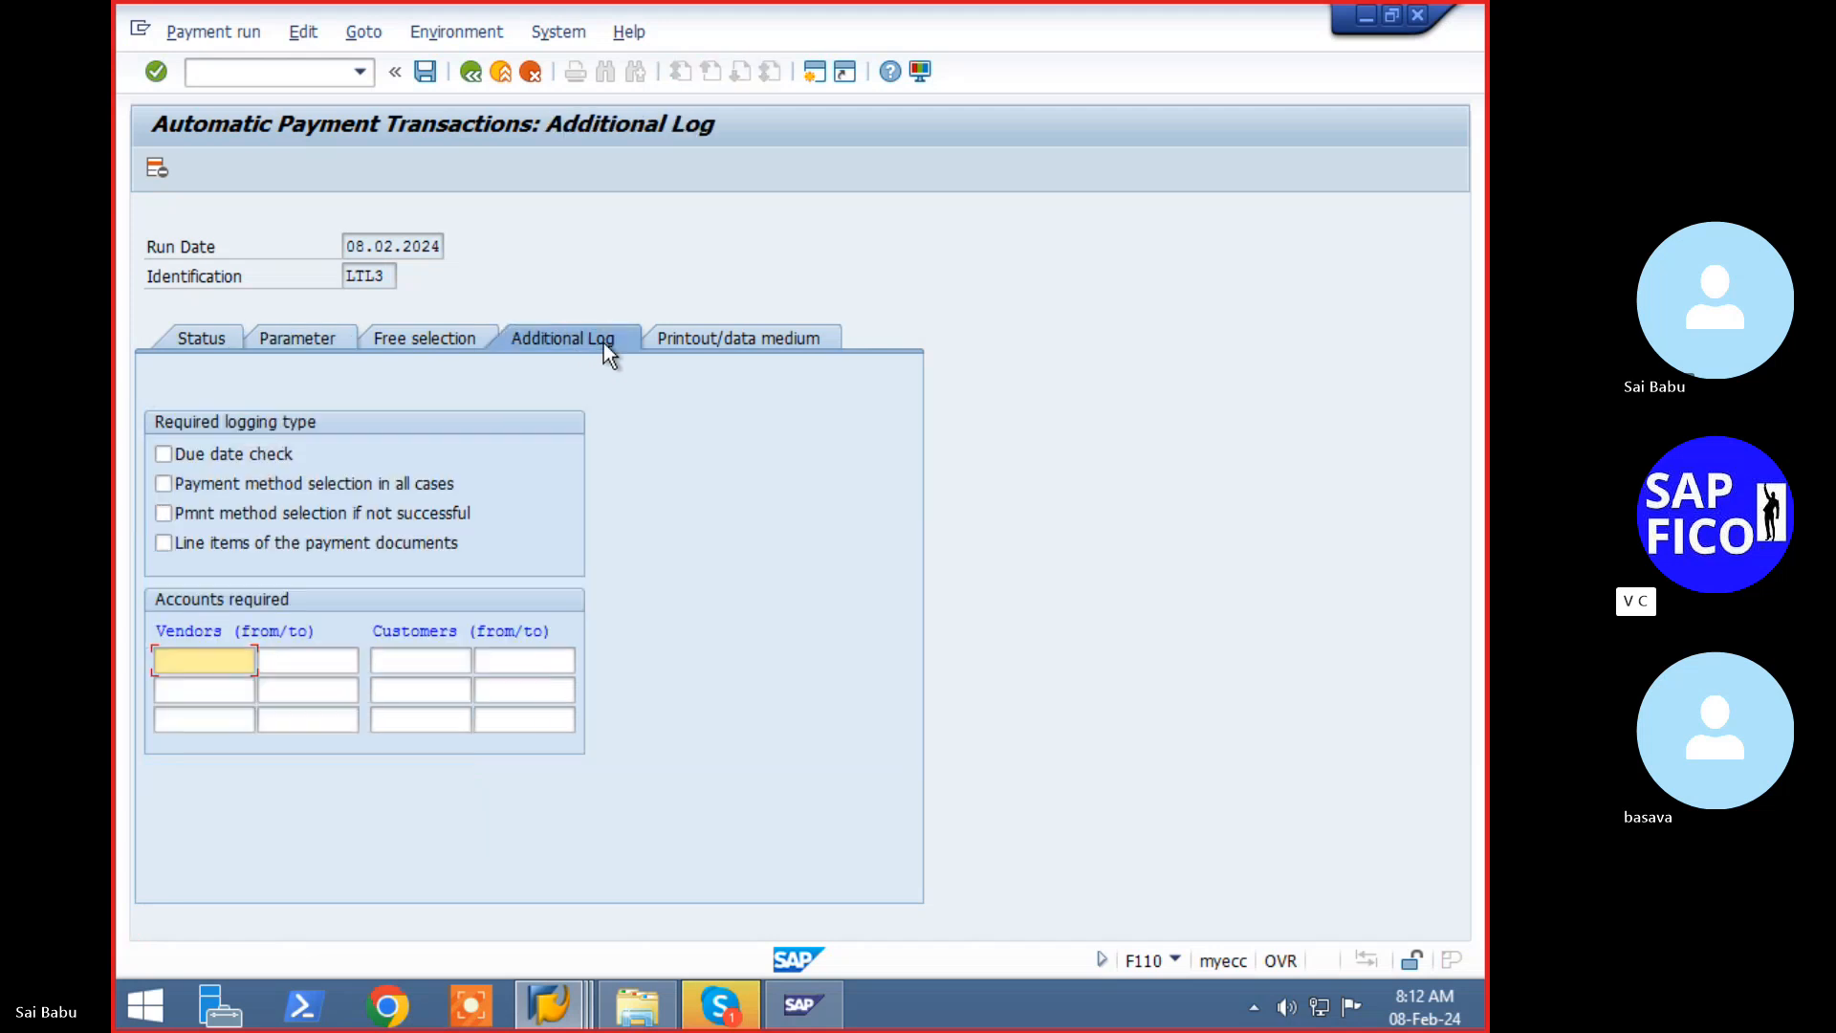
{"action": "left_click", "coordinate": [280, 335]}
{"action": "left_click", "coordinate": [482, 688]}
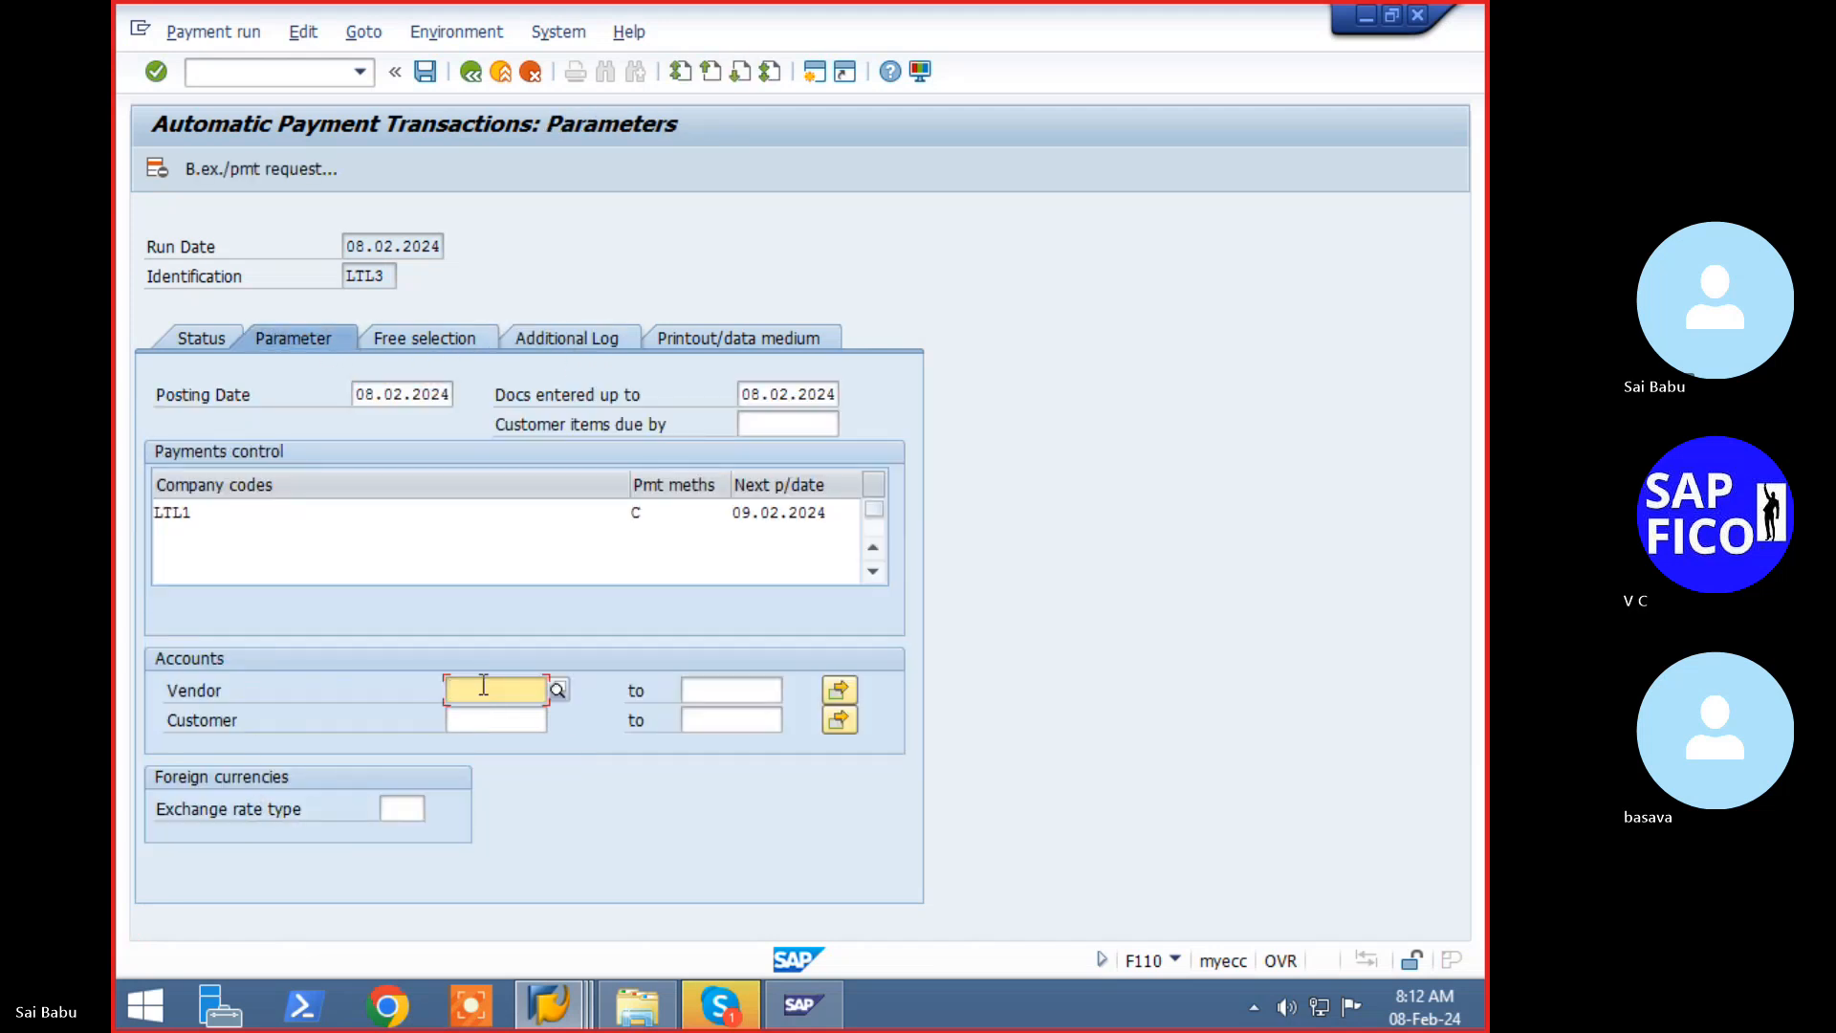
{"action": "key", "text": "Down"}
{"action": "key", "text": "Down"}
{"action": "key", "text": "Return"}
{"action": "key", "text": "Tab"}
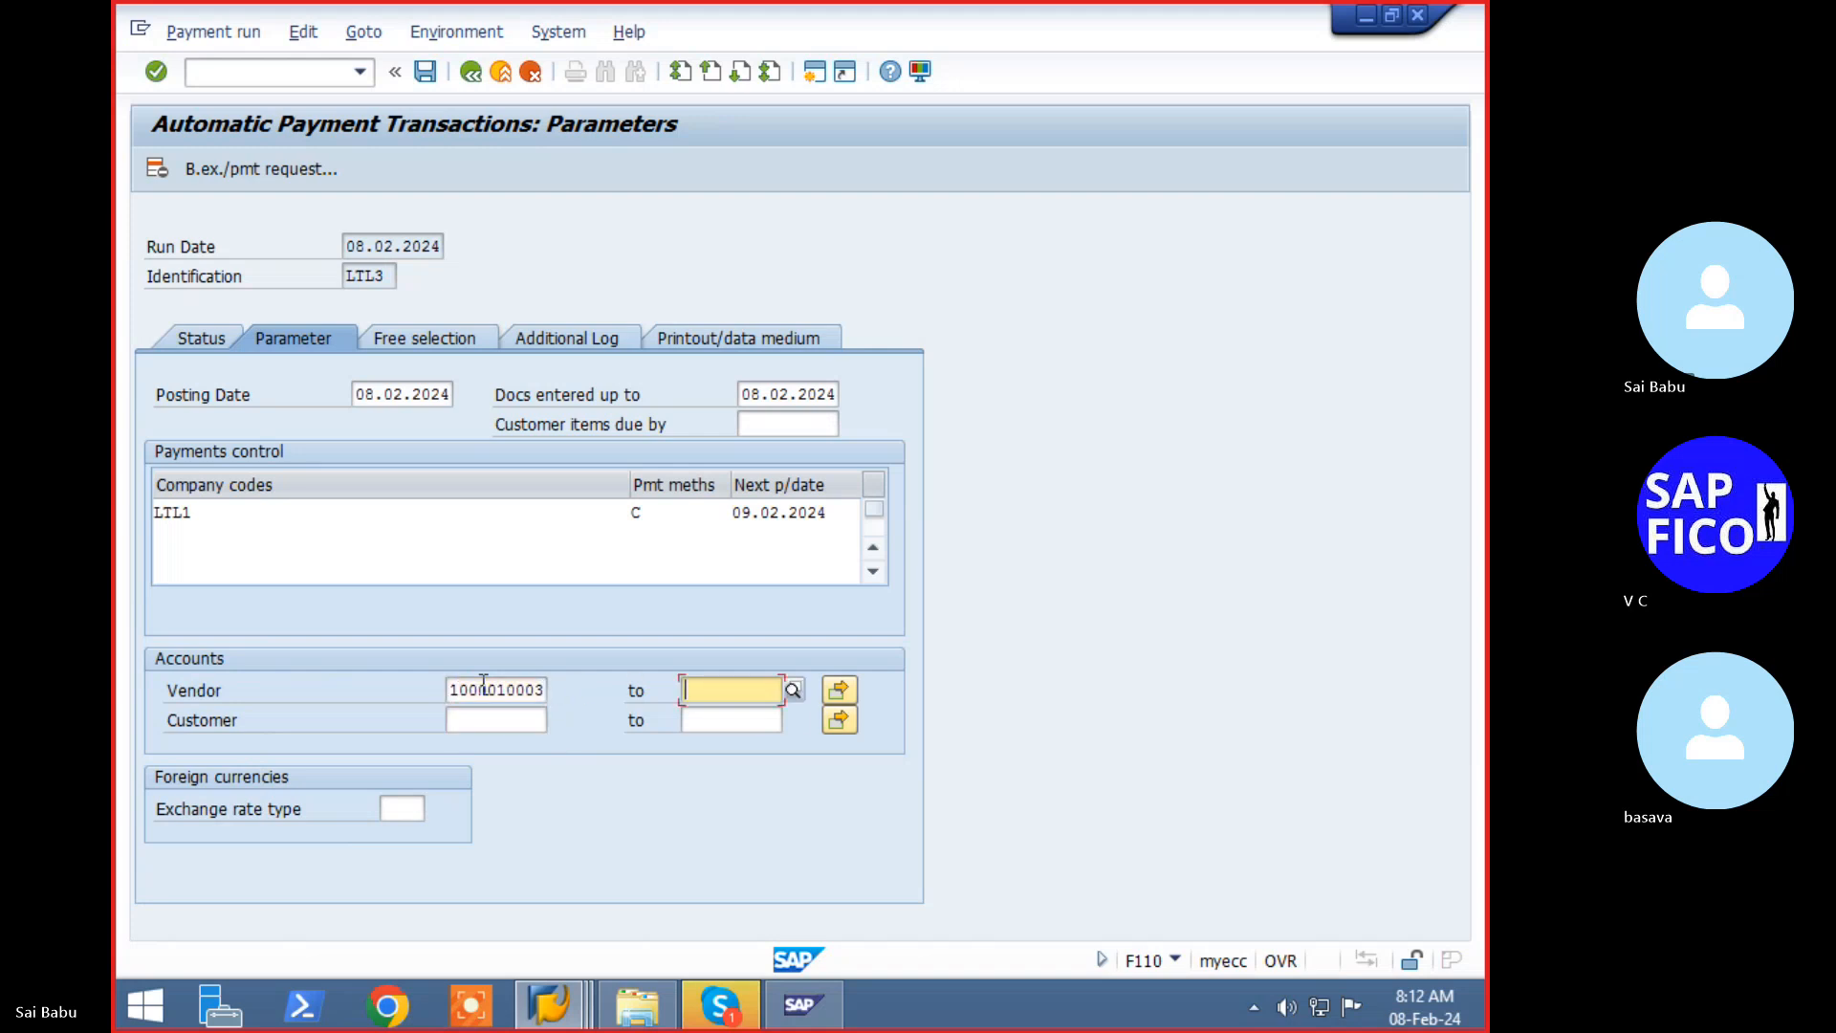
{"action": "key", "text": "Down"}
{"action": "key", "text": "Down"}
{"action": "key", "text": "Return"}
{"action": "key", "text": "Tab"}
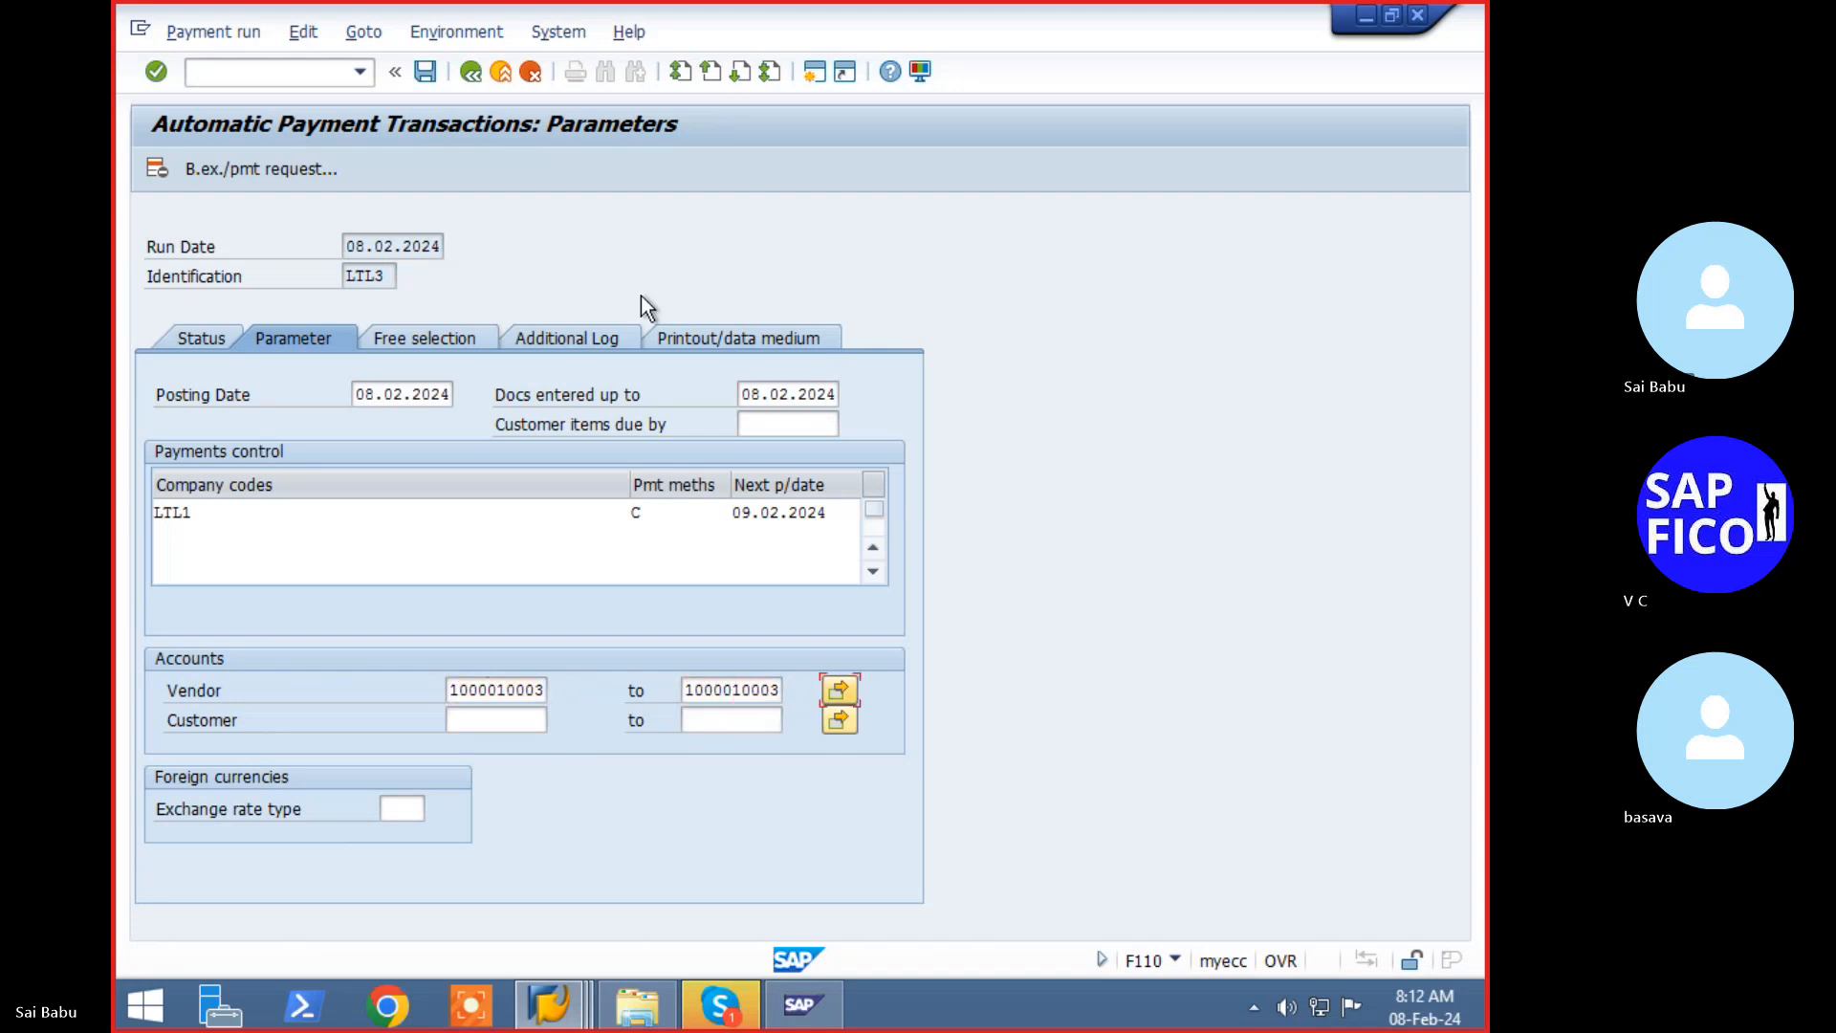
- In the additional log, enable Due date check and Pmnt method selection if not successful
{"action": "left_click", "coordinate": [558, 338]}
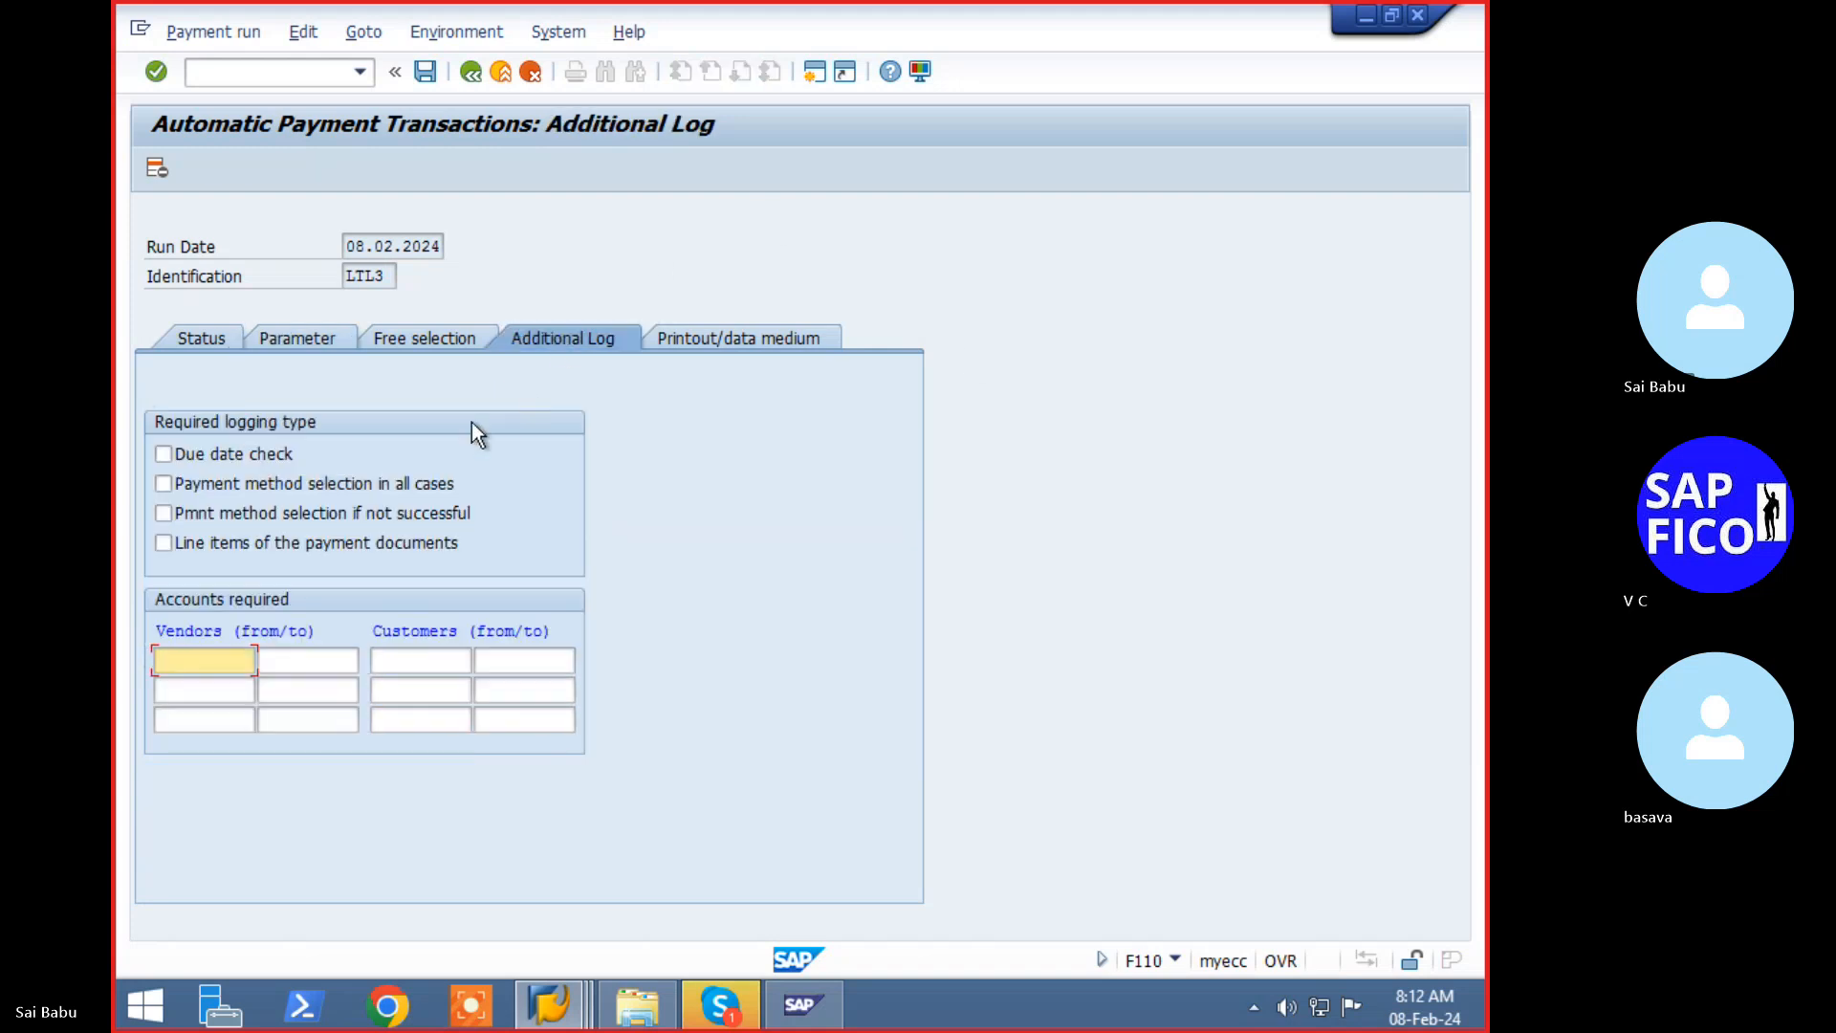
{"action": "left_click", "coordinate": [210, 455]}
{"action": "left_click", "coordinate": [210, 455]}
{"action": "left_click", "coordinate": [202, 514]}
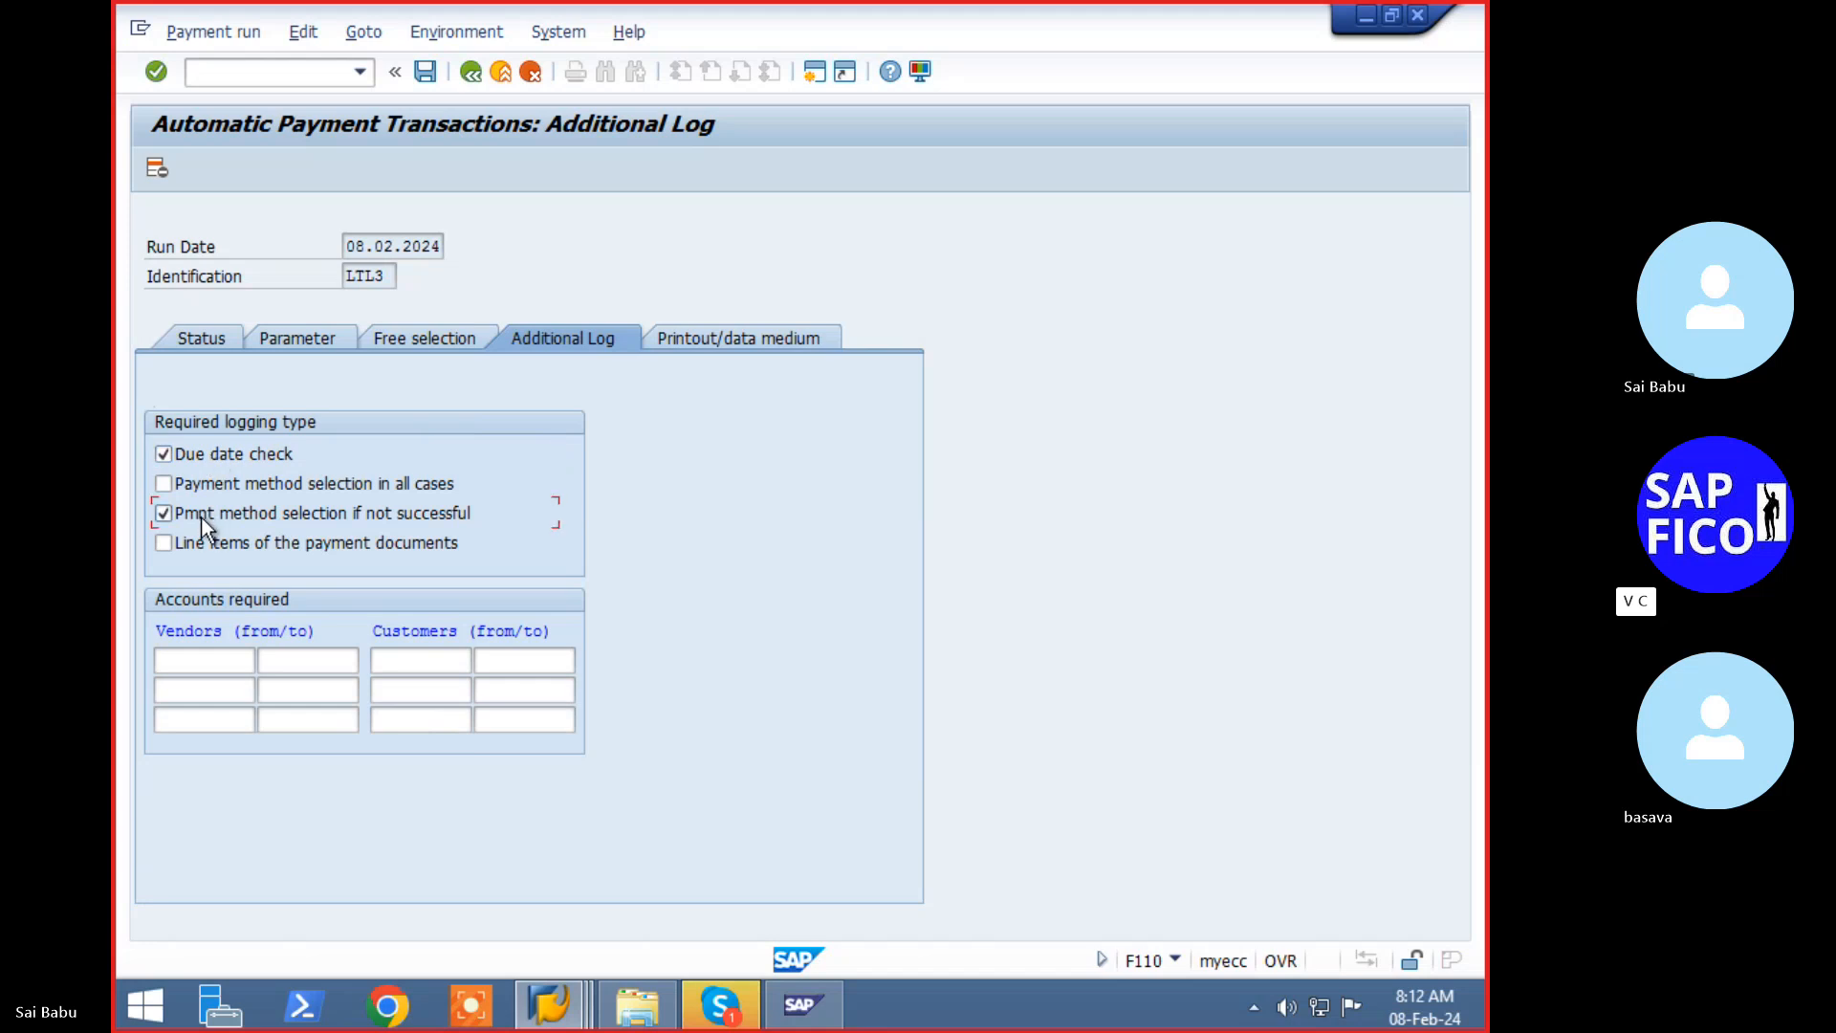
{"action": "left_click", "coordinate": [232, 662]}
{"action": "type", "text": "1"}
{"action": "key", "text": "Down"}
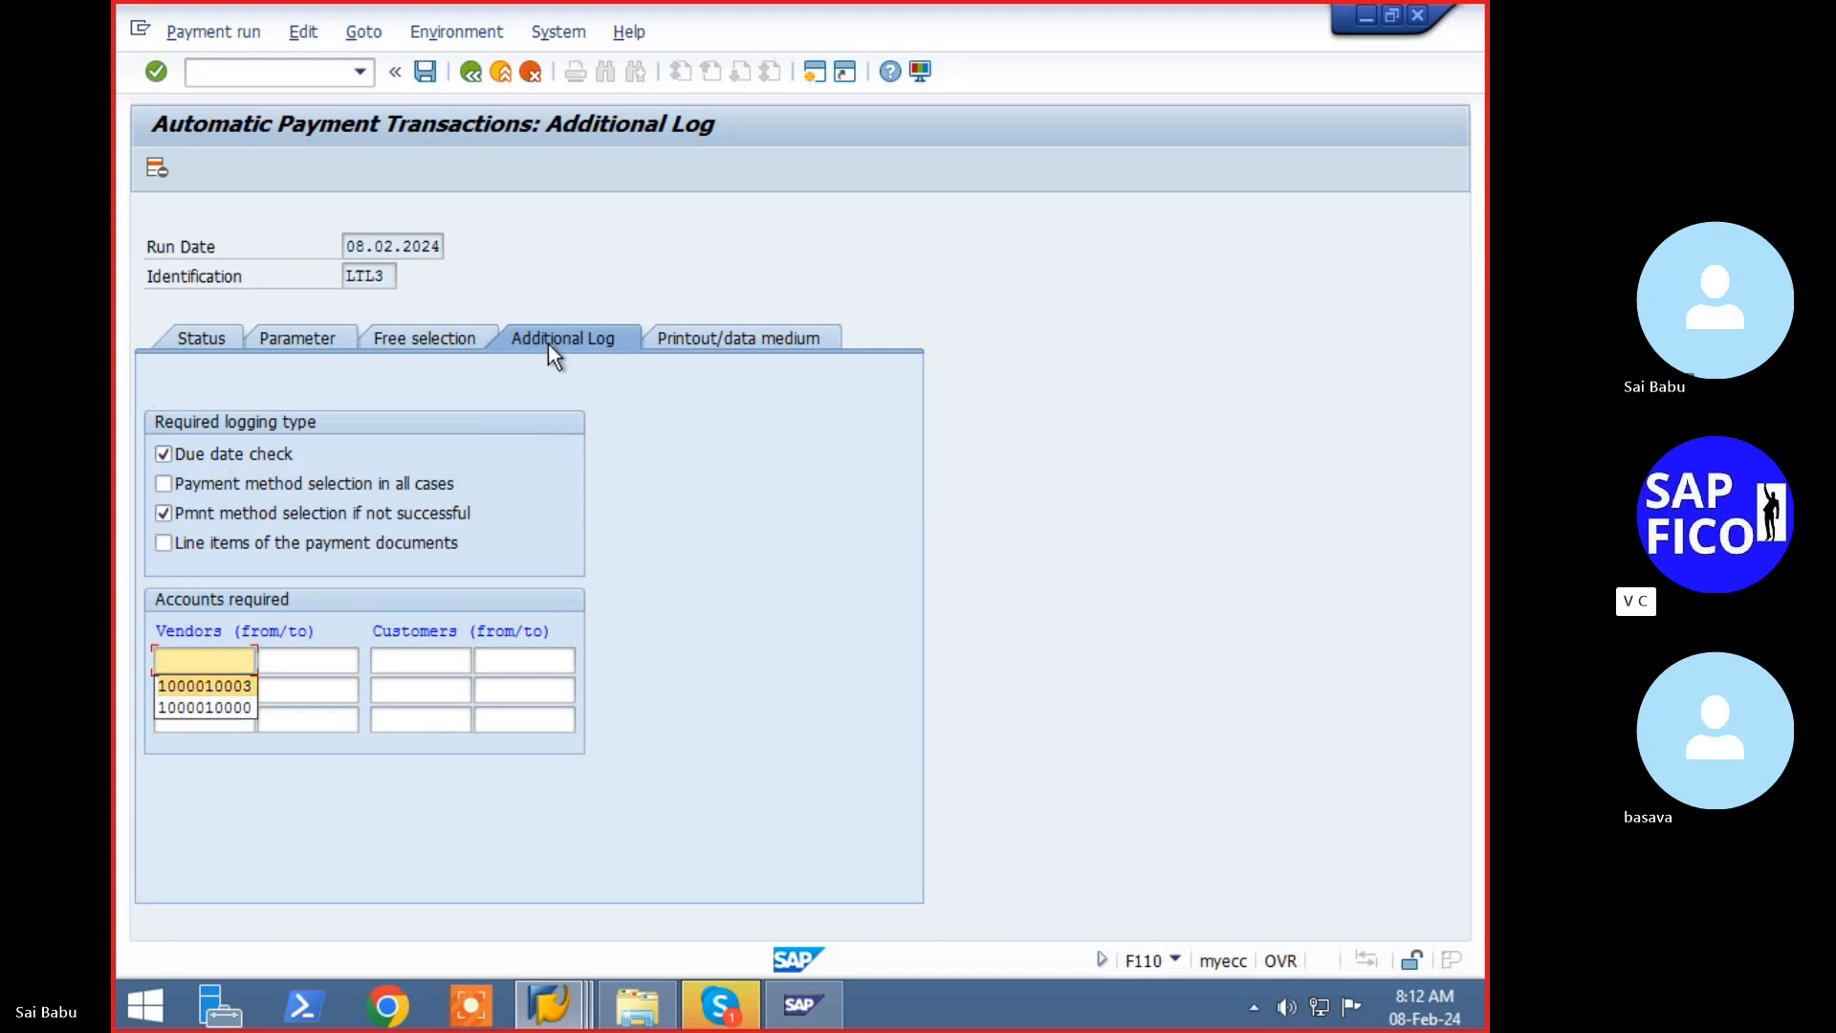
{"action": "key", "text": "Return"}
{"action": "key", "text": "Tab"}
{"action": "type", "text": "1"}
{"action": "key", "text": "Down"}
{"action": "key", "text": "Return"}
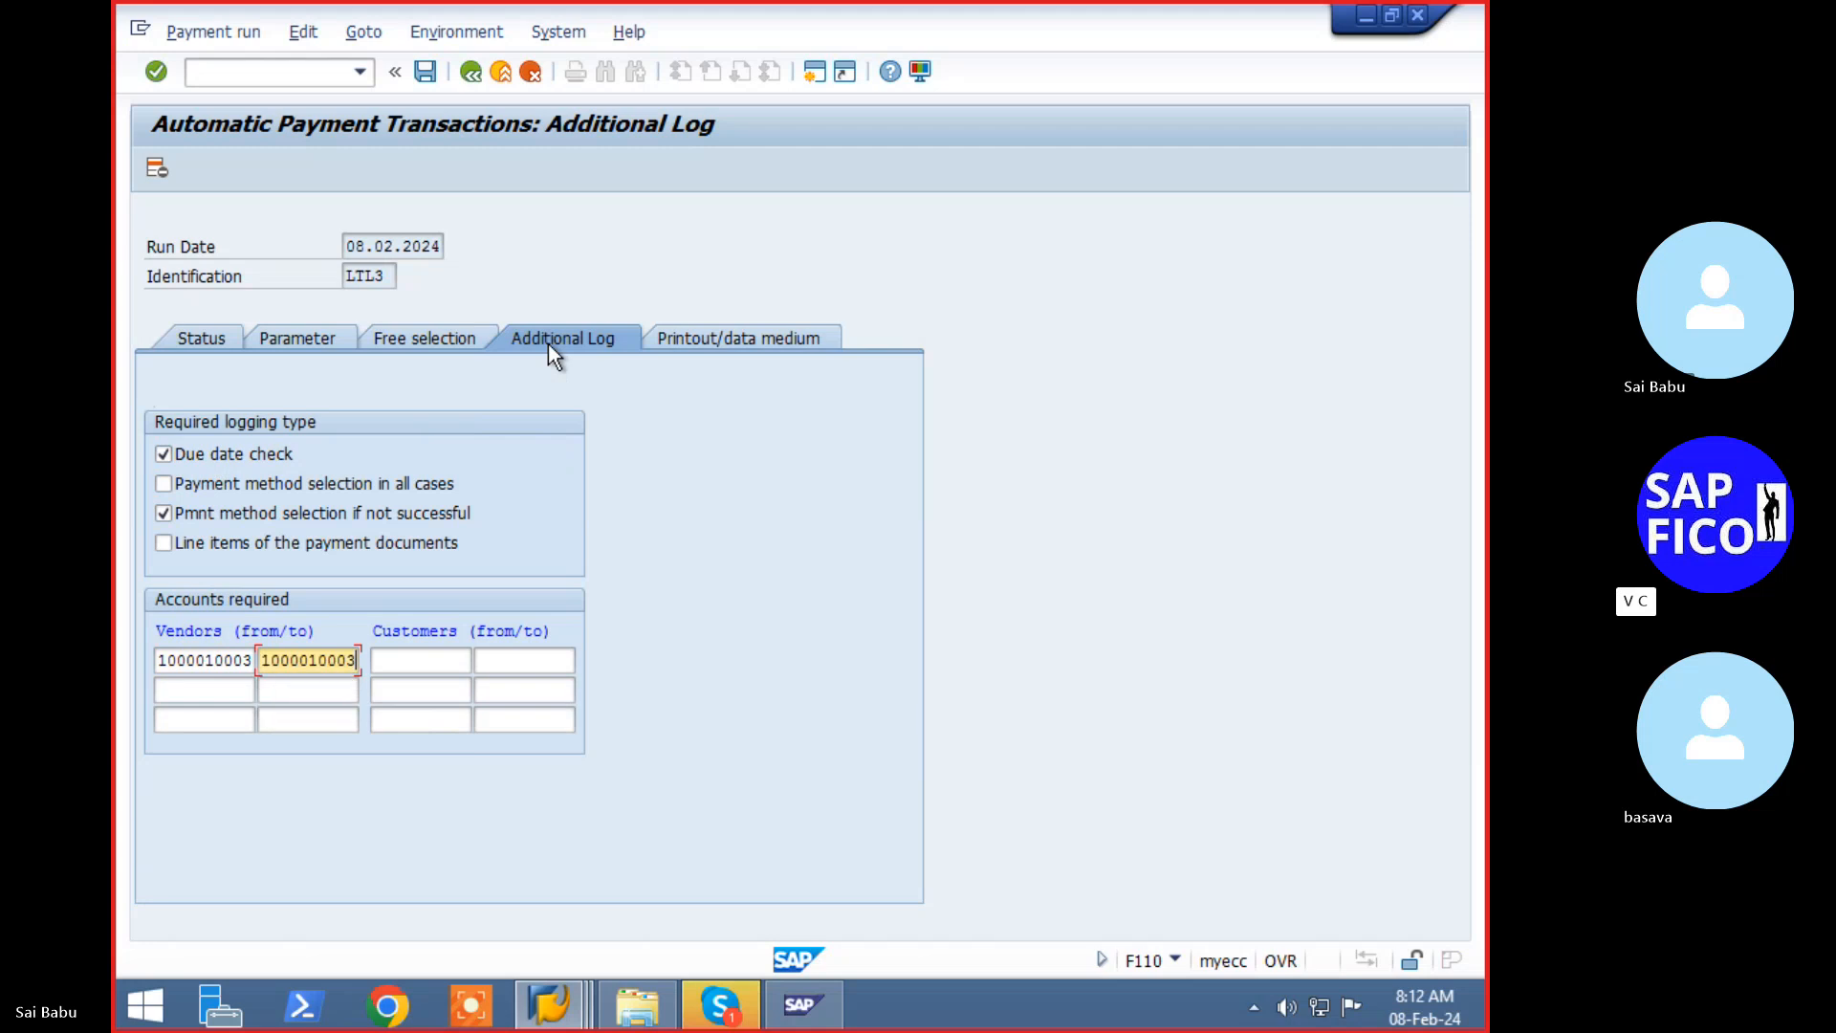
{"action": "left_click", "coordinate": [420, 77]}
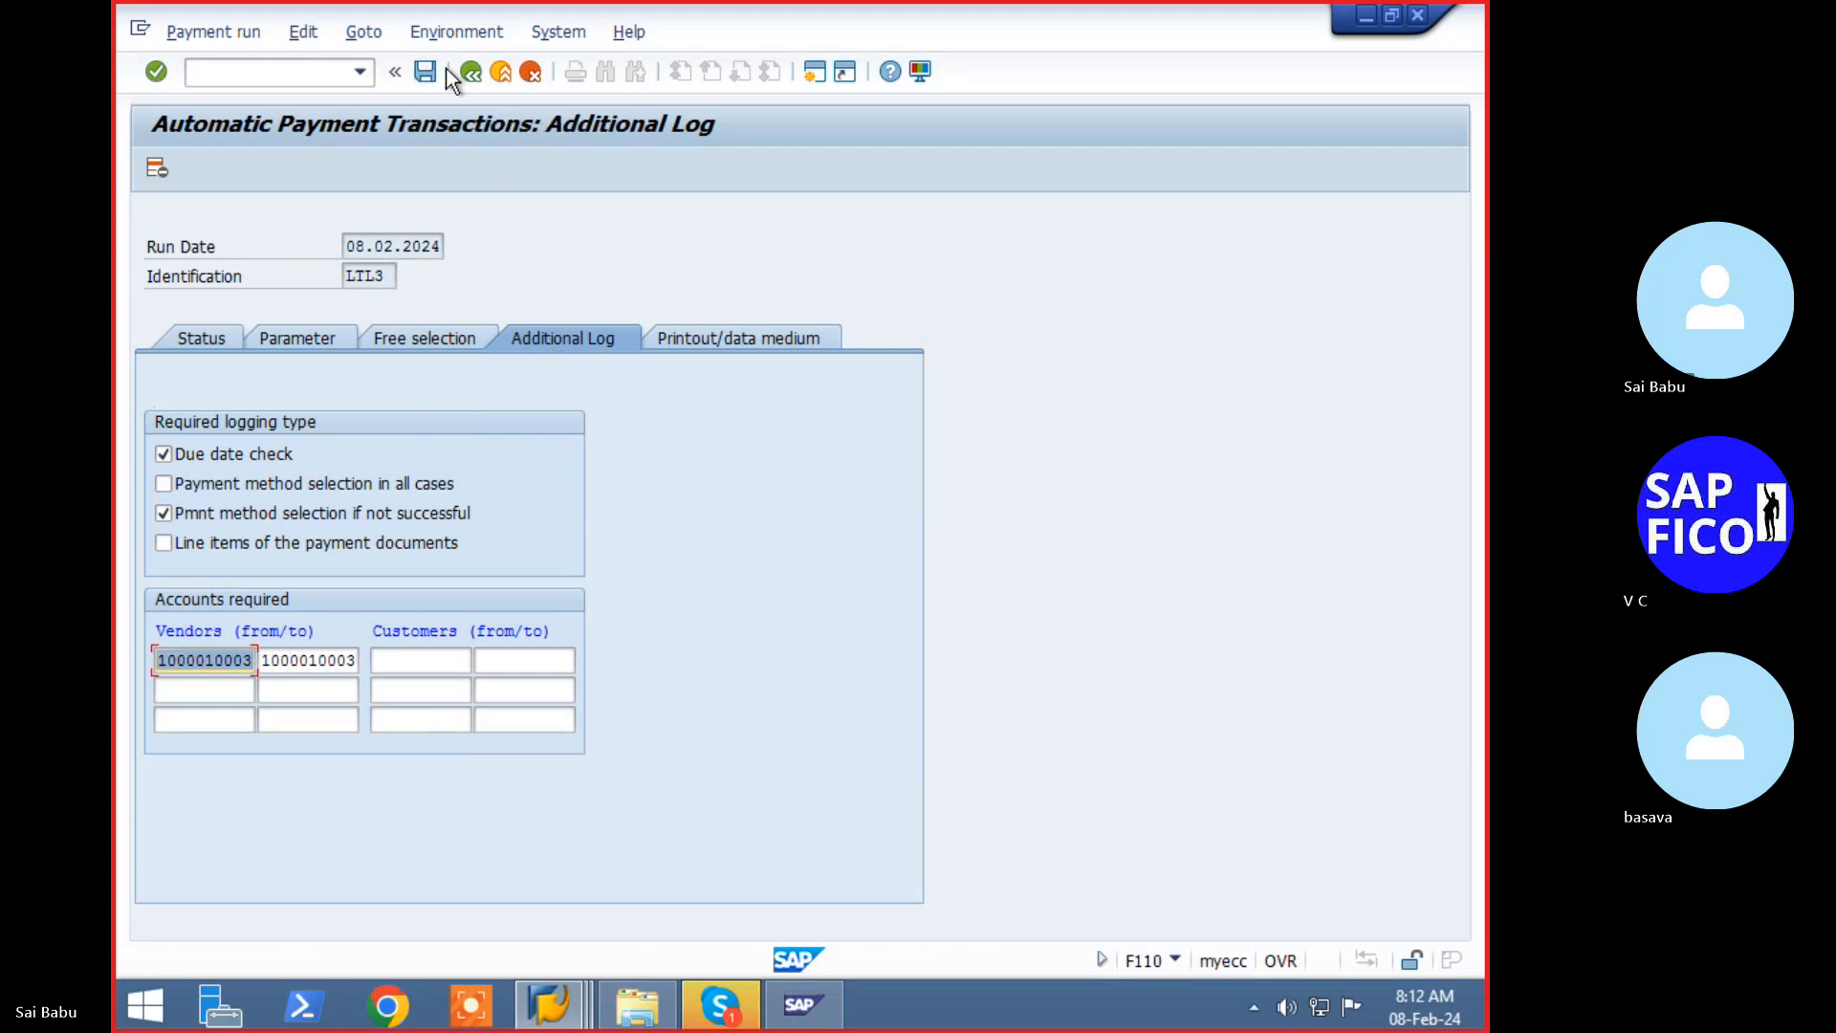
{"action": "left_click", "coordinate": [217, 340]}
- Confirm saving, then schedule the LTL3 proposal to start immediately and refresh the status
{"action": "left_click", "coordinate": [451, 493]}
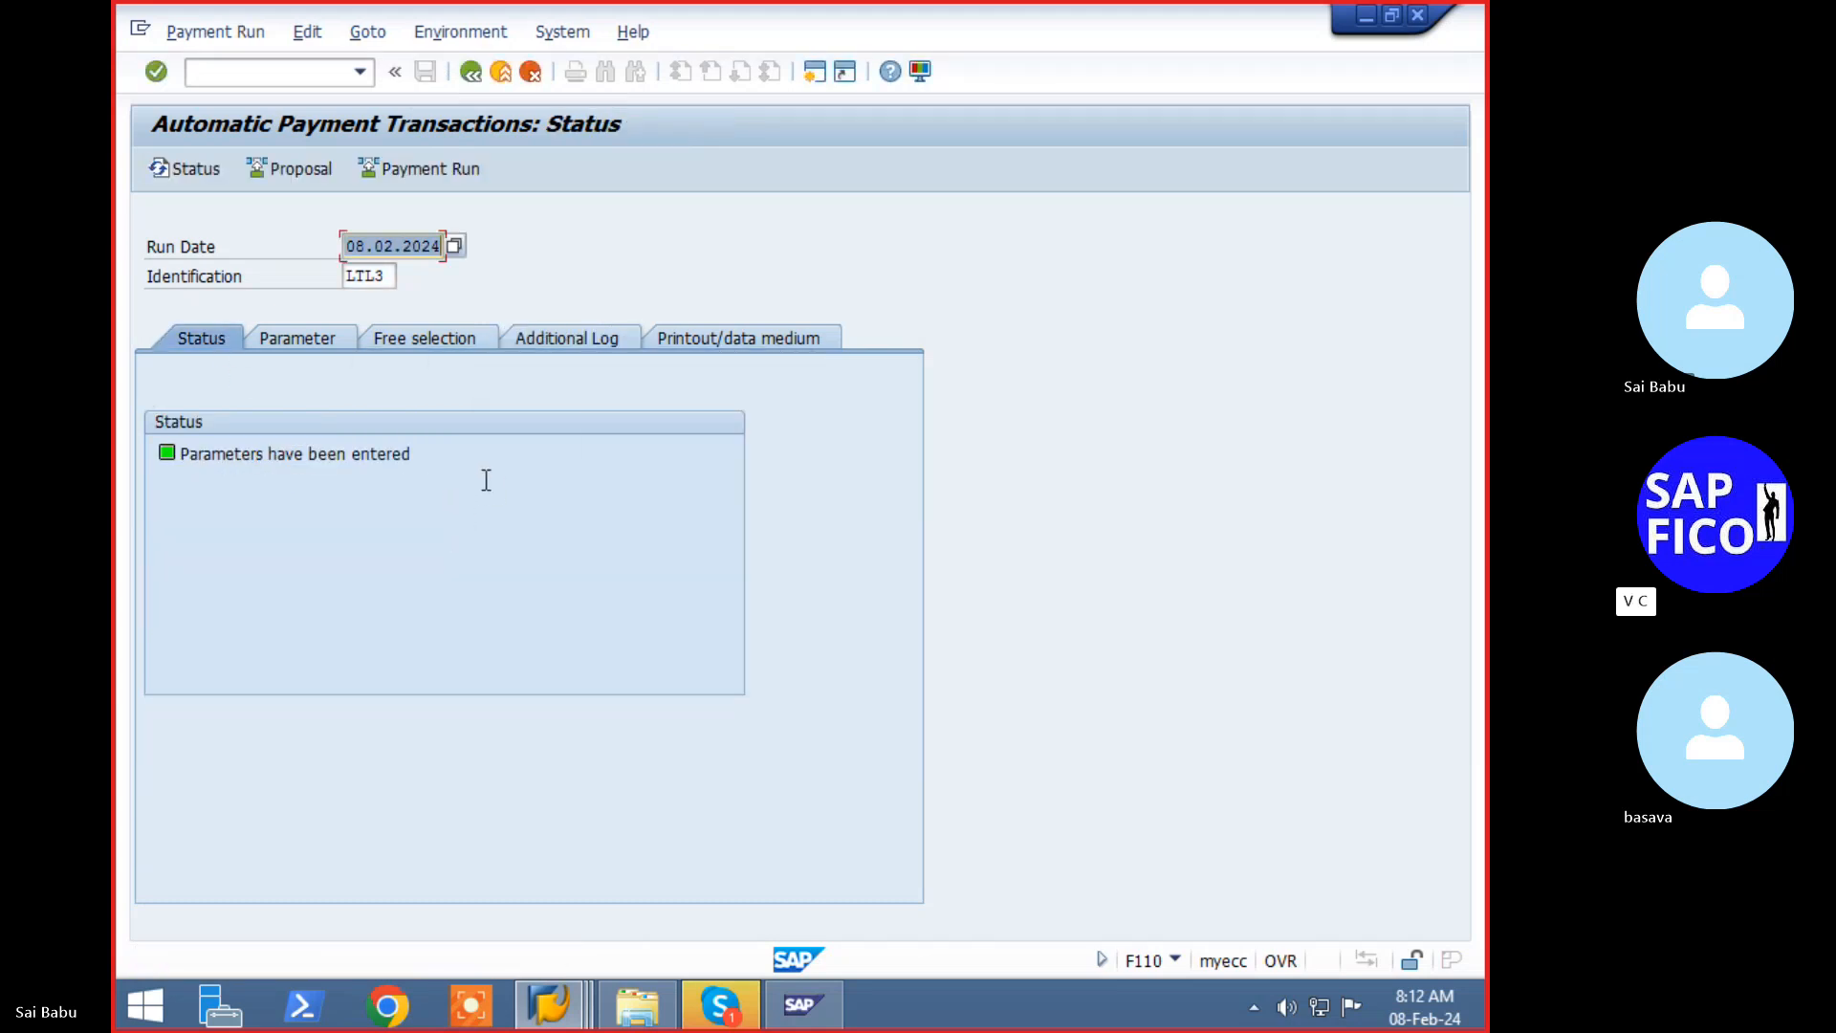
{"action": "left_click", "coordinate": [318, 174]}
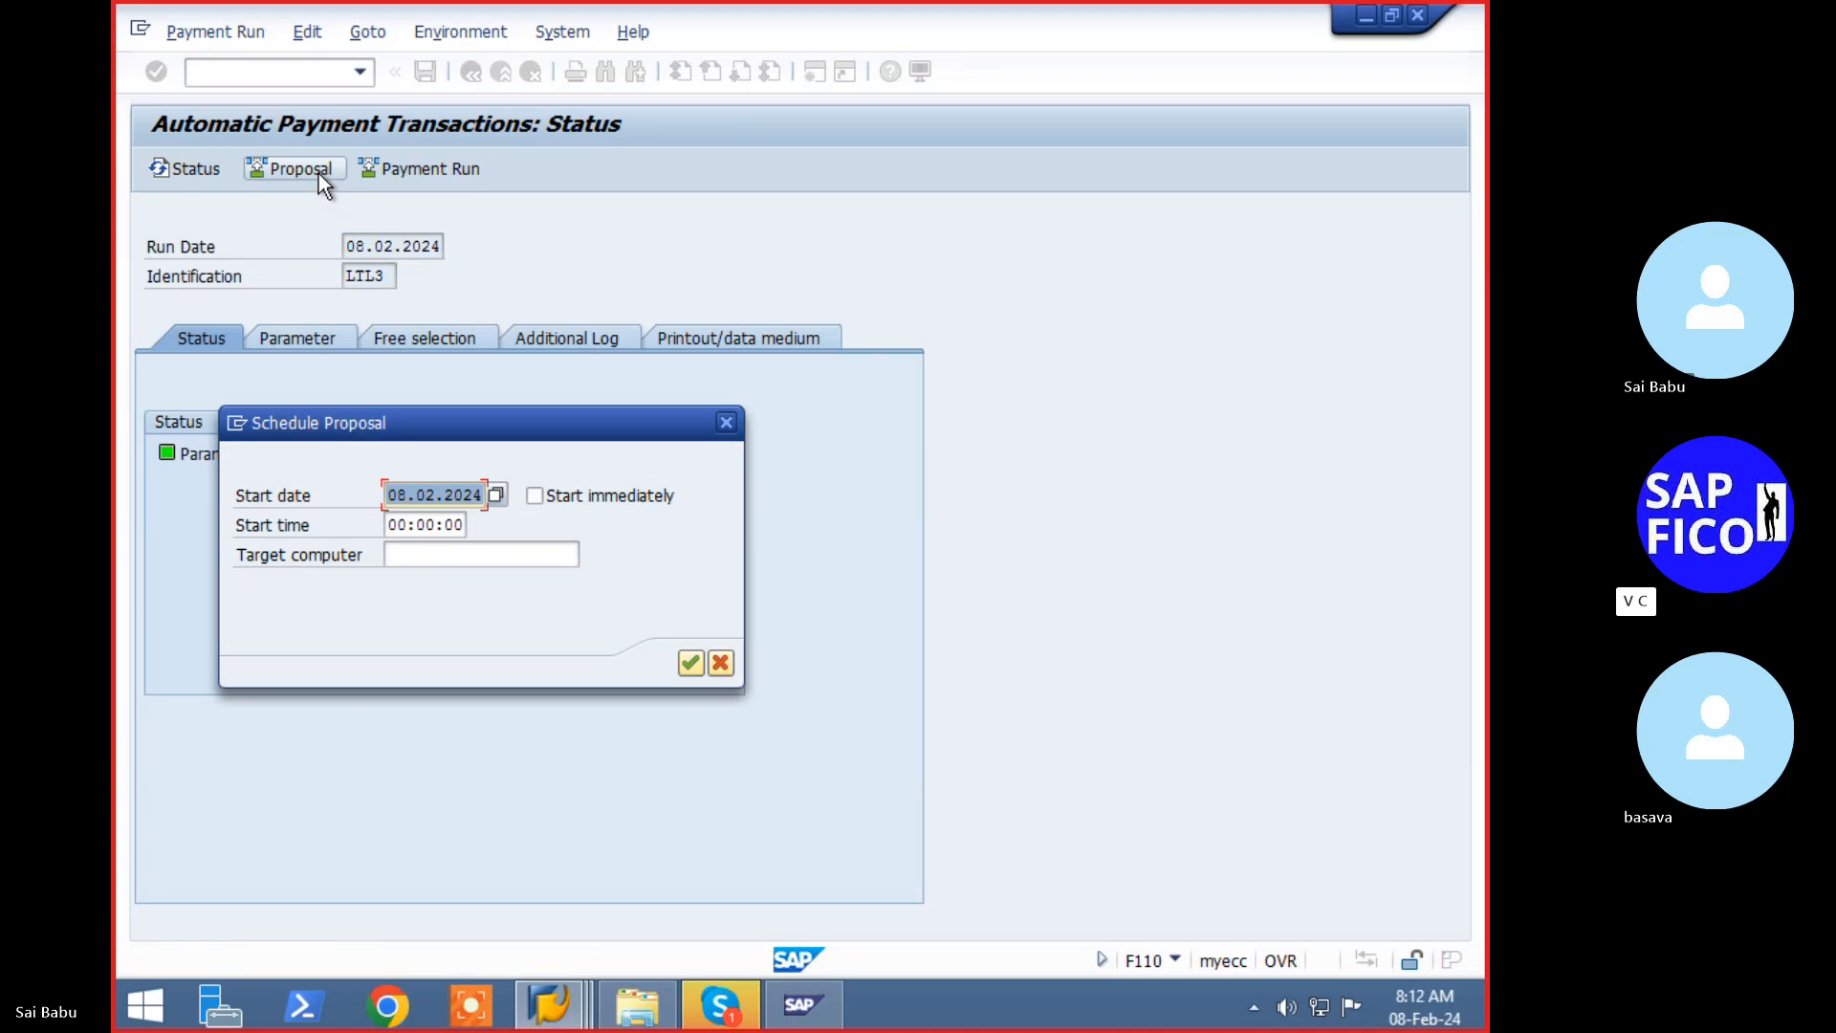
{"action": "left_click", "coordinate": [575, 499]}
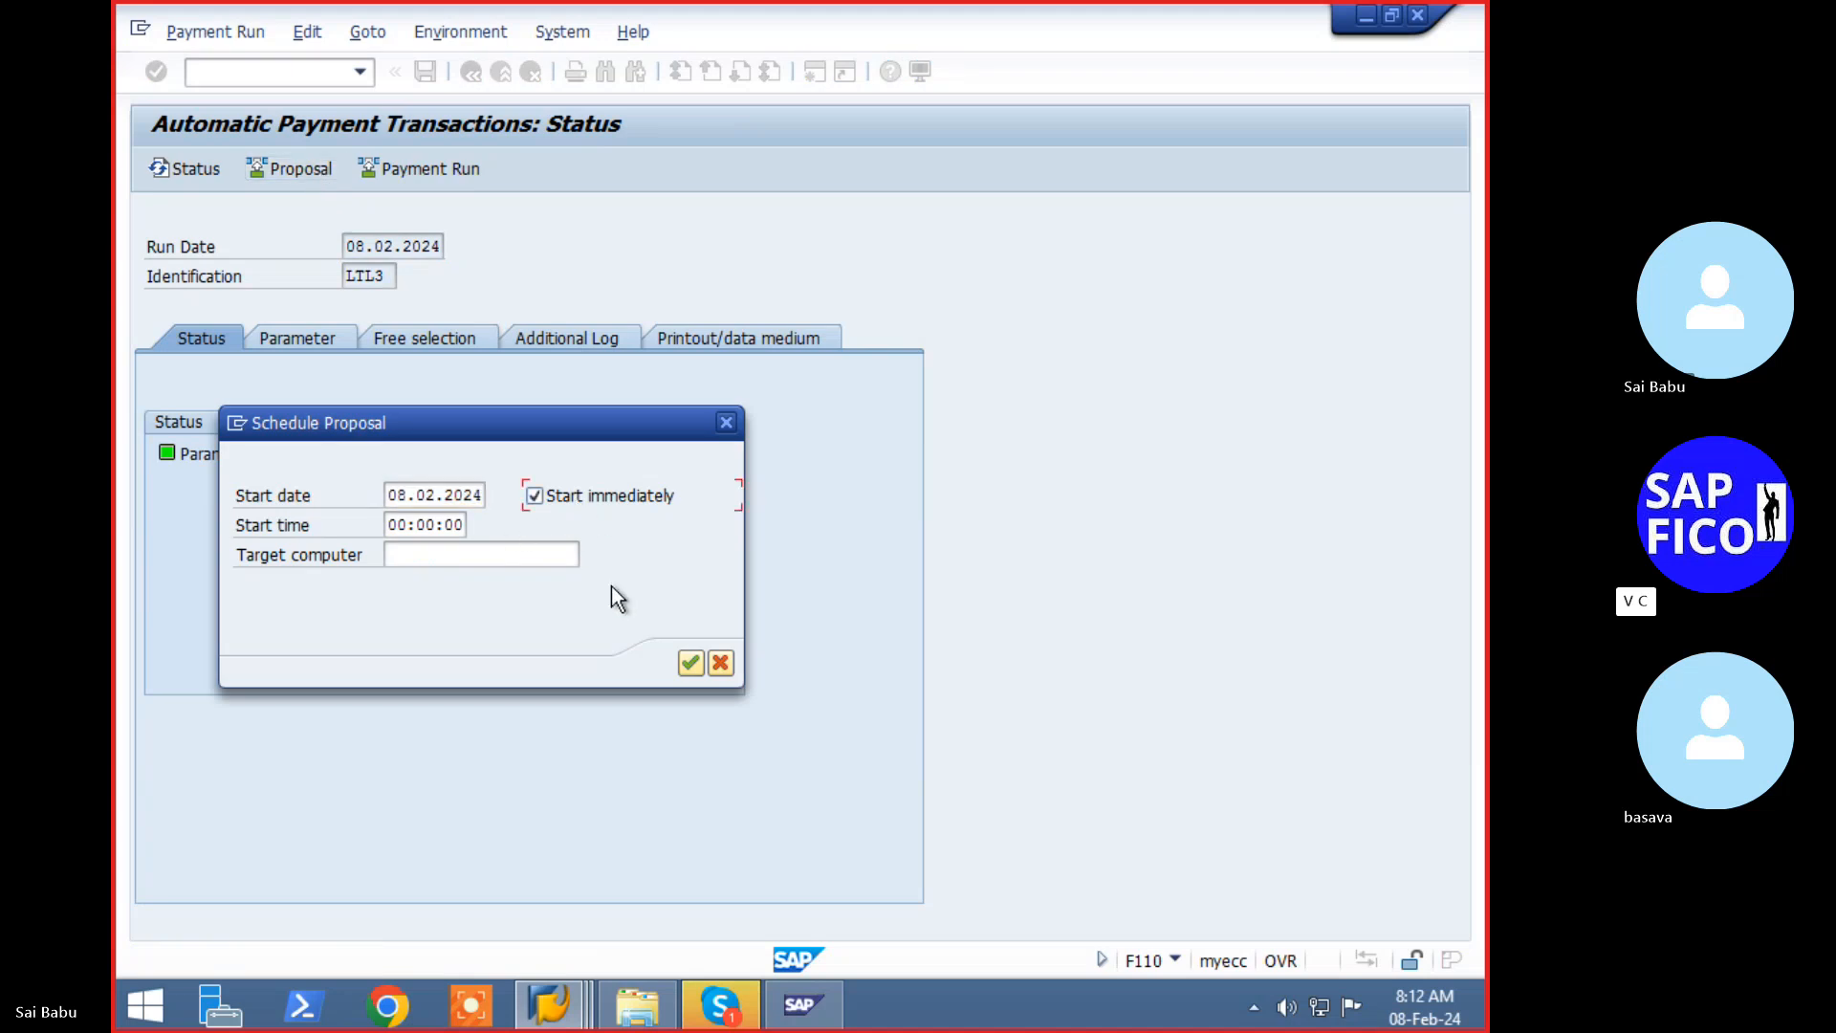
{"action": "left_click", "coordinate": [694, 664]}
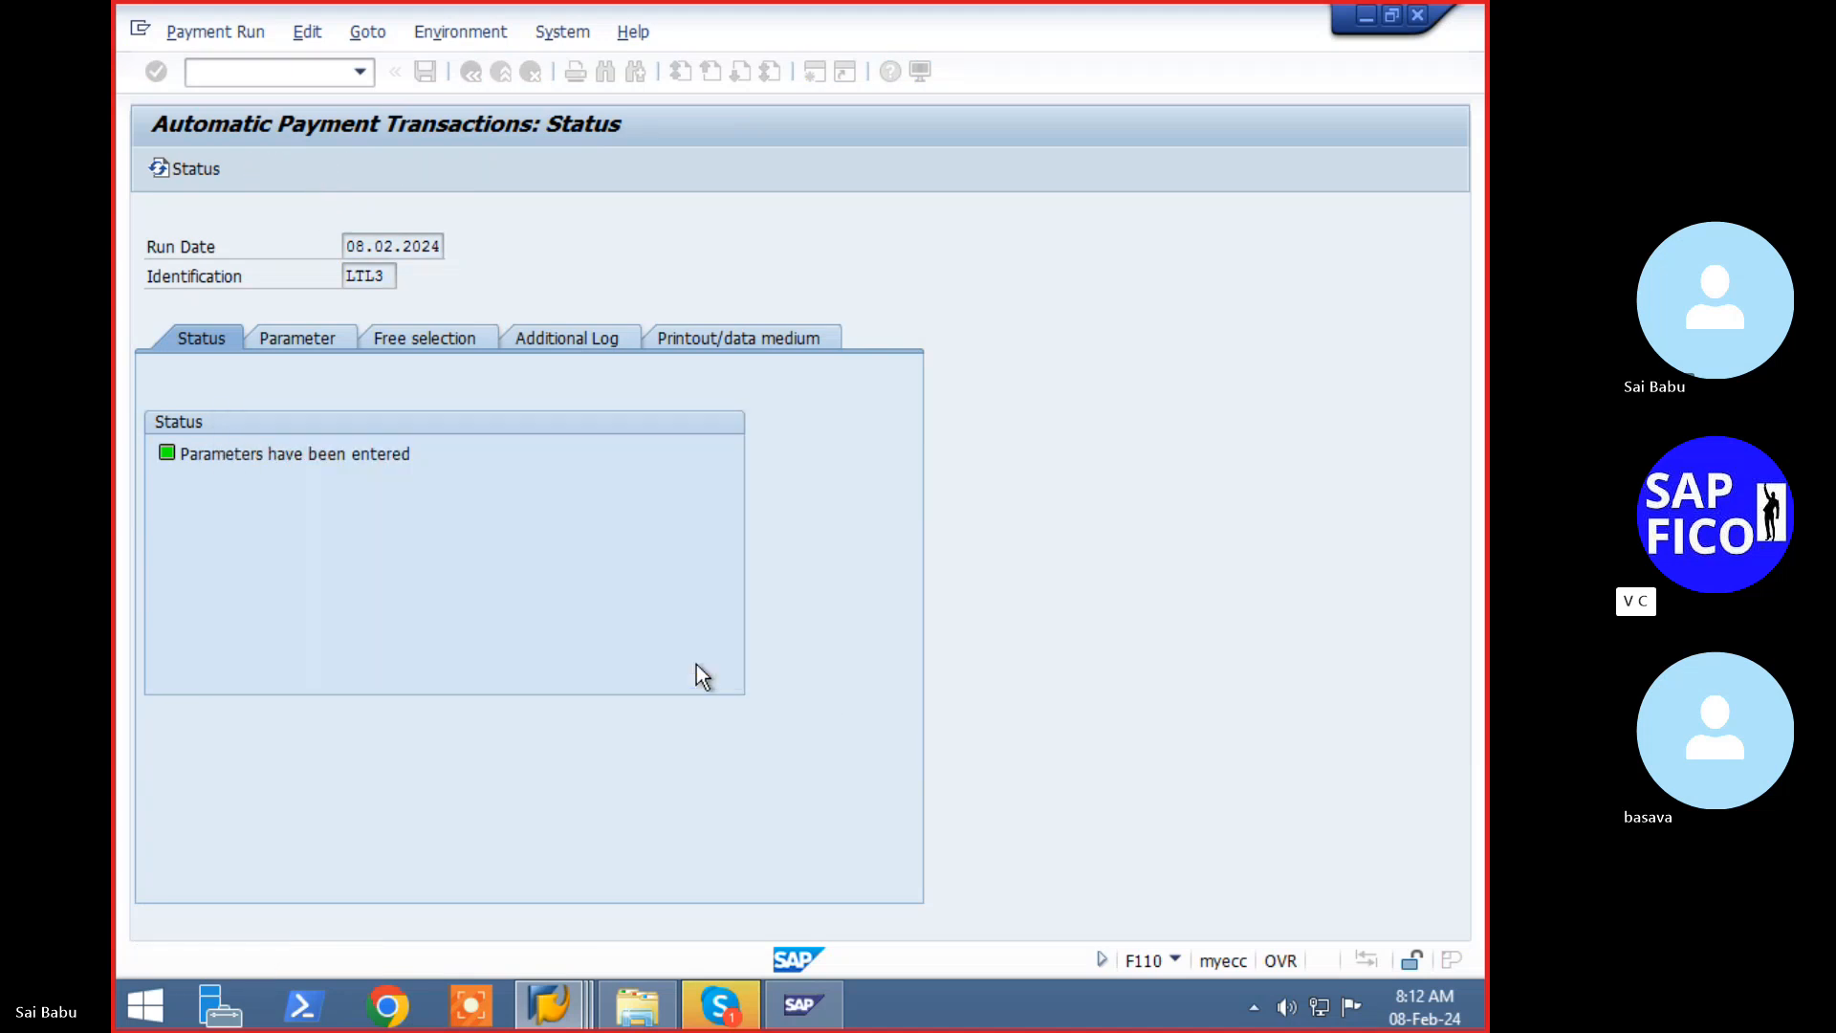
{"action": "key", "text": "Return"}
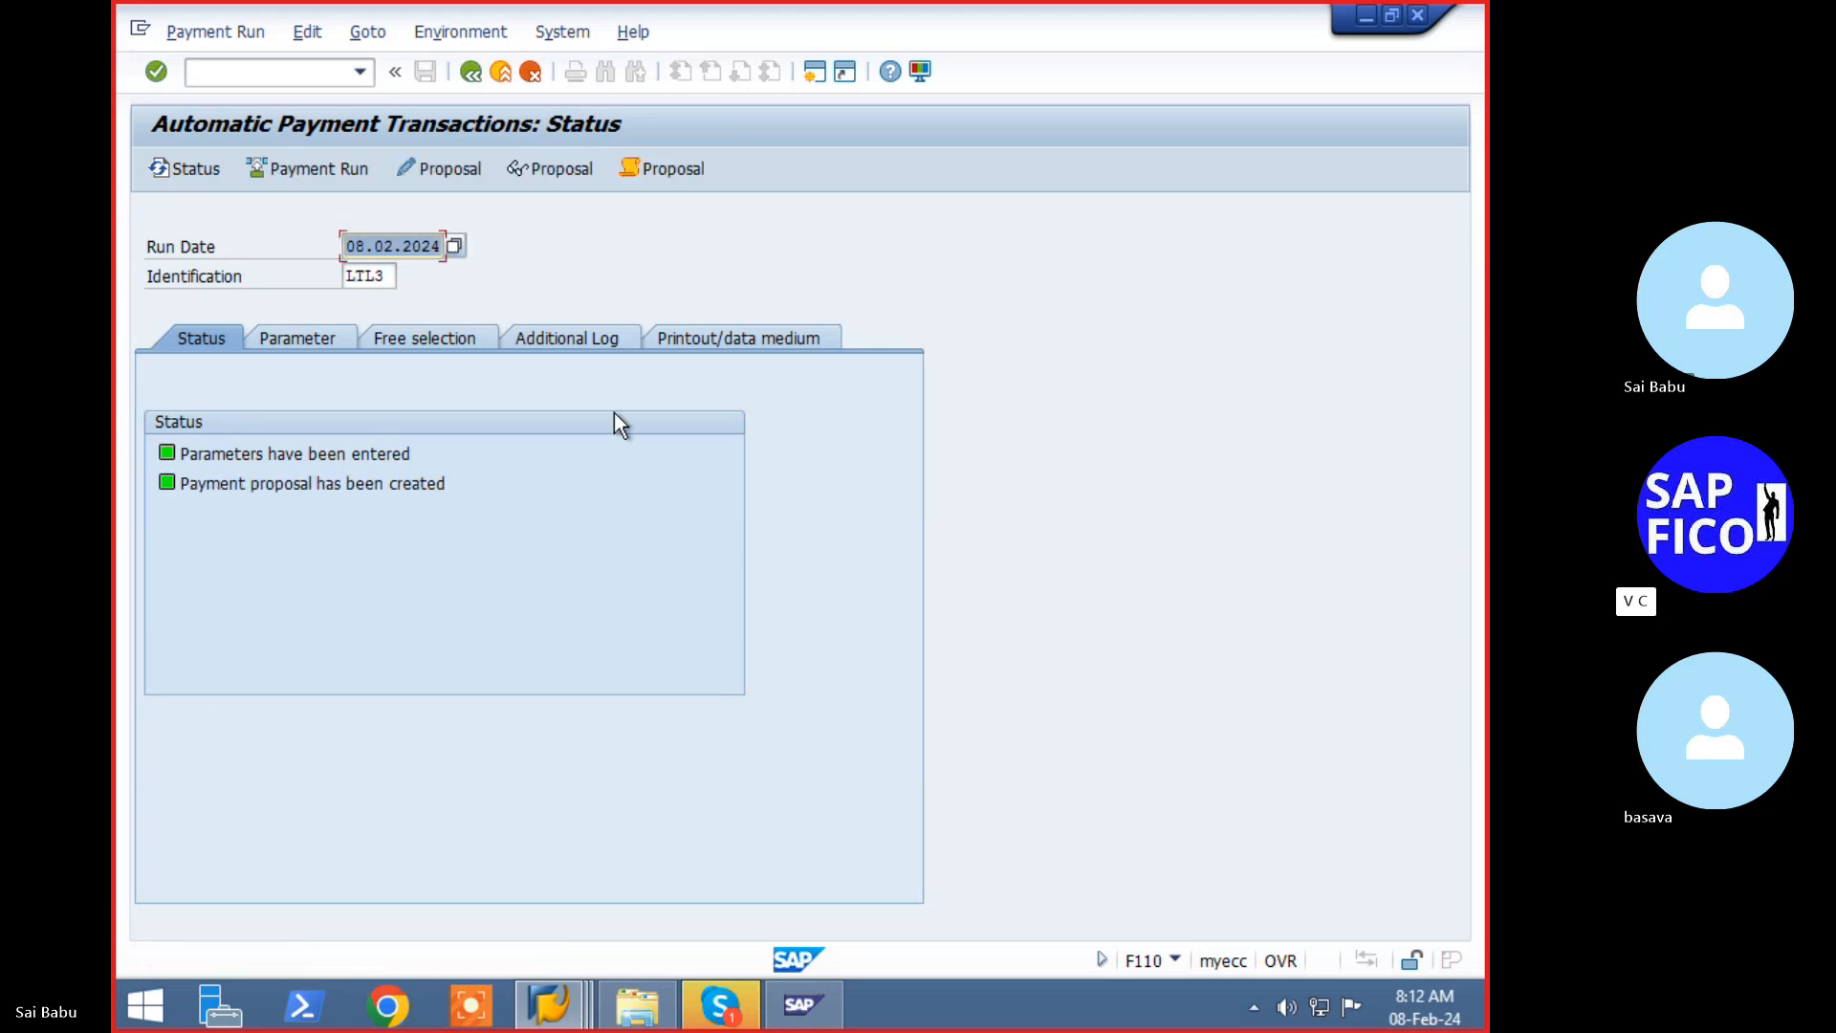
- Review the proposal for all accounting clerks, showing one 30,000.00 INR payment
{"action": "left_click", "coordinate": [445, 172]}
{"action": "left_click", "coordinate": [628, 575]}
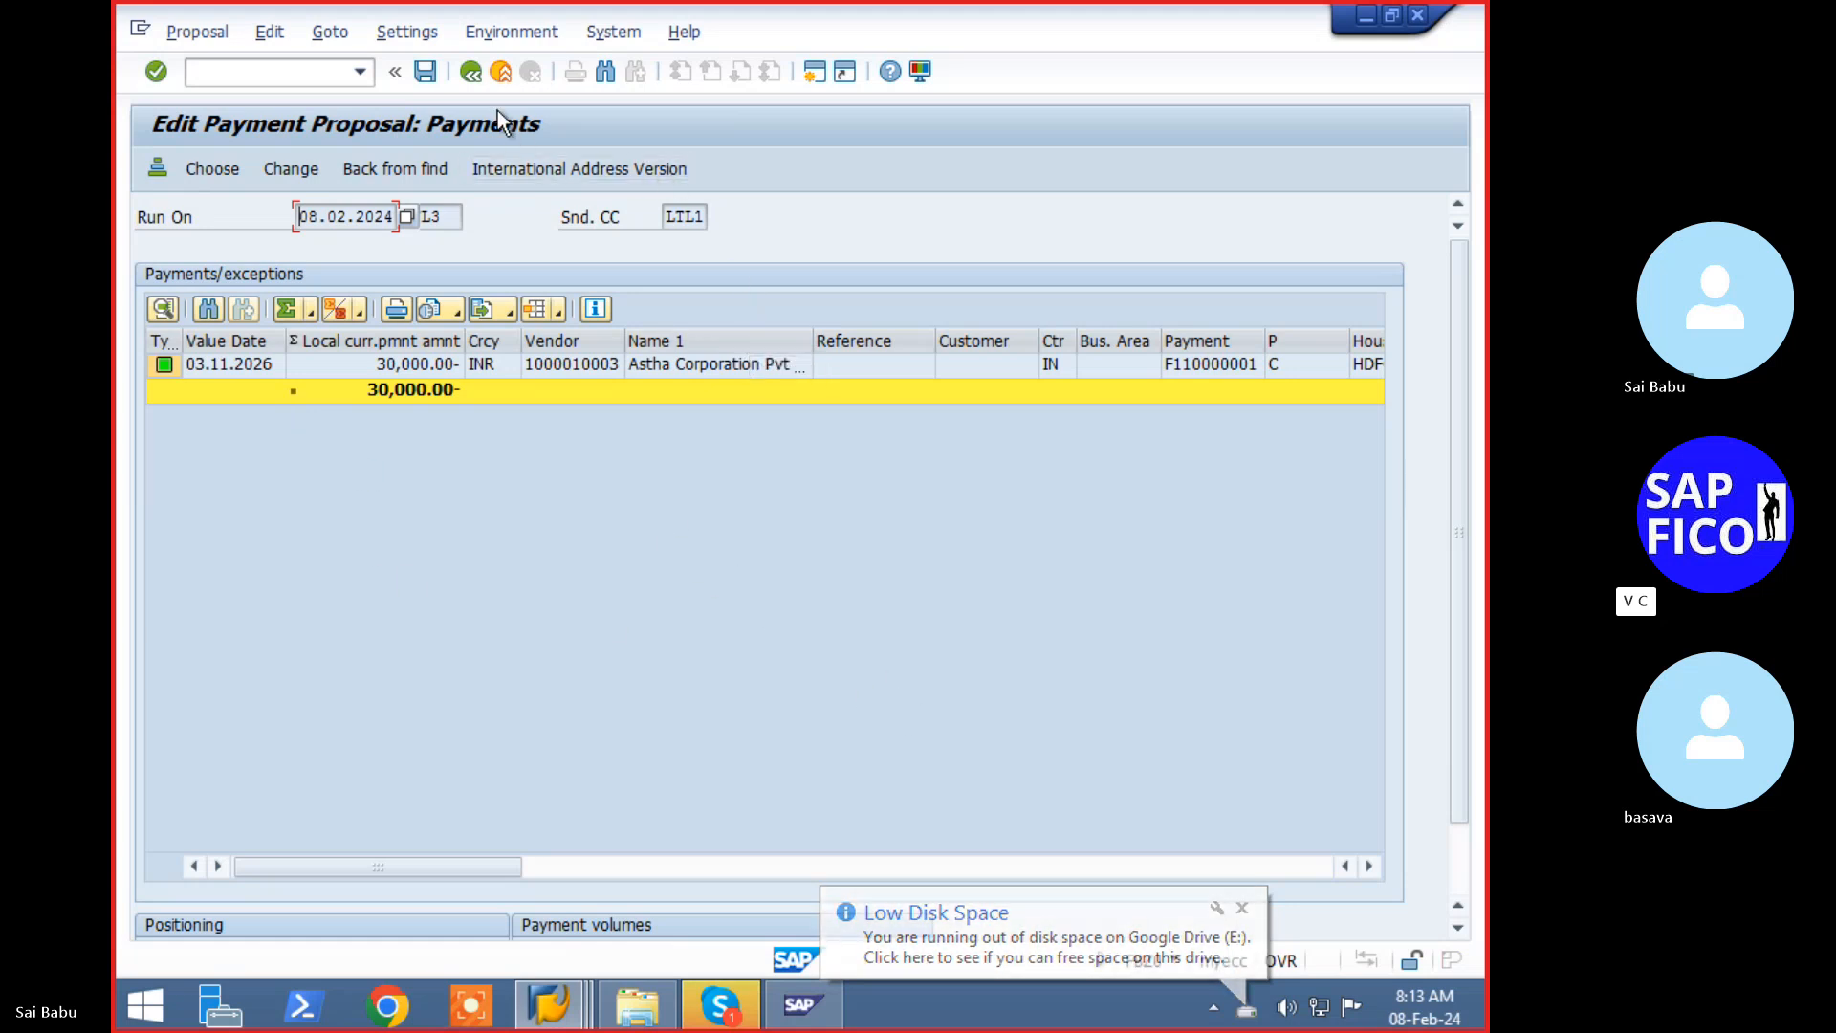
{"action": "left_click", "coordinate": [480, 77]}
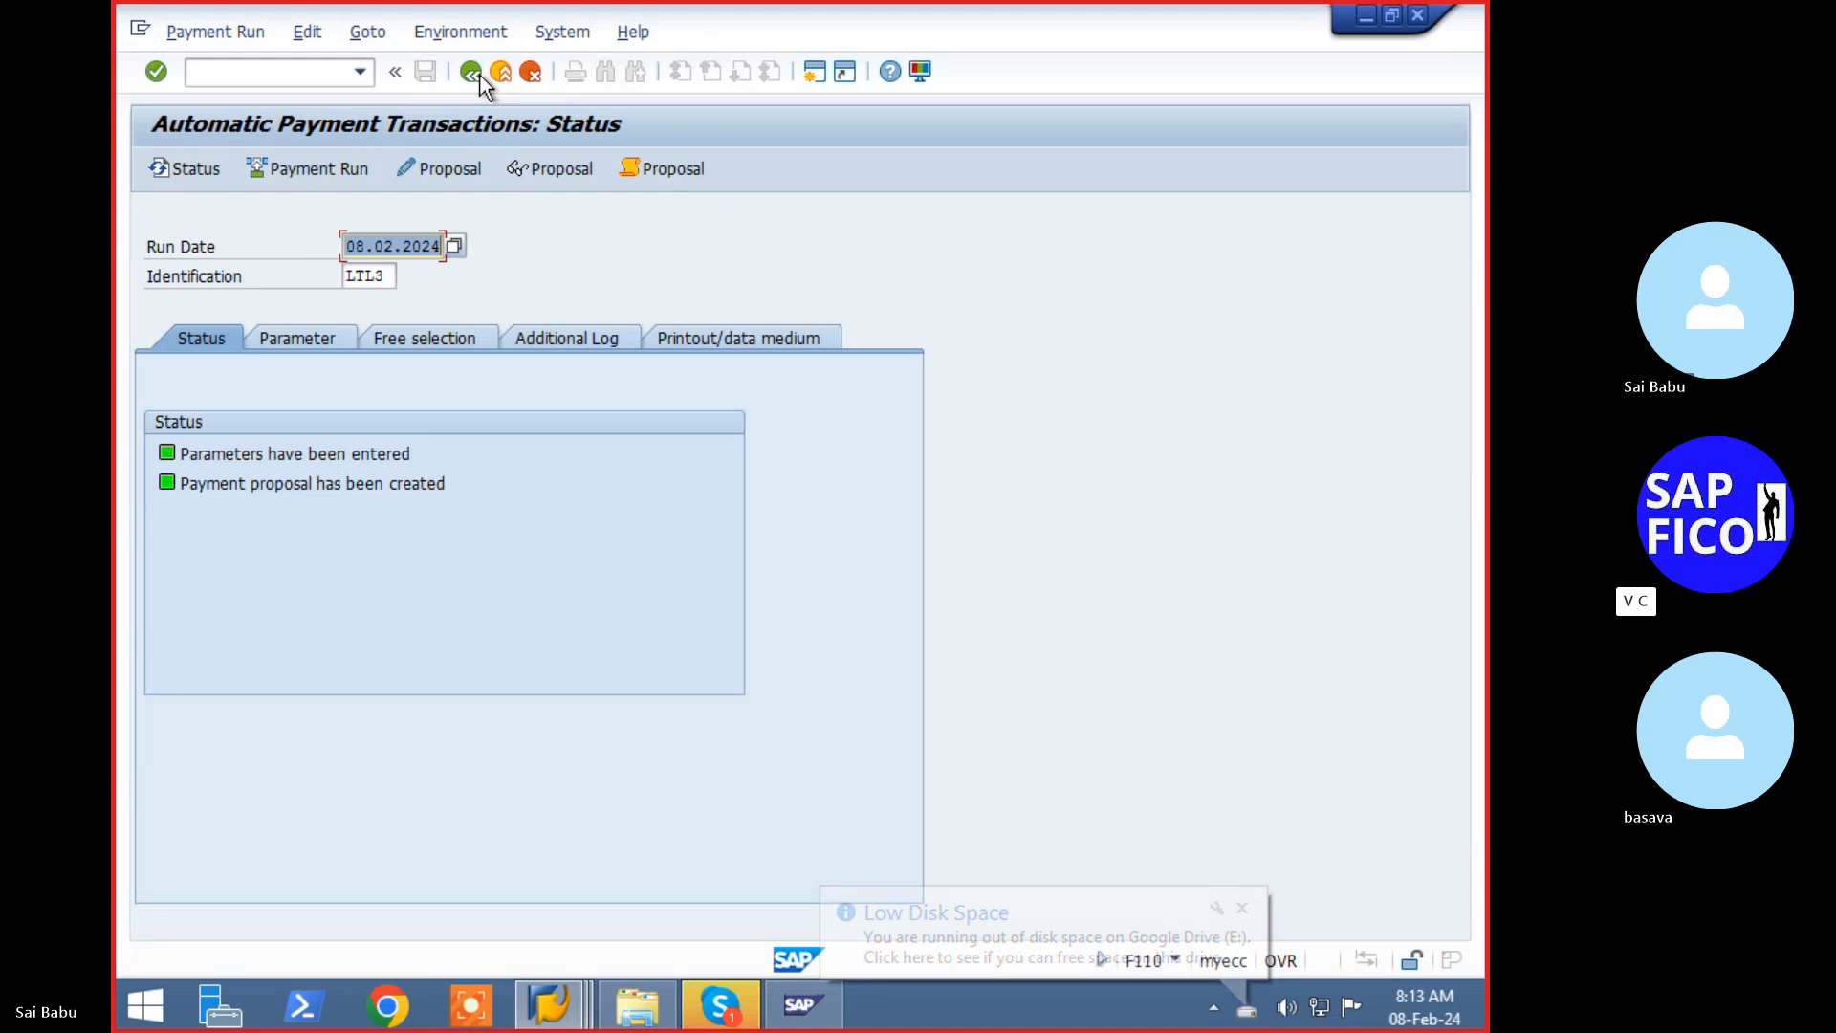
- Schedule the LTL3 payment run to start immediately and refresh until one posting order completes
{"action": "left_click", "coordinate": [293, 172]}
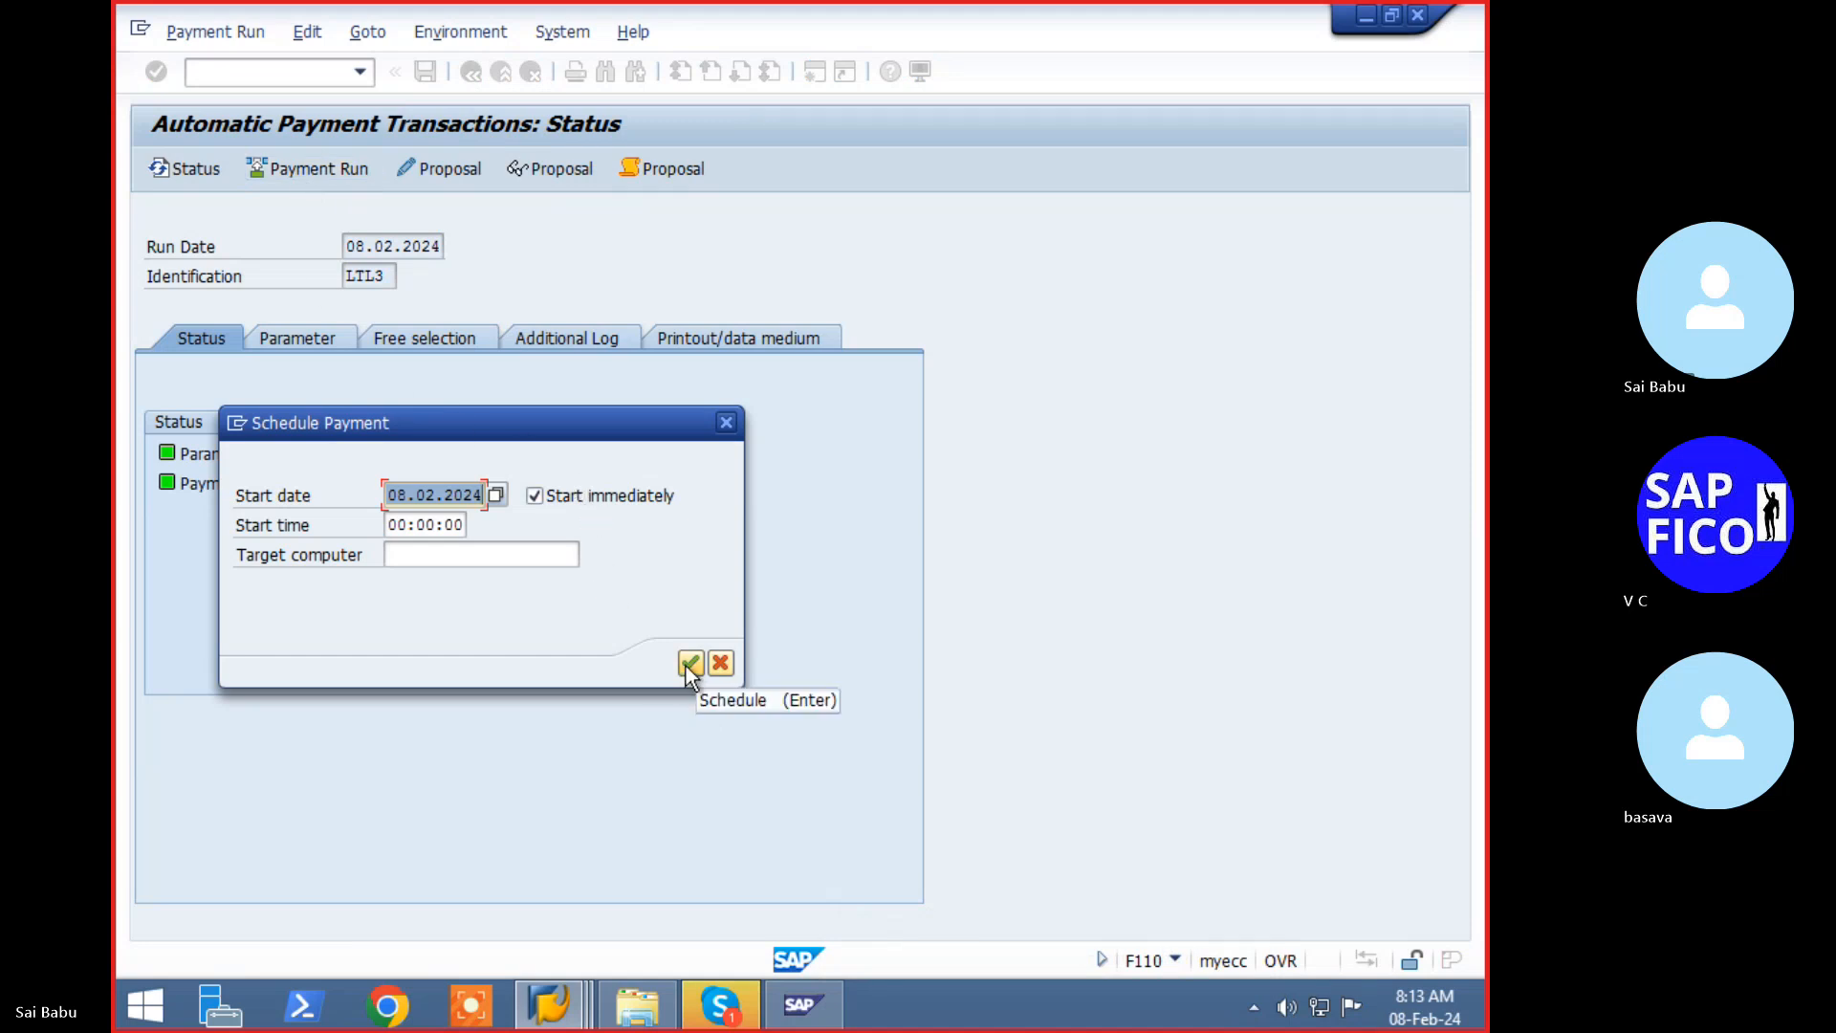
{"action": "left_click", "coordinate": [689, 664]}
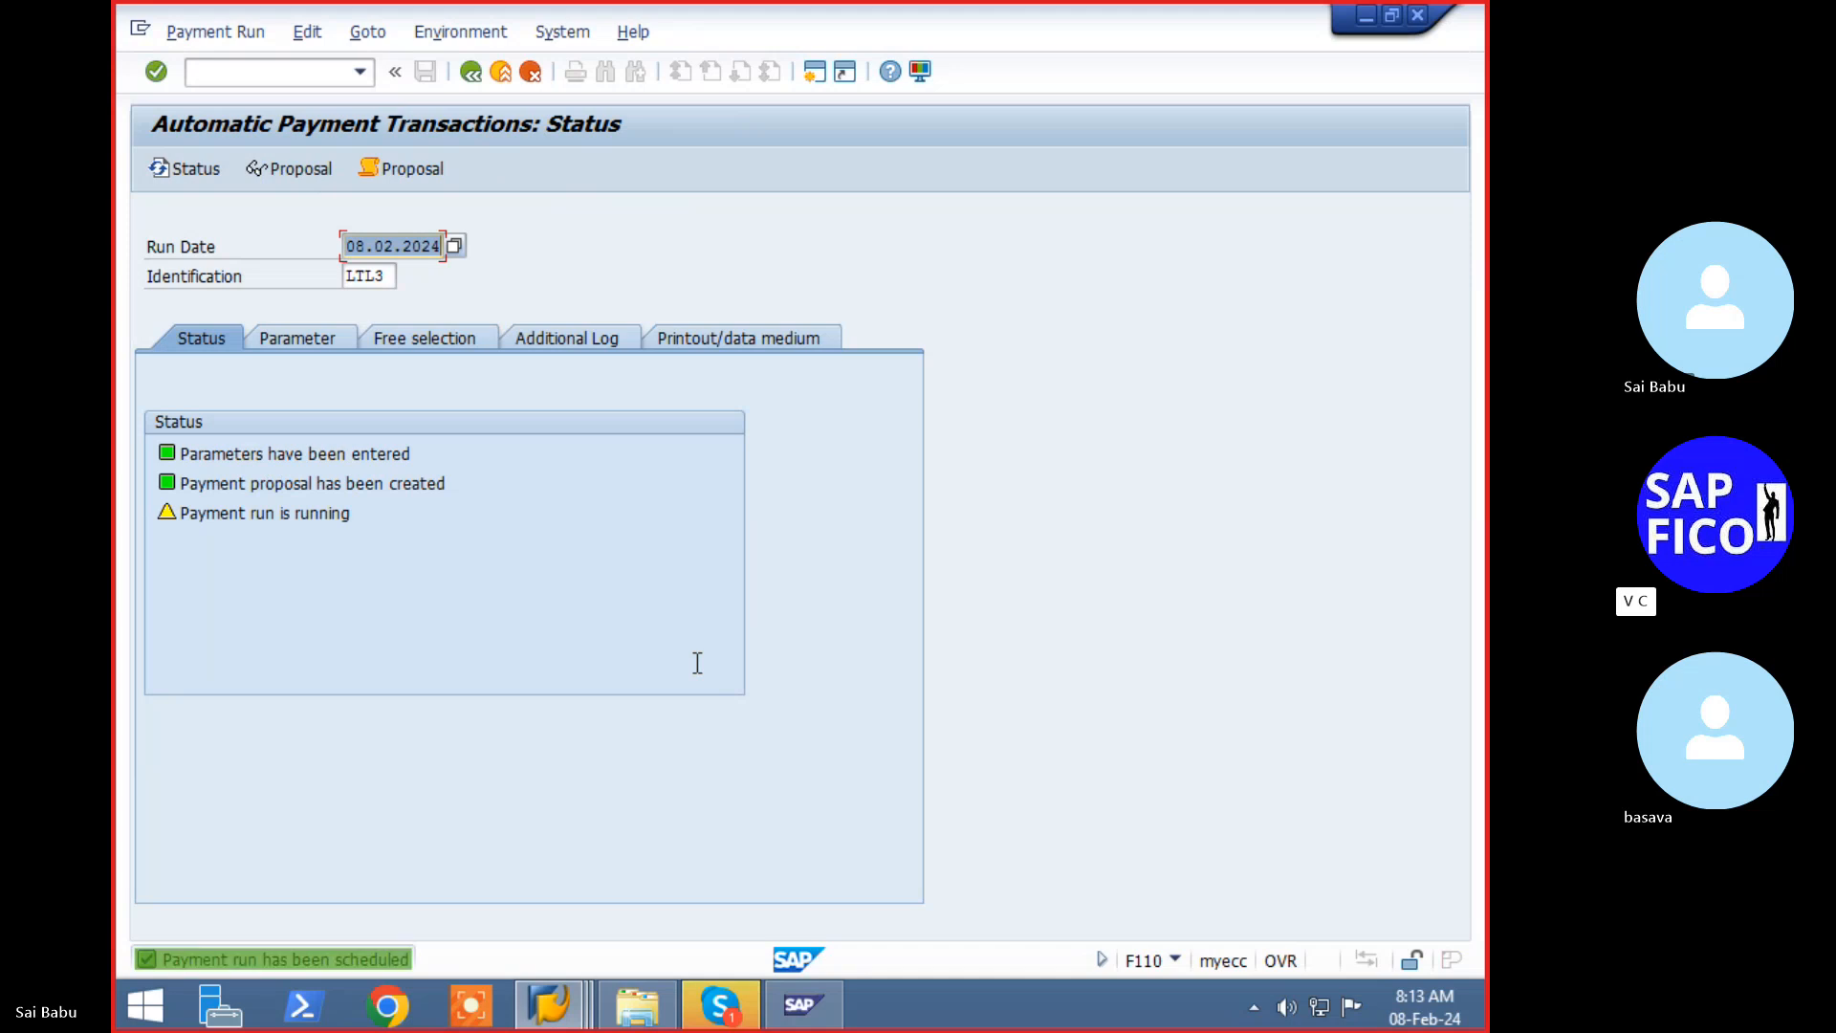
{"action": "key", "text": "Return"}
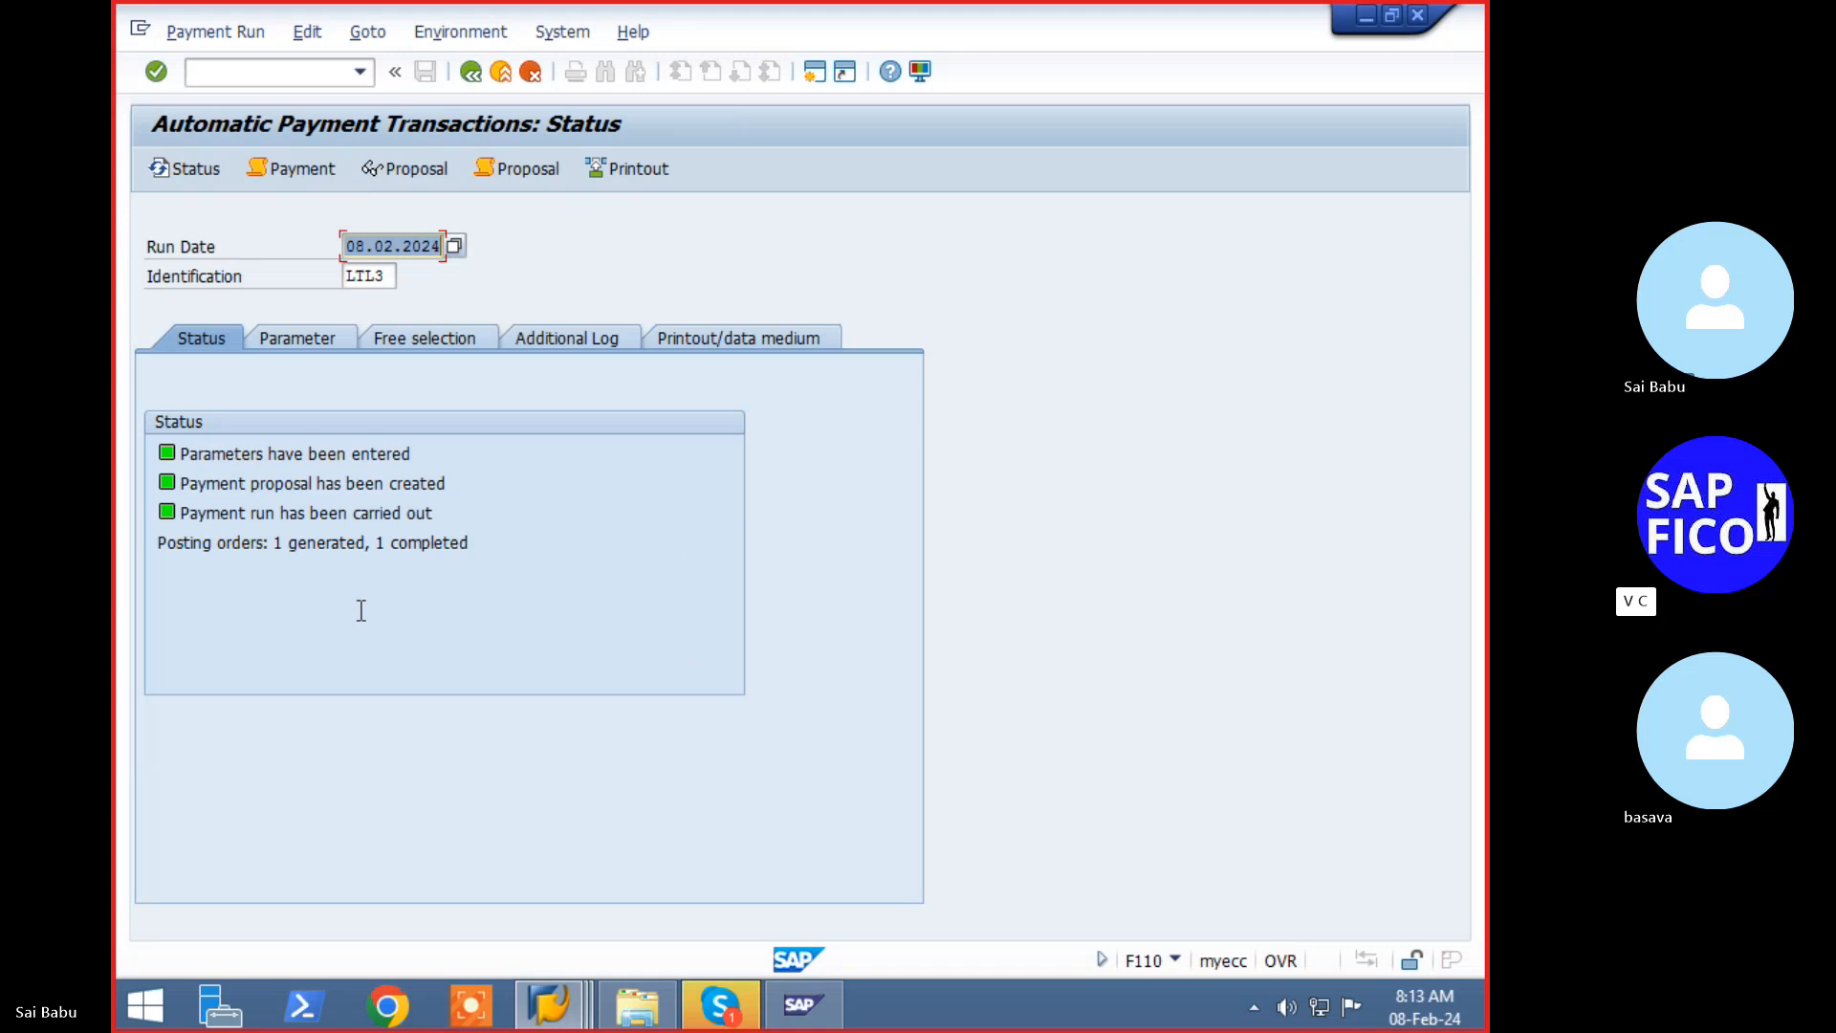
- Refresh the FBL1N list to two open items totaling 1,070,000.00 INR, then go back
{"action": "mouse_move", "coordinate": [550, 1004]}
{"action": "left_click", "coordinate": [612, 932]}
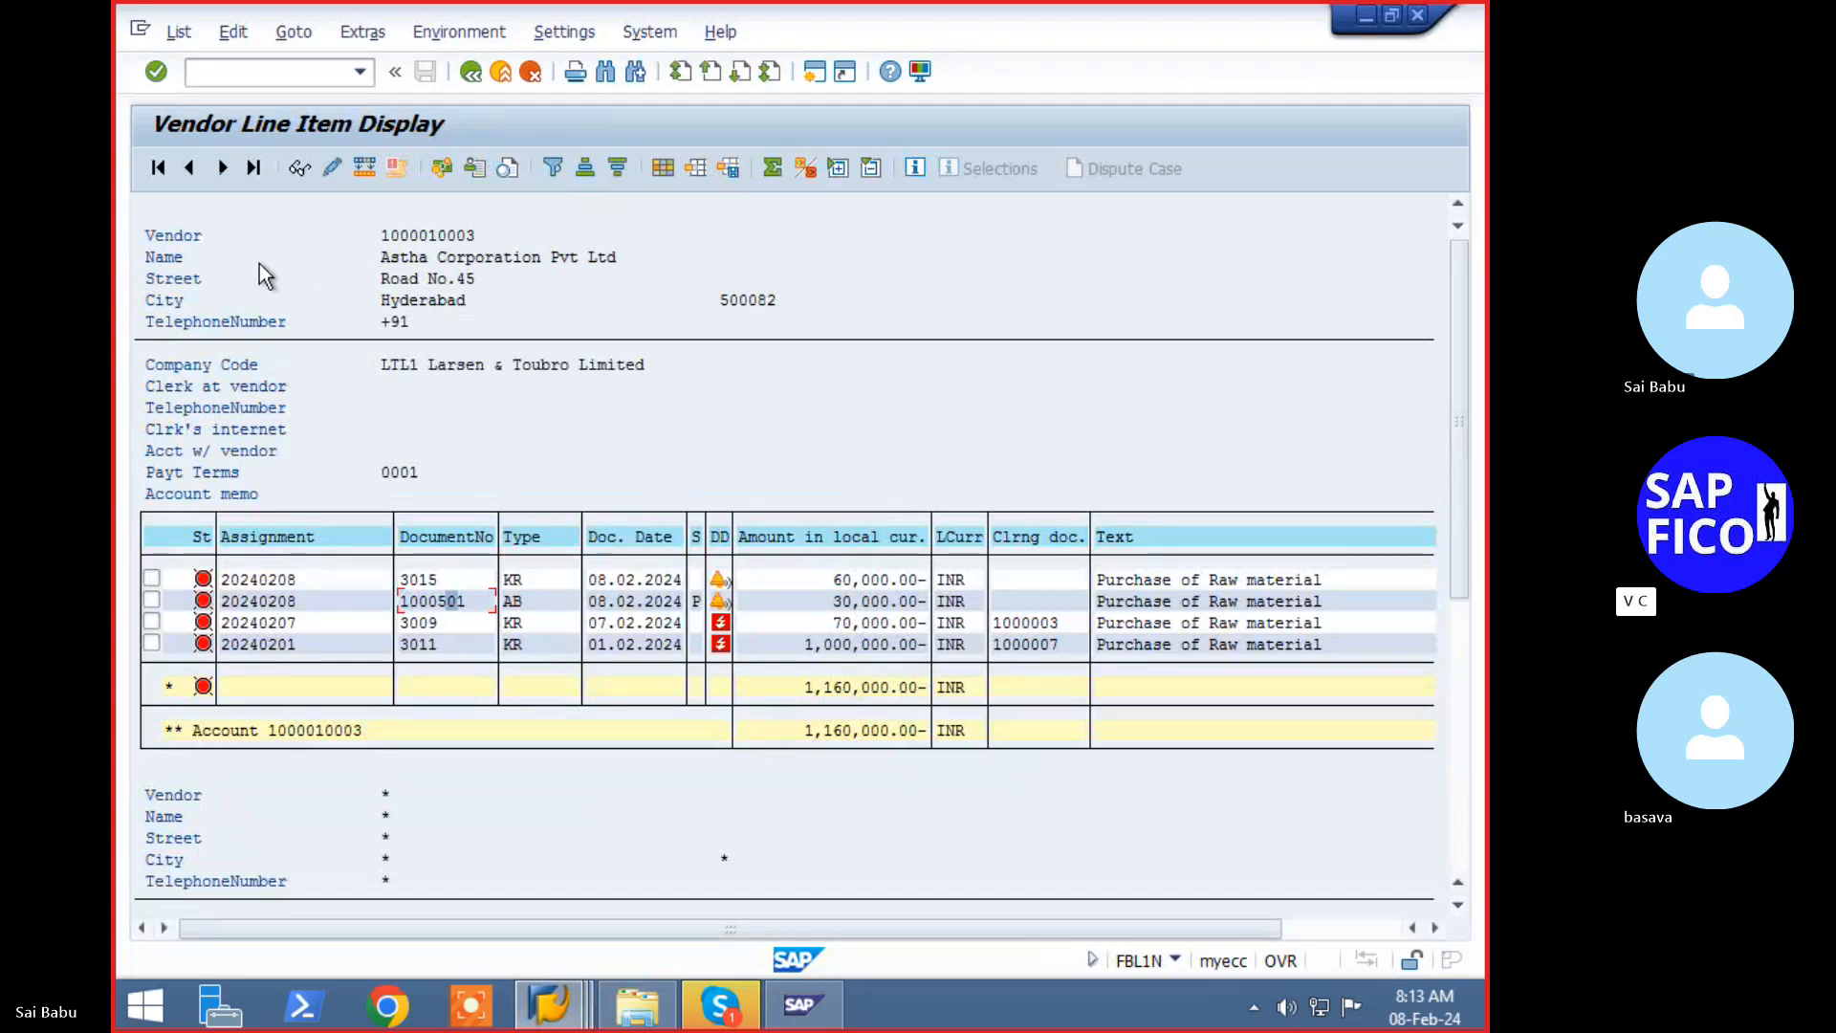
{"action": "left_click", "coordinate": [177, 33]}
{"action": "left_click", "coordinate": [203, 96]}
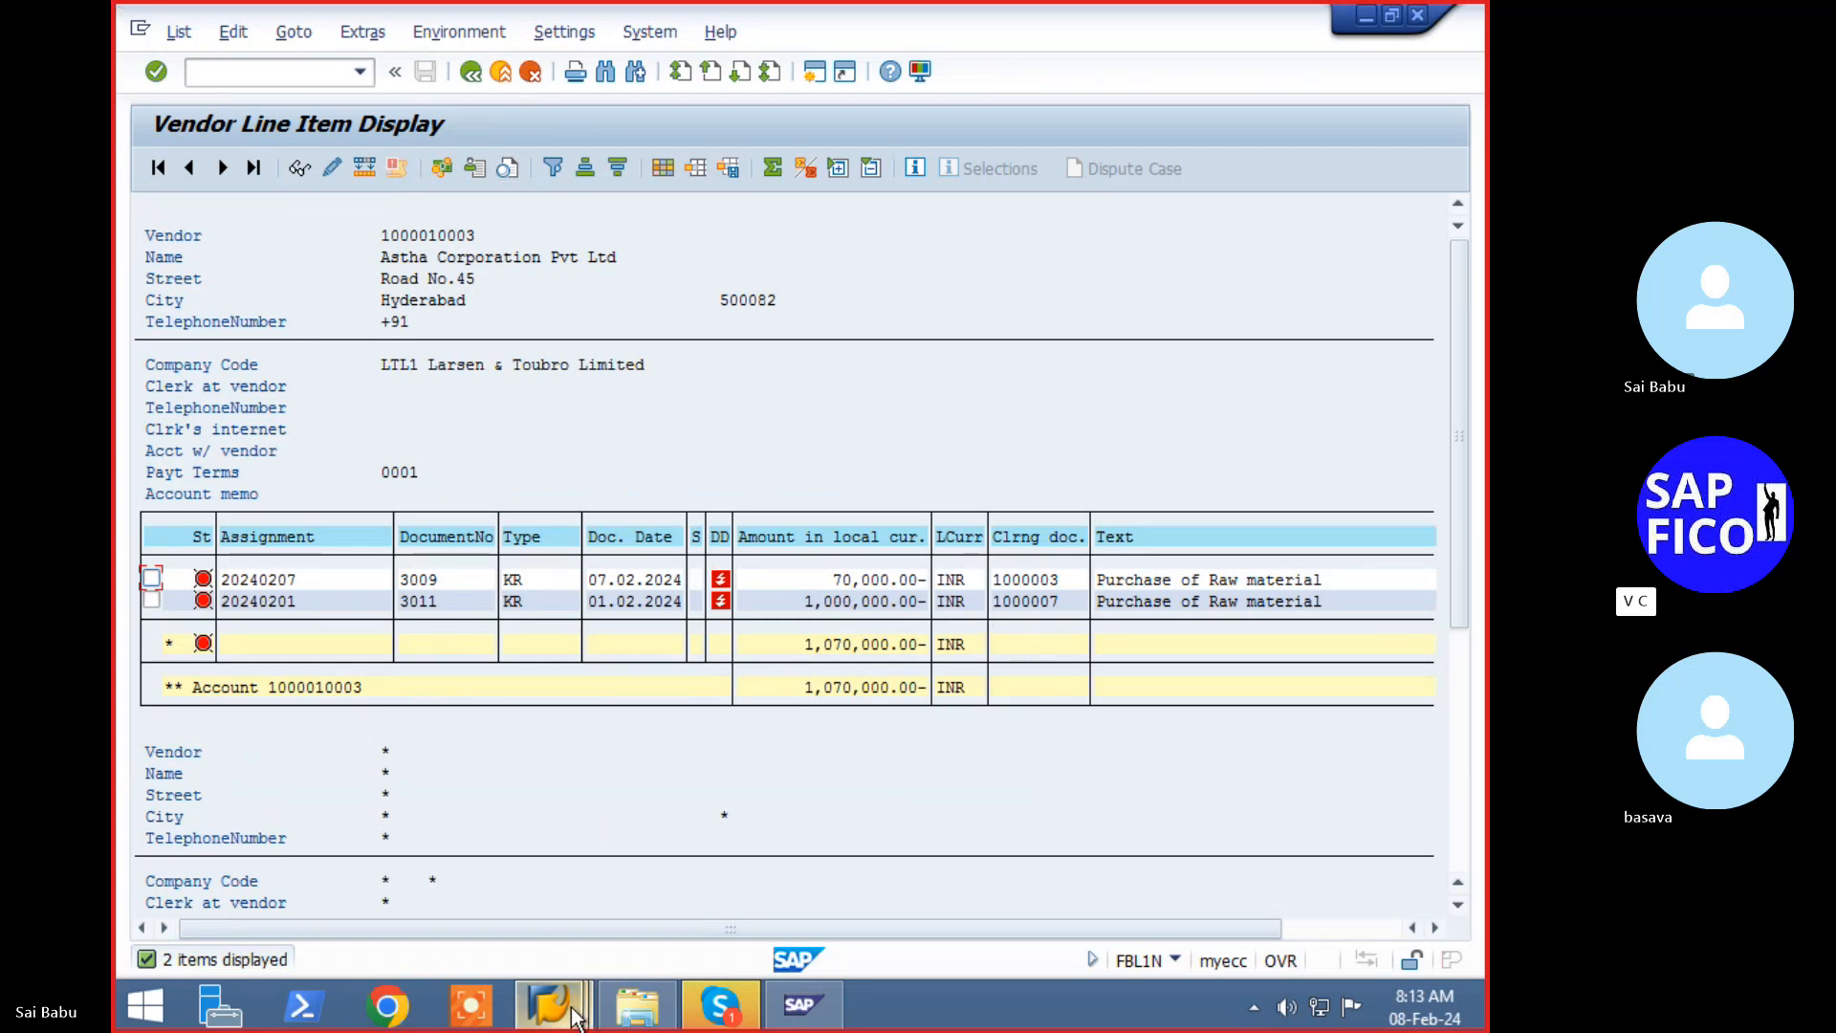
{"action": "left_click", "coordinate": [470, 71]}
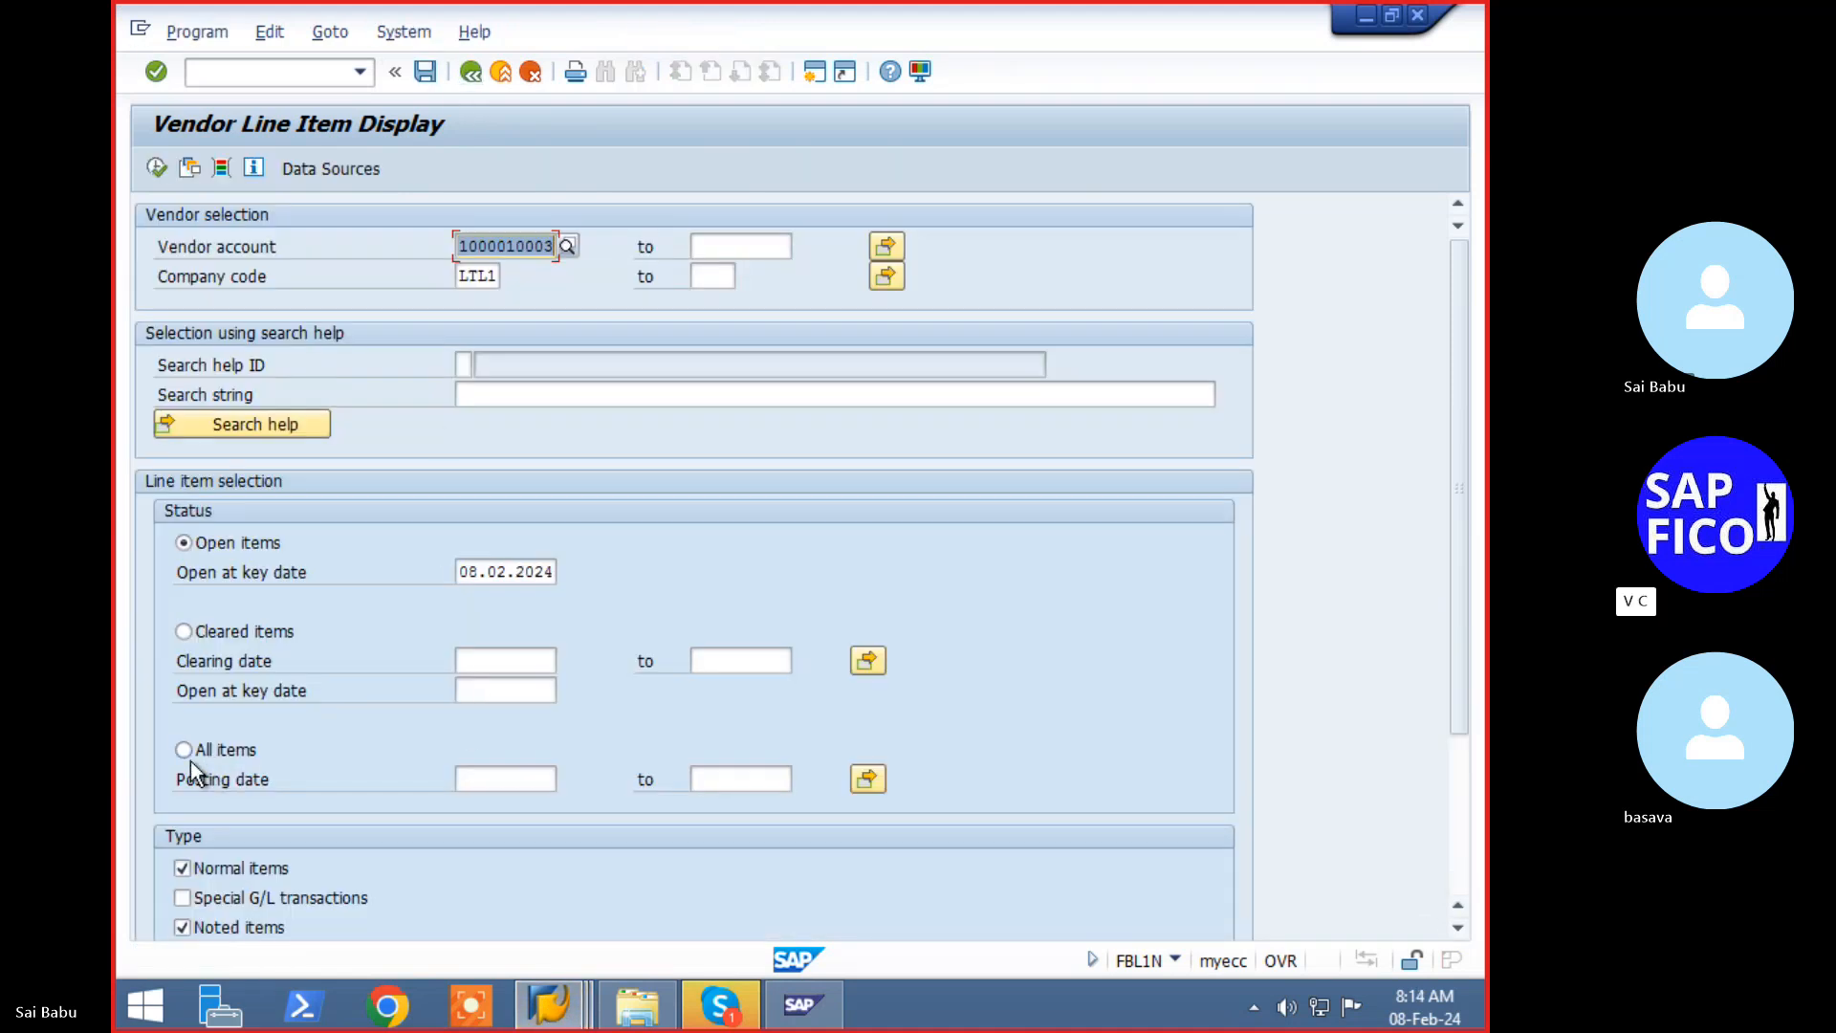
- Report cleared items with clearing date 08.02.2024, review the four documents, then go back
{"action": "left_click", "coordinate": [184, 631]}
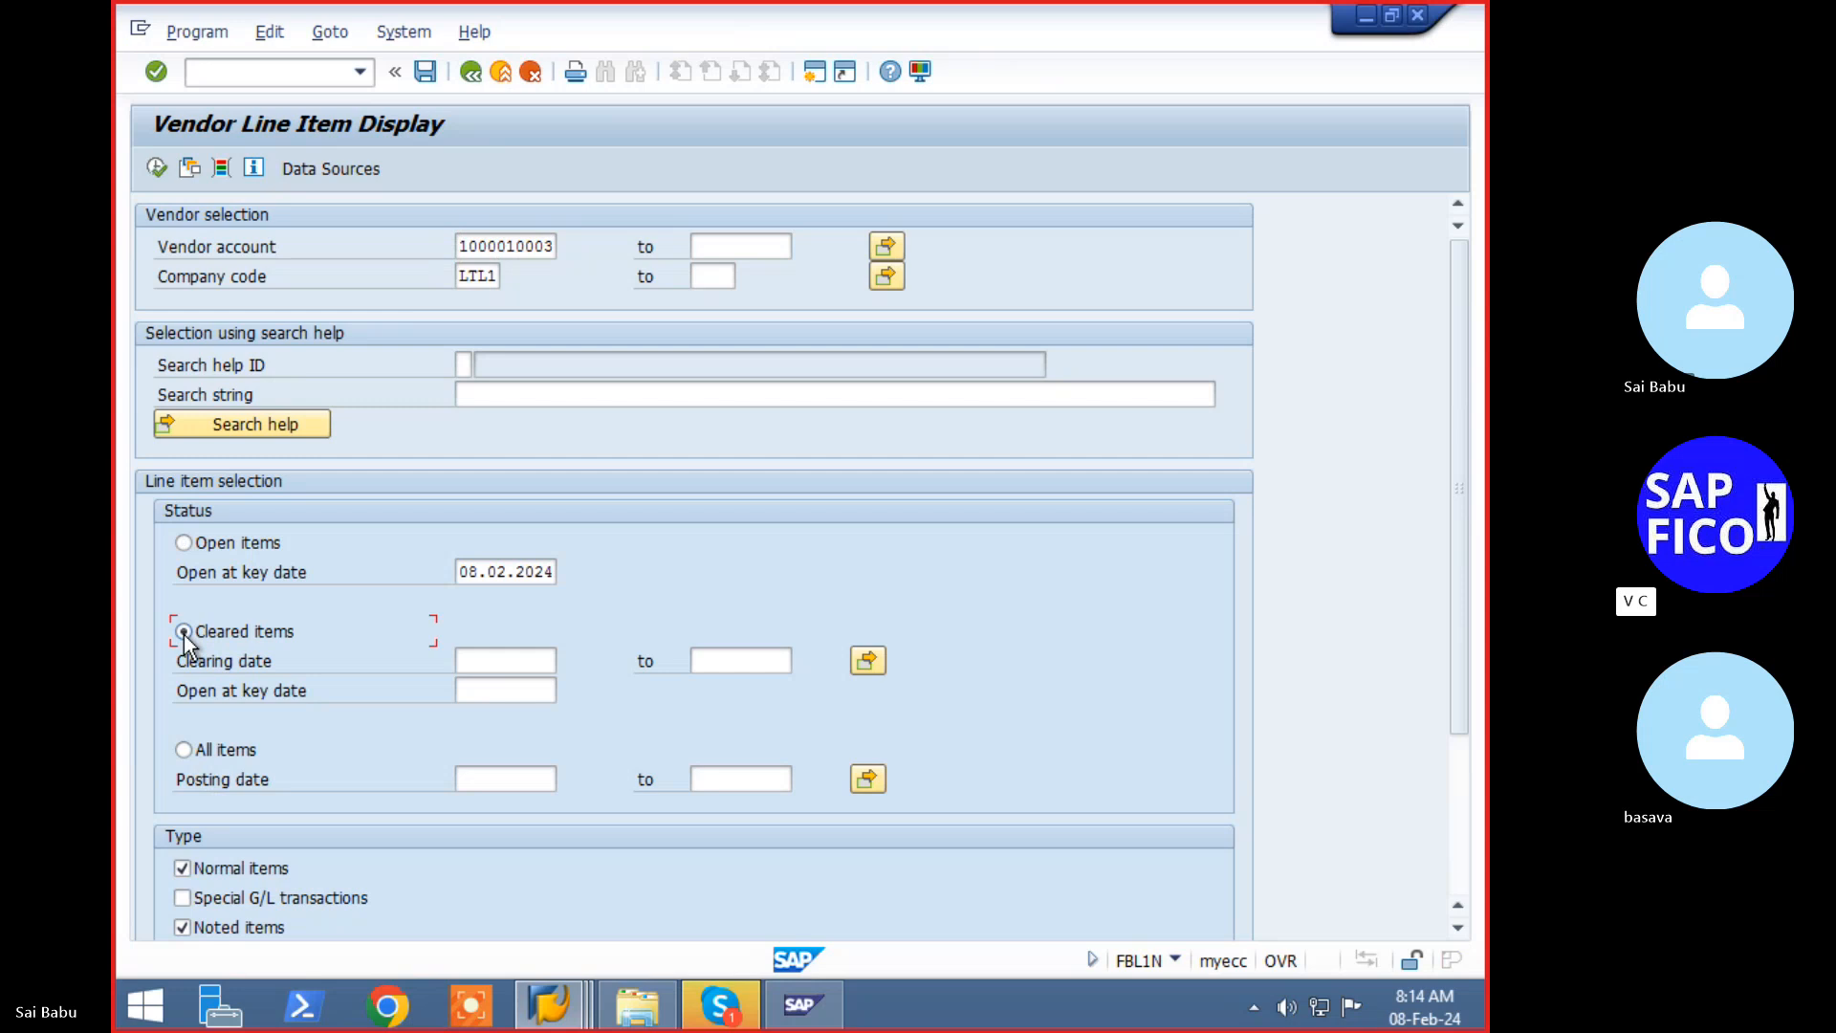
{"action": "left_click", "coordinate": [507, 661]}
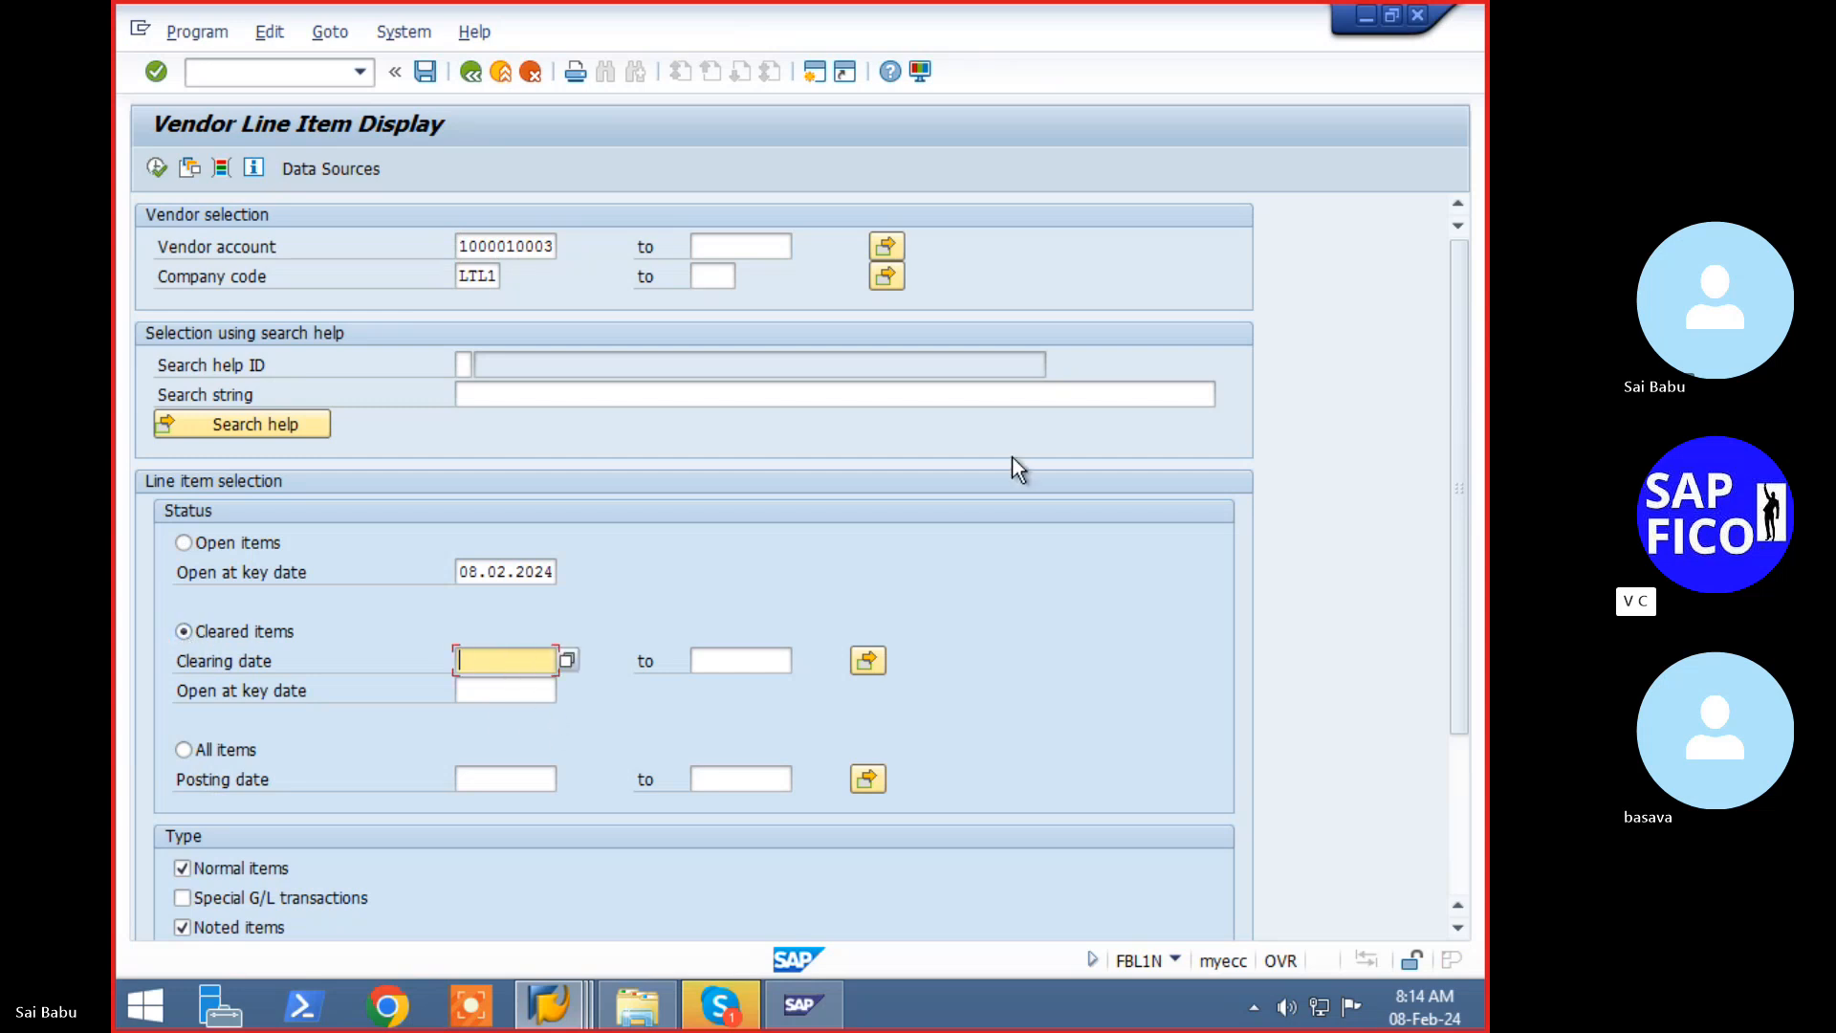
{"action": "type", "text": "08.02.2024"}
{"action": "key", "text": "Tab"}
{"action": "type", "text": "08.02.2024"}
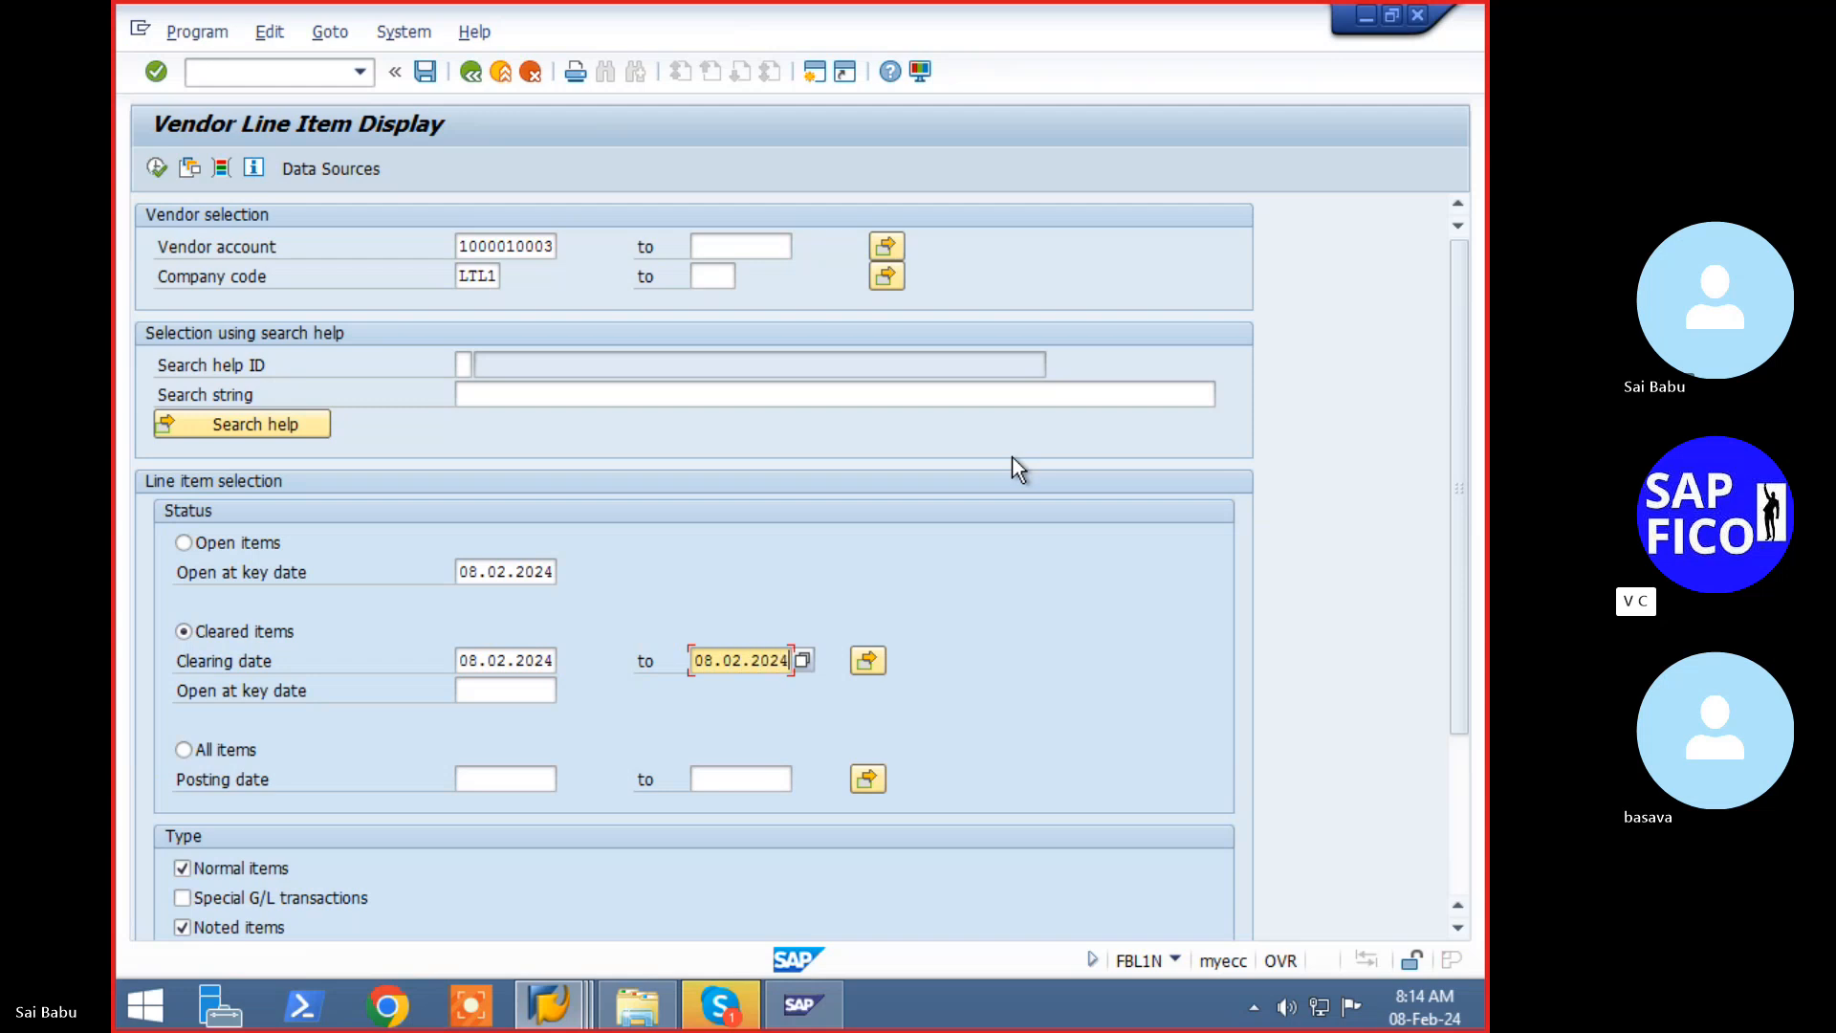
{"action": "key", "text": "F8"}
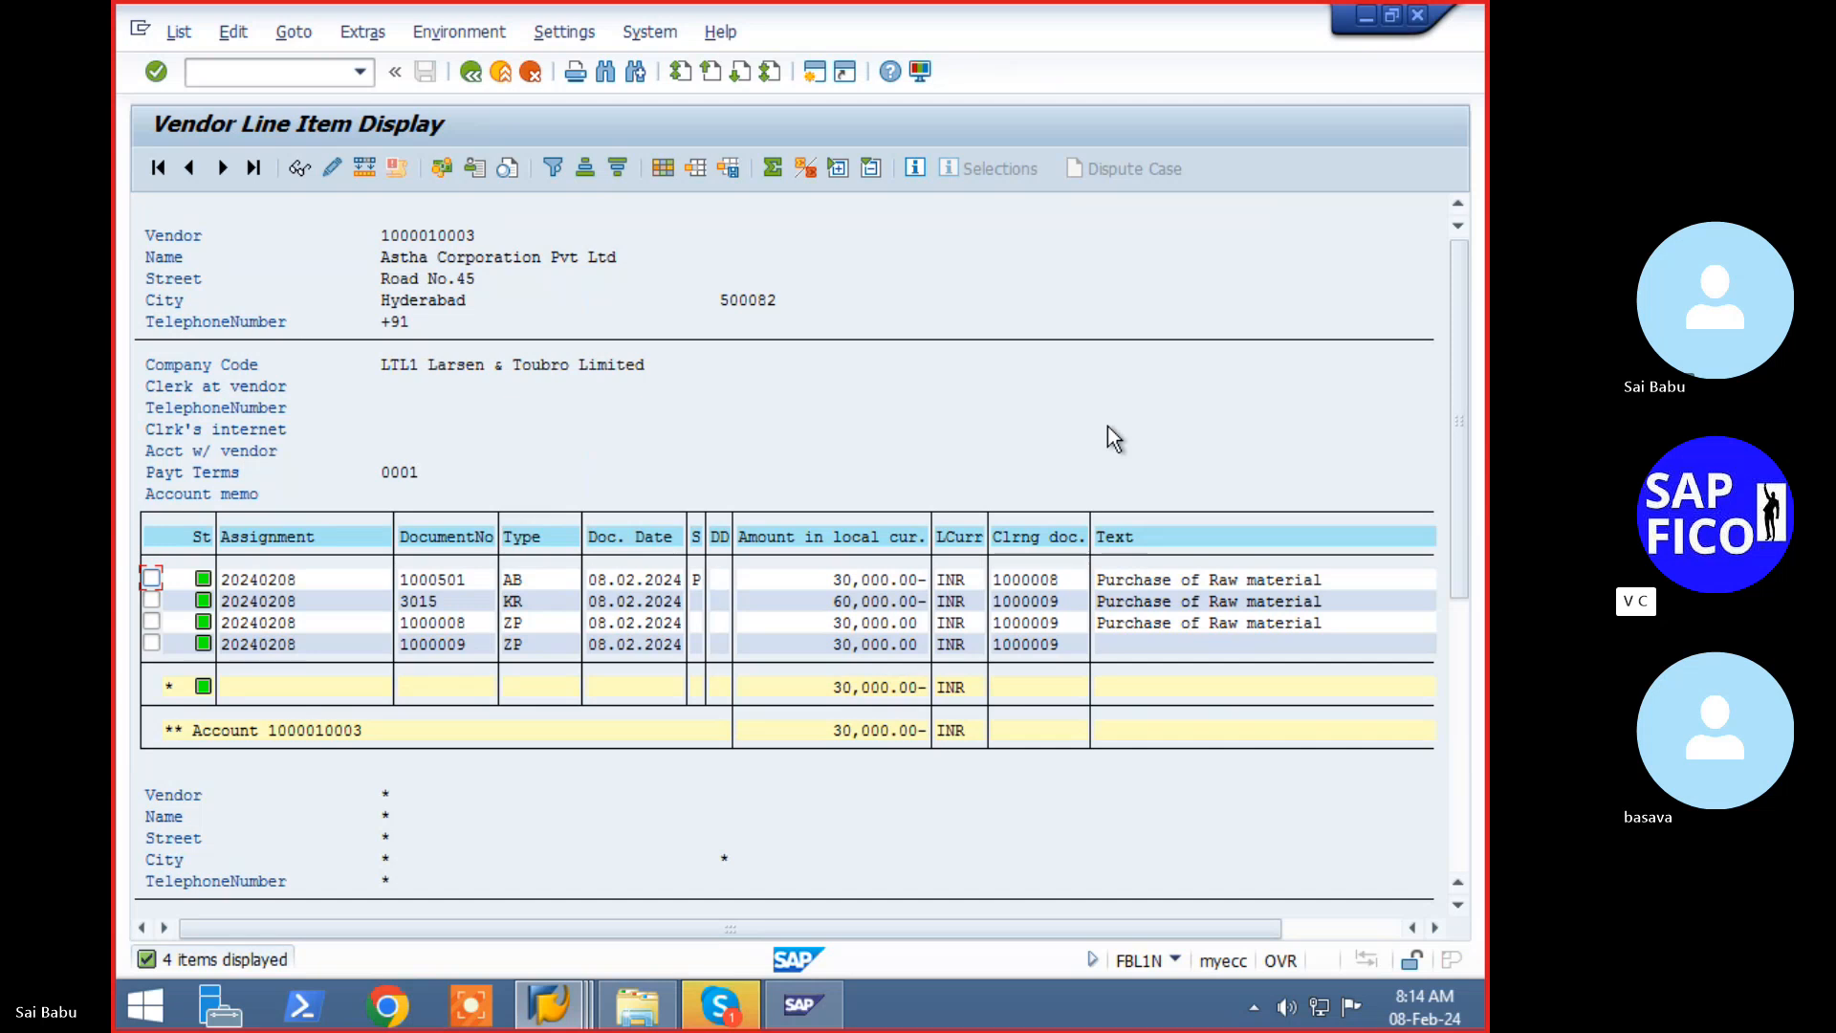
{"action": "key", "text": "F3"}
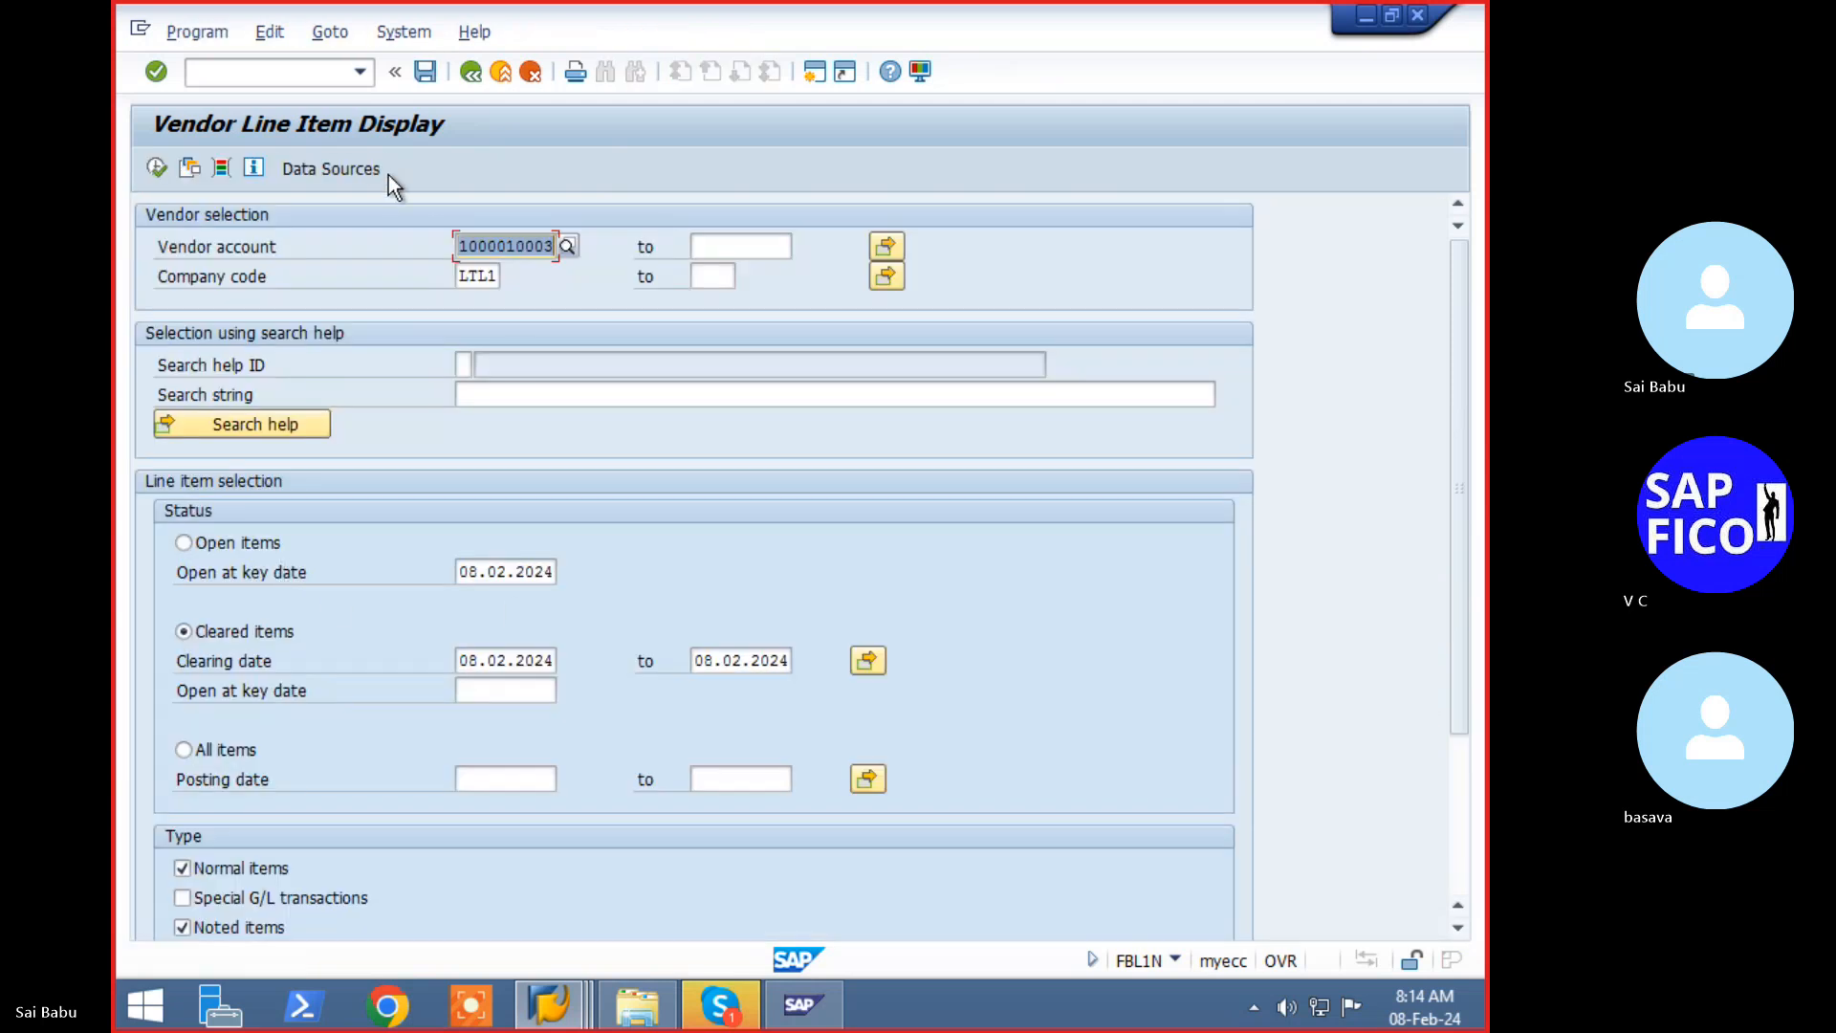
- Rerun FBL1N for open items, listing documents 3009 and 3011 totalling 1,070,000.00 INR
{"action": "key", "text": "F3"}
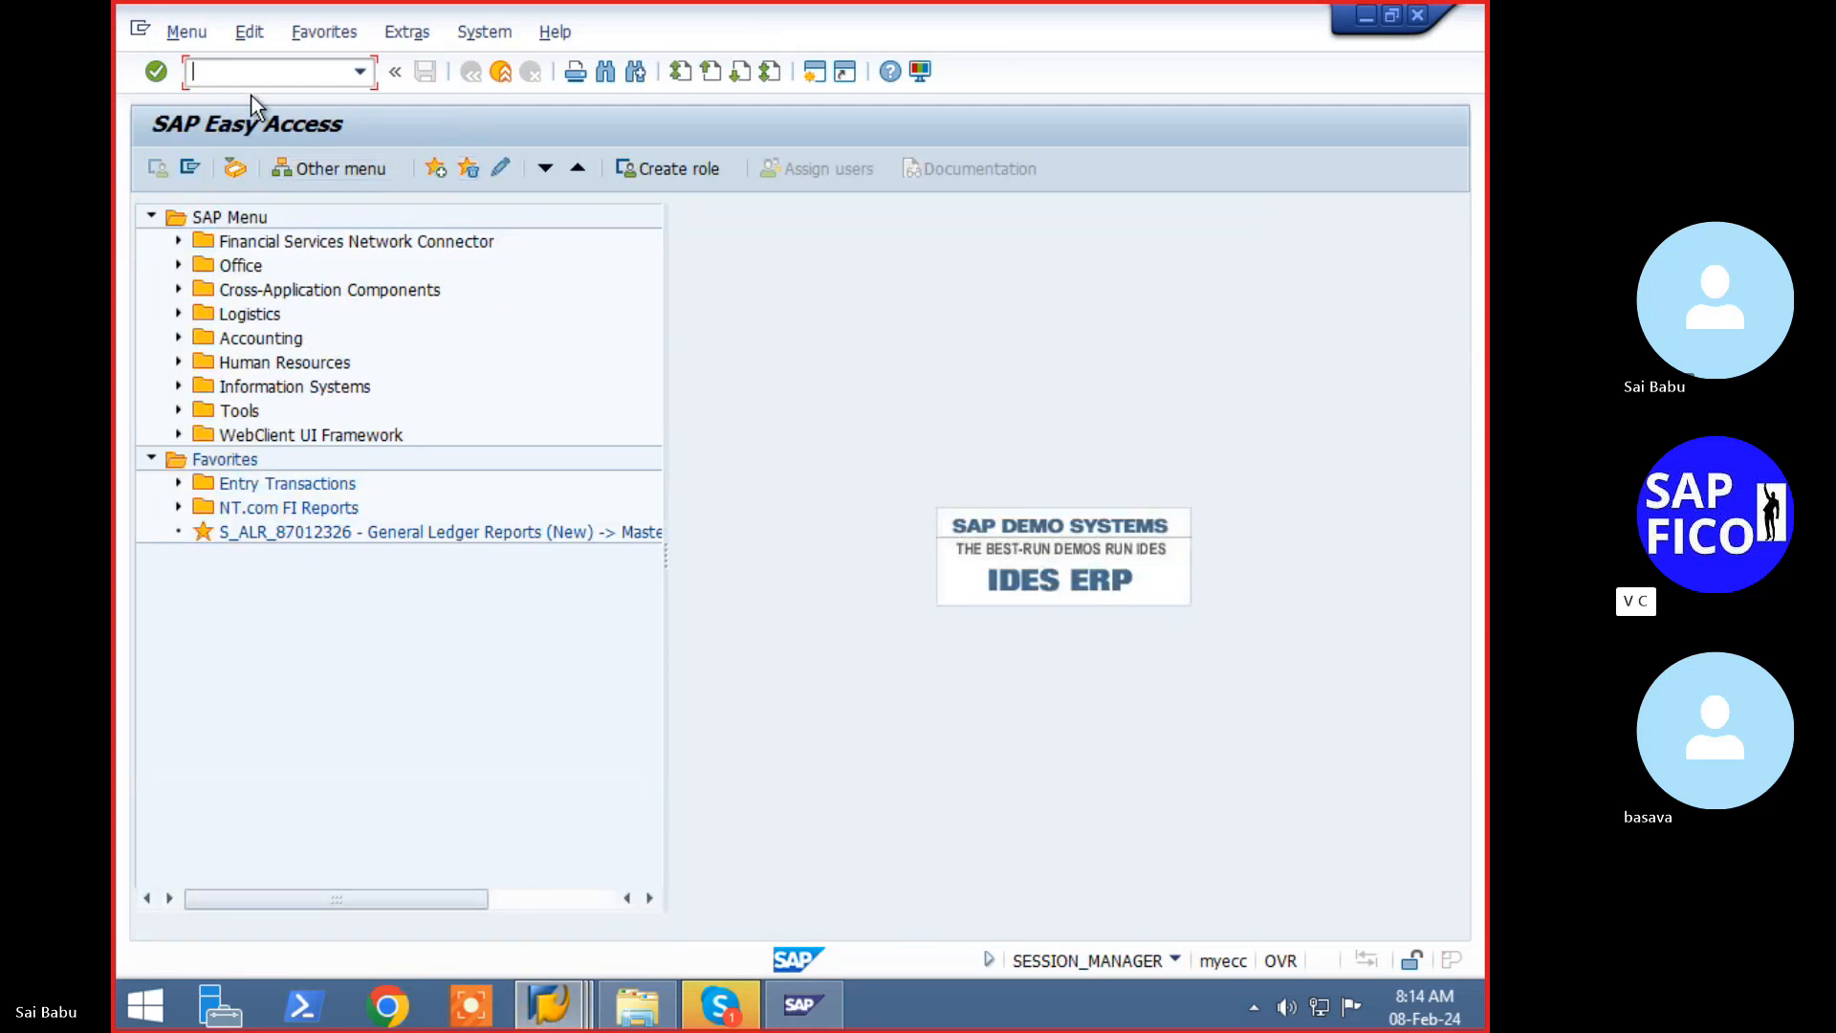
{"action": "left_click", "coordinate": [334, 82]}
{"action": "type", "text": "/nfbl1n"}
{"action": "key", "text": "Return"}
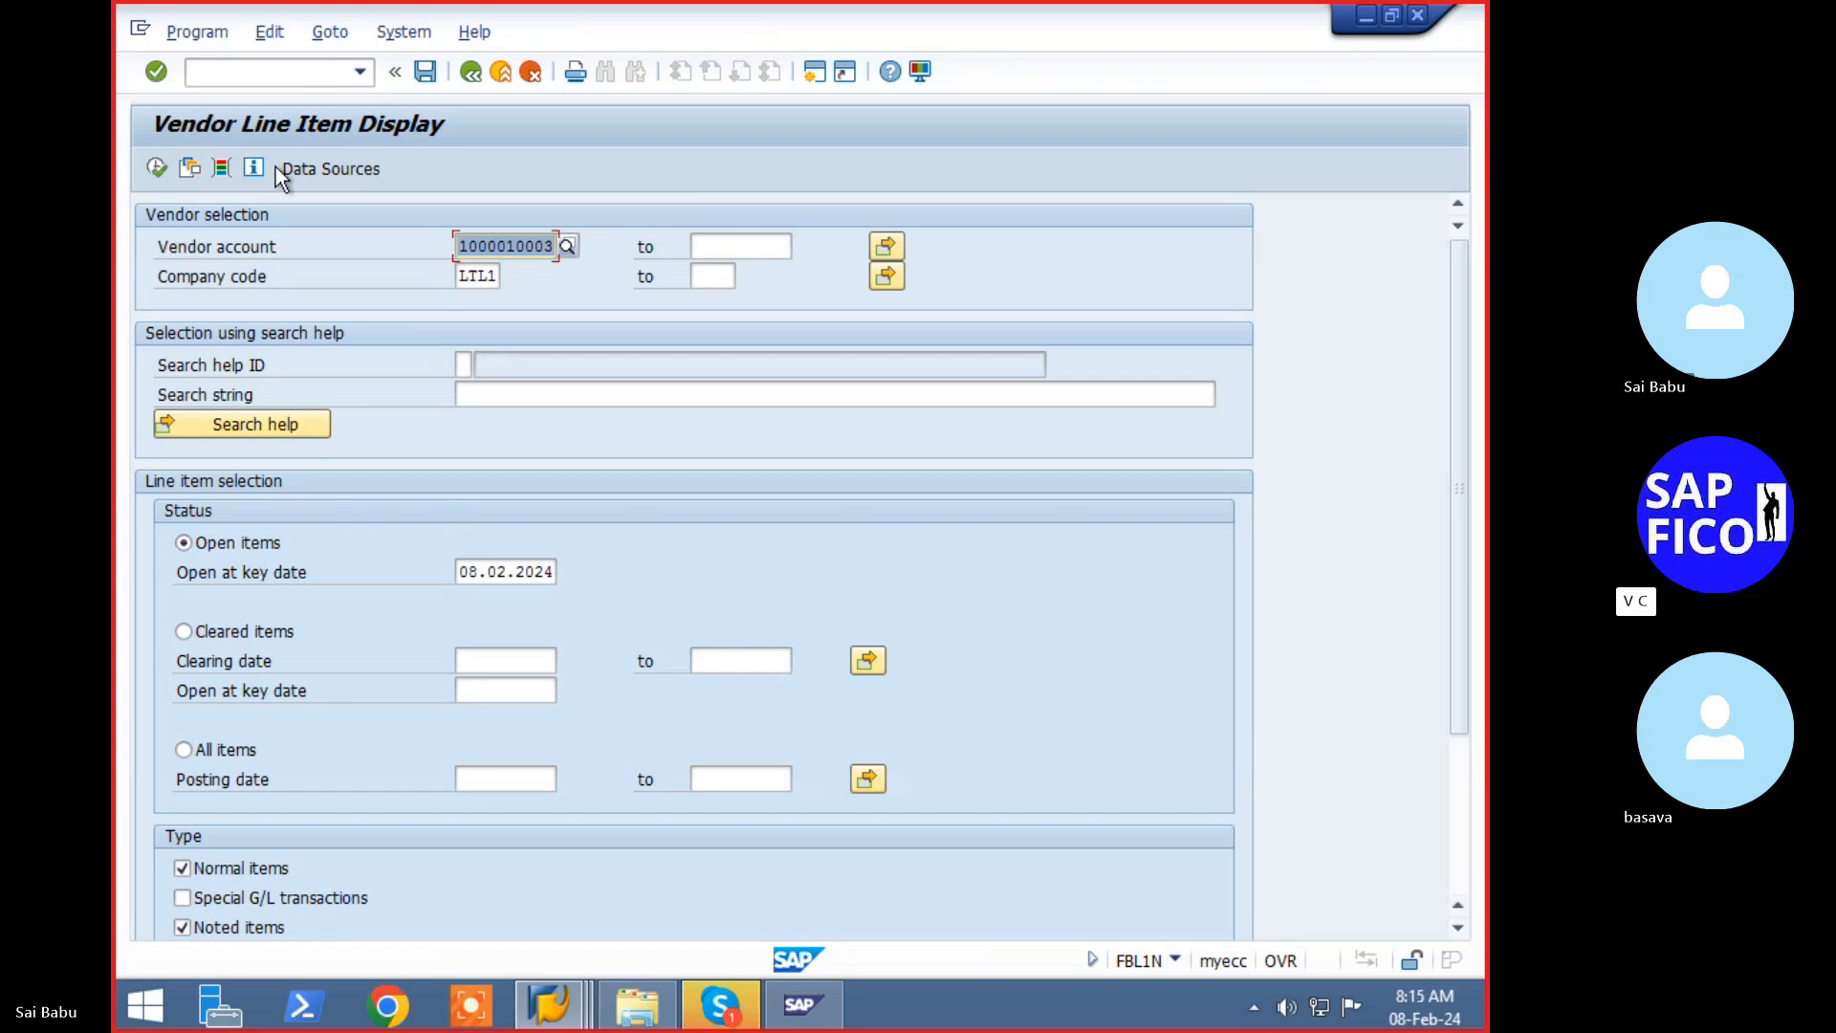
{"action": "left_click", "coordinate": [155, 172]}
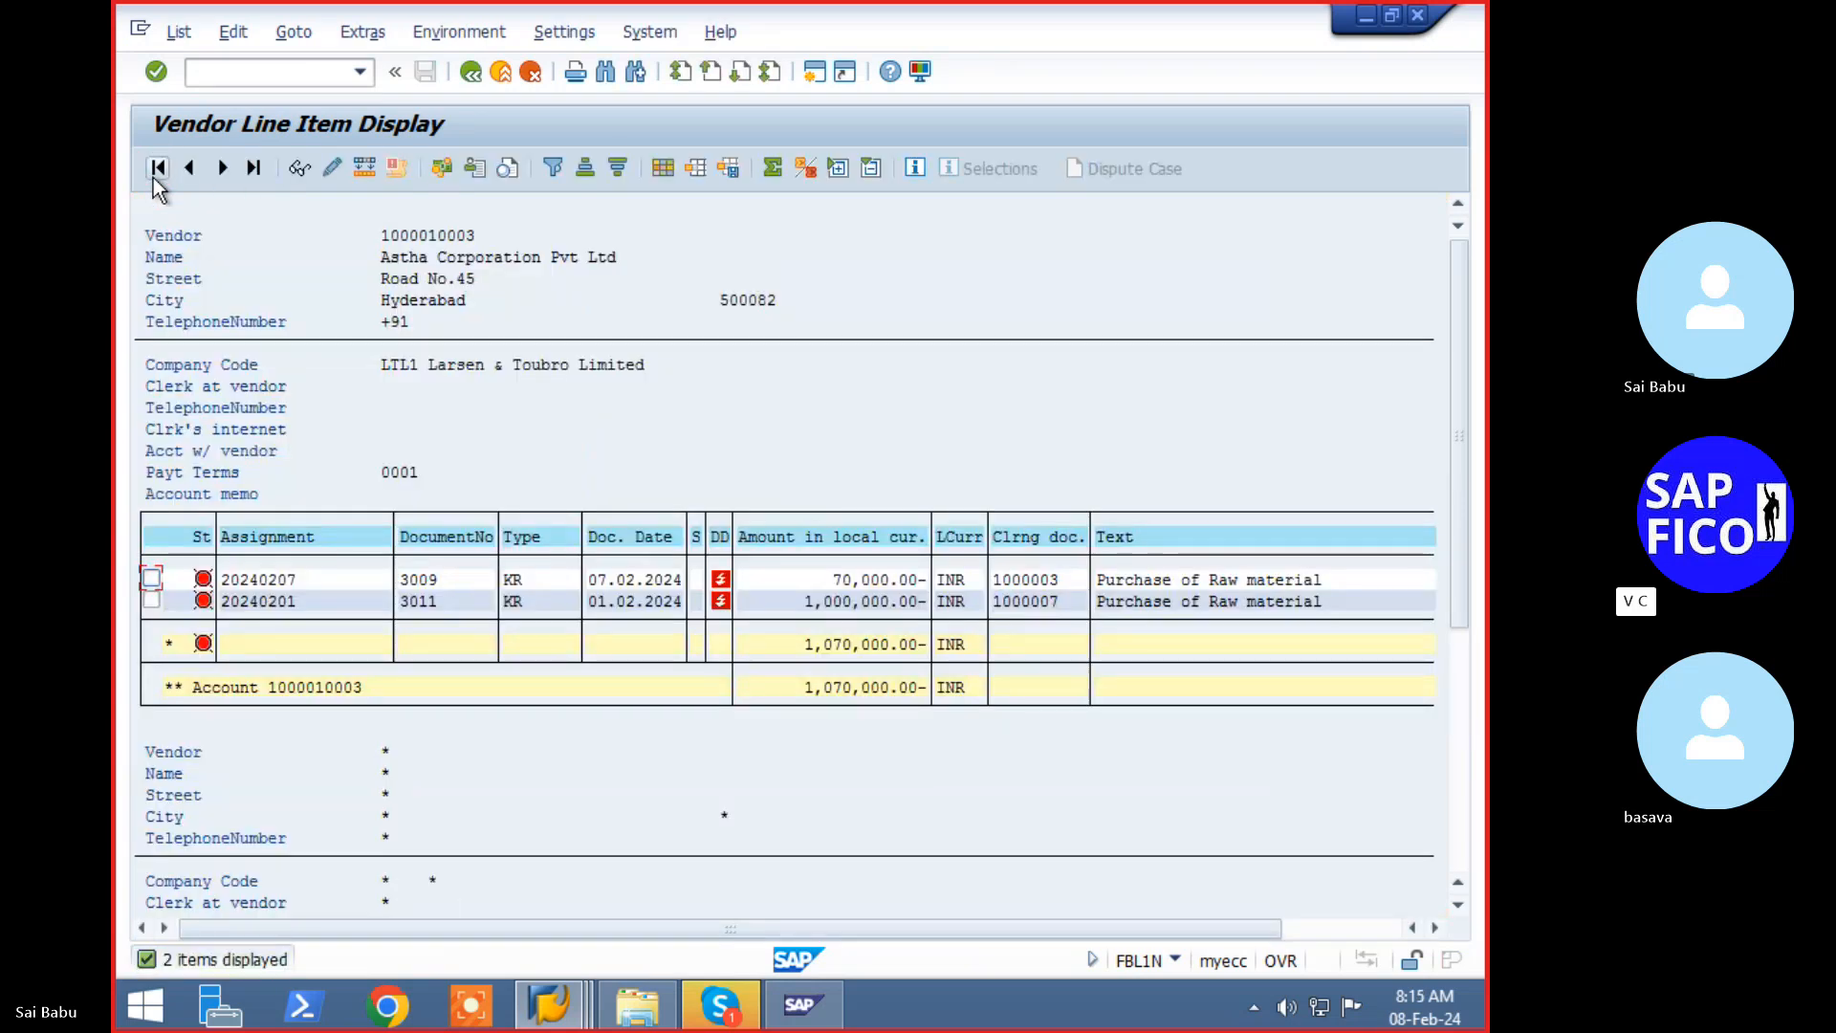
{"action": "left_click", "coordinate": [474, 82]}
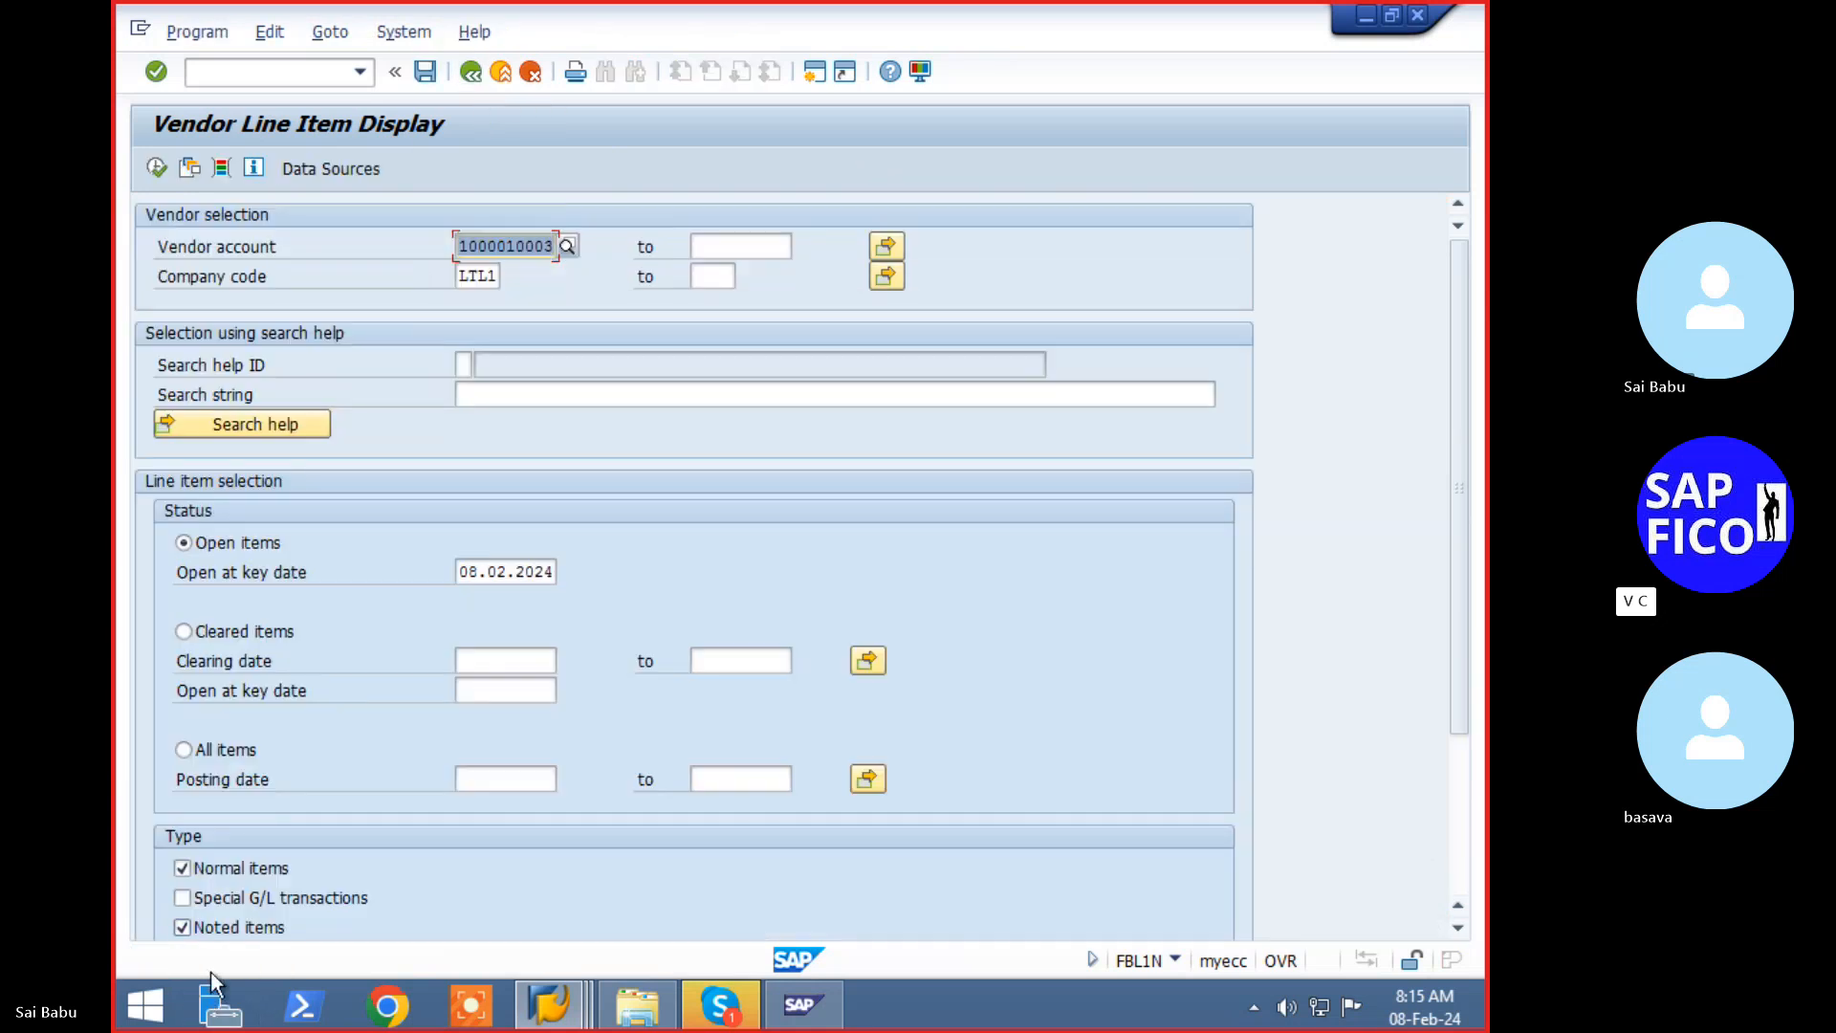
{"action": "left_click", "coordinate": [164, 174]}
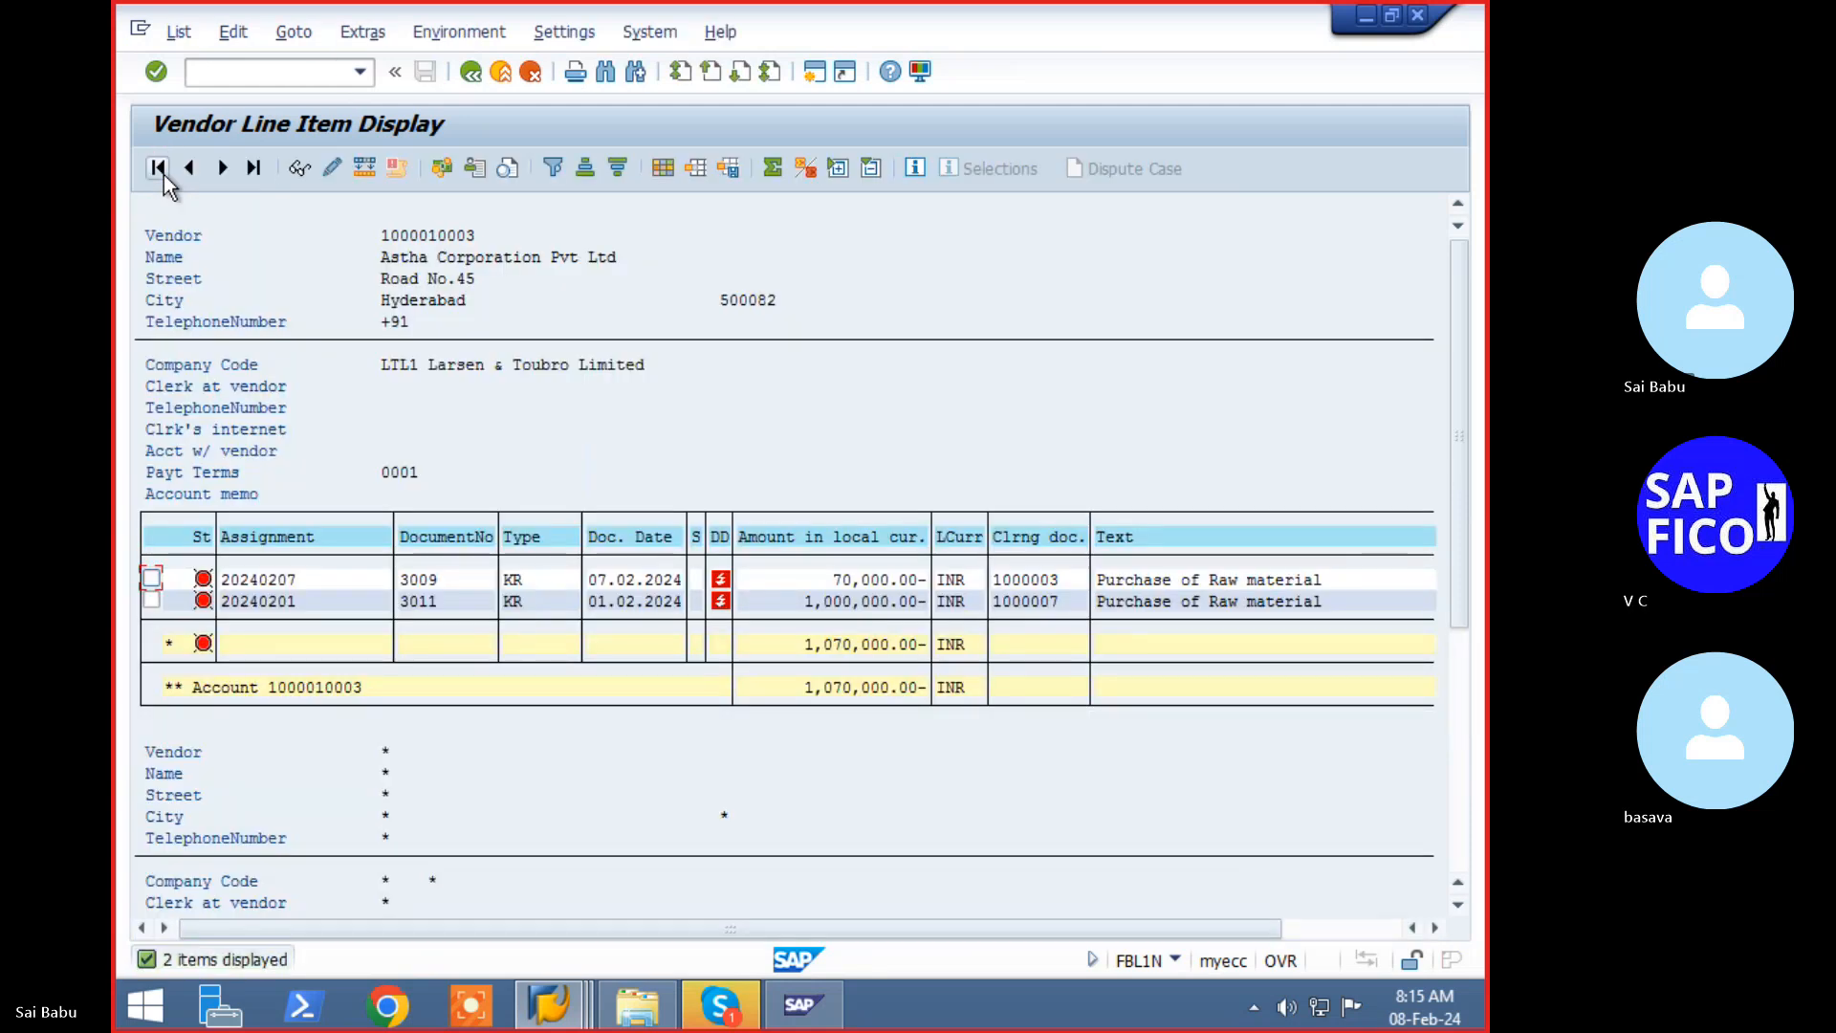